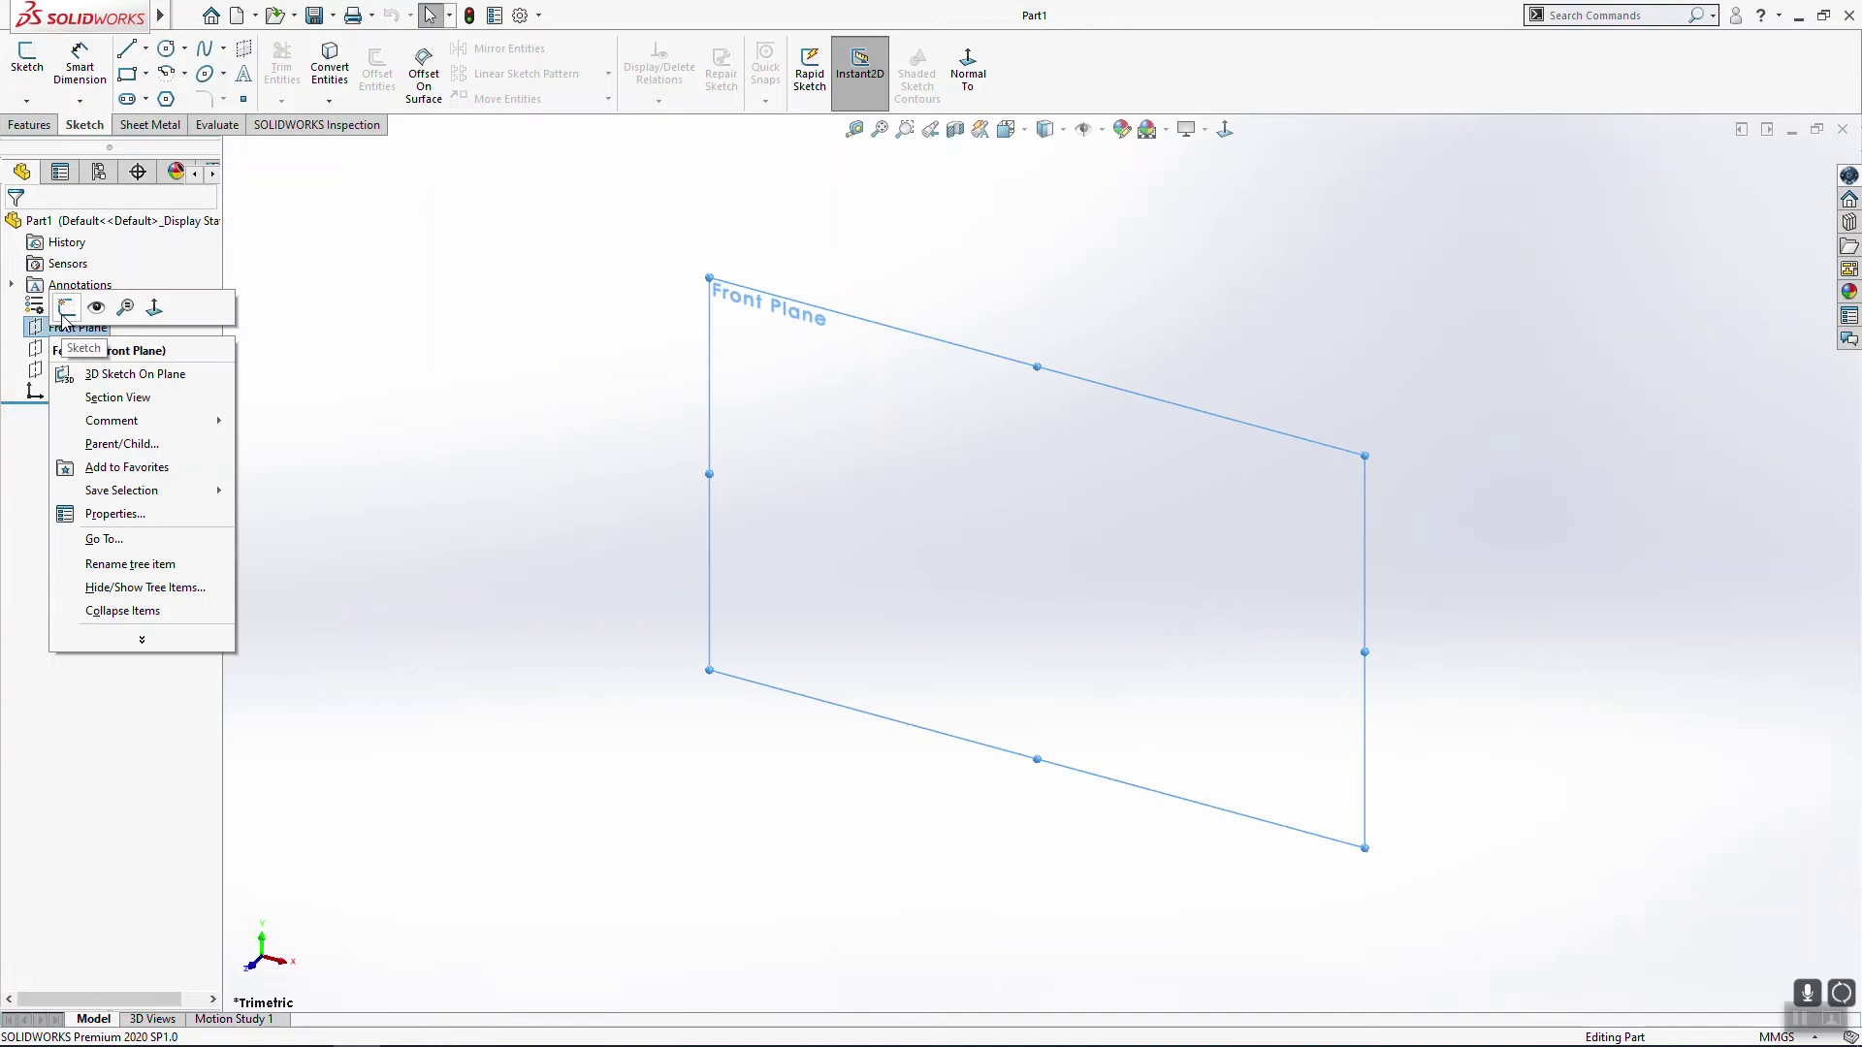
Step: Draw a horizontal construction centerline in the Front Plane sketch, starting at the origin and running in the negative X direction
click(144, 49)
click(167, 92)
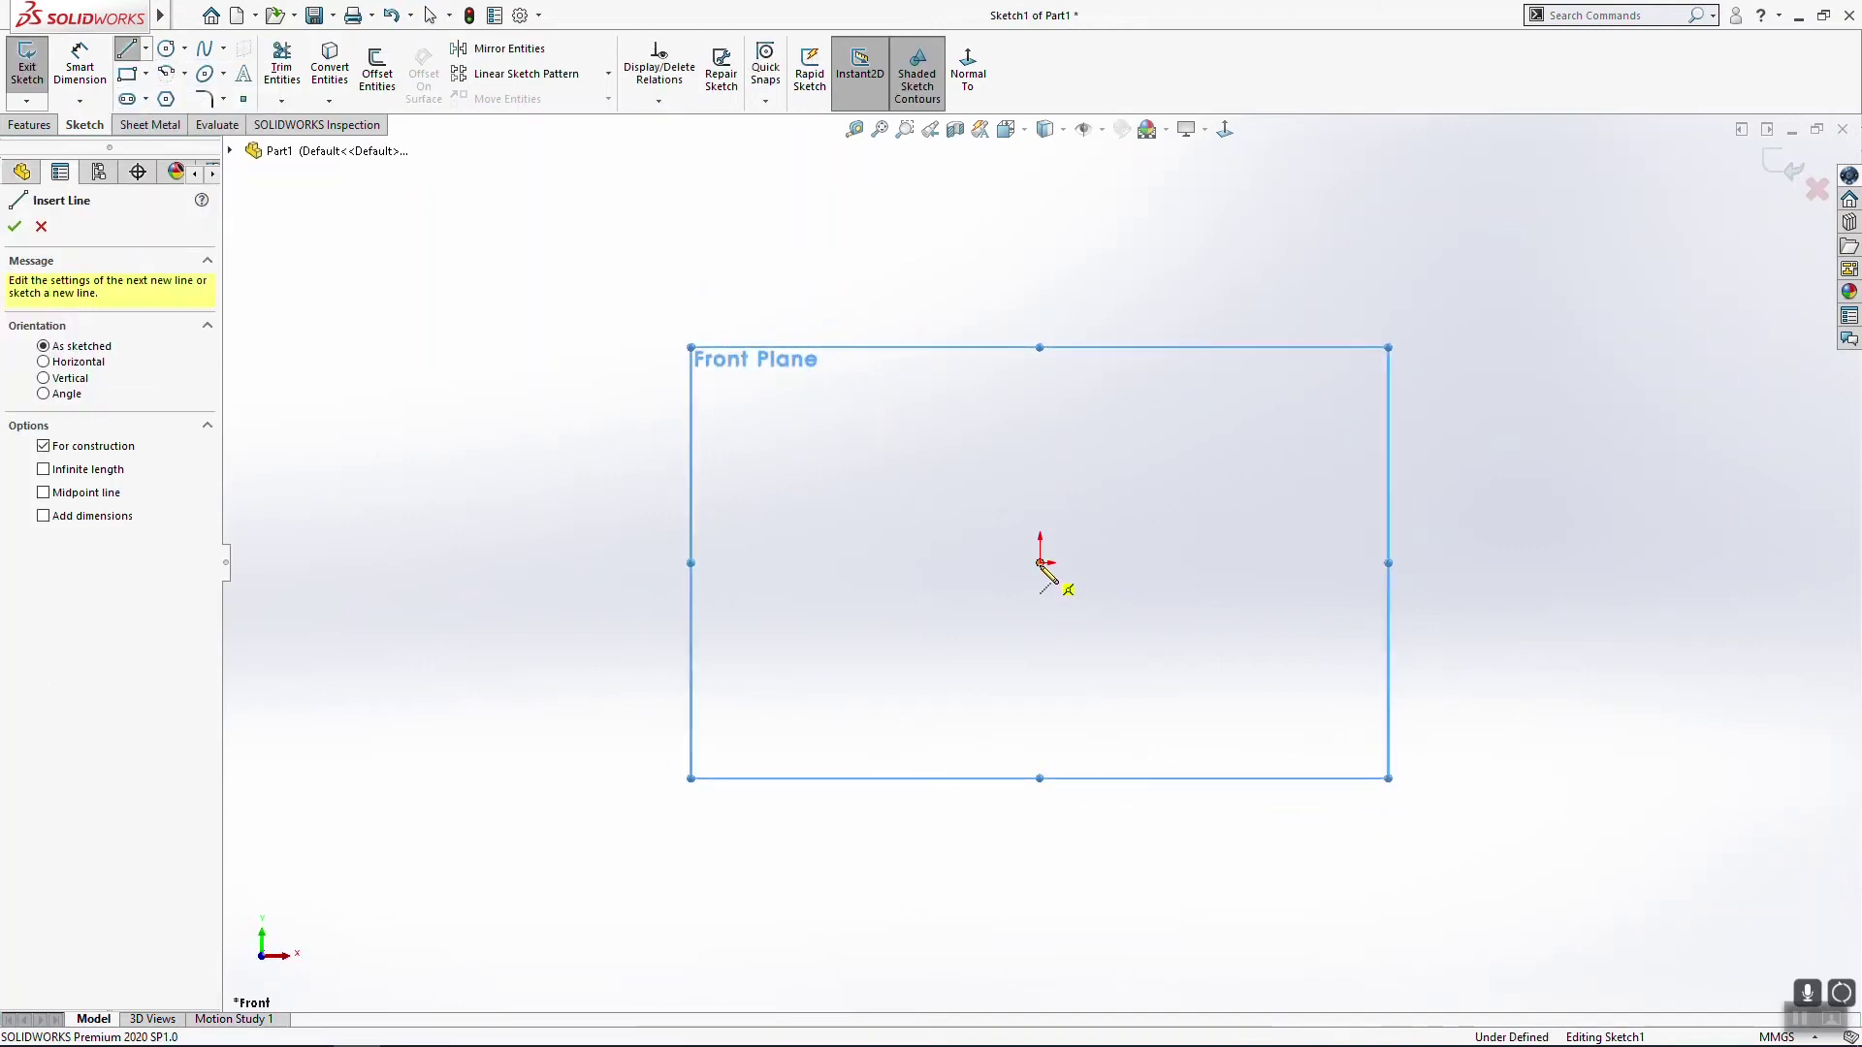
click(1041, 563)
click(594, 562)
key(Escape)
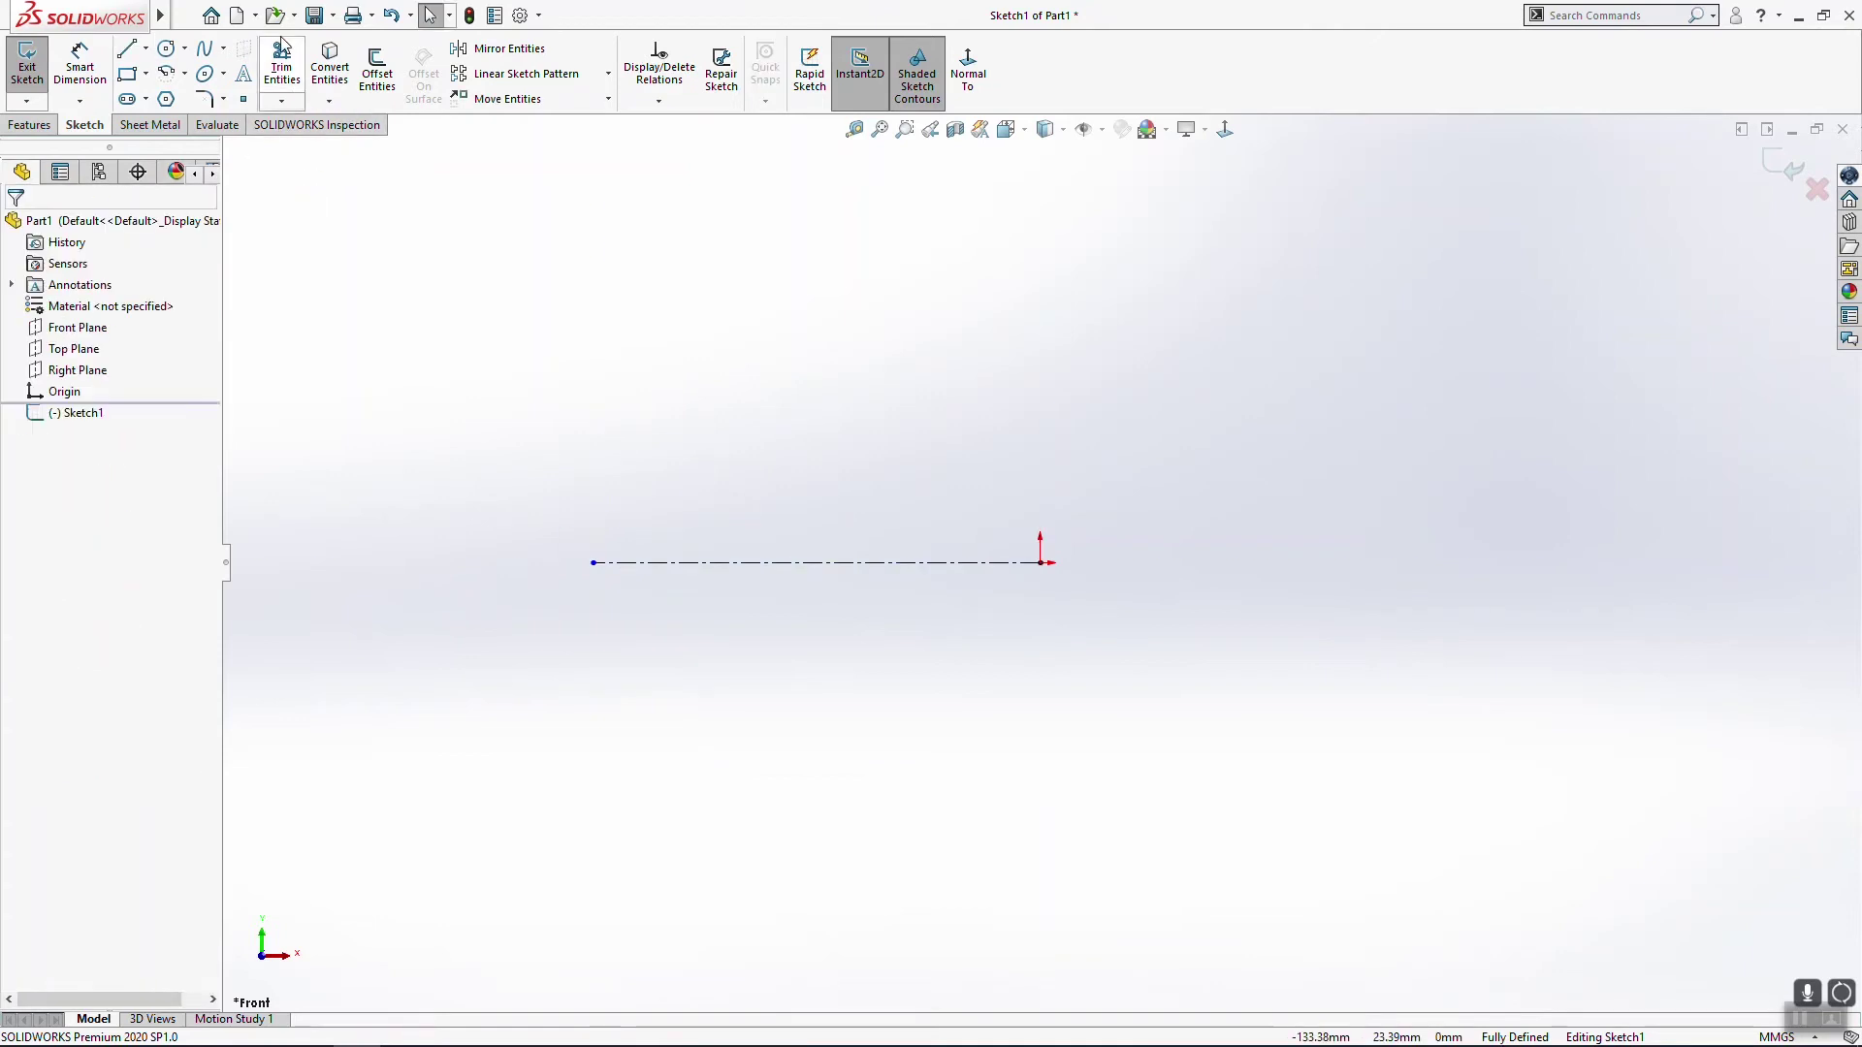
Step: Sketch the profile from the origin: vertical end line, horizontal line about 12 mm long, short vertical line and tangent arc about 3.4 mm in radius
click(133, 50)
click(1040, 536)
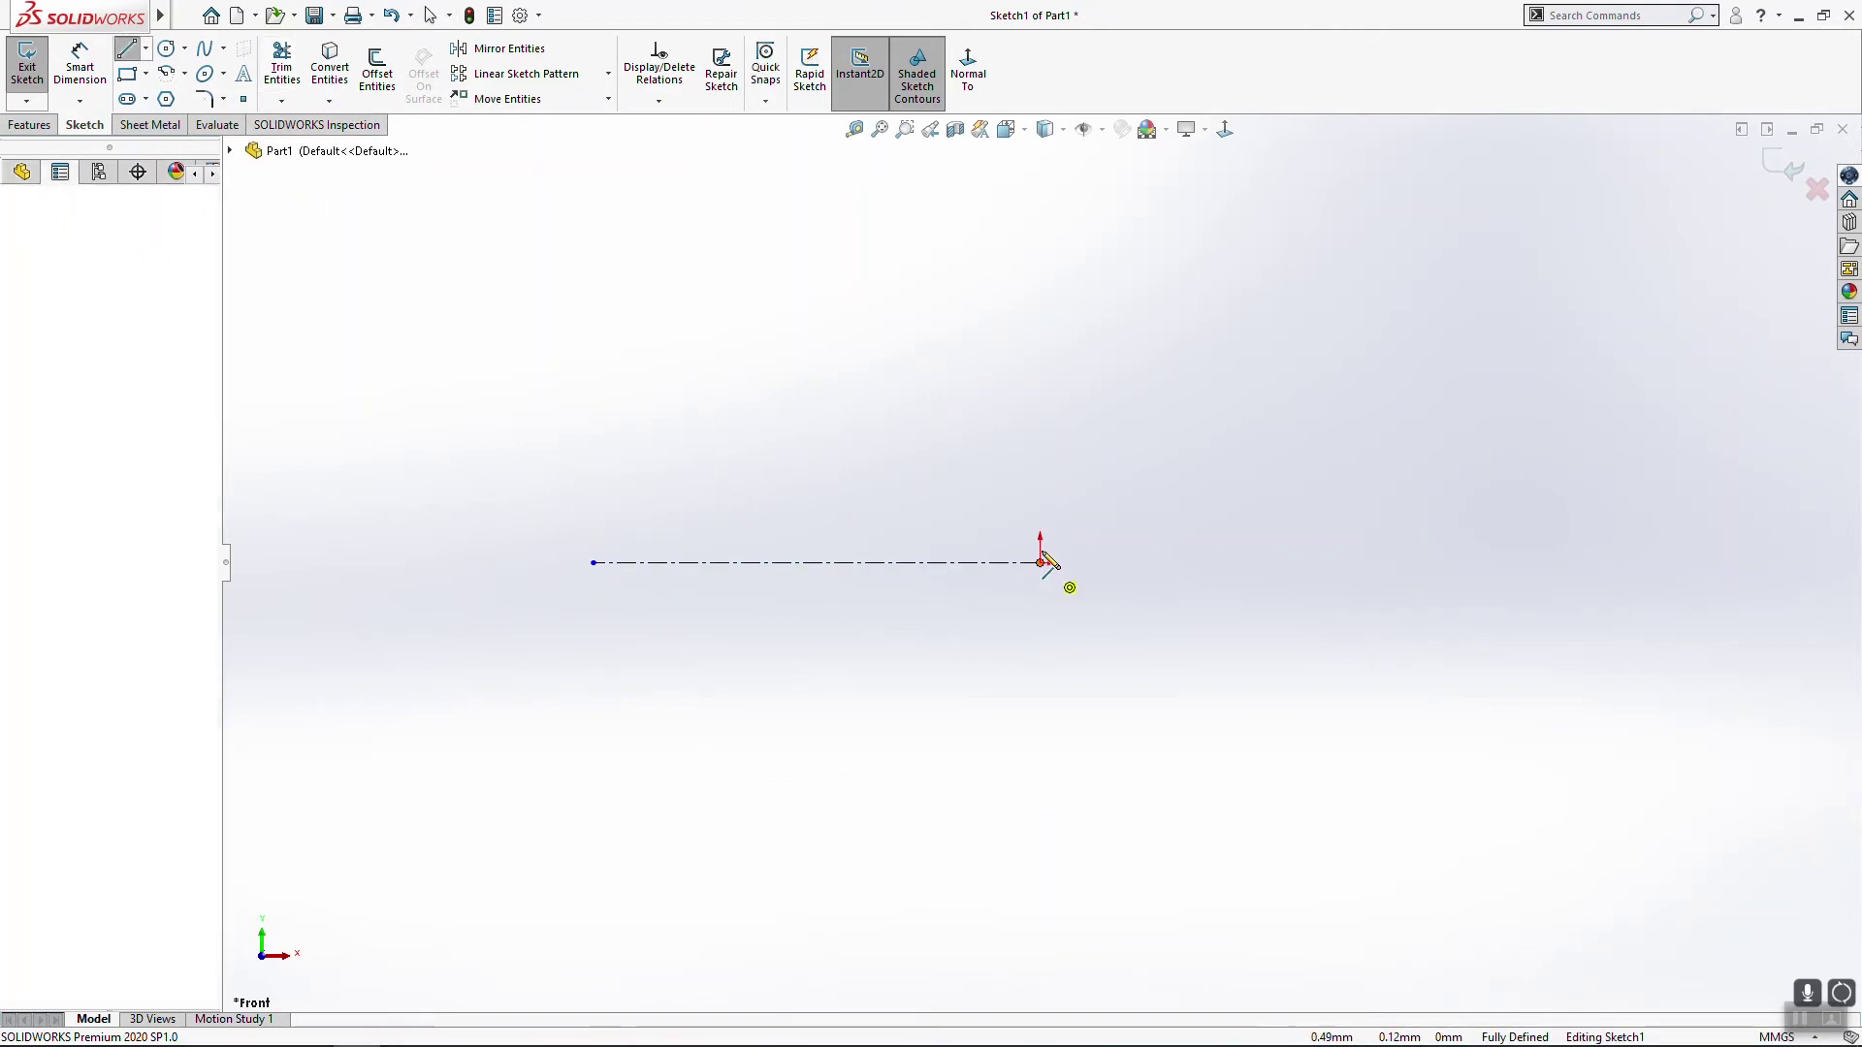
click(991, 536)
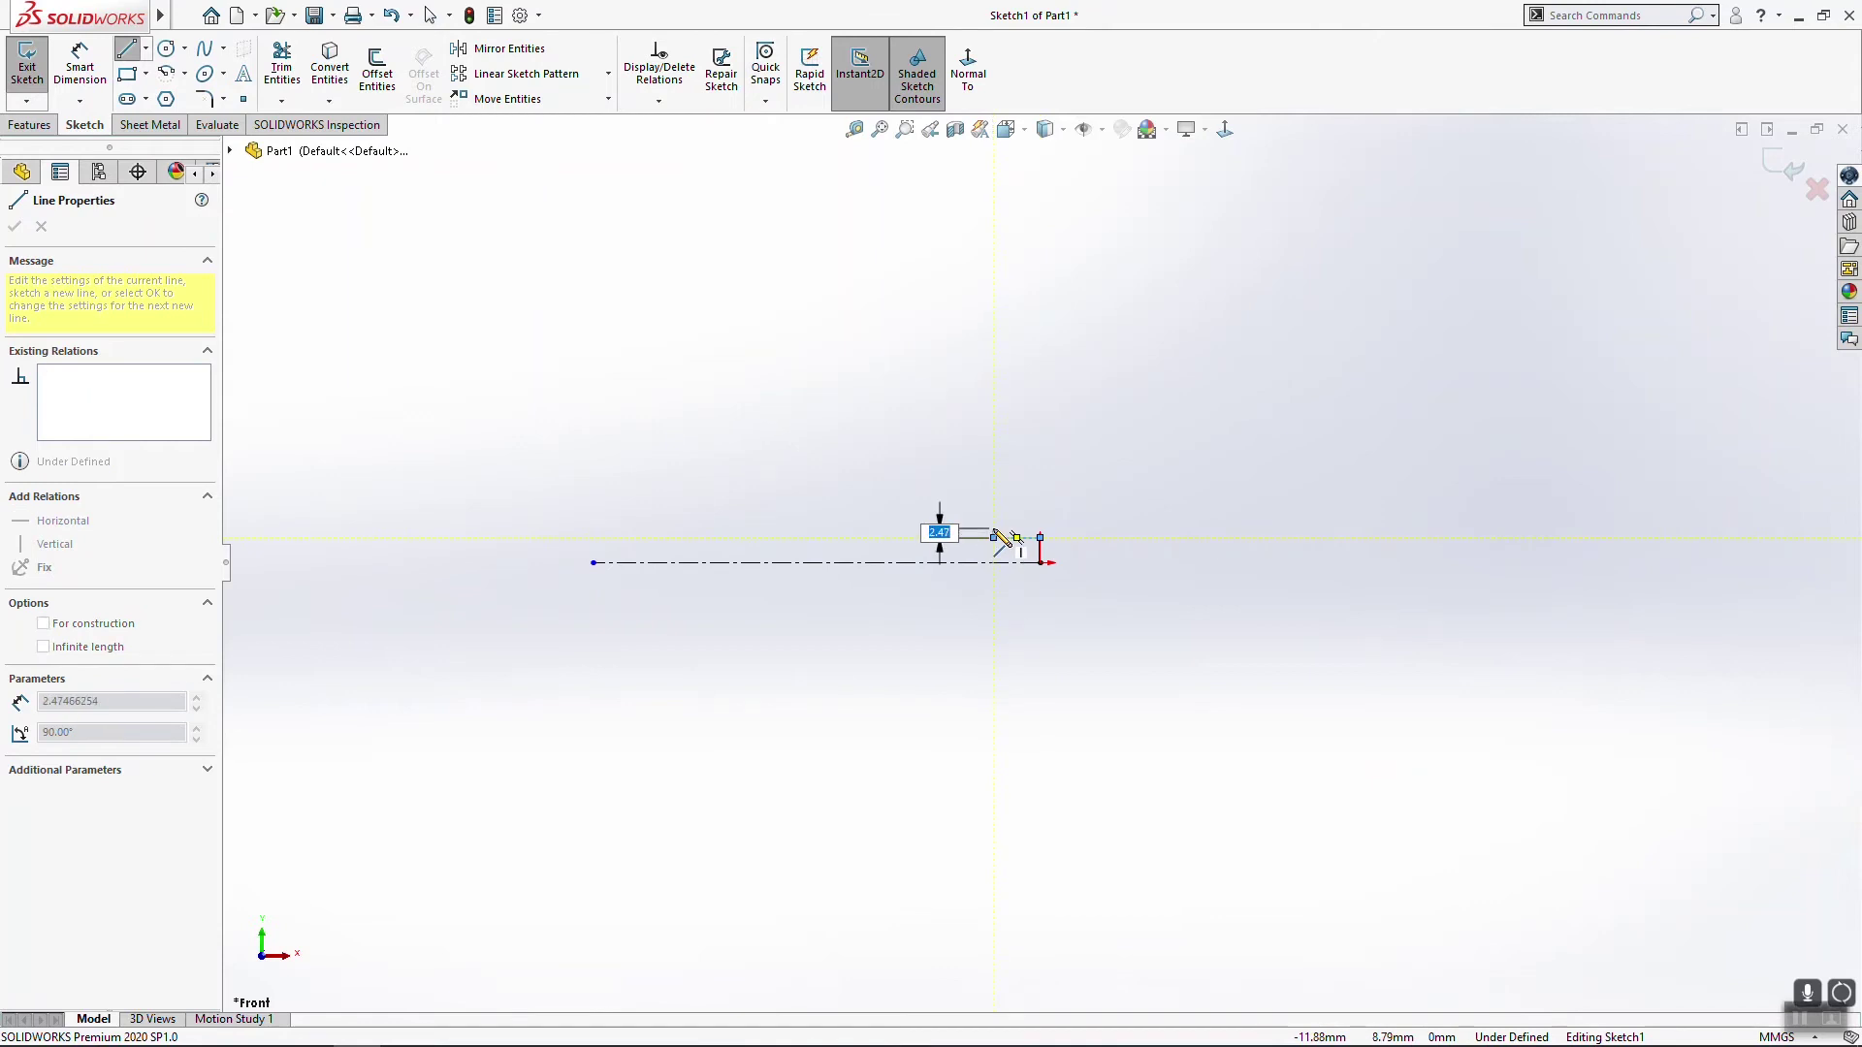
scroll(989, 539, up, 8)
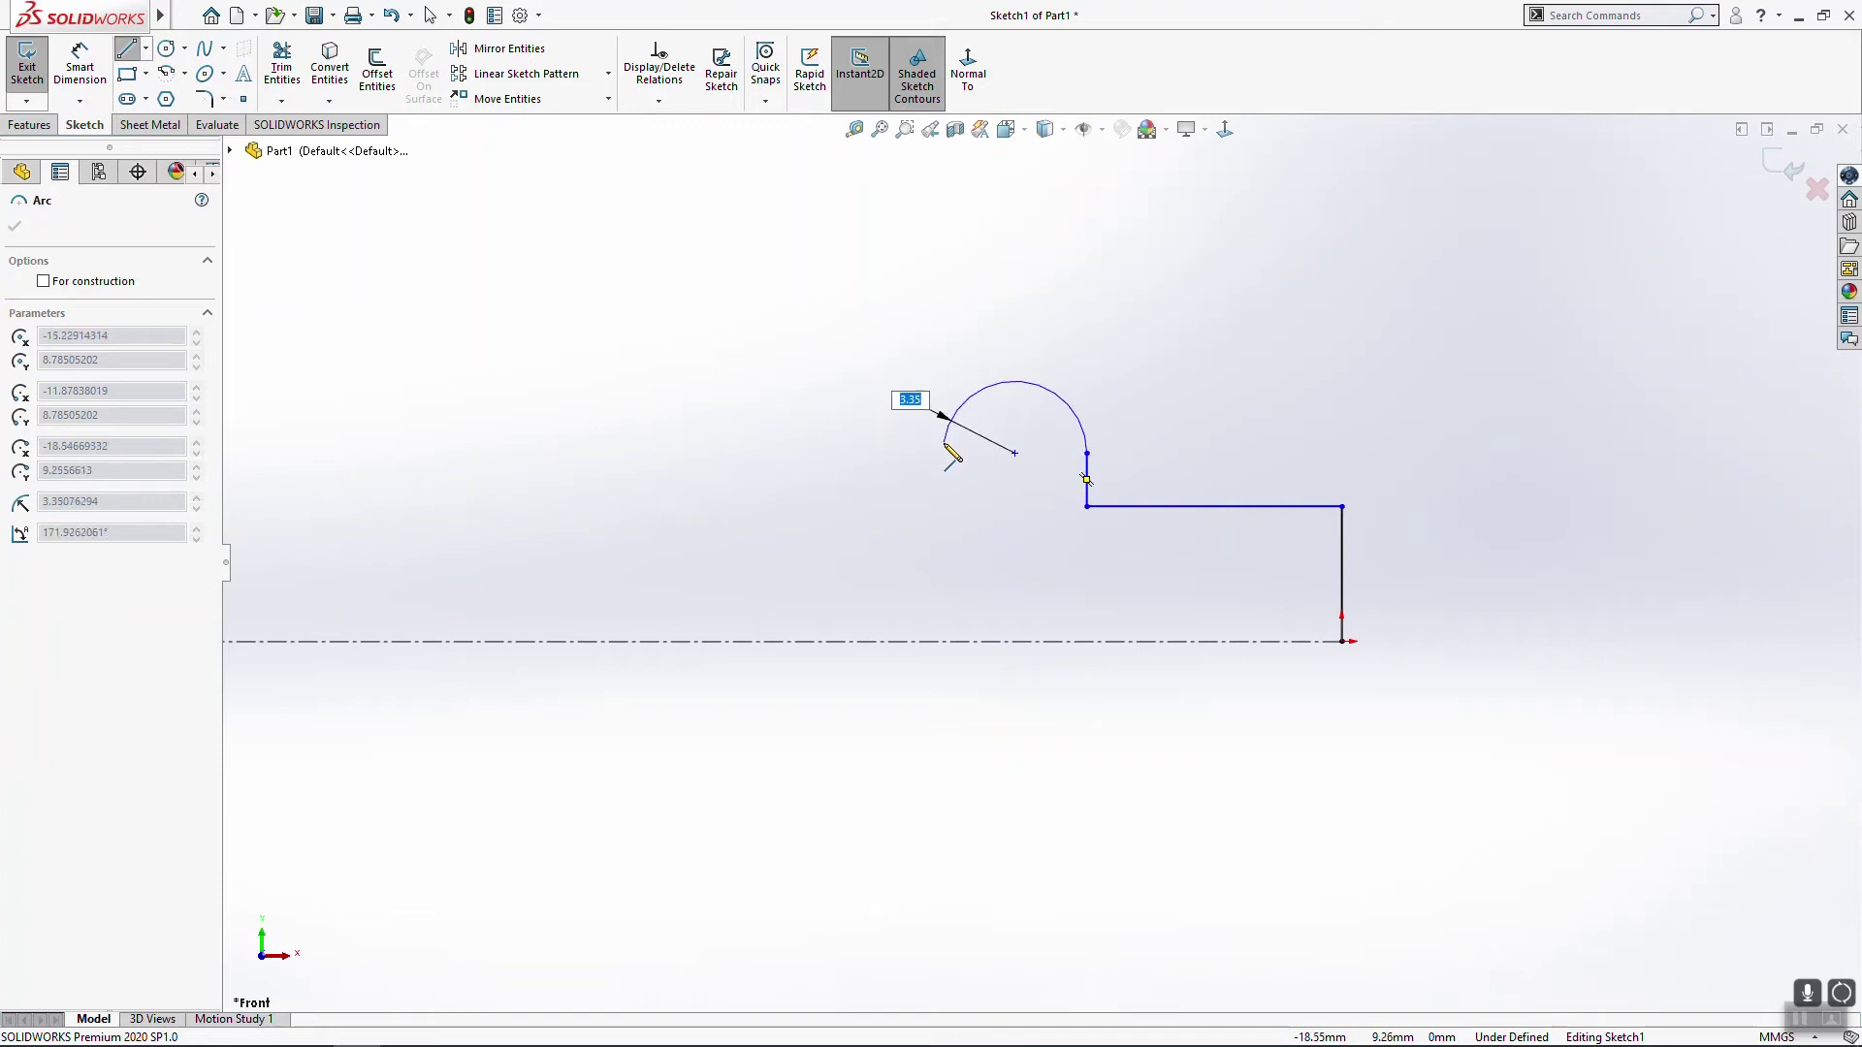
click(945, 444)
Step: Finish the profile with a short vertical line, a long horizontal line about 95 mm and a vertical line down to the centerline's free end
scroll(746, 508, down, 5)
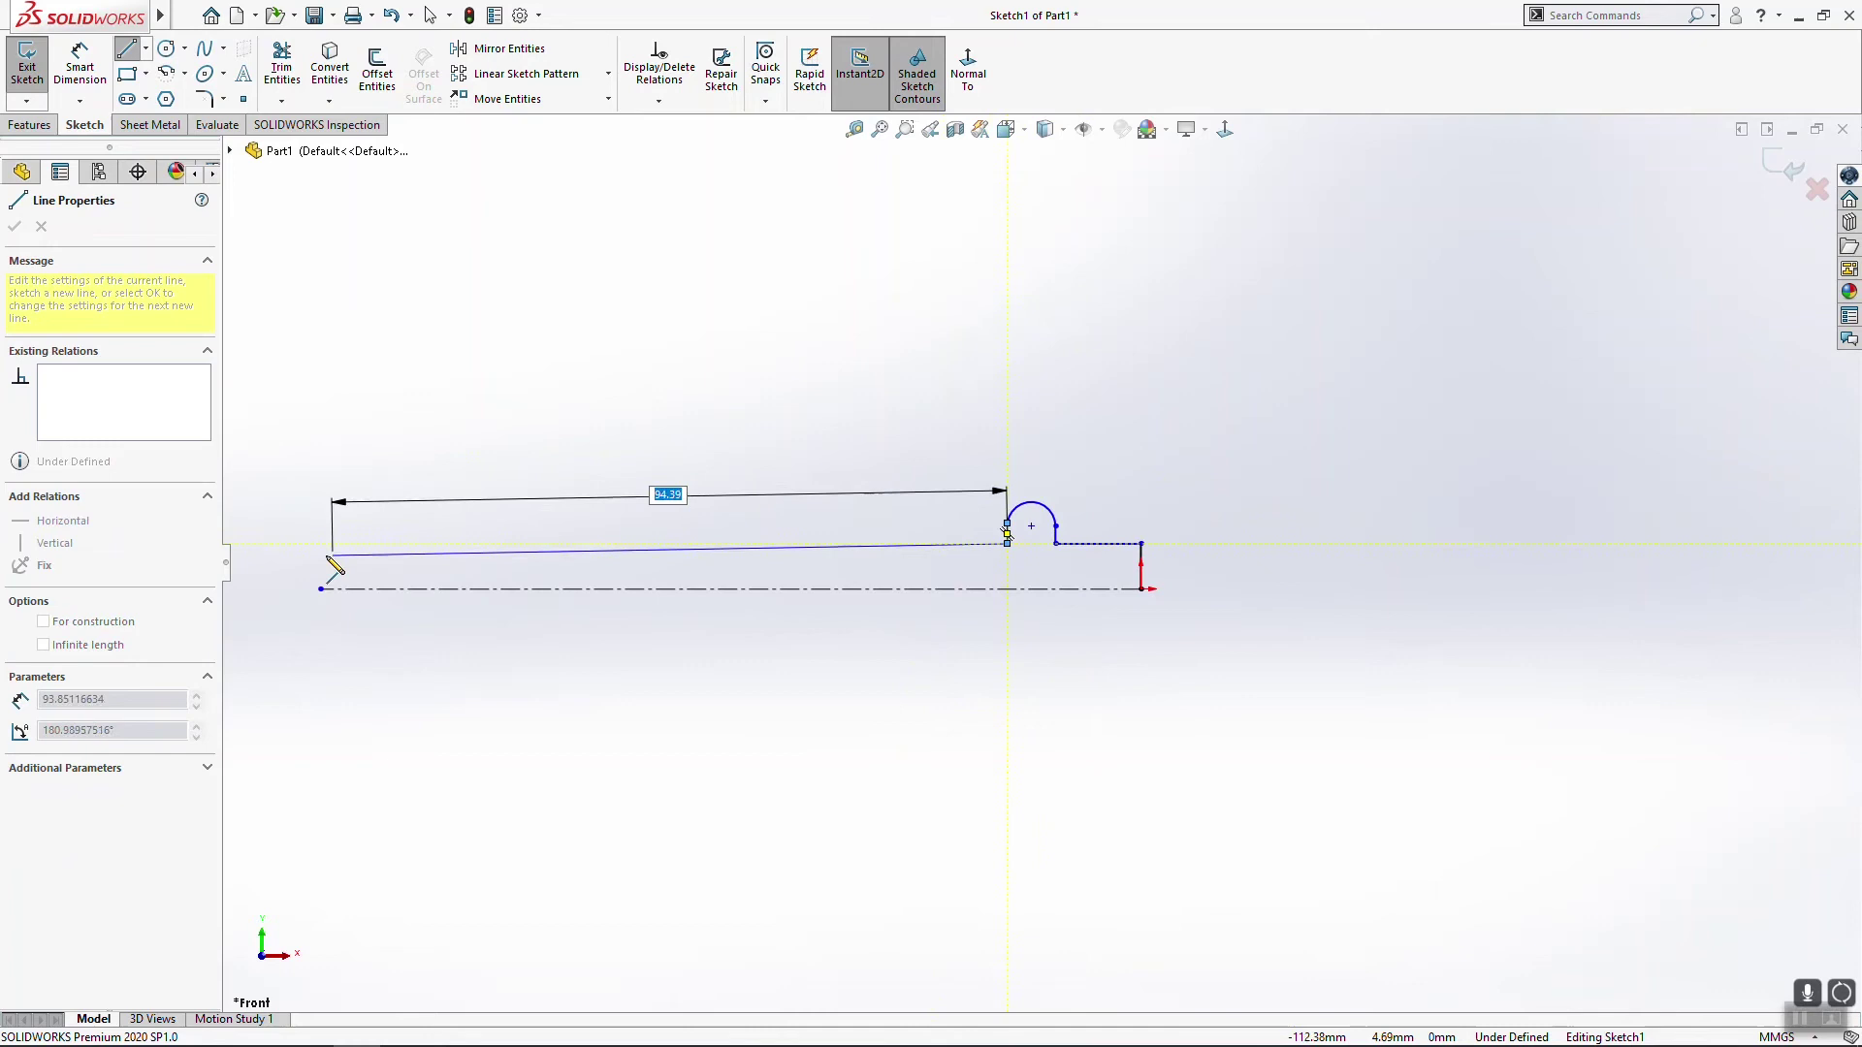
click(320, 543)
click(320, 589)
key(Escape)
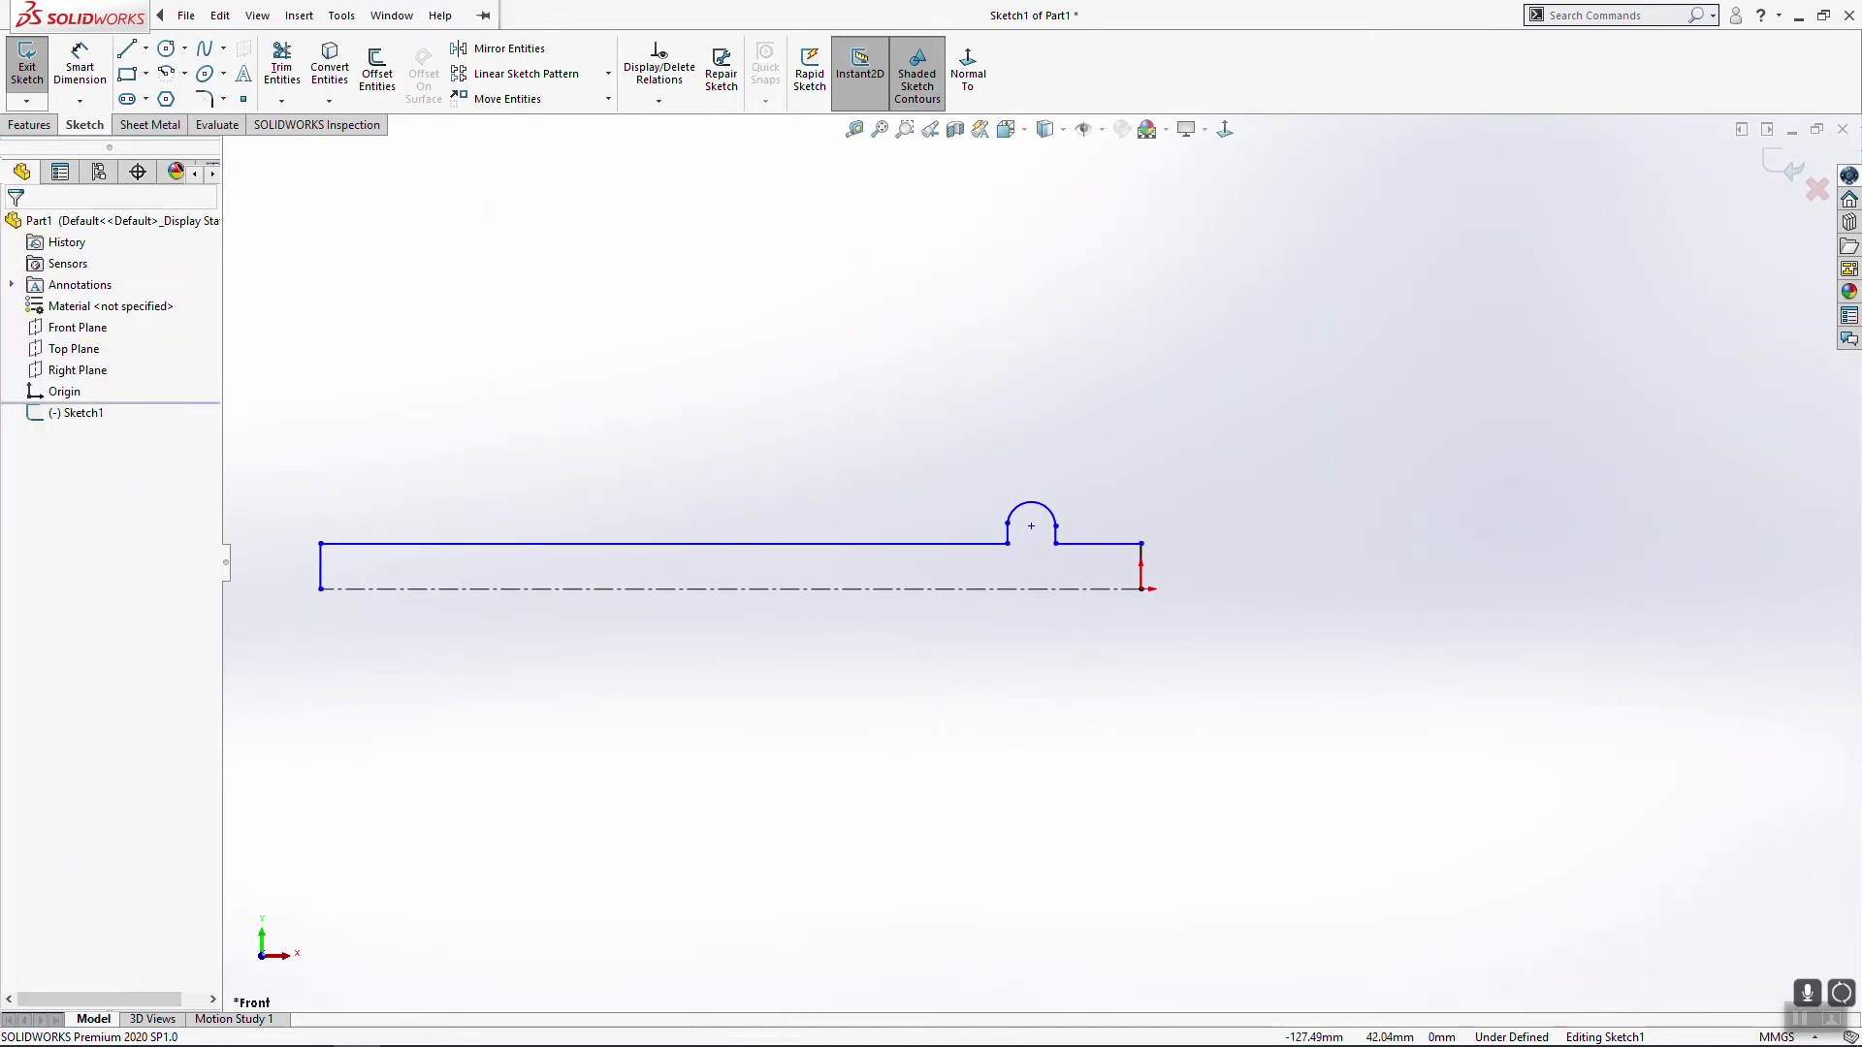
Step: Dimension the vertical end line at the origin to 1 mm
click(76, 64)
click(1142, 567)
click(1205, 567)
text(1)
key(Return)
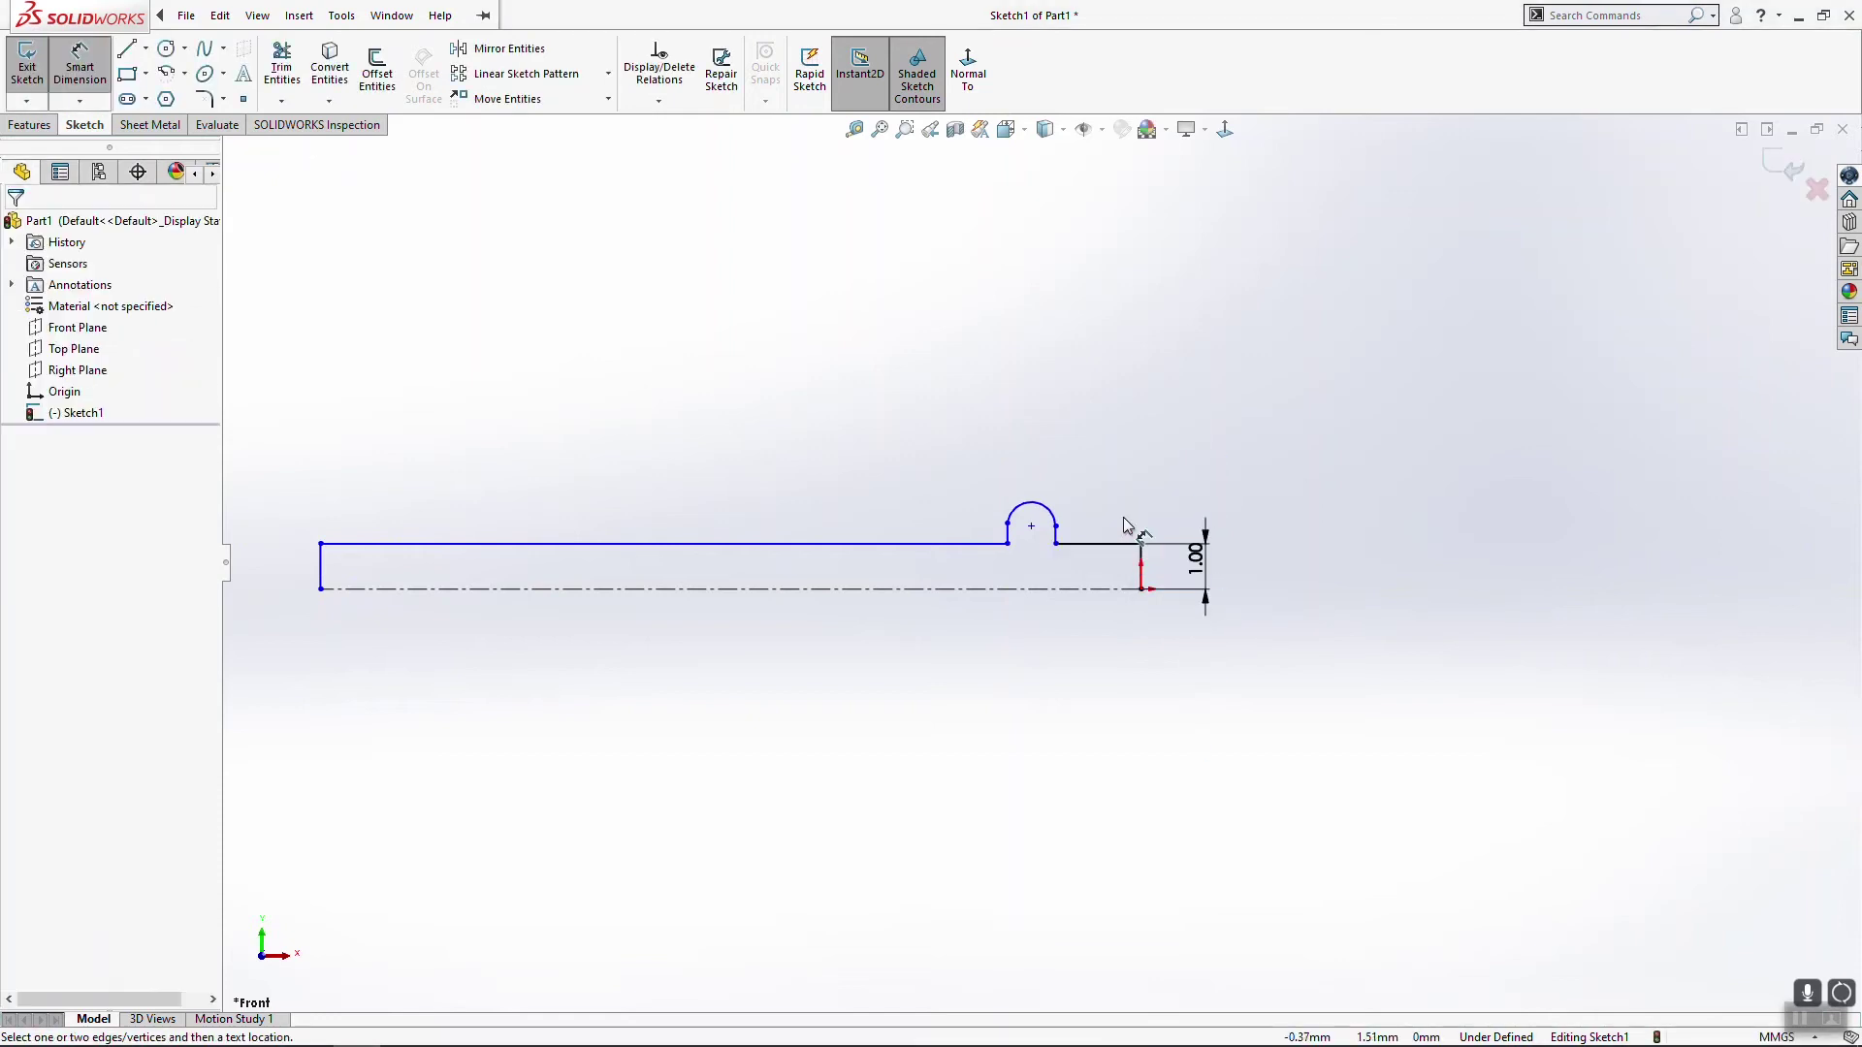
Step: Dimension the short horizontal line between the origin end and the arc bump to 2 mm
click(1105, 543)
click(1130, 470)
text(2)
mouse_move(1058, 528)
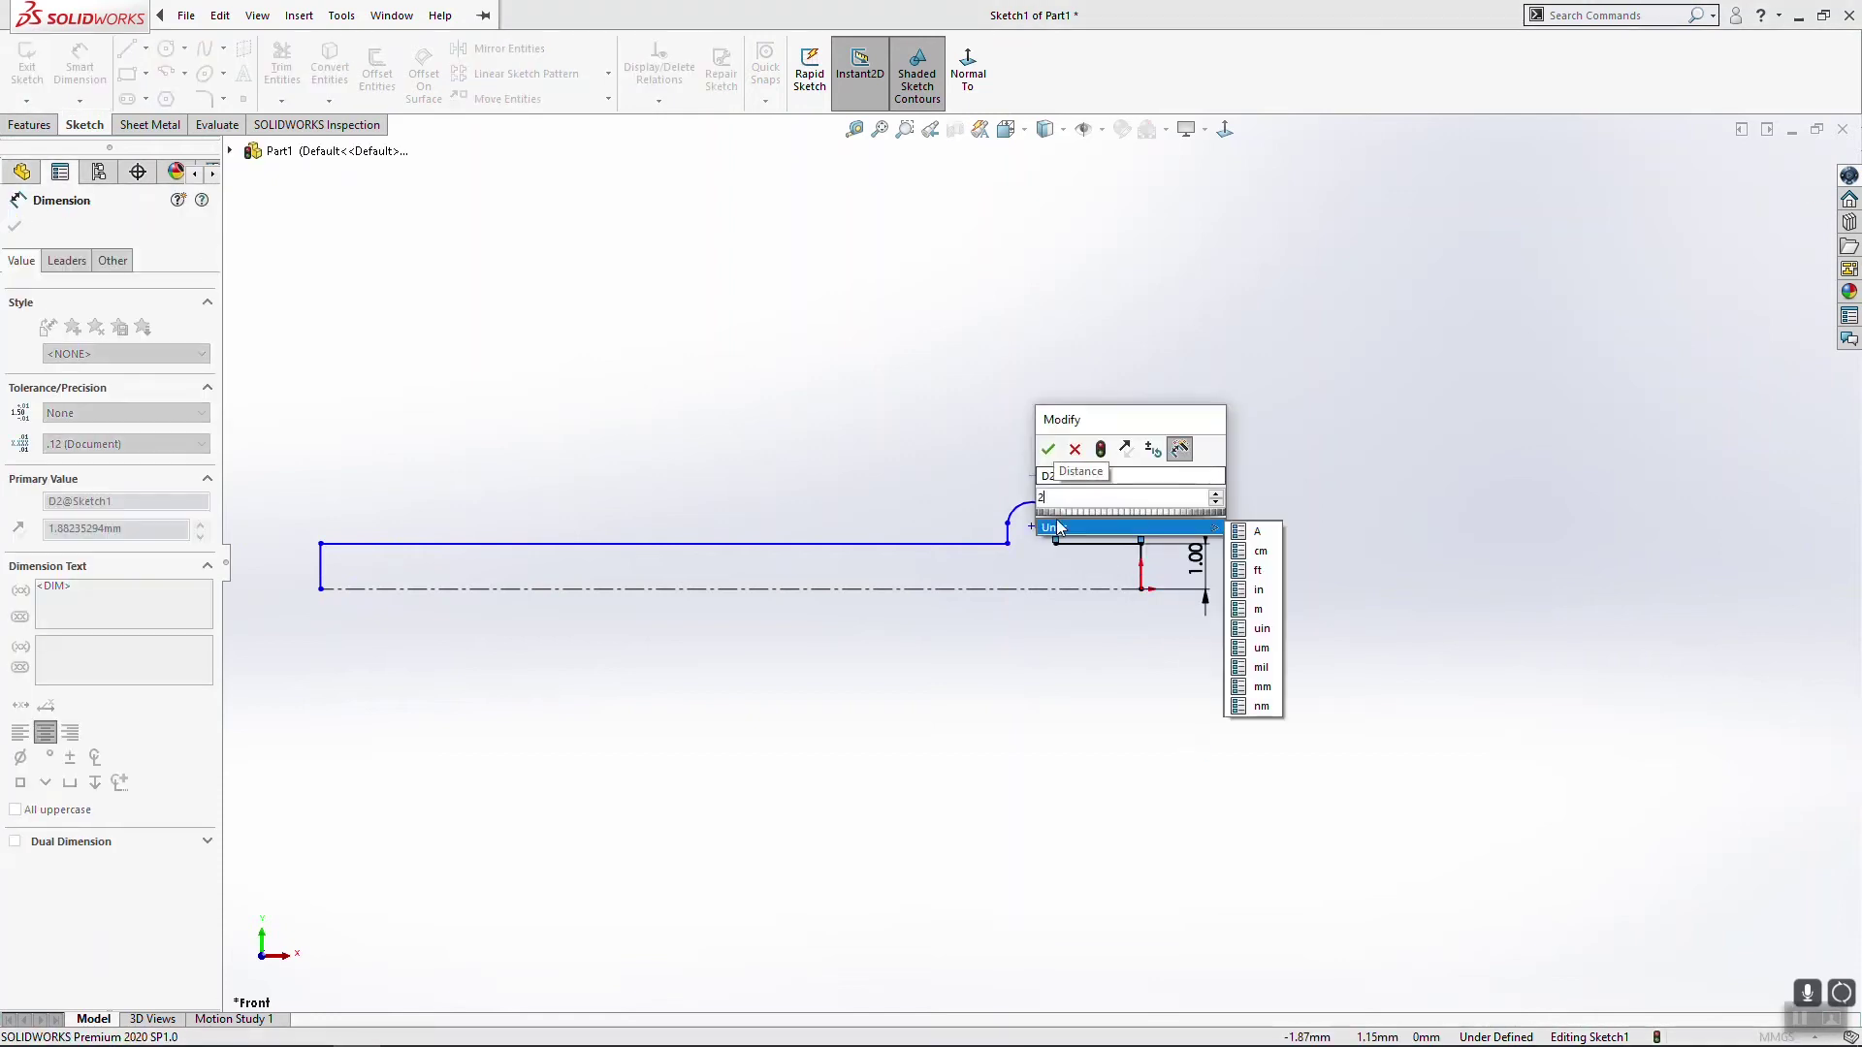
key(Return)
key(Escape)
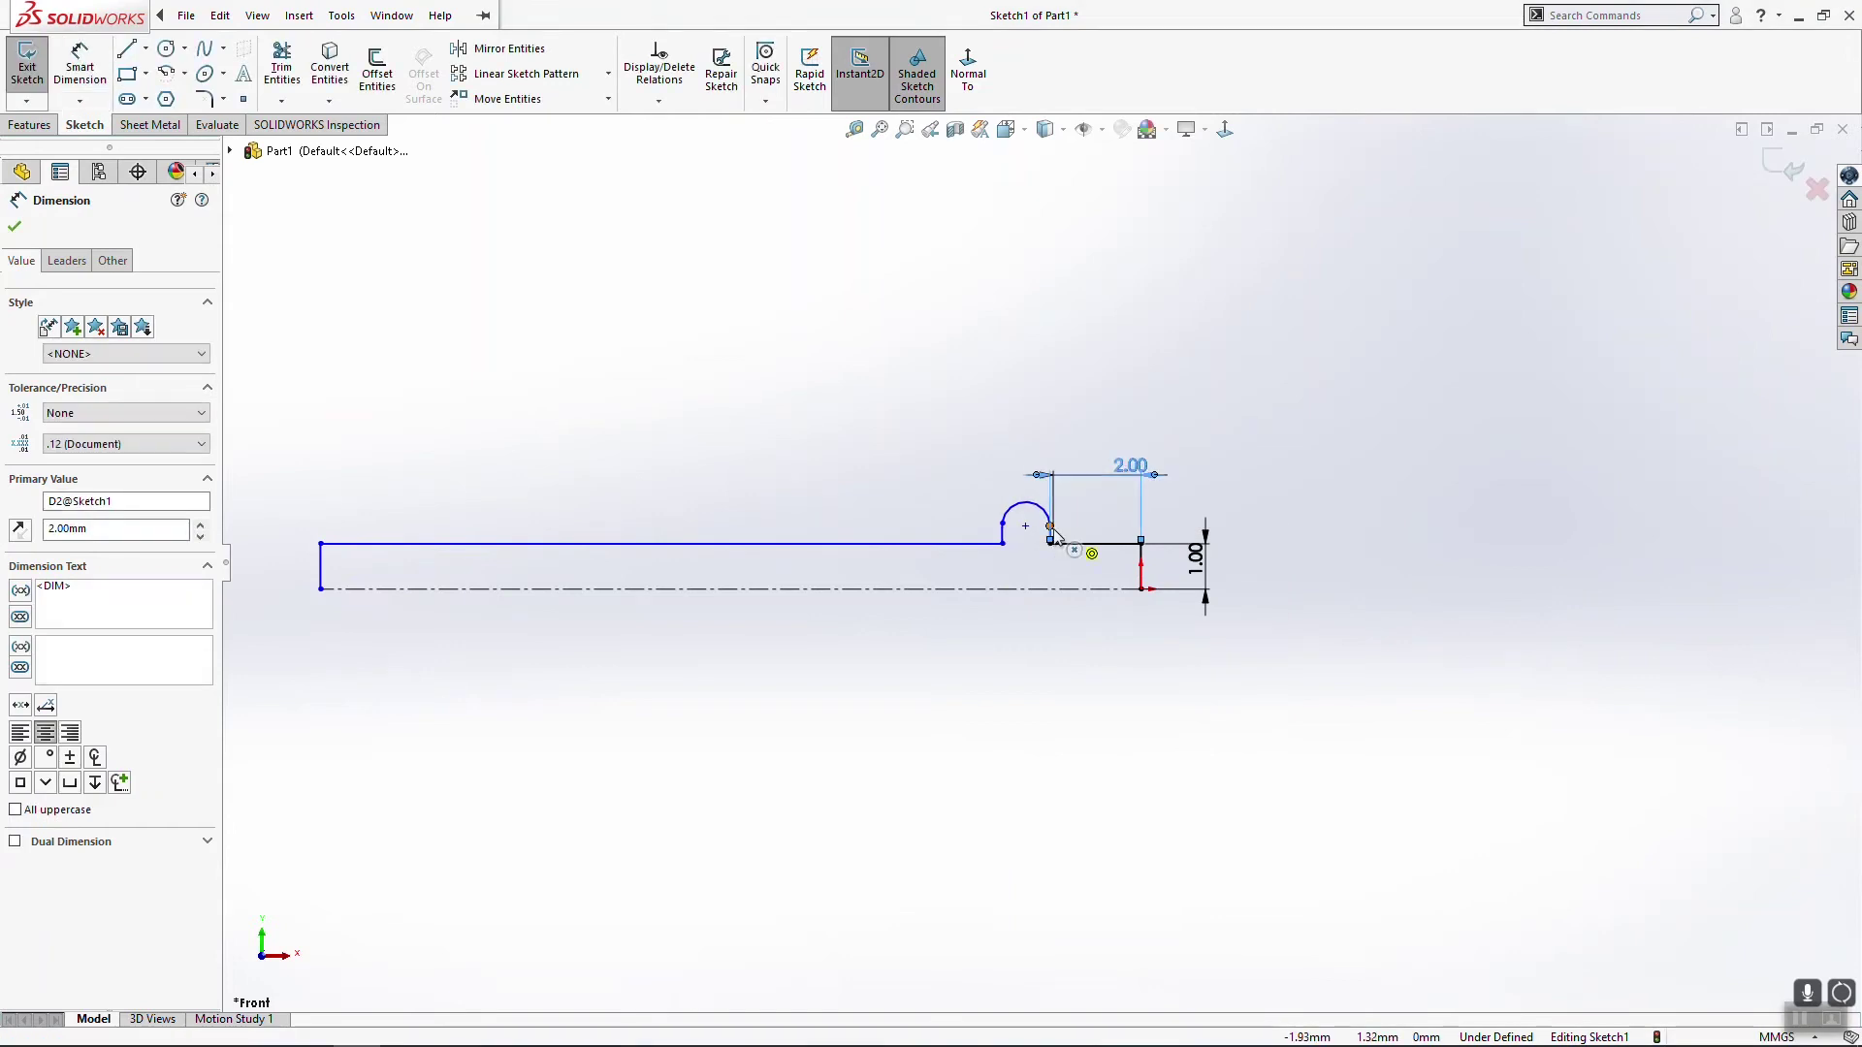
Step: Dimension the height from the 2 mm line to the nearer start point of the arc as 0.25 mm
drag(1053, 528, 1051, 526)
click(79, 70)
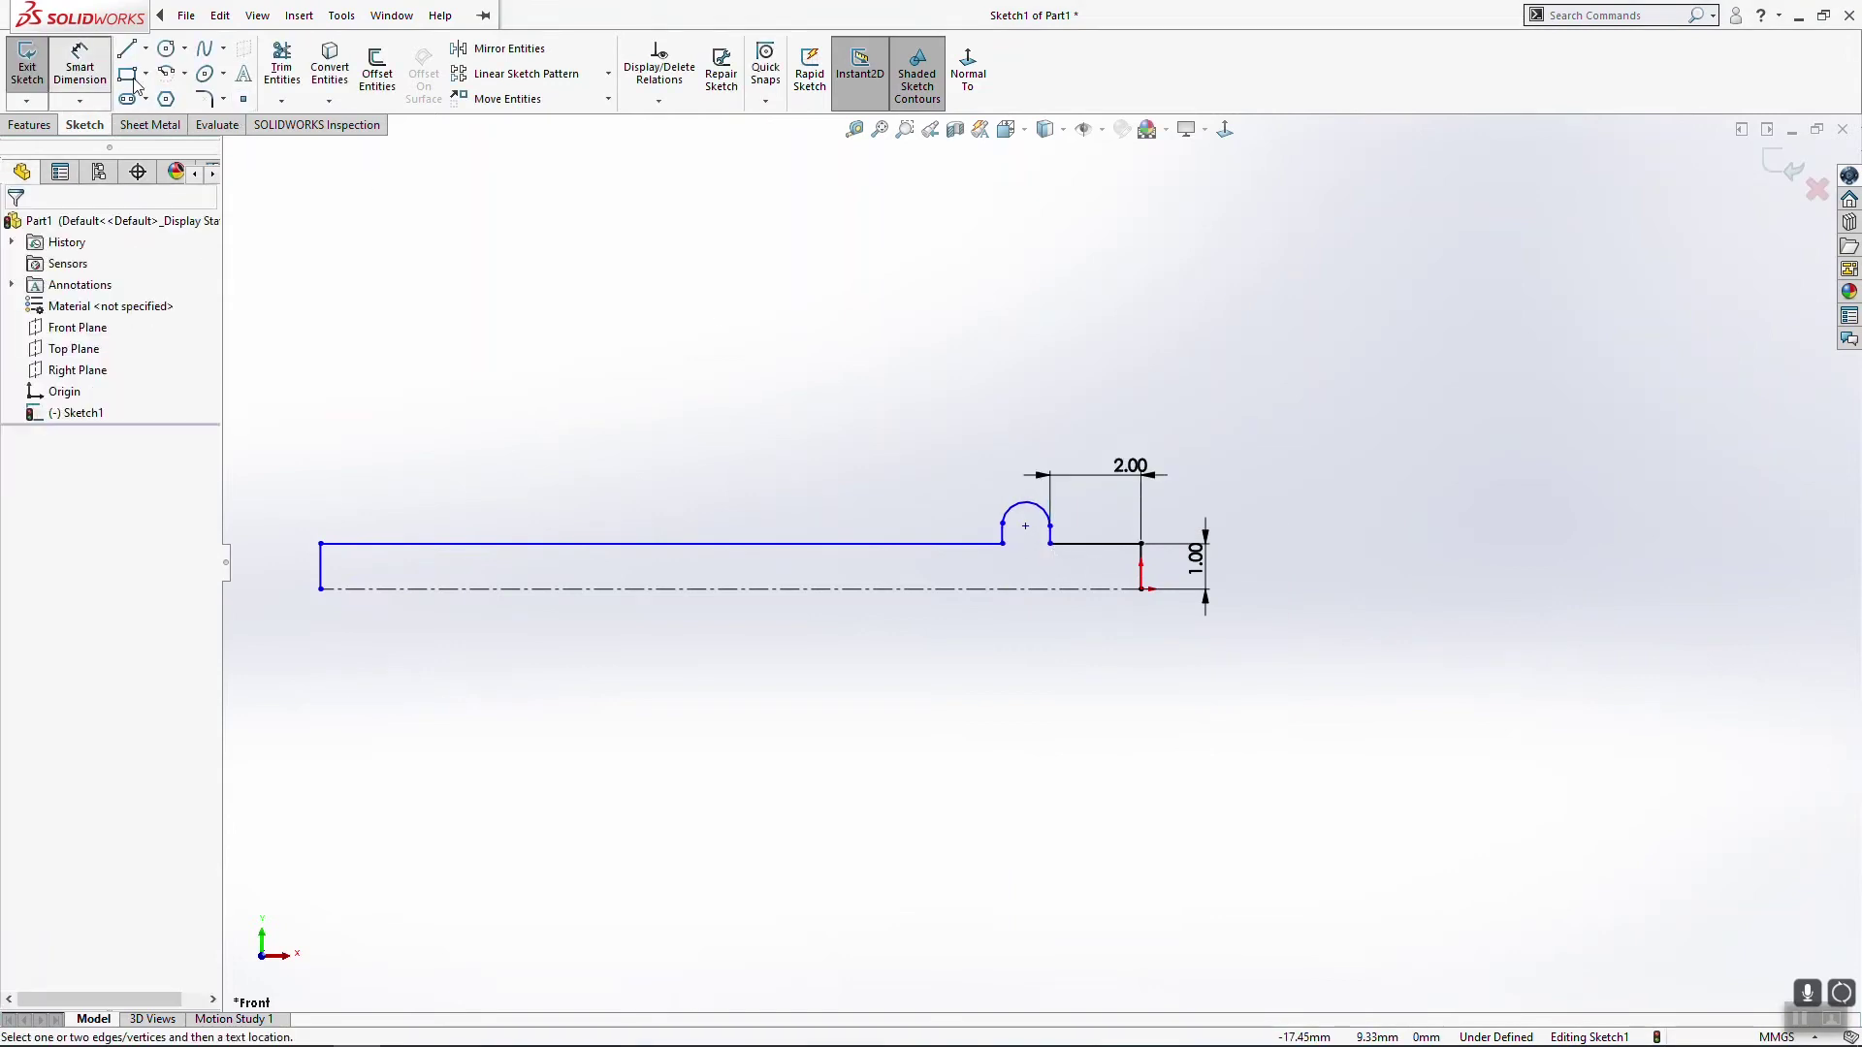
click(1052, 545)
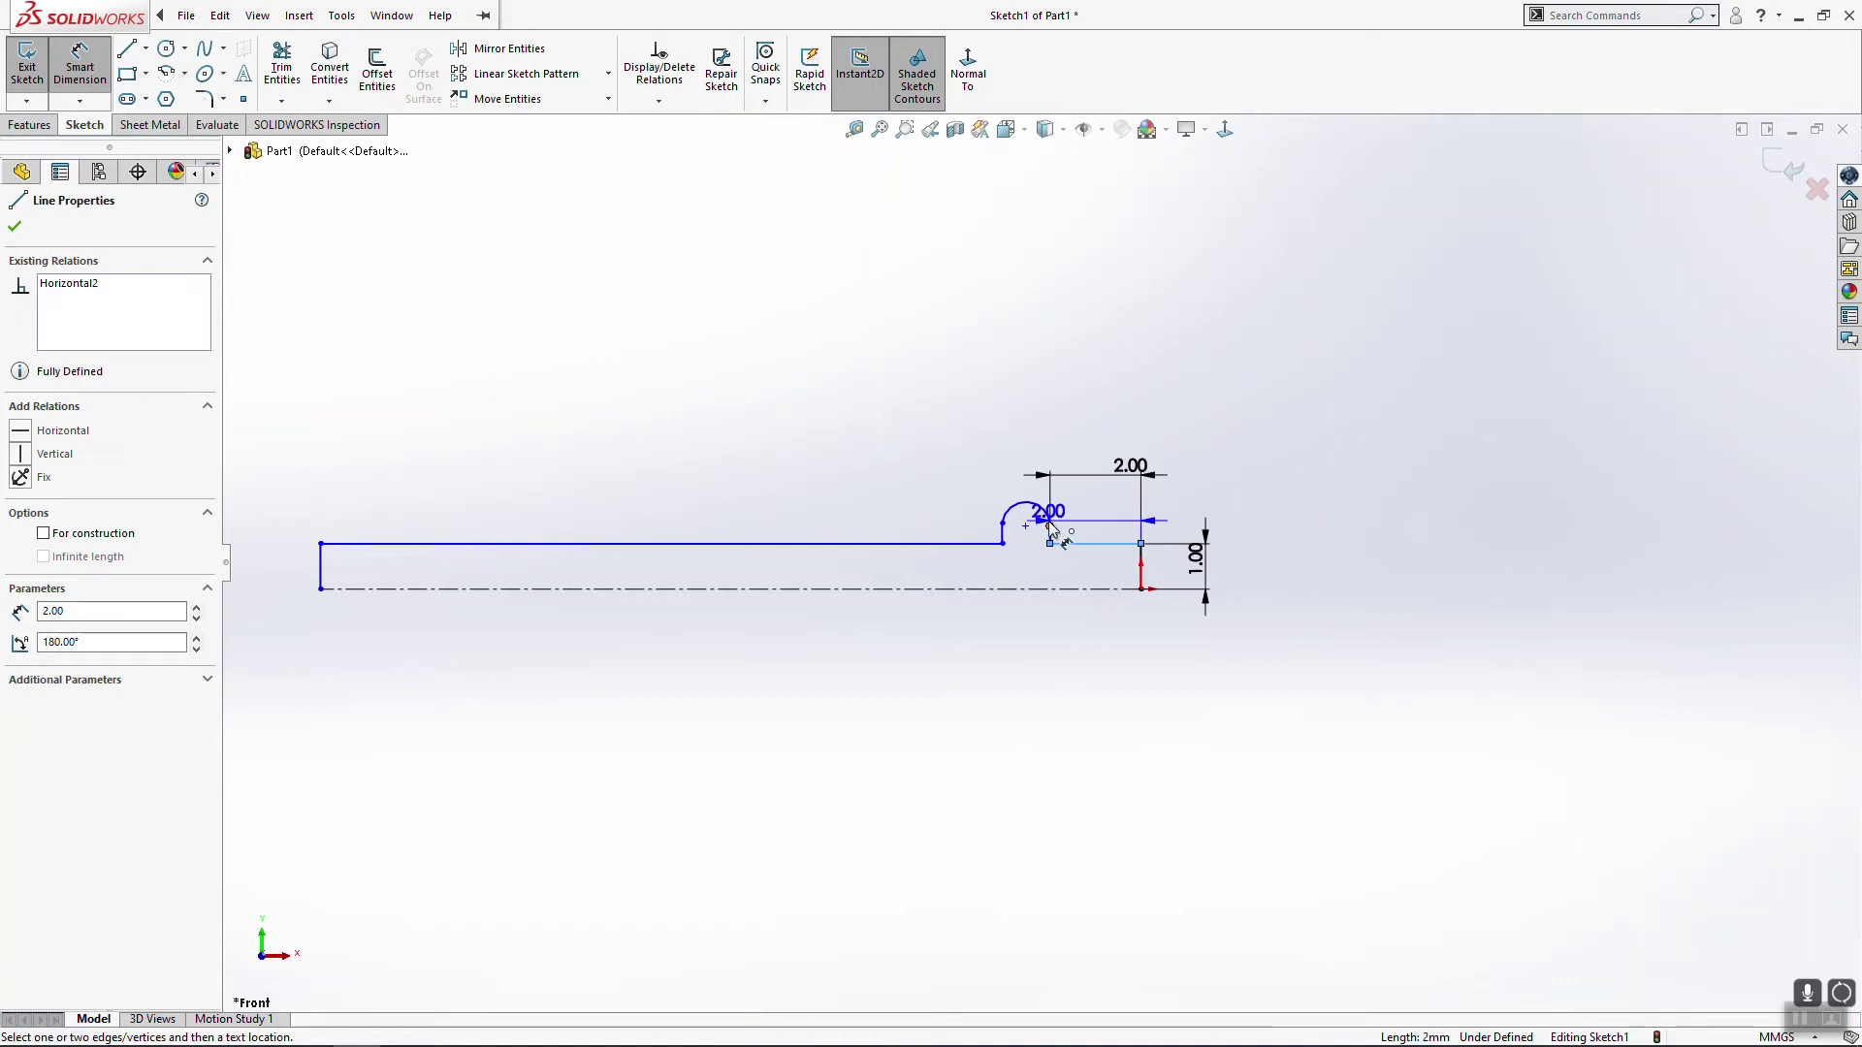
click(1051, 525)
click(1127, 497)
text(.25)
key(Return)
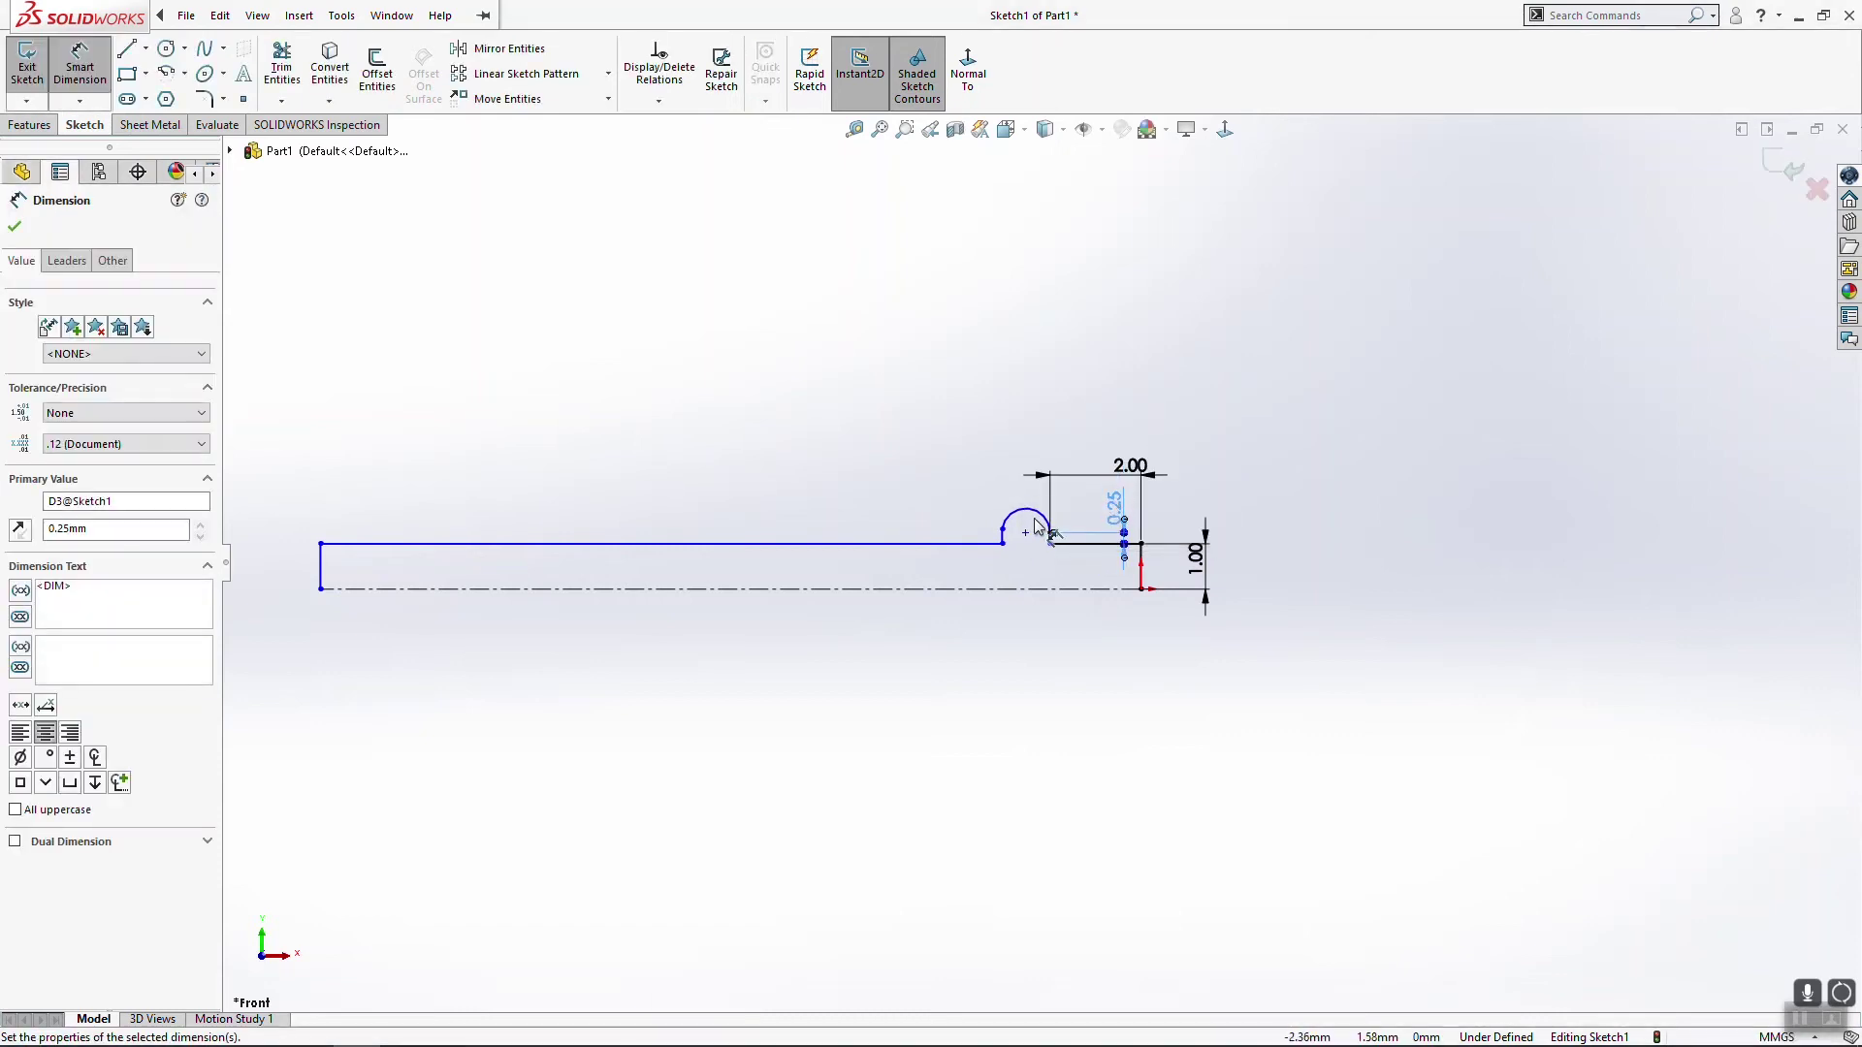
Step: Dimension the bump's arc with a radius of 0.50 mm
click(1014, 512)
click(966, 476)
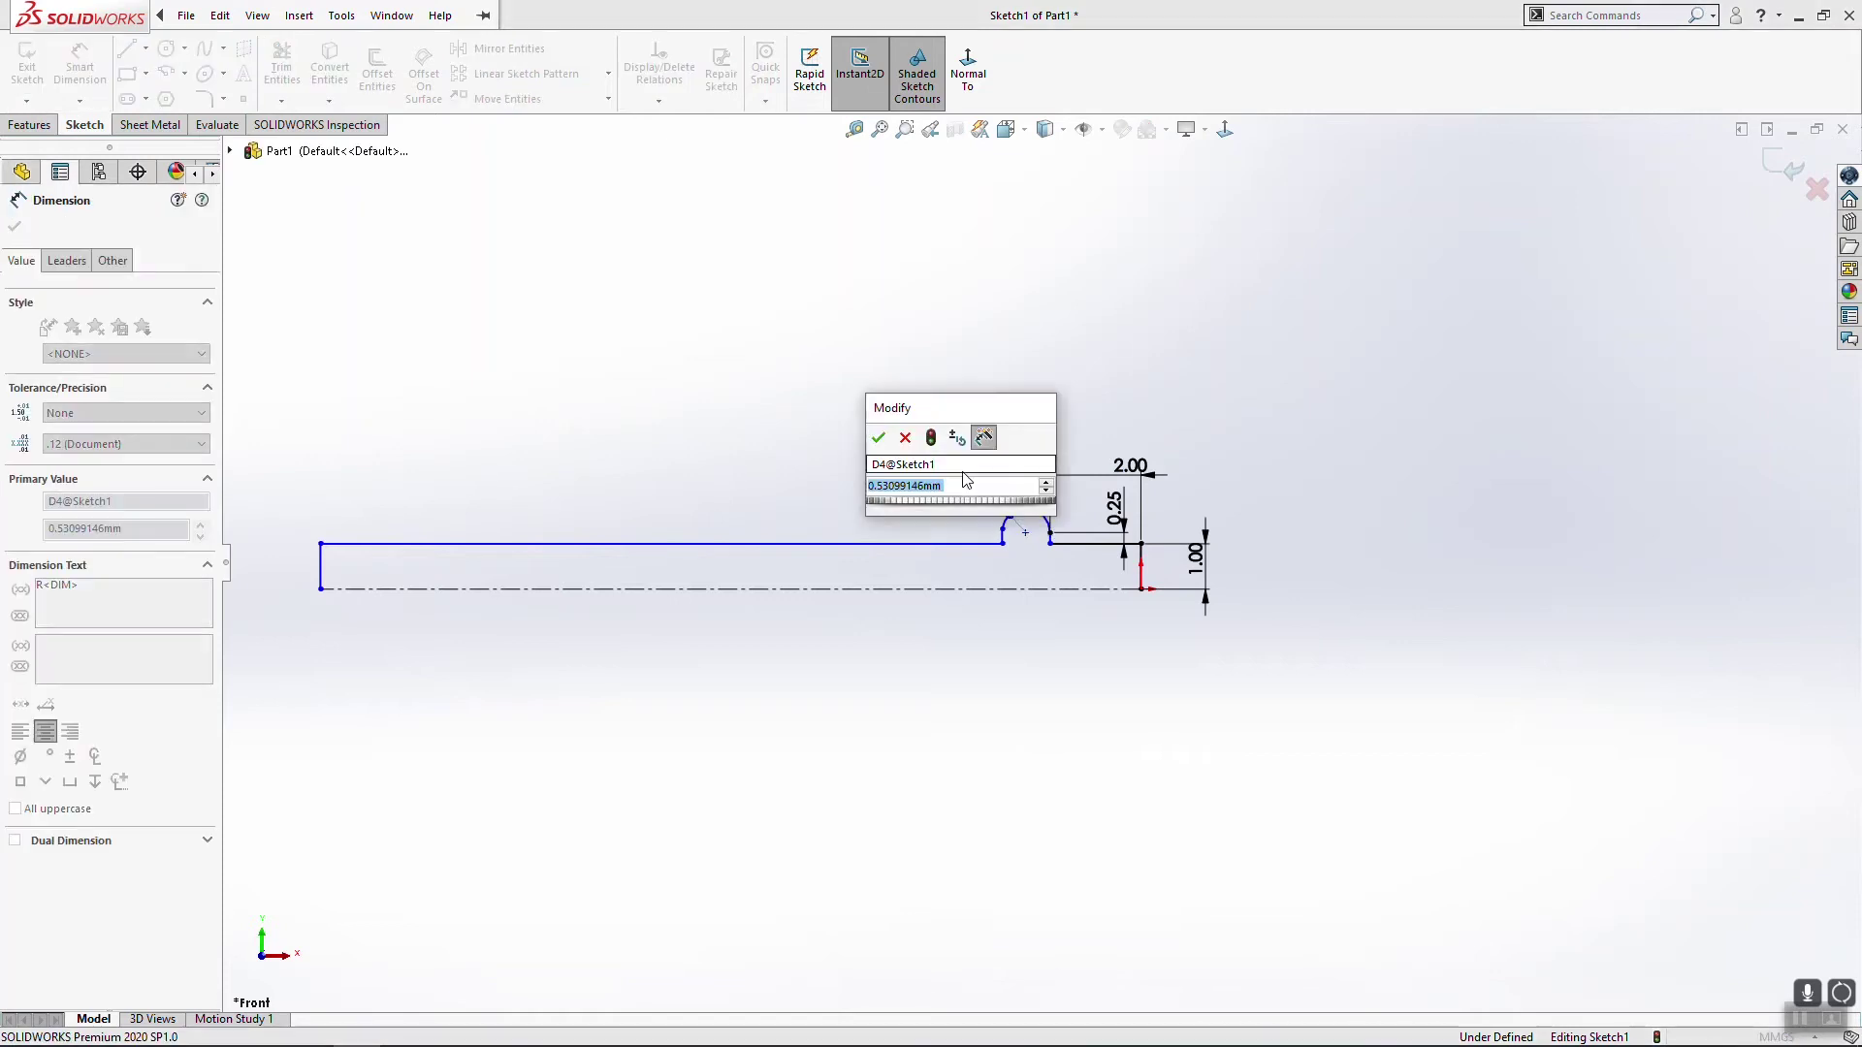
key(Return)
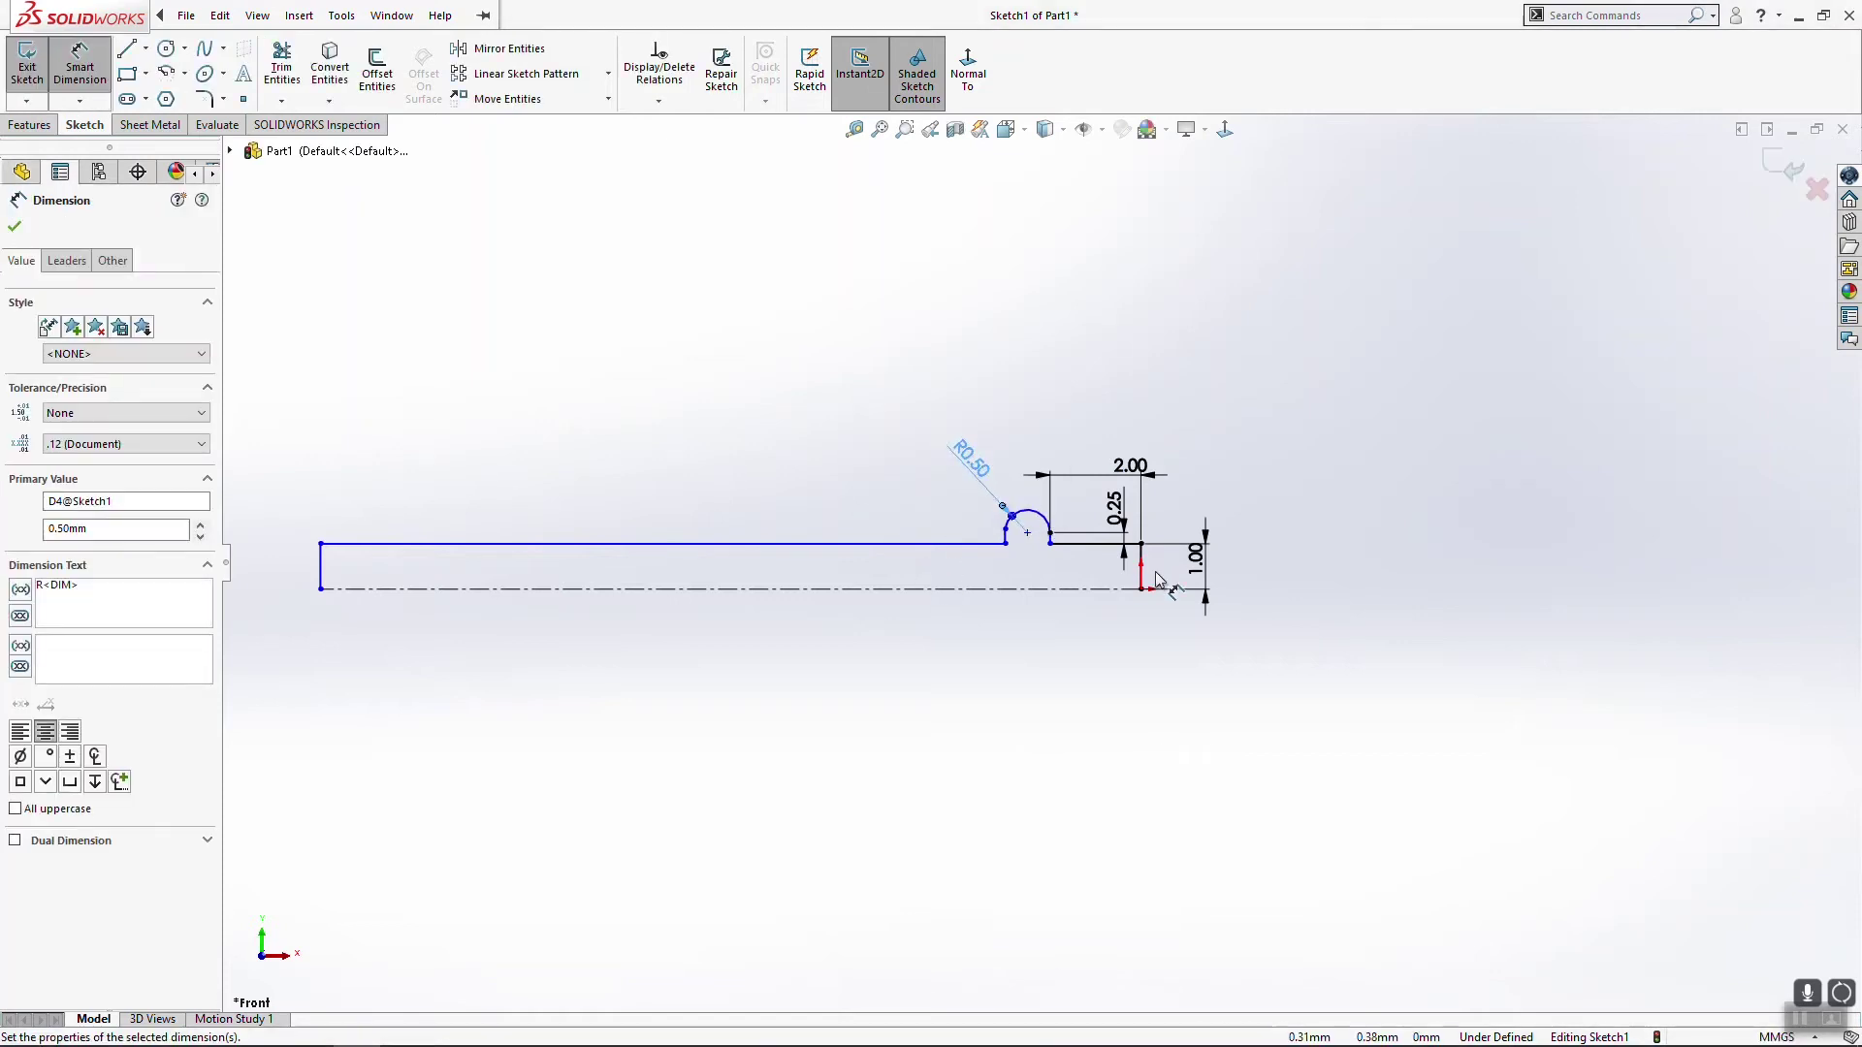
Step: Dimension the overall profile length between the two vertical end lines to 74 mm
click(1143, 571)
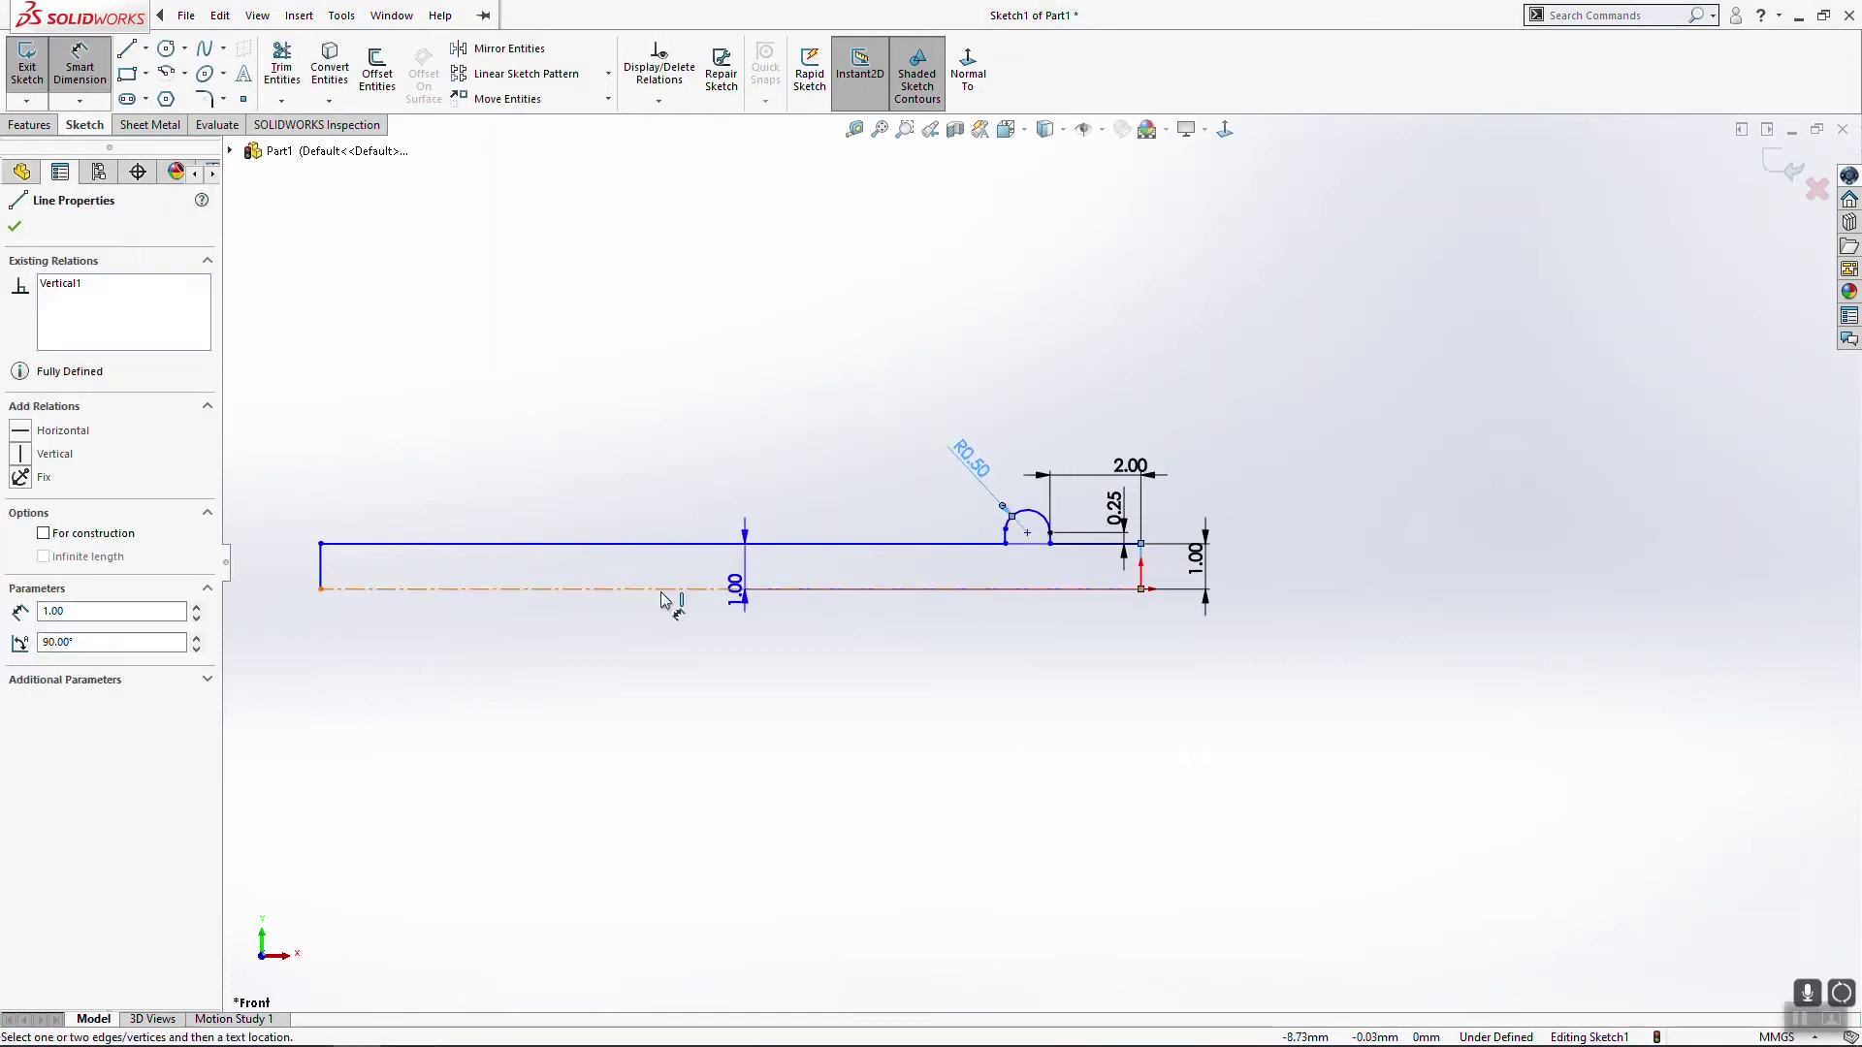
click(320, 556)
click(798, 706)
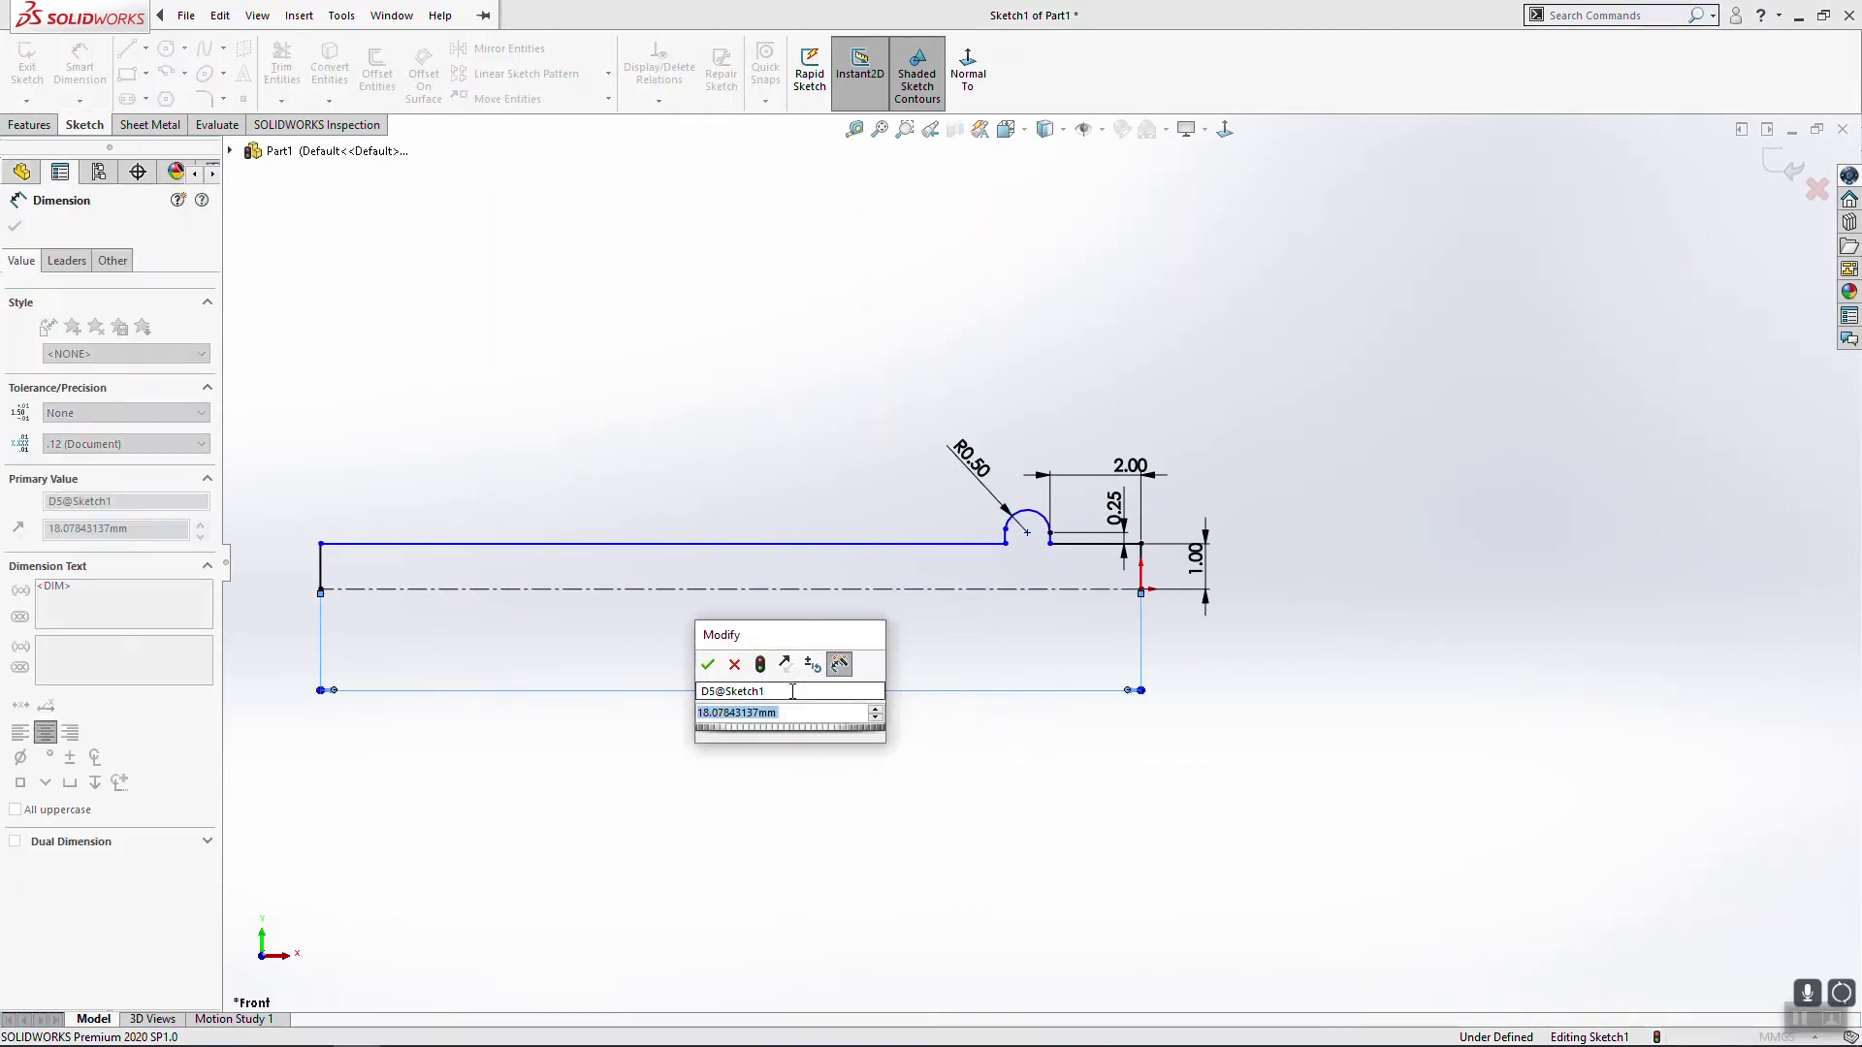
text(74)
key(Return)
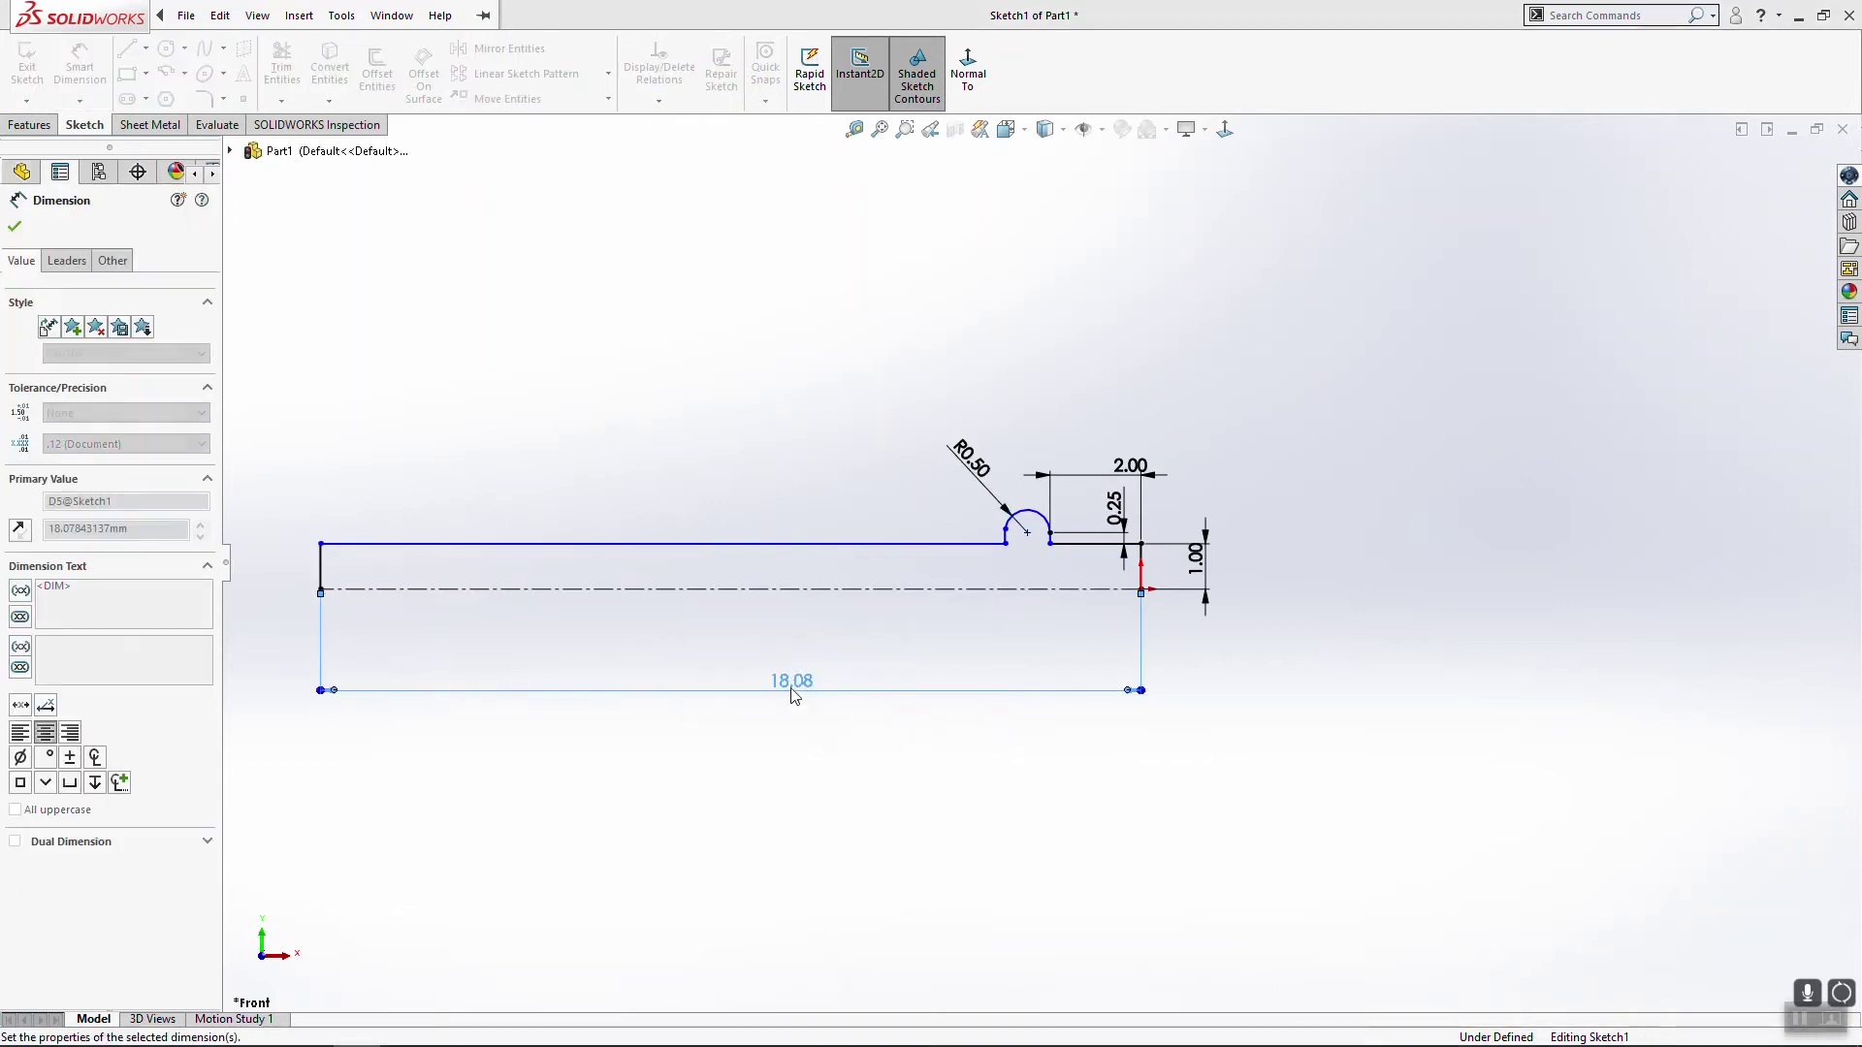
click(930, 560)
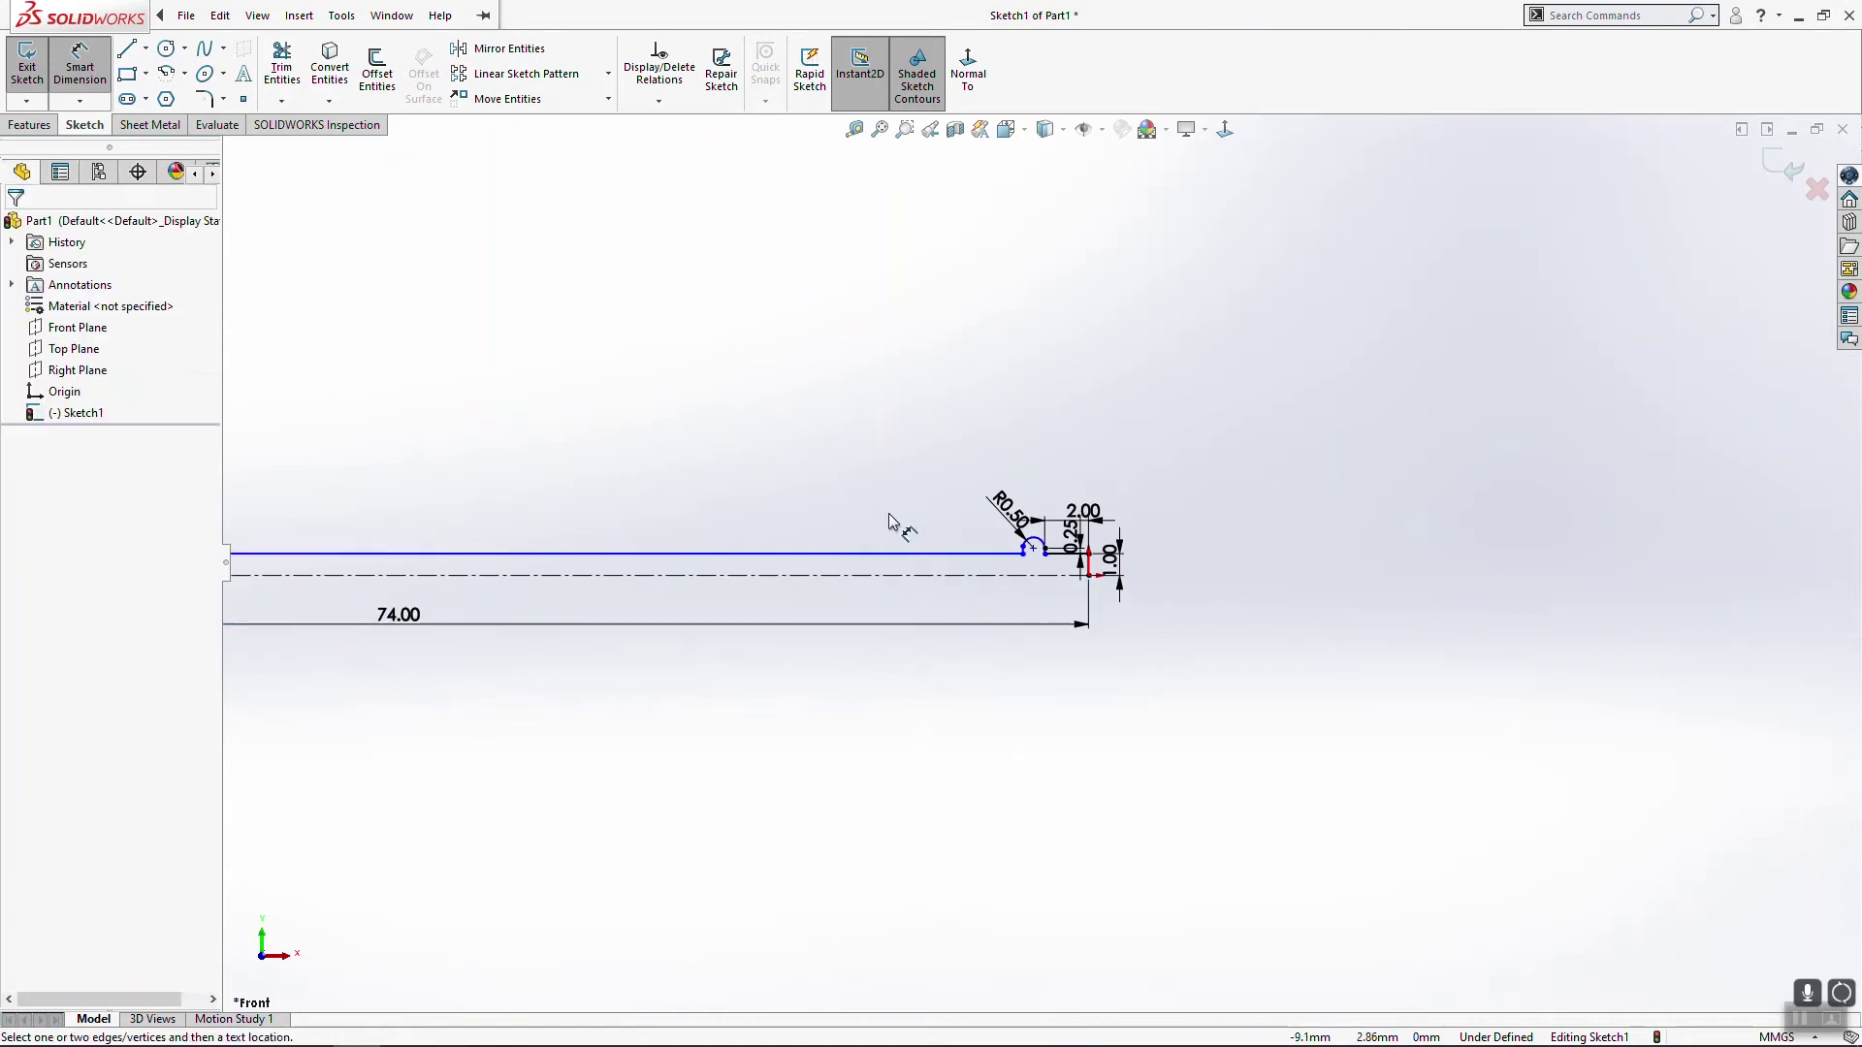
Step: Make the two horizontal profile lines on either side of the arc bump collinear
scroll(991, 587, down, 5)
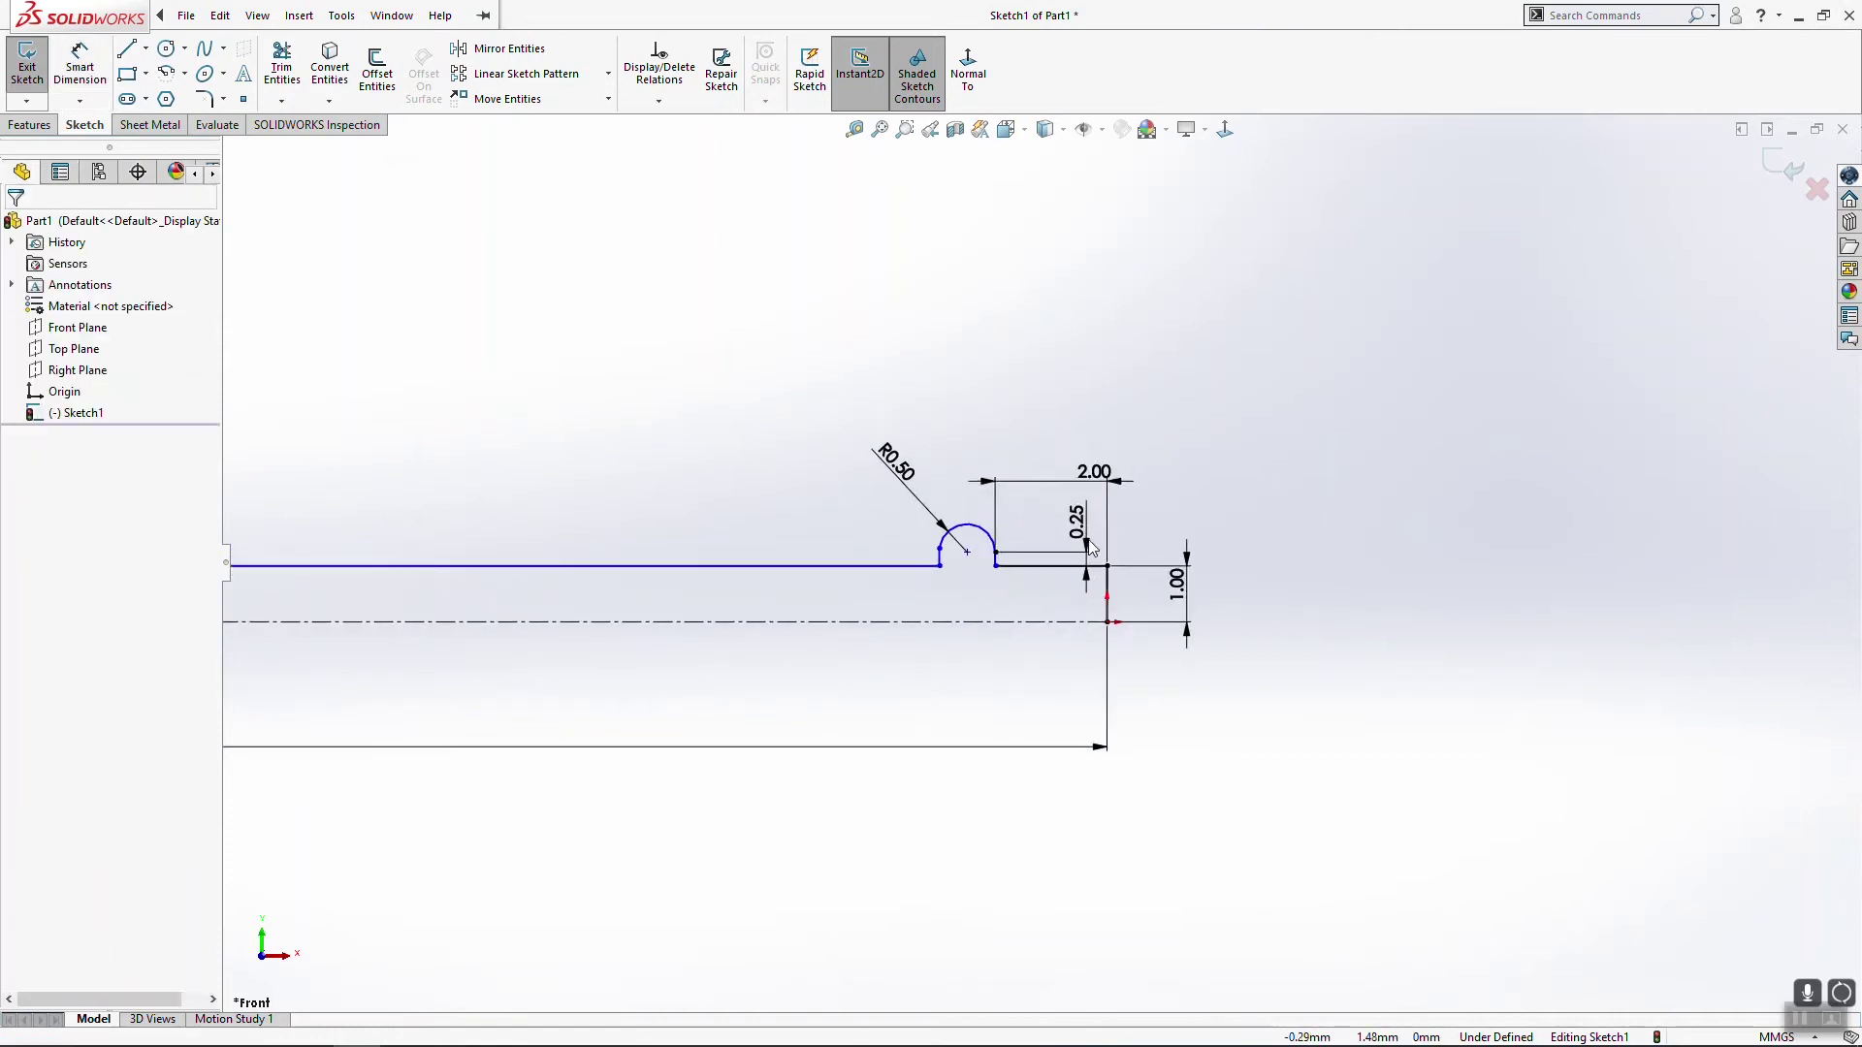
click(987, 570)
ctrl+click(871, 568)
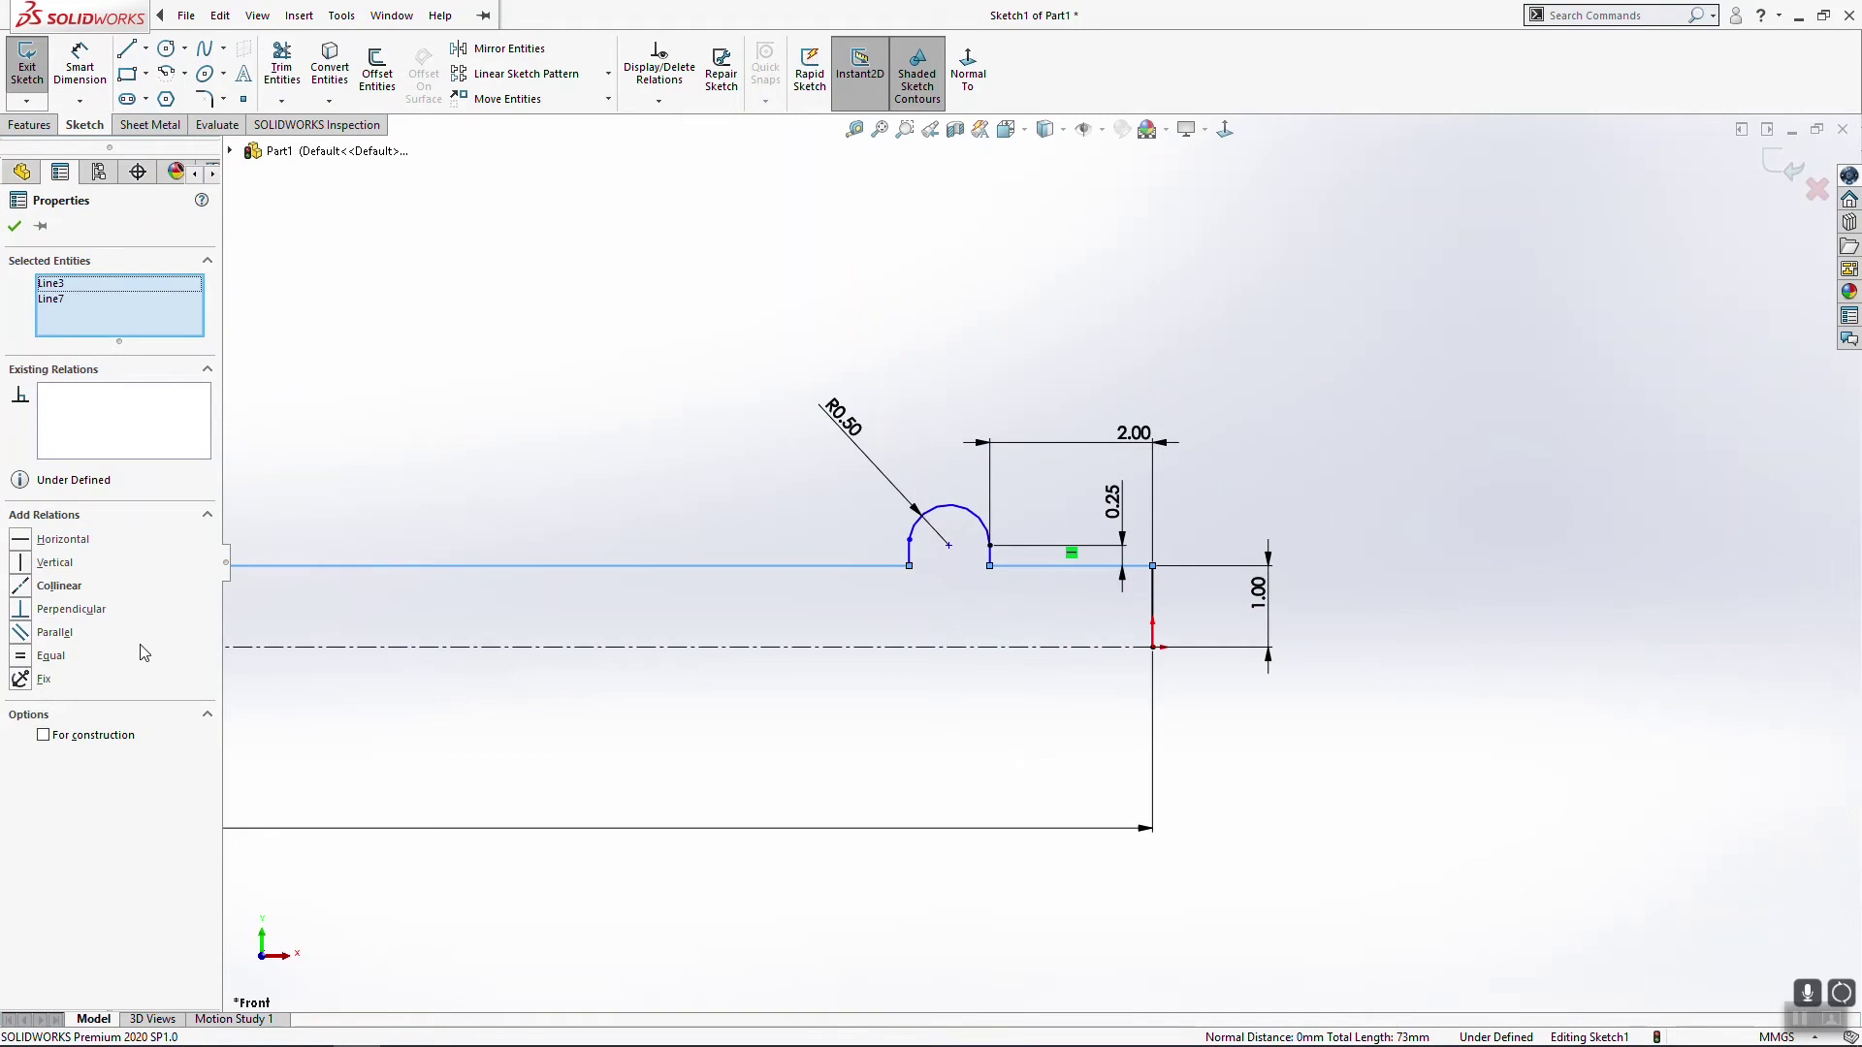
click(68, 593)
click(227, 616)
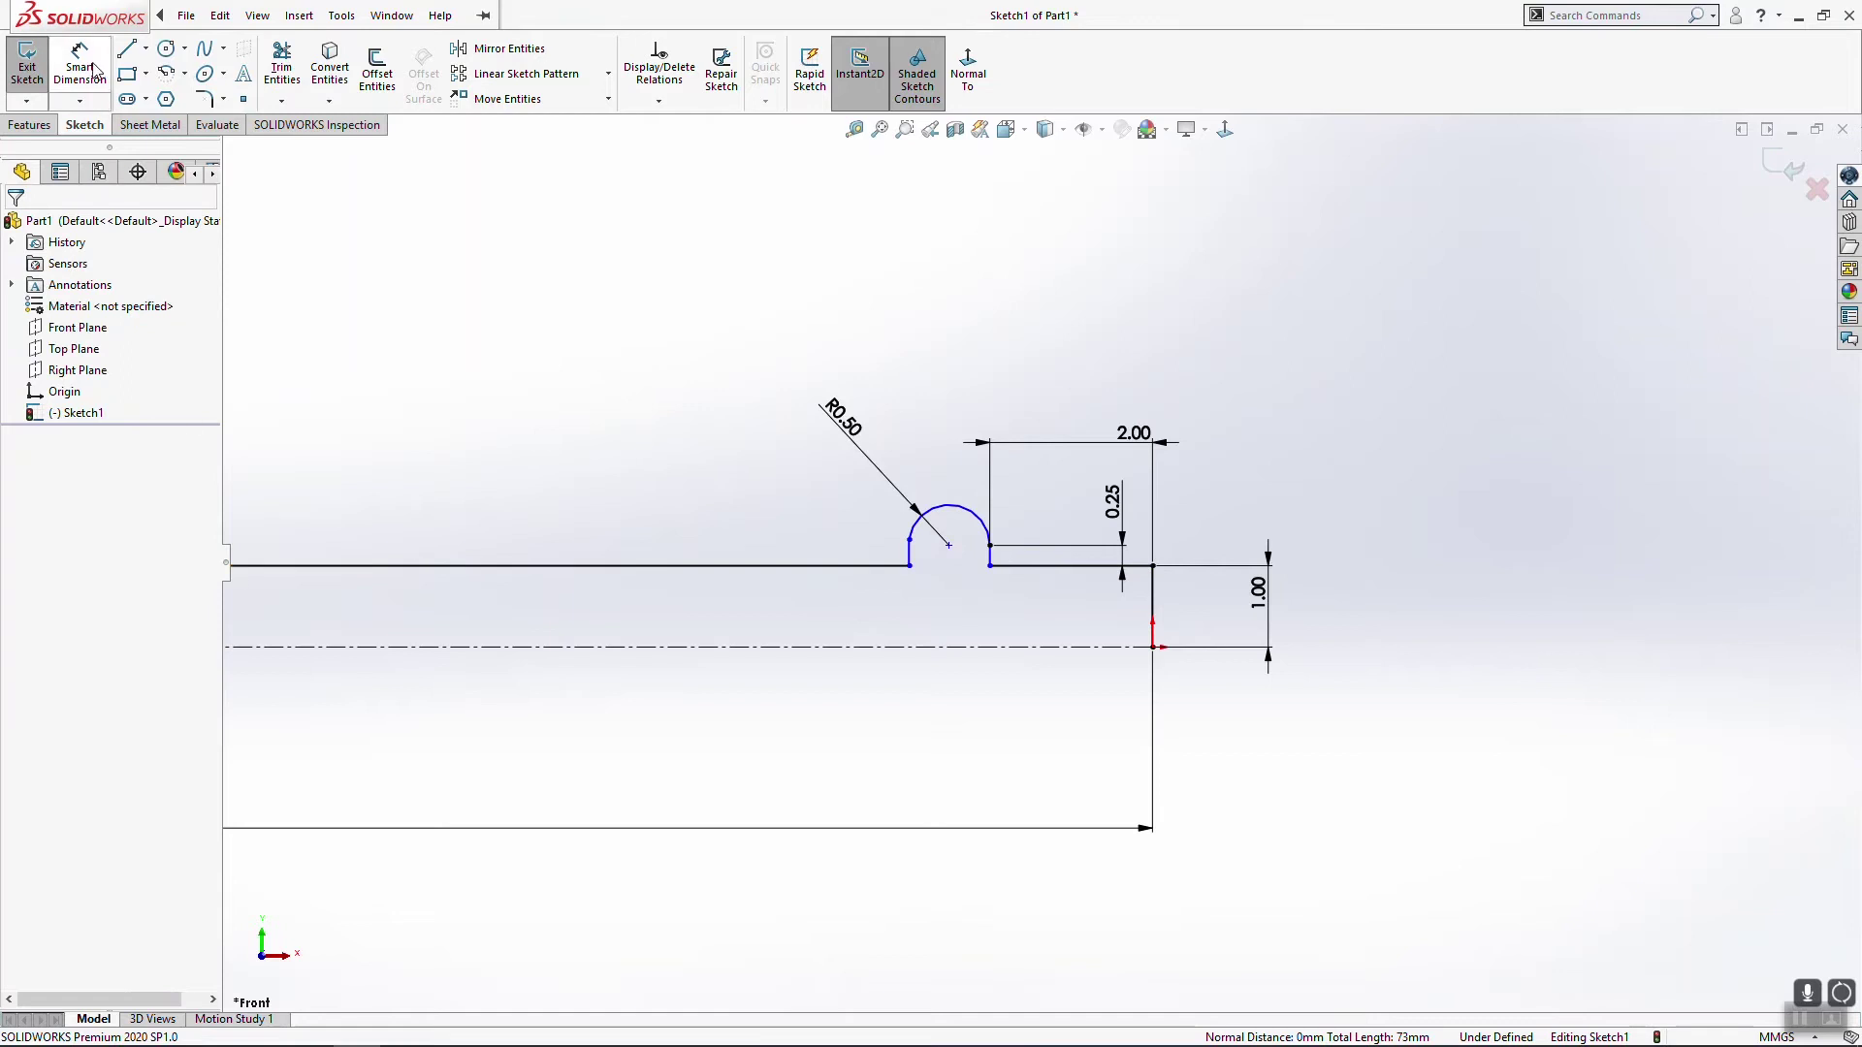
Step: Make the two short vertical lines beneath the arc equal in length
click(997, 563)
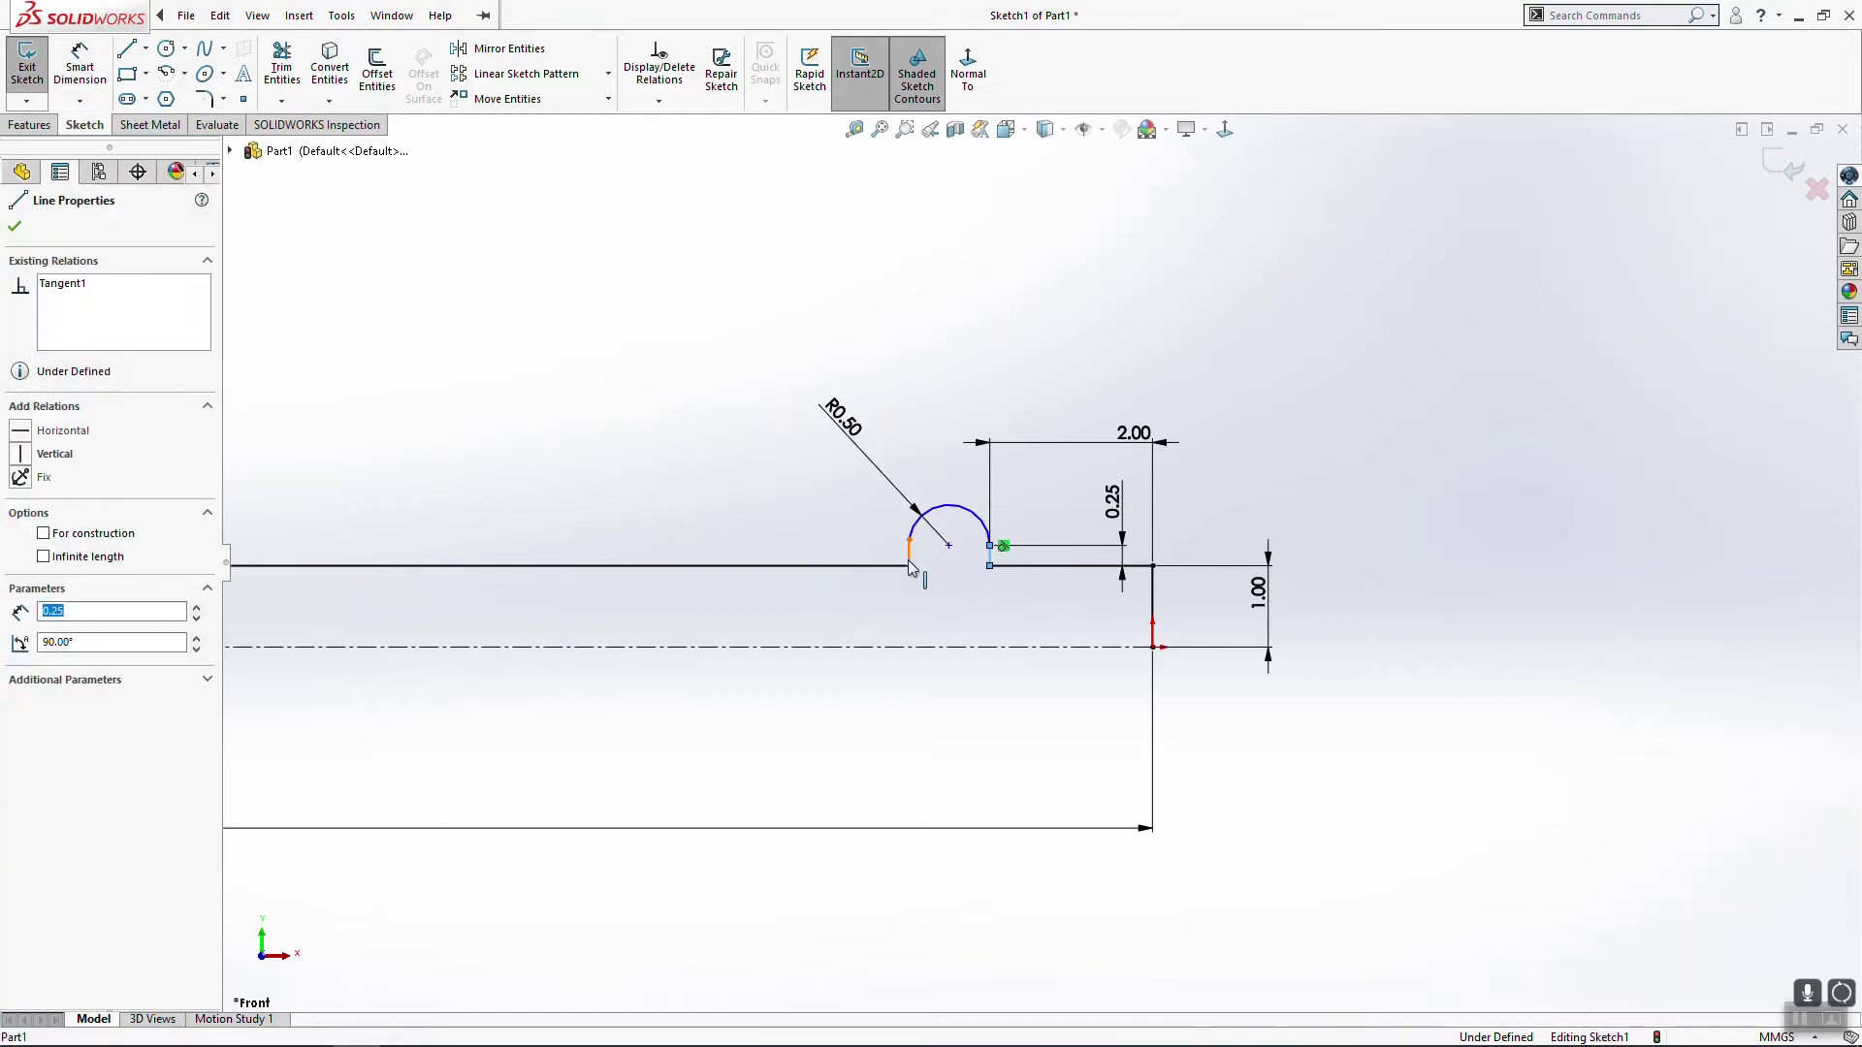
ctrl+click(910, 554)
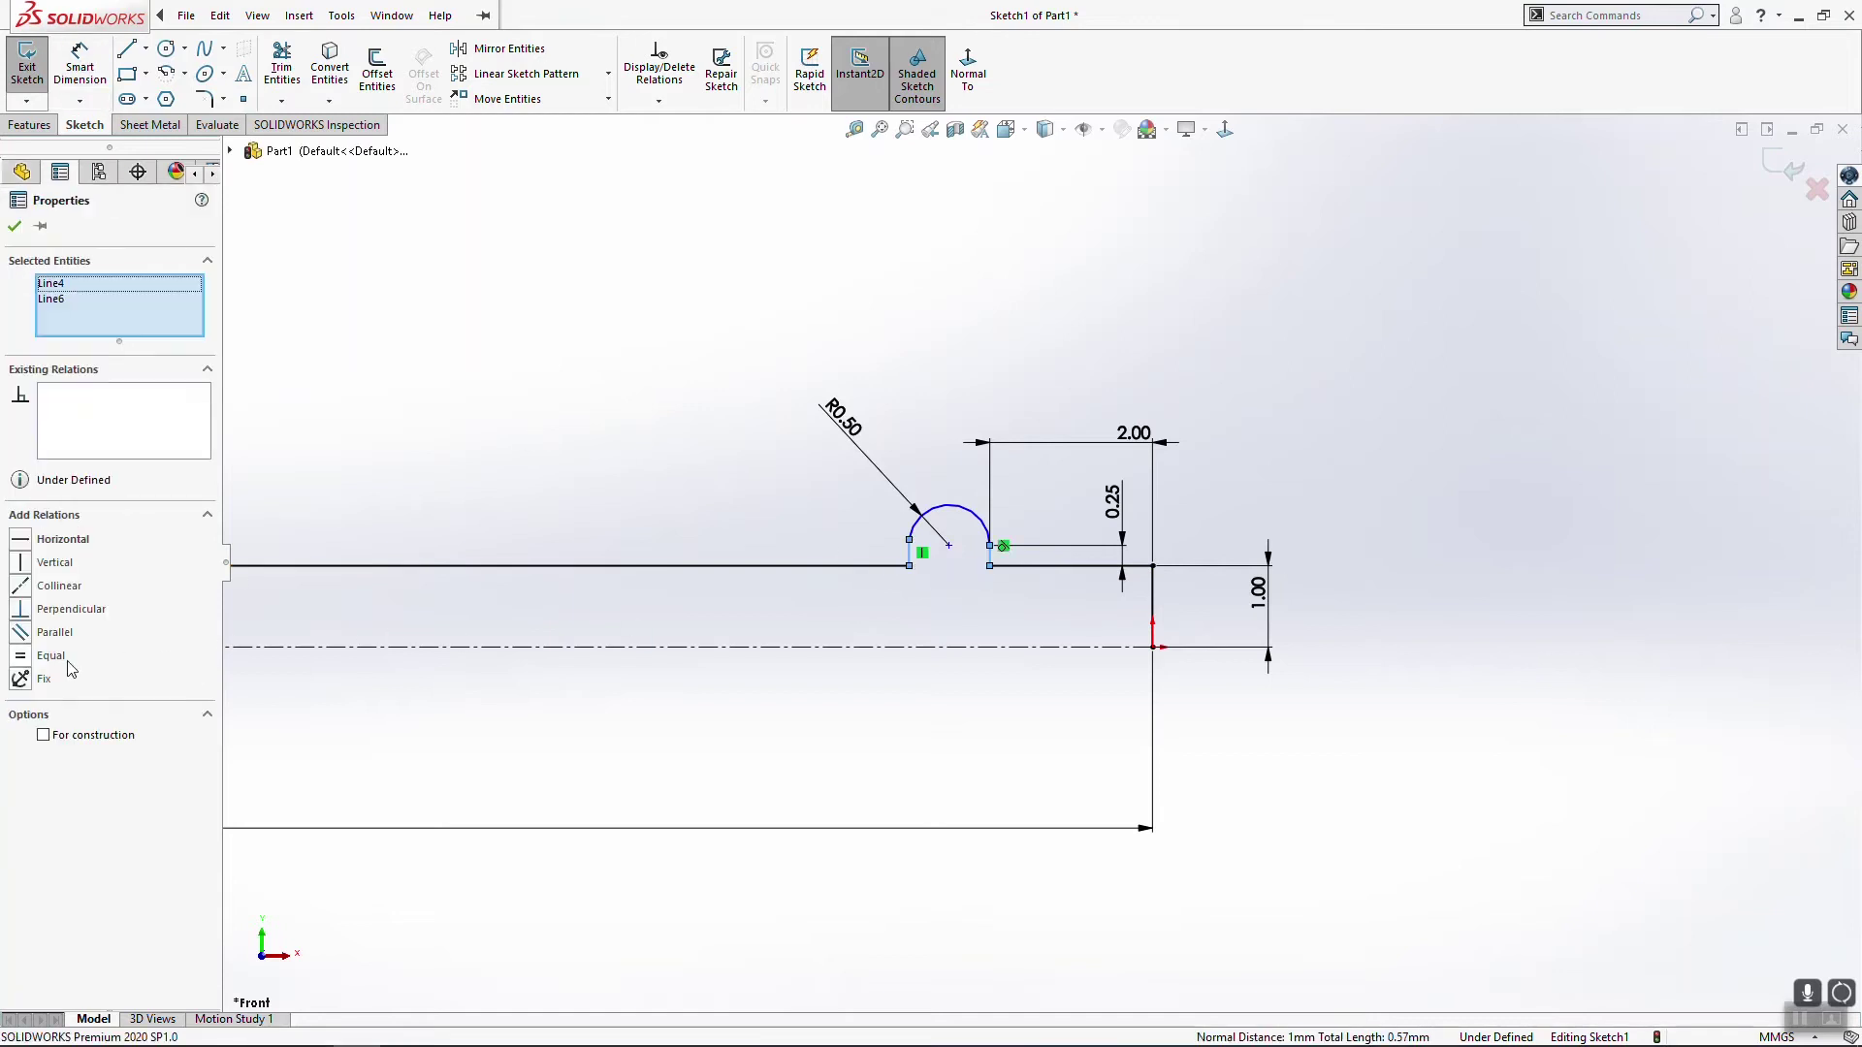
click(677, 626)
Step: Add a vertical relation to the short line joining the 2 mm line to the arc
mouse_move(998, 563)
mouse_down()
mouse_move(962, 616)
mouse_move(985, 596)
mouse_up()
click(991, 561)
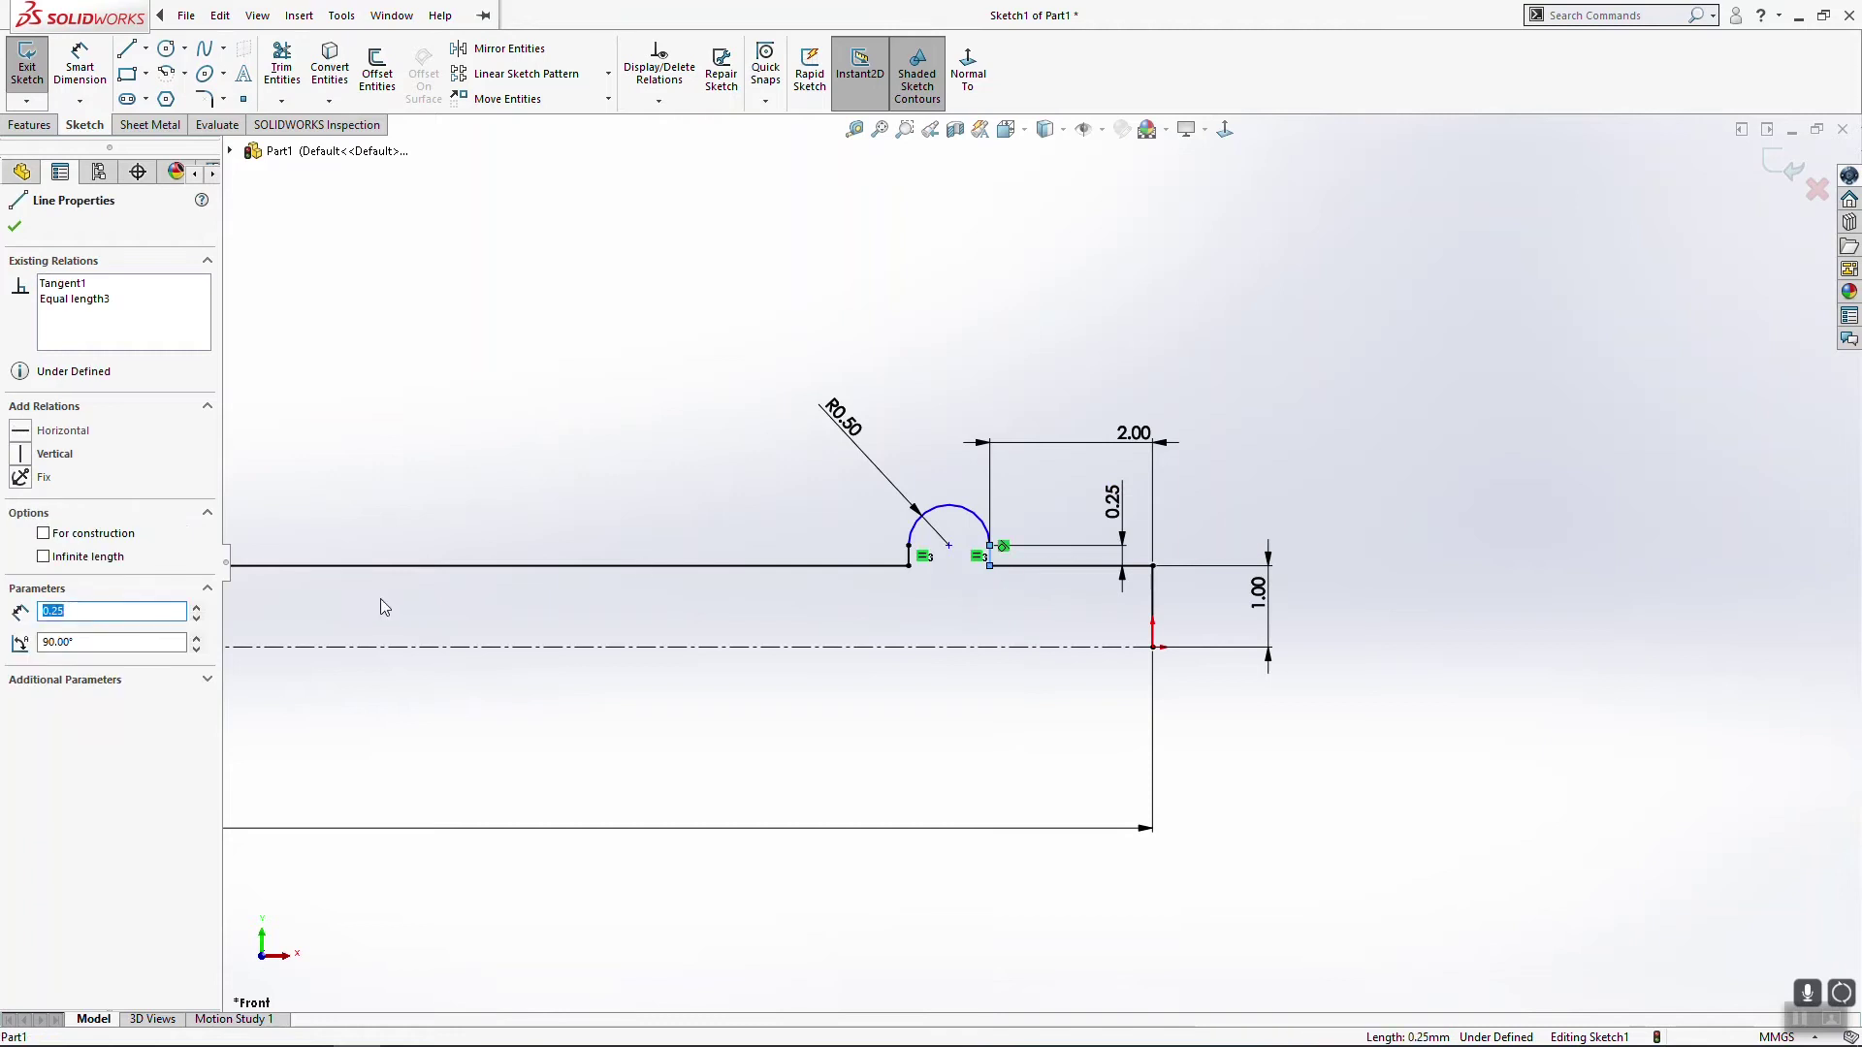
click(48, 456)
click(436, 707)
Step: Revolve the profile 360 degrees about the centerline into a solid rod with a raised ring near one end
key(f)
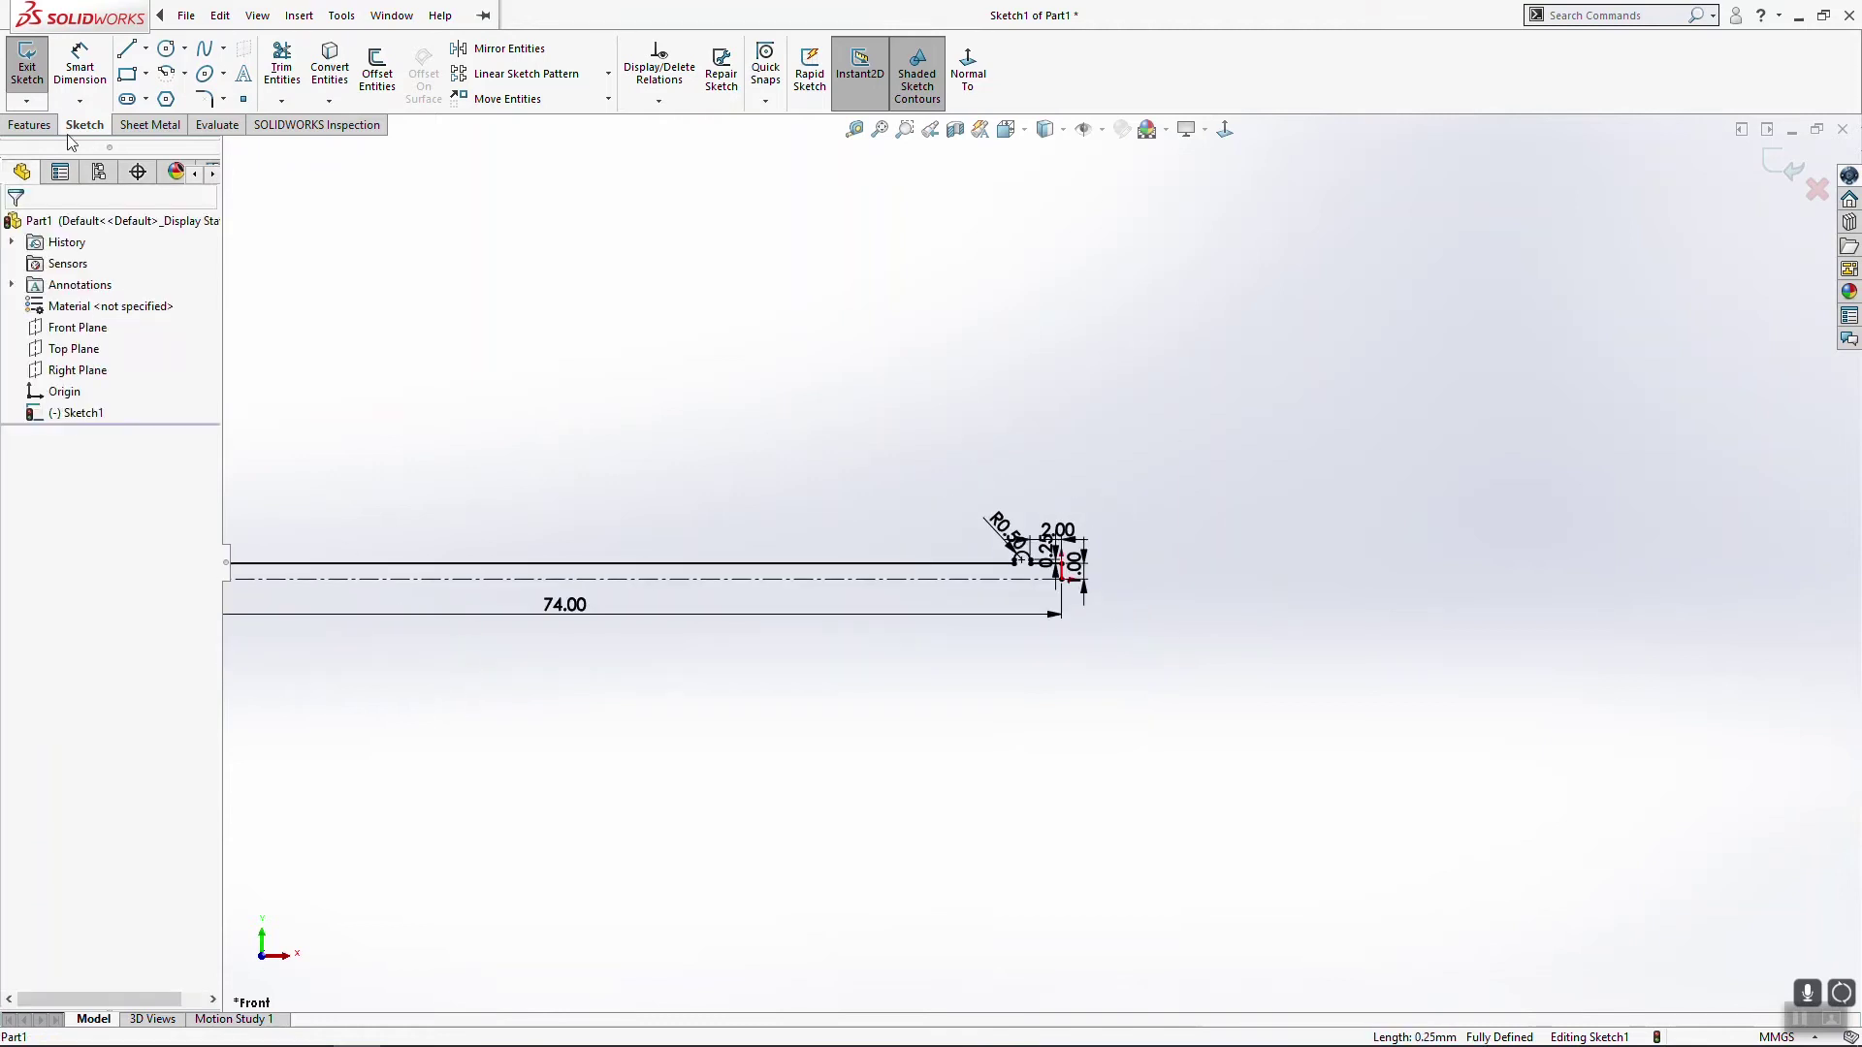
click(34, 125)
click(93, 67)
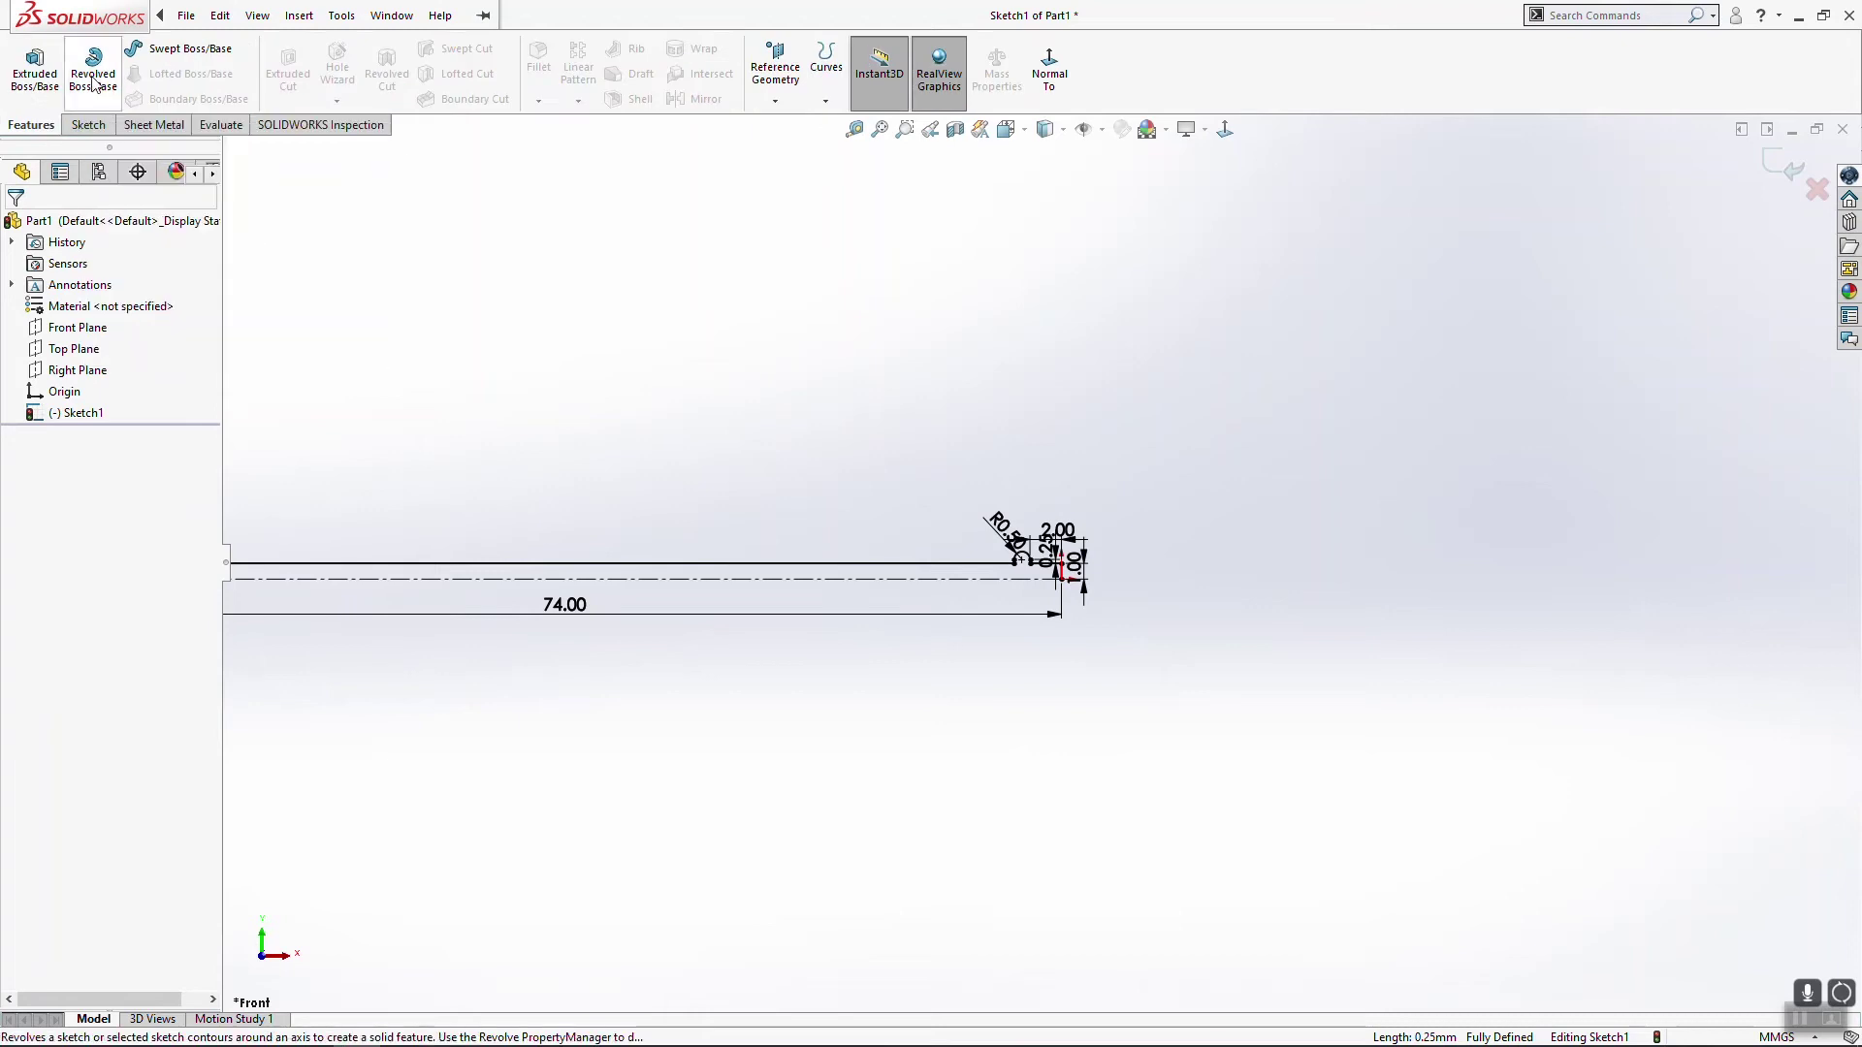
click(994, 535)
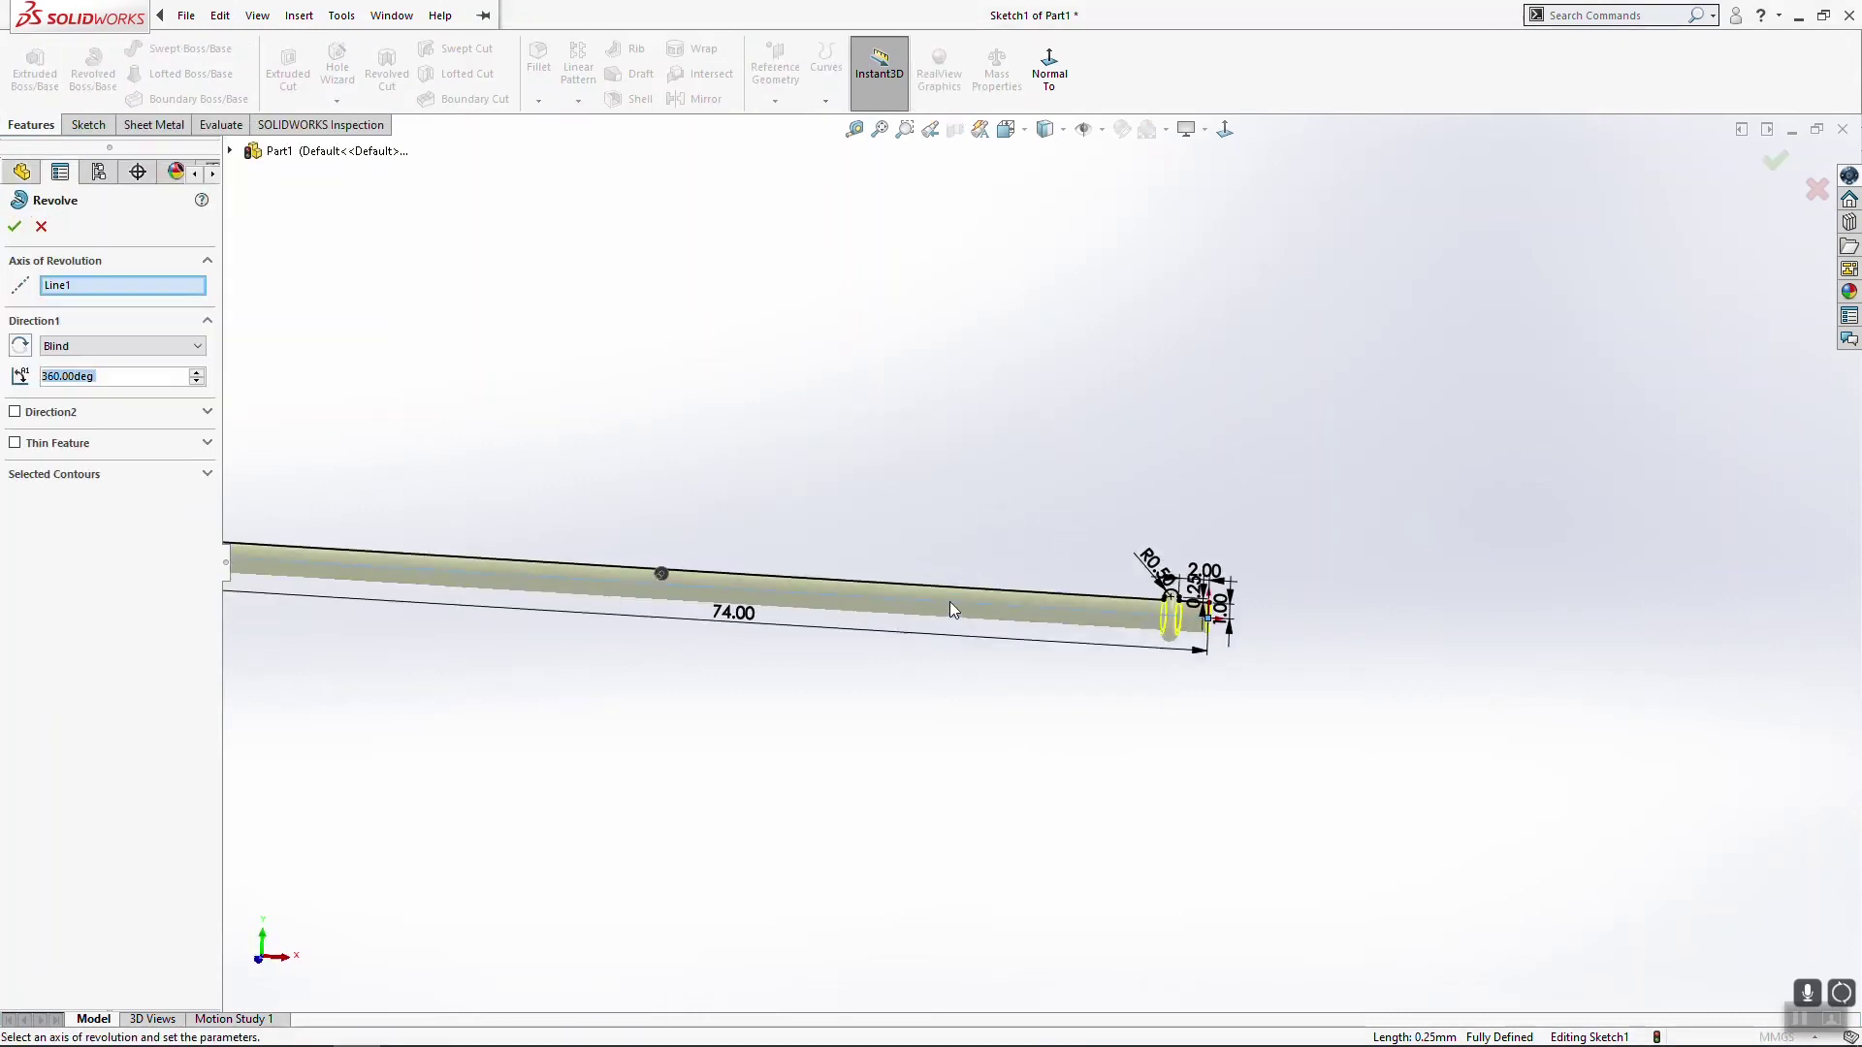
click(13, 227)
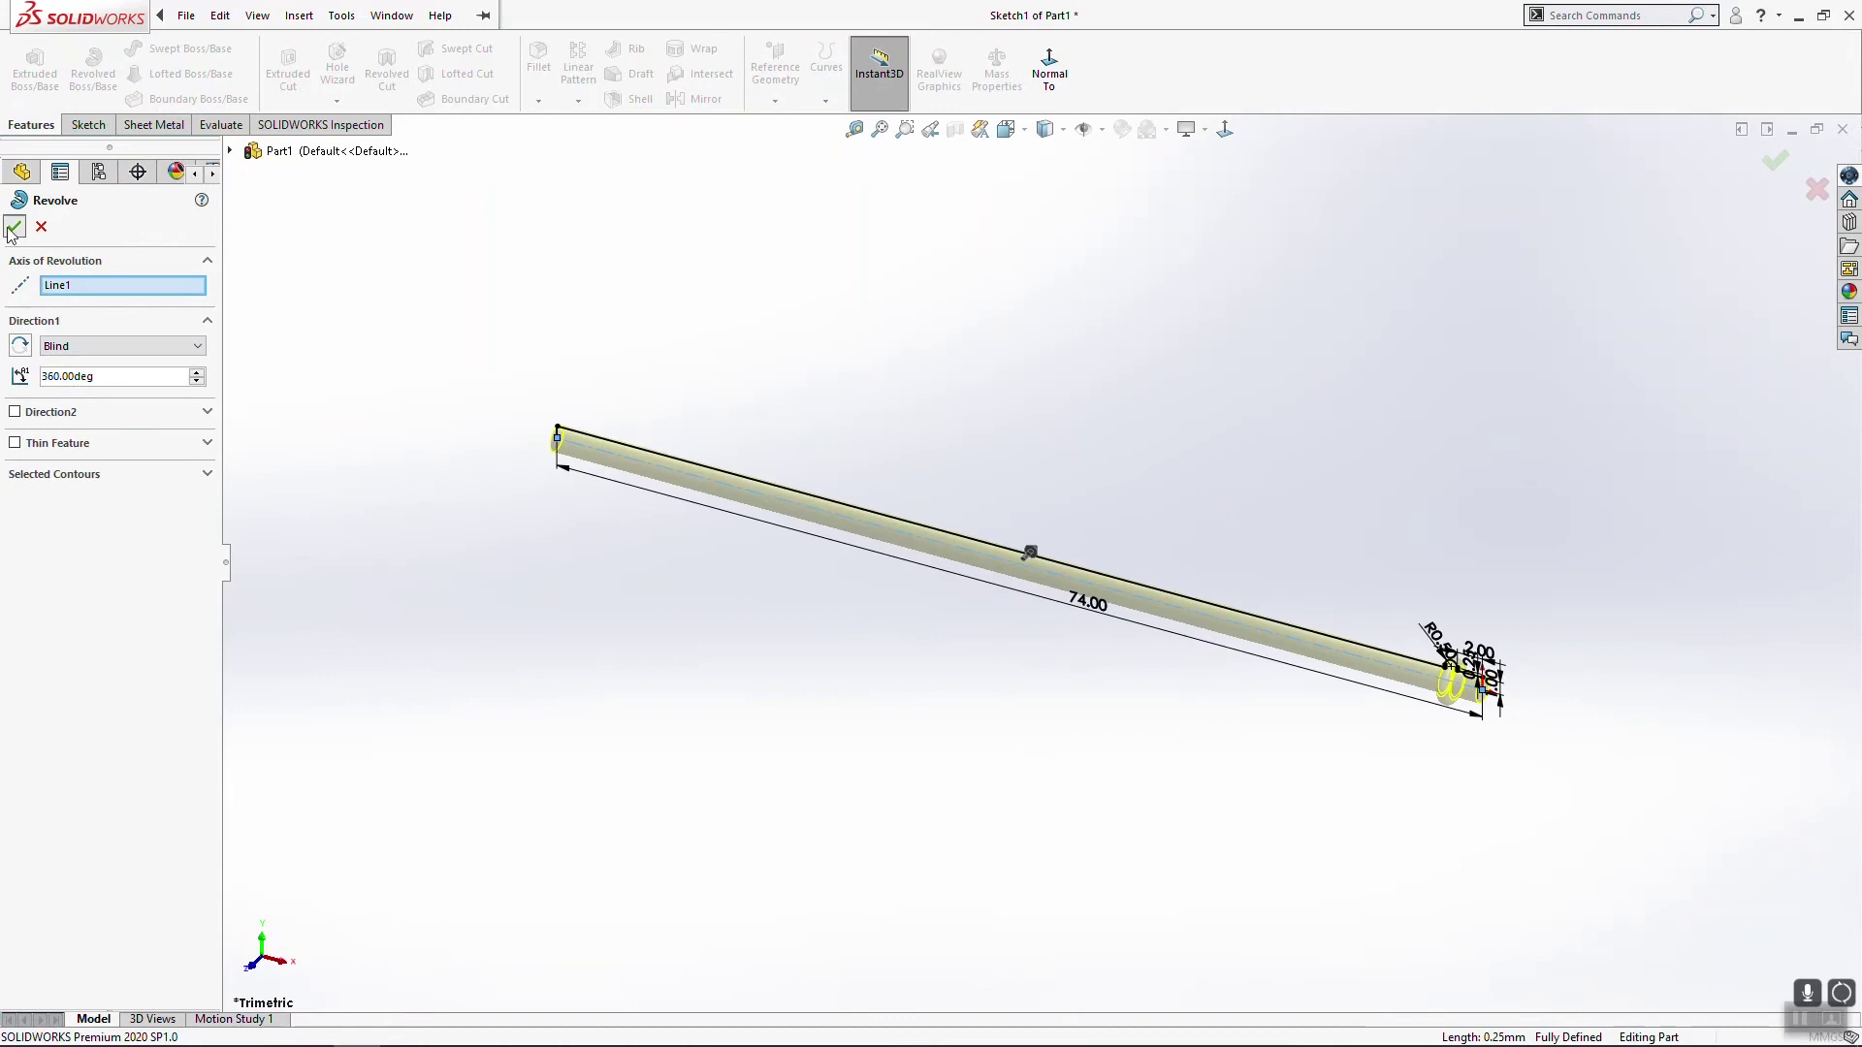
middle_drag(1221, 680, 1462, 618)
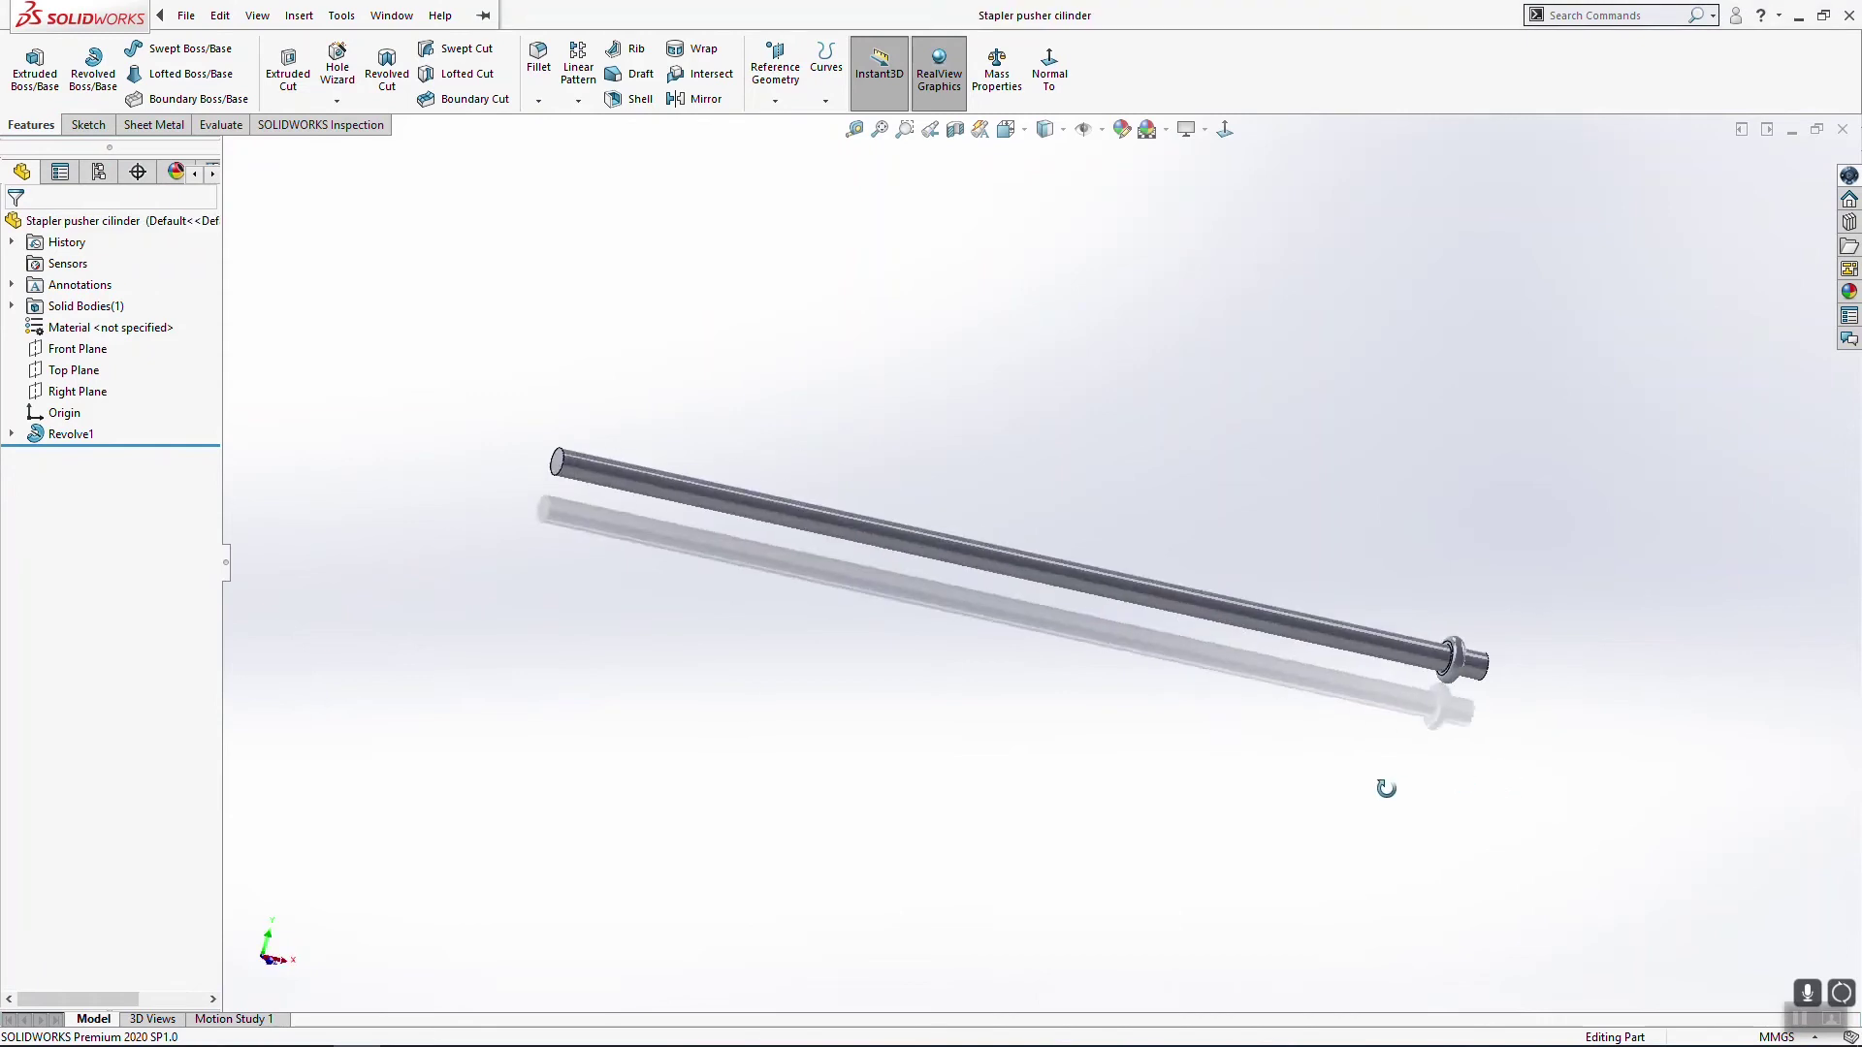
Step: Create a new part document and start a sketch on its Front Plane
click(392, 15)
click(242, 16)
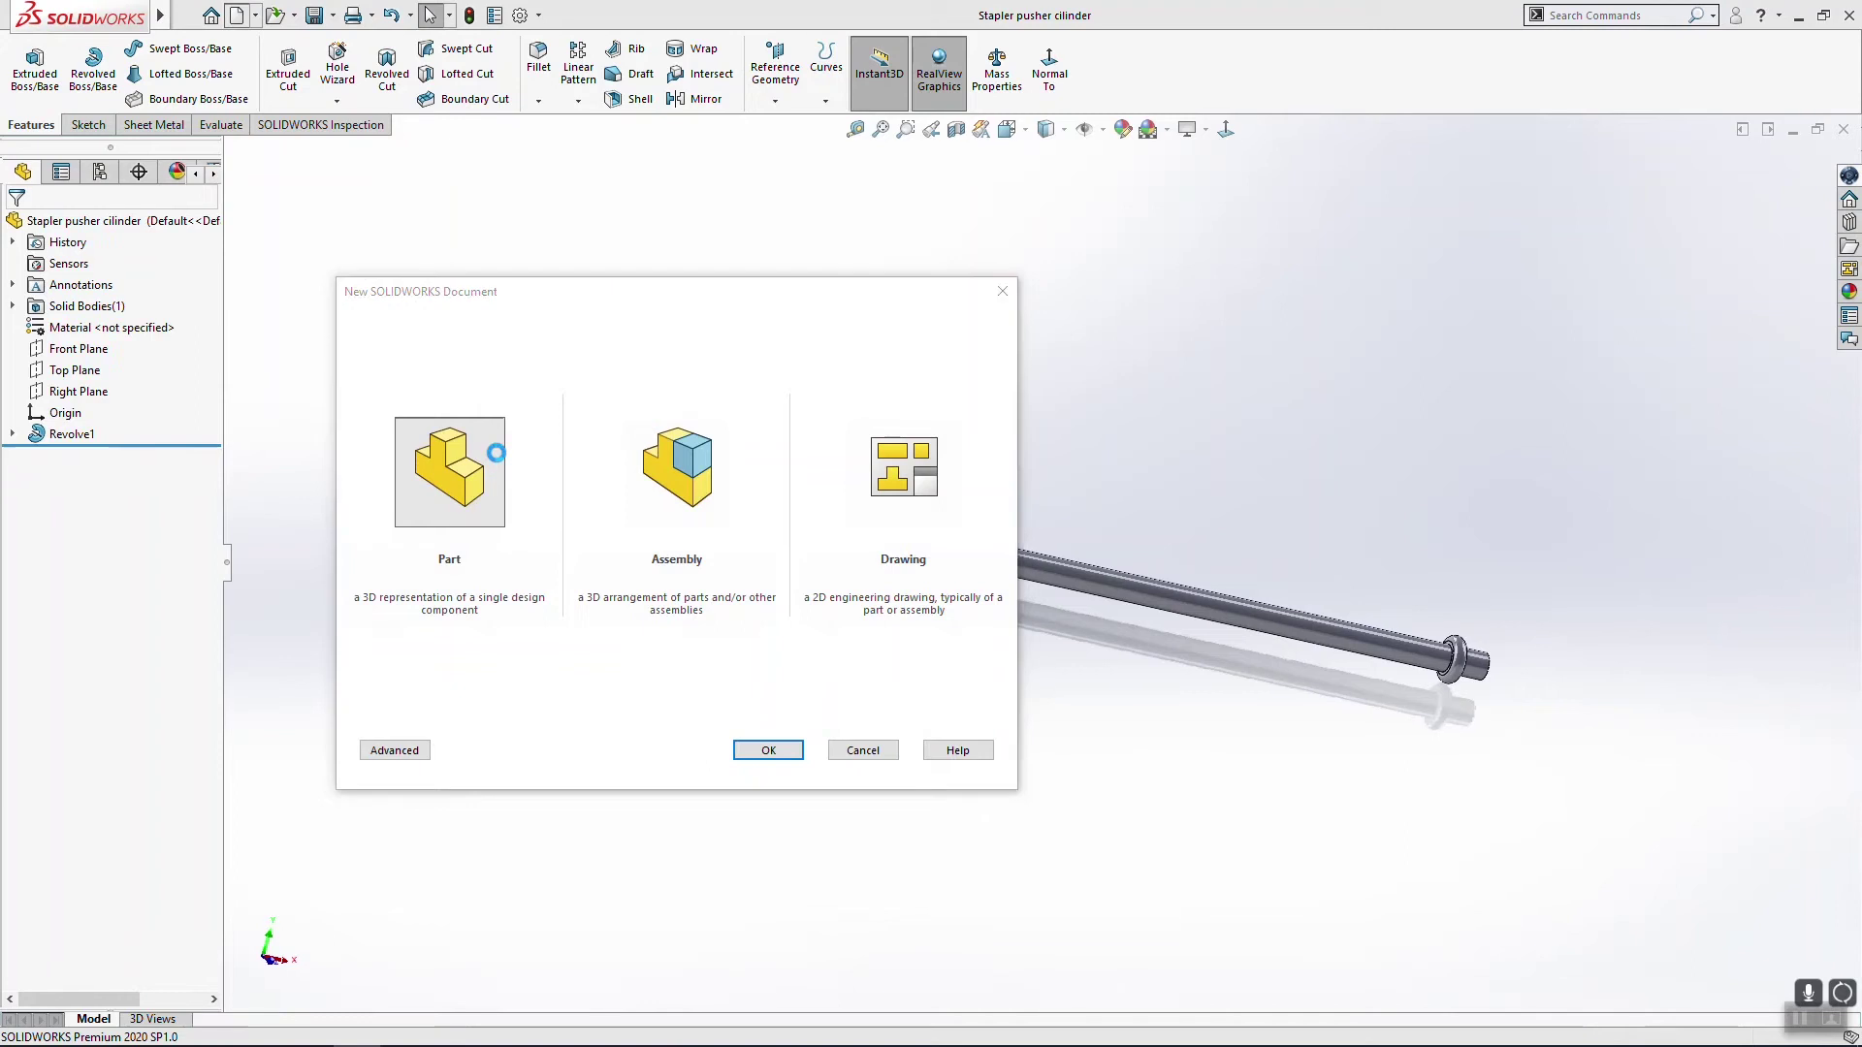
double_click(496, 453)
right_click(74, 330)
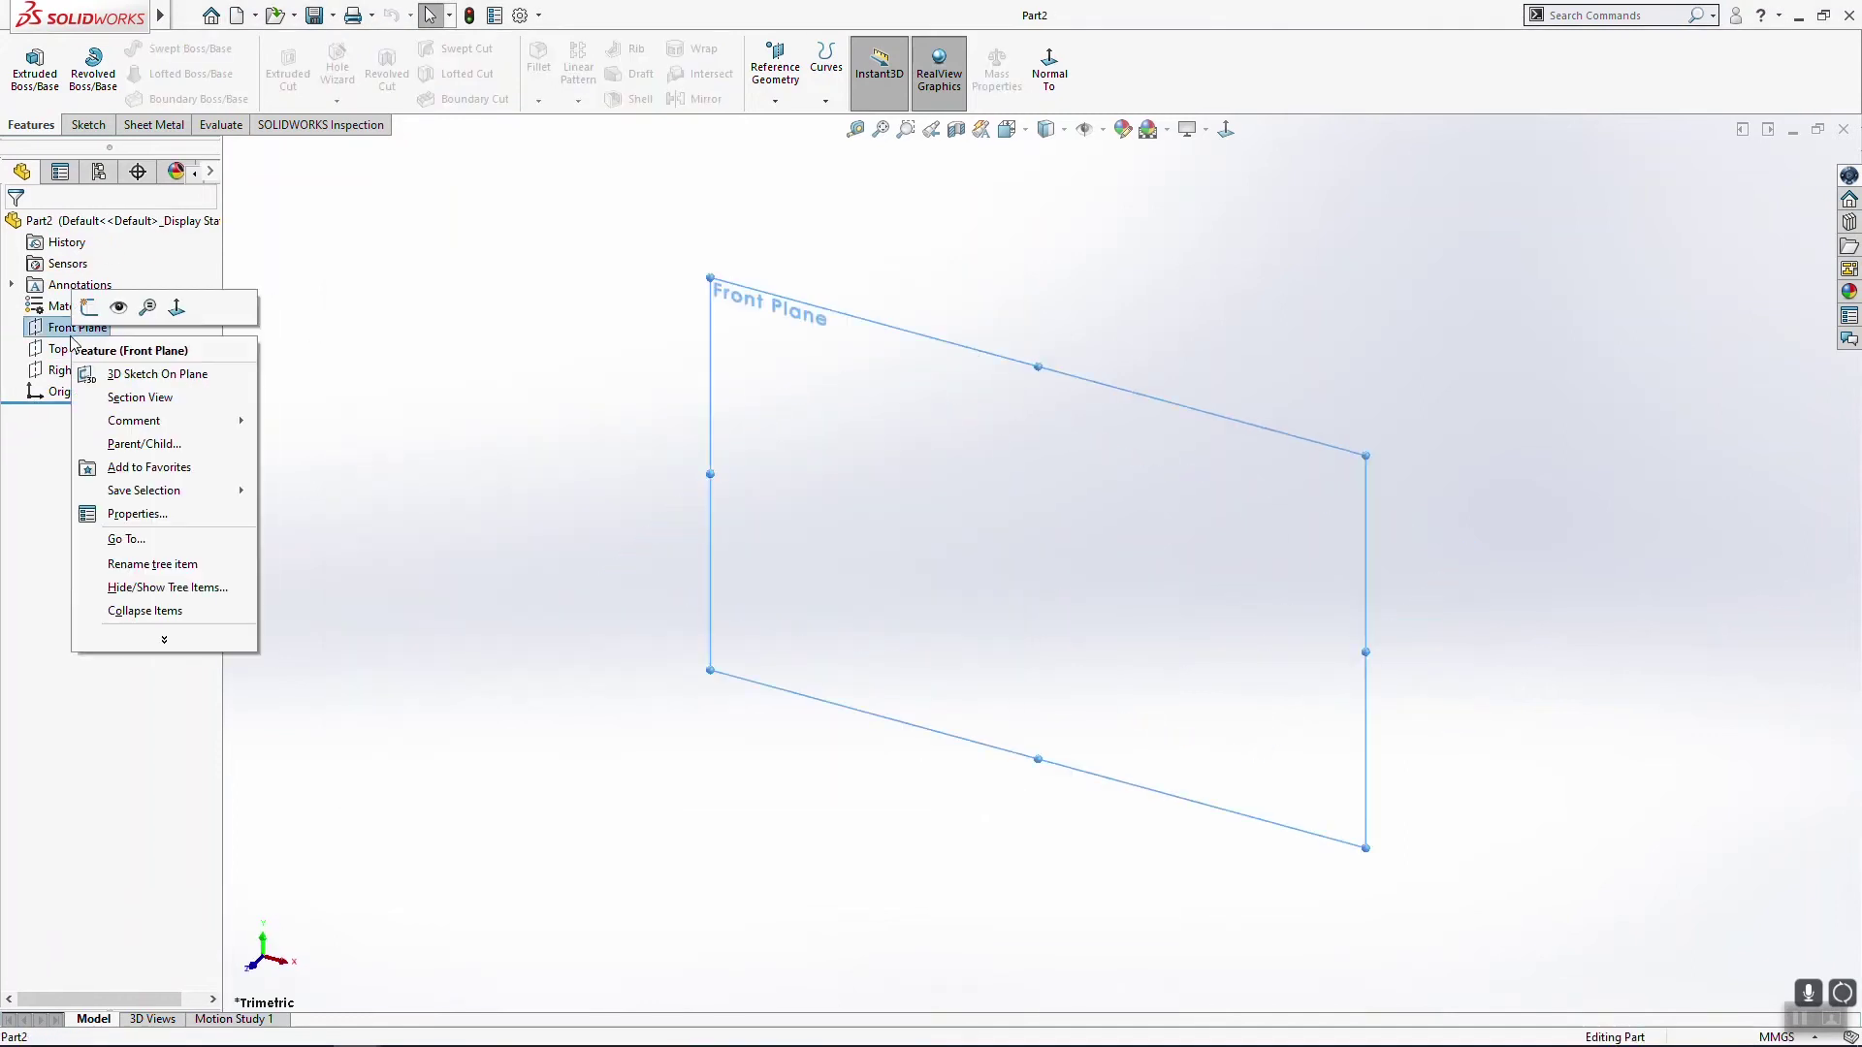
click(88, 308)
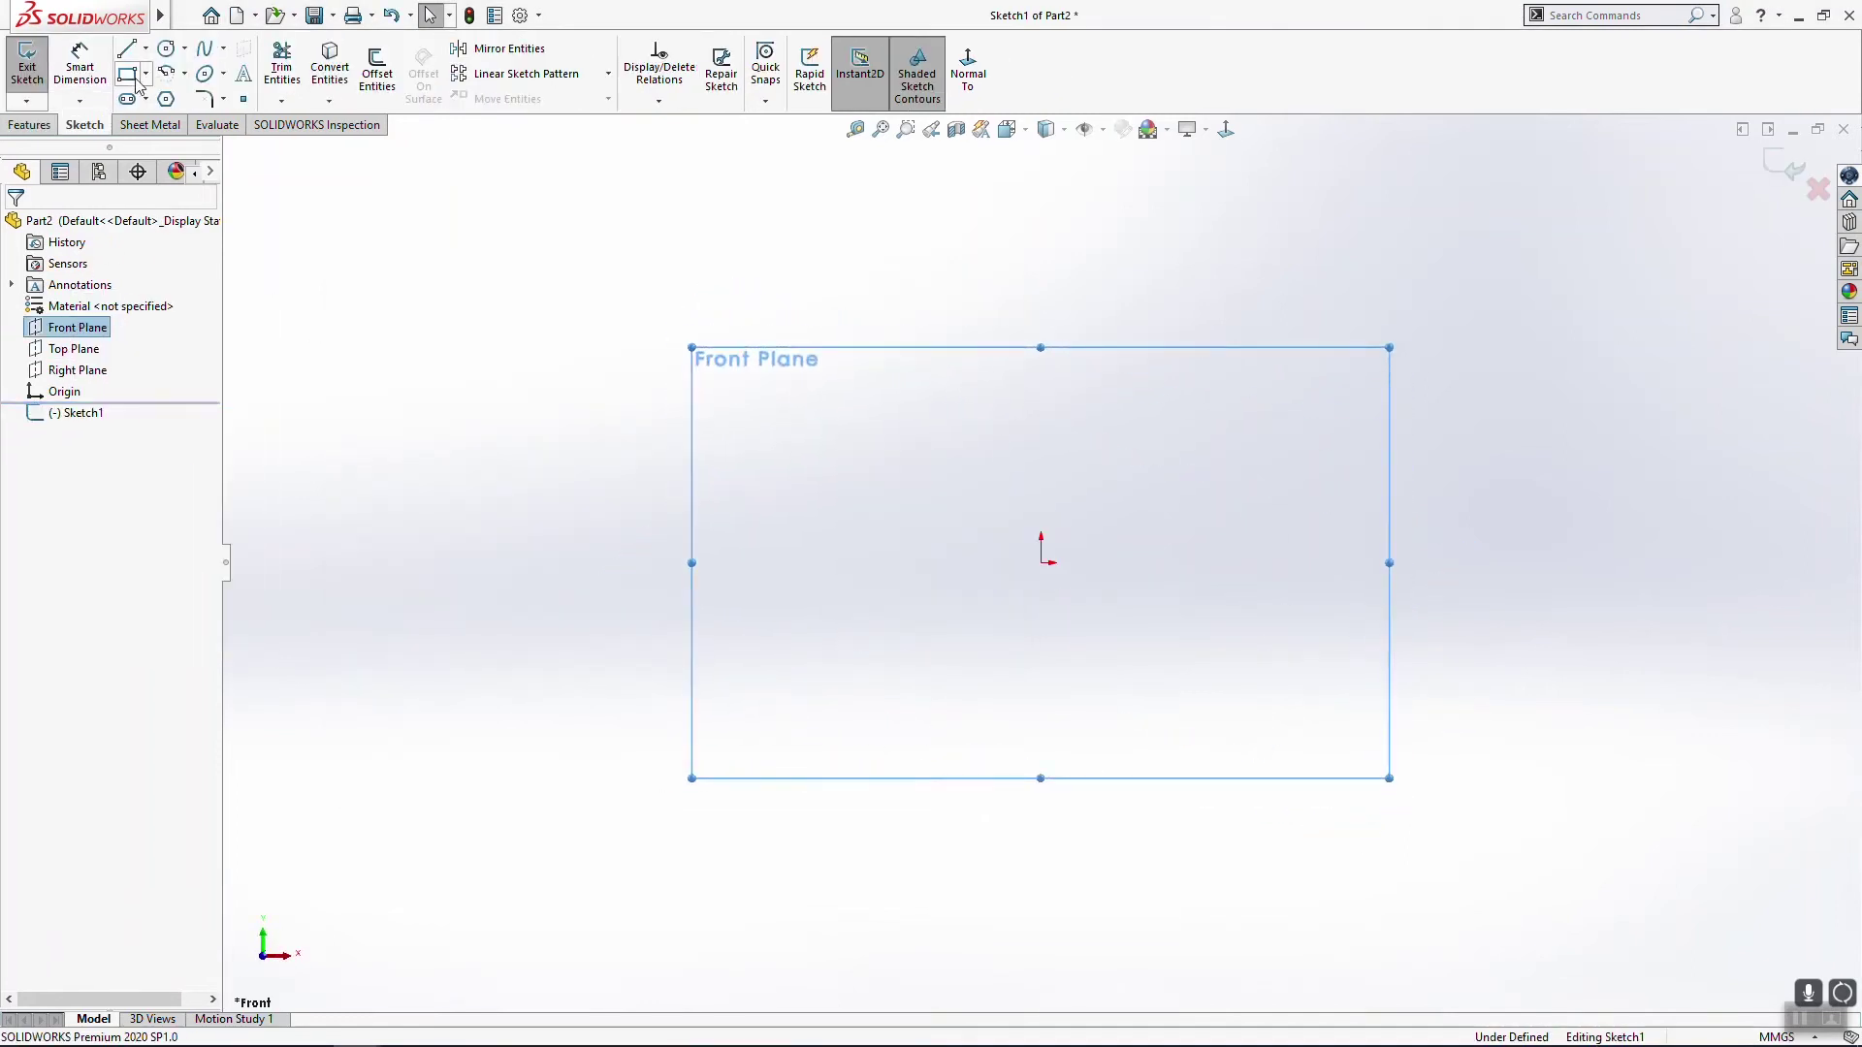
Step: Sketch a rectangle about 25 mm high and place its upper-left corner on the origin
click(127, 75)
drag(1026, 569, 1223, 660)
key(Escape)
drag(1038, 567, 1041, 562)
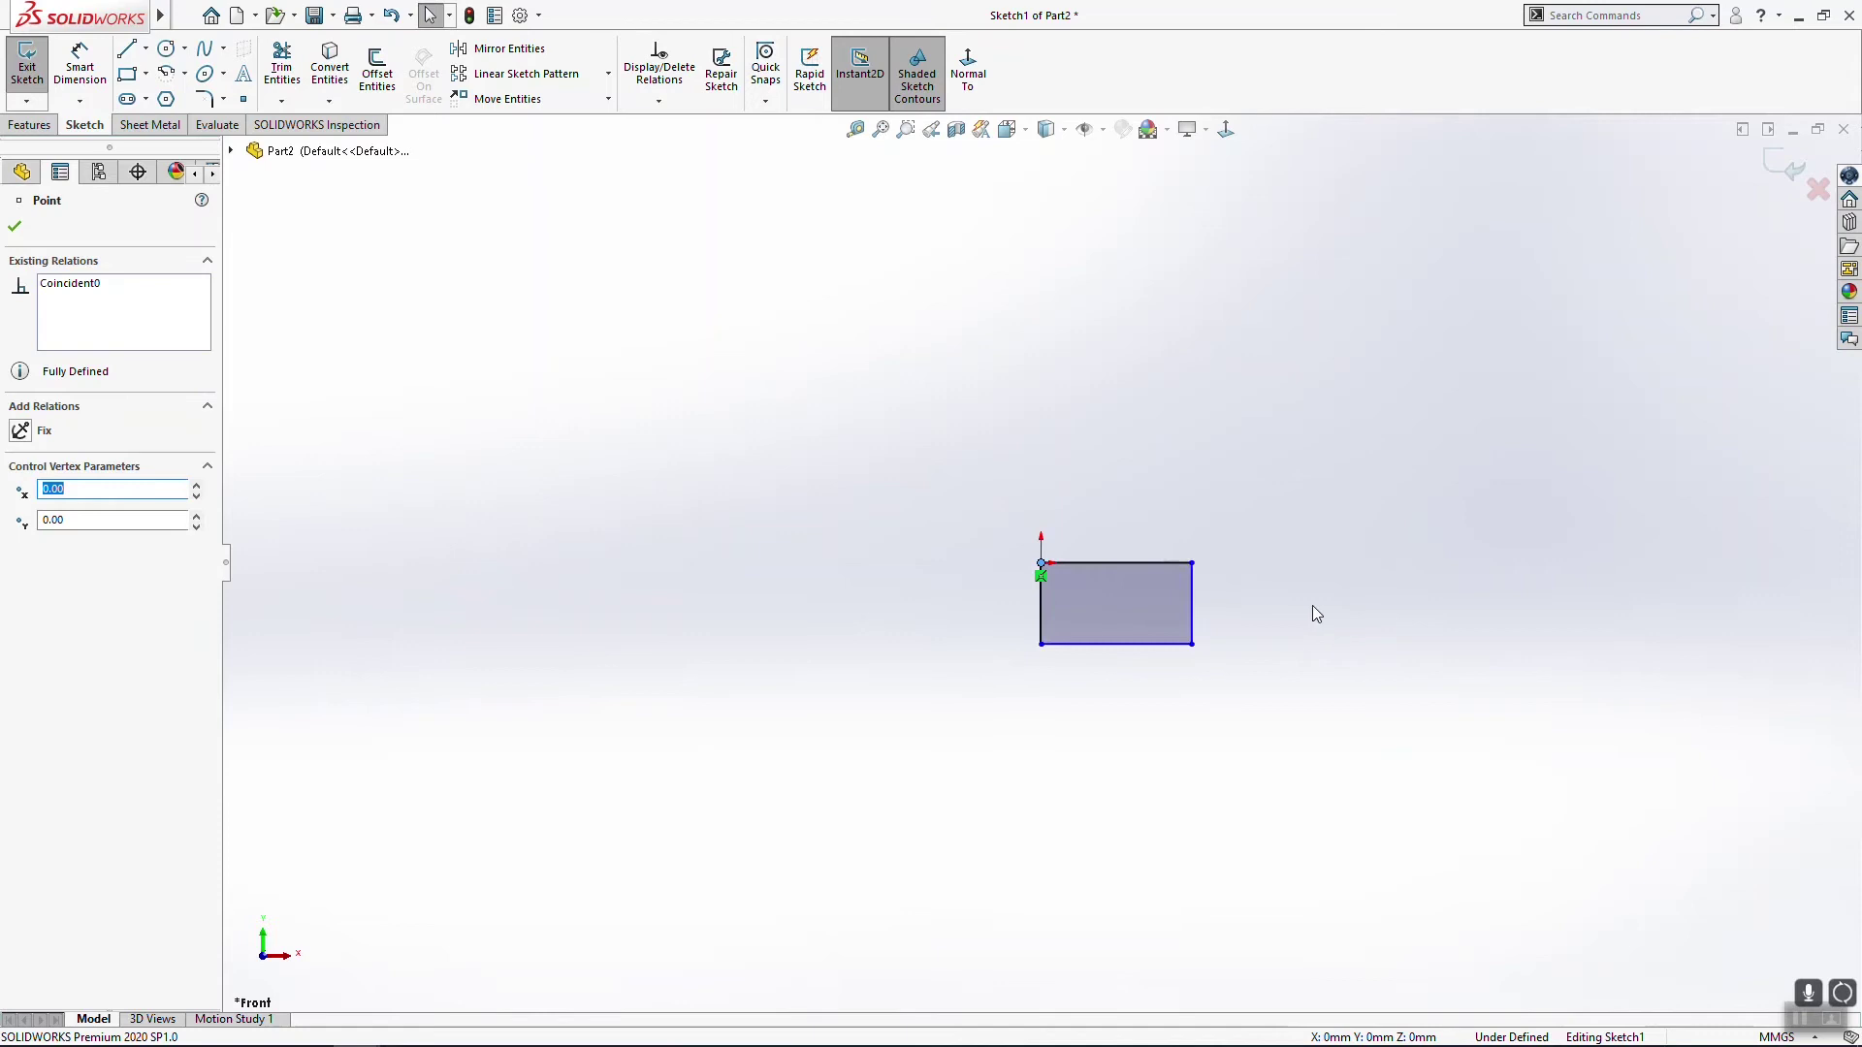
Step: Dimension the rectangle 4.5 mm high and 20 mm wide
scroll(1316, 615, down, 3)
click(78, 59)
click(794, 591)
click(631, 607)
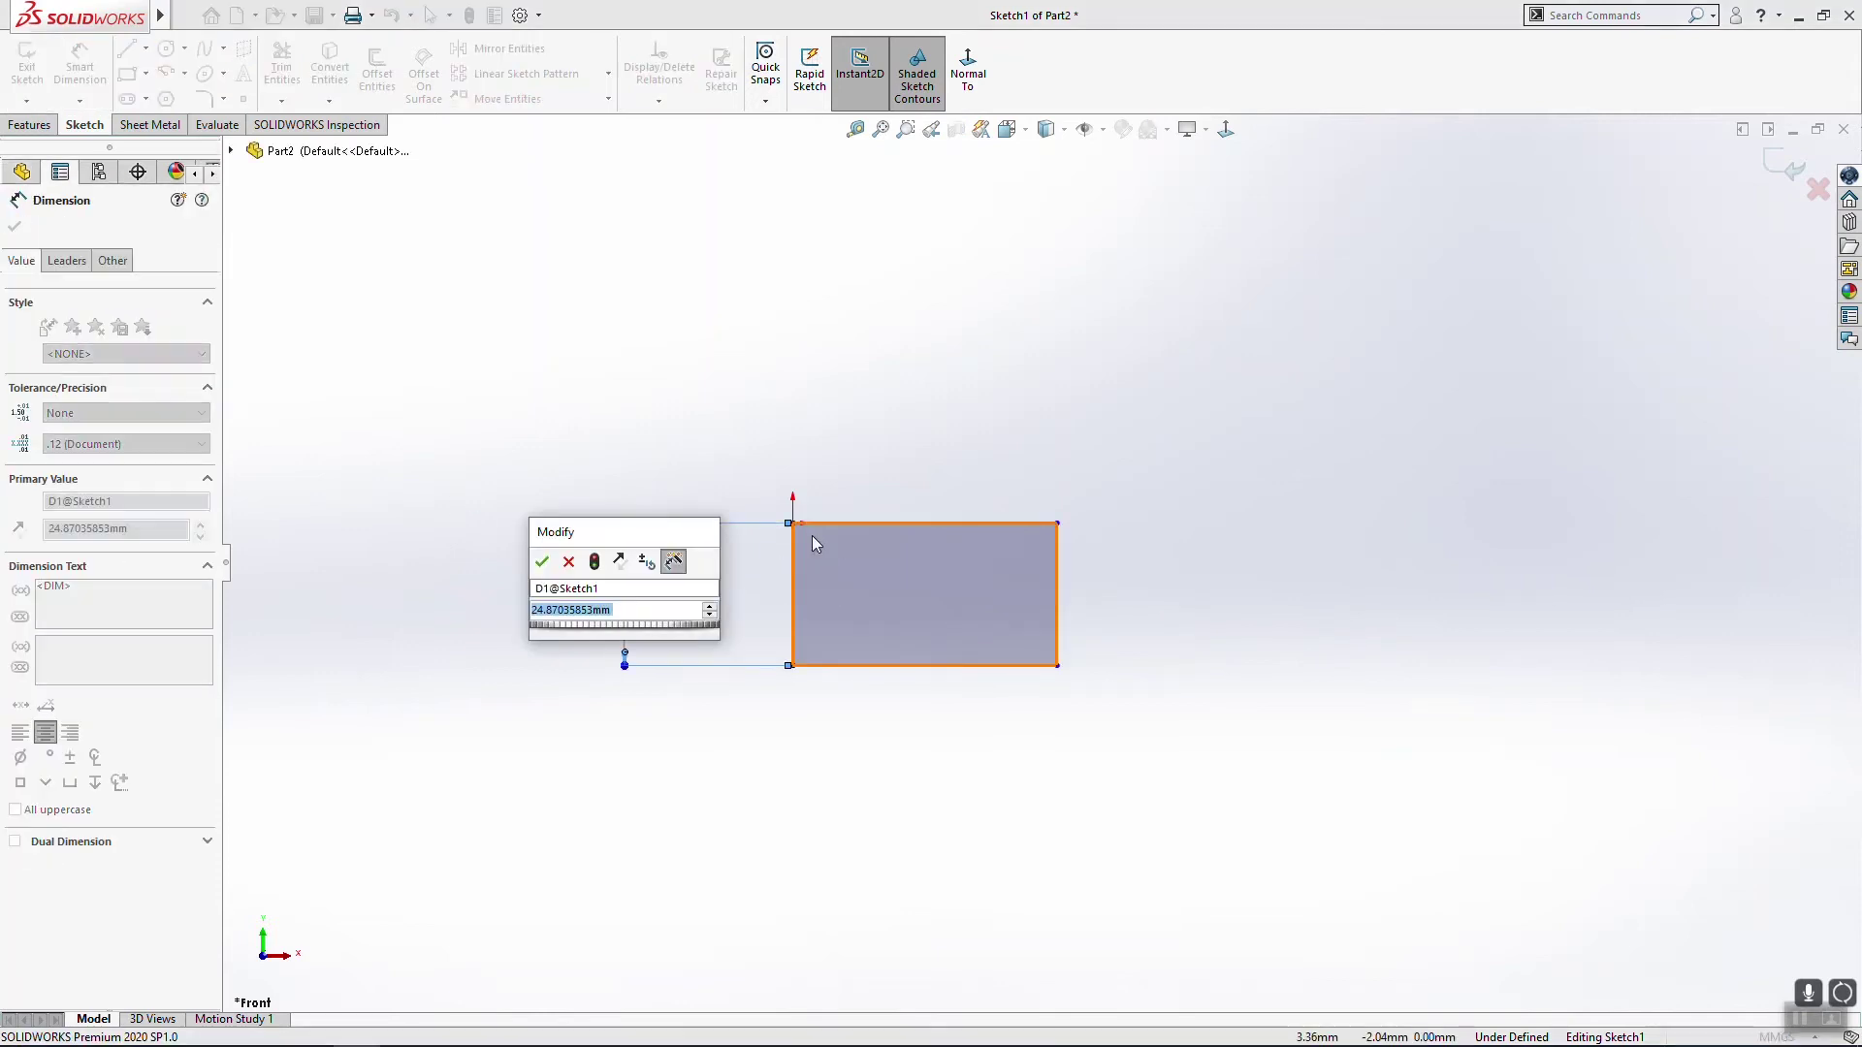
text(4.5)
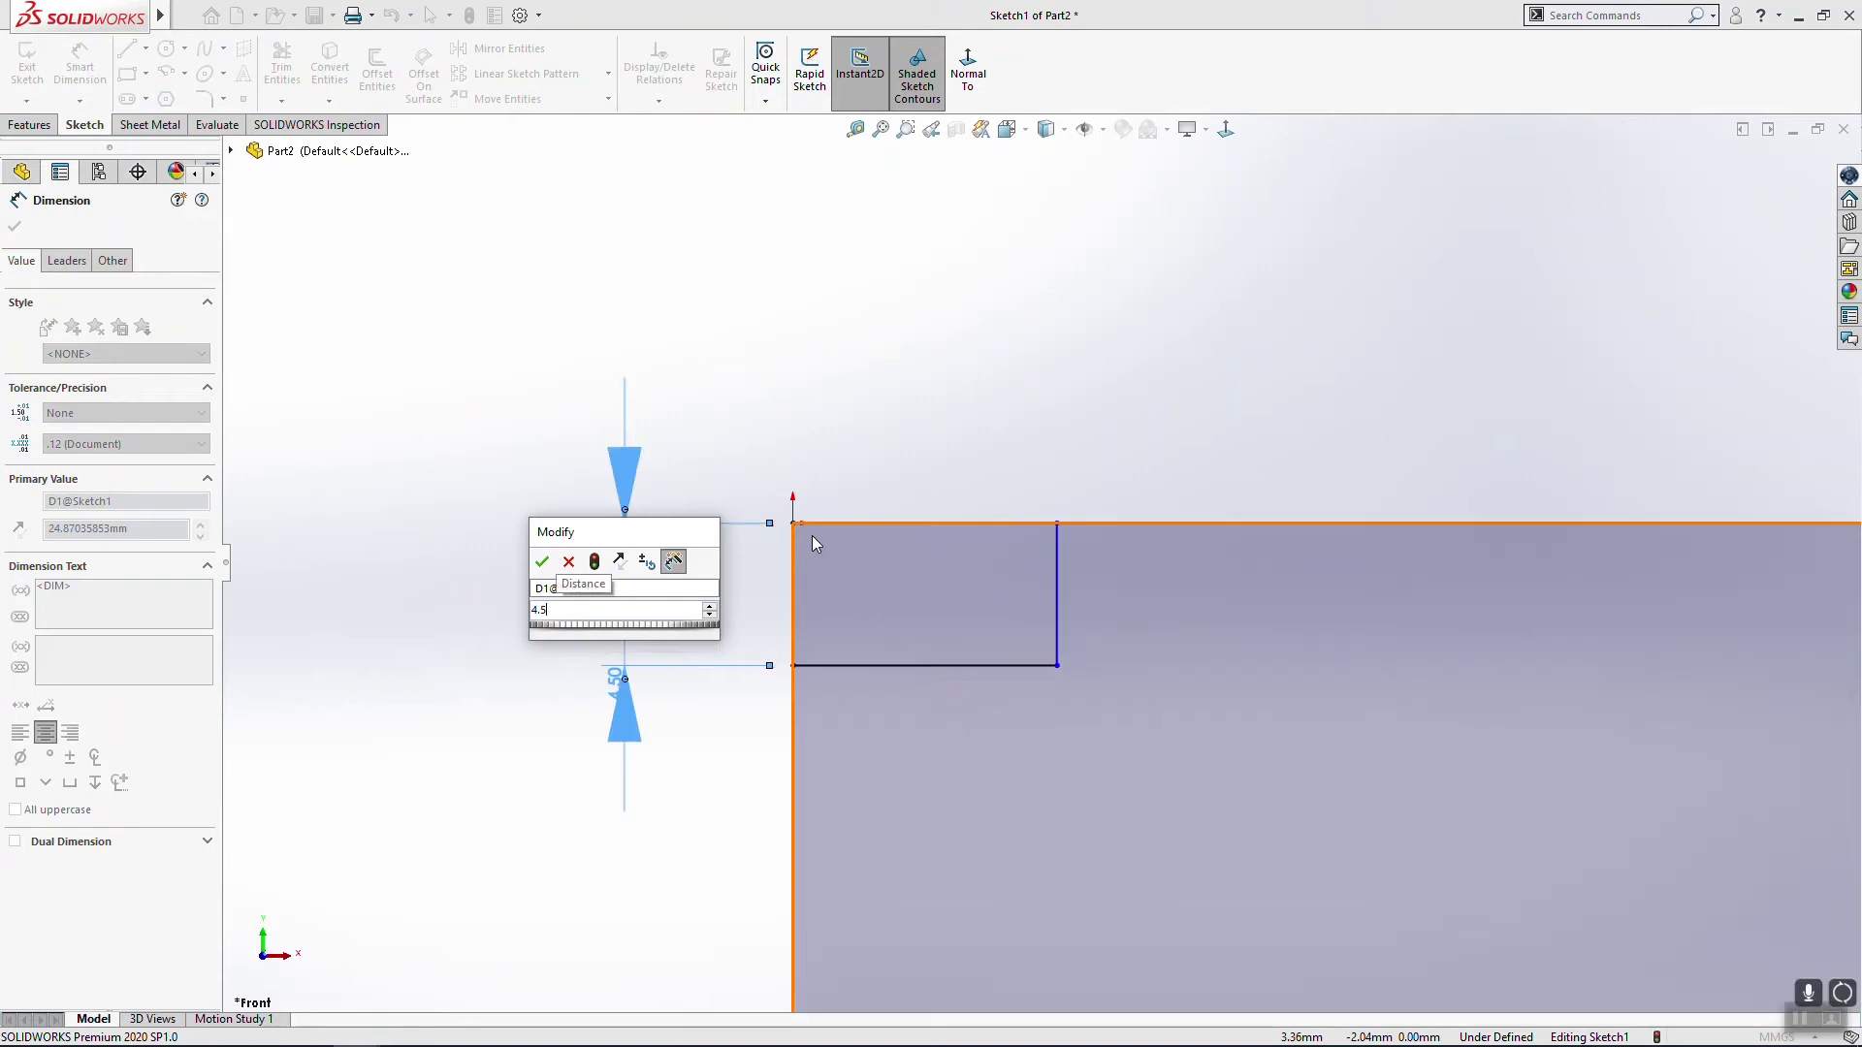
key(Return)
click(948, 526)
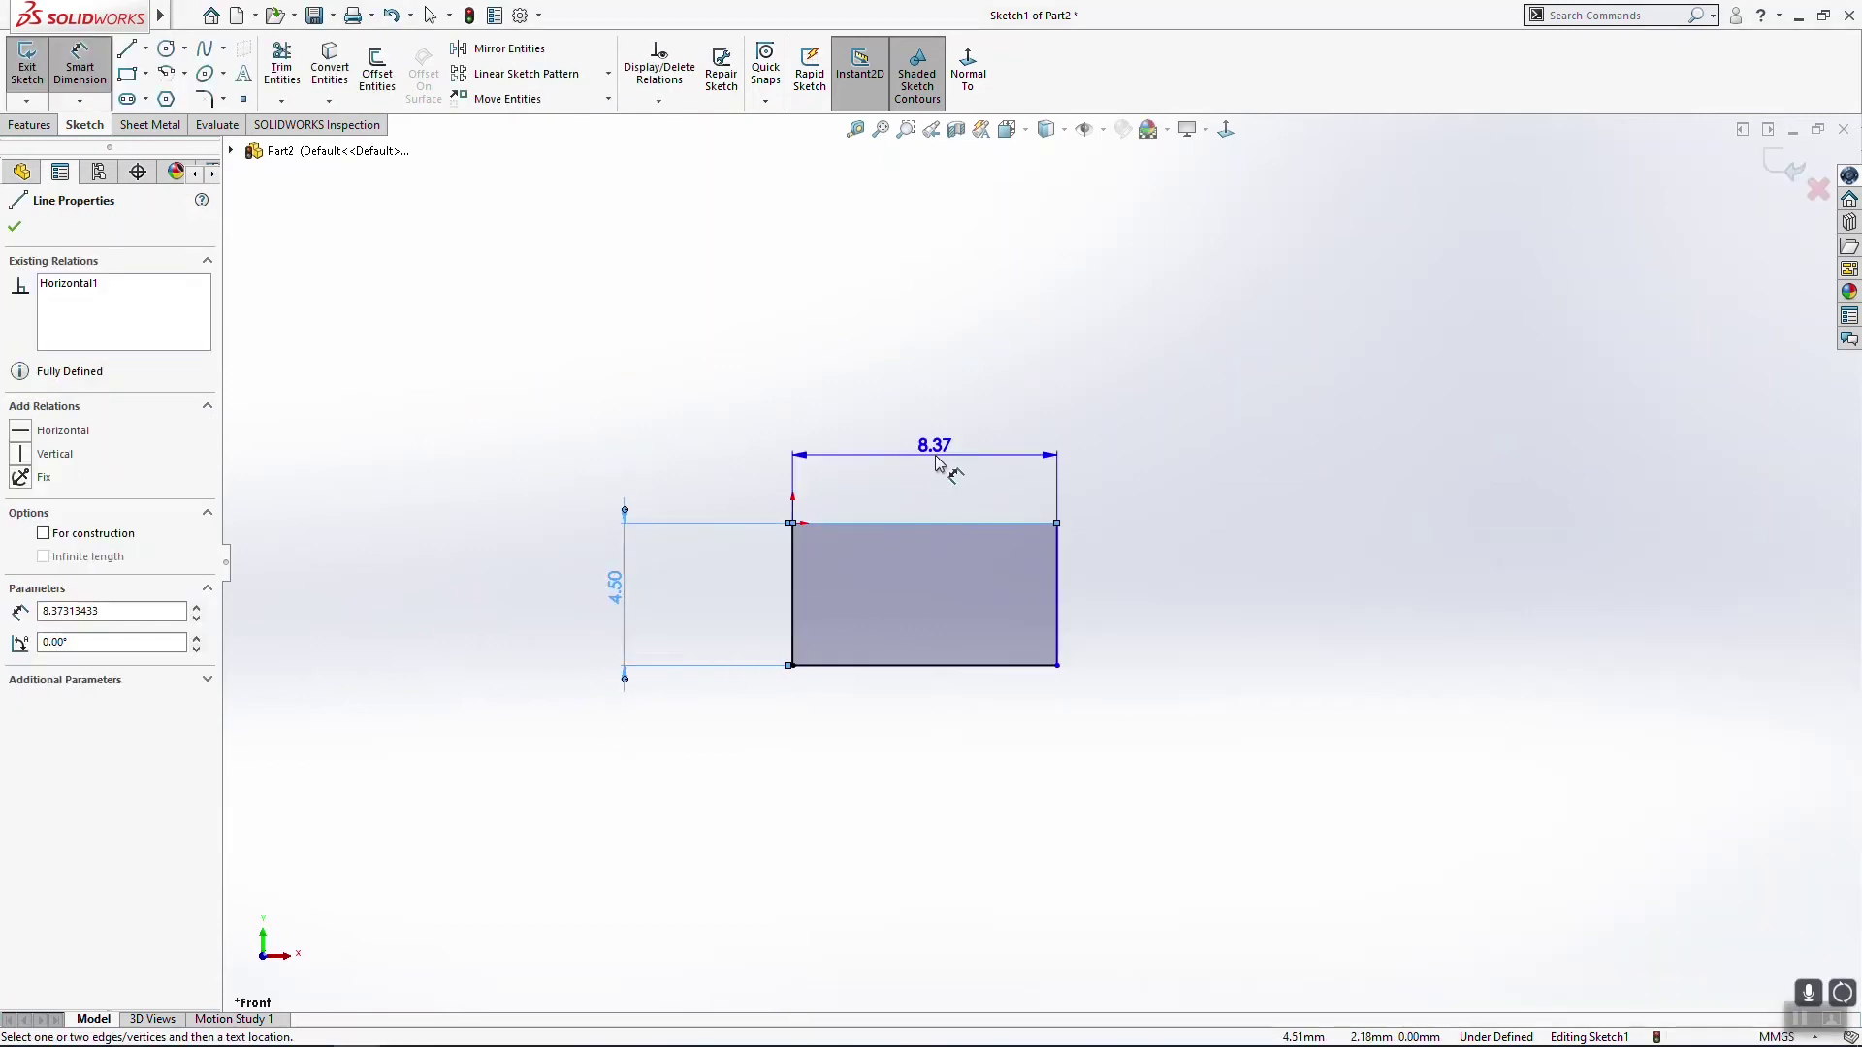
click(936, 460)
text(20)
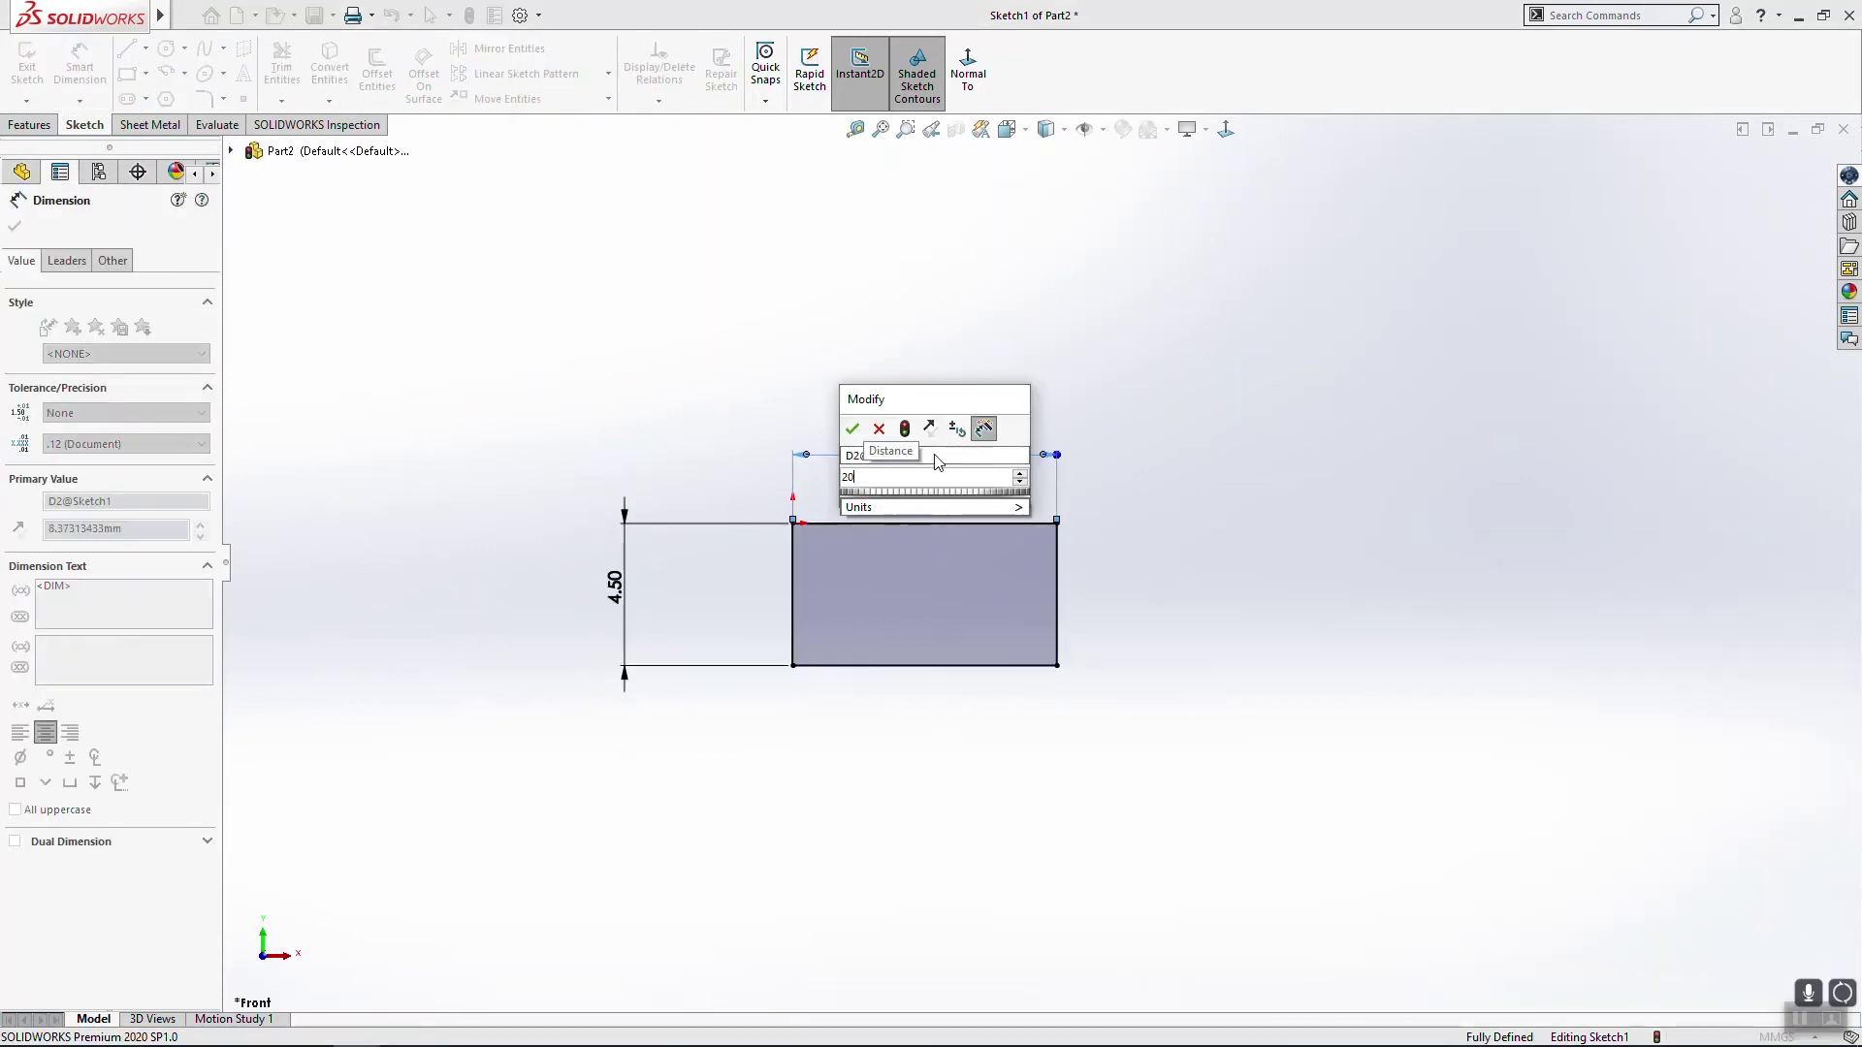
key(Return)
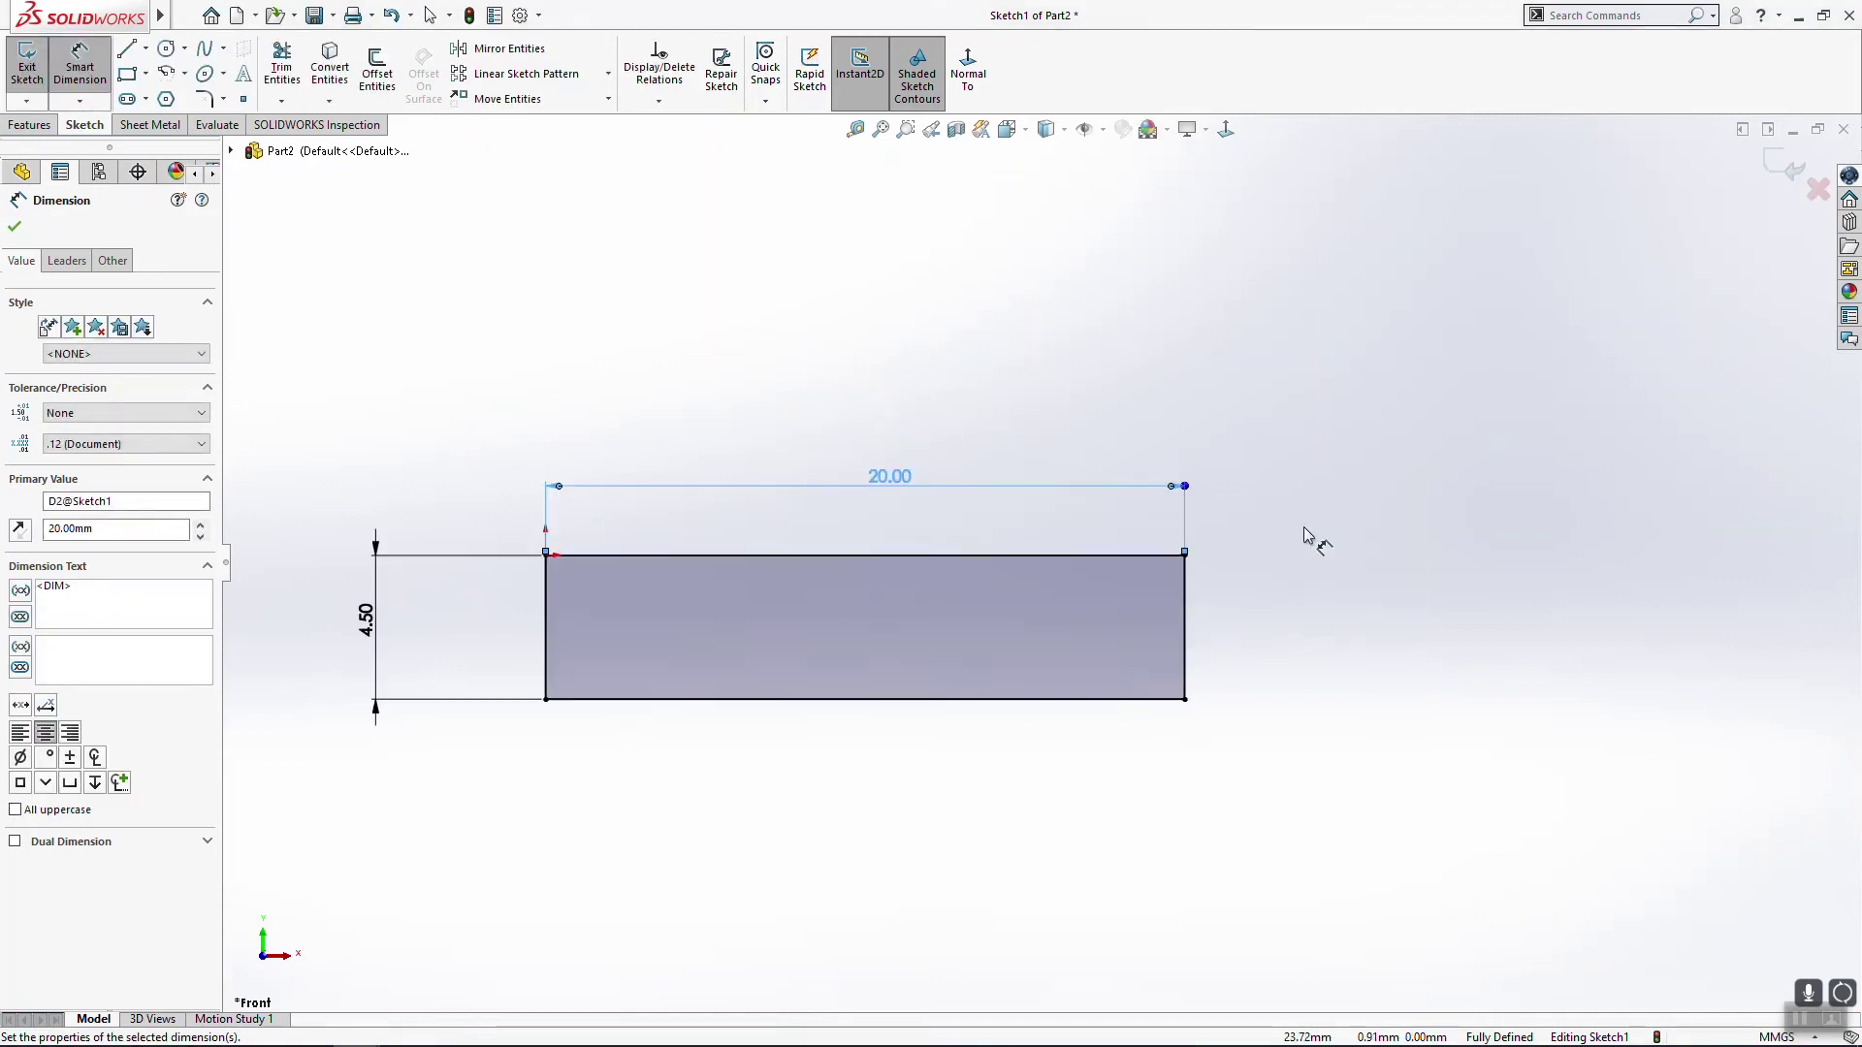
Step: Extrude the rectangle as a blind boss 11 mm deep
click(29, 125)
click(39, 70)
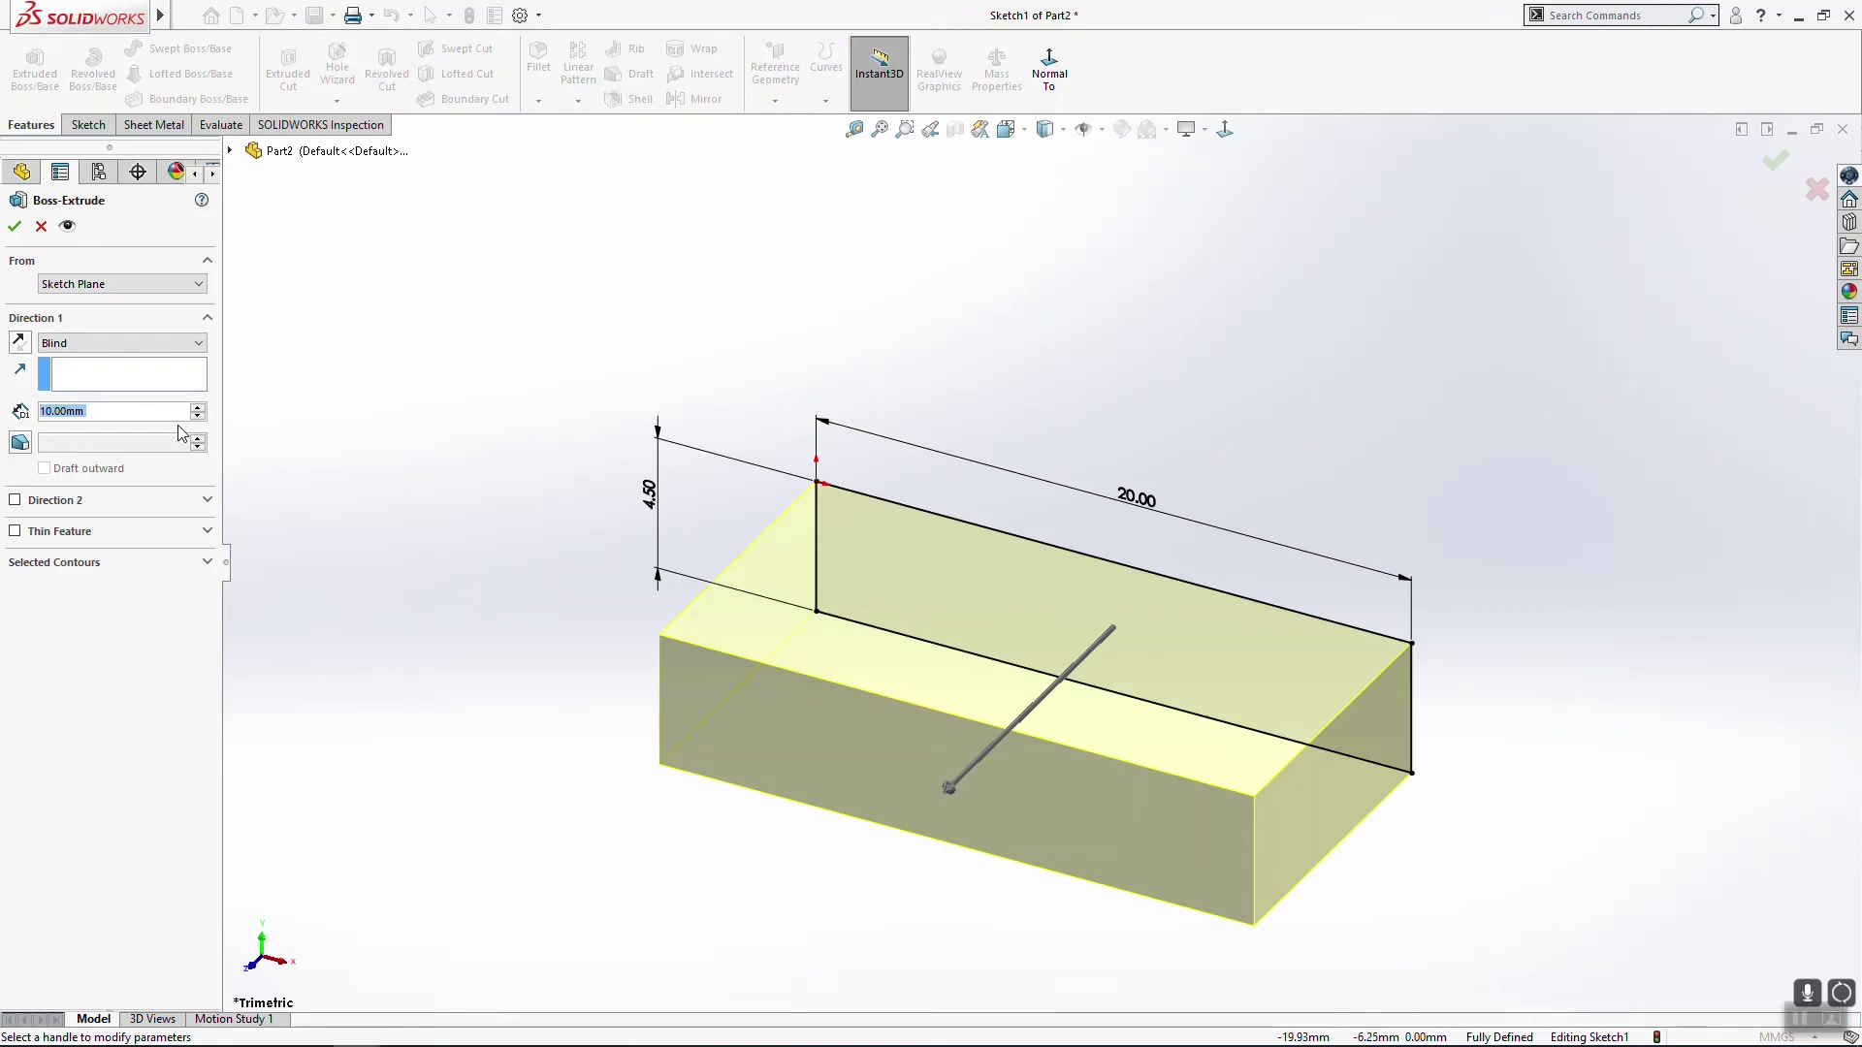
scroll(179, 434, up, 1)
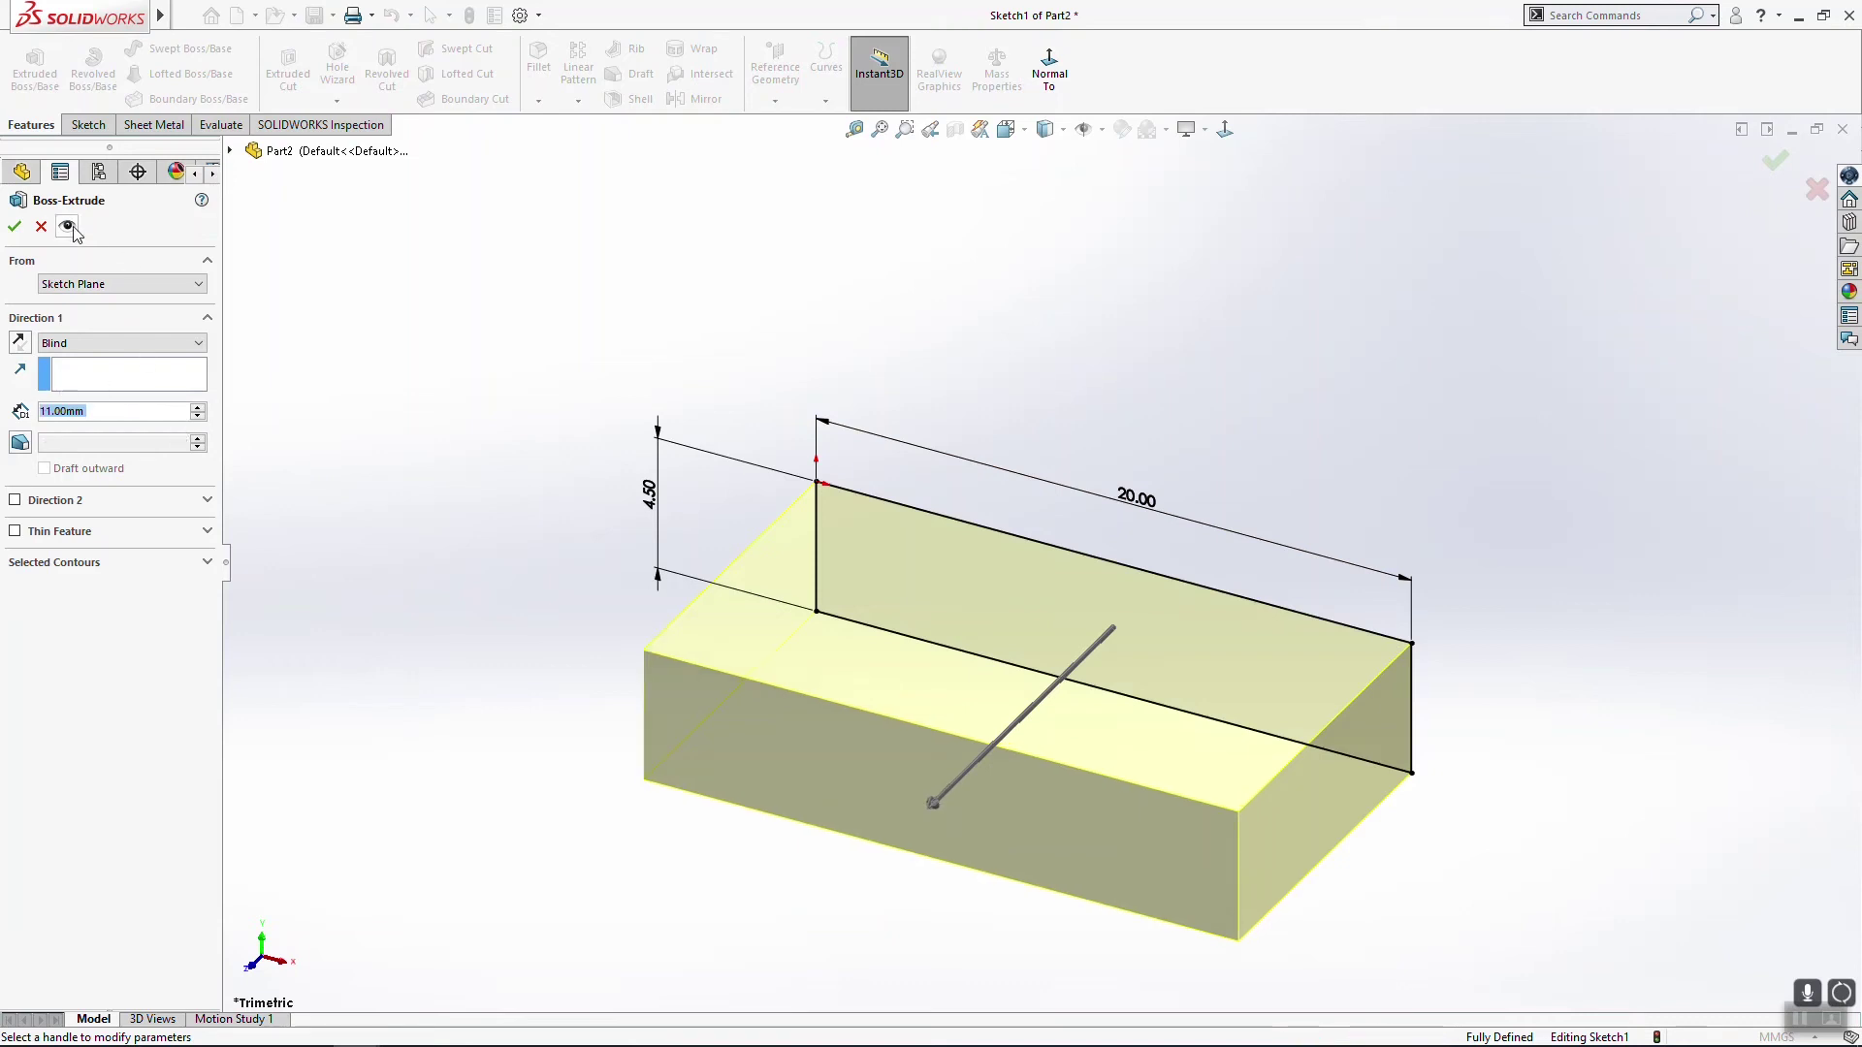
click(16, 228)
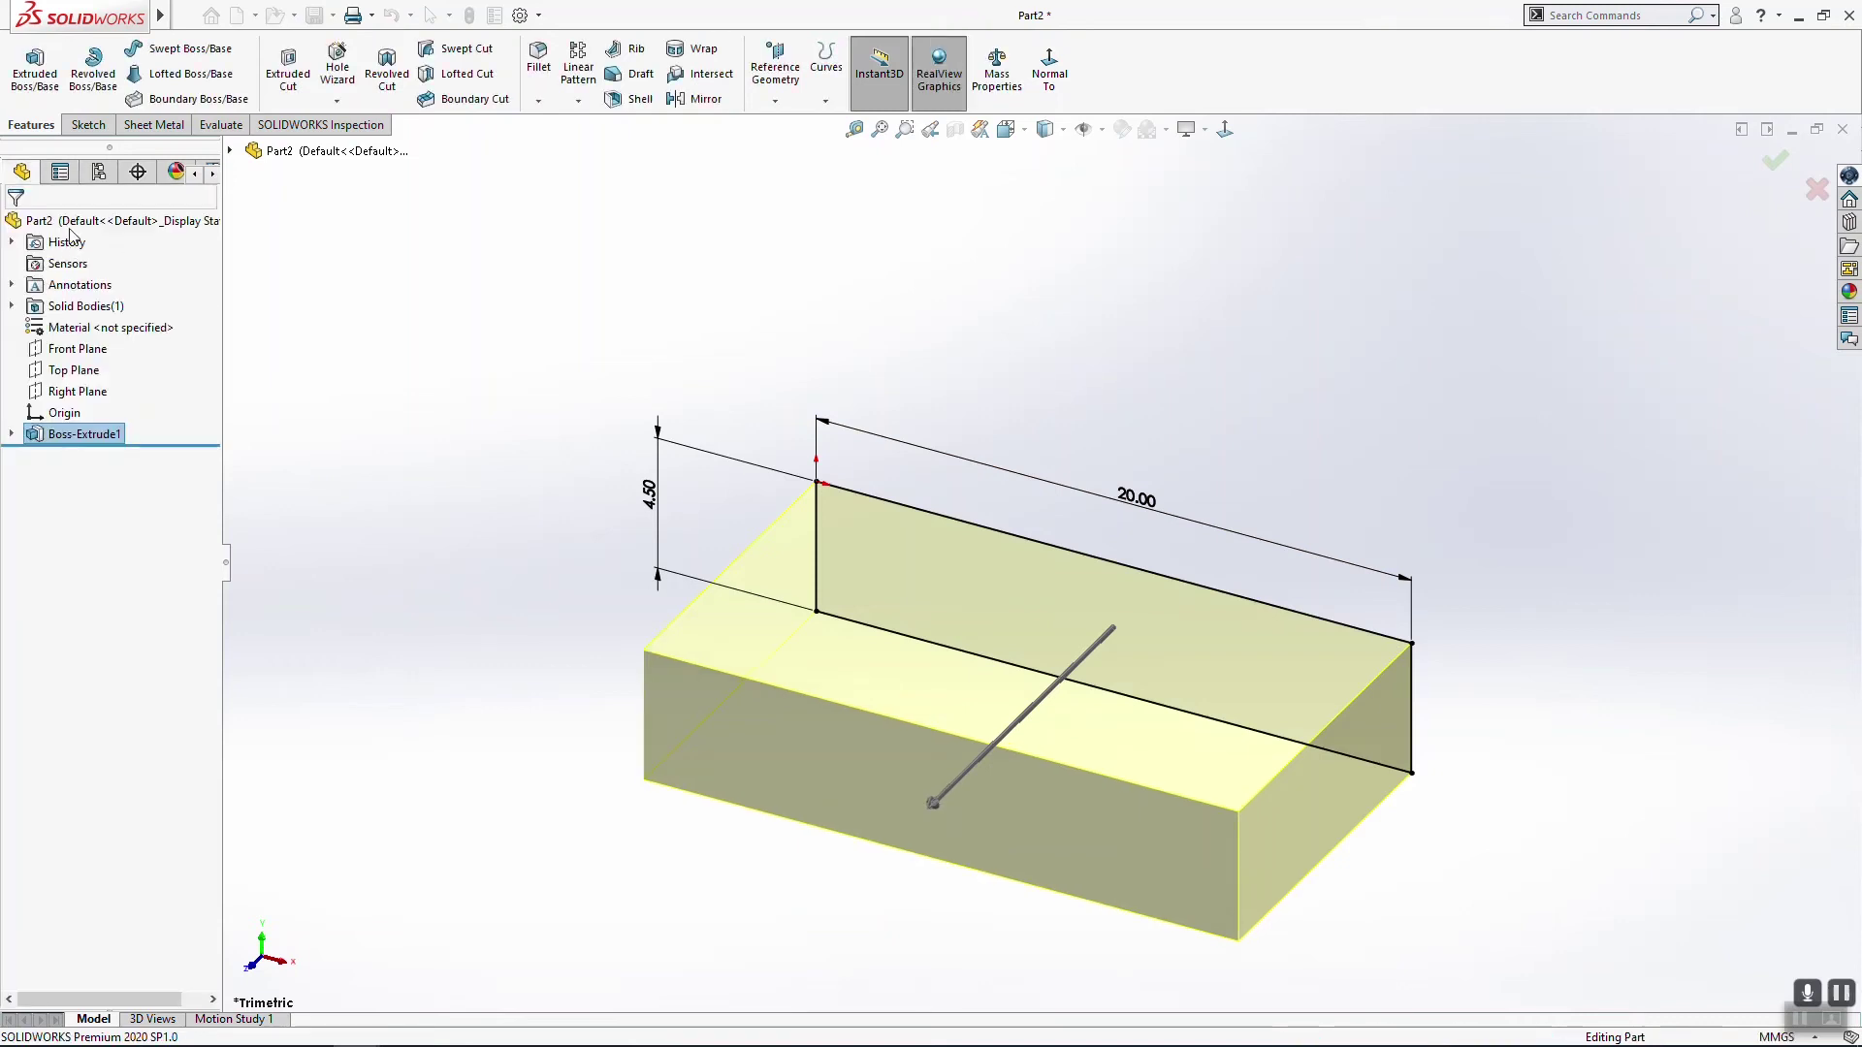
Step: Start a sketch on the block's top face and draw a rectangle about 7.2 mm long against the short edge opposite the origin
key(space)
click(828, 610)
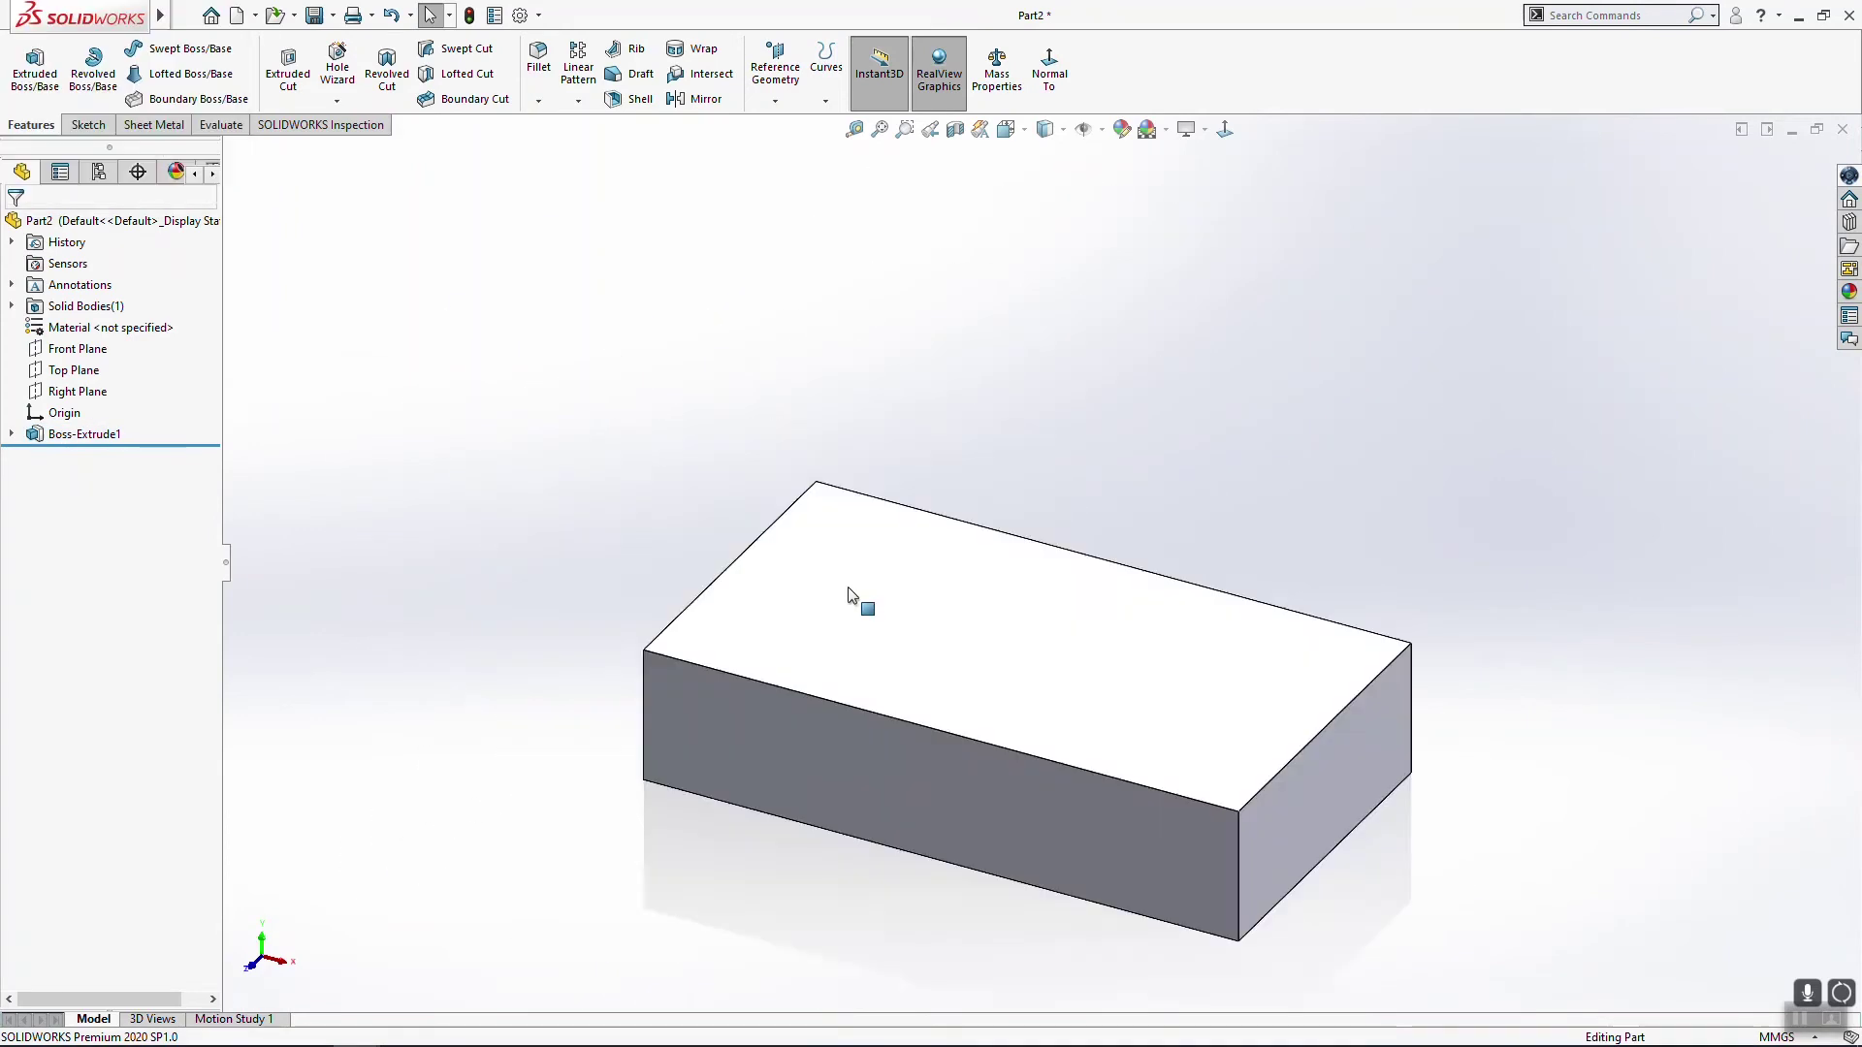
click(925, 700)
click(78, 124)
click(28, 61)
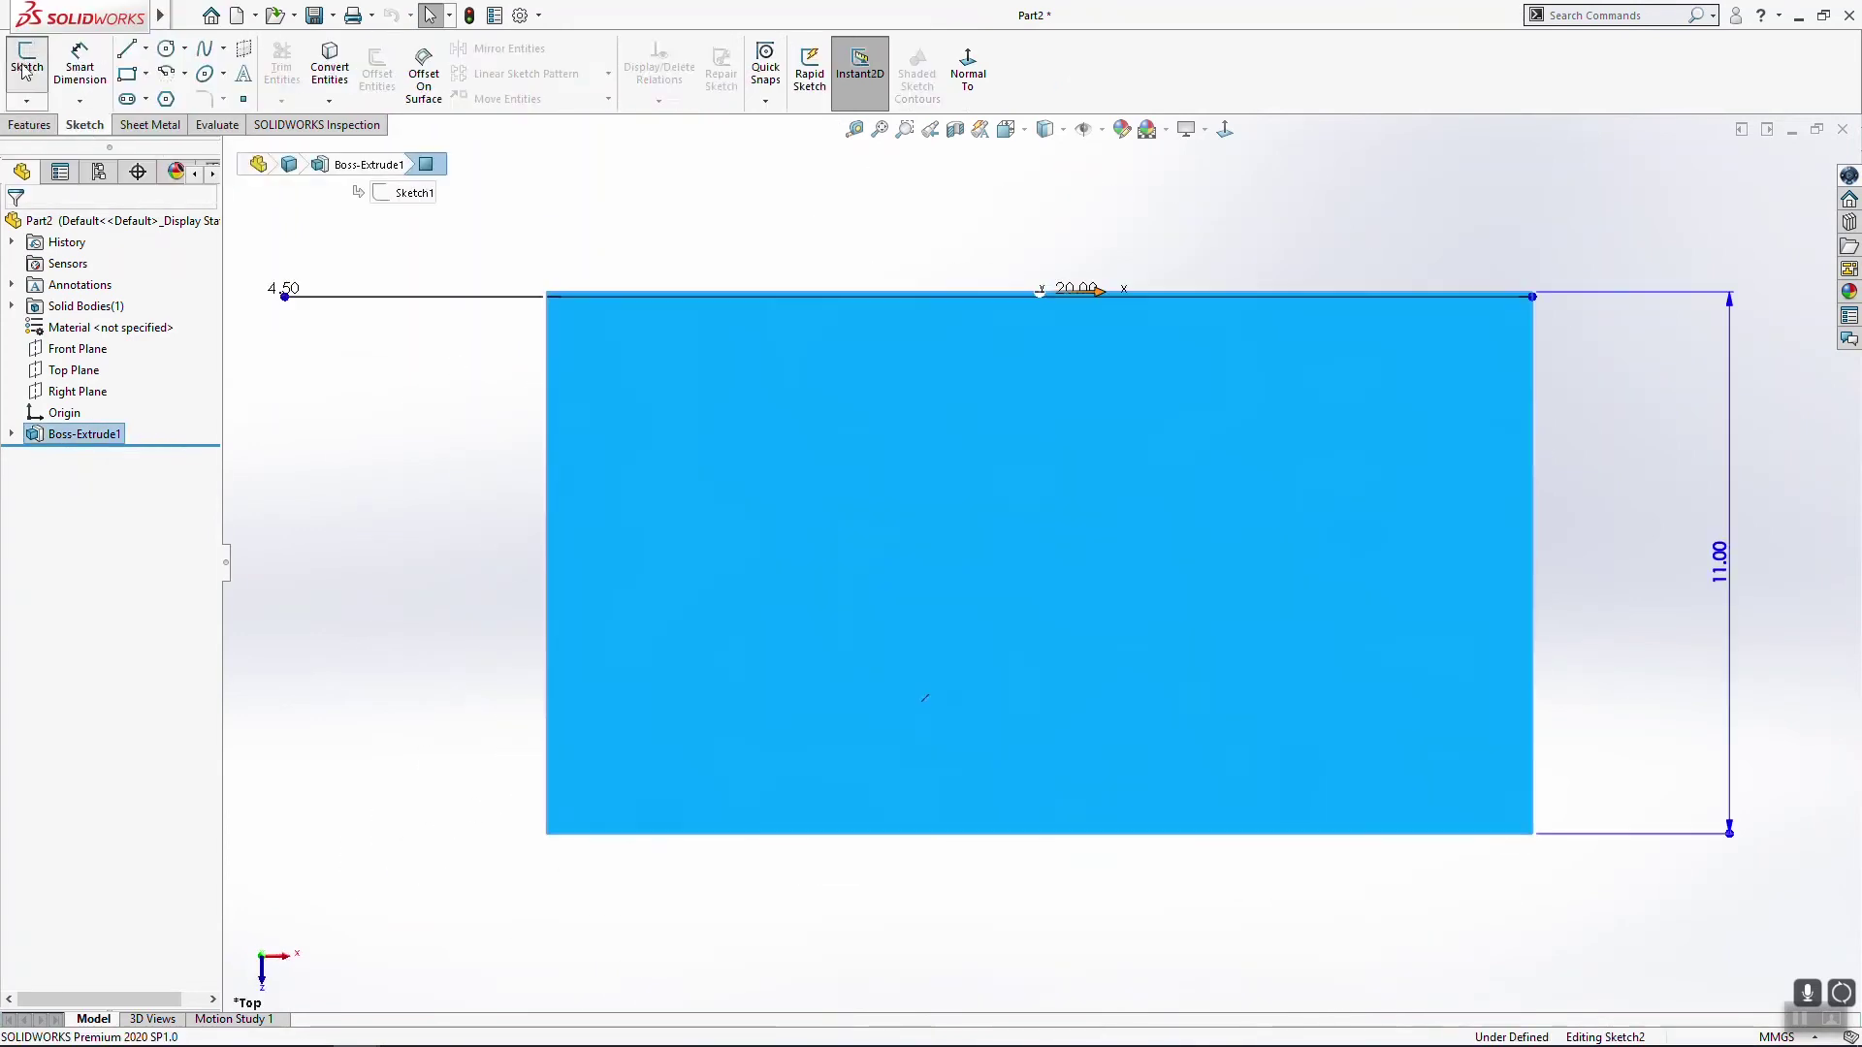
click(127, 73)
click(1532, 365)
click(1176, 775)
key(Escape)
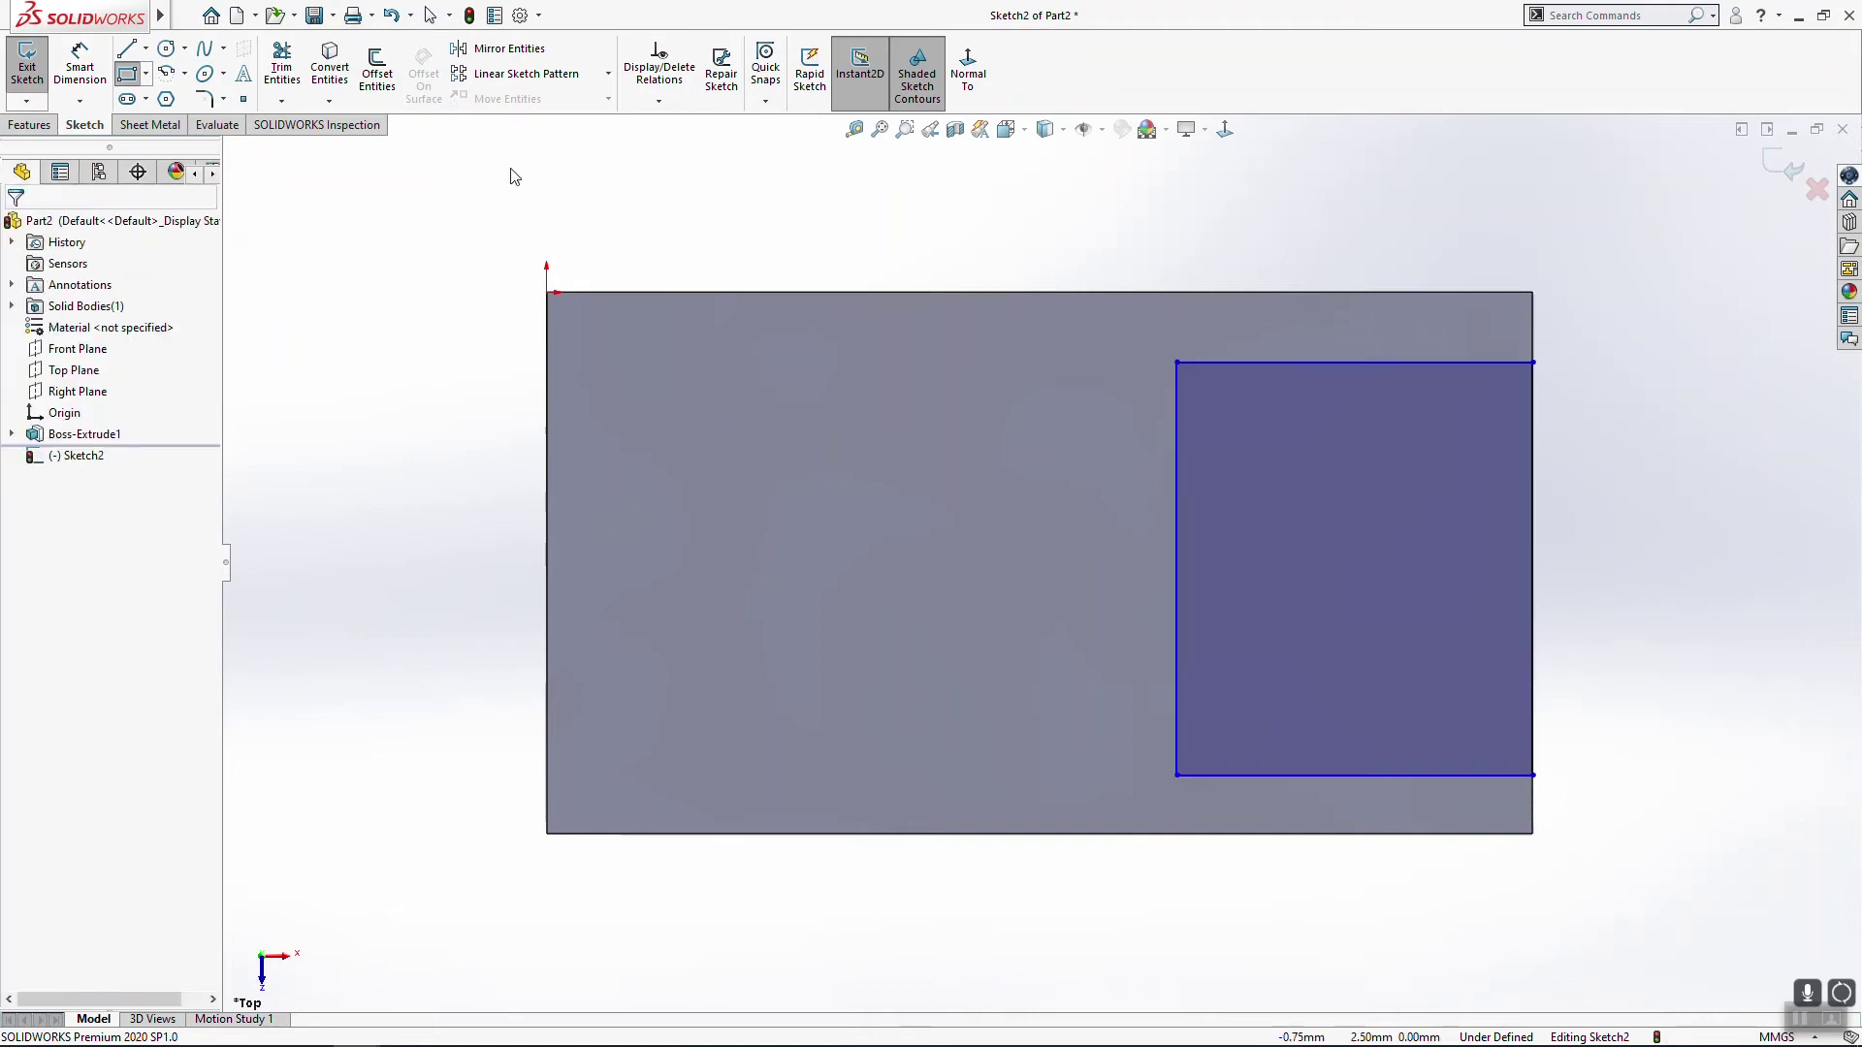
Step: Dimension both lengthwise sides of the rectangle 1 mm from the block's neighbouring long edges
click(94, 75)
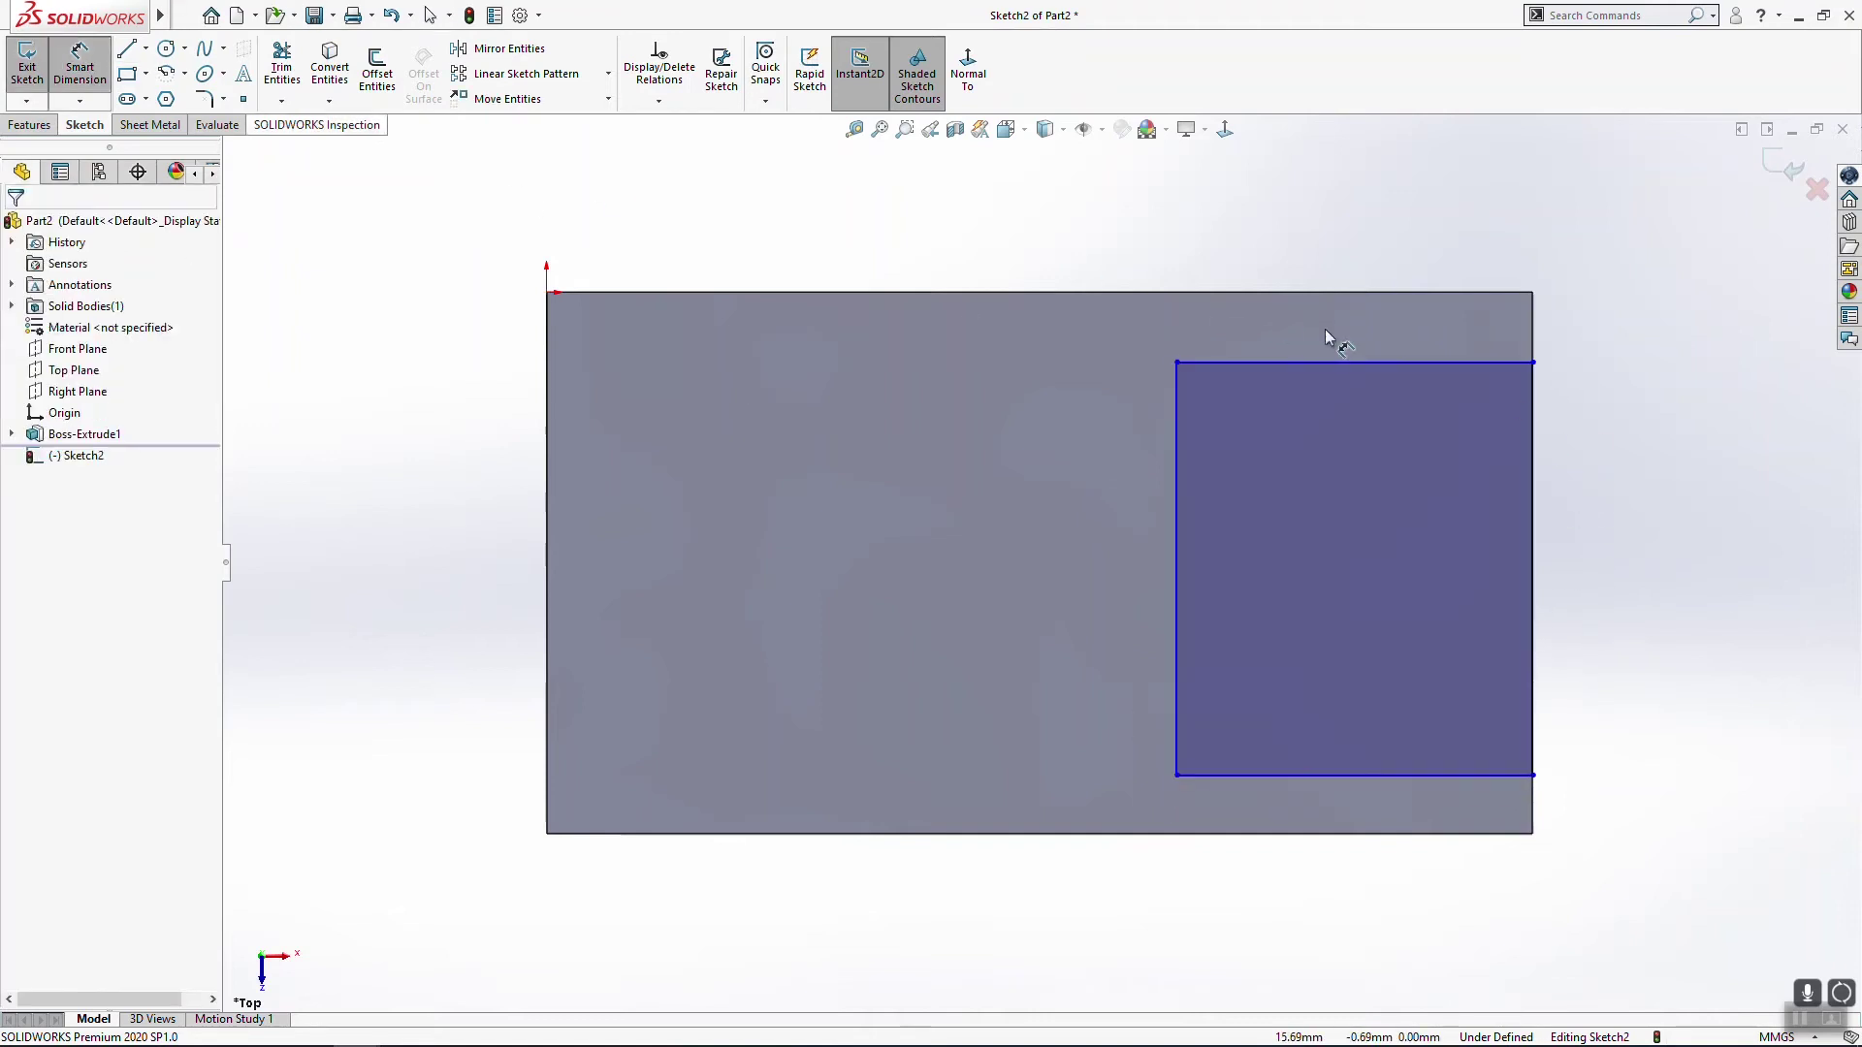
click(1428, 362)
click(1427, 293)
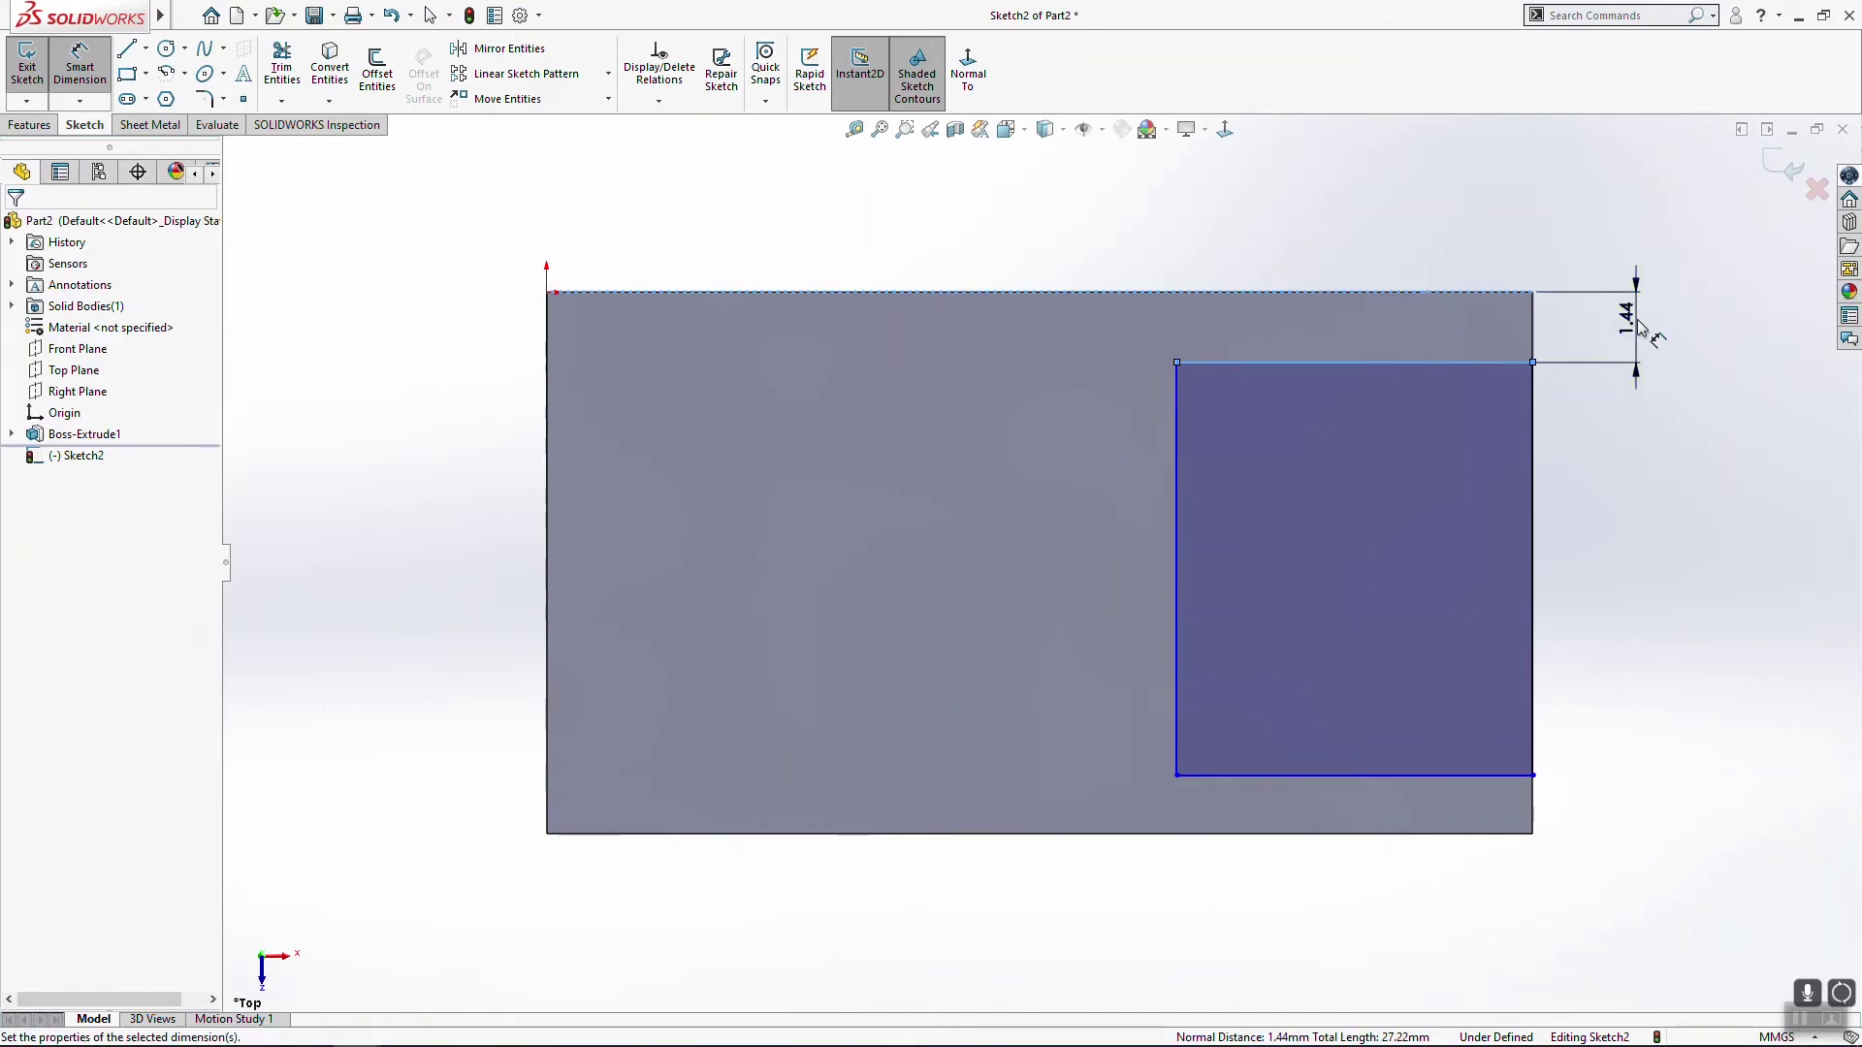
click(1640, 327)
text(1)
key(Return)
click(1509, 753)
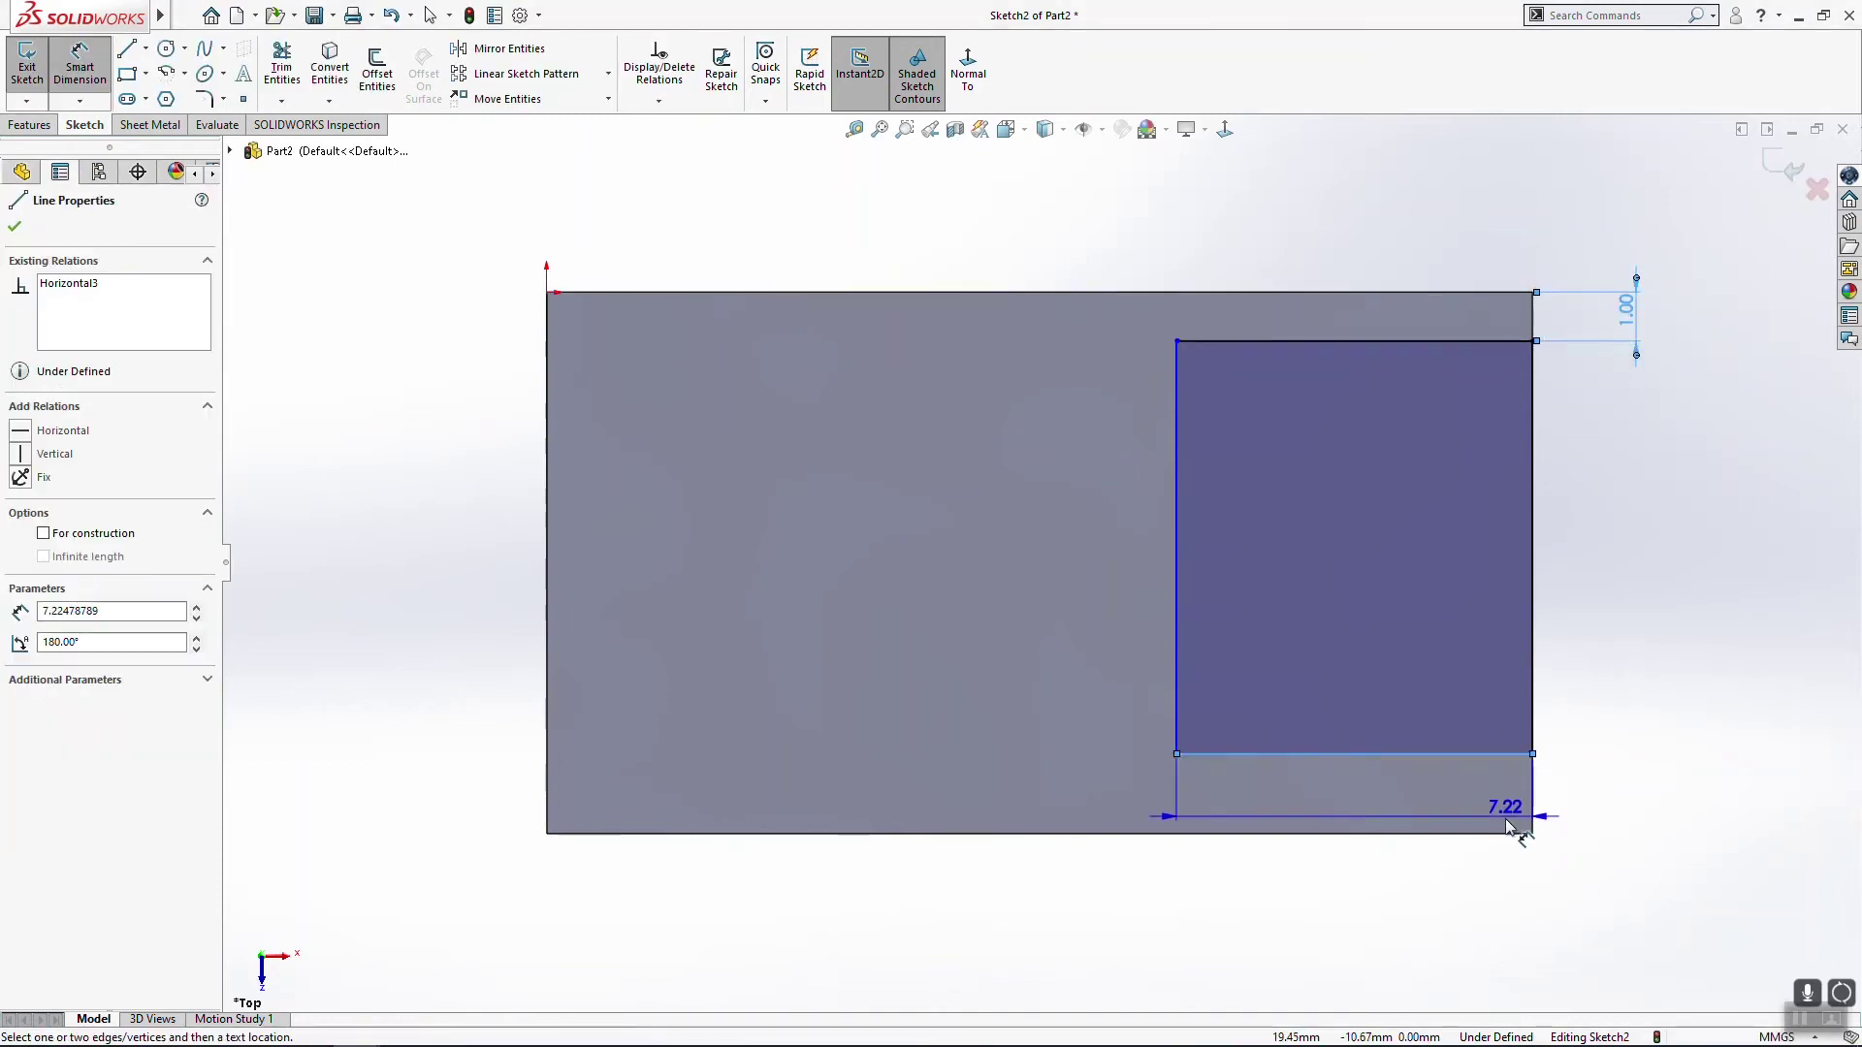
click(1517, 833)
click(1640, 766)
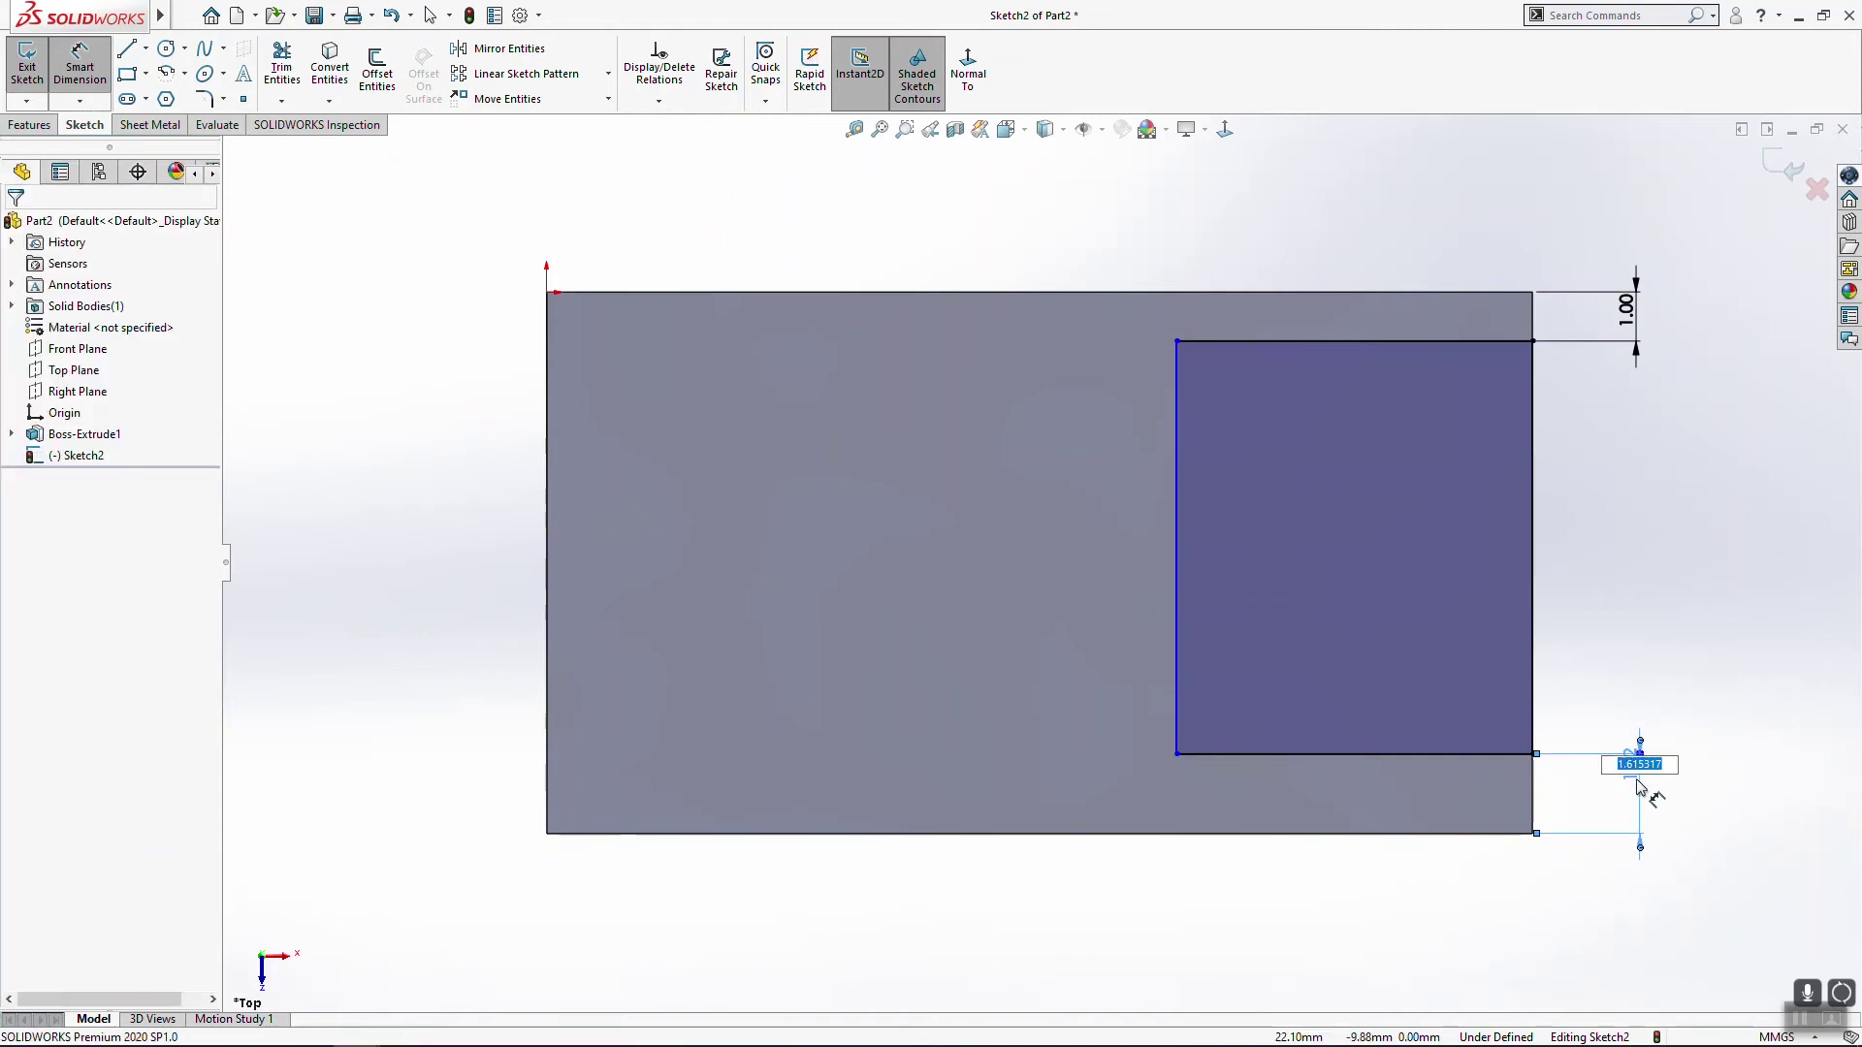
key(Return)
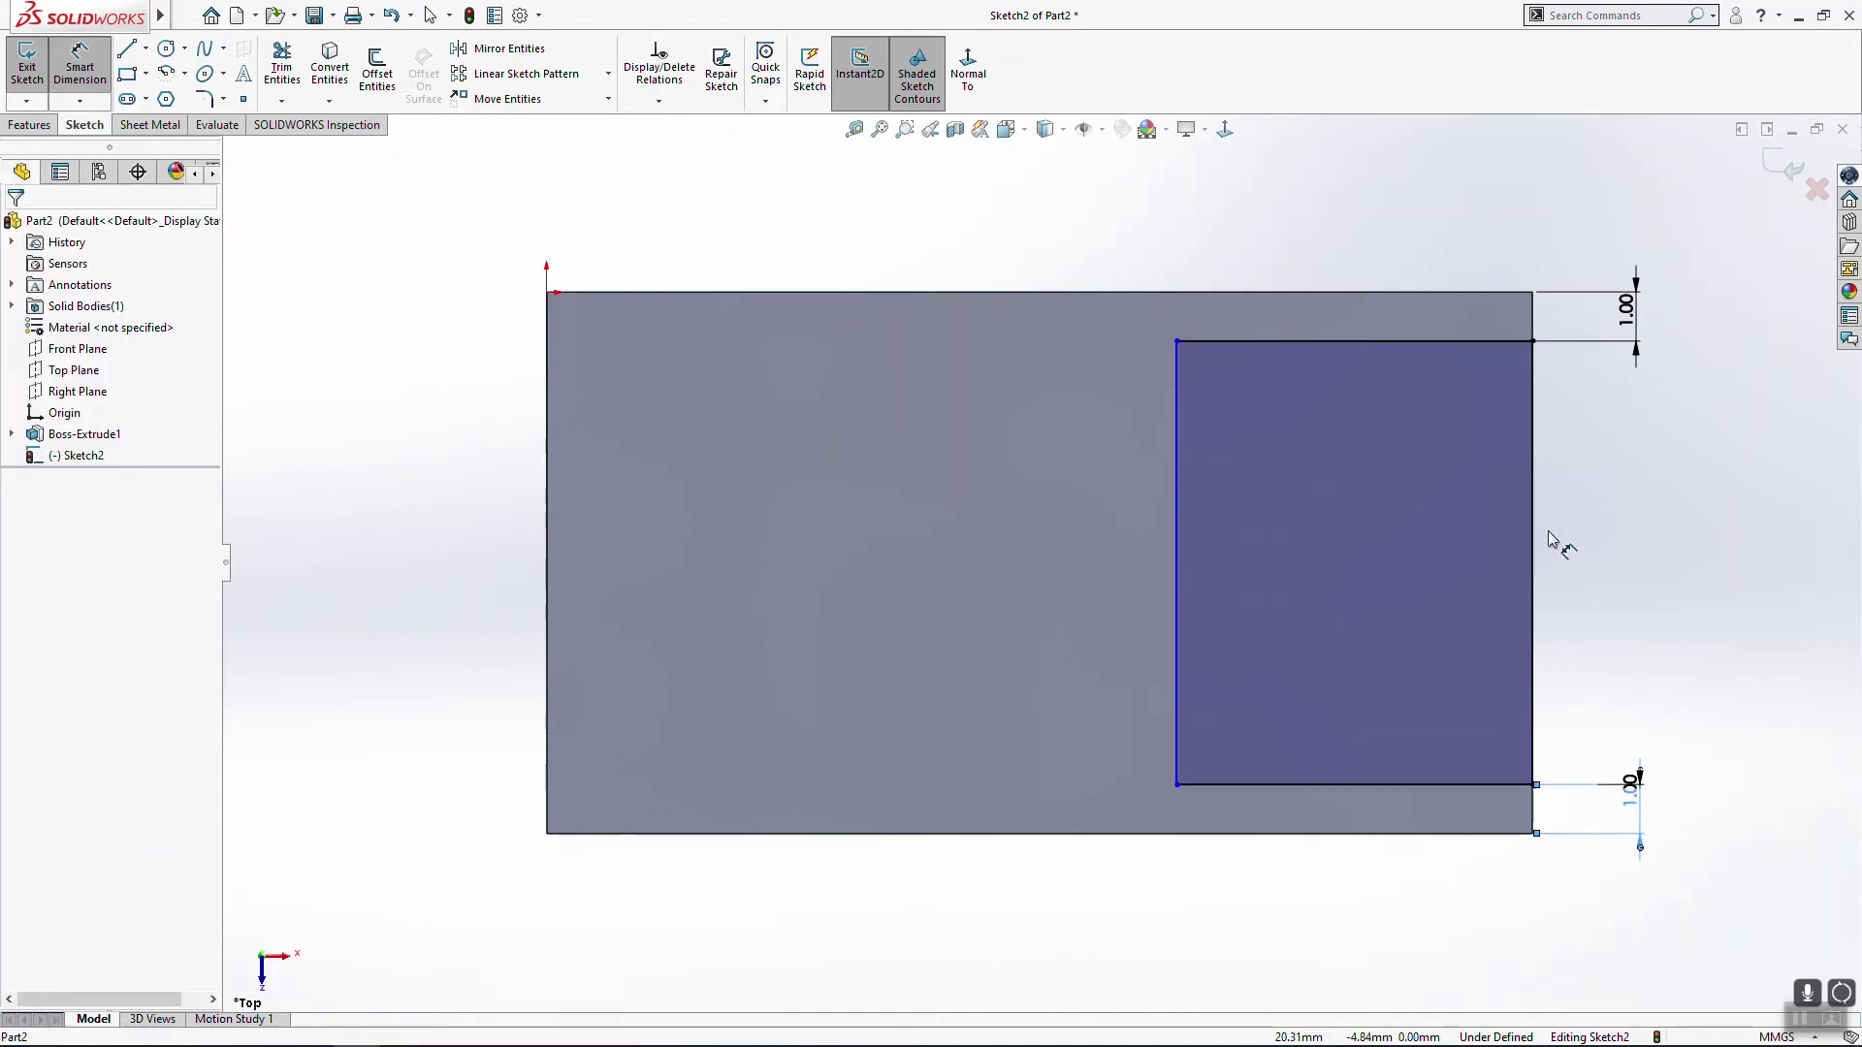
Step: Set the rectangle's length along the block to 6 mm
click(1478, 784)
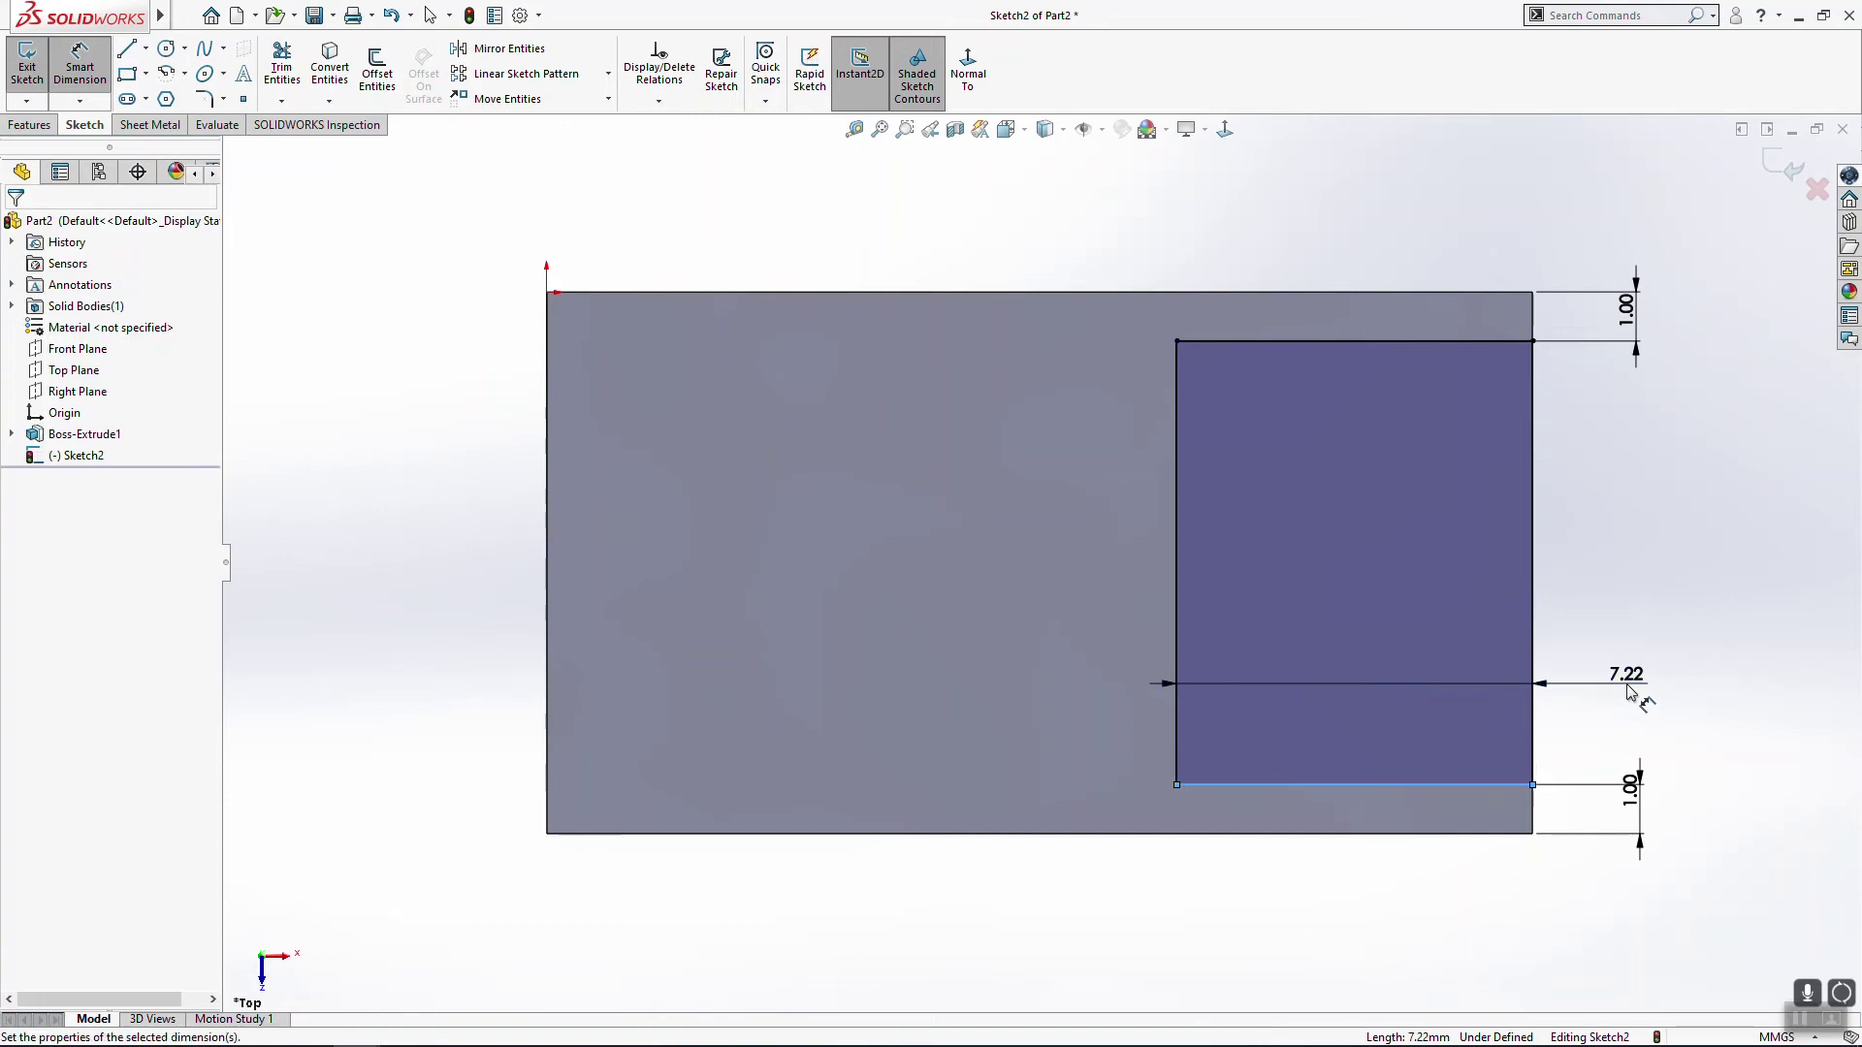
click(1630, 685)
text(6)
key(Return)
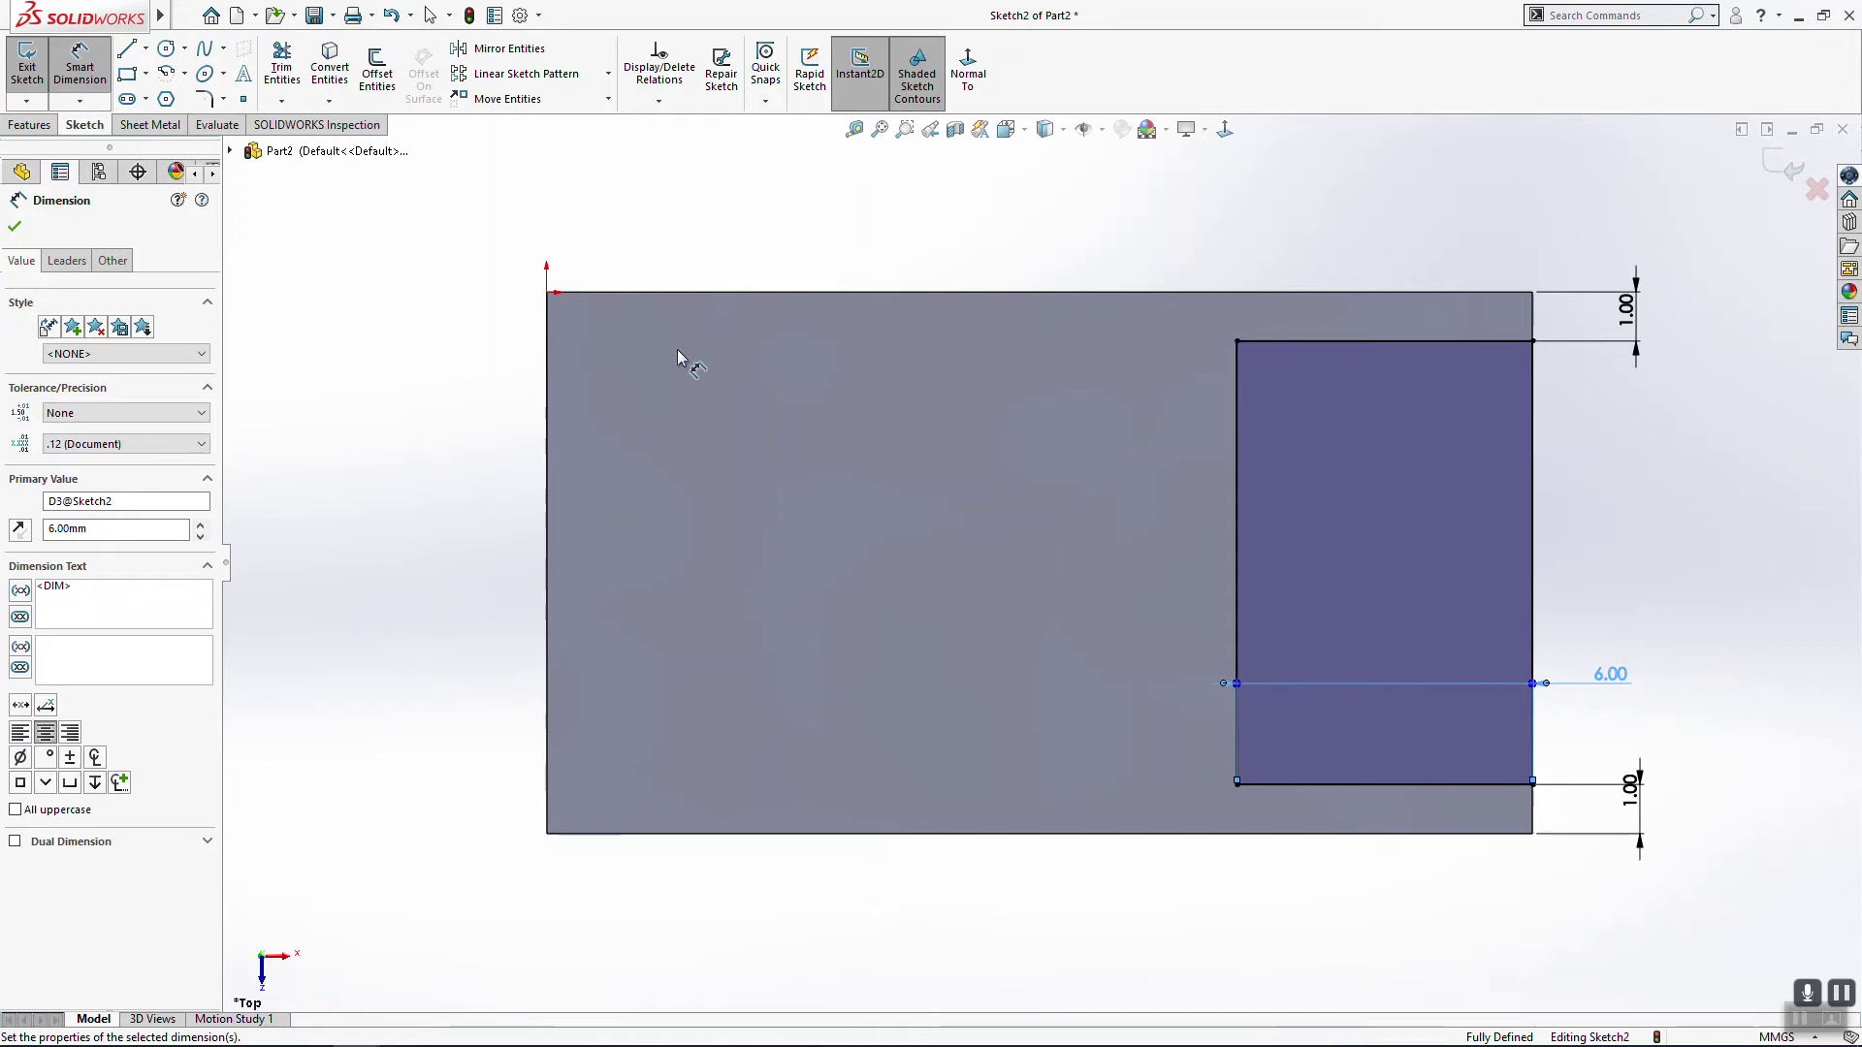
Step: Cut-extrude the rectangle through the block's full thickness to form an open notch between two prongs
click(29, 124)
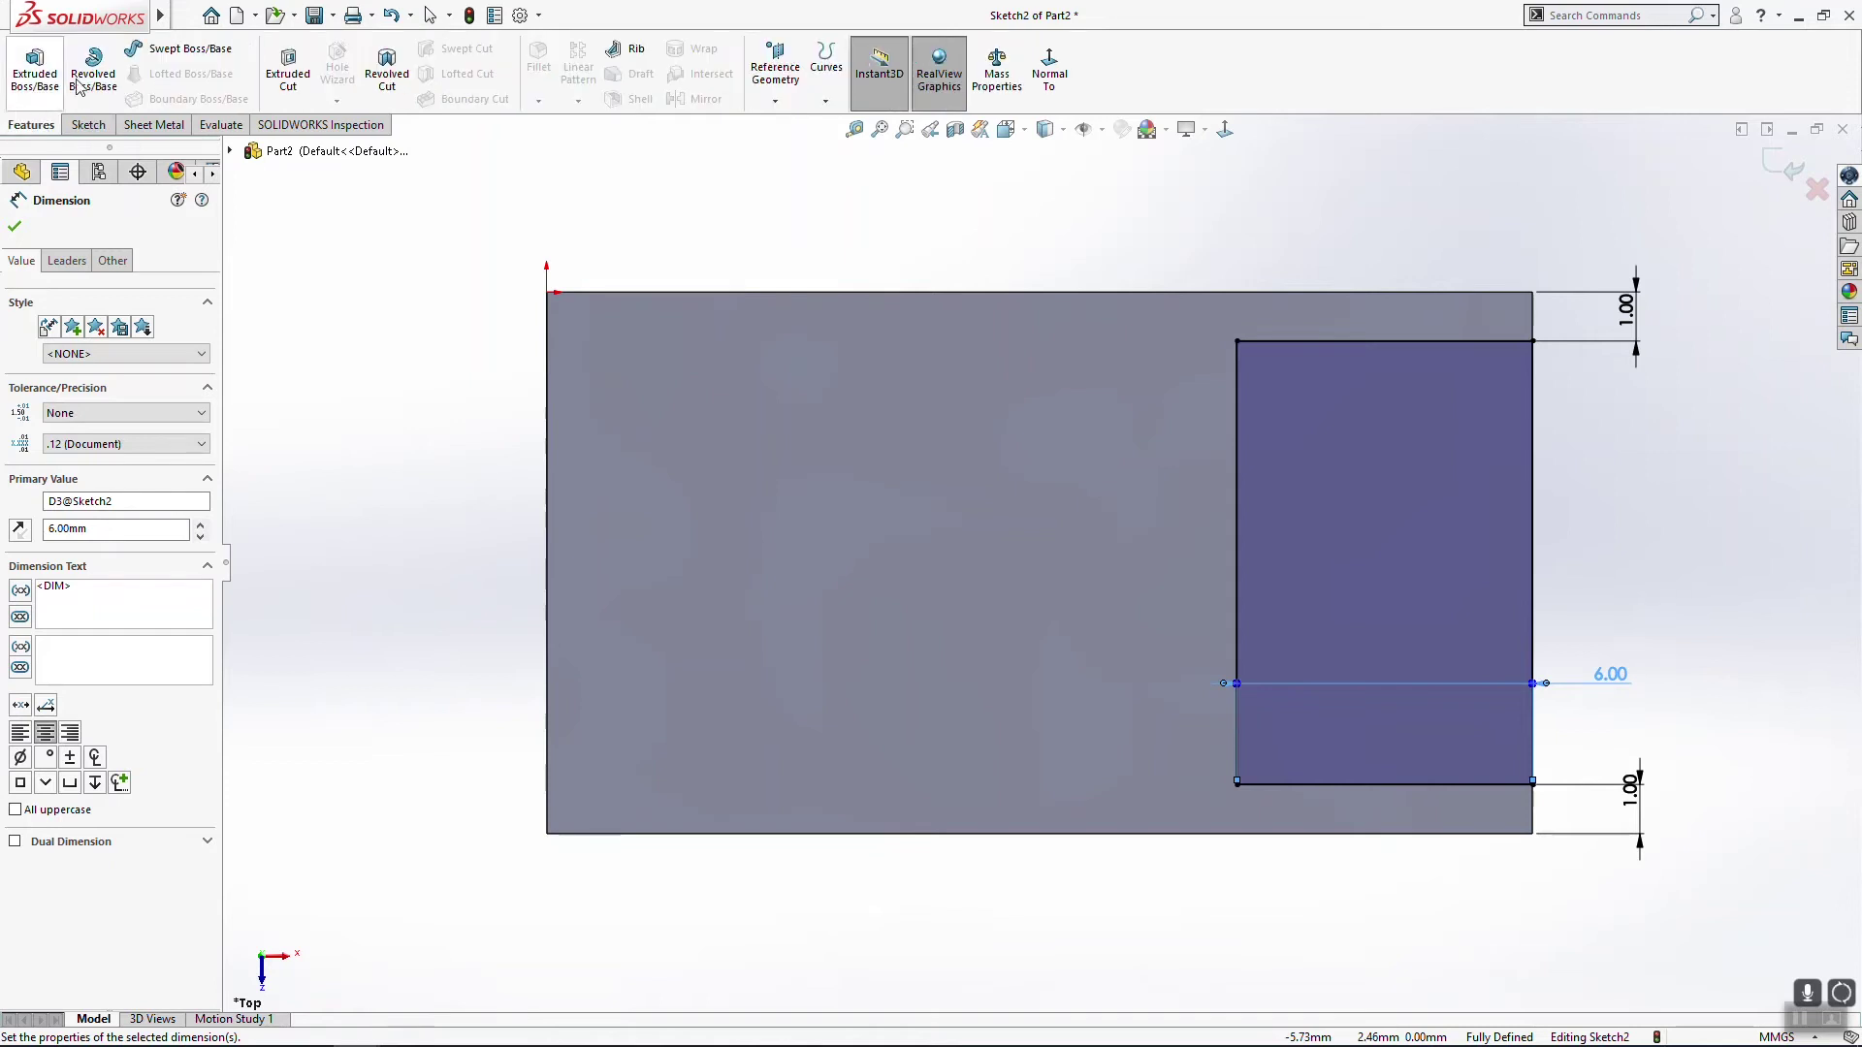
click(272, 87)
click(14, 228)
mouse_move(1251, 502)
middle_down()
mouse_move(1147, 522)
mouse_move(1226, 527)
middle_up()
Step: Start a sketch on the notched block's top face and draw a rectangle about 2.8 by 3.4 mm near the end by the origin
key(space)
click(812, 651)
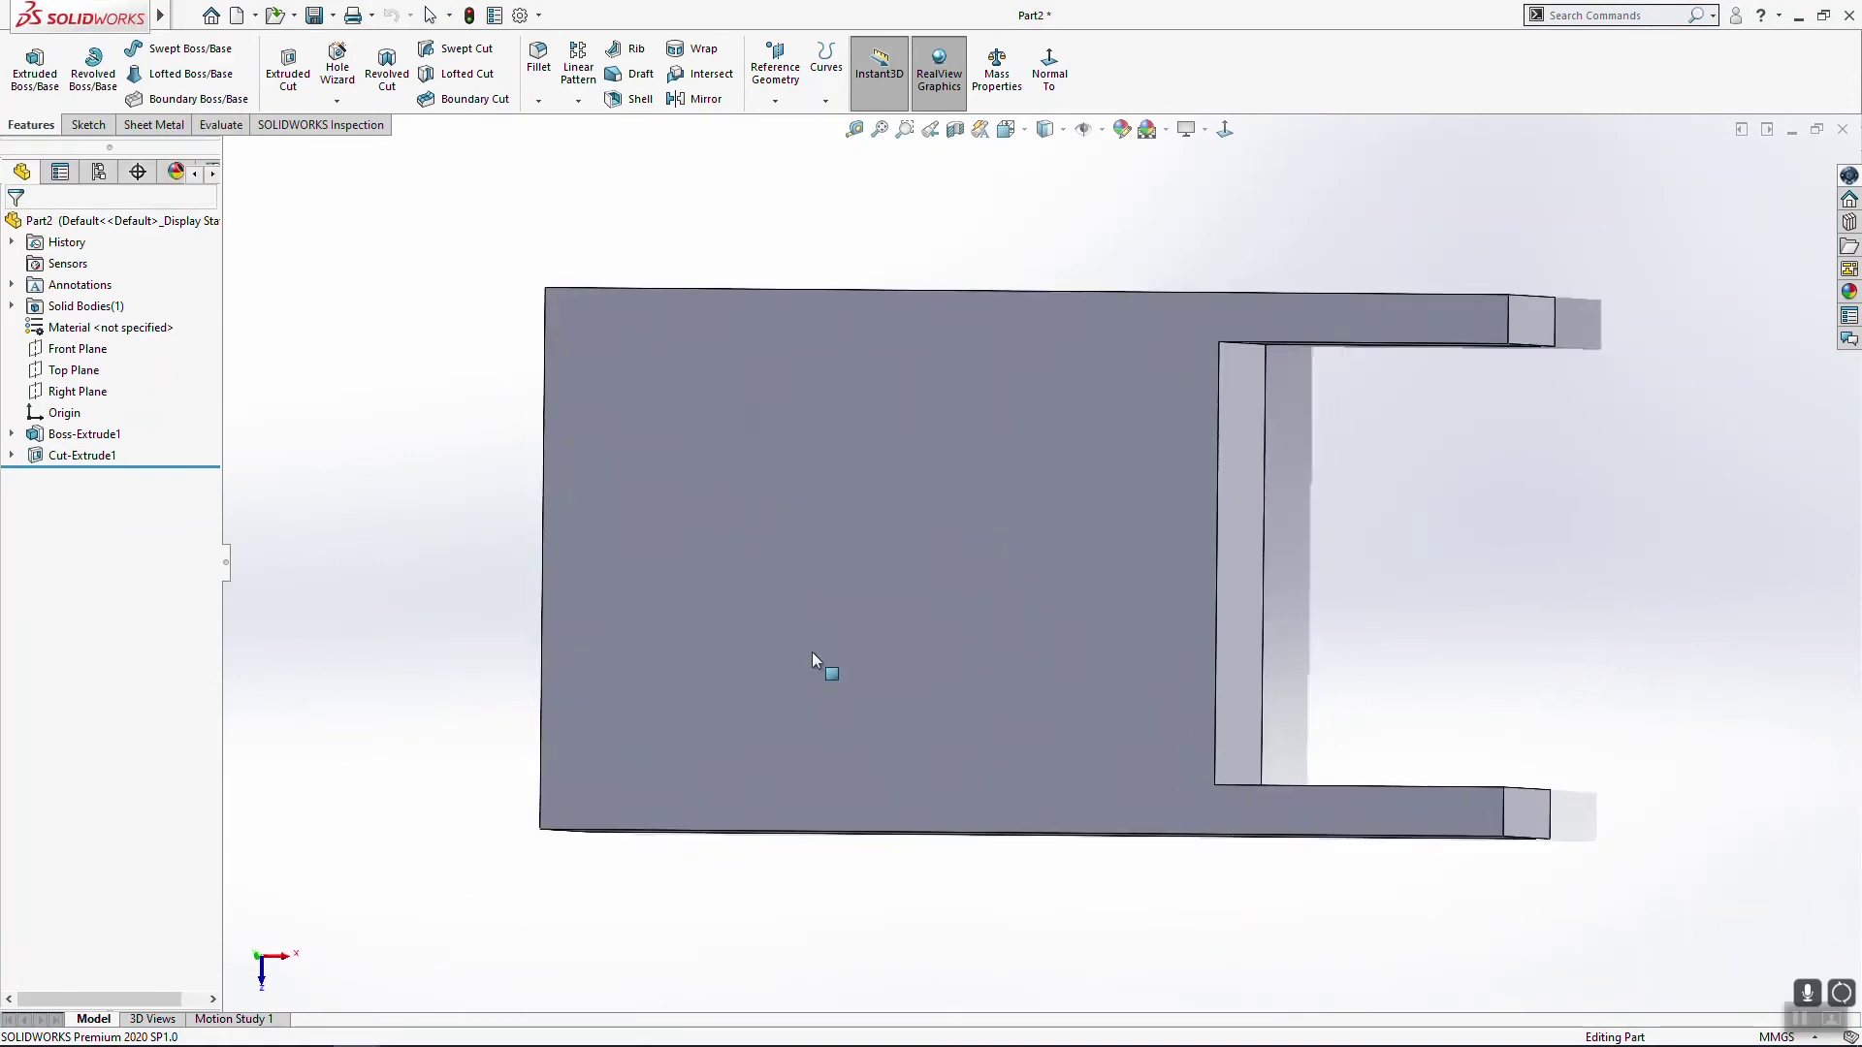
click(834, 613)
click(85, 127)
click(27, 68)
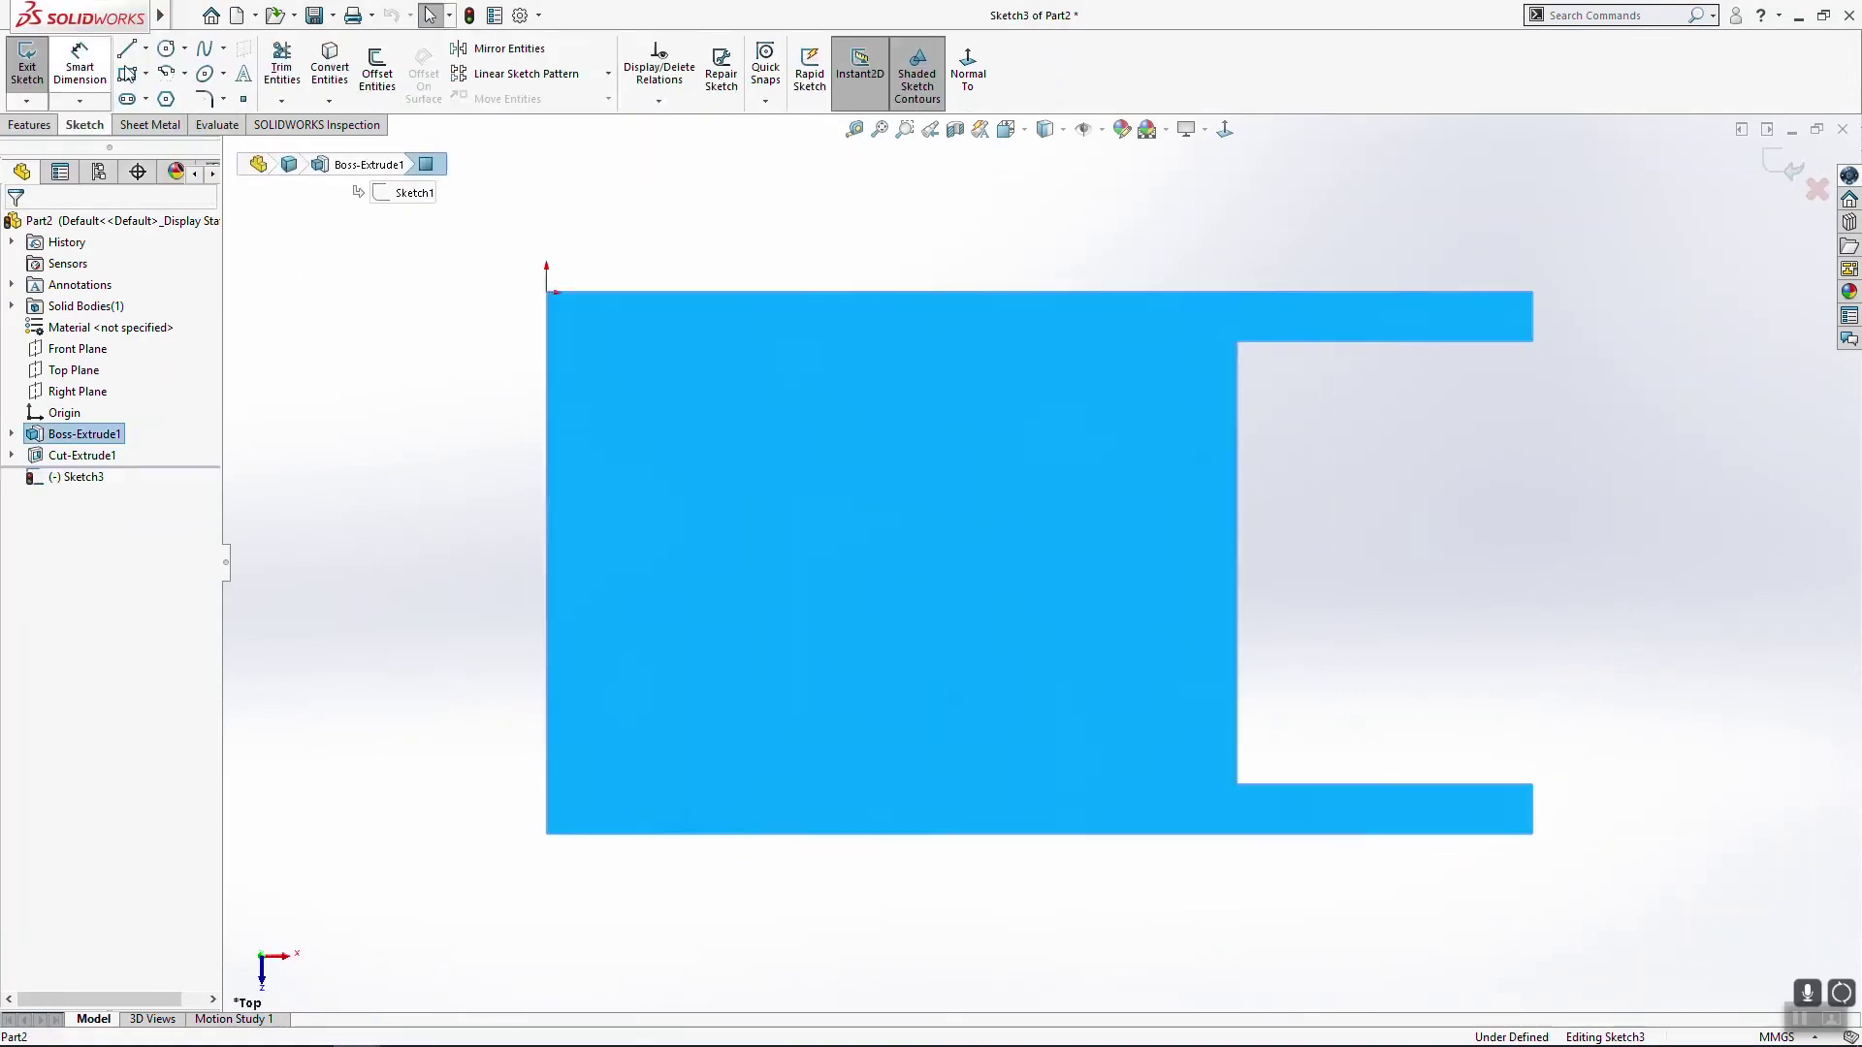
click(127, 75)
click(724, 470)
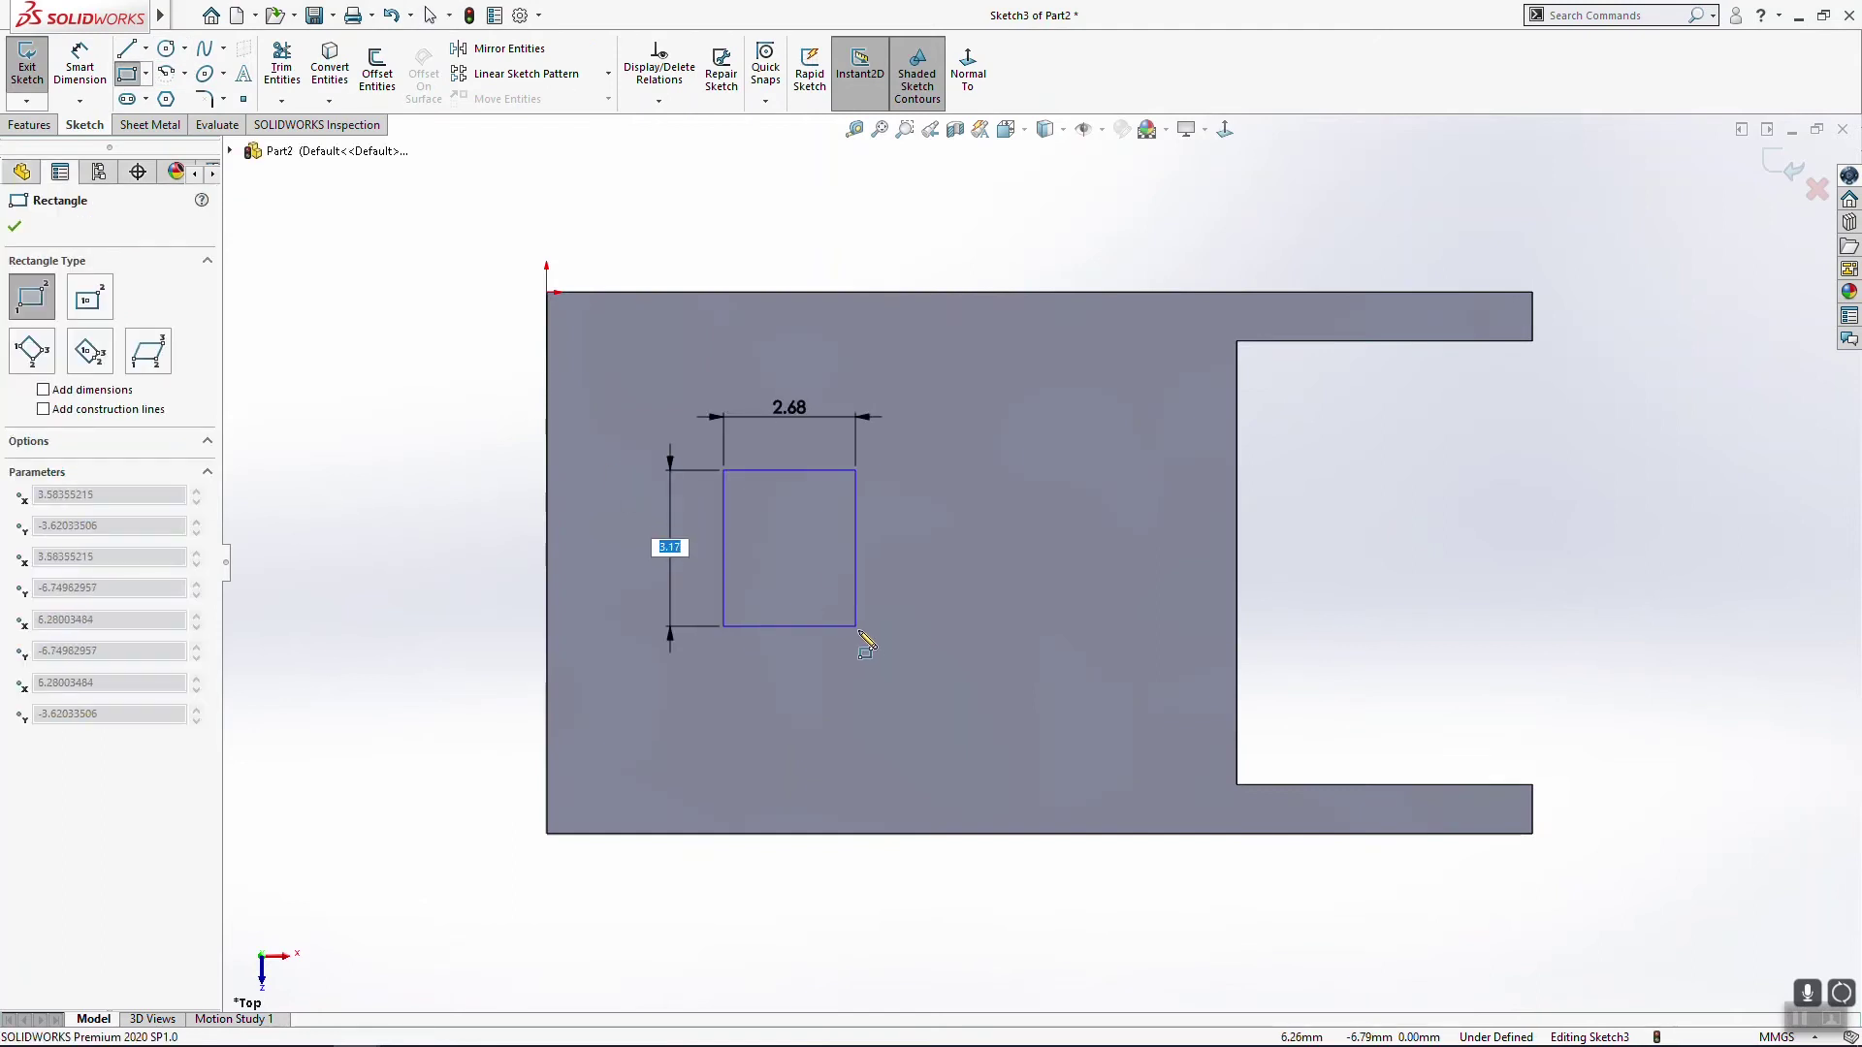
click(864, 637)
click(127, 74)
Step: Dimension the small rectangle 3 mm along the block's length and 4 mm across its width
click(100, 77)
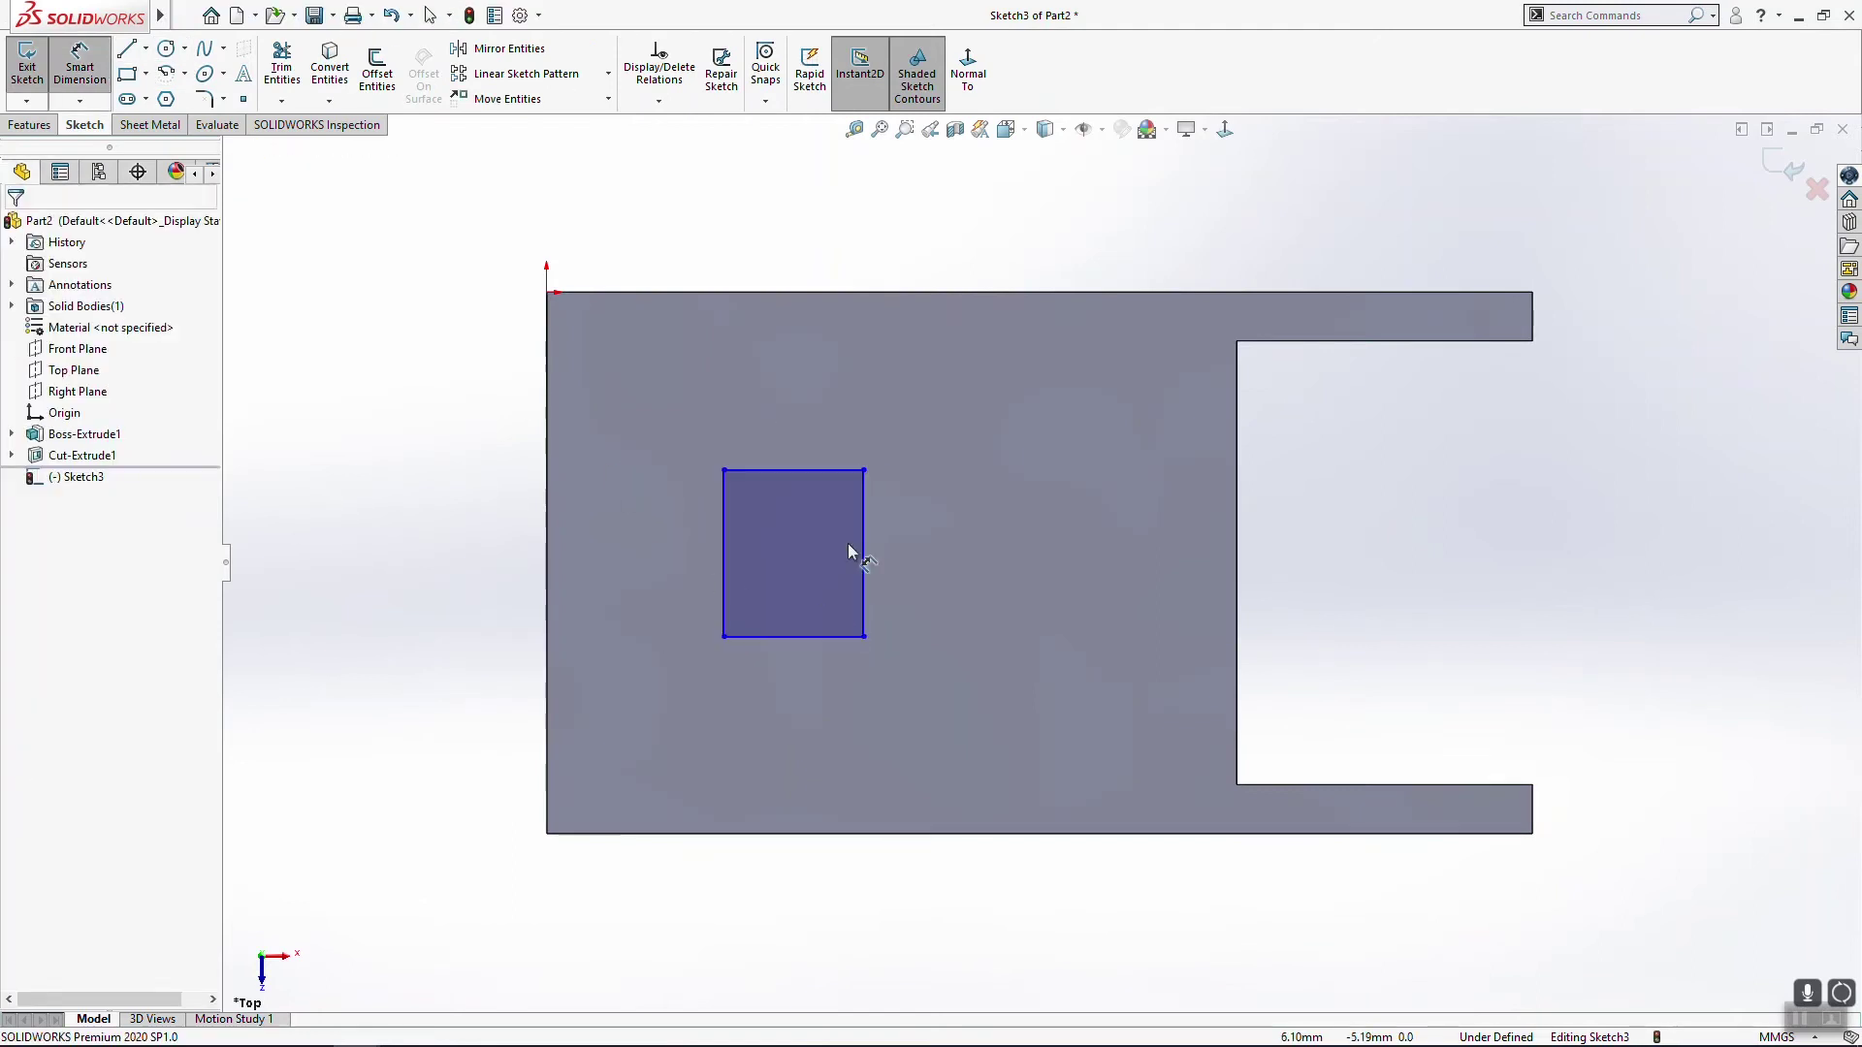
click(825, 471)
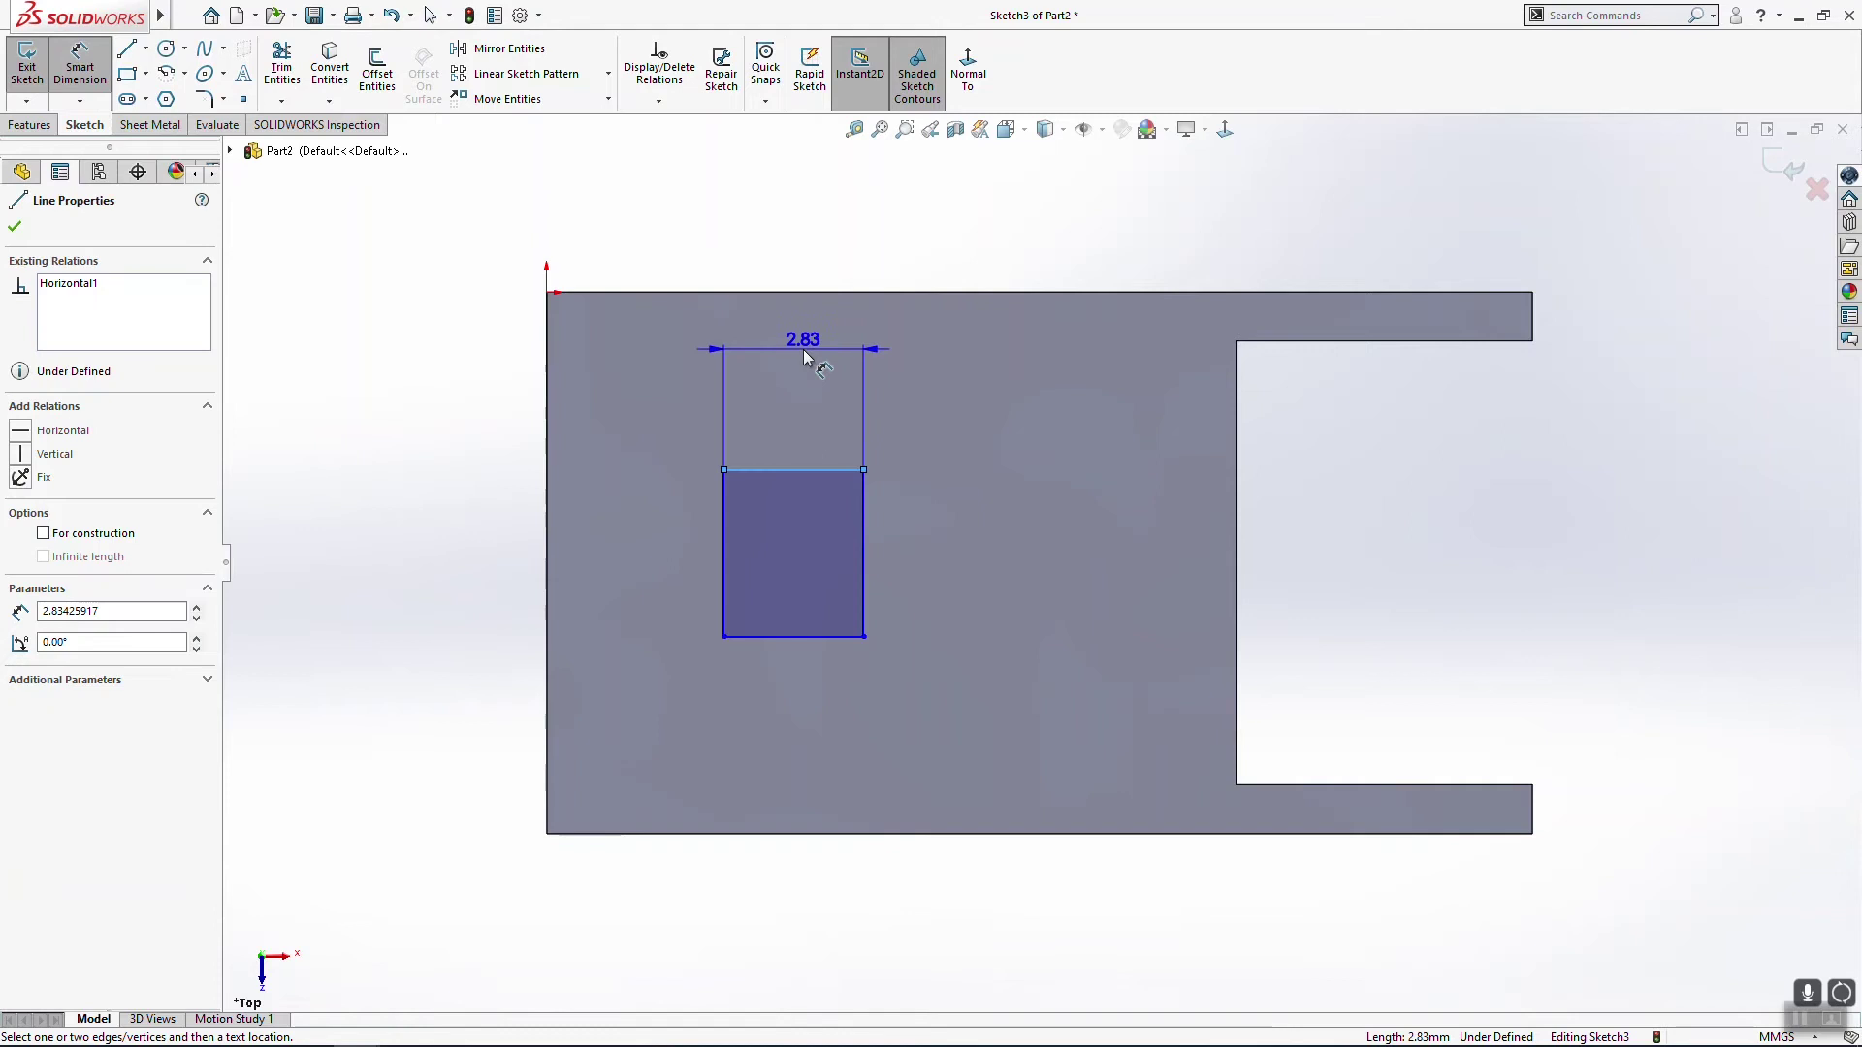
click(804, 358)
text(3)
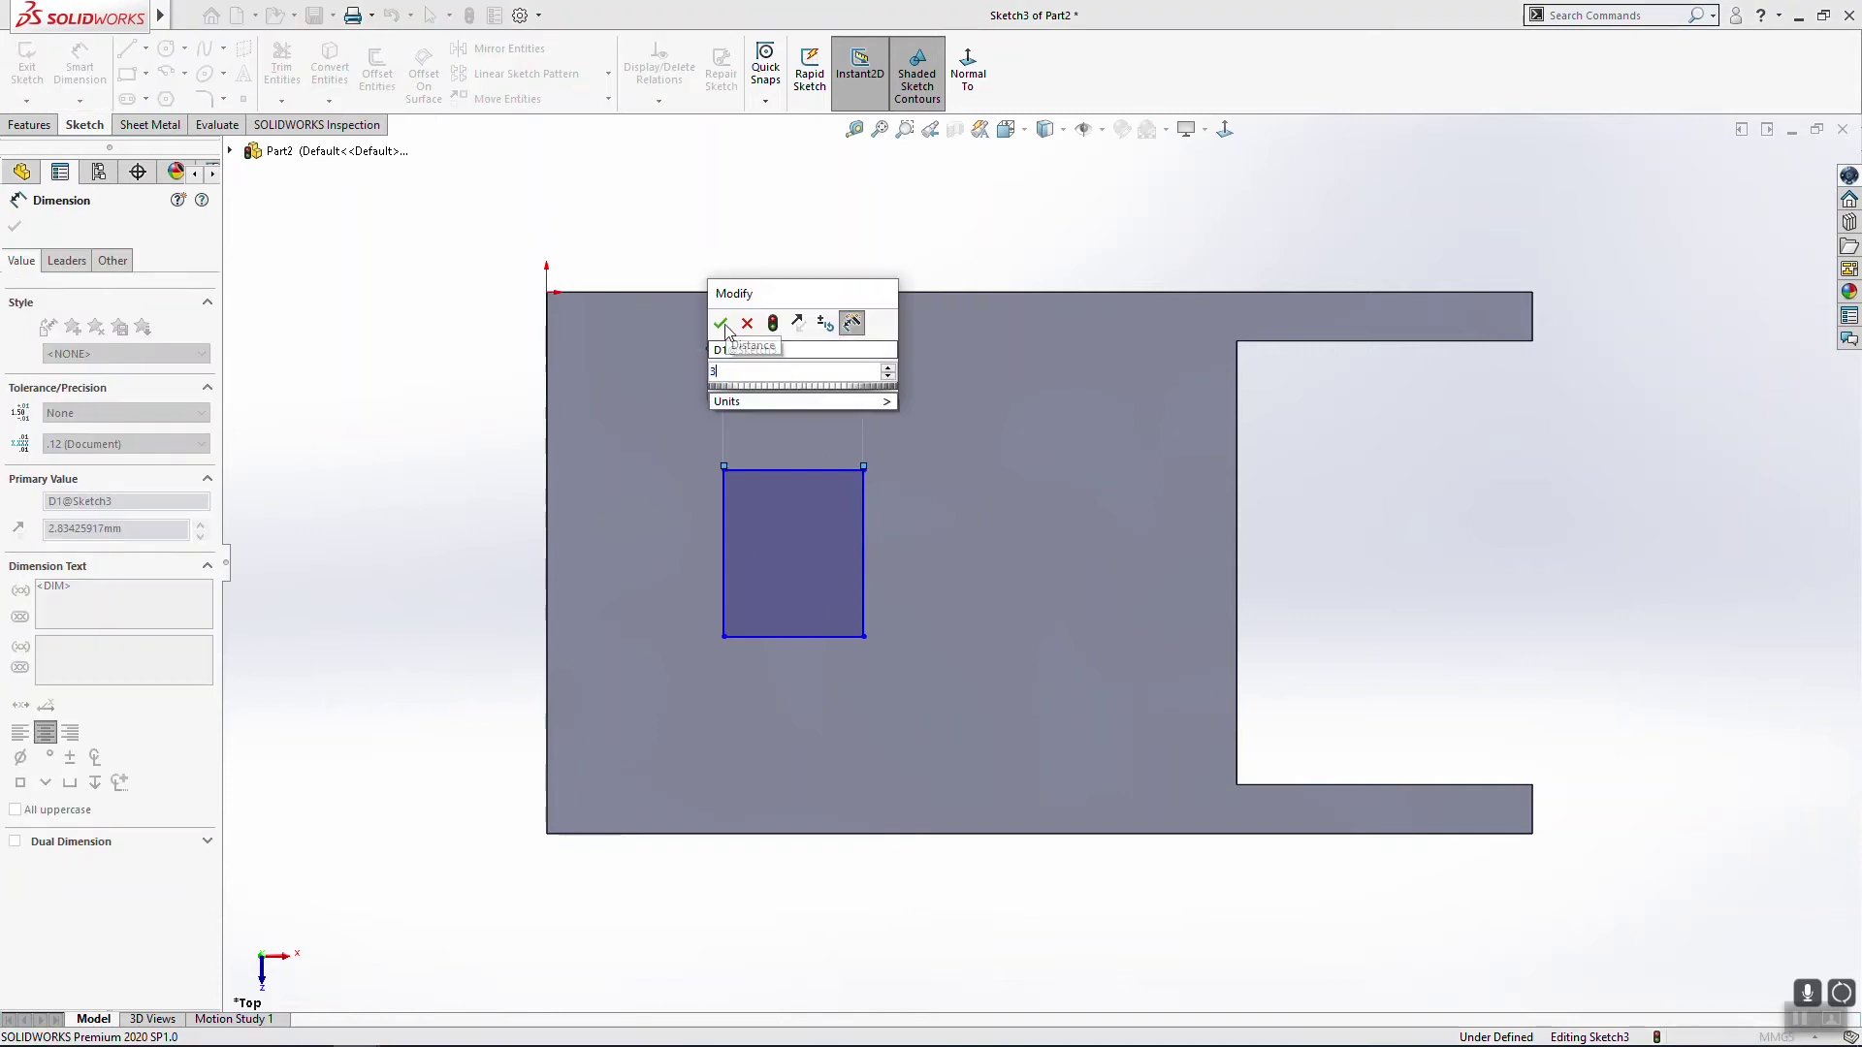
click(721, 325)
click(724, 548)
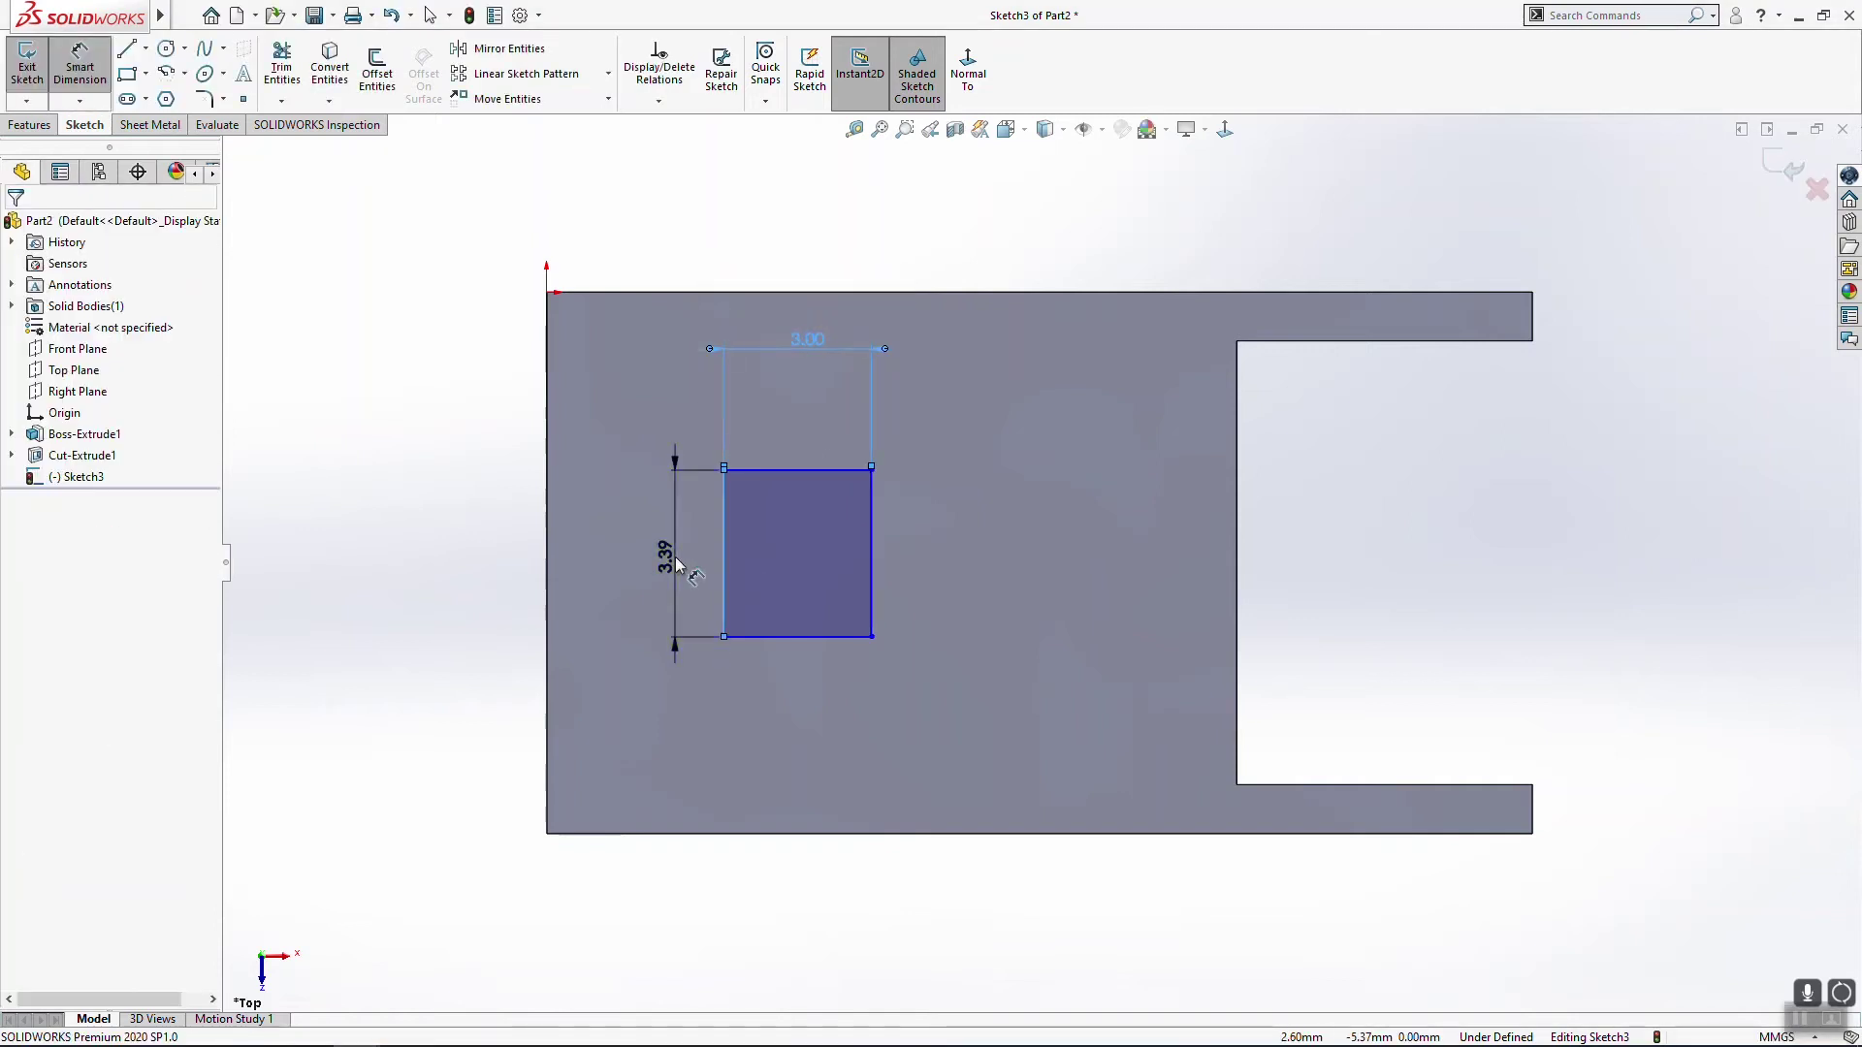
click(676, 566)
text(4)
key(Return)
Step: Dimension the small rectangle's near side 3.5 mm from the block's short edge at the origin
click(107, 66)
click(87, 83)
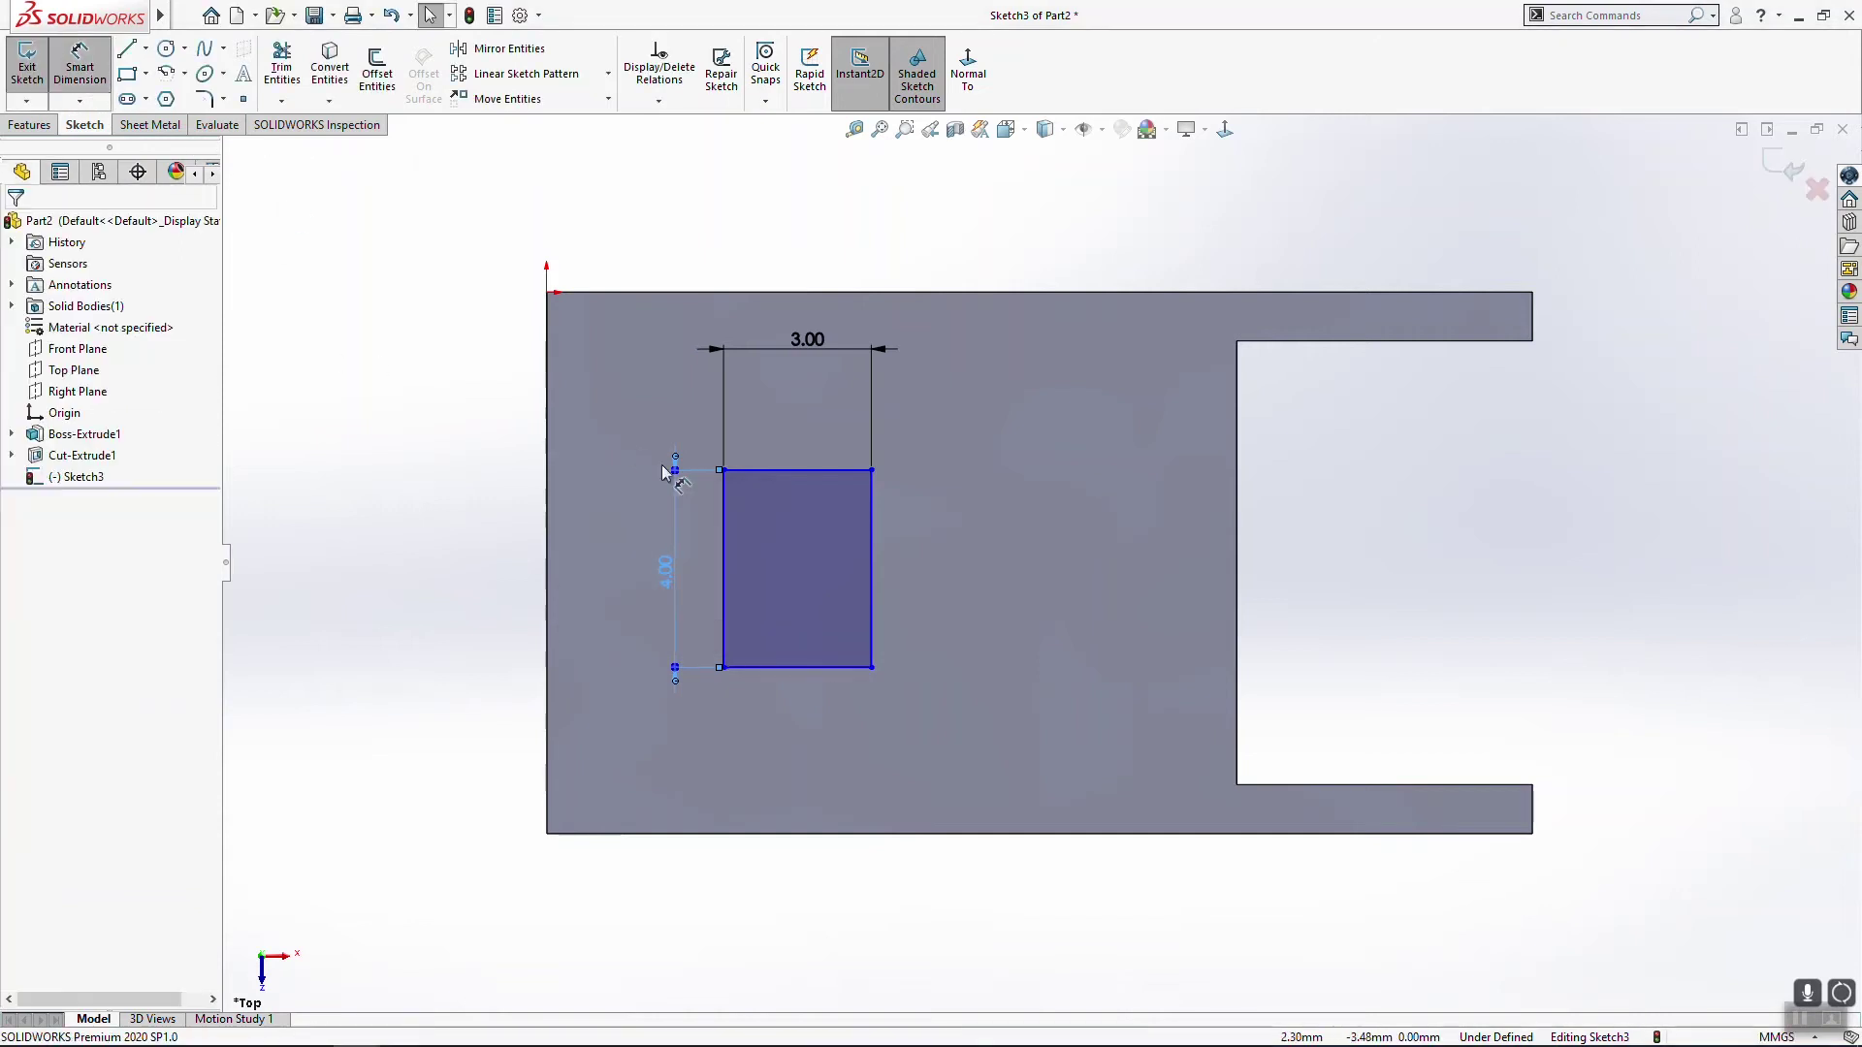
click(723, 526)
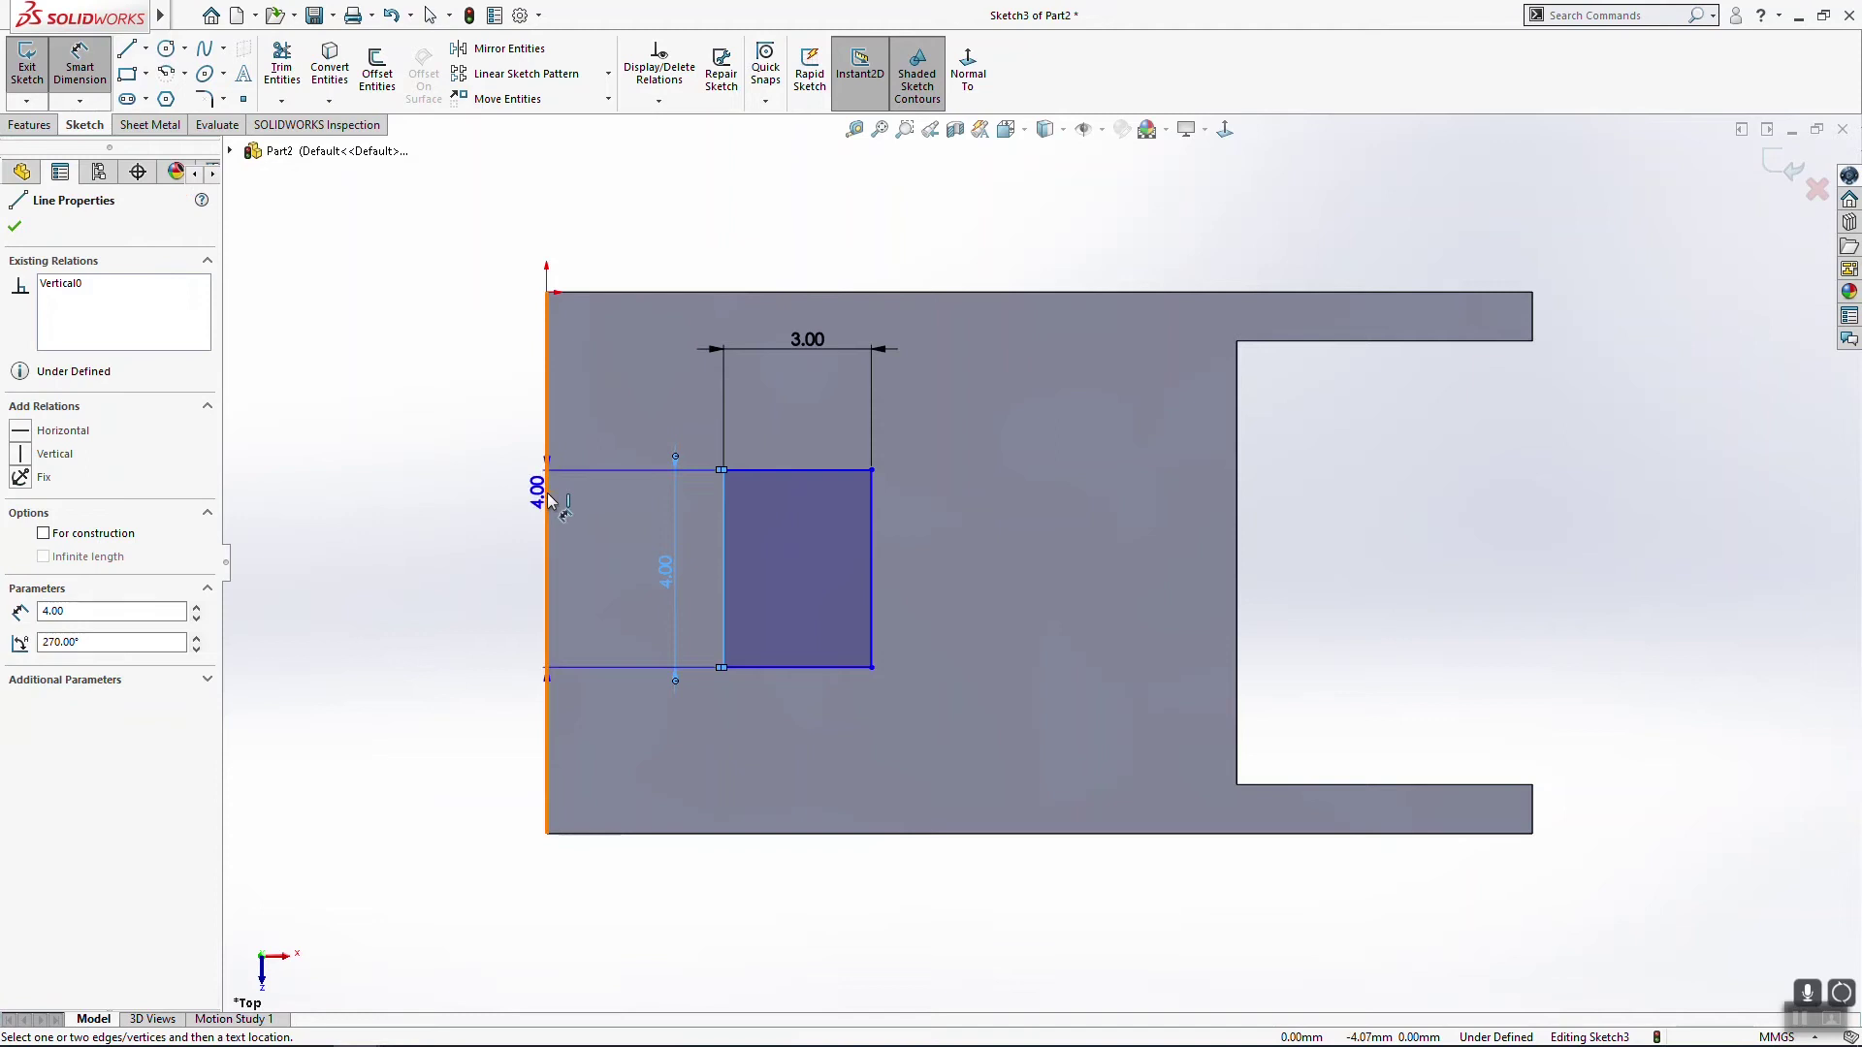
click(547, 493)
click(485, 575)
text(3.5)
key(Return)
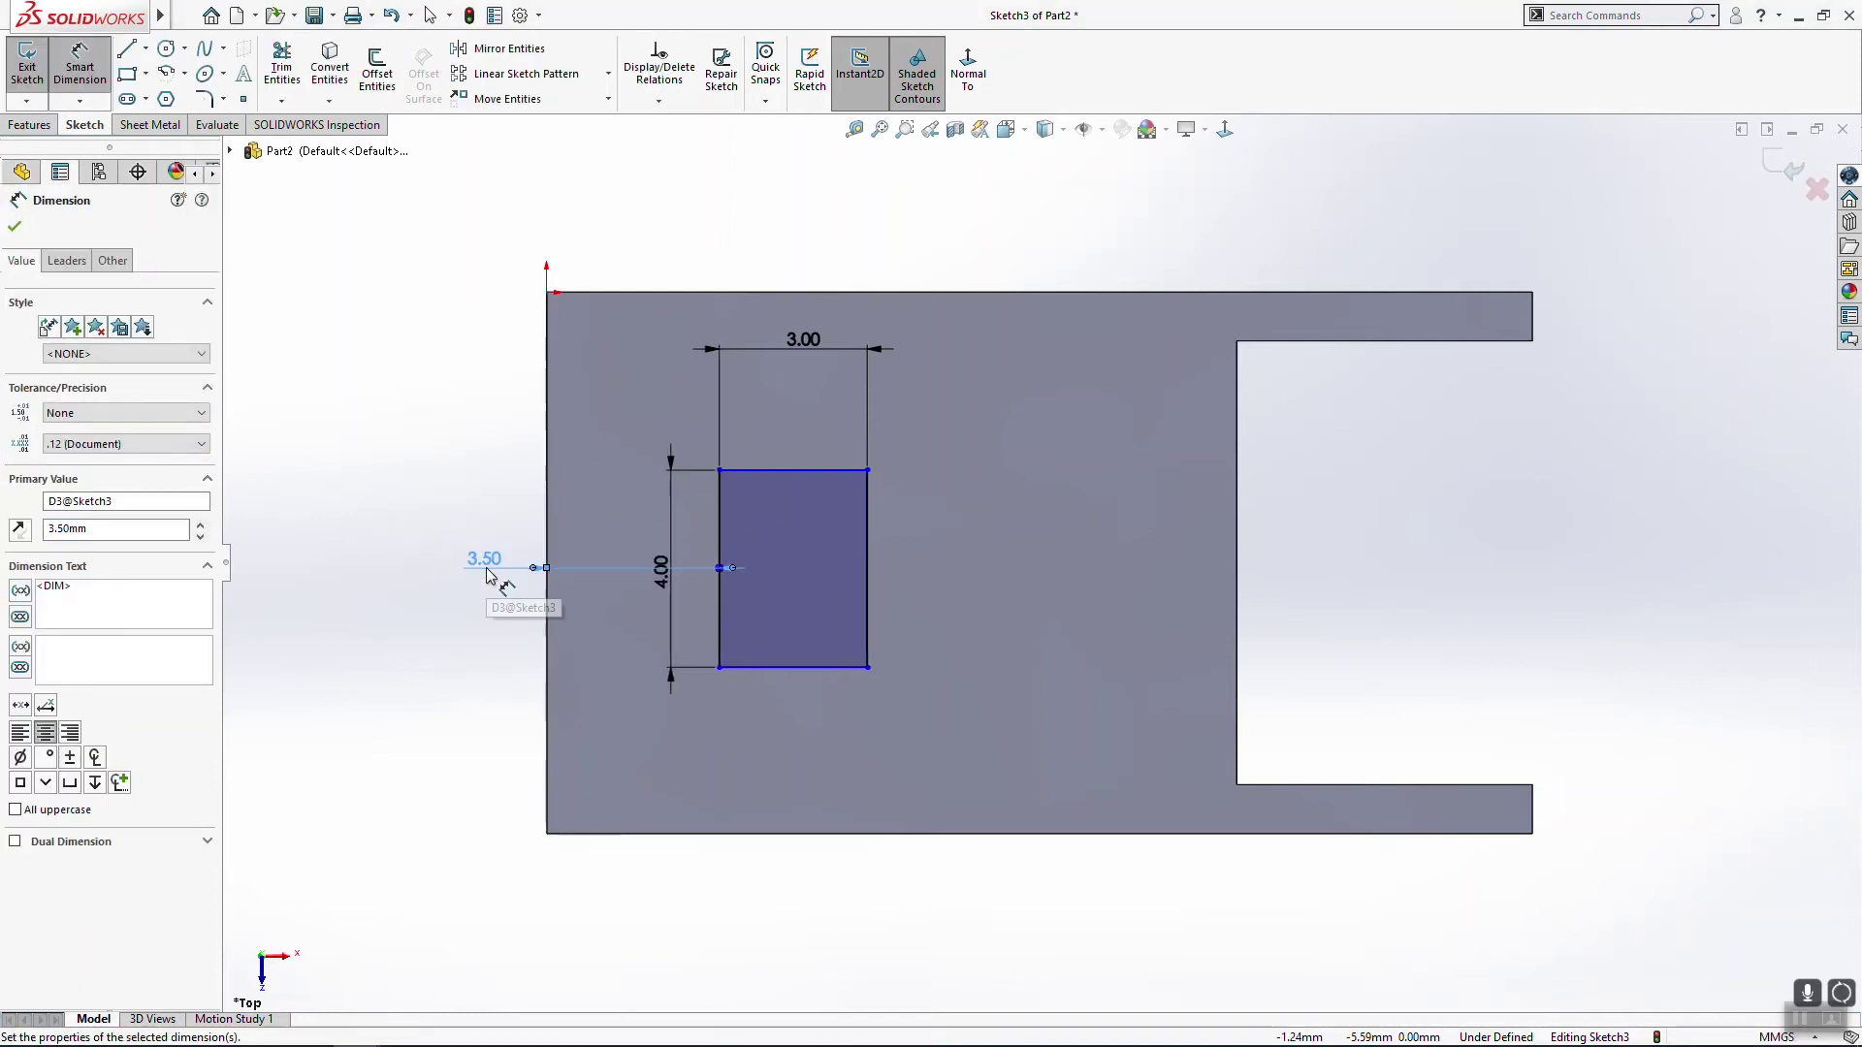
key(Escape)
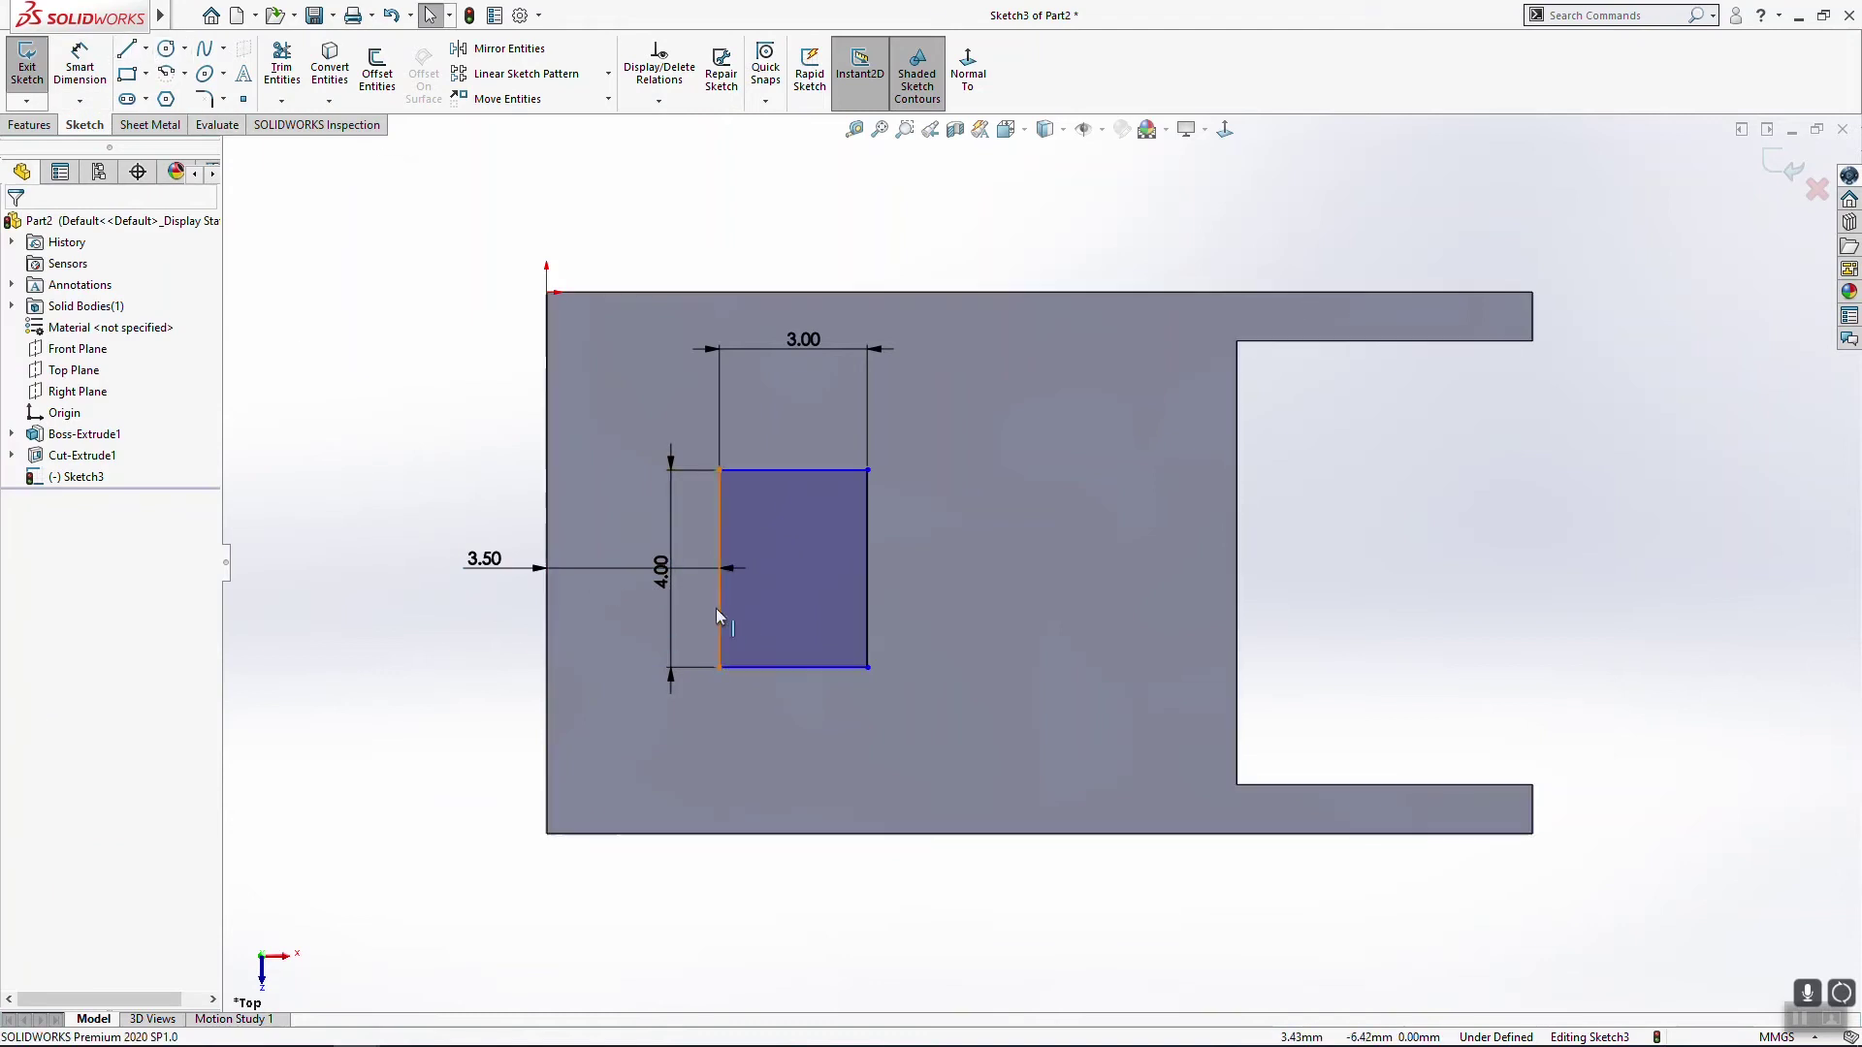
Step: Add a horizontal relation between the midpoints of the small rectangle's far side and the block's short edge at the origin
click(868, 570)
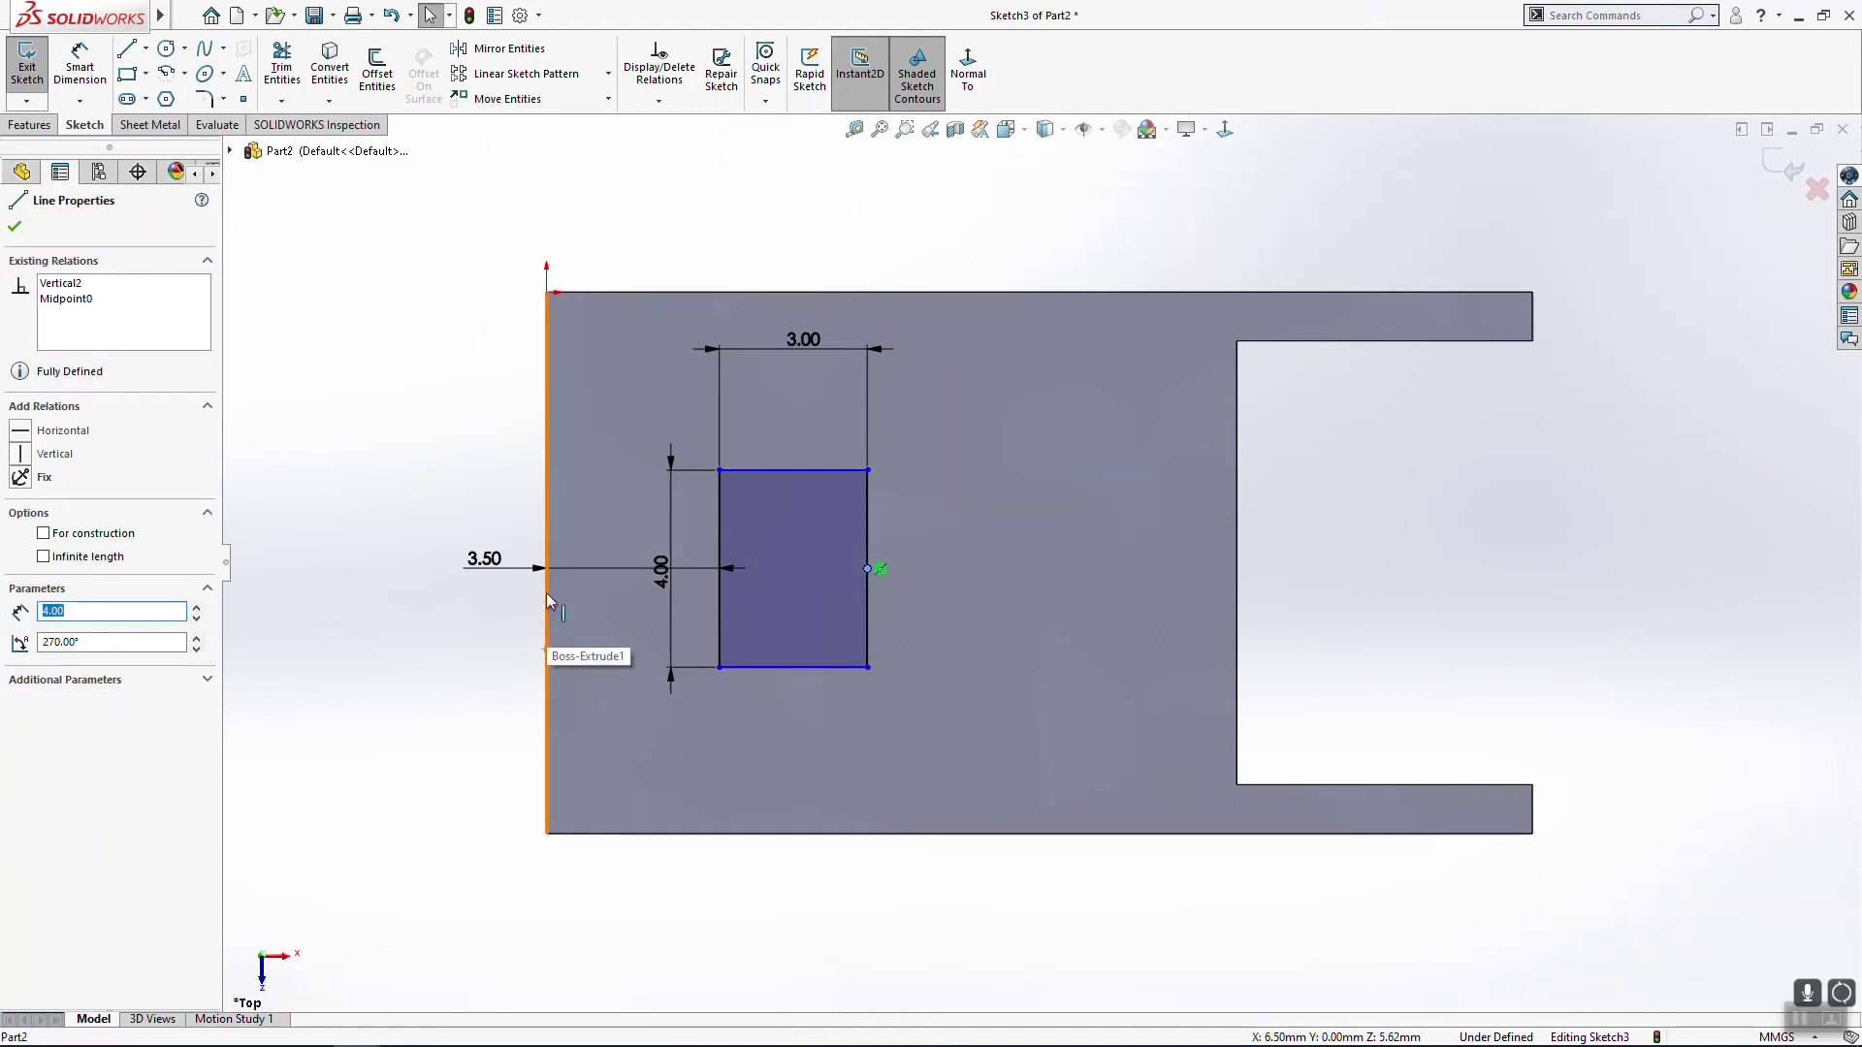
ctrl+click(546, 563)
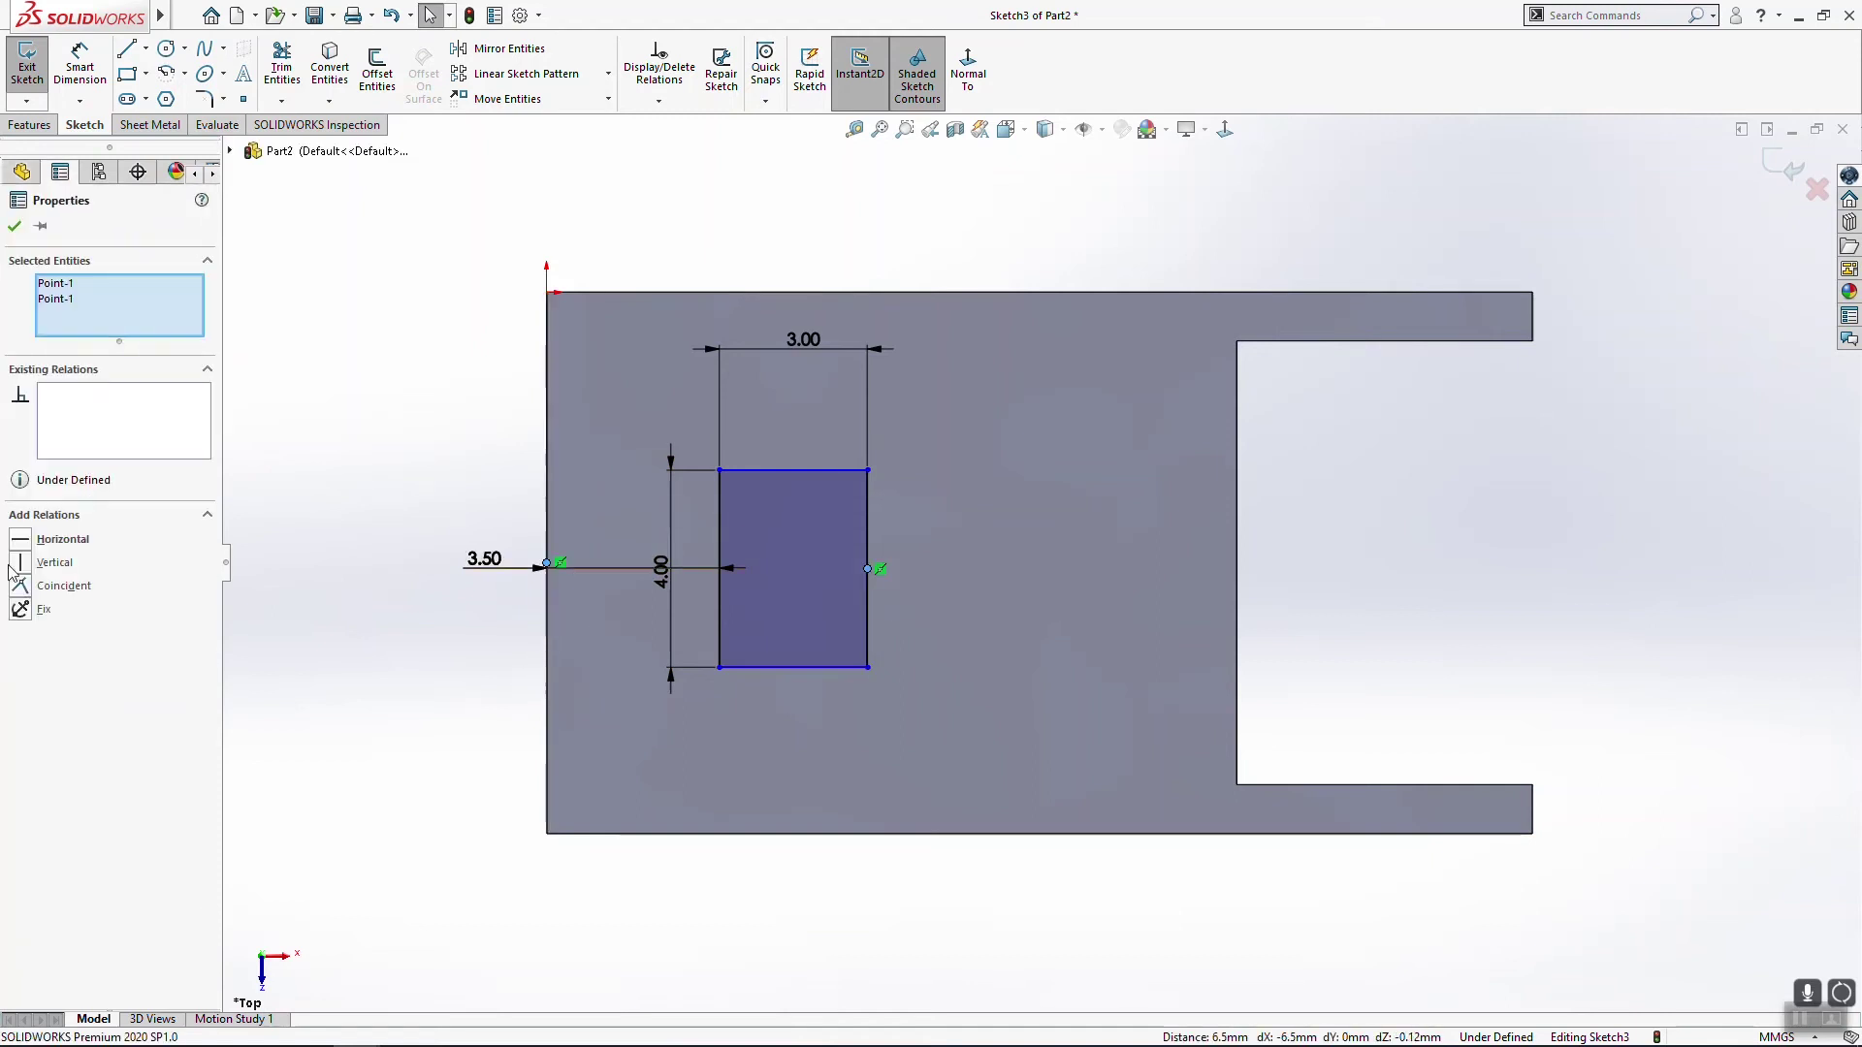
click(63, 539)
key(Escape)
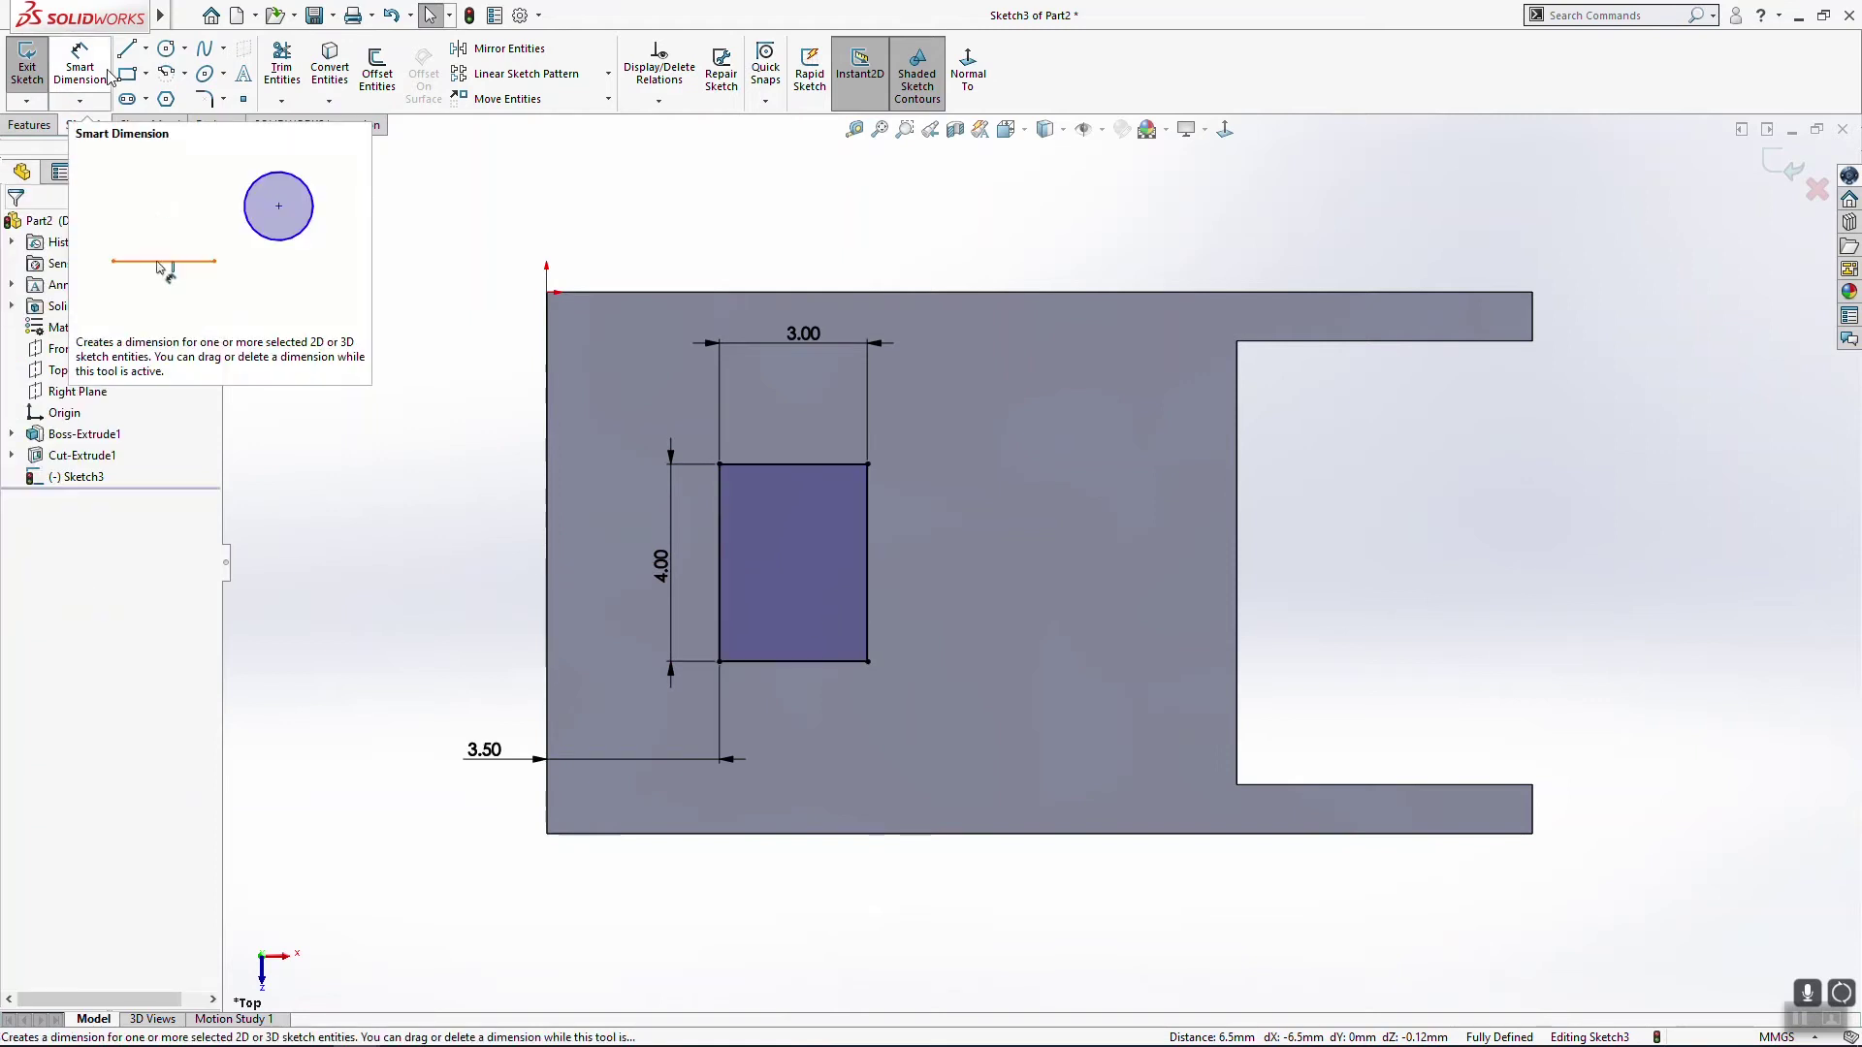
Step: Extrude the small rectangle 4 mm up from the block's top face as a merged boss
click(24, 128)
click(35, 66)
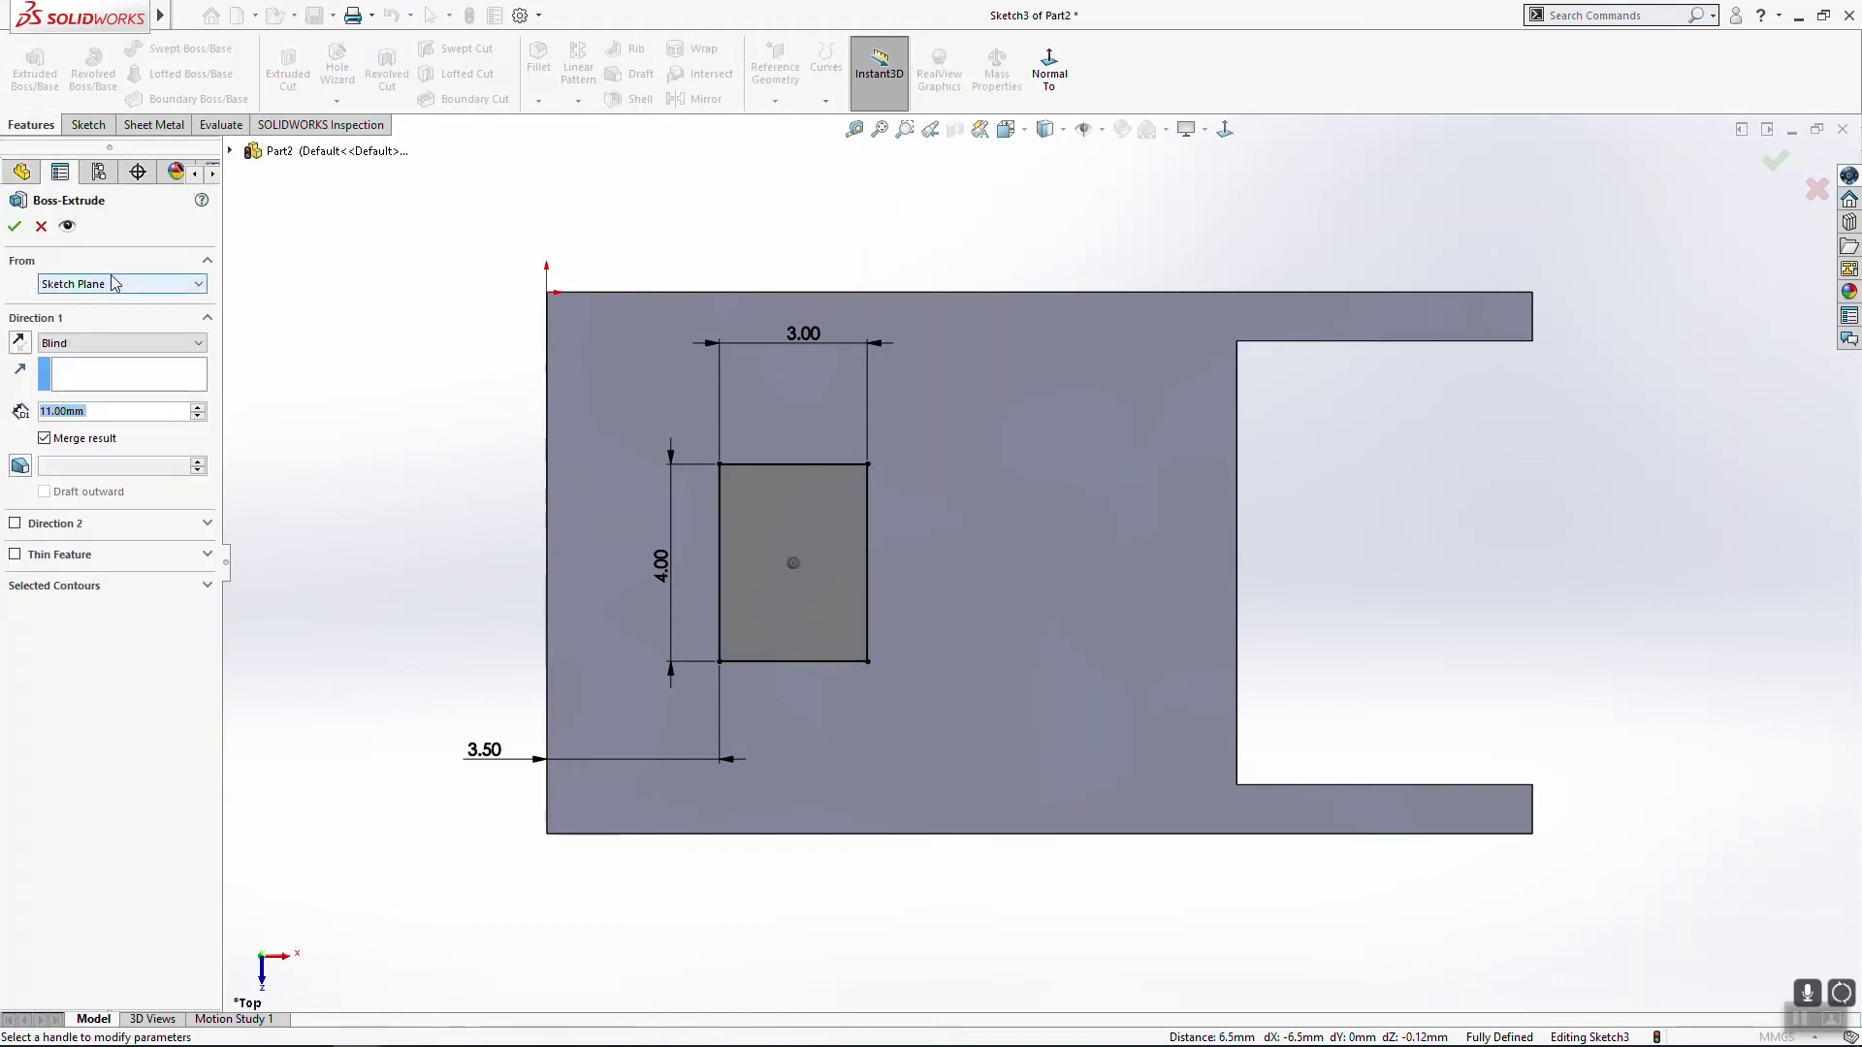
text(4)
key(Return)
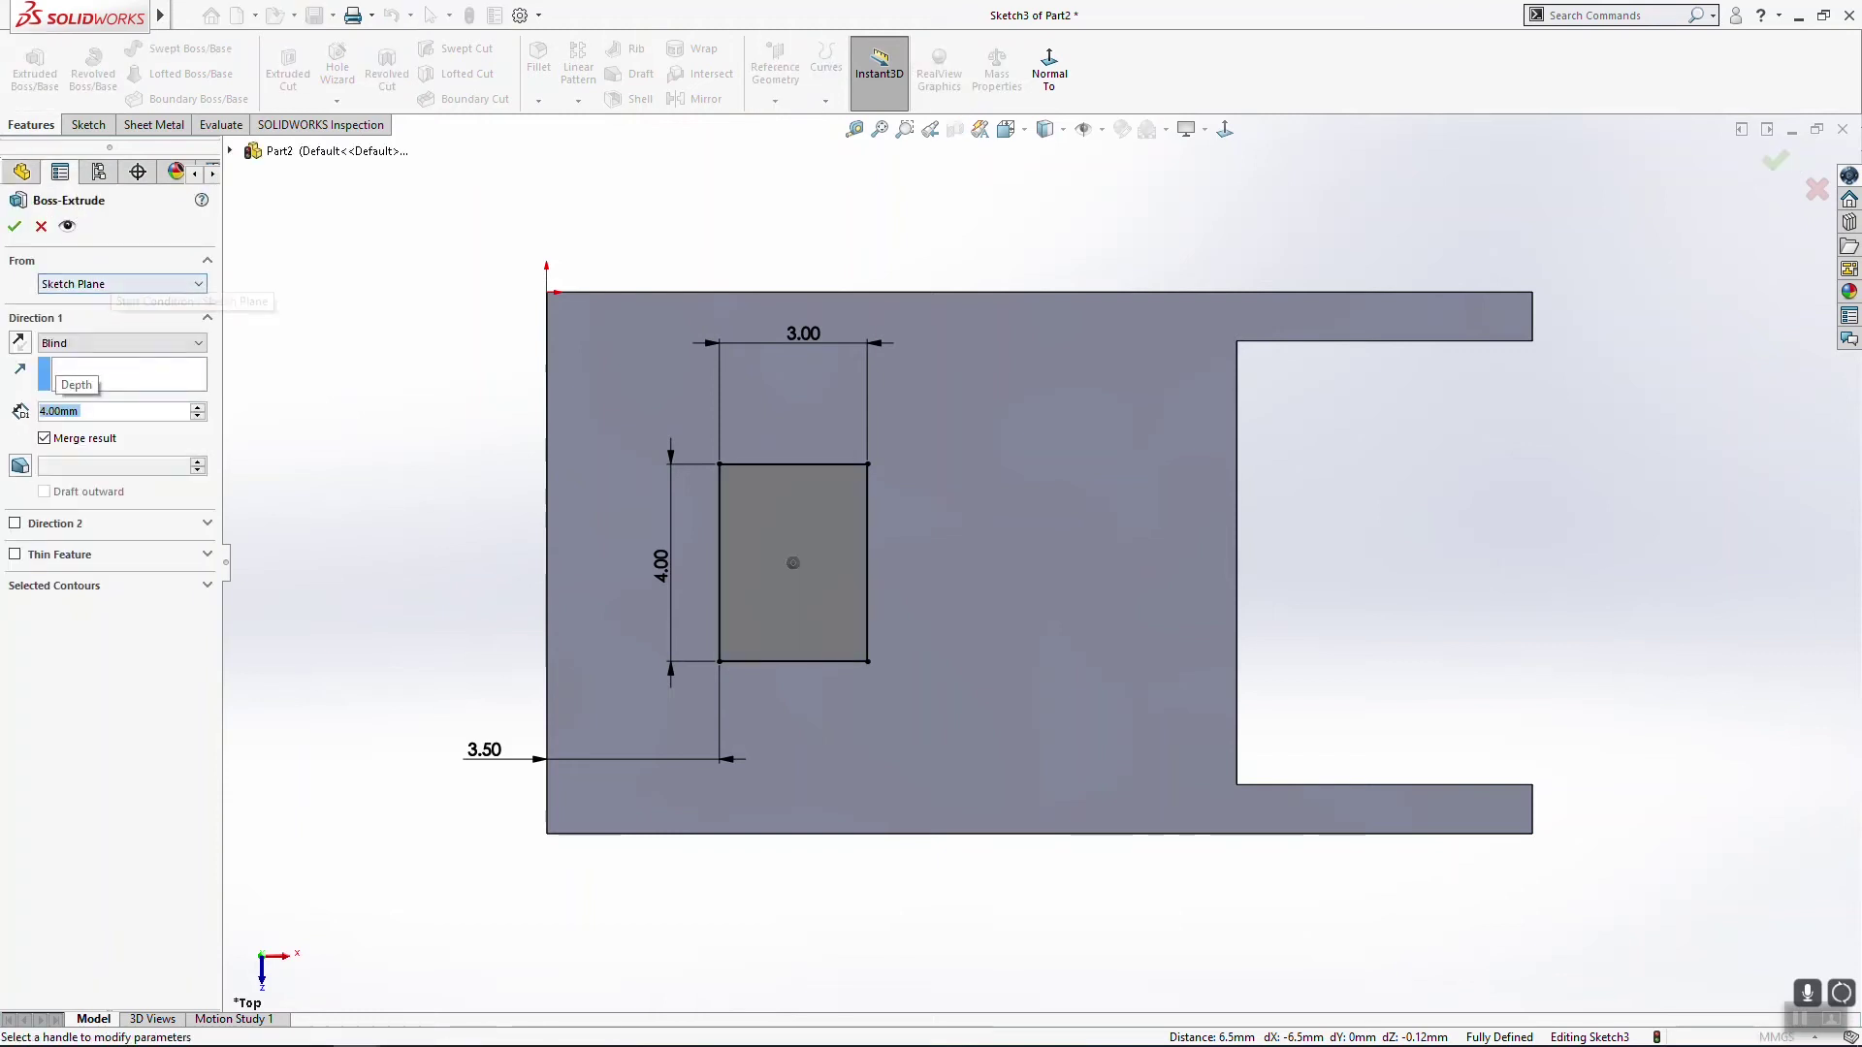
Step: Start a constant-size fillet with a 0.5 mm radius and select the small boss's top face
middle_drag(744, 677, 286, 228)
middle_drag(525, 463, 633, 484)
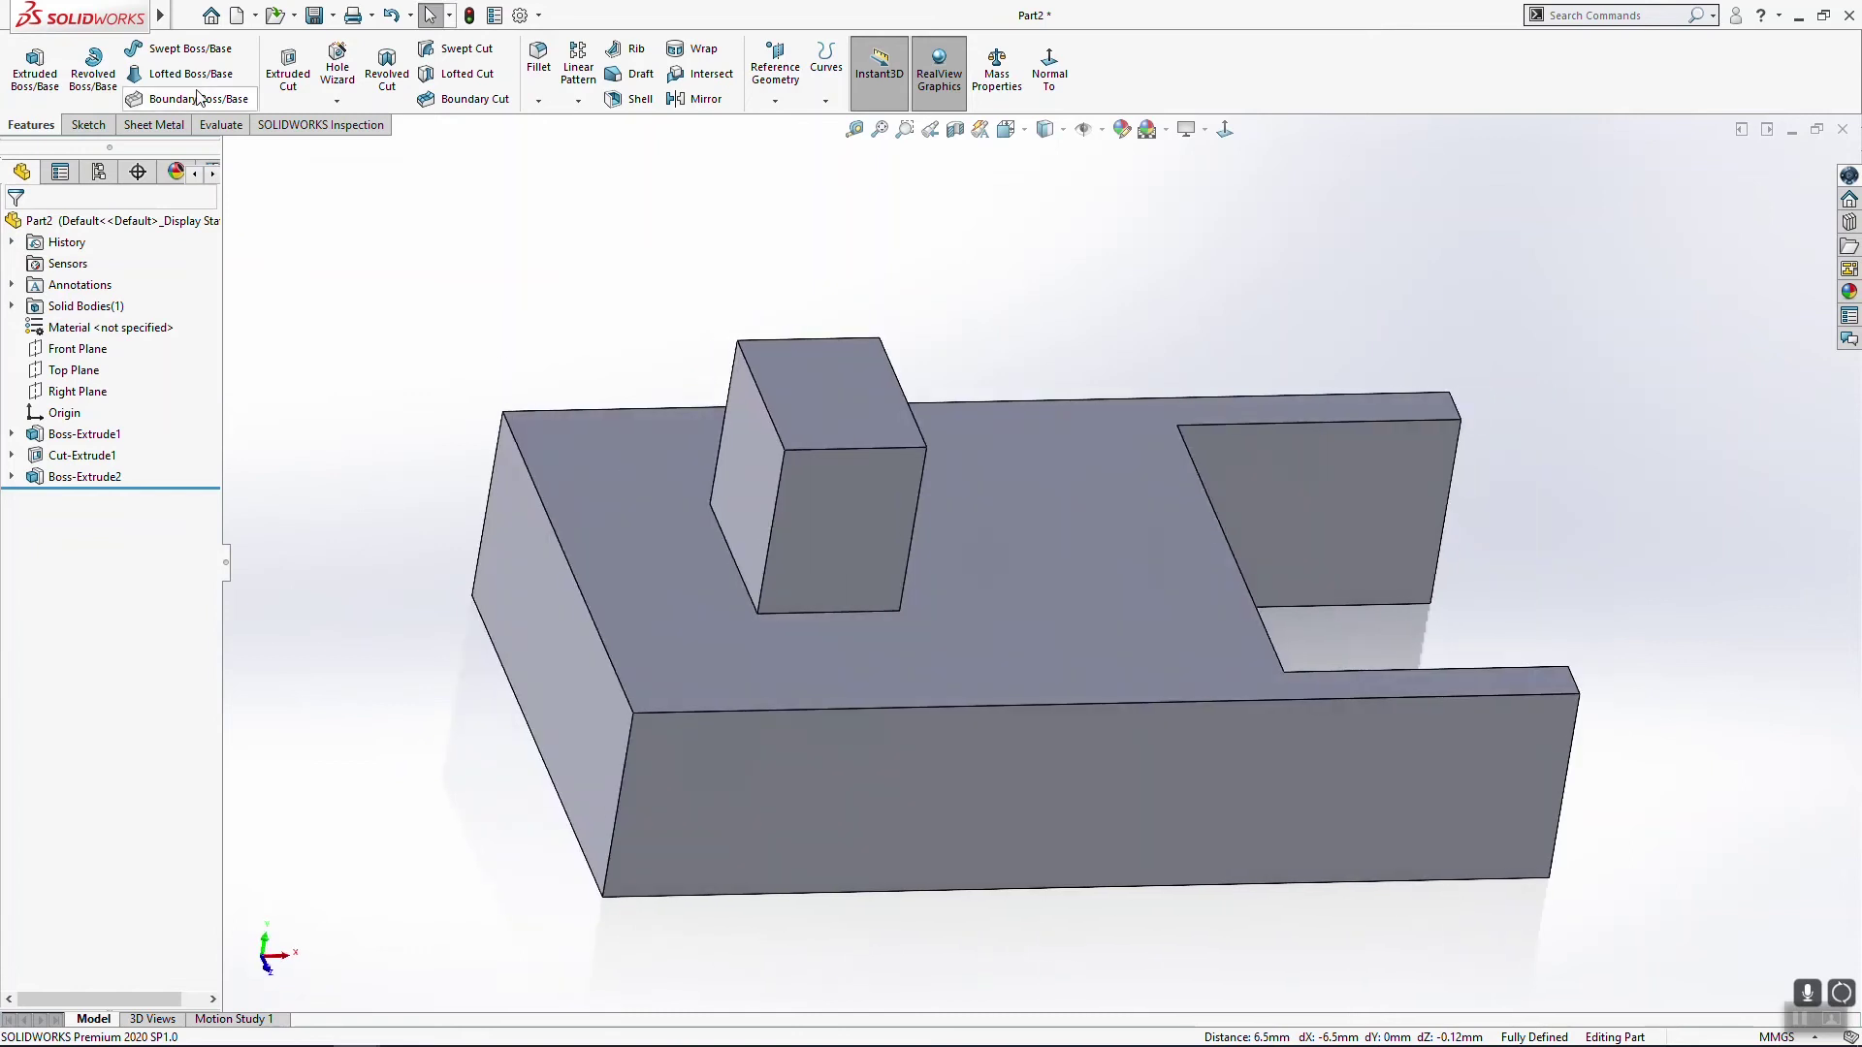
click(525, 73)
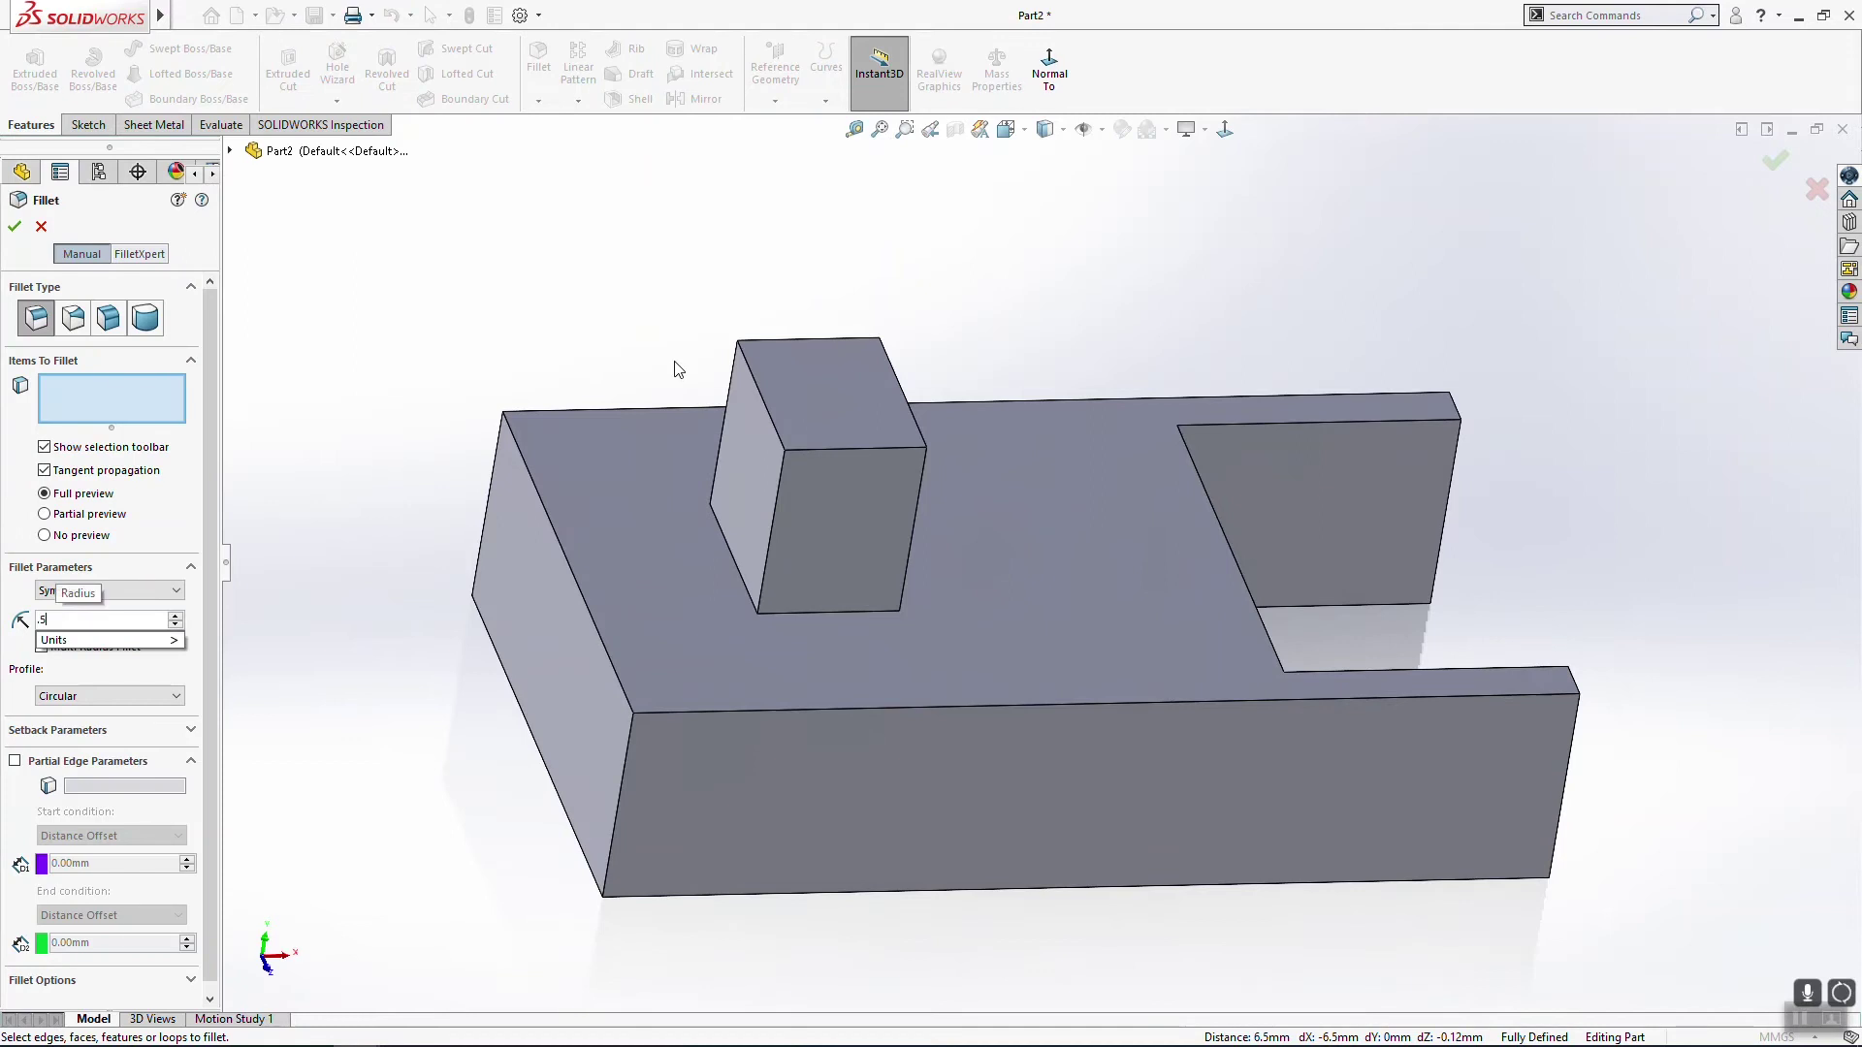
click(756, 380)
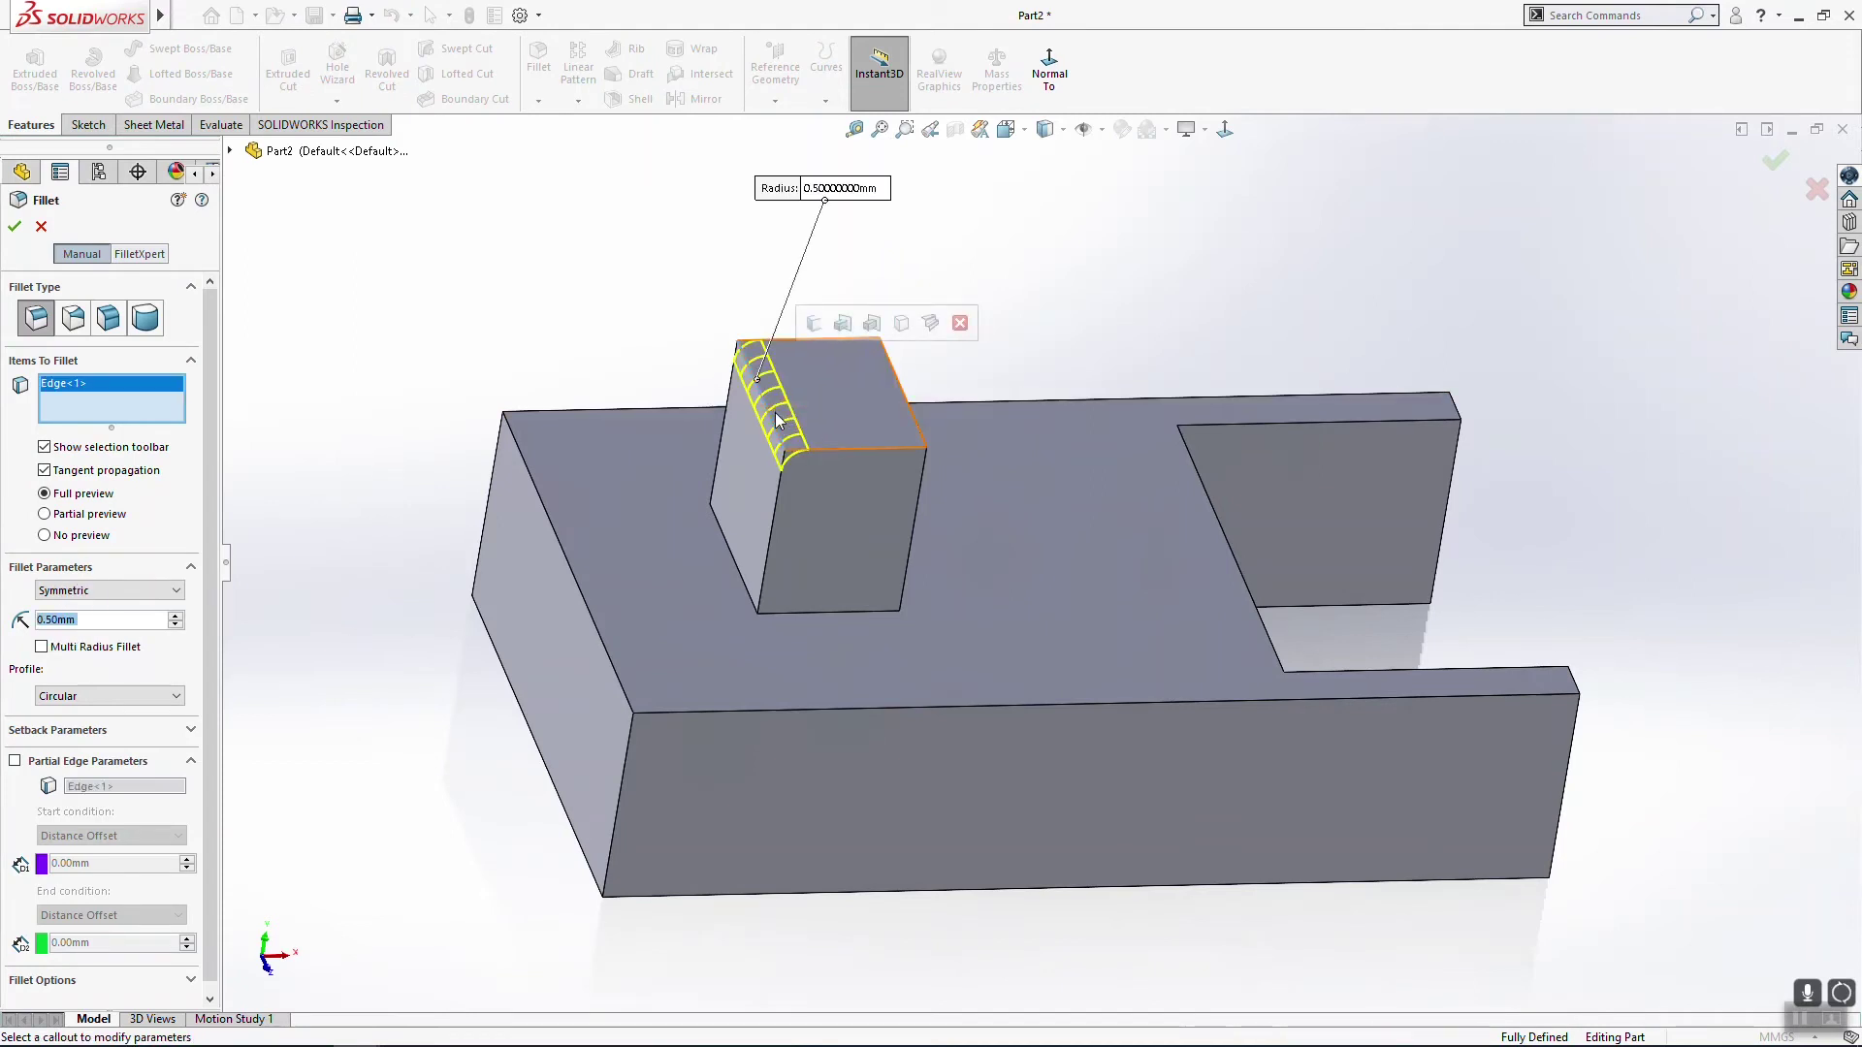
click(772, 417)
click(844, 403)
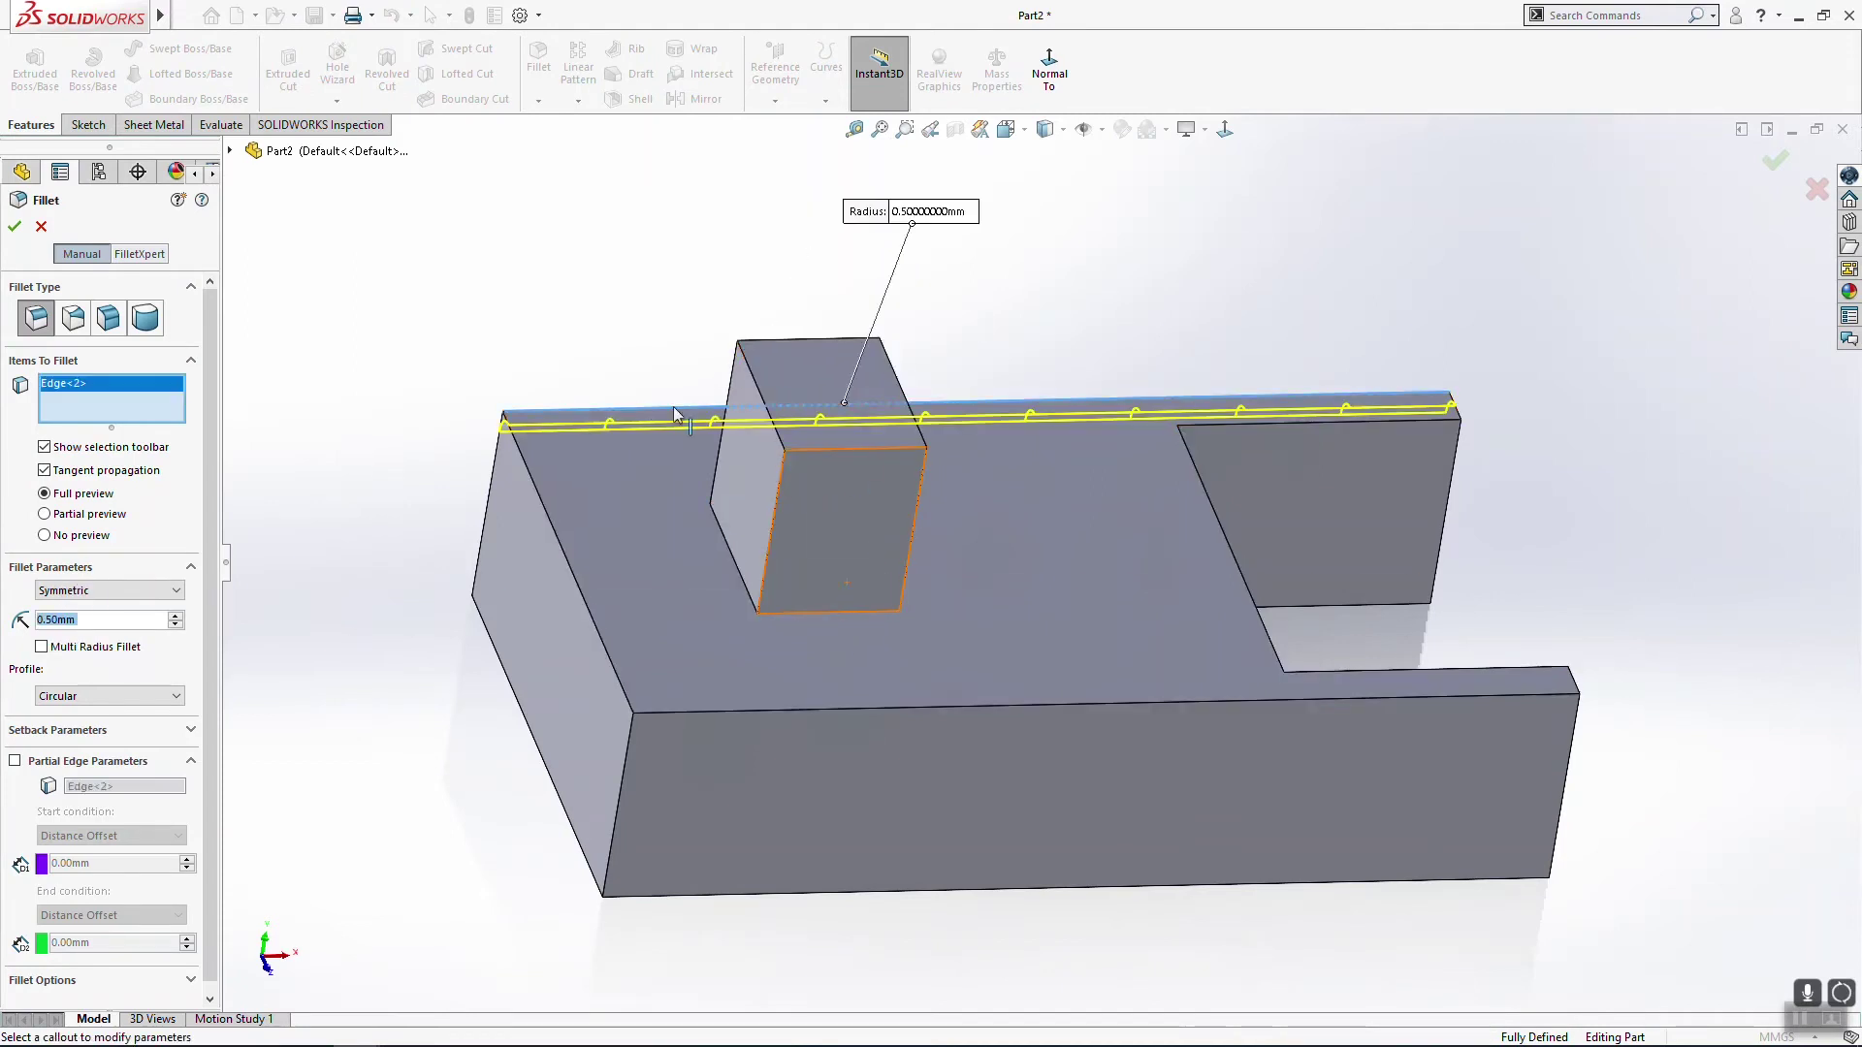
click(644, 409)
middle_drag(799, 439, 850, 485)
click(850, 485)
Step: Add the four edges where the boss meets the block and apply the 0.5 mm fillet
middle_drag(869, 644, 916, 609)
click(963, 552)
click(890, 605)
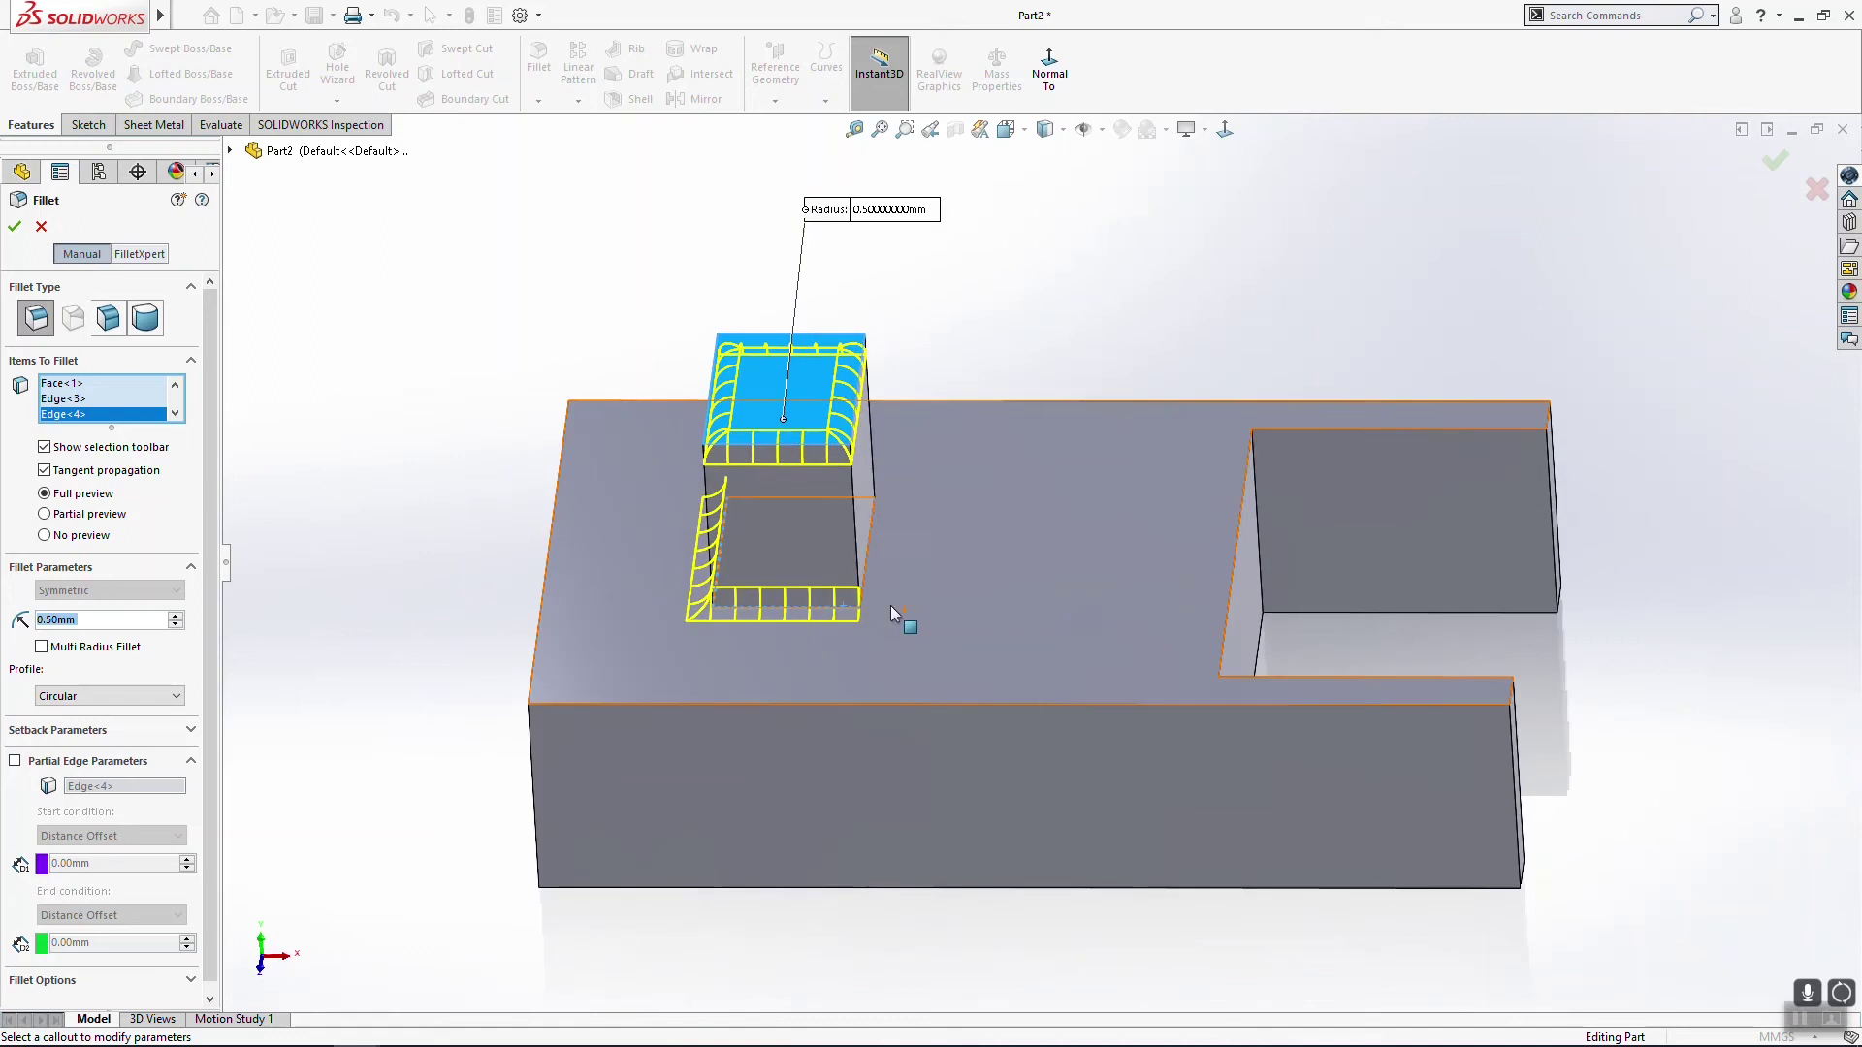
middle_drag(883, 538, 865, 574)
click(915, 502)
middle_drag(915, 502, 924, 556)
click(924, 557)
middle_drag(985, 501, 933, 456)
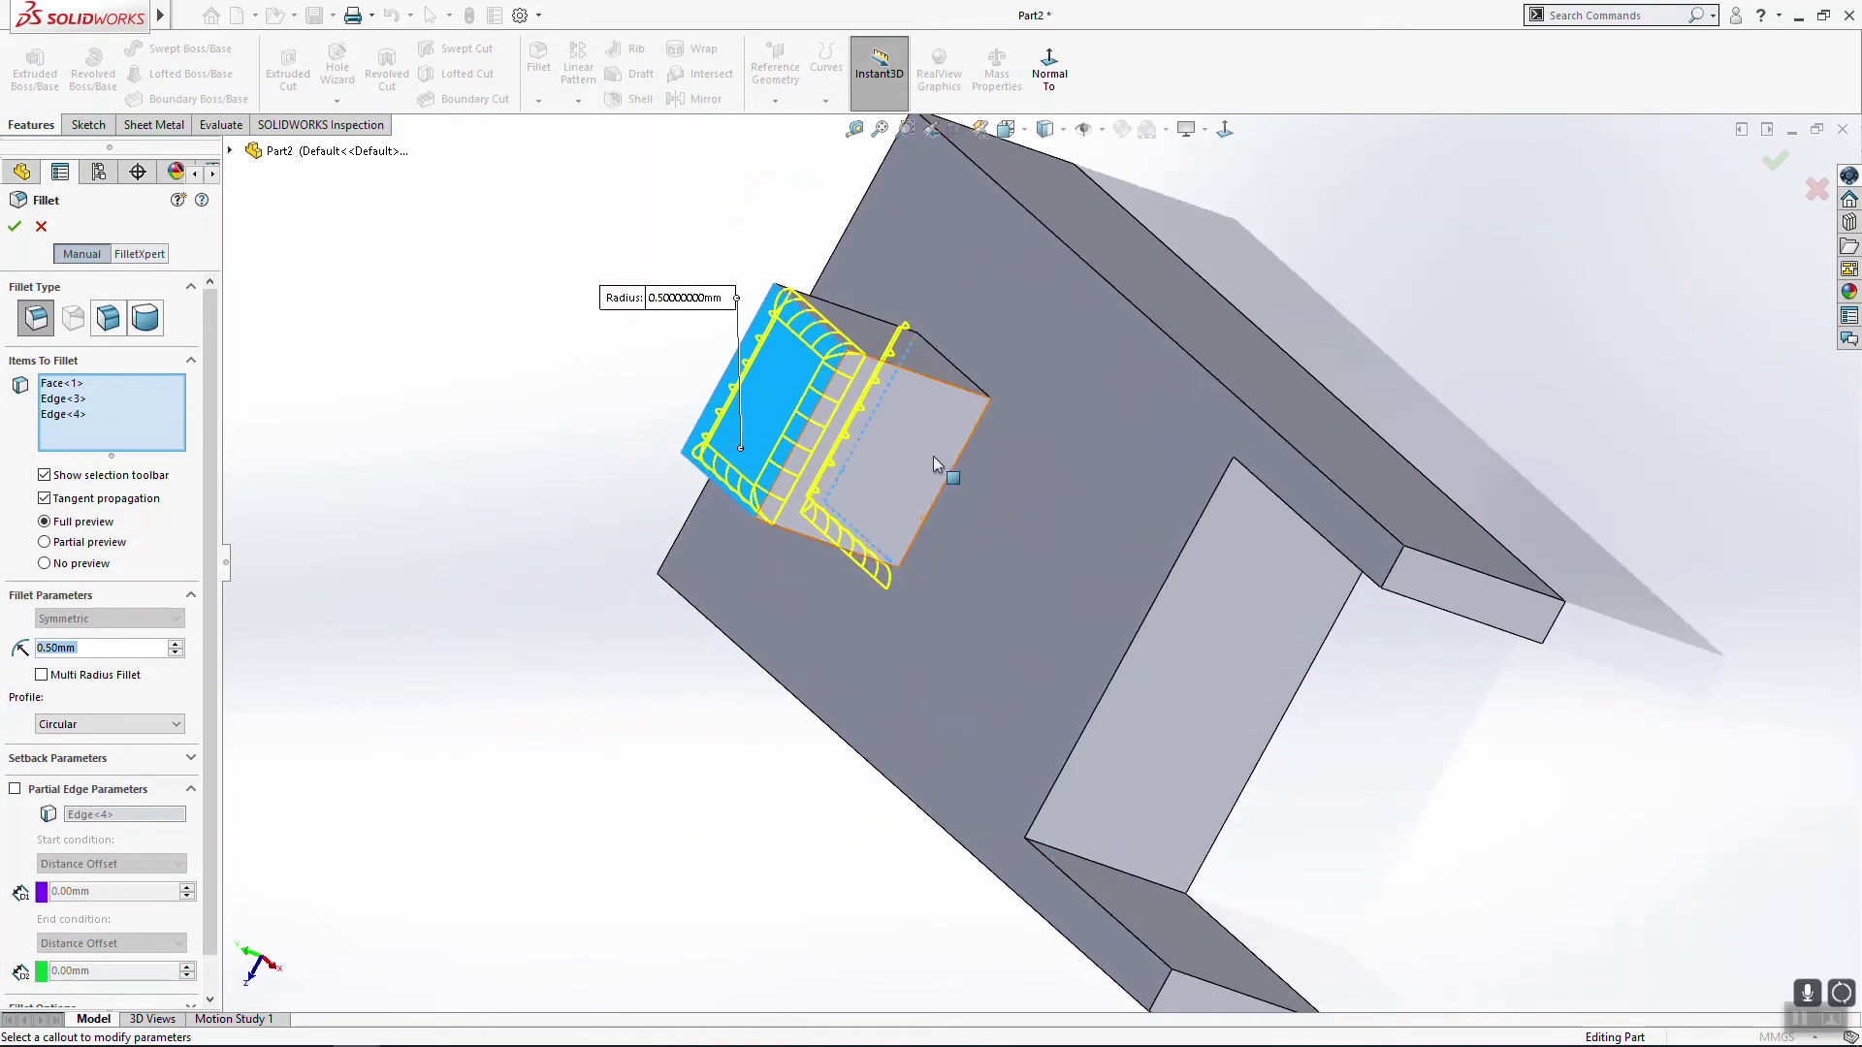
click(981, 415)
click(968, 373)
middle_drag(968, 373, 1117, 233)
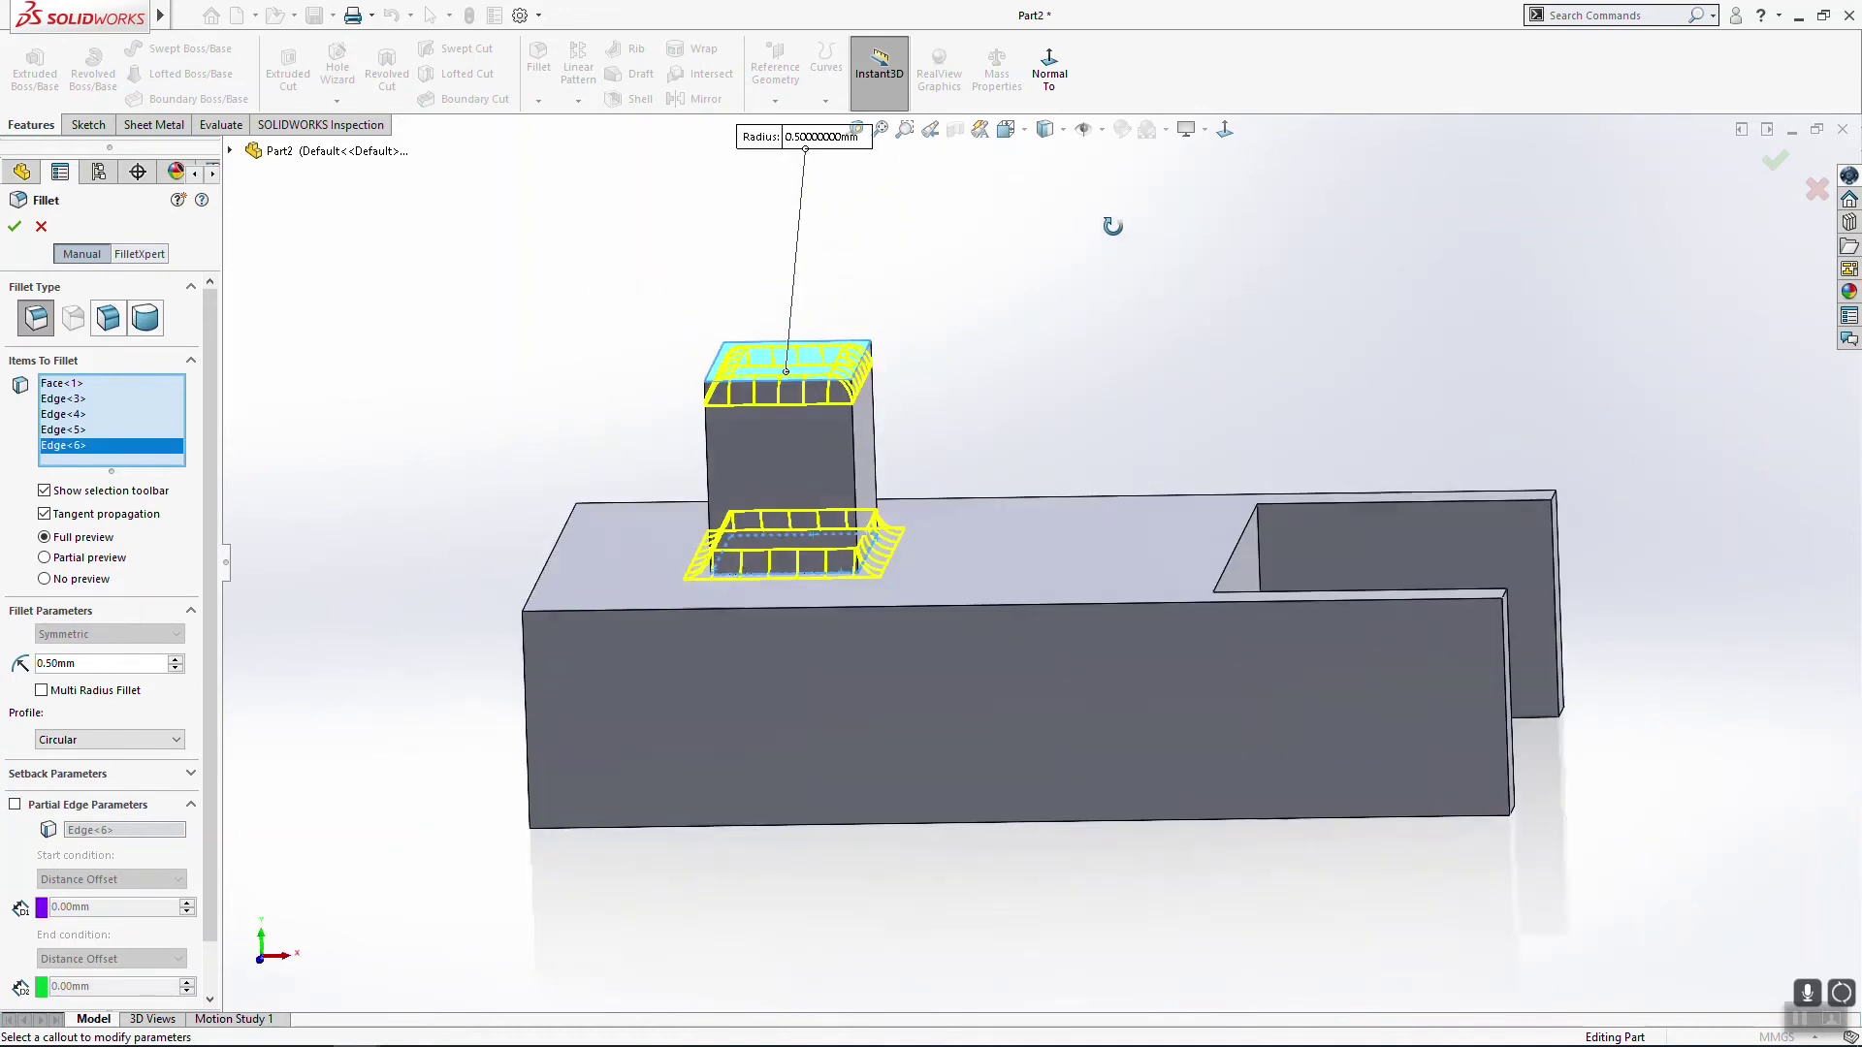
click(1781, 165)
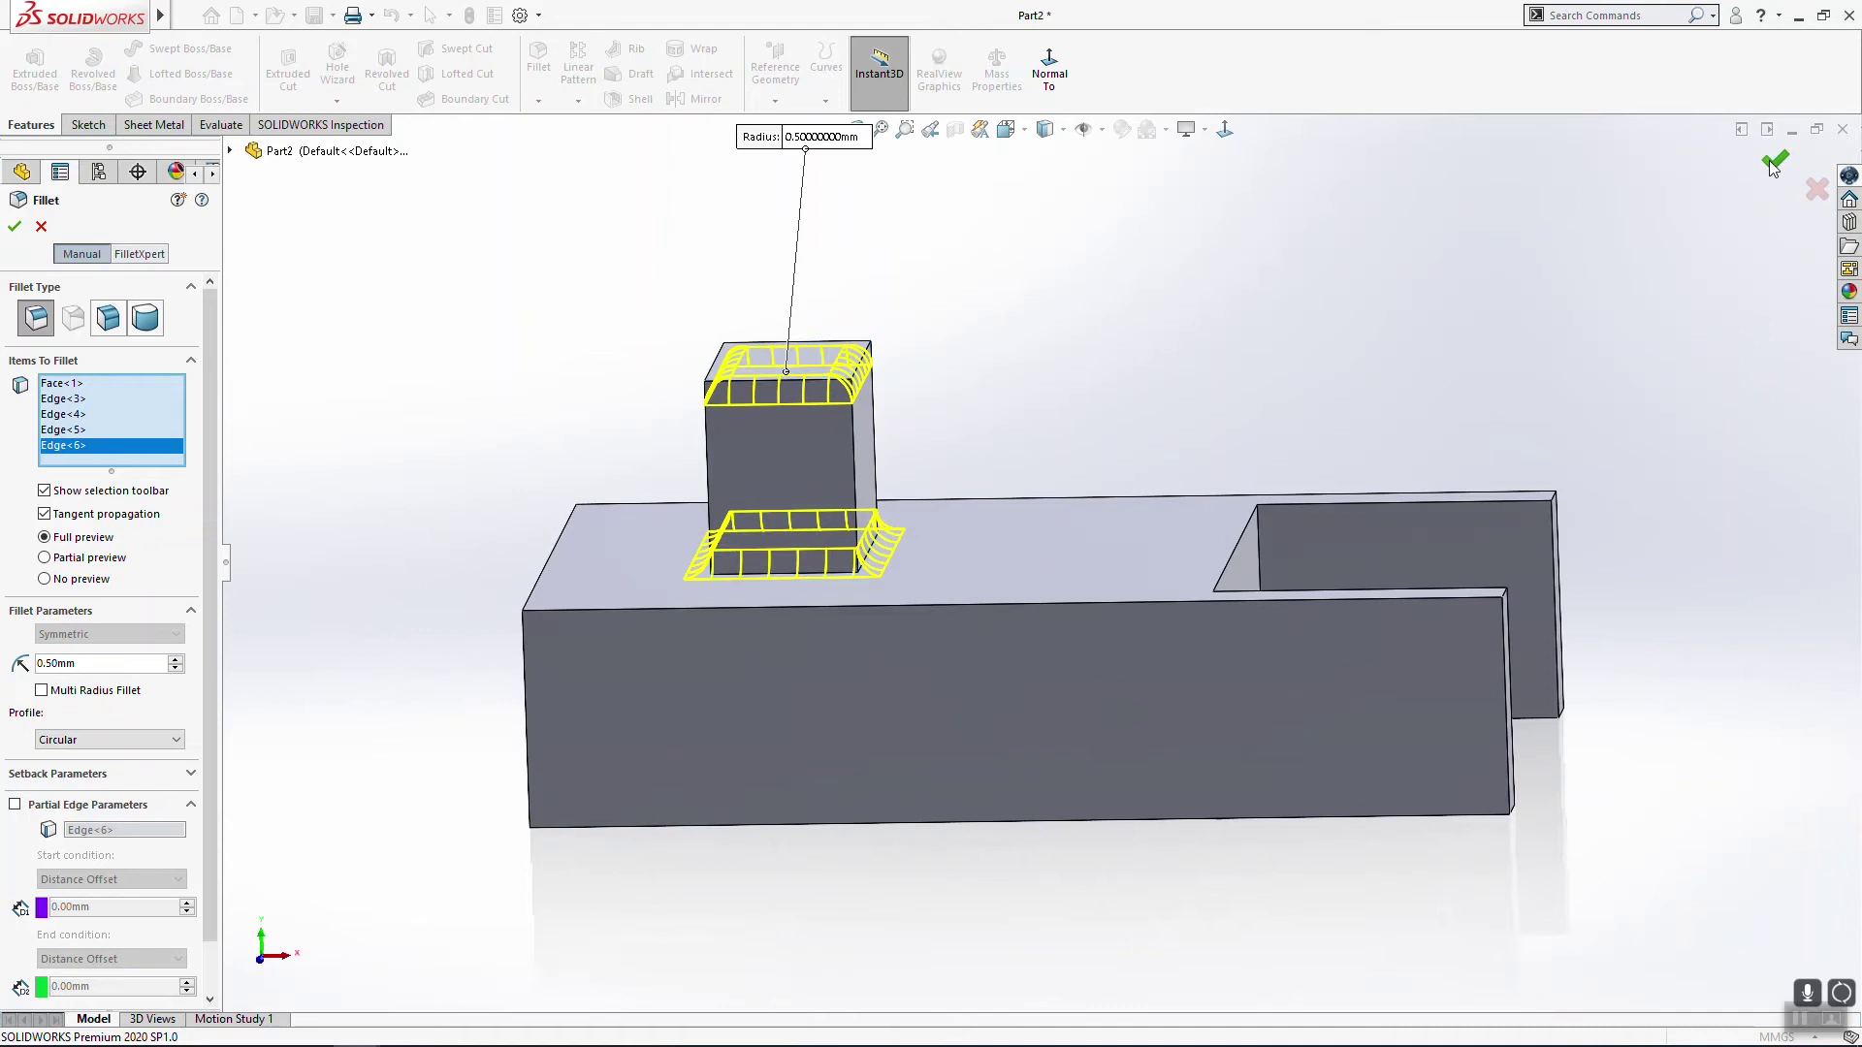
Step: Measure the distance between the block's top face and the small boss's top face
middle_drag(1016, 533, 999, 559)
key(m)
click(964, 586)
click(812, 384)
key(Escape)
key(m)
click(988, 562)
click(788, 374)
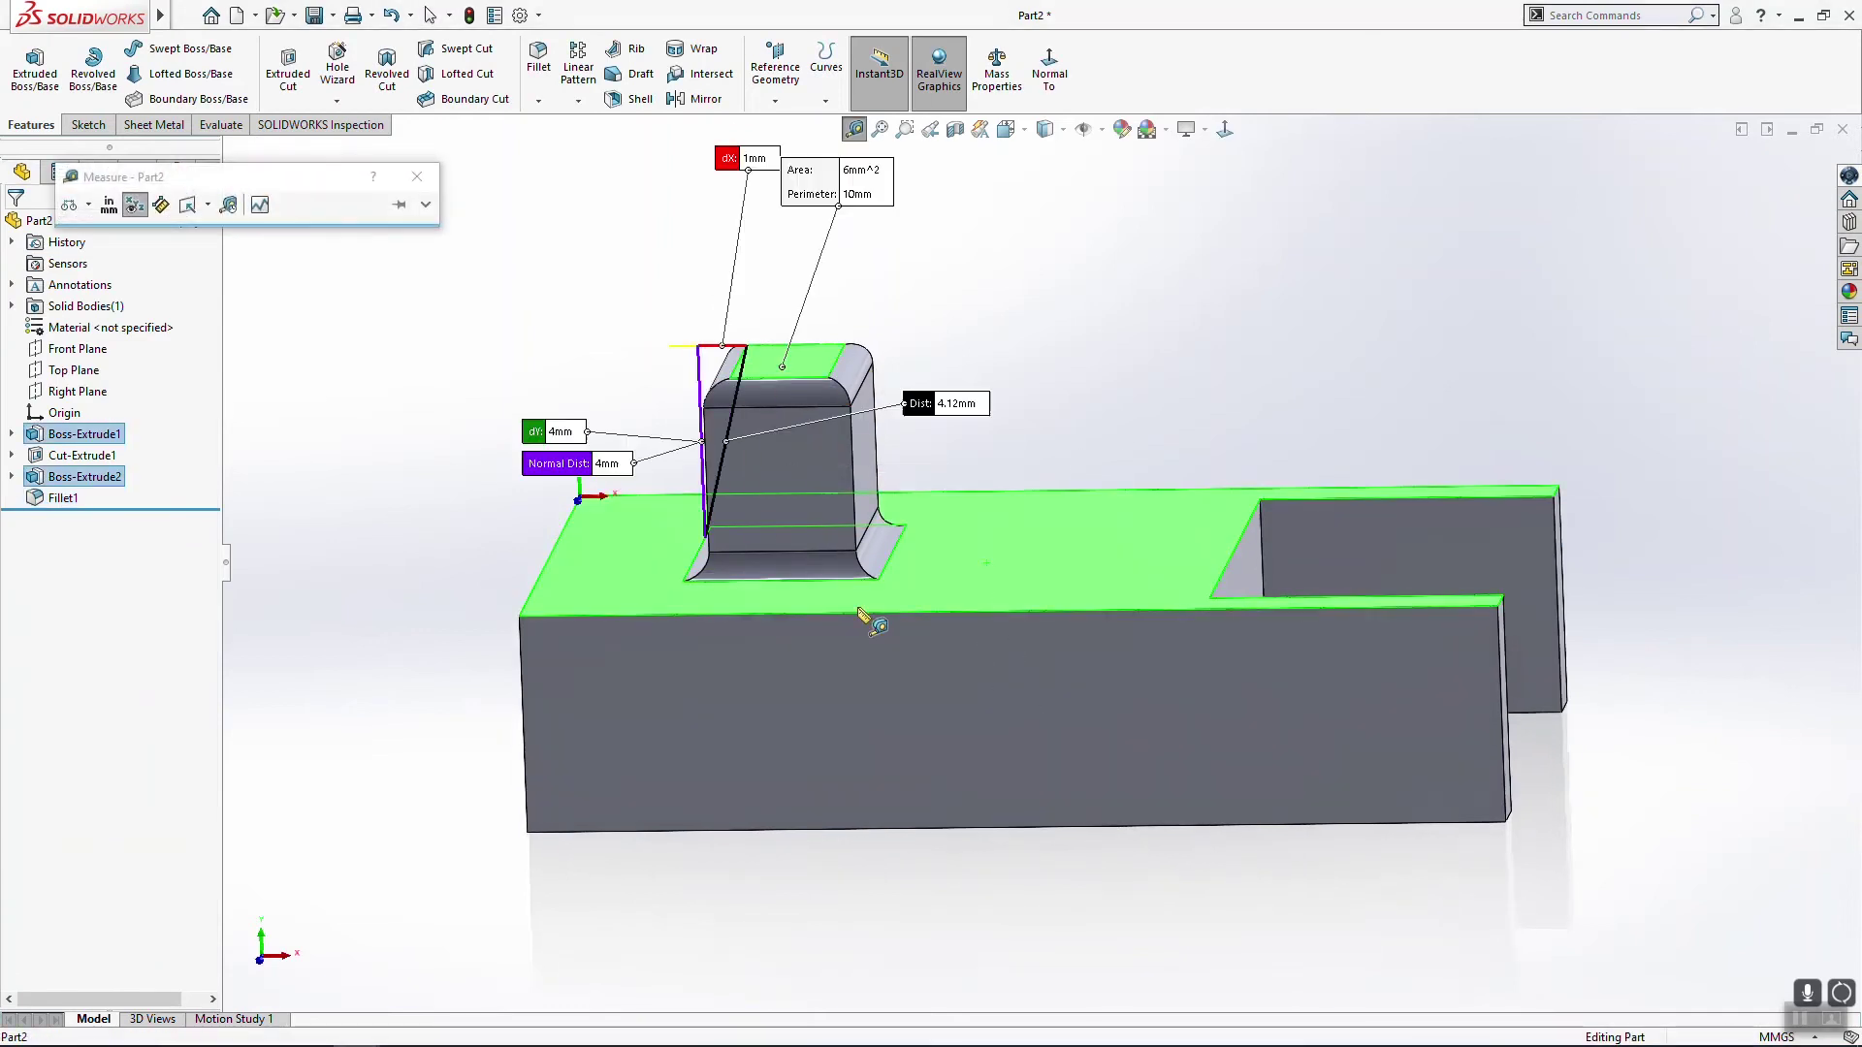
middle_drag(882, 640, 931, 568)
key(Escape)
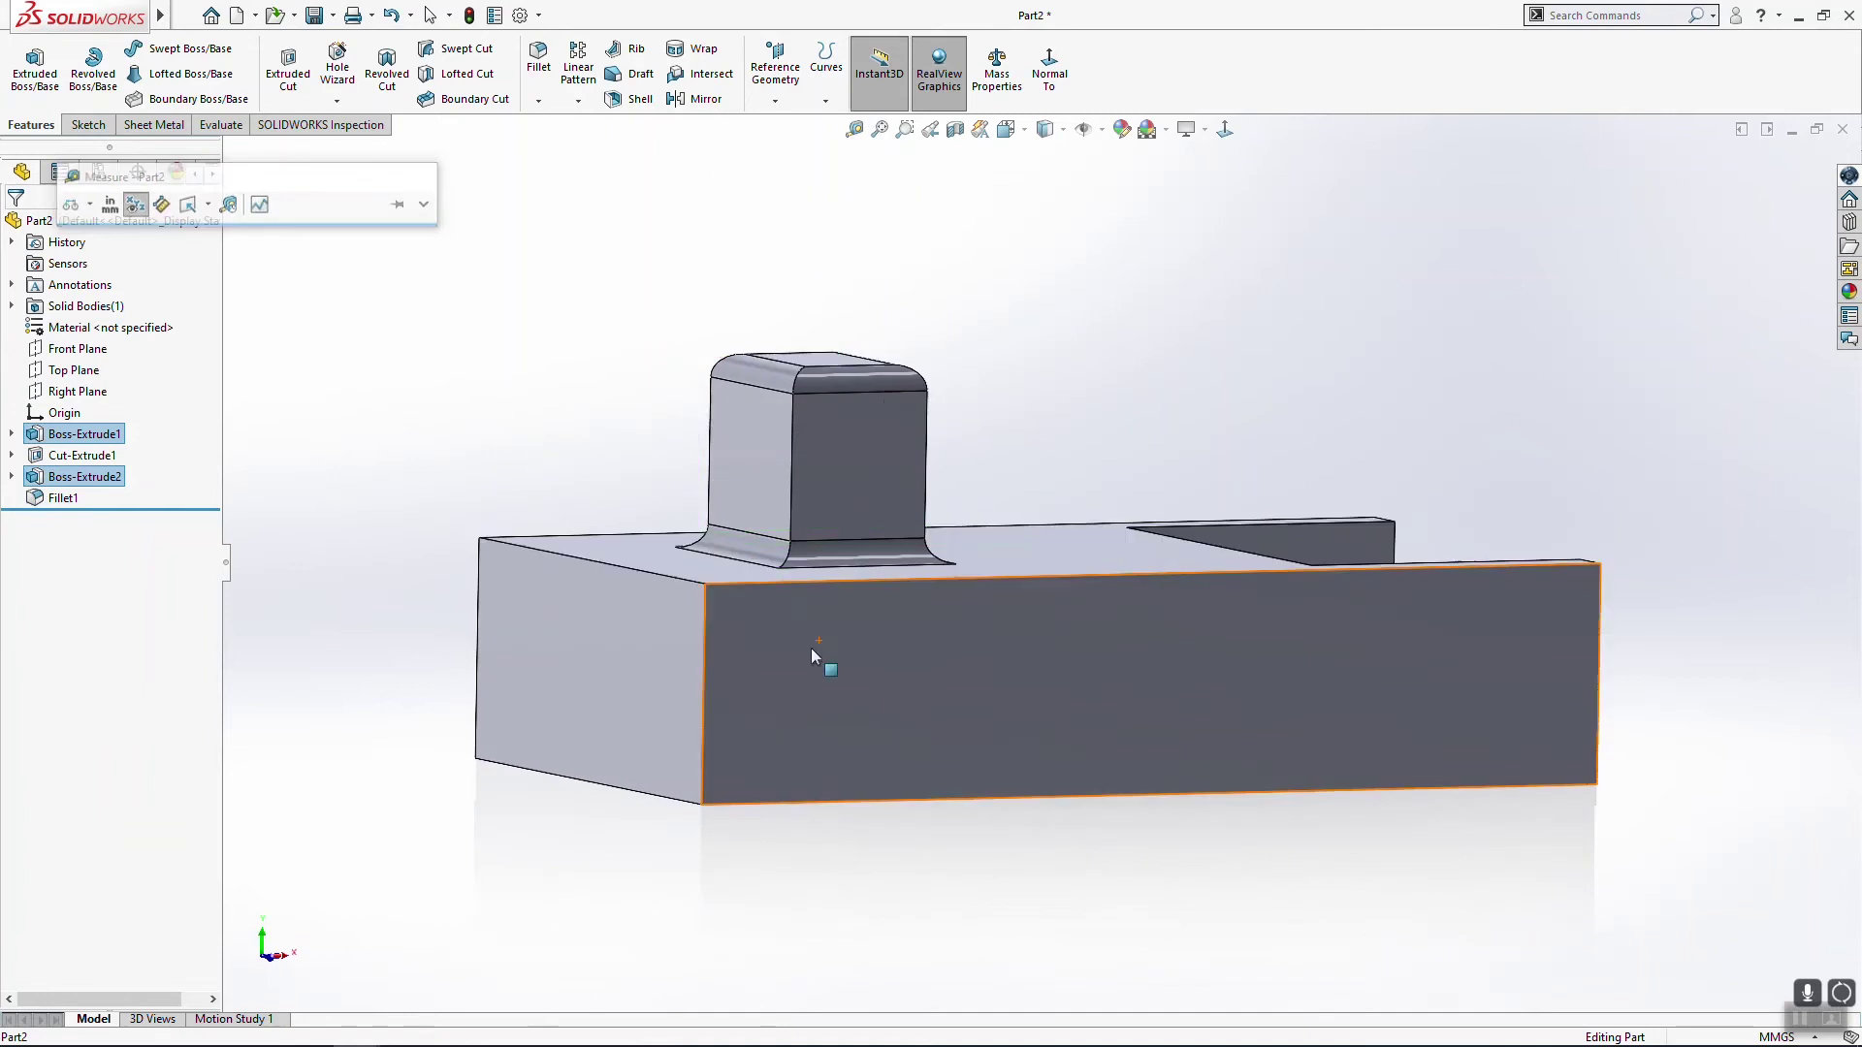
key(Escape)
Step: Start a sketch on the block's bottom face and draw a rectangle from the plain short edge to about 1.4 mm from the notch
middle_drag(766, 751, 865, 710)
key(space)
click(787, 716)
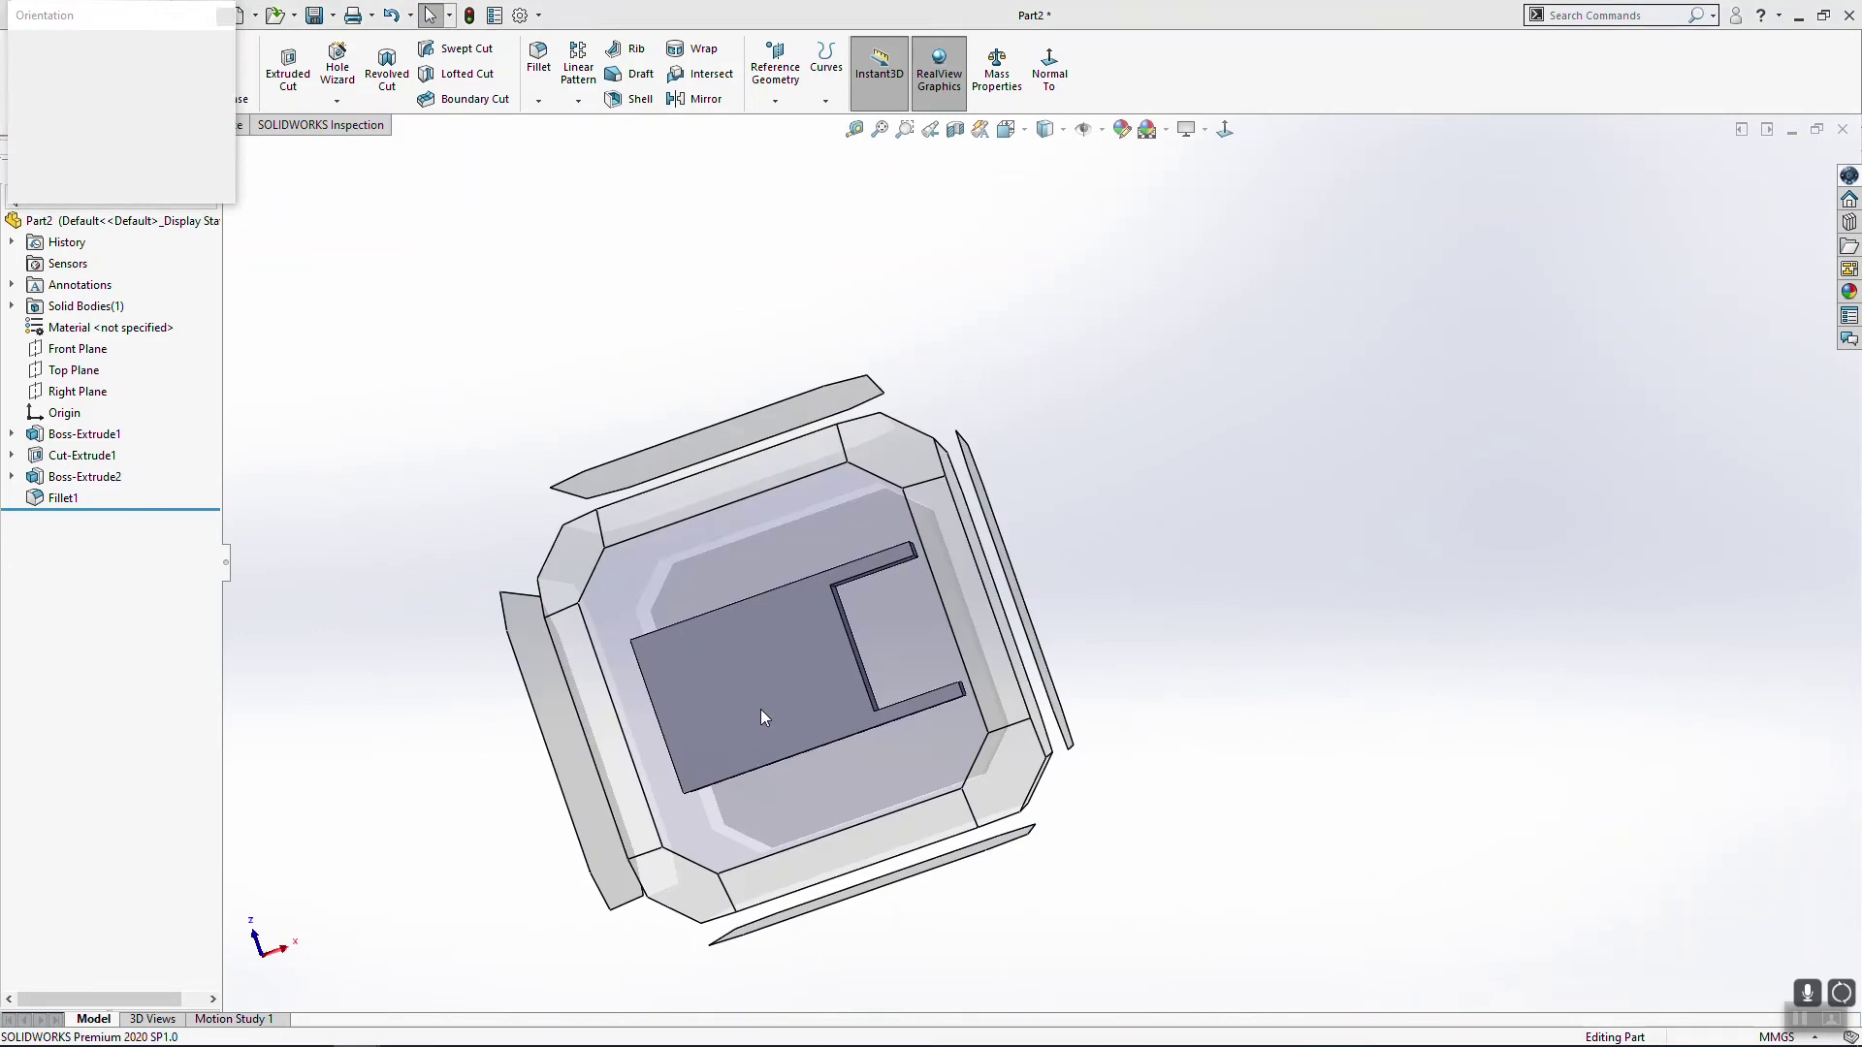
click(88, 125)
click(27, 64)
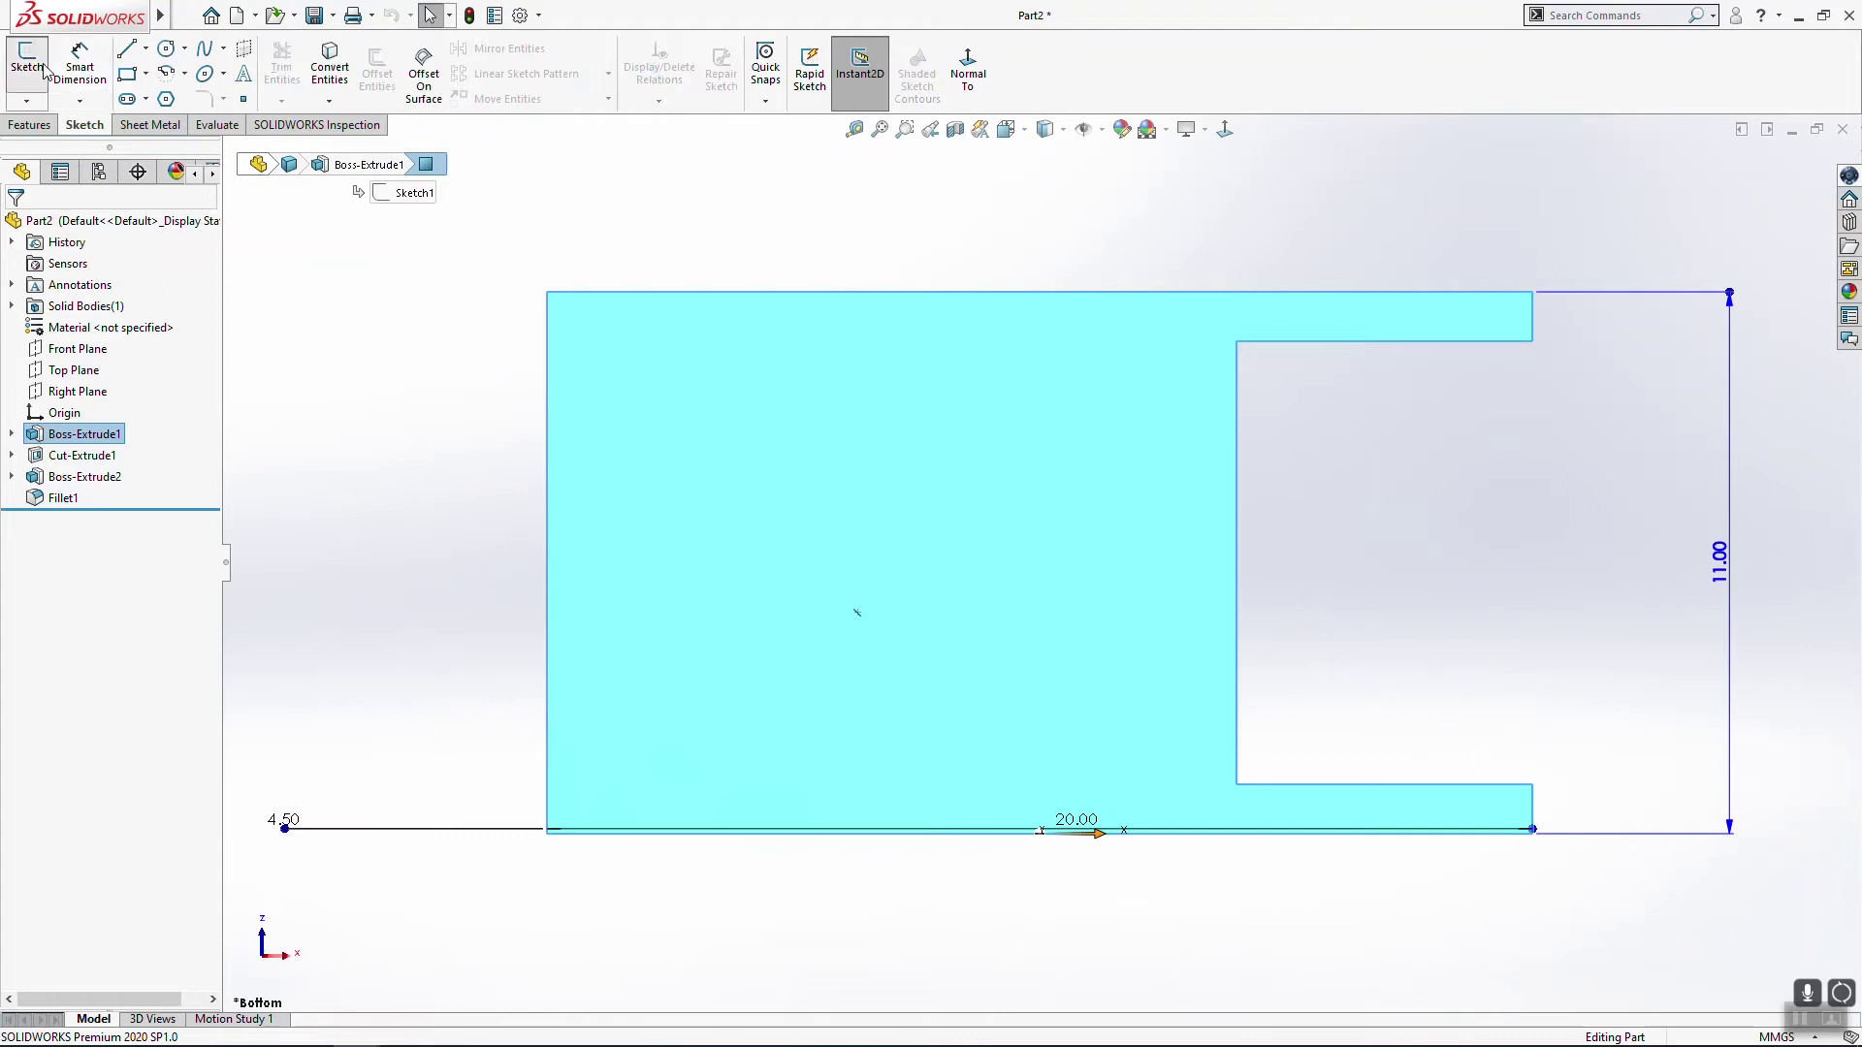
click(126, 86)
click(547, 341)
click(1170, 784)
key(Escape)
Step: Make the rectangle's long side nearest the origin collinear with the inner edge of the adjacent notch arm
click(1150, 786)
ctrl+click(1284, 783)
ctrl+click(1284, 783)
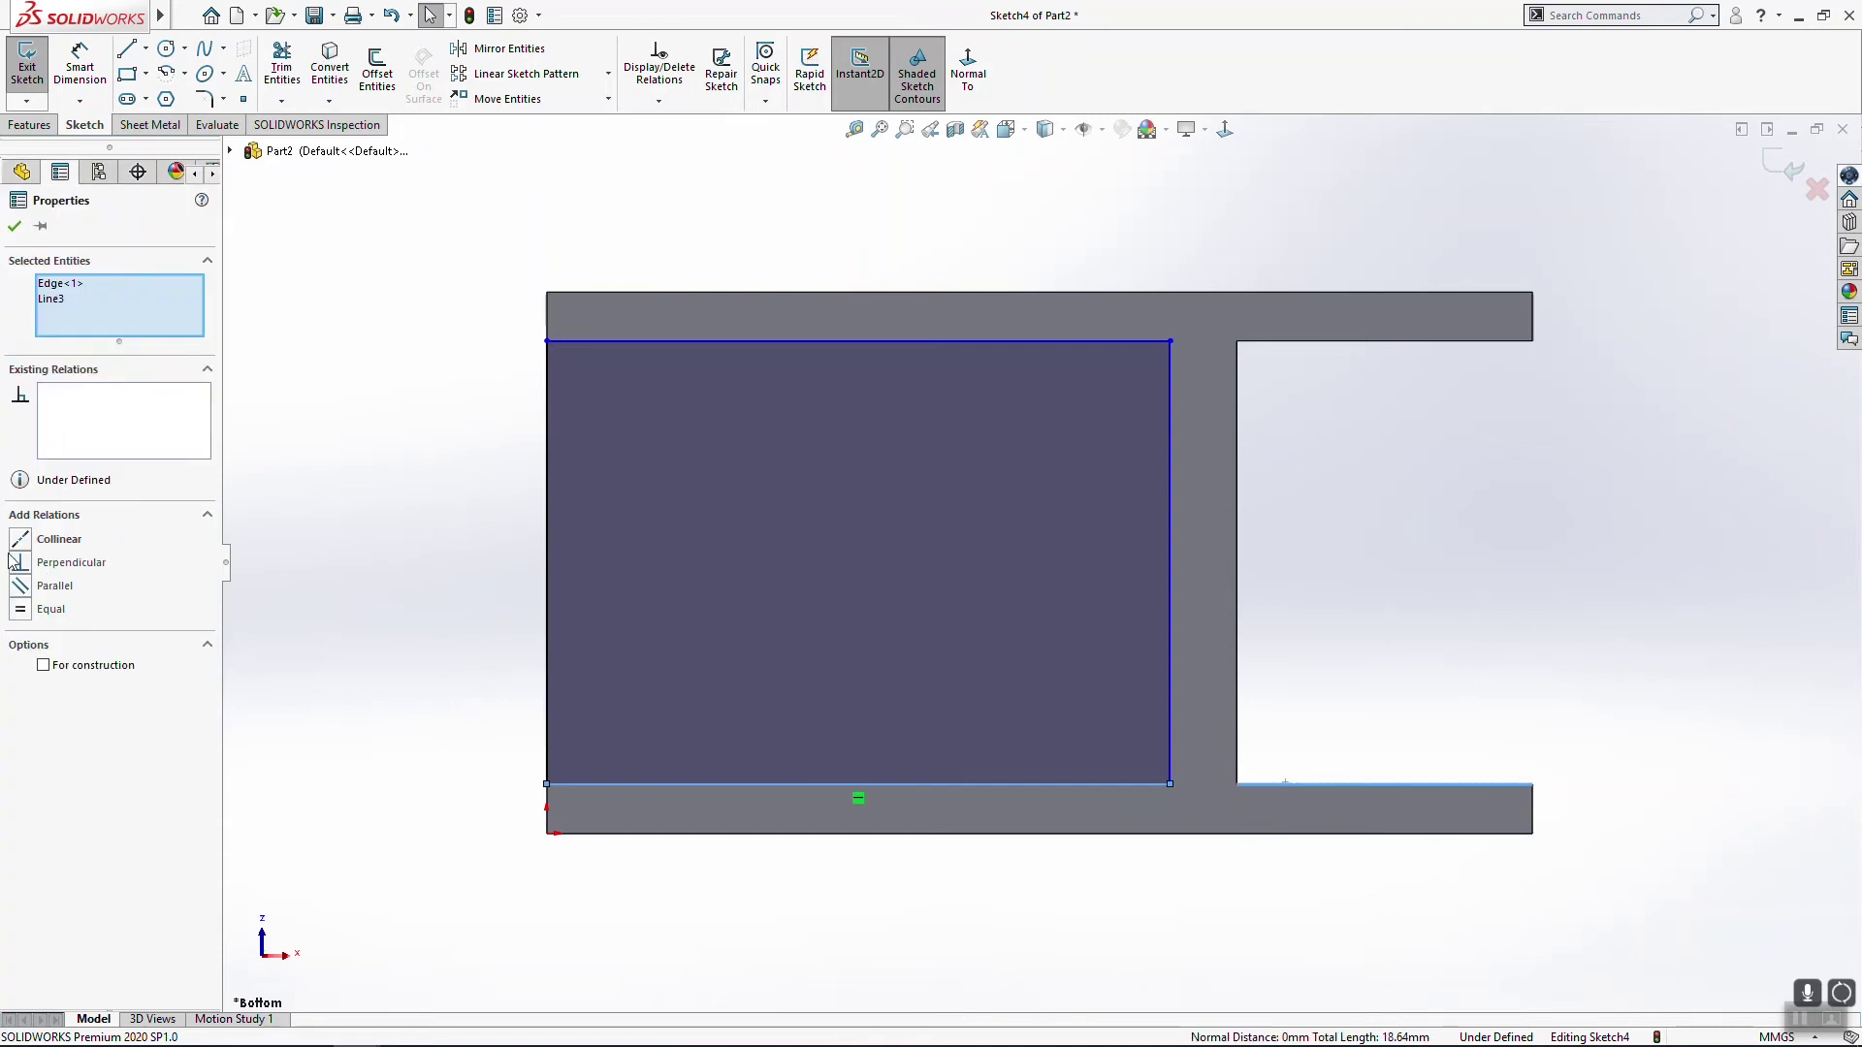
click(1272, 369)
double_click(1275, 347)
click(1146, 342)
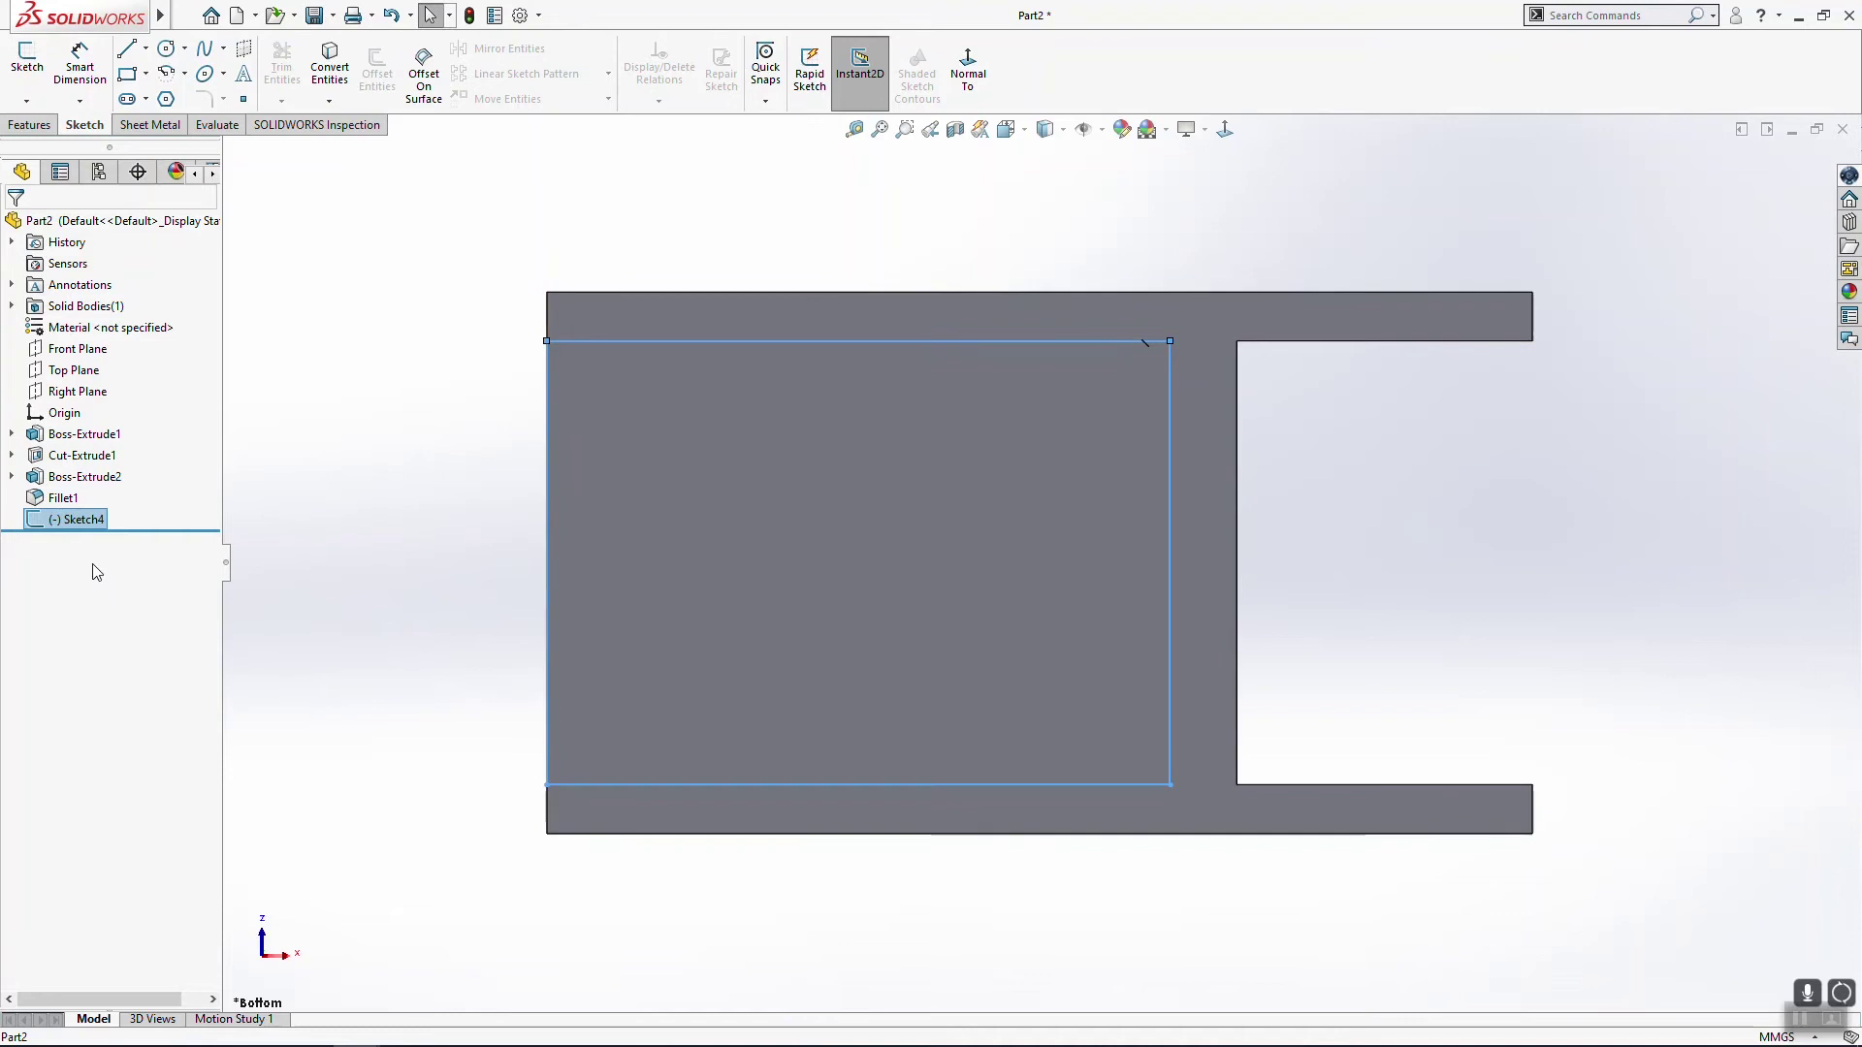
click(1264, 495)
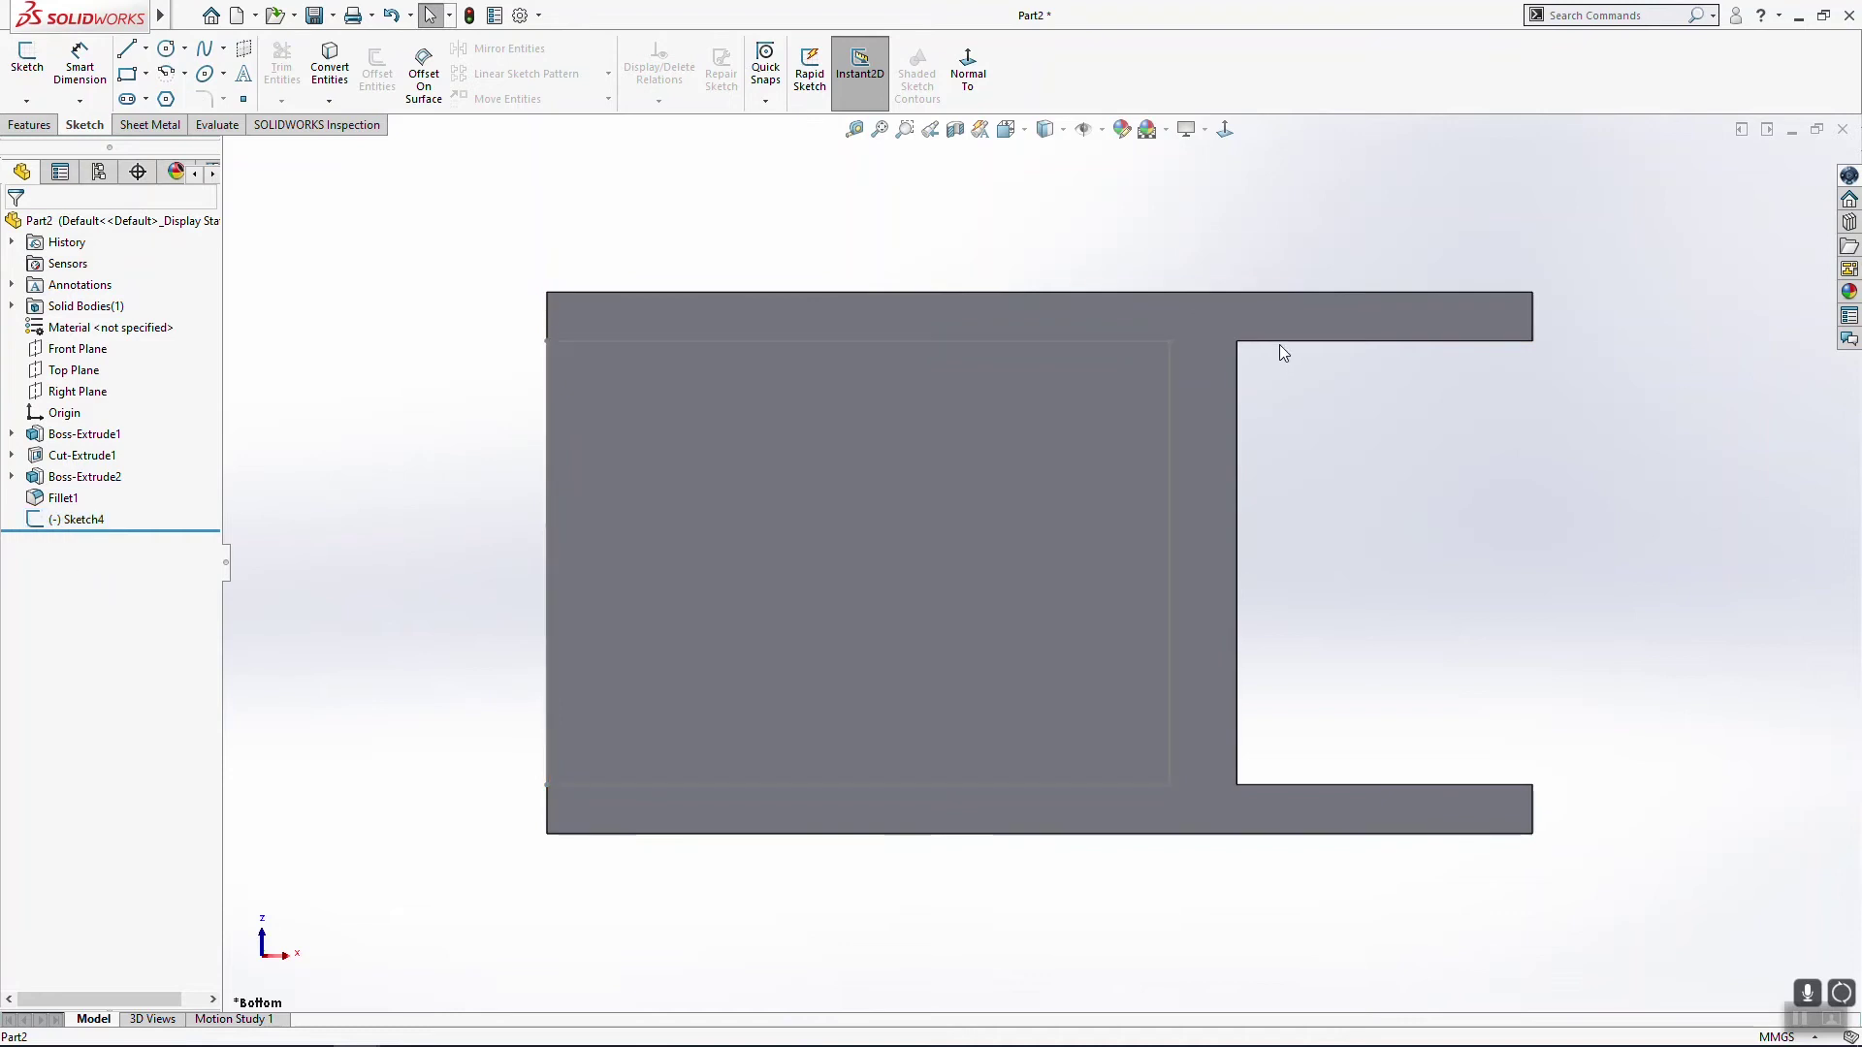
click(1278, 343)
right_click(51, 543)
right_click(60, 520)
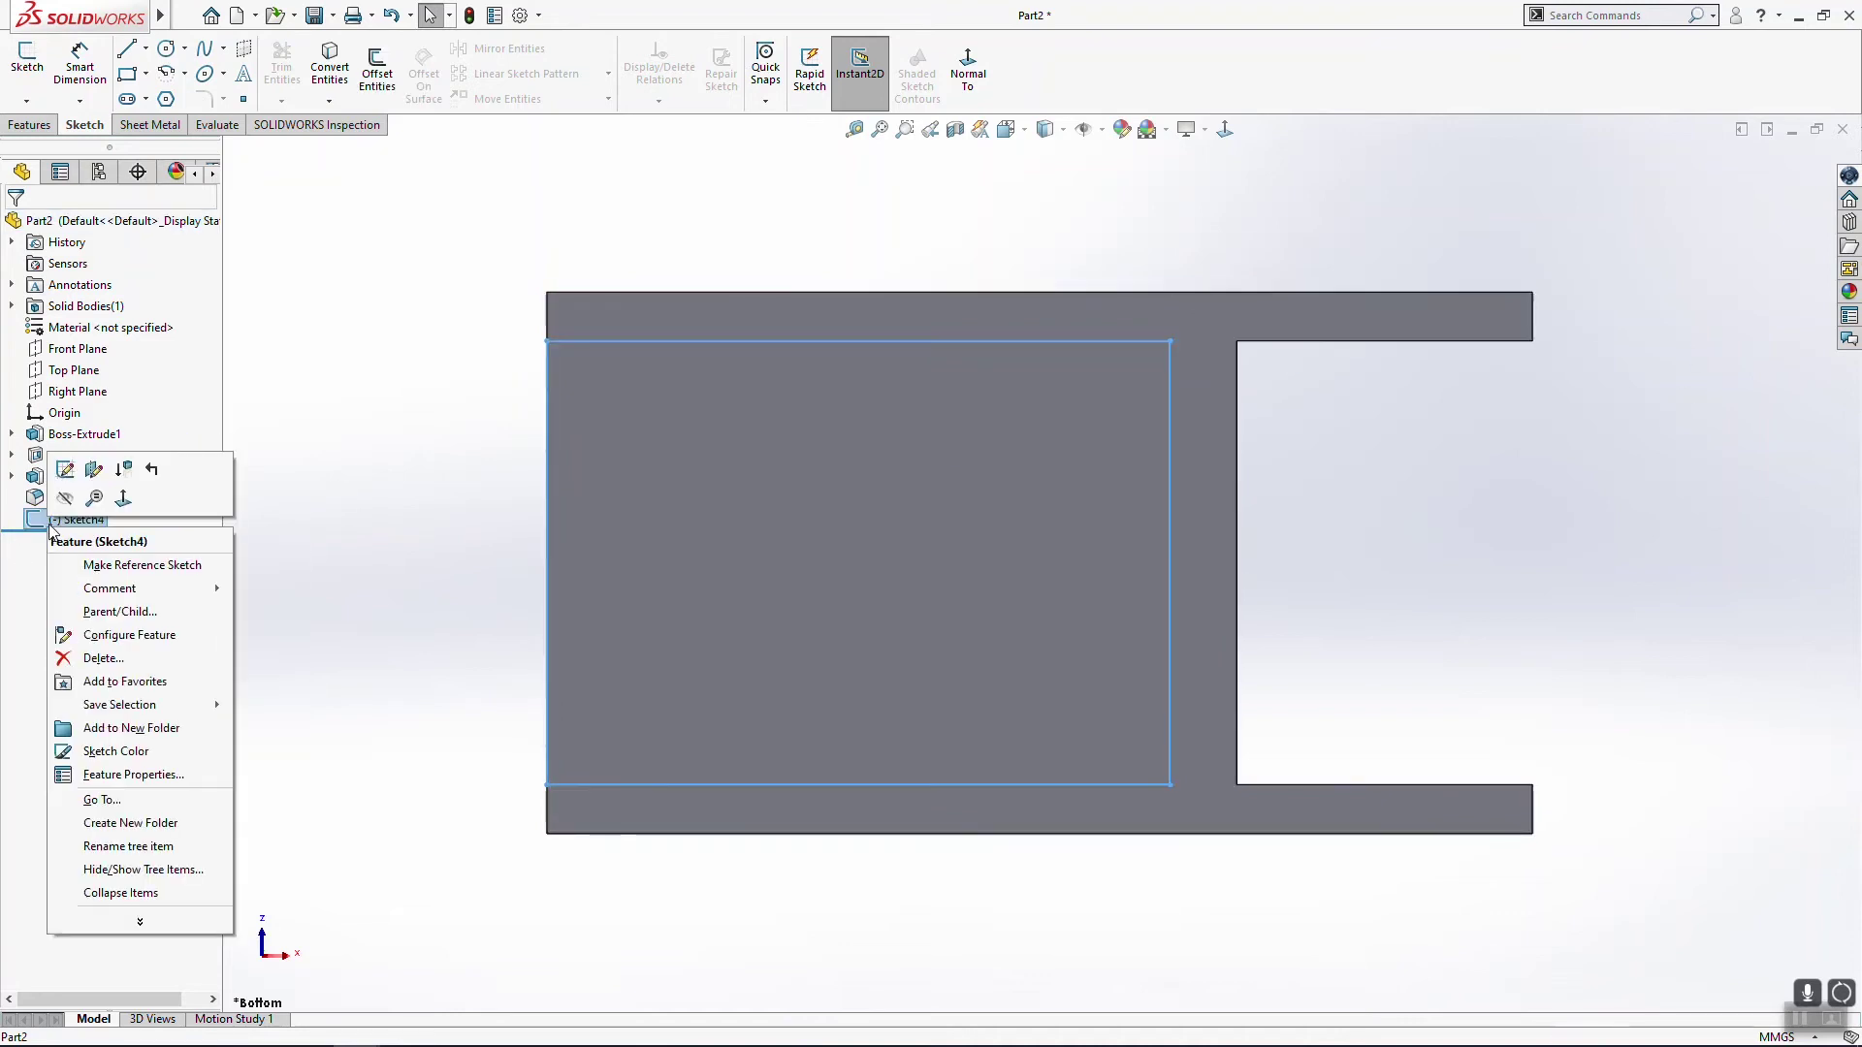
right_click(64, 521)
click(66, 521)
right_click(66, 521)
click(79, 468)
click(1110, 346)
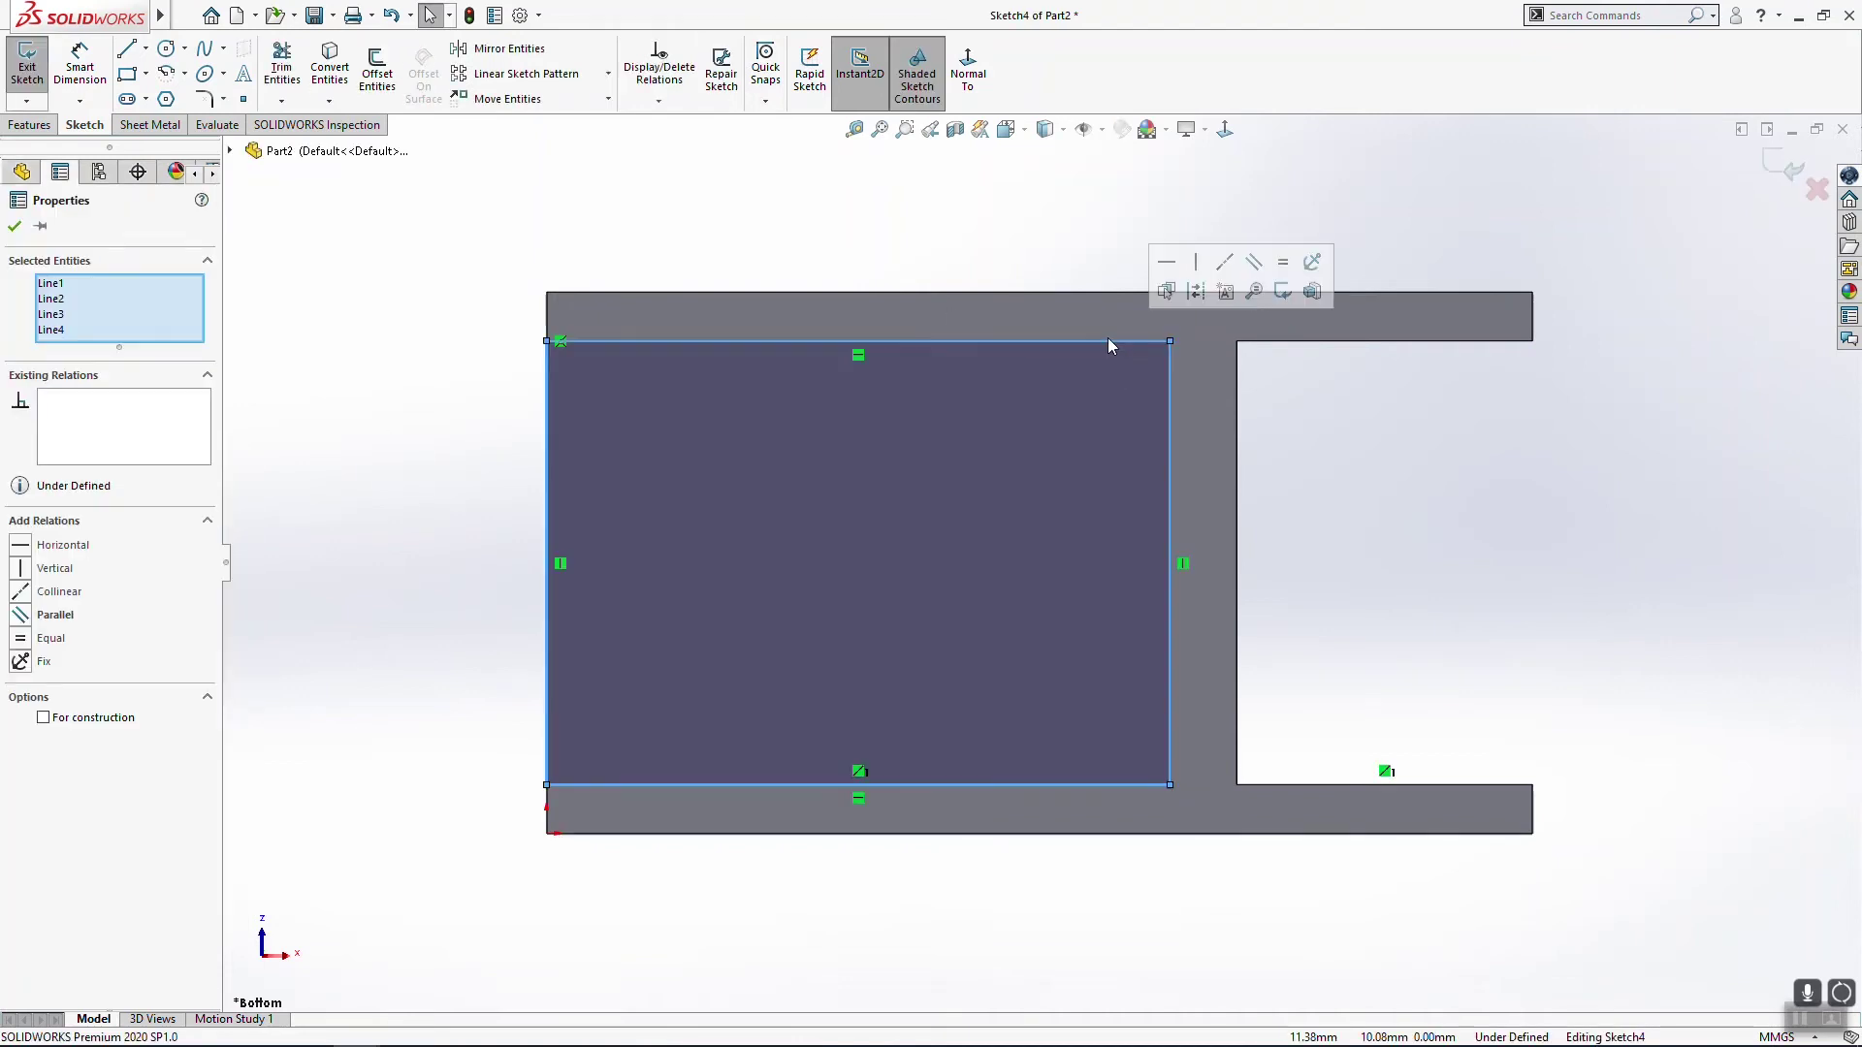
click(1312, 369)
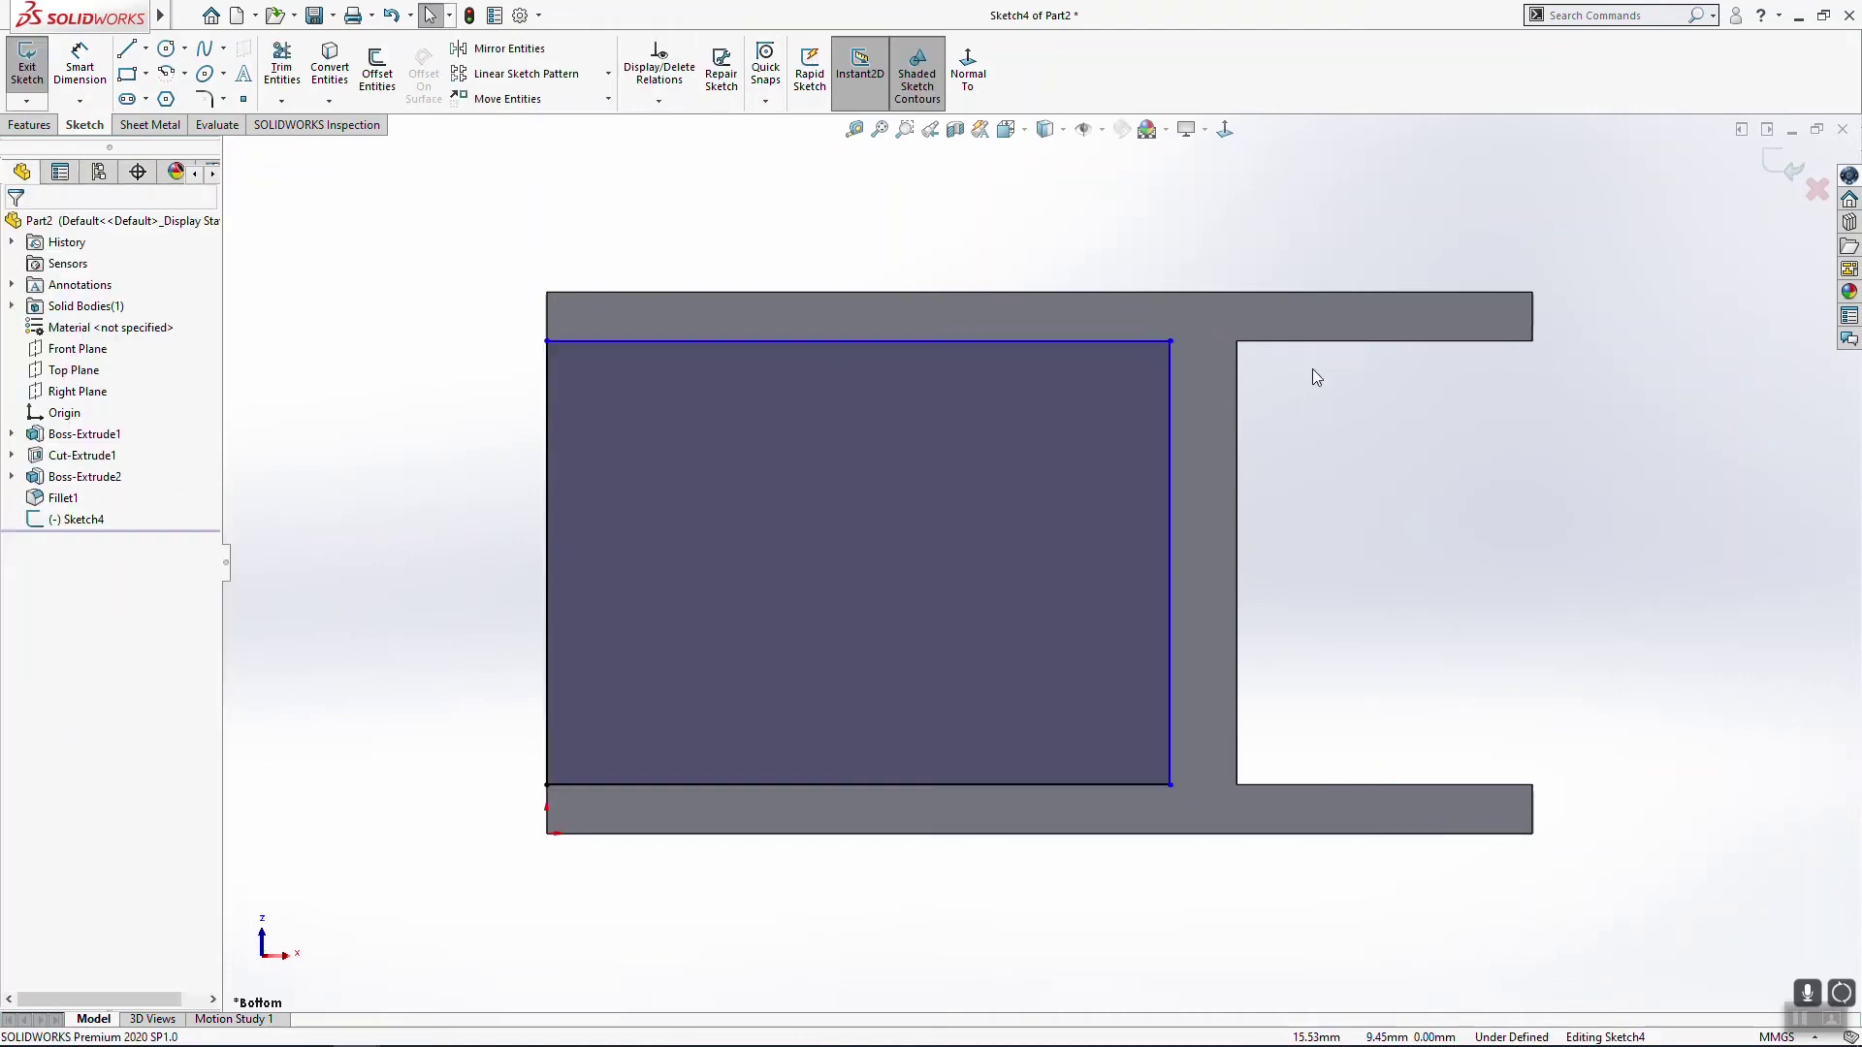
Step: Make the rectangle's long side farthest from the origin collinear with the other notch arm's inner edge
click(1126, 343)
ctrl+click(1125, 343)
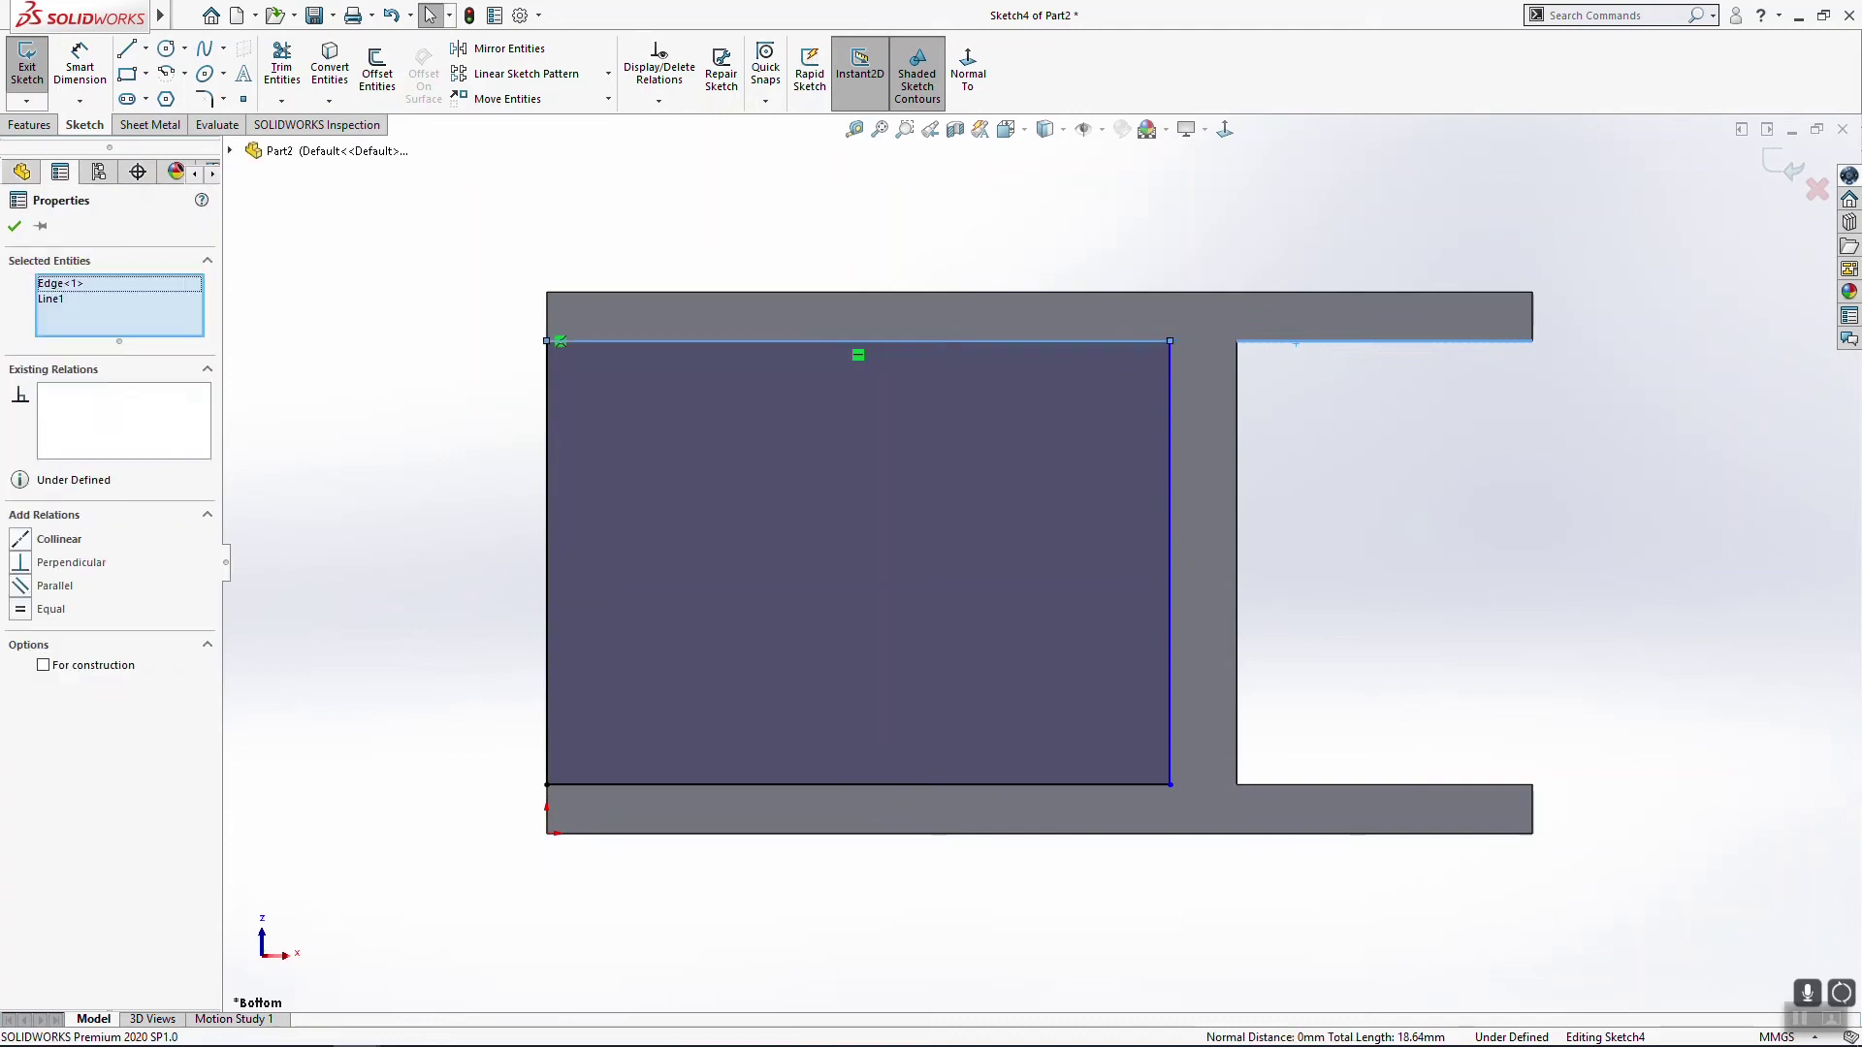
click(29, 542)
Step: Dimension the gap between the rectangle's short side and the notch's end edge as 1 mm
click(81, 60)
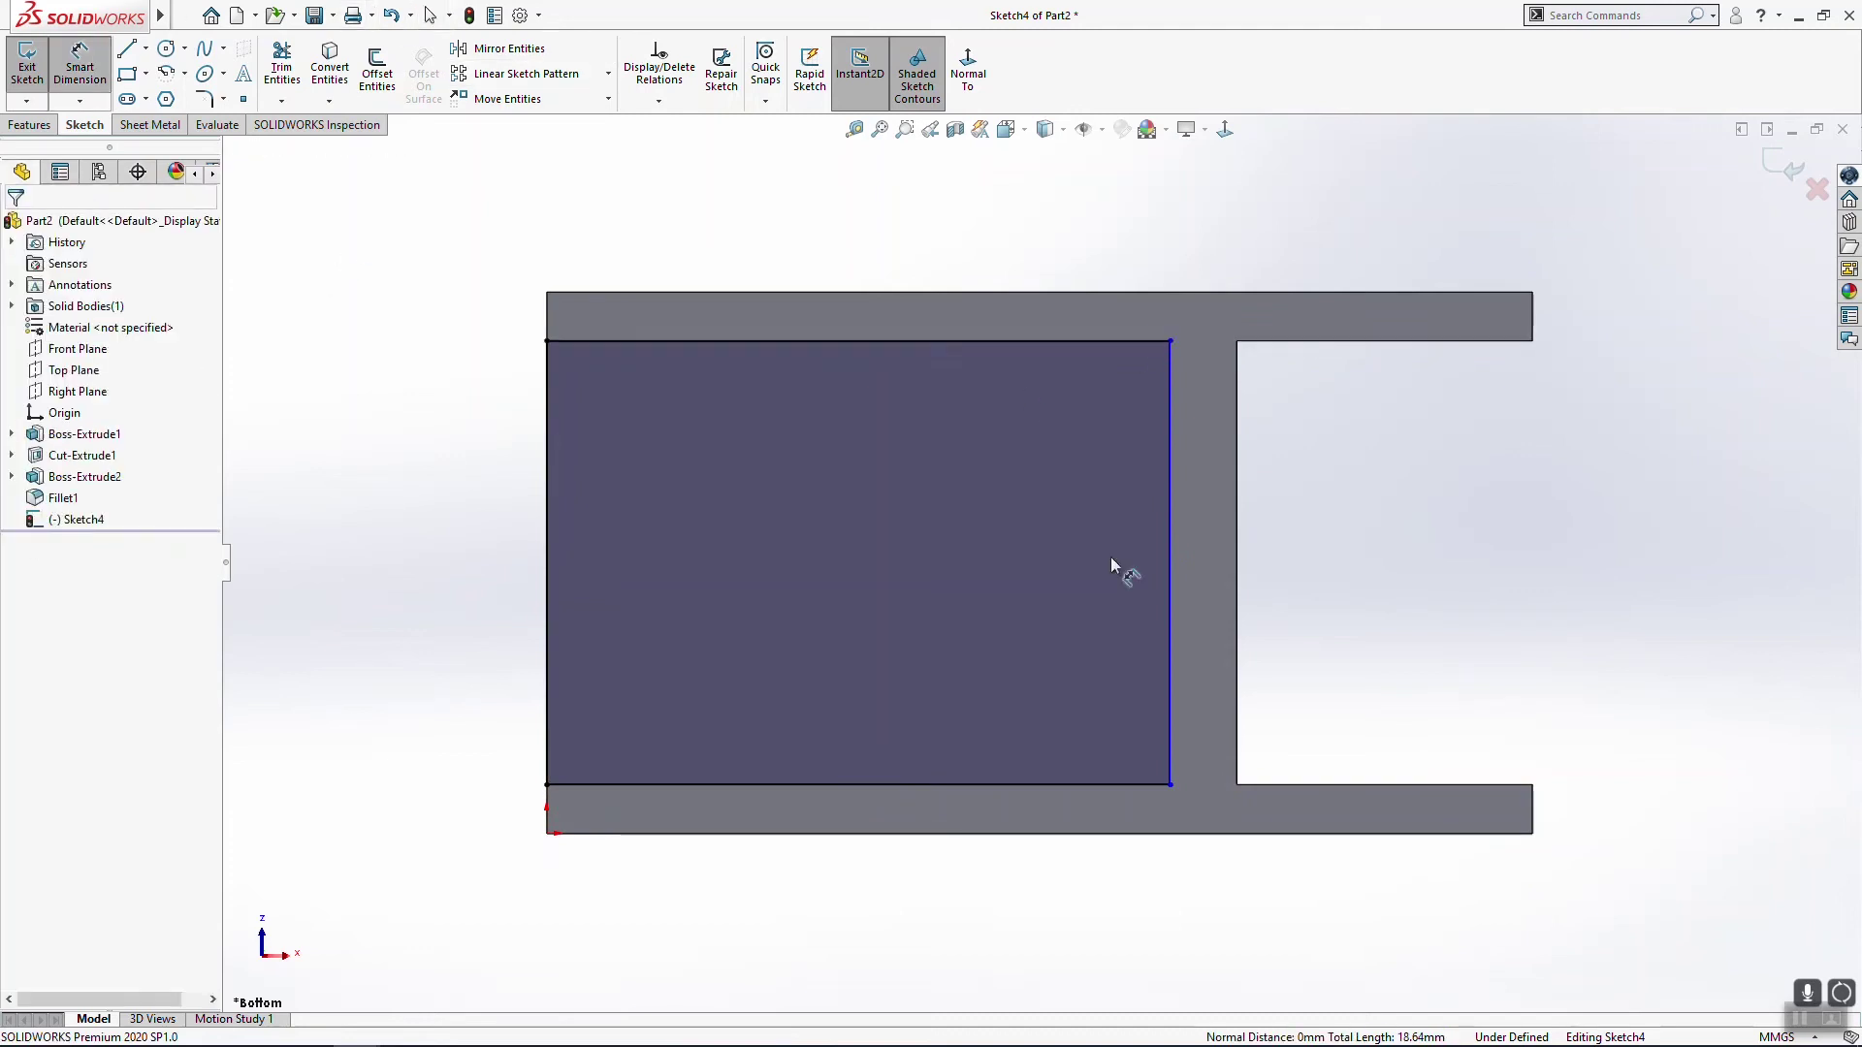
click(1170, 560)
click(1235, 571)
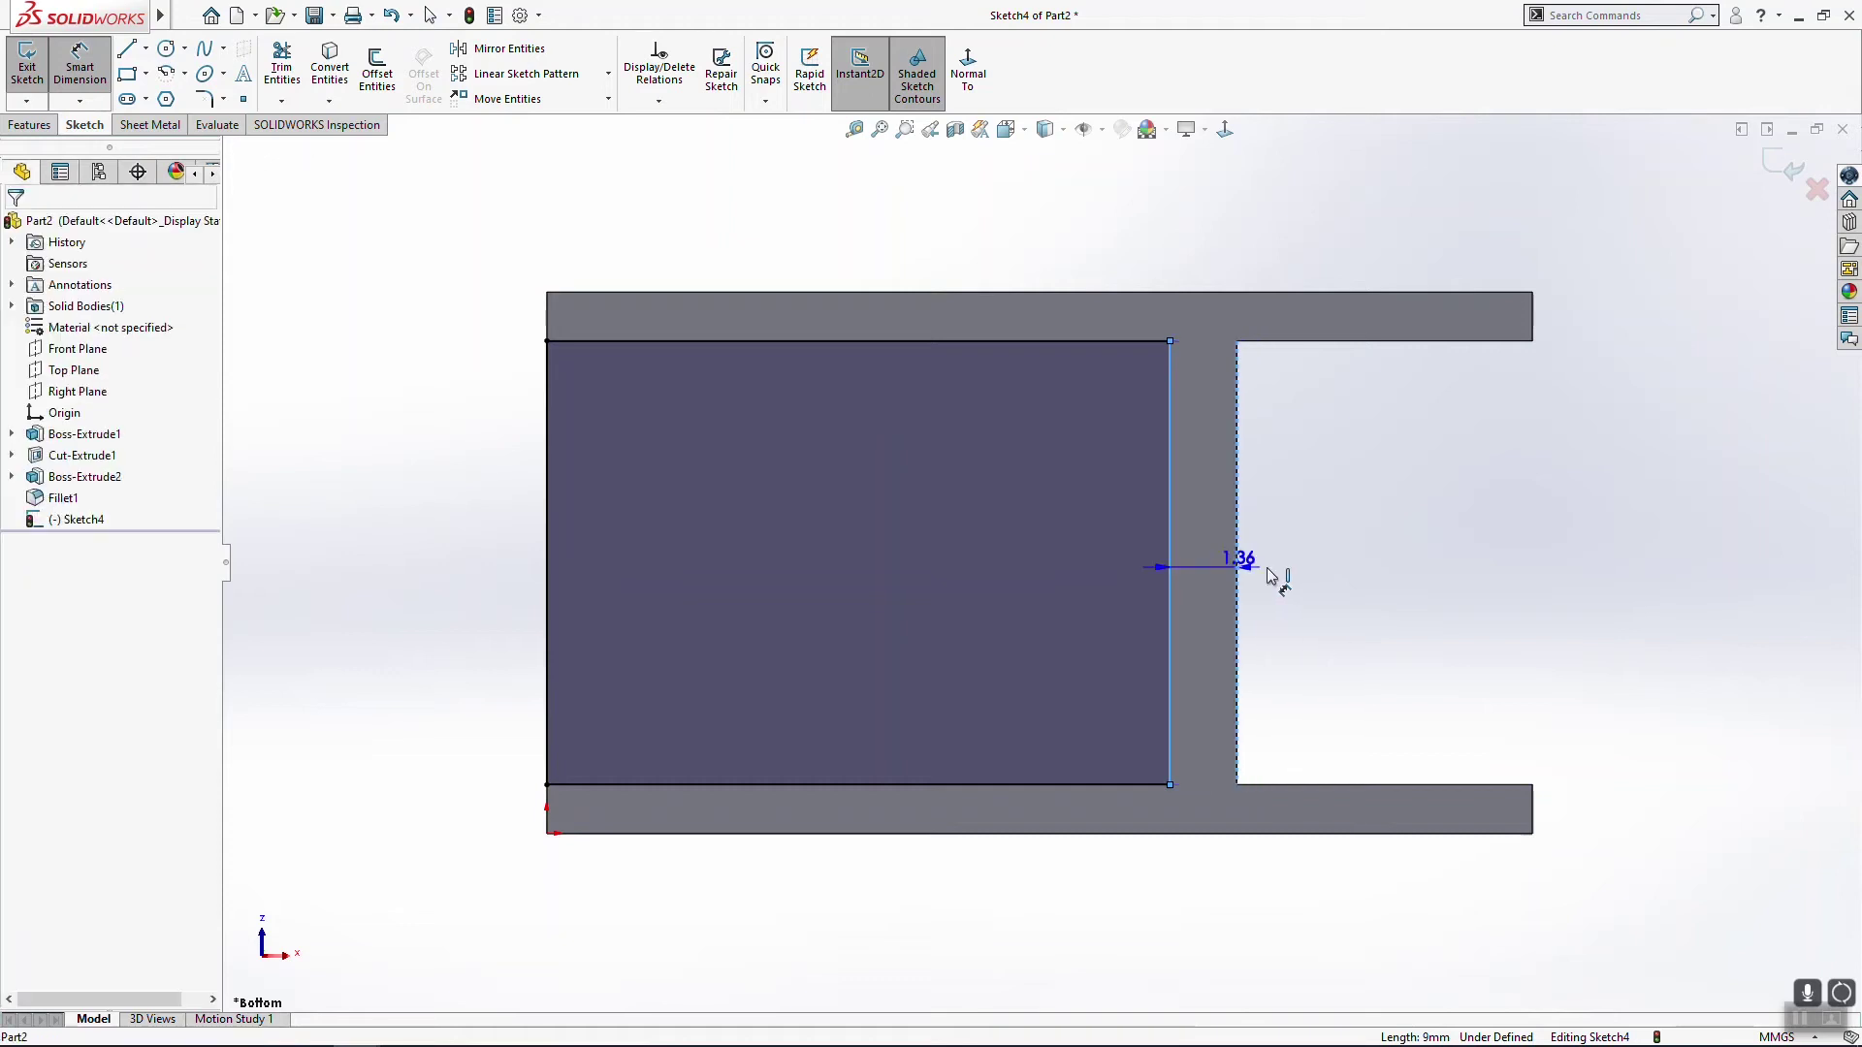
click(1337, 580)
text(1)
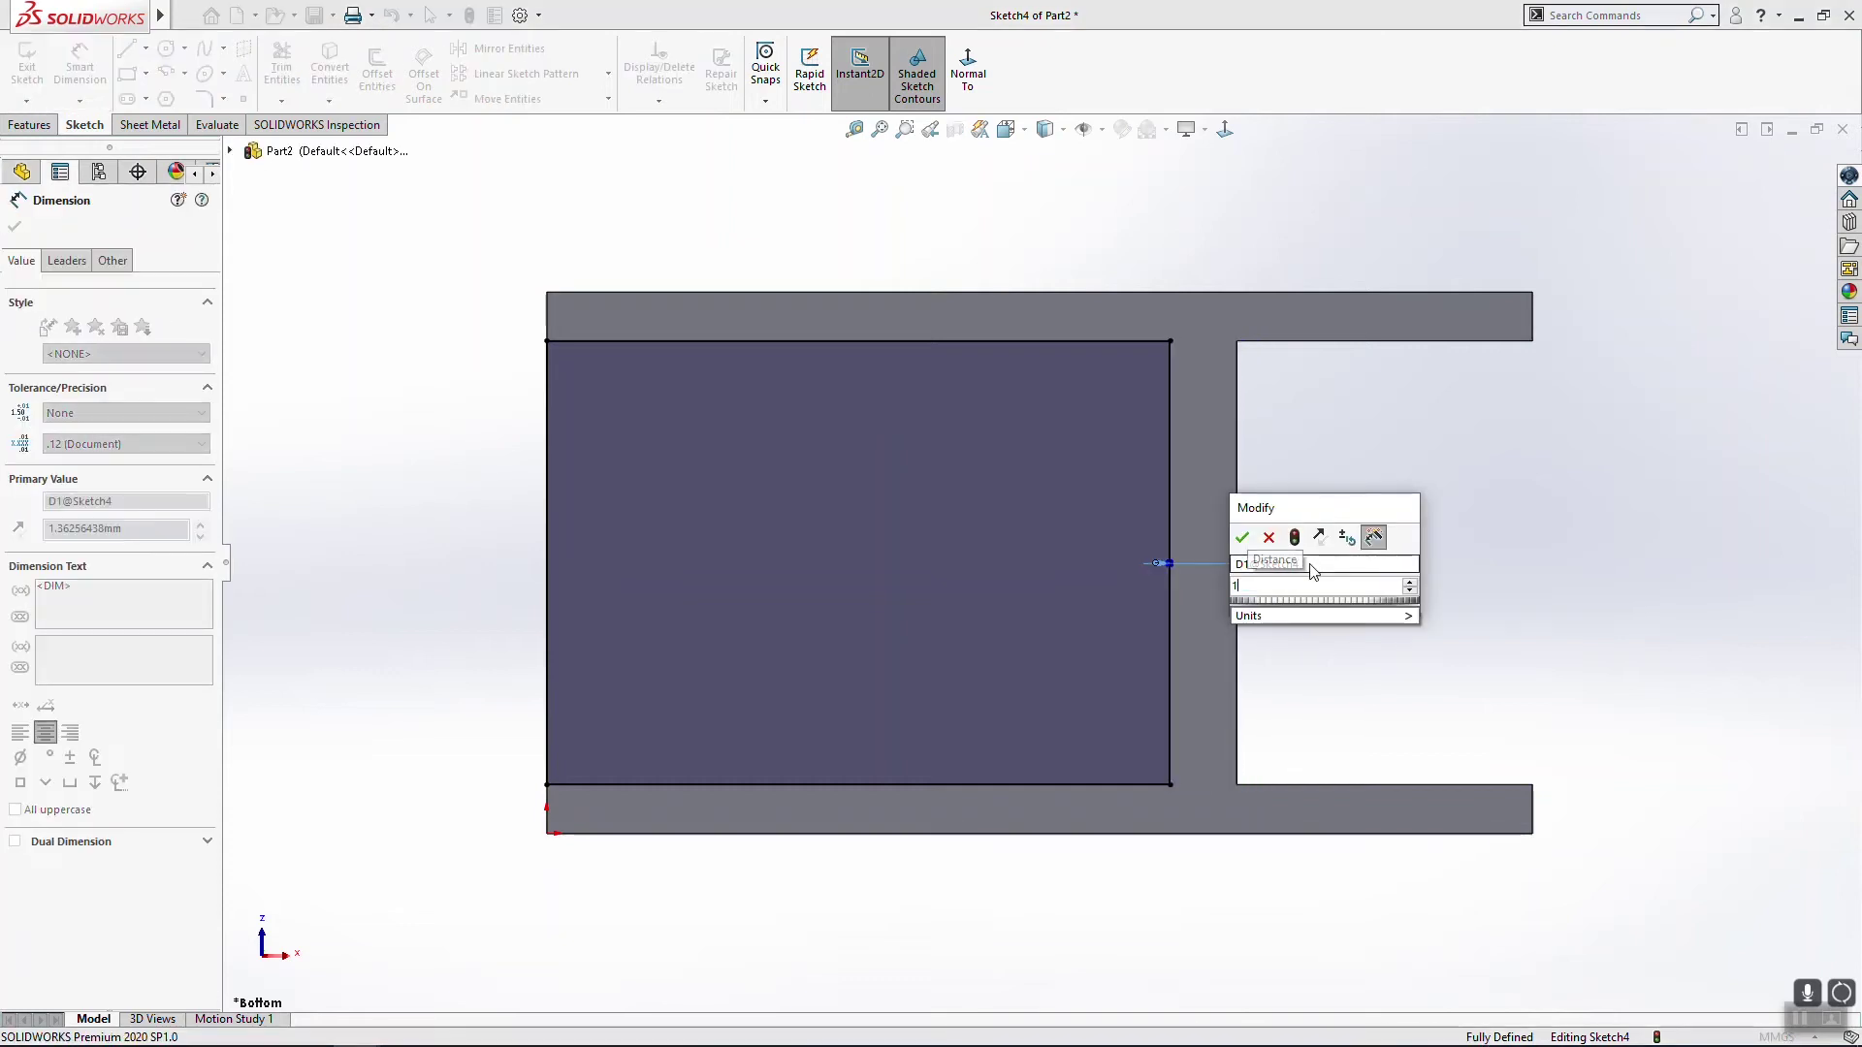
click(1242, 540)
Step: Cut the rectangle 3.5 mm blind into the block's underside with an Extruded Cut
mouse_move(1298, 570)
middle_down()
mouse_move(1418, 457)
mouse_move(1402, 467)
middle_up()
click(28, 127)
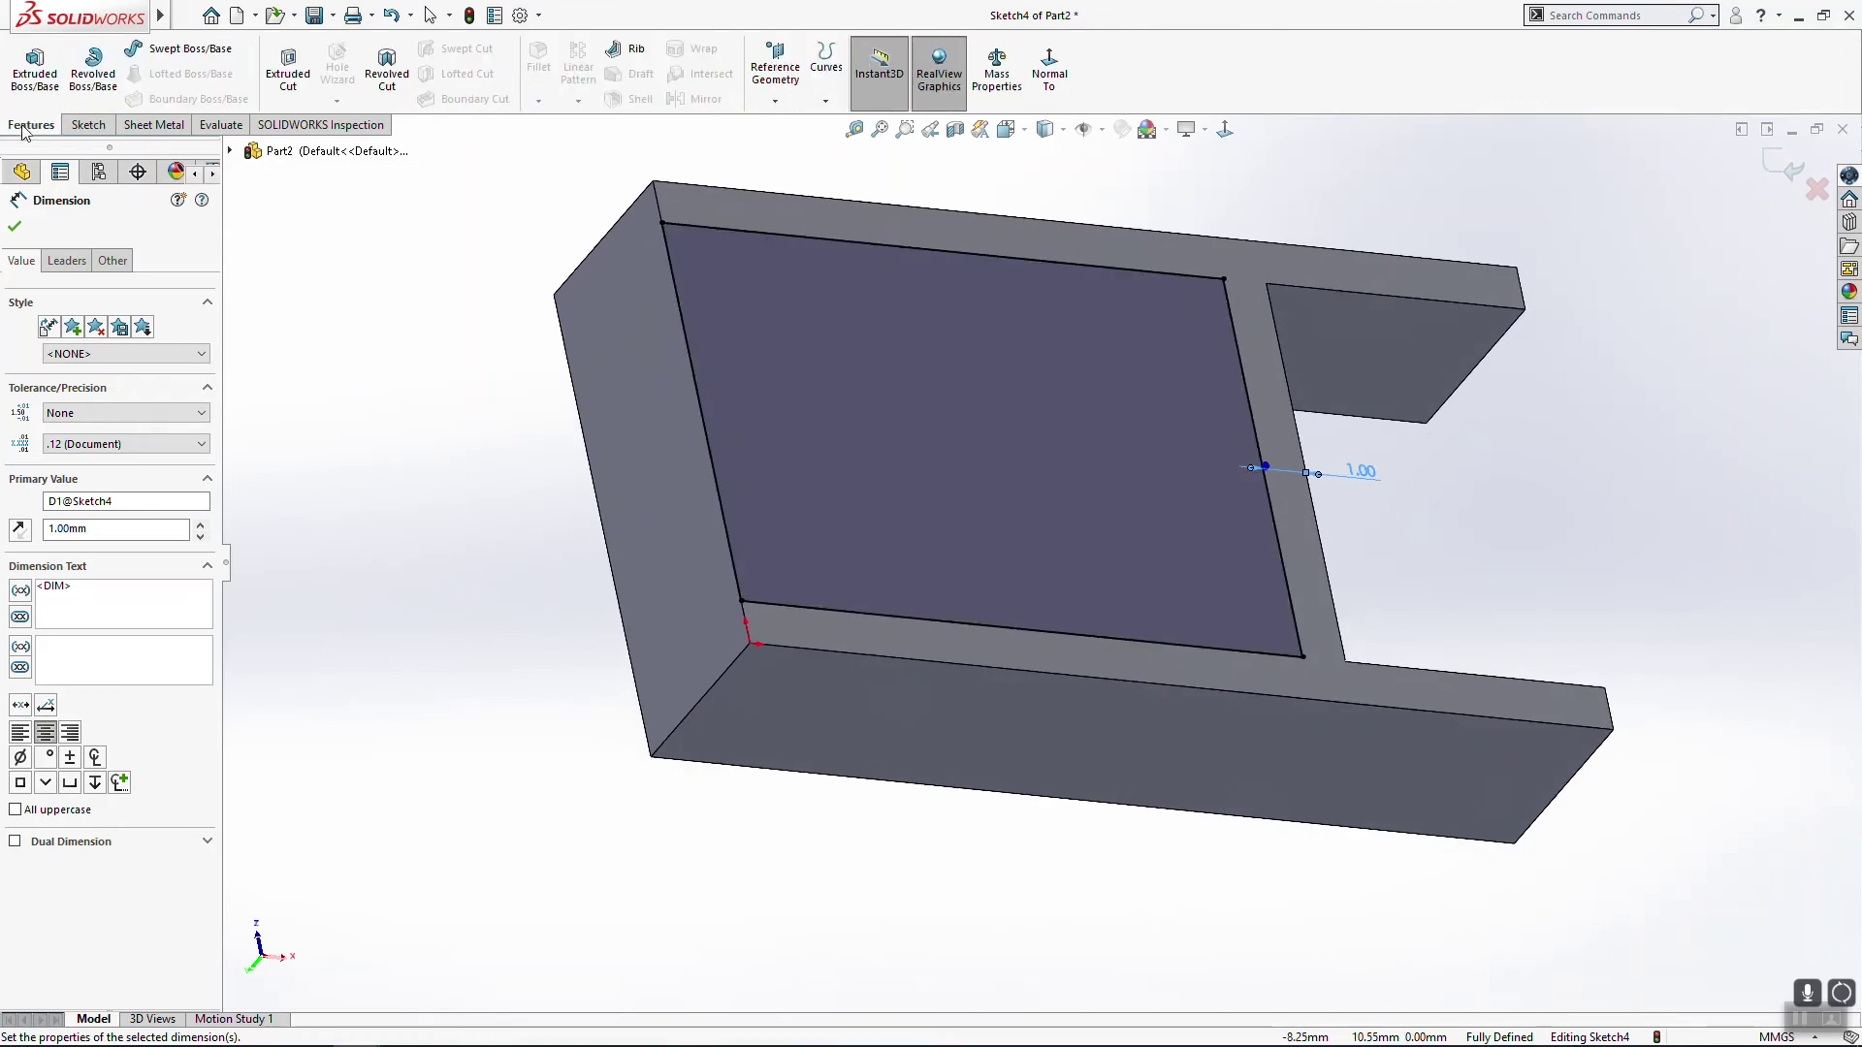
click(303, 70)
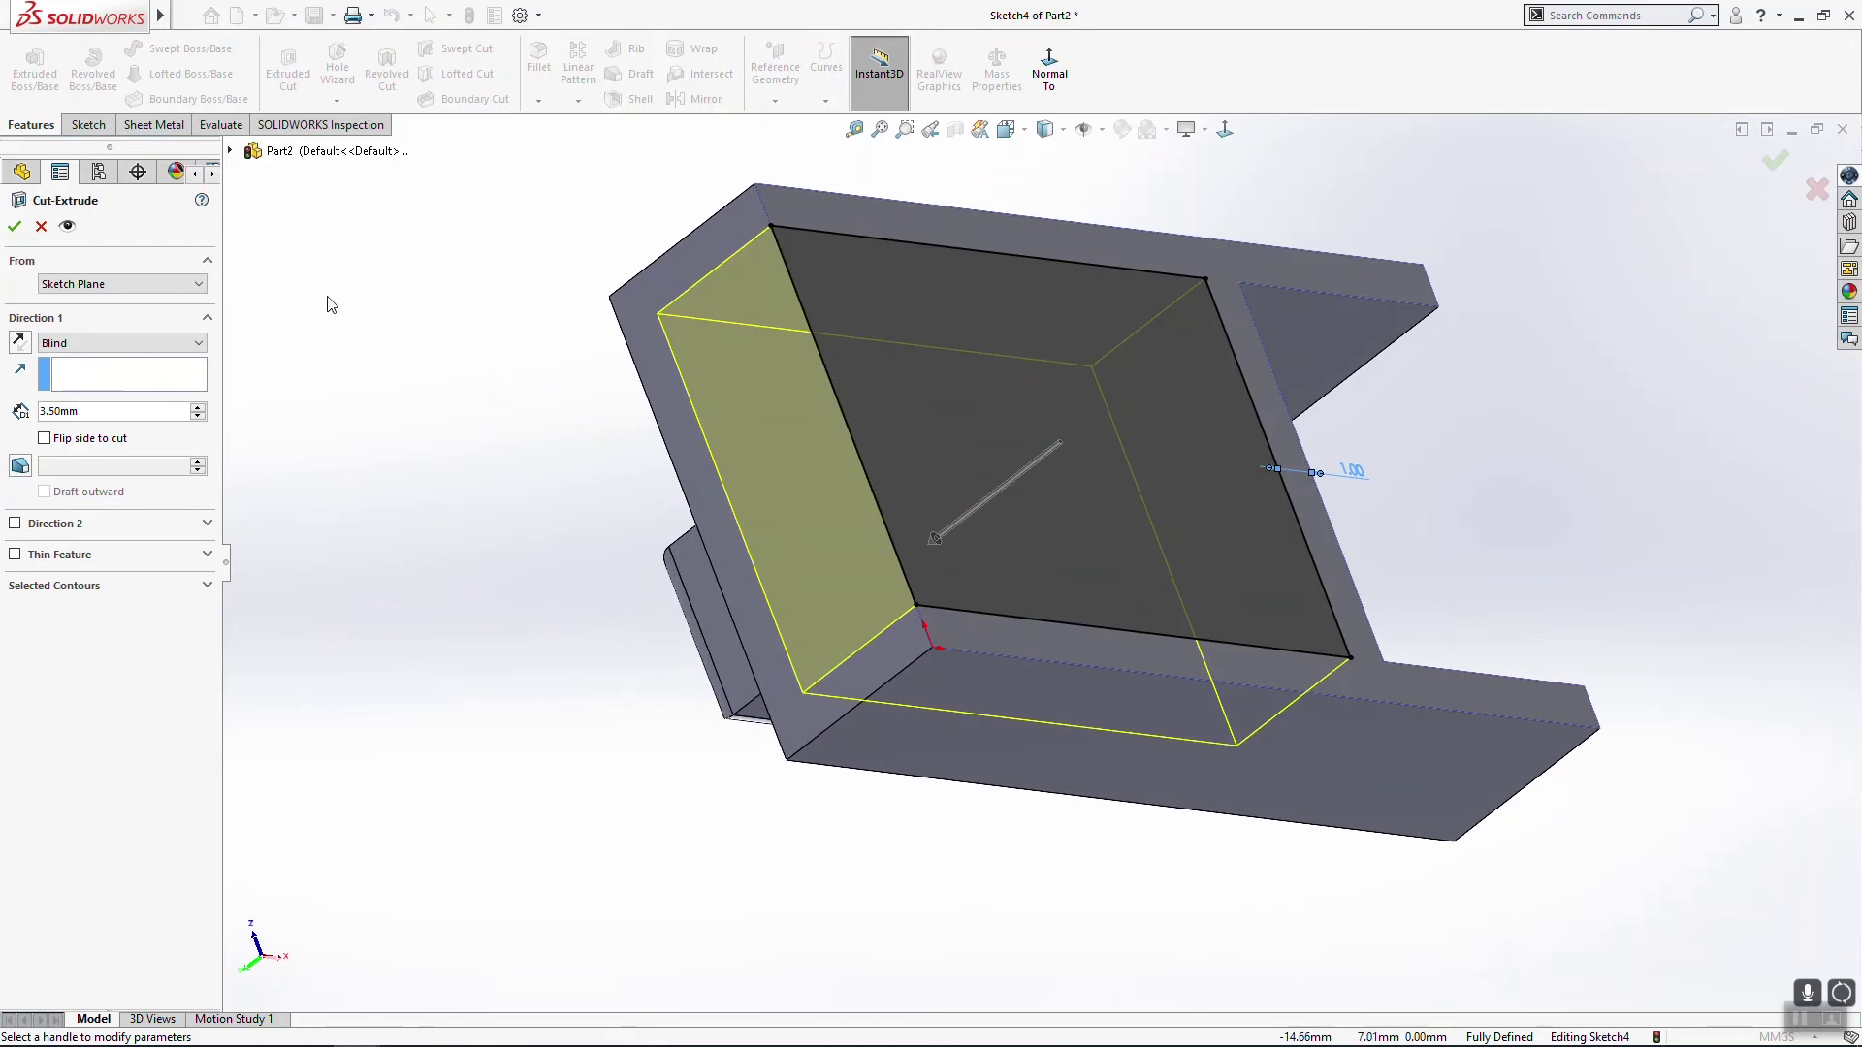
click(15, 226)
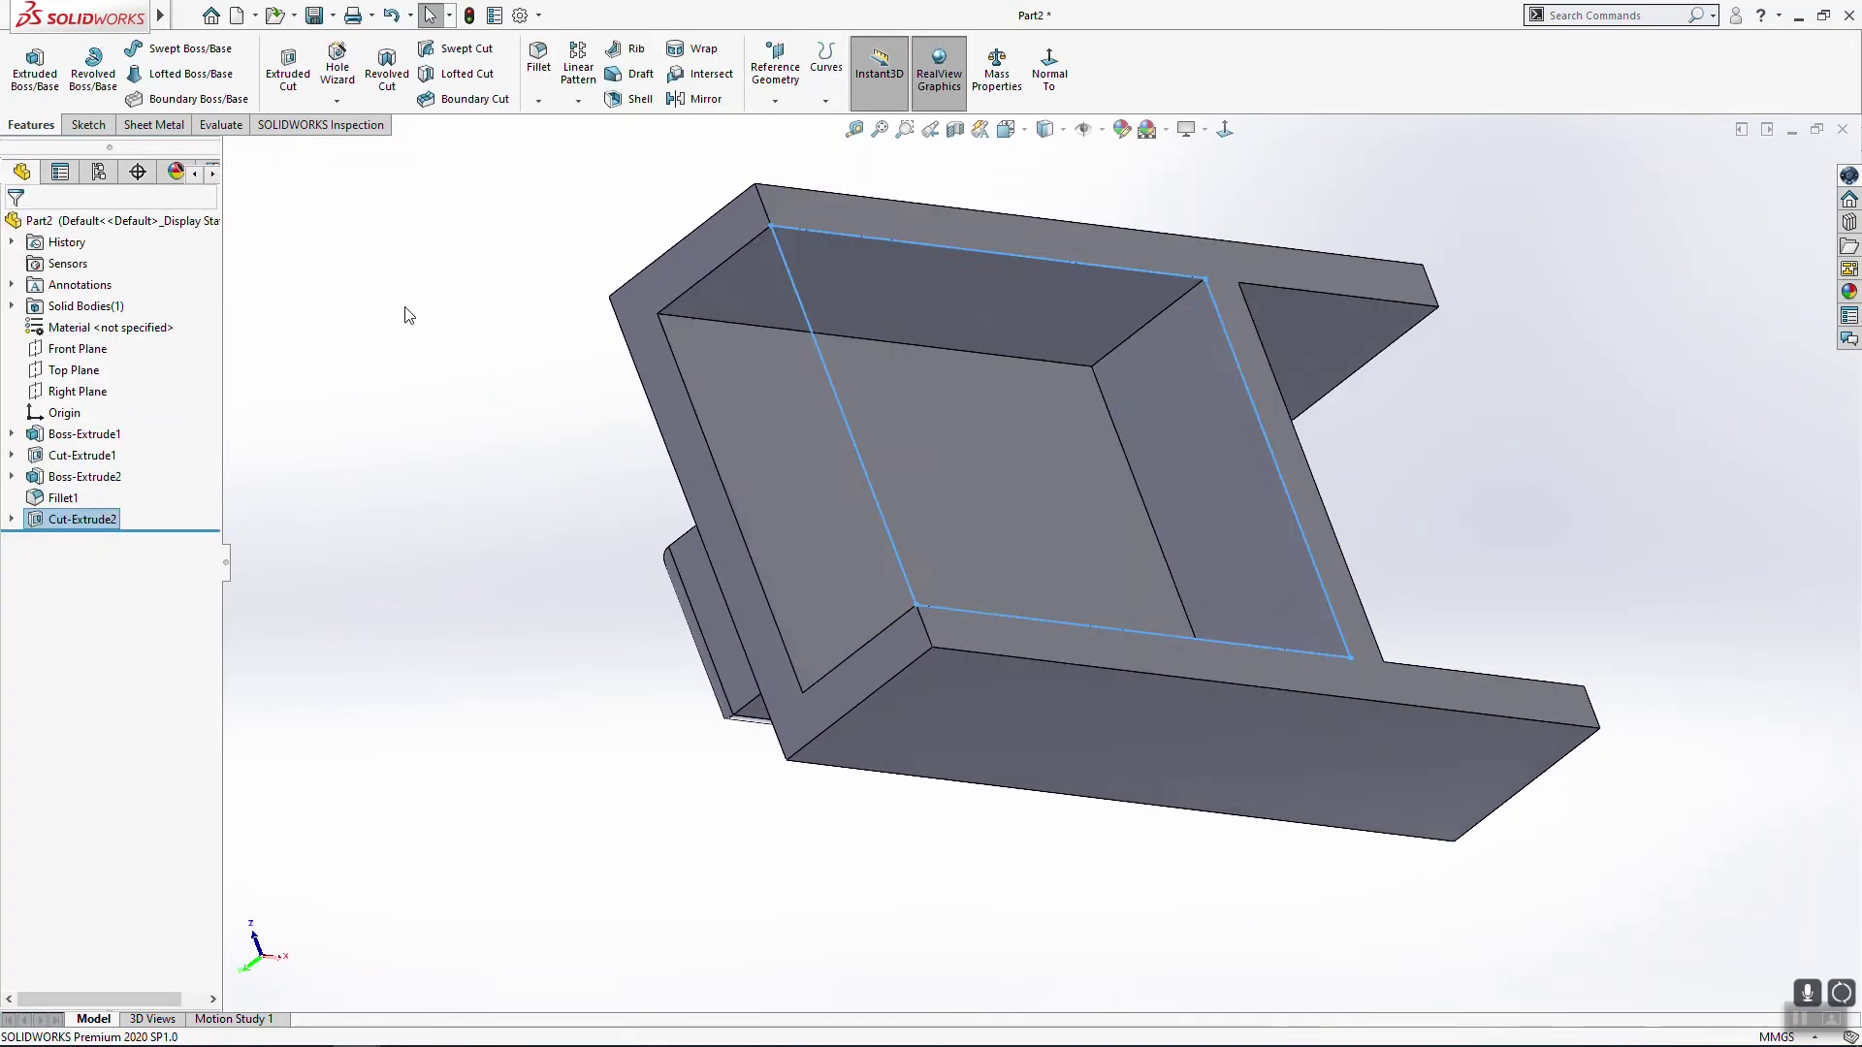
Step: Hide the rectangle sketch belonging to the underside pocket cut
middle_drag(883, 593, 485, 693)
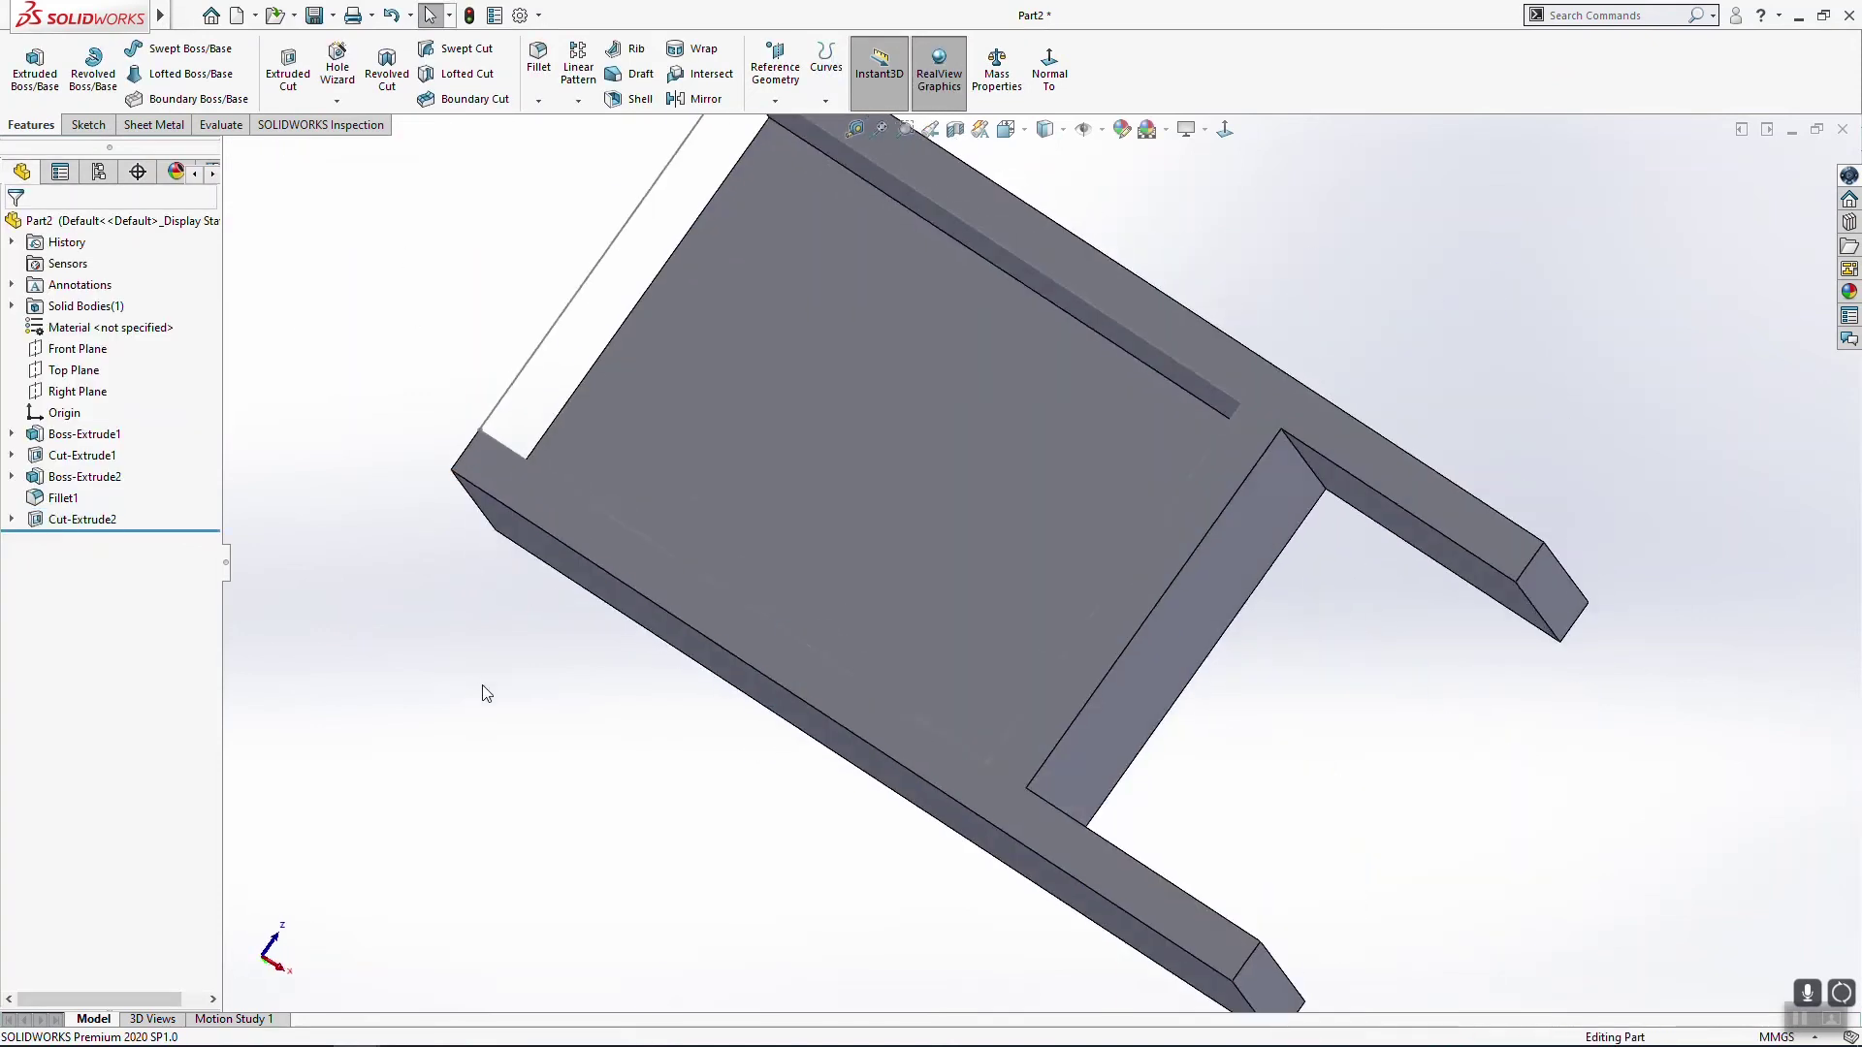
click(11, 521)
right_click(74, 543)
click(81, 518)
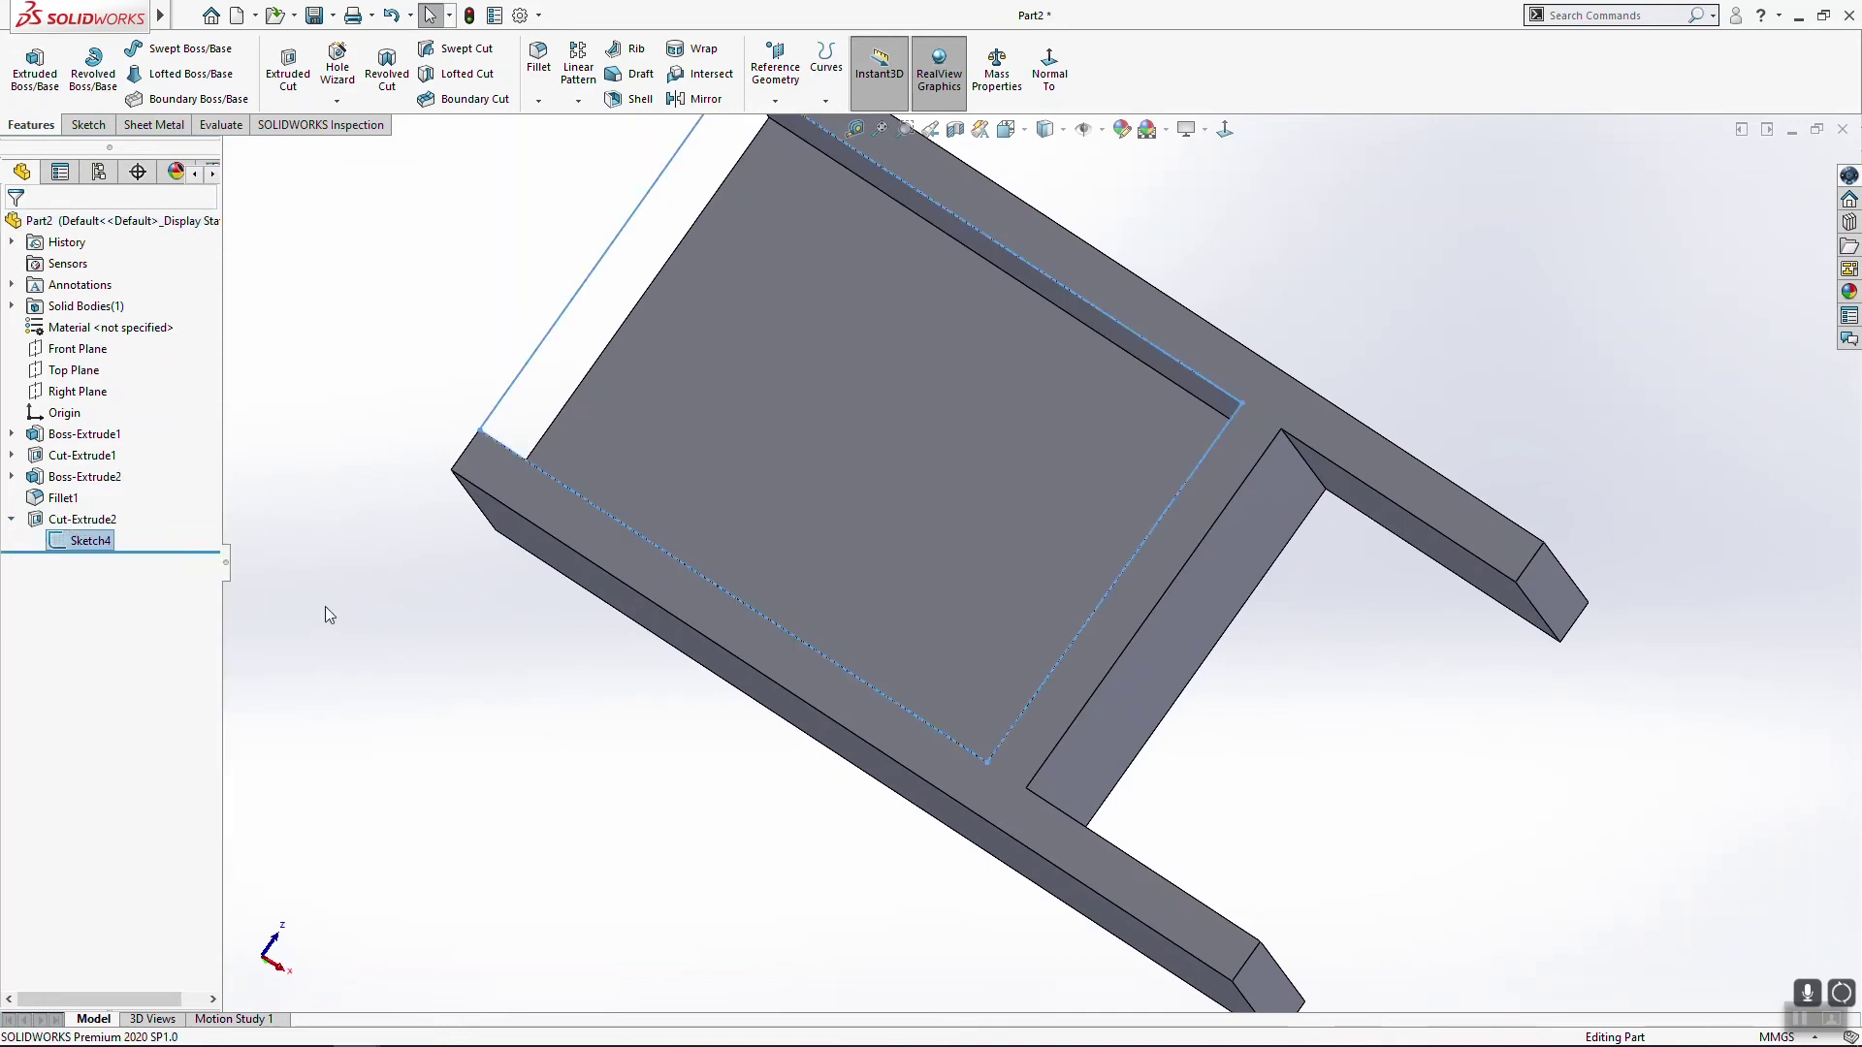
Step: Start a sketch on the notch's inner end face and draw a circle near the middle, toward the boss side
middle_drag(867, 690, 724, 488)
key(space)
click(859, 620)
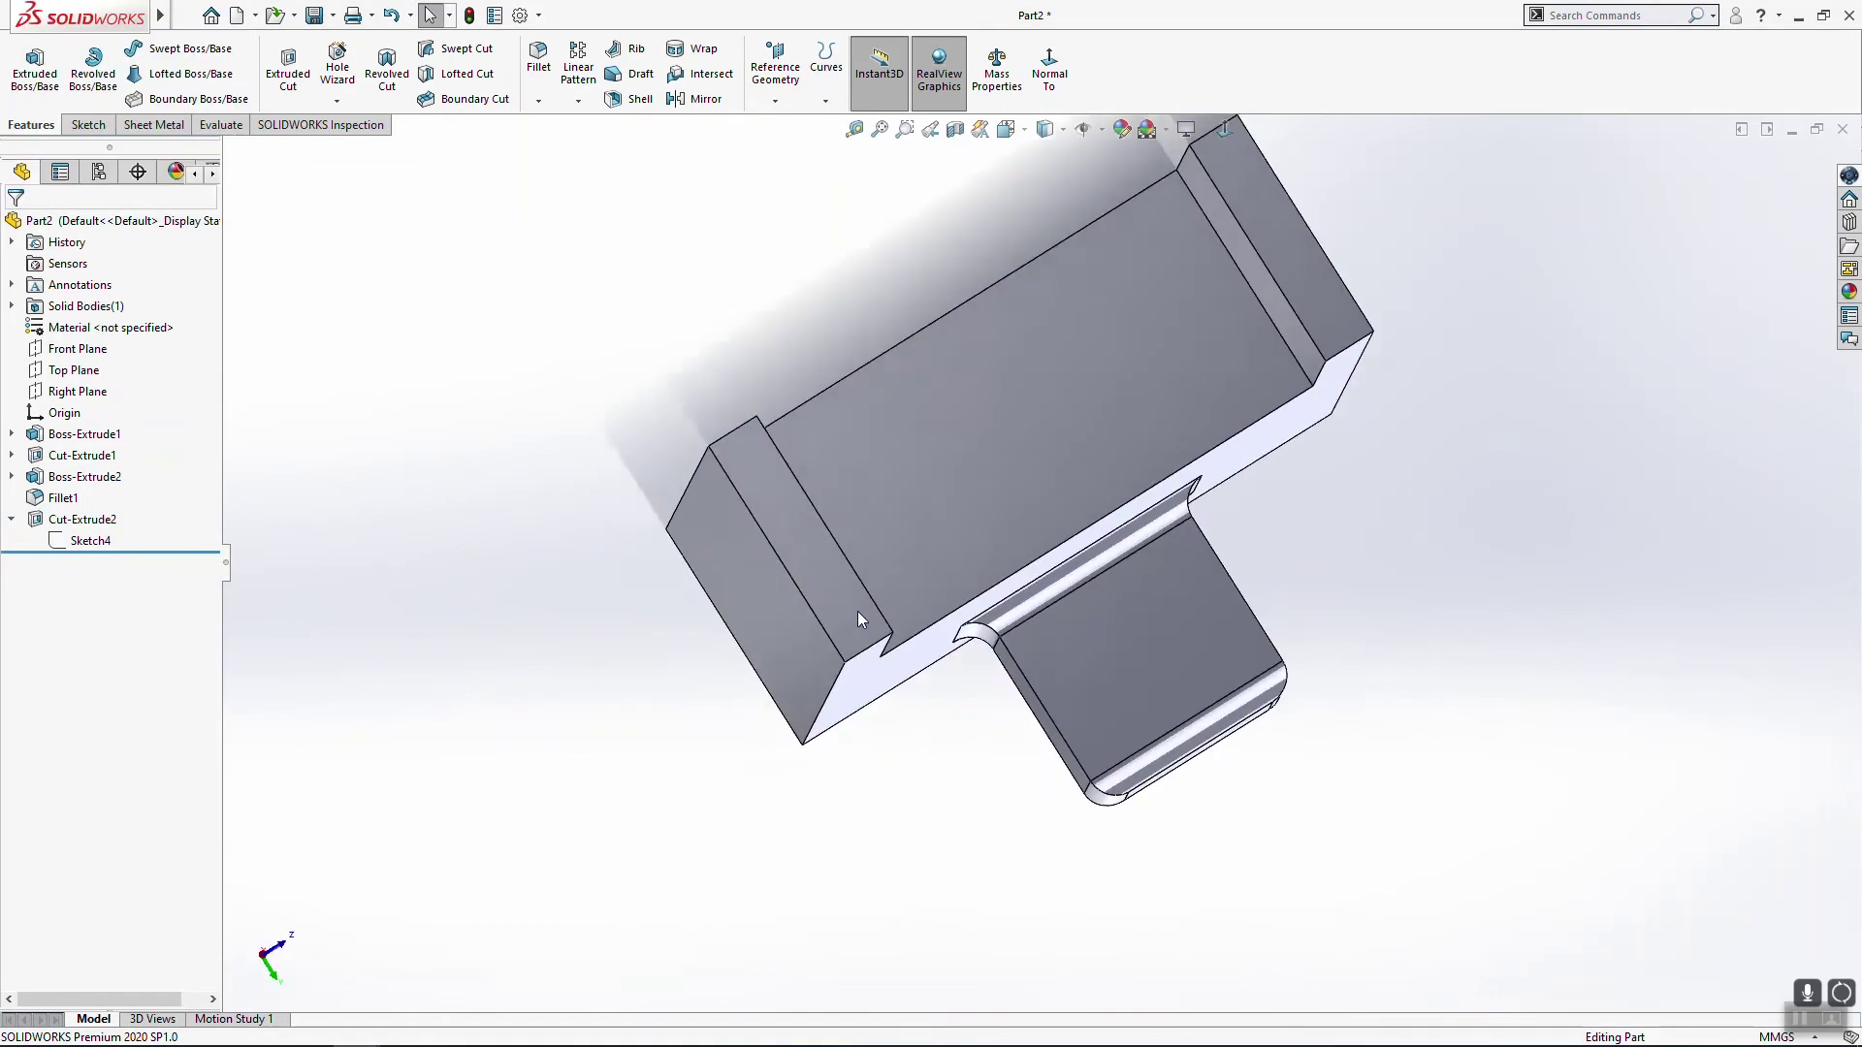
click(997, 462)
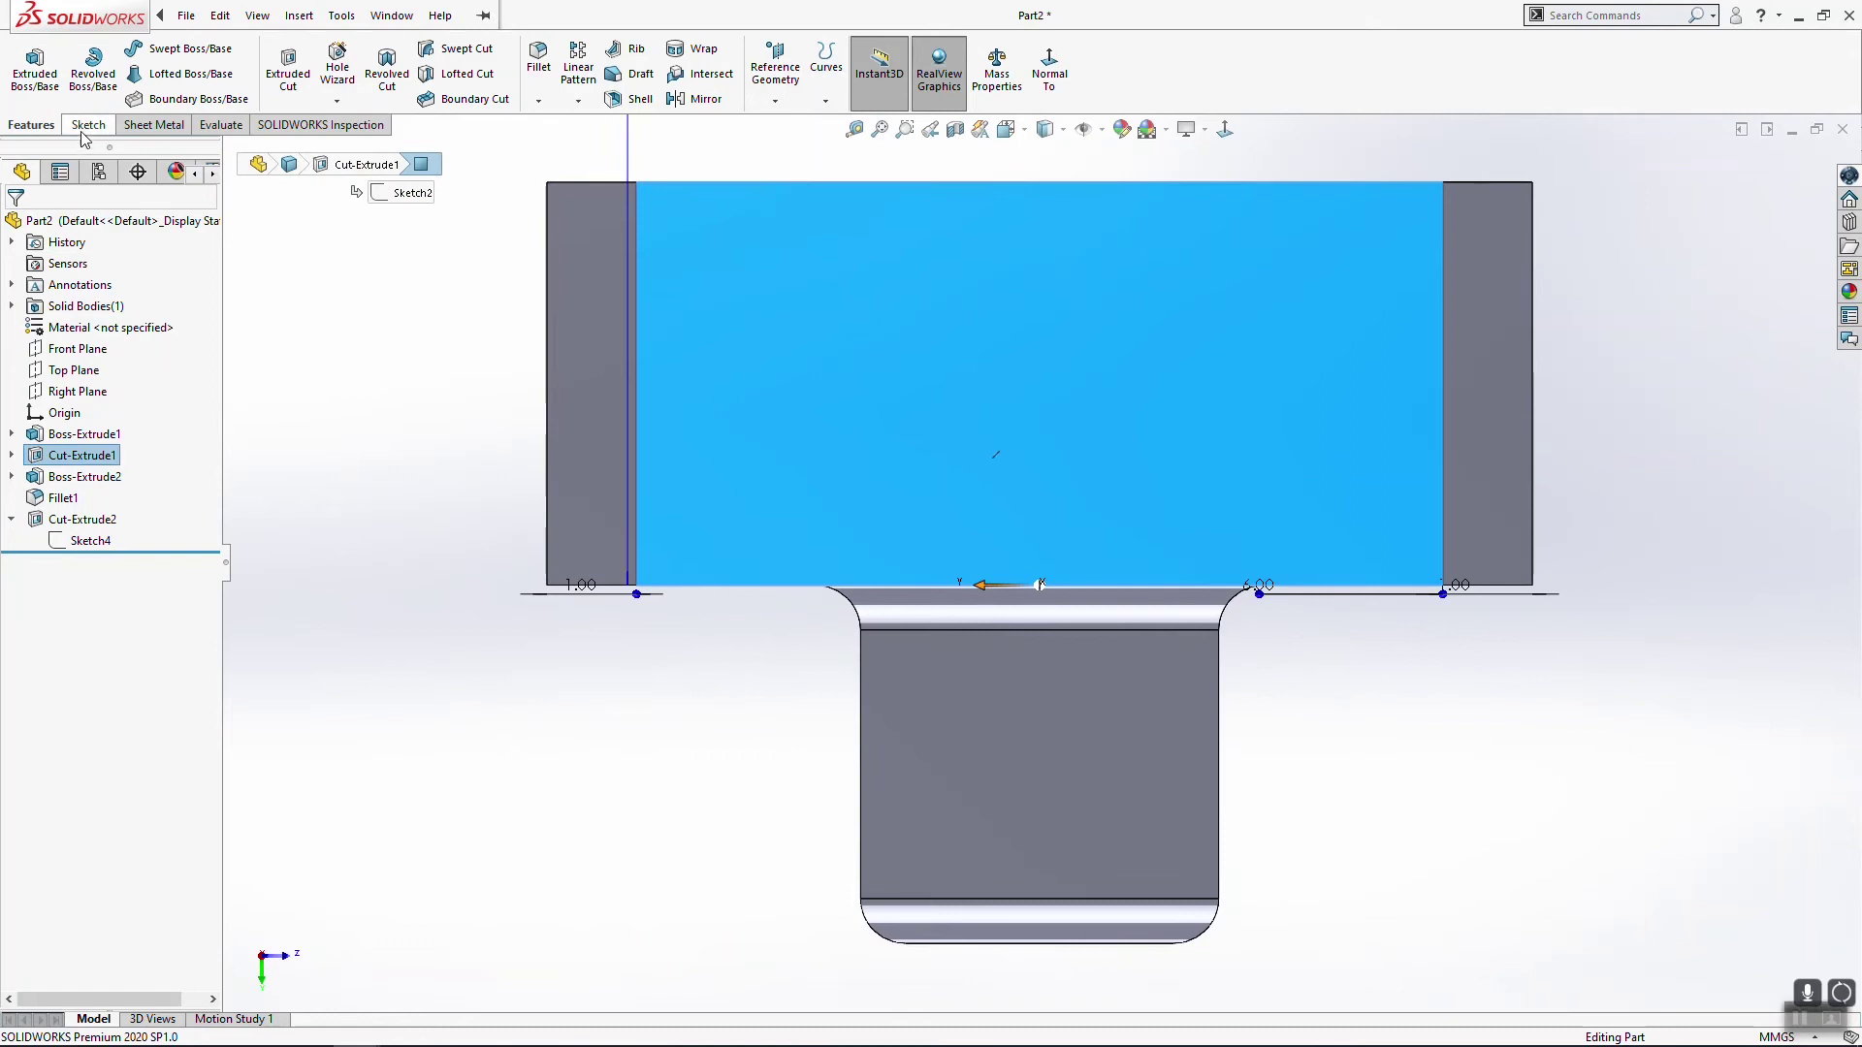
click(88, 125)
click(27, 63)
click(167, 48)
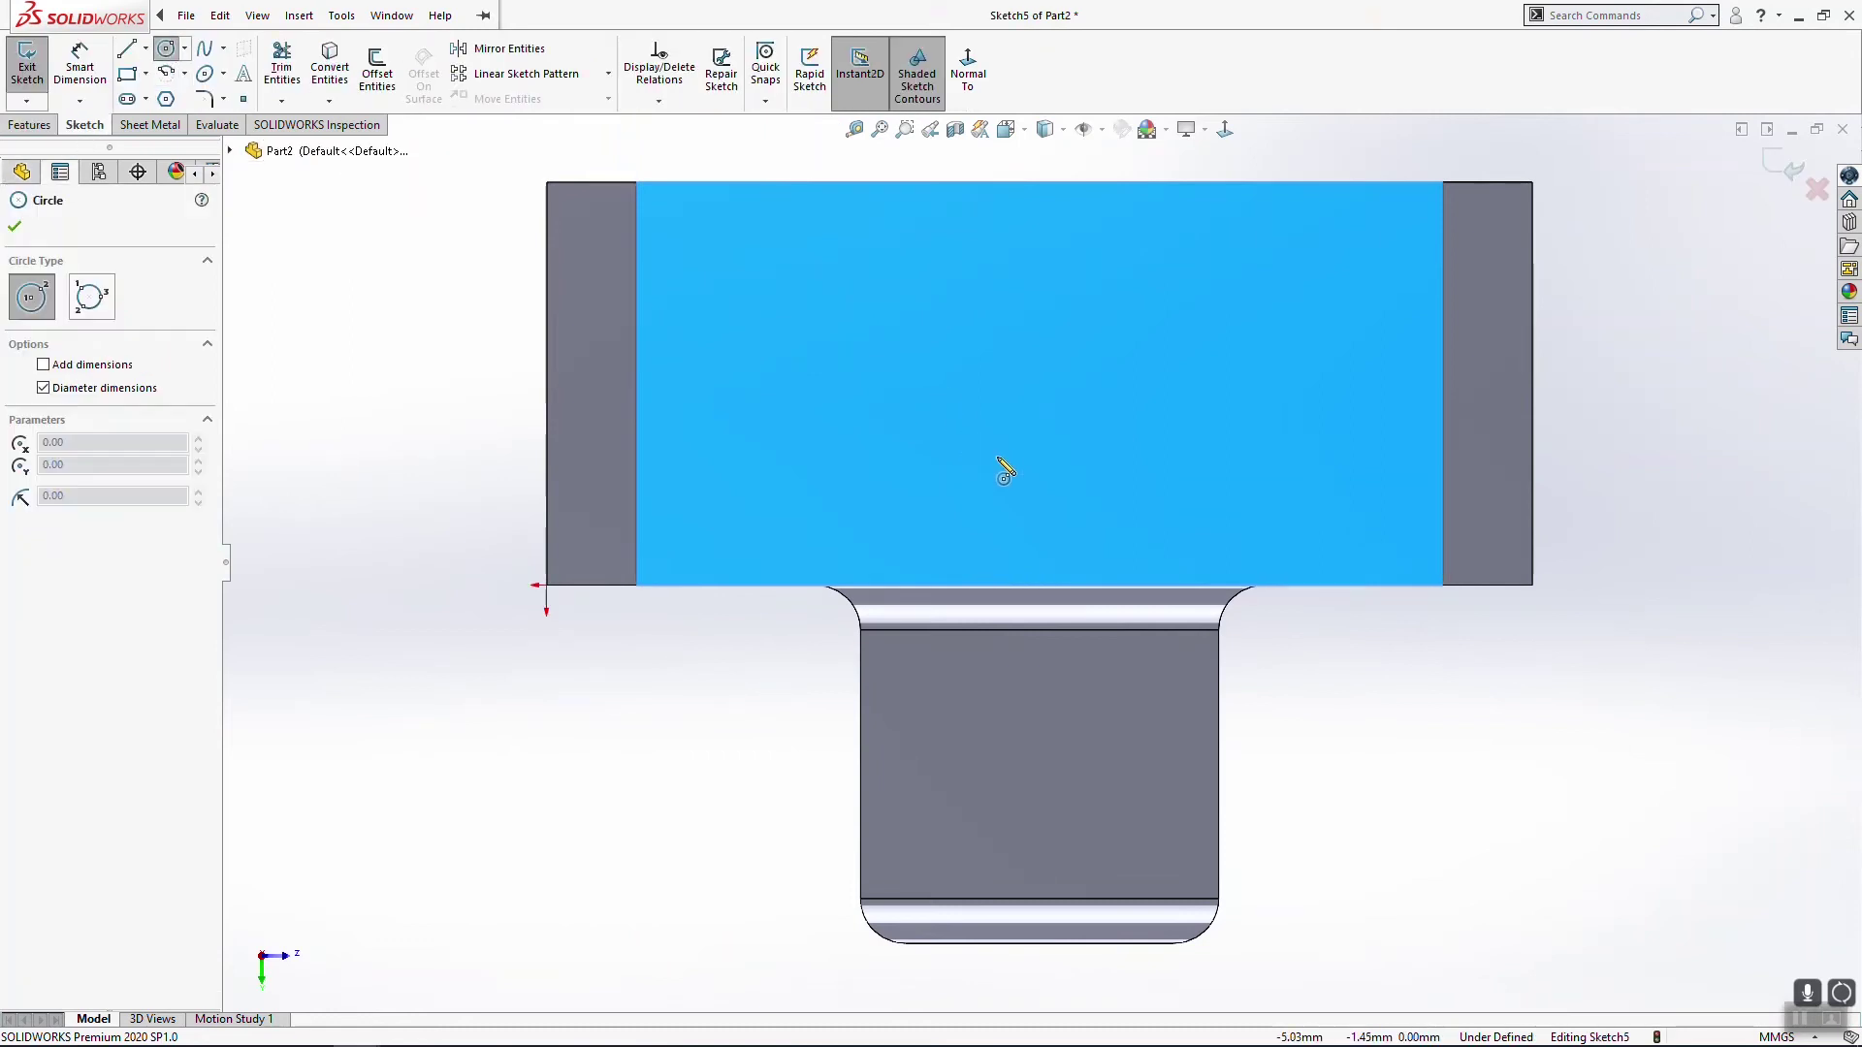
click(1014, 484)
click(1034, 525)
key(Escape)
Step: Dimension the circle's diameter as 2 mm
click(79, 64)
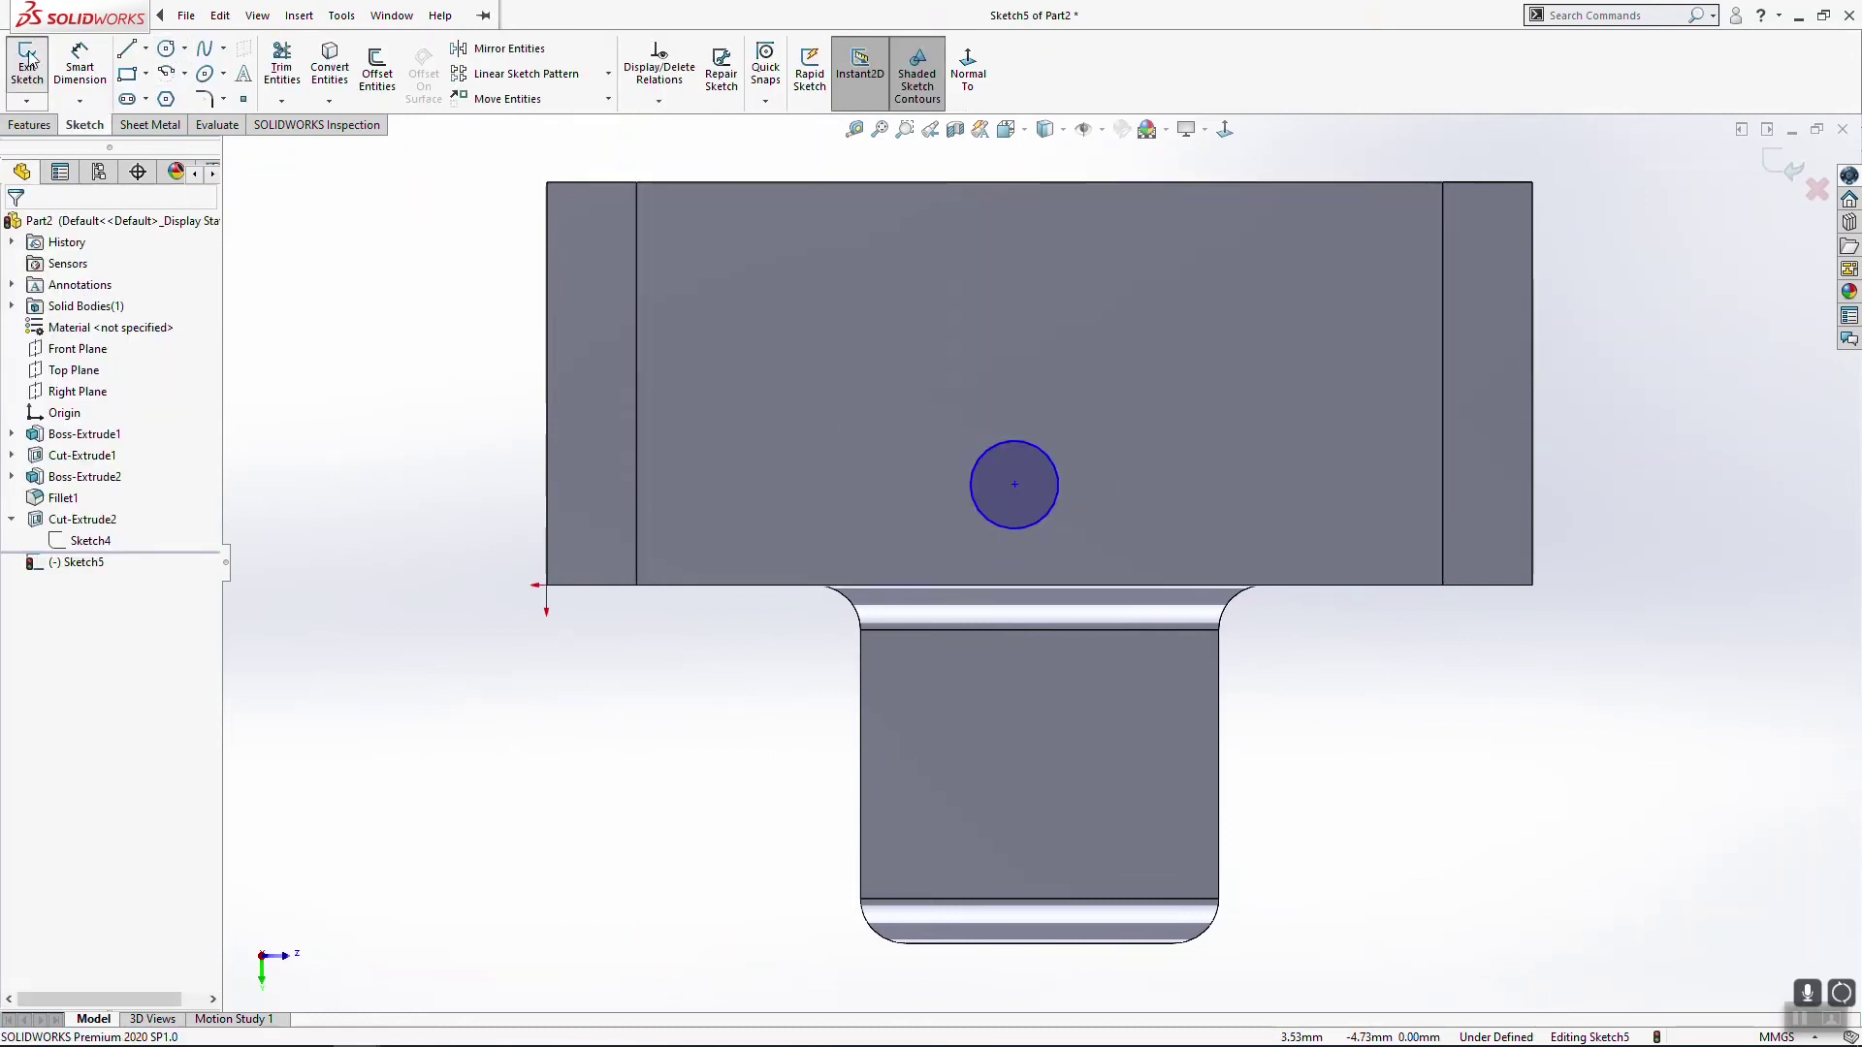
click(1036, 460)
click(1131, 428)
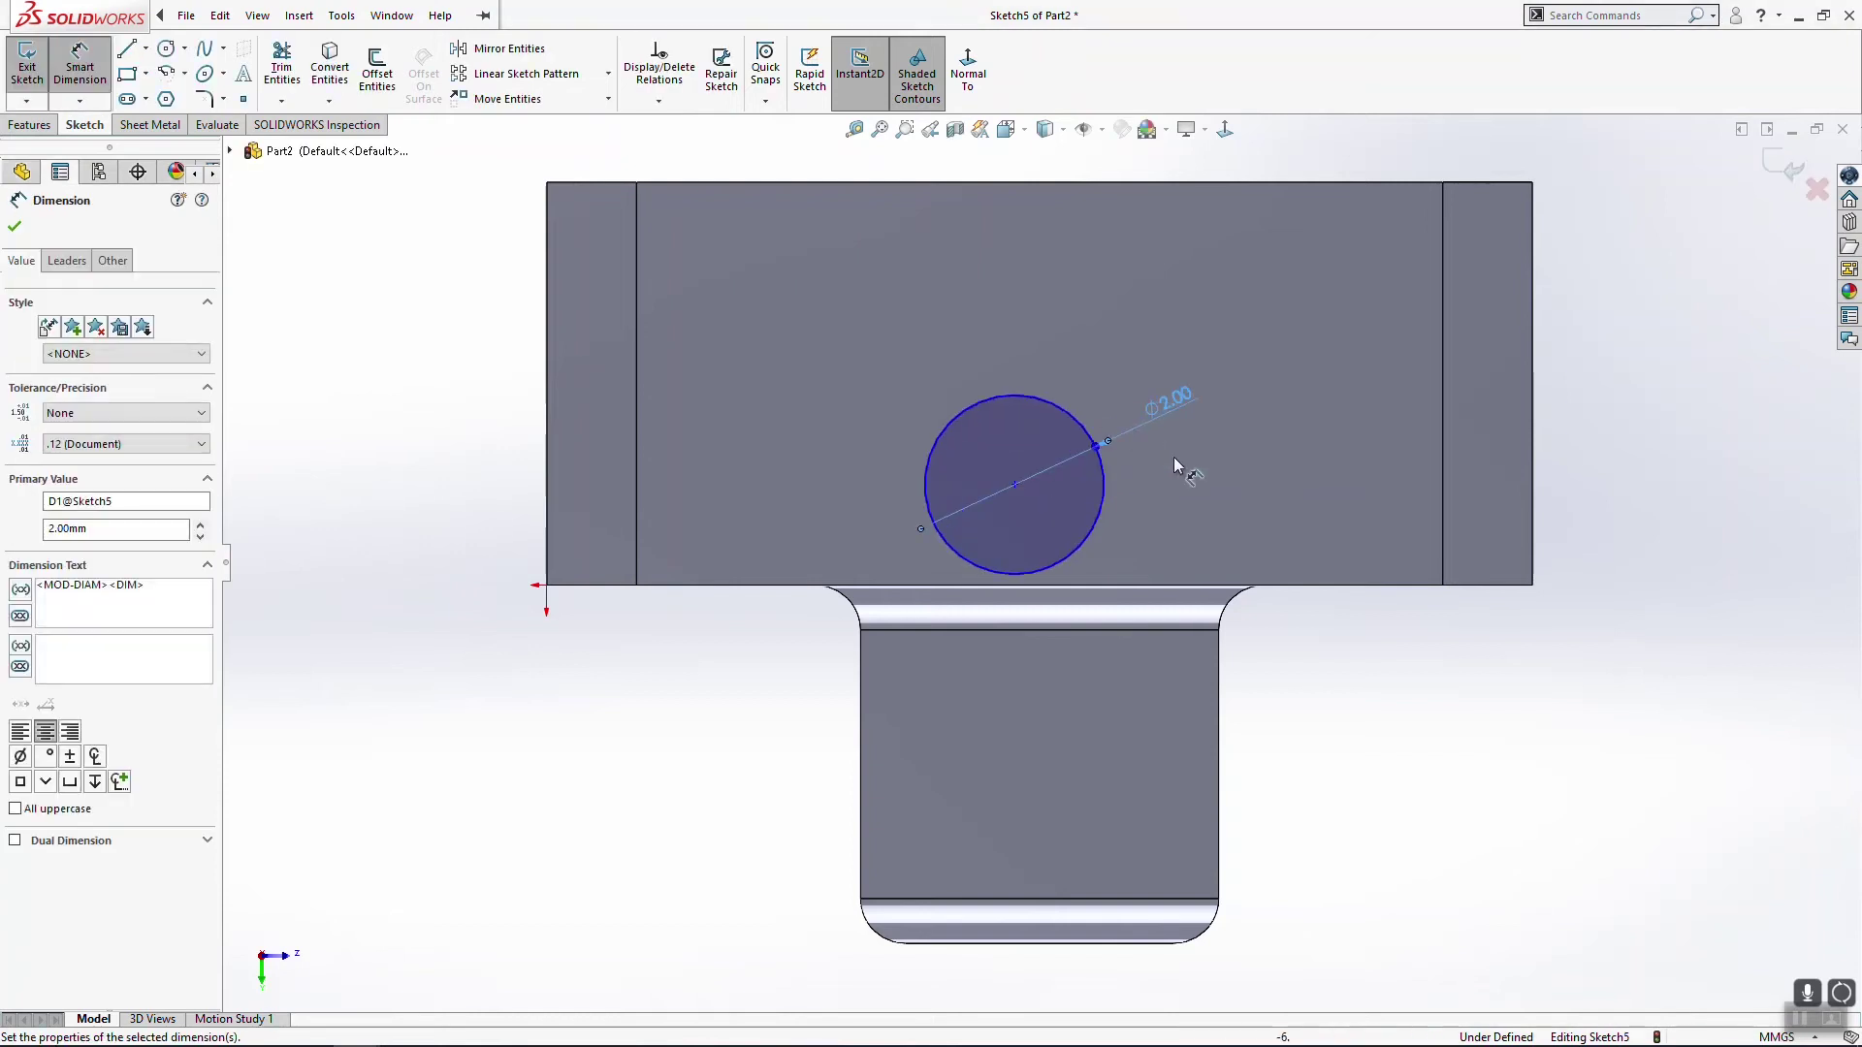
key(alt+e)
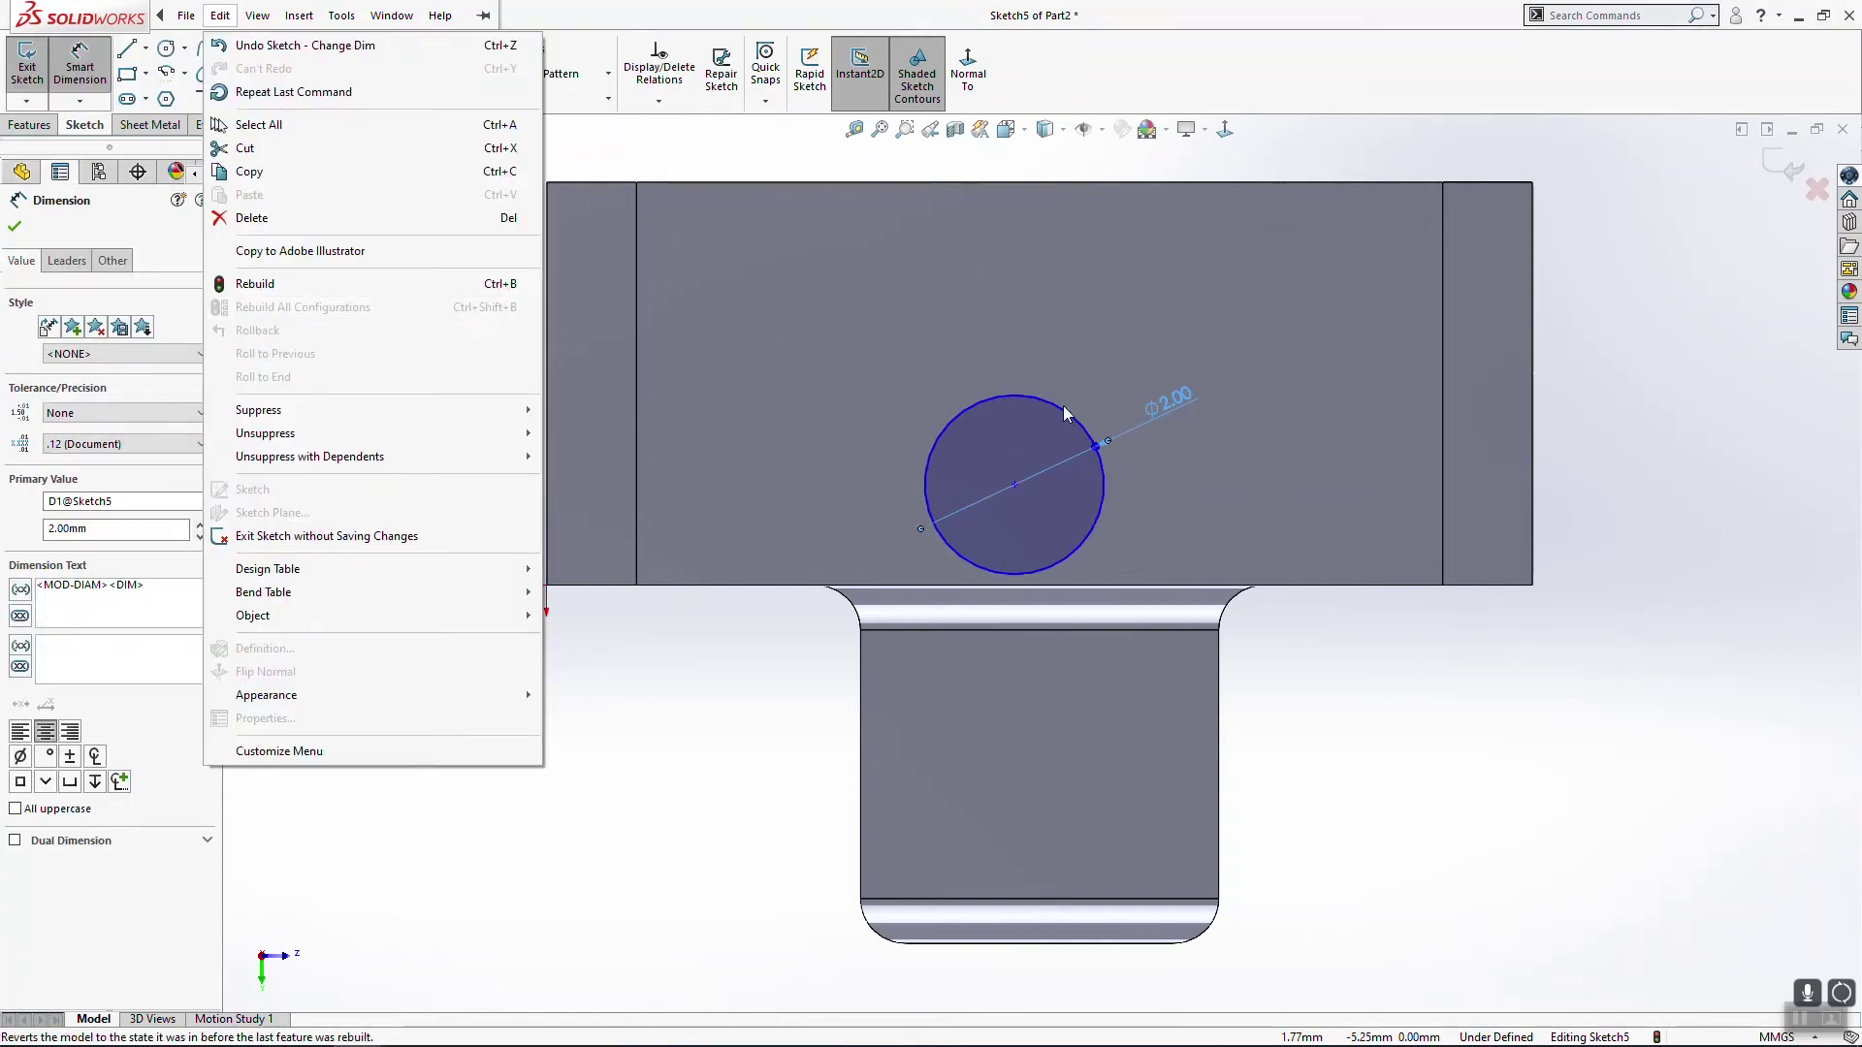
Step: Dimension the circle's centre 2 mm from the face's edge on the boss side
key(Escape)
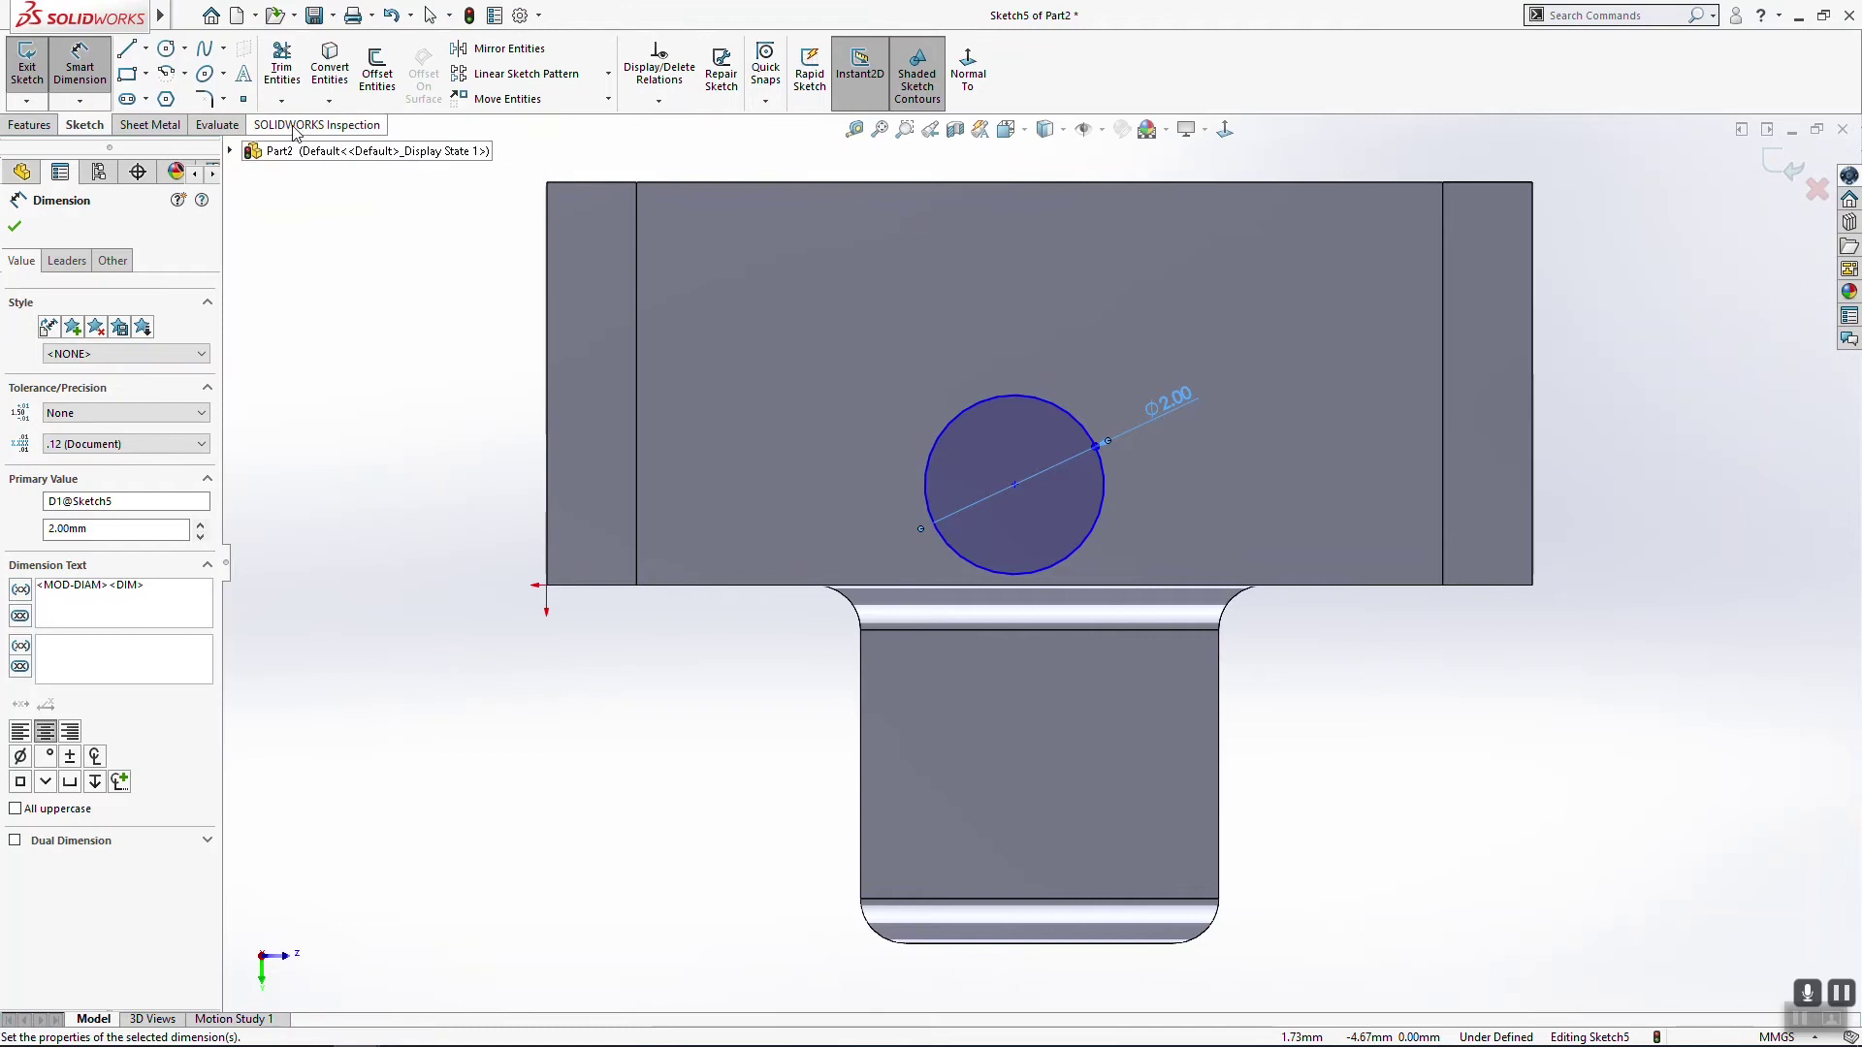
click(1092, 585)
click(1014, 484)
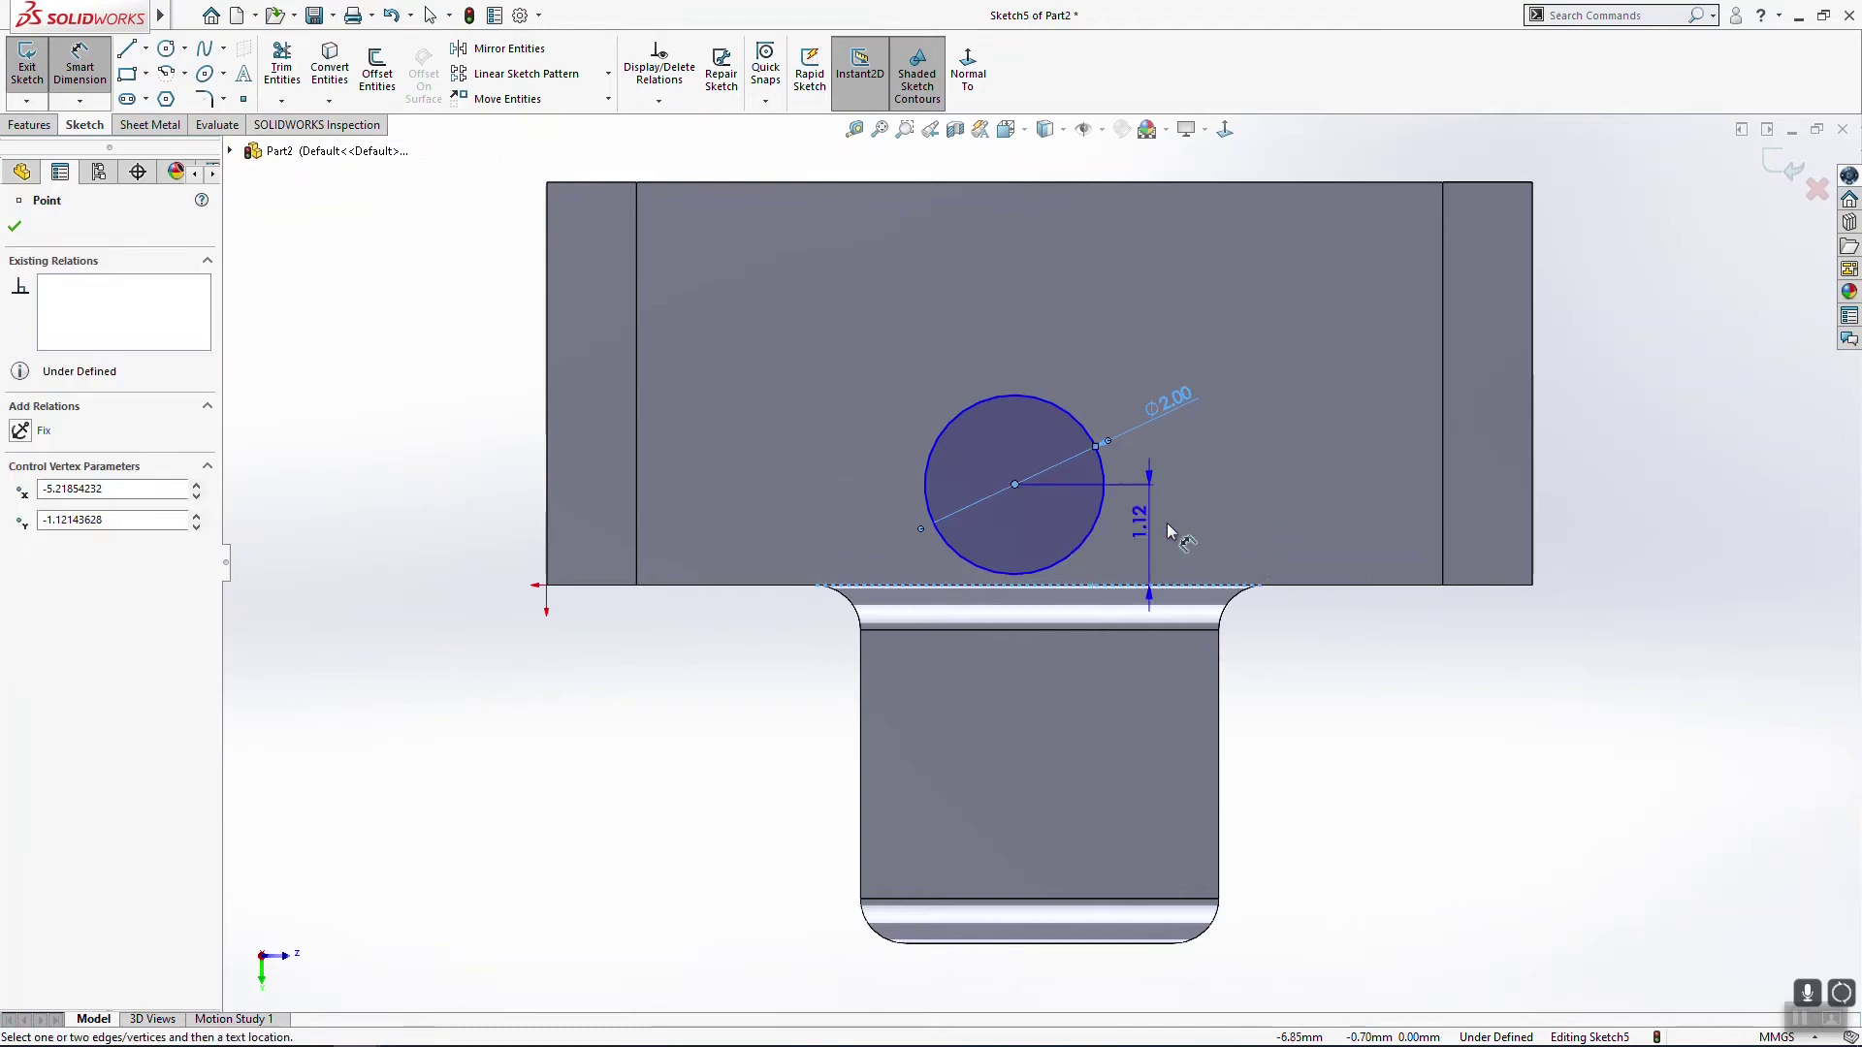
click(1241, 504)
text(2)
key(Return)
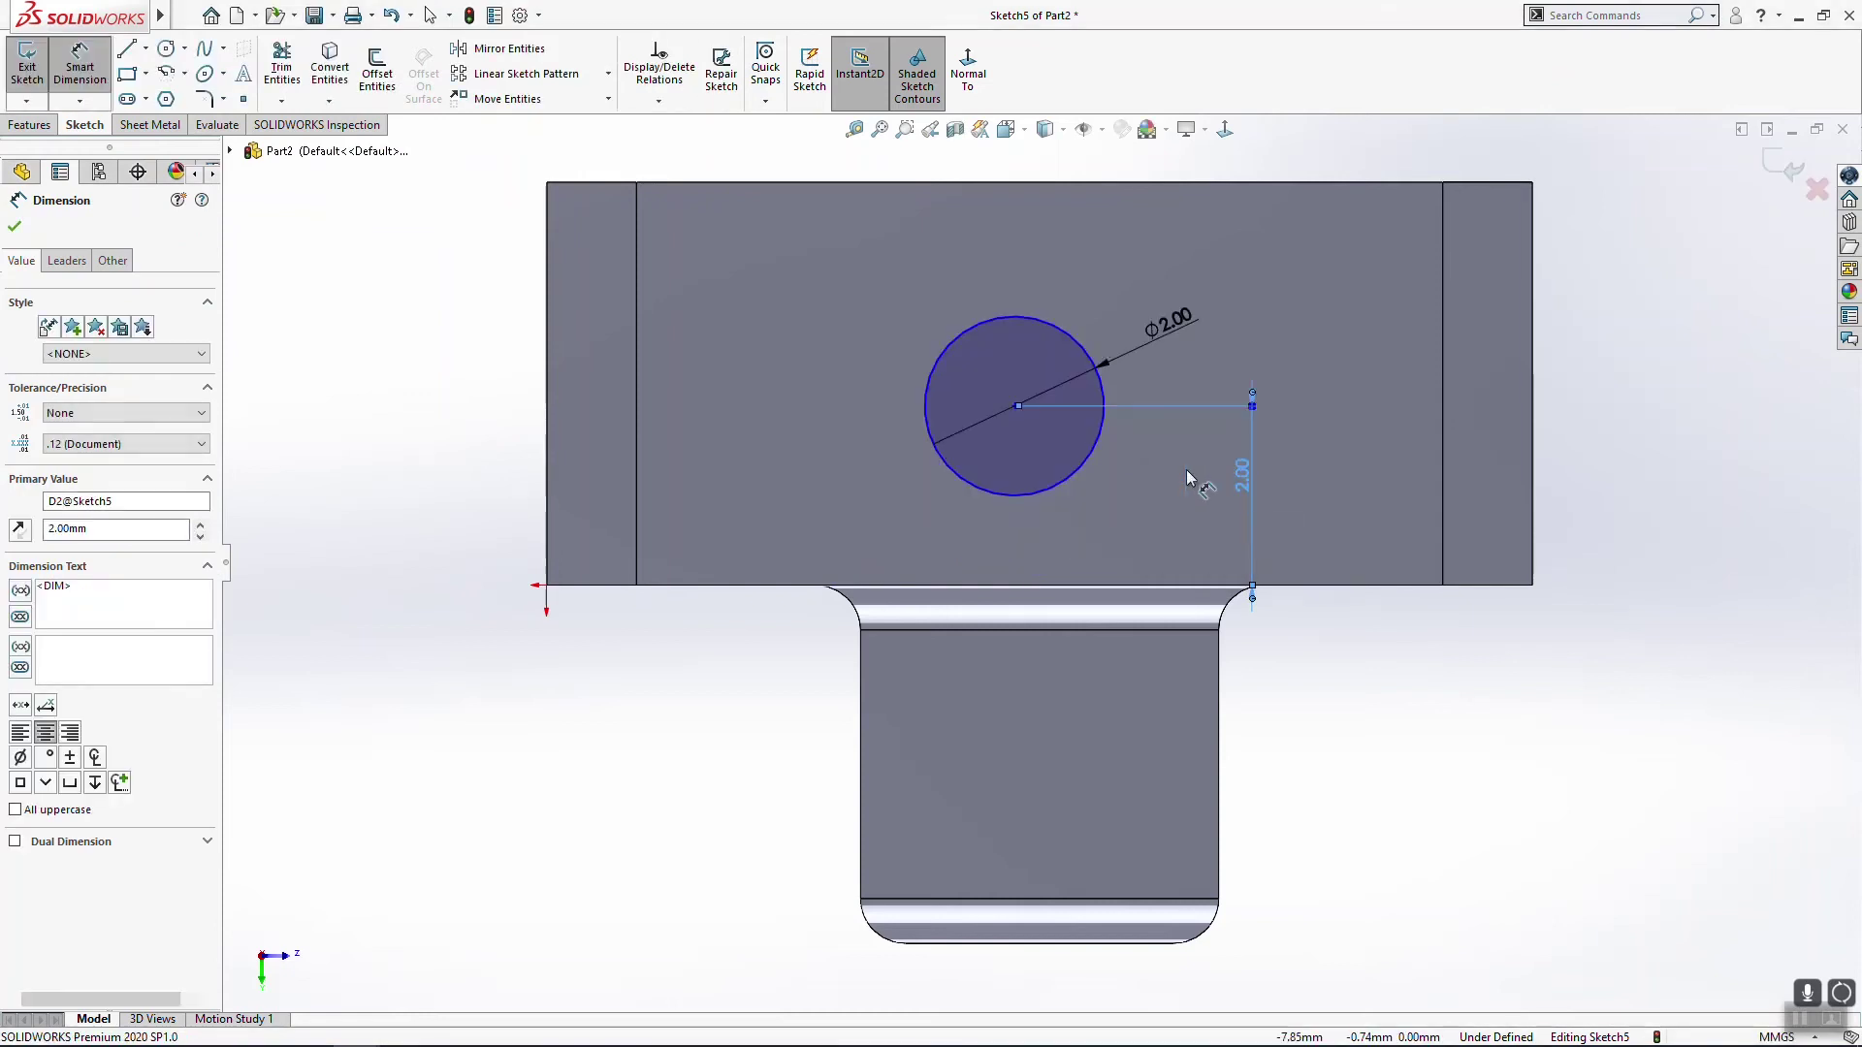
key(Escape)
Step: Align the circle's centre vertically with the midpoint of the boss-side edge using a Vertical relation
click(1016, 406)
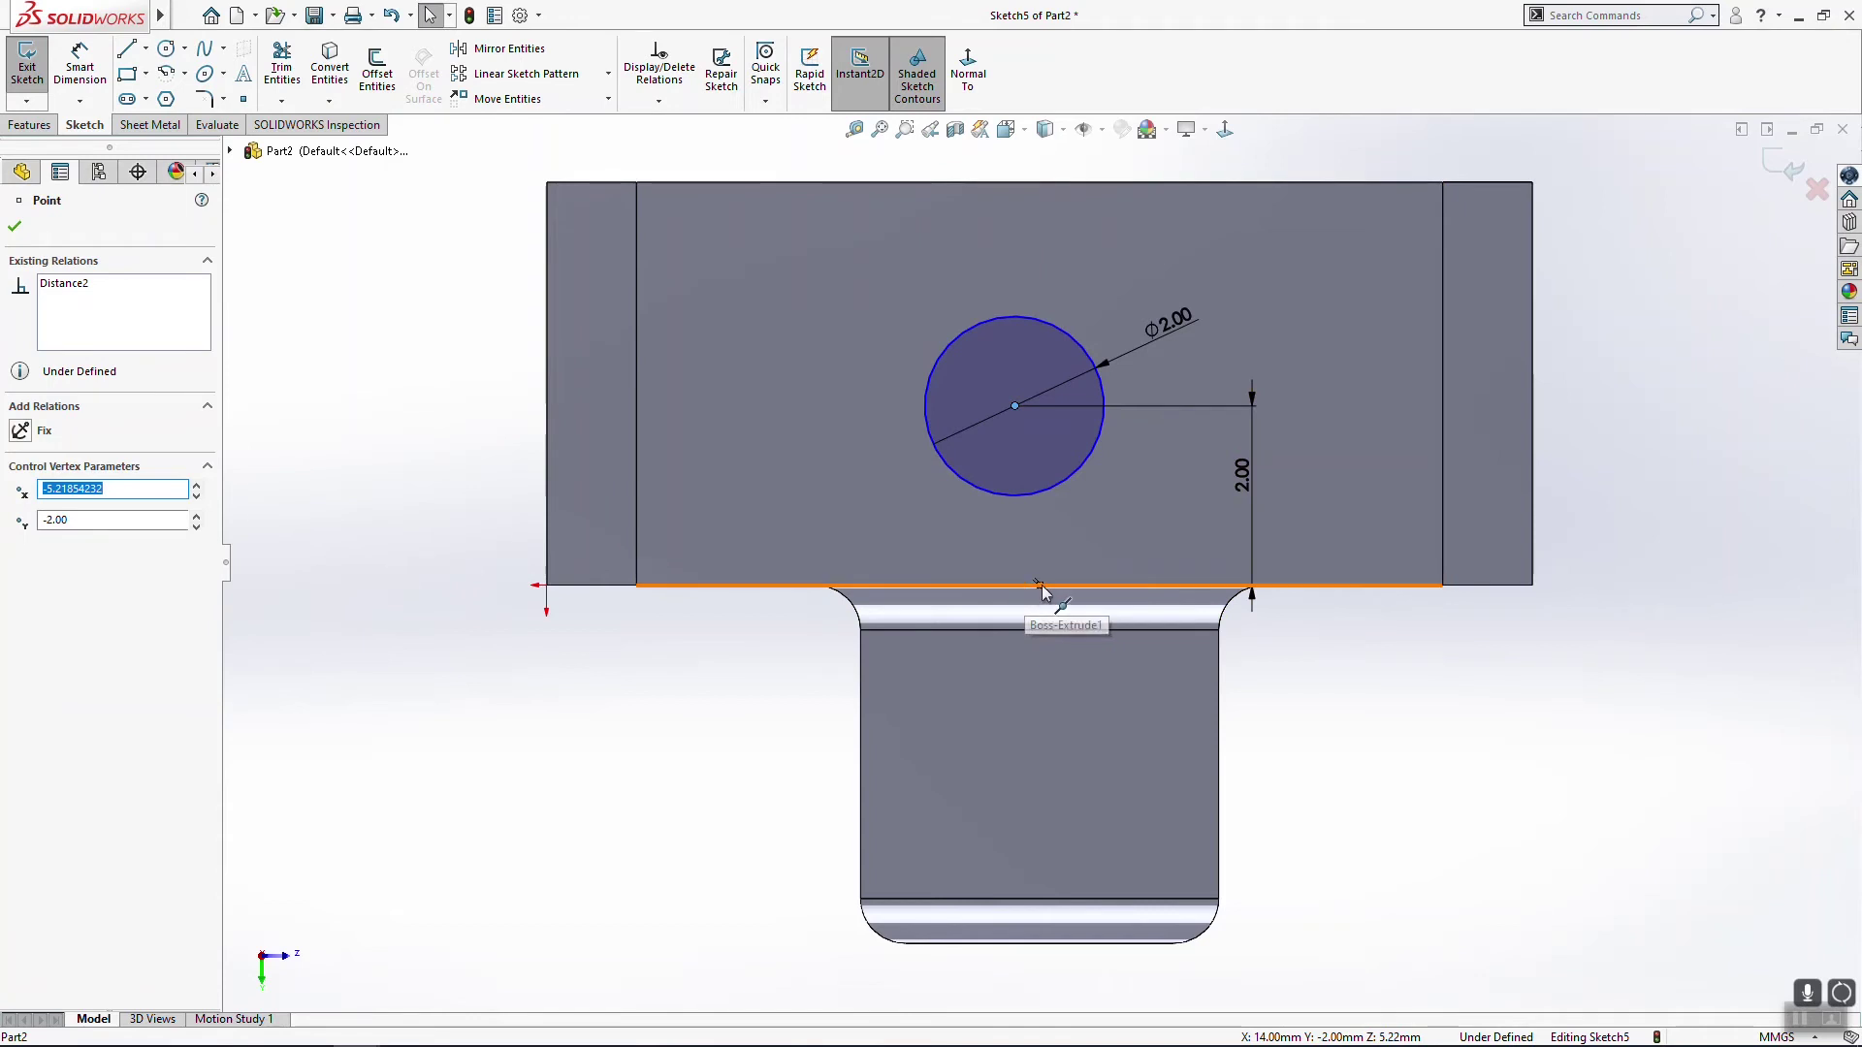
ctrl+click(1039, 586)
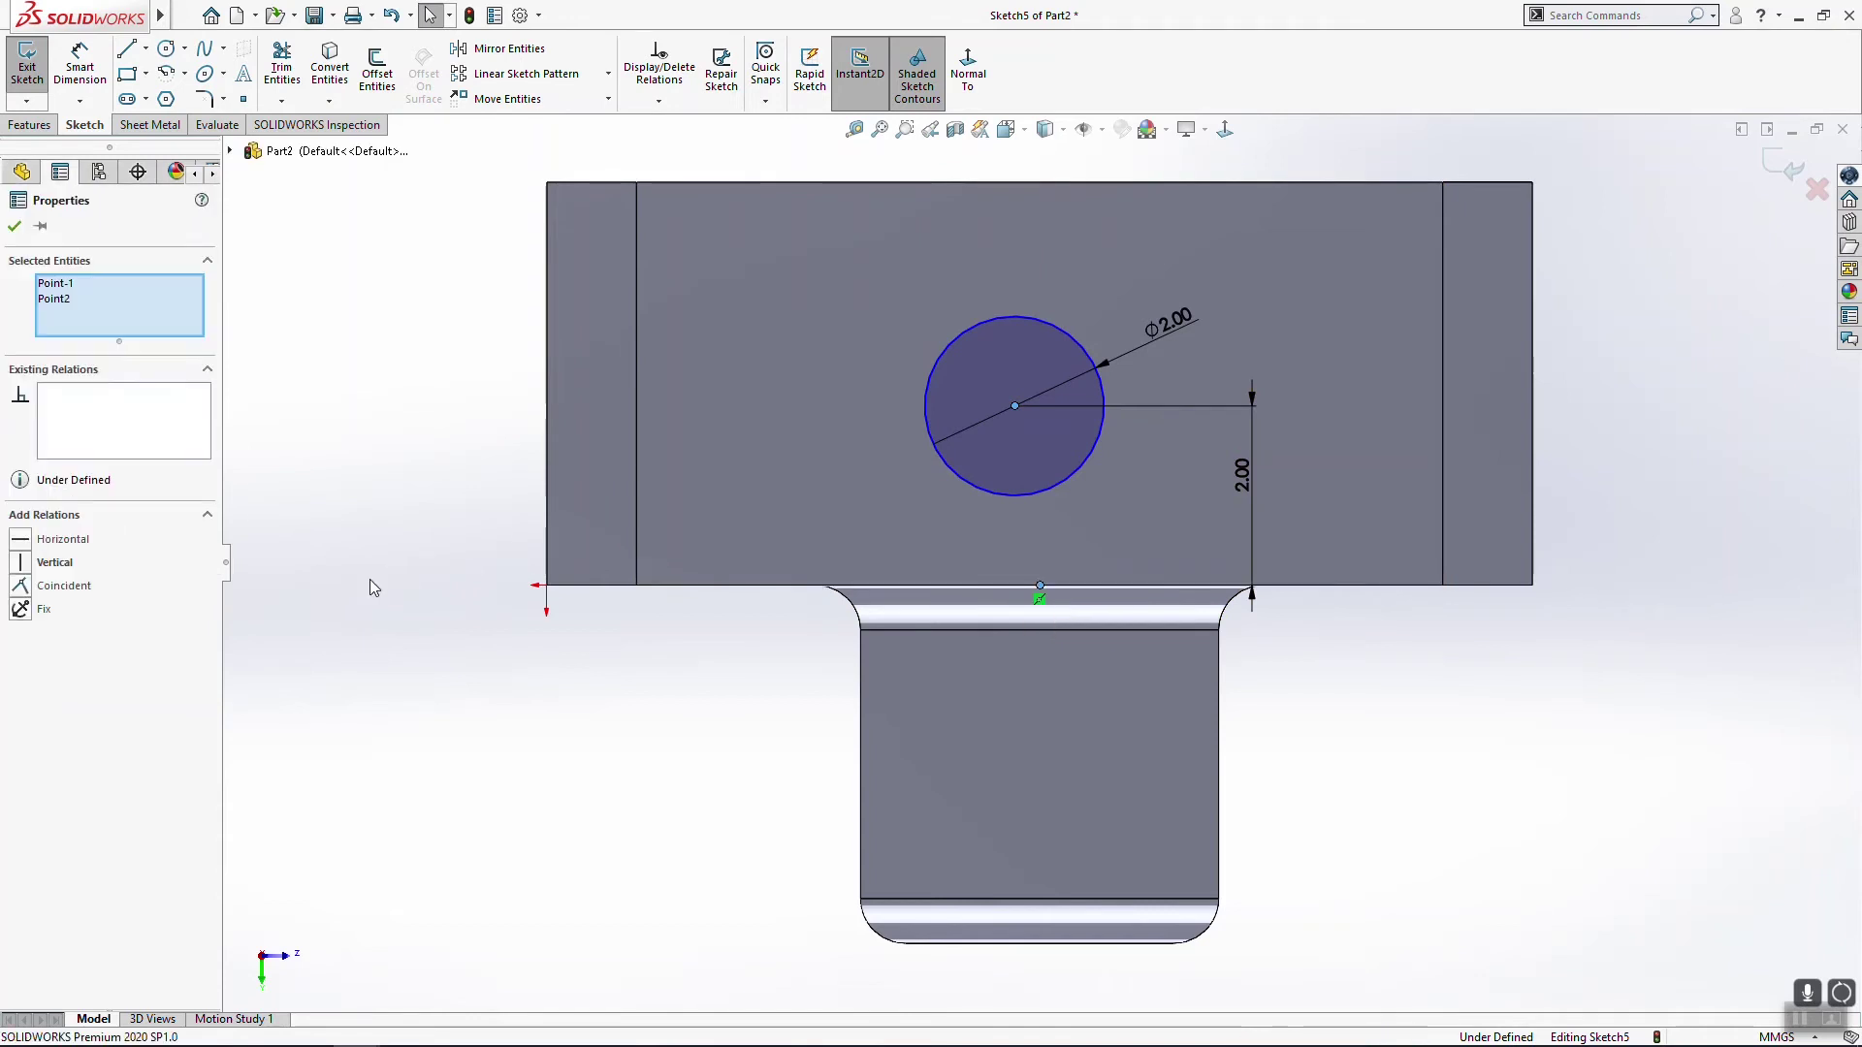
click(50, 562)
Step: Cut the 2 mm circle into the block from the notch's inner end face with an Extruded Cut
click(23, 126)
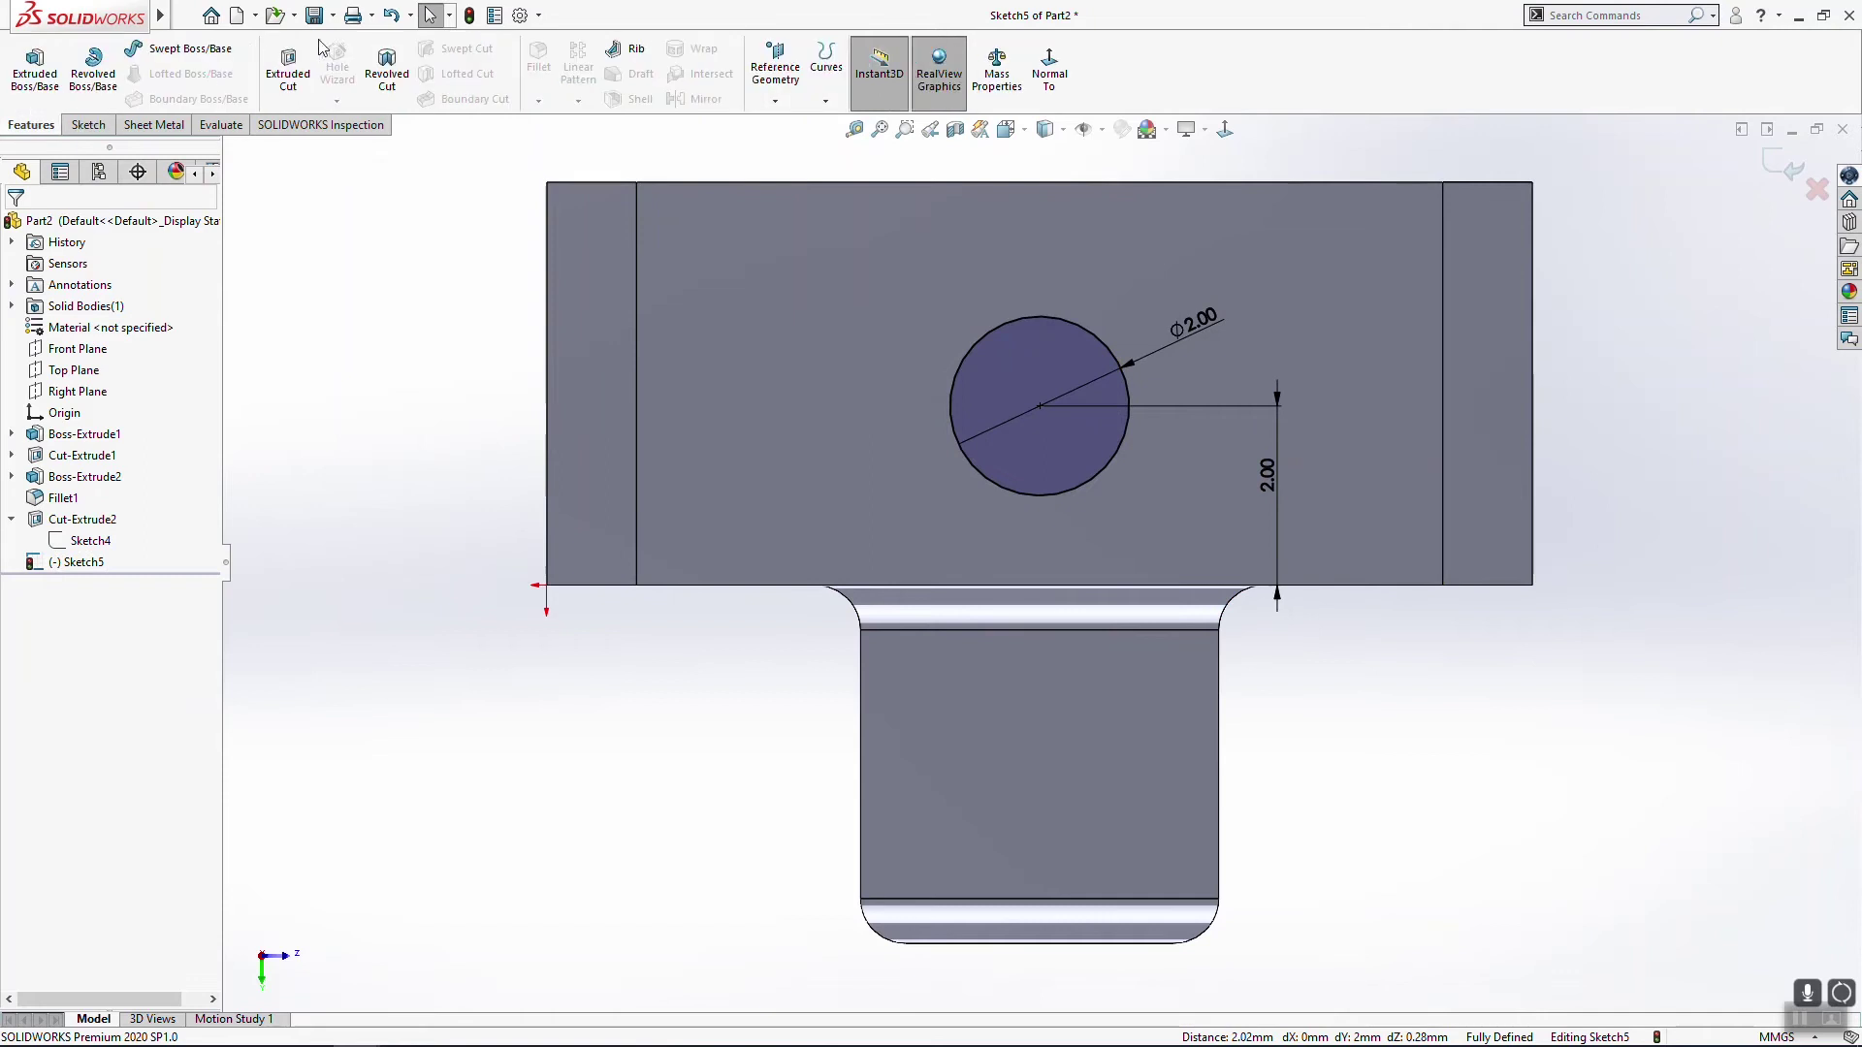
click(14, 226)
middle_drag(404, 466, 1195, 288)
scroll(524, 460, up, 5)
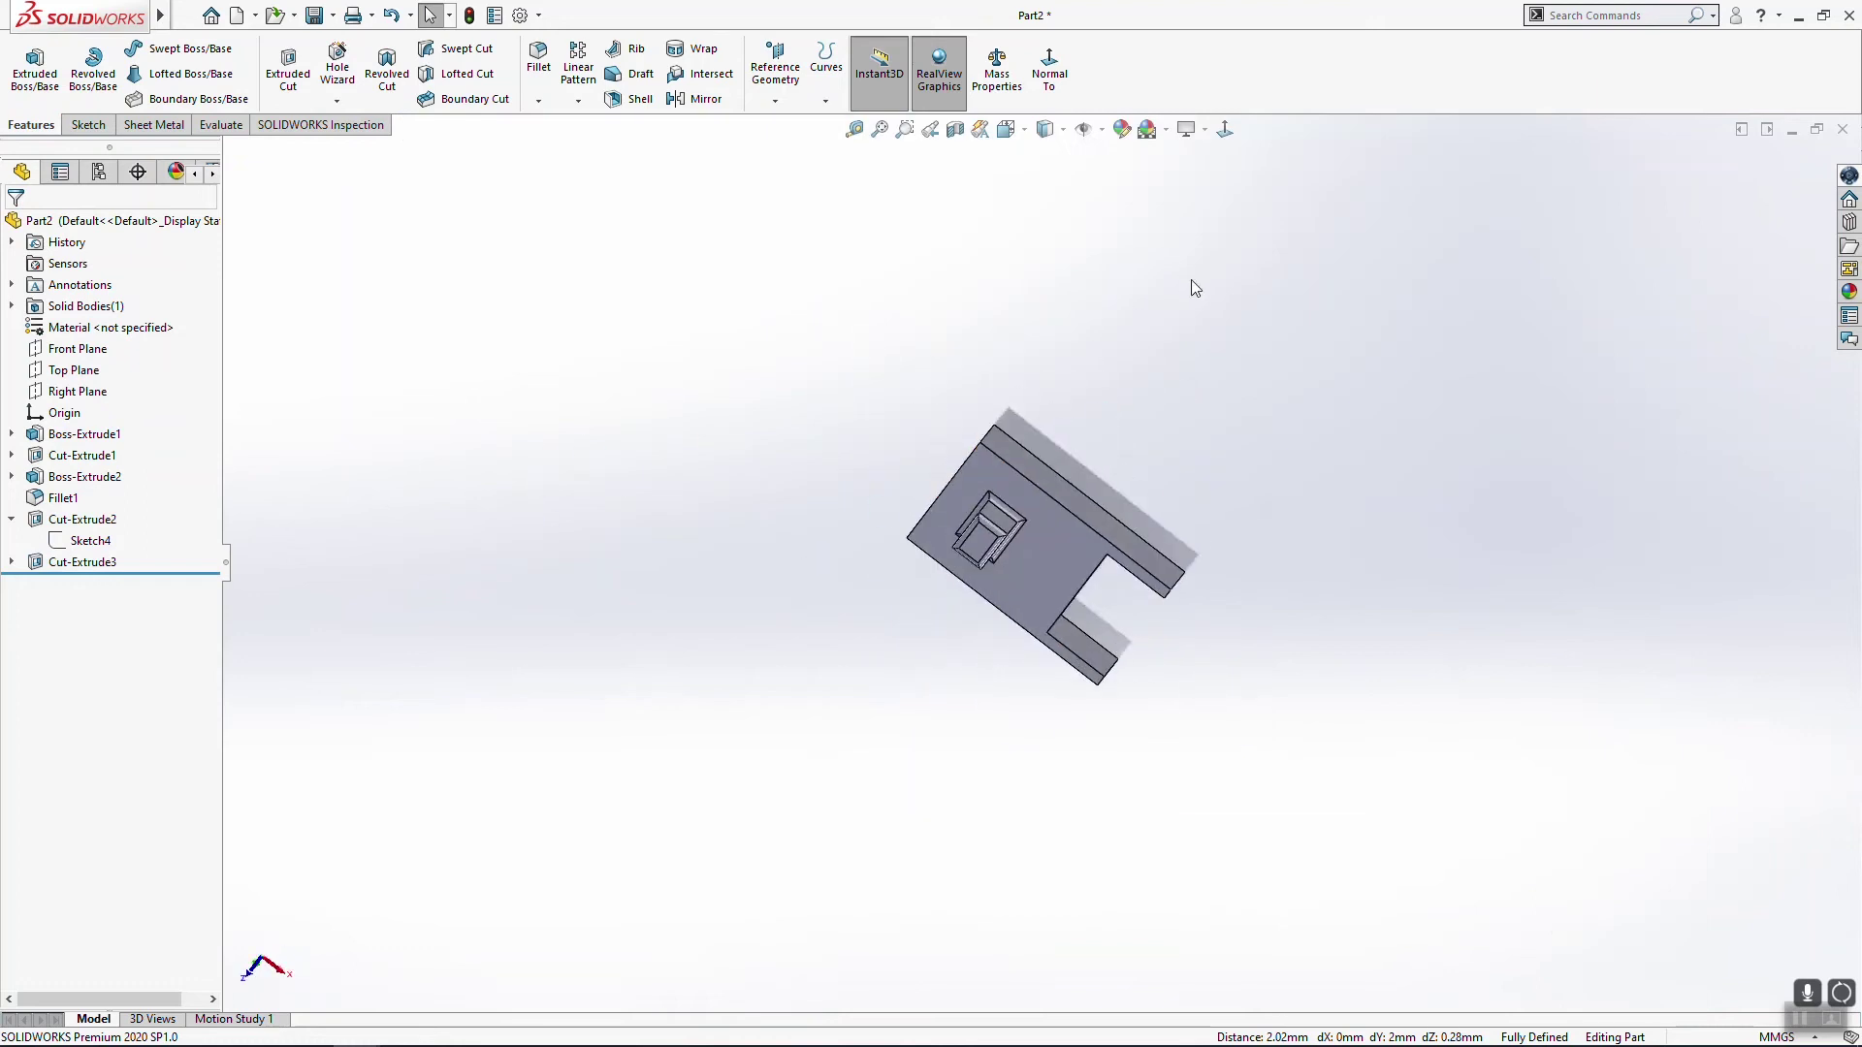
Step: Apply the red medium gloss plastic appearance to the whole block
click(1849, 291)
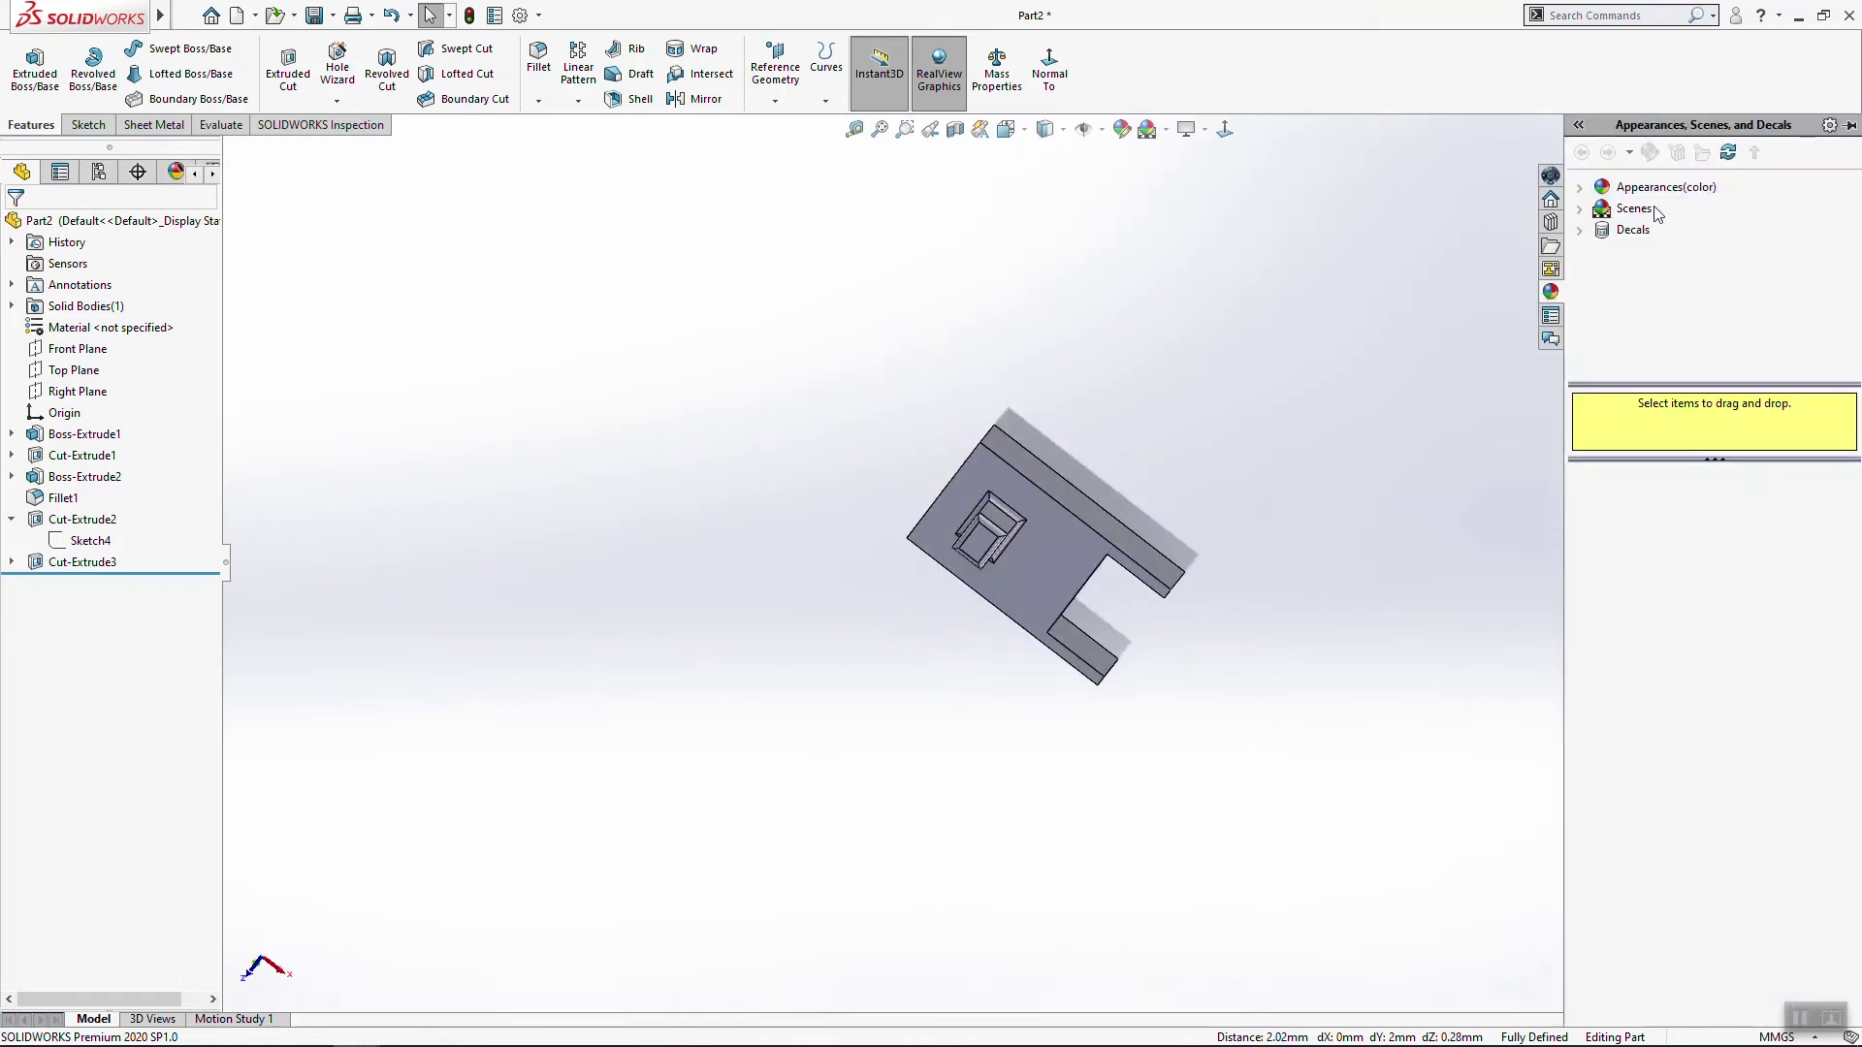
click(1623, 535)
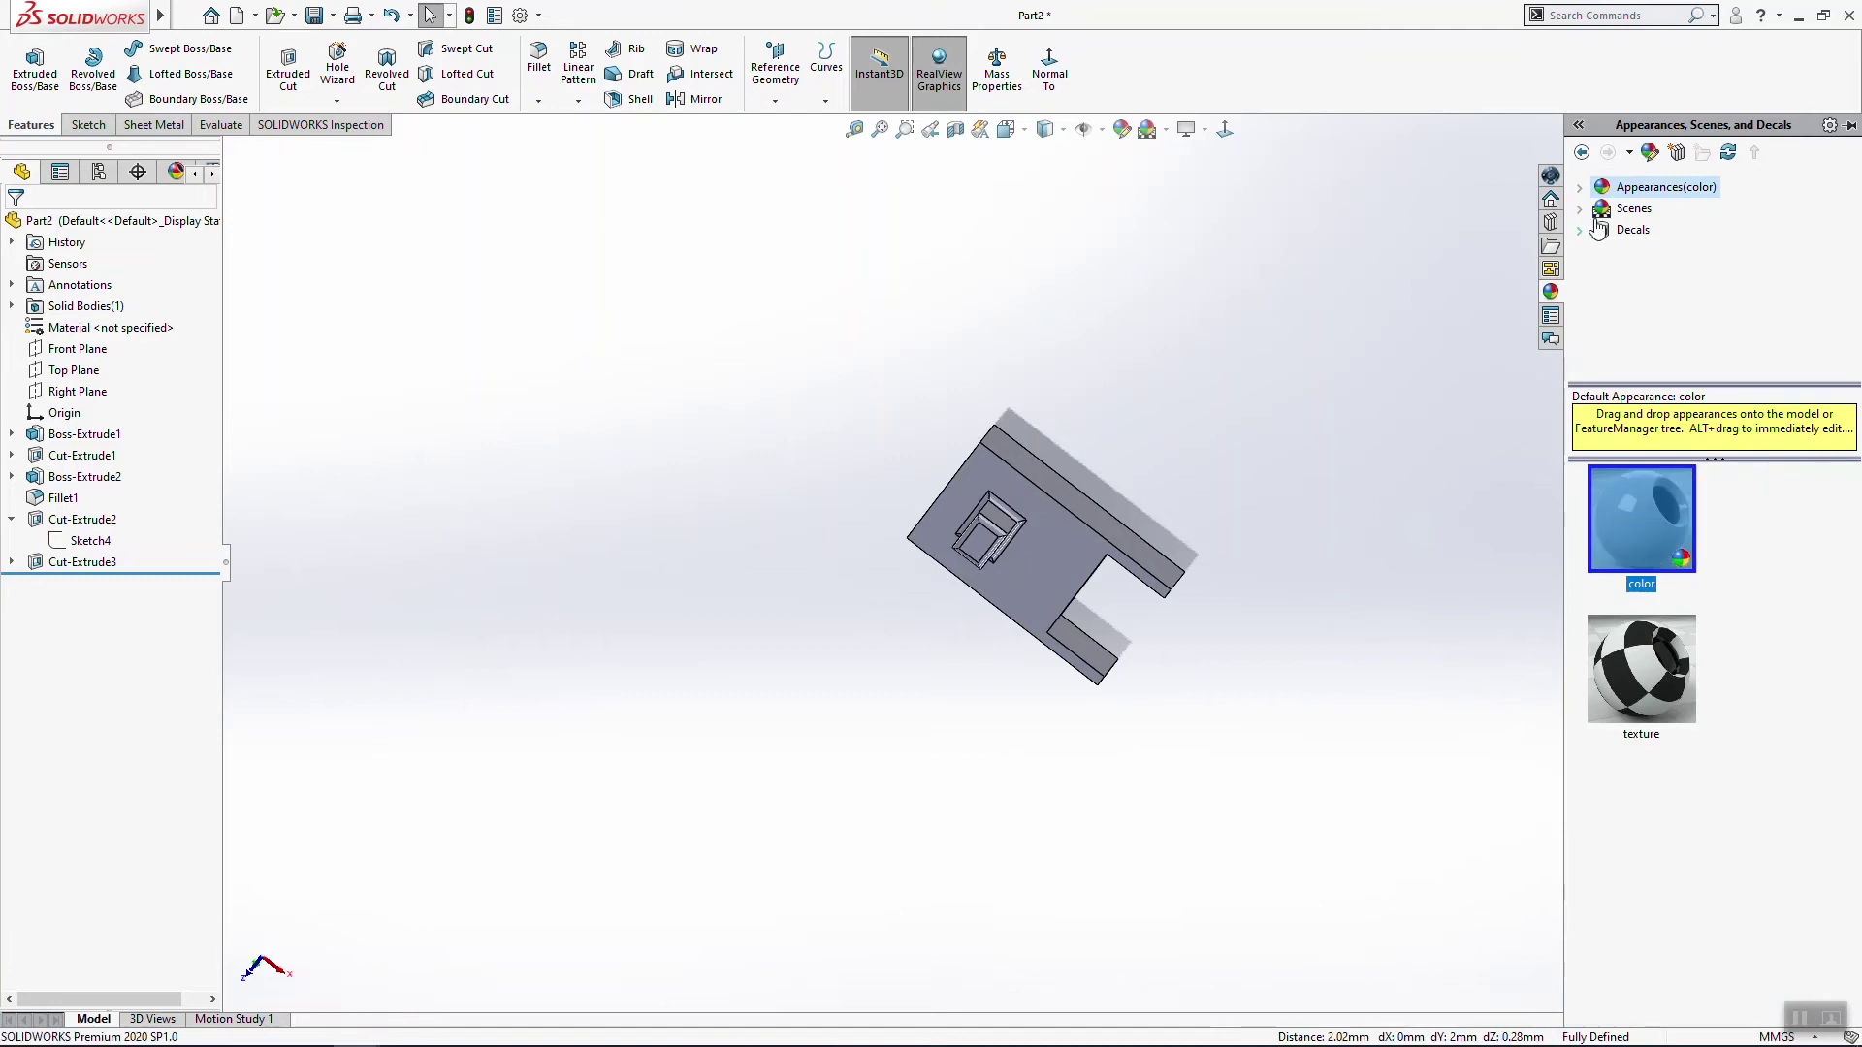
click(1580, 187)
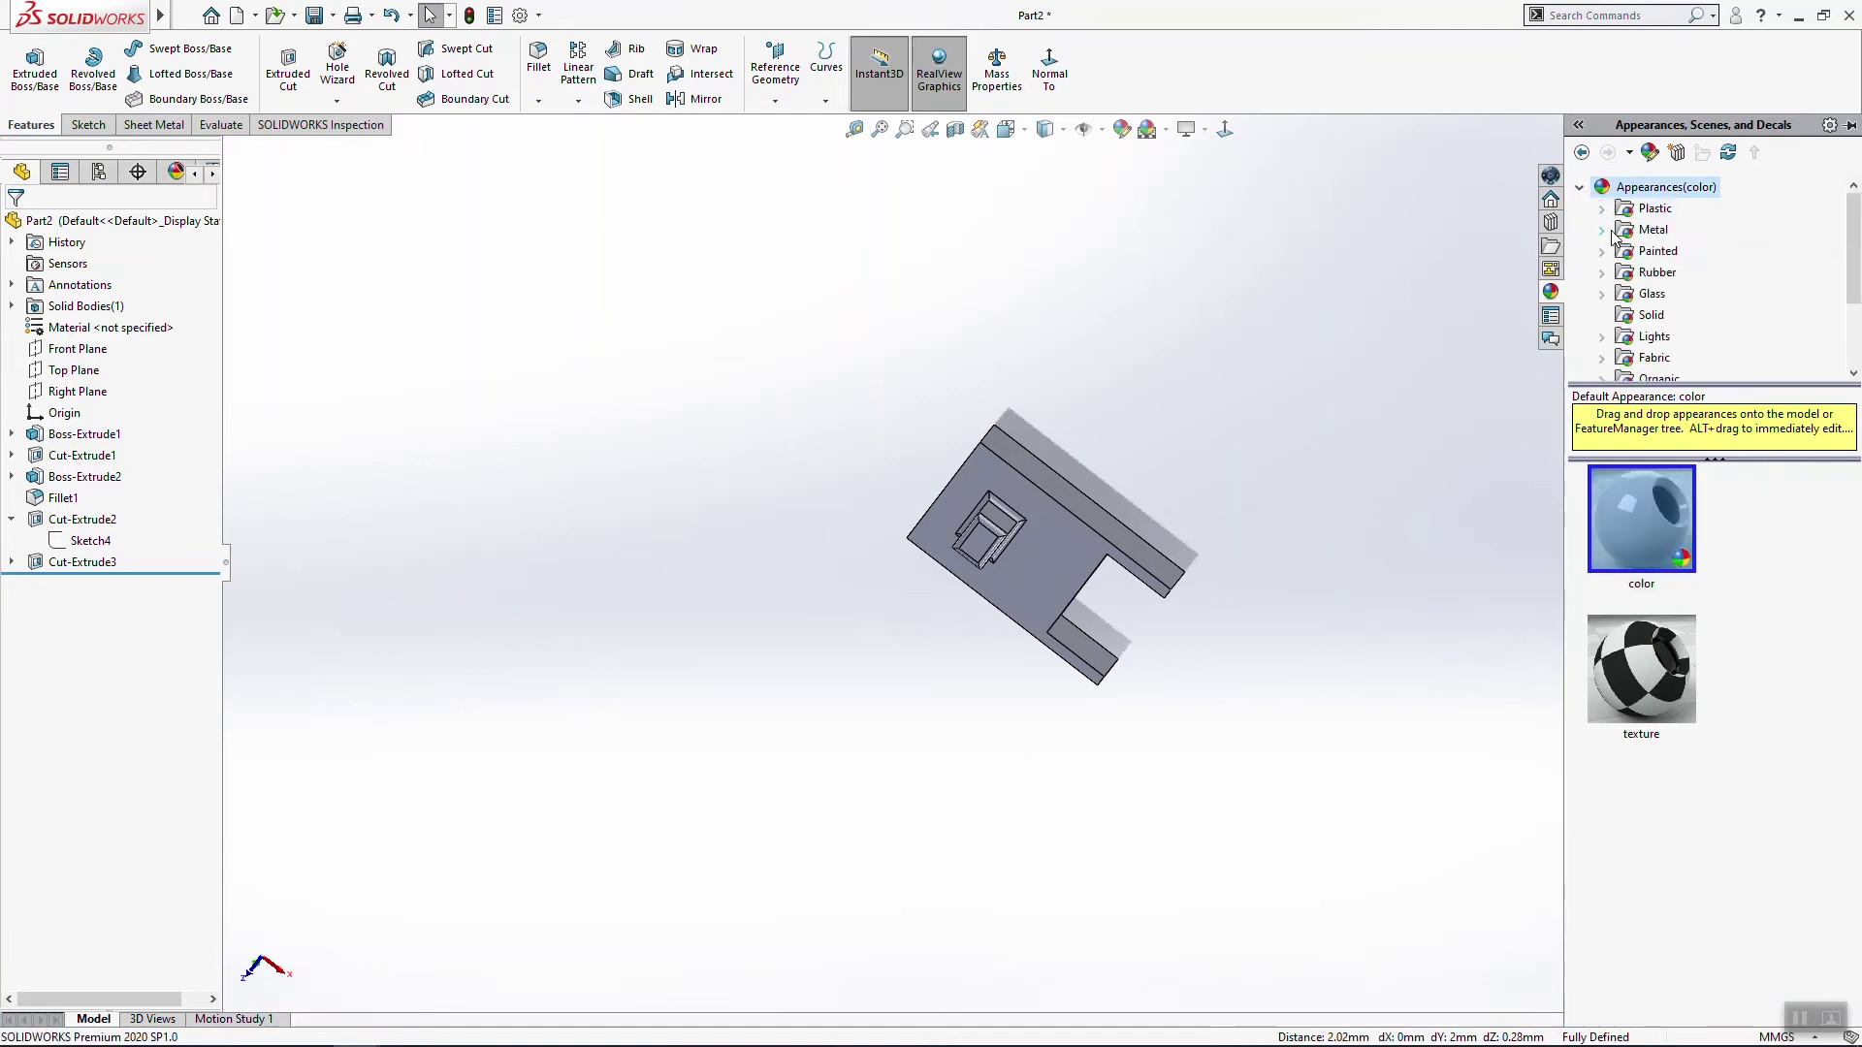
click(1602, 209)
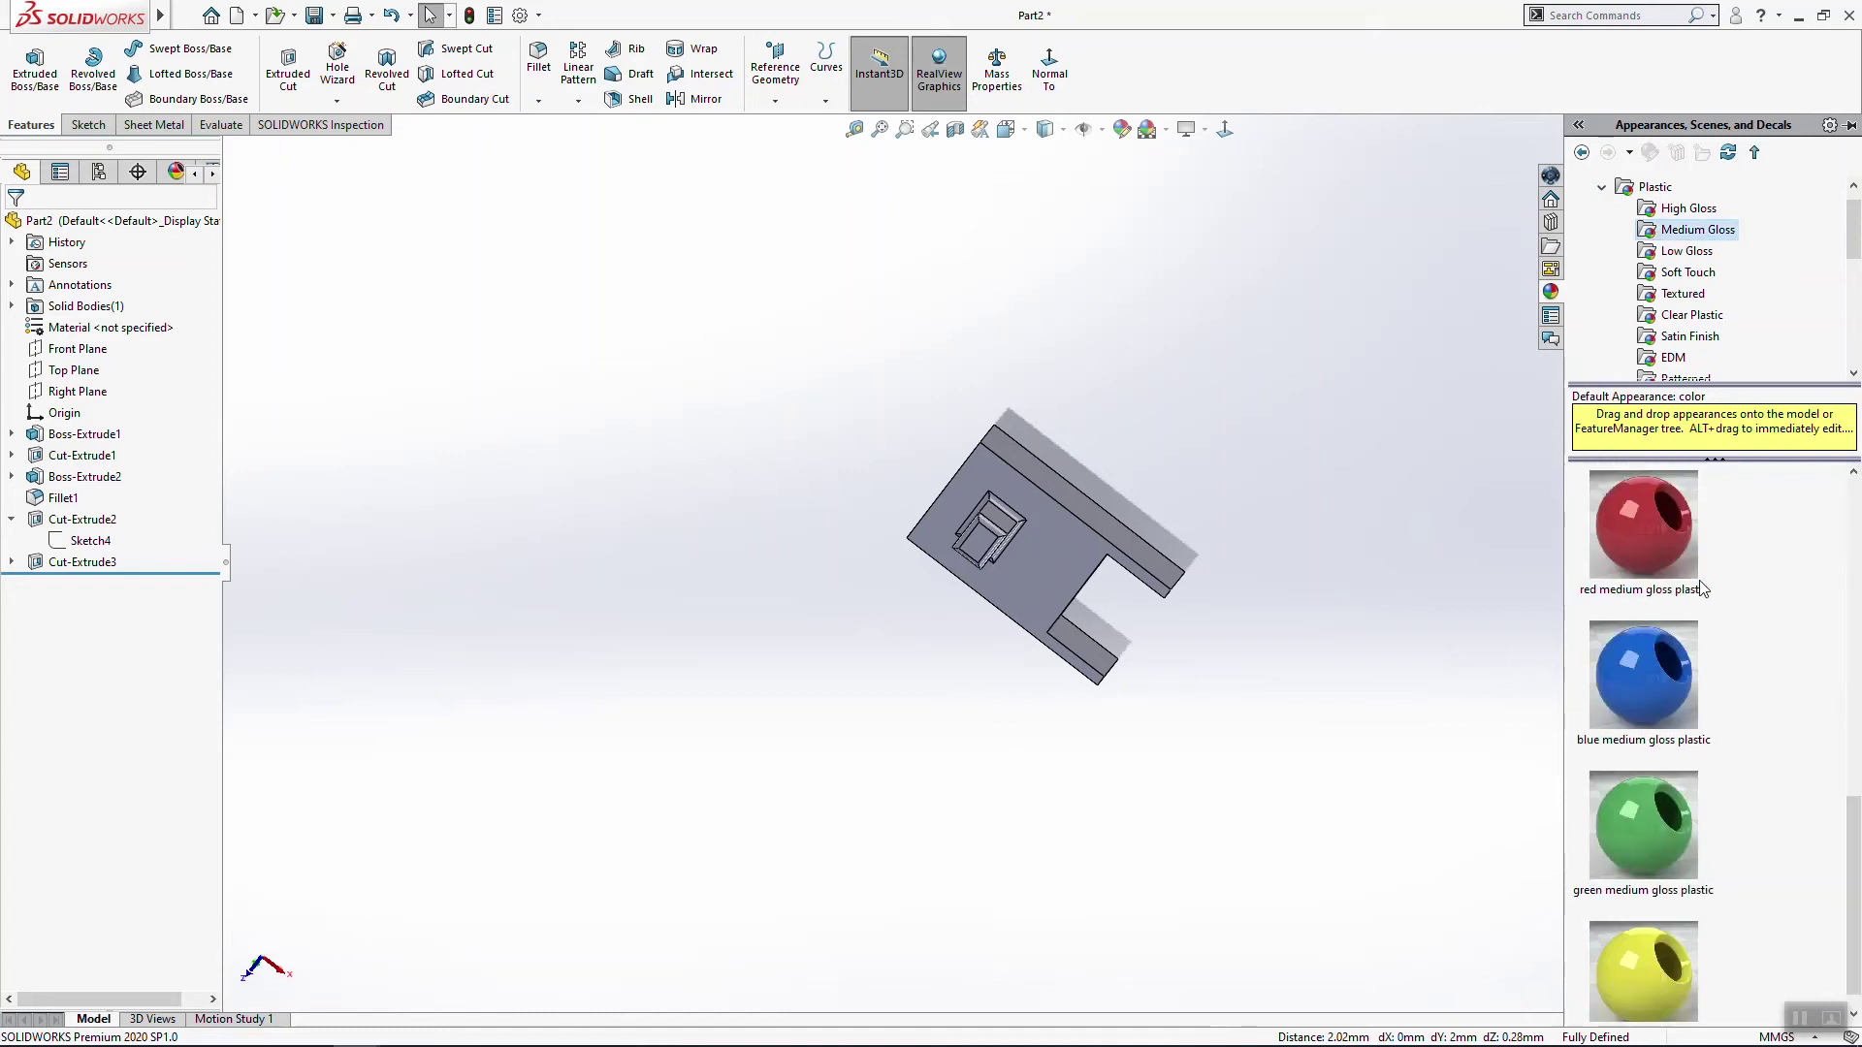
double_click(1691, 558)
click(1406, 514)
middle_drag(1377, 504, 1247, 495)
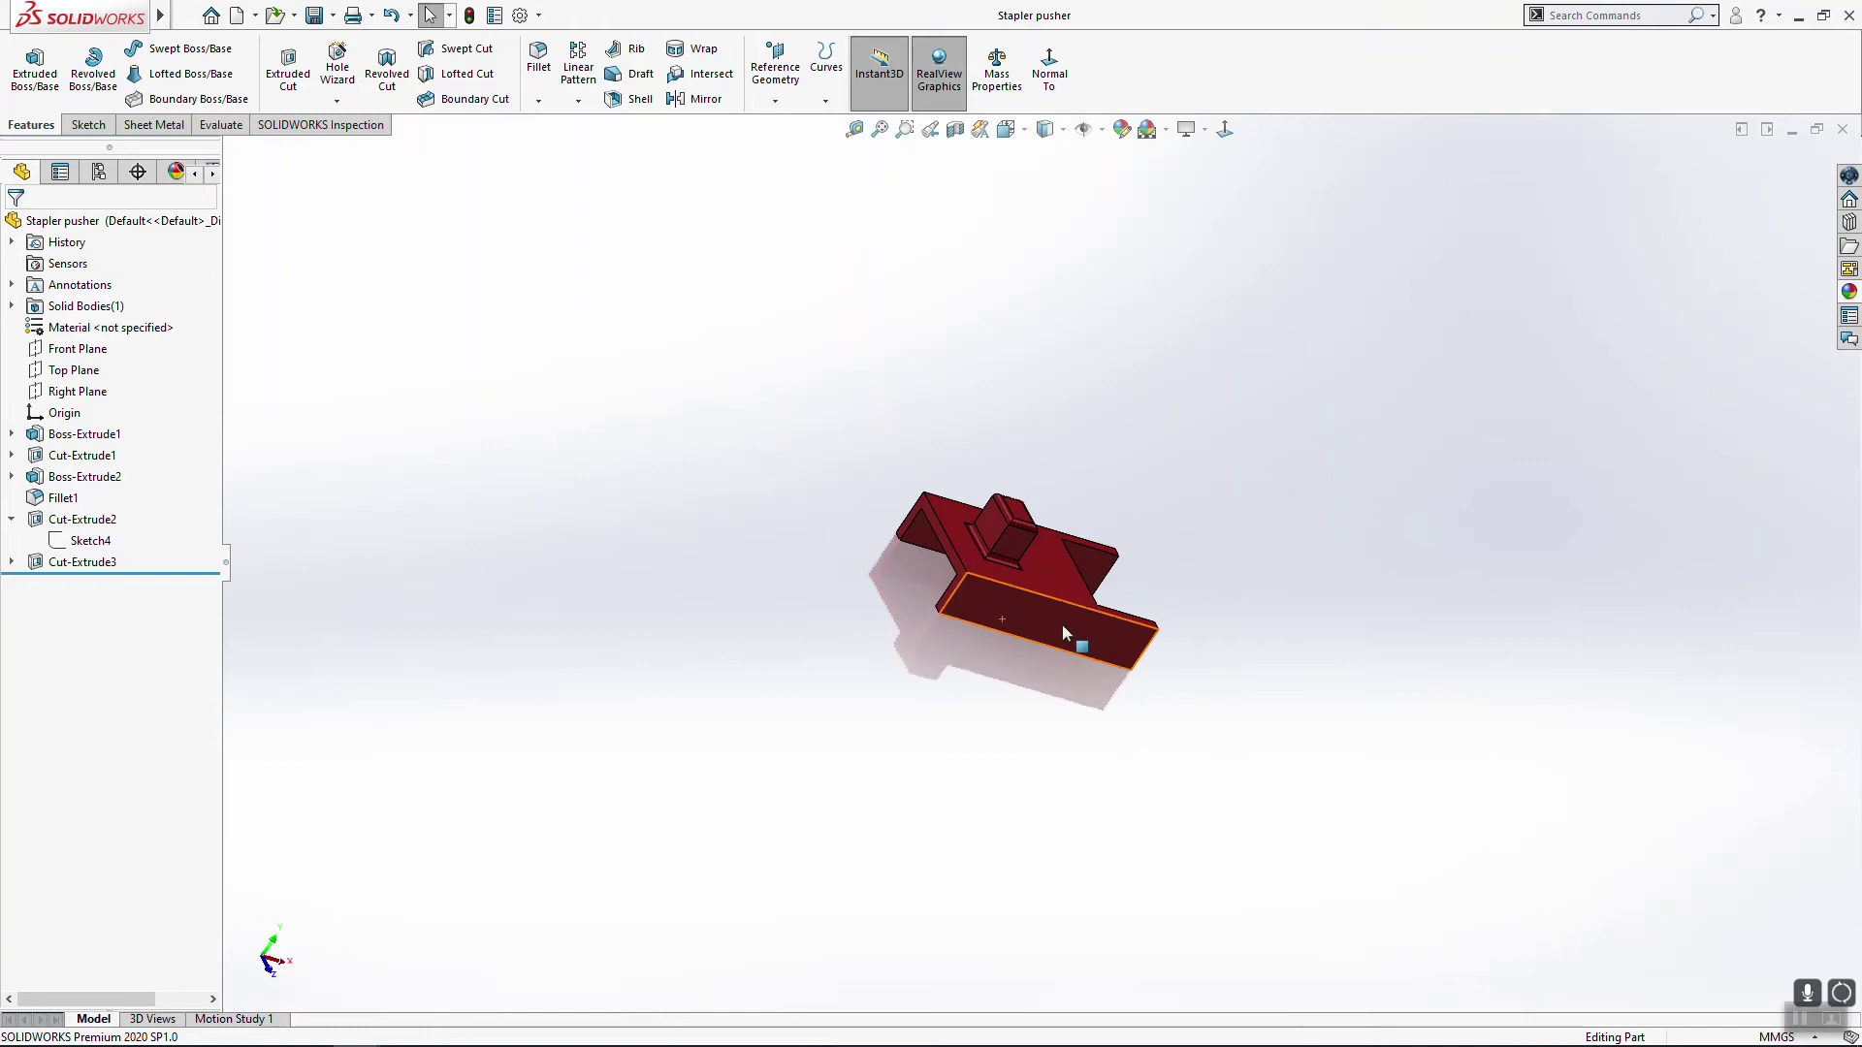
middle_drag(1077, 636, 1164, 595)
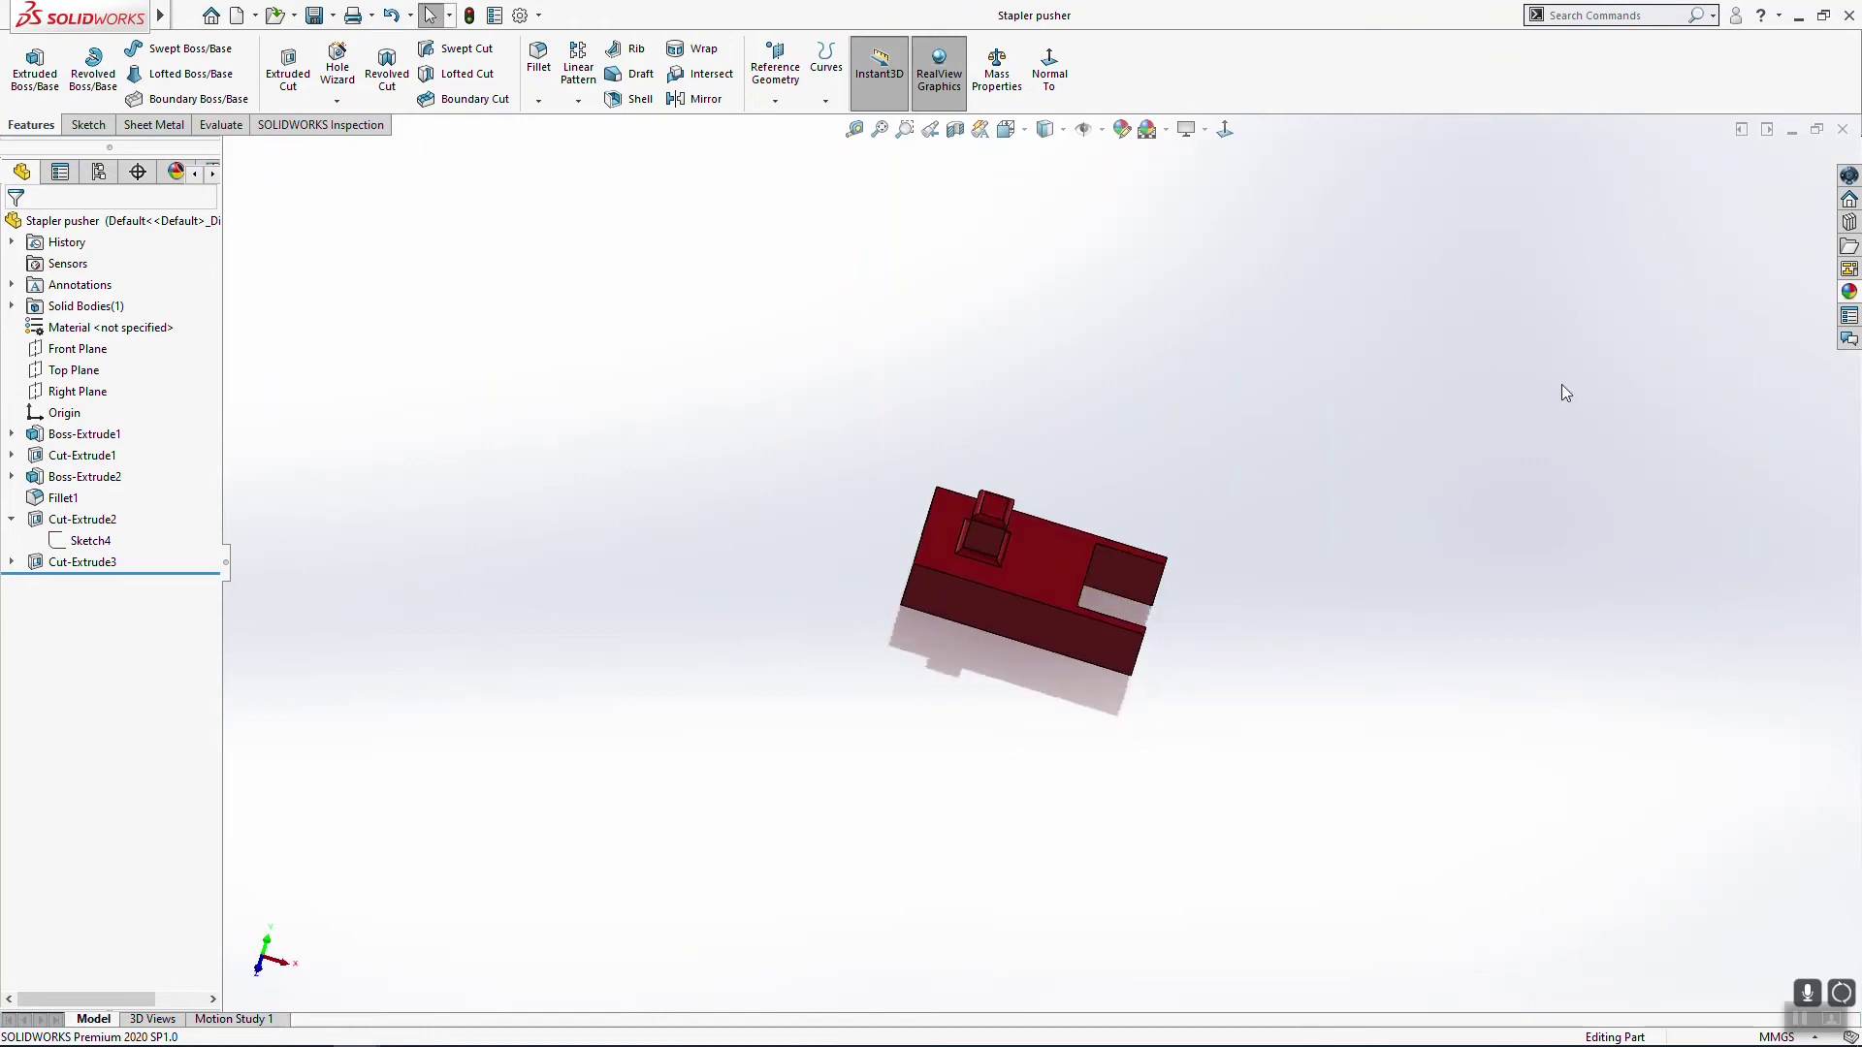
Step: Close the Stapler pusher part and create a new part document
click(1842, 130)
click(1843, 130)
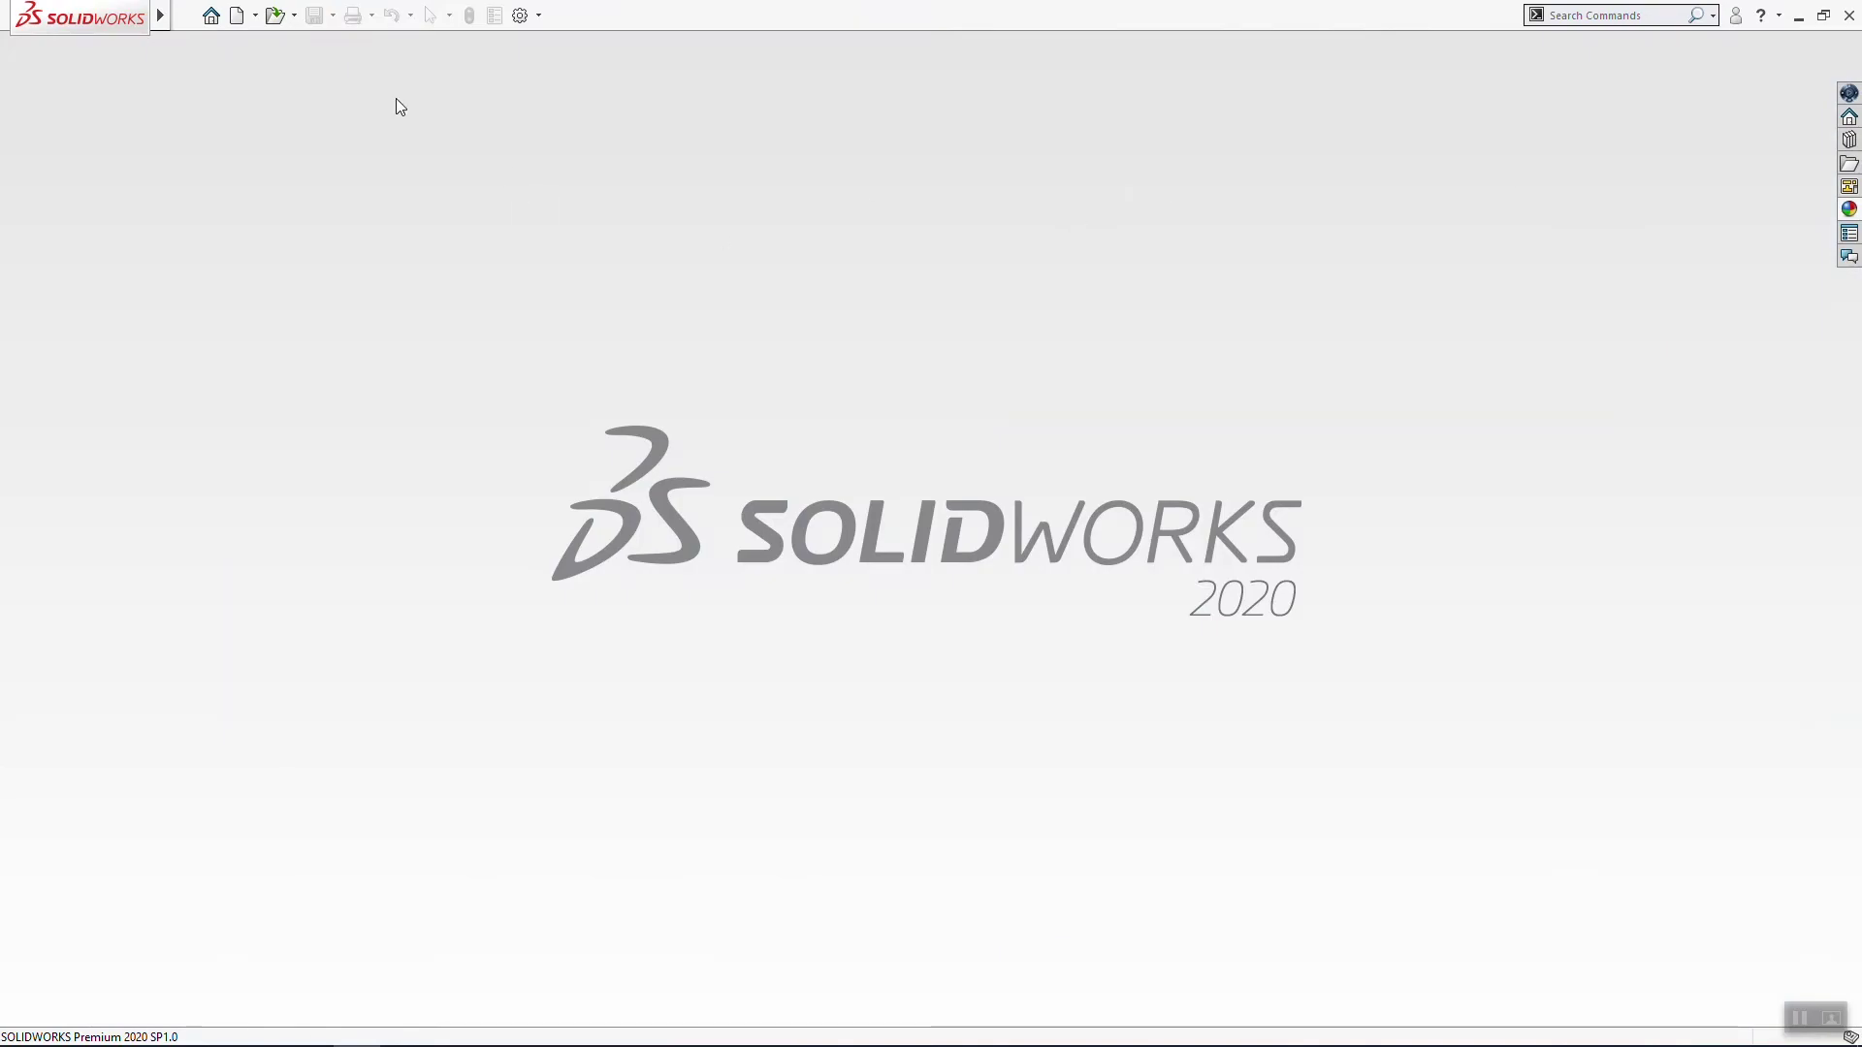
click(188, 14)
click(217, 46)
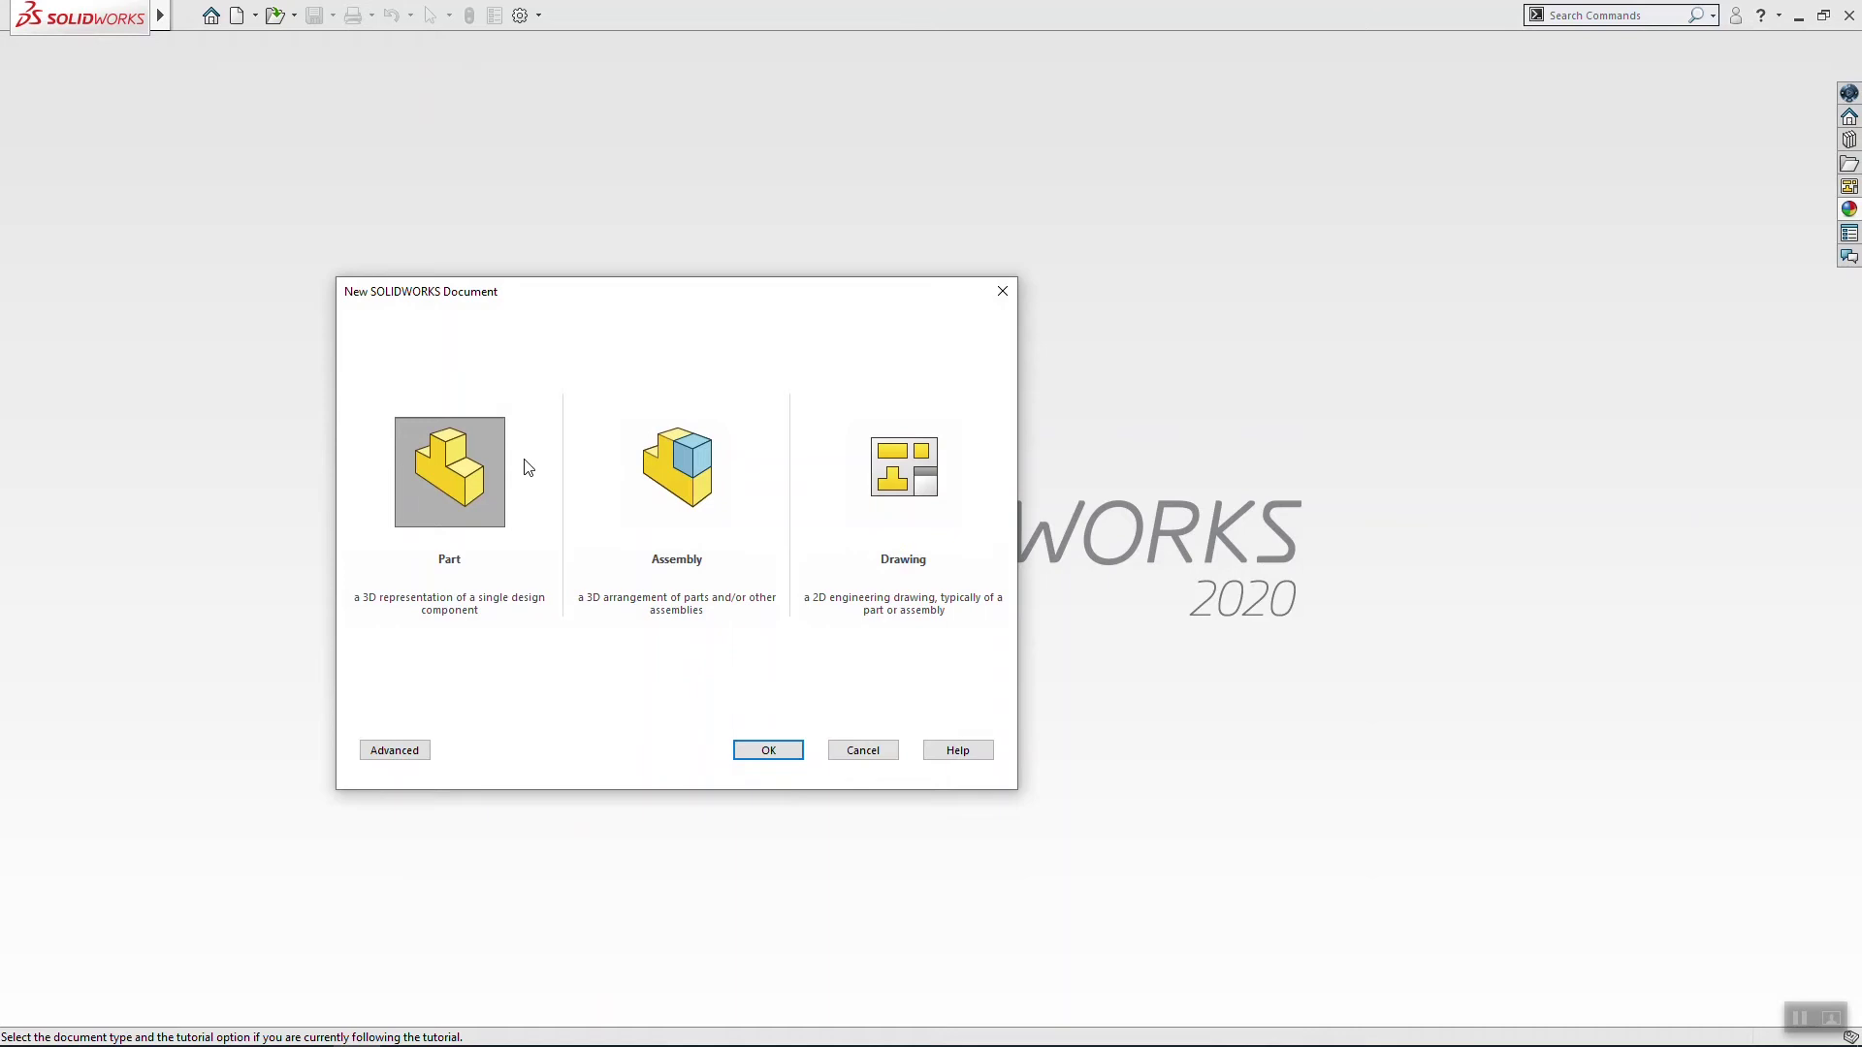
double_click(473, 458)
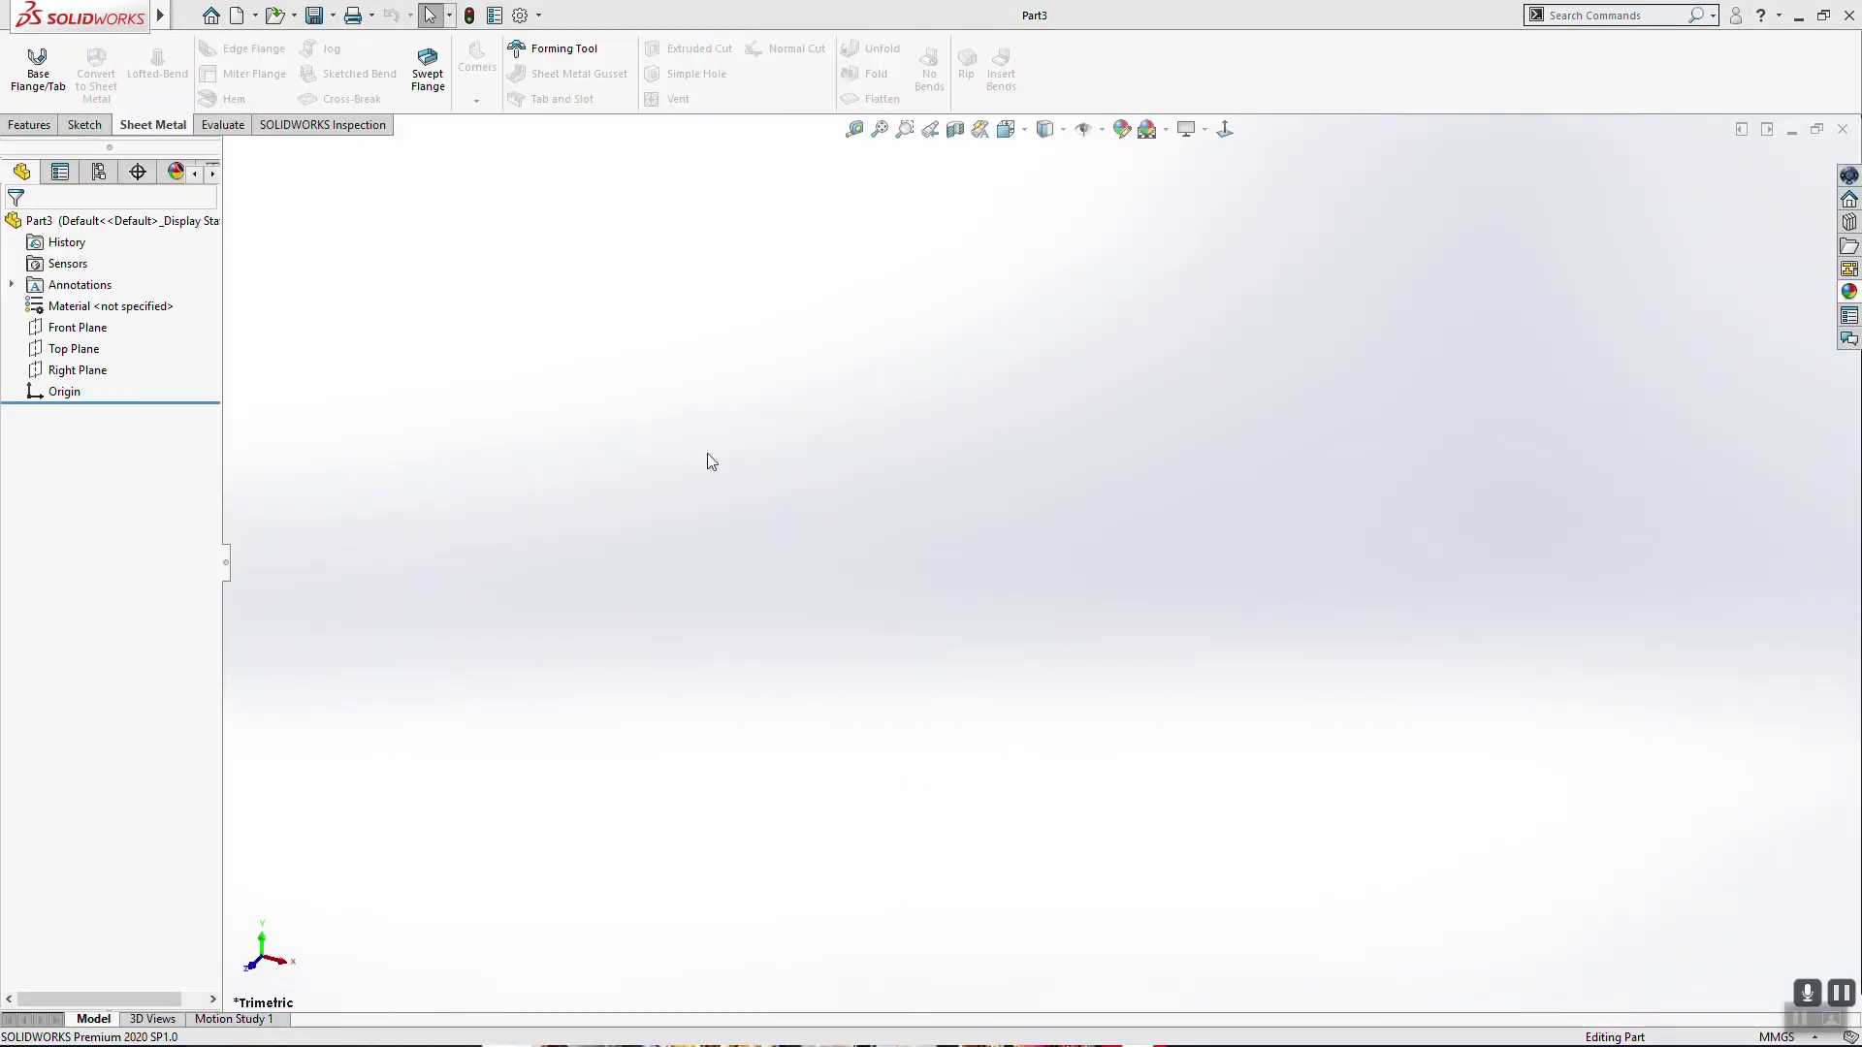
Step: Sketch an open inverted-U profile of three lines on the Front Plane, about 28 mm wide and 23 mm high, with its top line through the origin
right_click(93, 329)
click(116, 305)
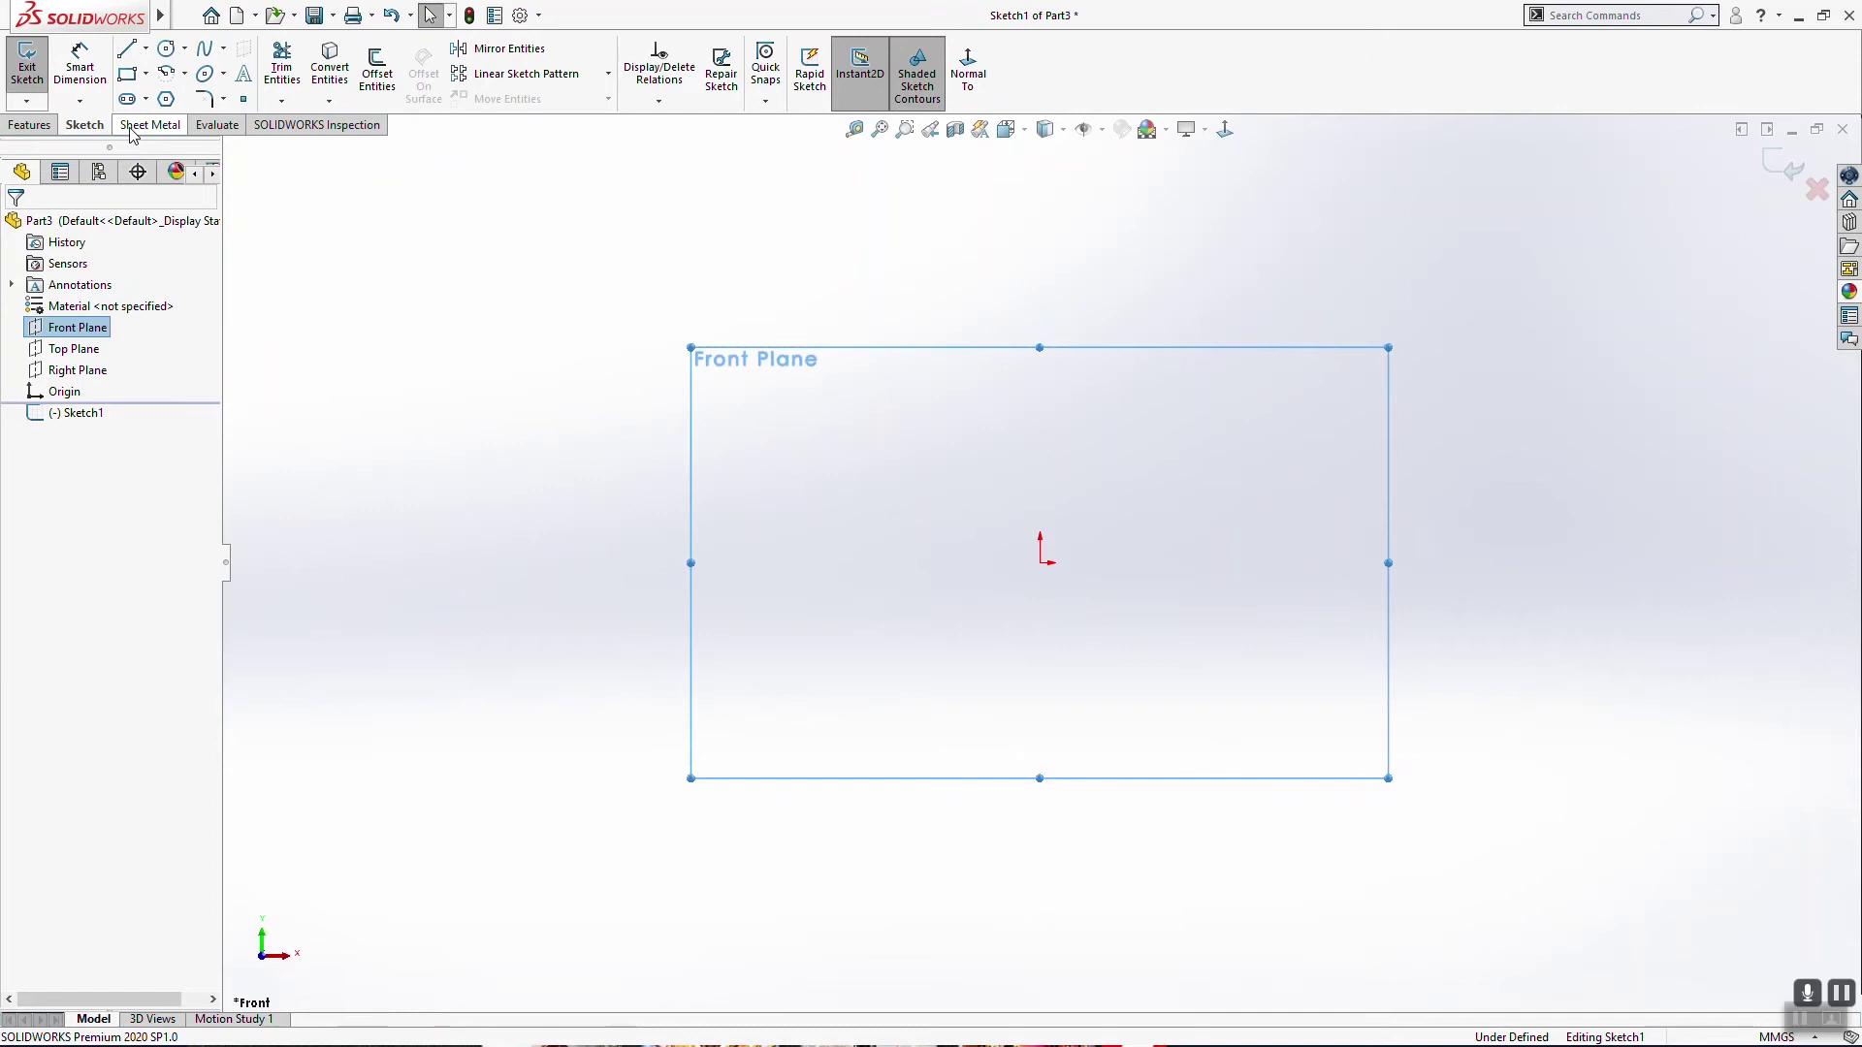
click(126, 48)
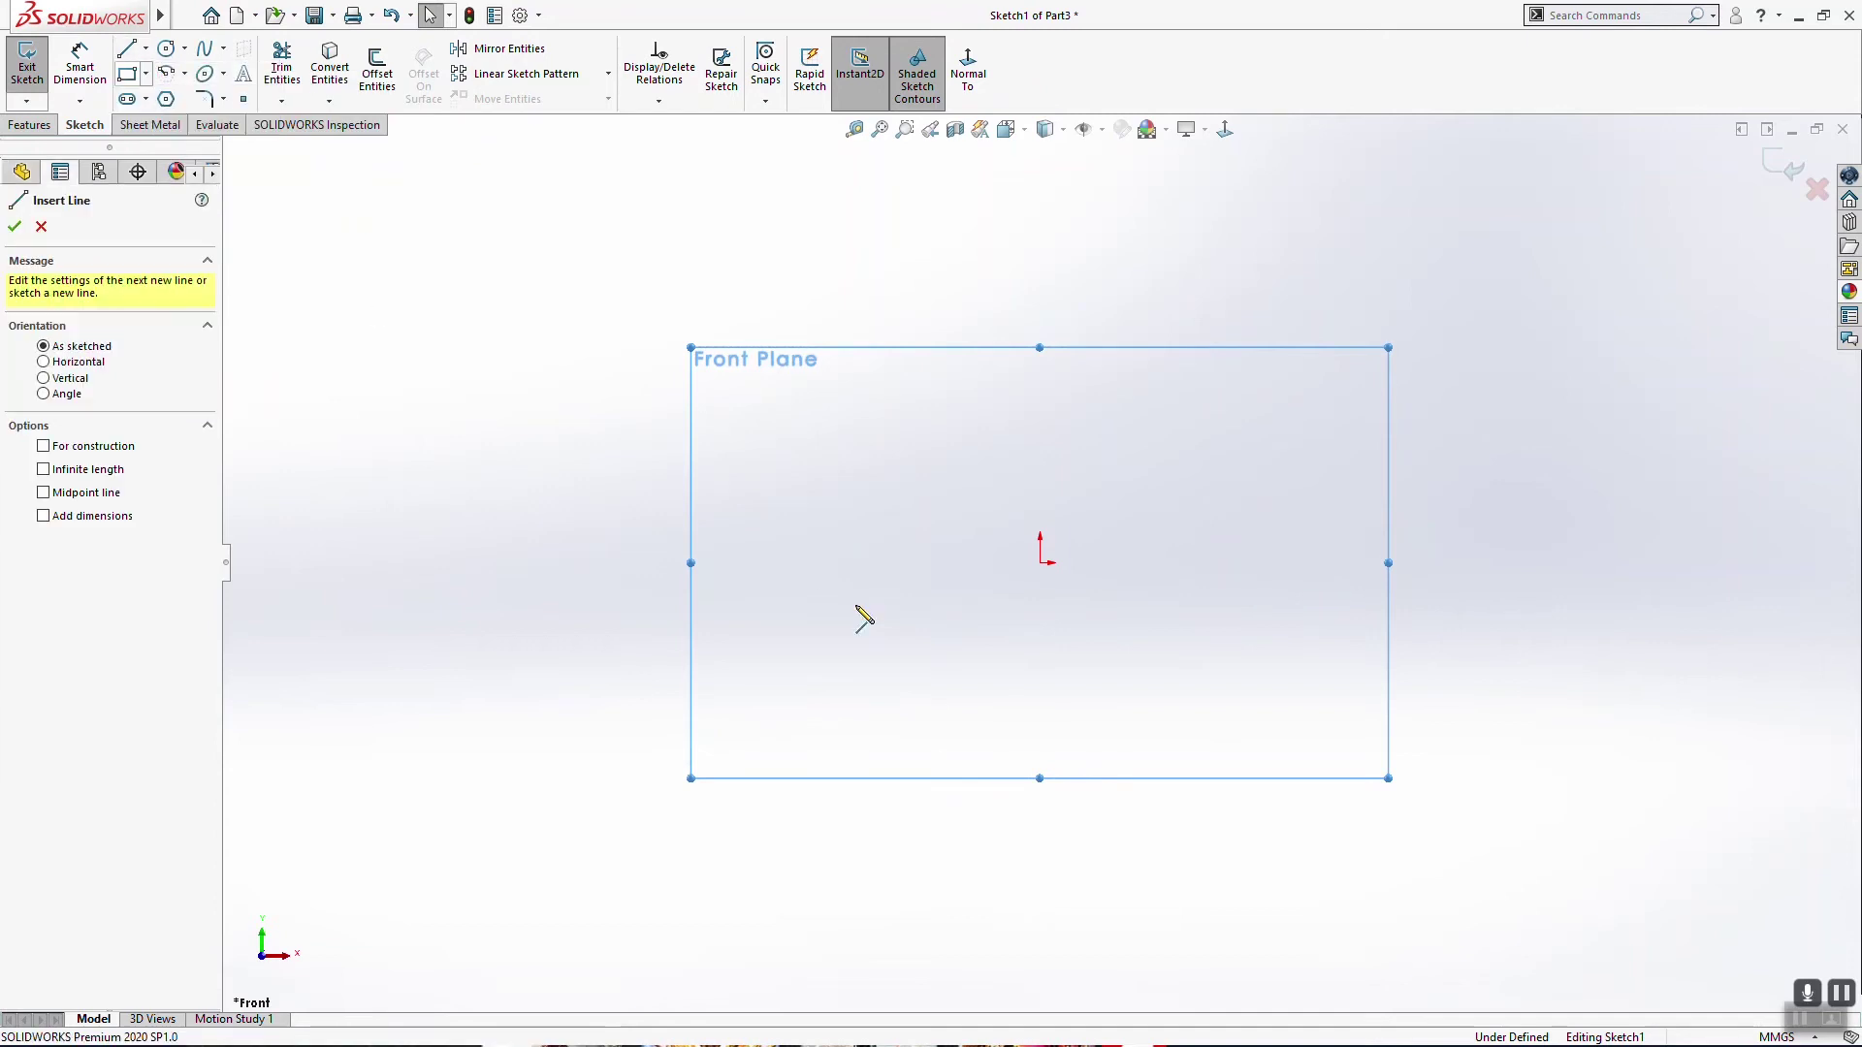
click(992, 653)
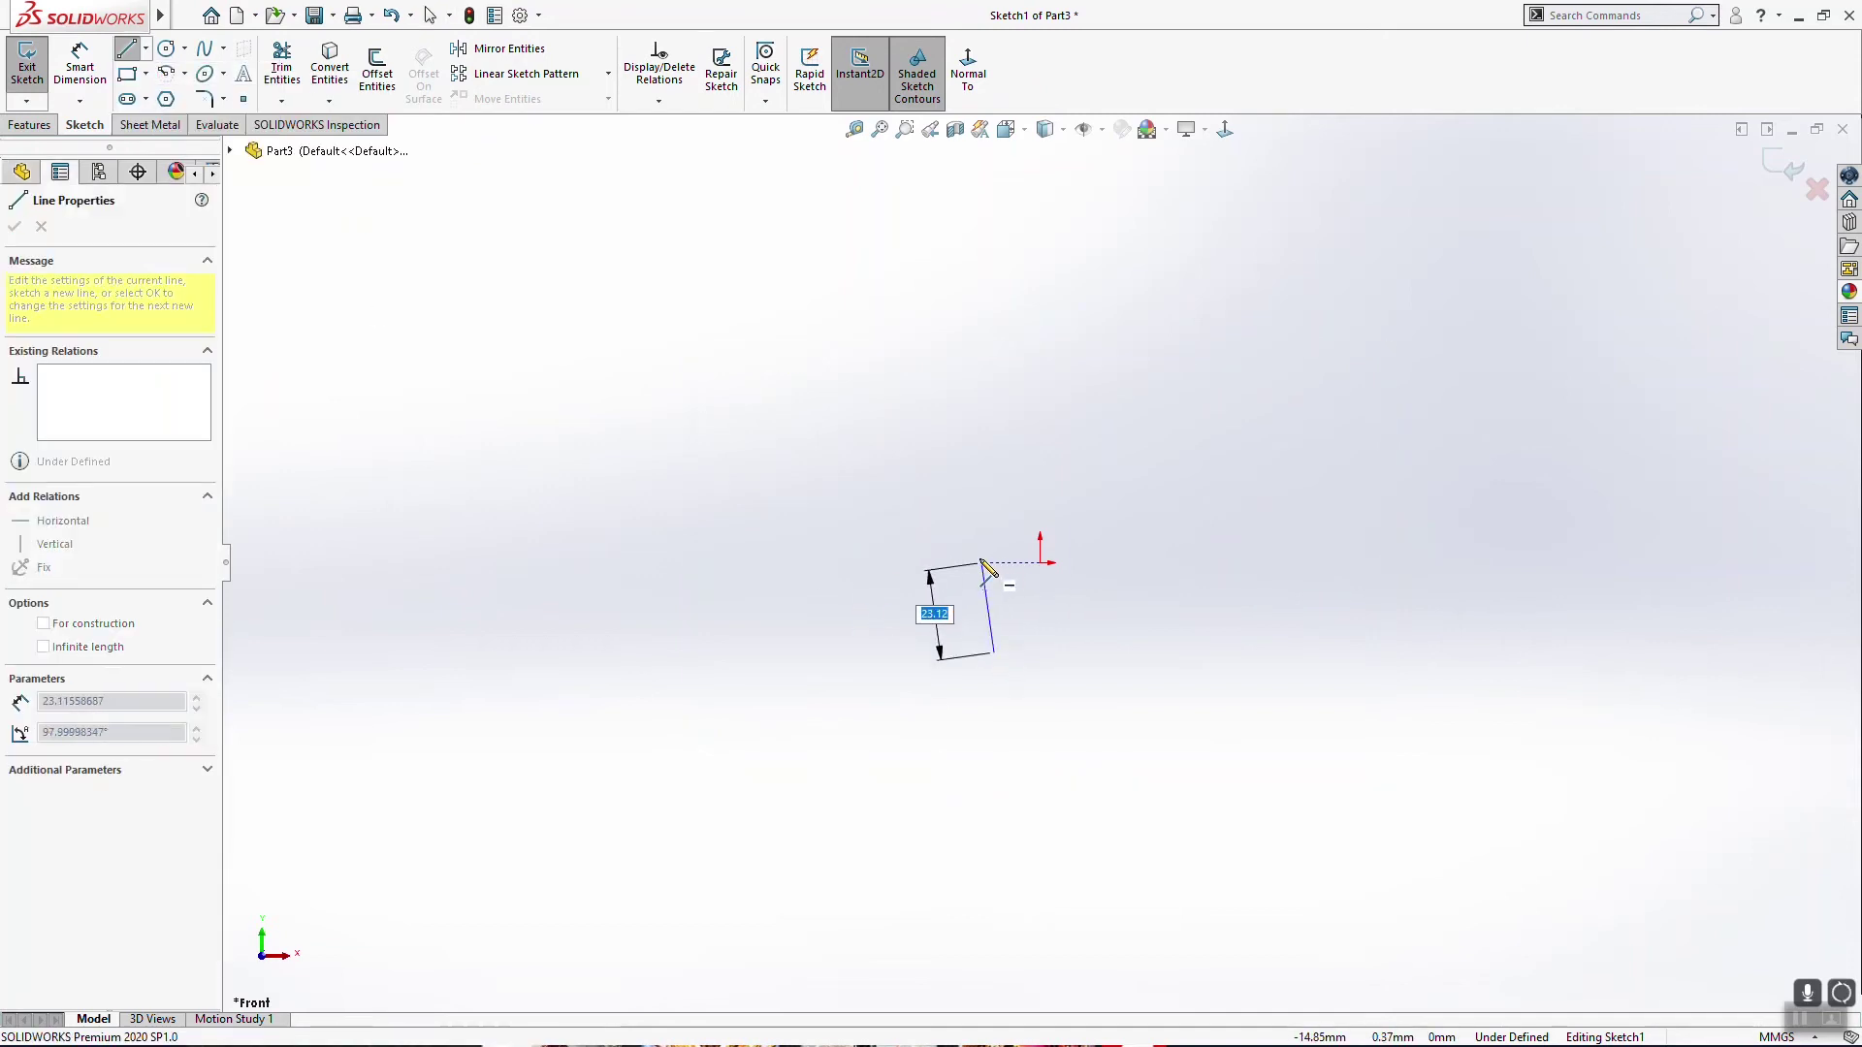
click(994, 562)
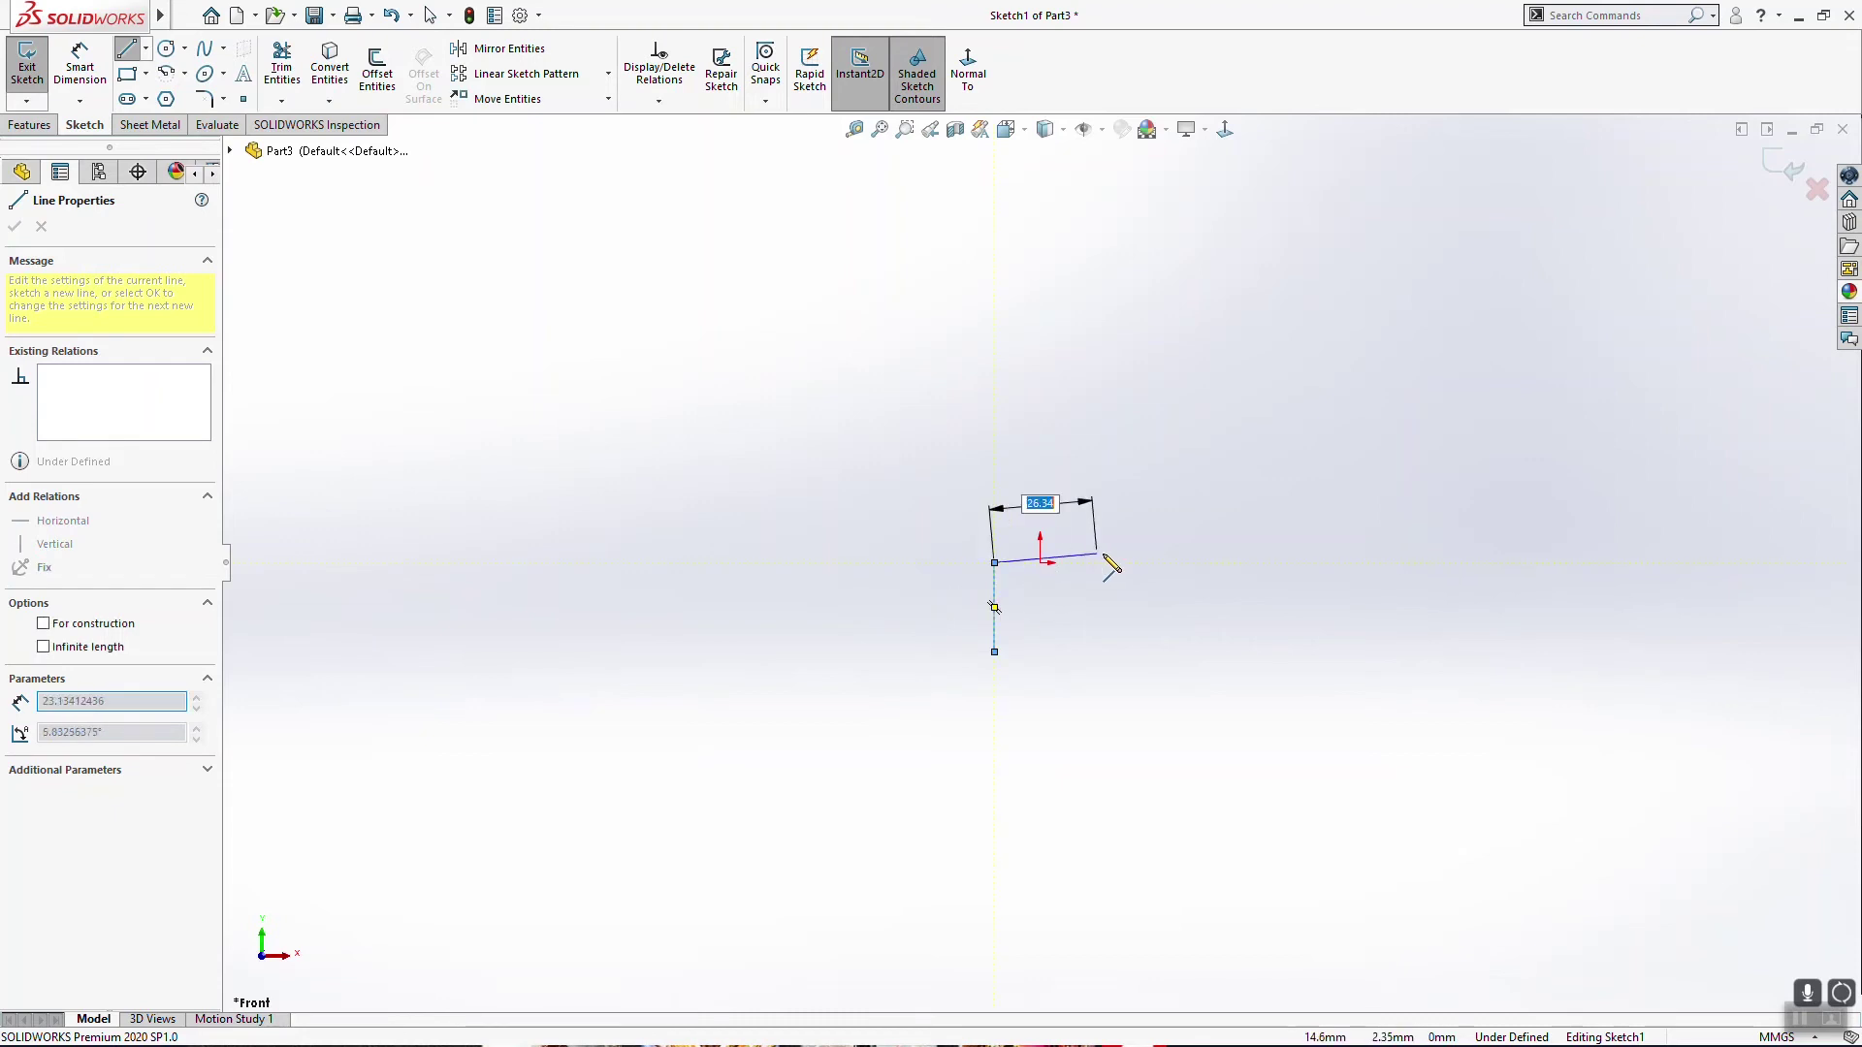
click(1106, 562)
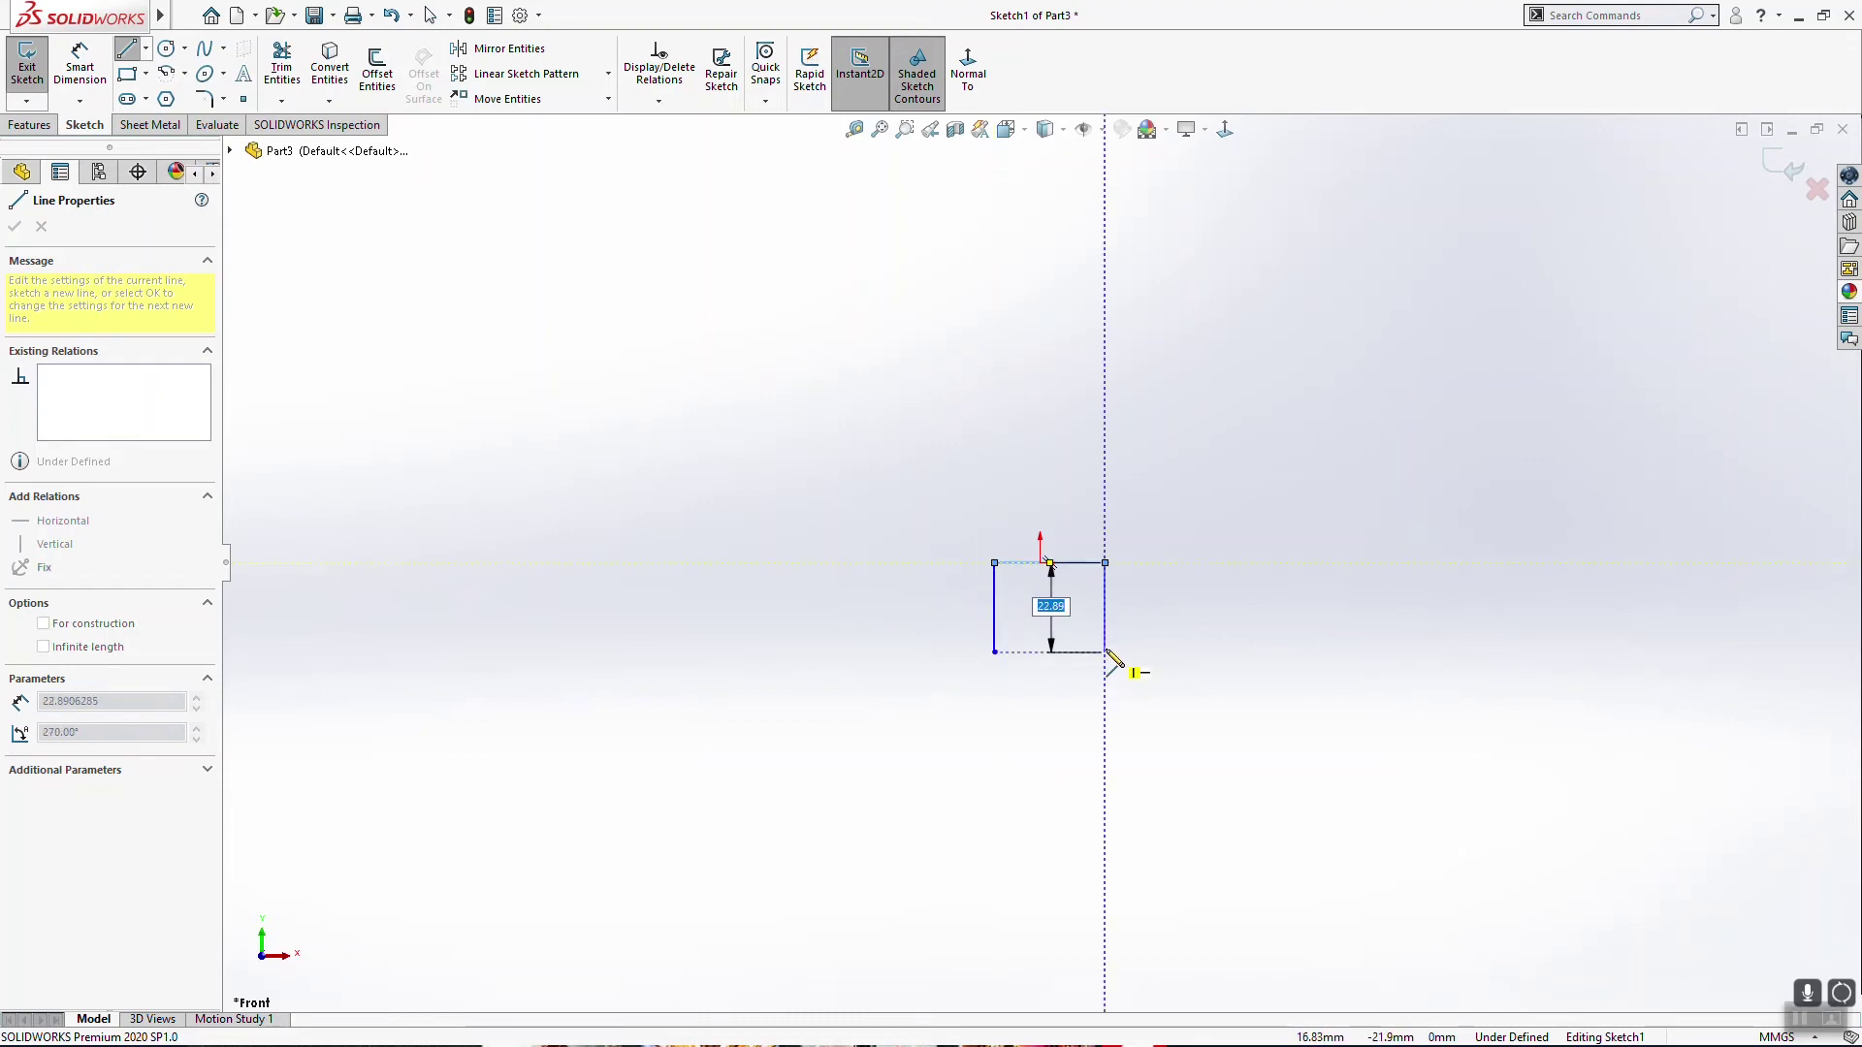
click(1105, 652)
Step: Dimension the profile's top line as 13 mm
key(Escape)
click(75, 44)
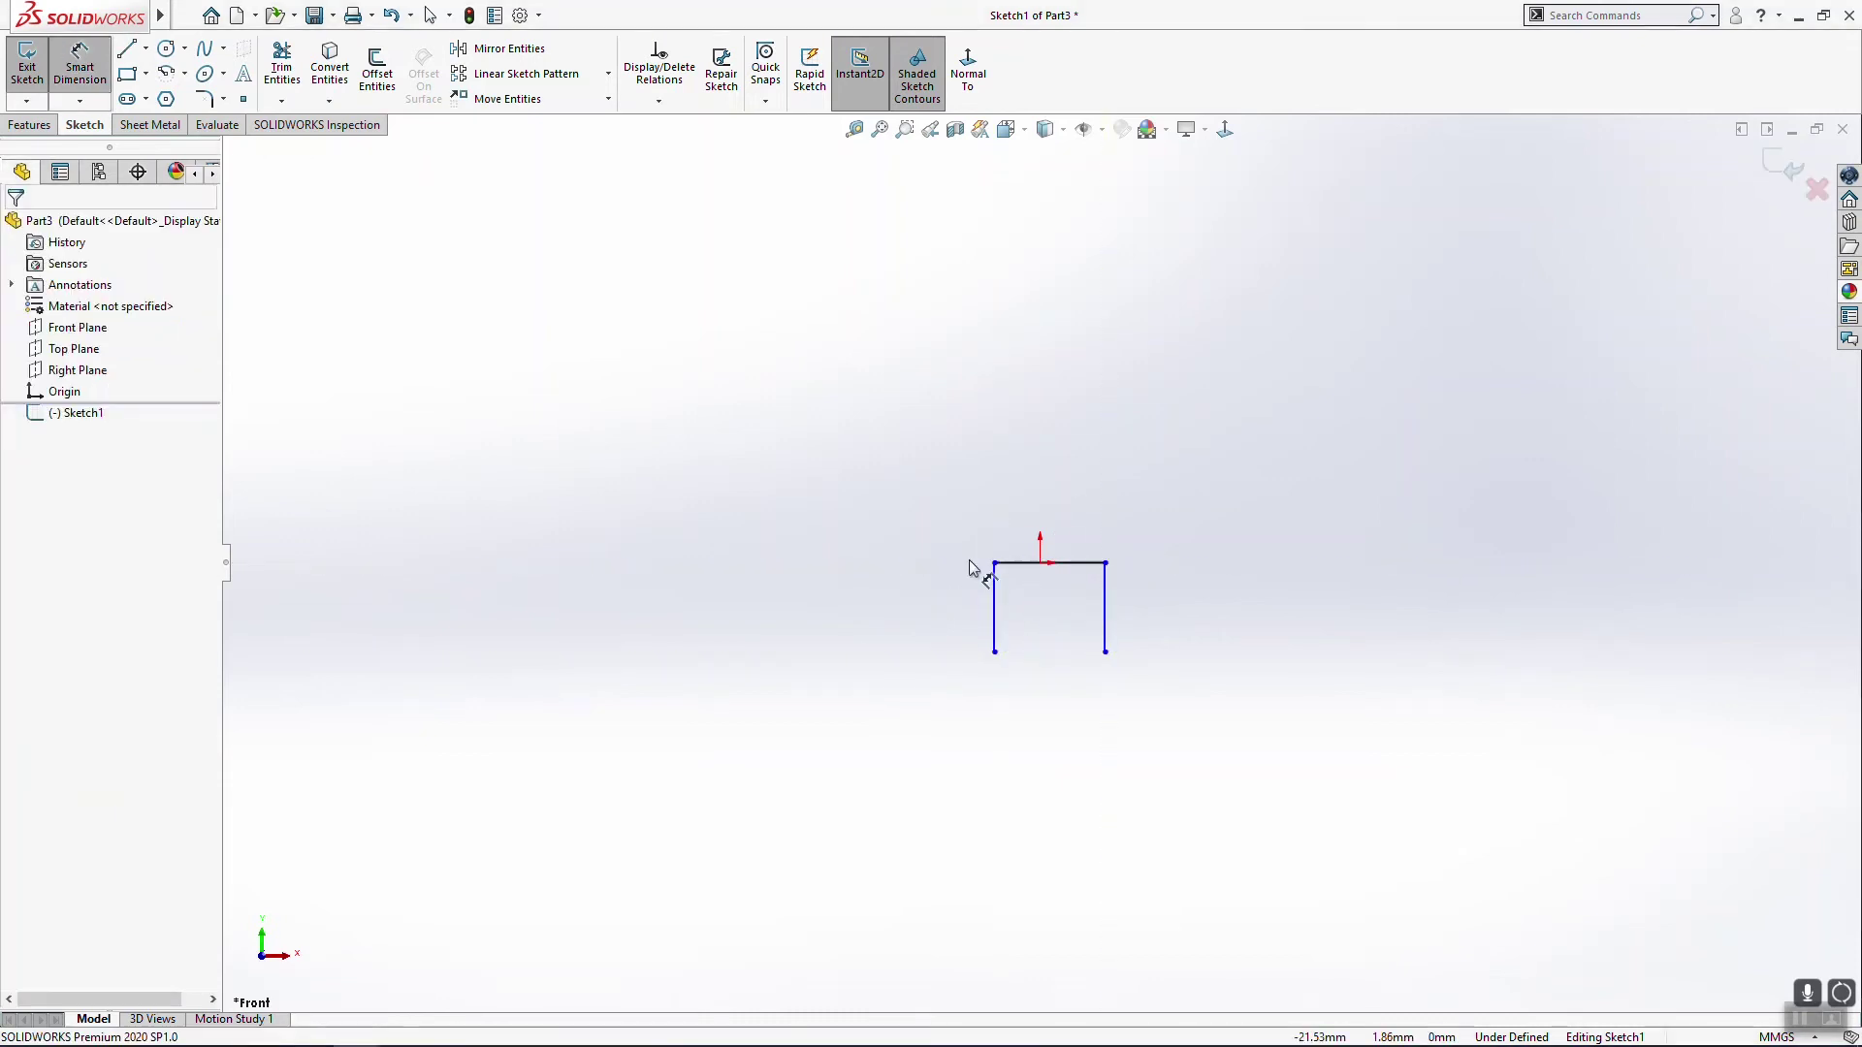
click(1073, 562)
click(1090, 465)
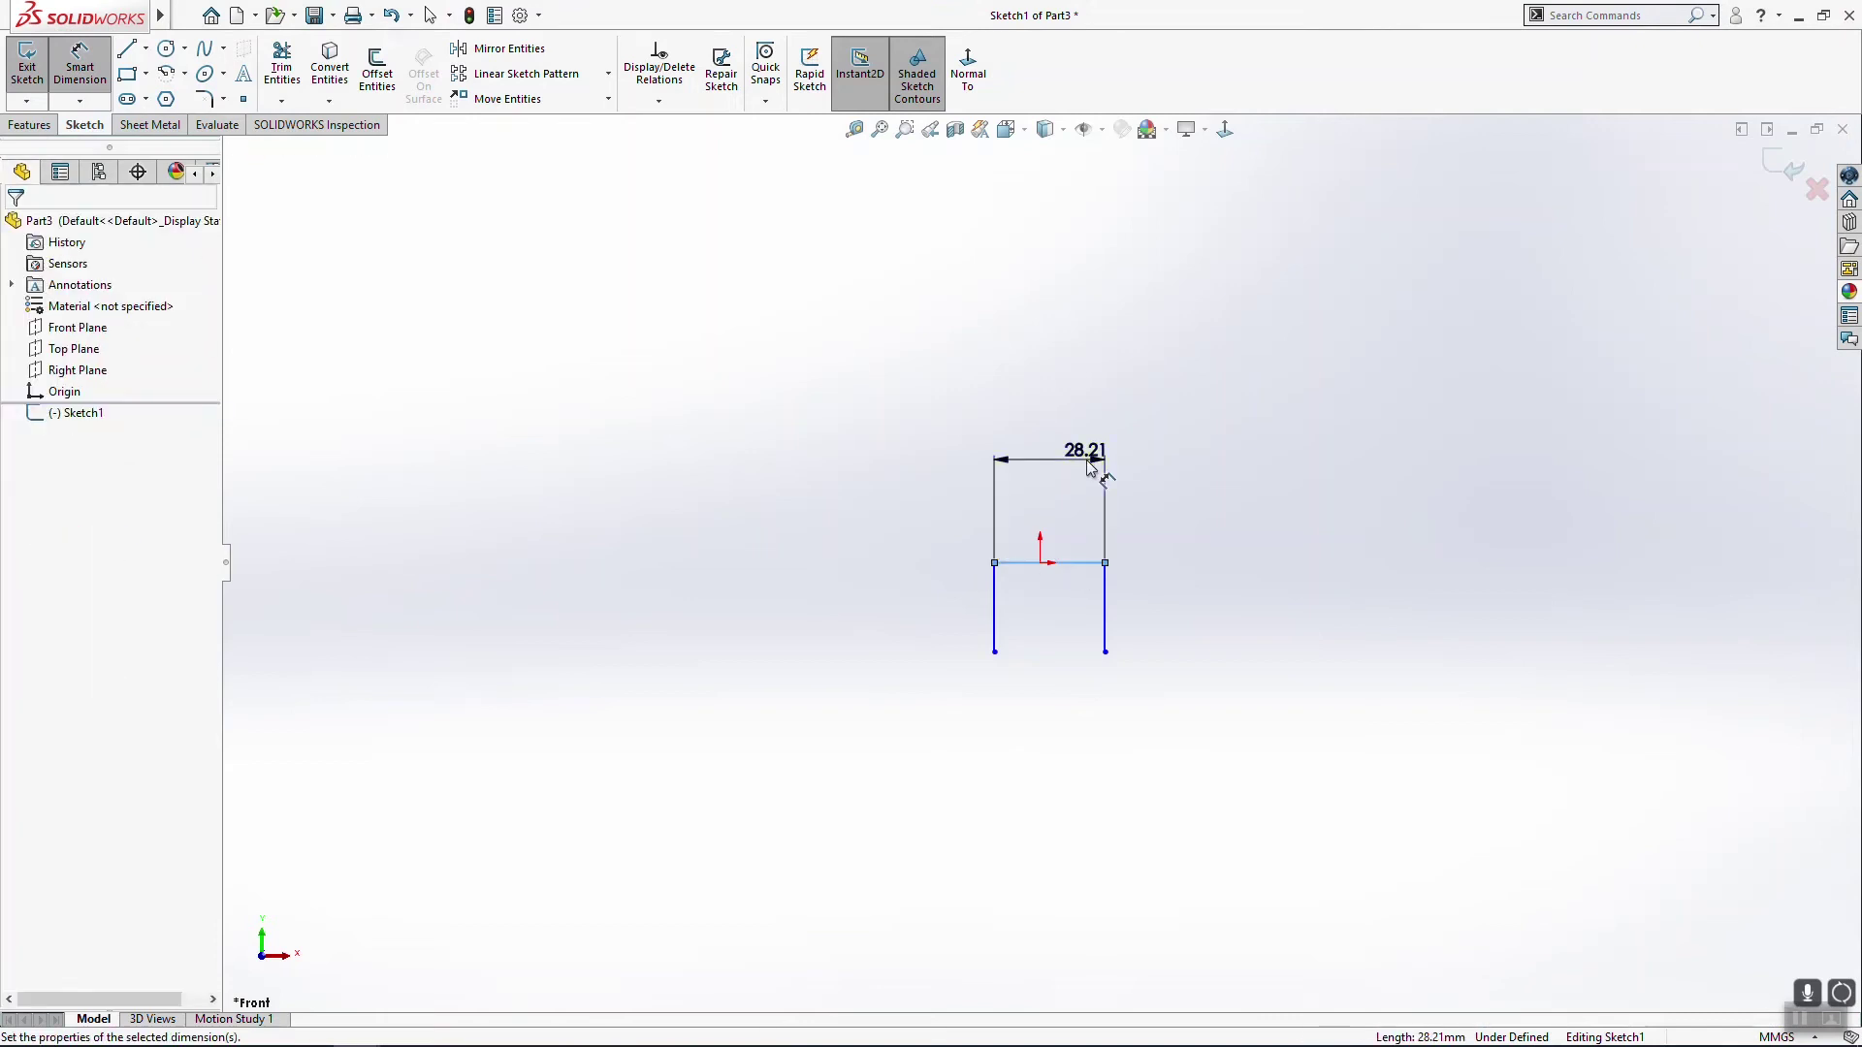
text(13)
key(Return)
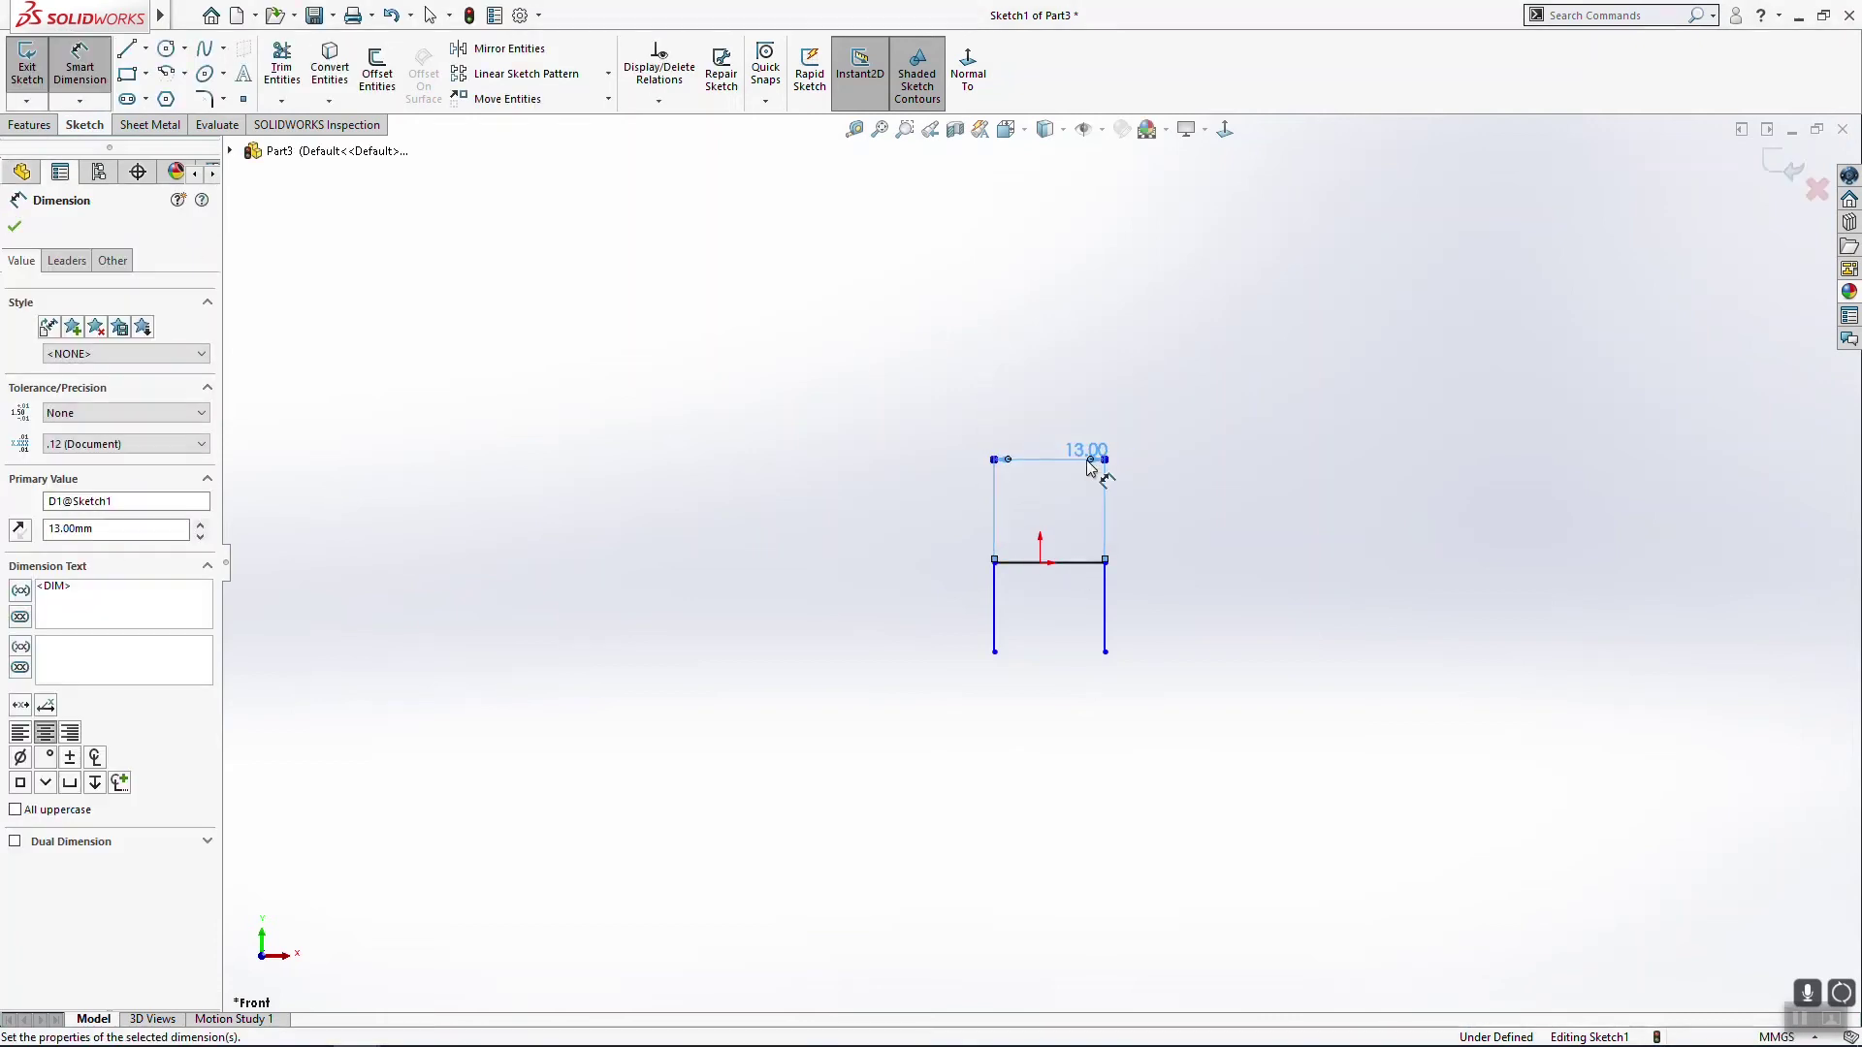
Step: Dimension the profile's left leg as 14 mm
click(996, 600)
click(946, 609)
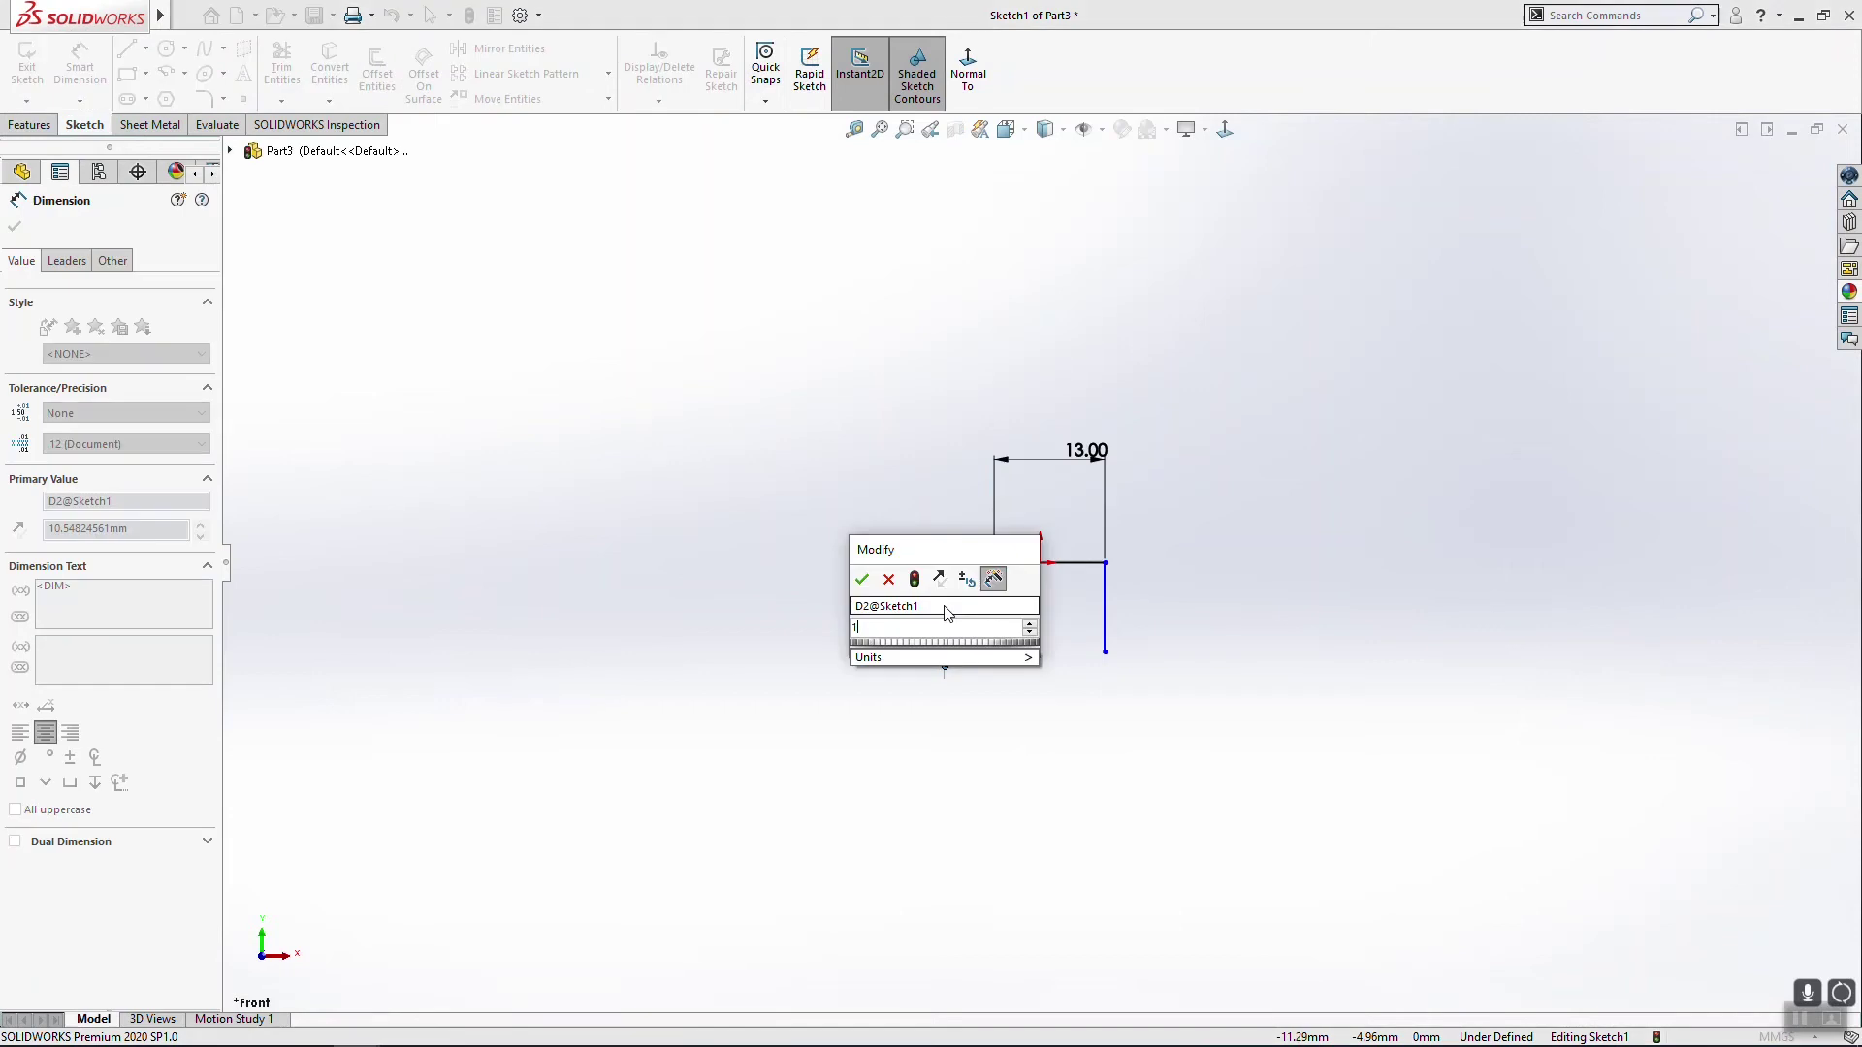
text(14)
key(Return)
scroll(1105, 623, down, 3)
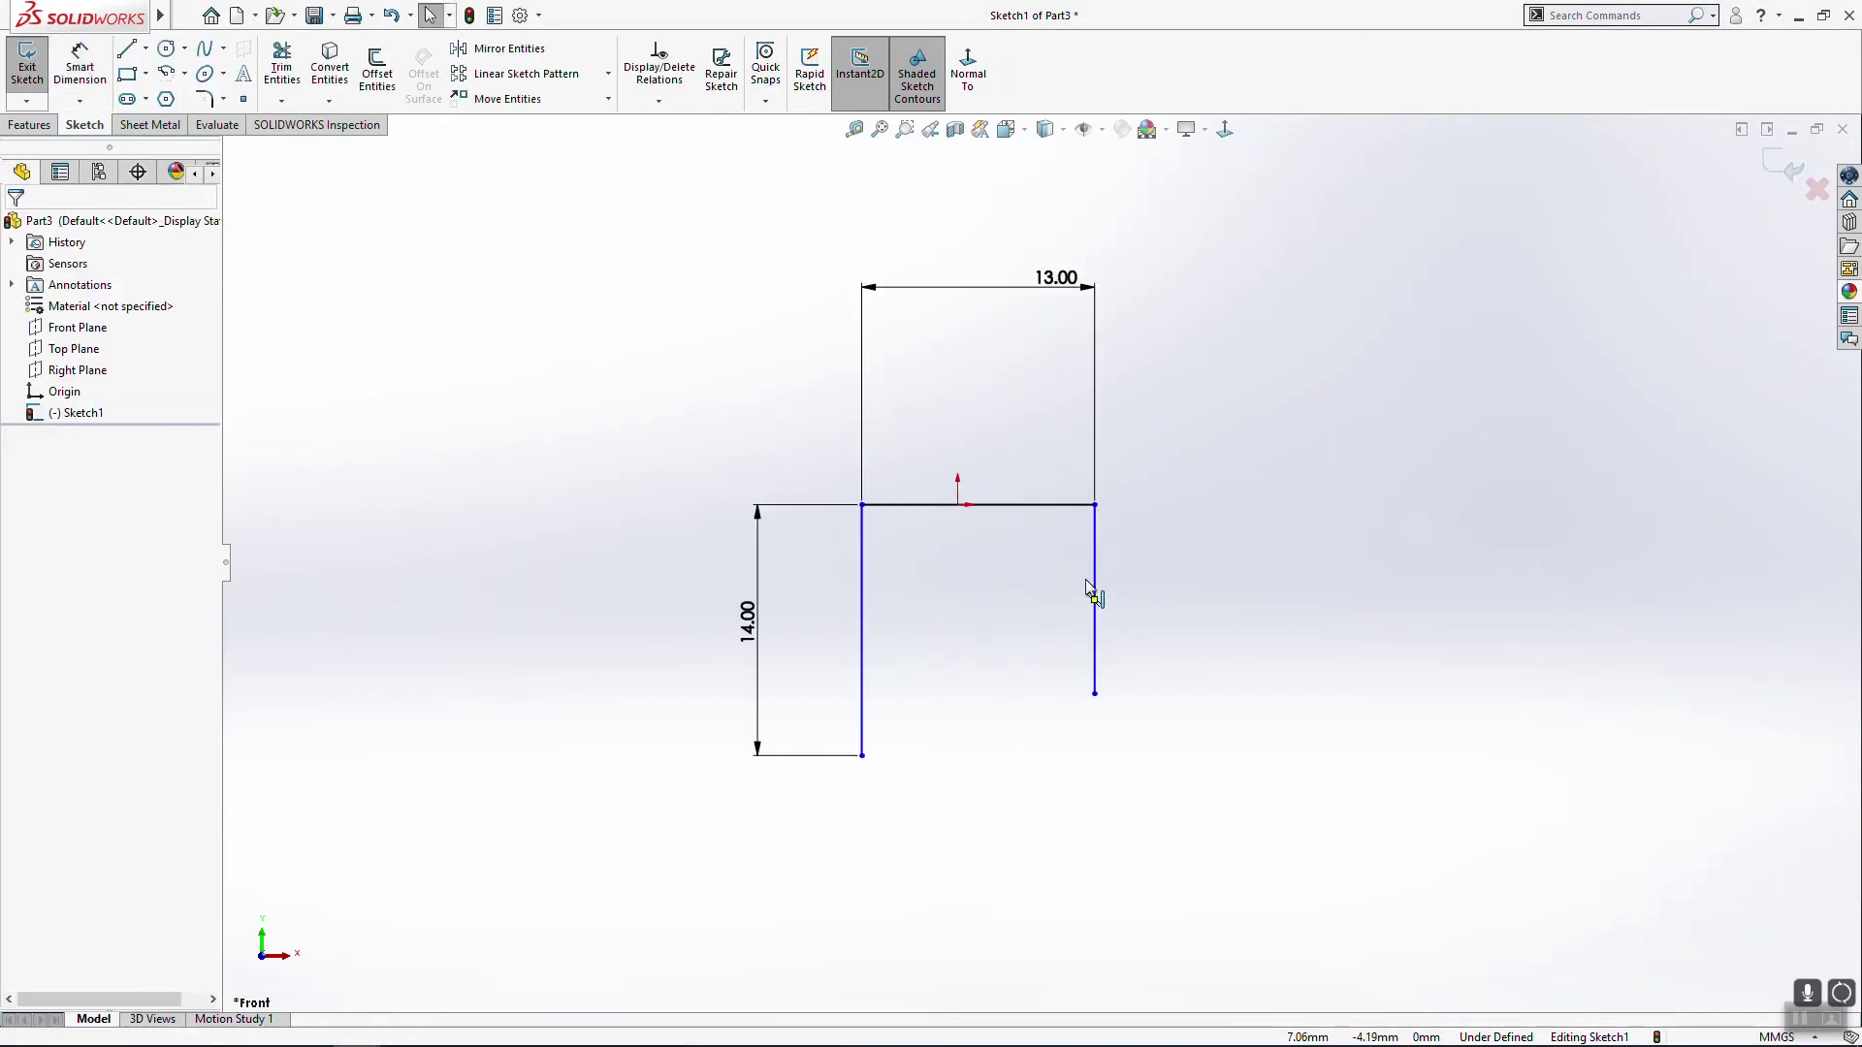
Step: Make the profile's two vertical legs the same length with an Equal relation
click(1094, 597)
ctrl+click(866, 553)
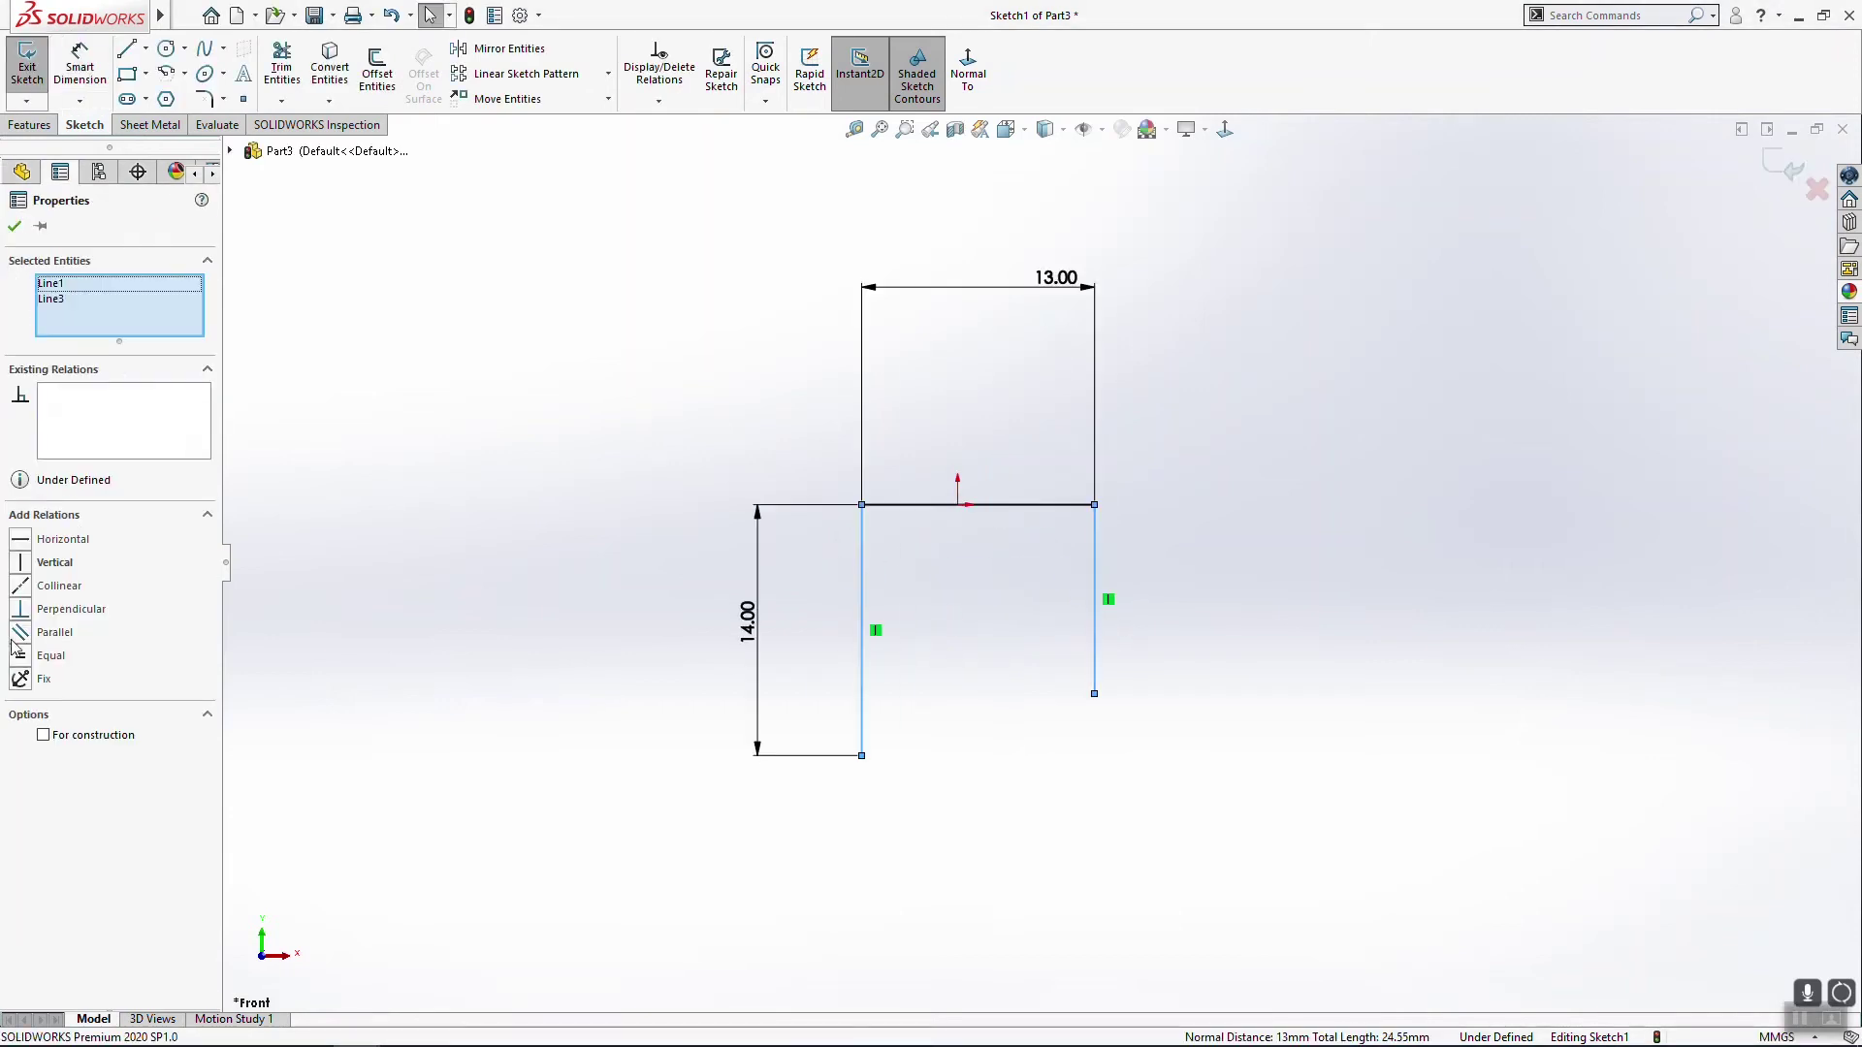
key(Escape)
Step: Centre the profile by making the top line's midpoint coincident with the origin
scroll(813, 532, down, 3)
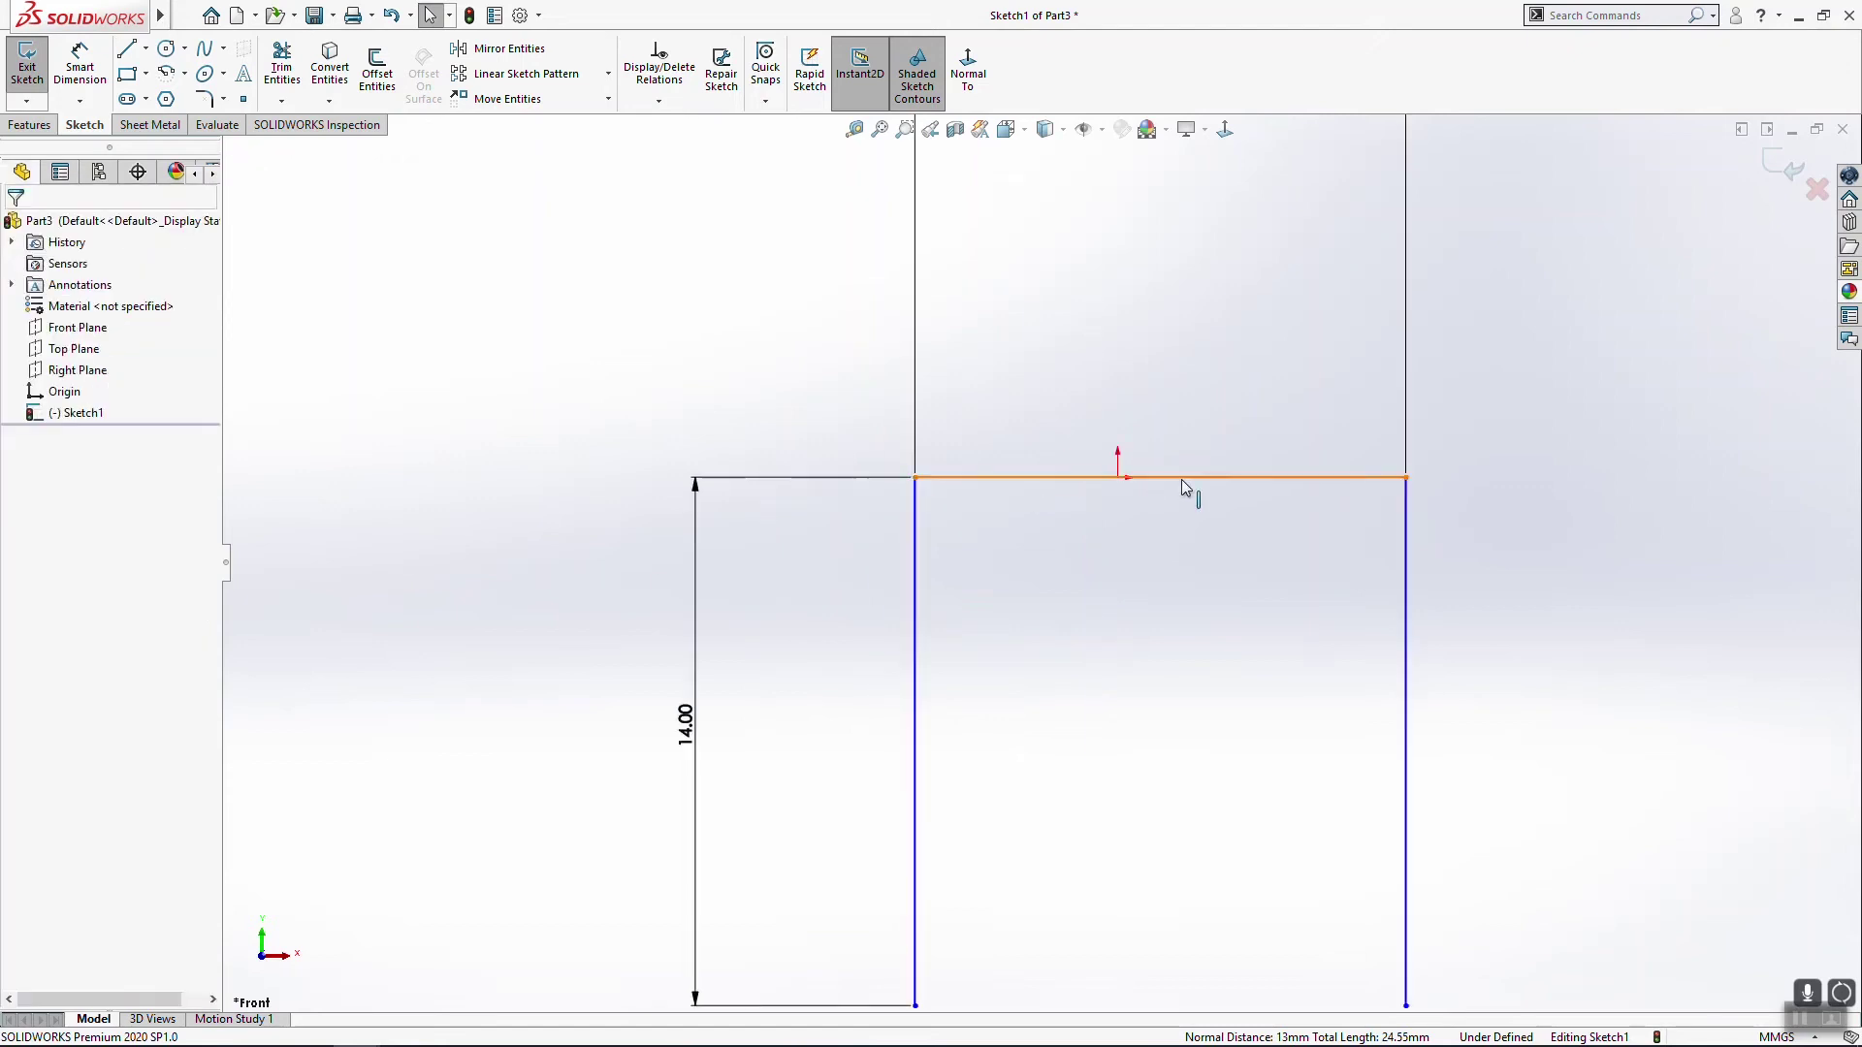
click(1182, 479)
click(1161, 477)
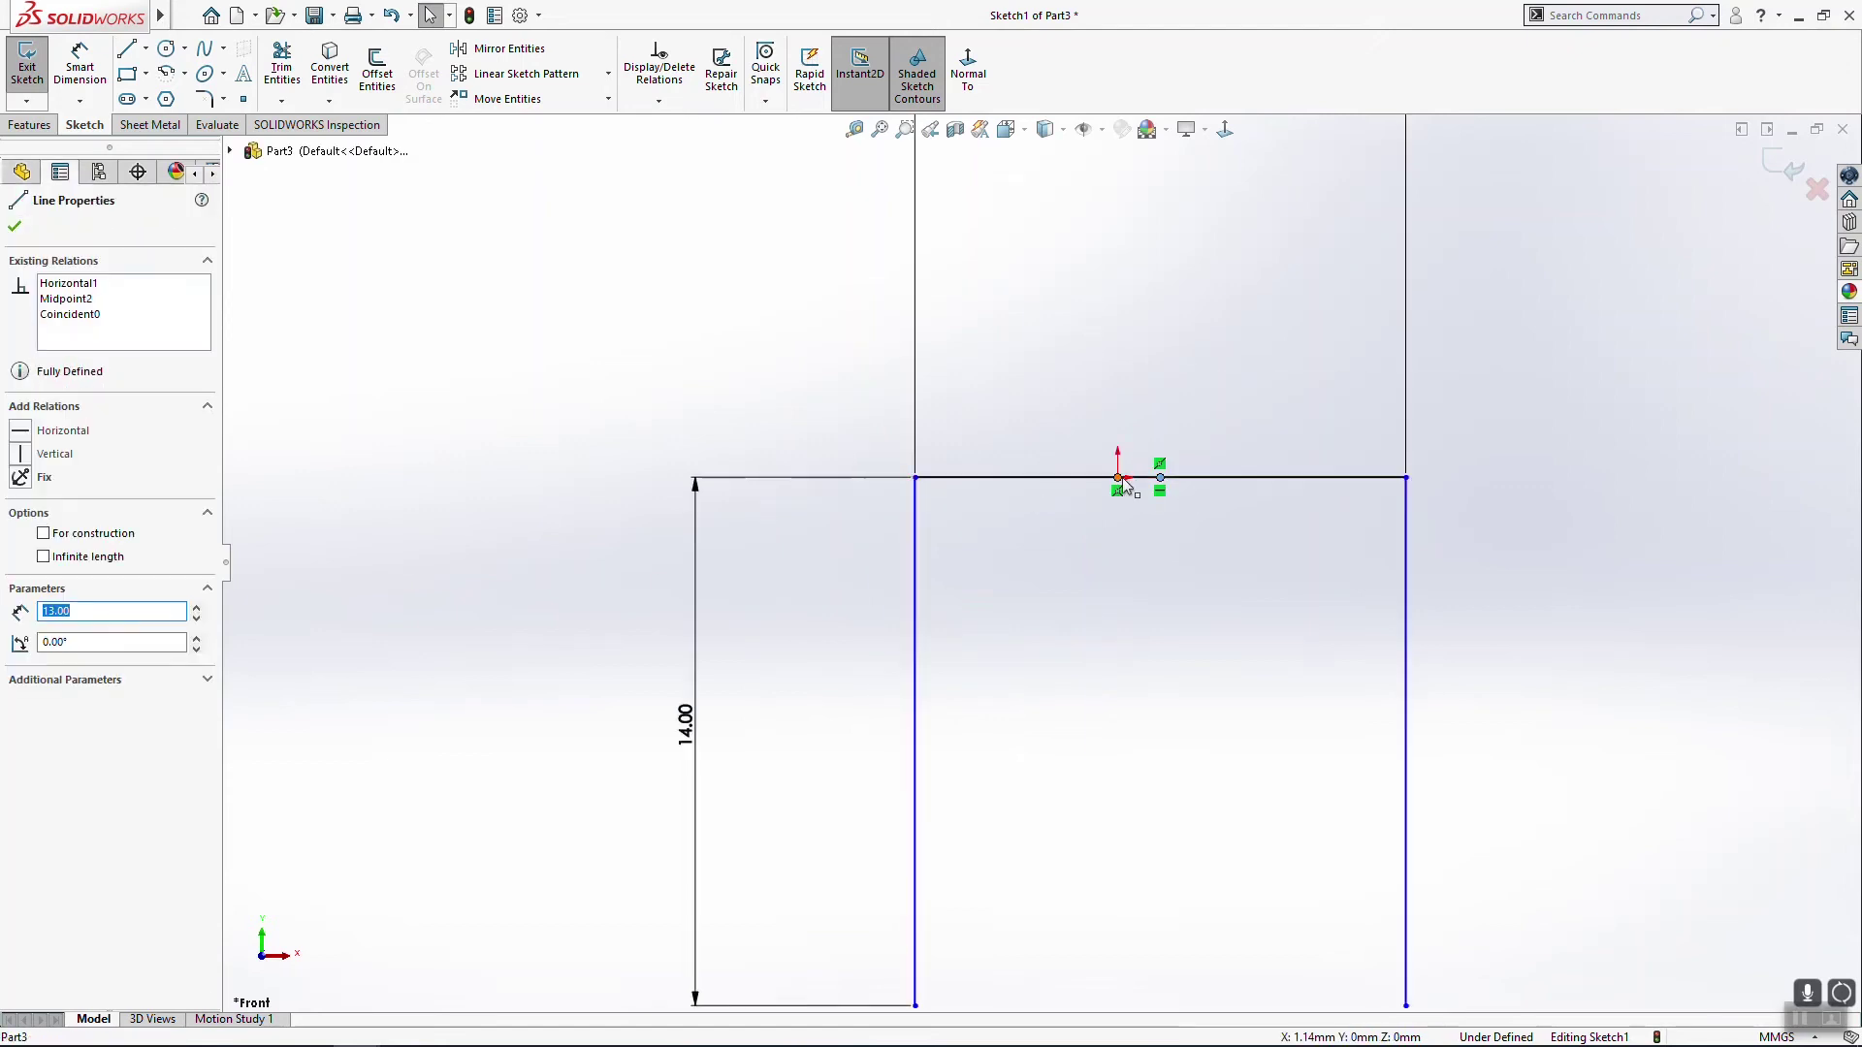
ctrl+click(1118, 477)
click(26, 586)
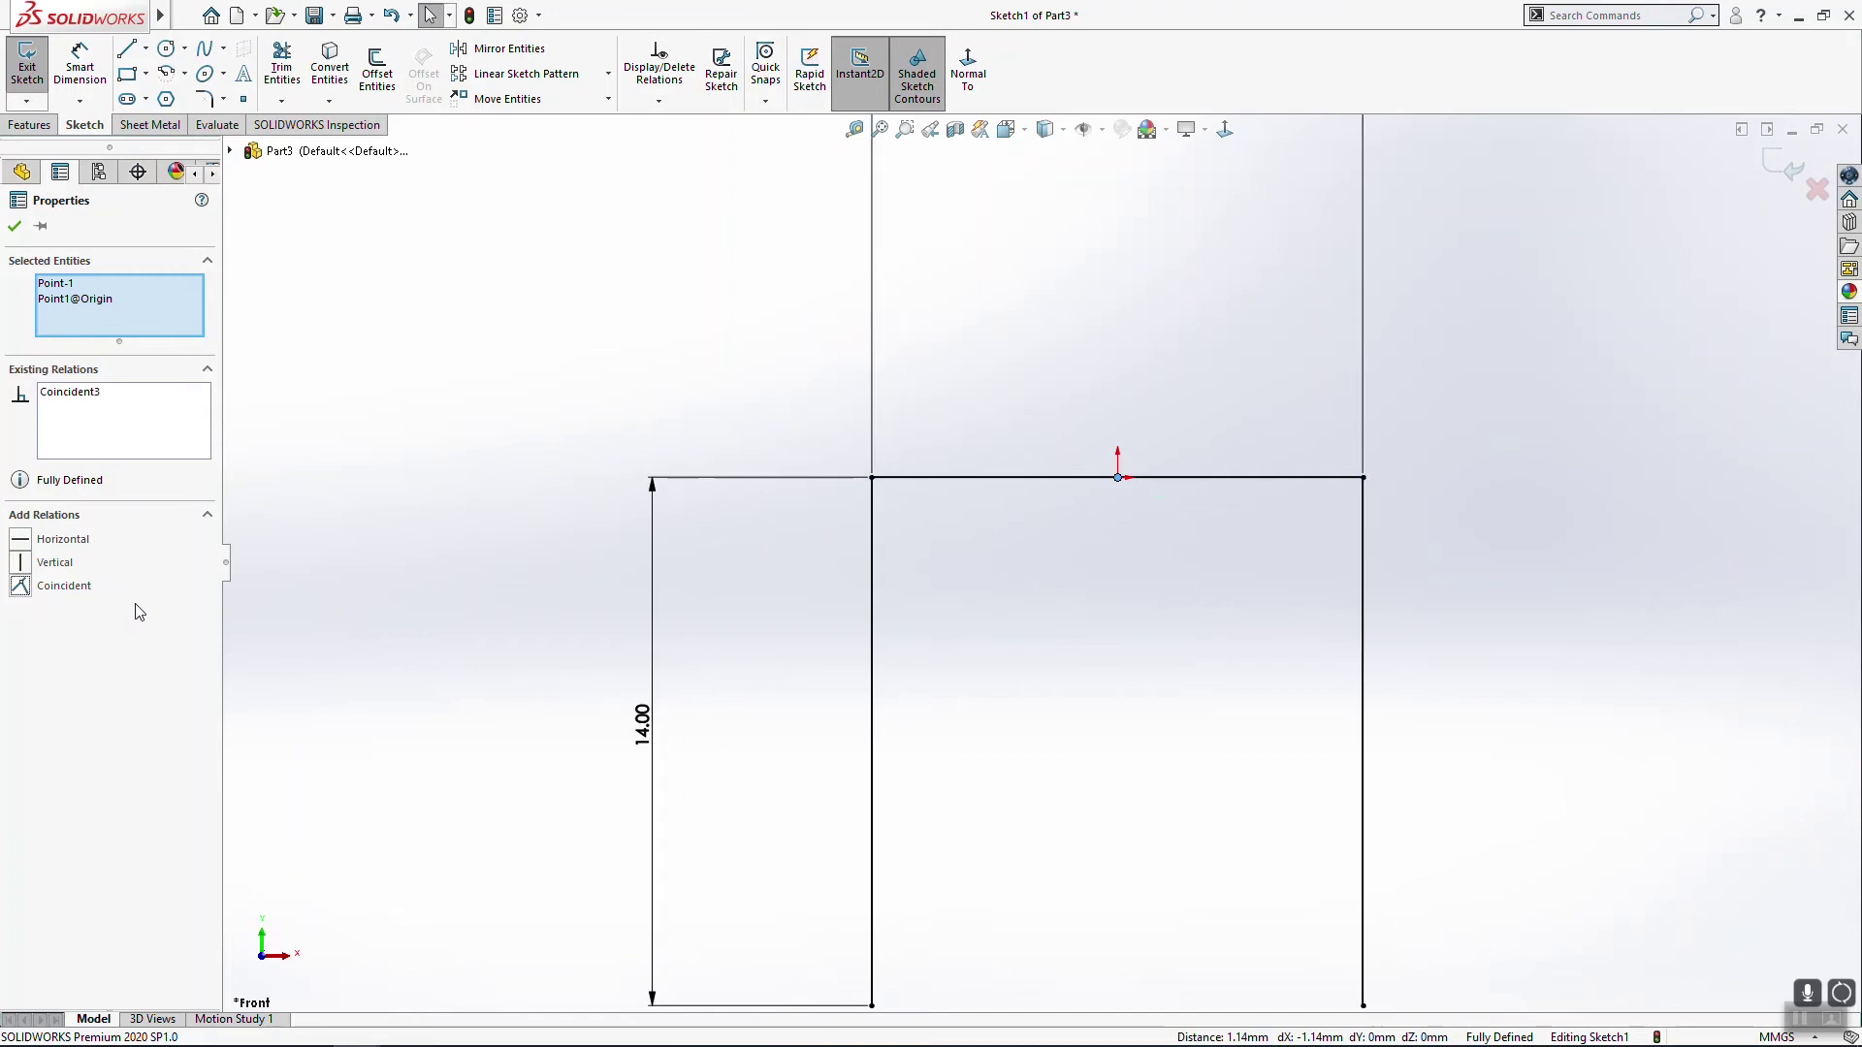
click(640, 609)
key(f)
scroll(1215, 747, down, 3)
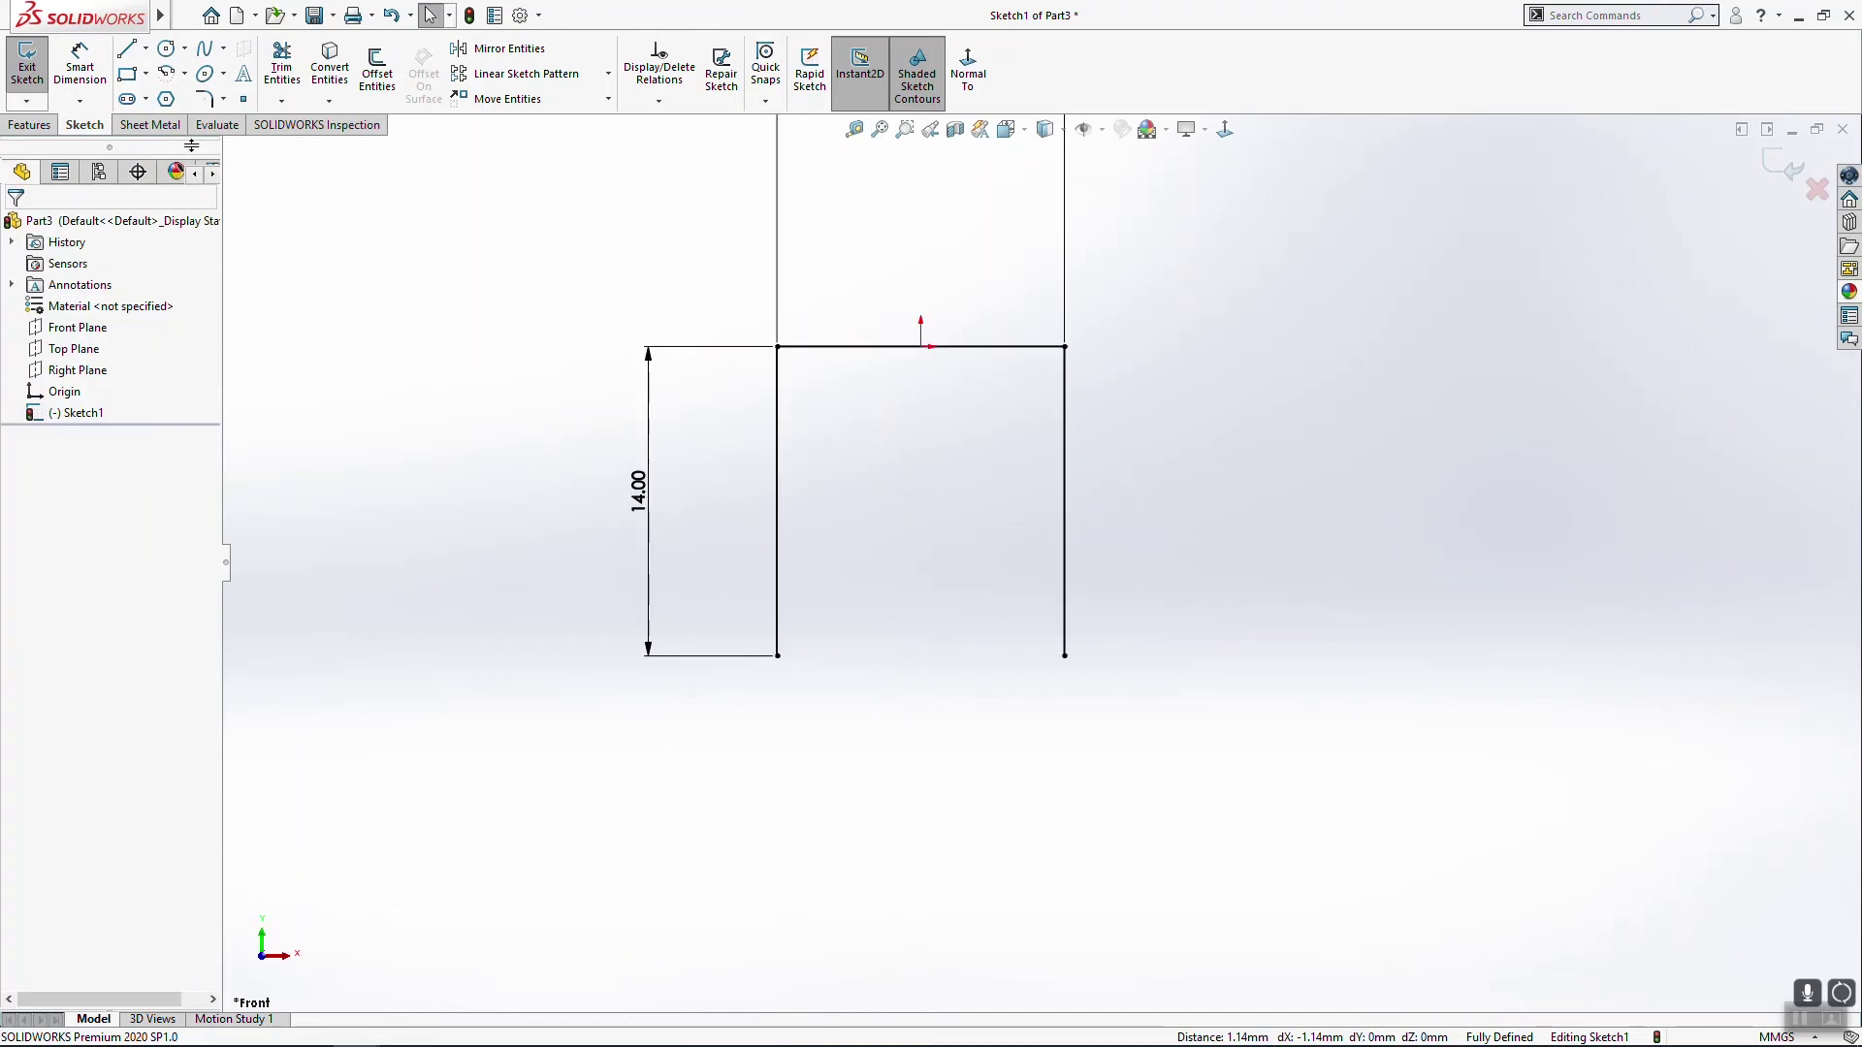
scroll(1009, 566, up, 3)
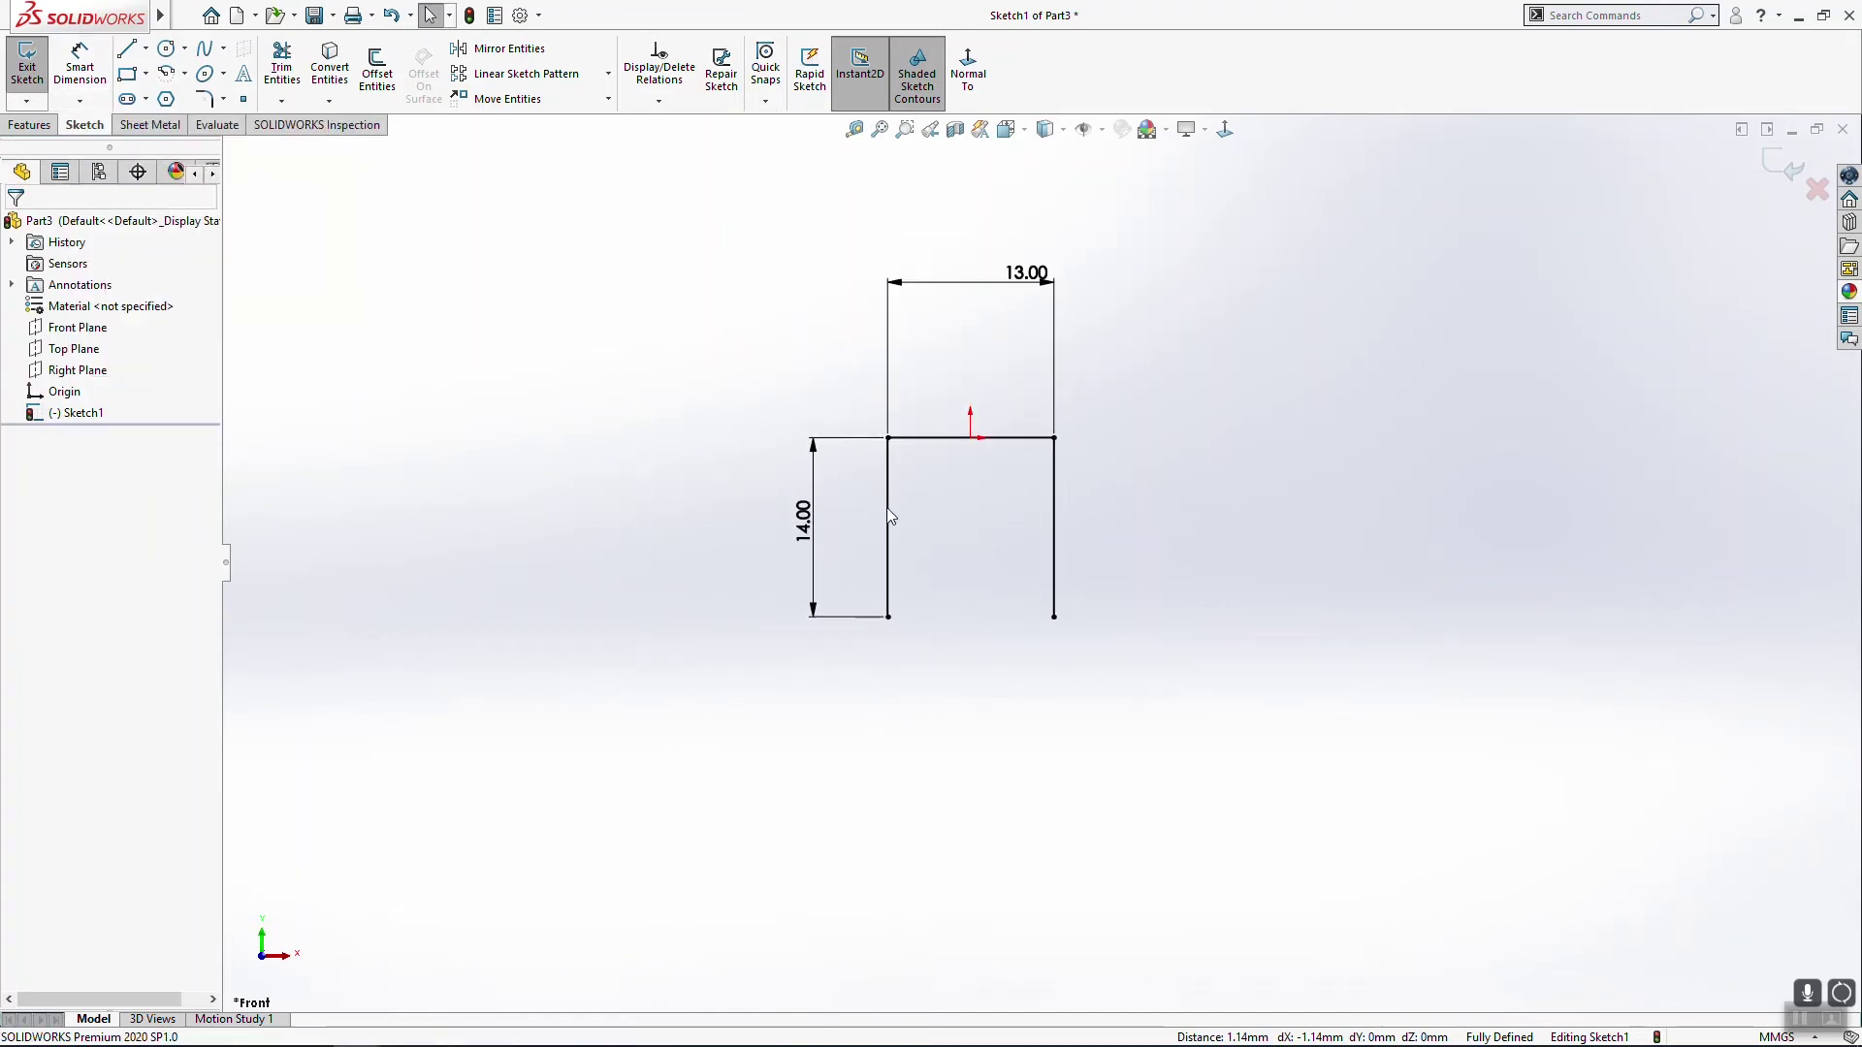
Step: Create a Base Flange from the U profile, extruded Blind 40 mm in both Direction 1 and Direction 2
click(147, 126)
click(37, 66)
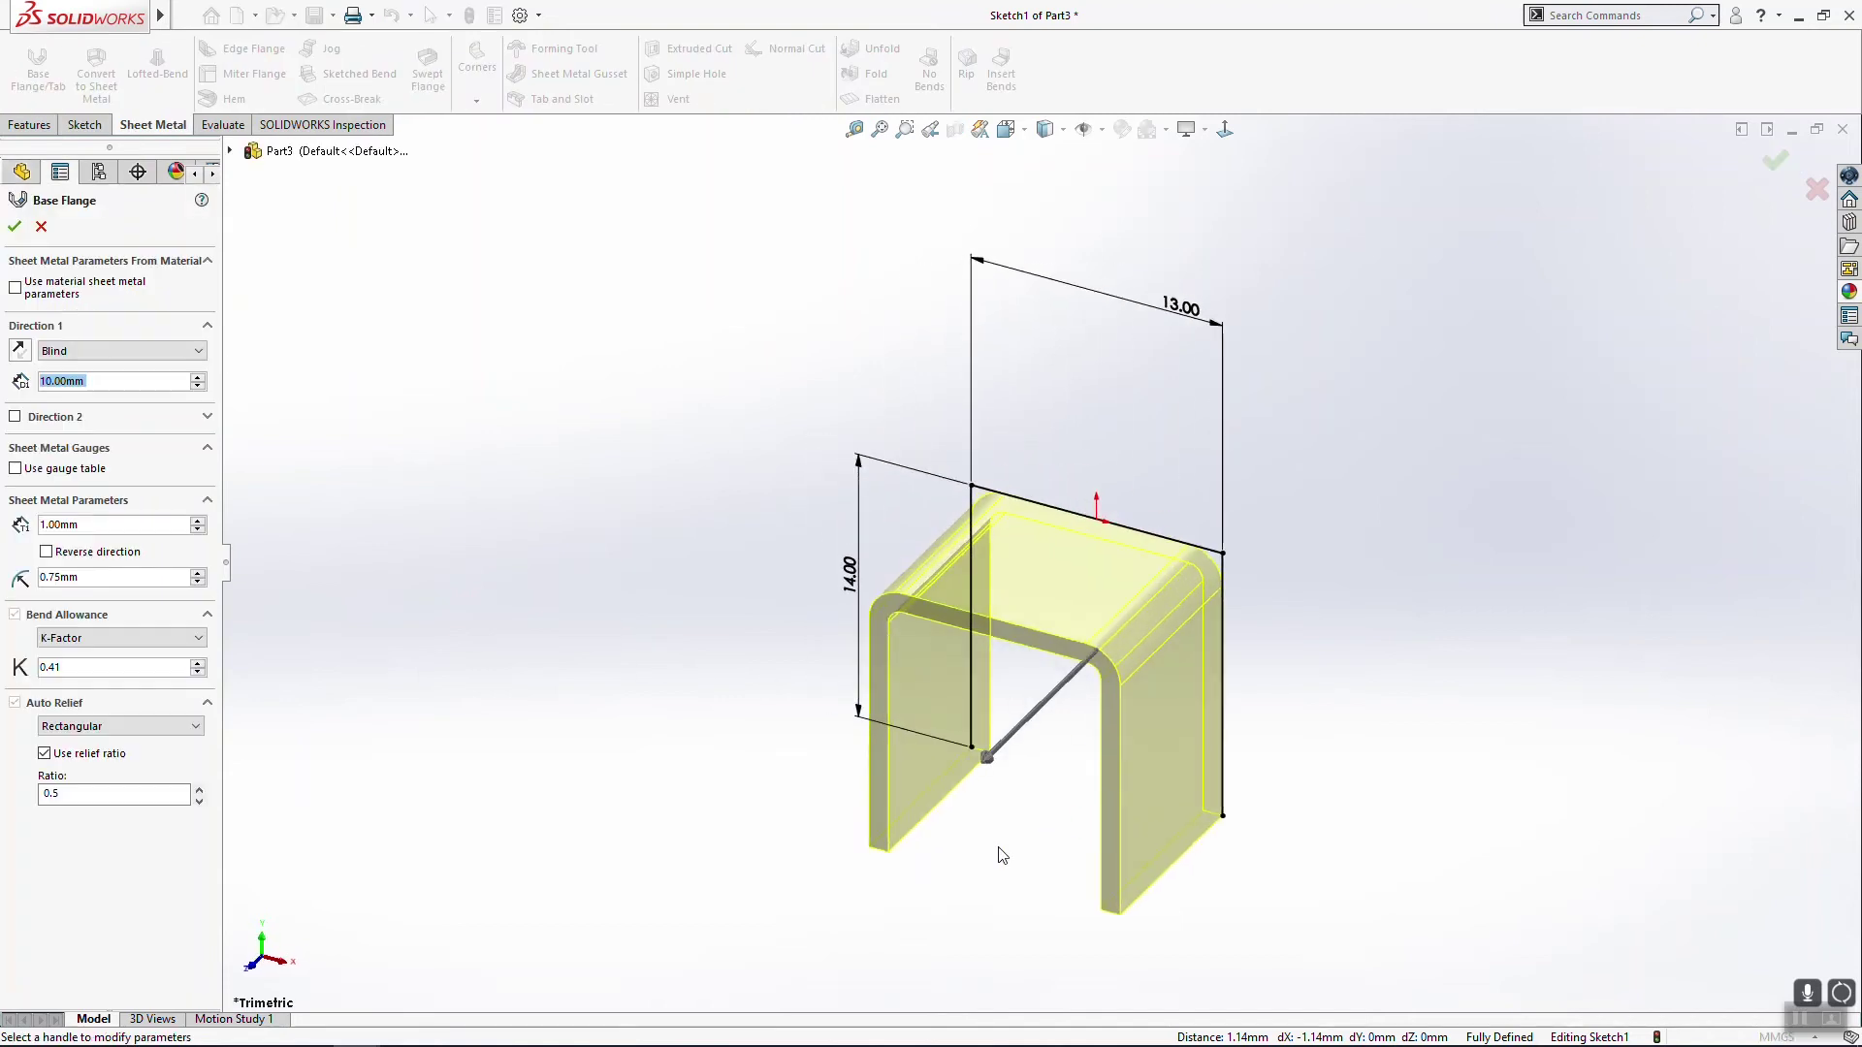
middle_drag(999, 849, 1039, 777)
key(space)
click(747, 799)
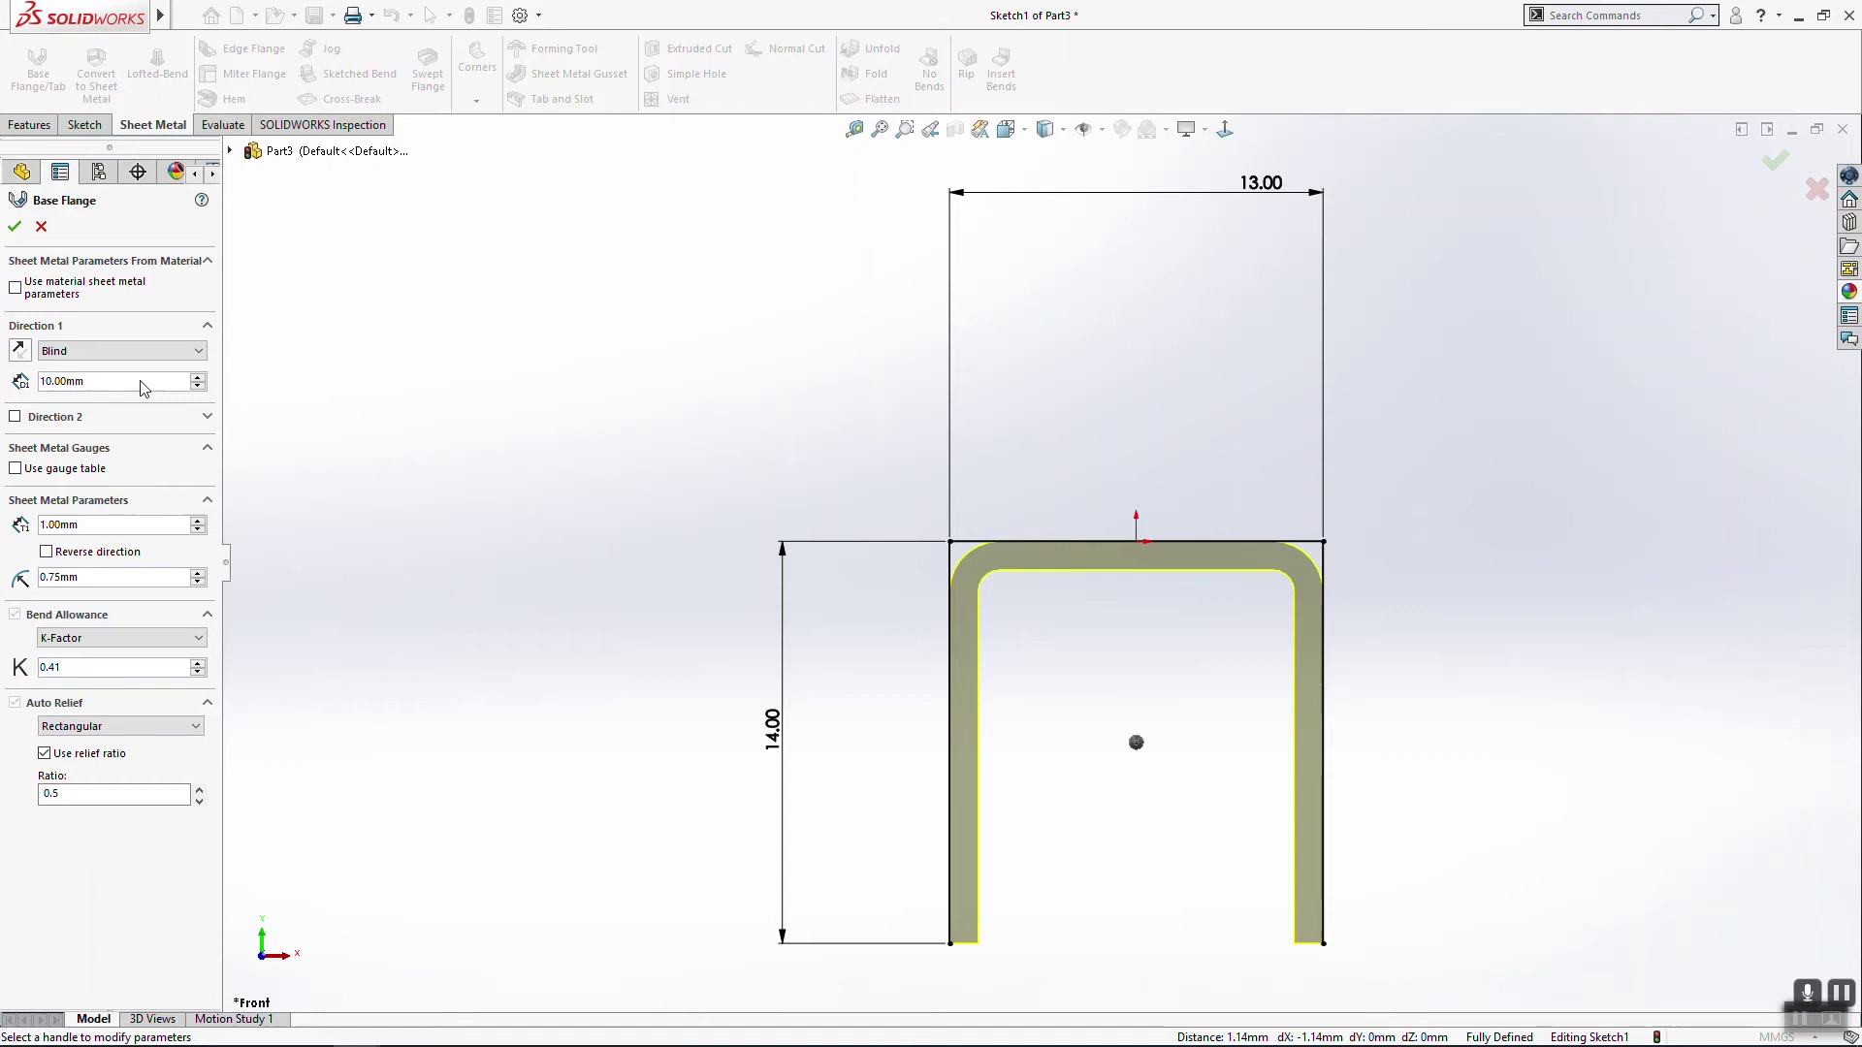
middle_drag(1087, 738, 906, 849)
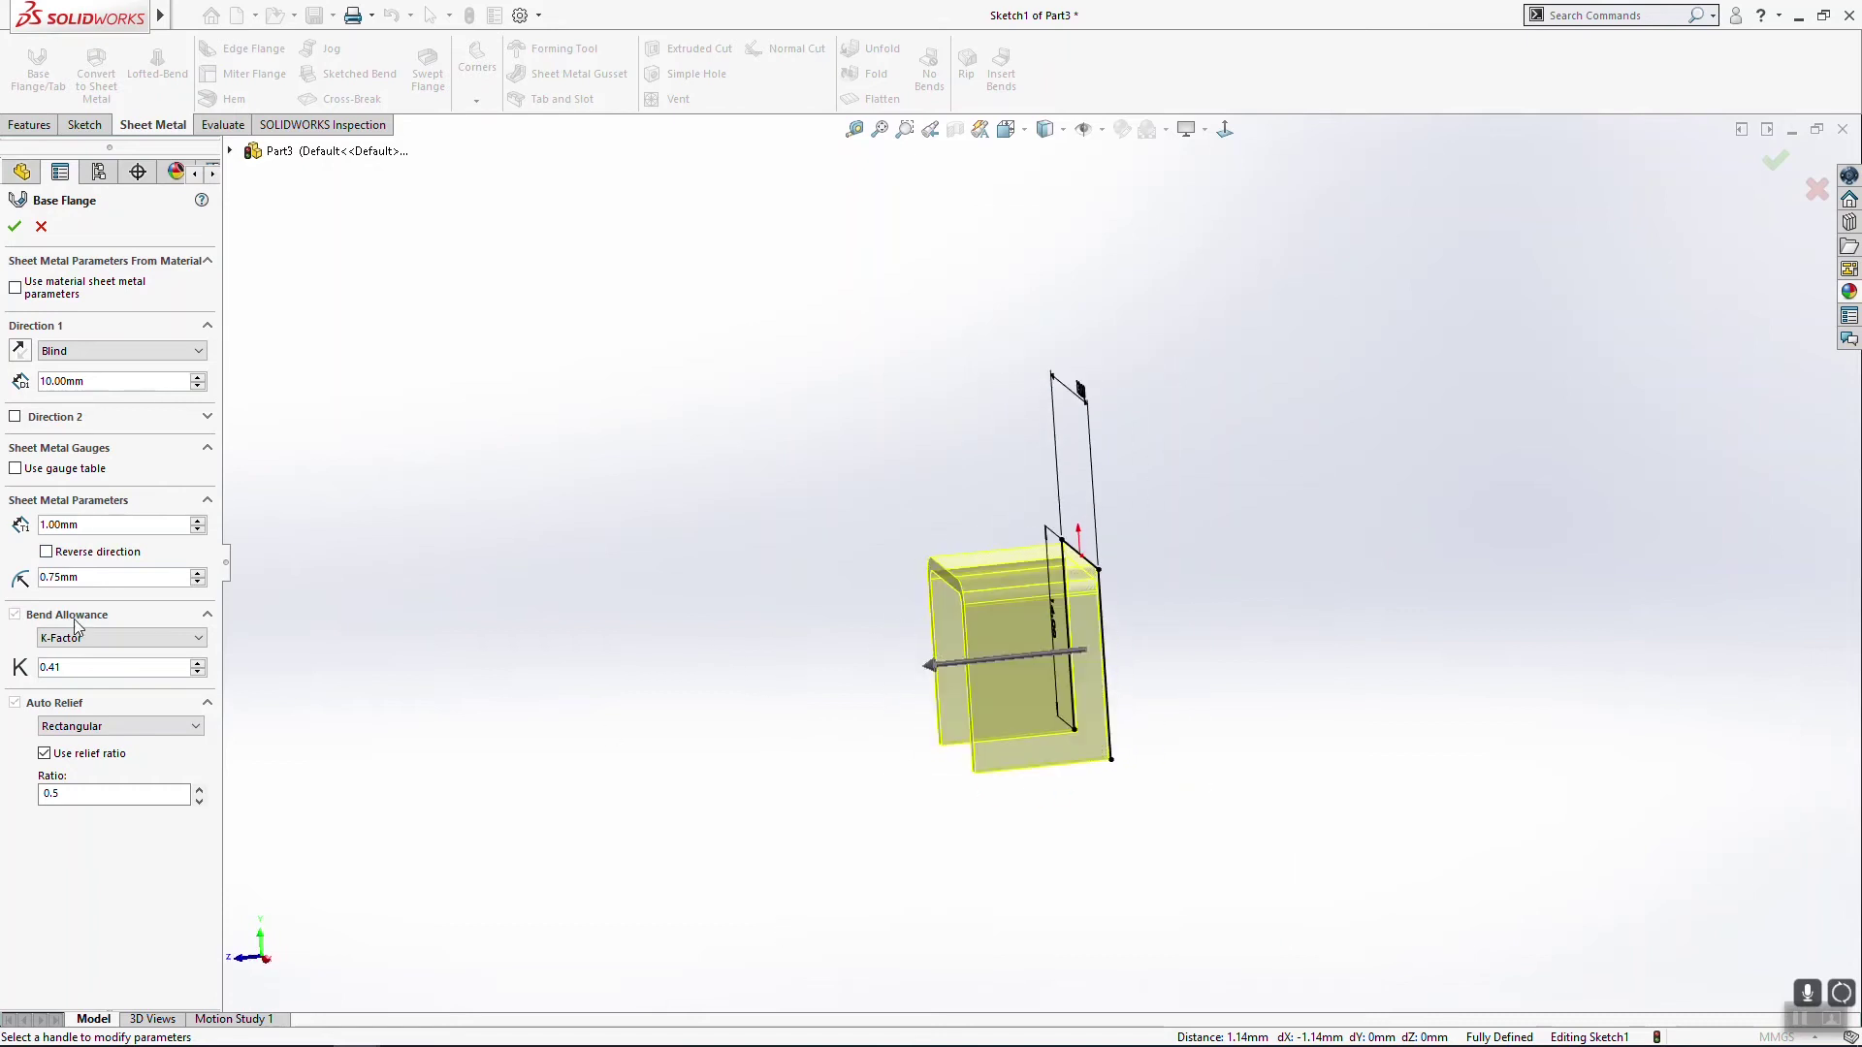
click(14, 416)
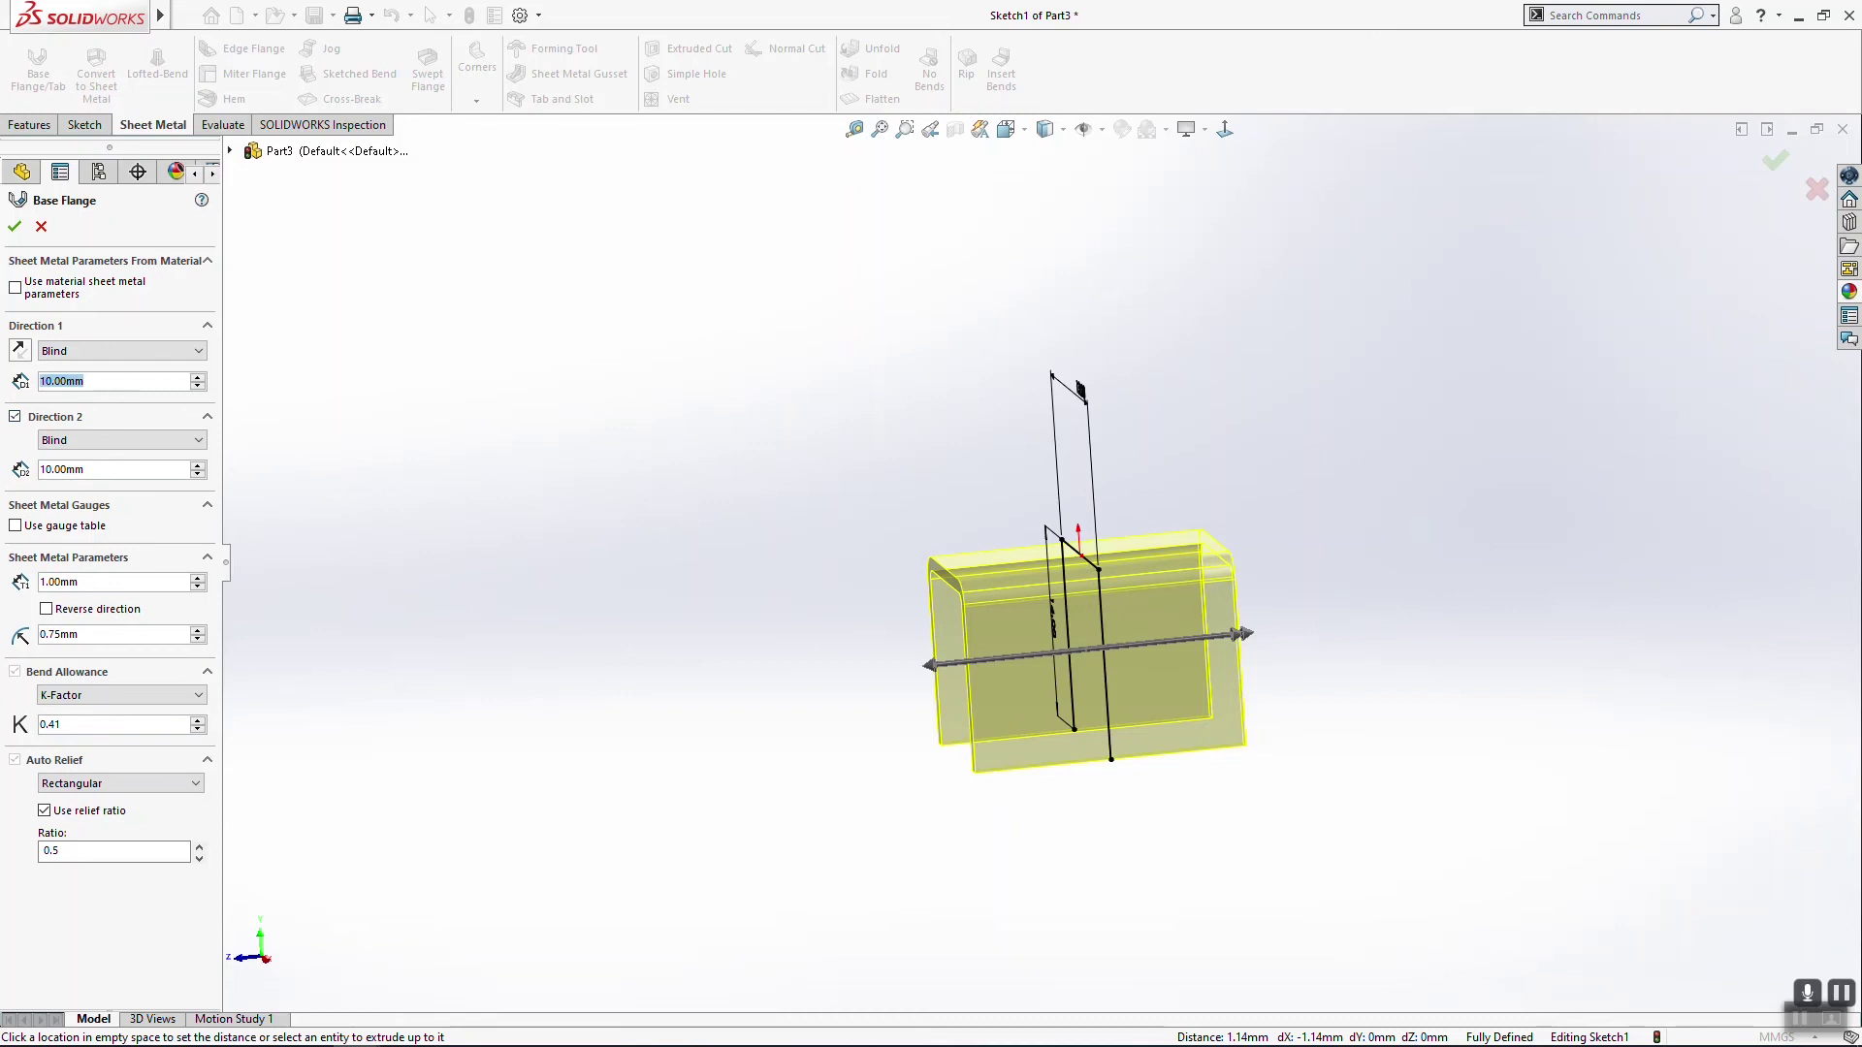
text(40)
key(Return)
text(40)
key(Return)
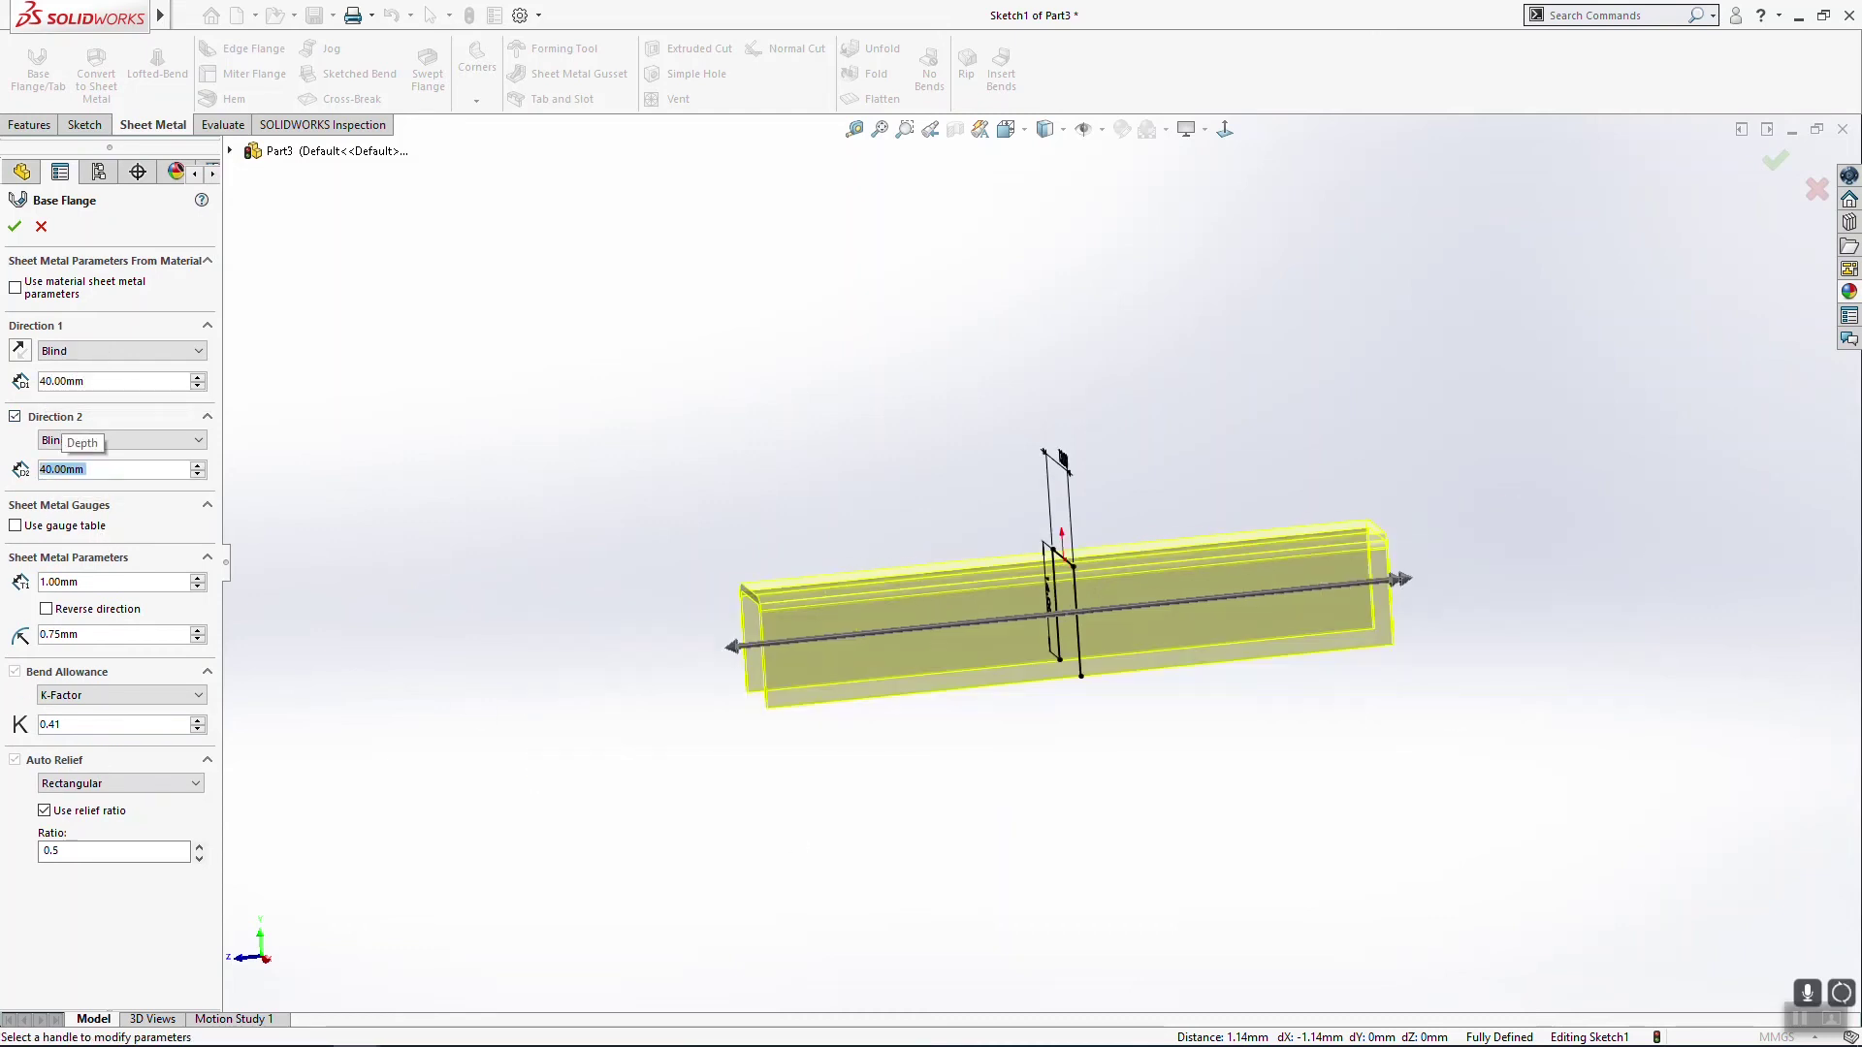
click(19, 229)
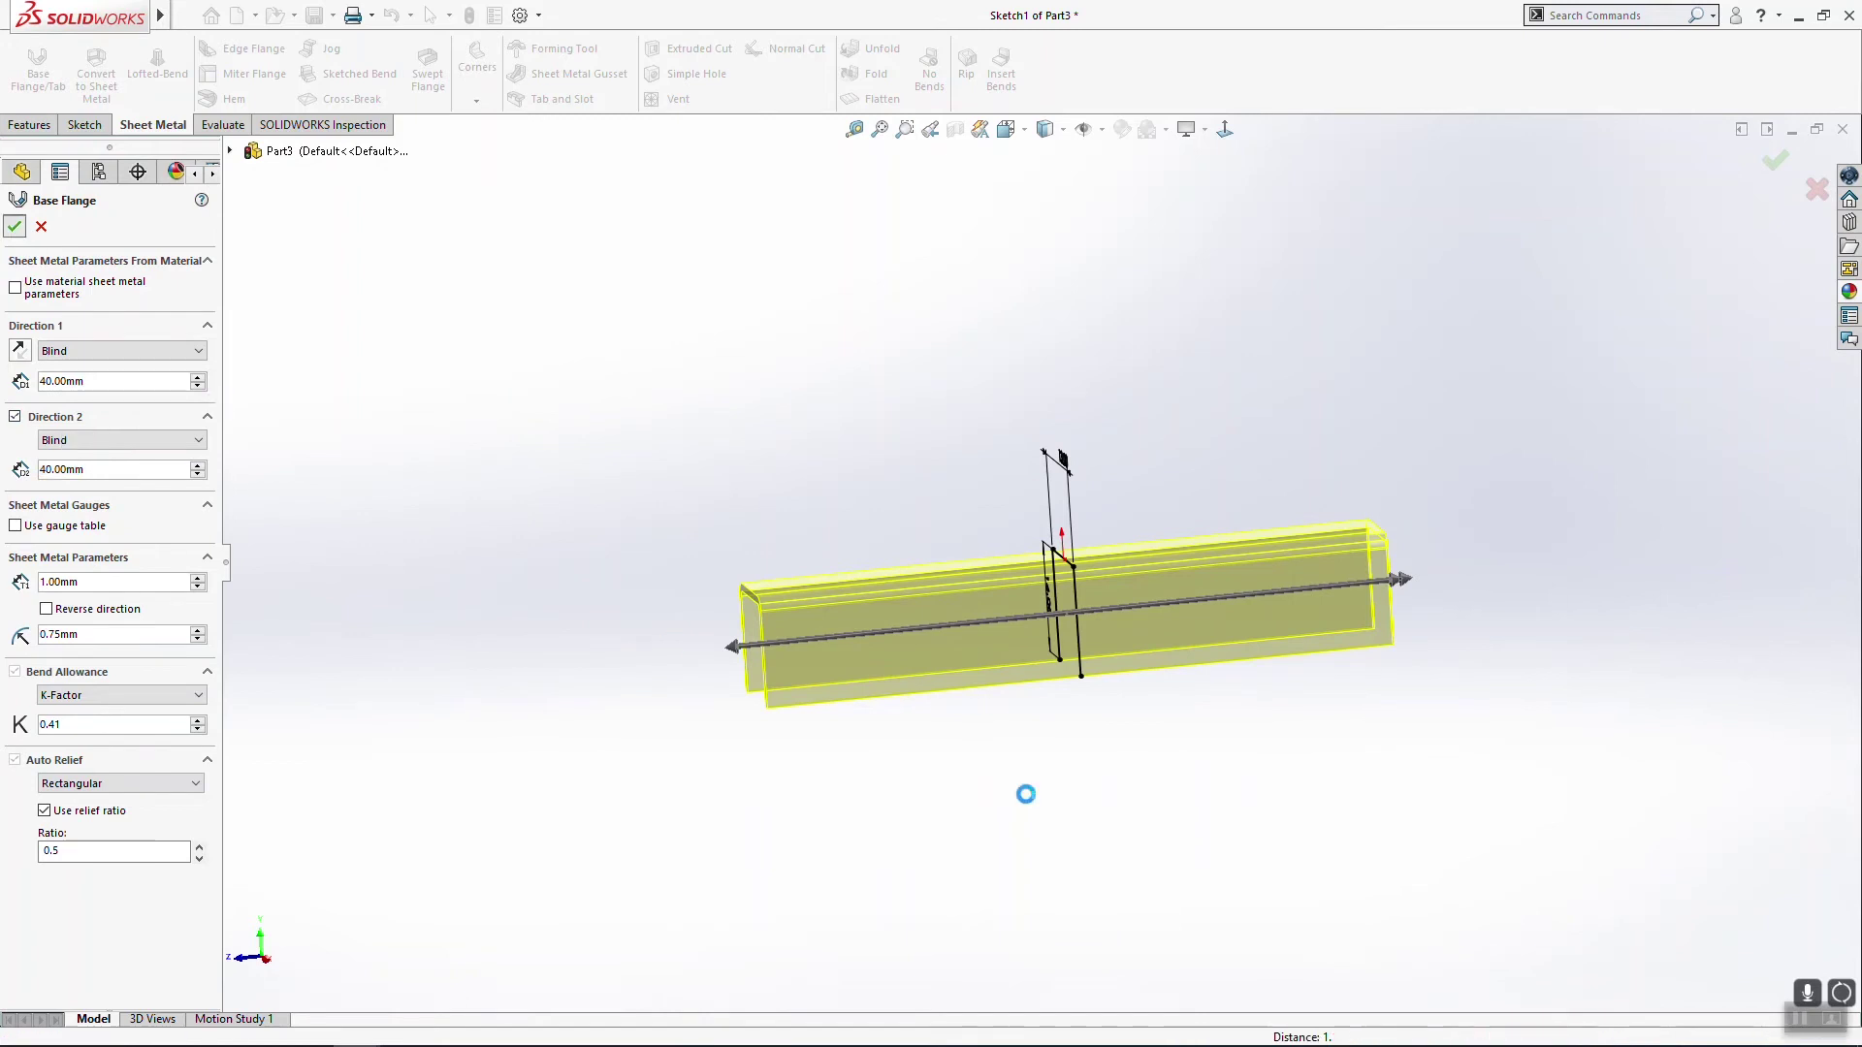
Step: Start an Edge Flange on the inner vertical edges of both side walls at one end of the channel
middle_drag(1085, 821, 1126, 615)
scroll(1239, 591, down, 5)
middle_drag(1238, 591, 989, 698)
scroll(982, 699, up, 1)
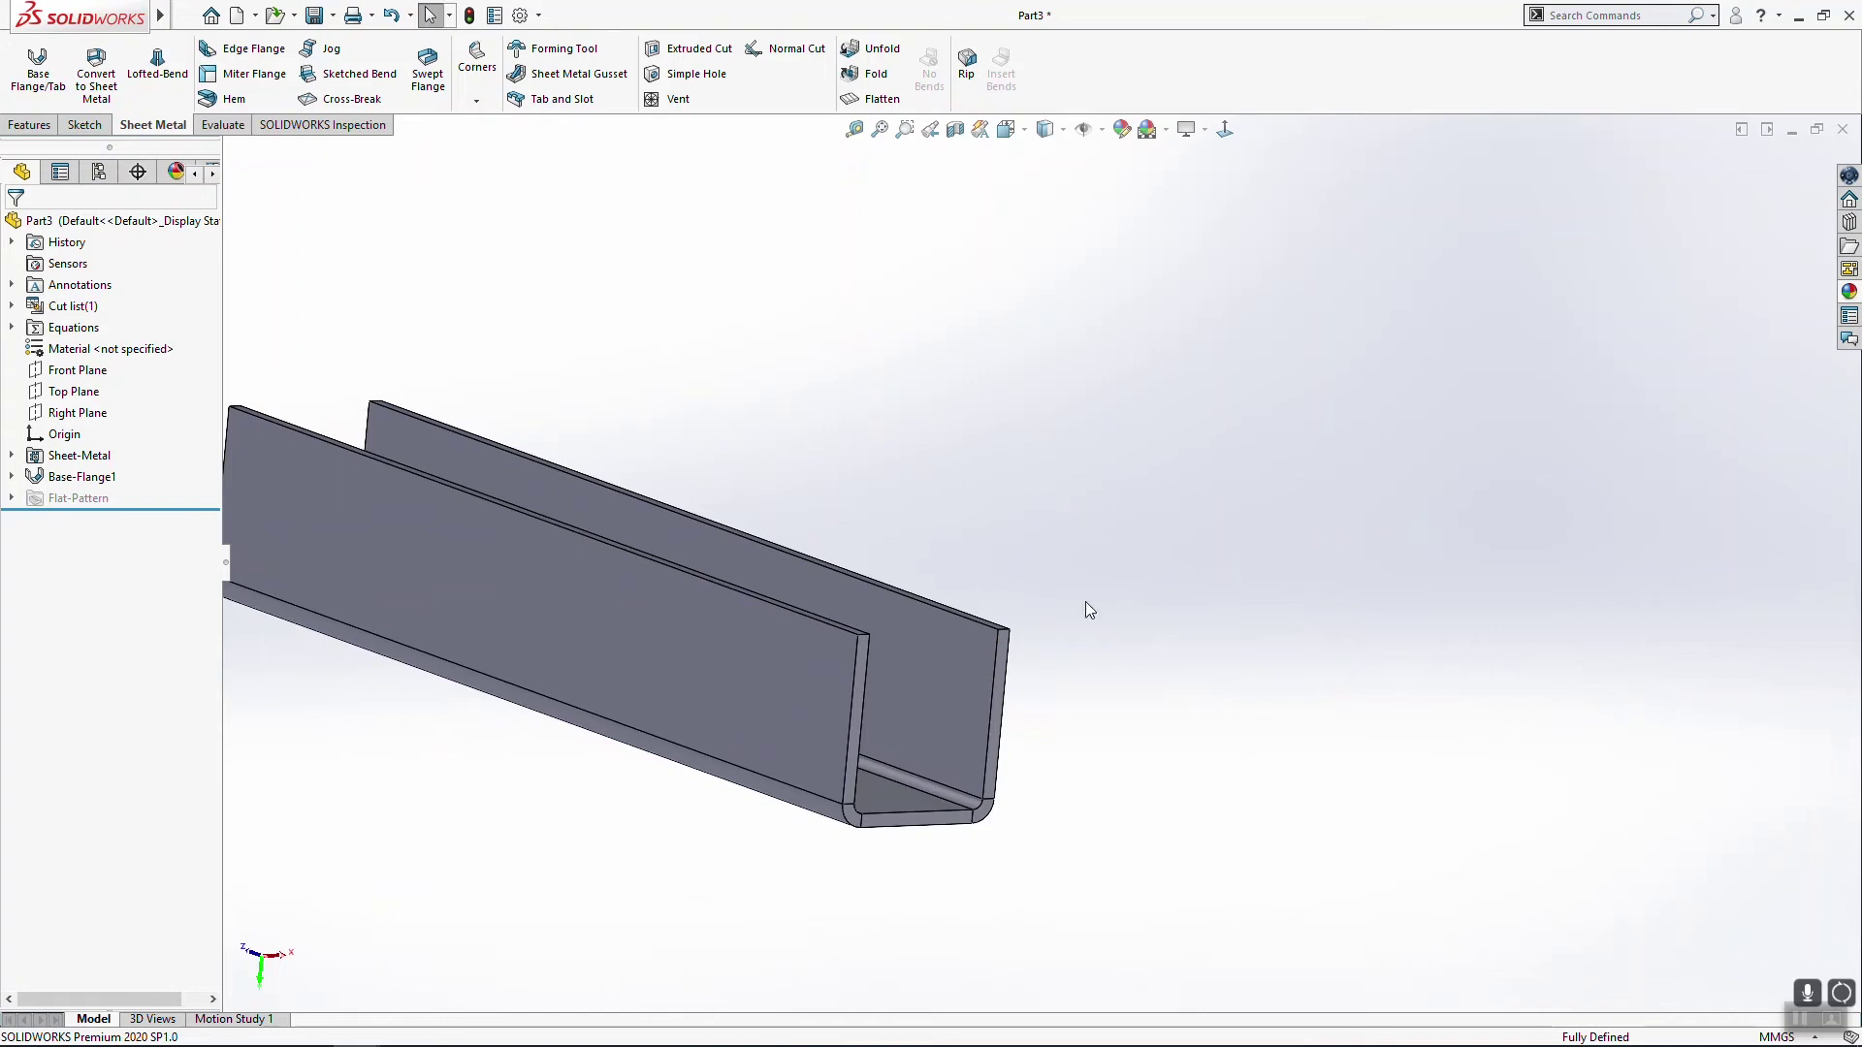
scroll(1014, 739, up, 3)
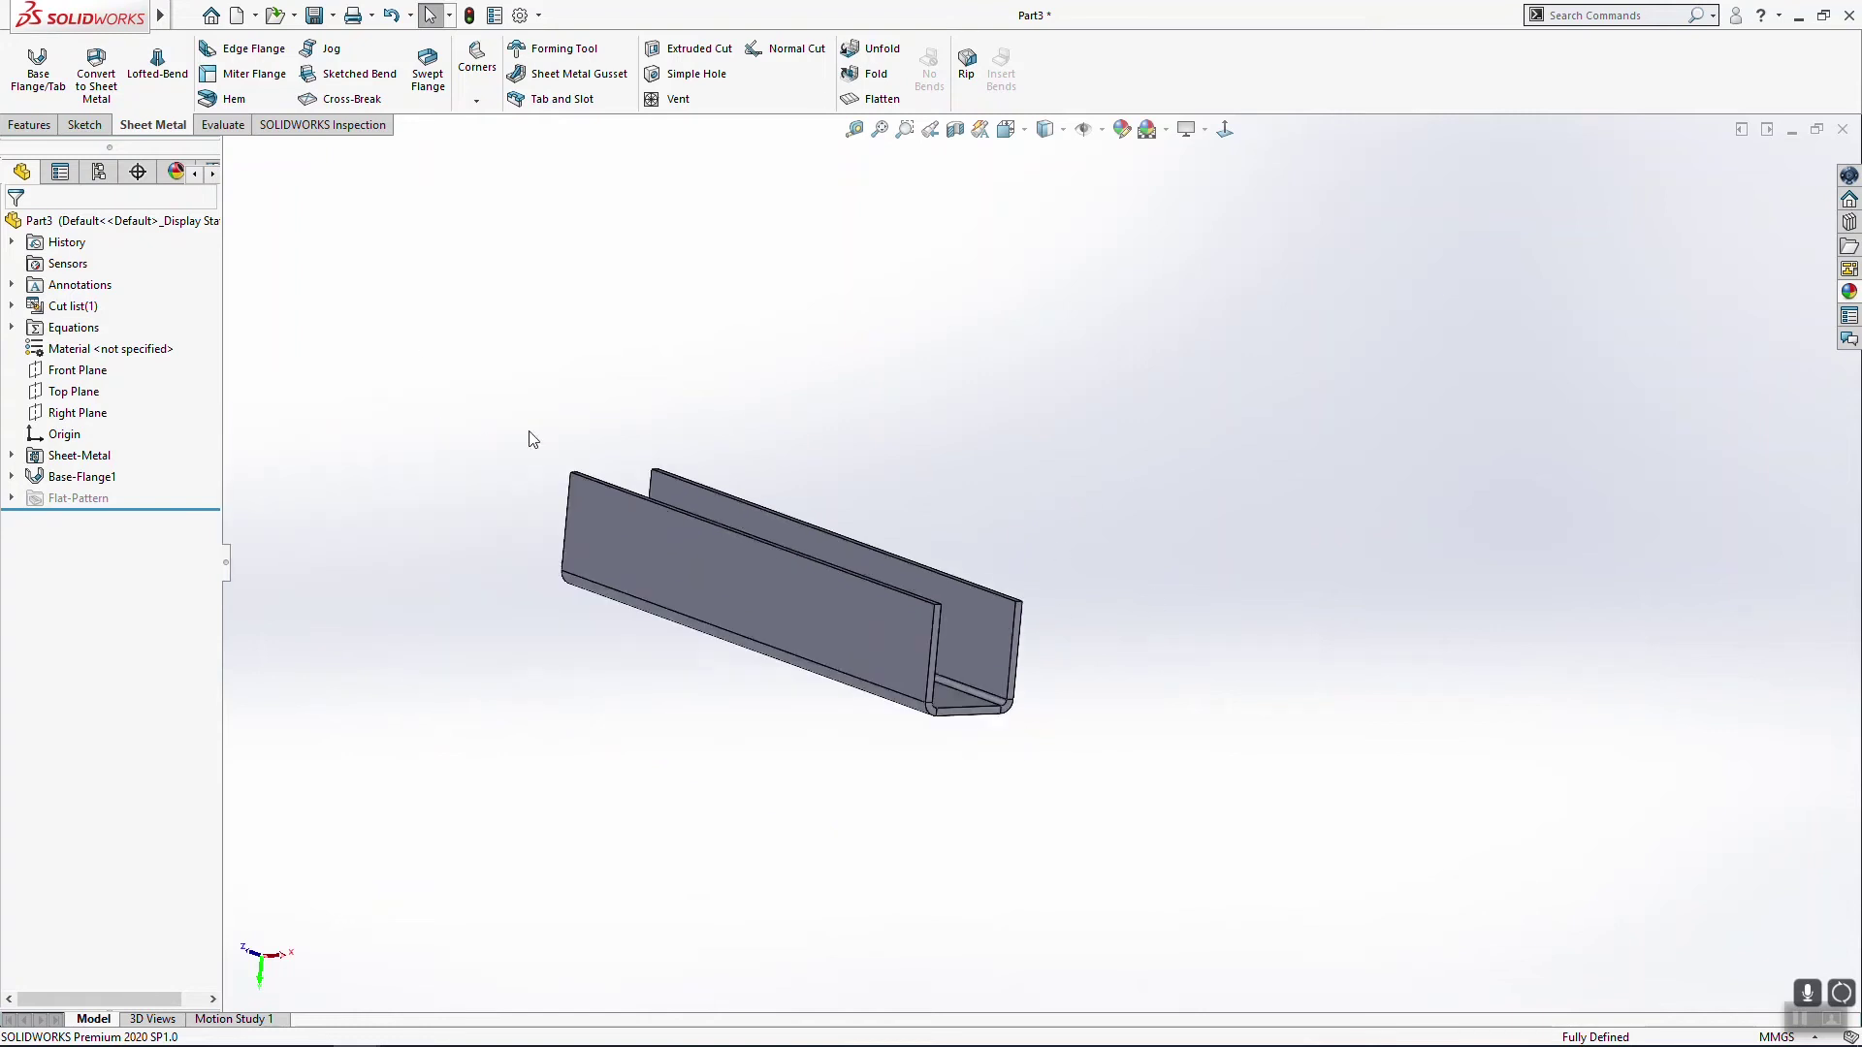
click(242, 48)
scroll(1010, 635, down, 3)
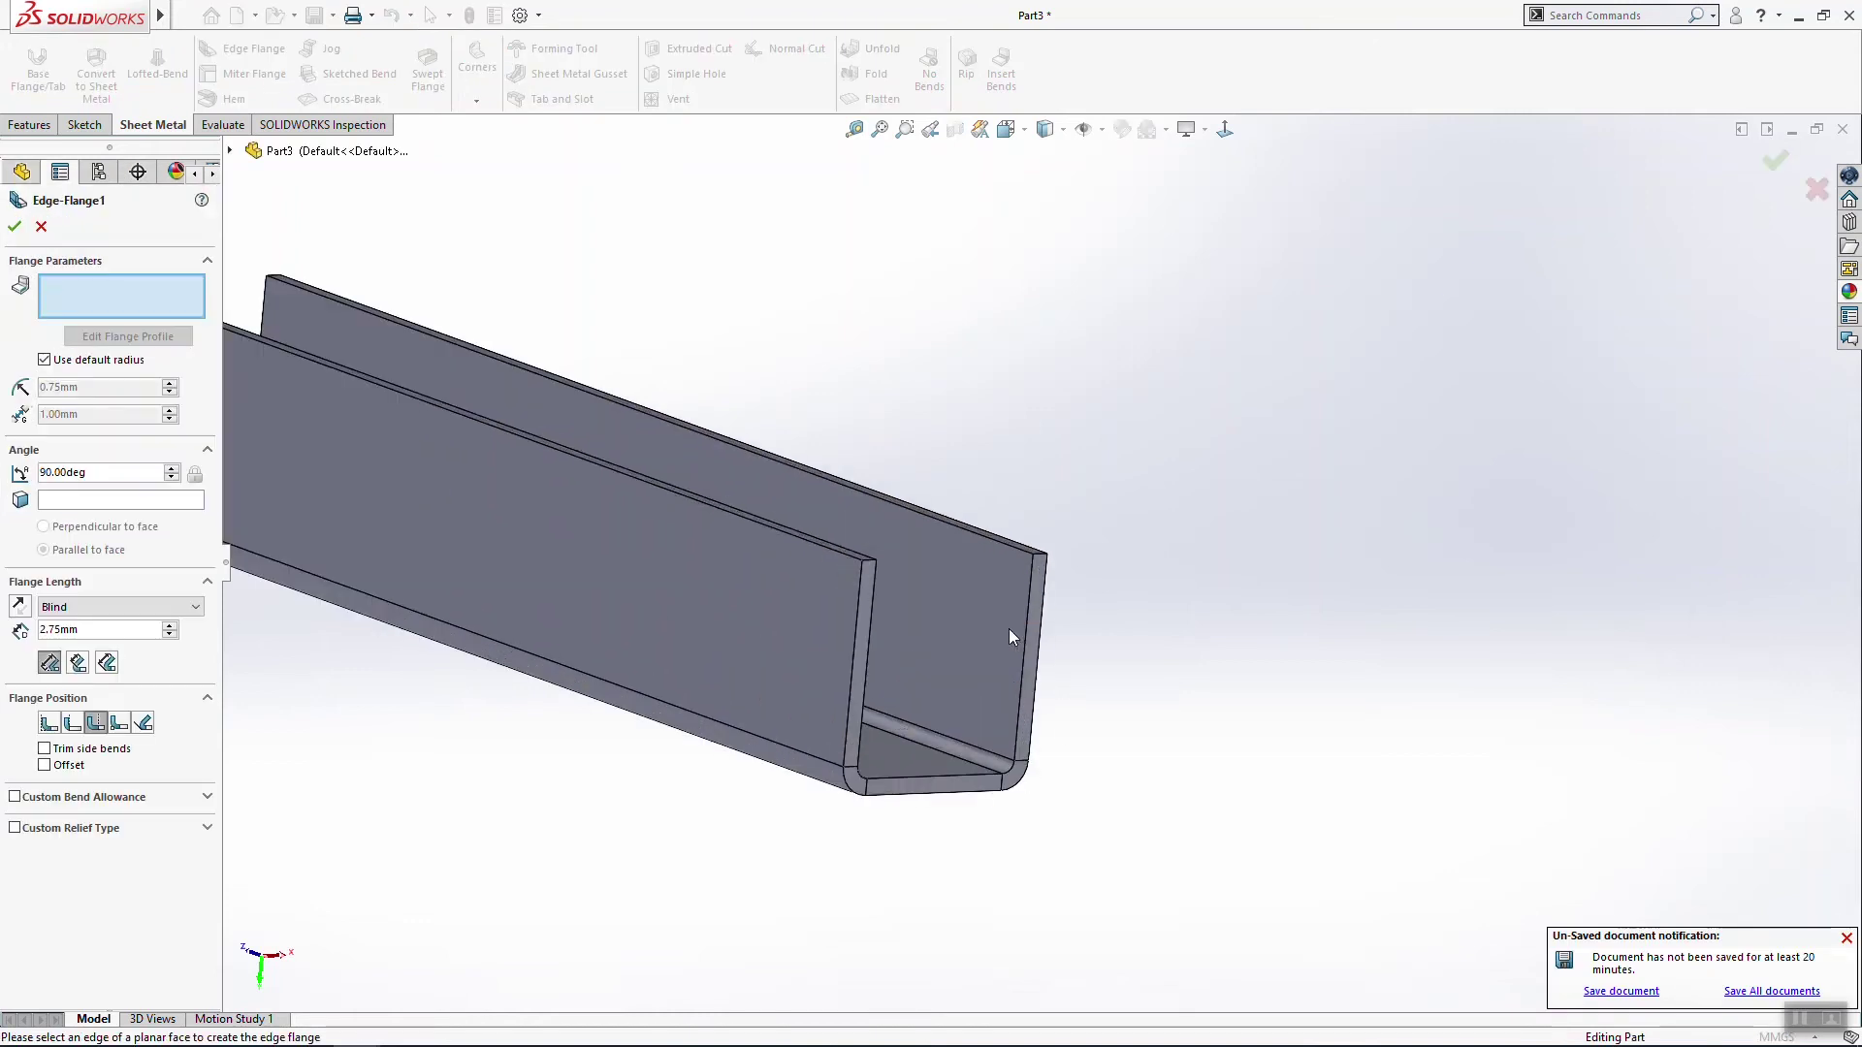
click(1025, 631)
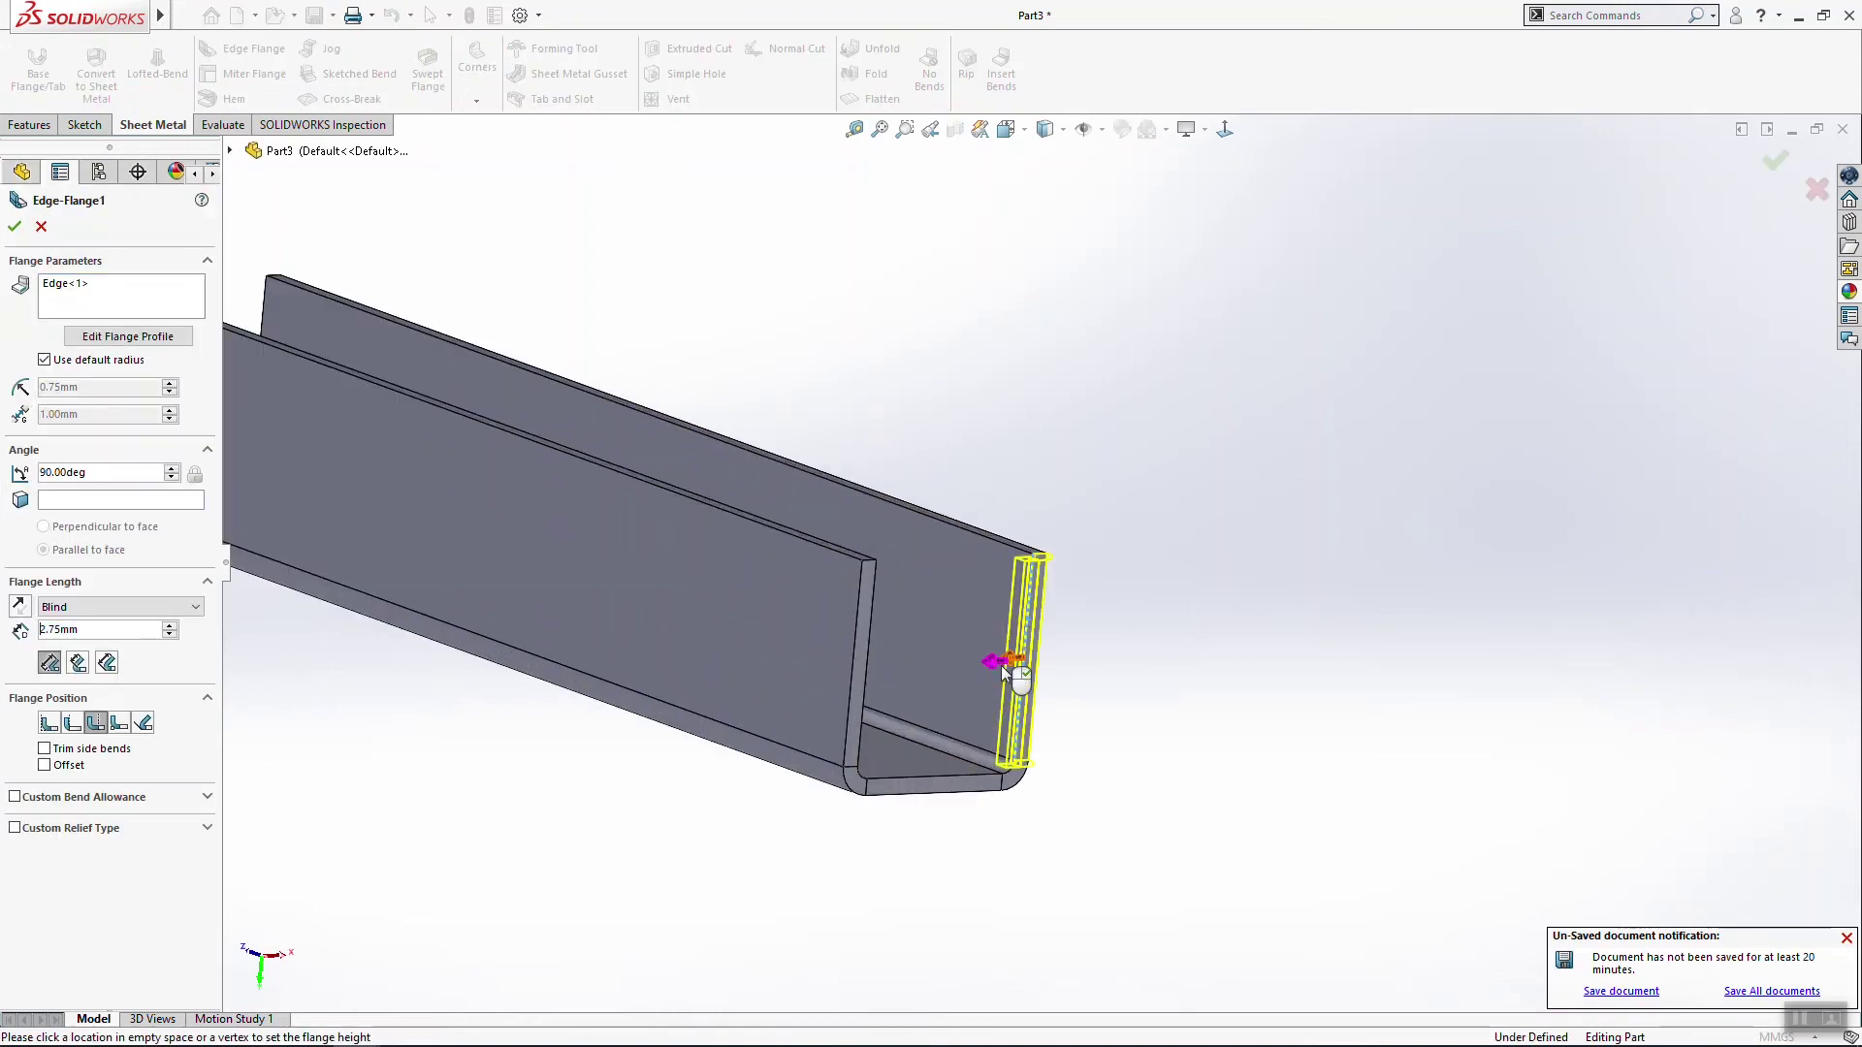
middle_drag(982, 667, 865, 752)
scroll(506, 650, up, 1)
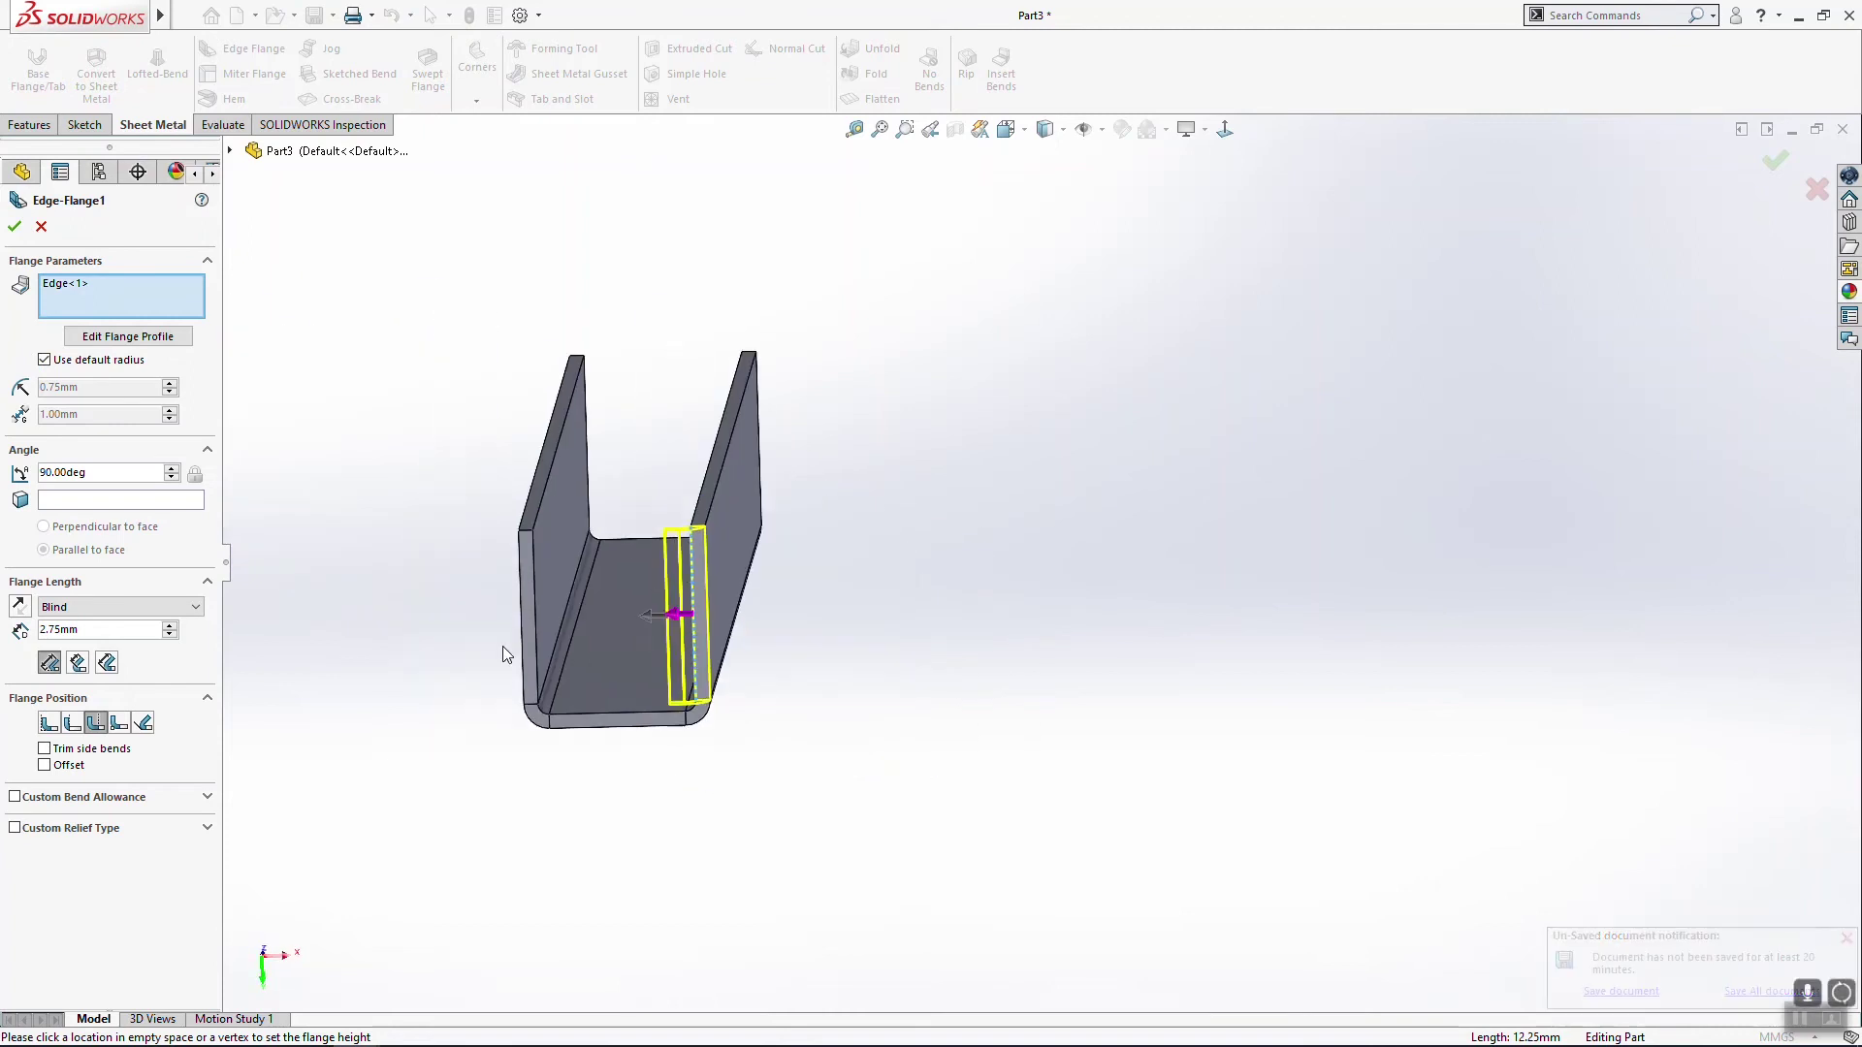
scroll(494, 650, down, 3)
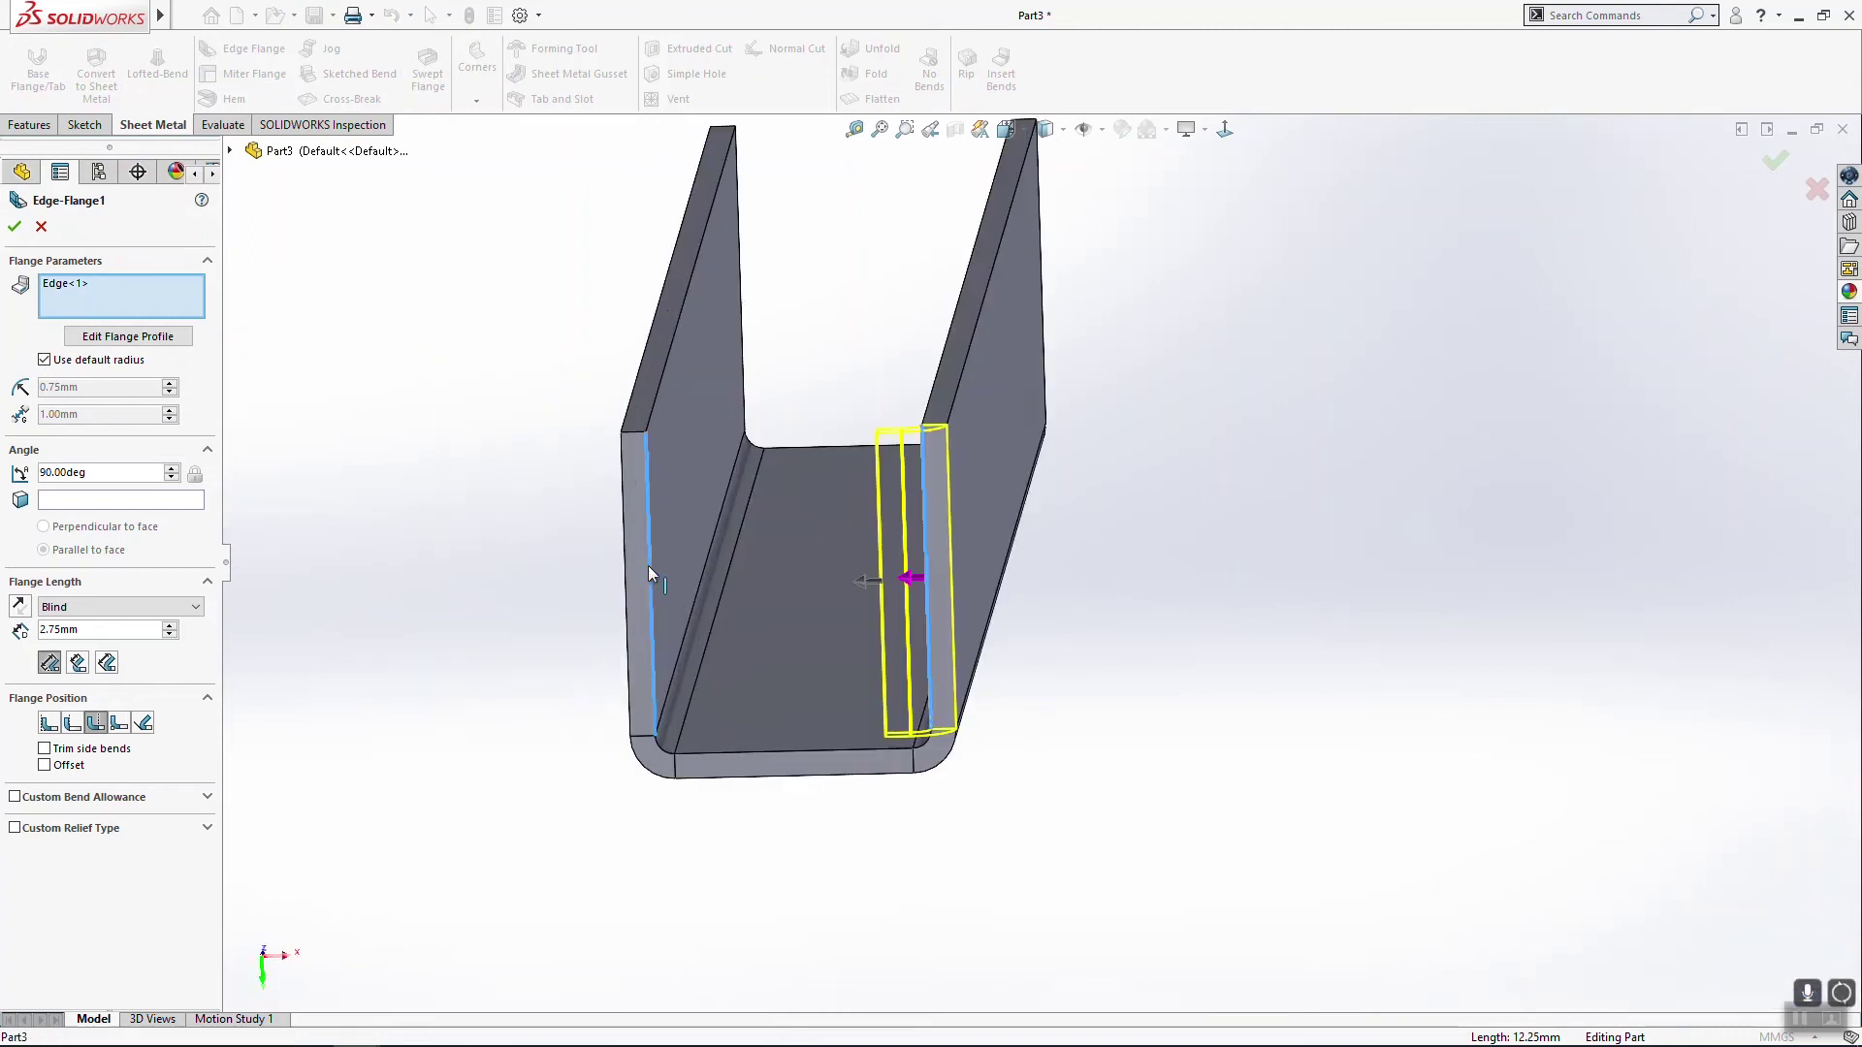
click(648, 568)
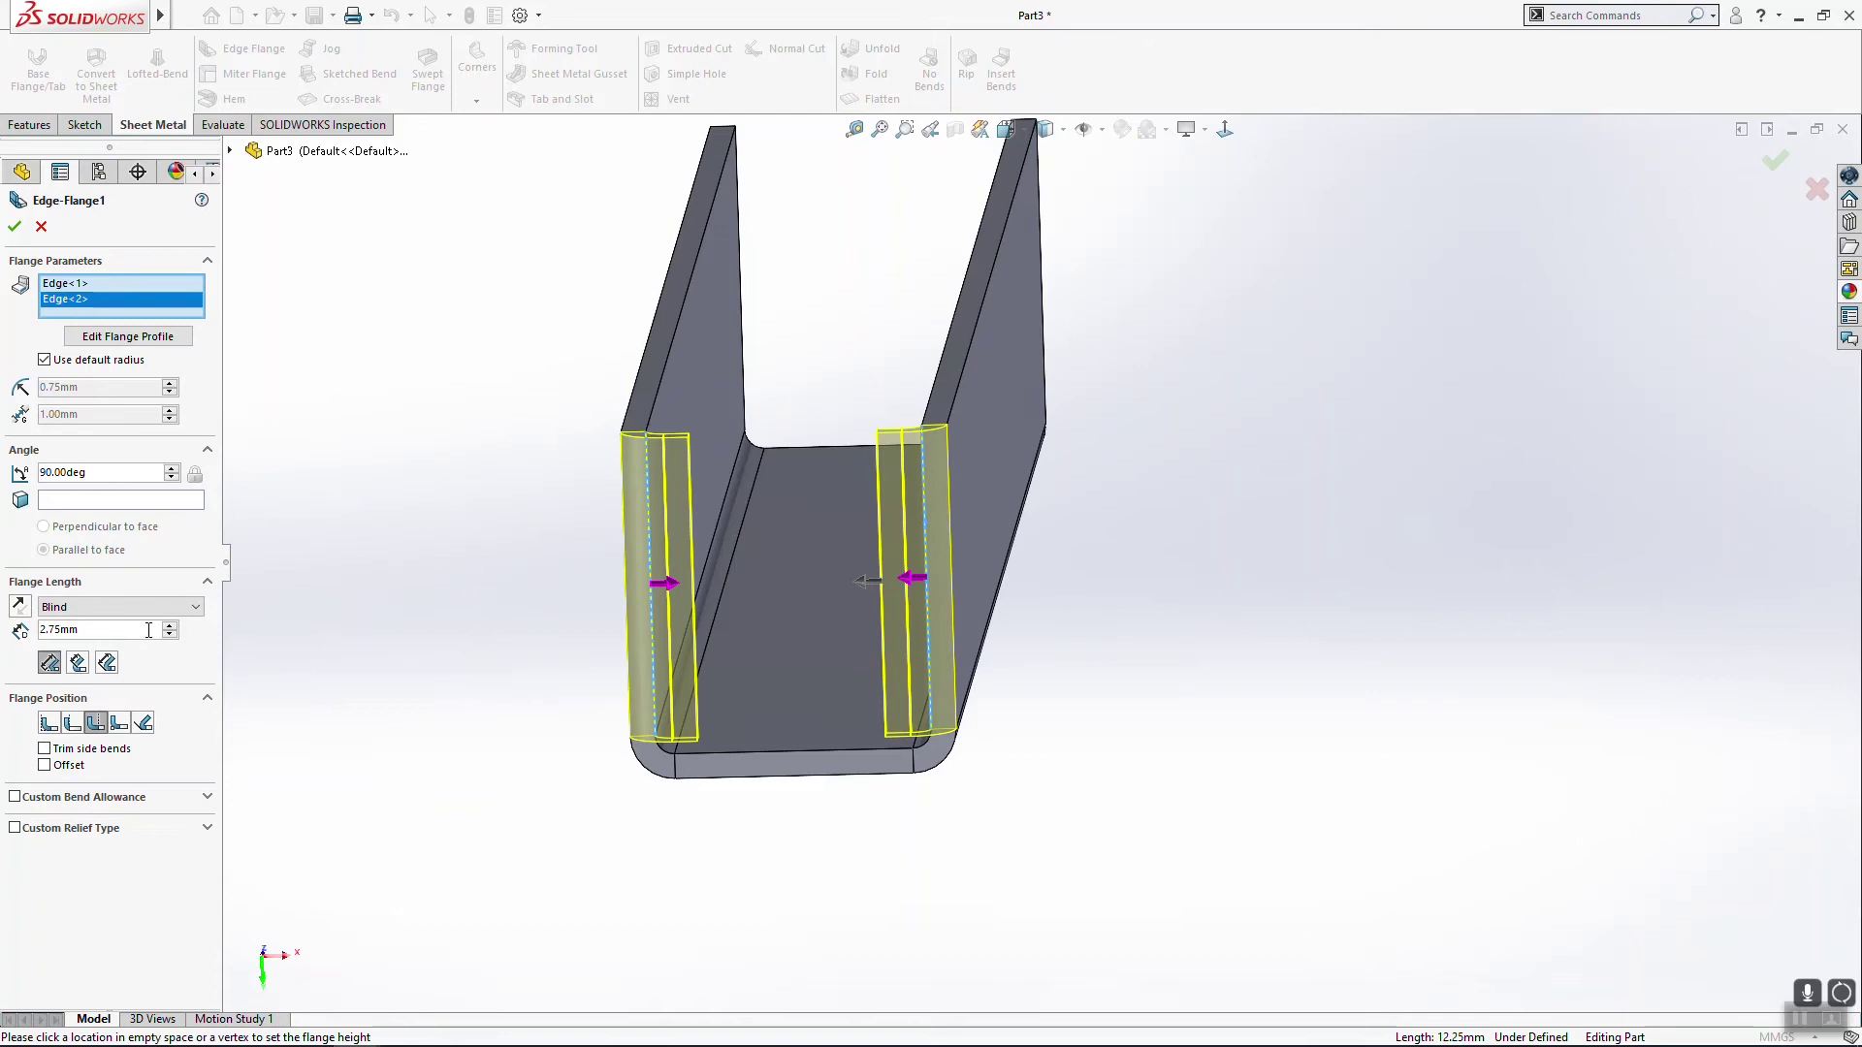
Step: Set the edge flange length to 5.5 mm and create the two inward flanges
text(5.5)
key(Return)
middle_drag(740, 482, 296, 522)
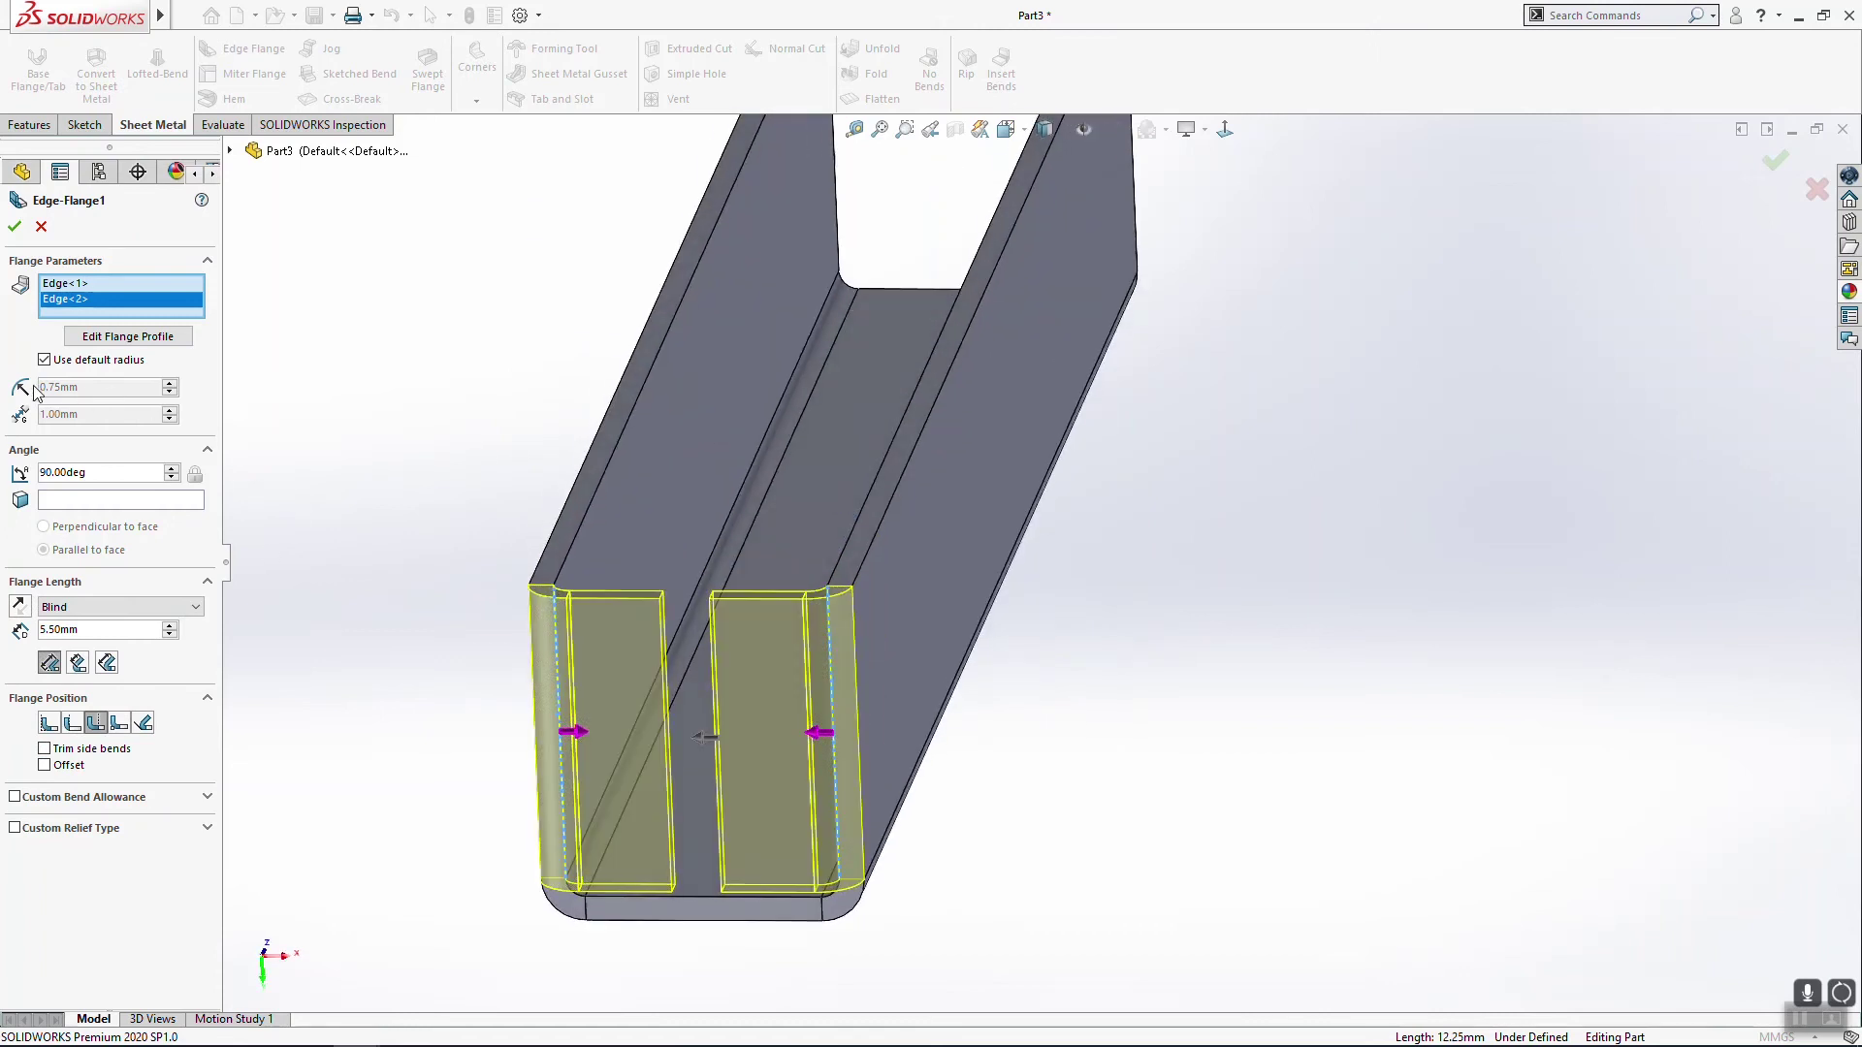
middle_drag(708, 789, 722, 819)
scroll(807, 783, up, 3)
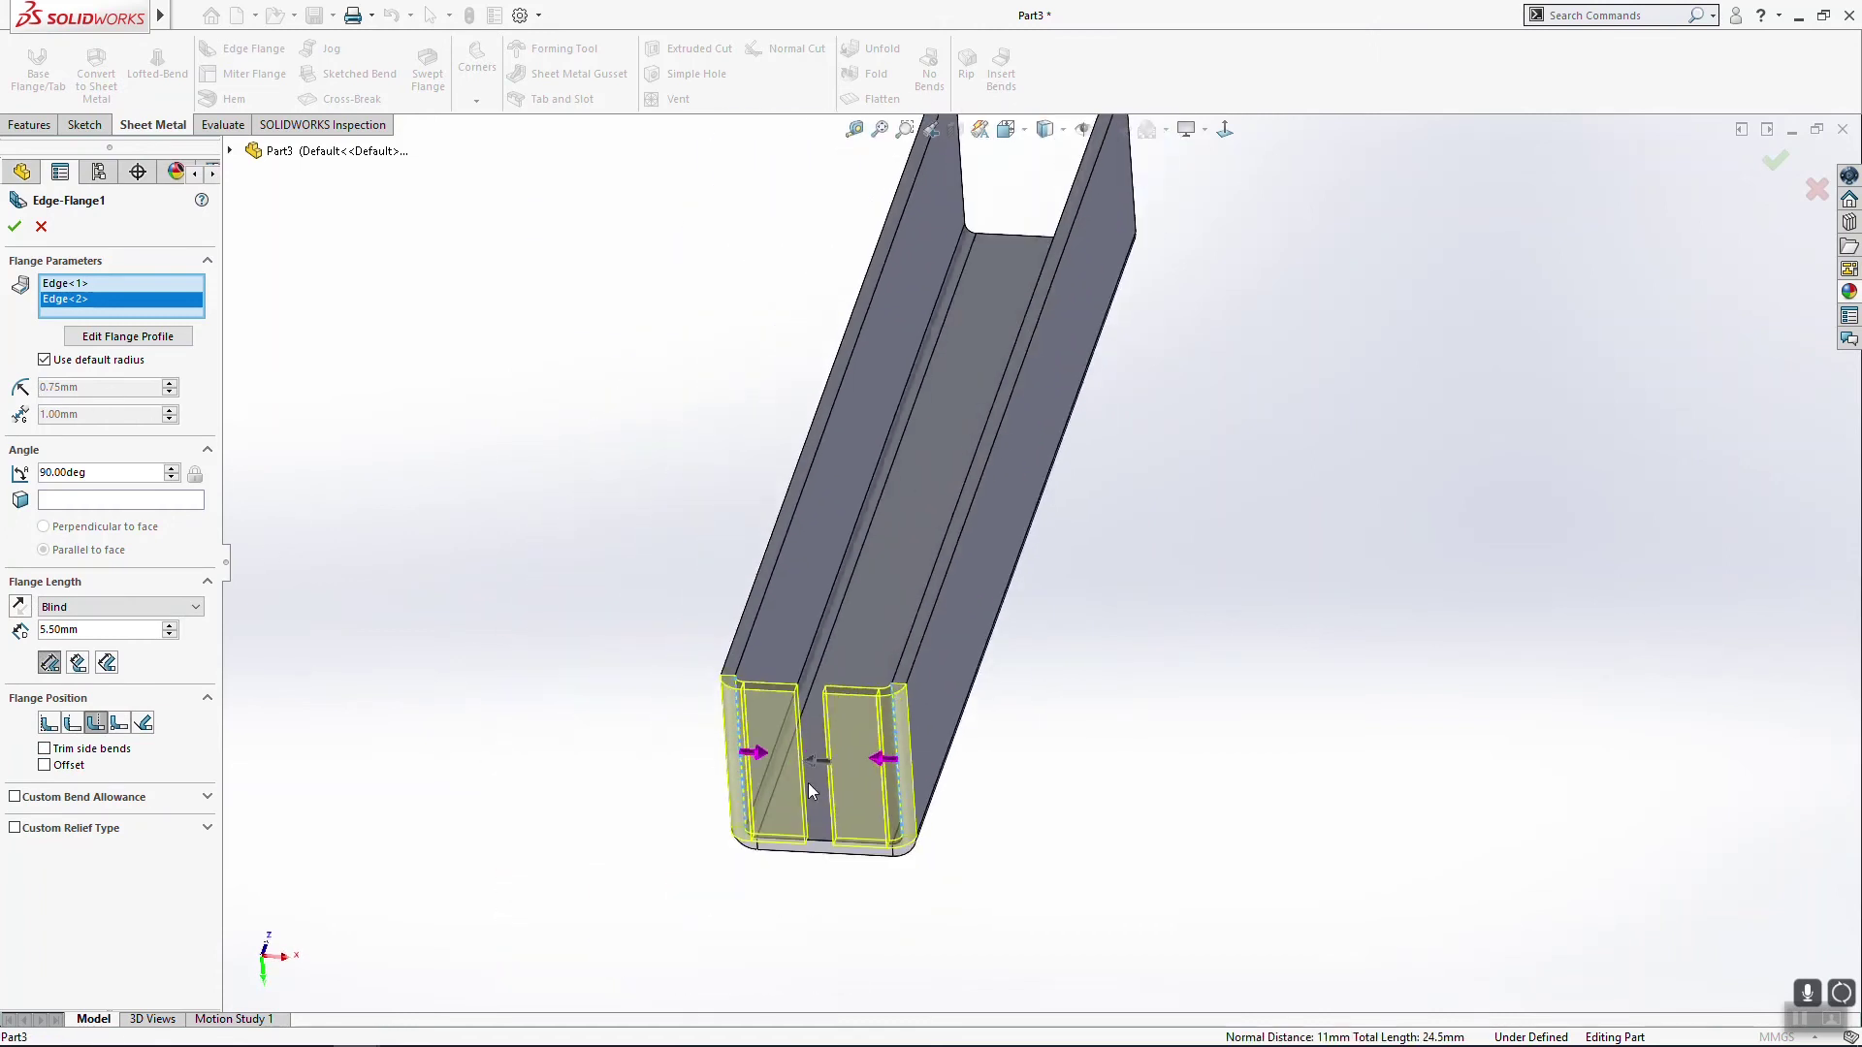
scroll(806, 783, down, 3)
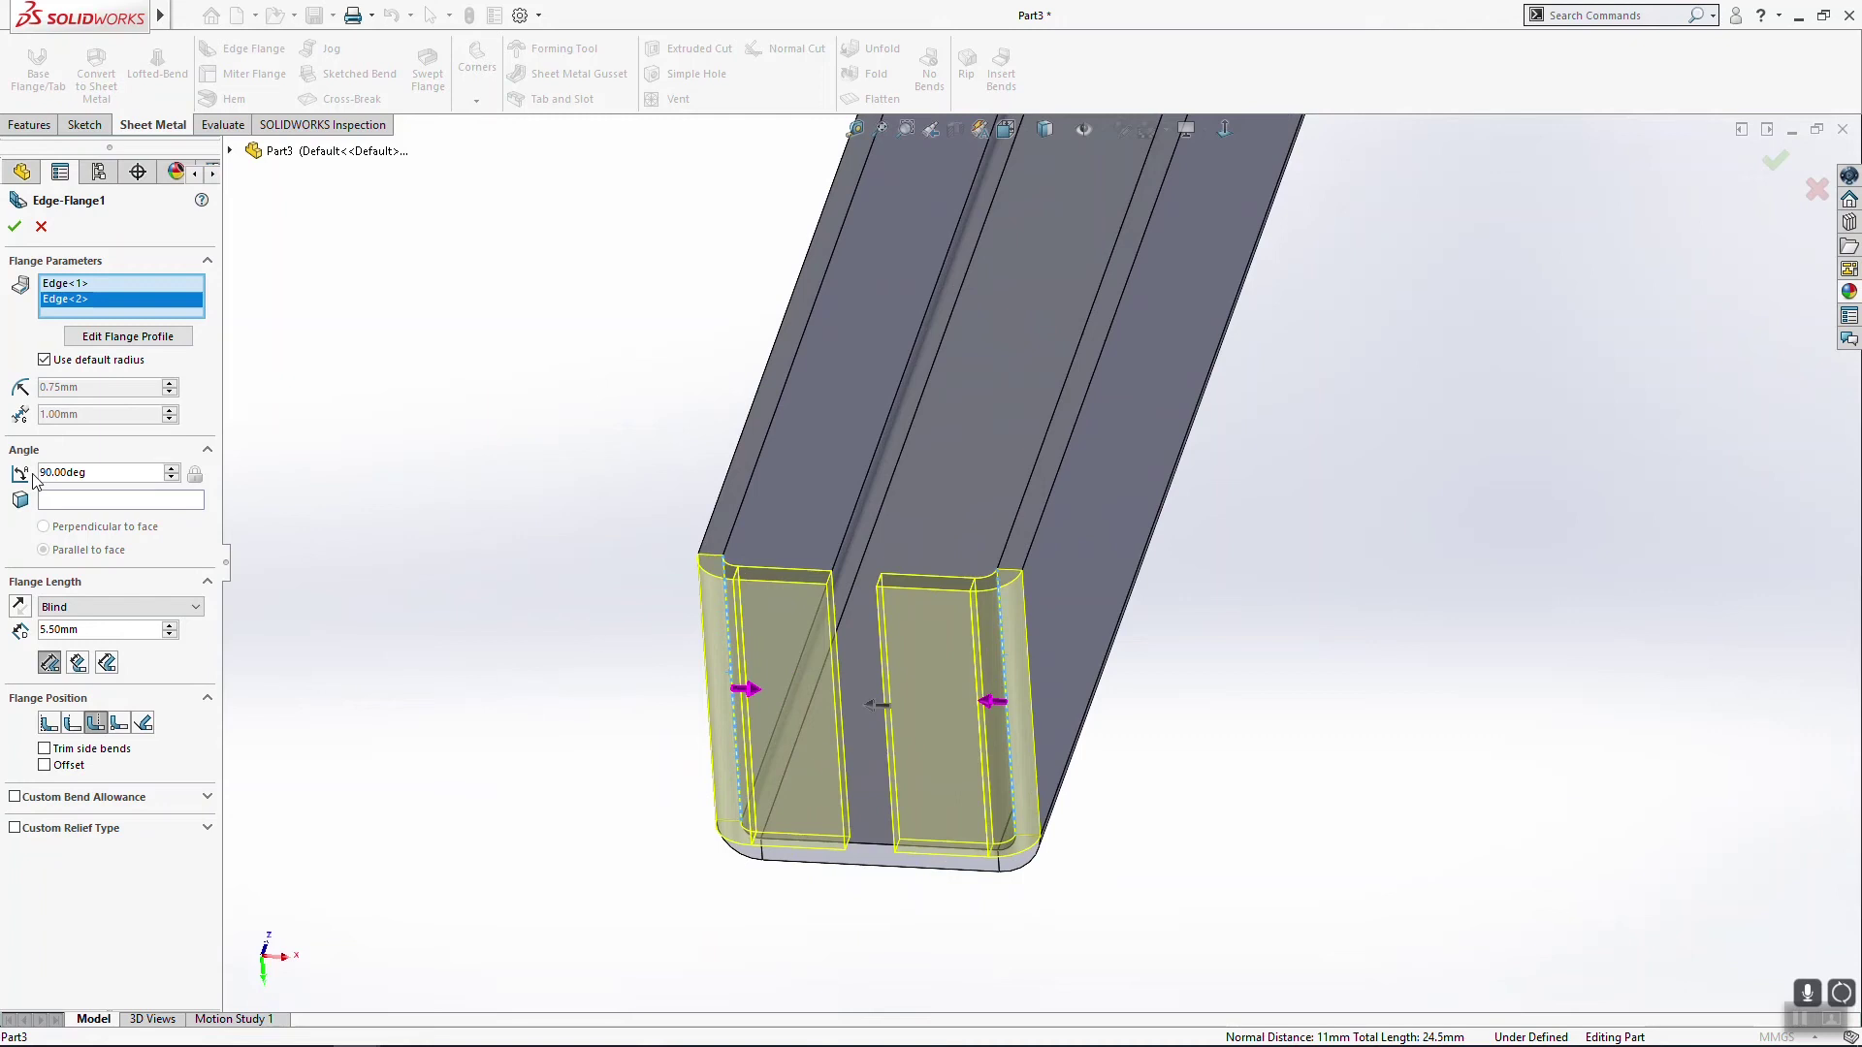
click(14, 226)
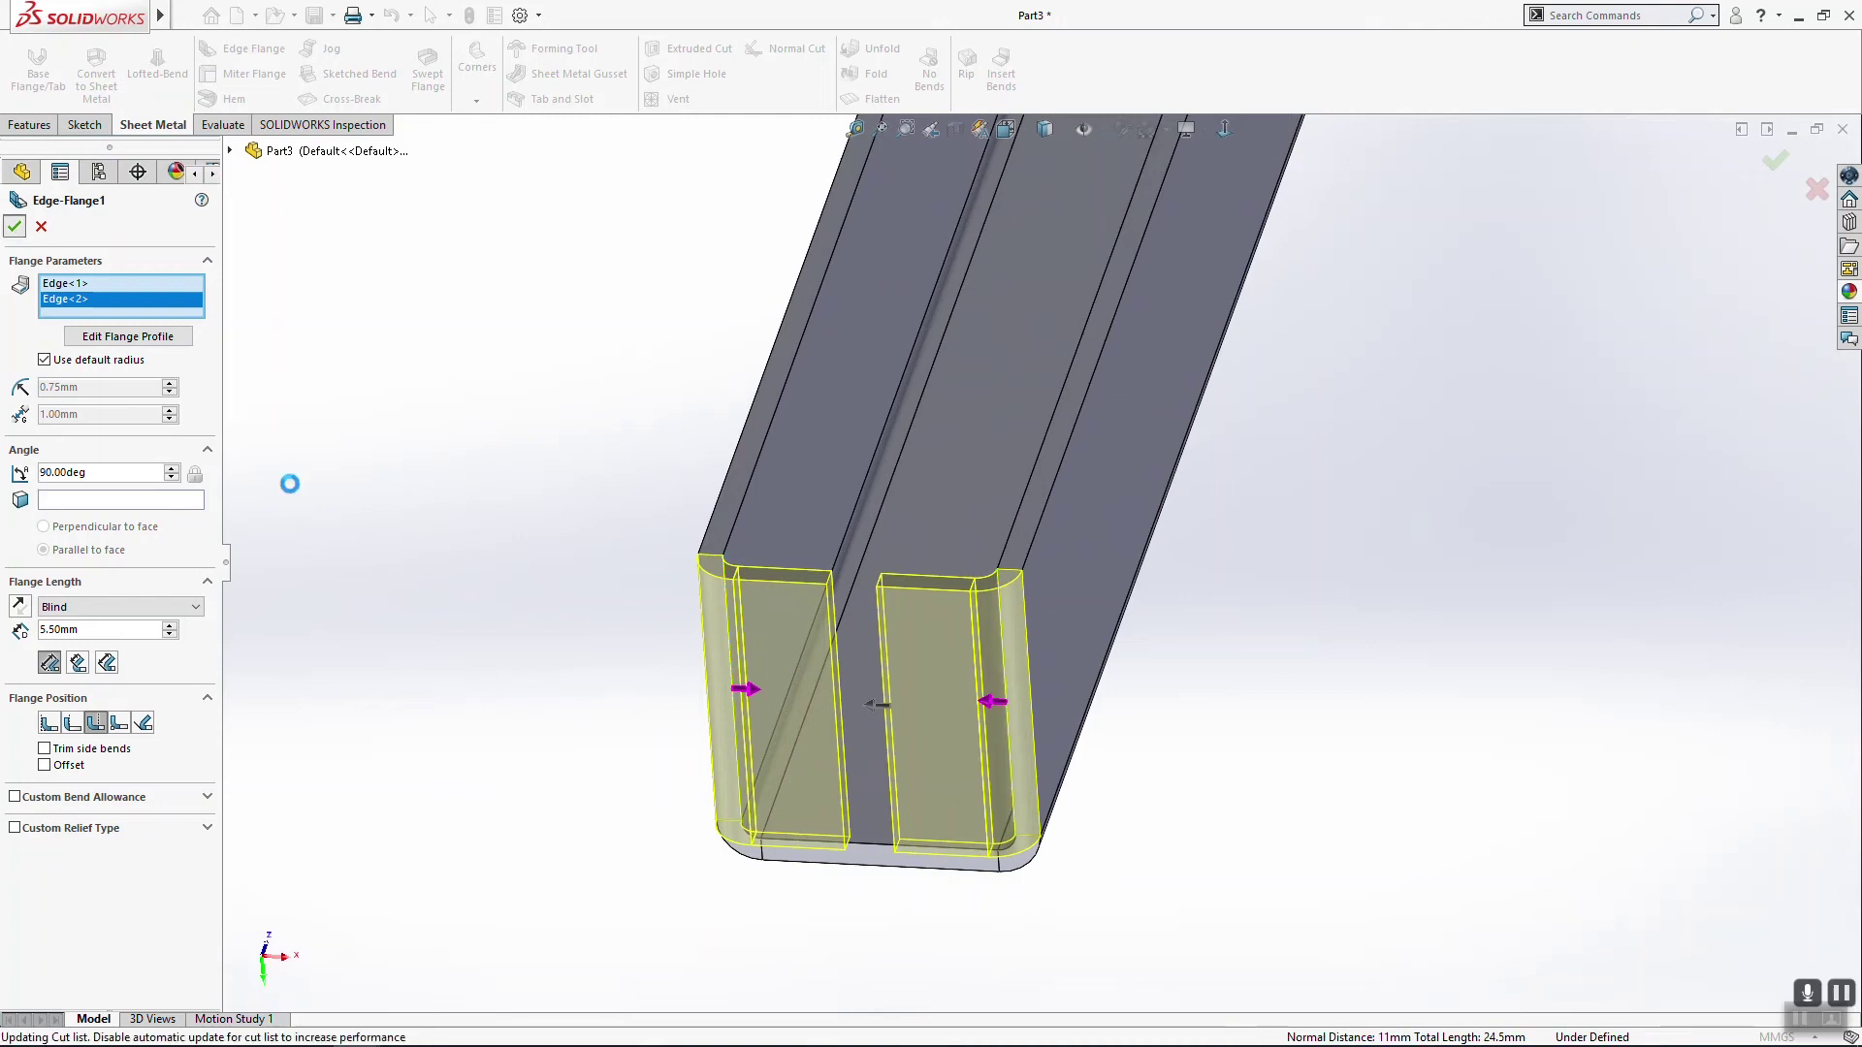
Step: Measure the distance from the edge flange's free end face to the channel's outer side face
middle_drag(1194, 727, 1278, 536)
key(m)
click(1133, 552)
click(1299, 522)
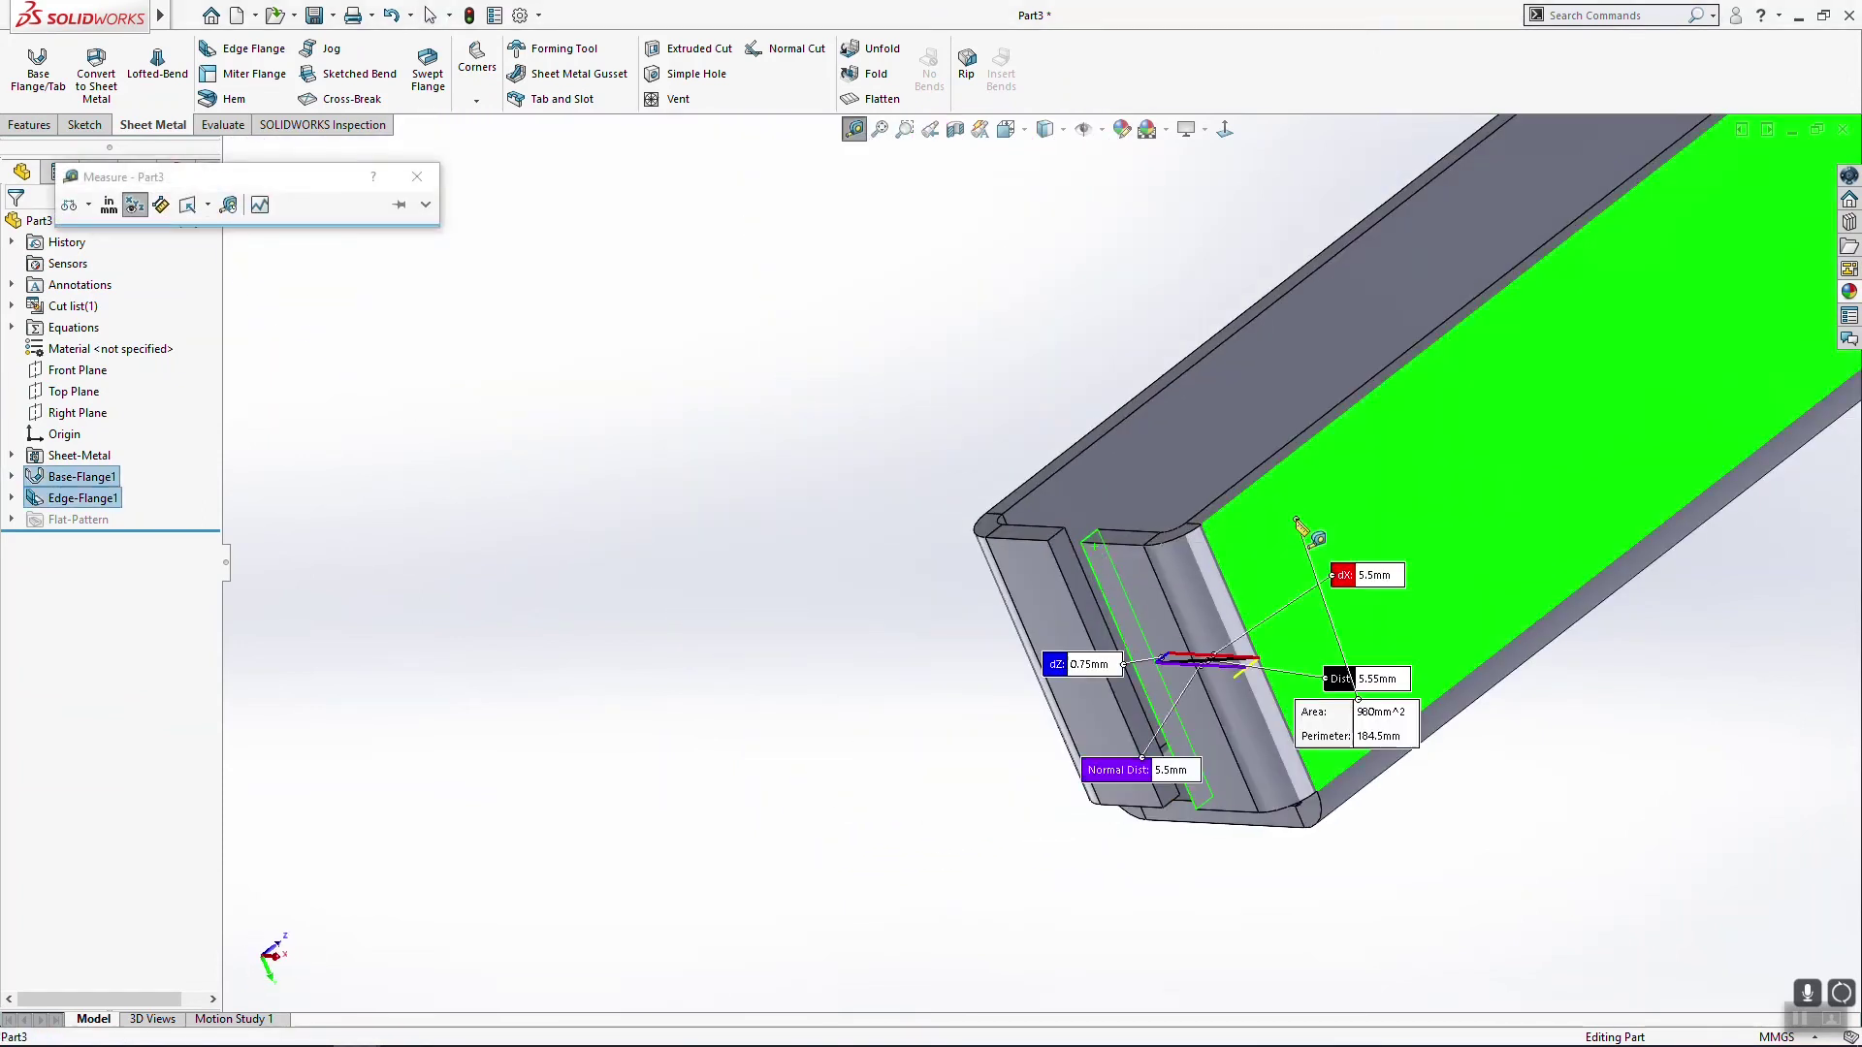
middle_drag(1334, 740, 1390, 866)
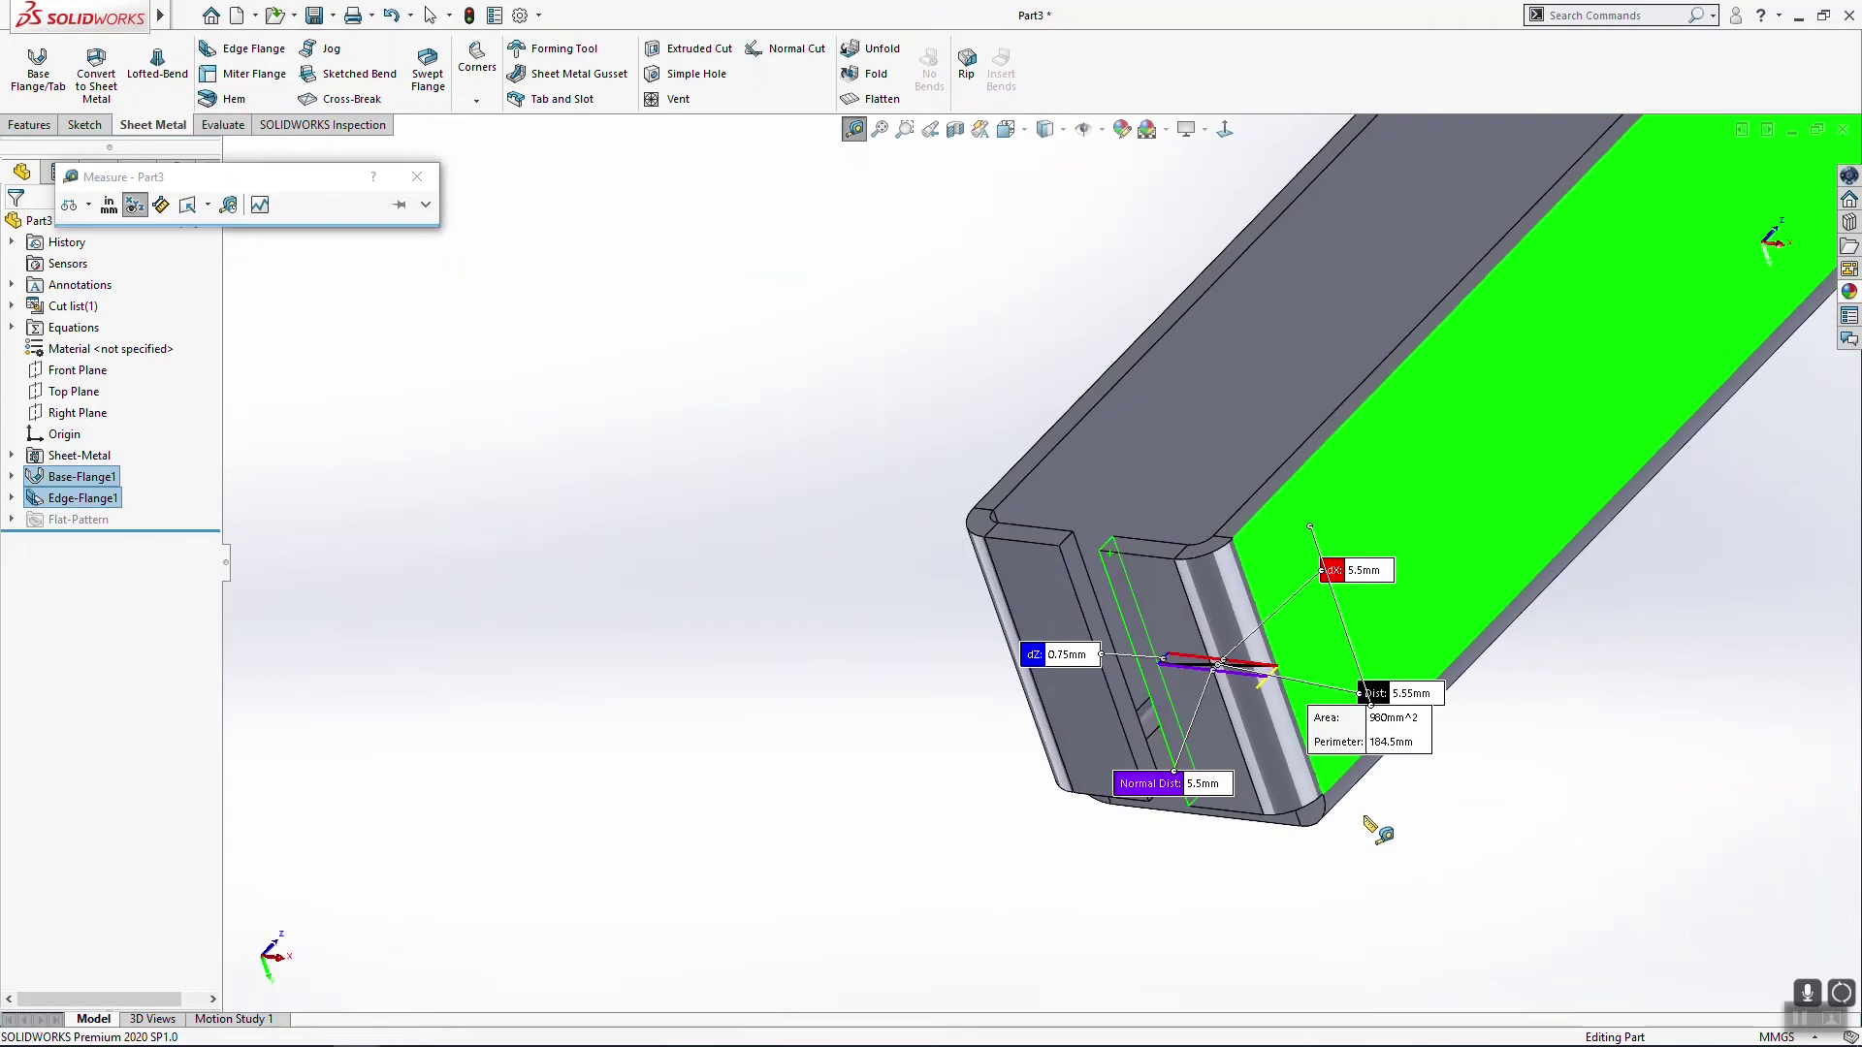
click(1363, 818)
Step: Measure the distance from the edge flange's outer face to the short edge where its bend meets the side wall
middle_drag(1345, 775, 1367, 831)
scroll(1329, 745, down, 4)
click(1179, 539)
click(1122, 817)
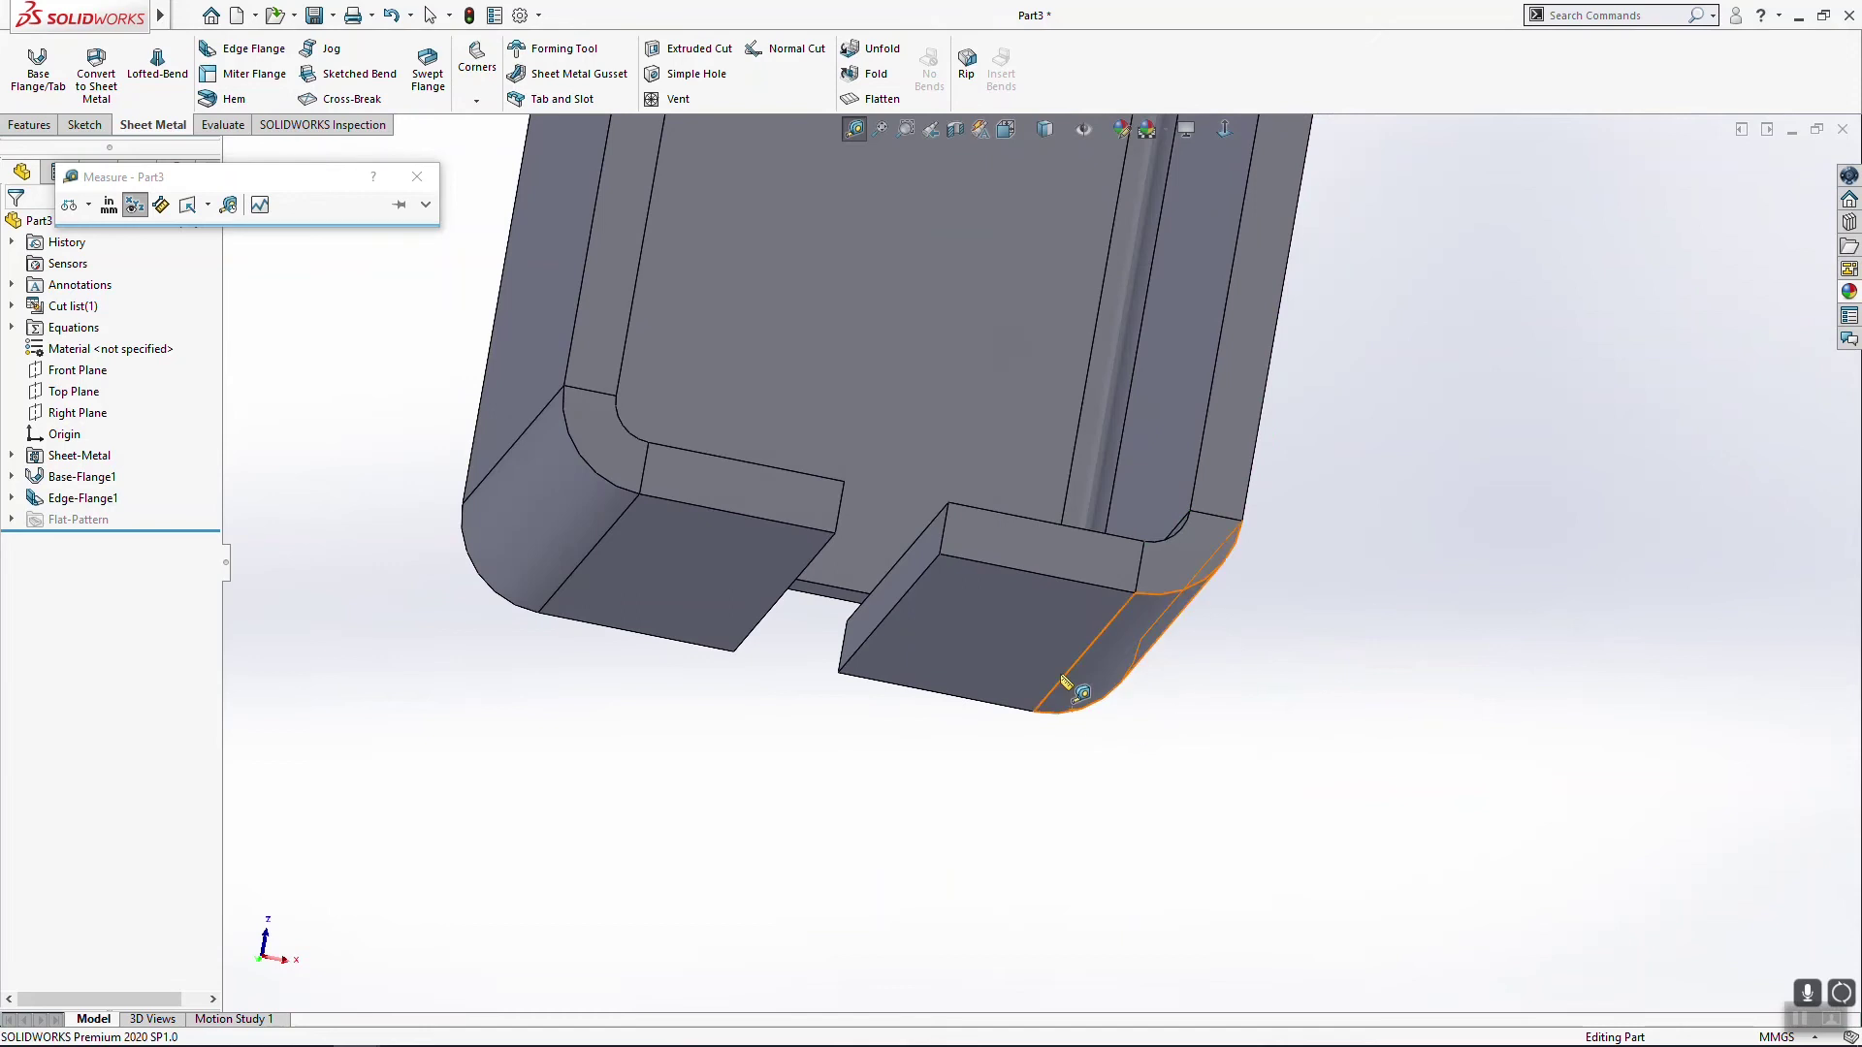
click(1051, 686)
click(1205, 515)
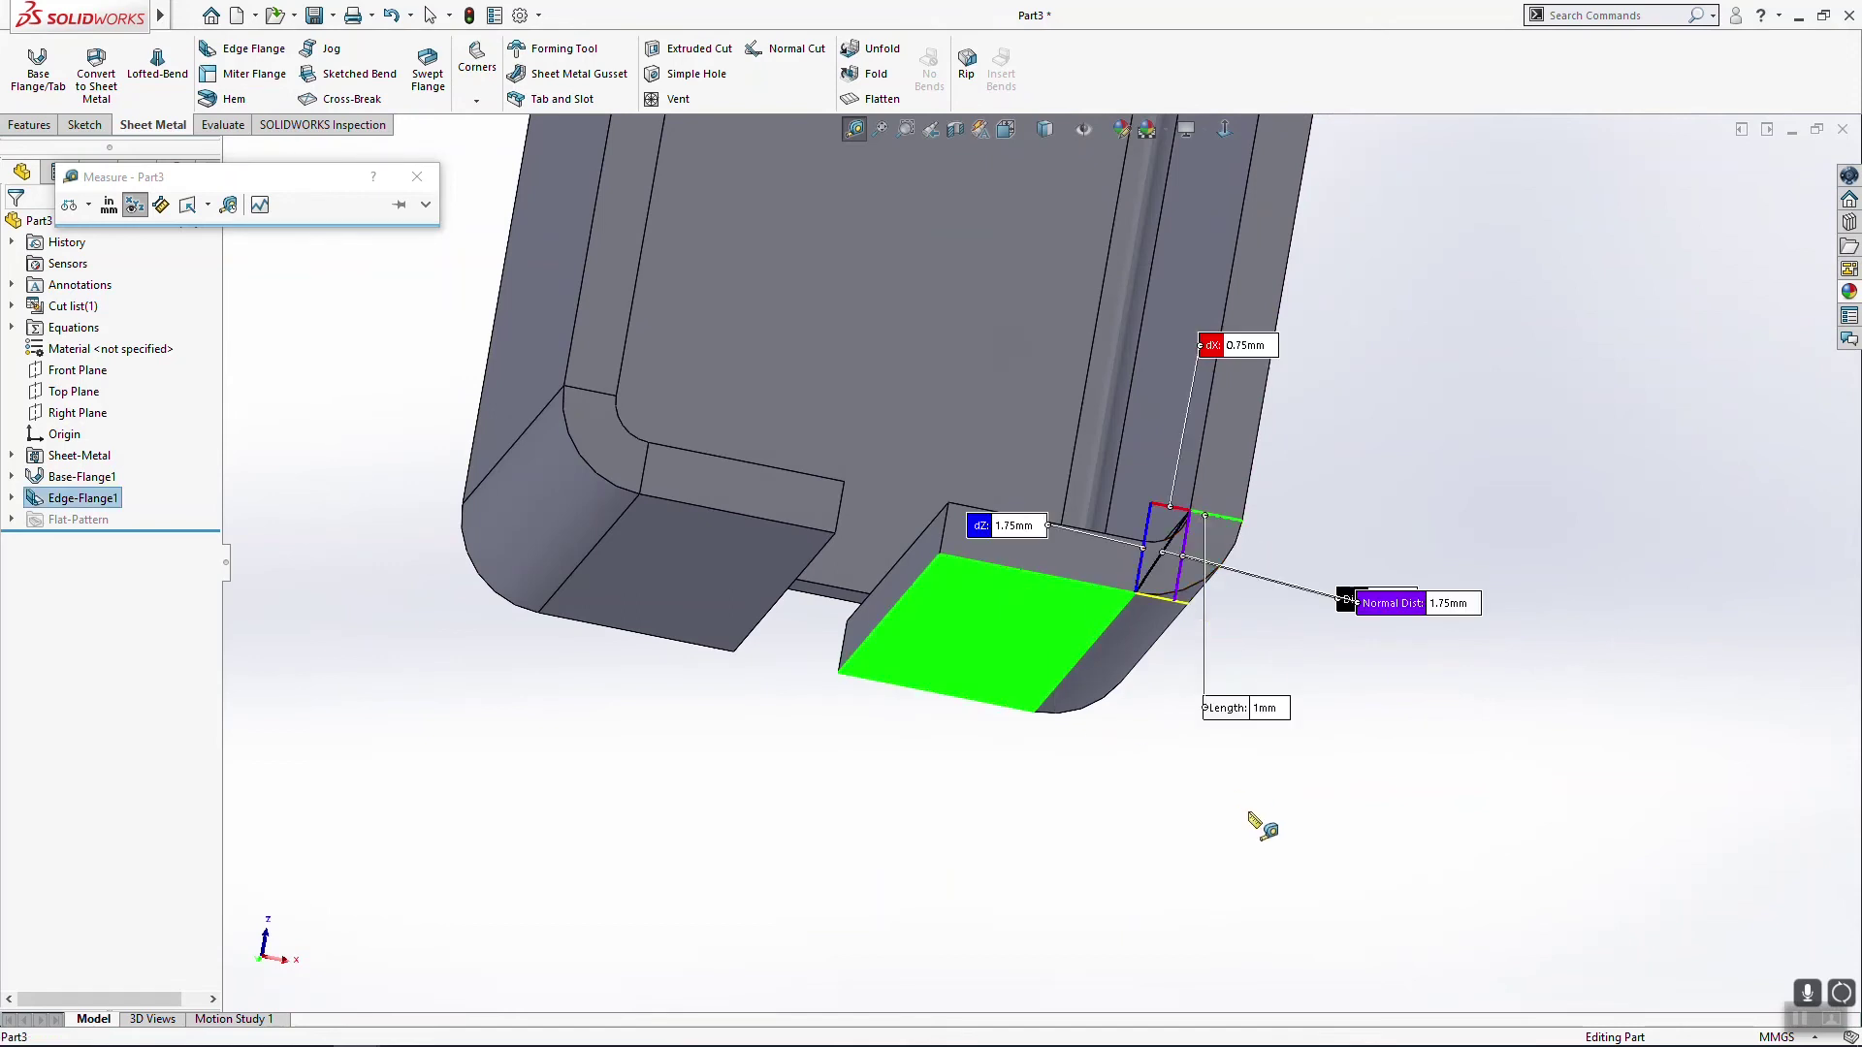
key(Escape)
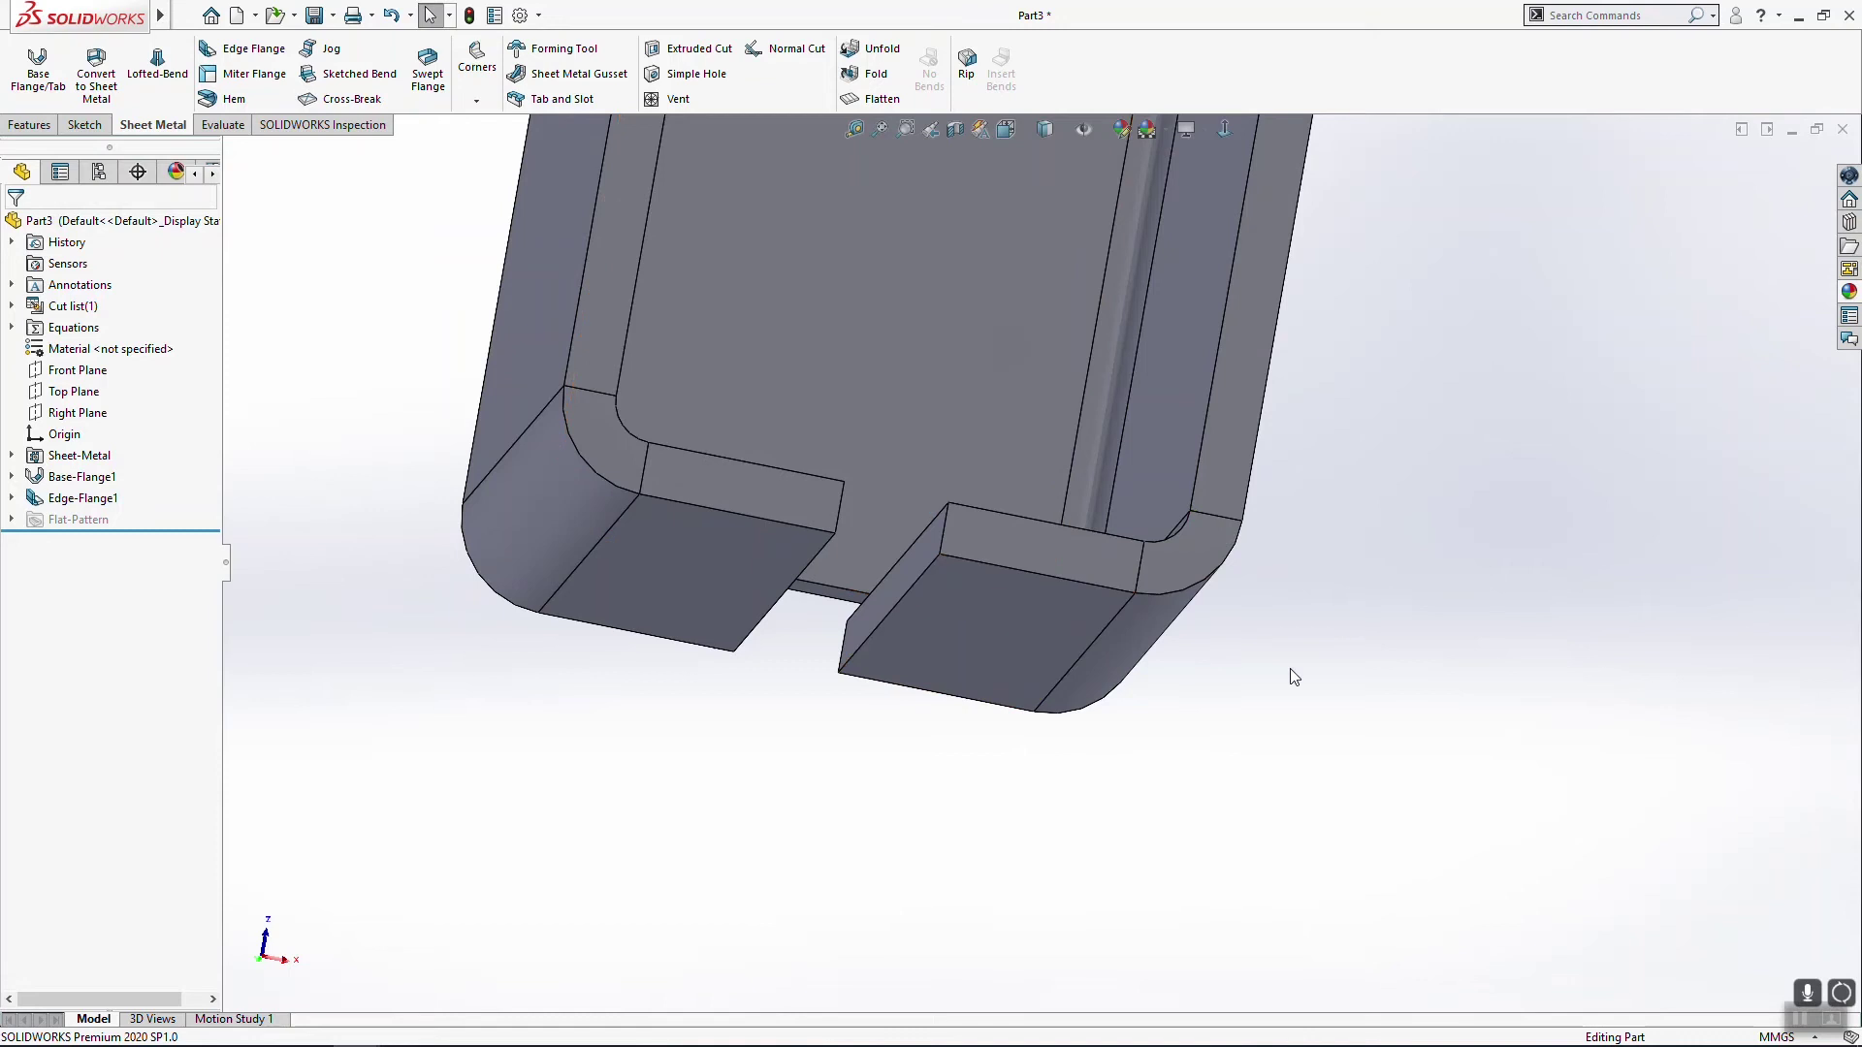
Step: Open a new sketch on the outer face of the channel's side wall, viewed square-on
scroll(1318, 641, up, 2)
middle_drag(1321, 648, 1342, 291)
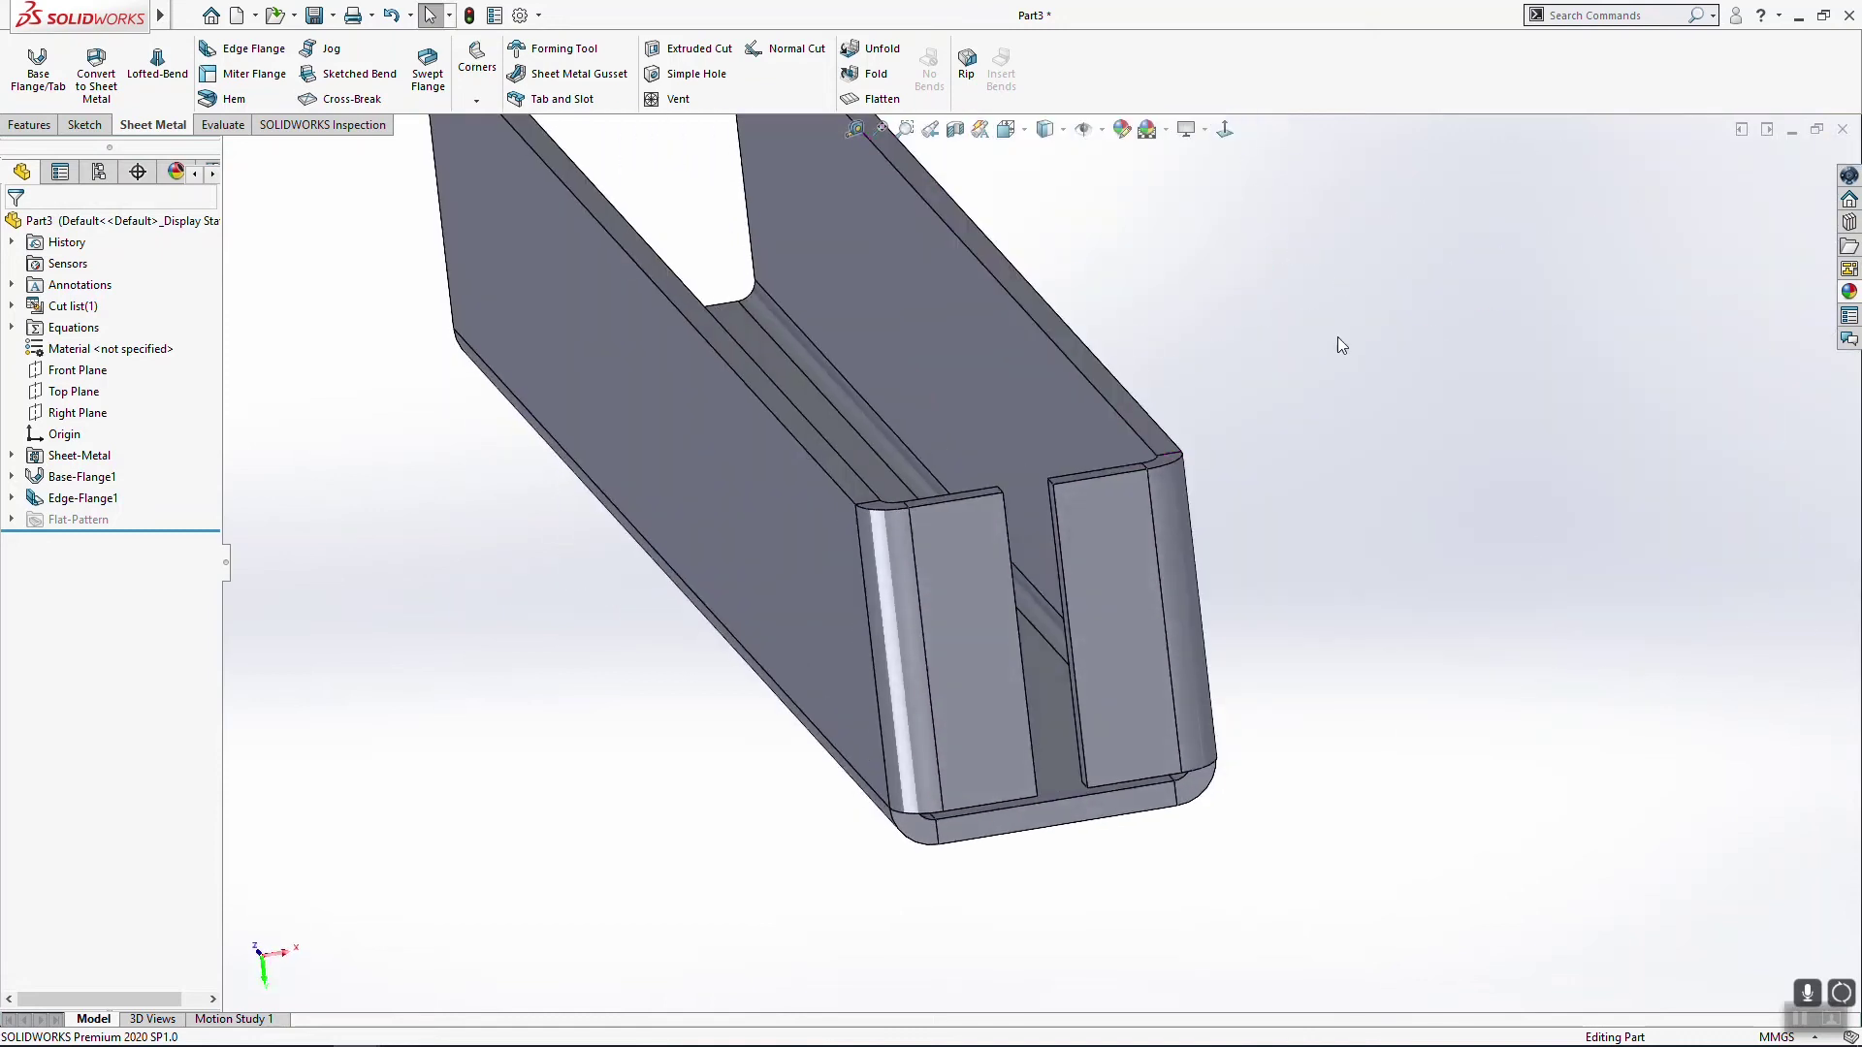
middle_drag(1196, 530, 985, 648)
key(space)
click(875, 650)
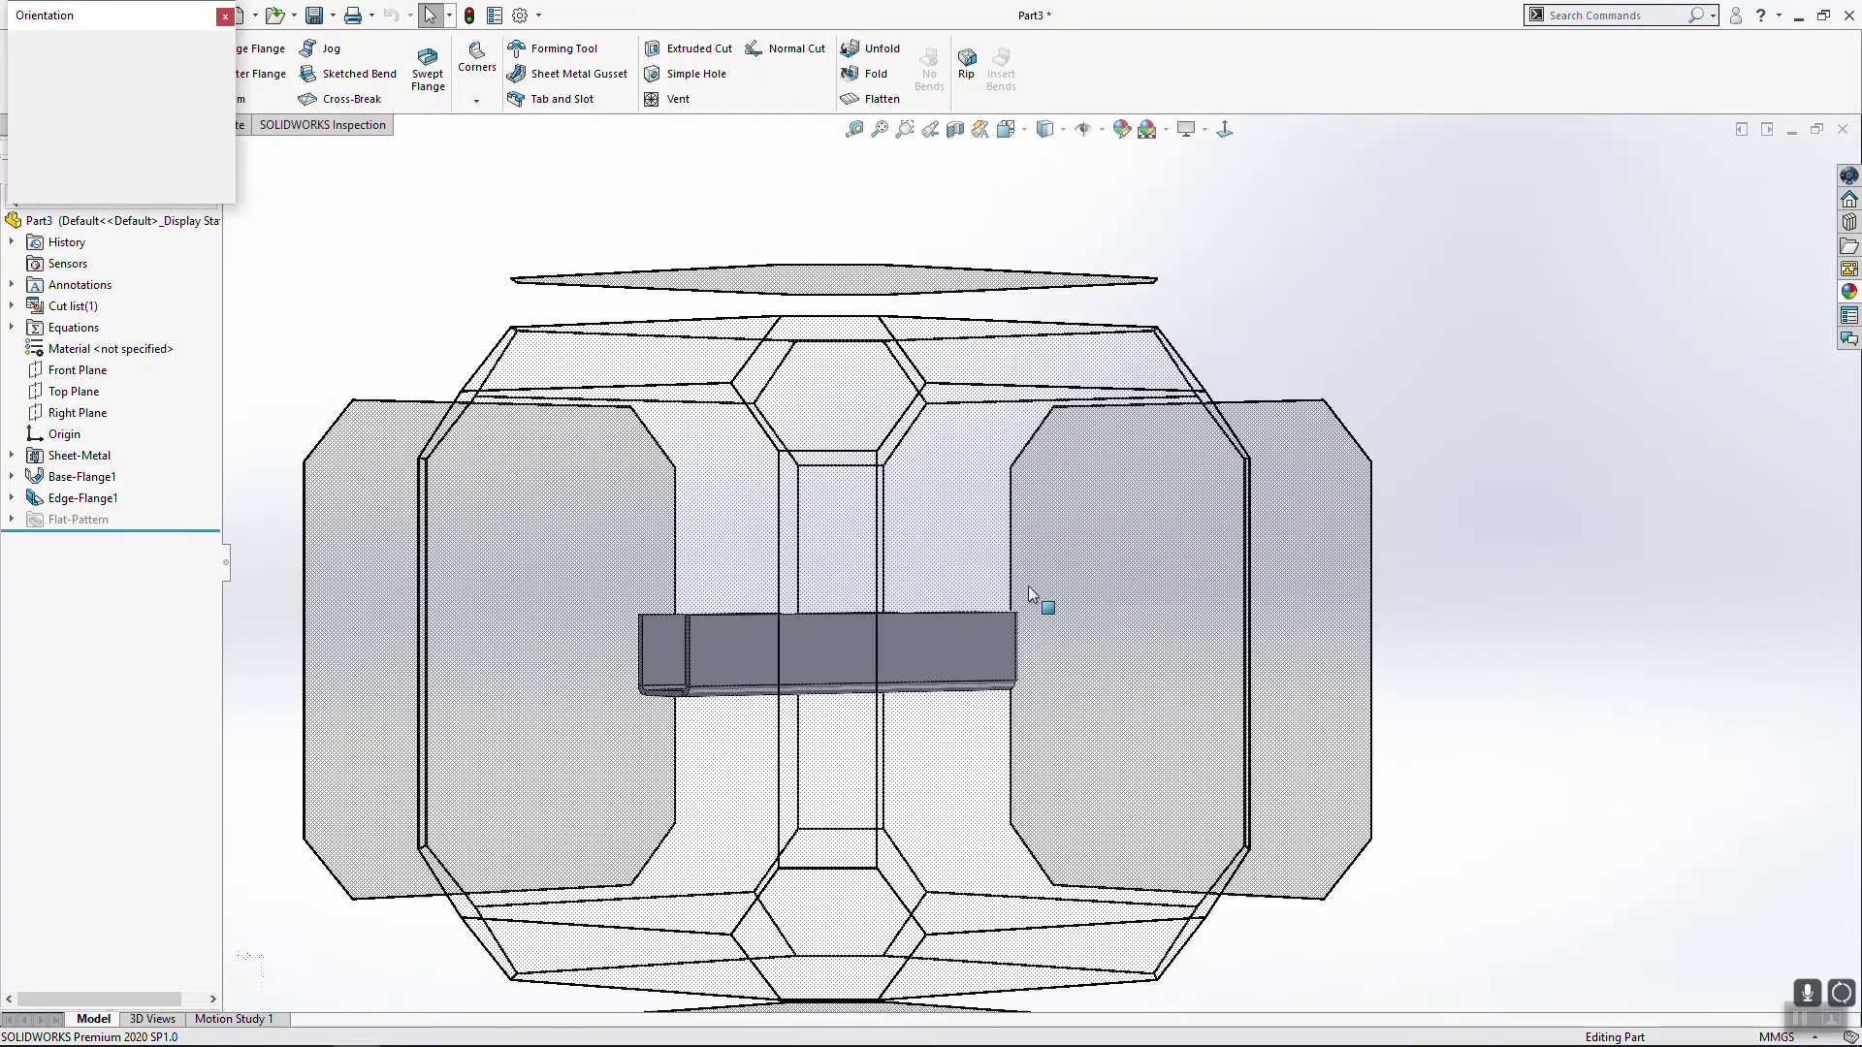
click(993, 549)
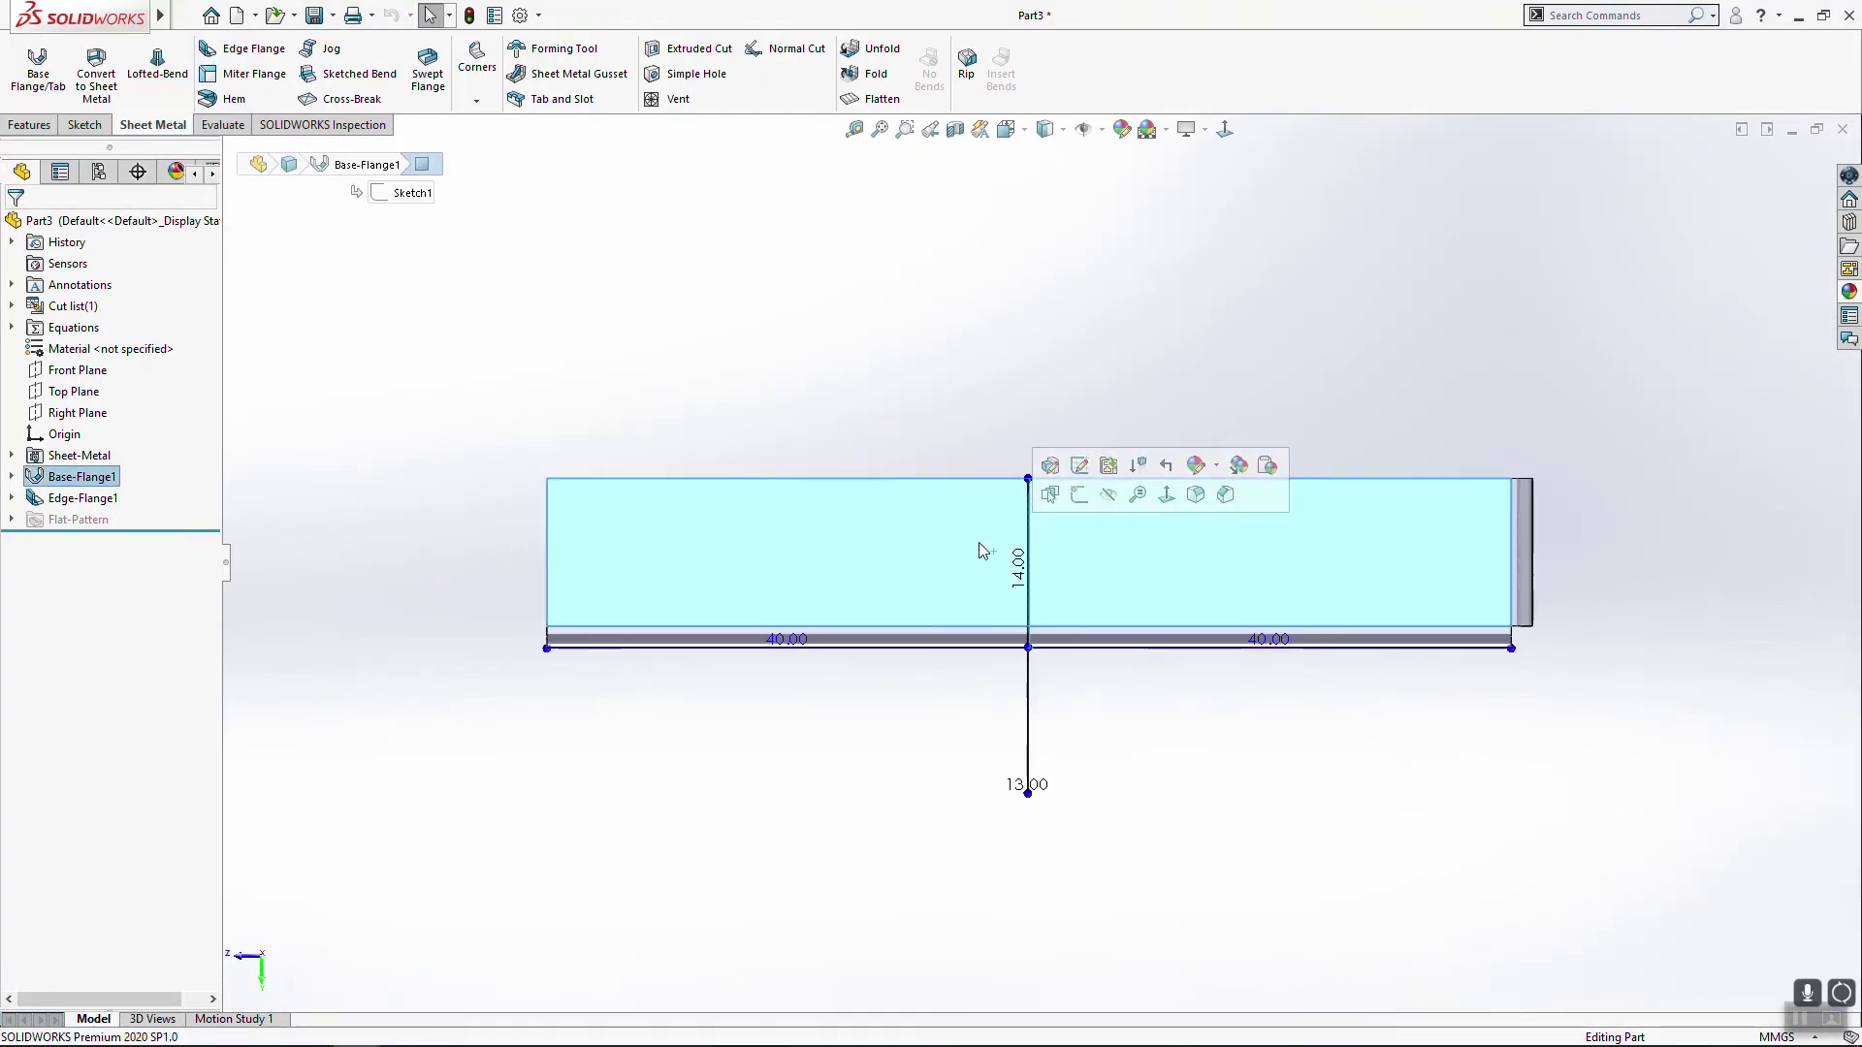
click(42, 126)
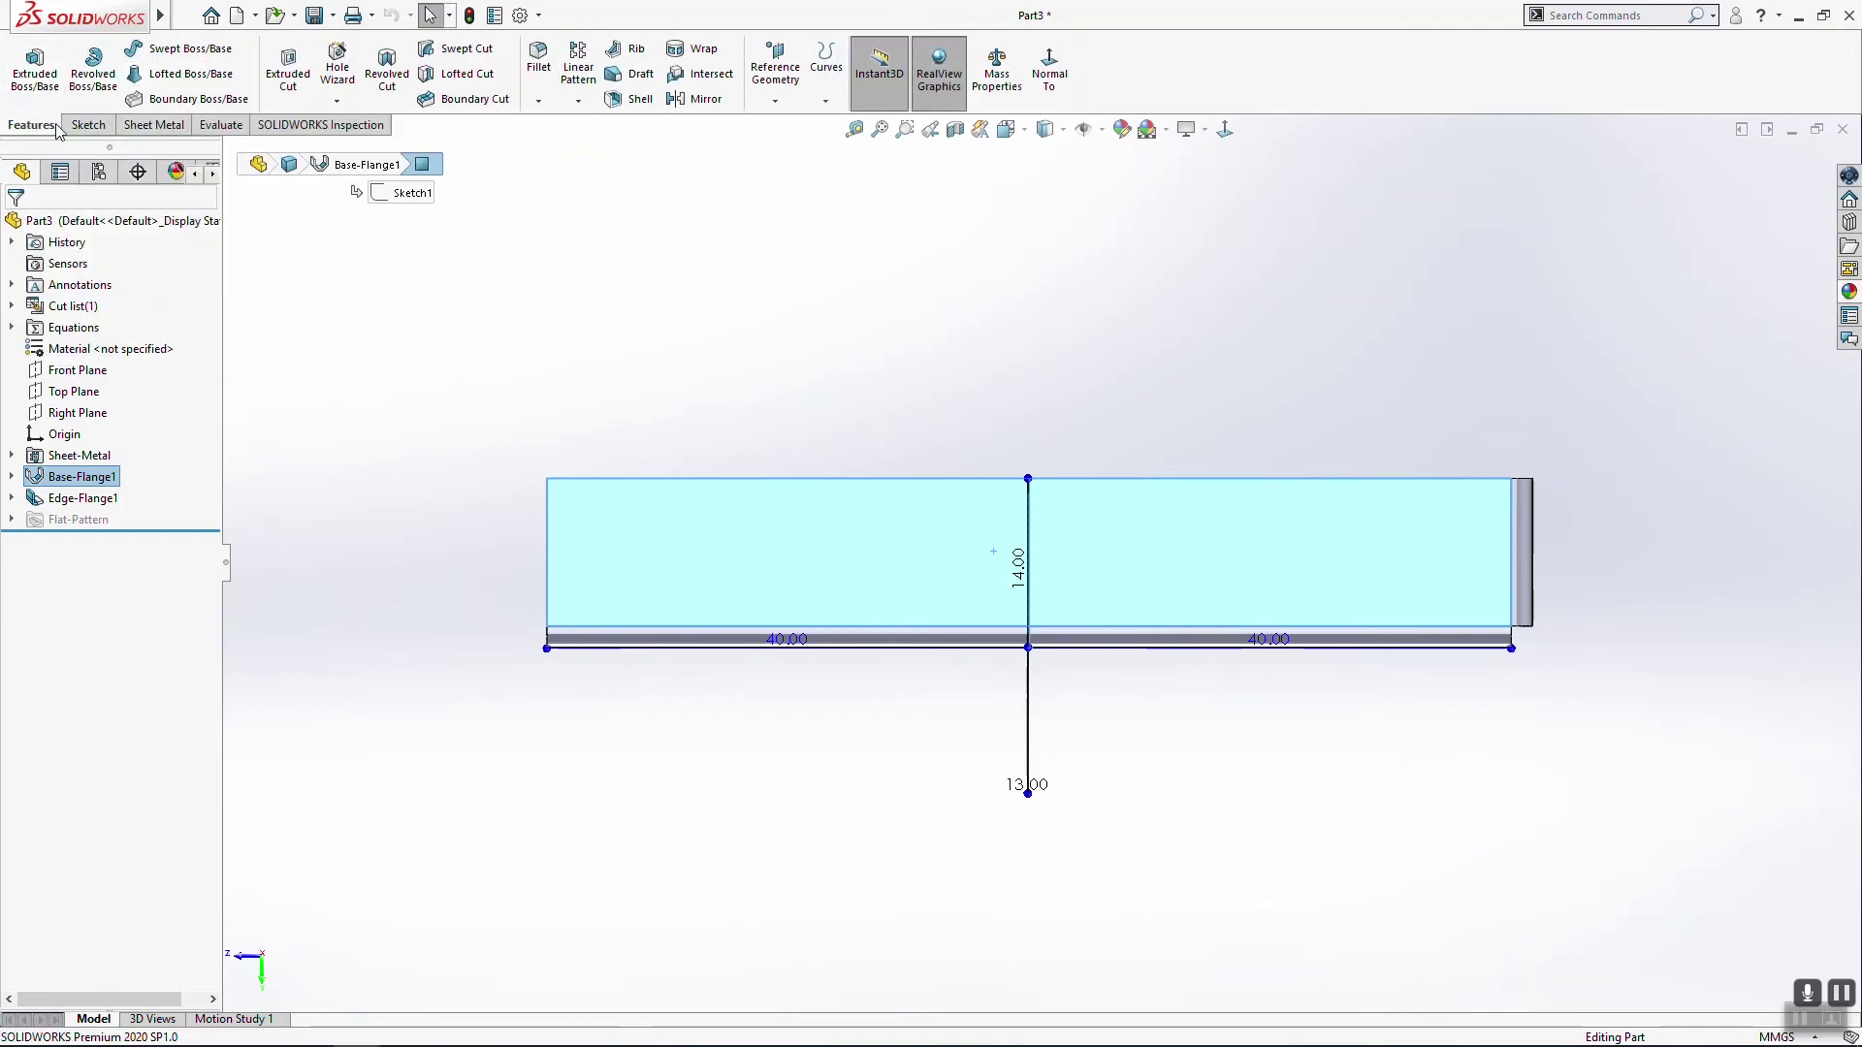
click(88, 124)
click(27, 68)
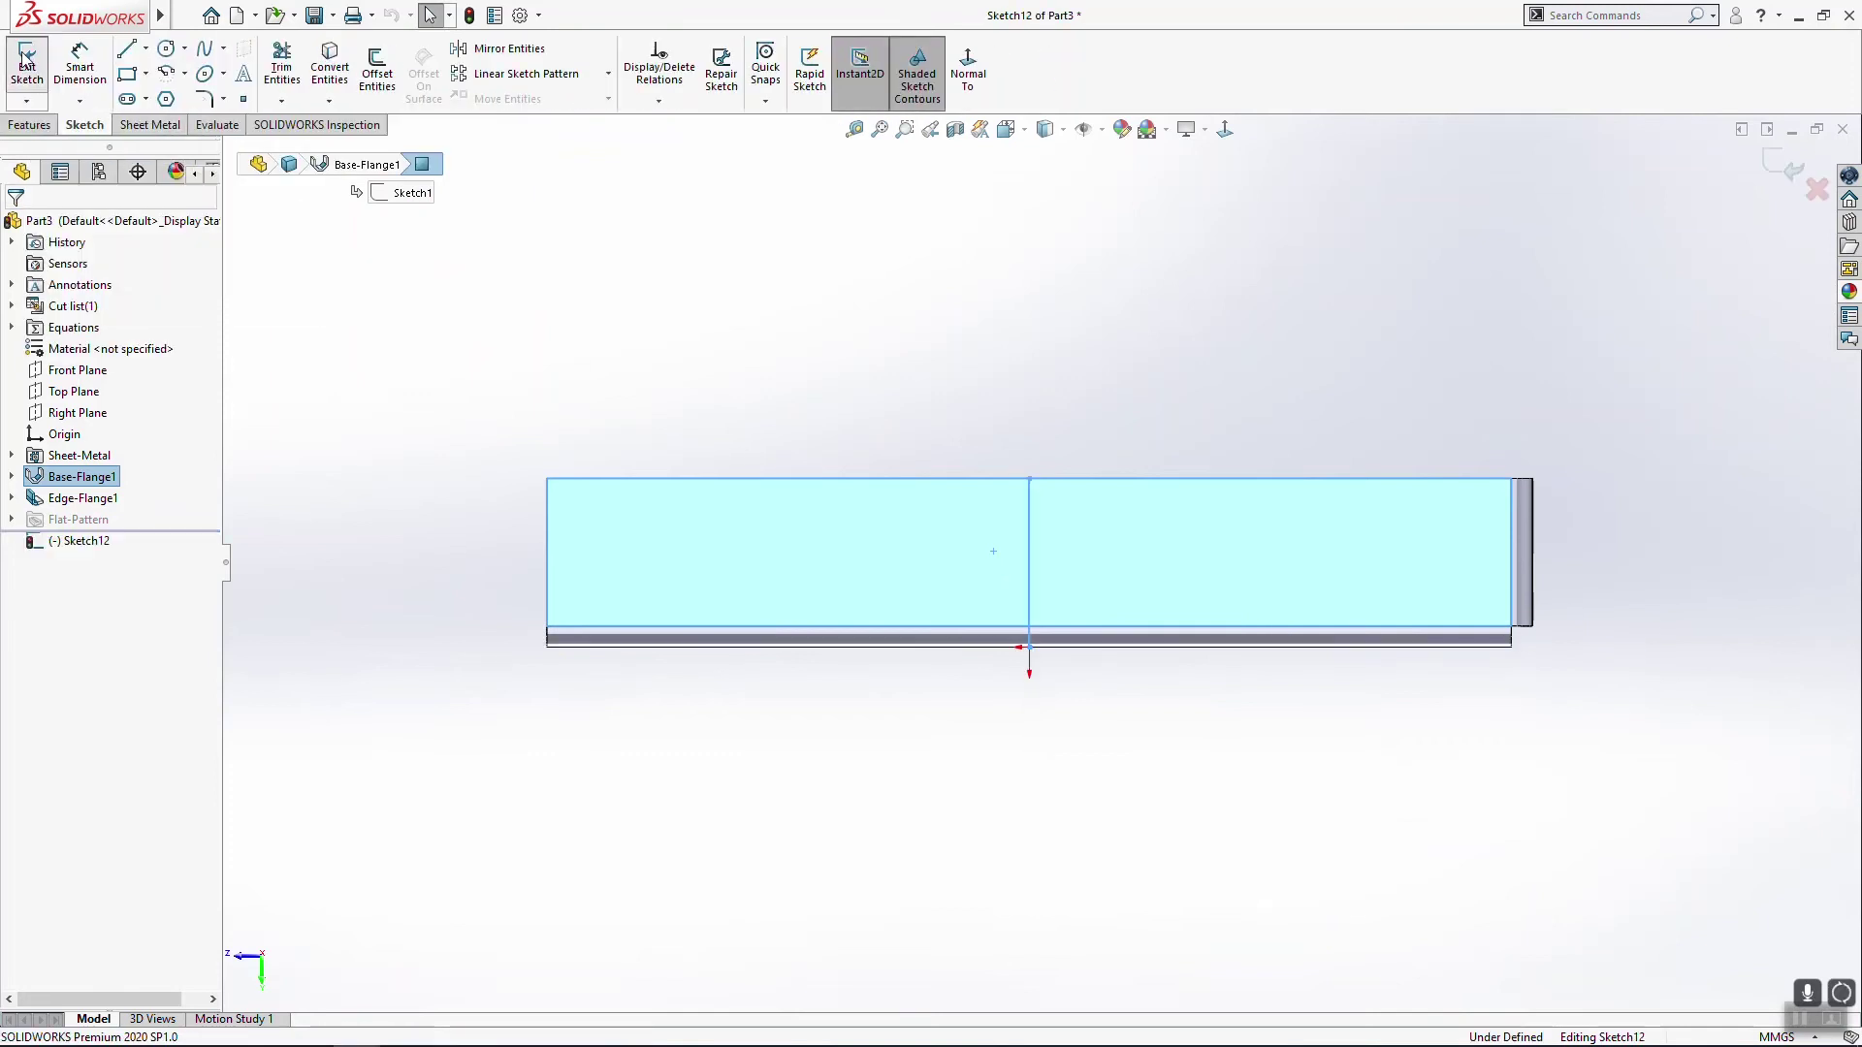
Step: Sketch a line about 61 mm long from the wall's unflanged end, followed by a short sloped line ending on the wall's free long edge
click(131, 57)
click(548, 526)
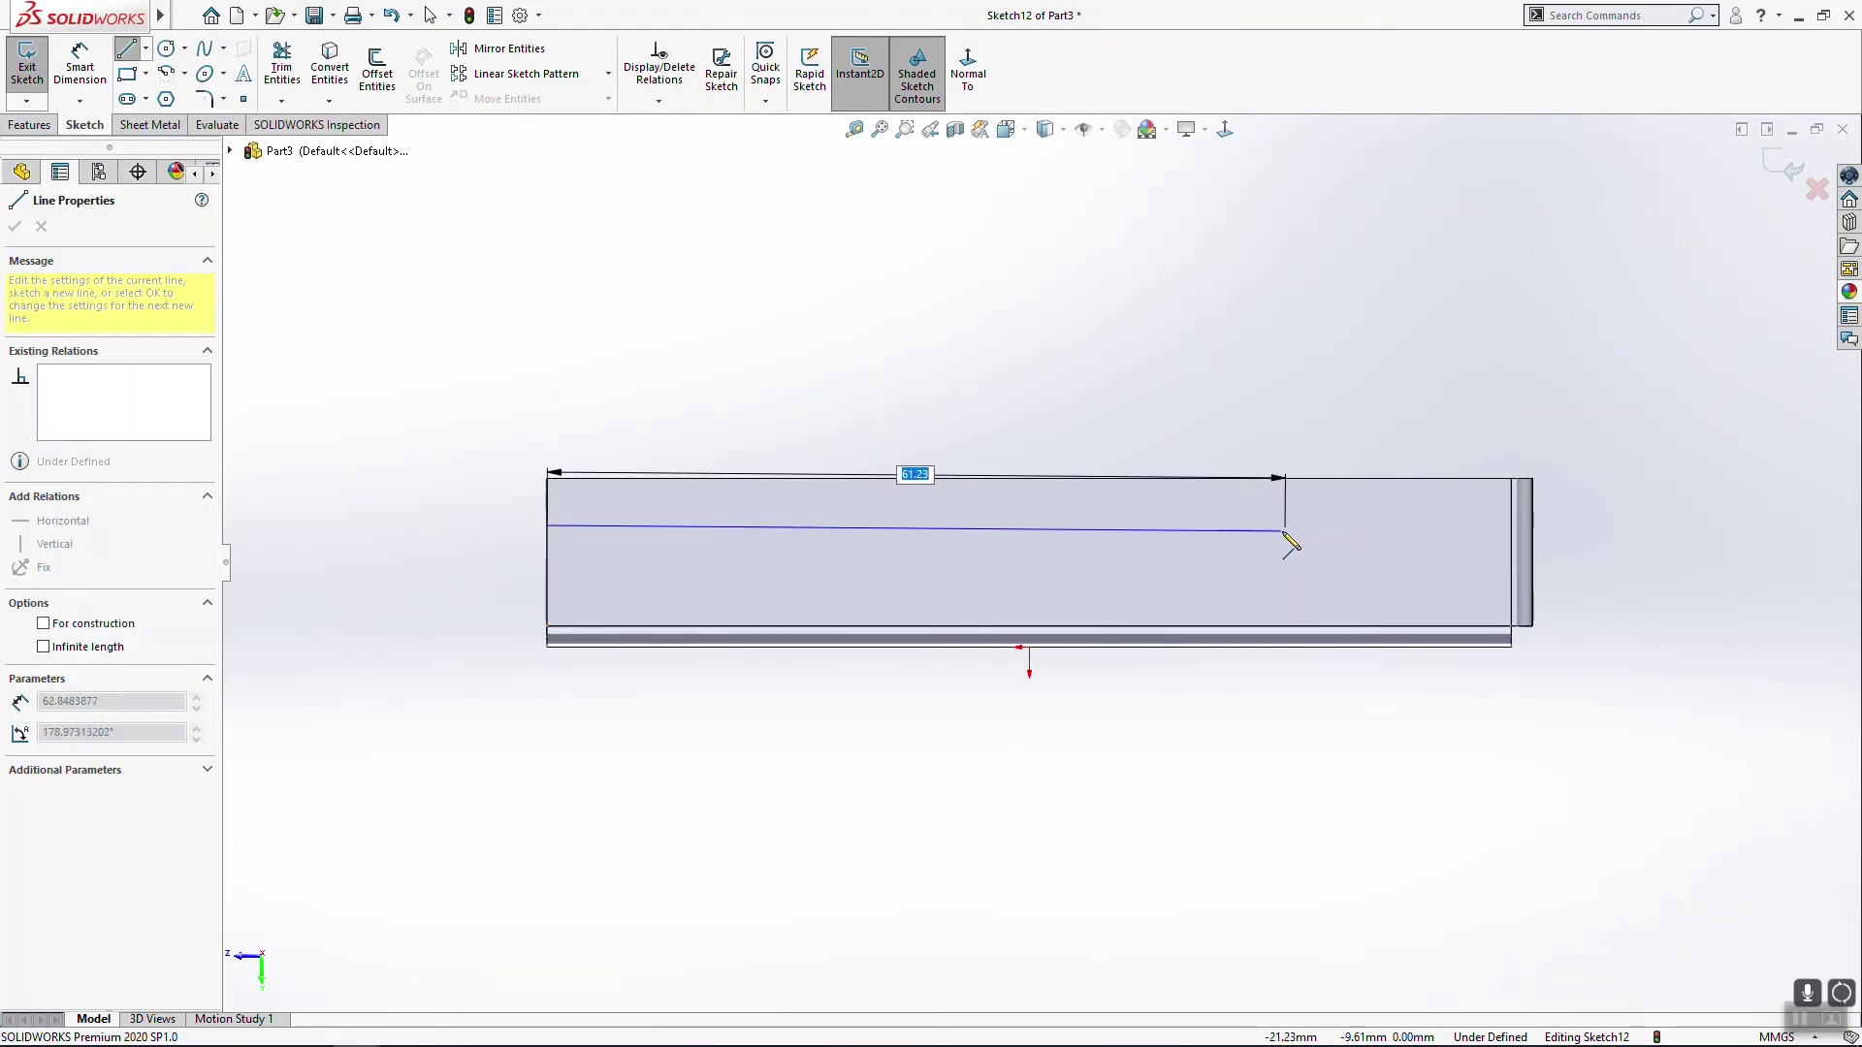
click(1284, 531)
click(1354, 478)
key(Escape)
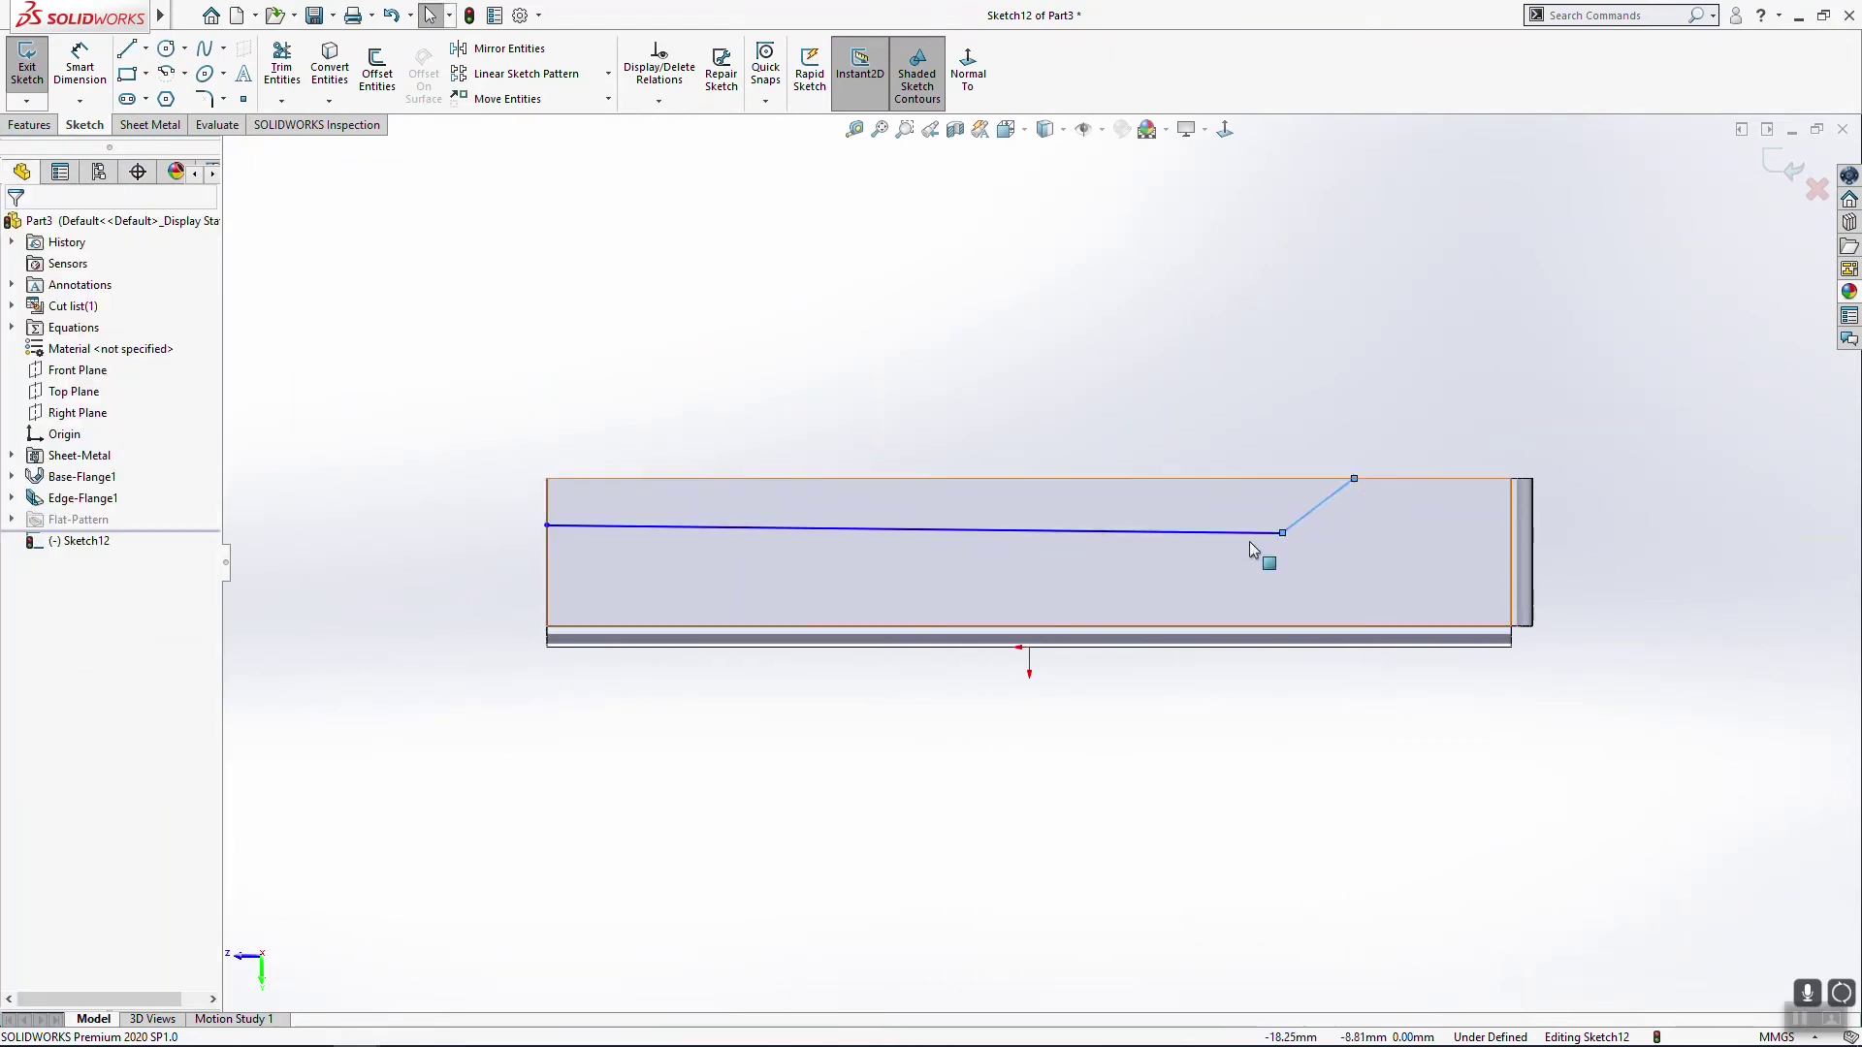
Step: Make the long sketch line horizontal
click(1251, 534)
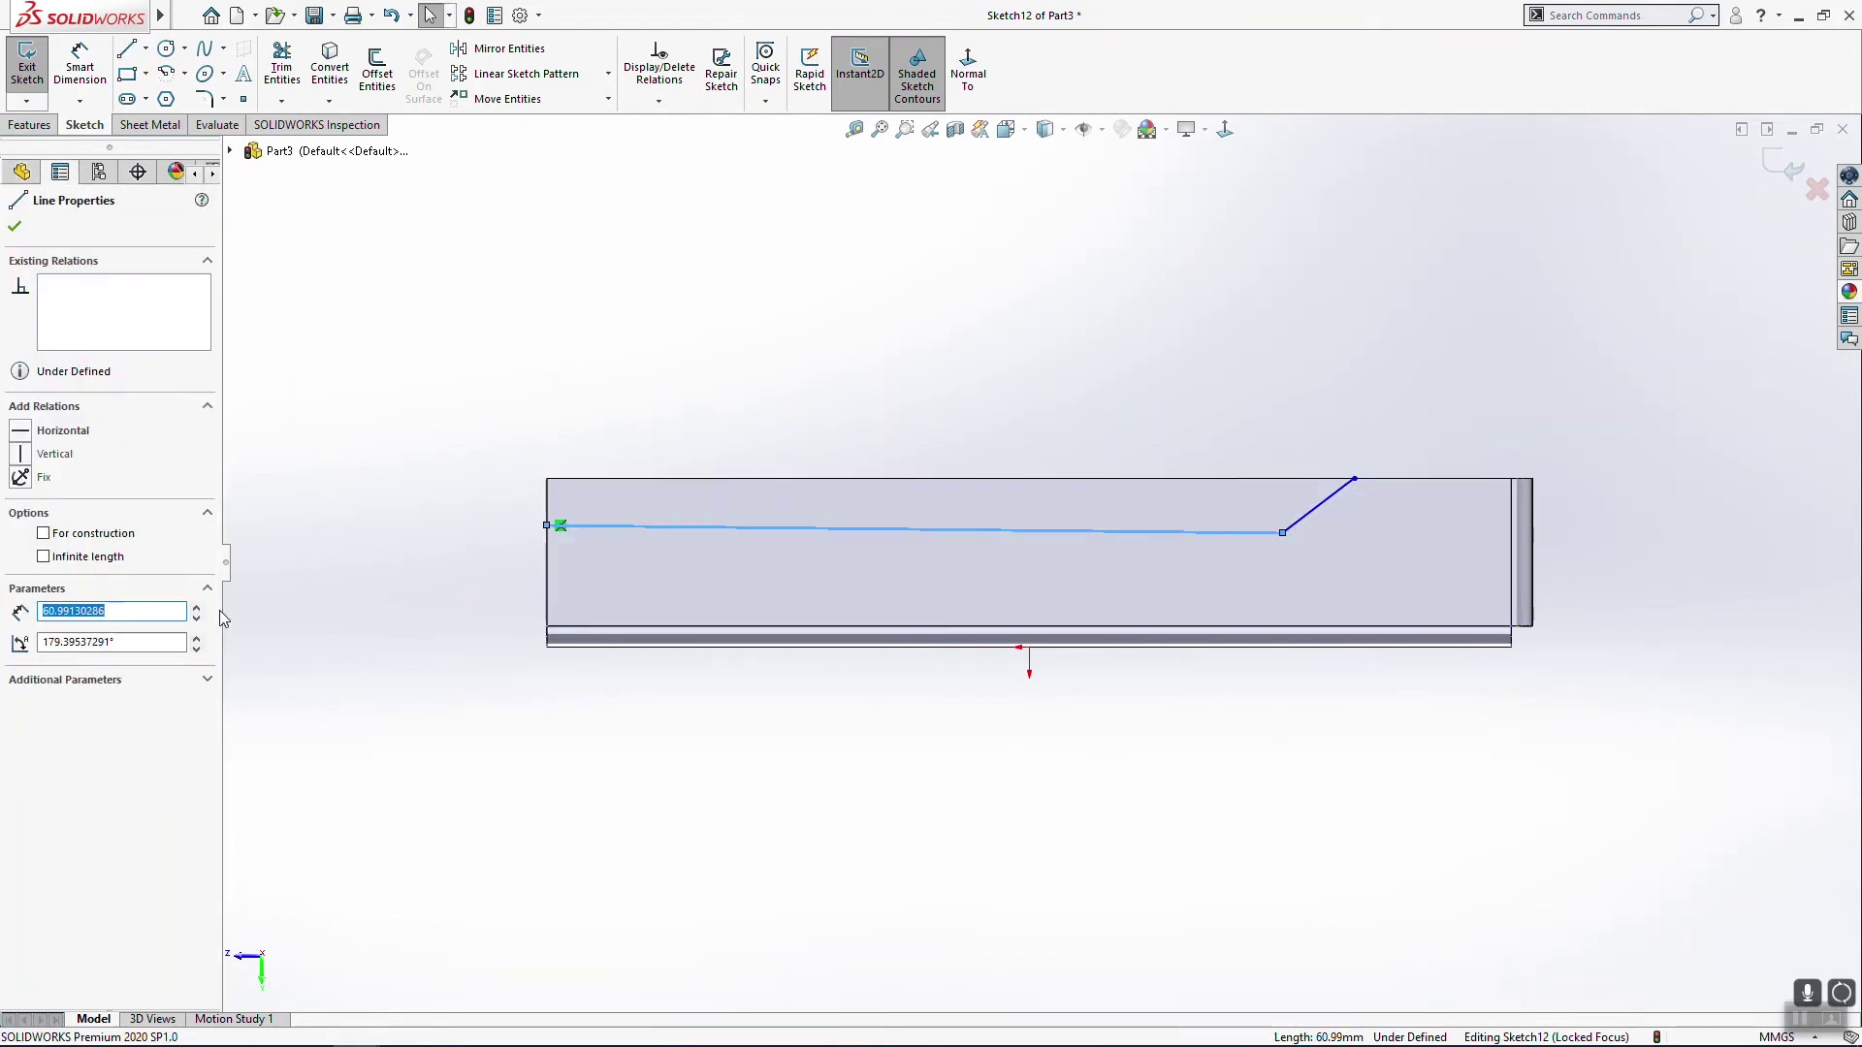
click(53, 434)
click(884, 466)
Step: Dimension the long line 9 mm from the outer edge of the channel's base
click(80, 66)
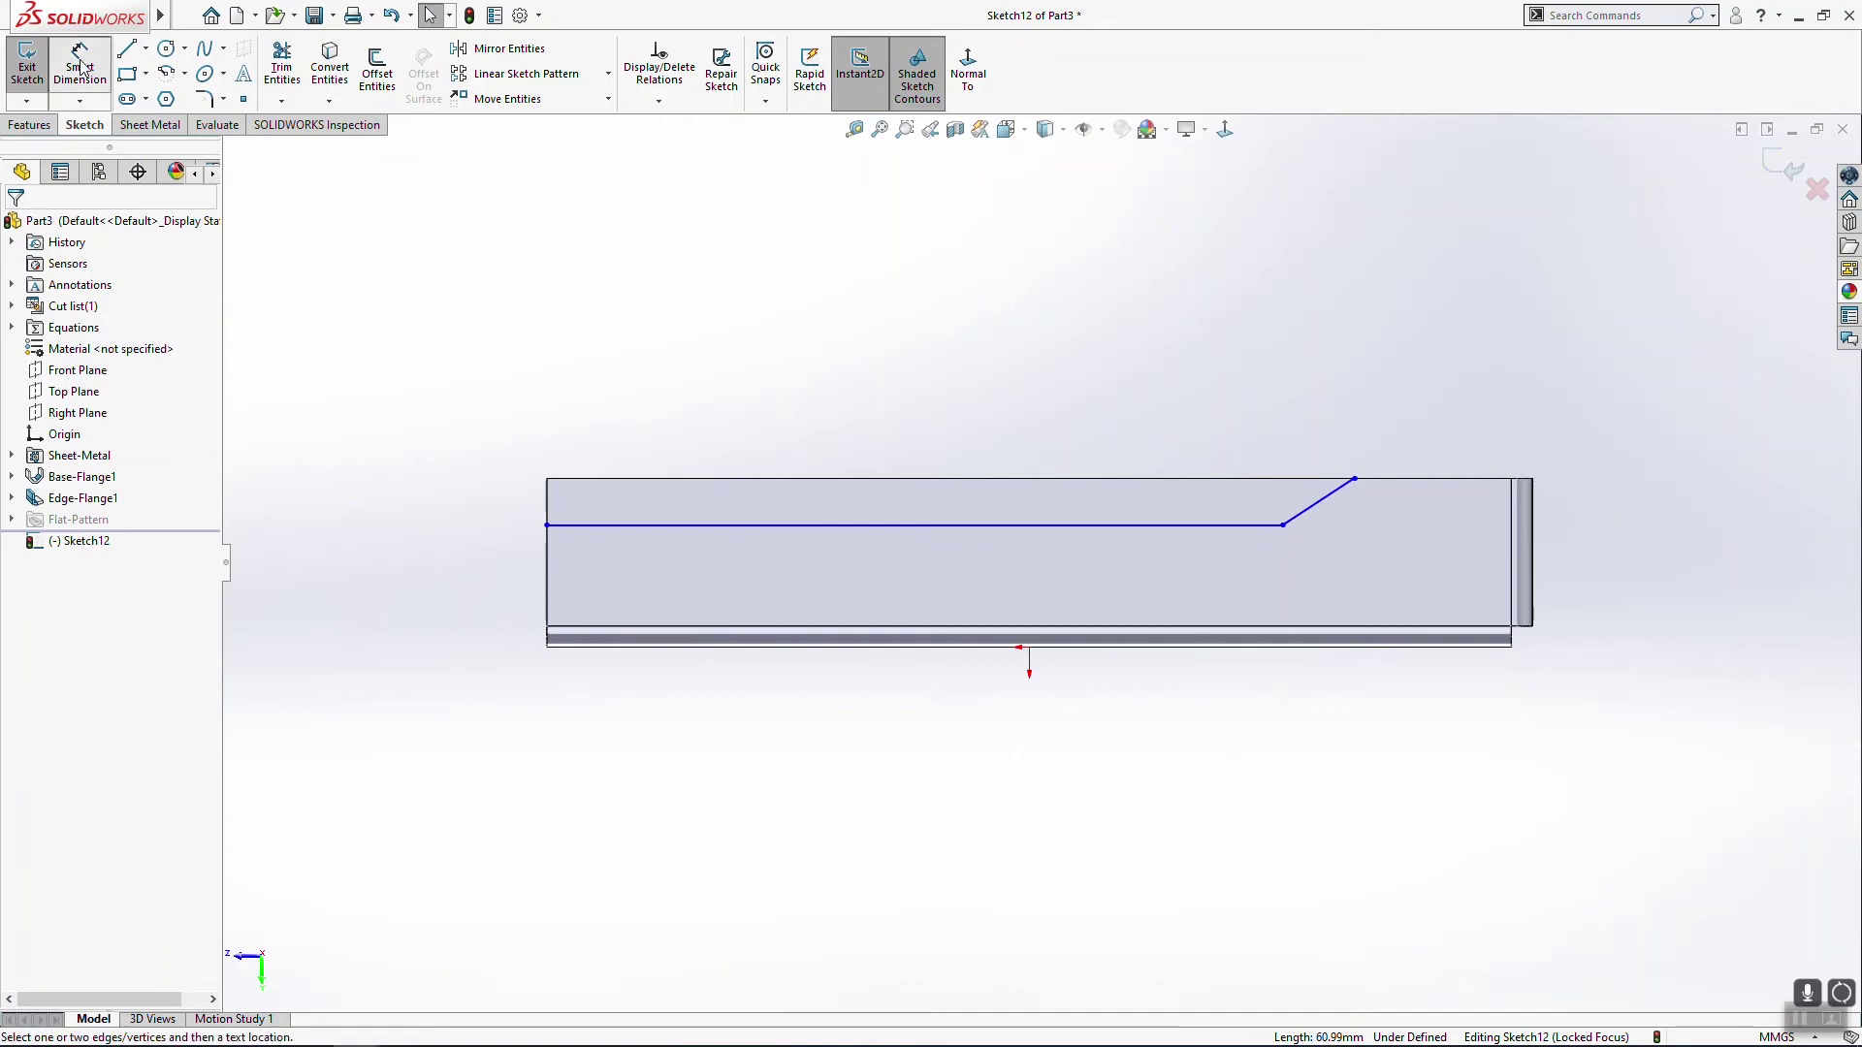
click(615, 647)
click(582, 528)
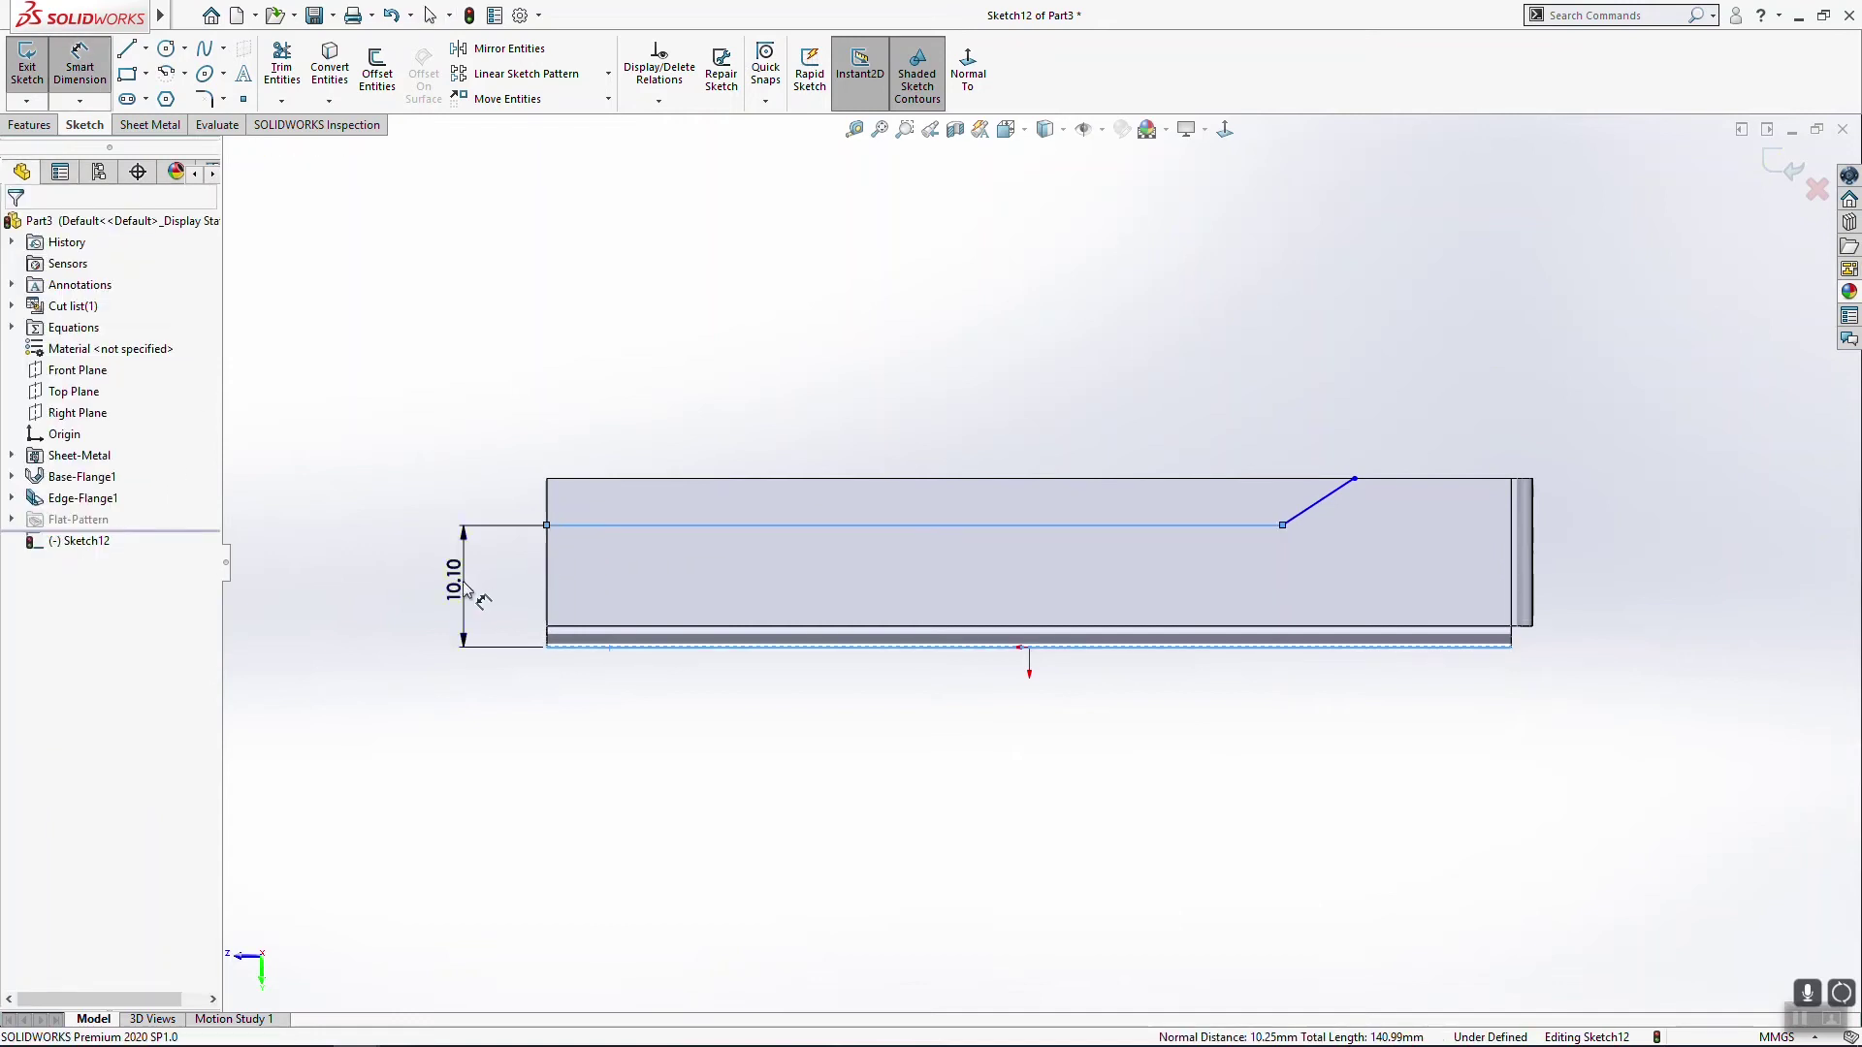
click(464, 592)
text(9)
key(Return)
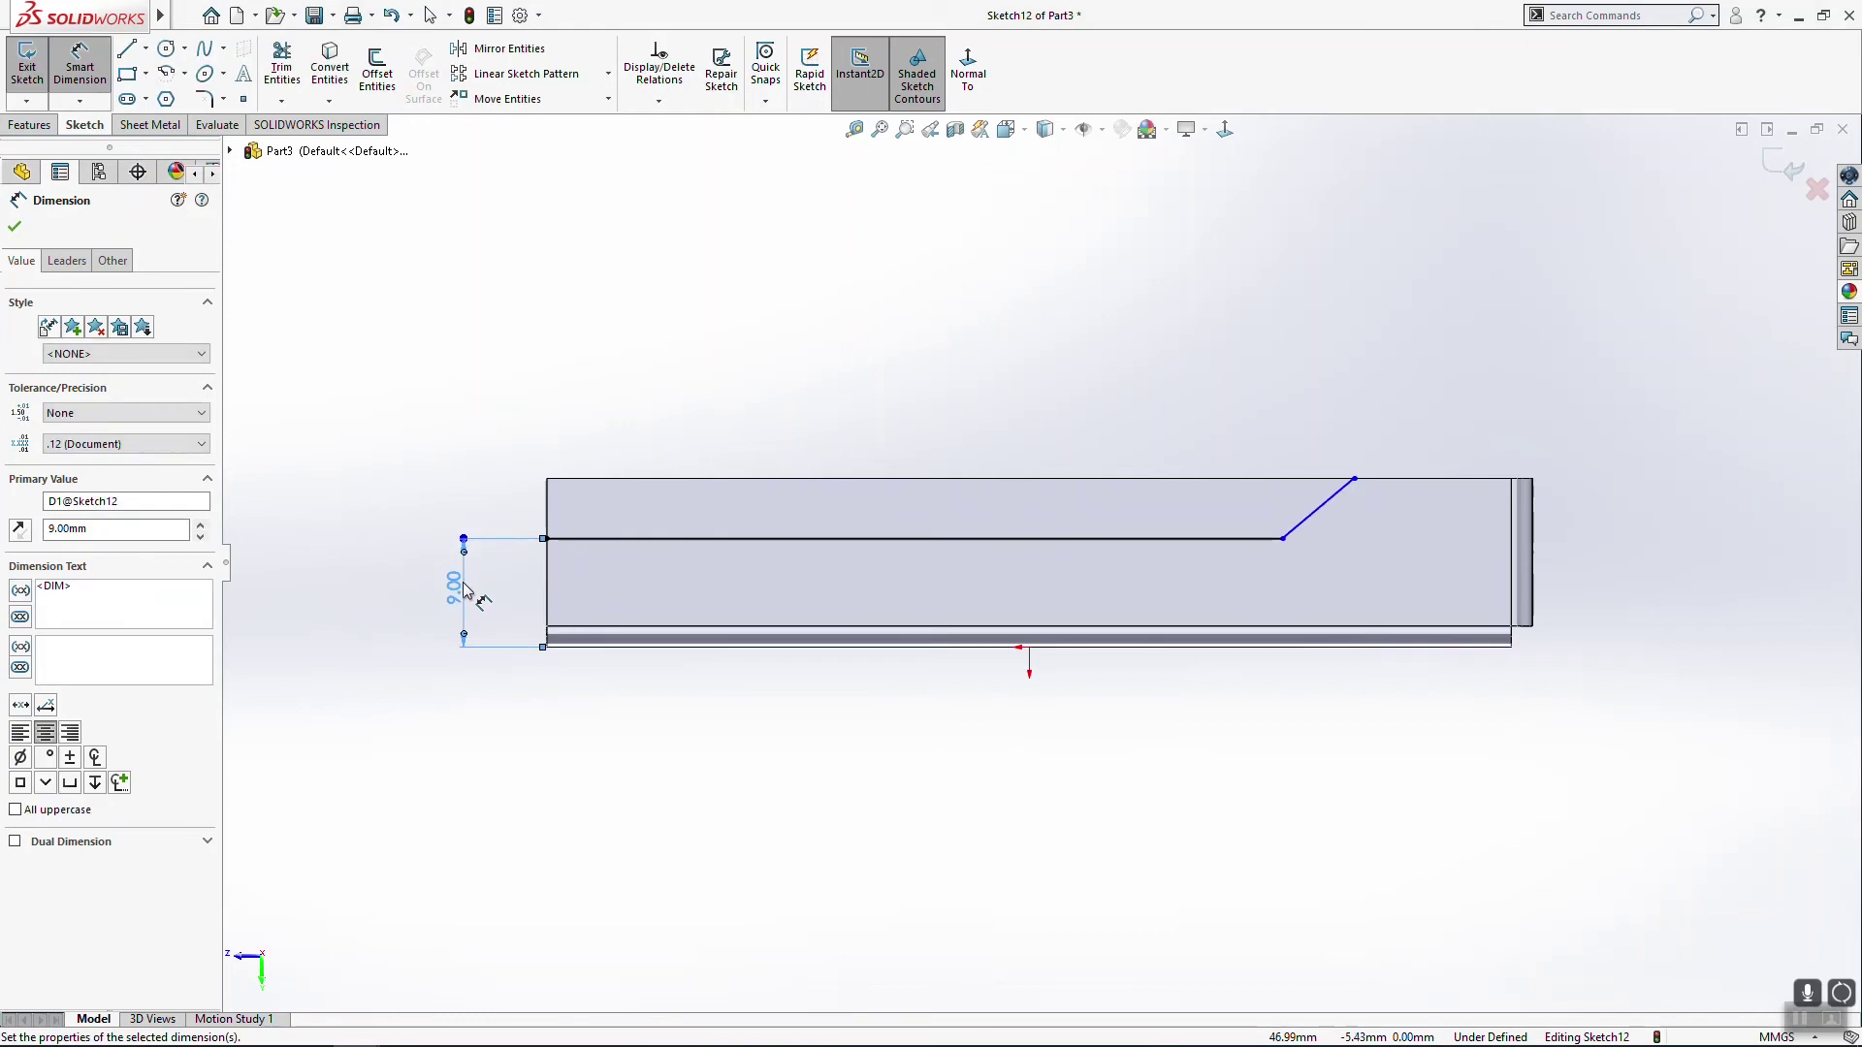
Step: Dimension the sloped line's horizontal run to 7.2 mm
click(1355, 479)
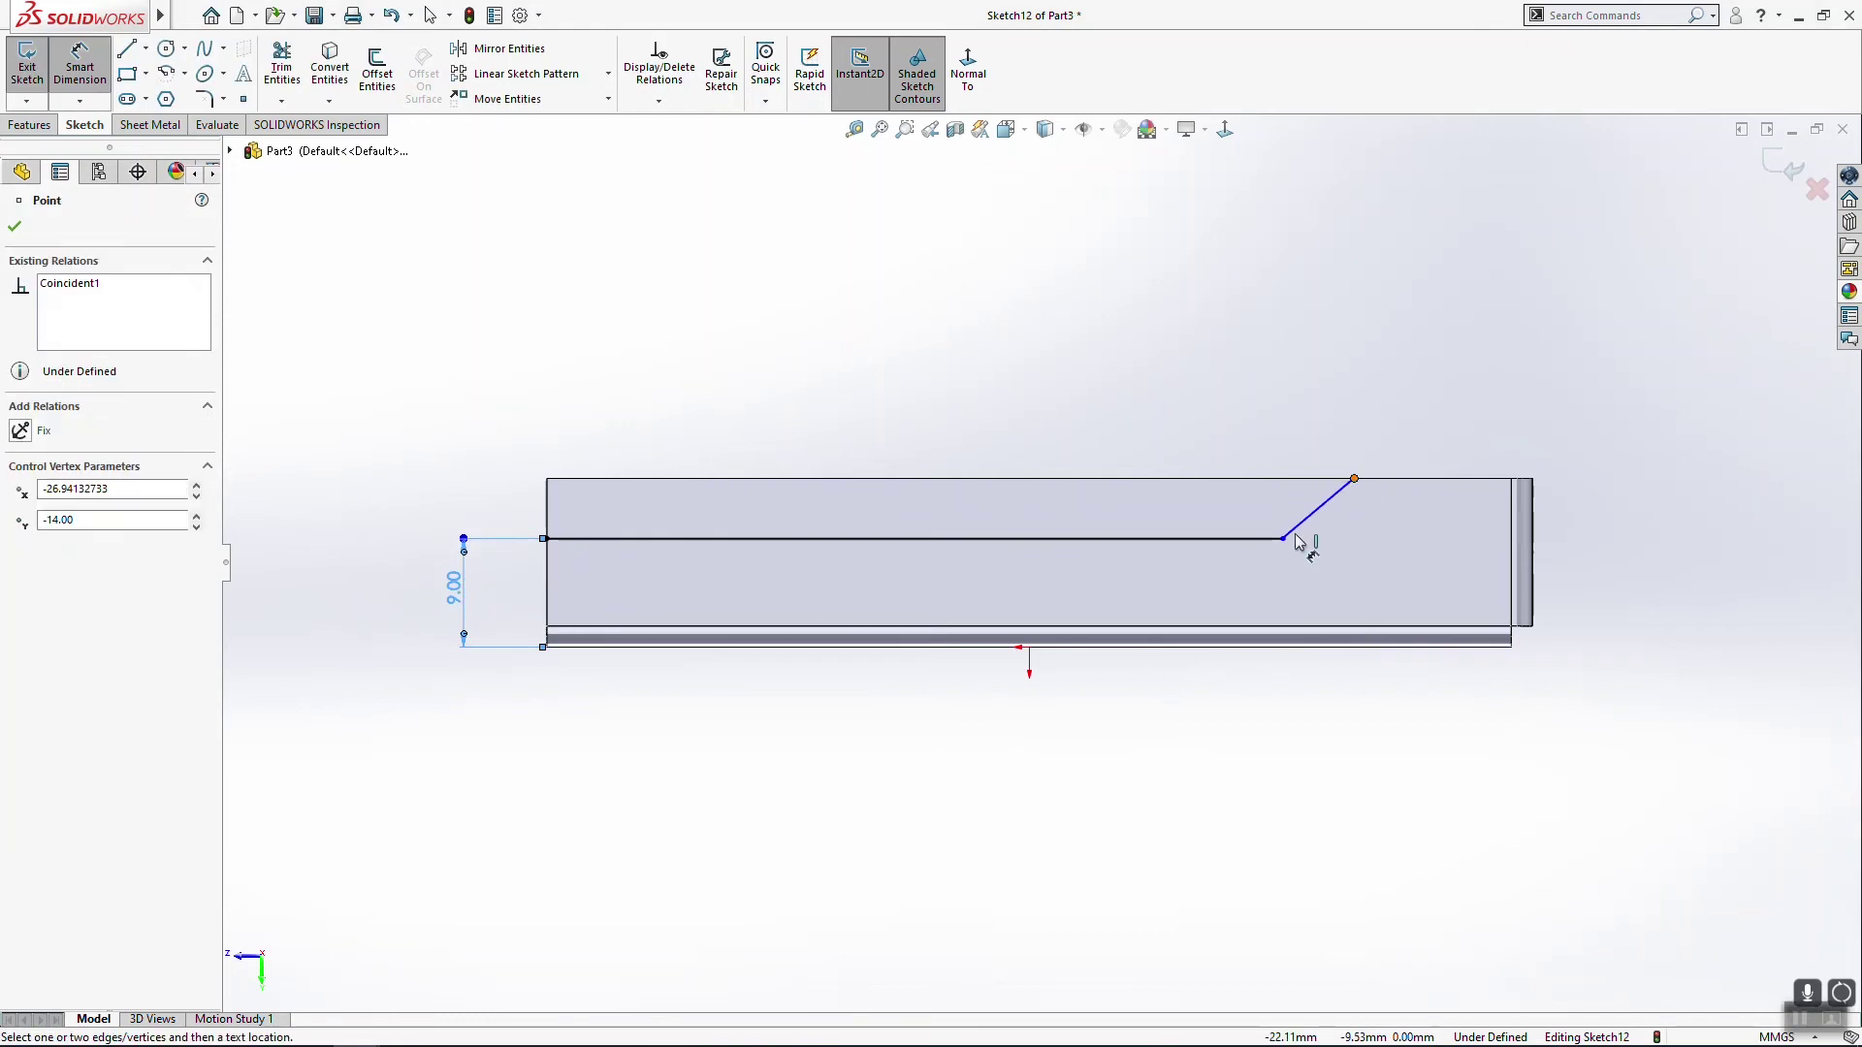
click(1283, 538)
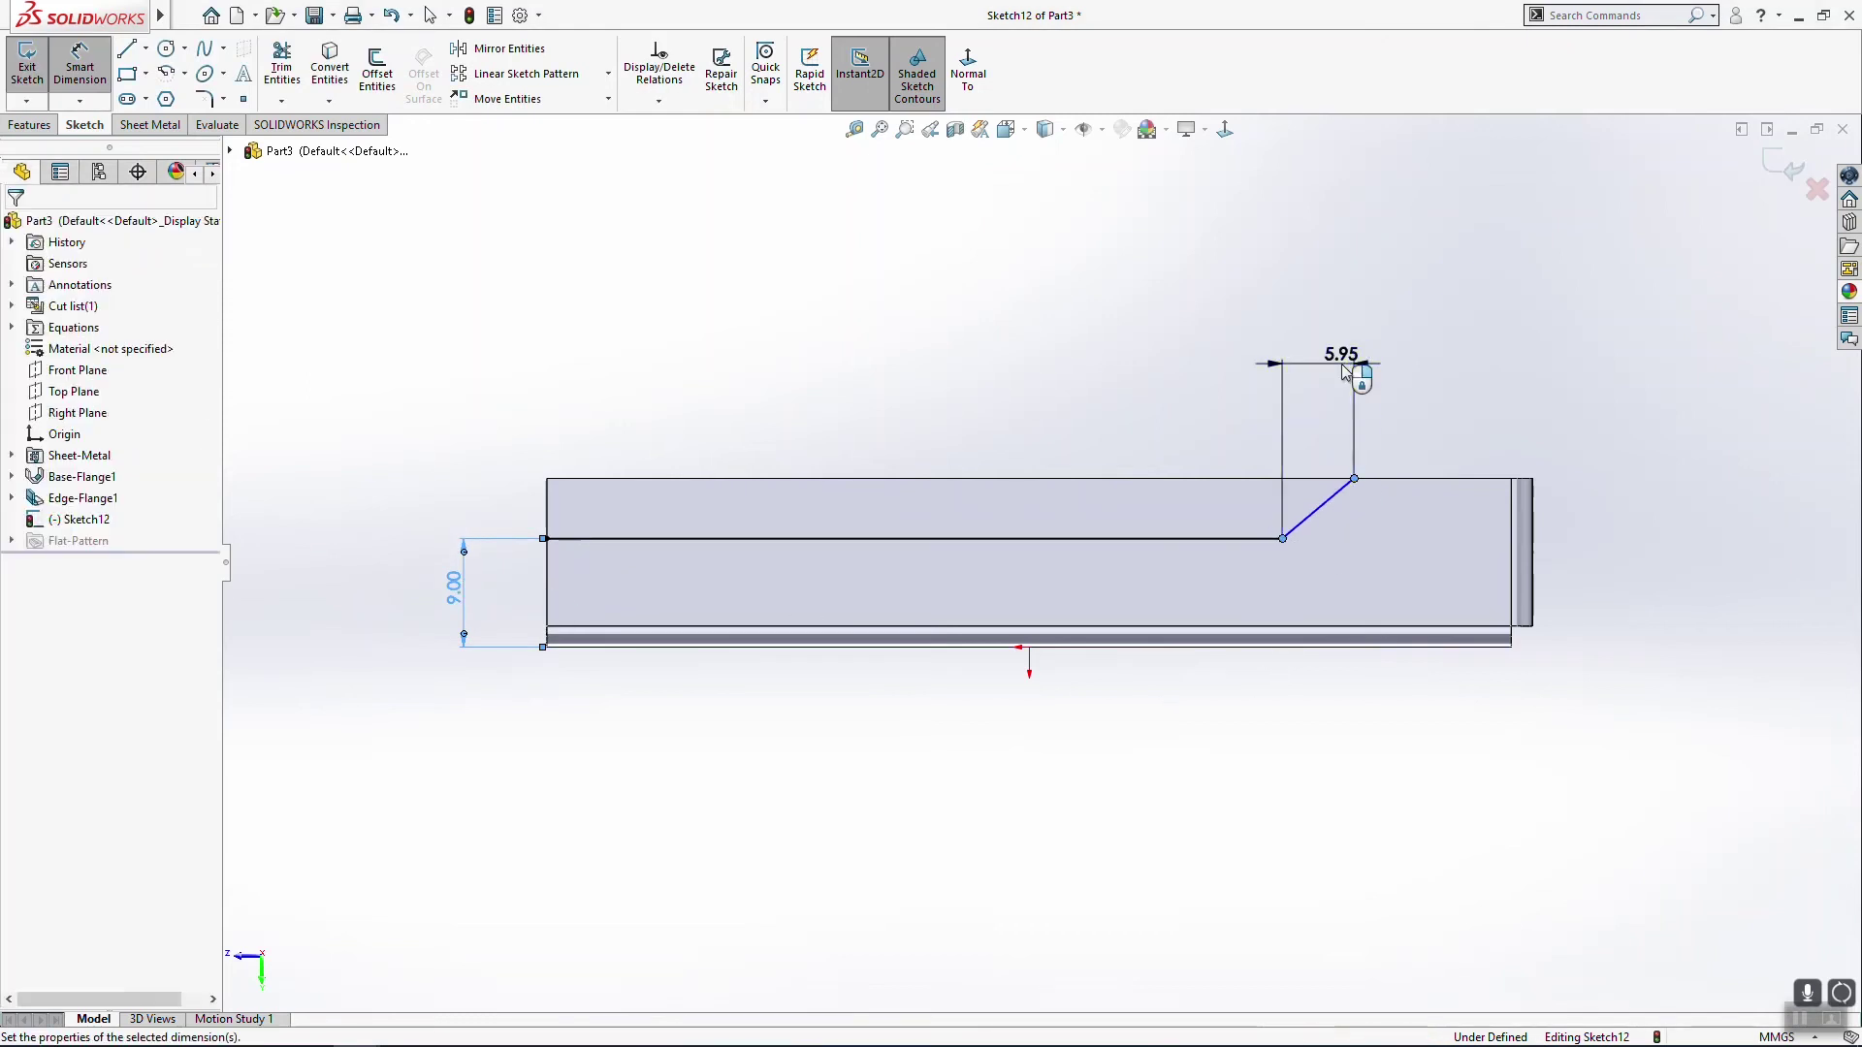
click(1345, 371)
text(7.2)
key(Return)
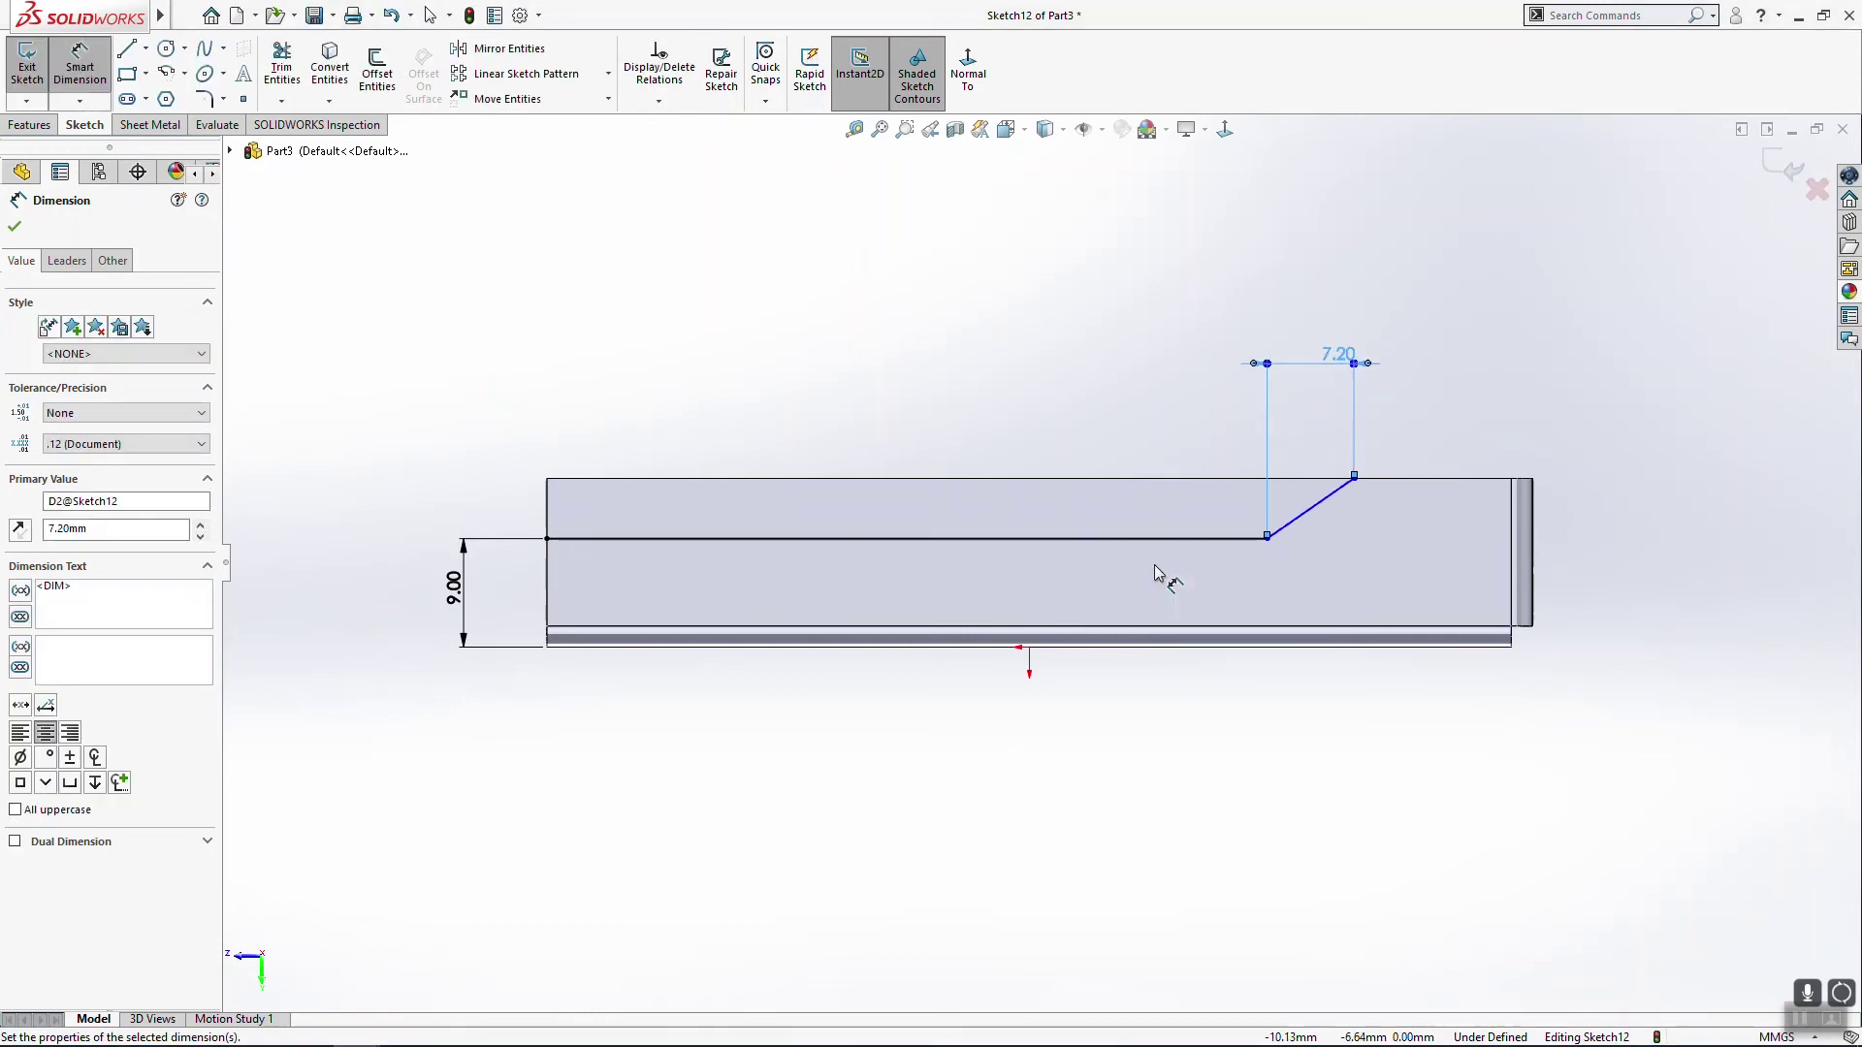
Step: Dimension the long horizontal line's length to 67 mm
click(1191, 539)
click(1108, 380)
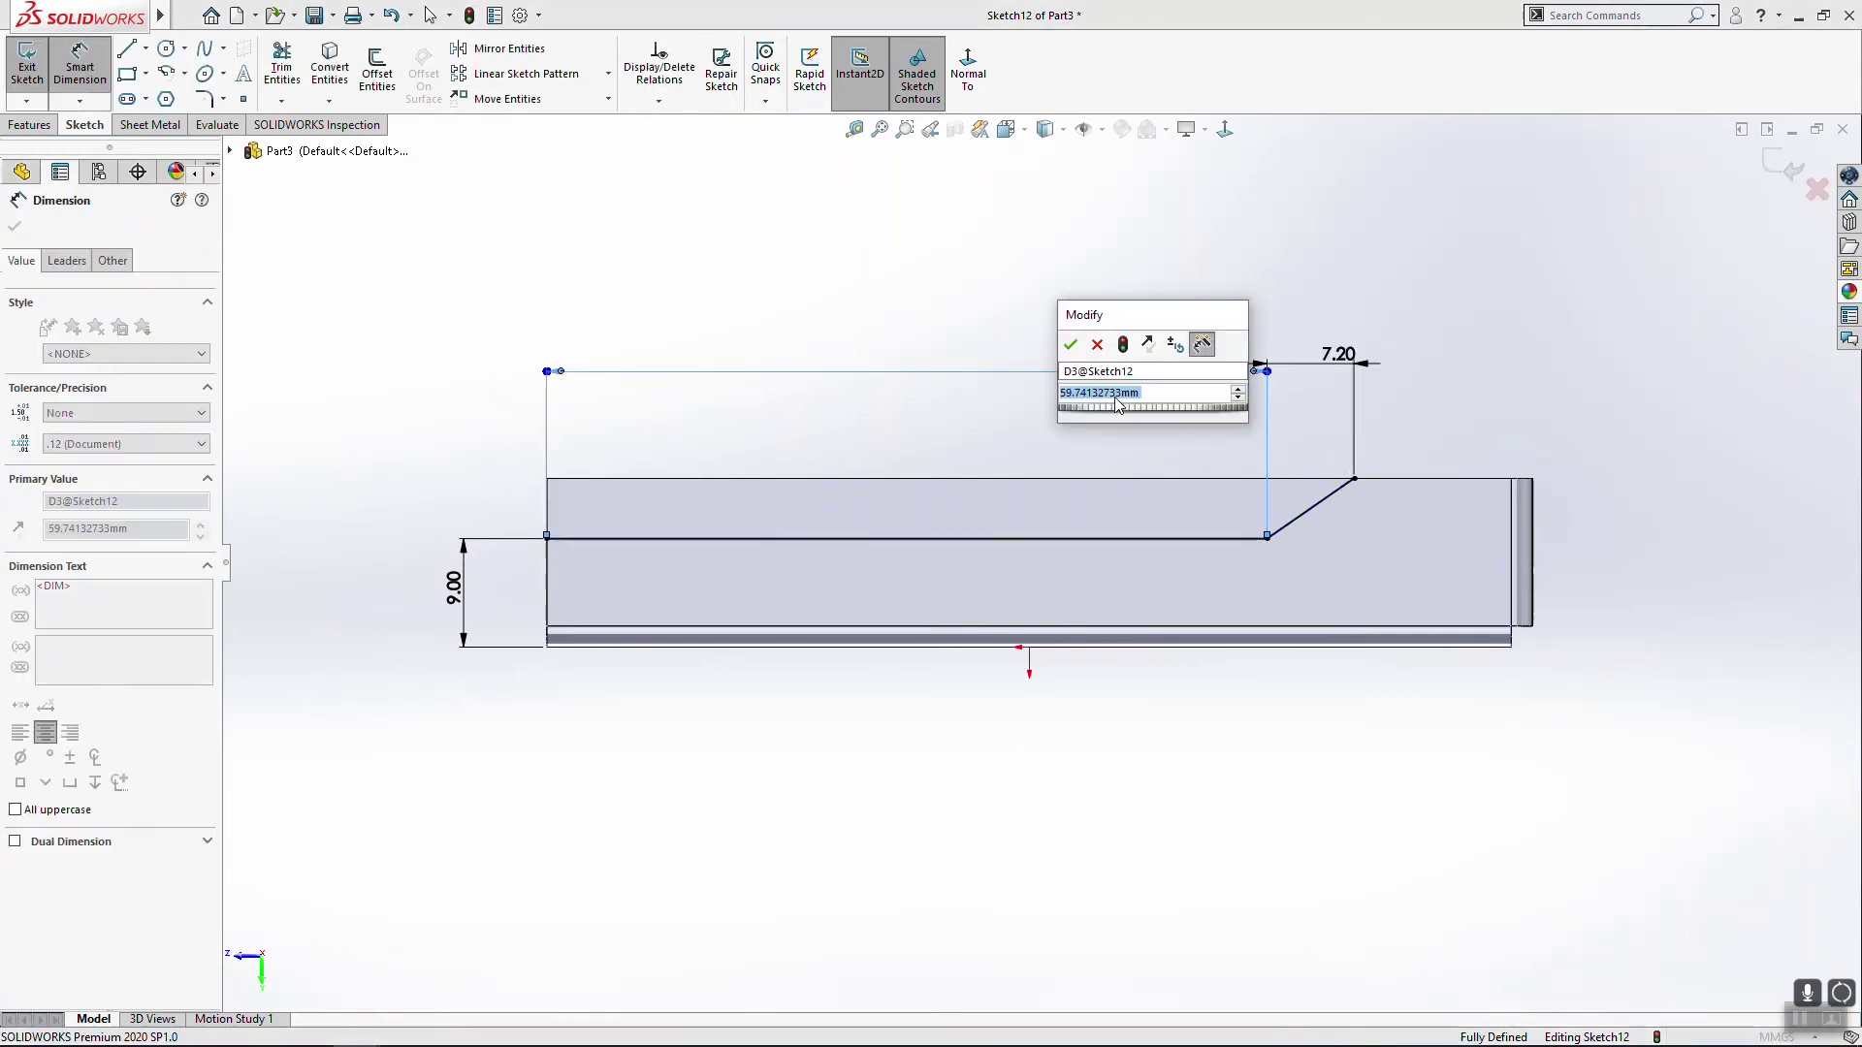
key(Return)
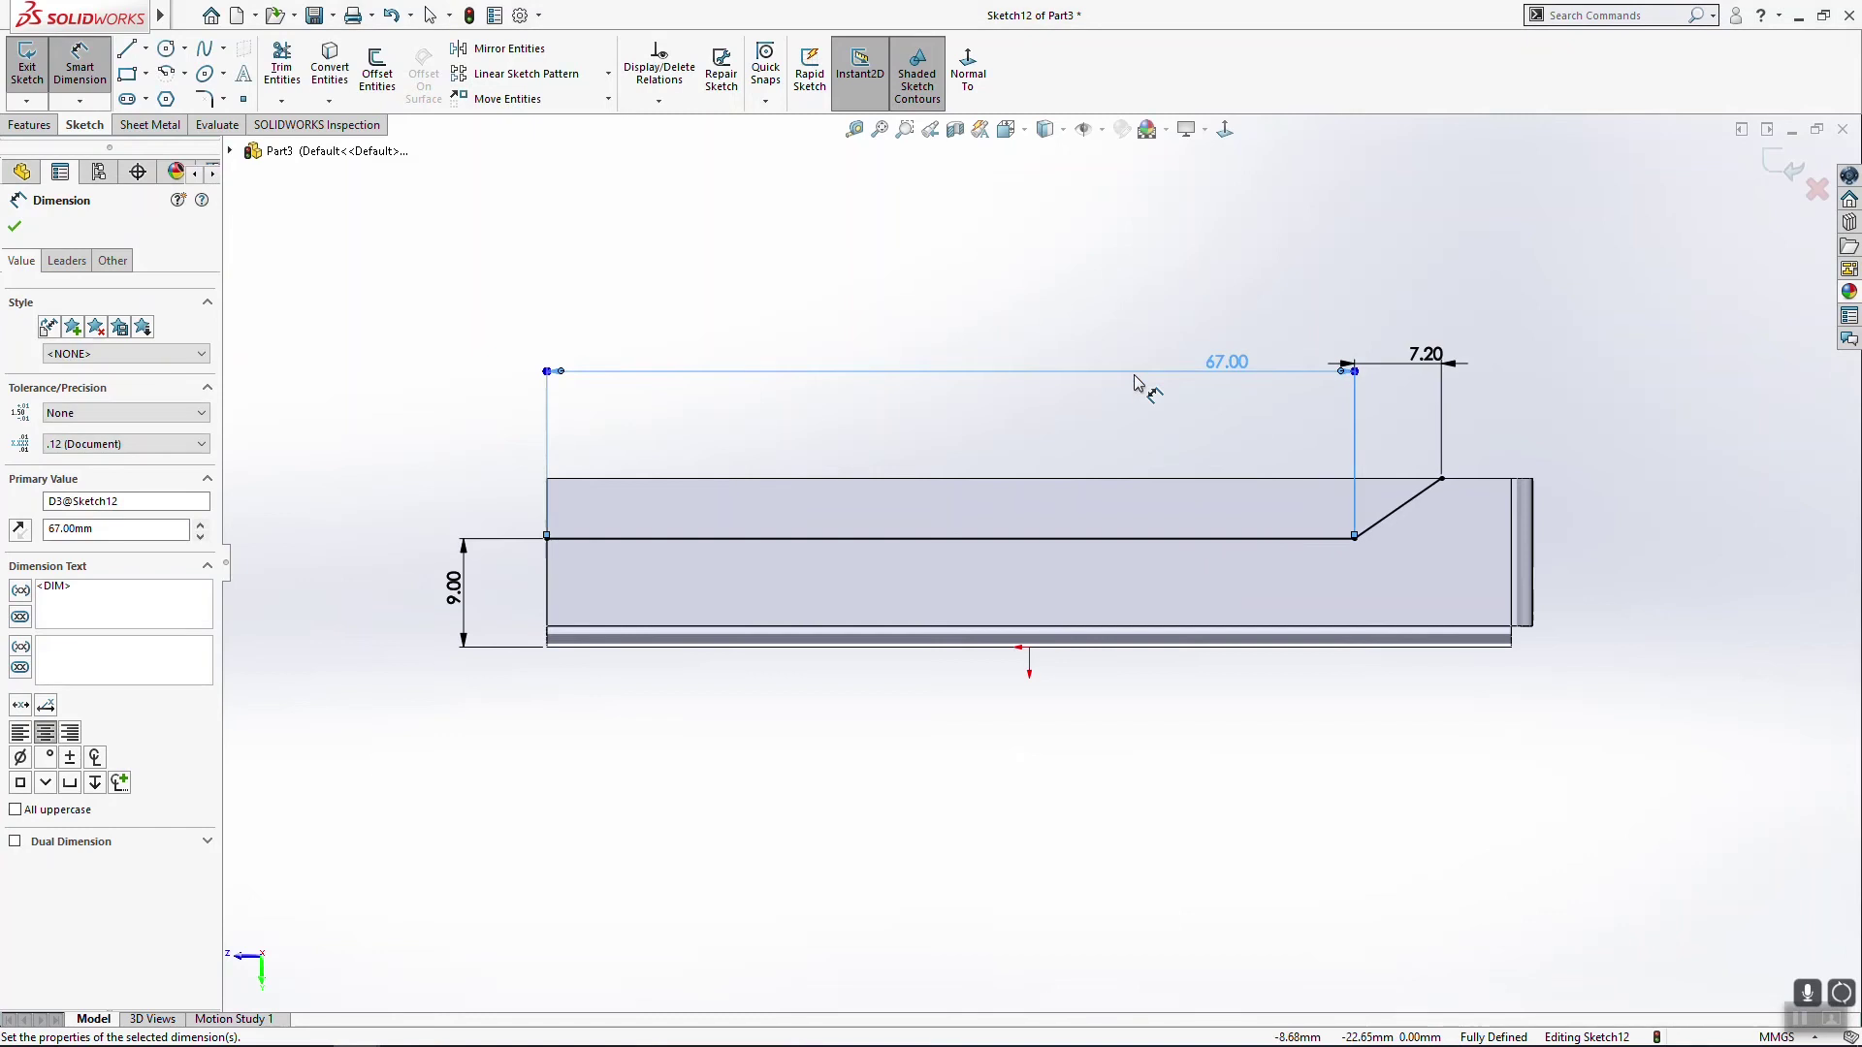
Step: Close the cut profile with two vertical lines and a horizontal line running beyond the wall's free long edge
click(128, 49)
click(548, 539)
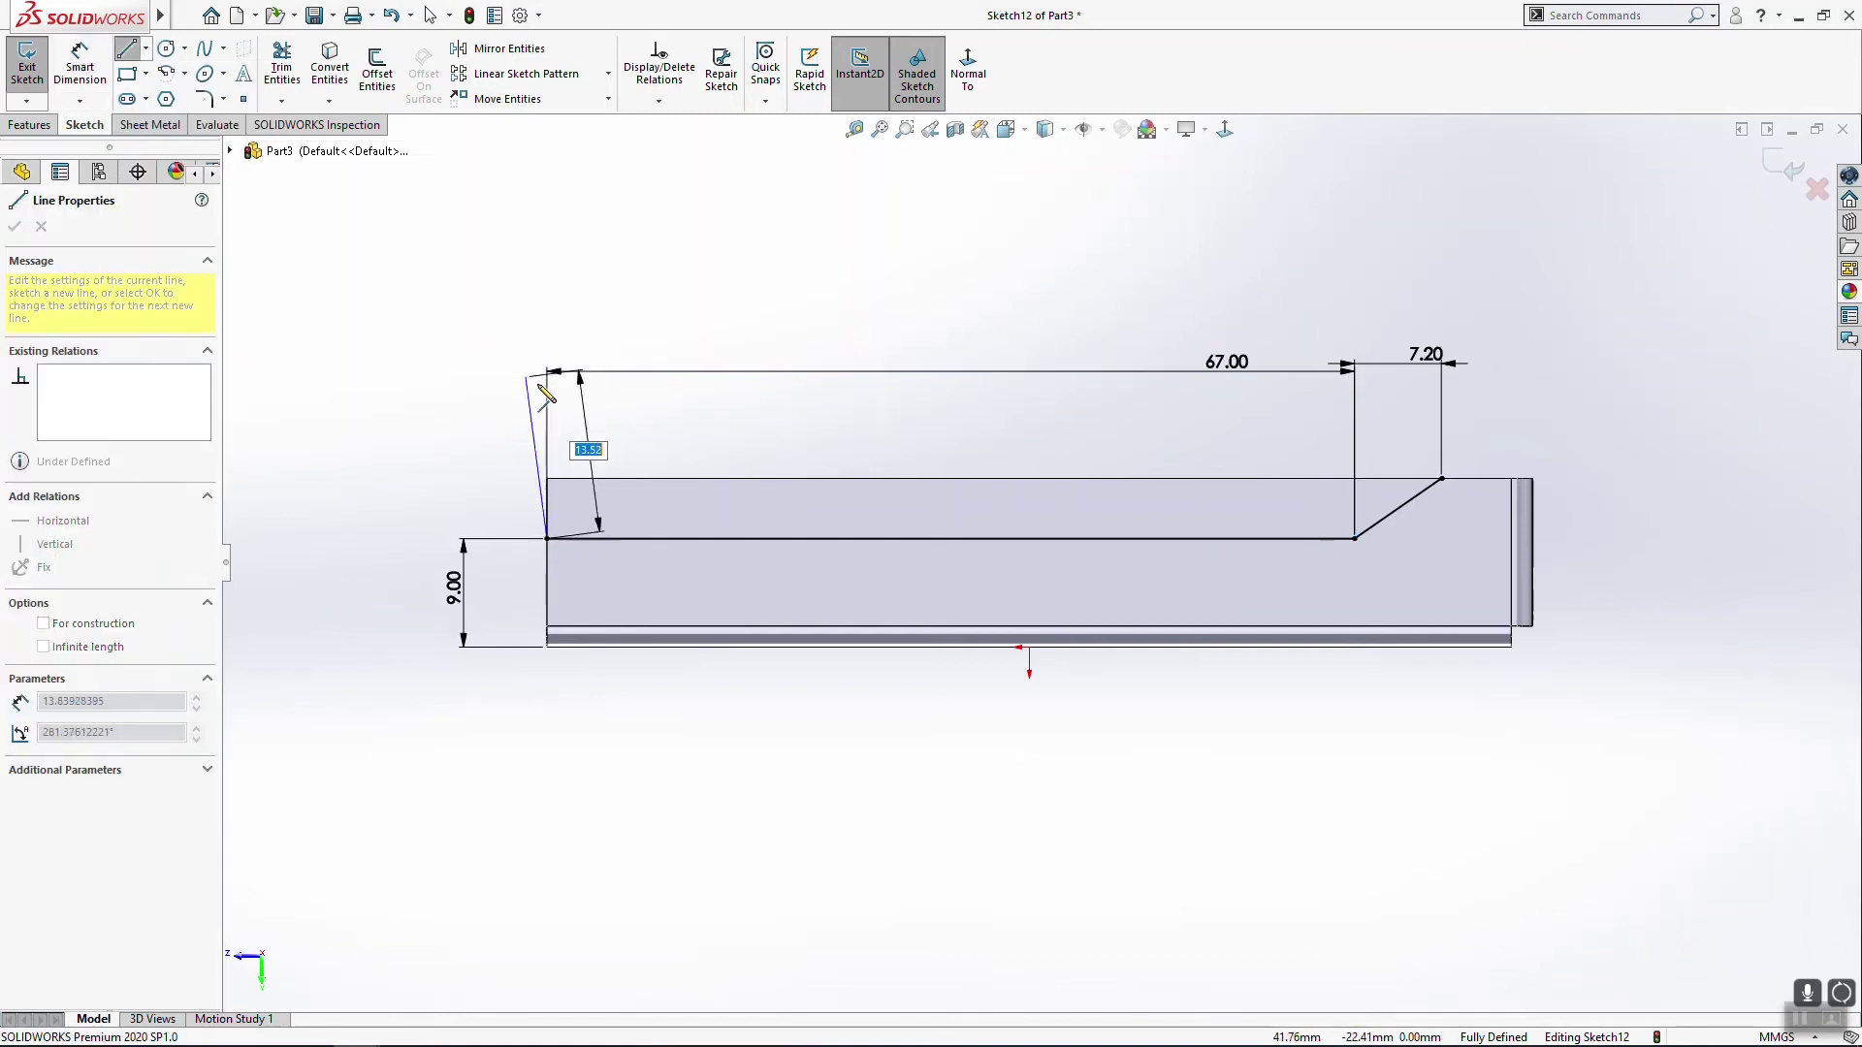
click(547, 387)
click(1443, 387)
click(1442, 478)
key(Escape)
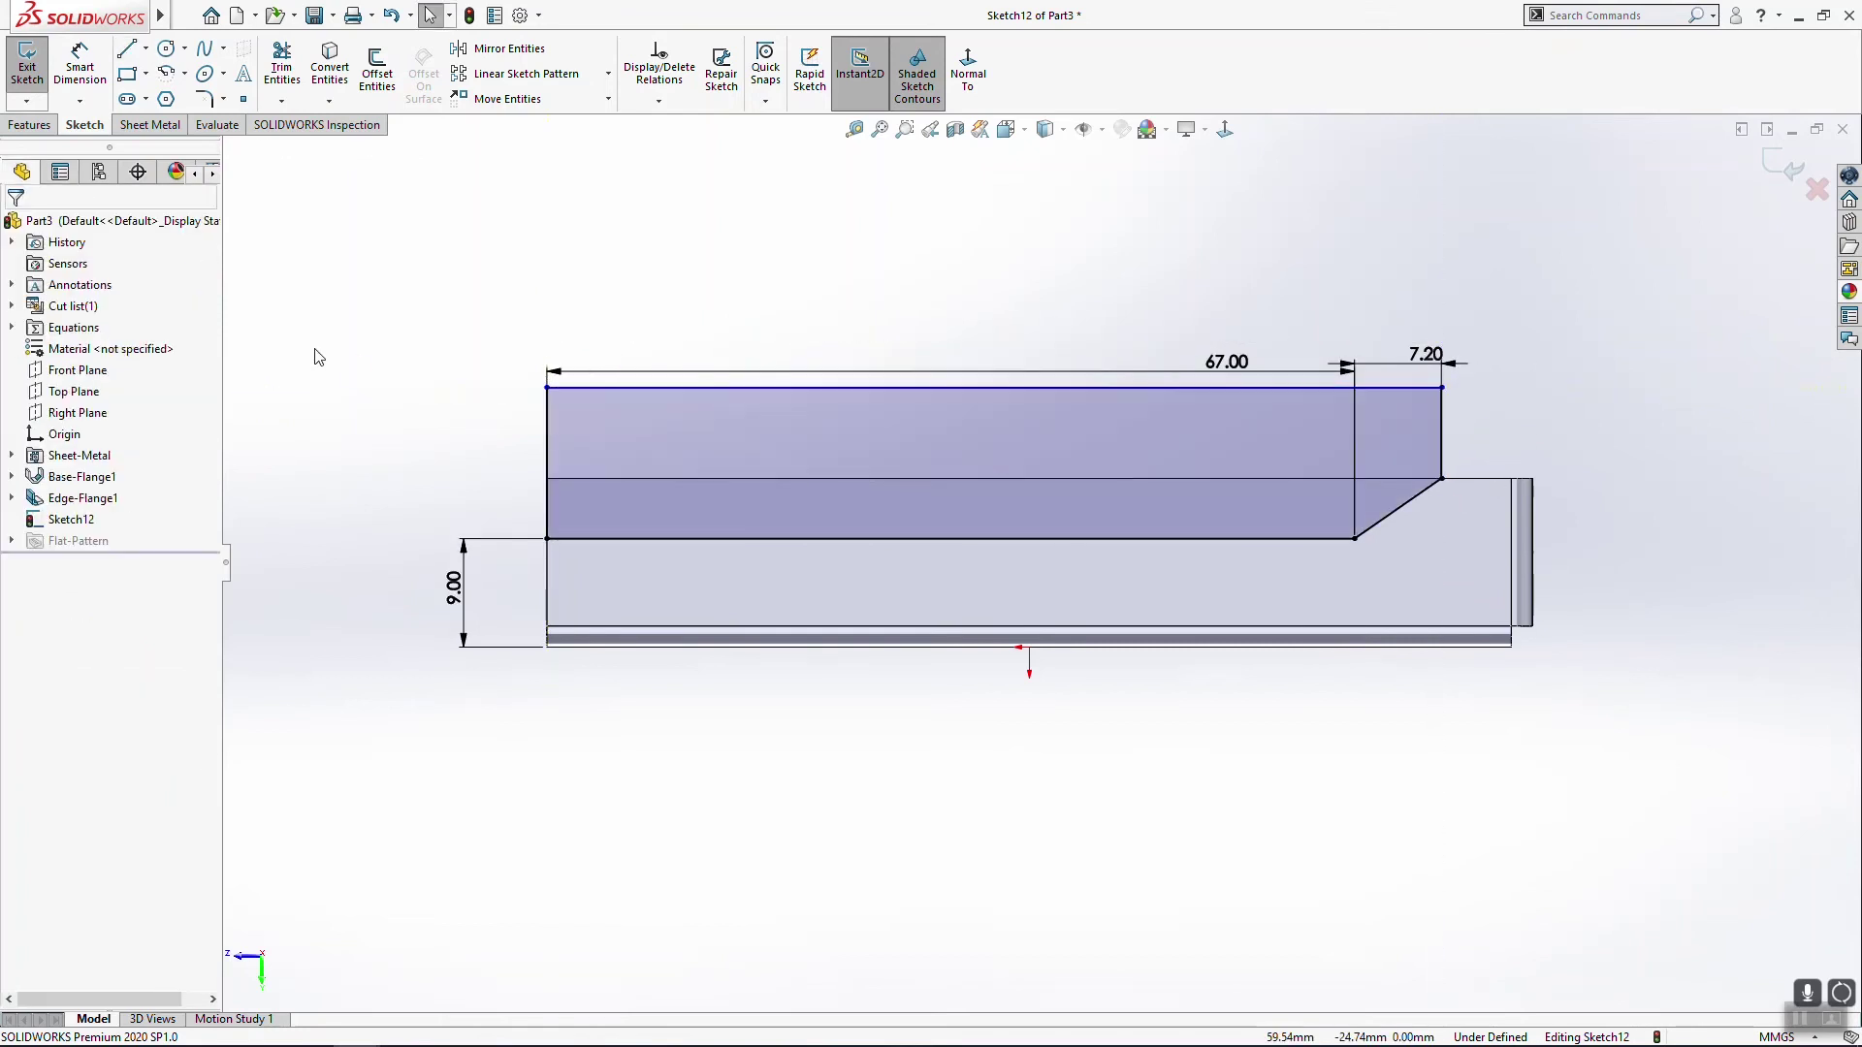
Step: Cut-extrude the closed profile with the Through All end condition to lower both side walls
click(30, 125)
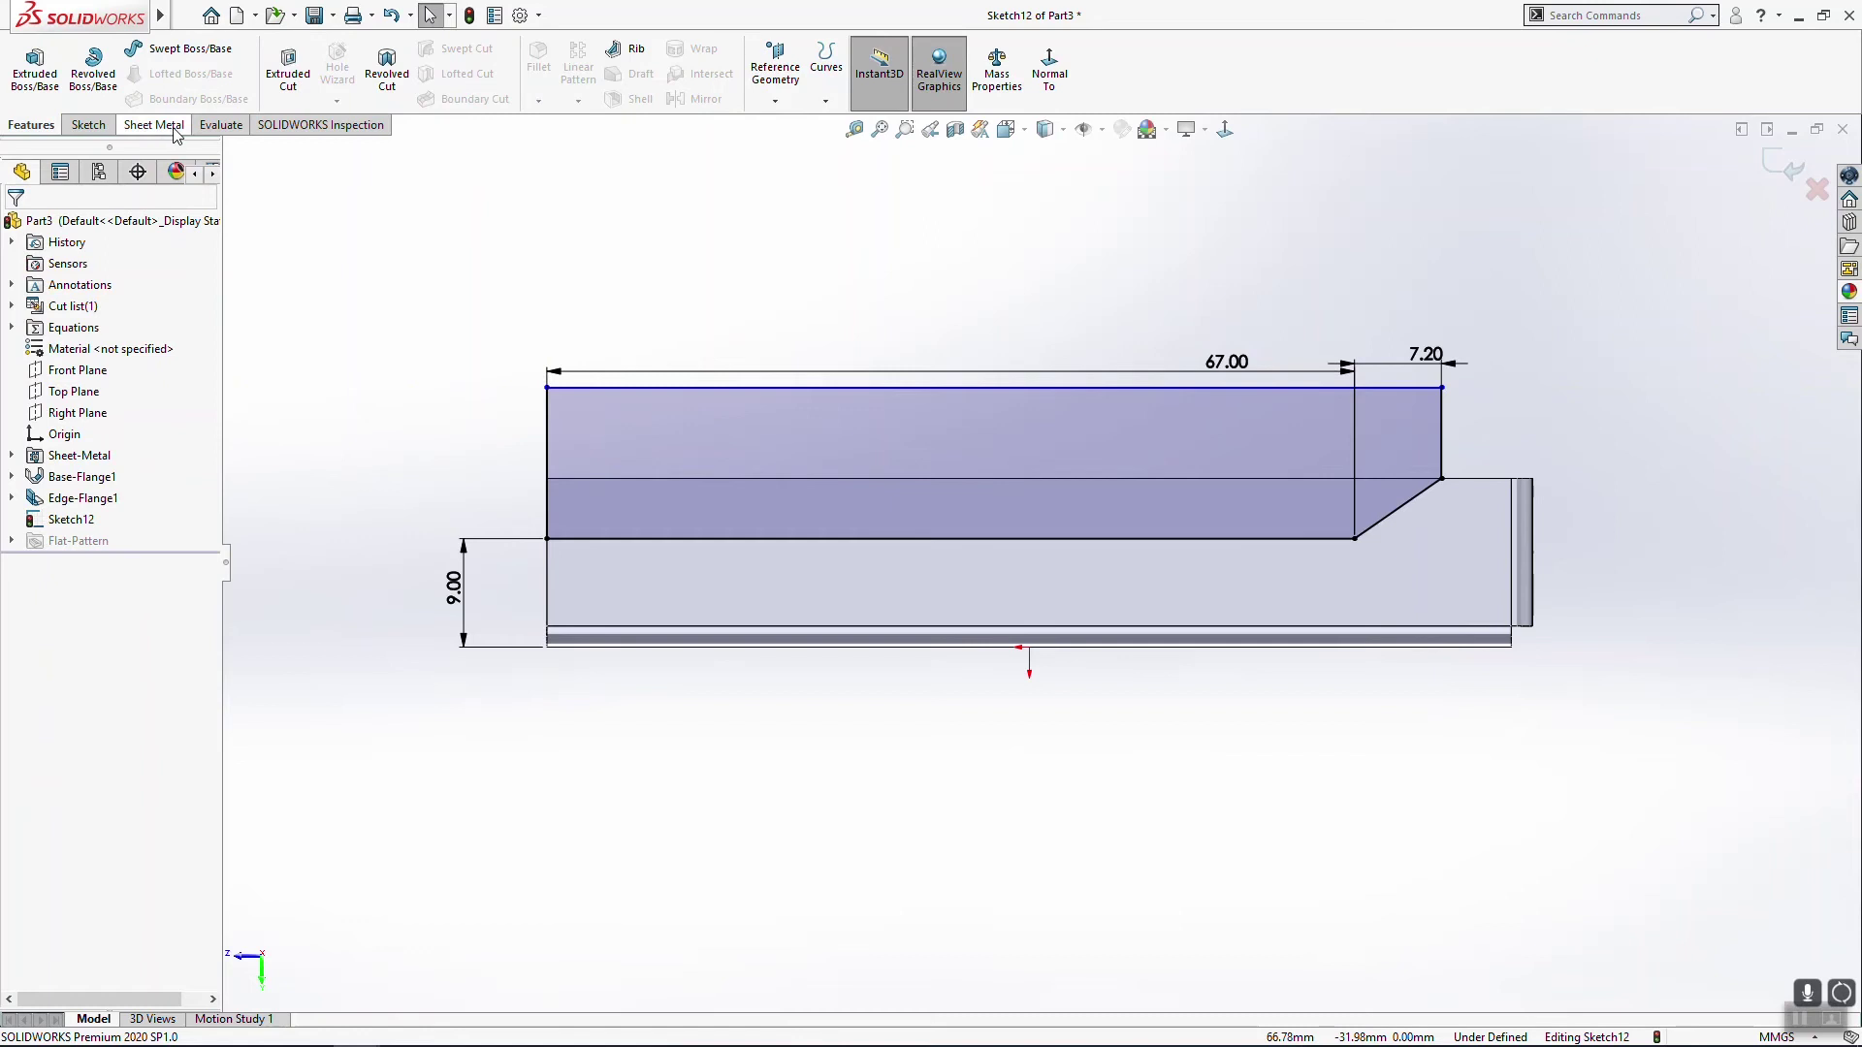
click(288, 68)
click(104, 344)
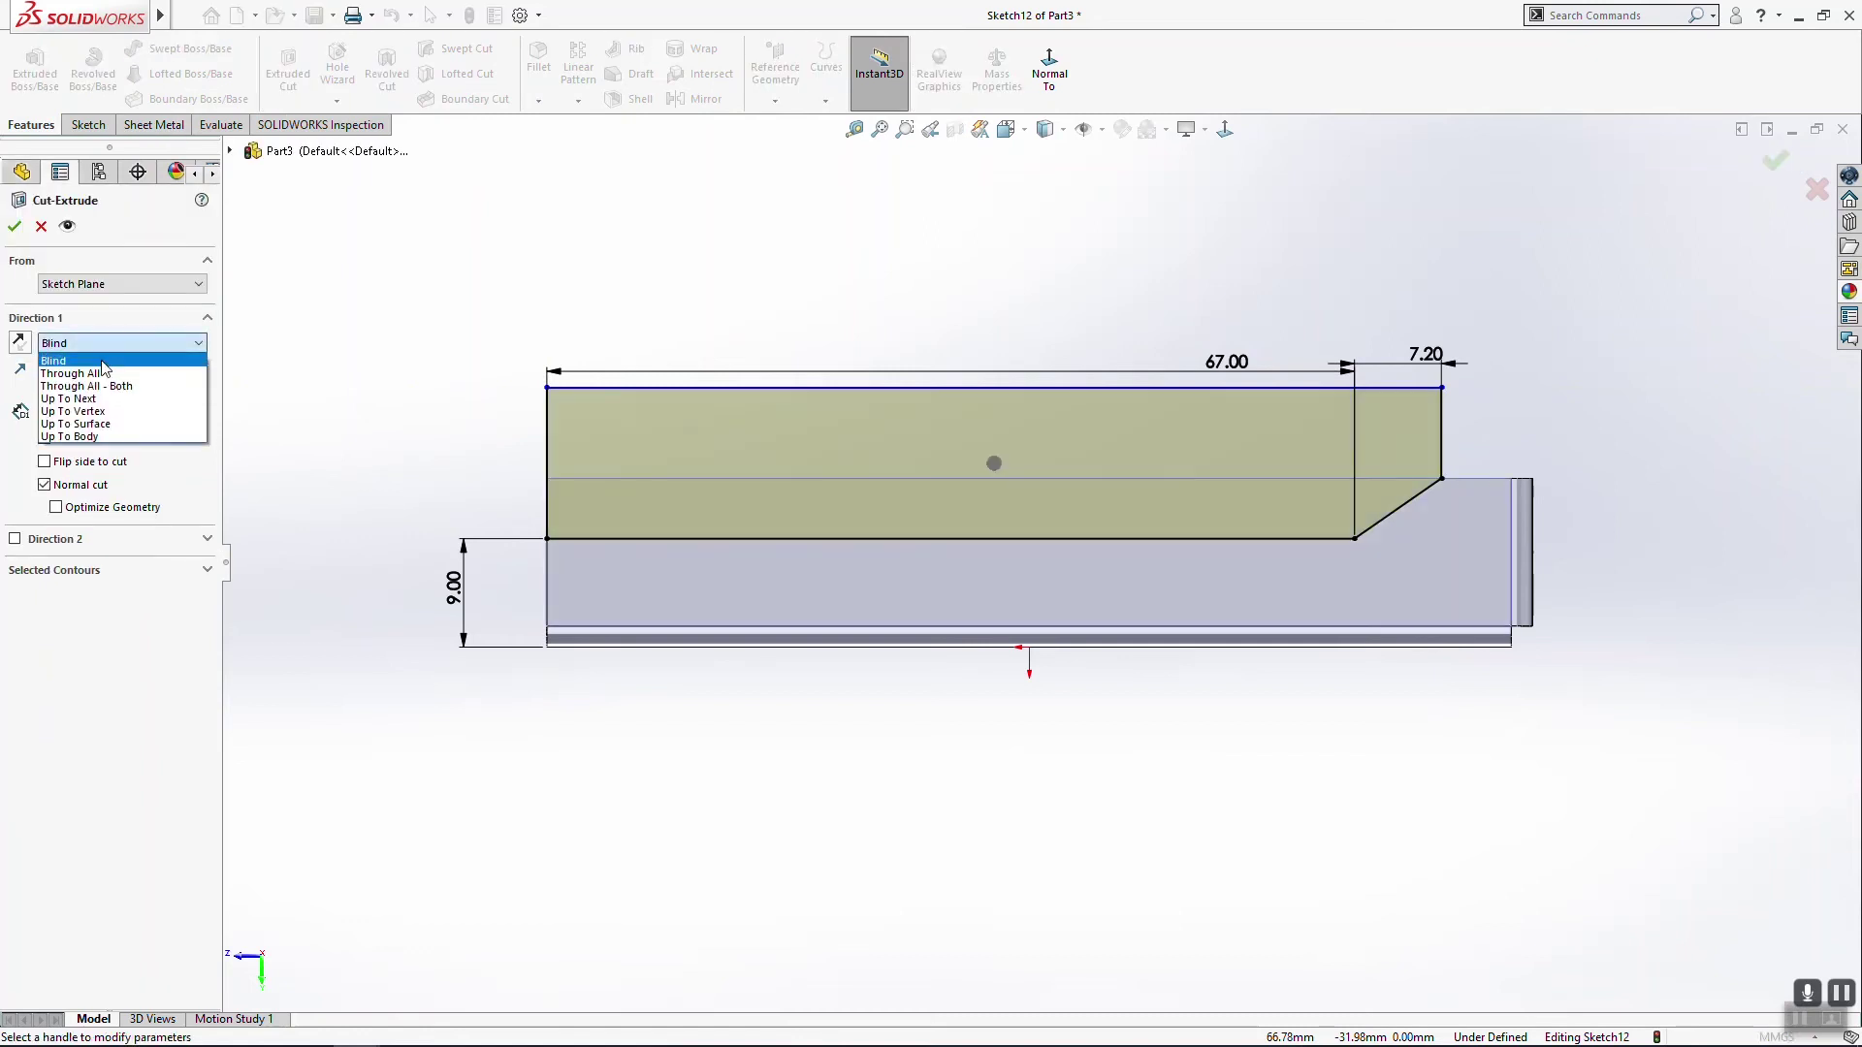
click(104, 373)
key(Return)
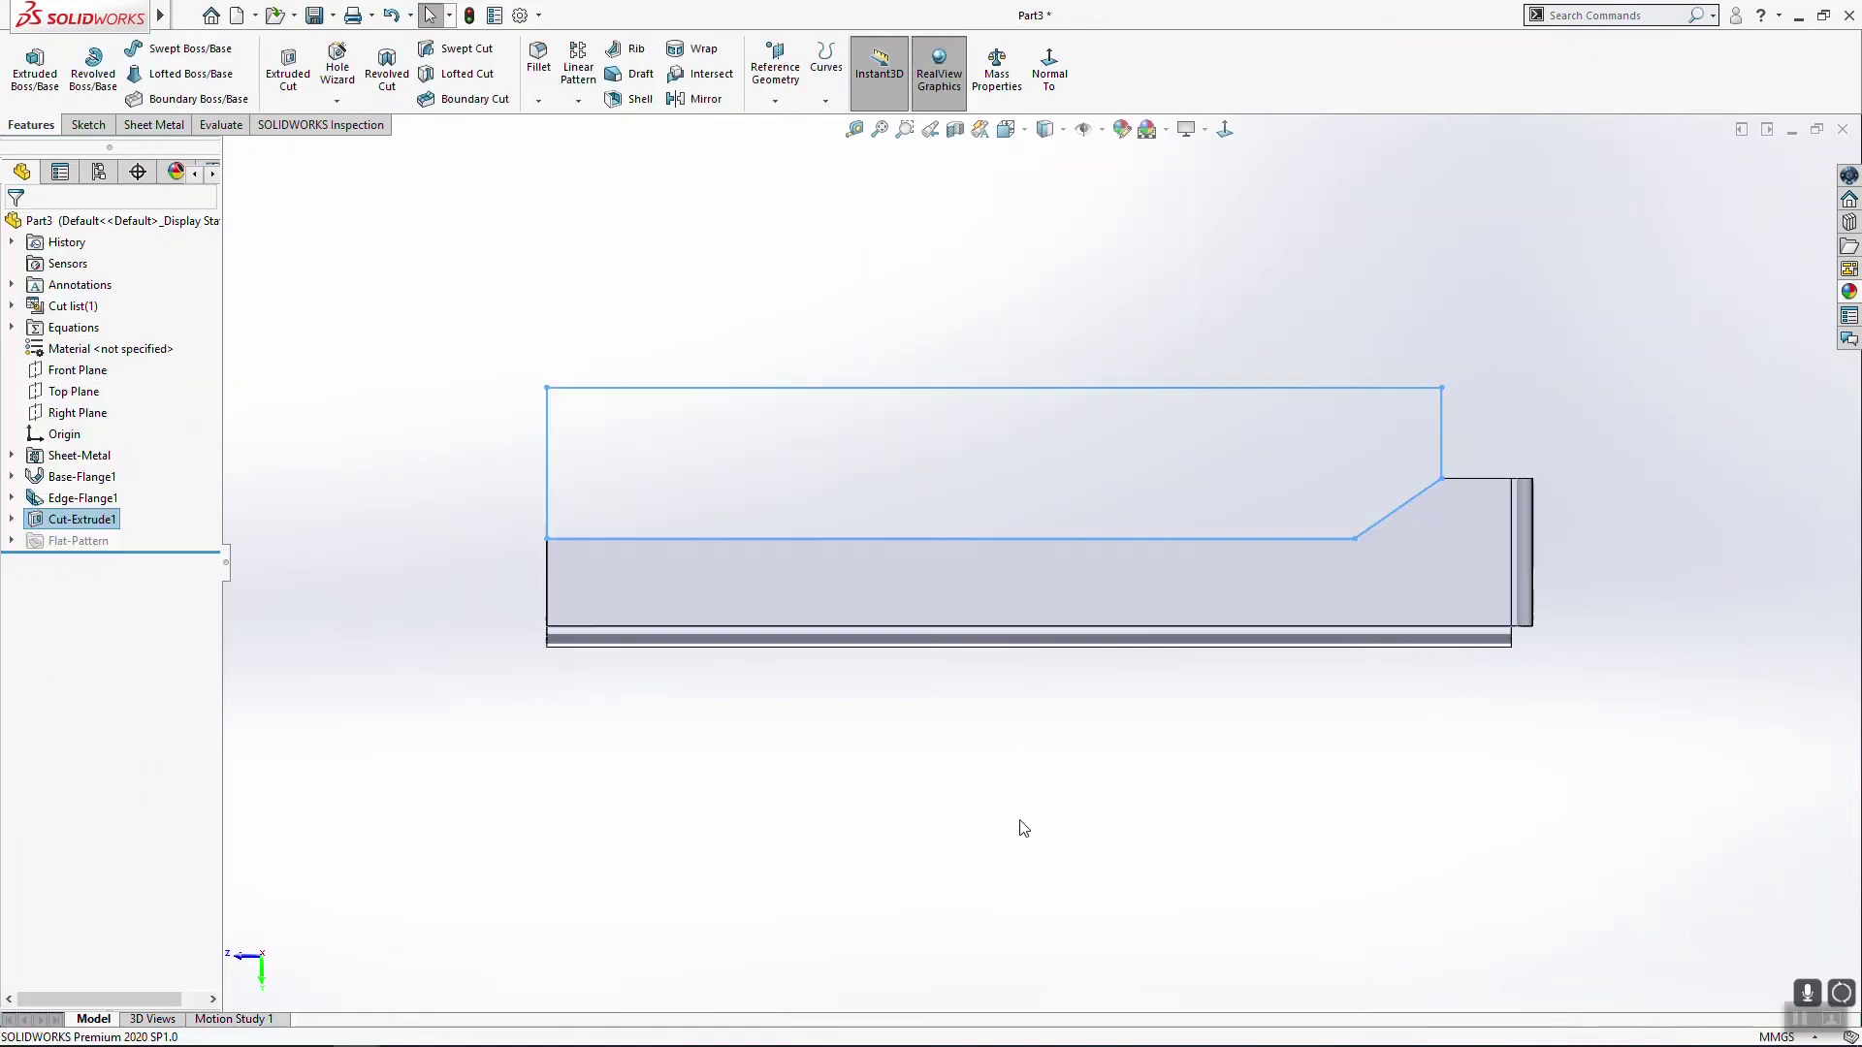
click(1028, 808)
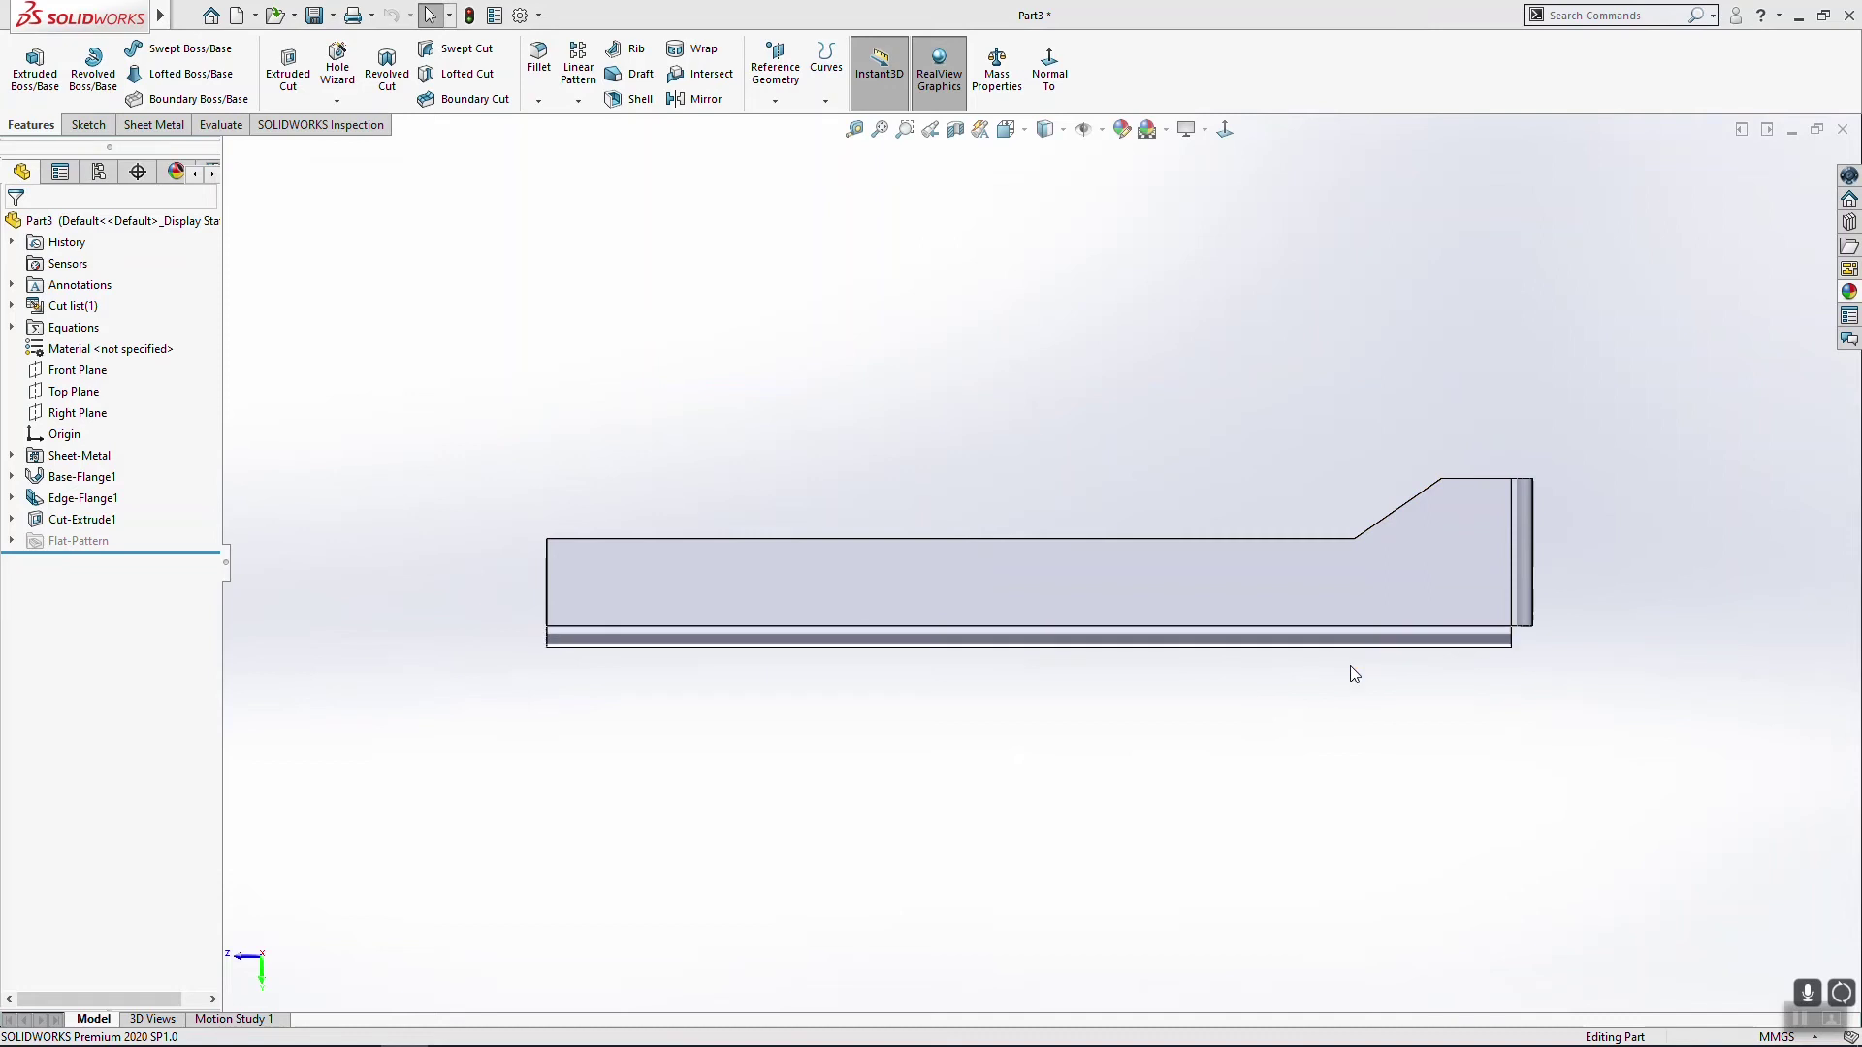
Step: Open a new sketch on the outer face of the channel's side wall
click(682, 566)
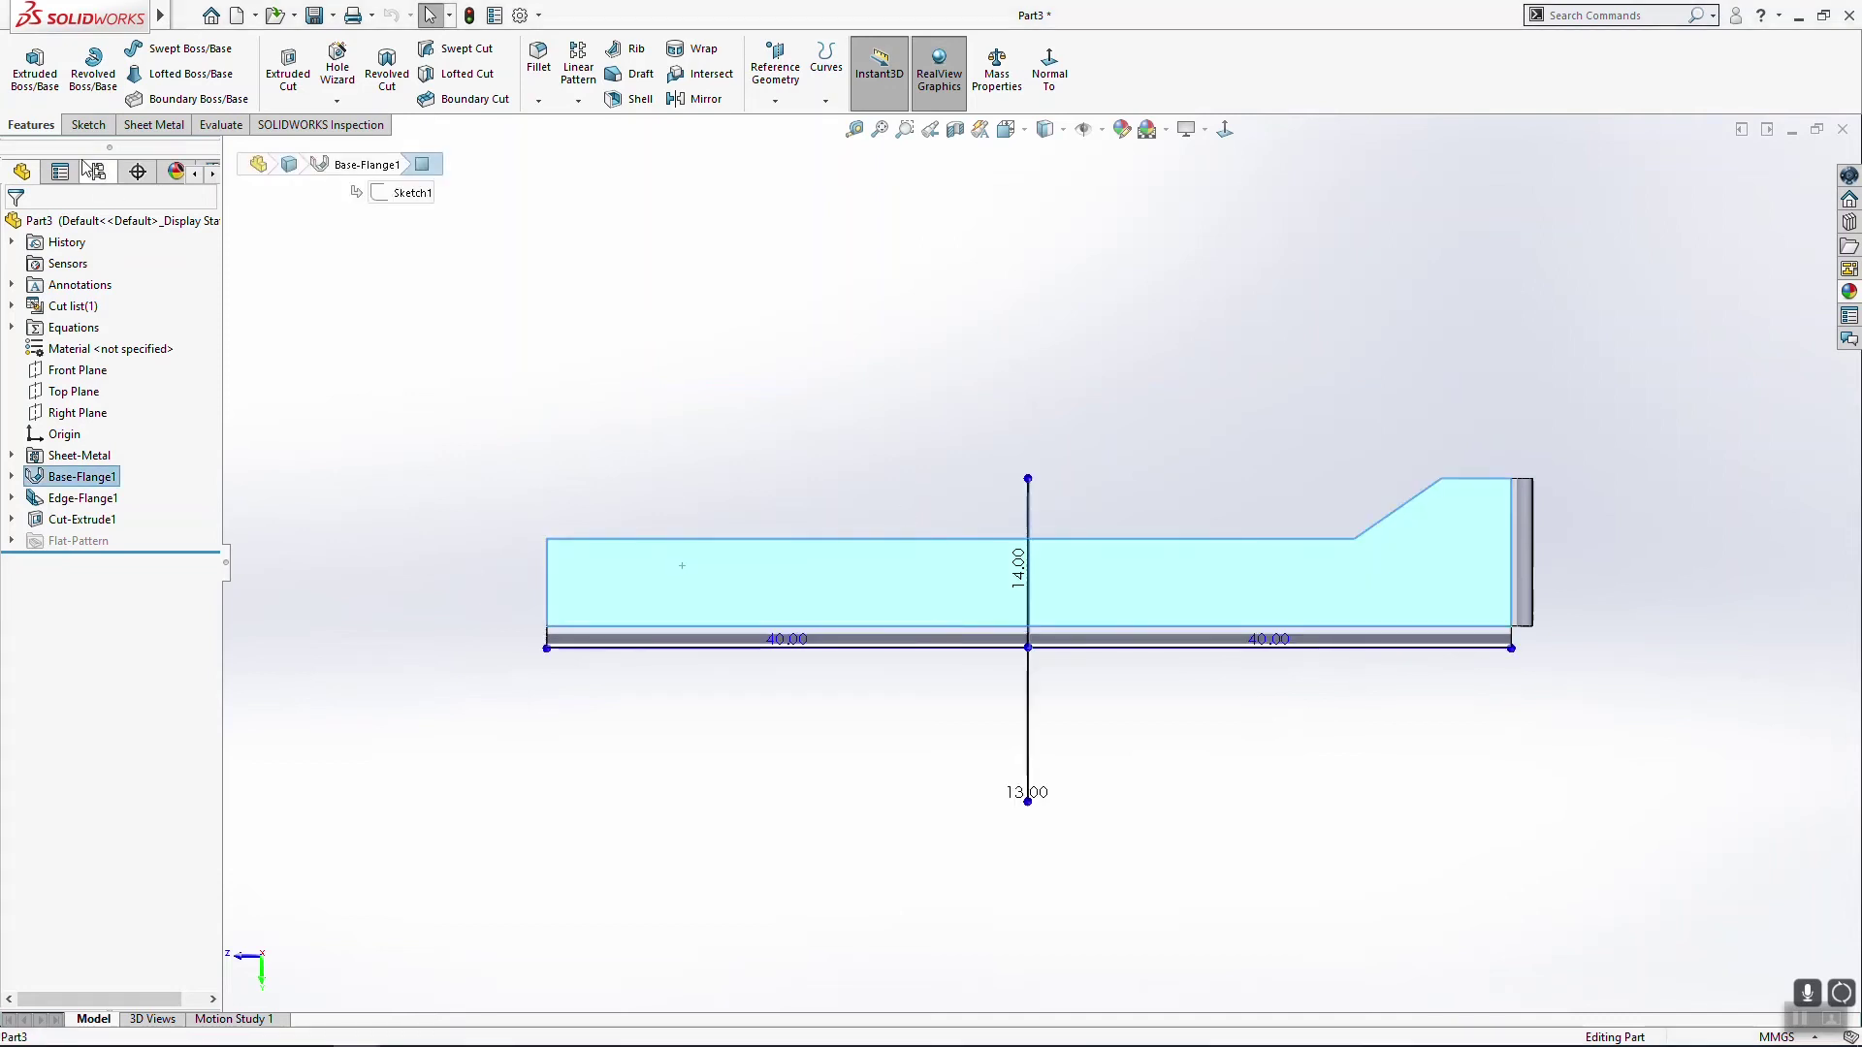
click(88, 125)
click(27, 58)
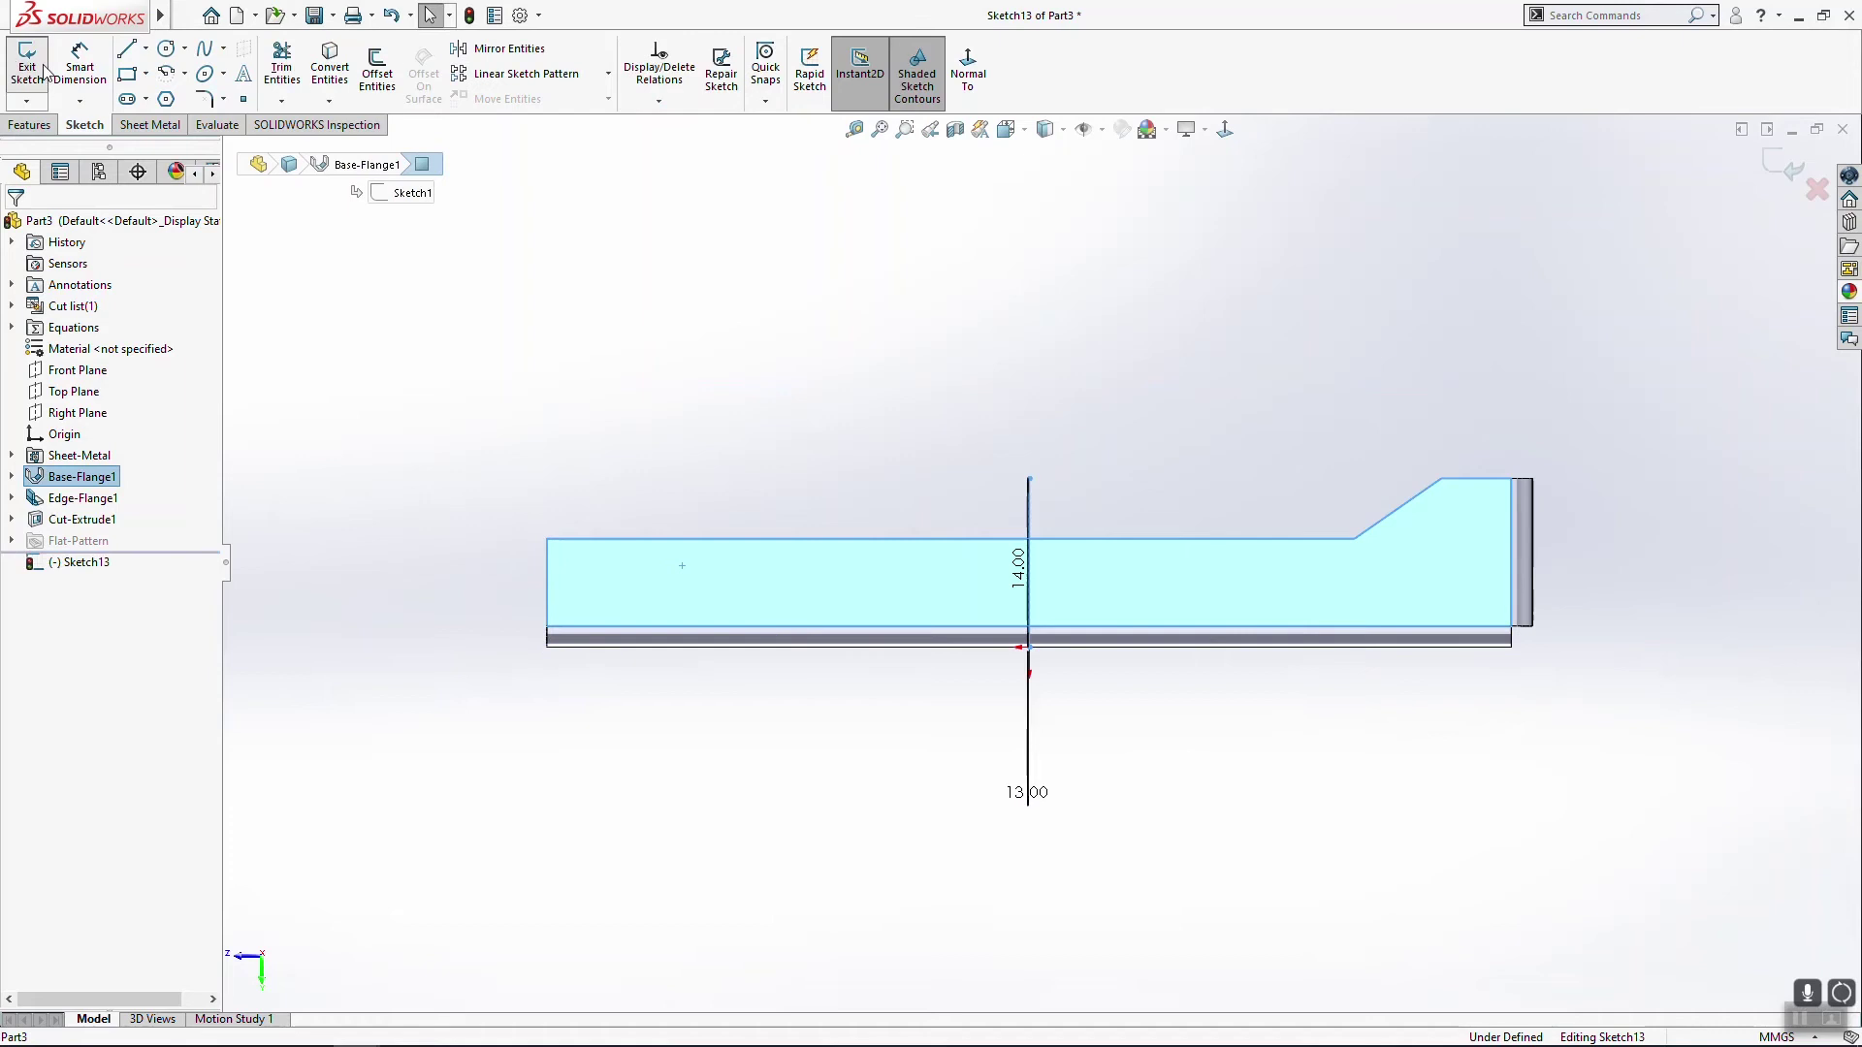
click(127, 72)
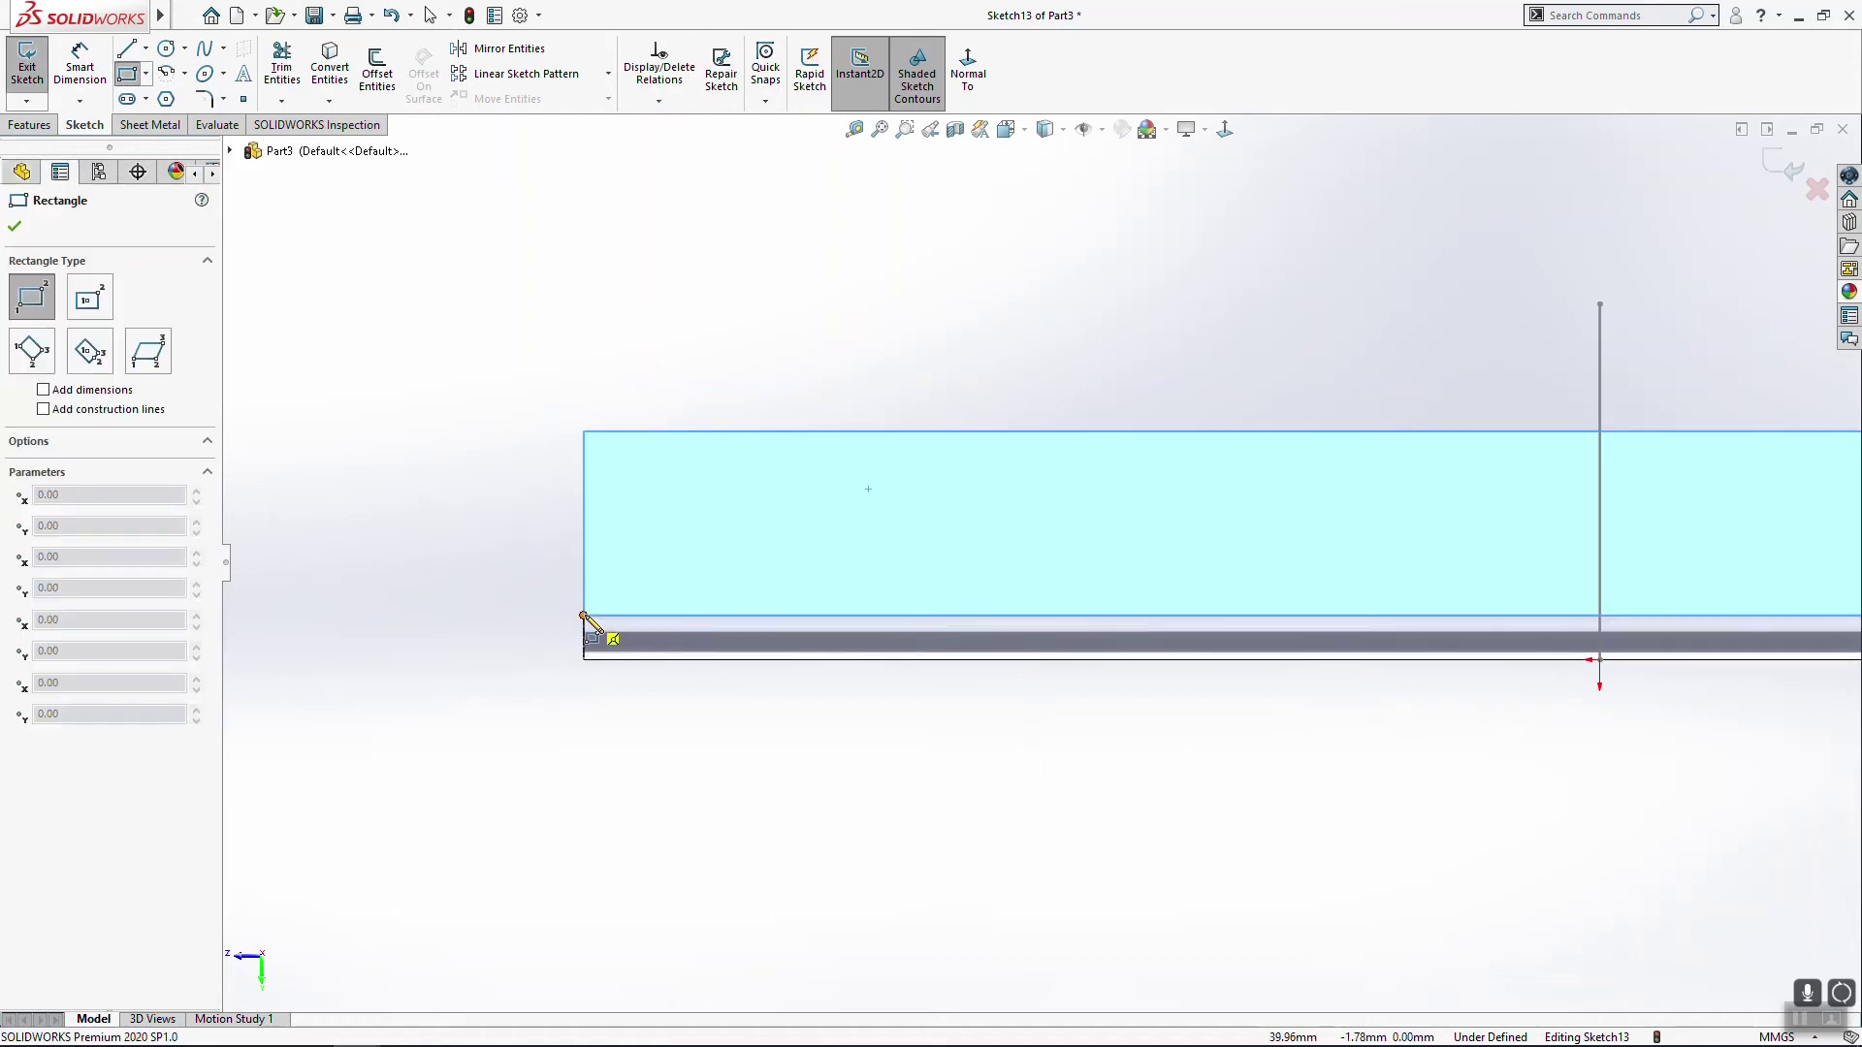
click(590, 617)
key(Escape)
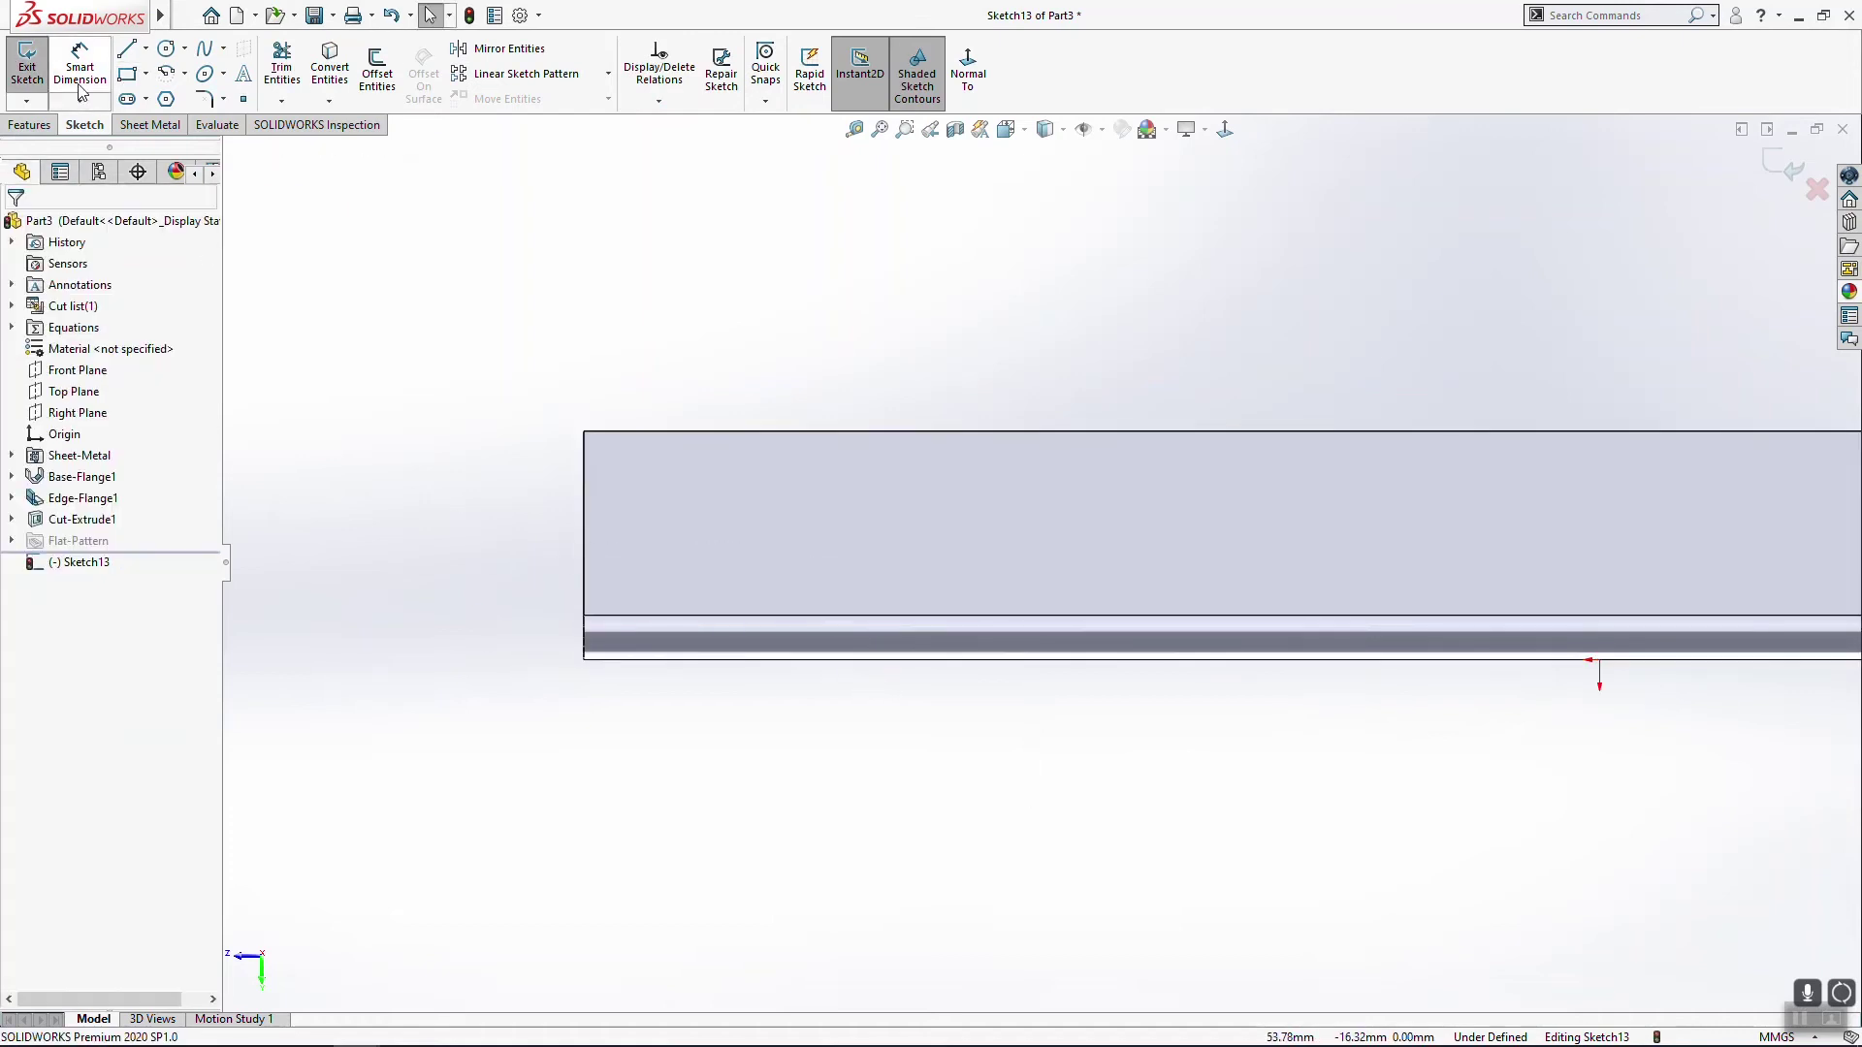
Step: Sketch a corner rectangle about 2.4 mm high over the bend at the channel's unflanged end, starting on the wall's end edge
click(127, 72)
click(584, 598)
click(902, 660)
key(Escape)
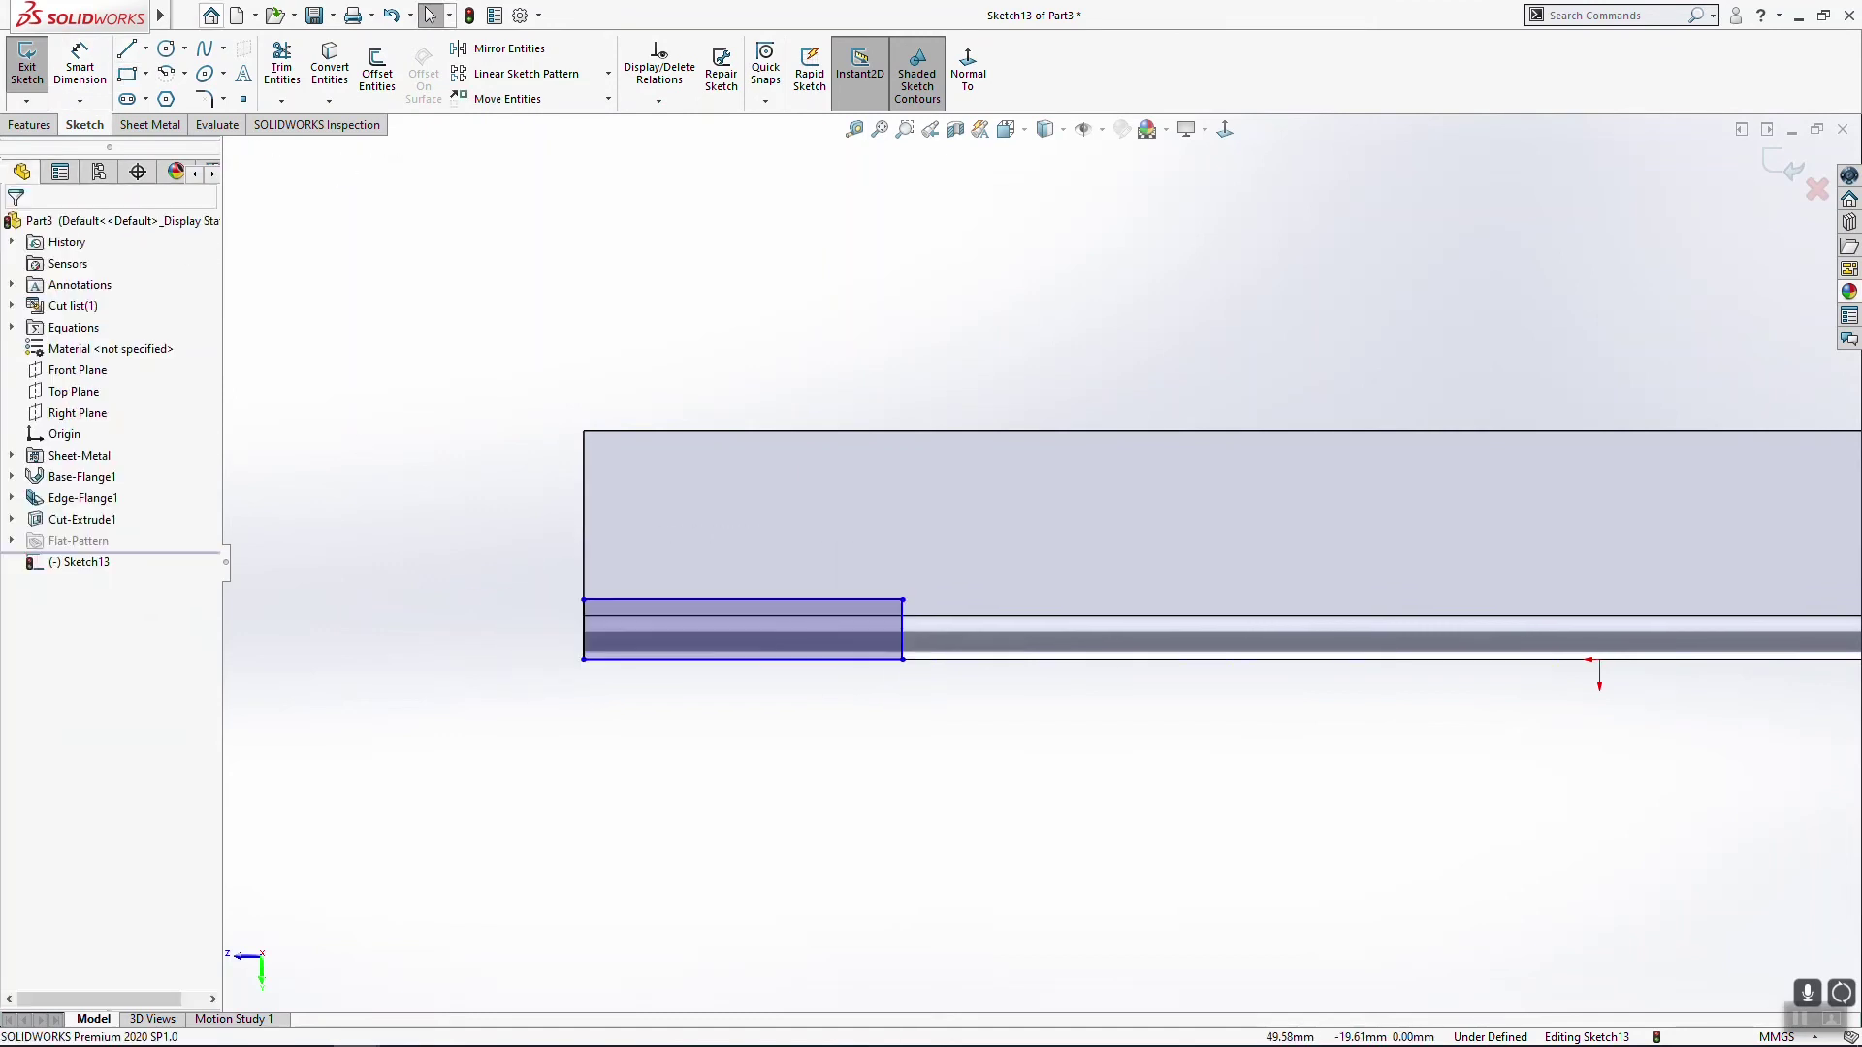
Step: Dimension the rectangle 2 mm high and 4 mm long
click(80, 68)
click(907, 618)
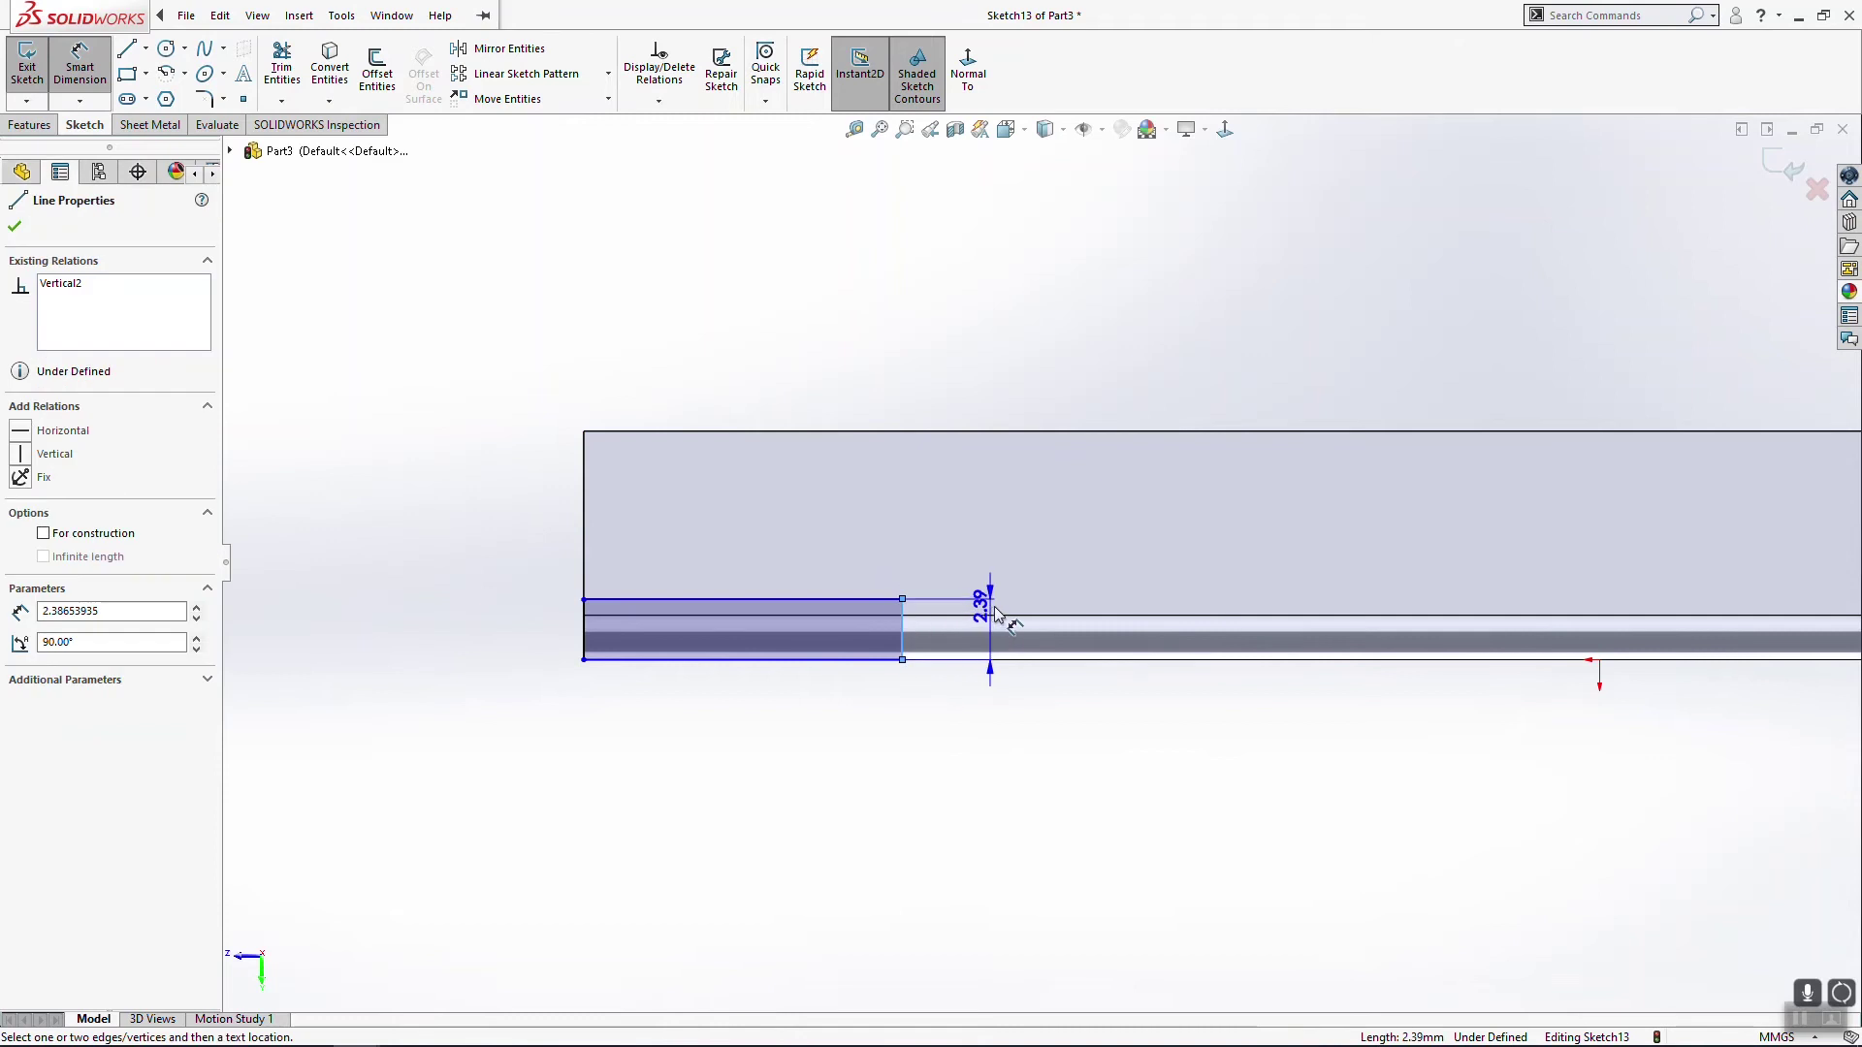
click(1004, 609)
key(Return)
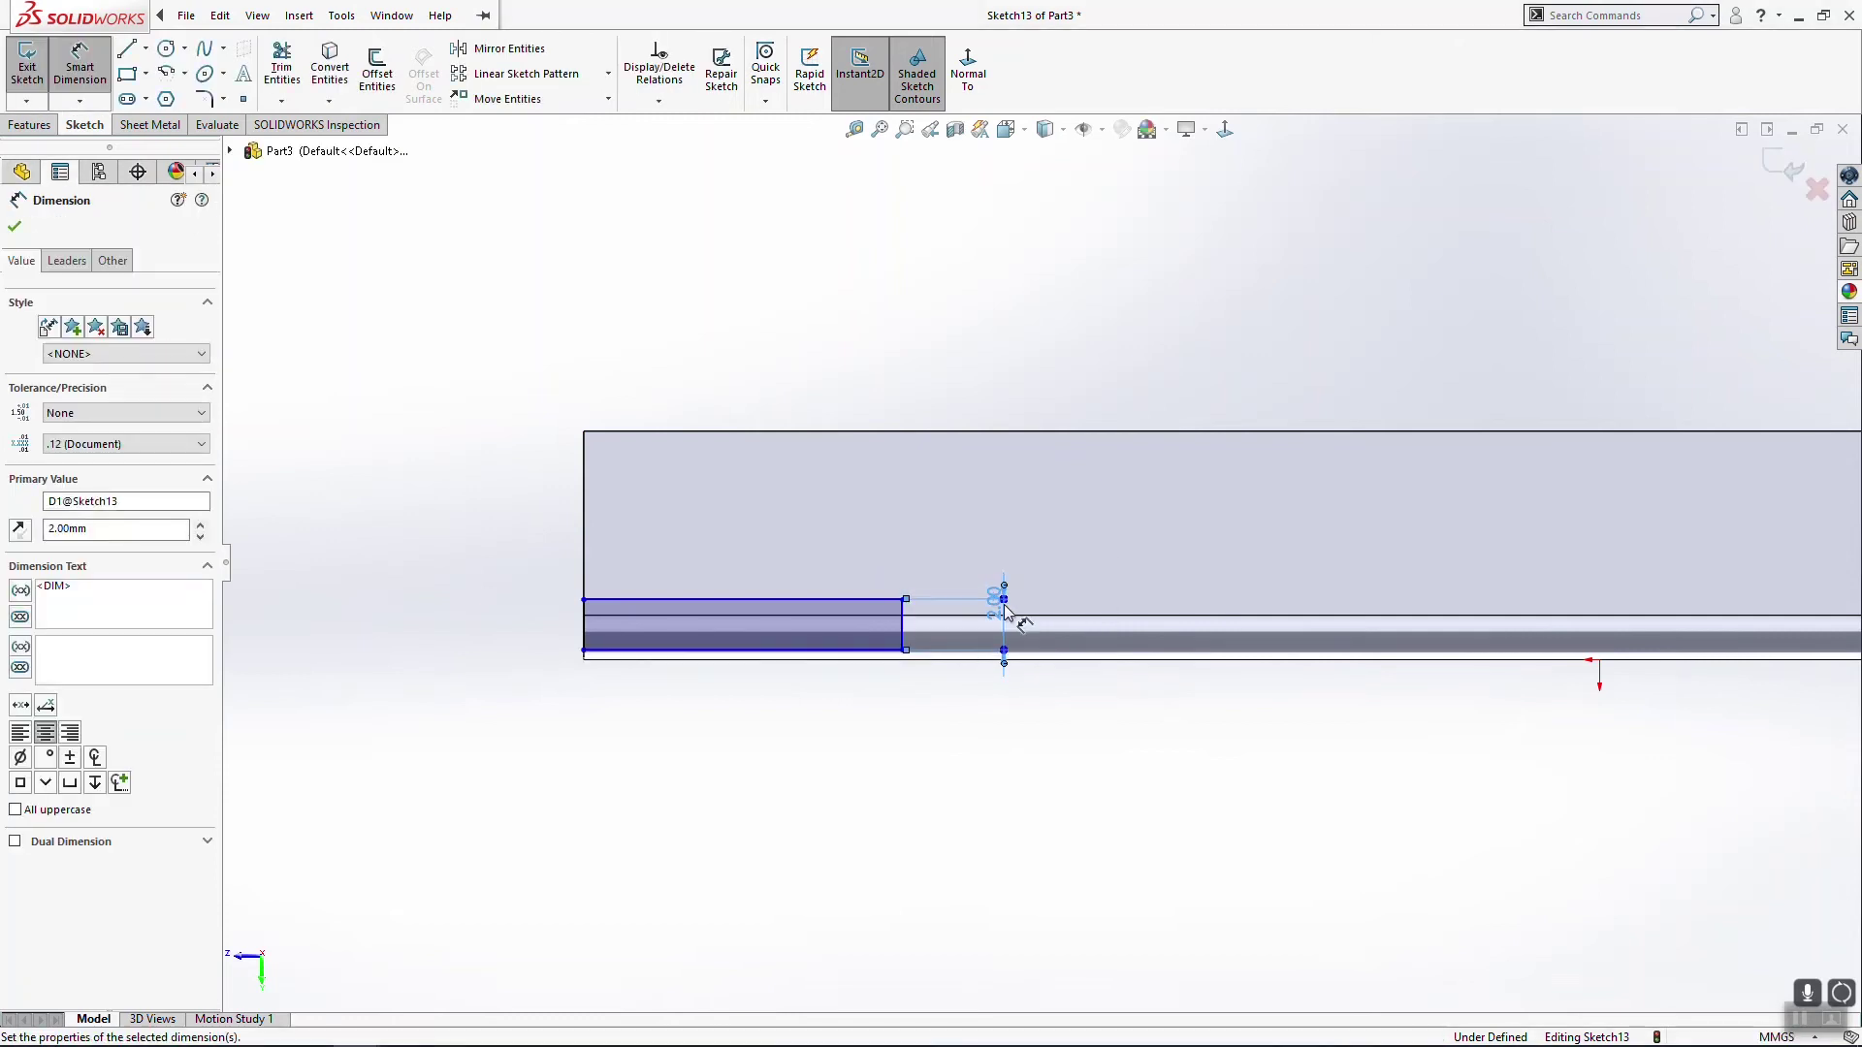
click(826, 599)
click(827, 548)
text(4)
key(Return)
key(Escape)
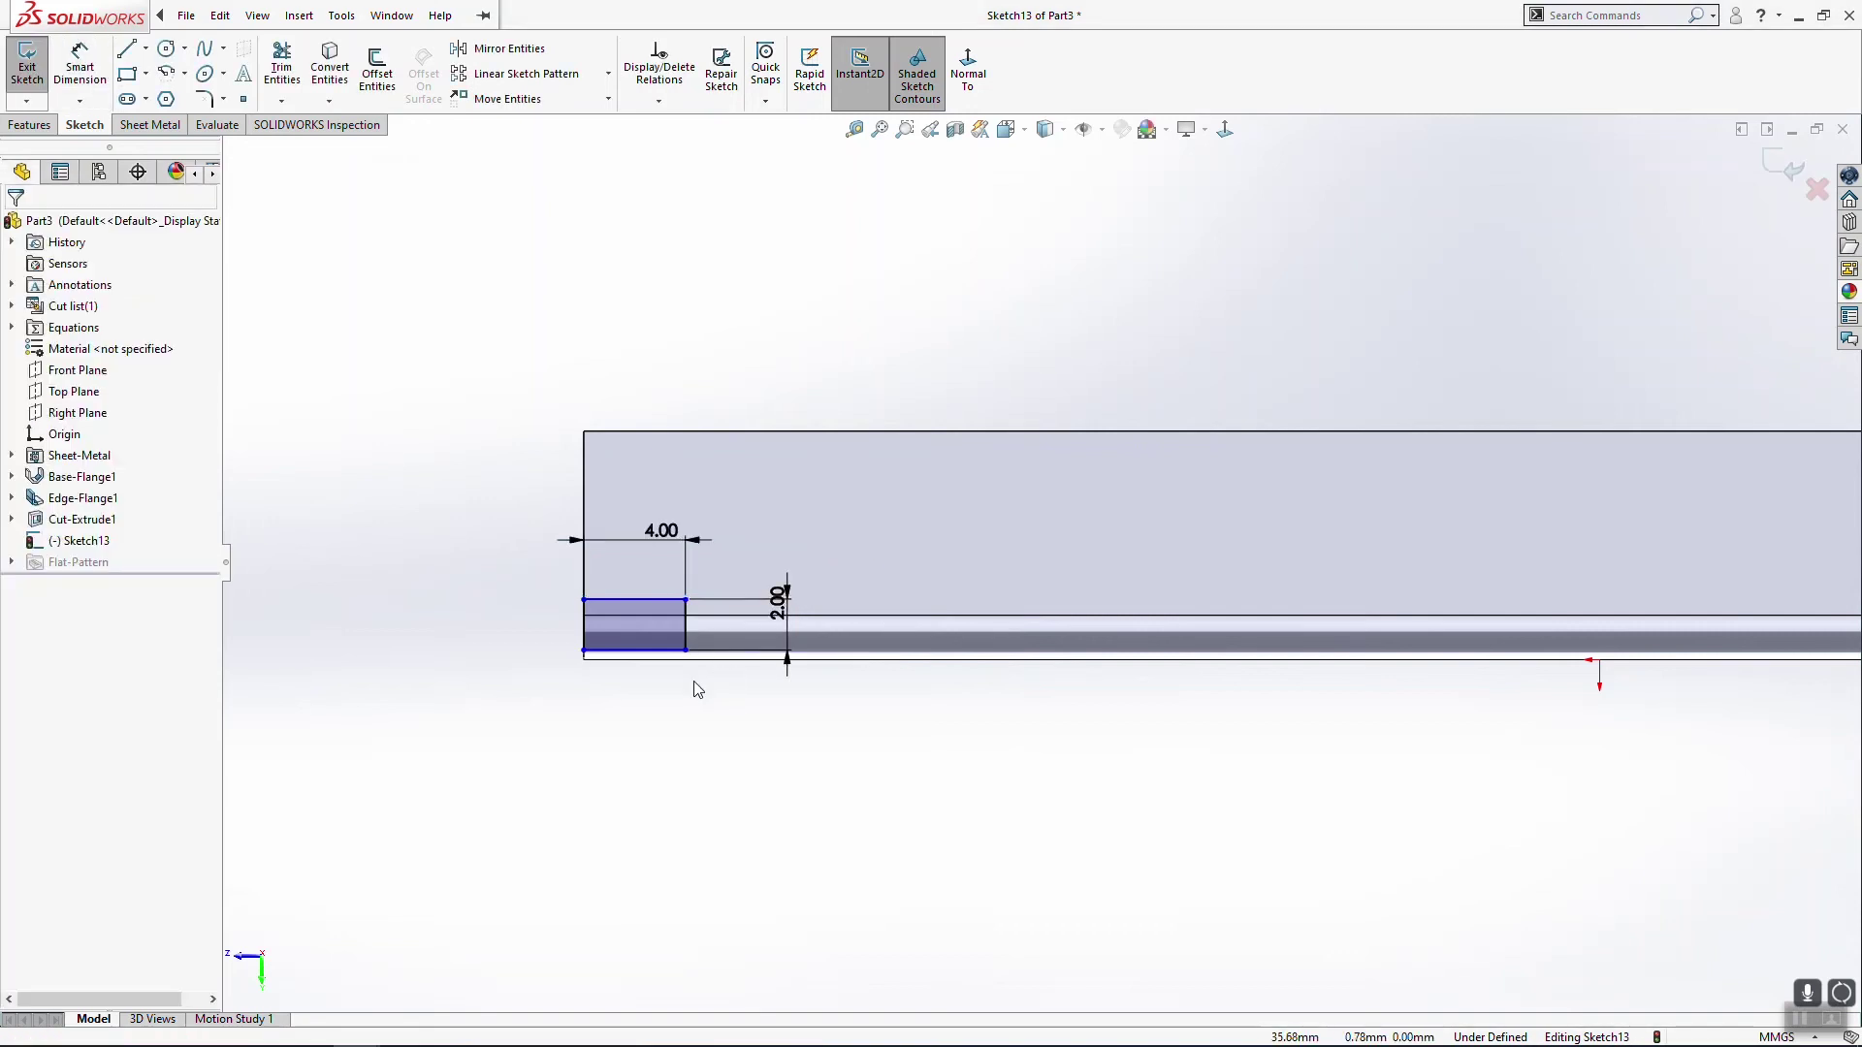
Step: Make the rectangle's base-side line collinear with the outer edge of the channel's base
scroll(620, 656, down, 3)
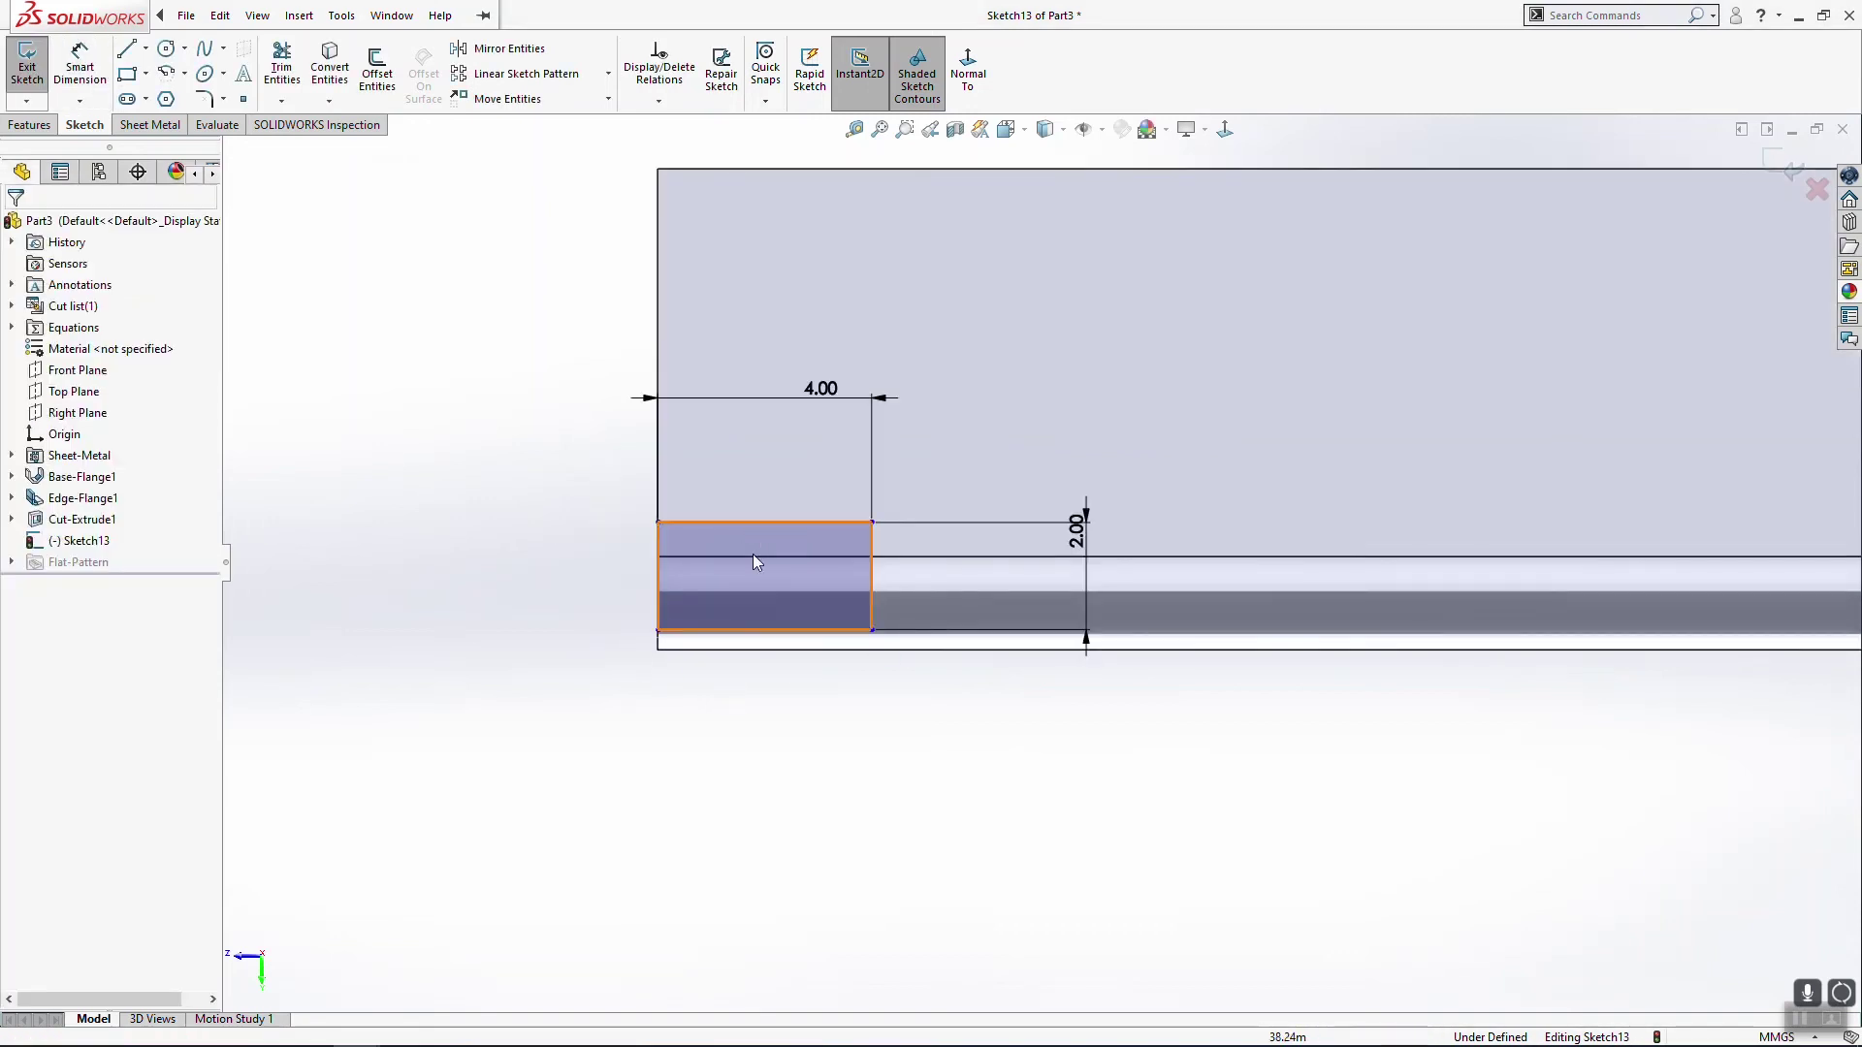
click(795, 632)
ctrl+click(812, 649)
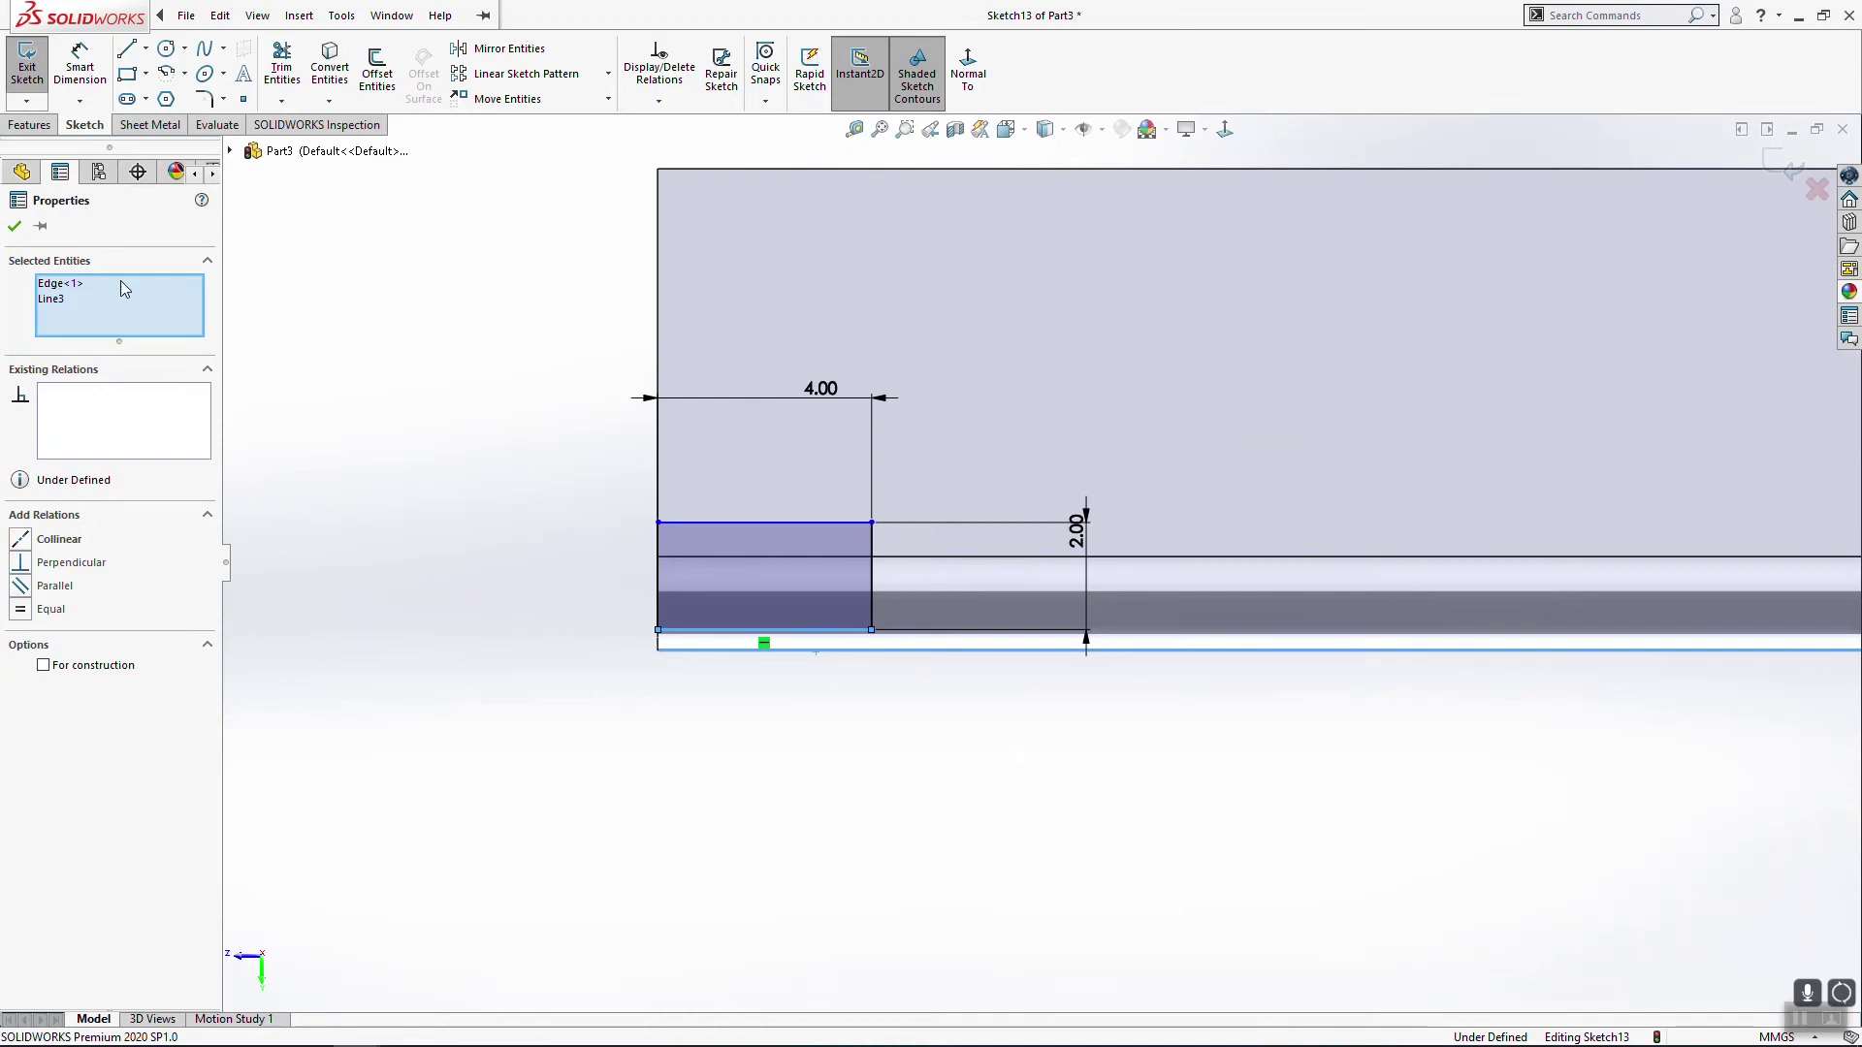
click(20, 539)
key(Escape)
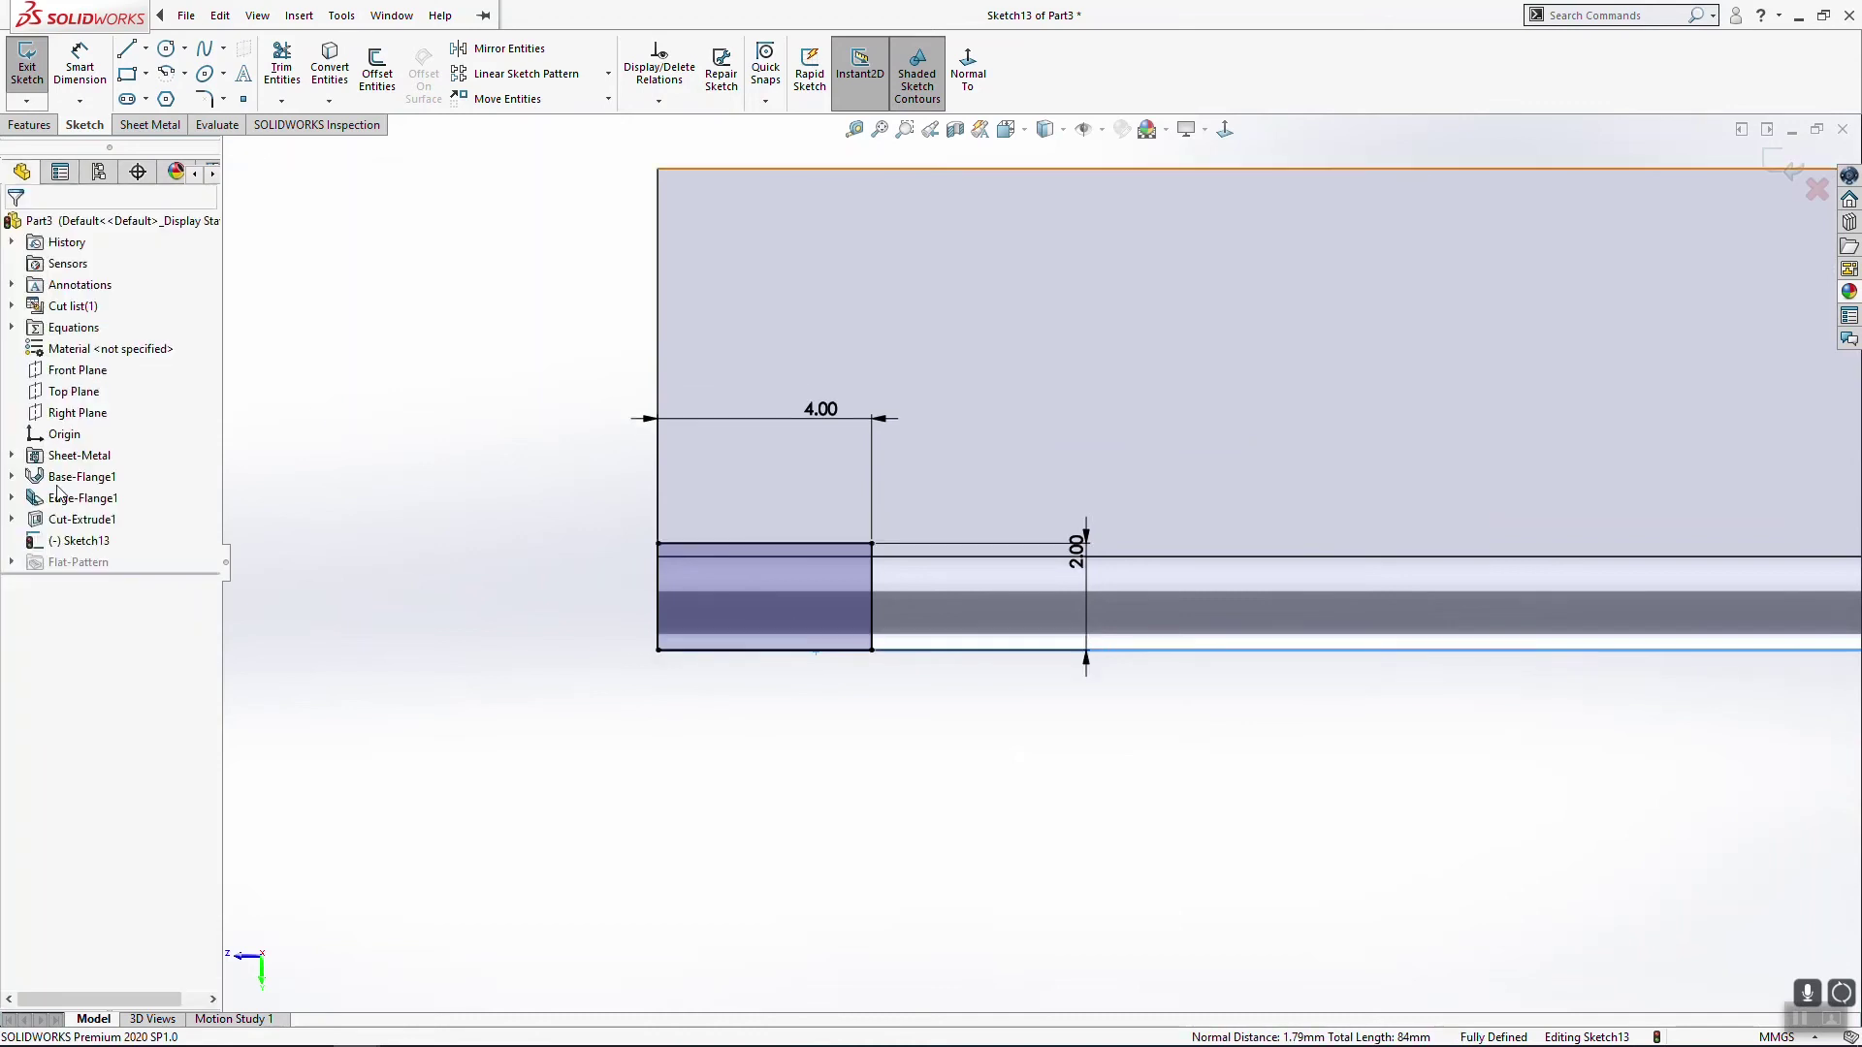
Step: Cut-extrude the 4 x 2 mm rectangle with the Through All end condition to notch the channel's end
click(29, 126)
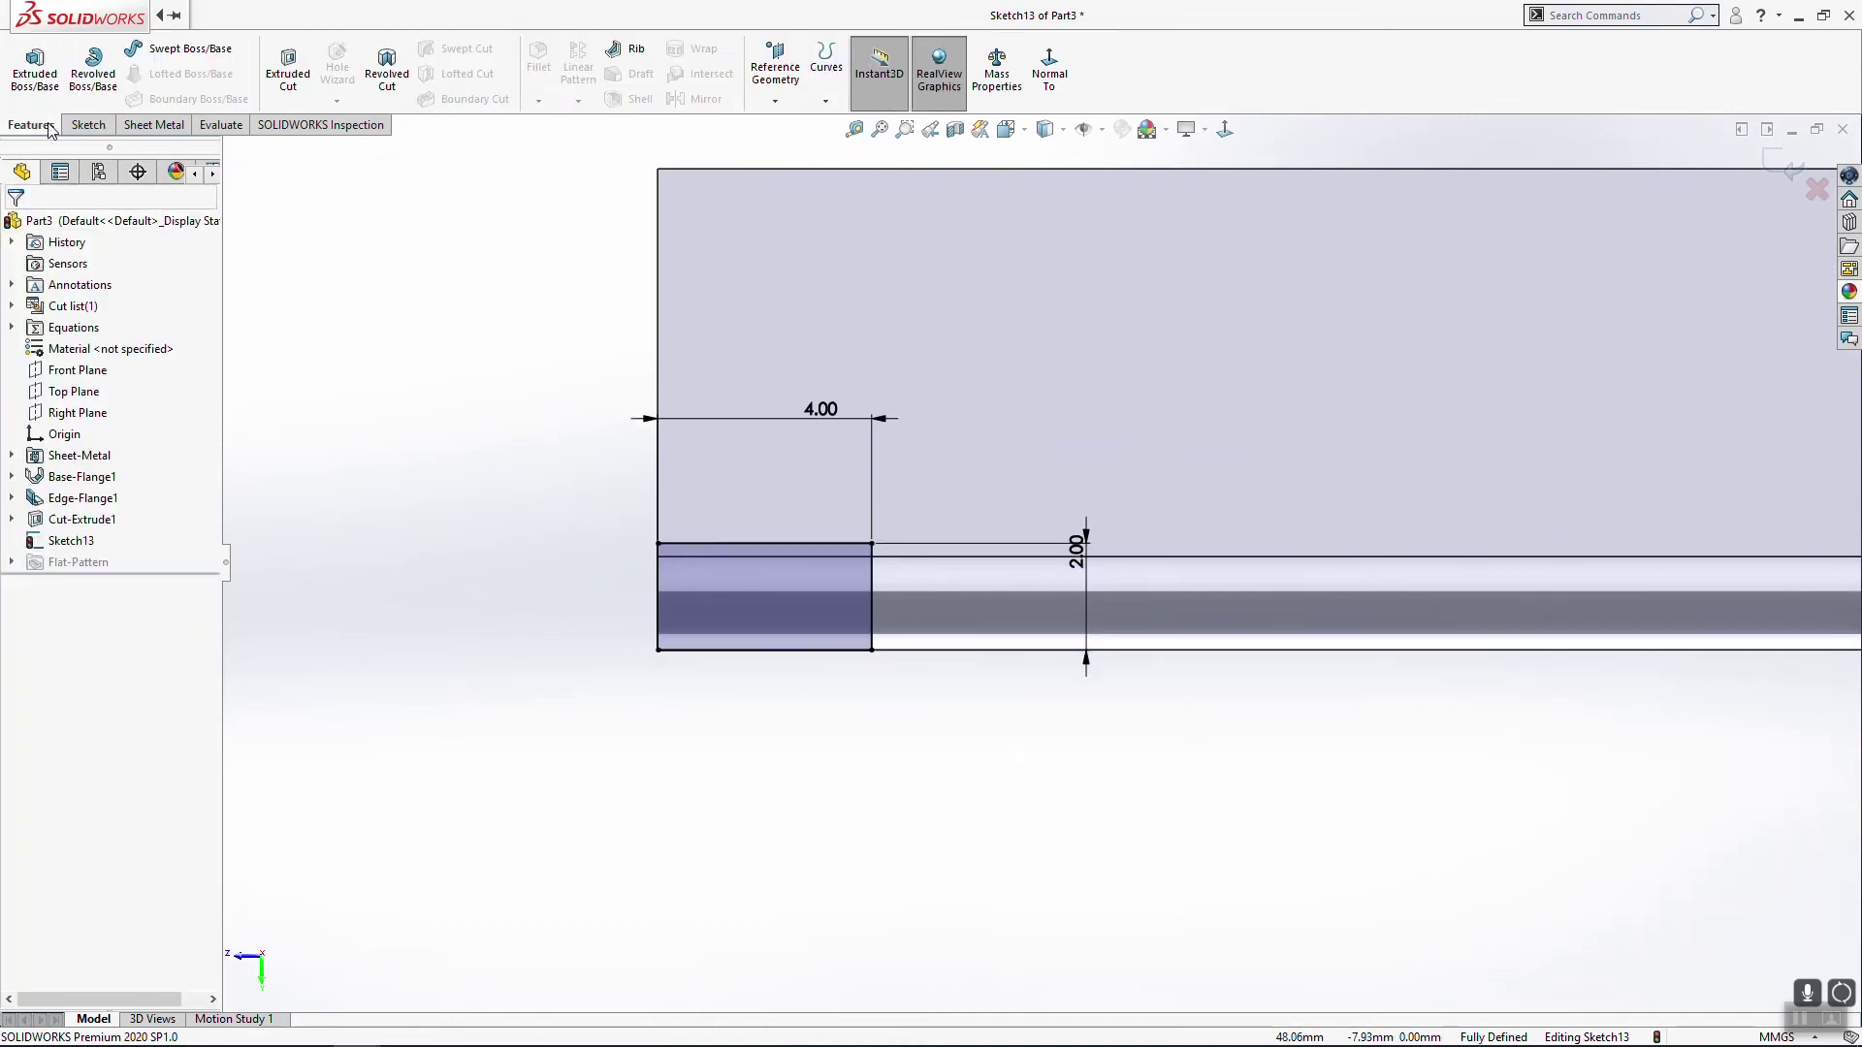
click(288, 66)
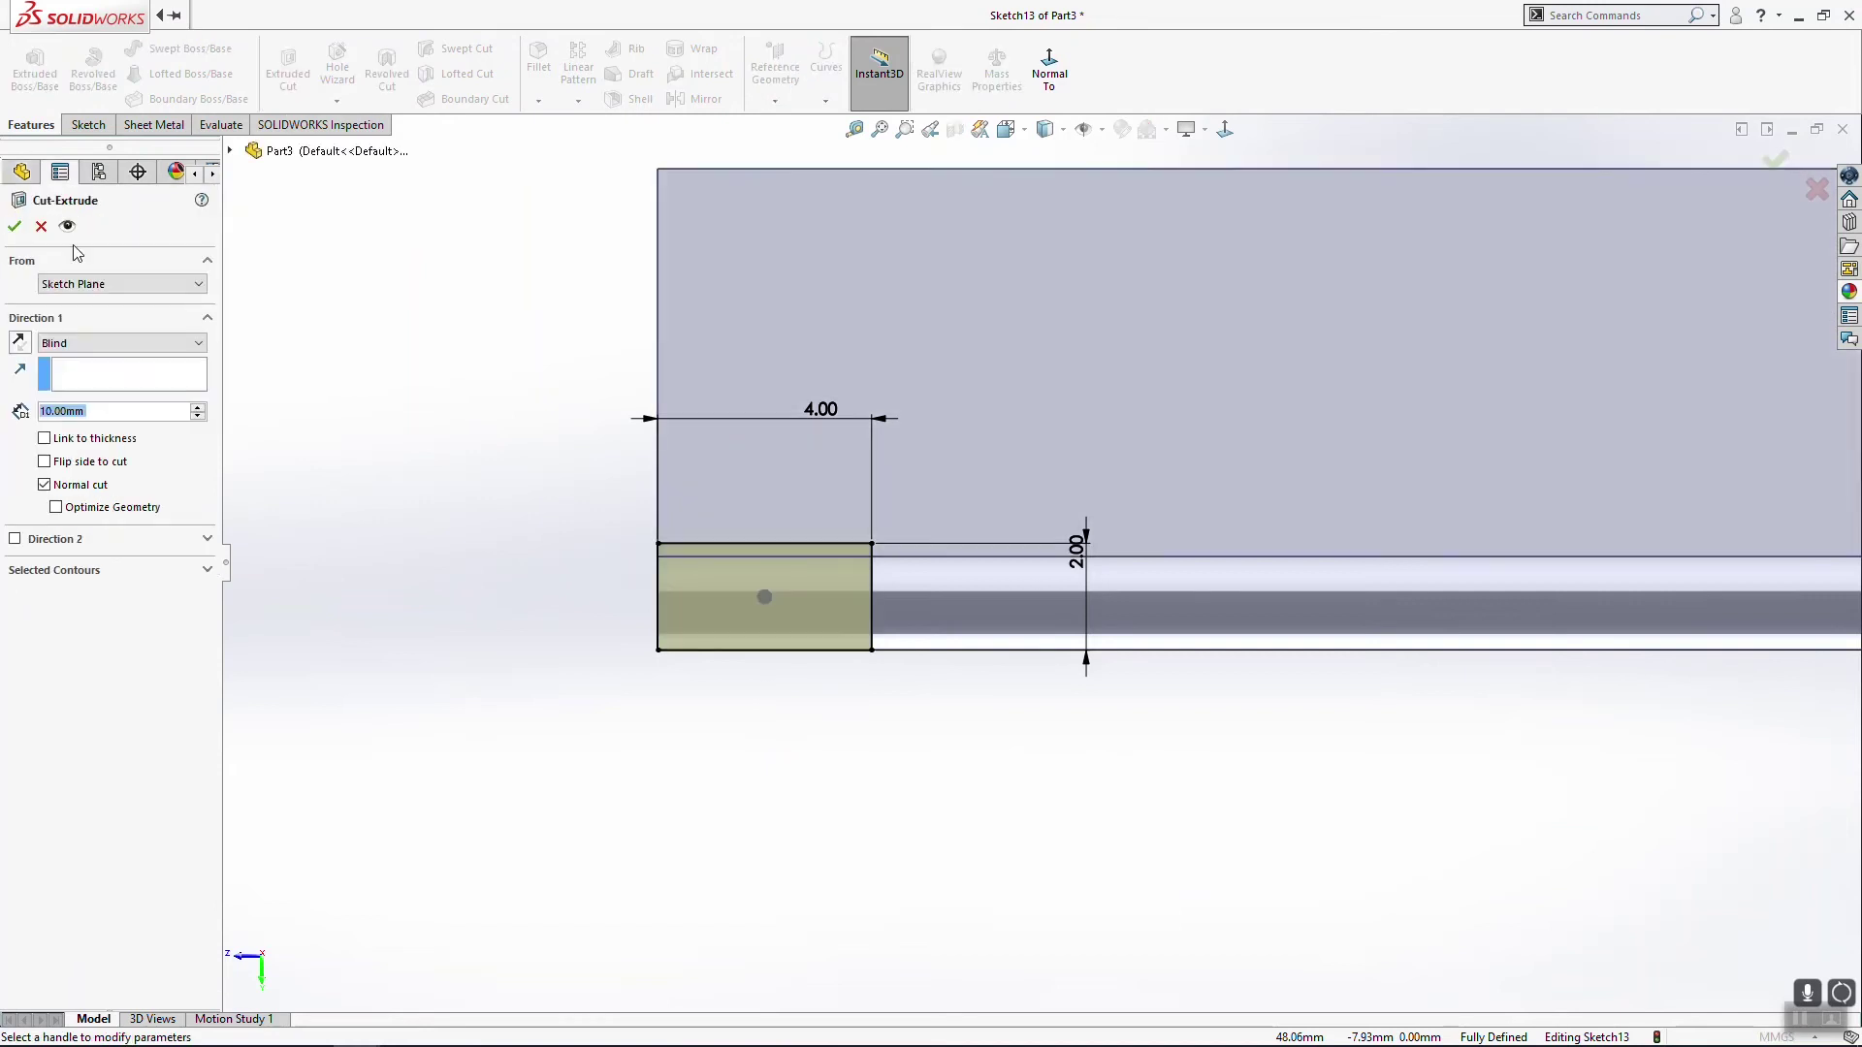
click(121, 343)
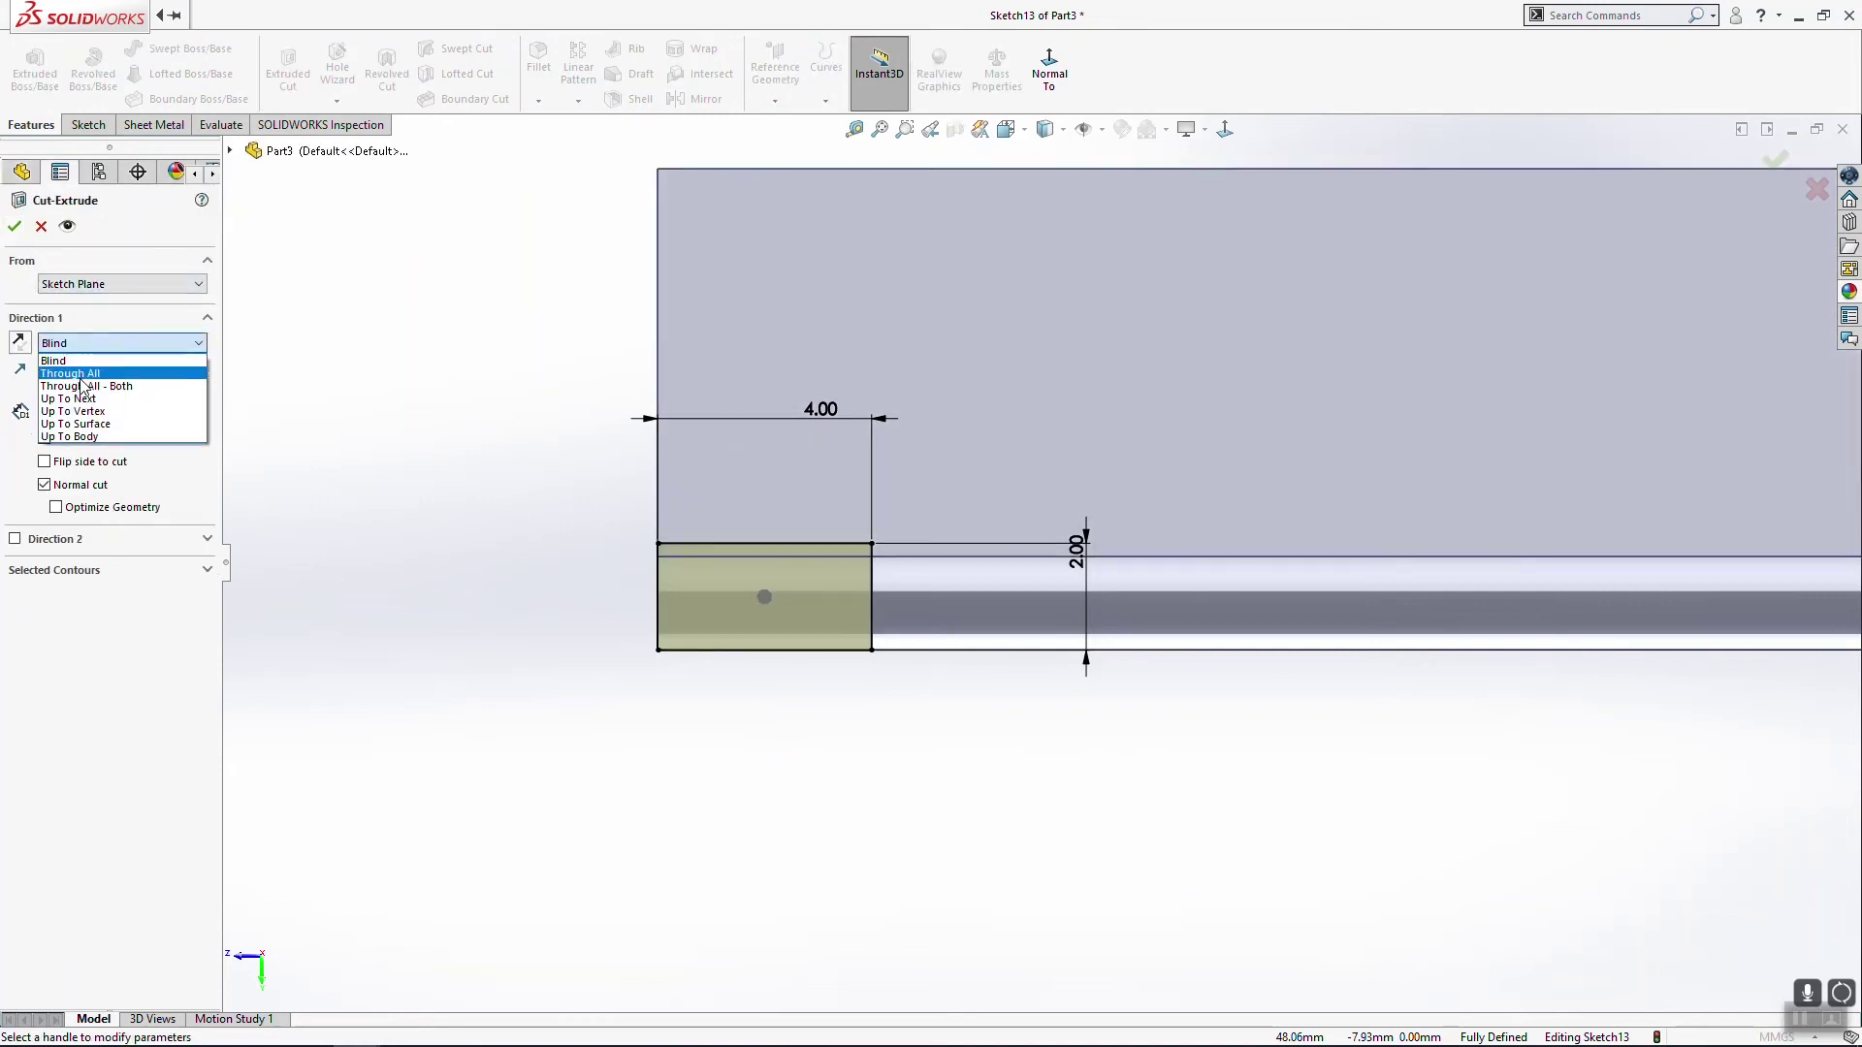
click(67, 366)
click(14, 226)
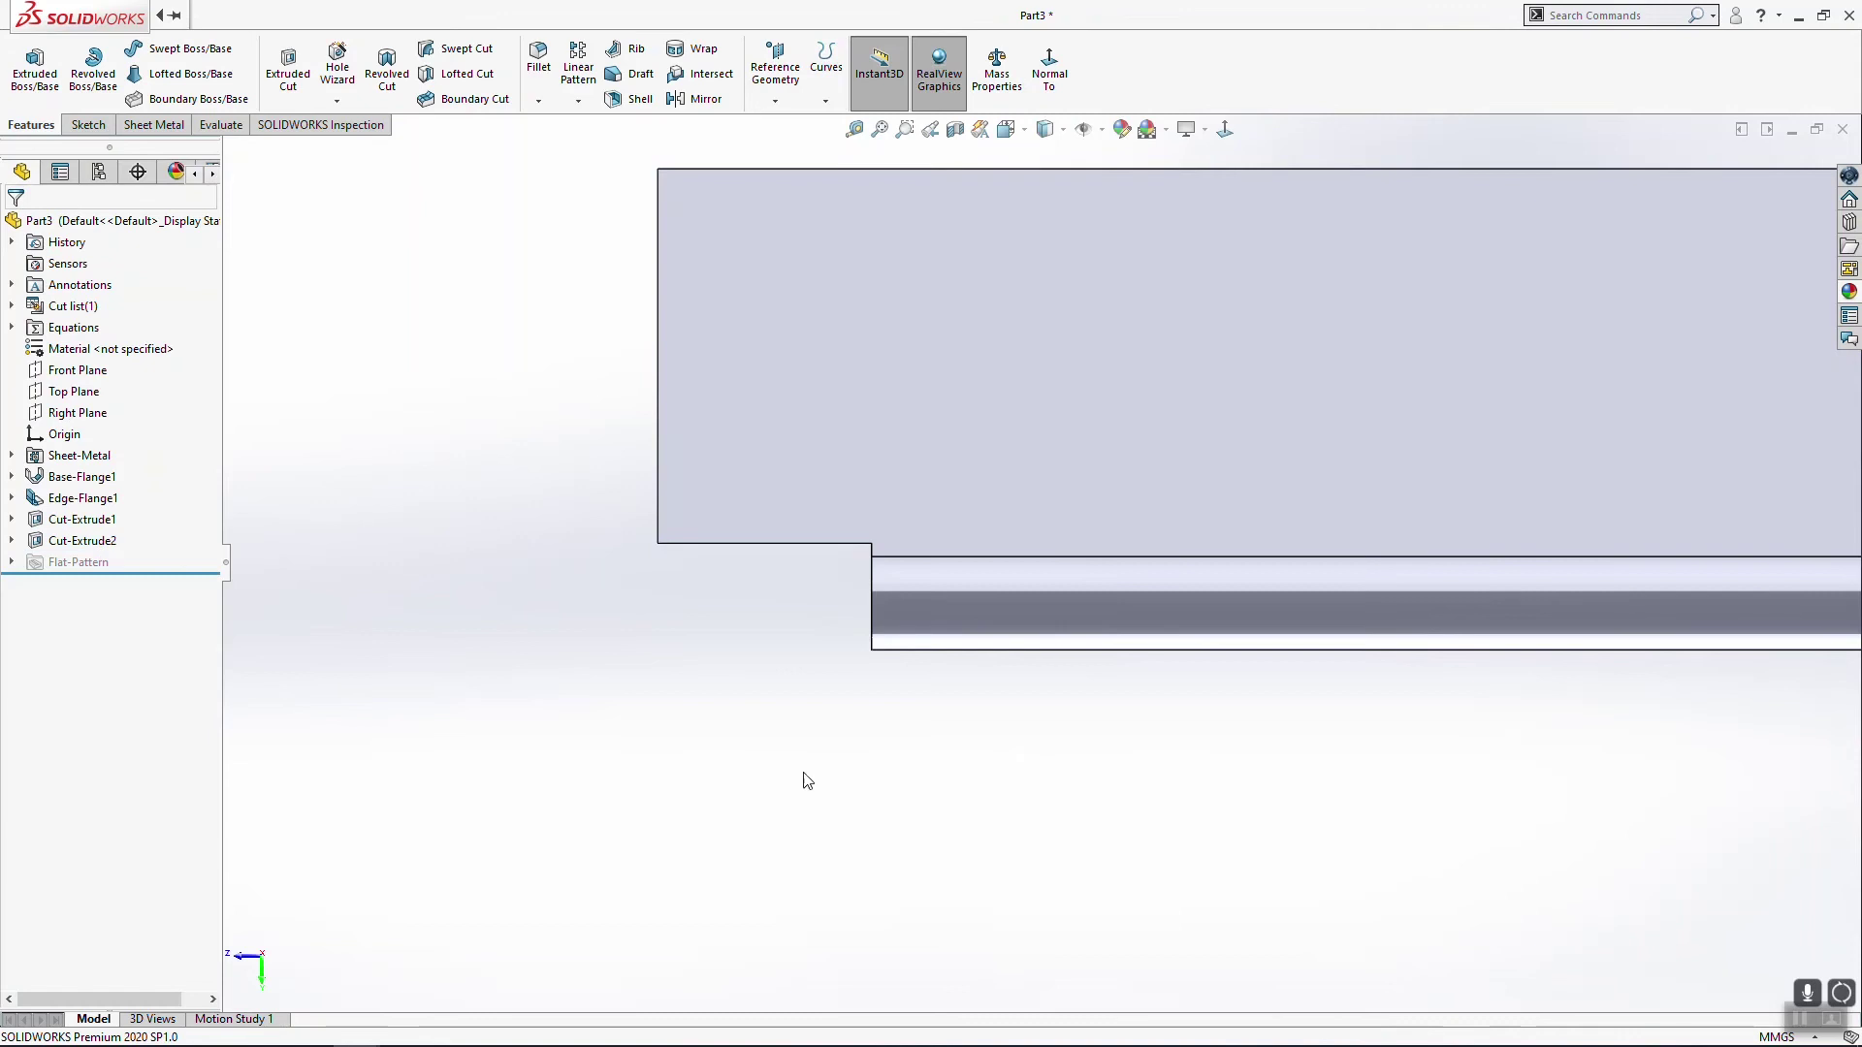
Step: Round the free corner of both side walls at the notched end with a Break Corner fillet of 4 mm radius
click(146, 125)
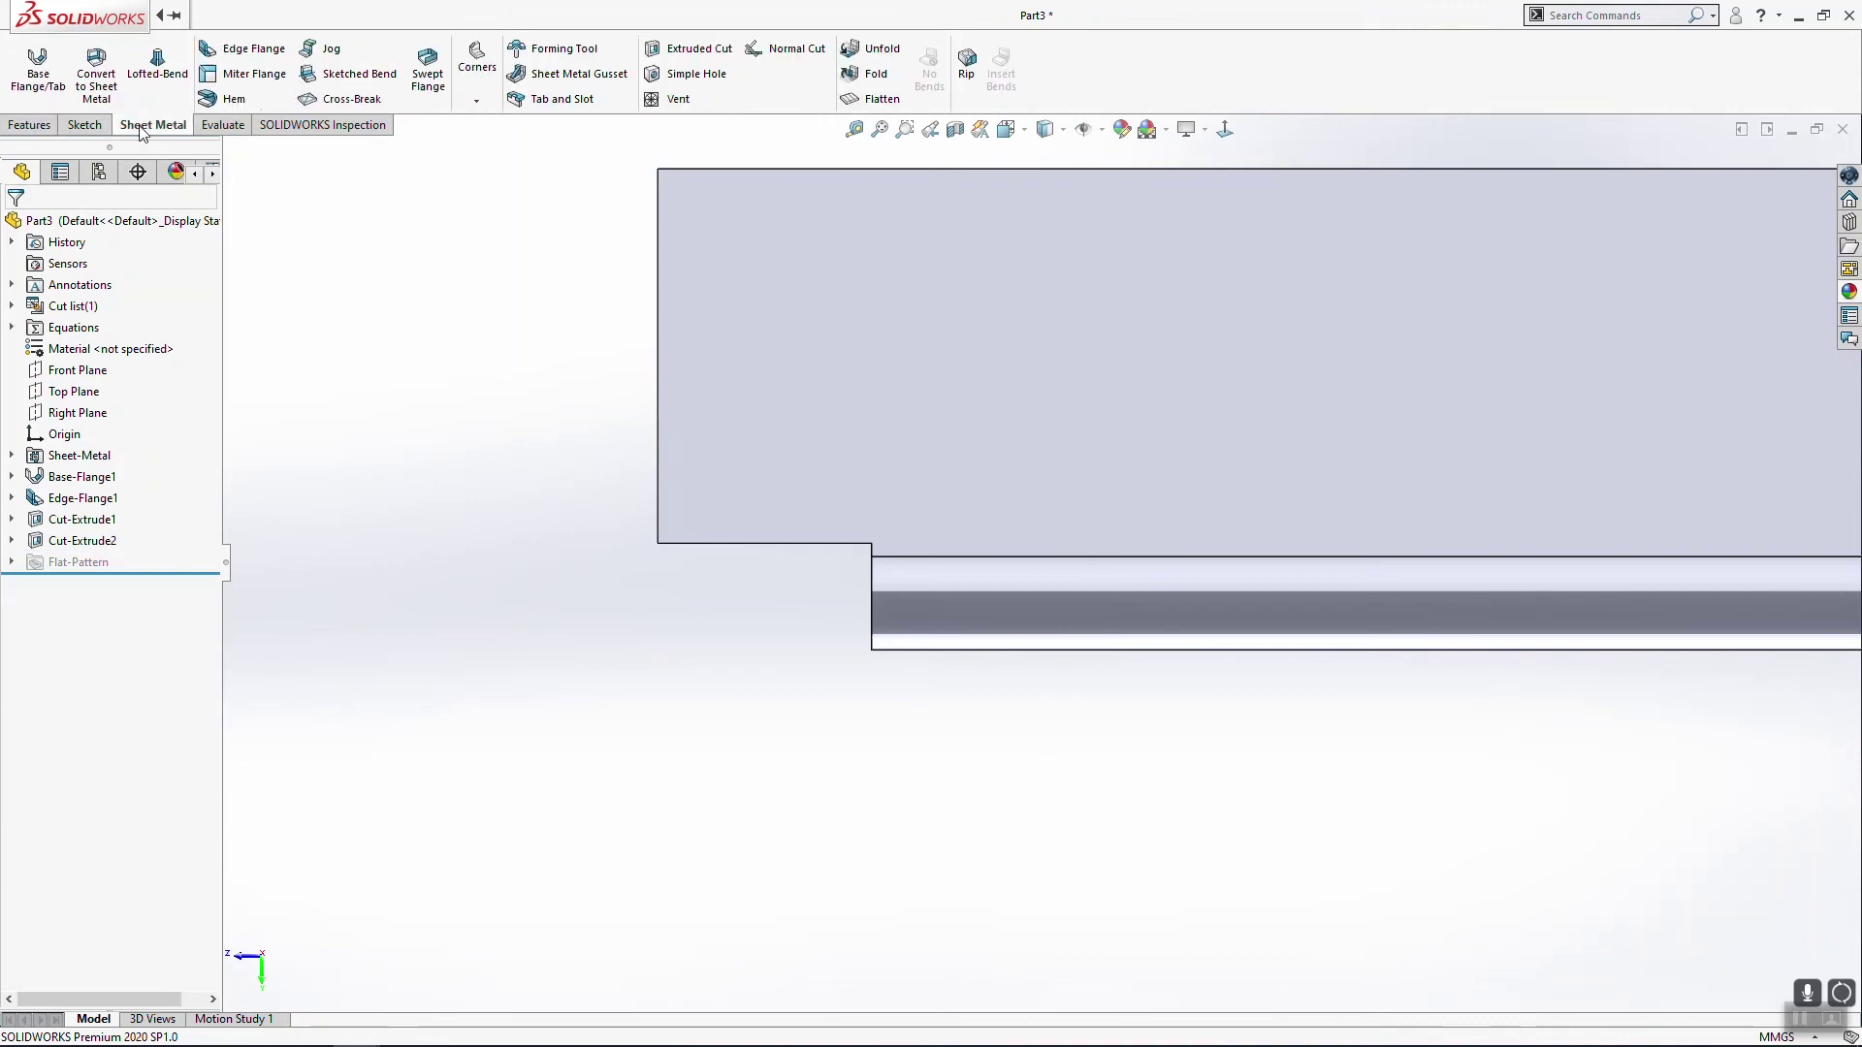
click(476, 101)
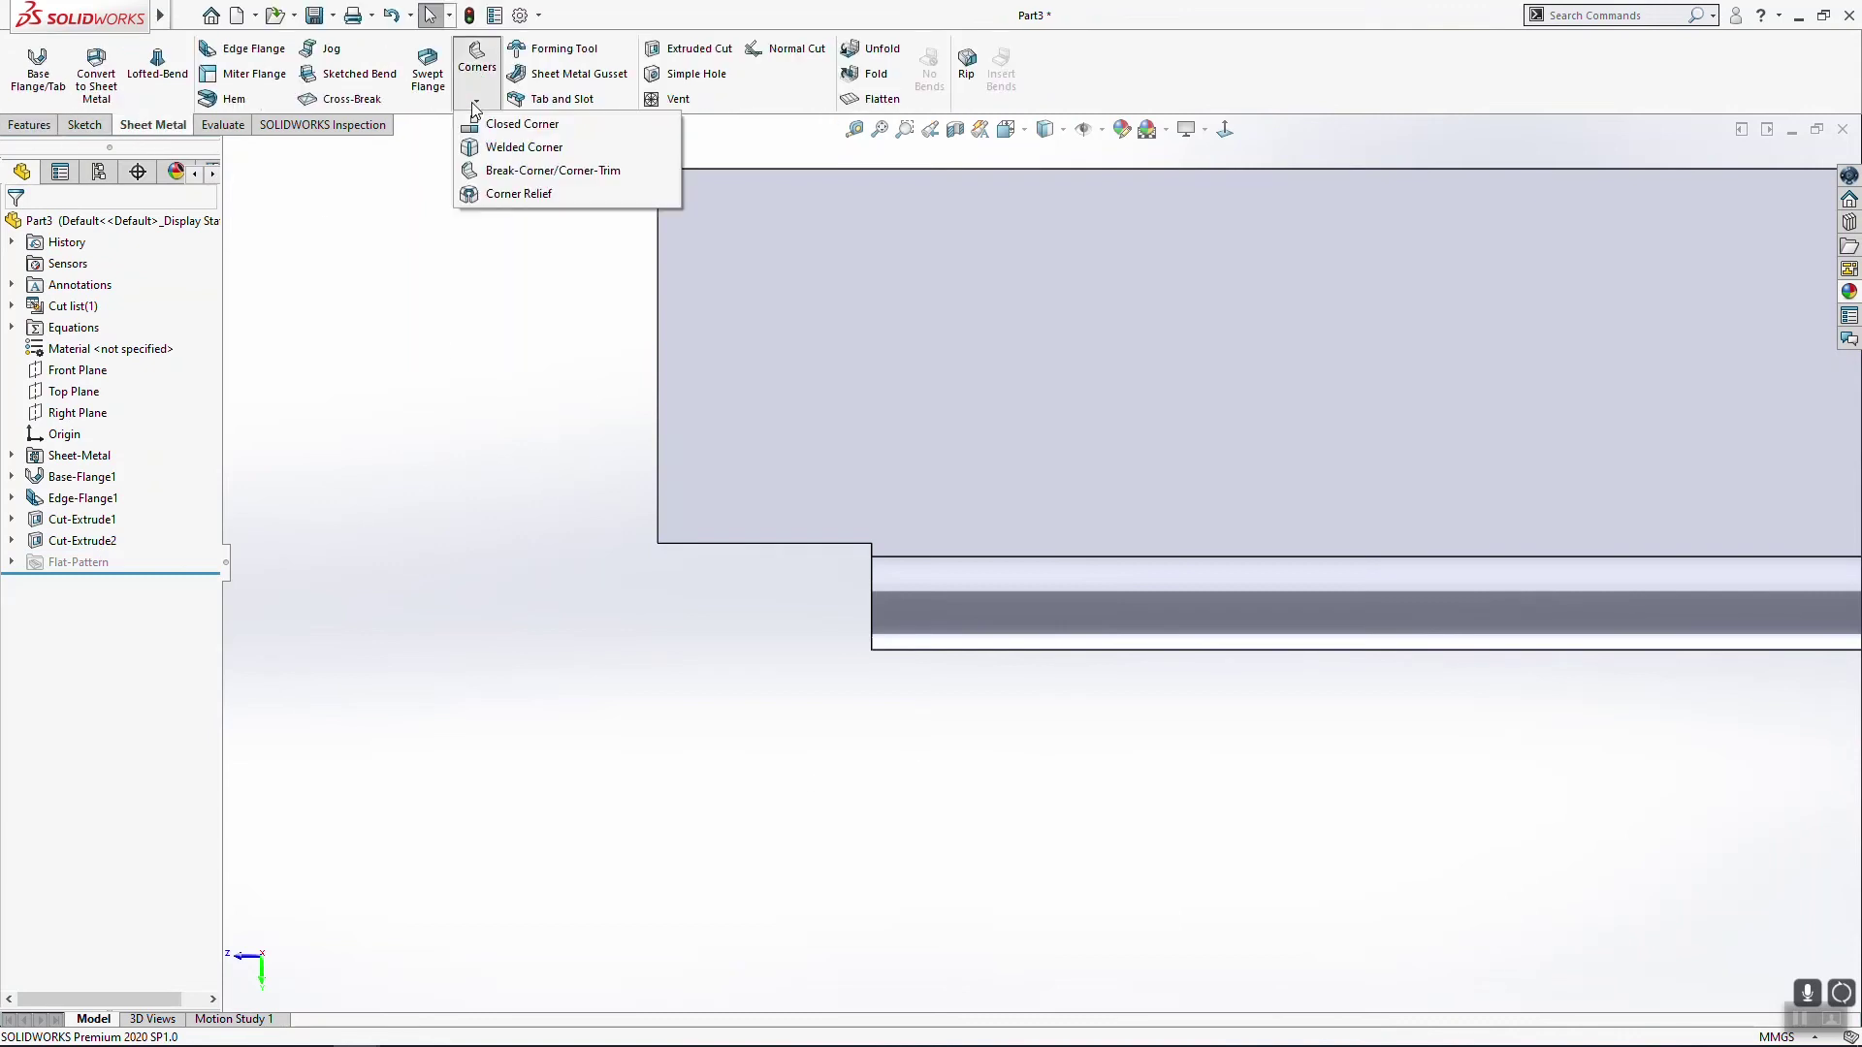
click(535, 173)
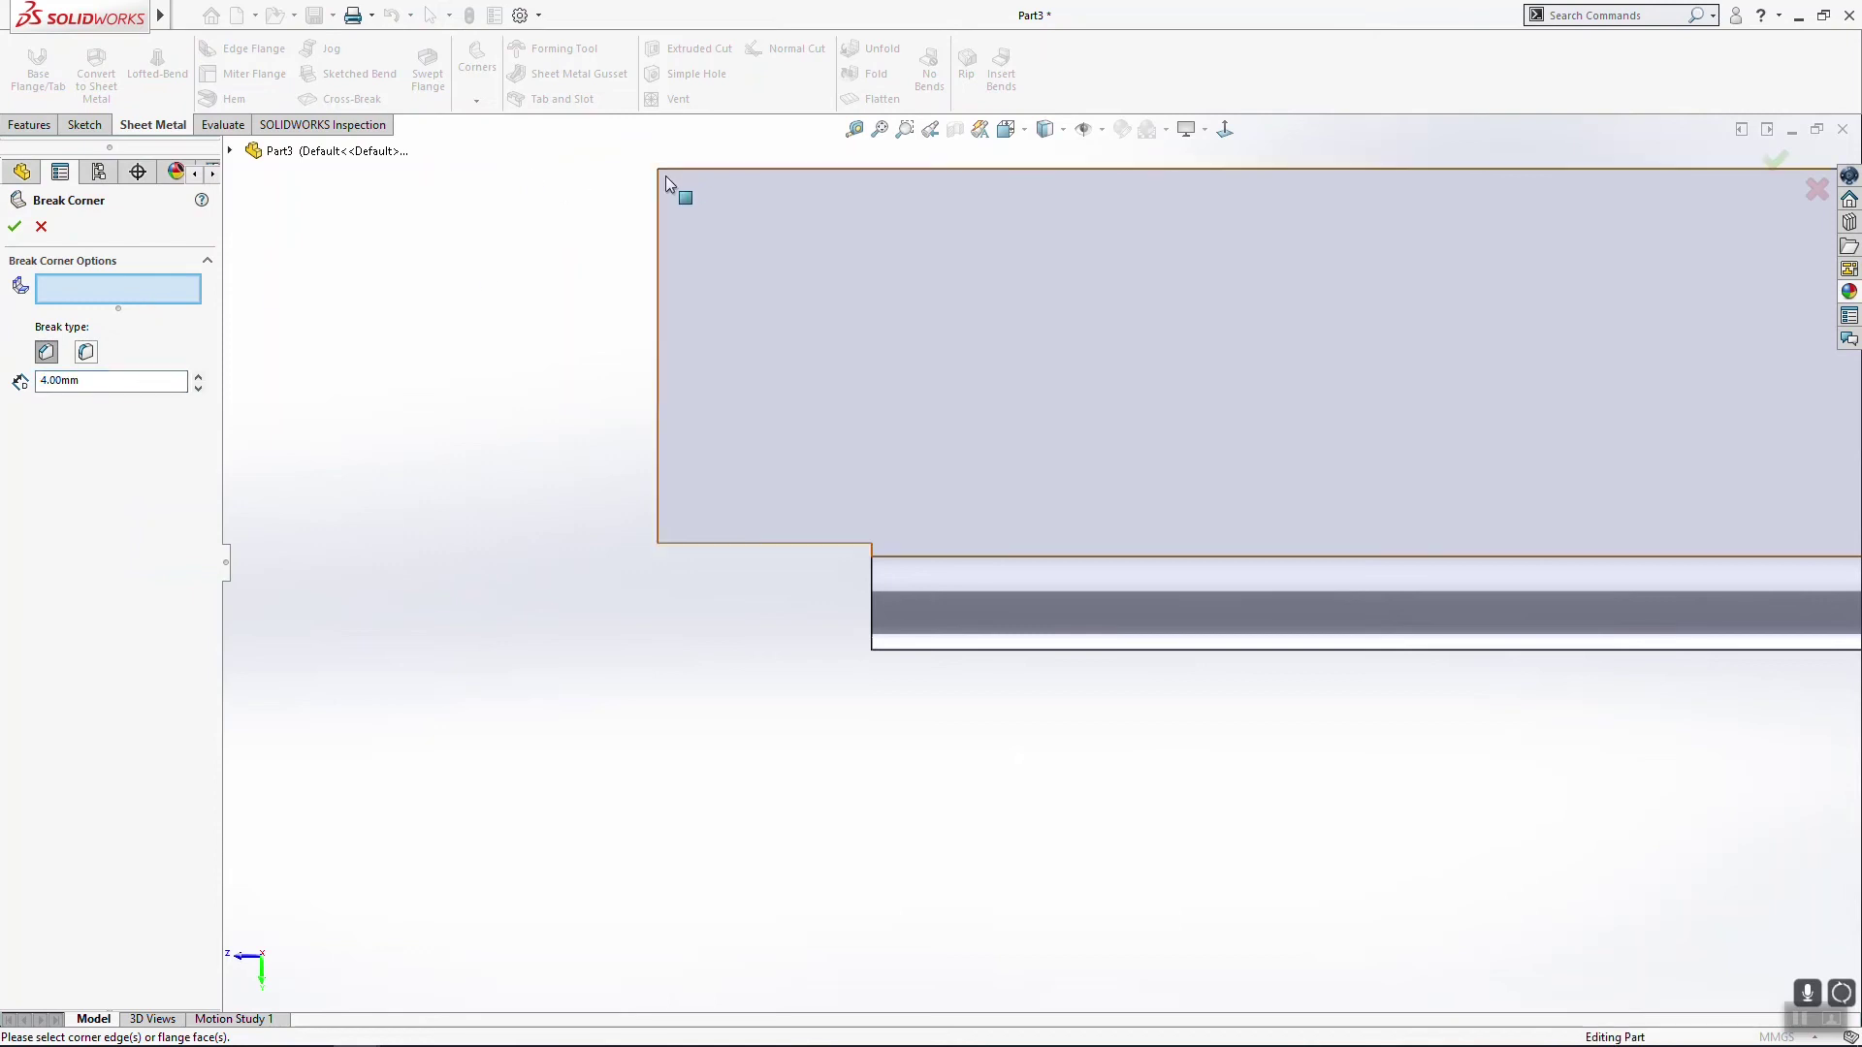
middle_drag(663, 173, 768, 318)
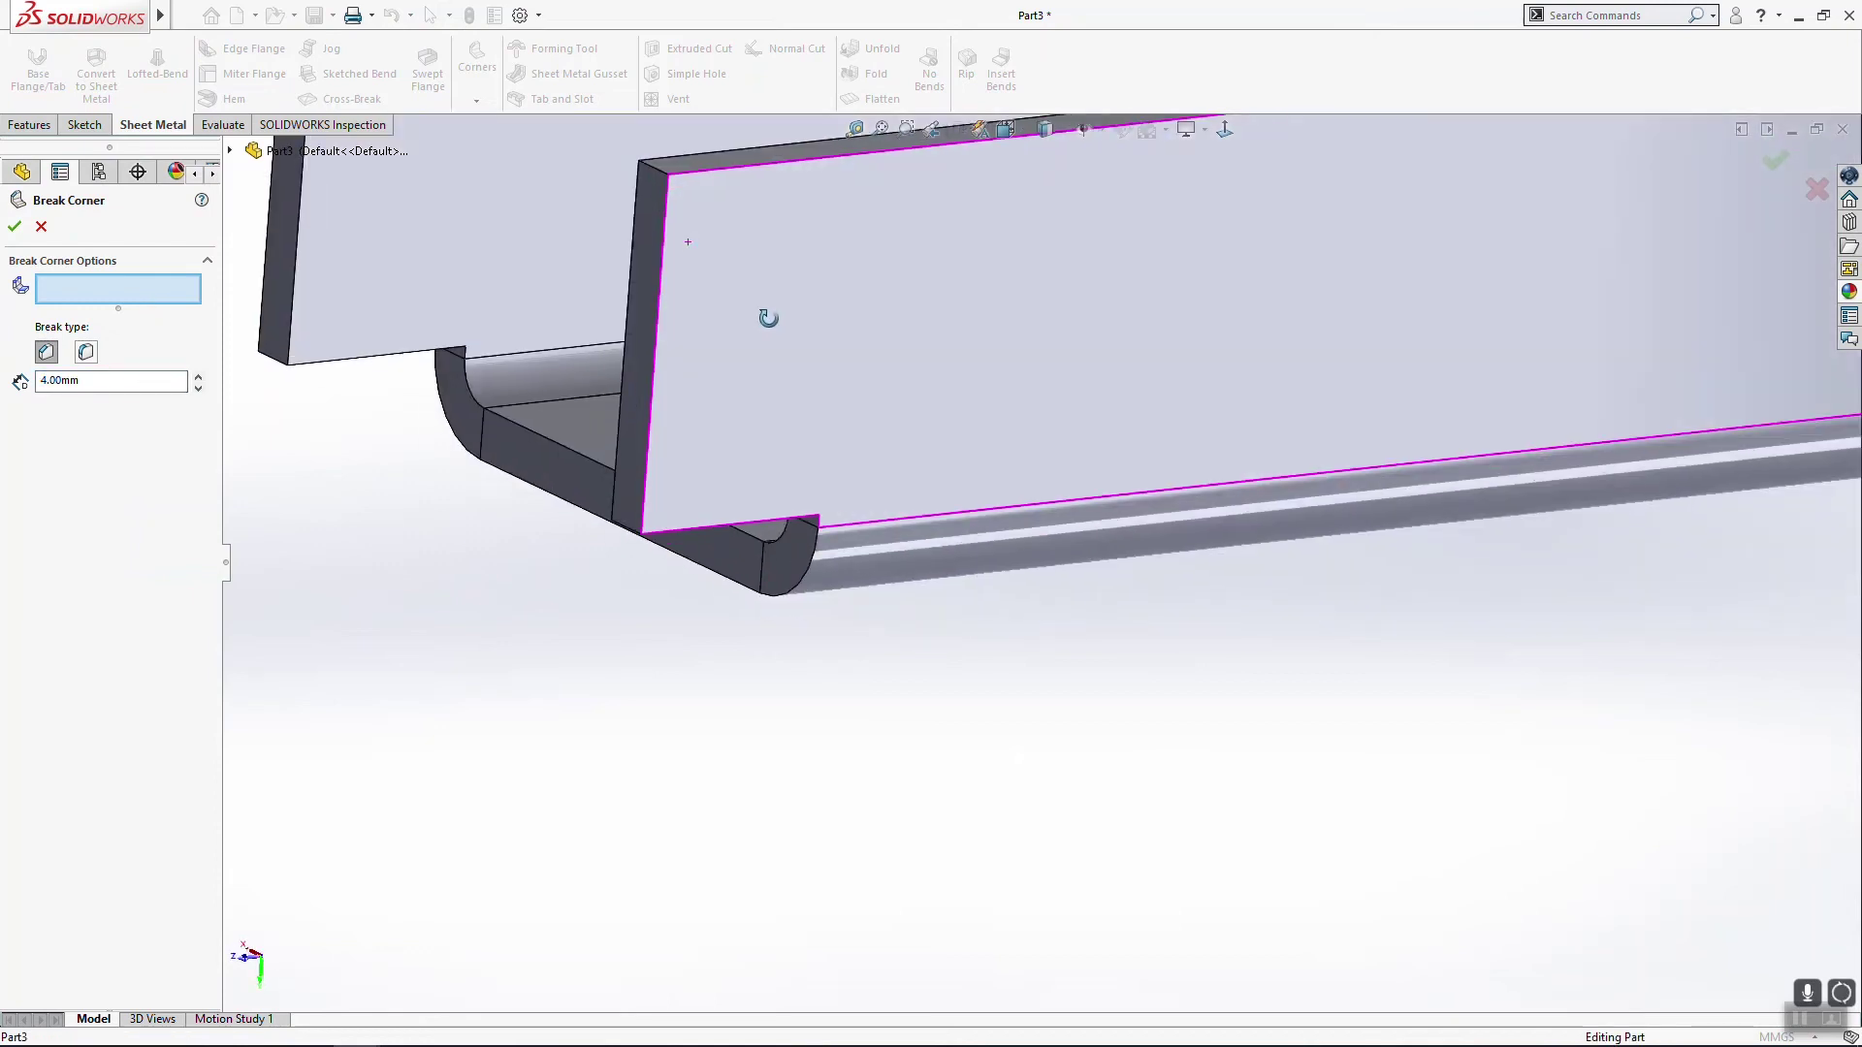
click(661, 170)
scroll(626, 208, up, 5)
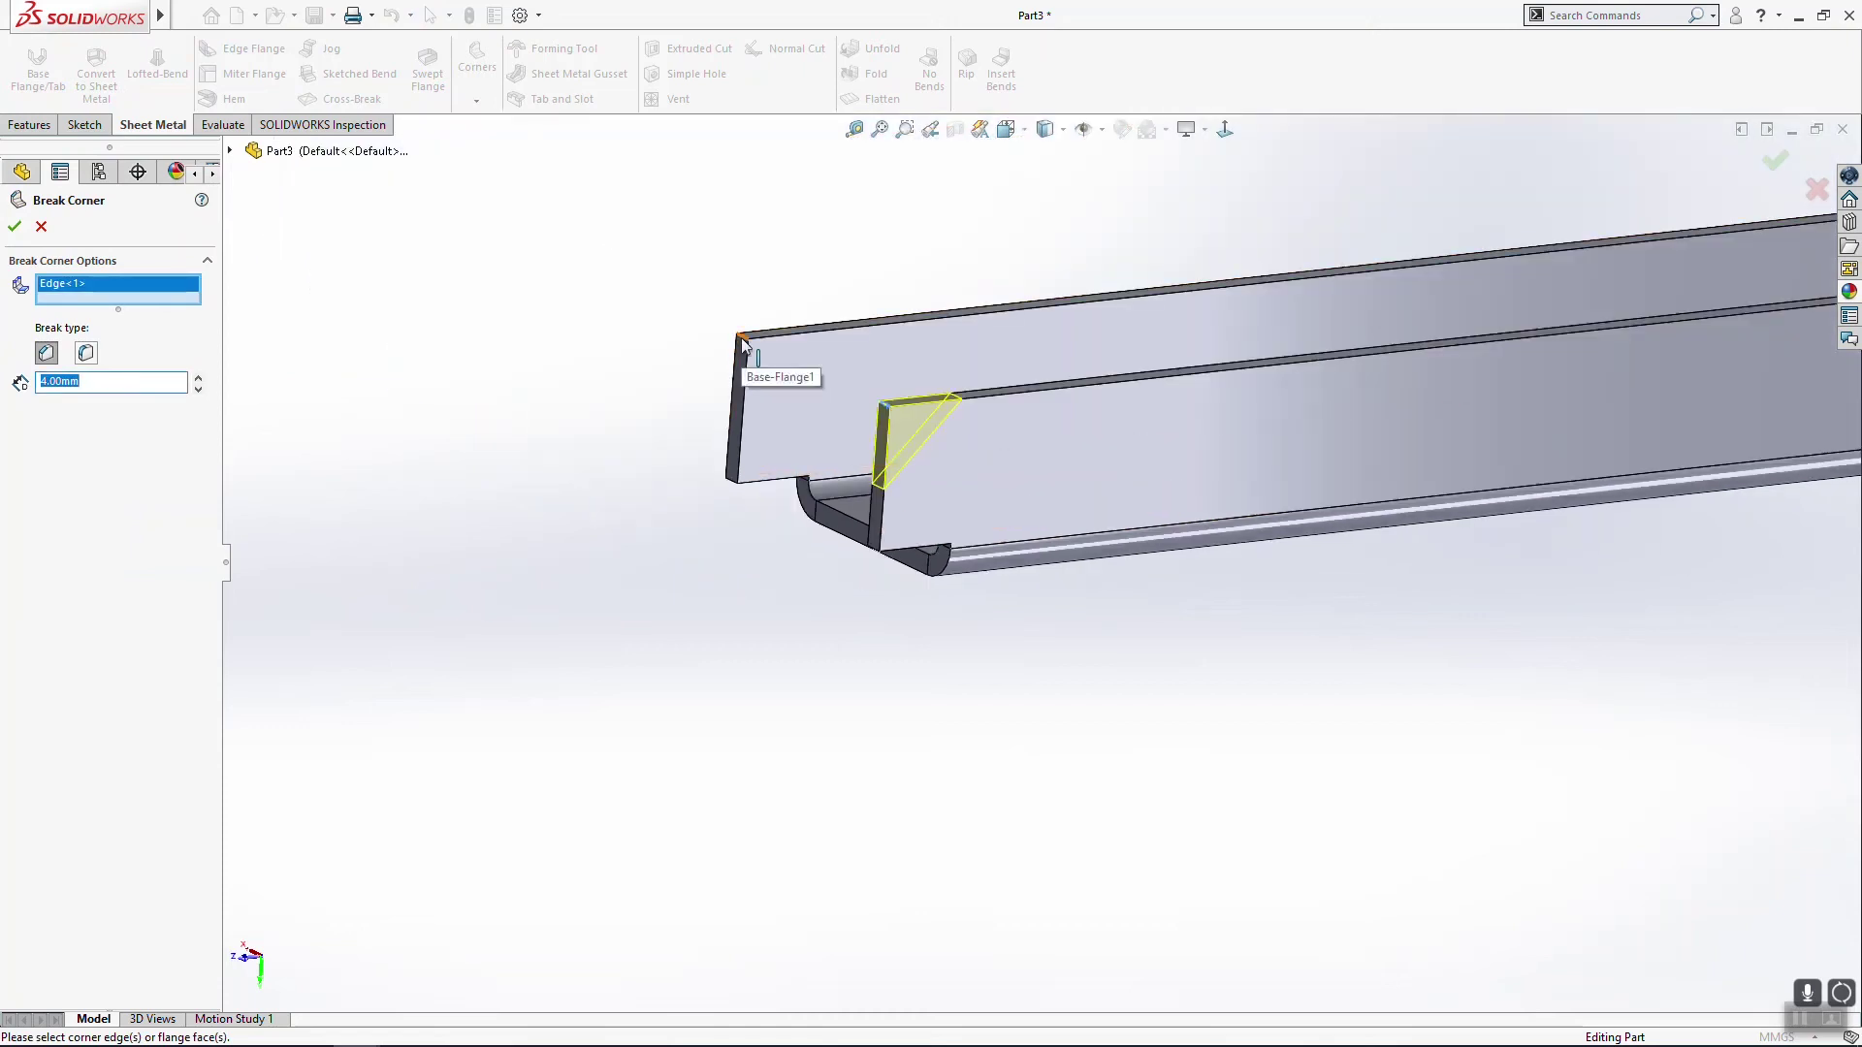
click(741, 338)
click(87, 370)
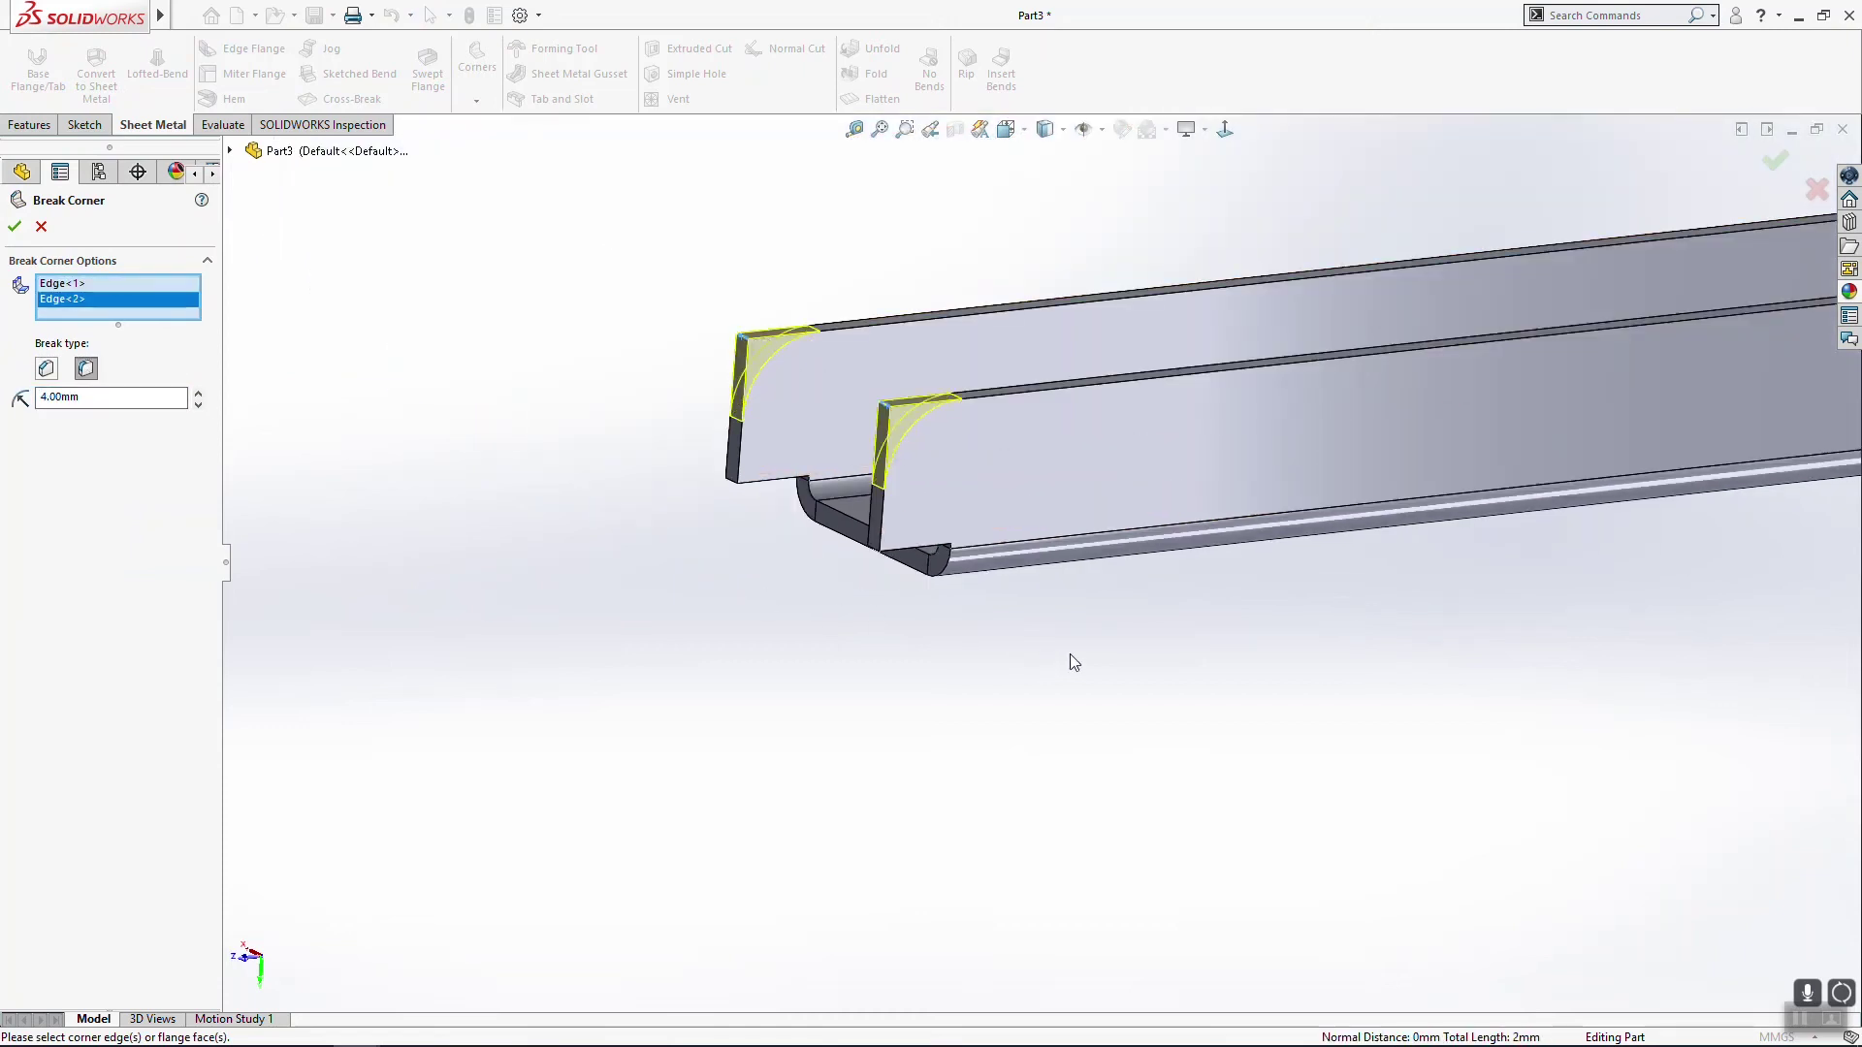
middle_drag(1074, 662, 307, 432)
click(15, 226)
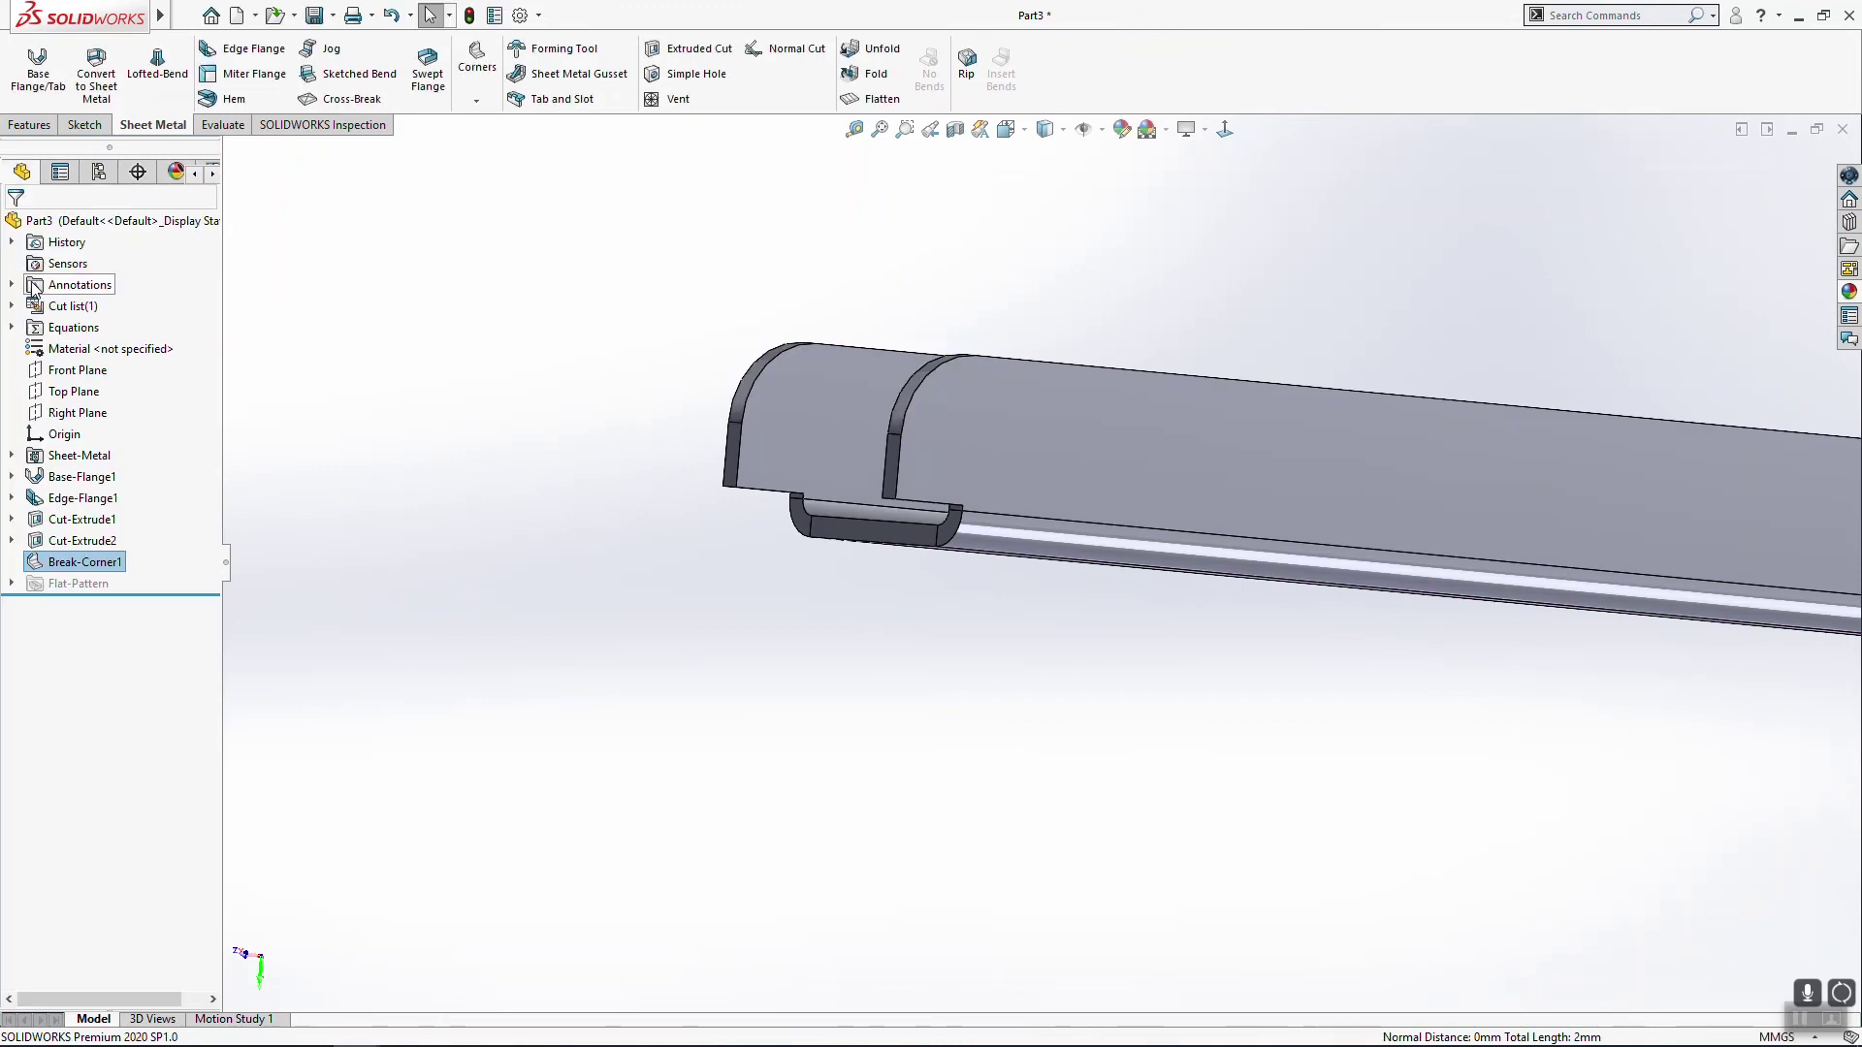
Step: Round the base-side corner of both side walls at the notched end with a Break Corner fillet of 2 mm radius
middle_drag(739, 417, 1076, 661)
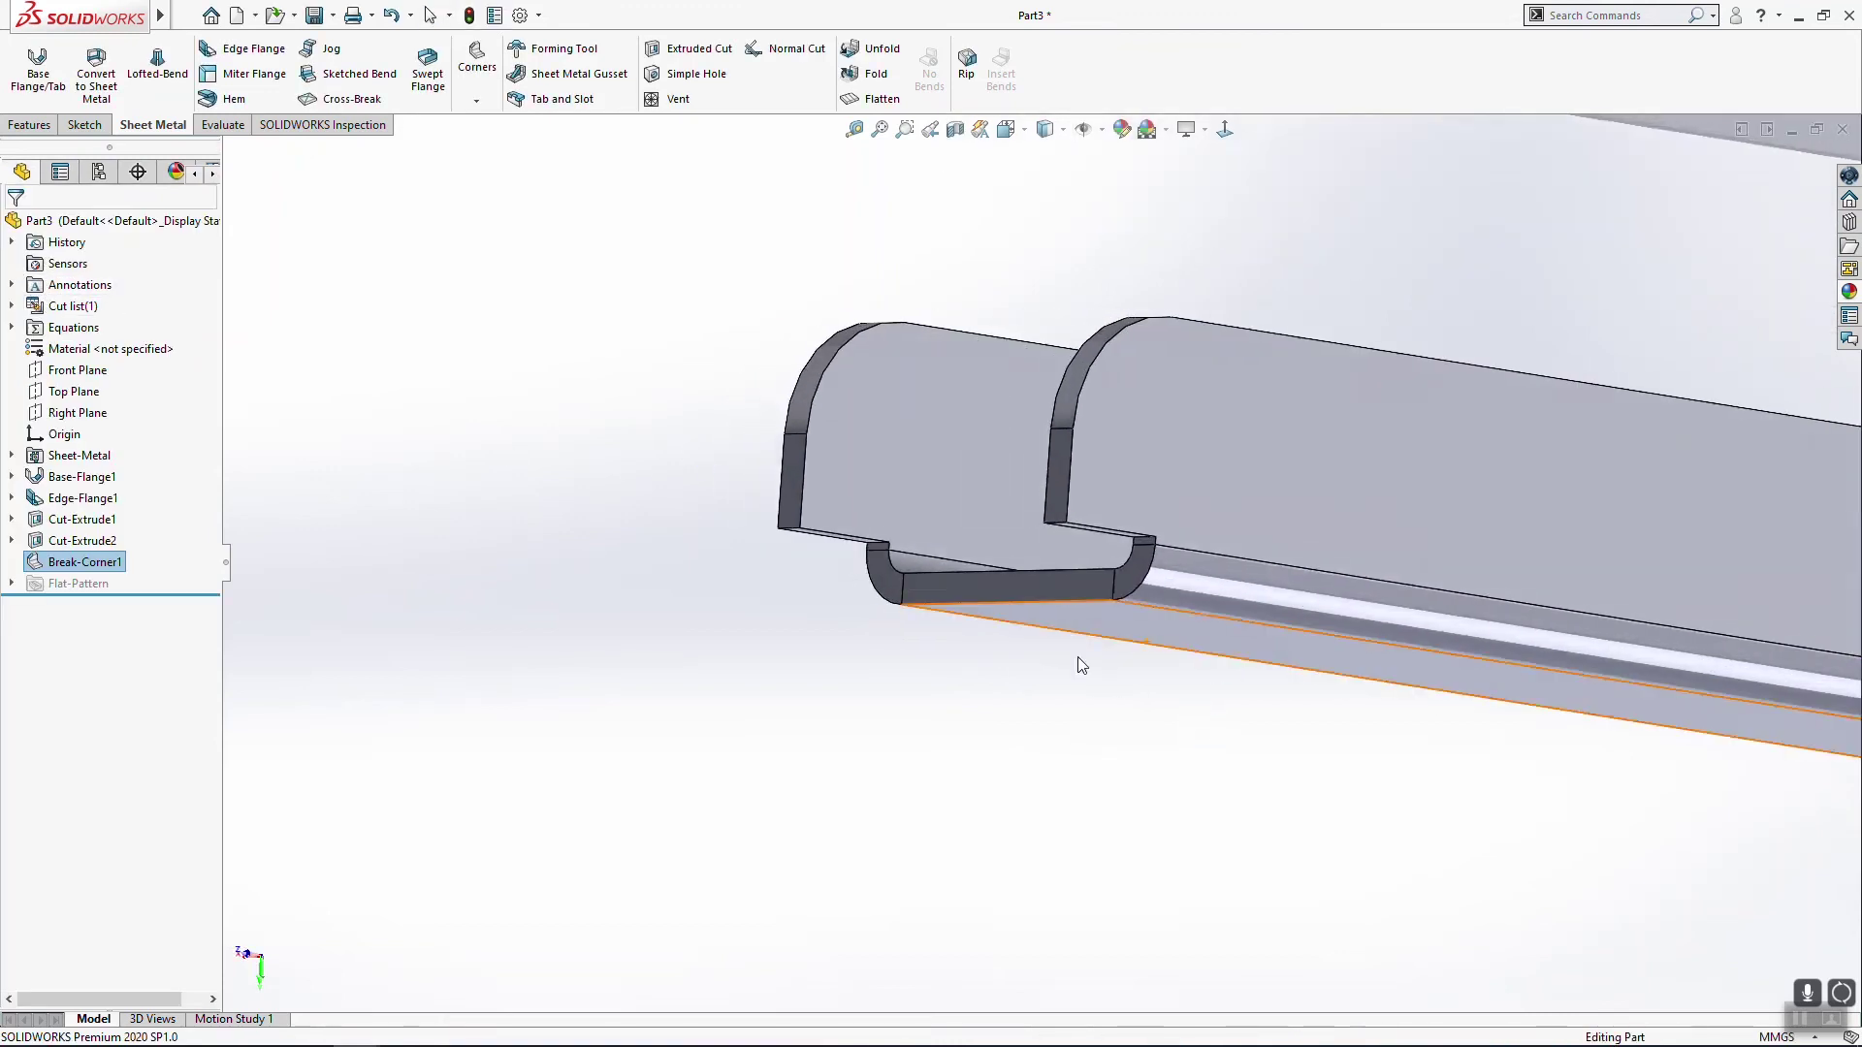
click(476, 97)
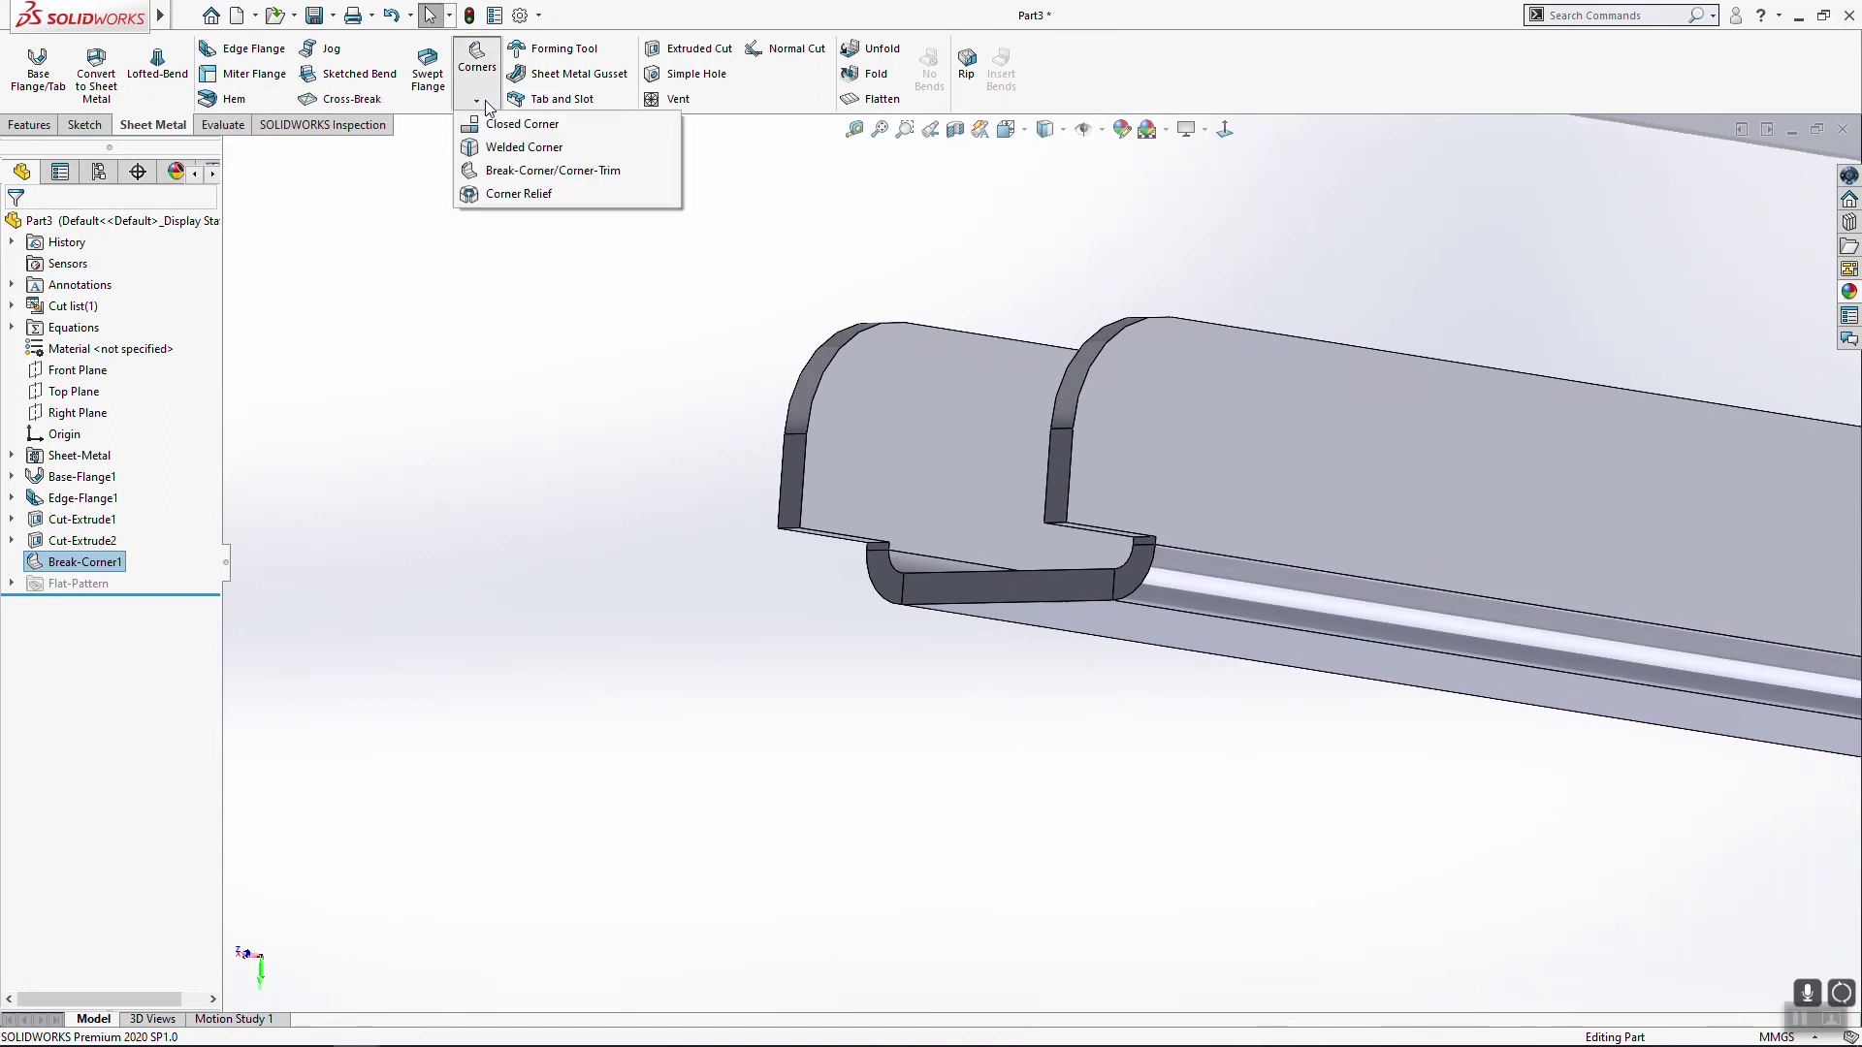
click(514, 171)
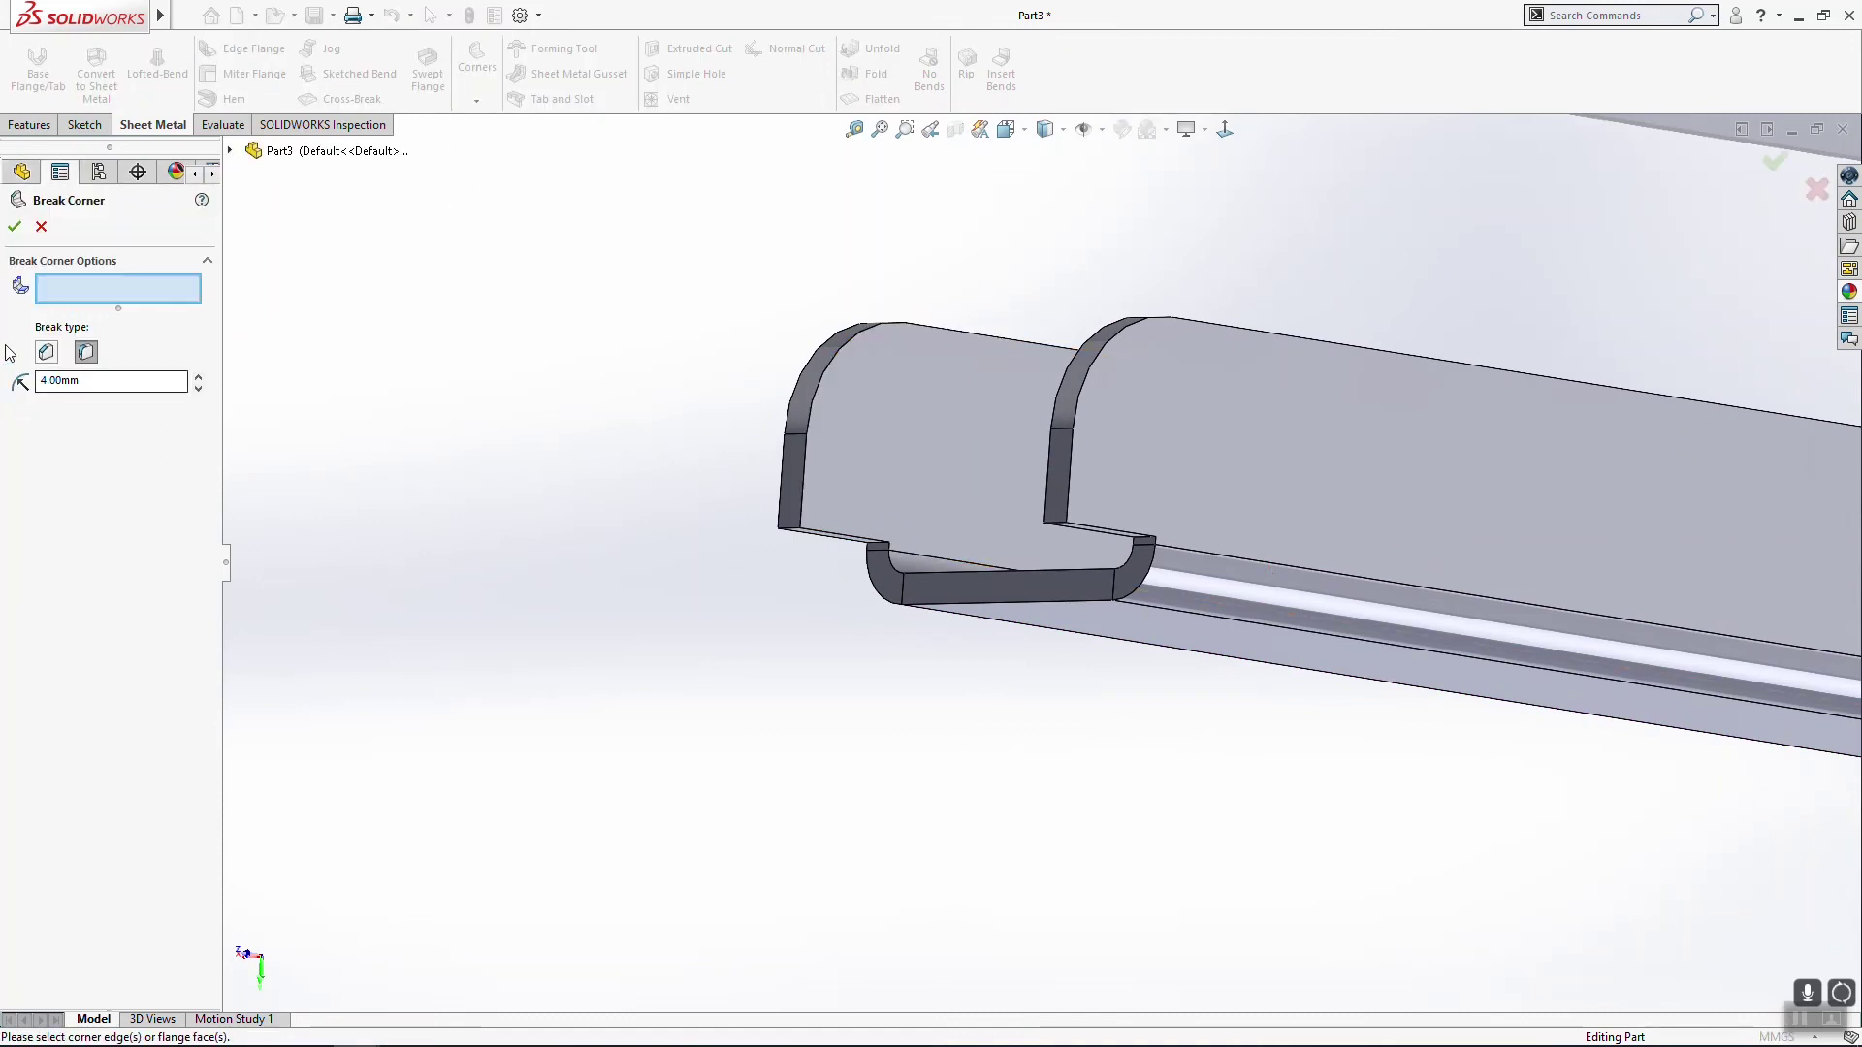
text(2)
click(1059, 522)
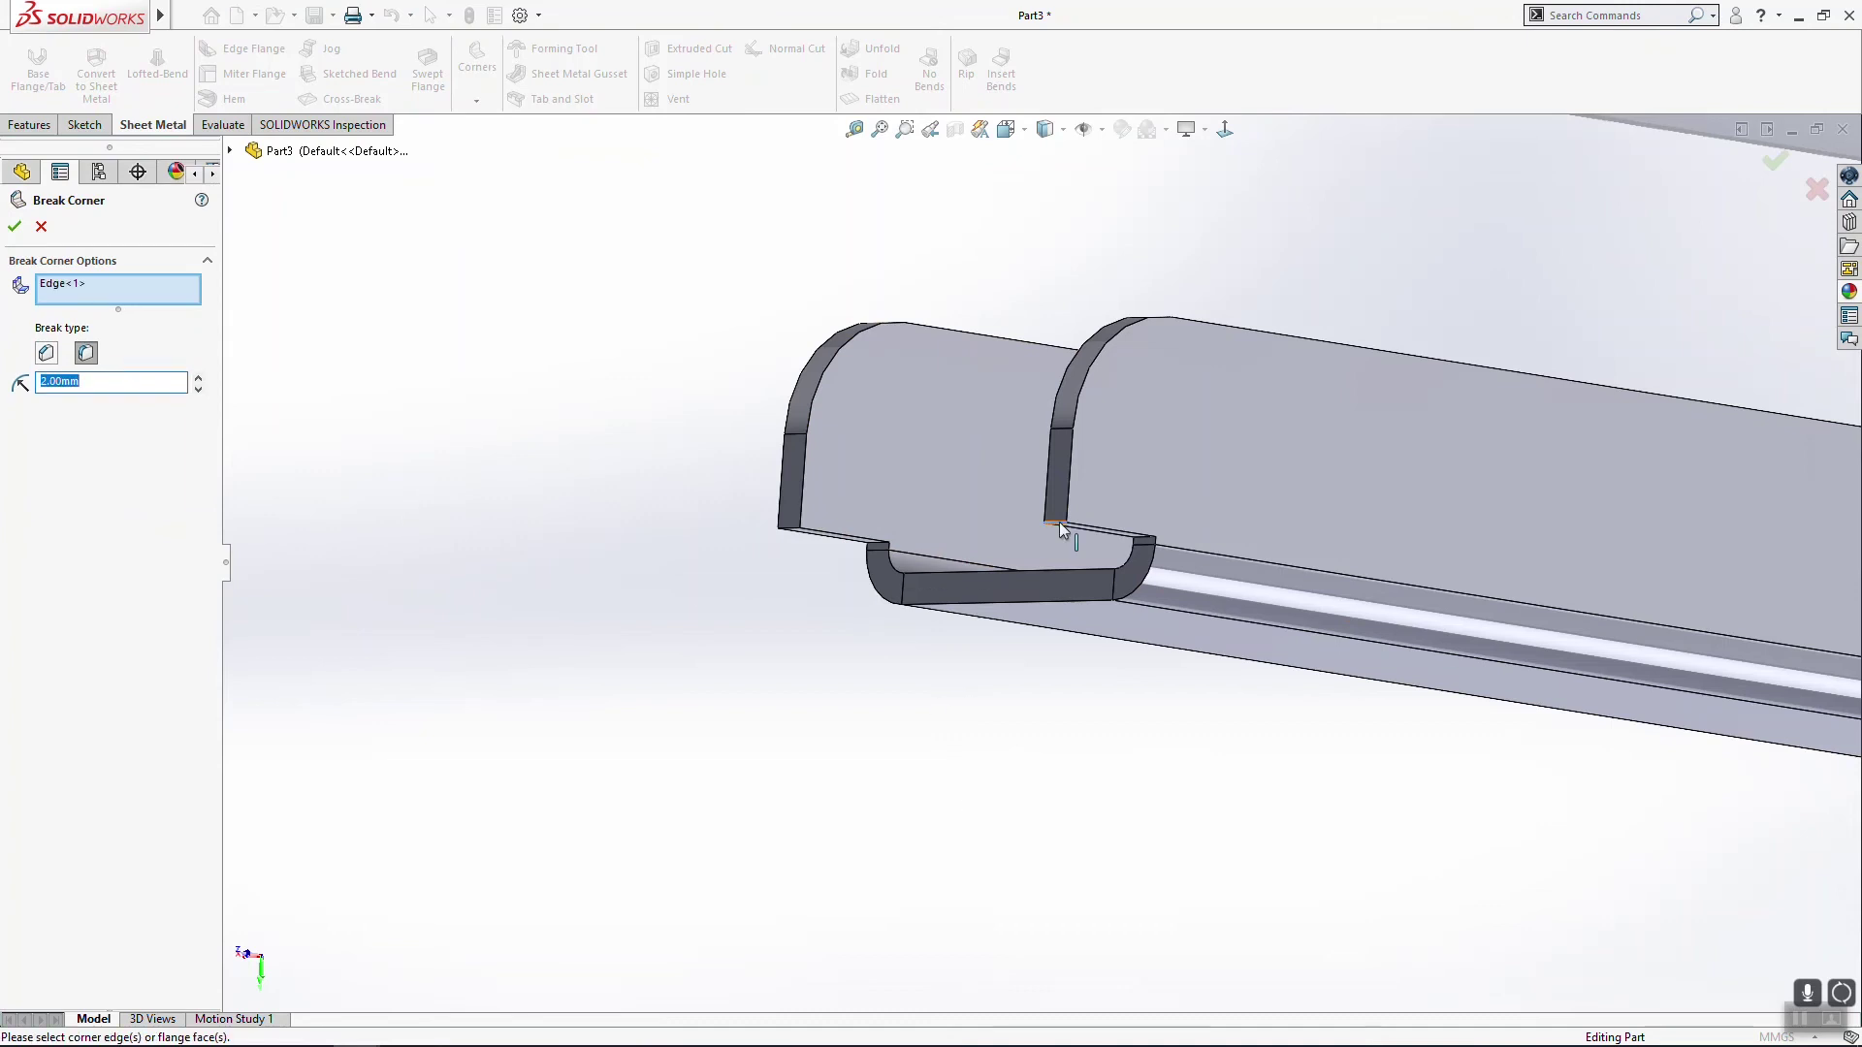
click(796, 531)
scroll(1231, 773, up, 5)
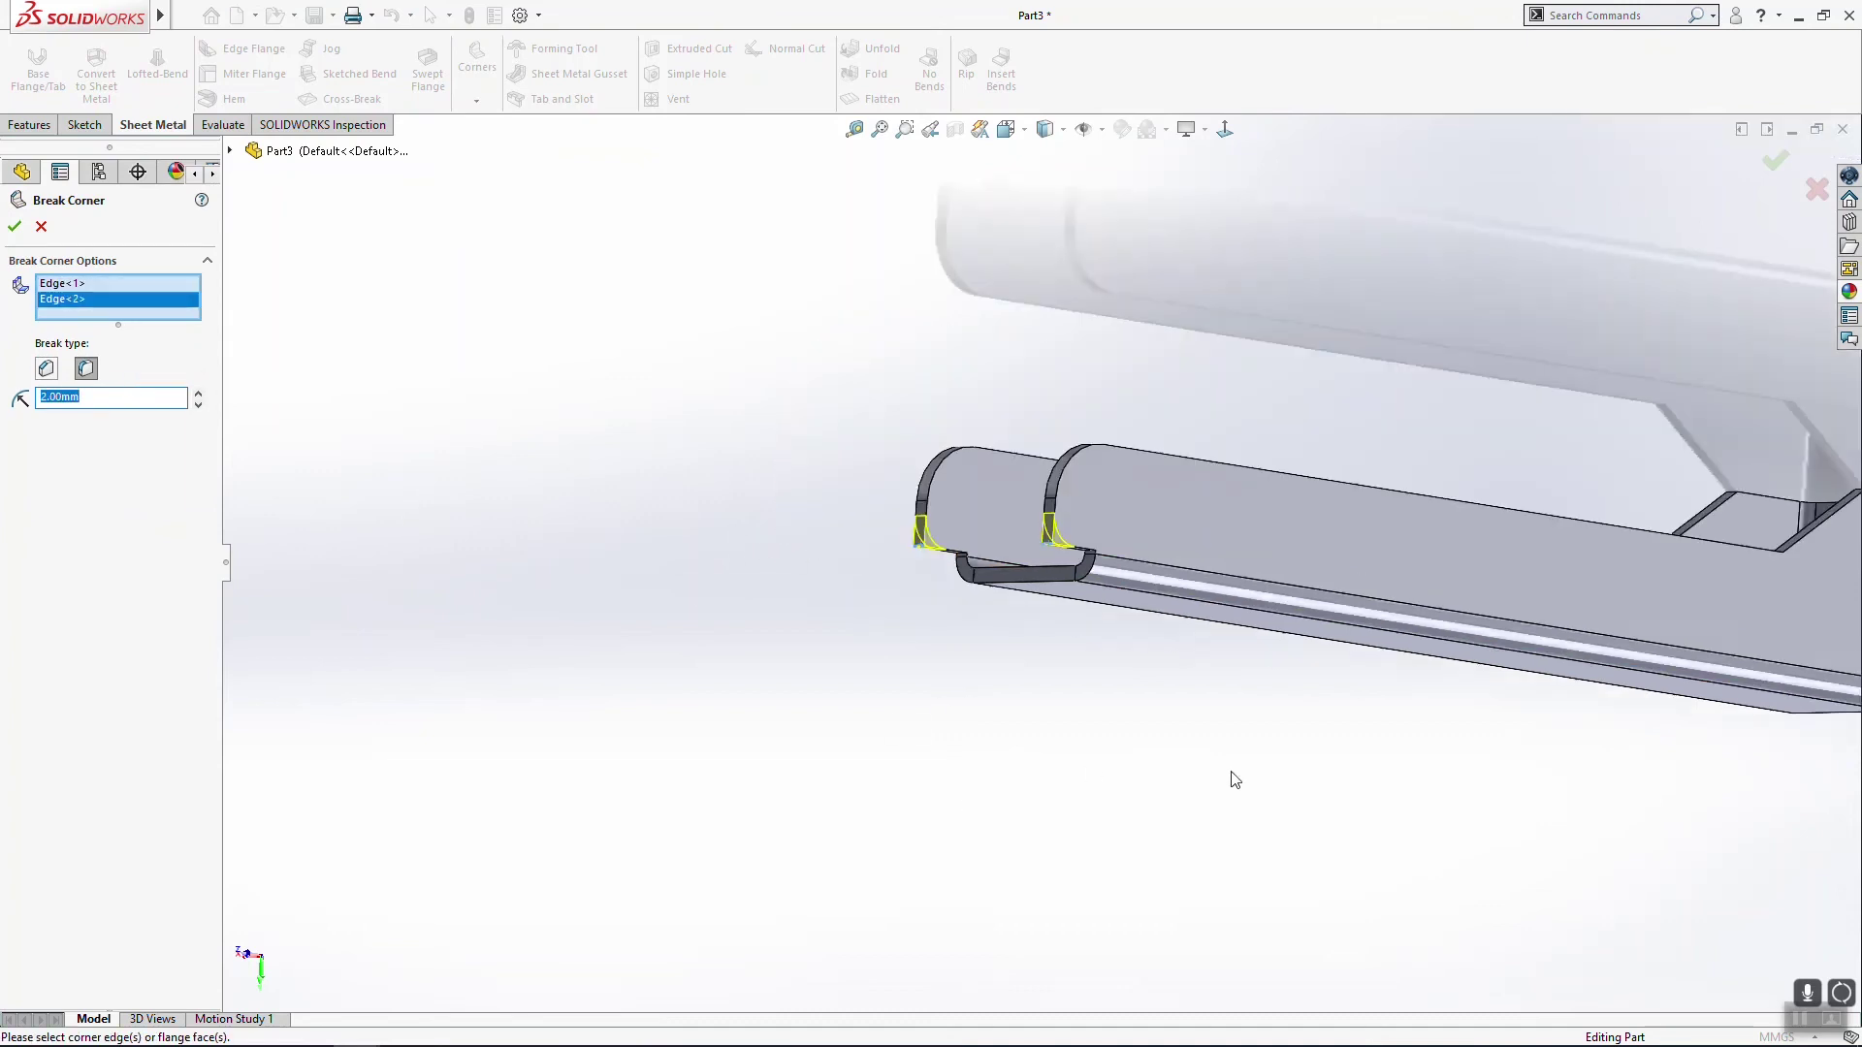
click(21, 221)
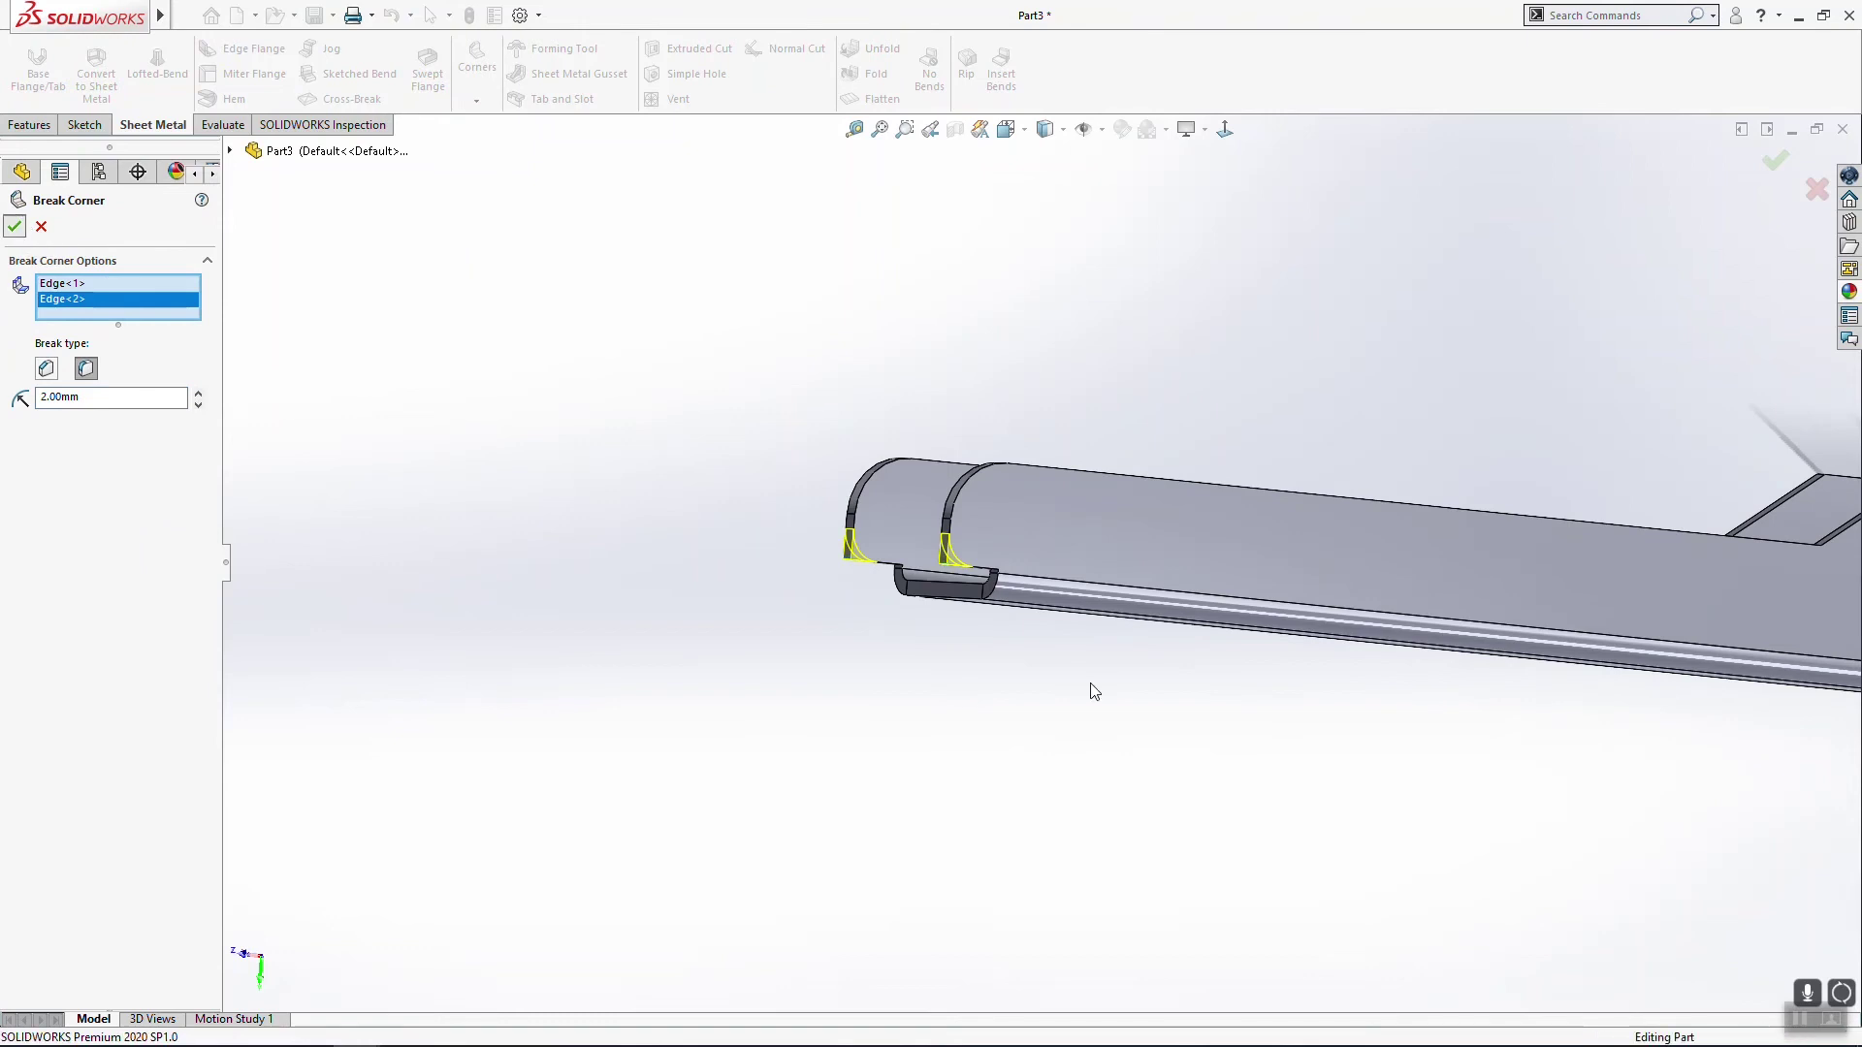
Step: On the end flange face, sketch a rectangle about 3 mm high from the flange's free edge, spanning the gap between both flanges
key(space)
click(898, 683)
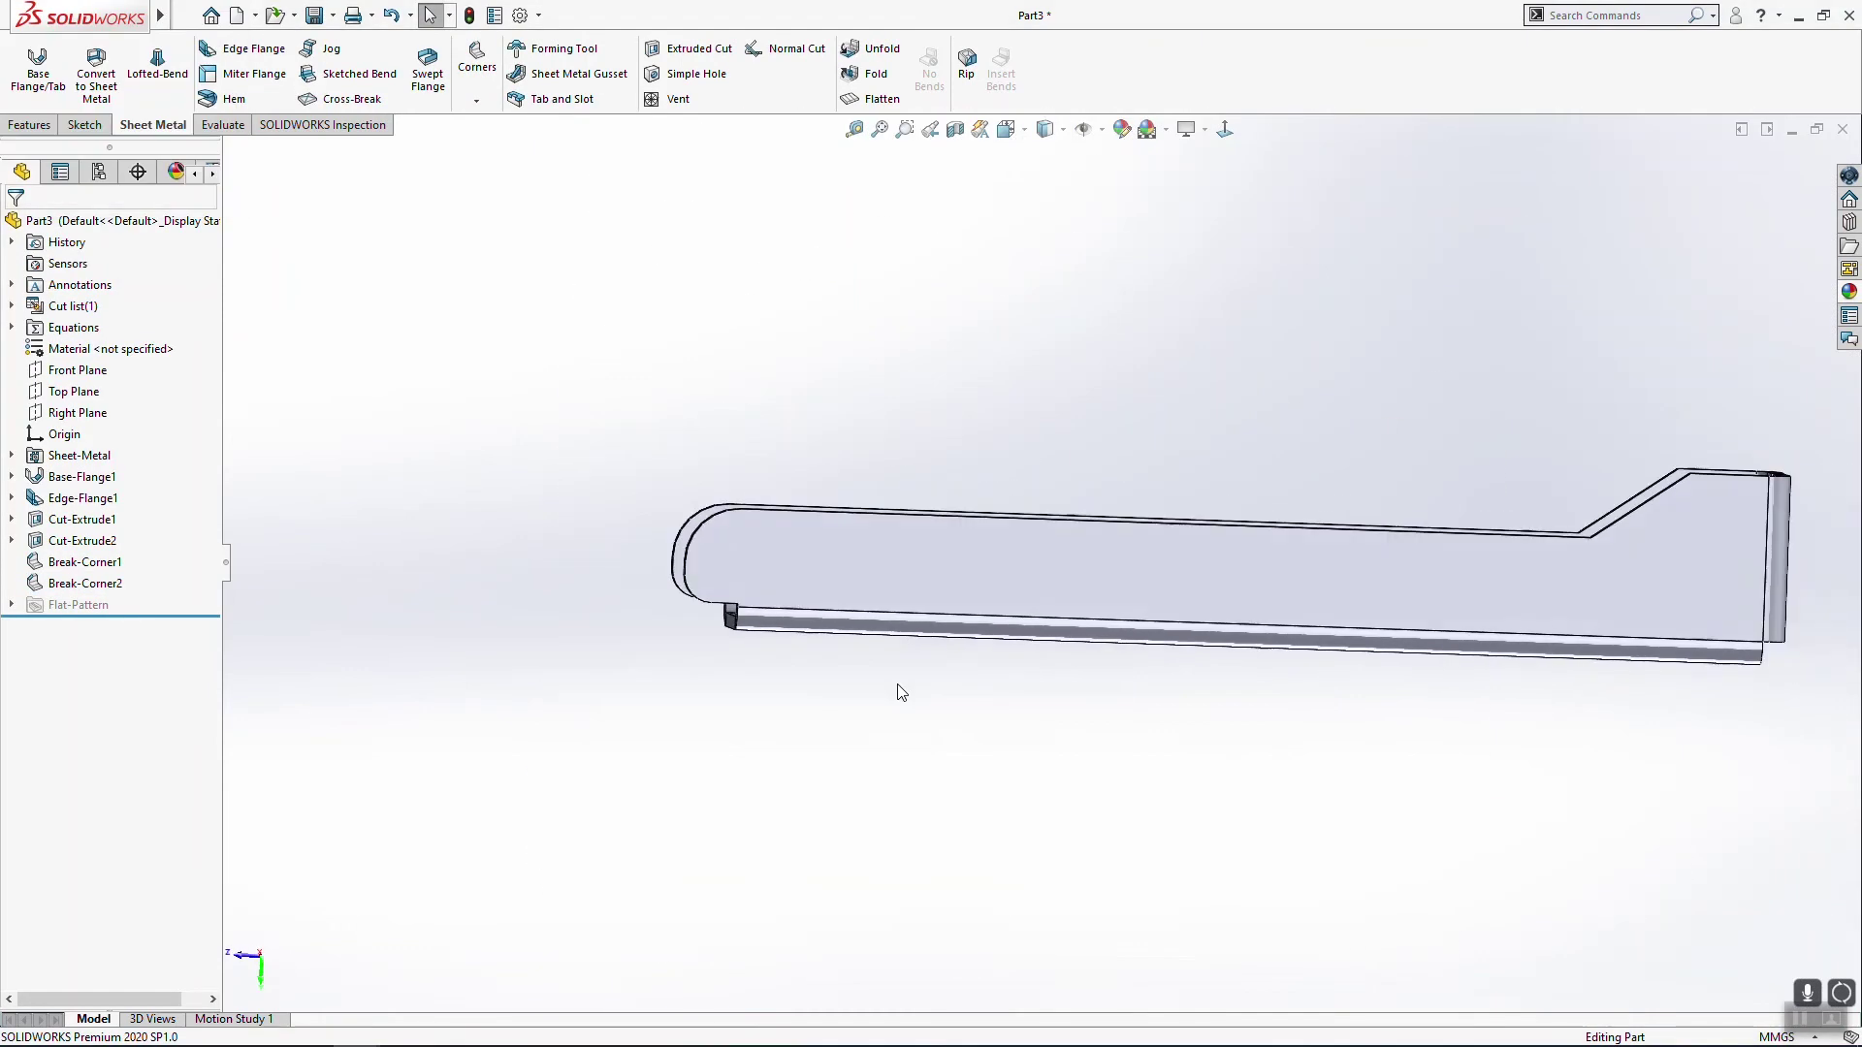
middle_drag(875, 684, 1097, 669)
key(space)
click(928, 679)
click(1164, 466)
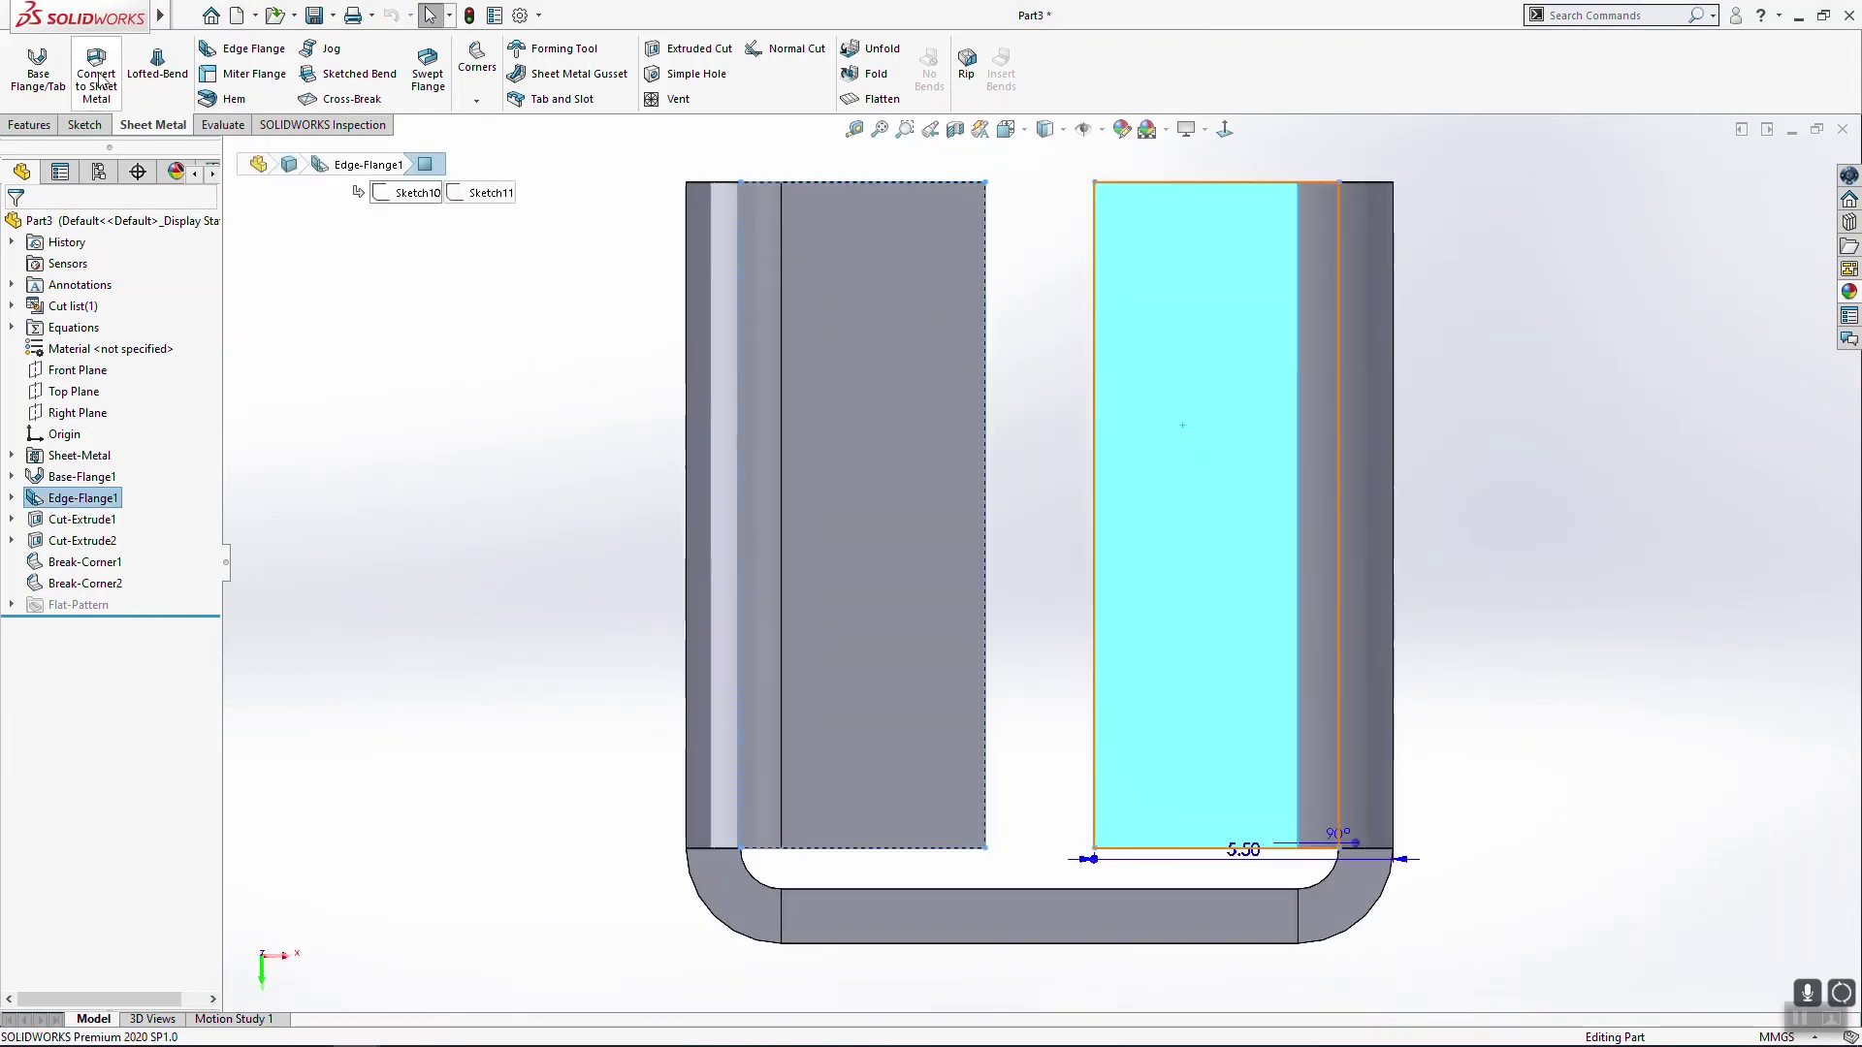
click(86, 125)
click(27, 62)
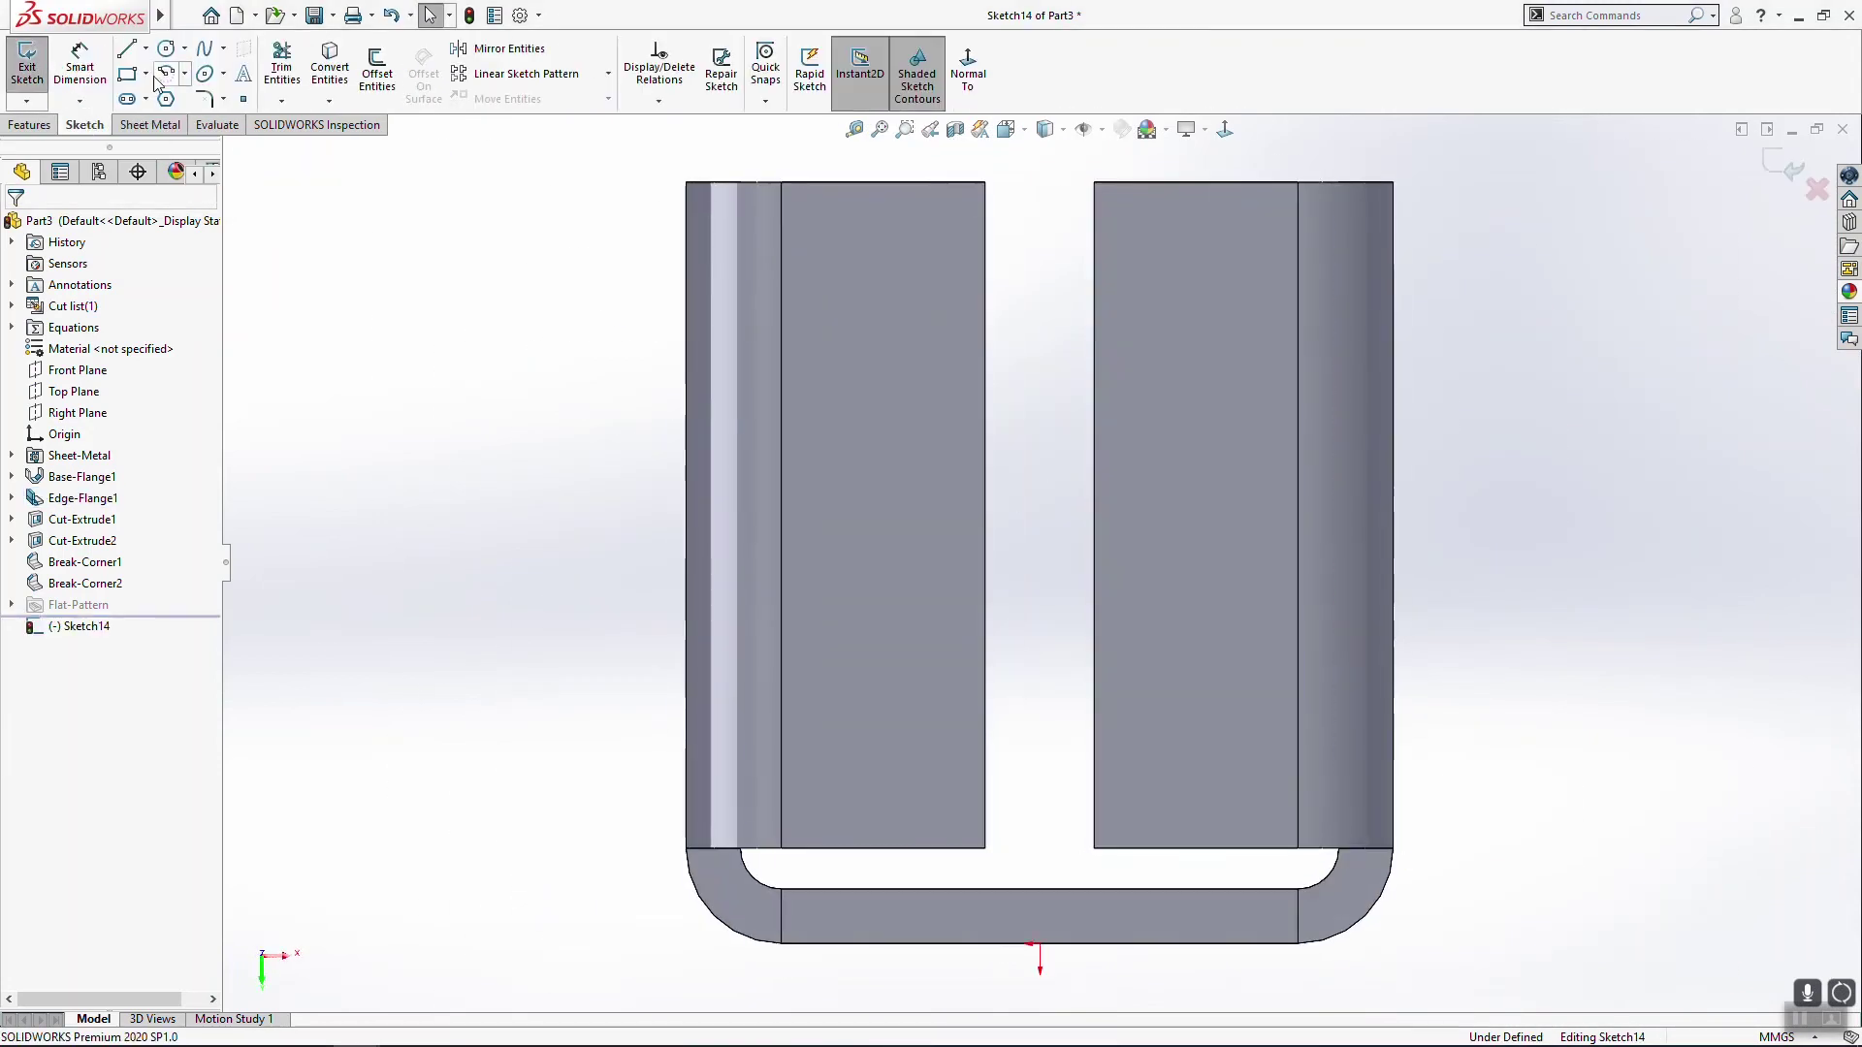
click(128, 75)
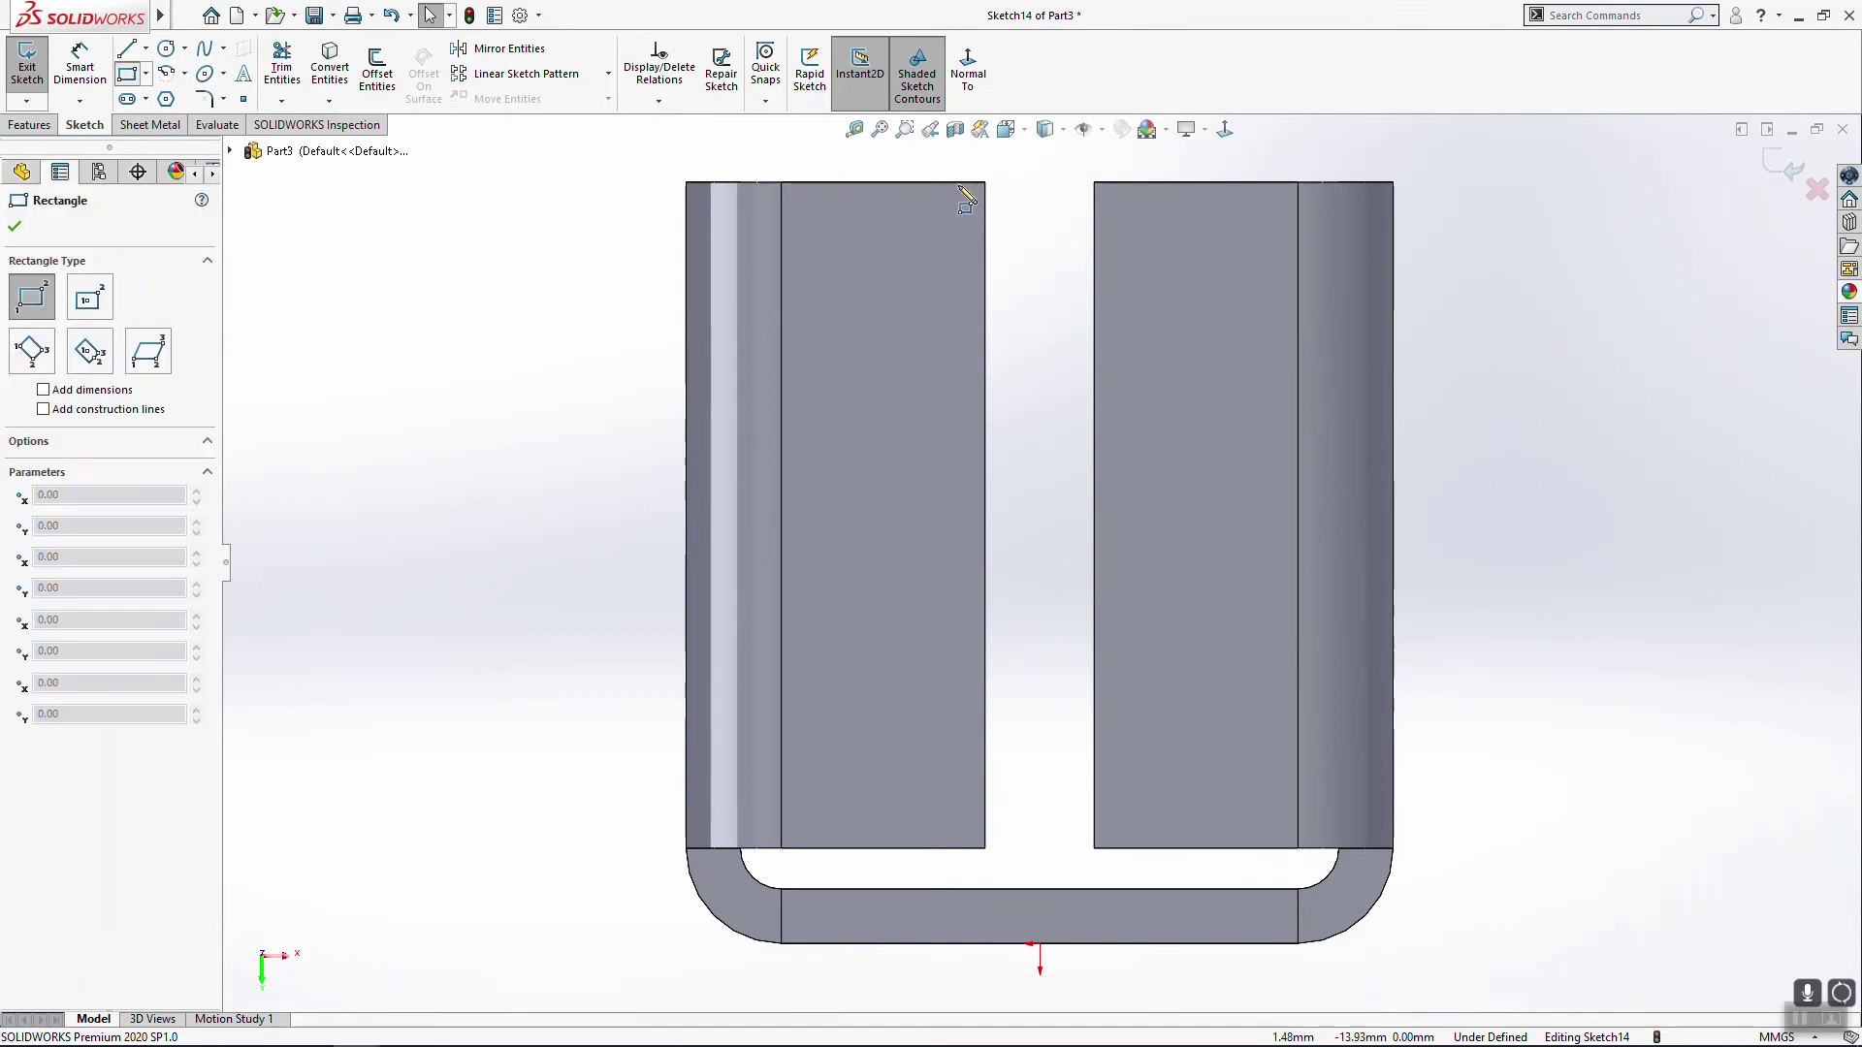
mouse_move(920, 184)
mouse_down()
mouse_move(1064, 357)
mouse_move(1204, 347)
mouse_up()
key(Escape)
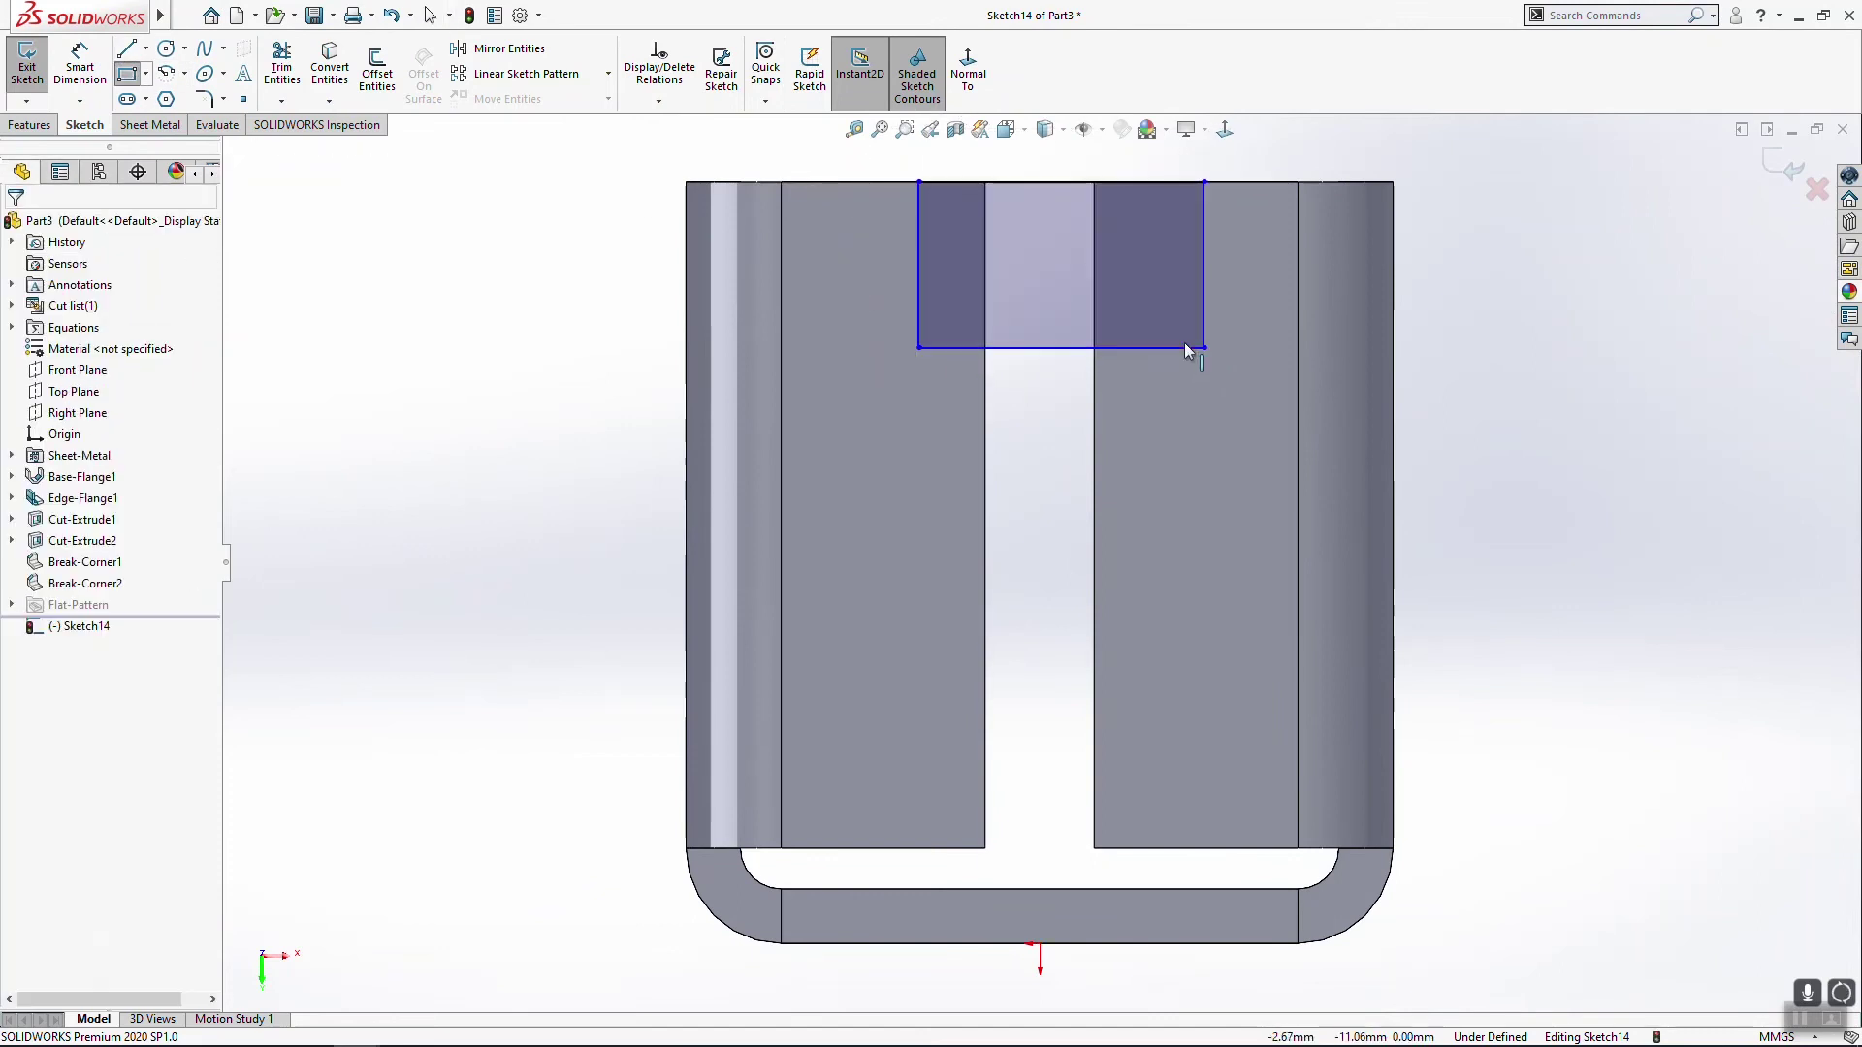
Step: Draw a vertical centerline about 12.4 mm long from the origin up into the rectangle
click(145, 48)
click(167, 120)
key(Escape)
click(146, 49)
click(167, 97)
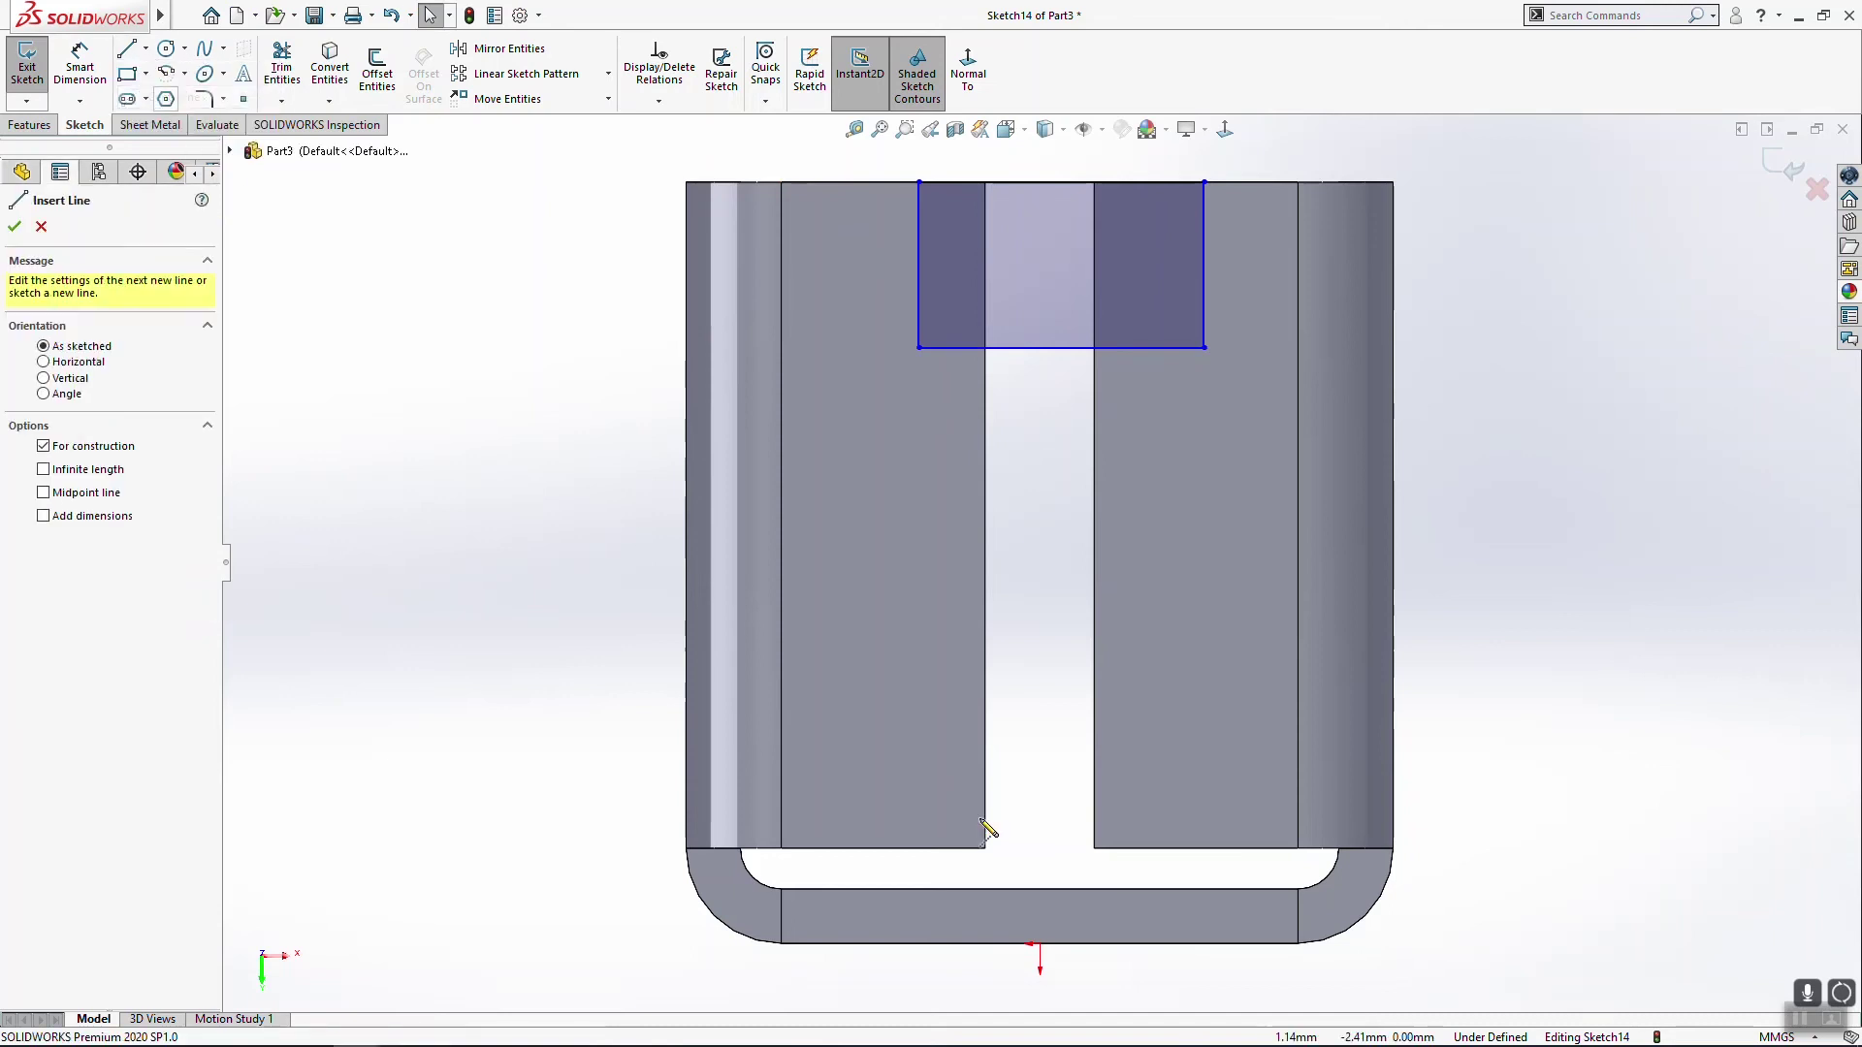
click(1040, 945)
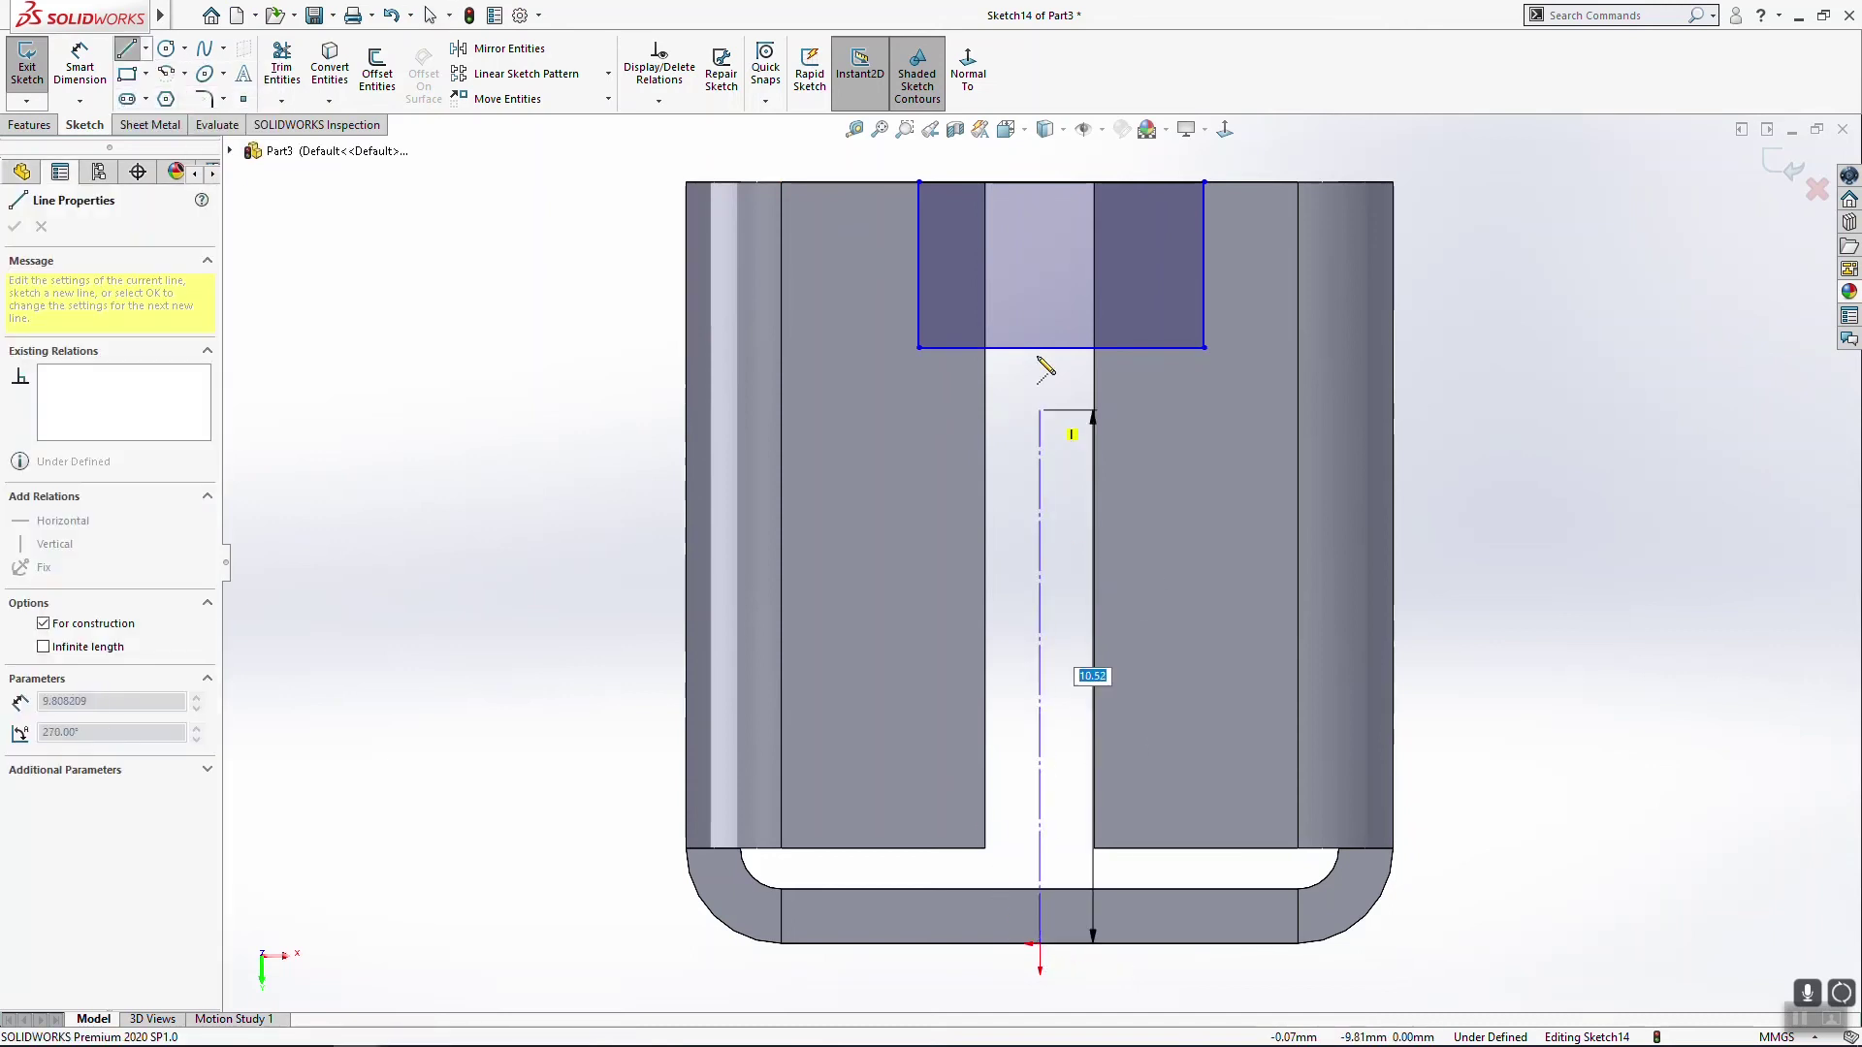
click(1040, 270)
key(Escape)
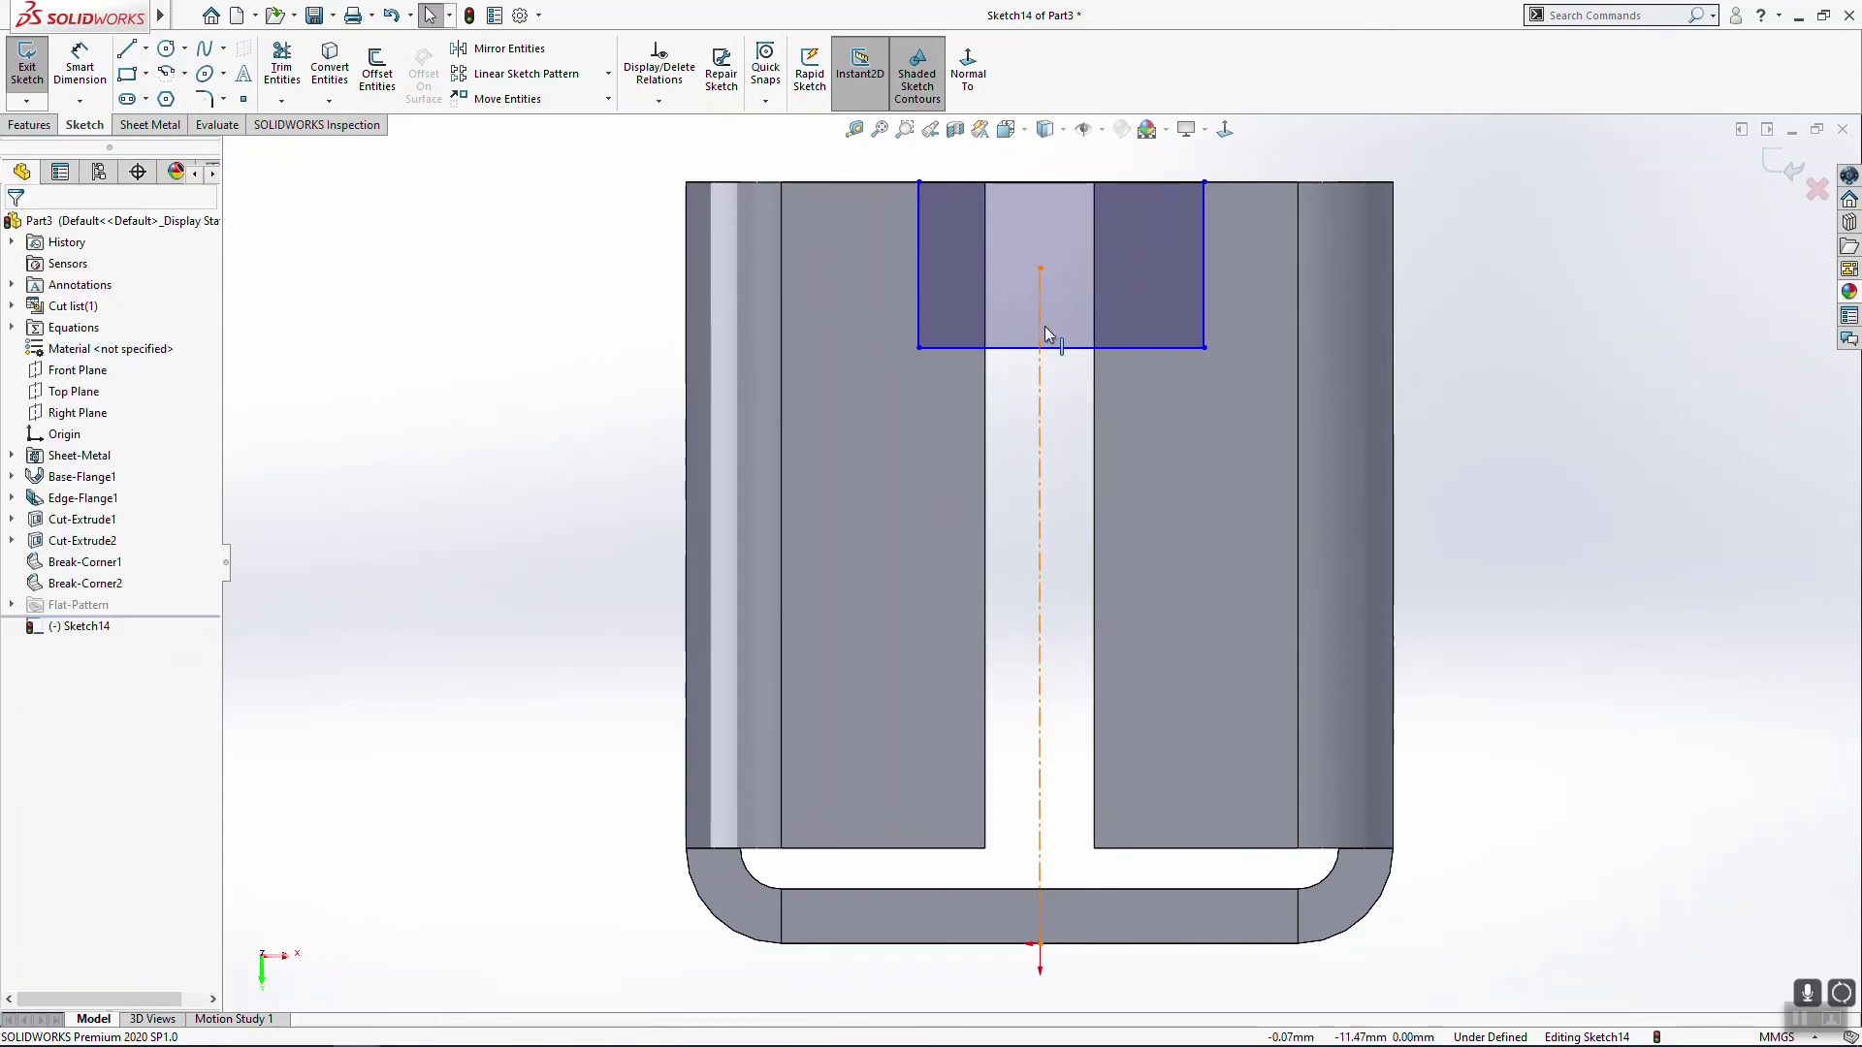
Step: Make the midpoint of the rectangle's base-side line coincident with the vertical centerline
click(1036, 316)
ctrl+click(1061, 347)
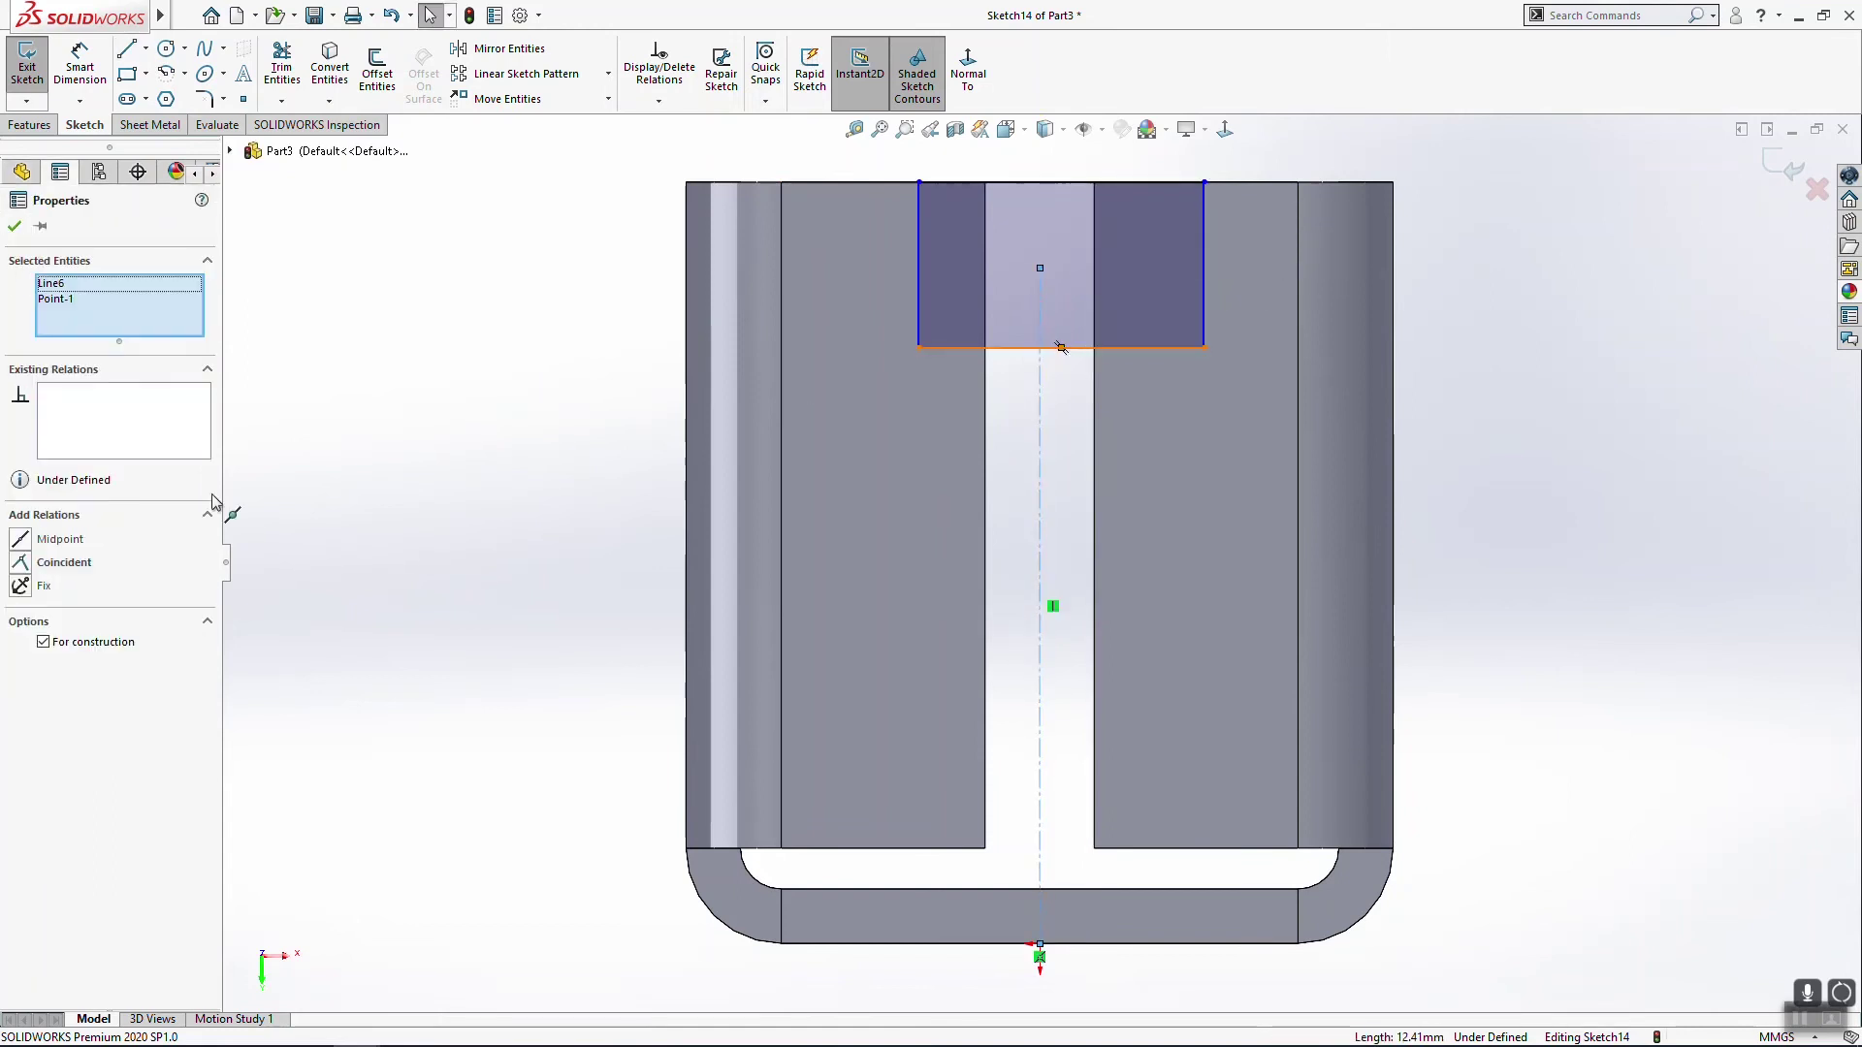
click(26, 564)
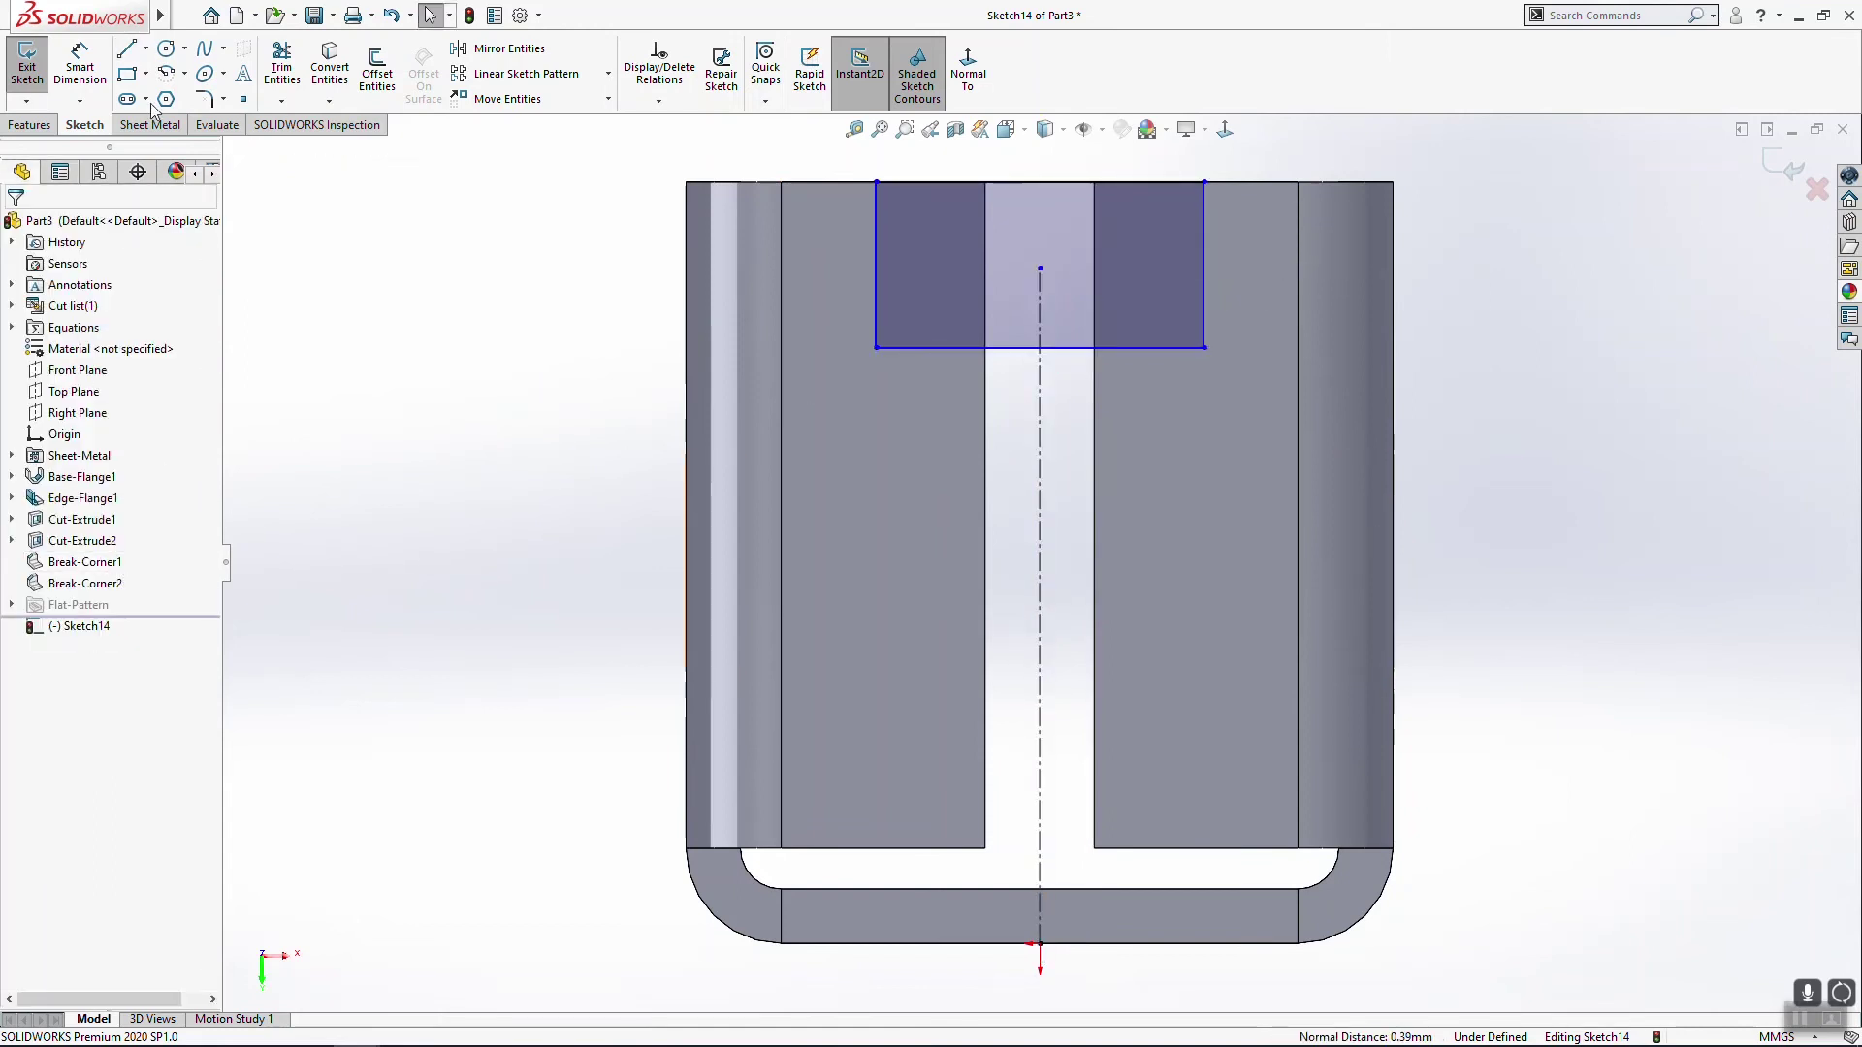
Step: Dimension the rectangle 6 mm wide and 4 mm high
click(81, 75)
click(1132, 182)
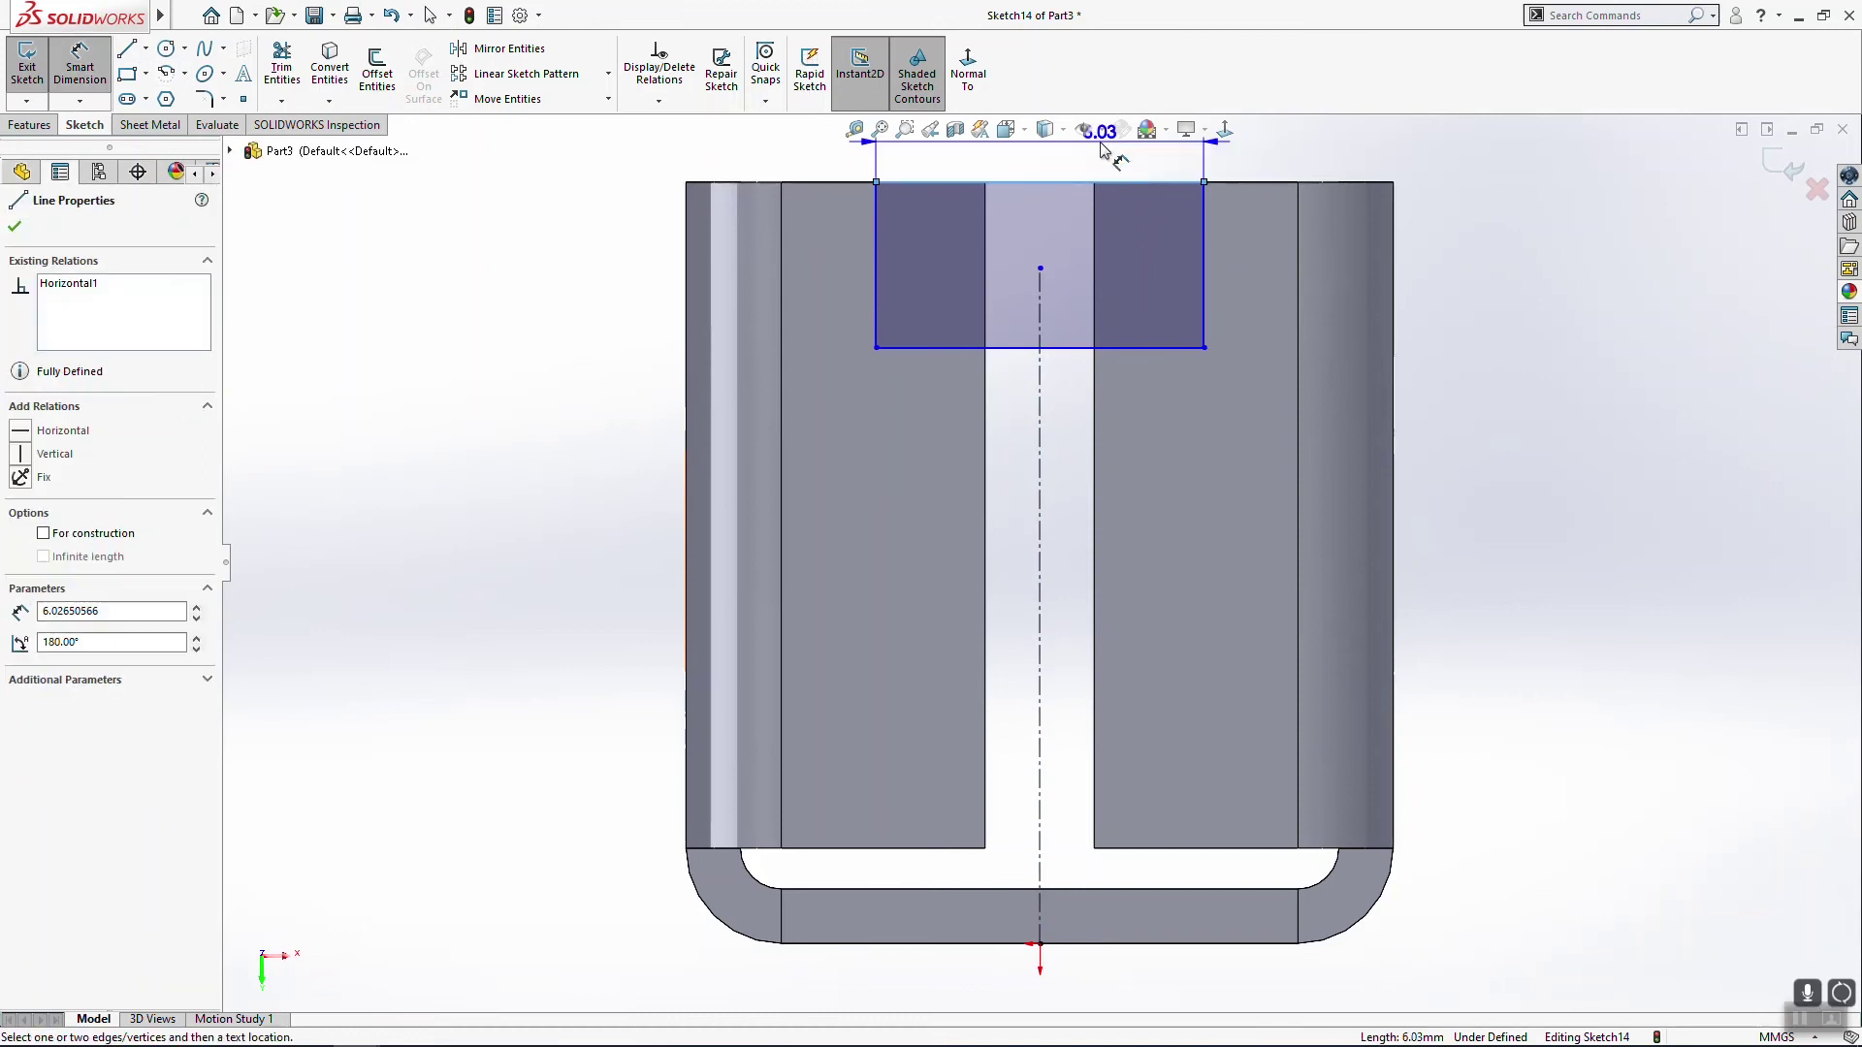
click(1101, 160)
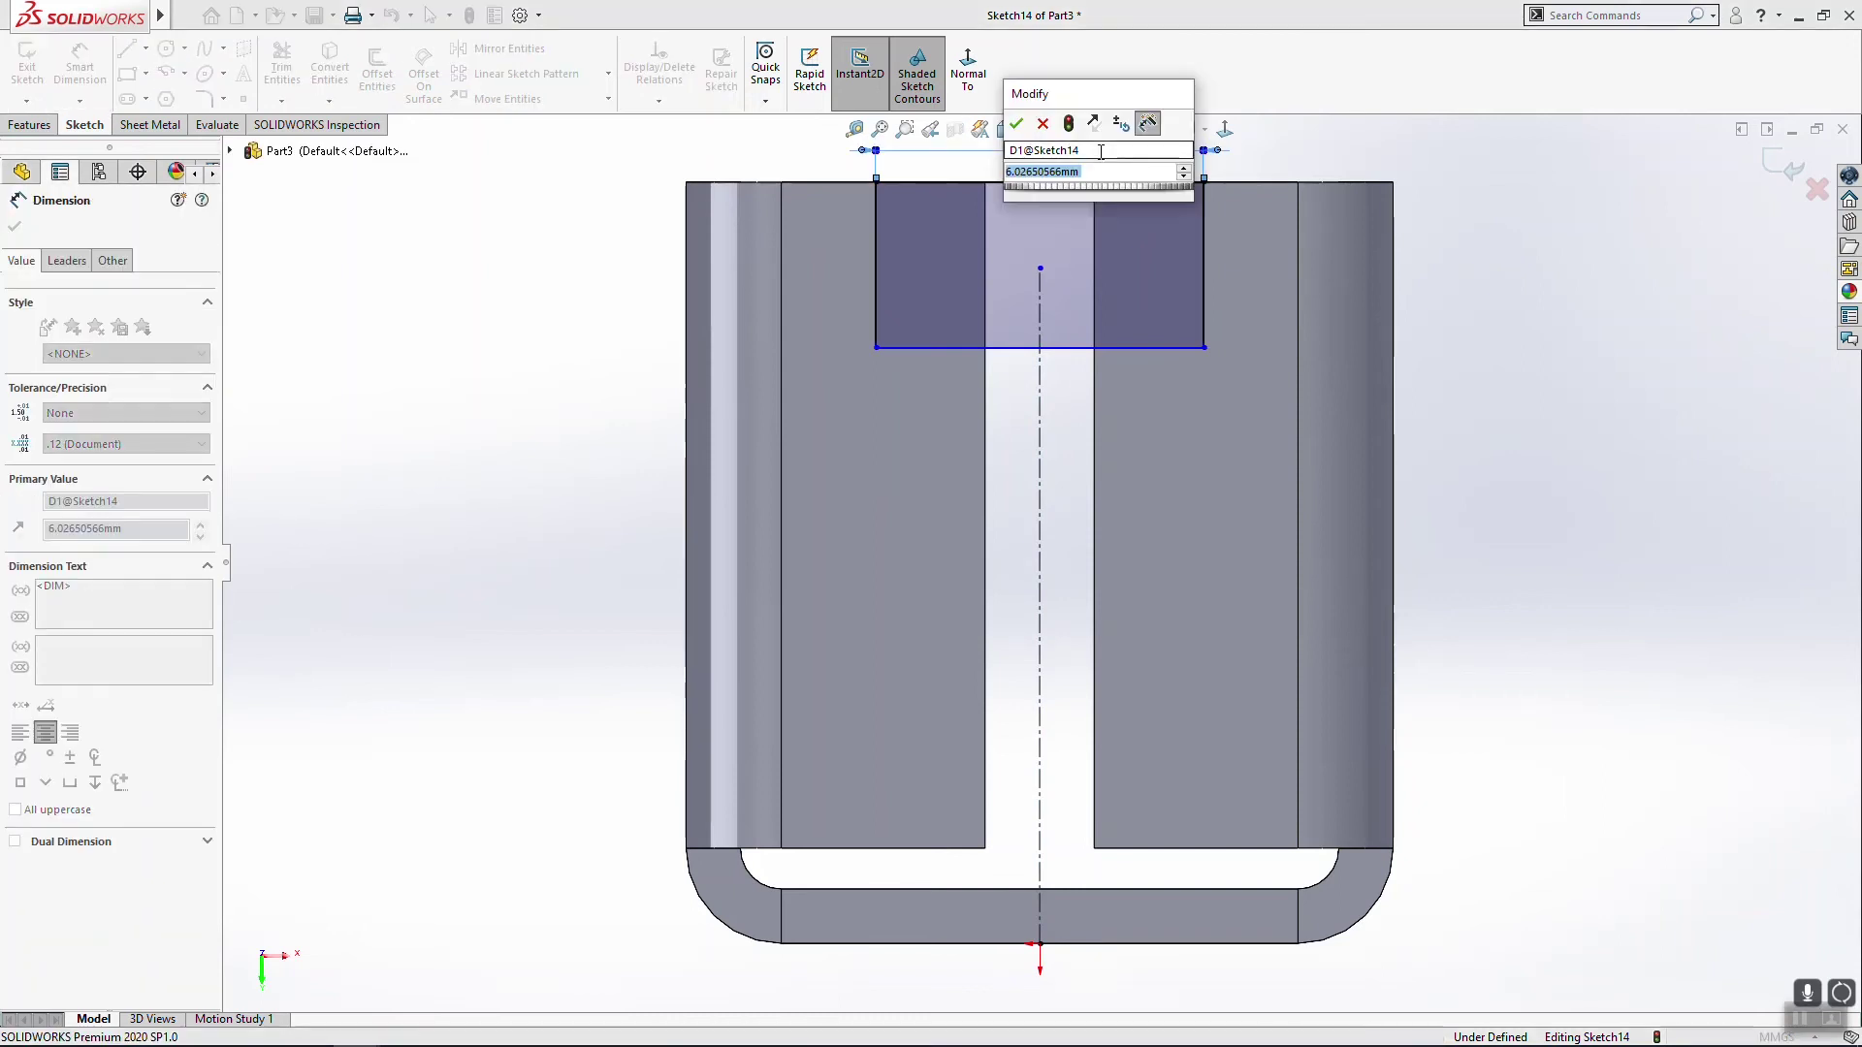
text(6)
key(Return)
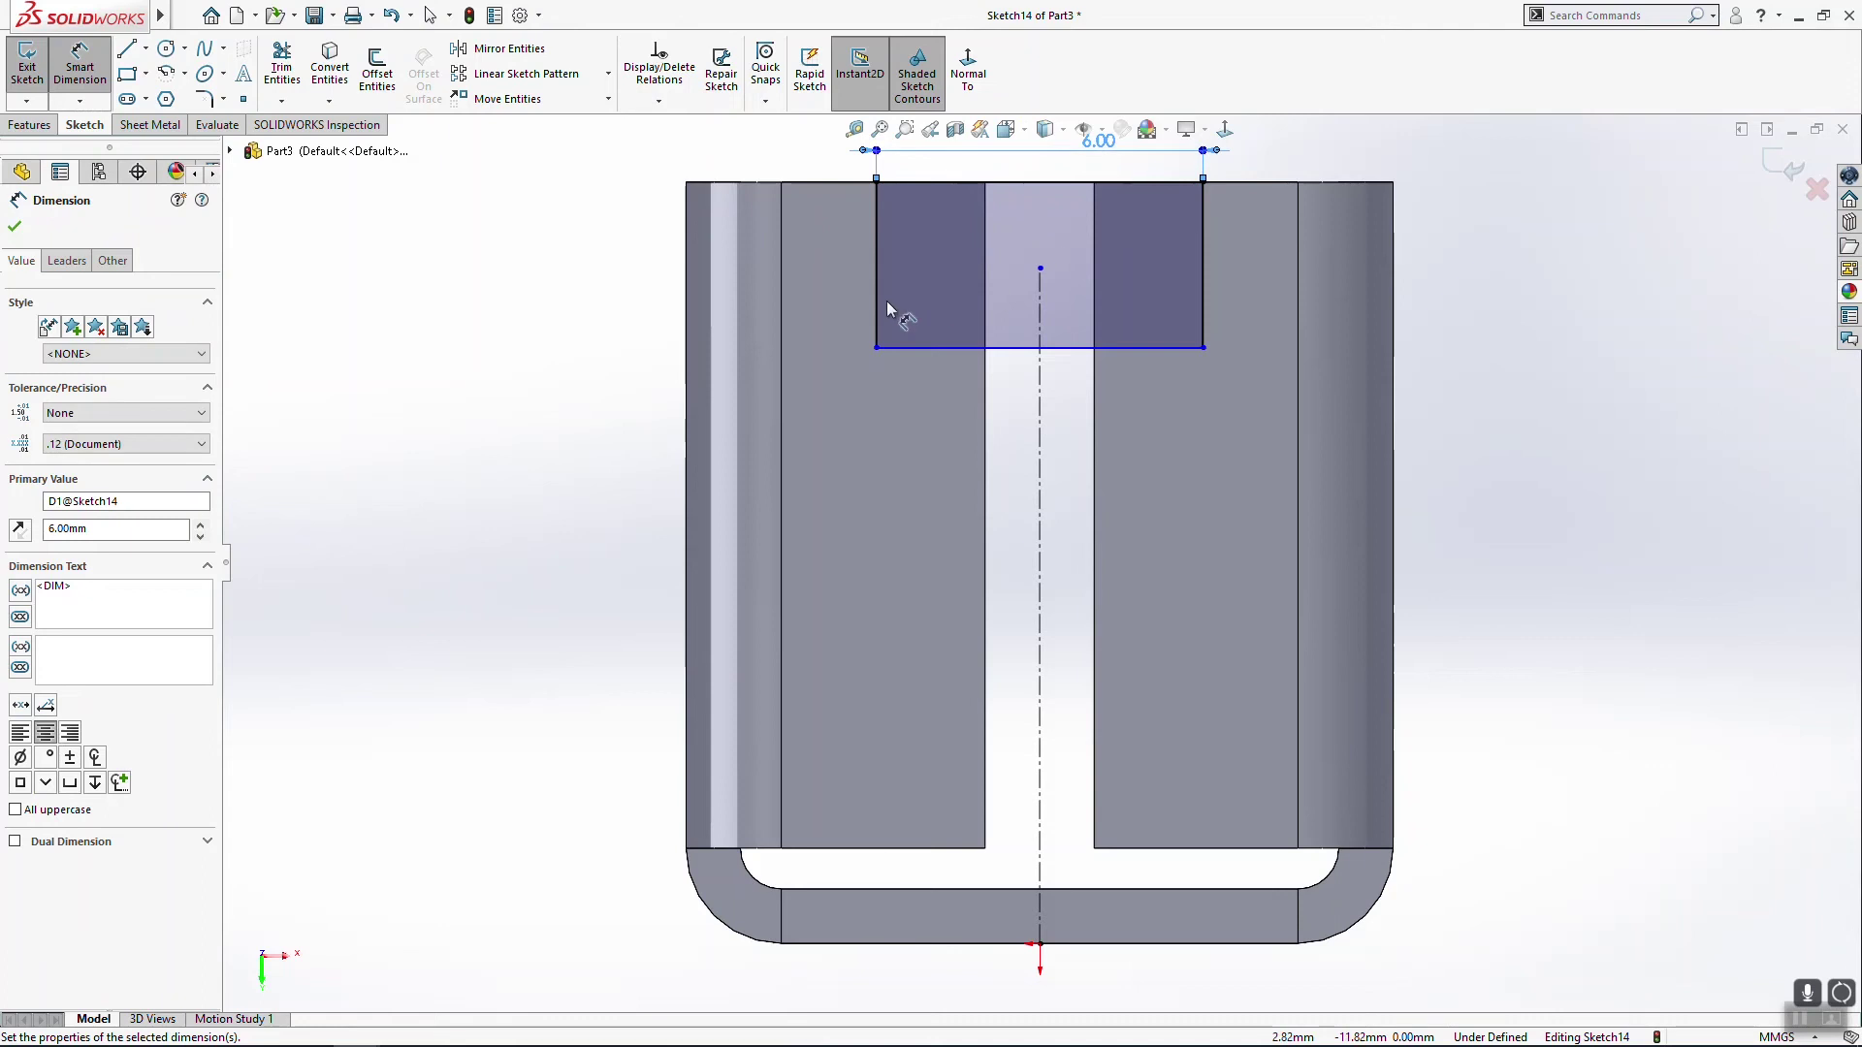
click(852, 312)
click(841, 314)
text(4)
key(Return)
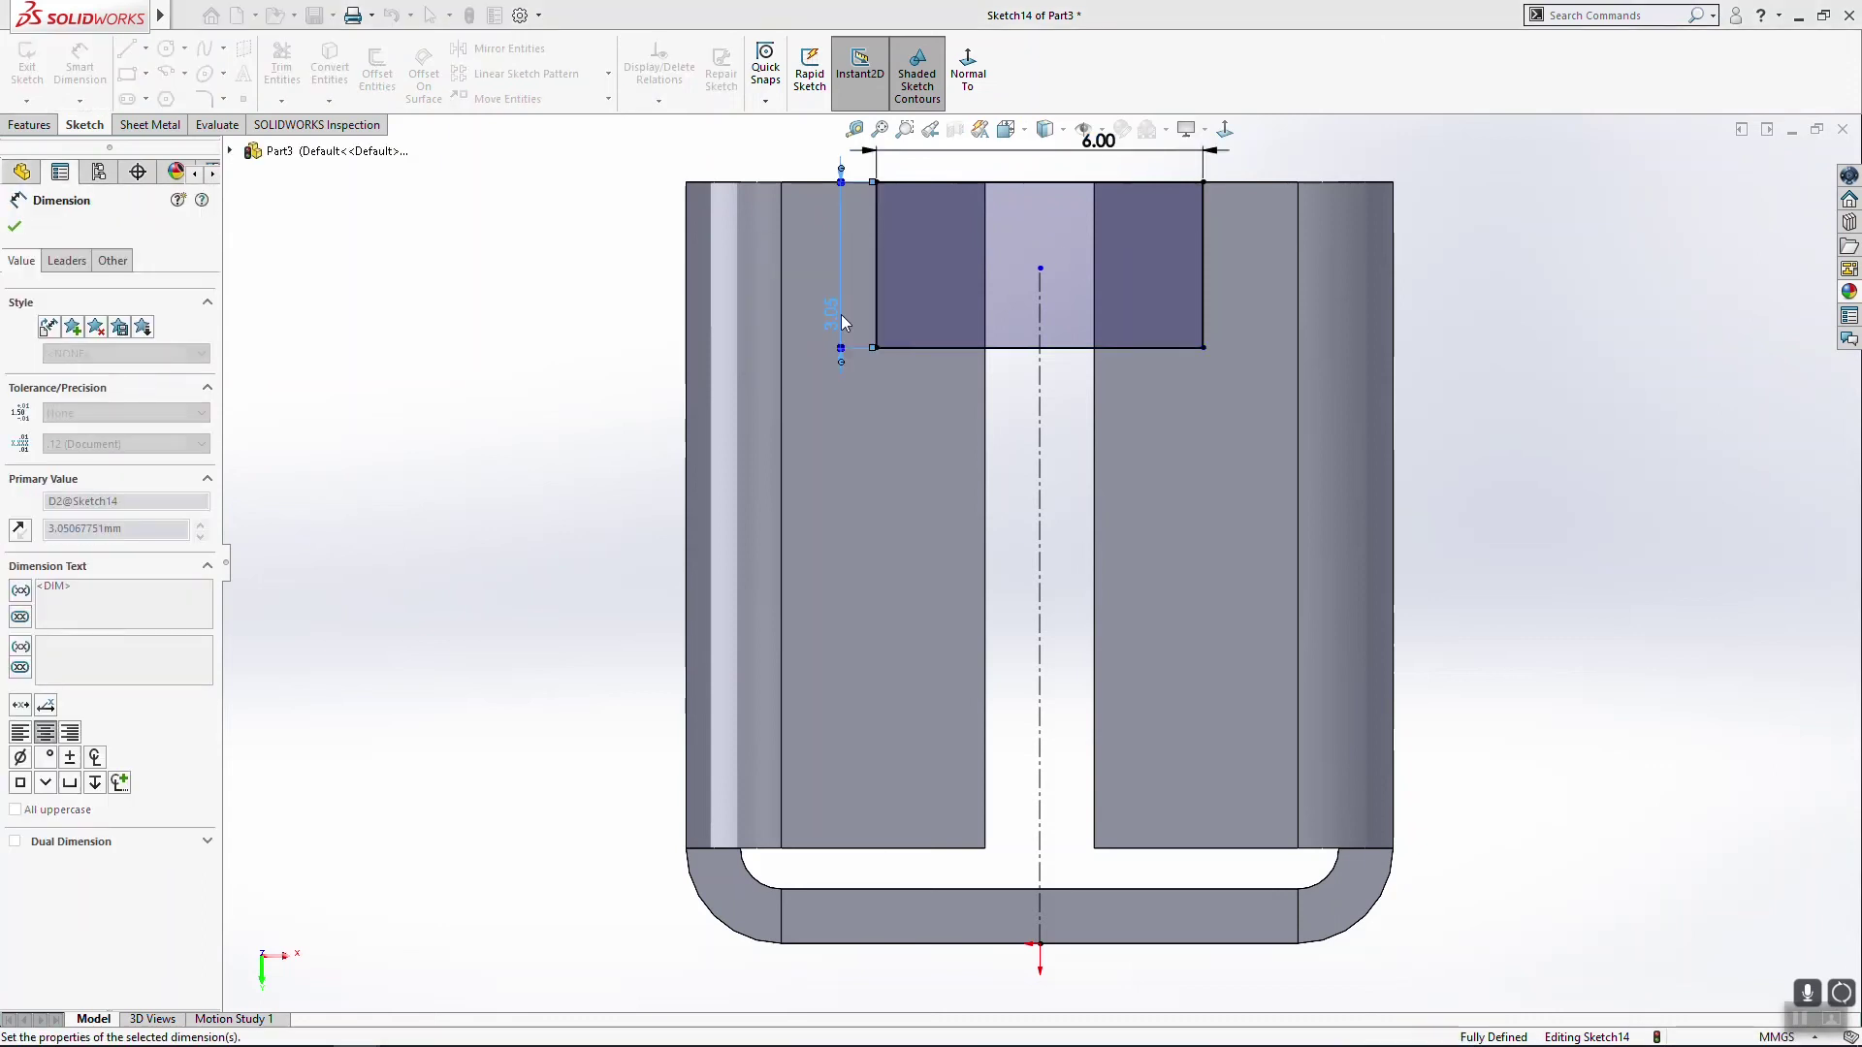
key(Escape)
Step: Cut-extrude the 6 x 4 mm rectangle through both end flanges as a Blind normal cut 10 mm deep
click(30, 125)
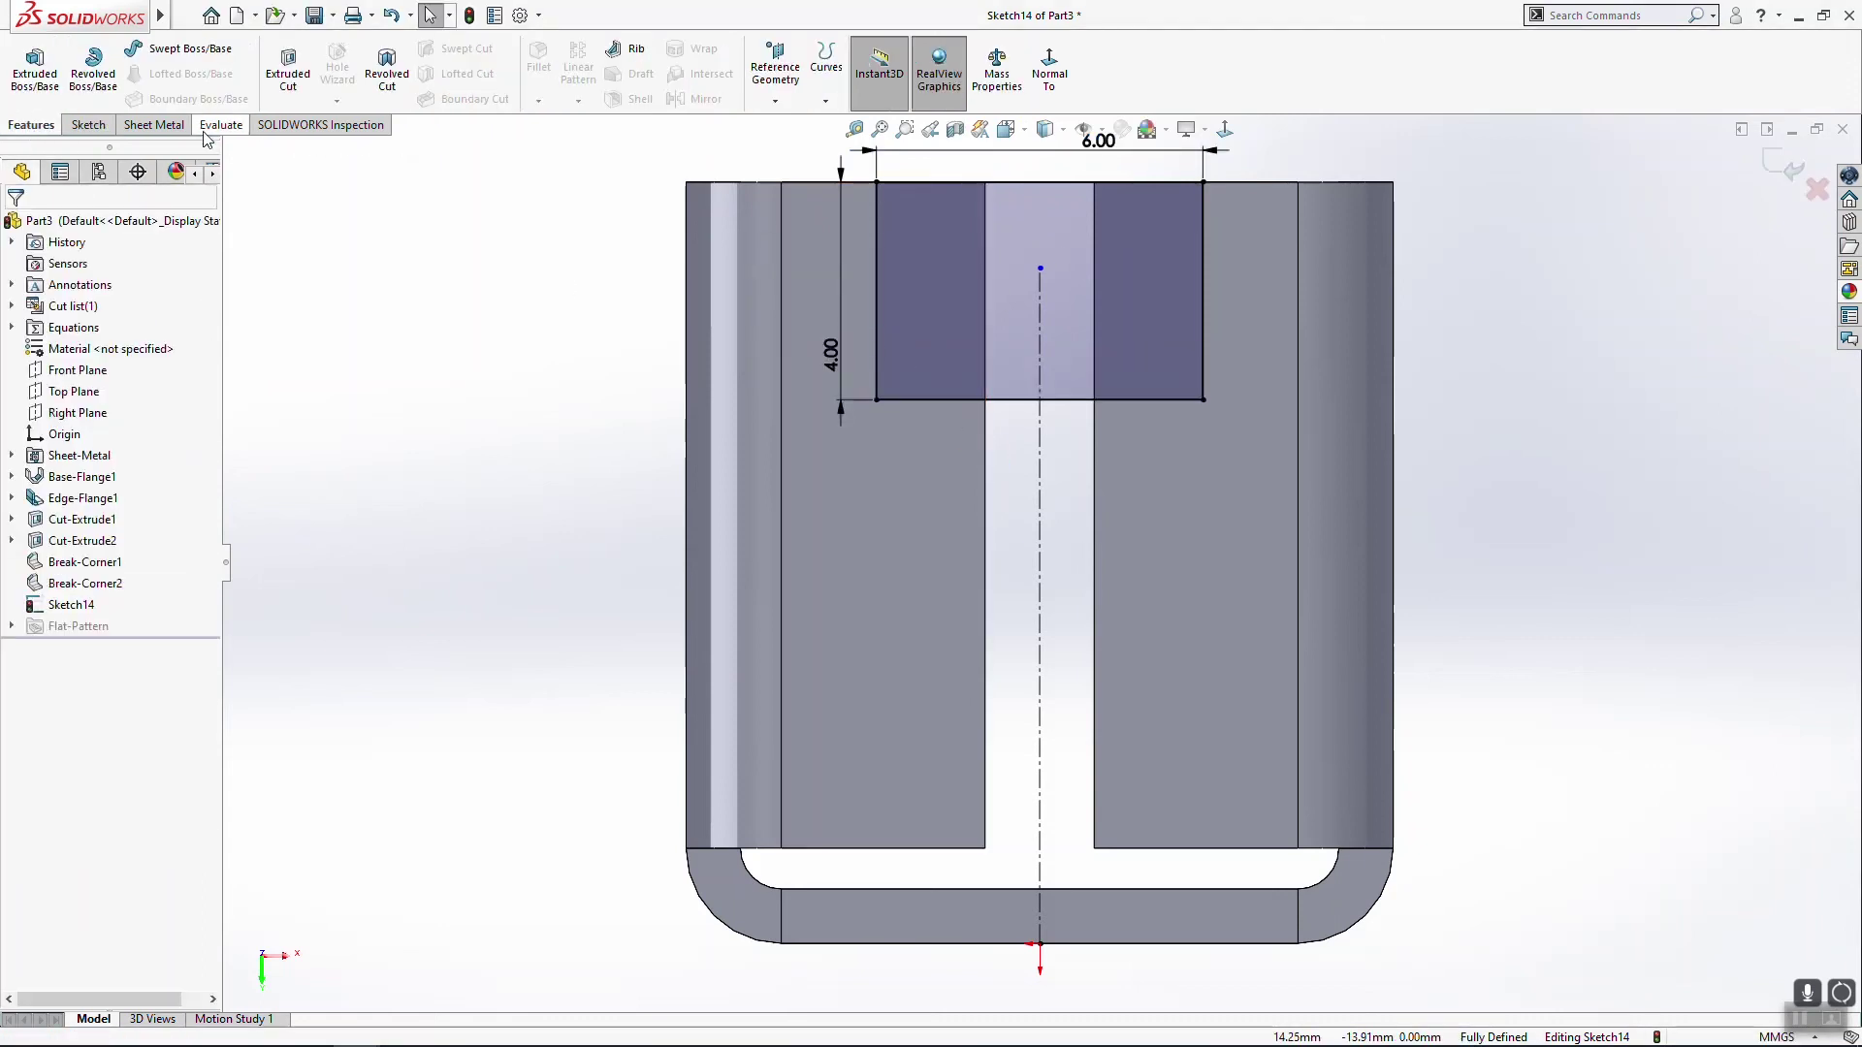
click(288, 68)
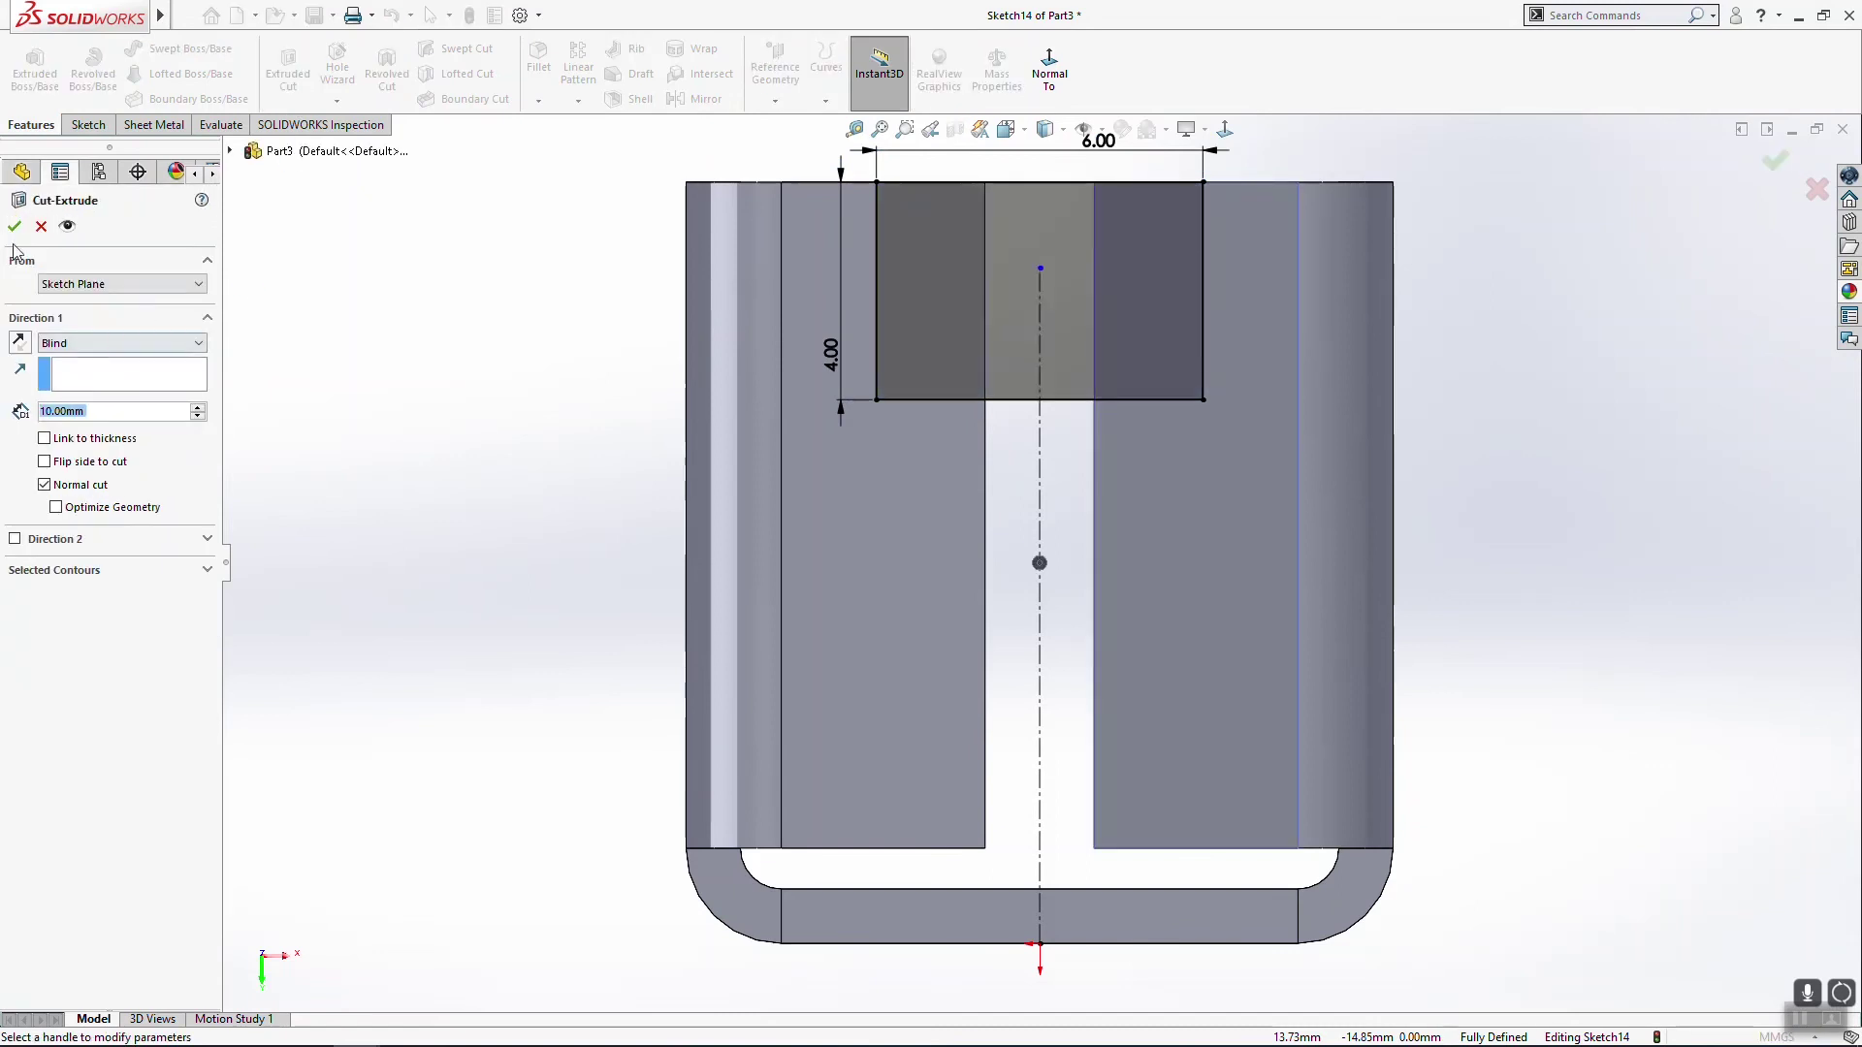
click(14, 226)
Step: On the side wall's outer face, sketch a circle about 3.1 mm in diameter, centred on the 4 mm corner arc's centre
middle_drag(1183, 496, 1106, 611)
key(space)
click(929, 696)
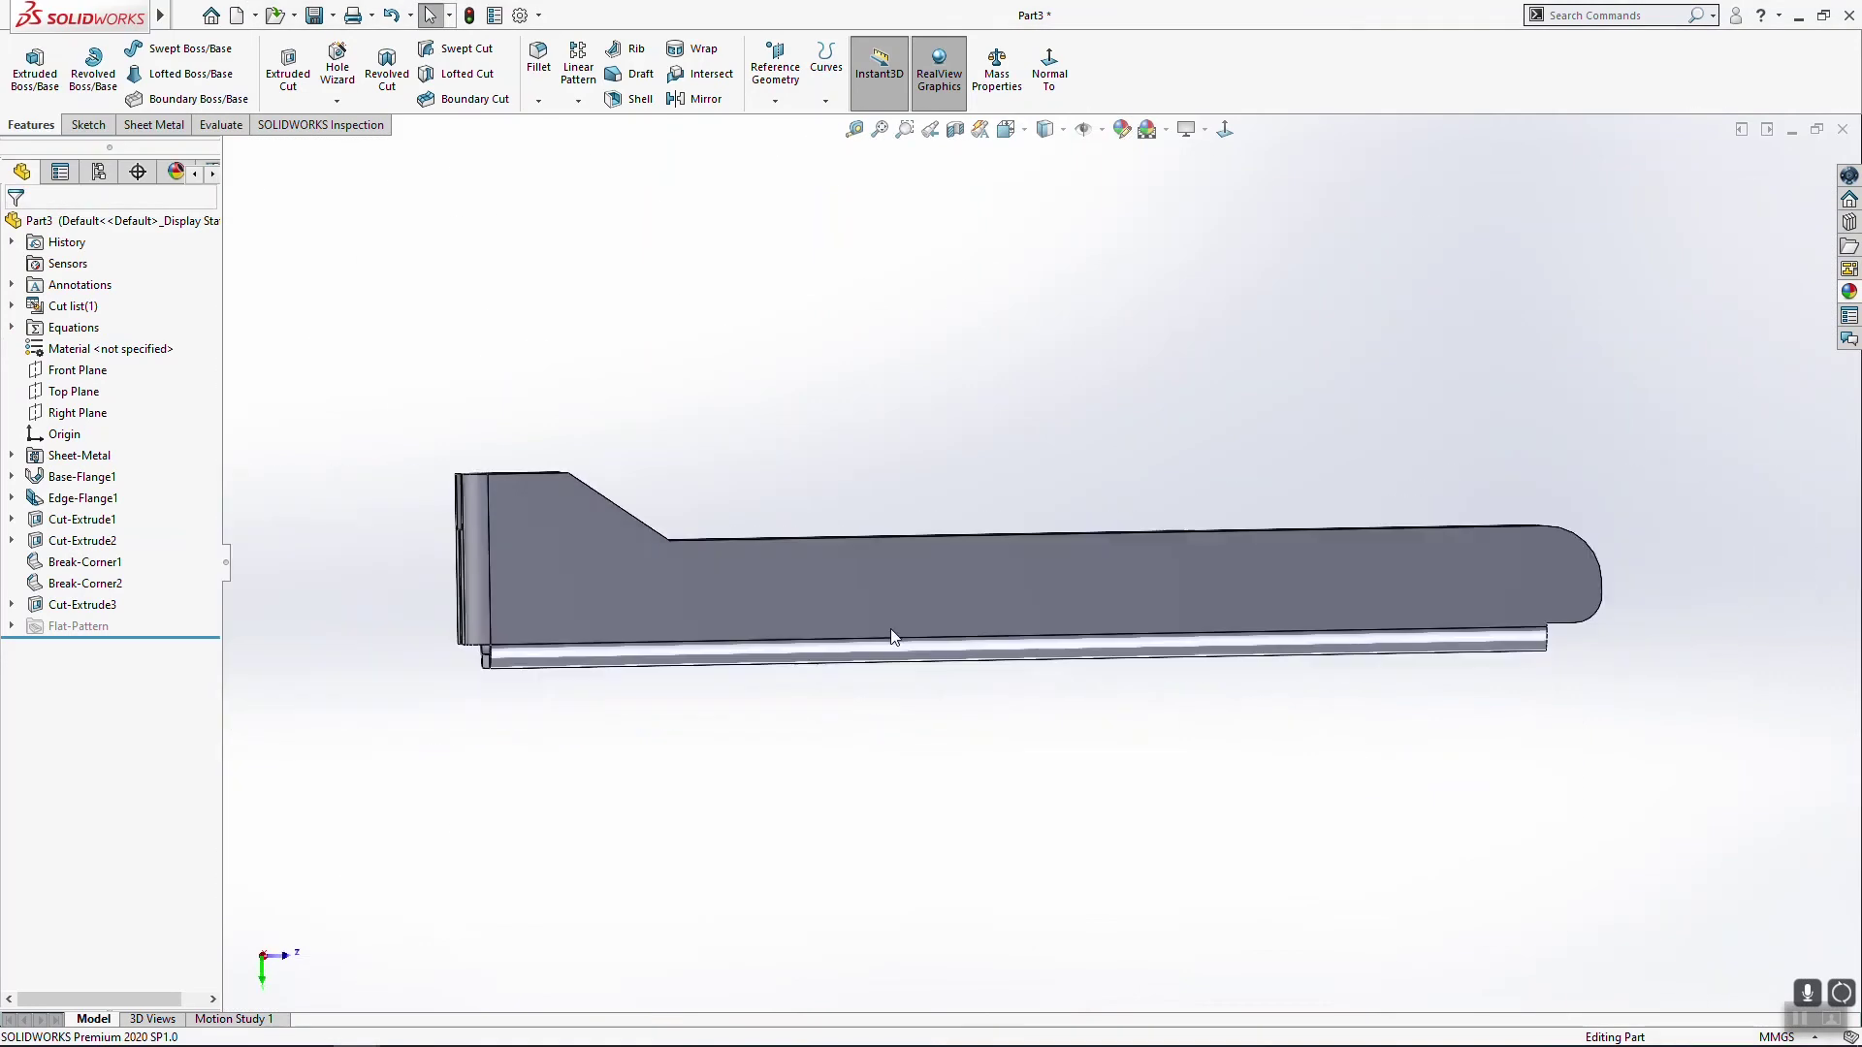
click(880, 603)
click(89, 124)
click(27, 68)
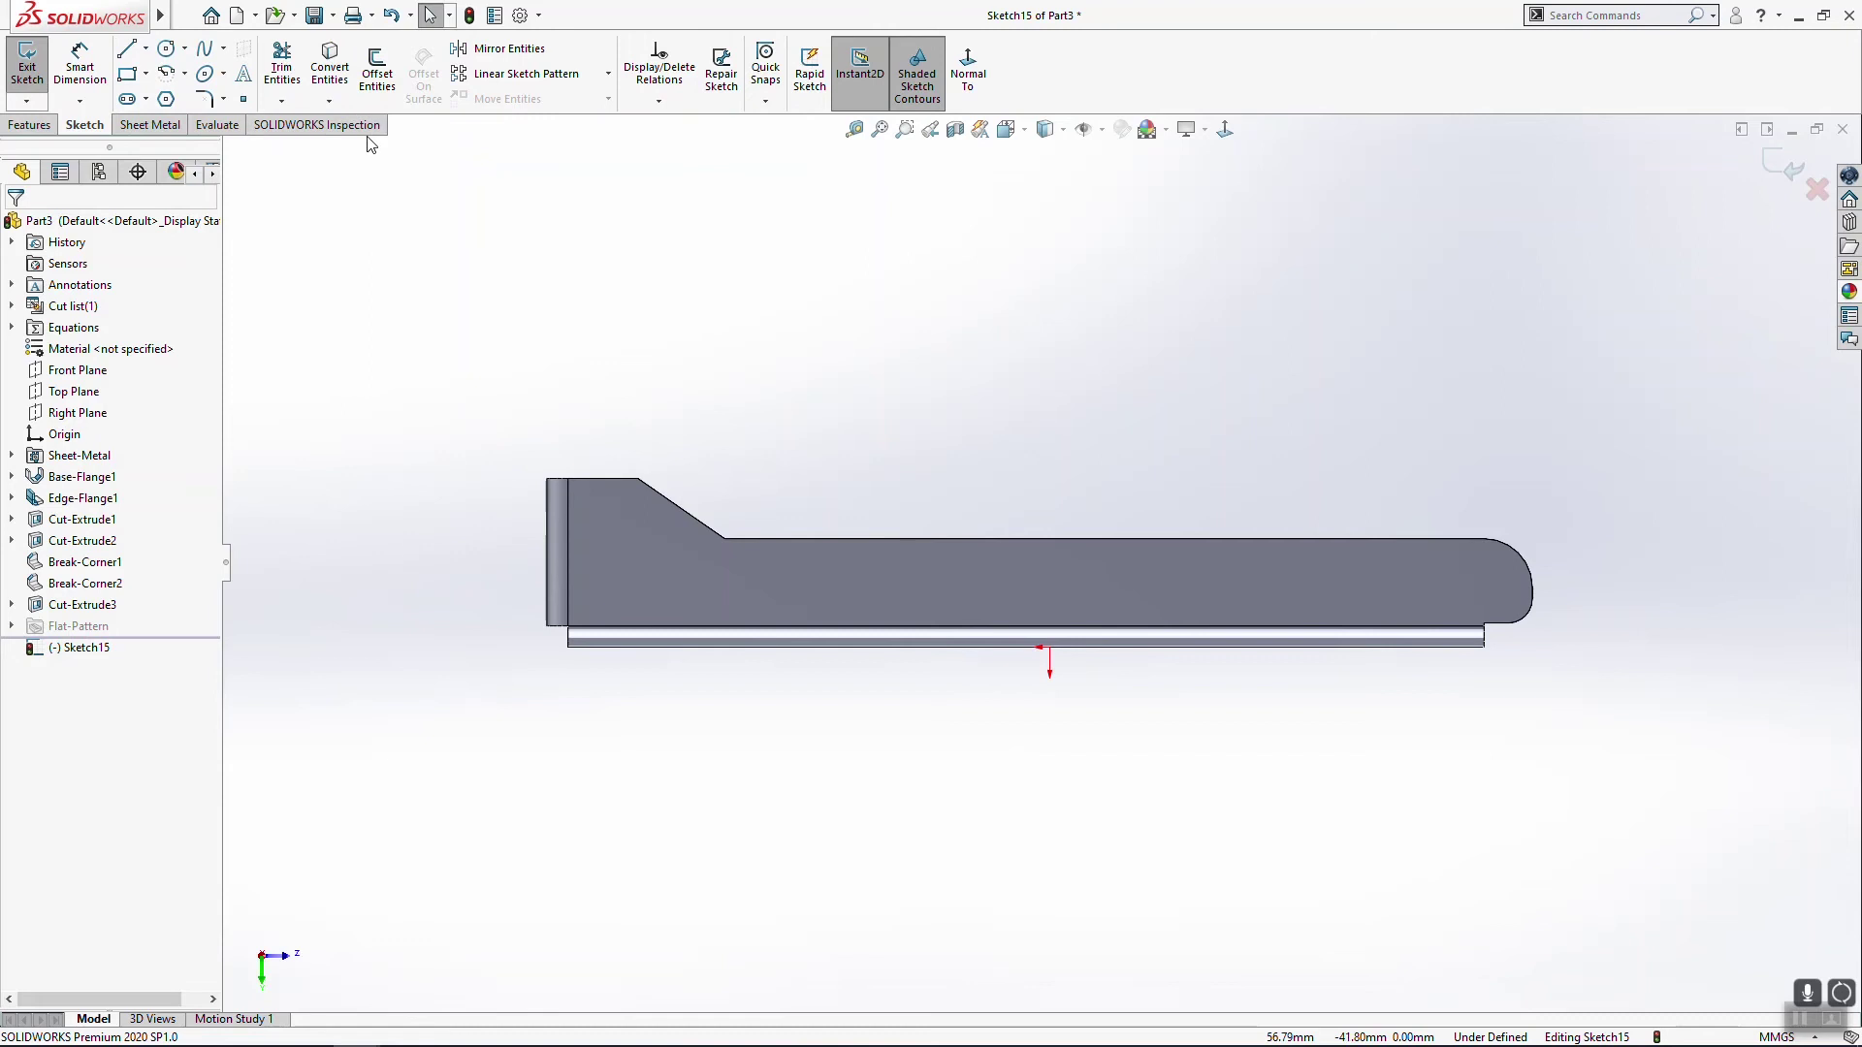
click(169, 47)
scroll(1536, 611, down, 5)
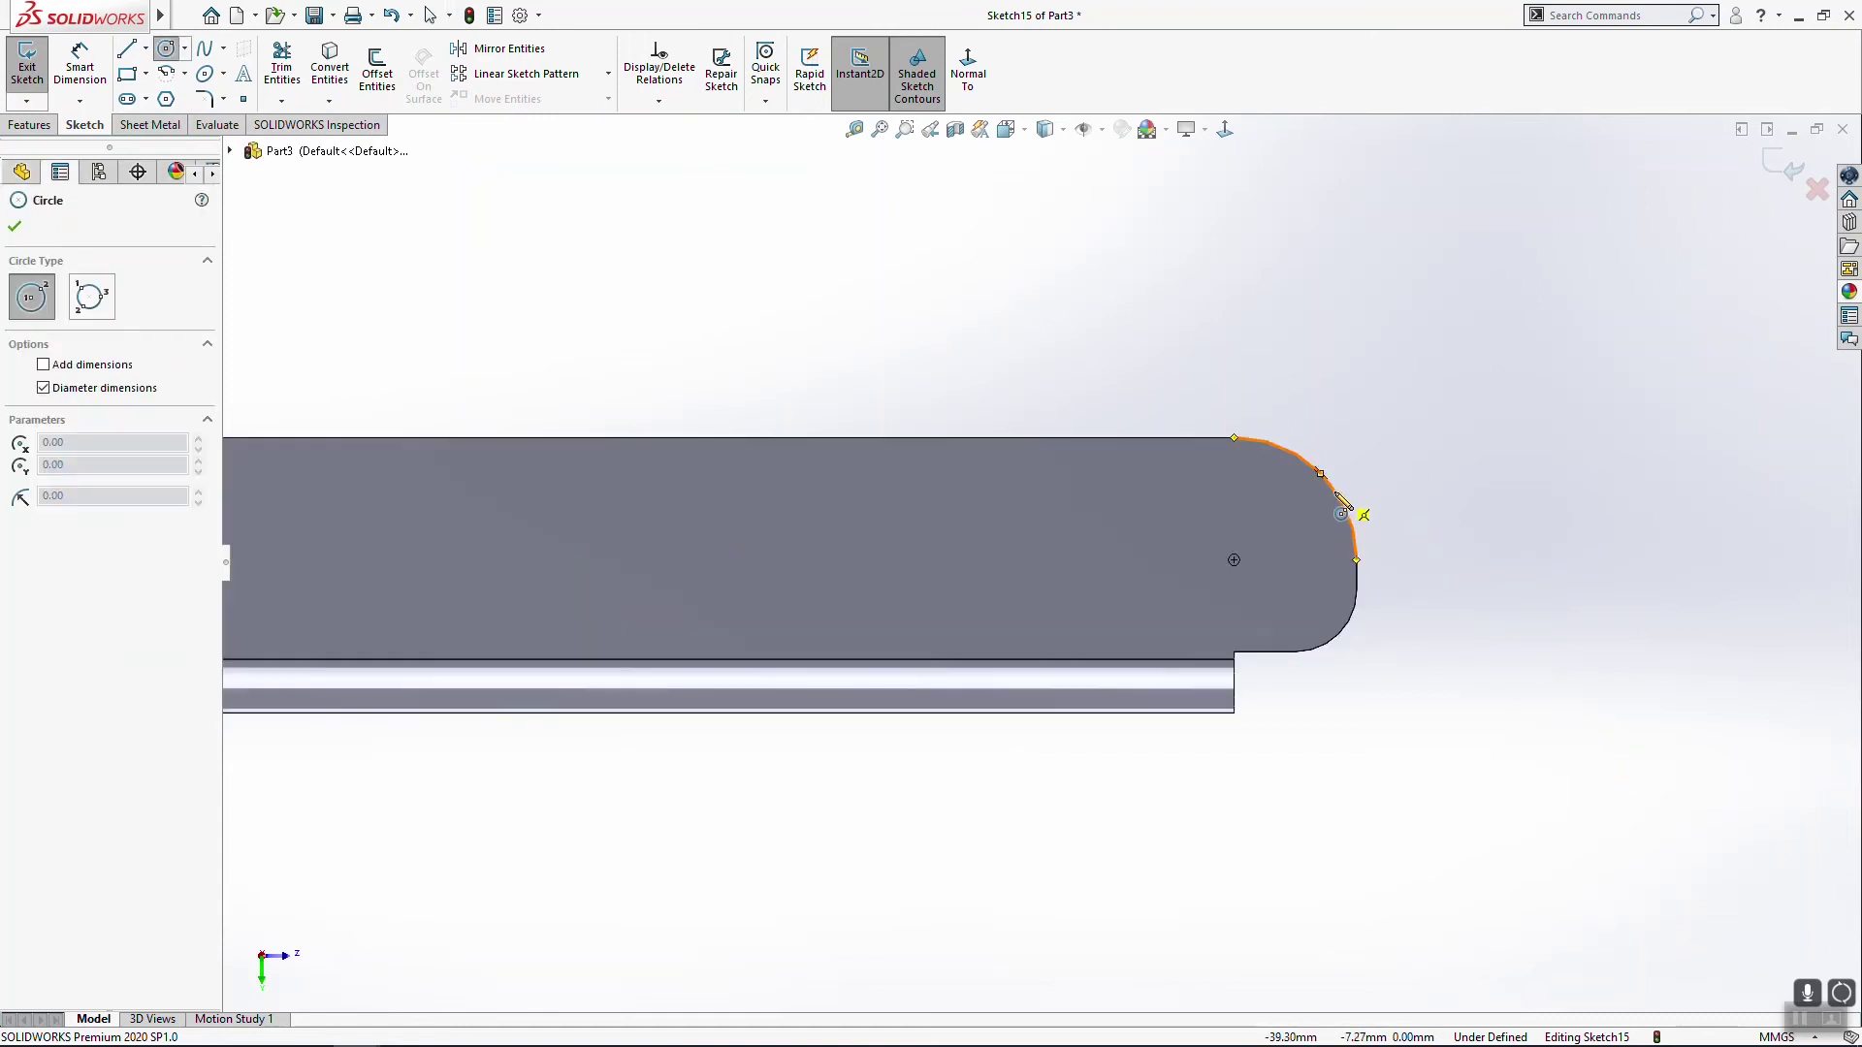
click(1234, 559)
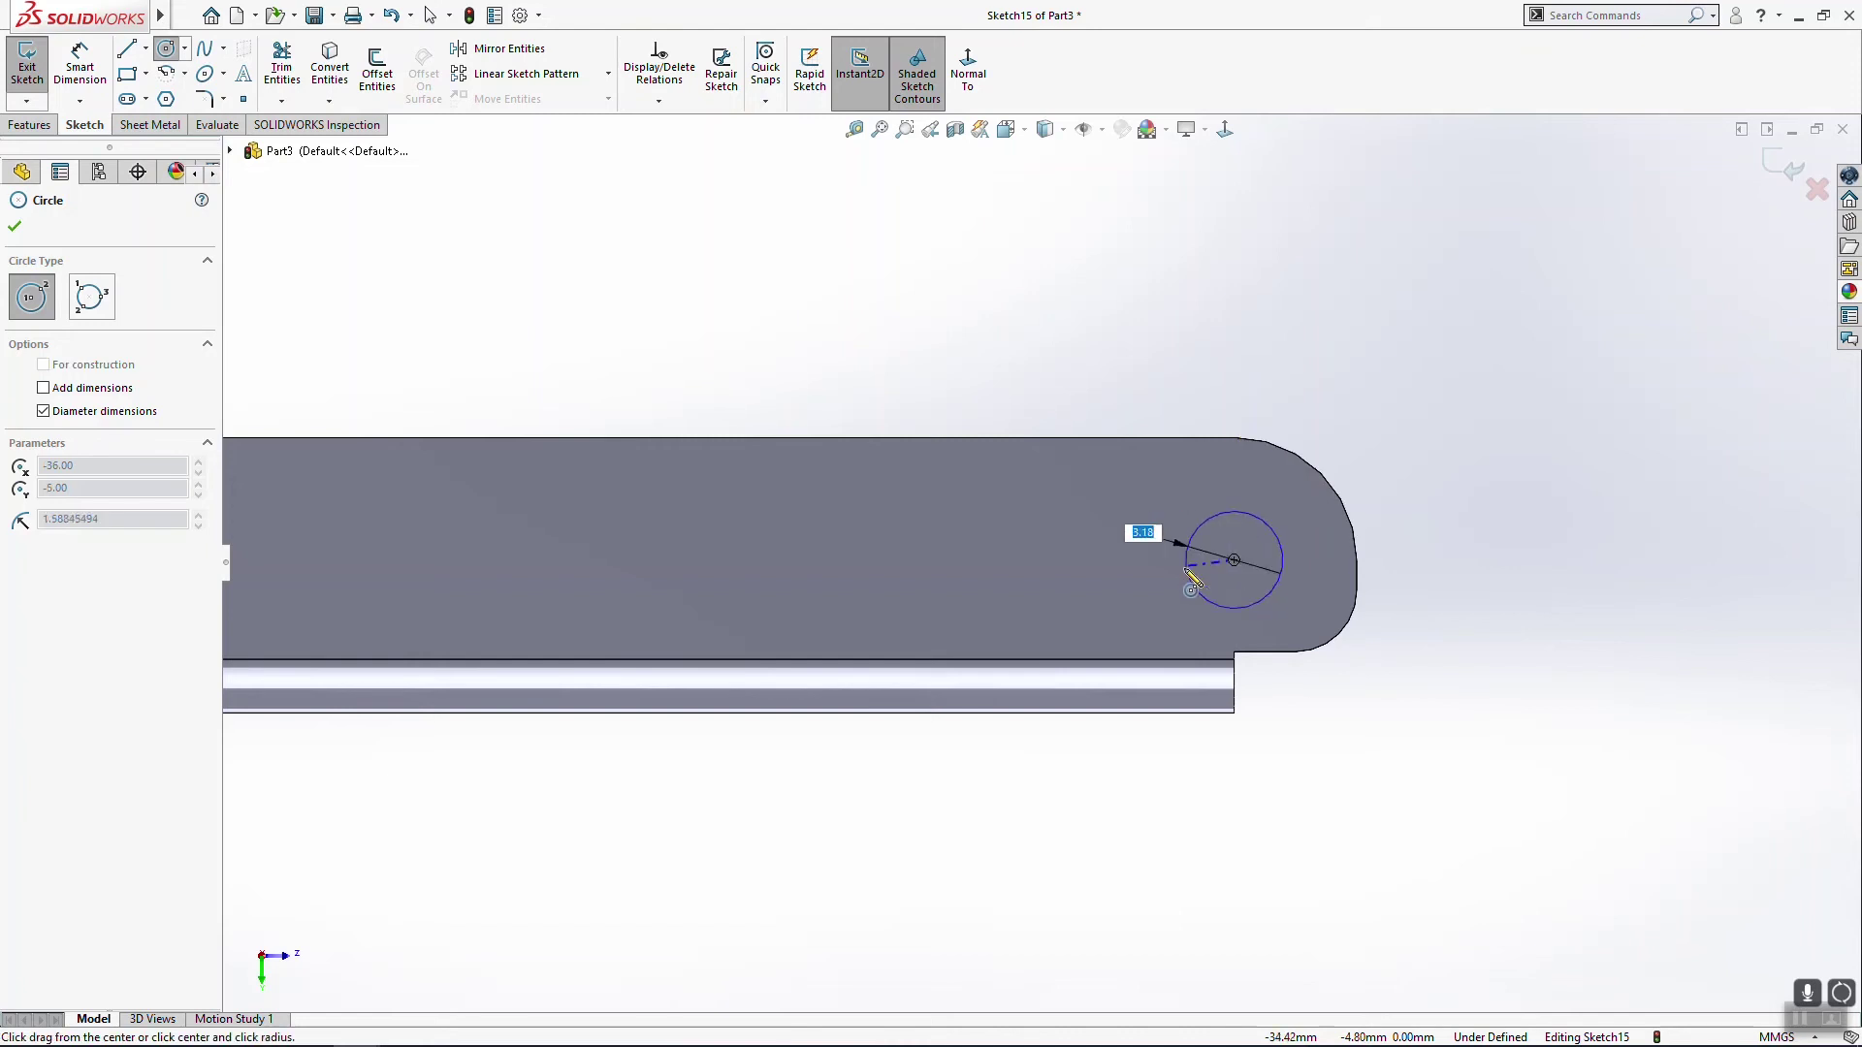
click(1199, 586)
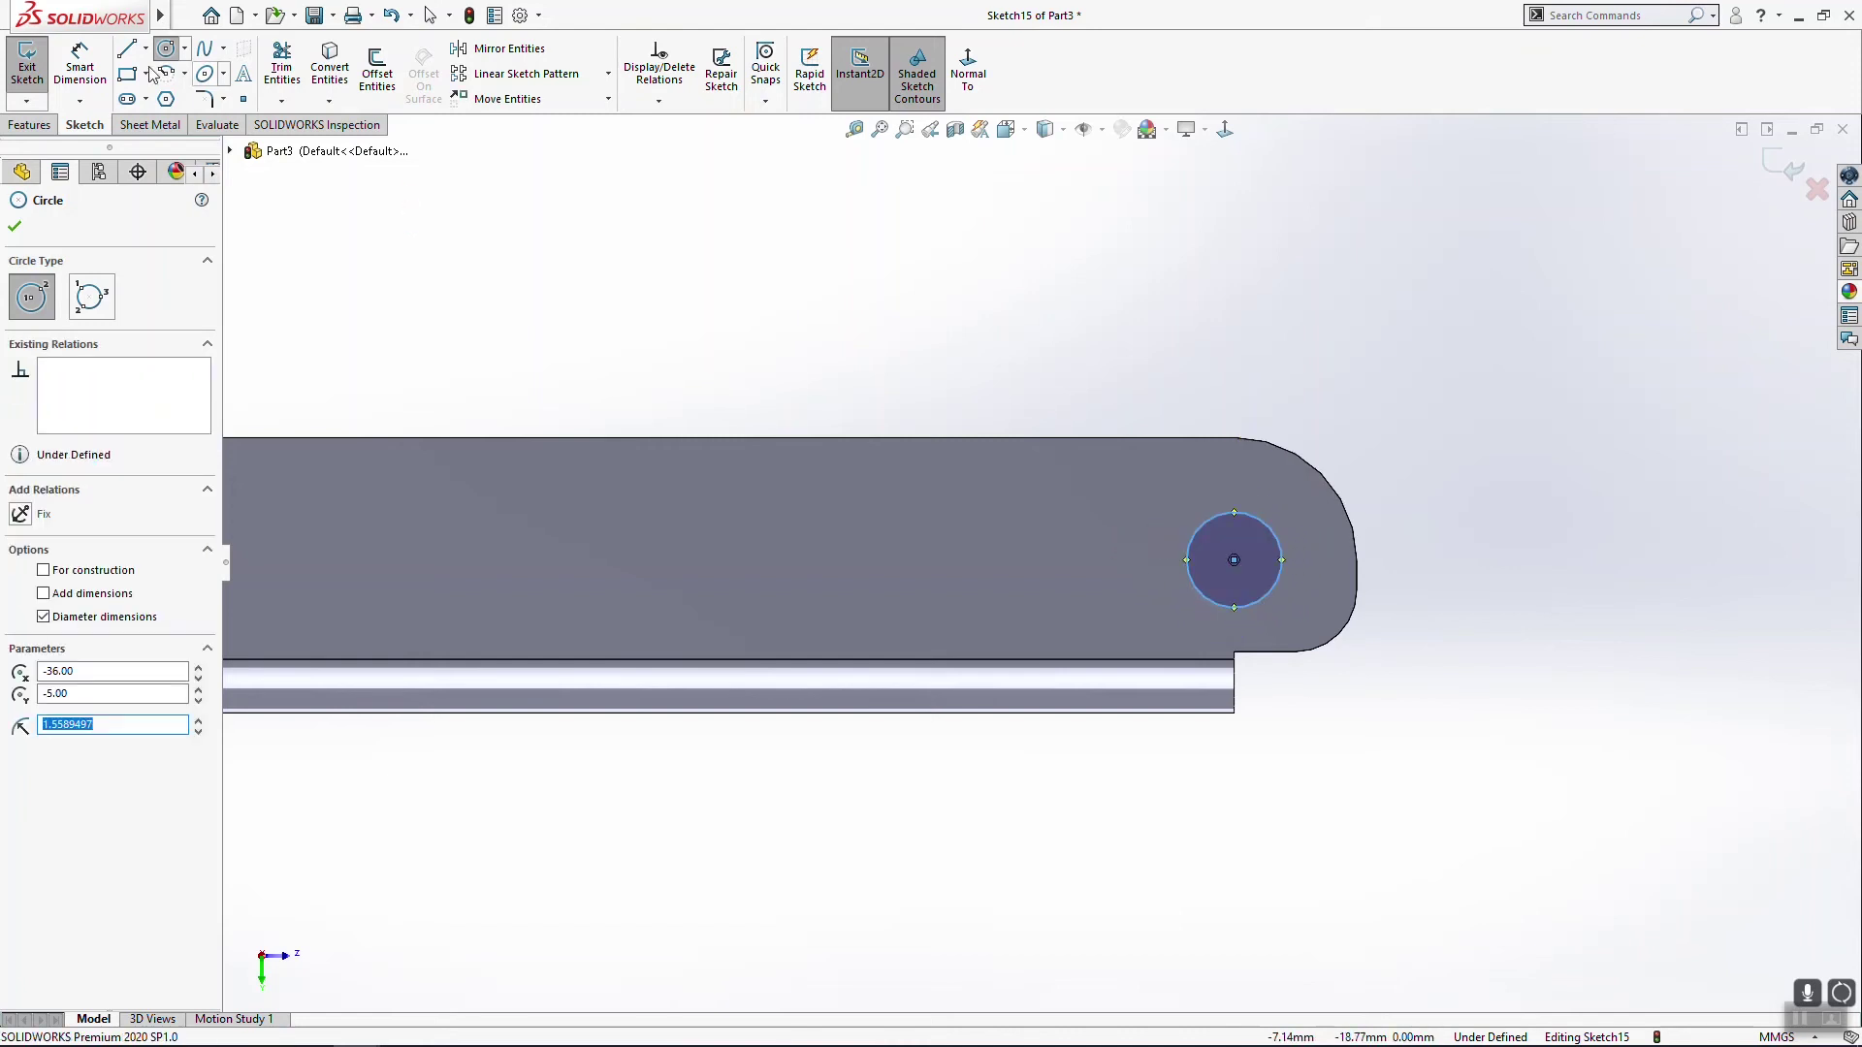
Step: Dimension the circle's diameter as 3.10 mm
click(56, 72)
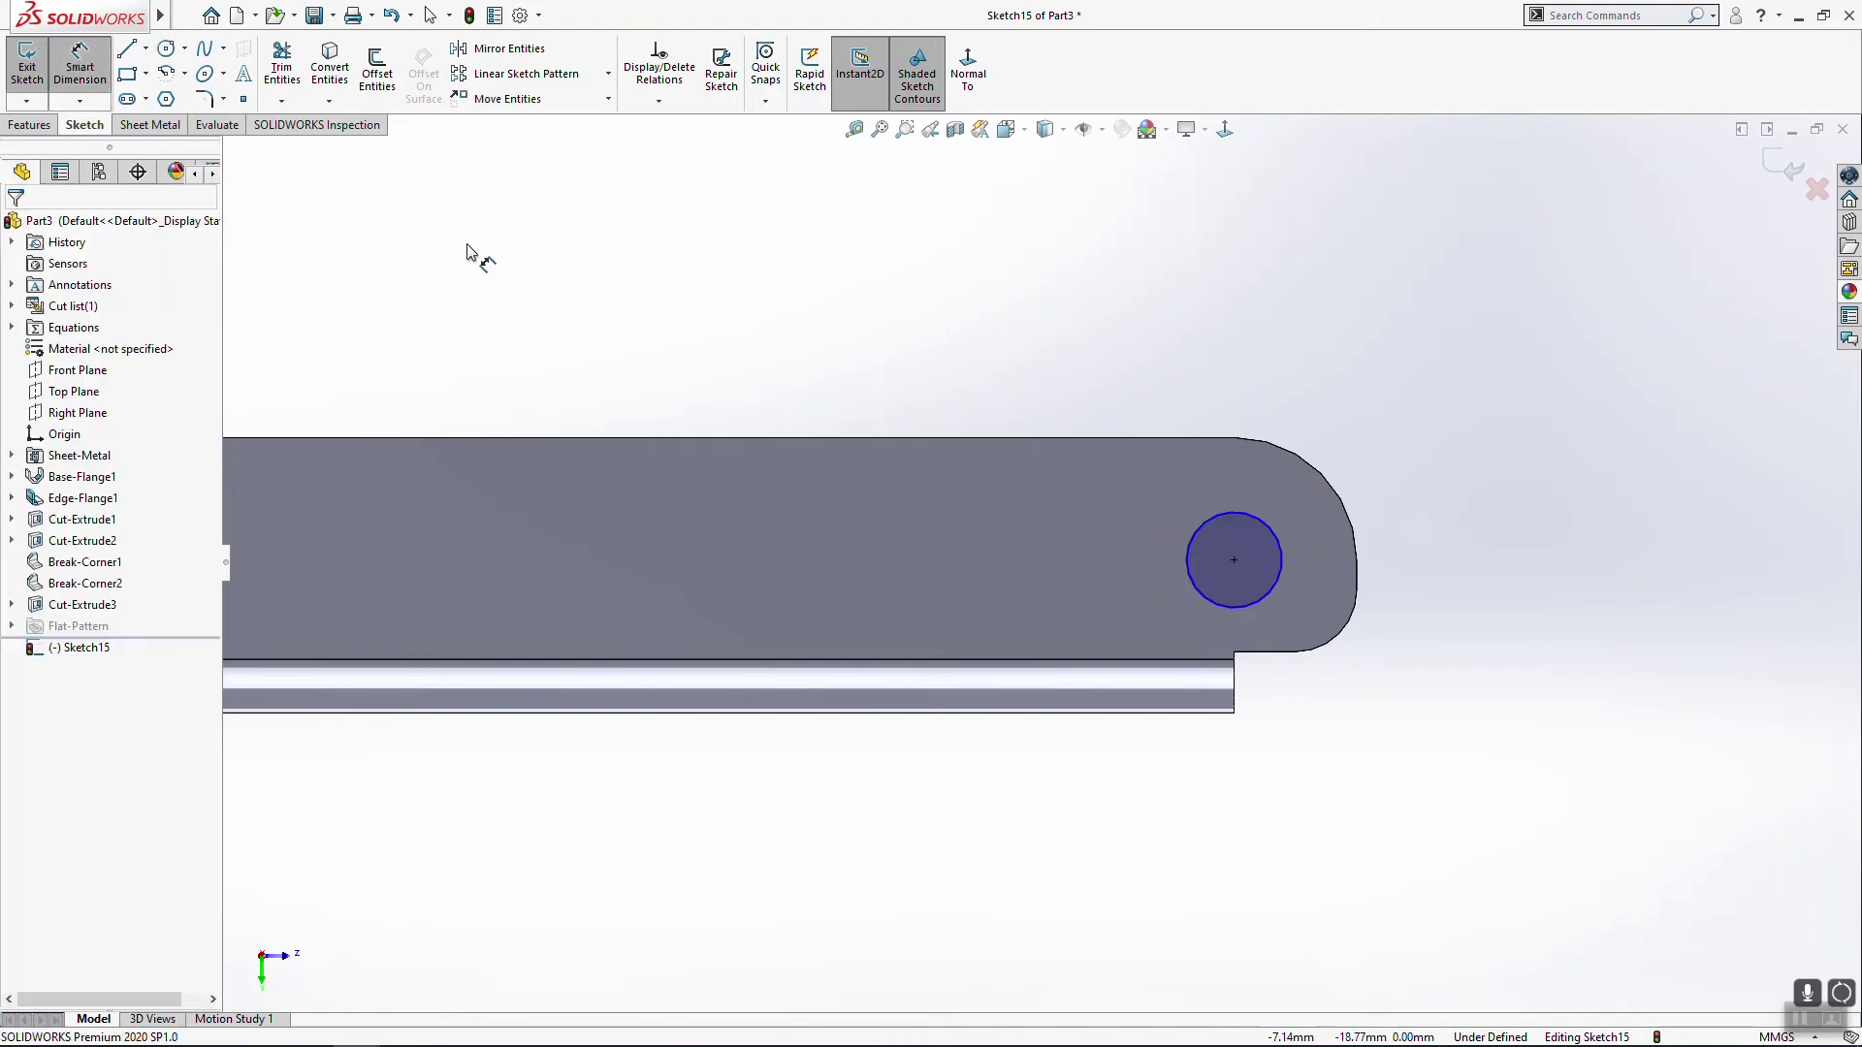
click(1280, 549)
click(1501, 642)
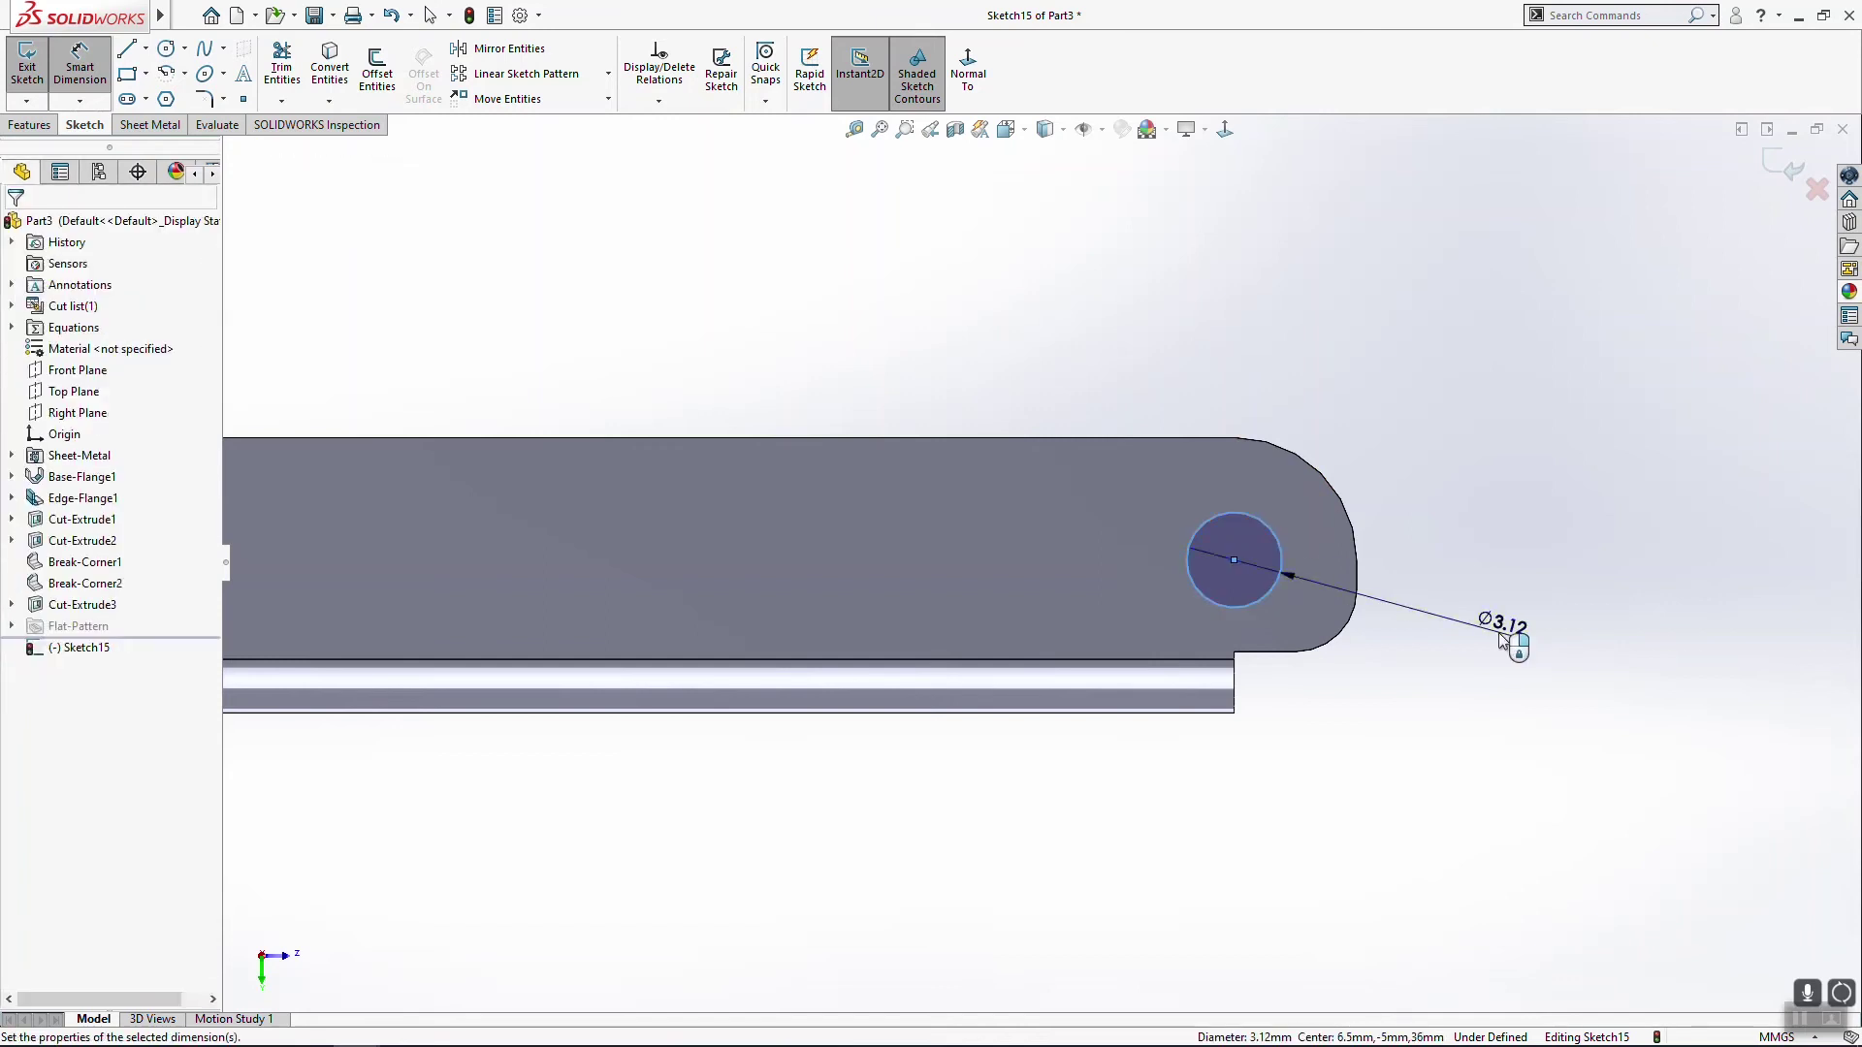
key(Return)
key(Escape)
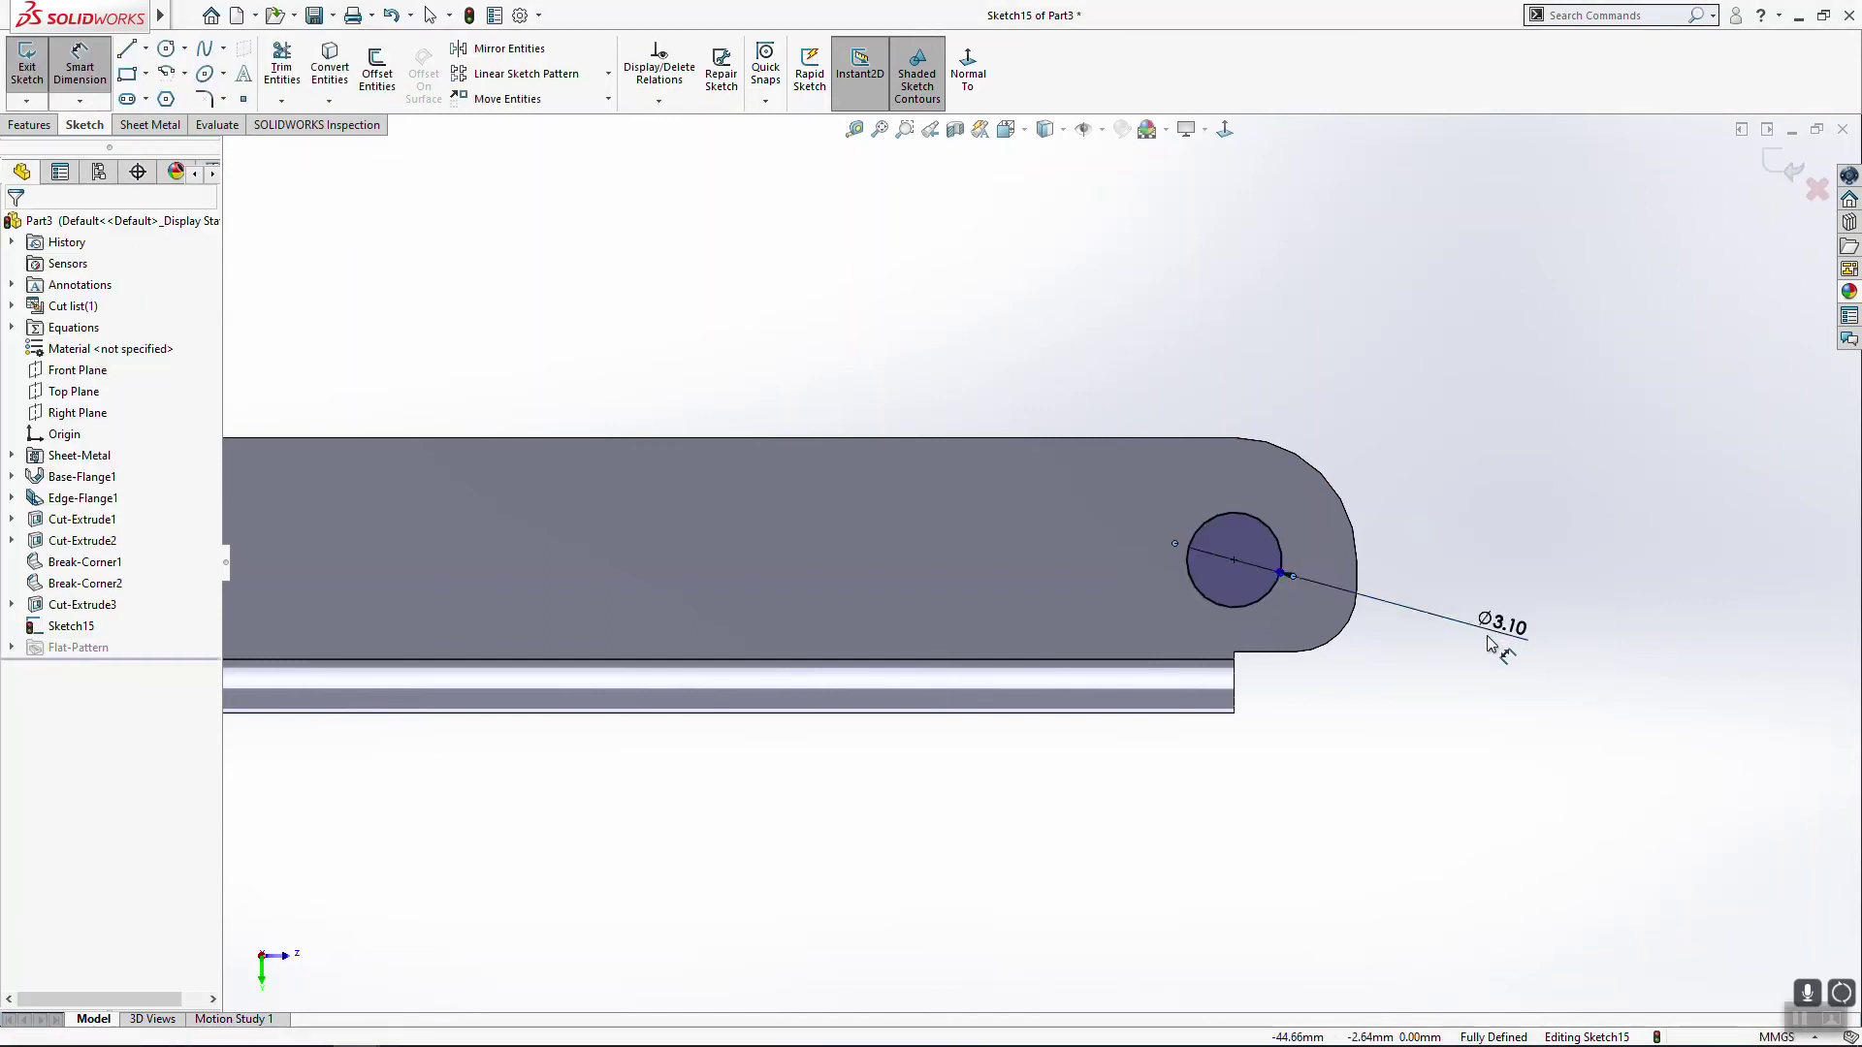
Step: Sketch a horizontal straight slot on the side wall, just above the base bend near the flanged end
scroll(1072, 665, up, 4)
scroll(555, 538, down, 5)
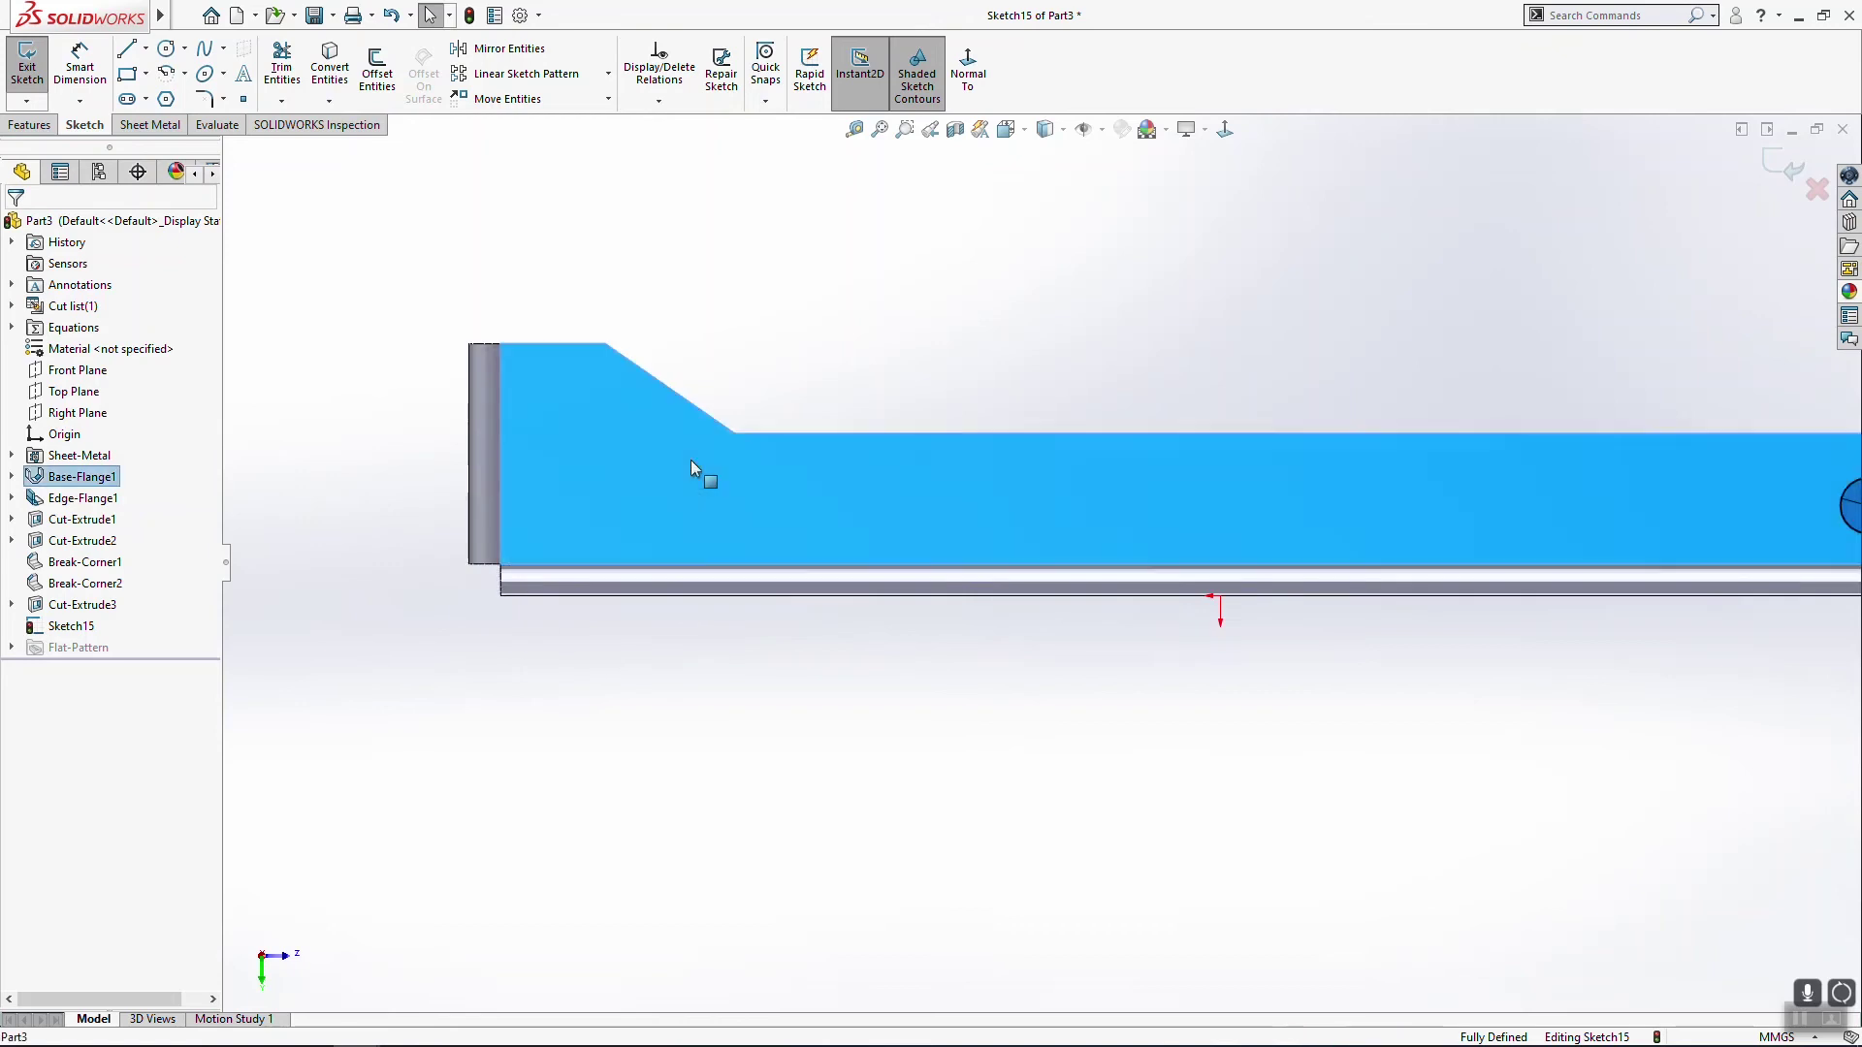
scroll(528, 544, down, 3)
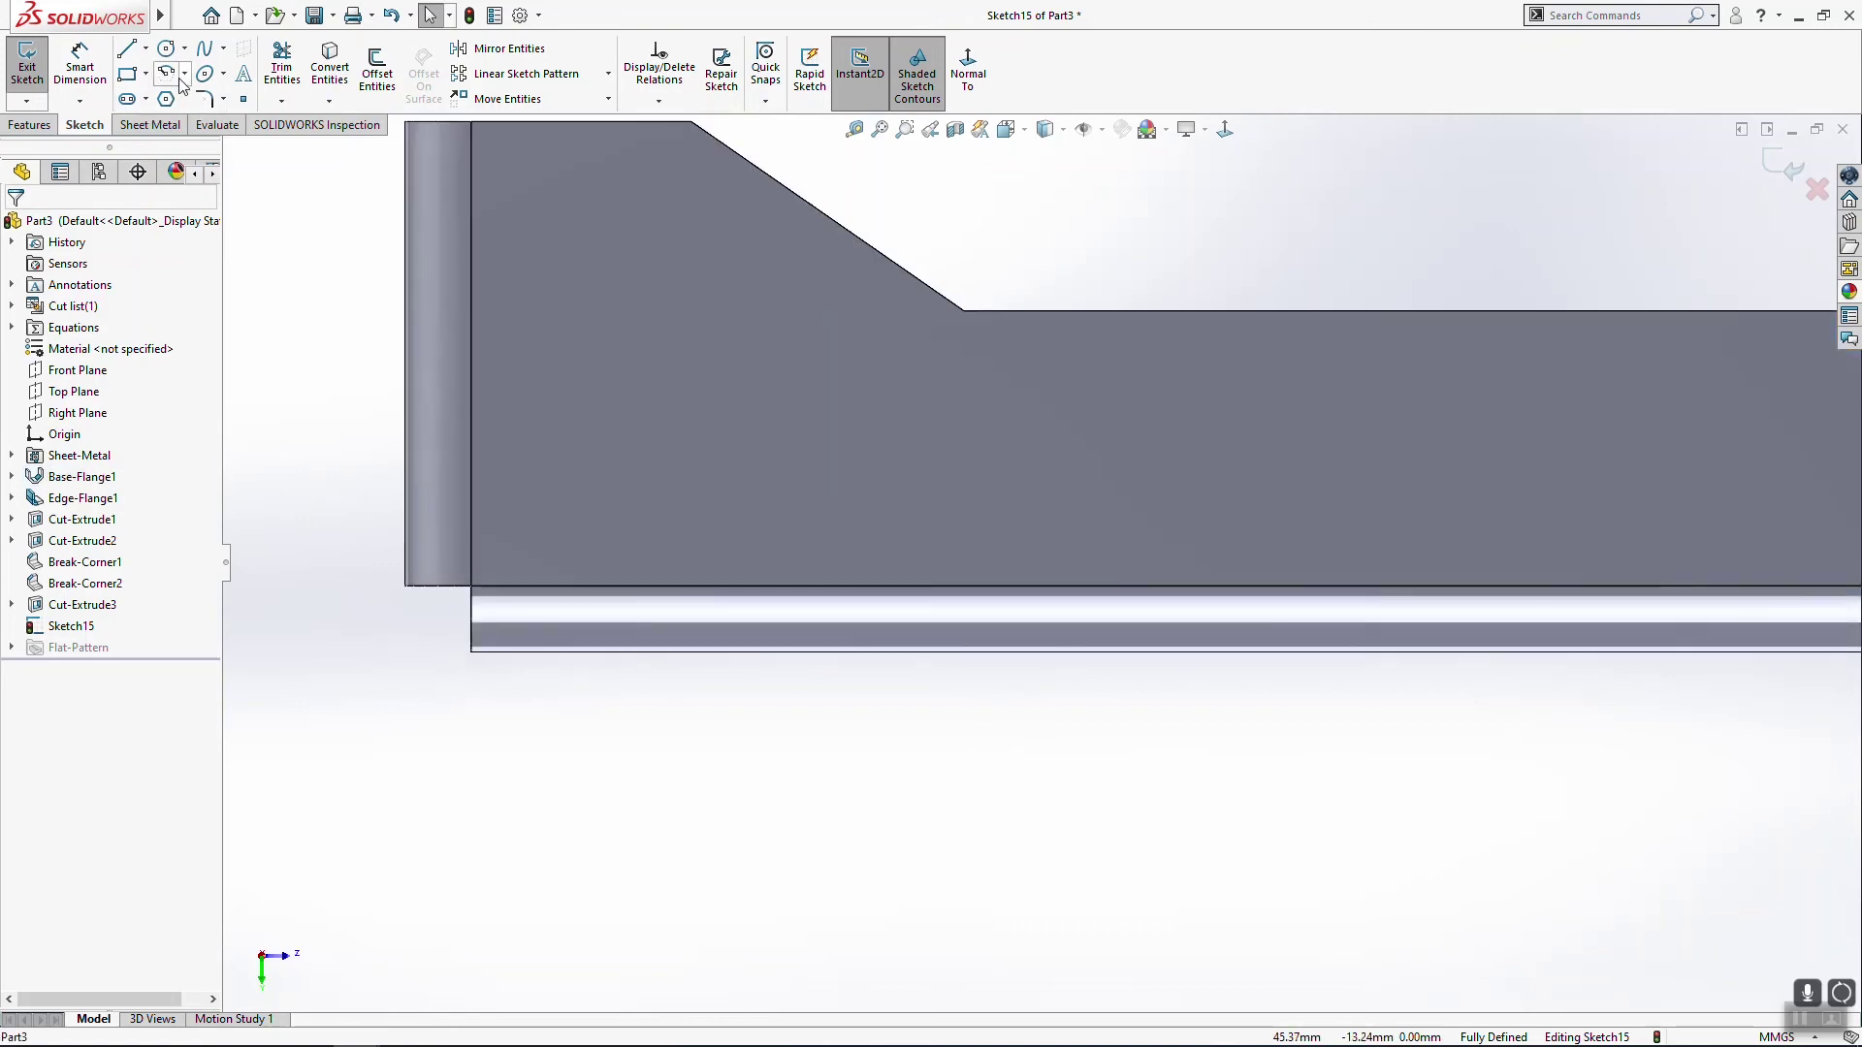
click(127, 98)
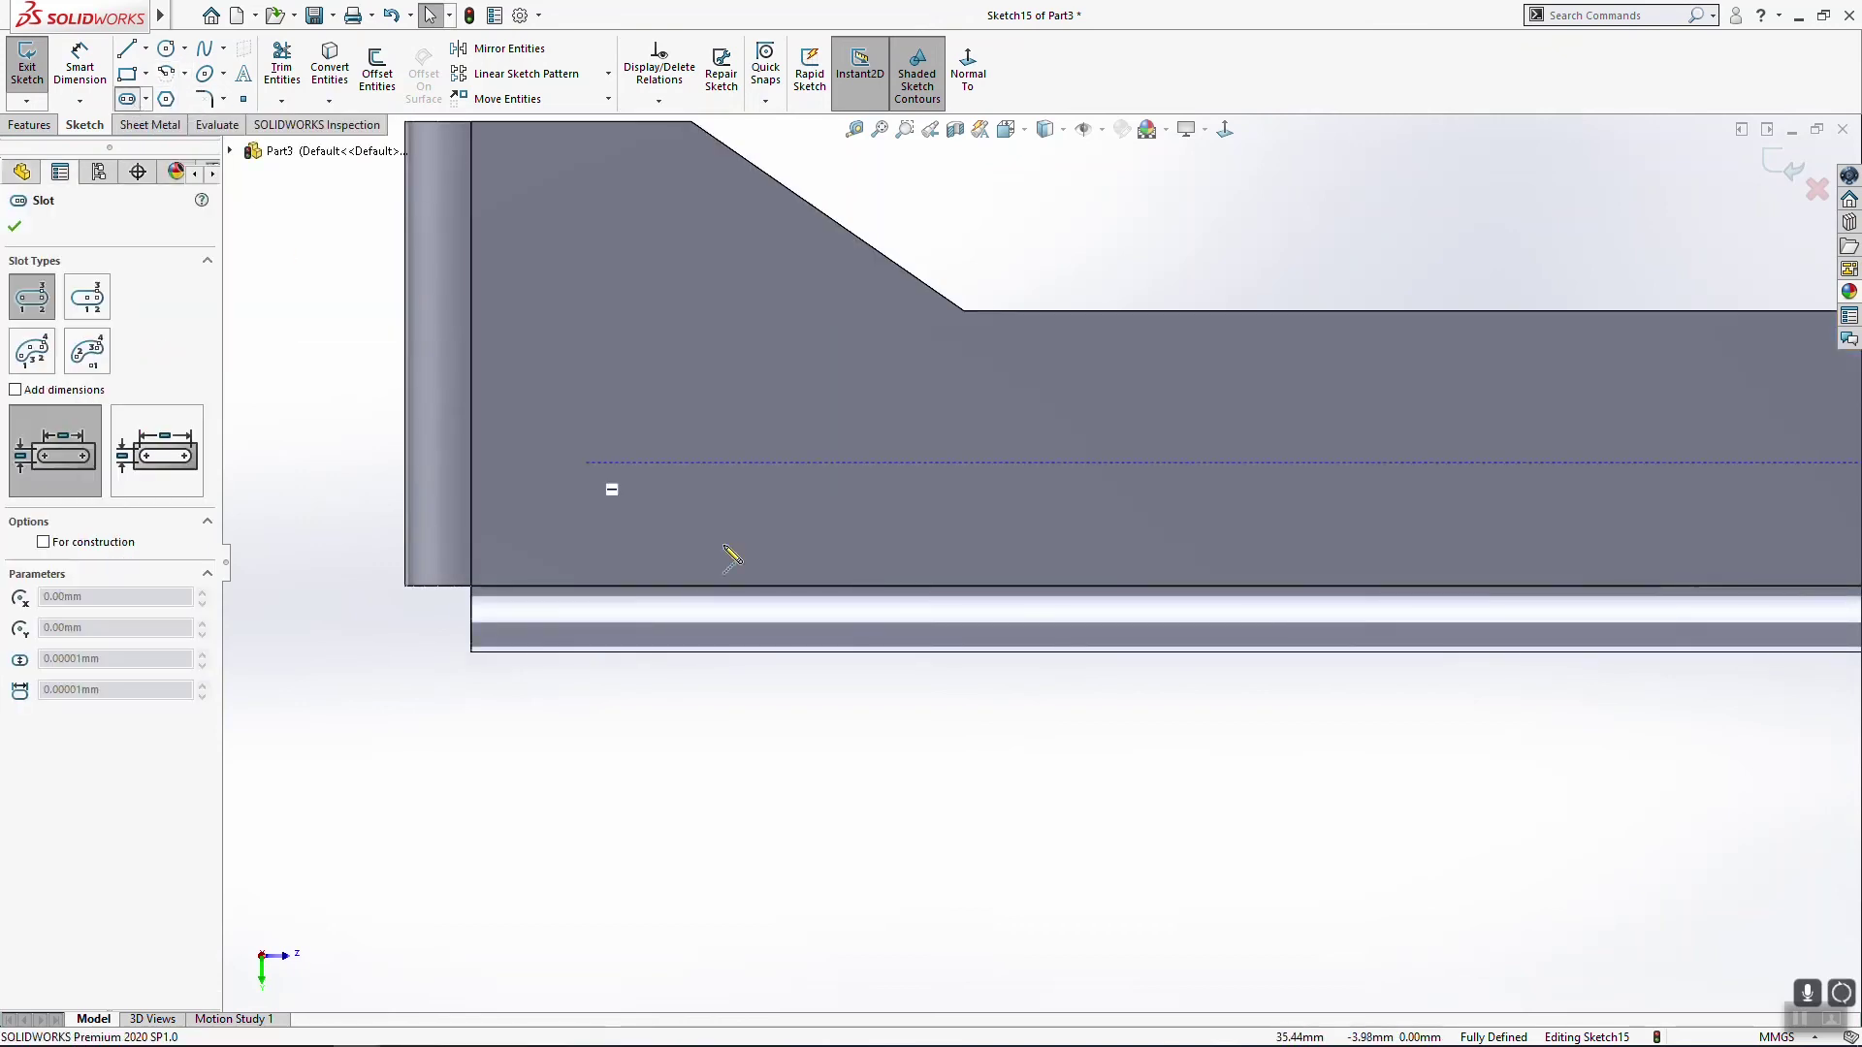
click(650, 520)
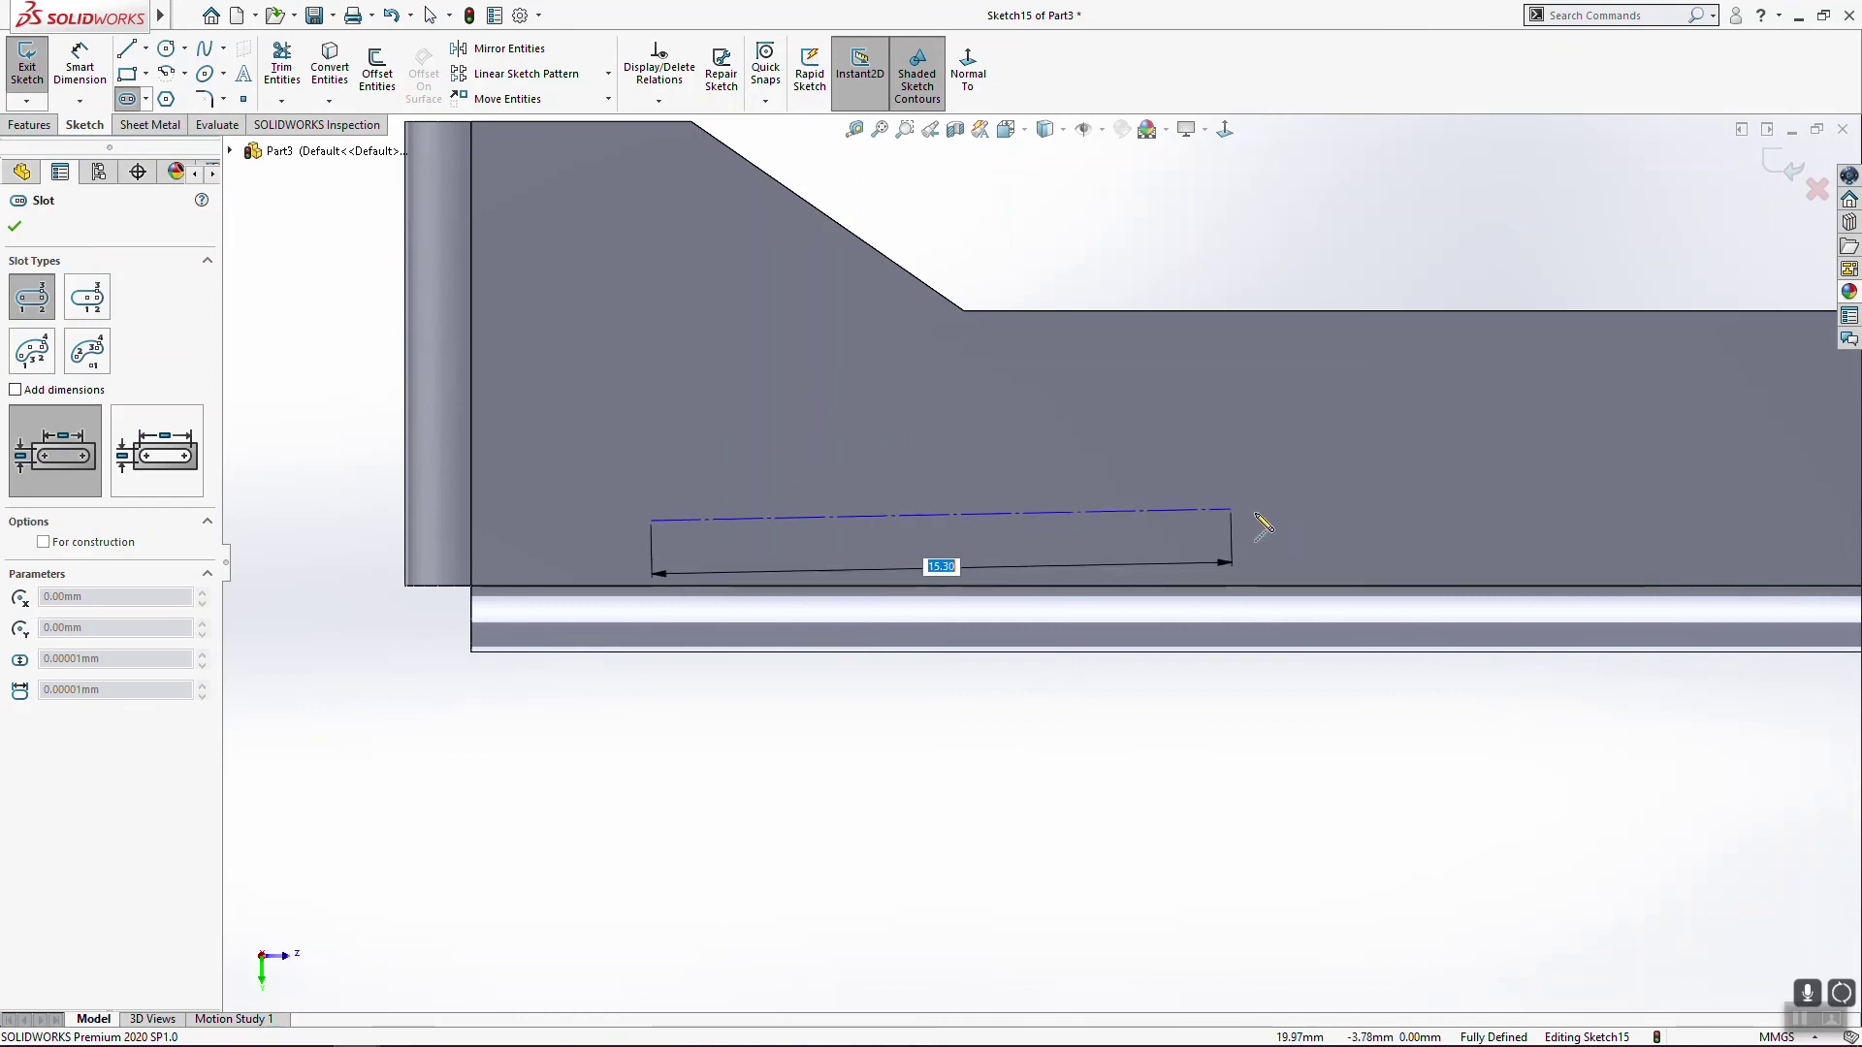
click(1391, 544)
click(1309, 560)
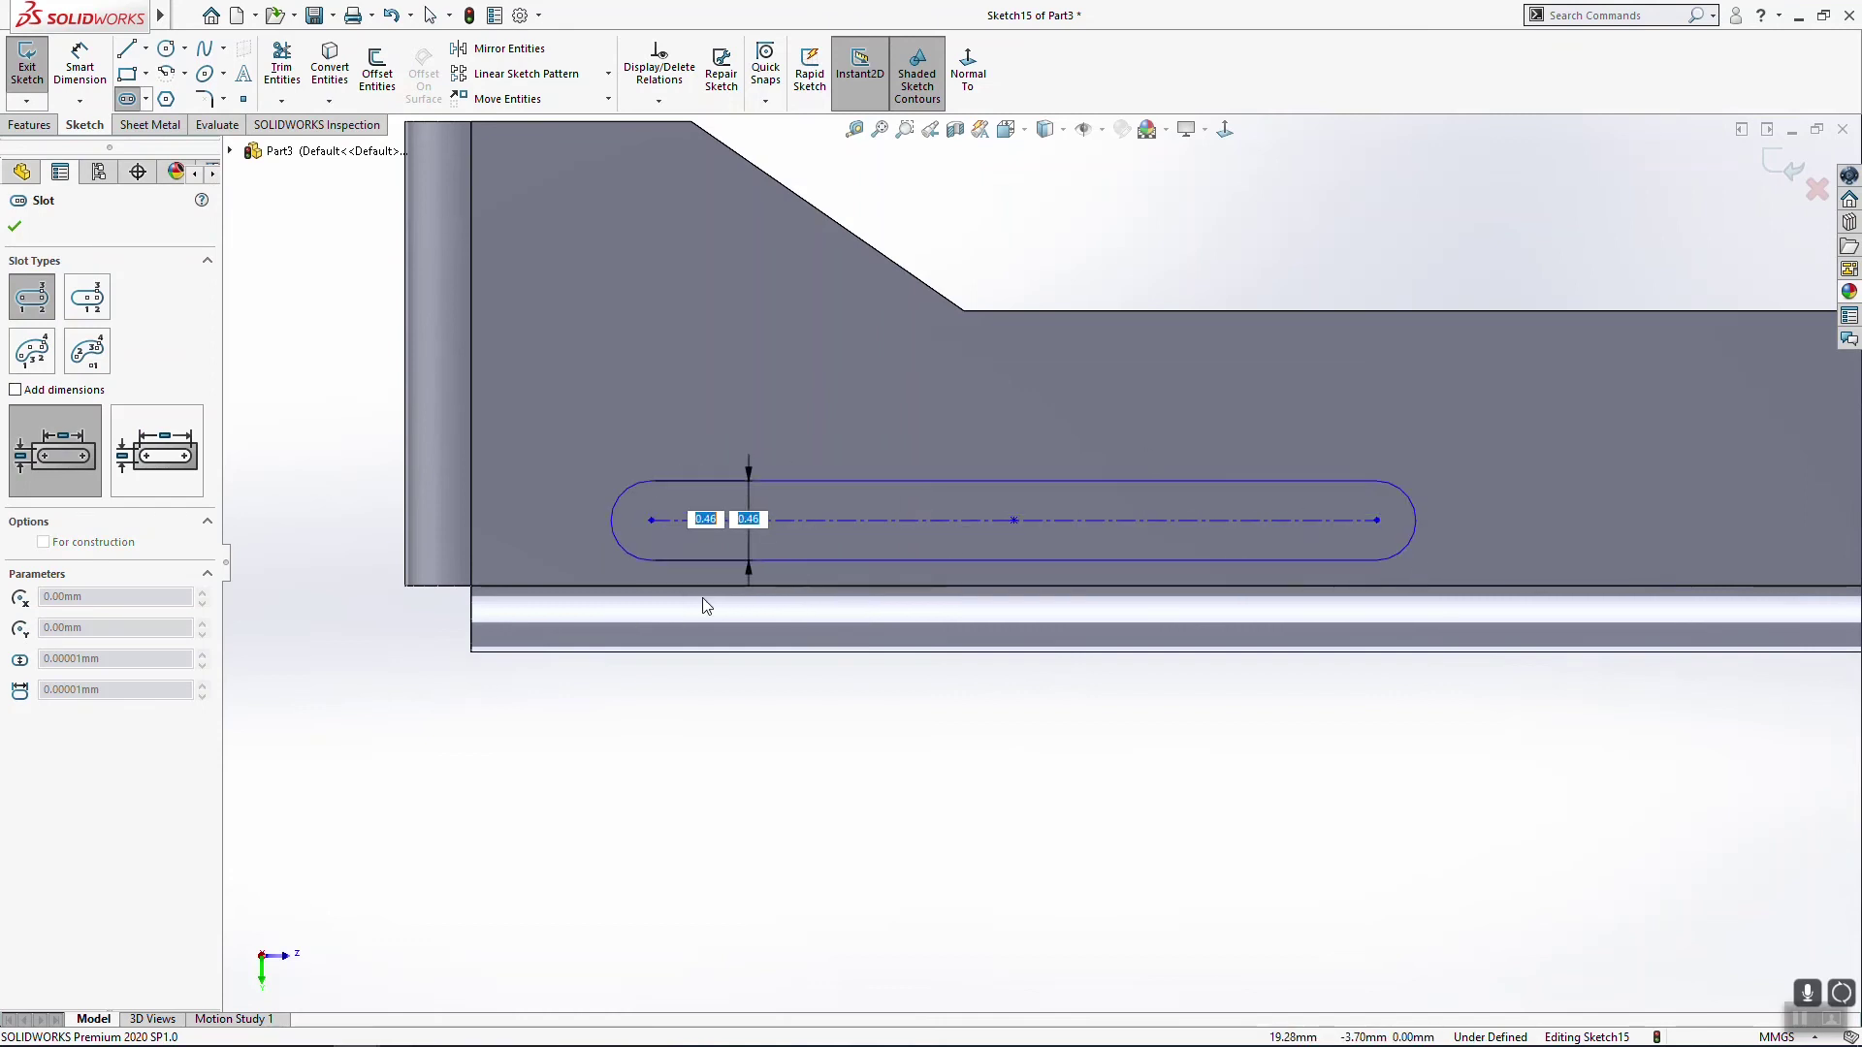
Step: Finish the straight slot's outline on the side wall and dimension its end radius as 1 mm
click(1385, 568)
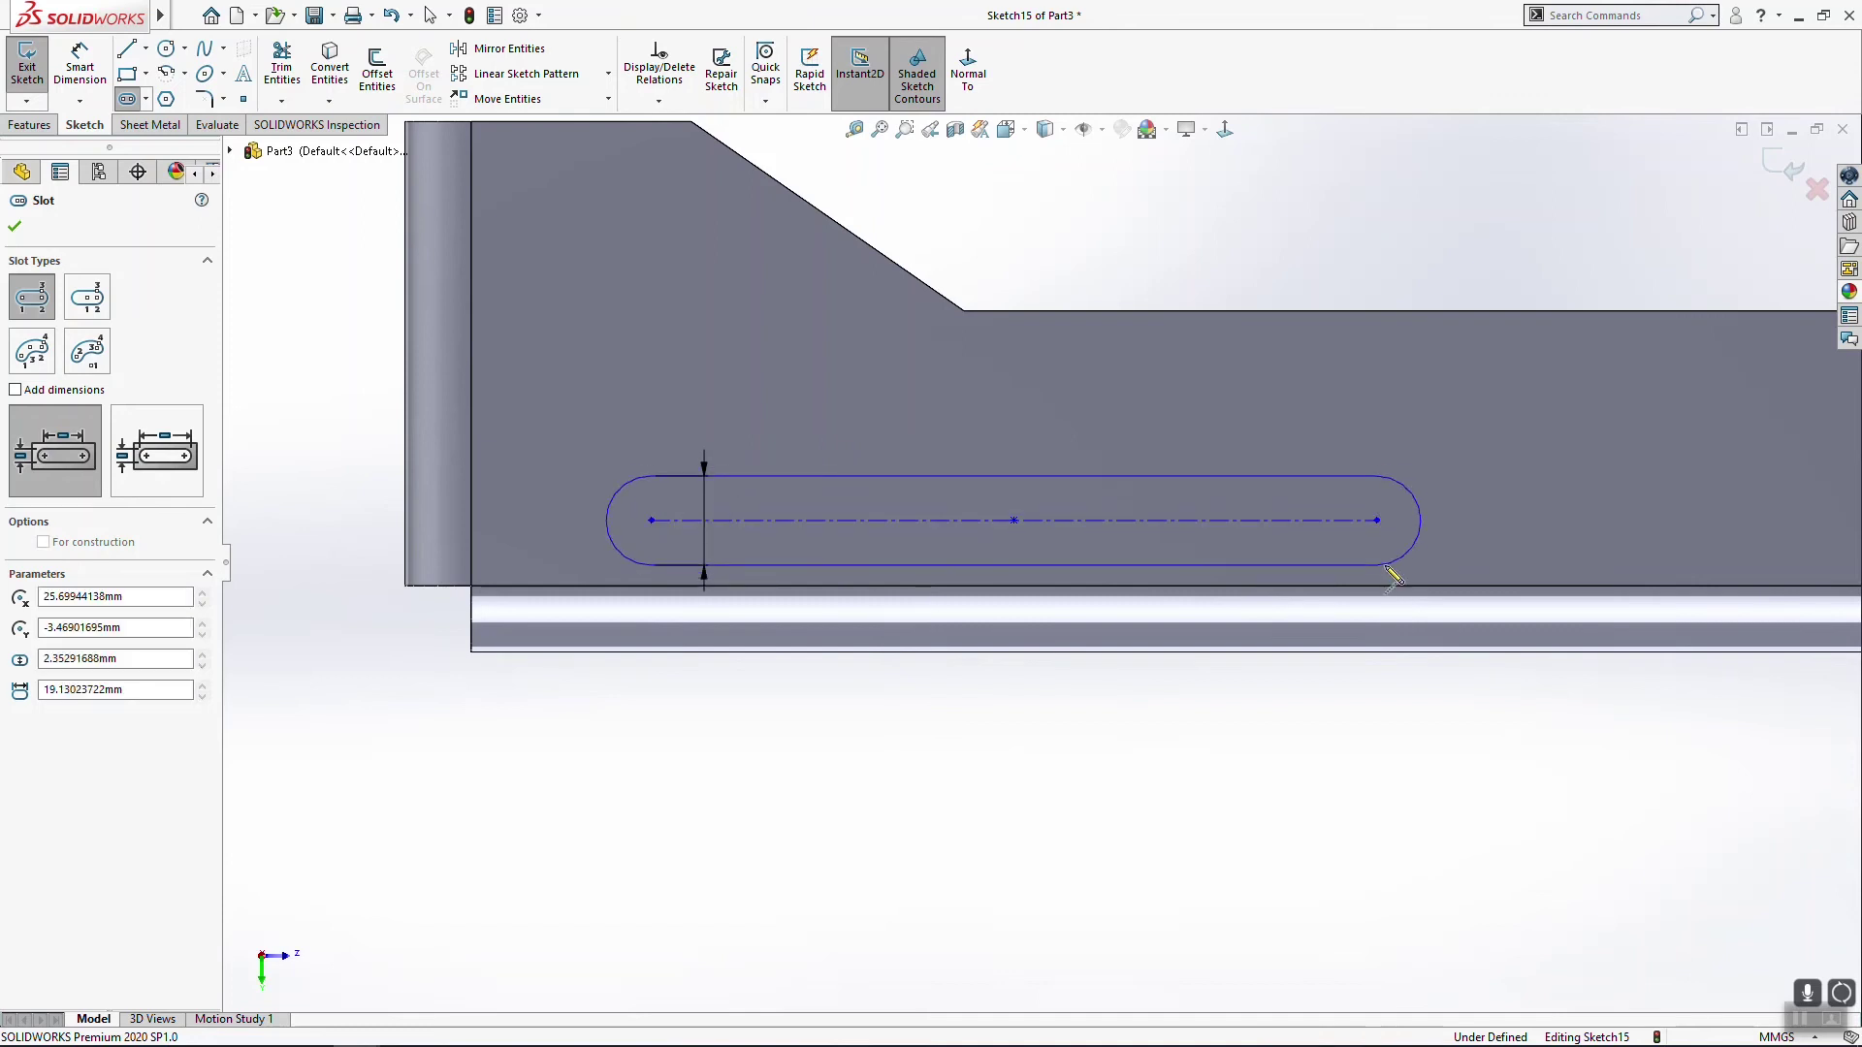
click(17, 225)
click(79, 68)
click(1404, 487)
click(1458, 467)
text(1)
key(Return)
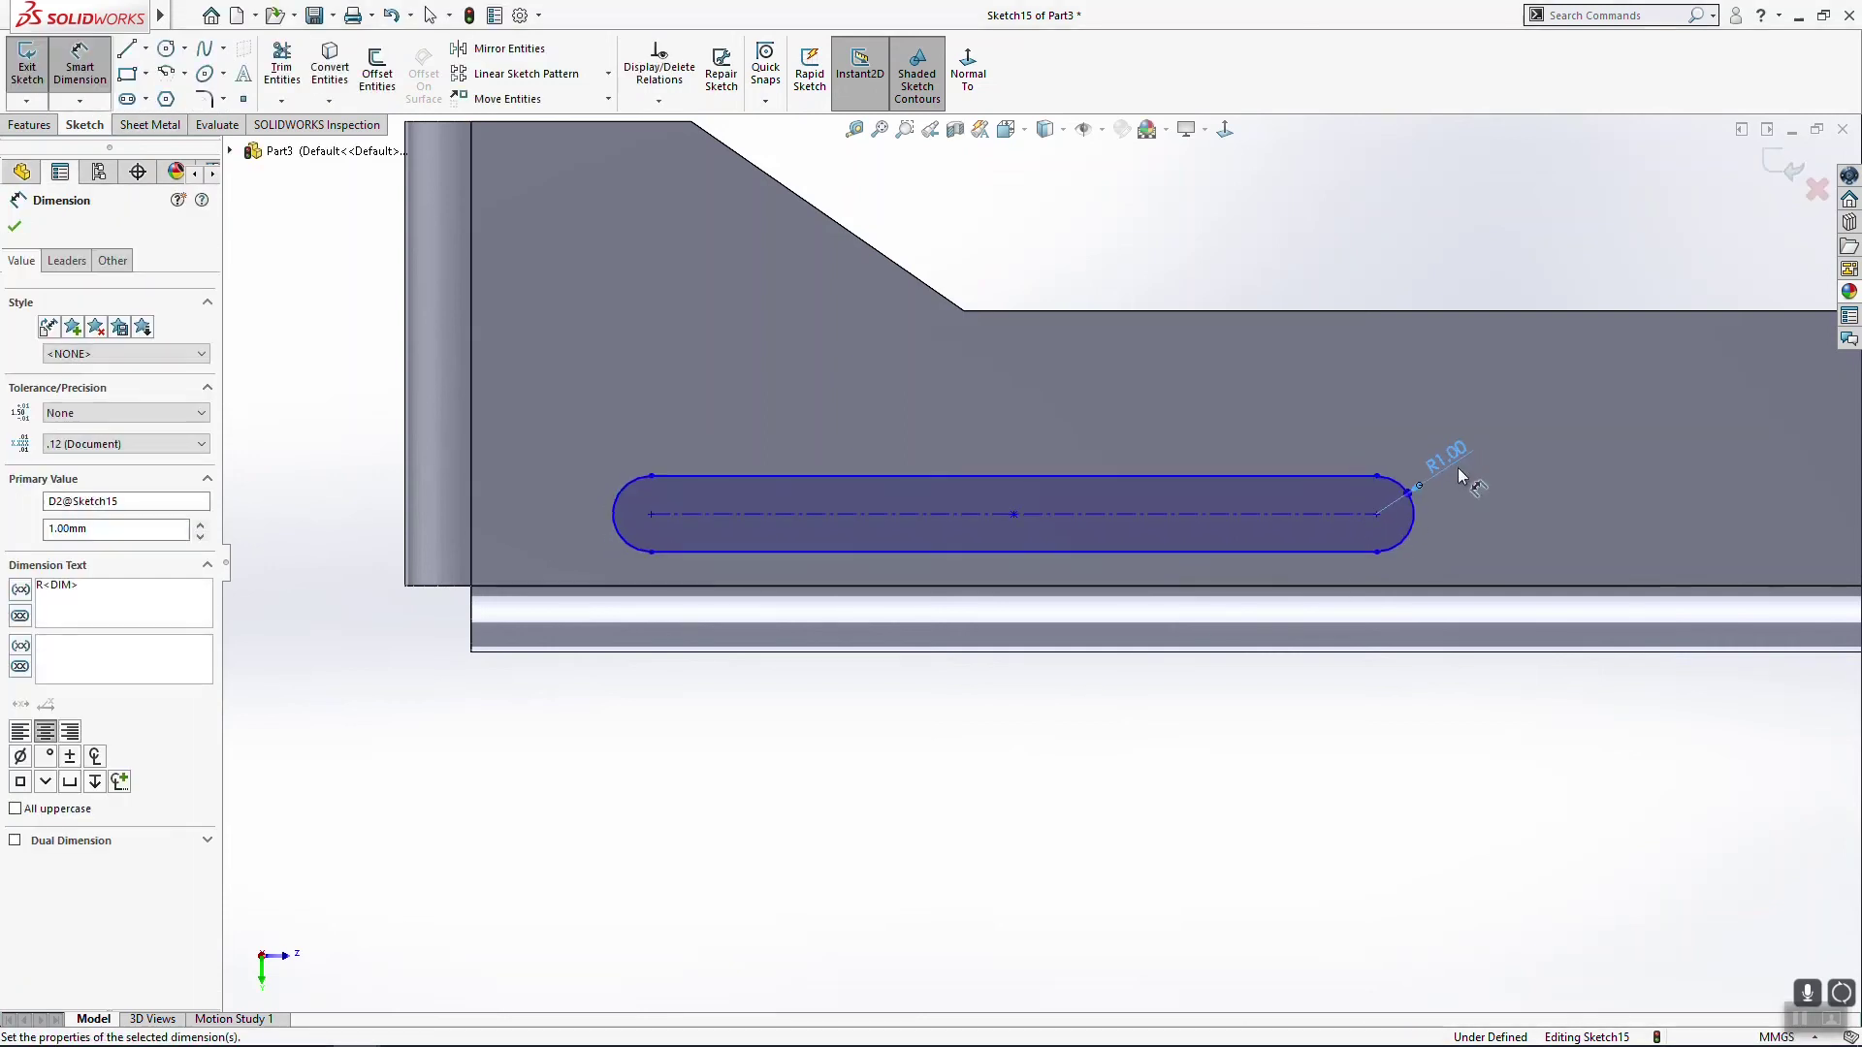
Step: Set the distance between the slot's two arc centres to 20 mm
click(1044, 515)
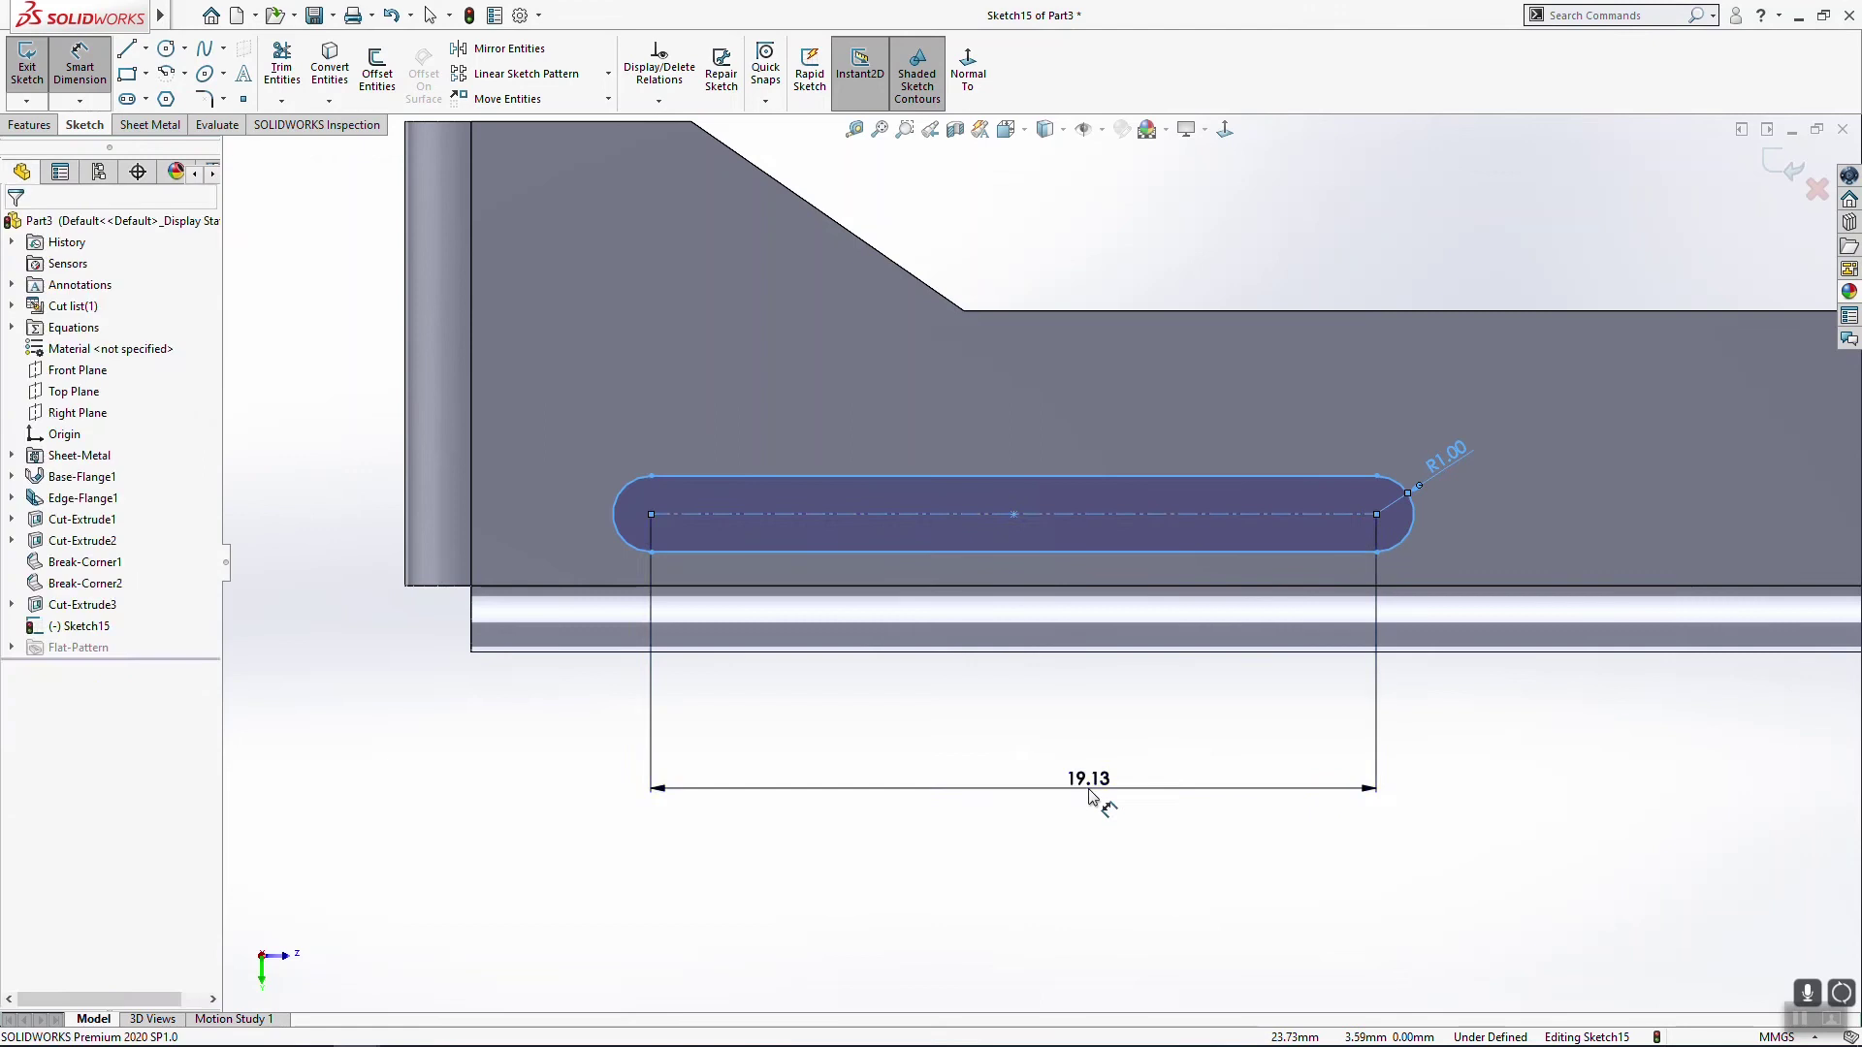
click(1089, 794)
text(20)
key(Return)
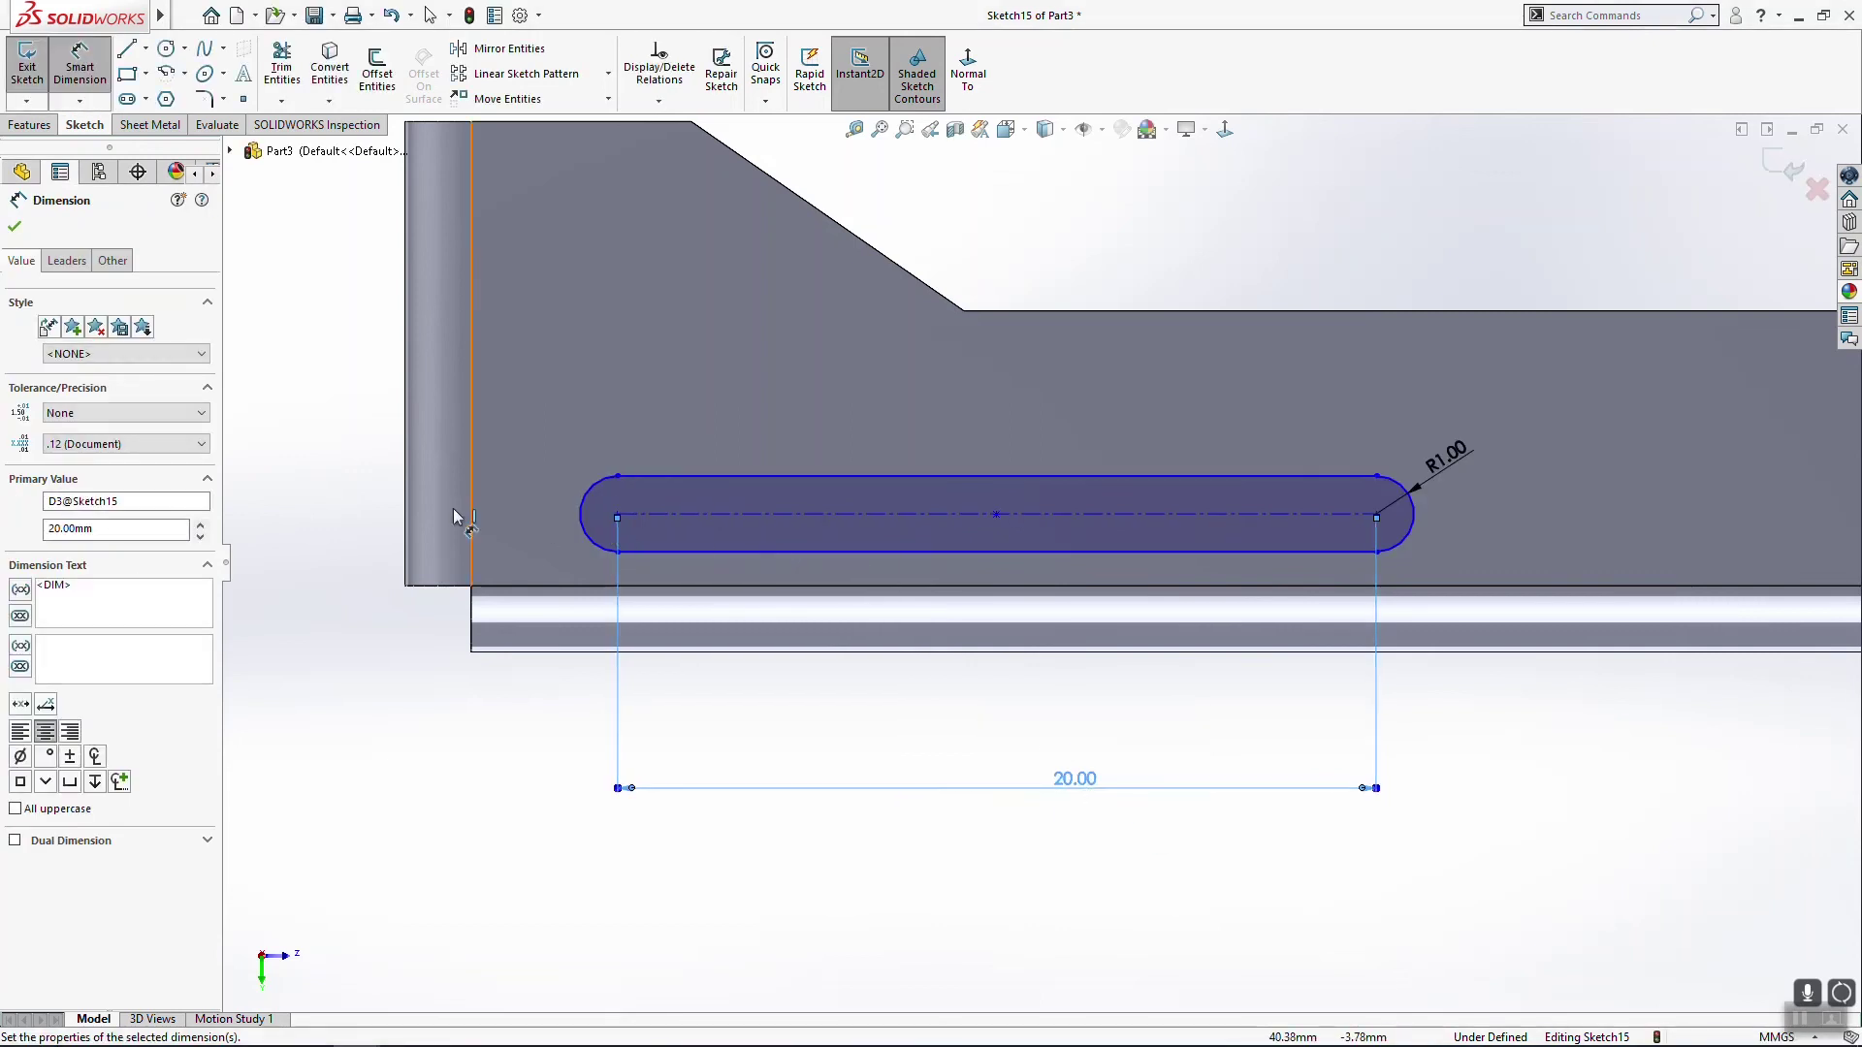
Step: Position the slot's arc centre nearest the end flange 5 mm from the flange's outer edge and 1.5 mm above the base bend line
click(405, 510)
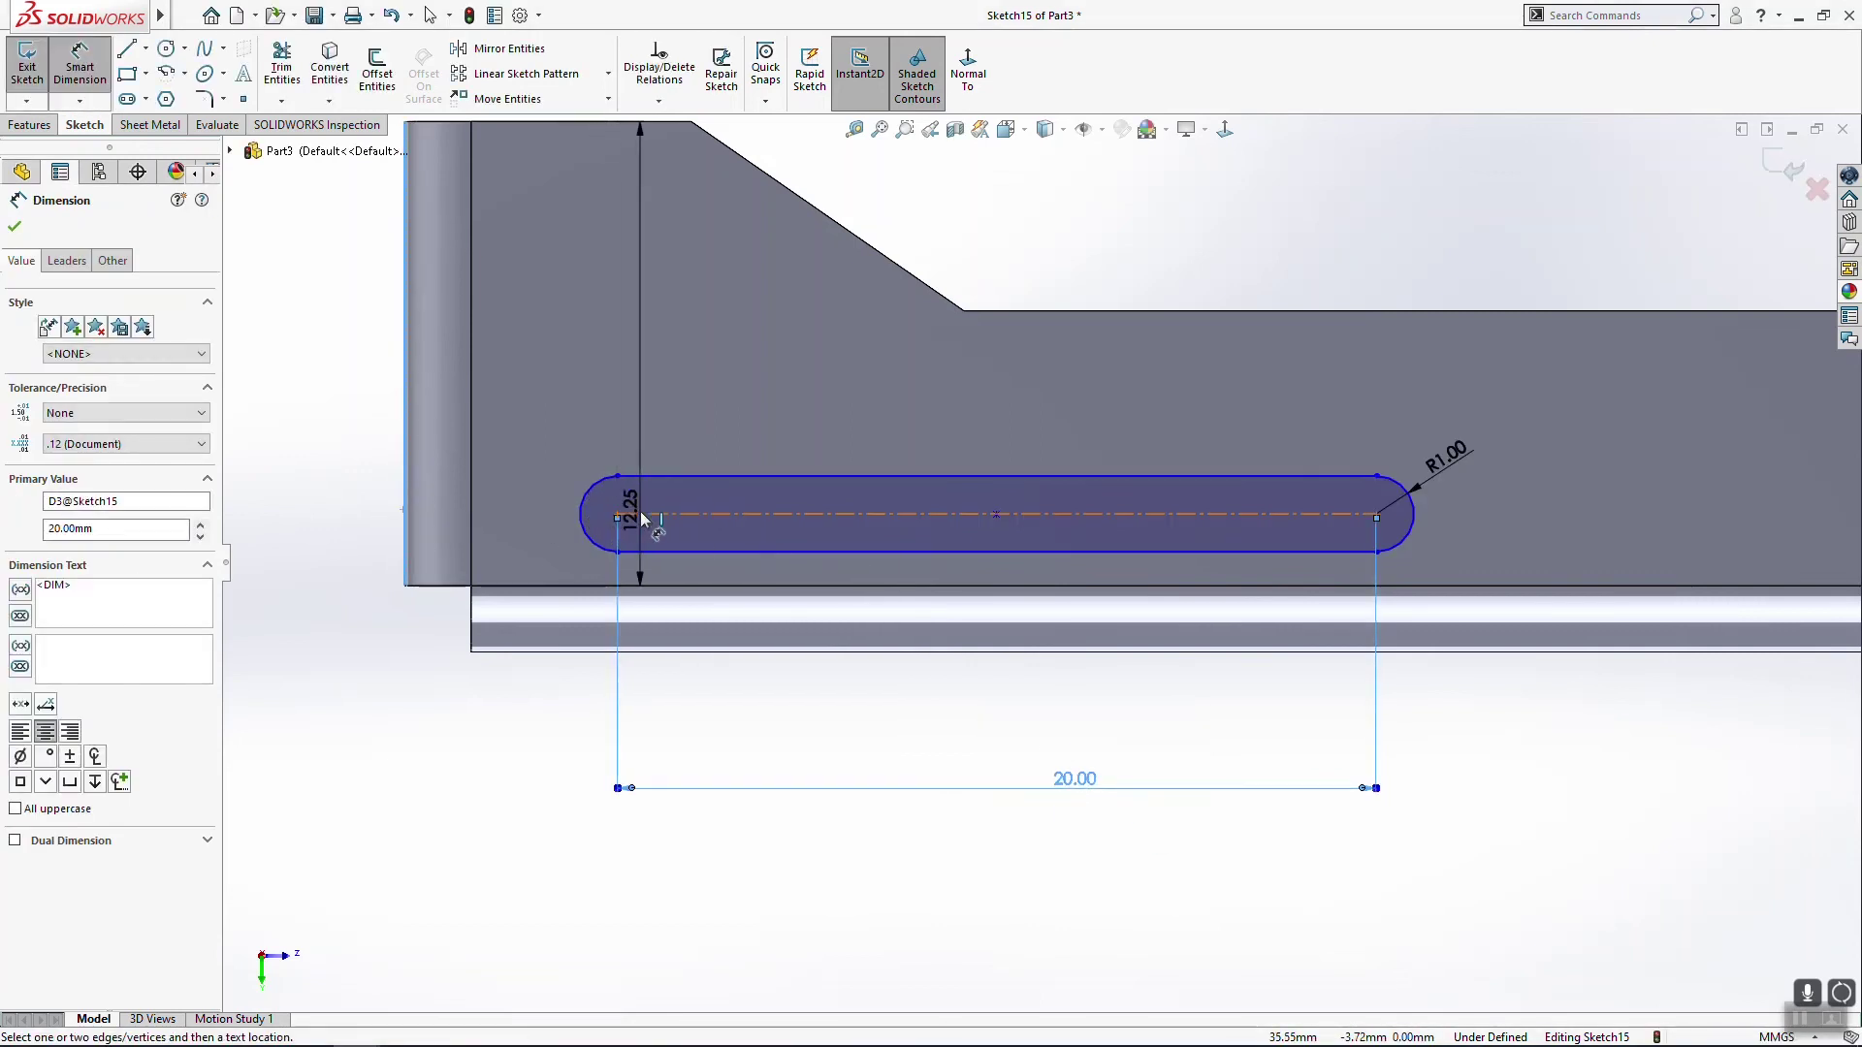
click(618, 517)
click(475, 806)
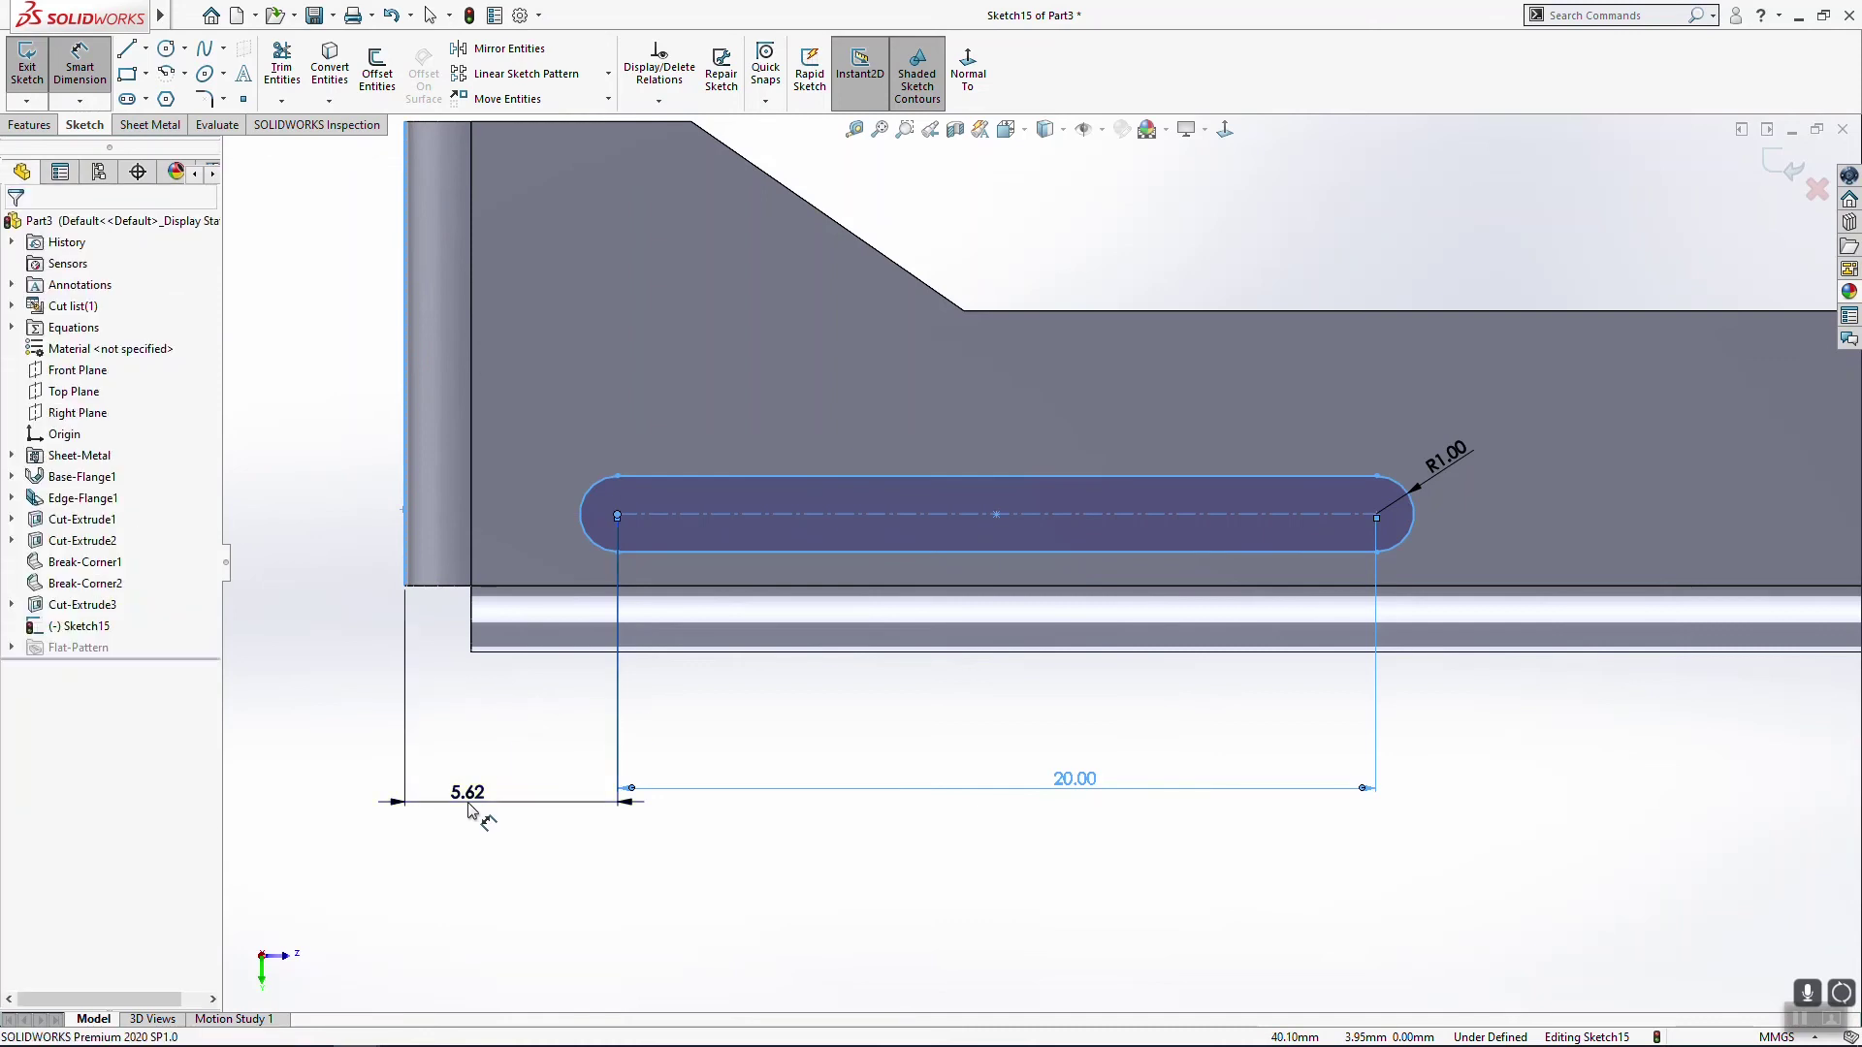
text(5)
key(Return)
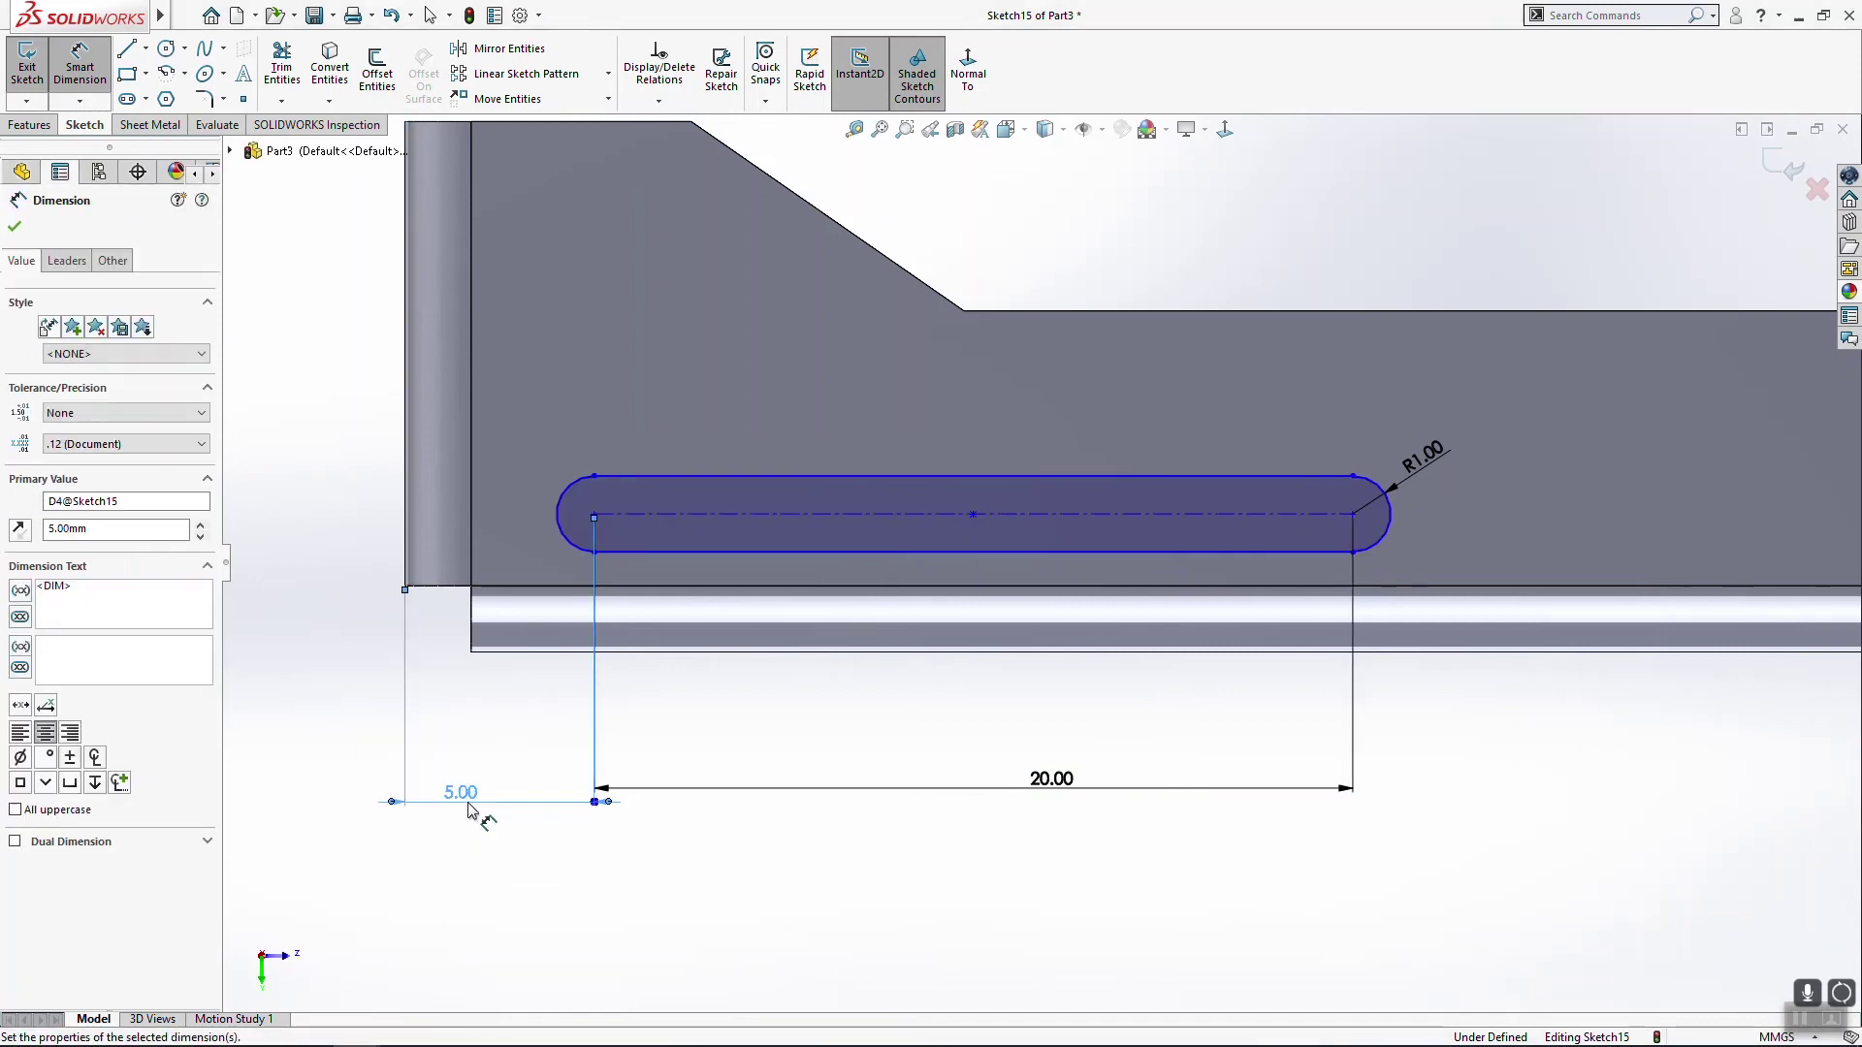
click(564, 587)
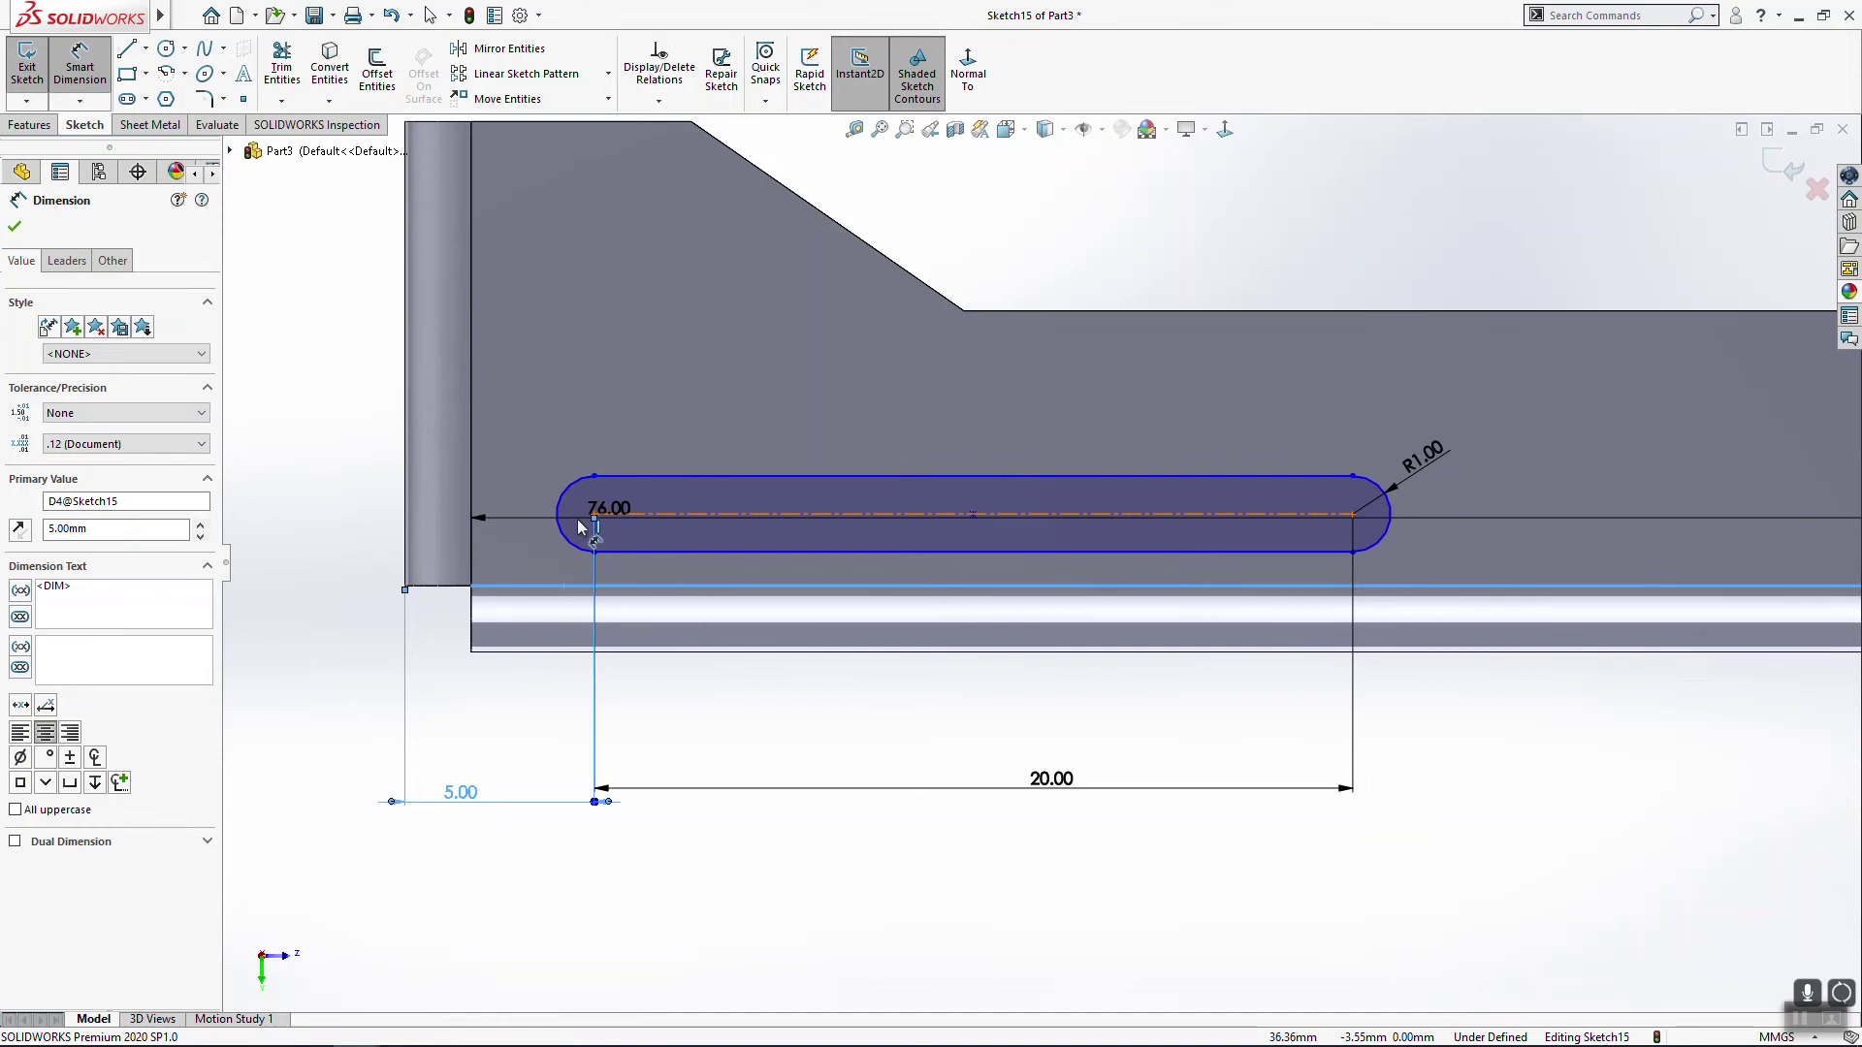
click(592, 515)
click(319, 550)
text(1.5)
key(Return)
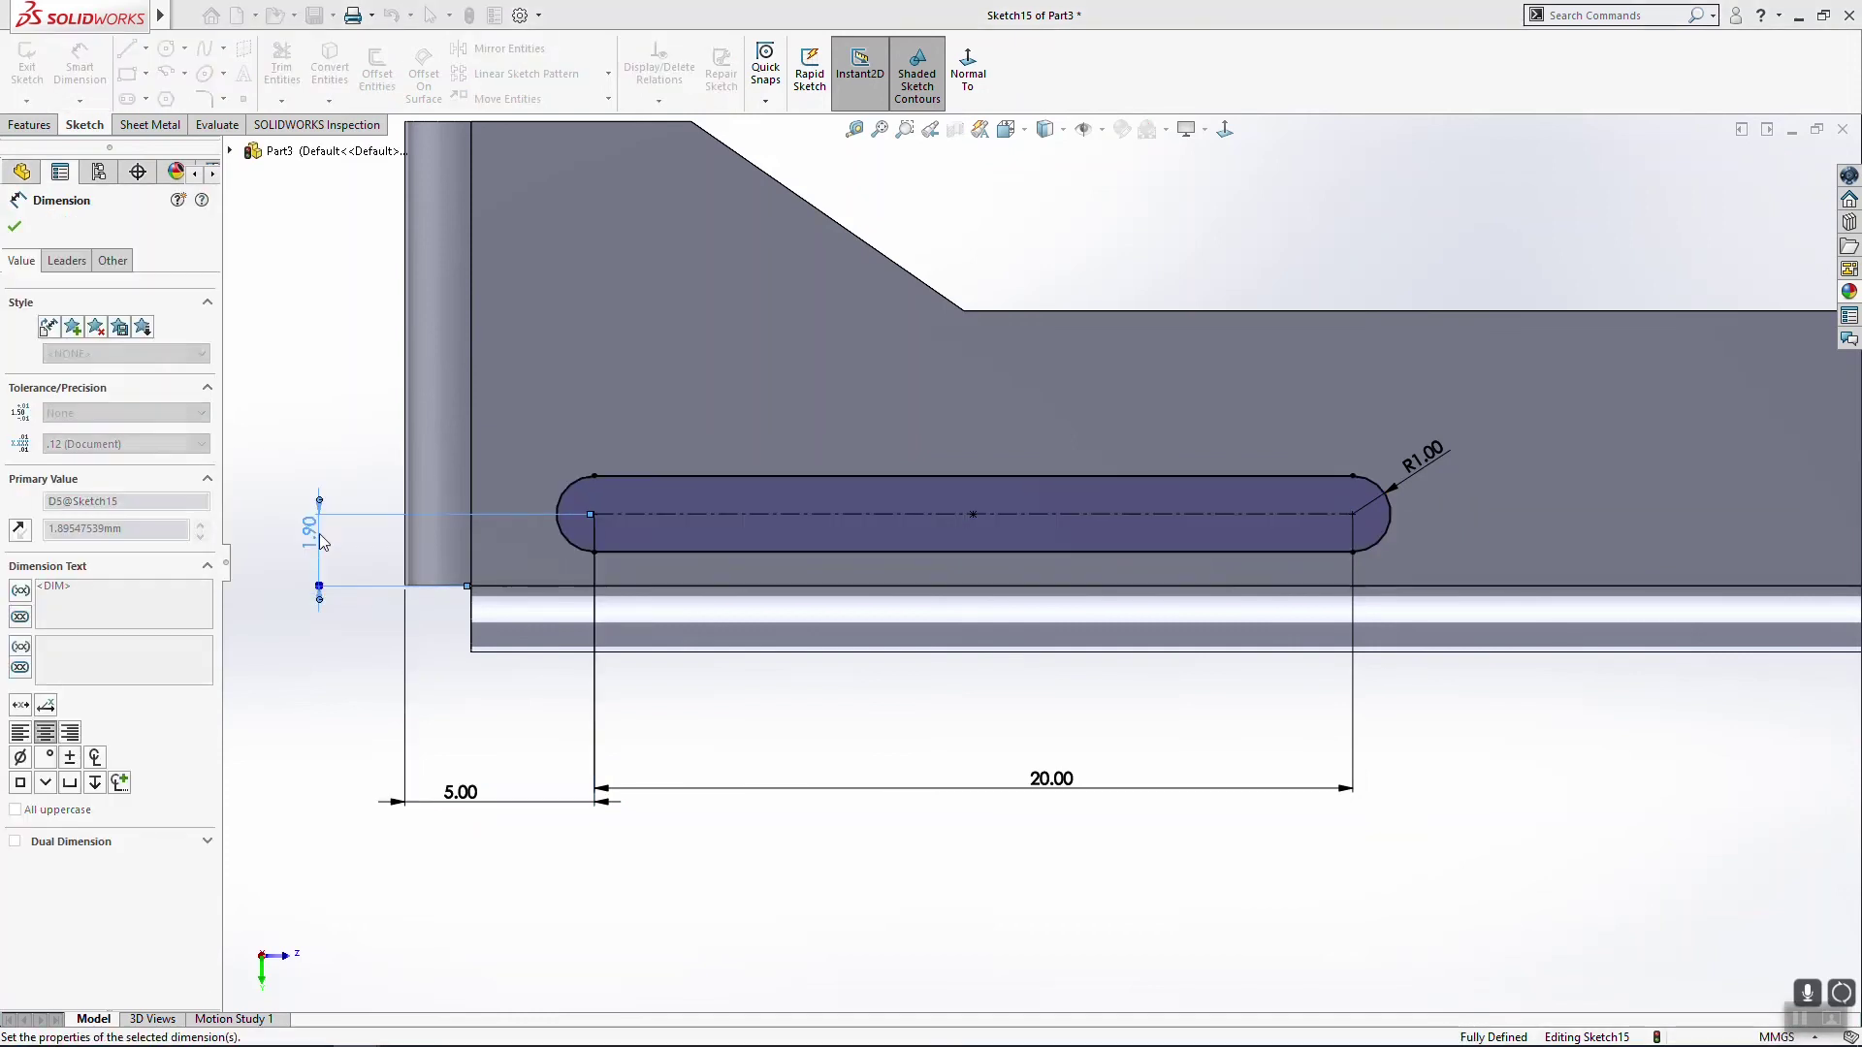
Step: Cut-extrude the slot Through All with Normal cut on and view the part from the side
scroll(741, 586, up, 5)
click(20, 124)
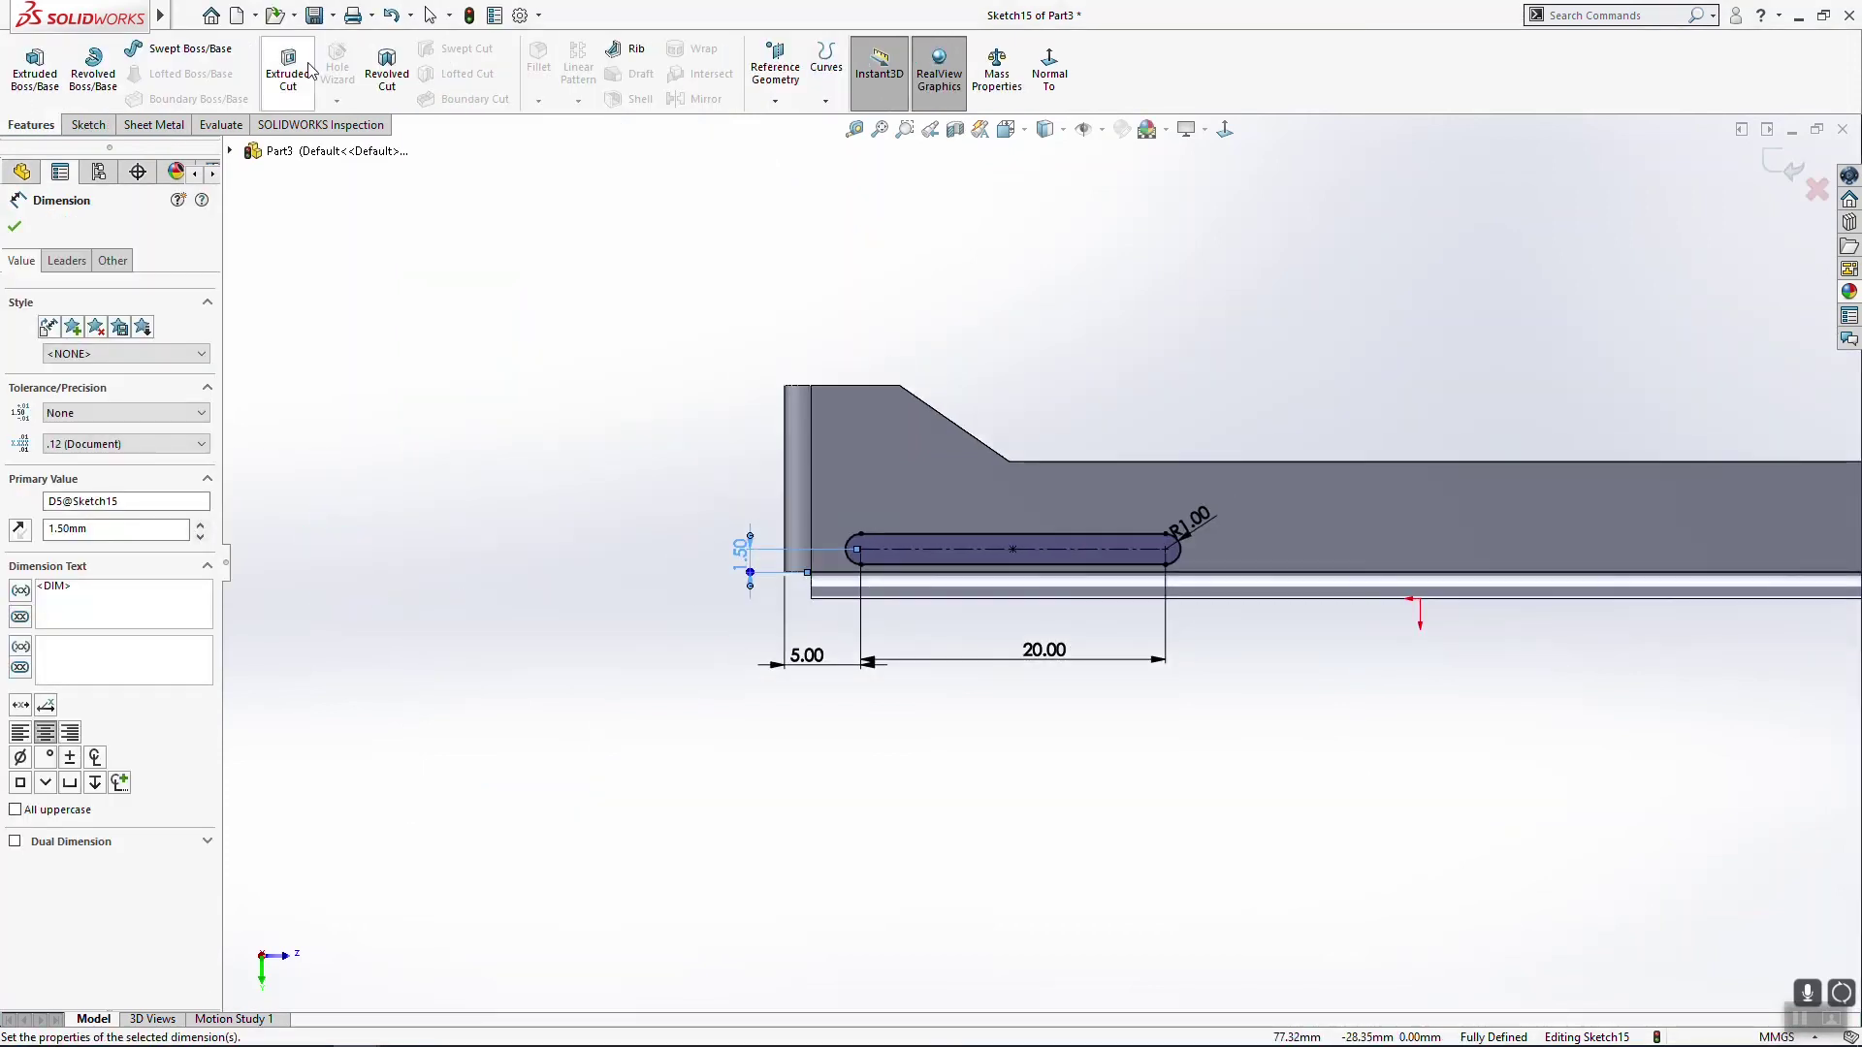
click(68, 344)
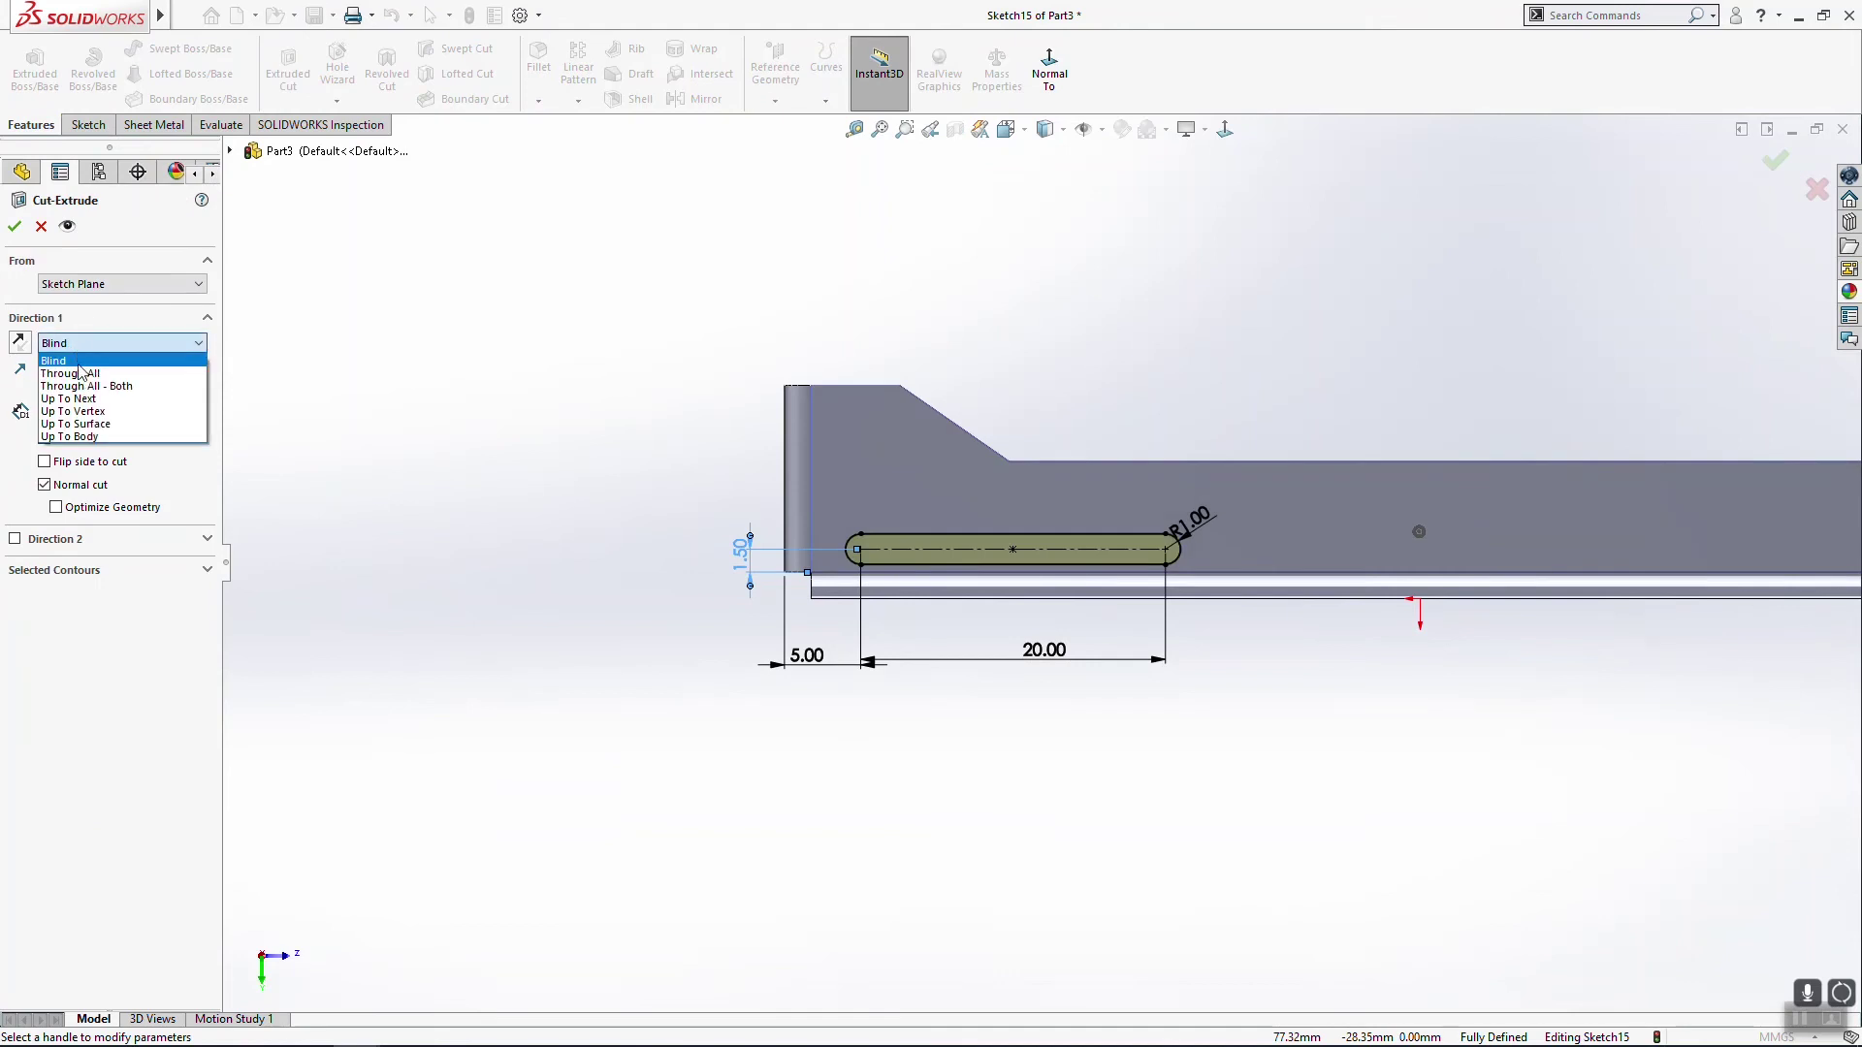
click(73, 377)
click(15, 229)
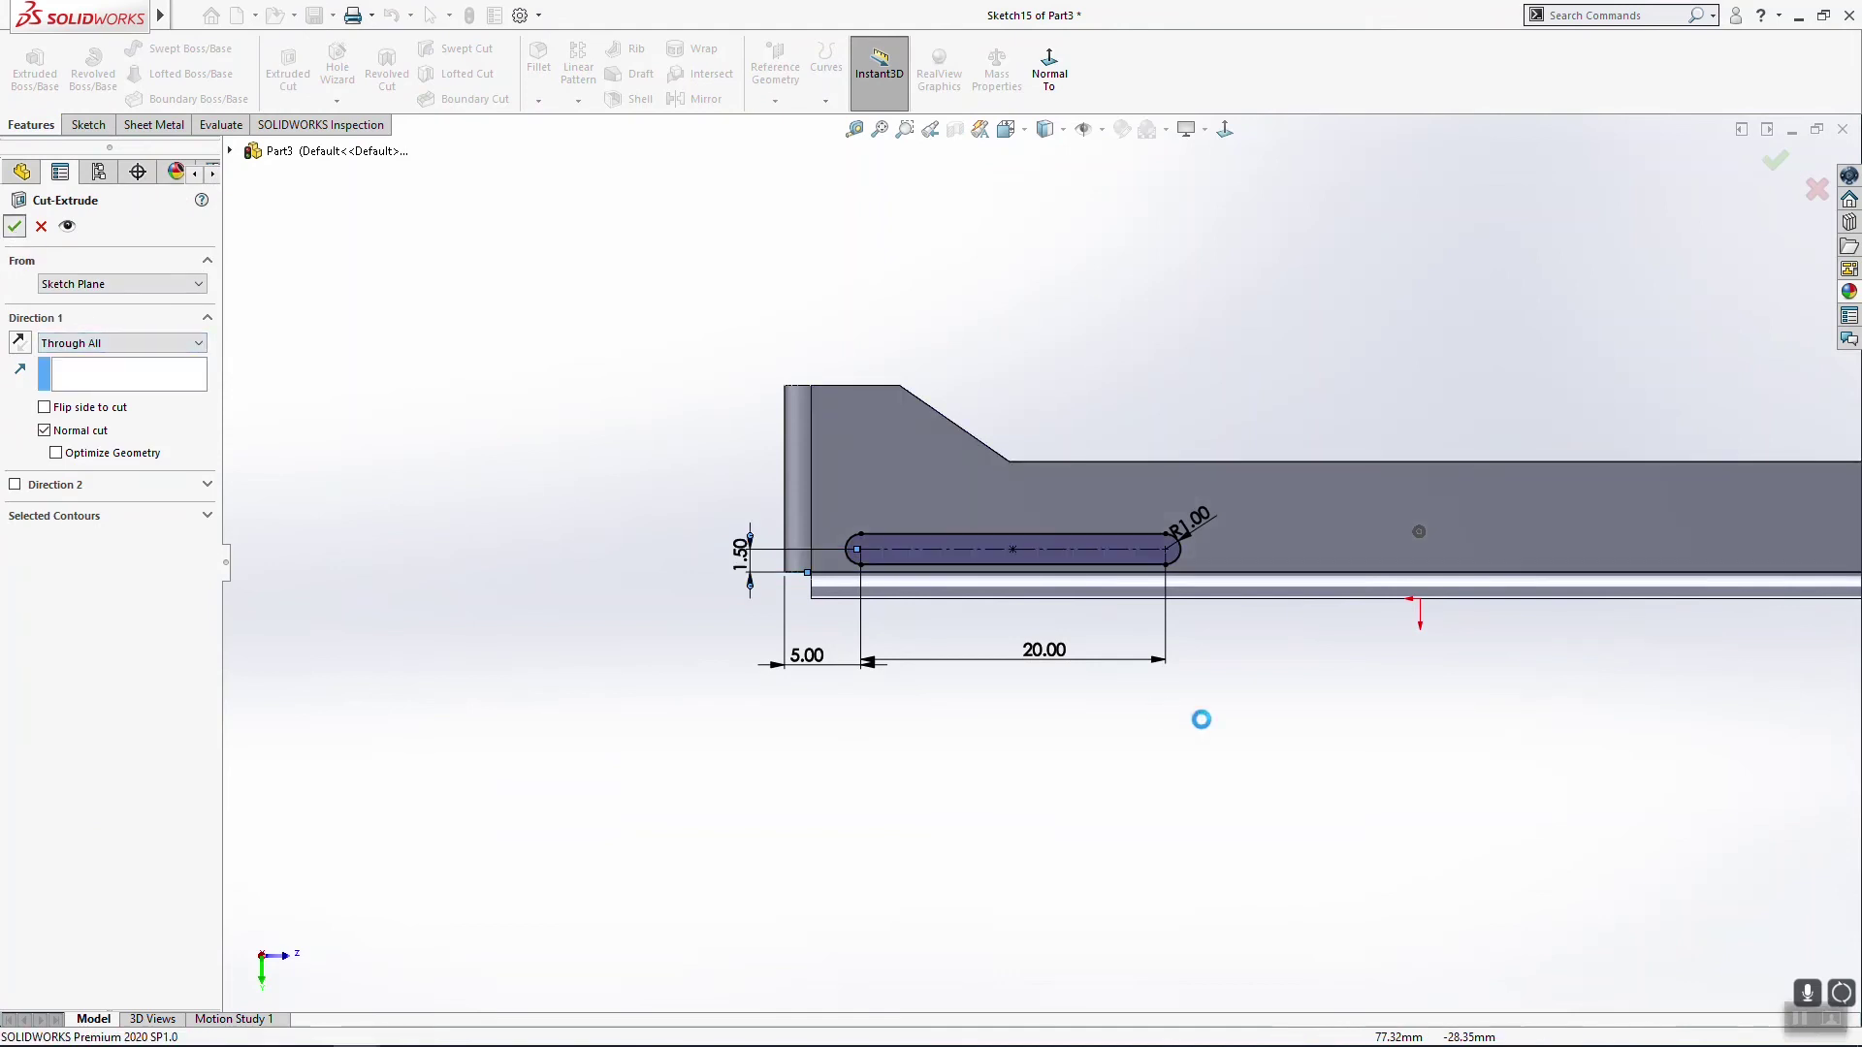
middle_drag(1419, 712, 1378, 667)
key(space)
click(823, 743)
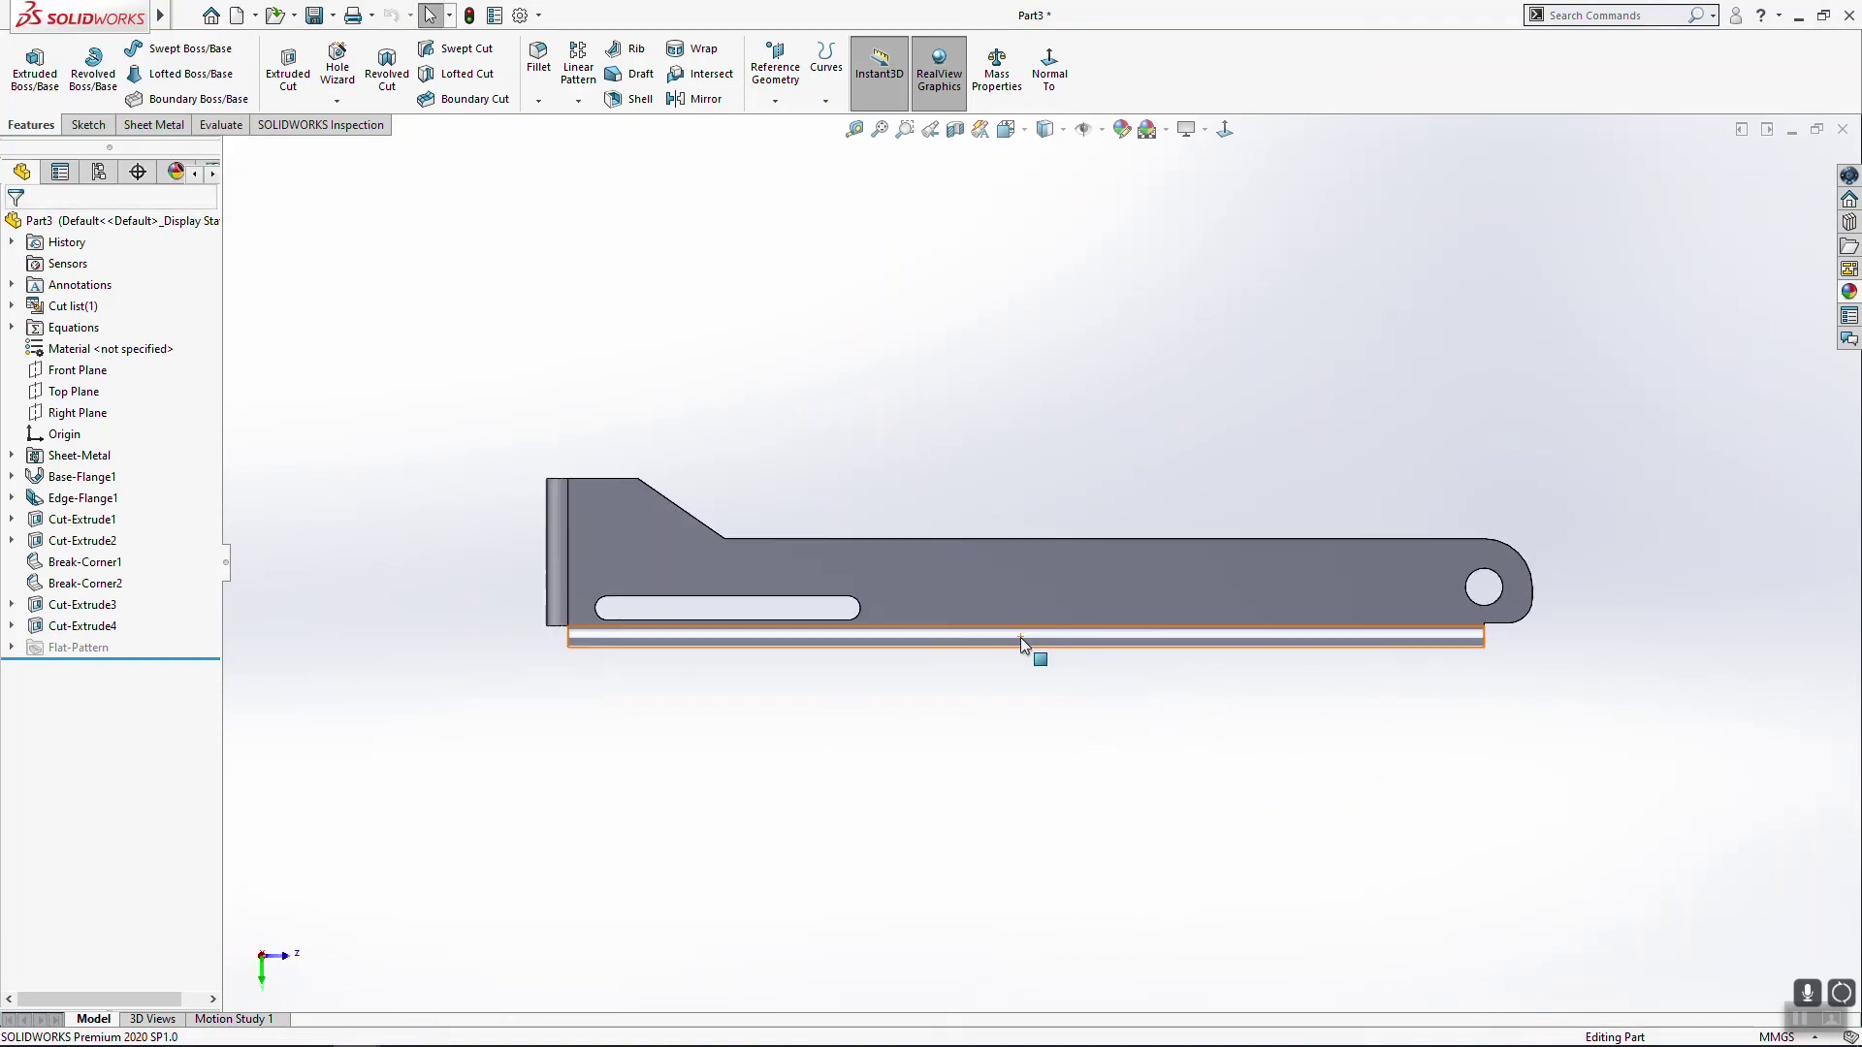
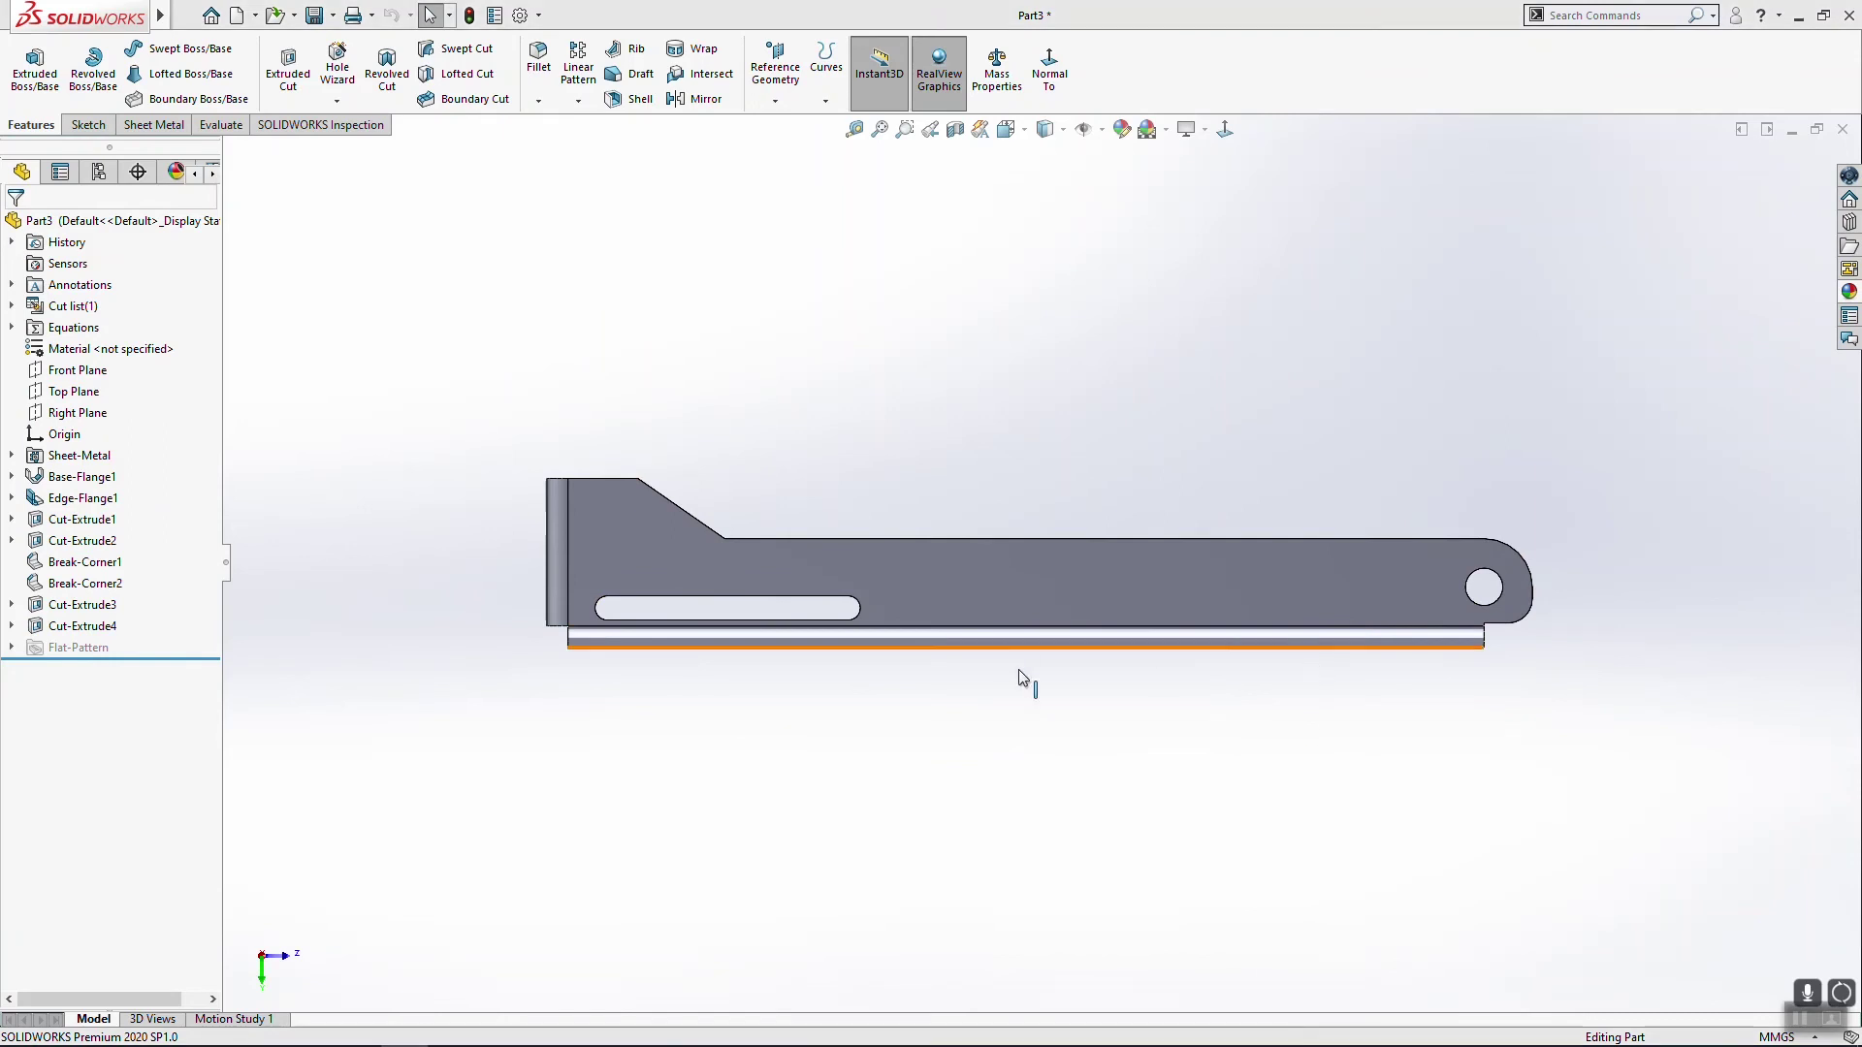
Step: Round the upper inner corners of both end flanges with a 0.50 mm radius Break Corner
middle_drag(1019, 674, 1004, 721)
click(538, 101)
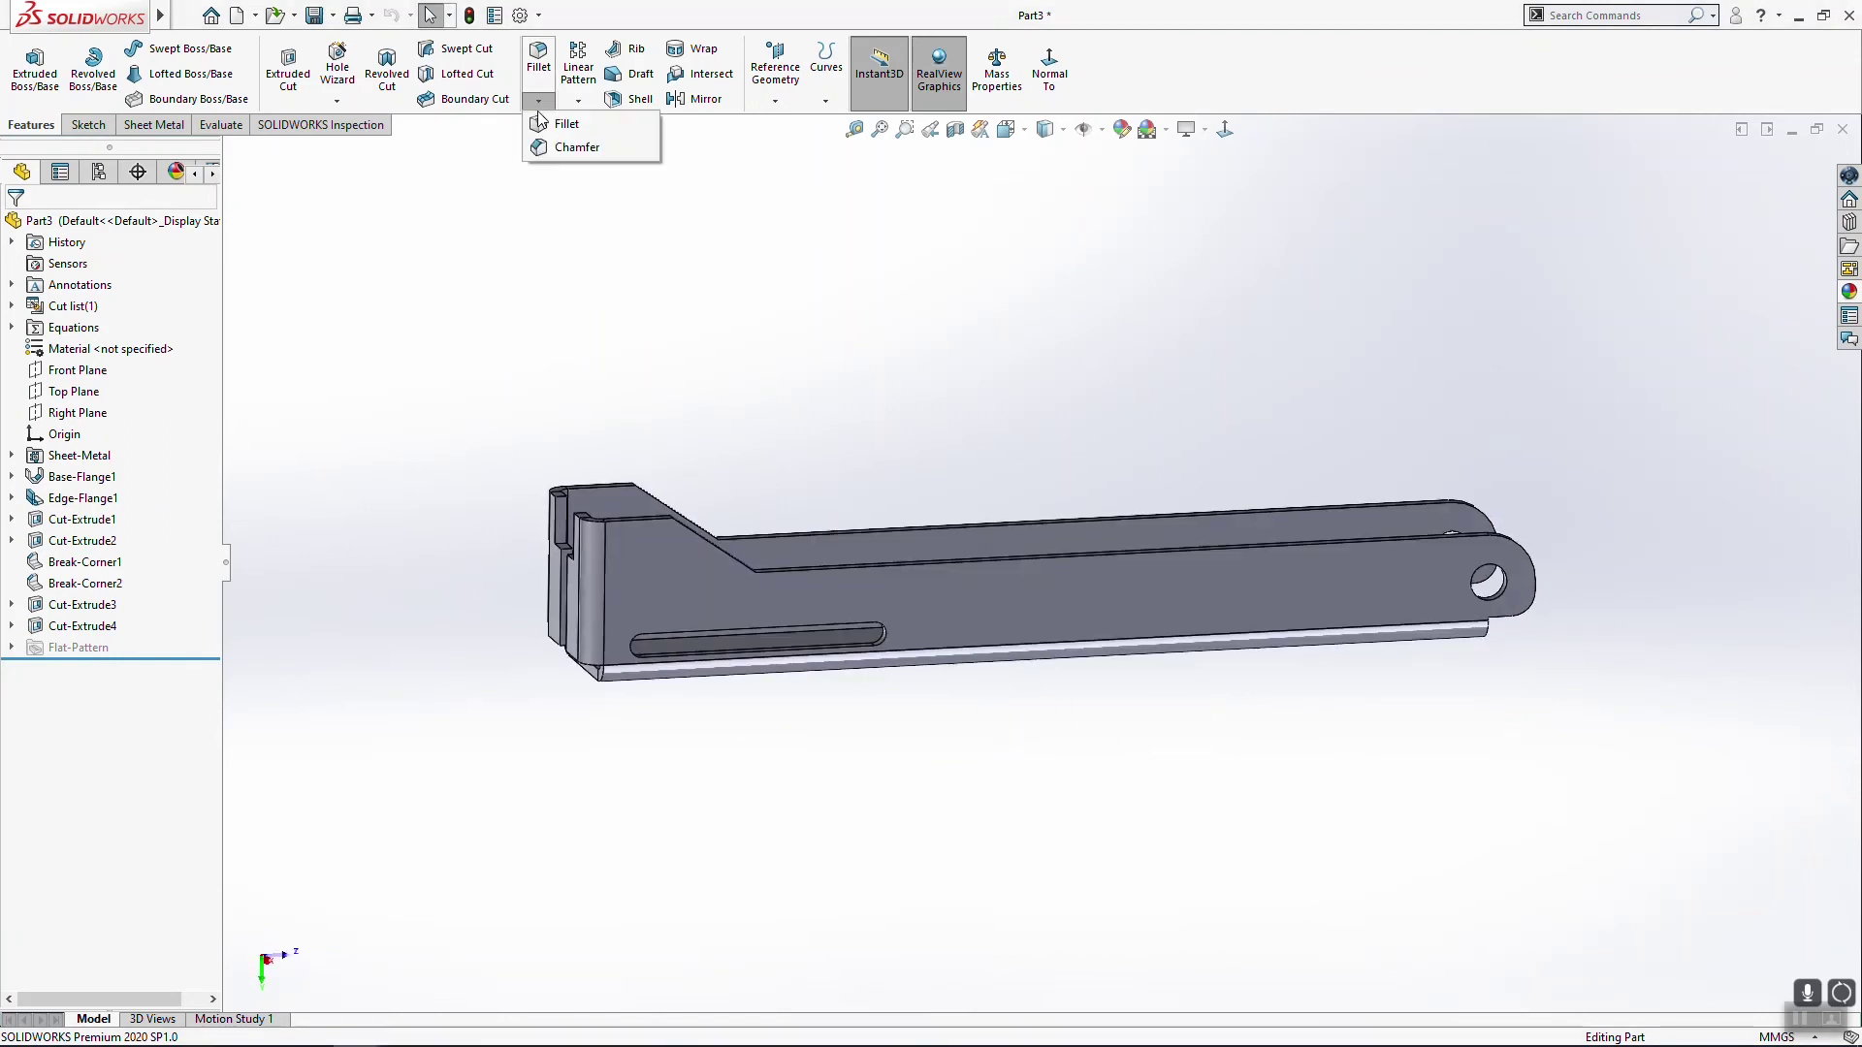
click(155, 125)
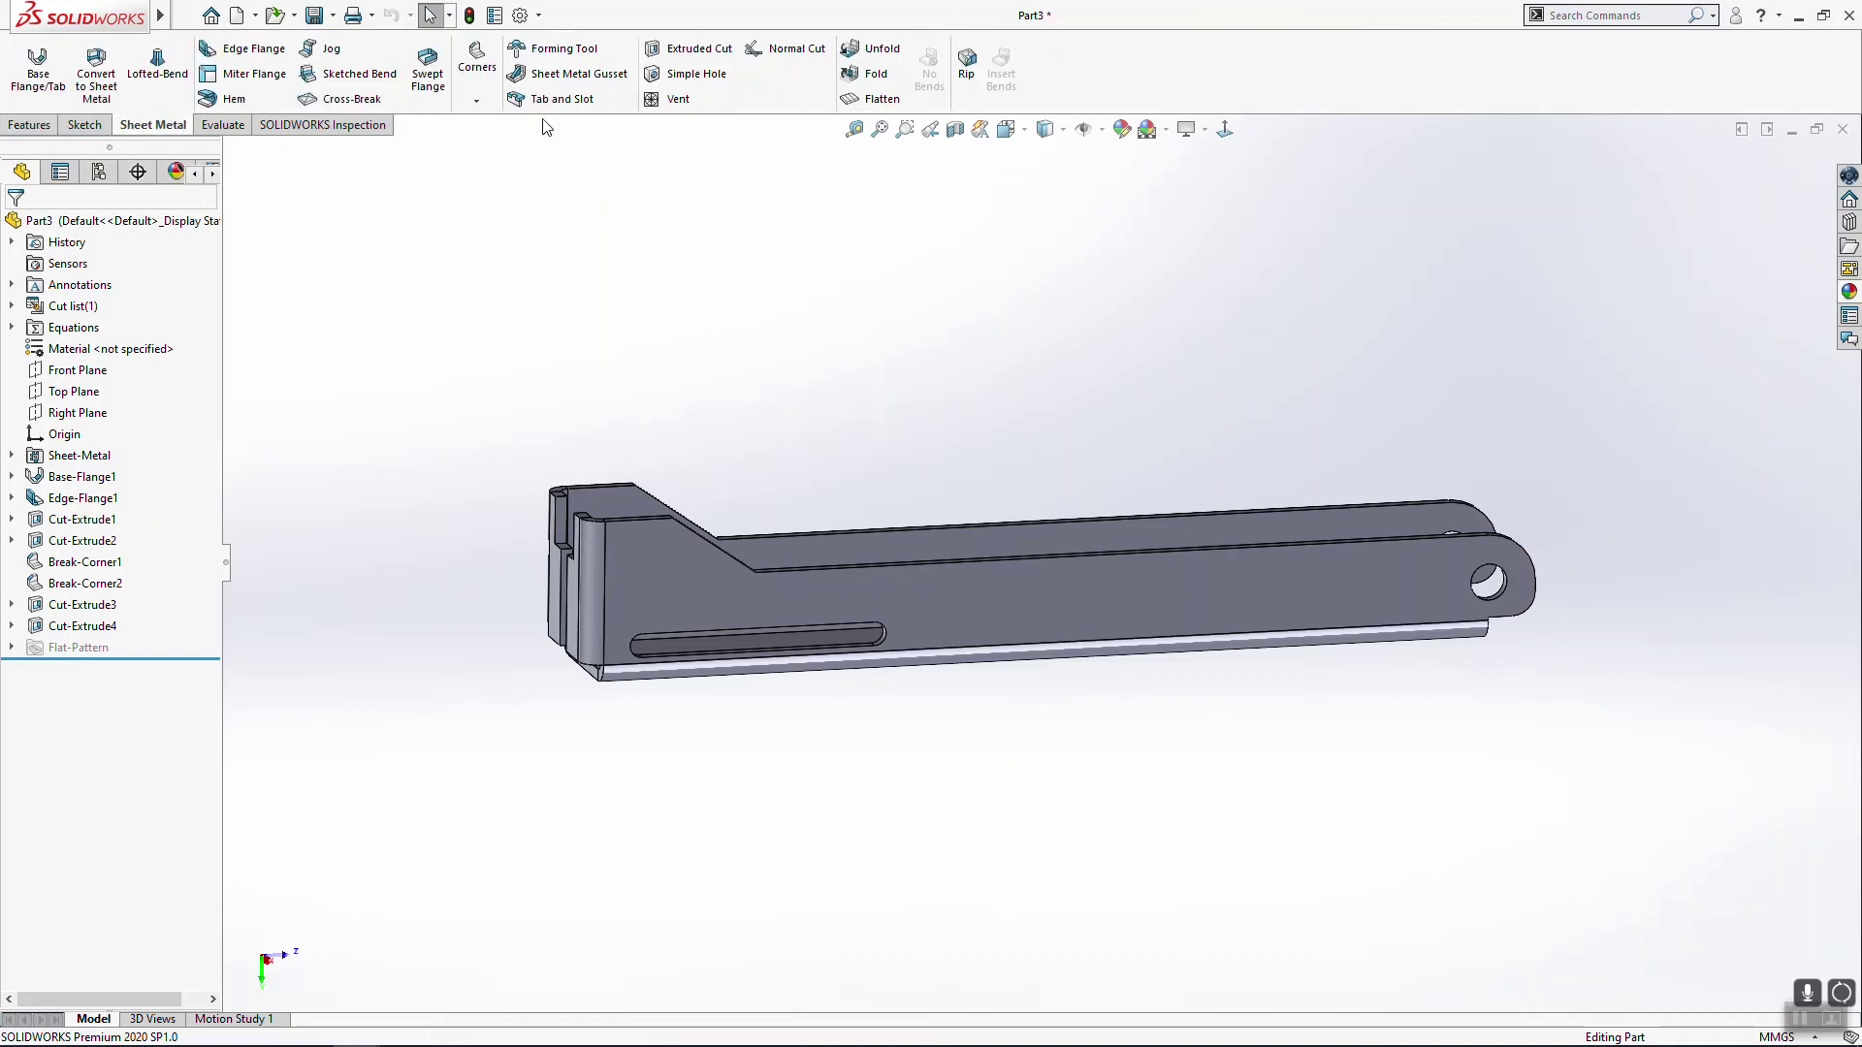
click(477, 103)
click(543, 171)
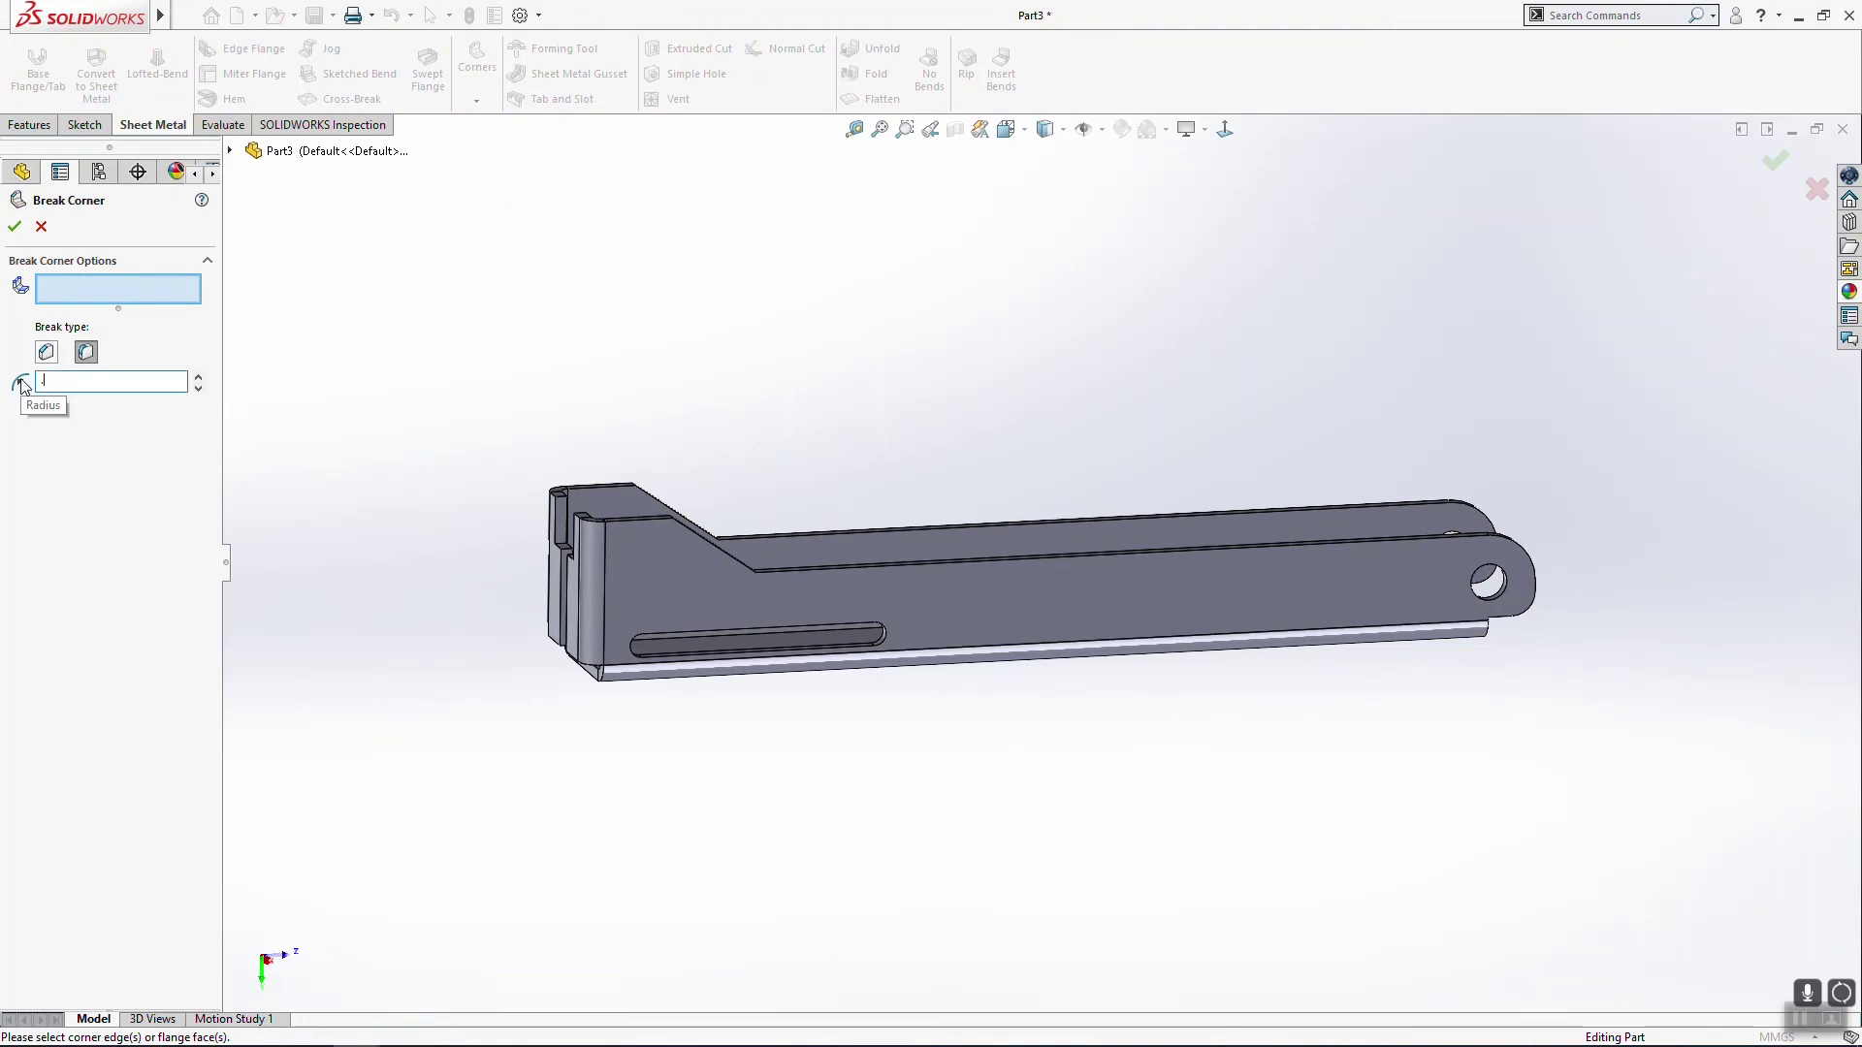
scroll(543, 456, down, 3)
middle_drag(538, 558, 702, 637)
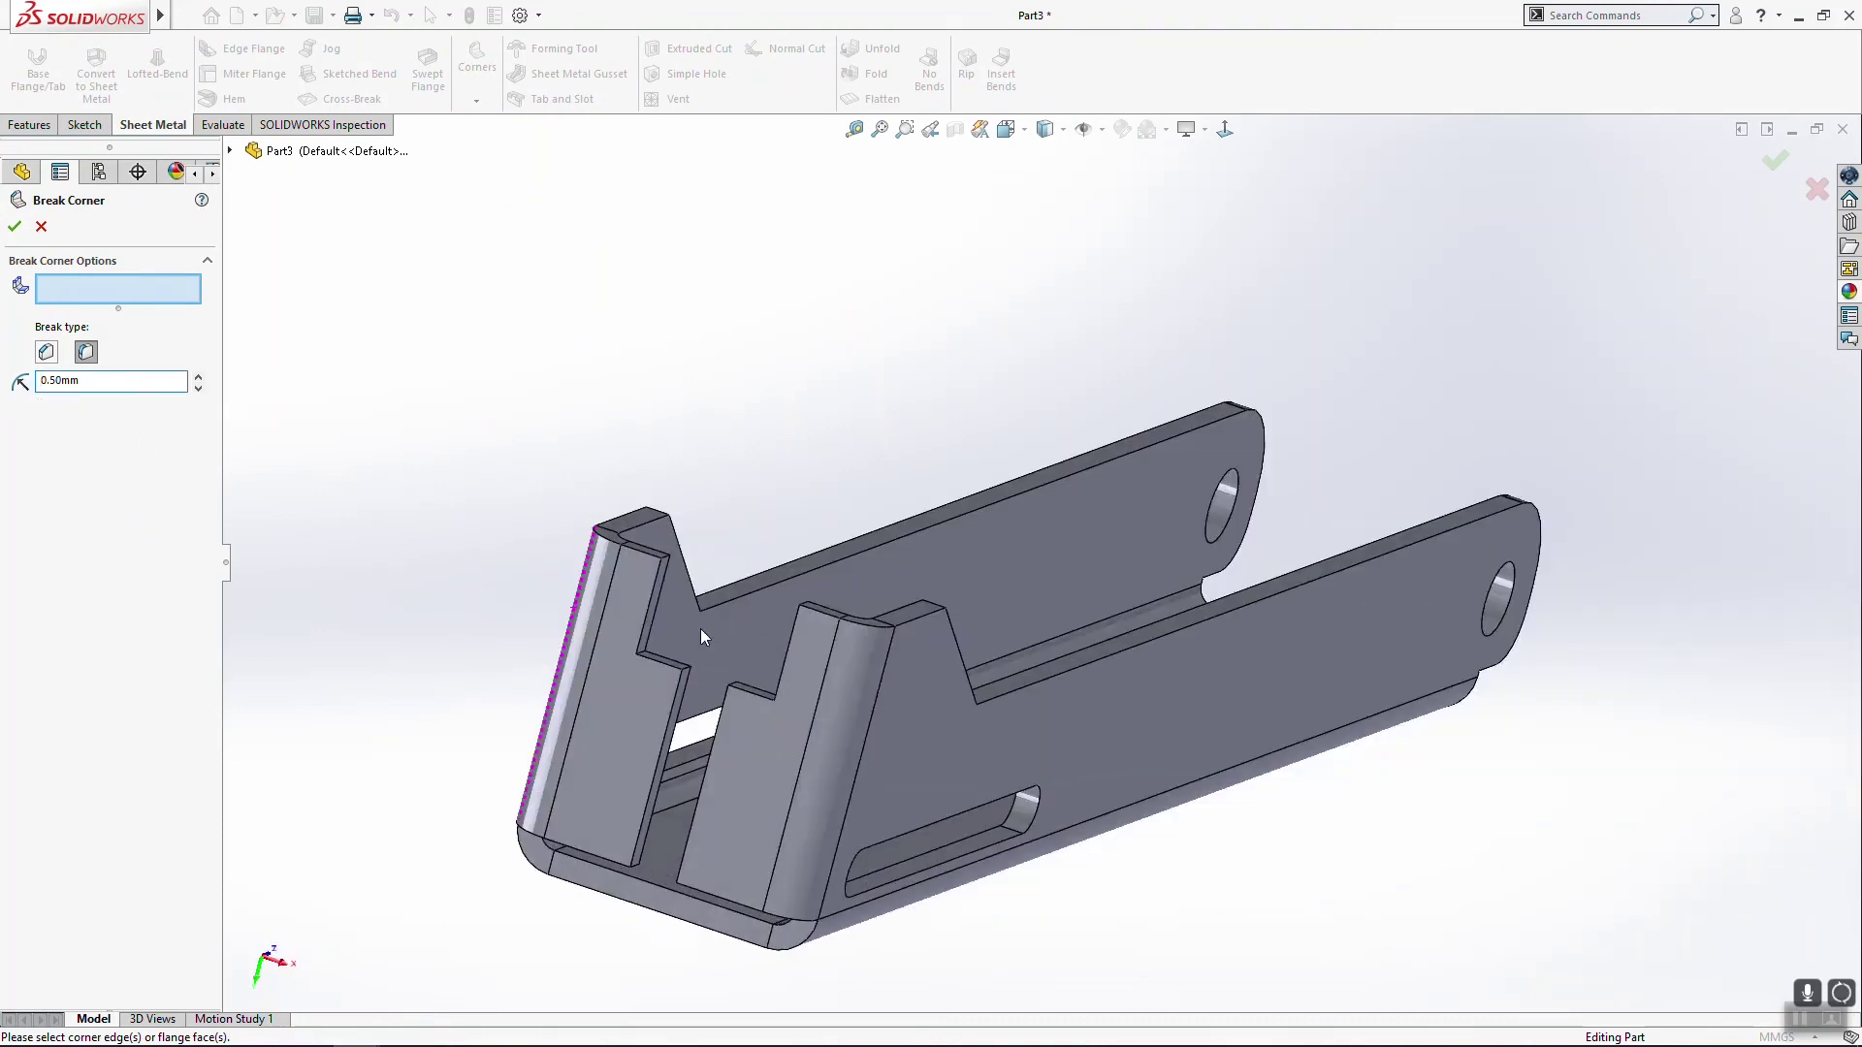
scroll(645, 637, down, 3)
click(631, 452)
middle_drag(827, 636, 1057, 713)
click(912, 544)
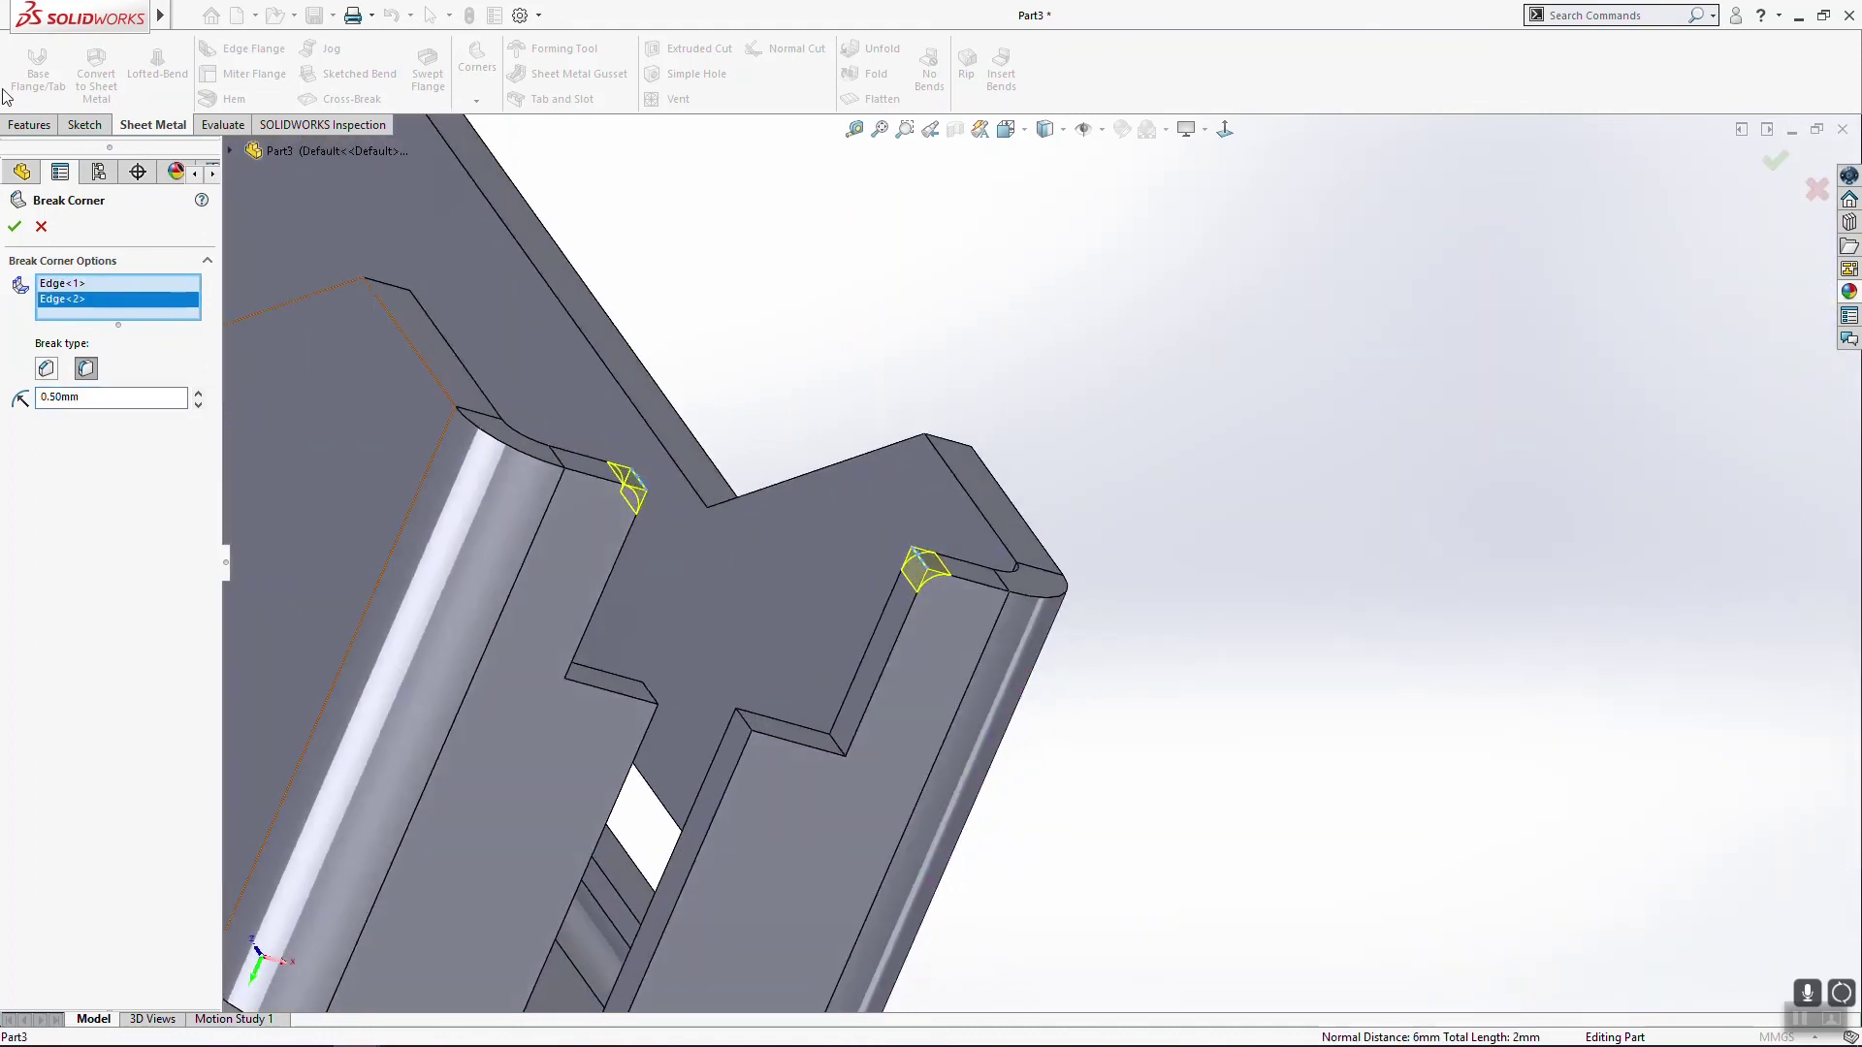
click(15, 226)
Step: Break the four corners at the ends of the sloped edges on both side walls with a 1.00 mm radius
click(476, 101)
click(522, 196)
click(477, 101)
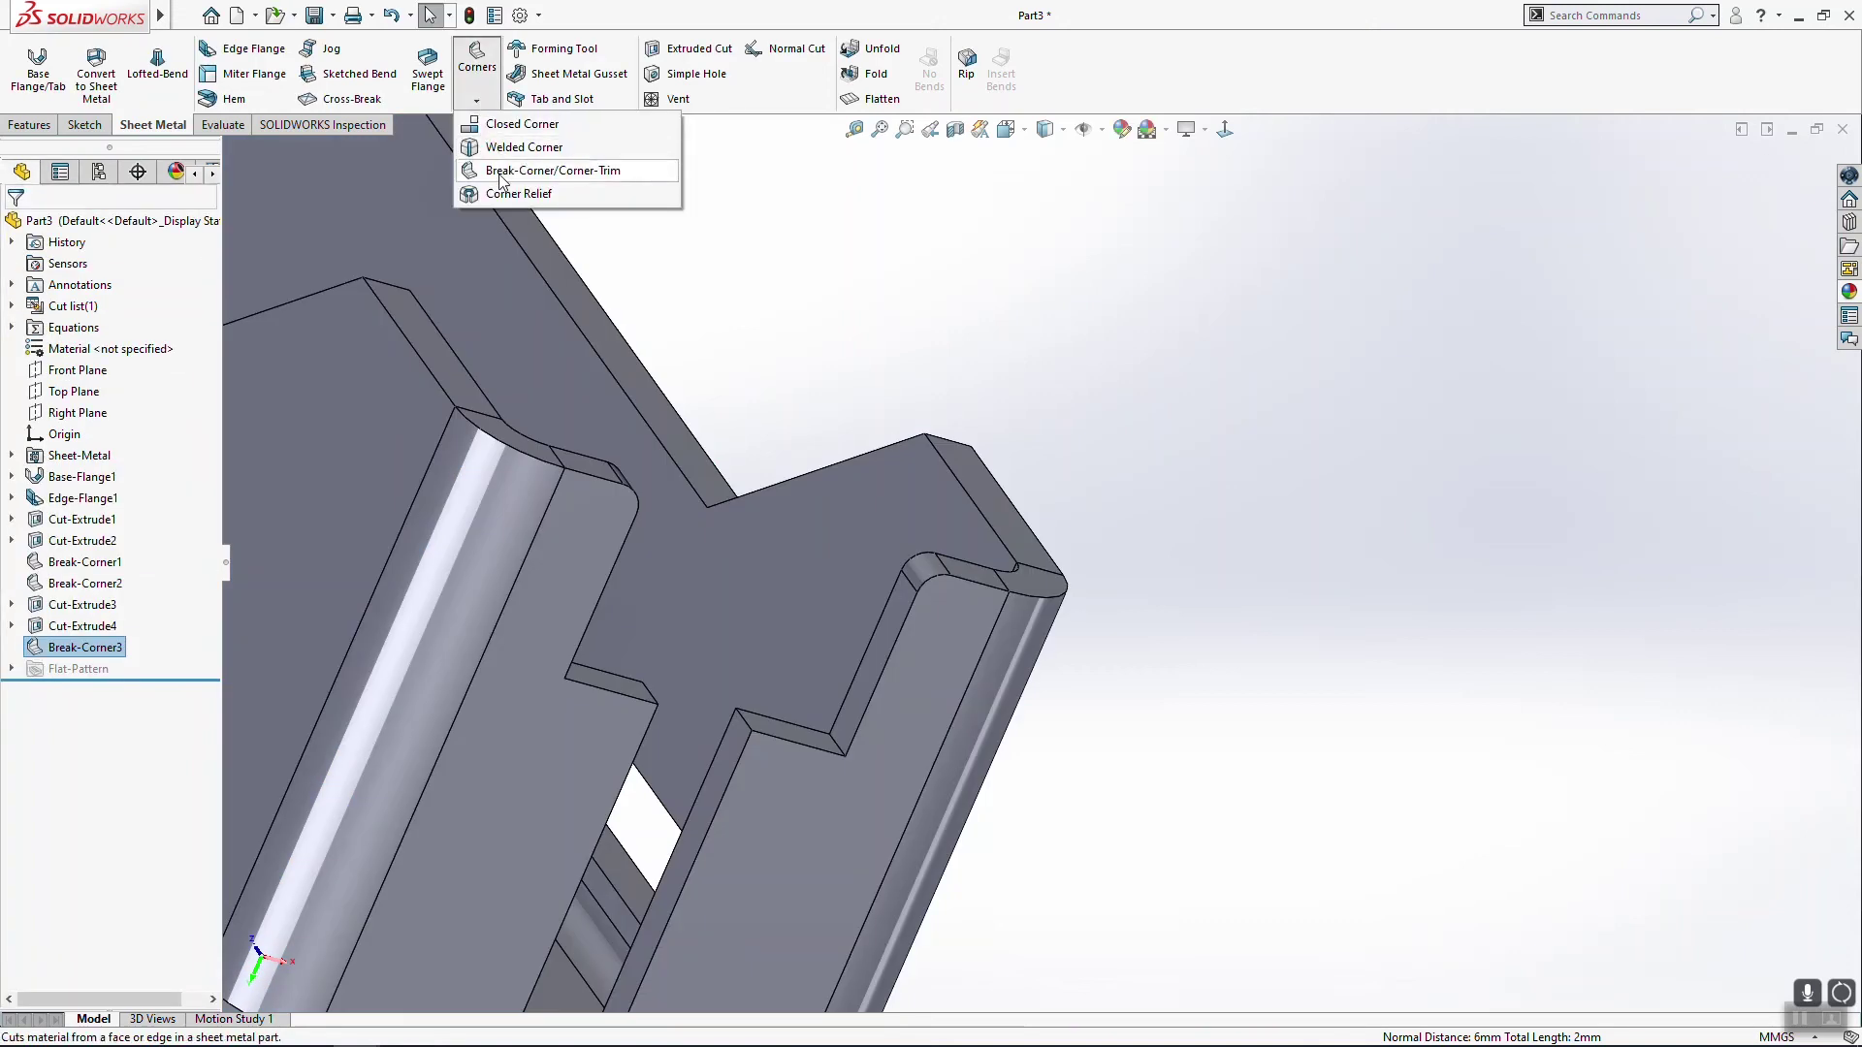
click(528, 171)
text(1.00mm)
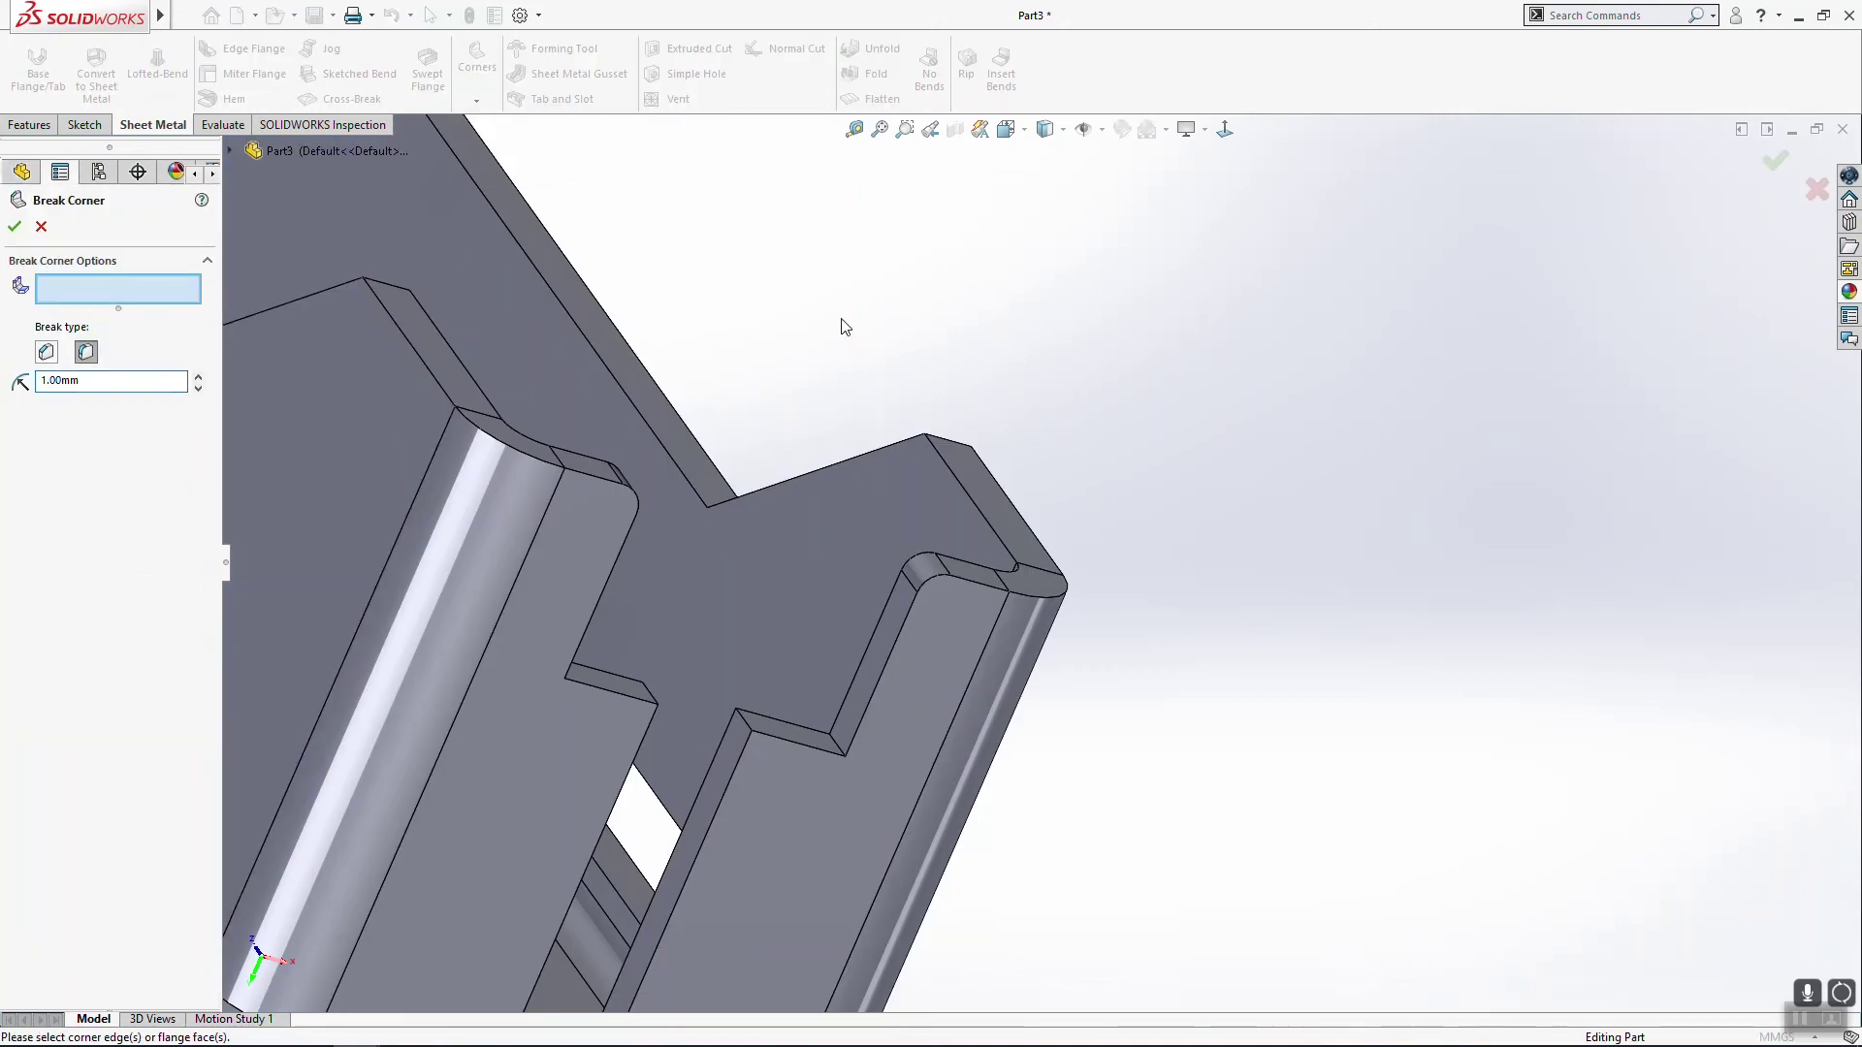
middle_drag(841, 318, 746, 580)
scroll(746, 580, up, 6)
scroll(682, 667, down, 5)
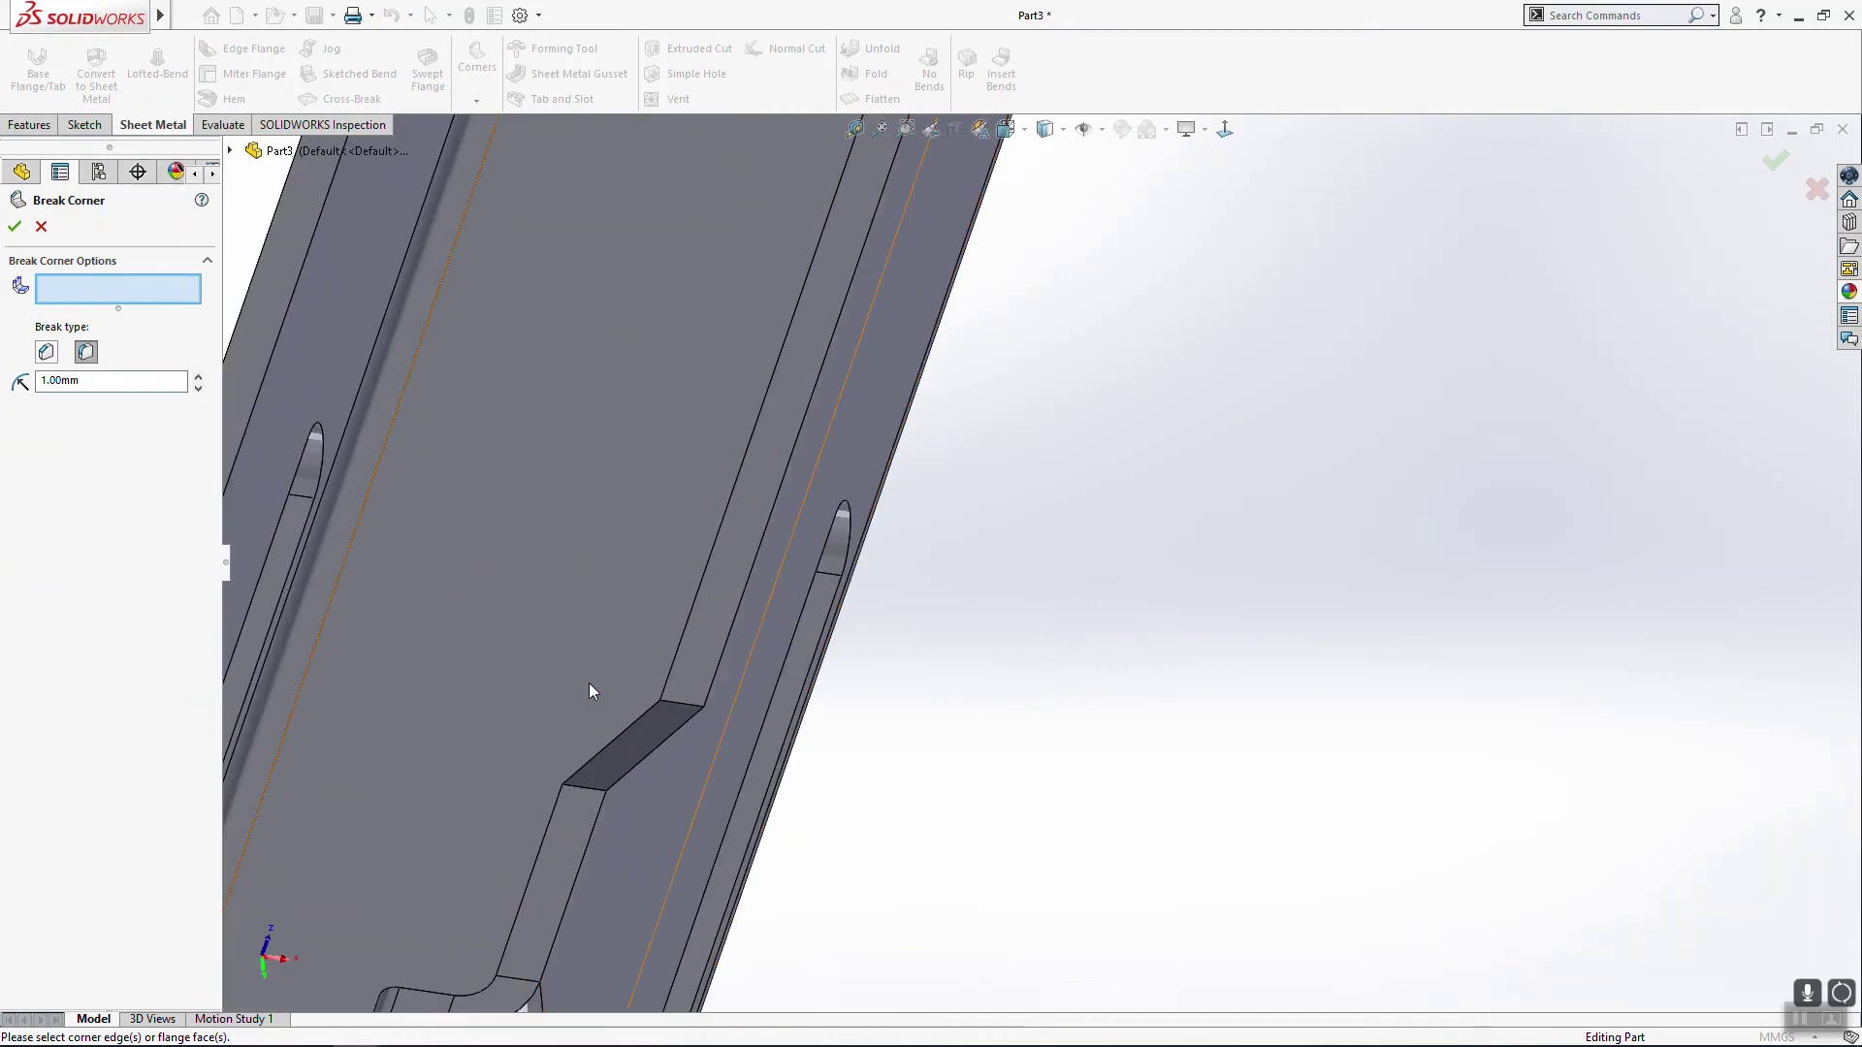
click(683, 706)
click(585, 788)
middle_drag(531, 798, 1045, 919)
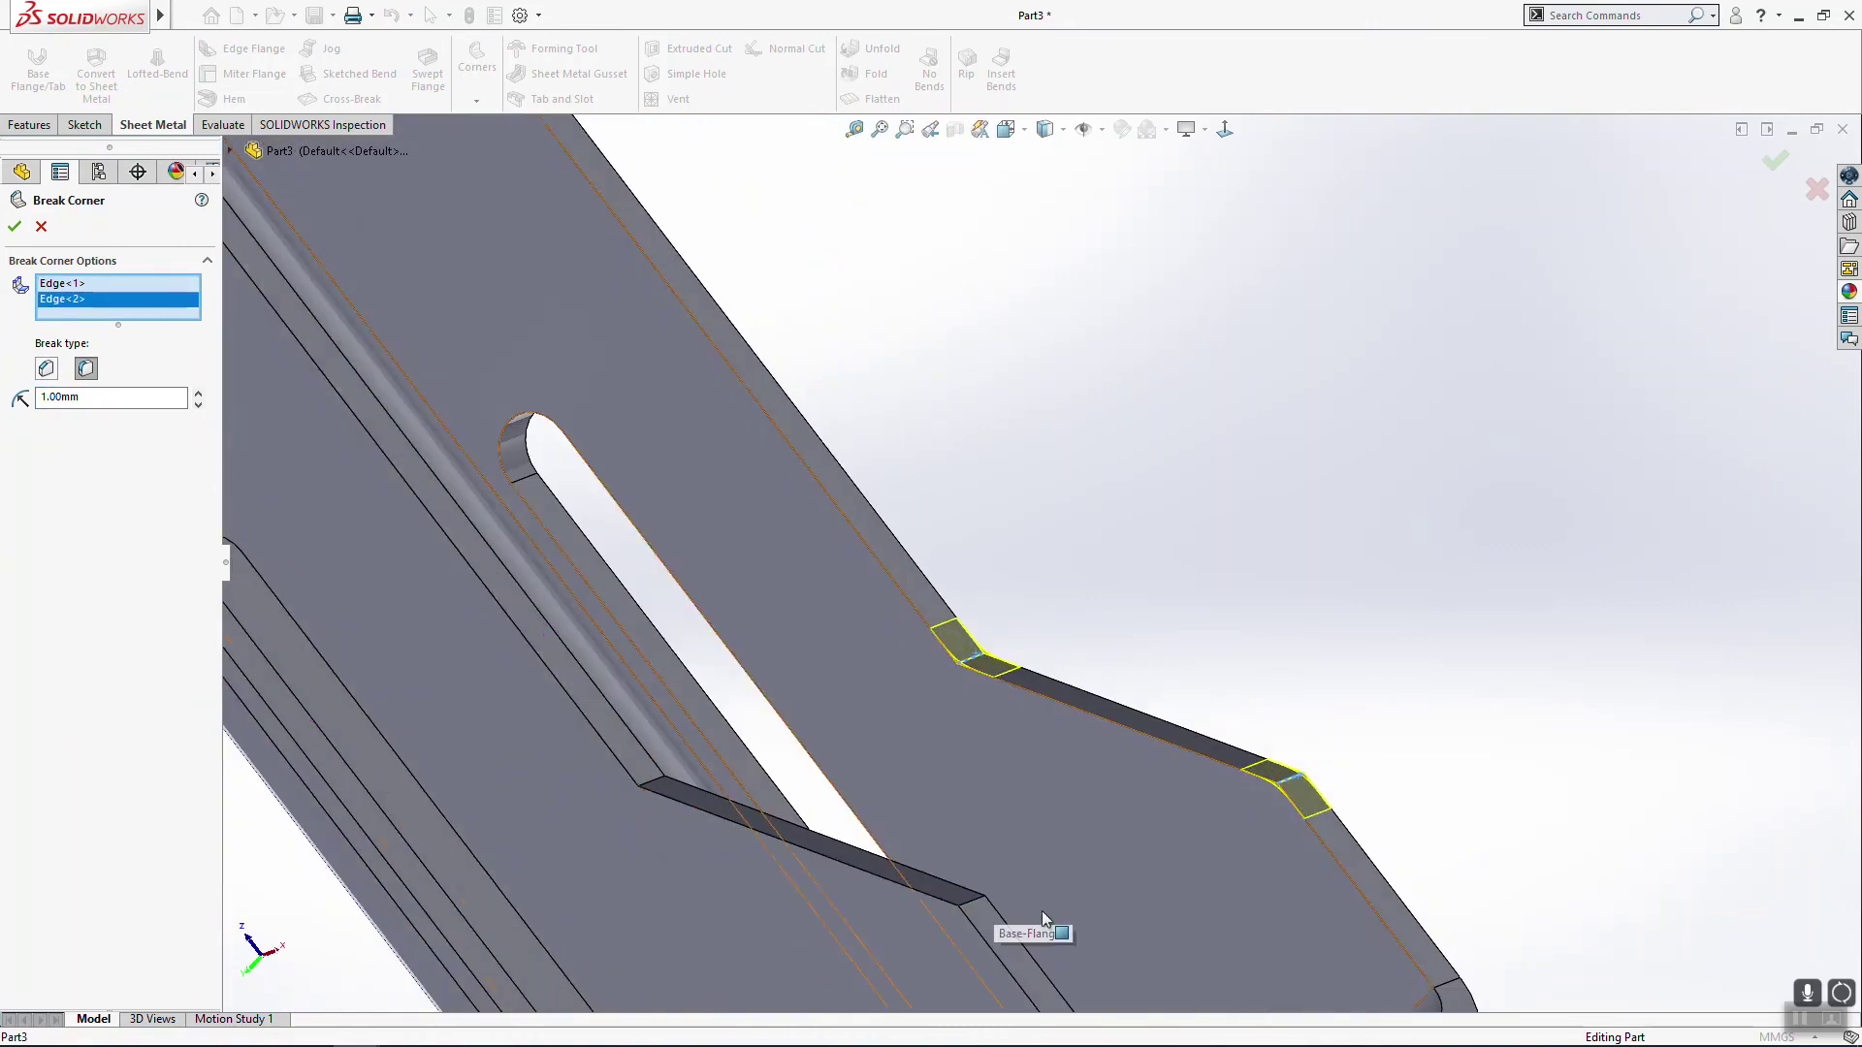
click(970, 904)
click(657, 786)
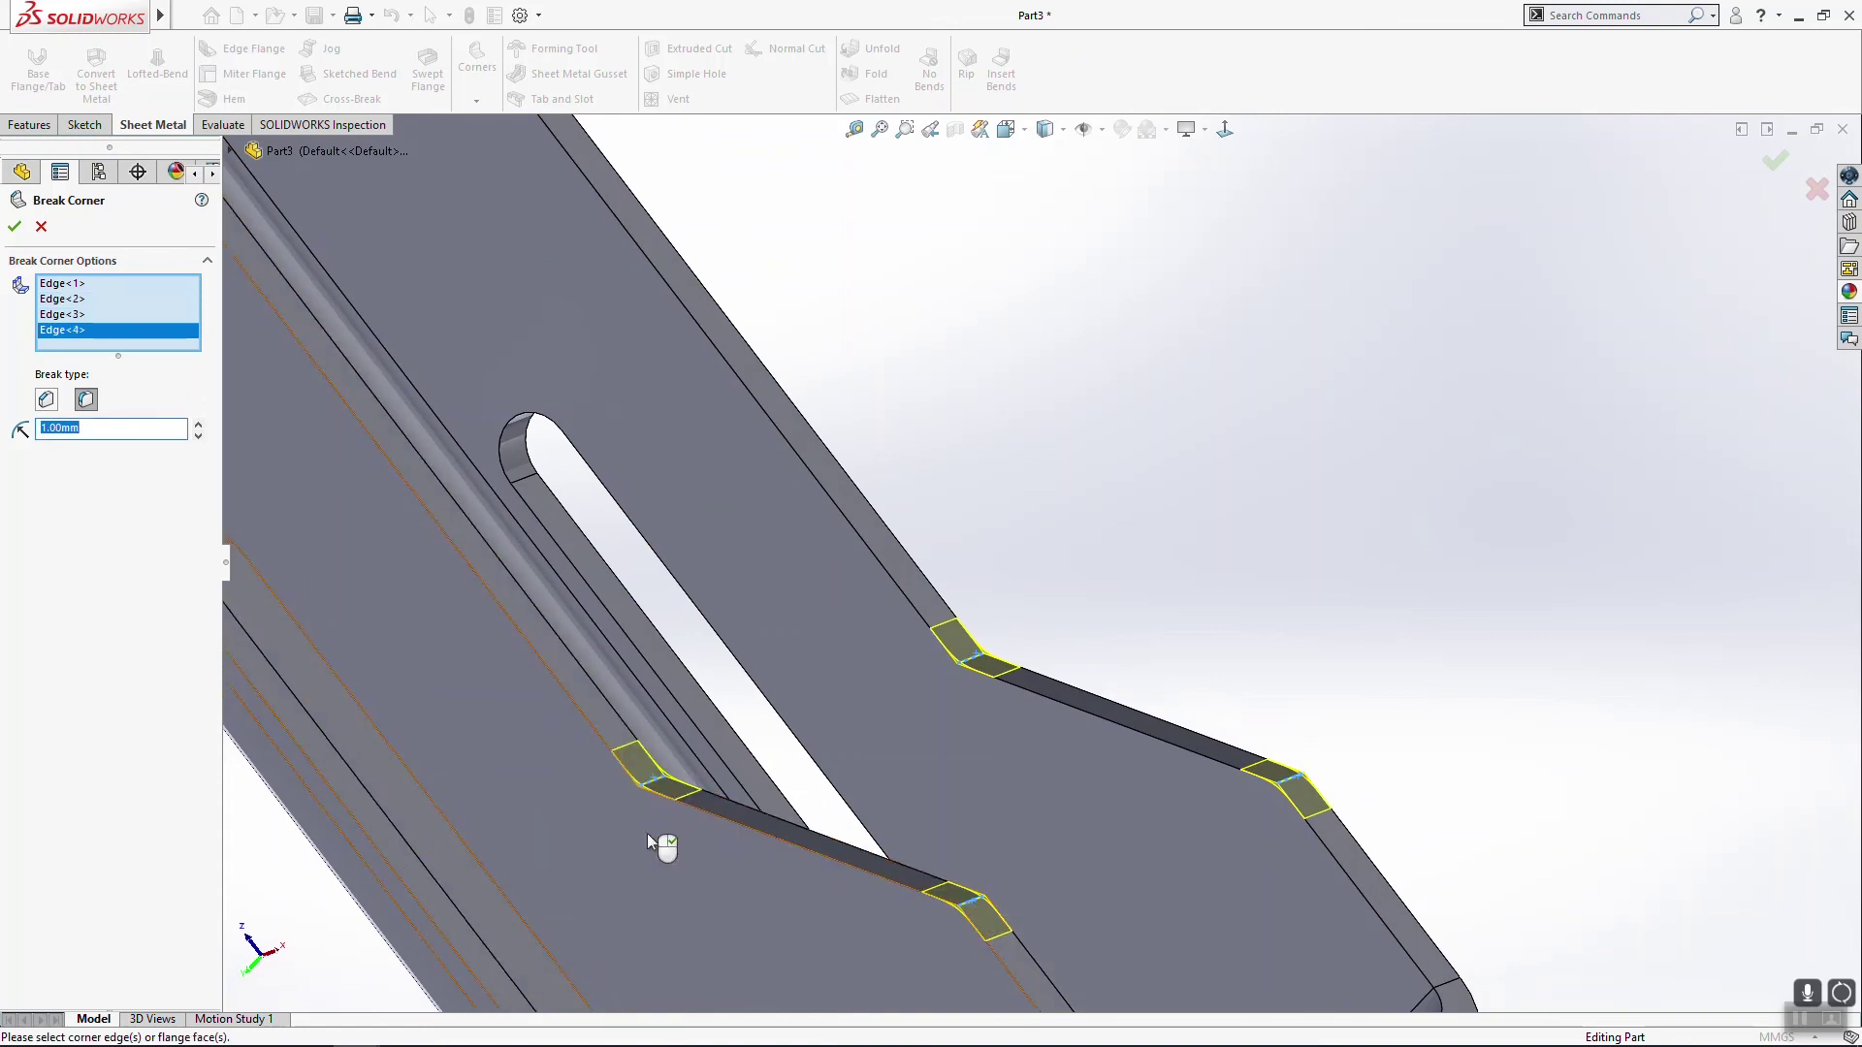
scroll(940, 876, up, 5)
middle_drag(940, 877, 1091, 776)
key(Return)
Step: On the channel's inner base face, sketch a rectangle about 3.2 mm across the channel, near the end with the round holes
middle_drag(1279, 886, 602, 522)
key(space)
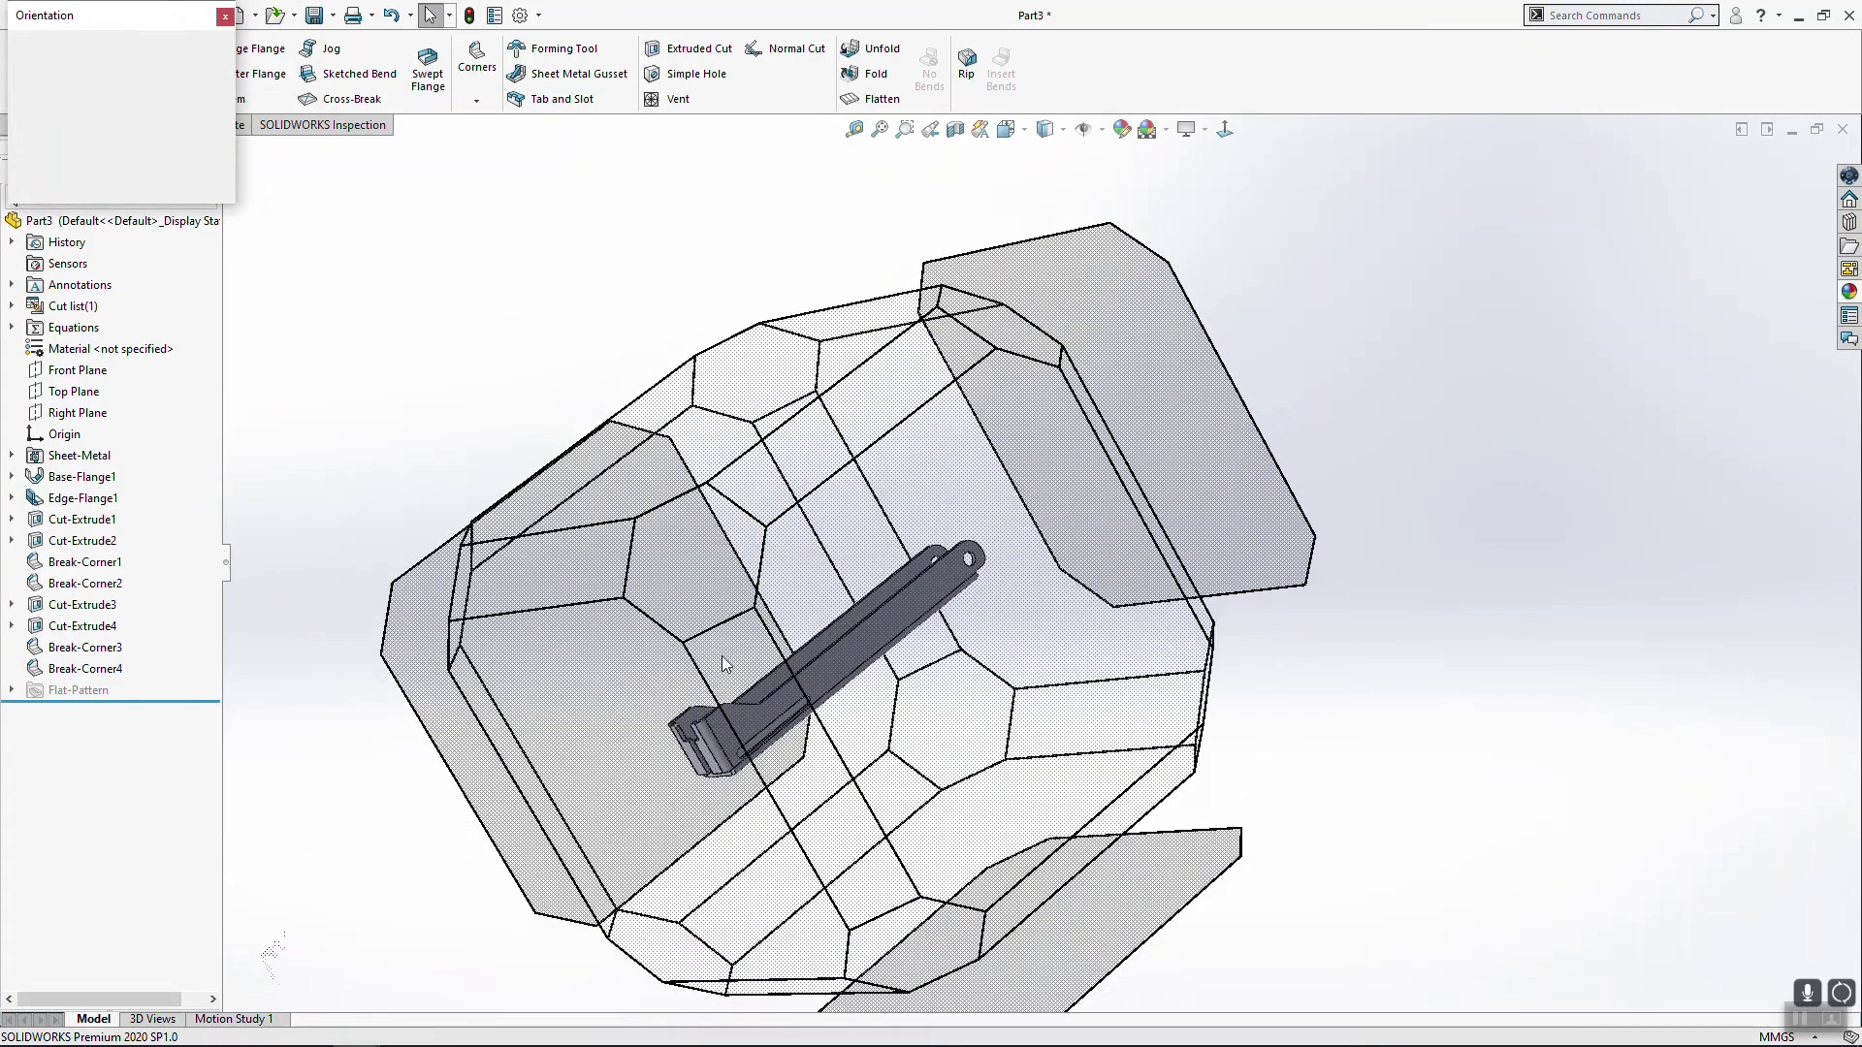
click(665, 509)
click(679, 597)
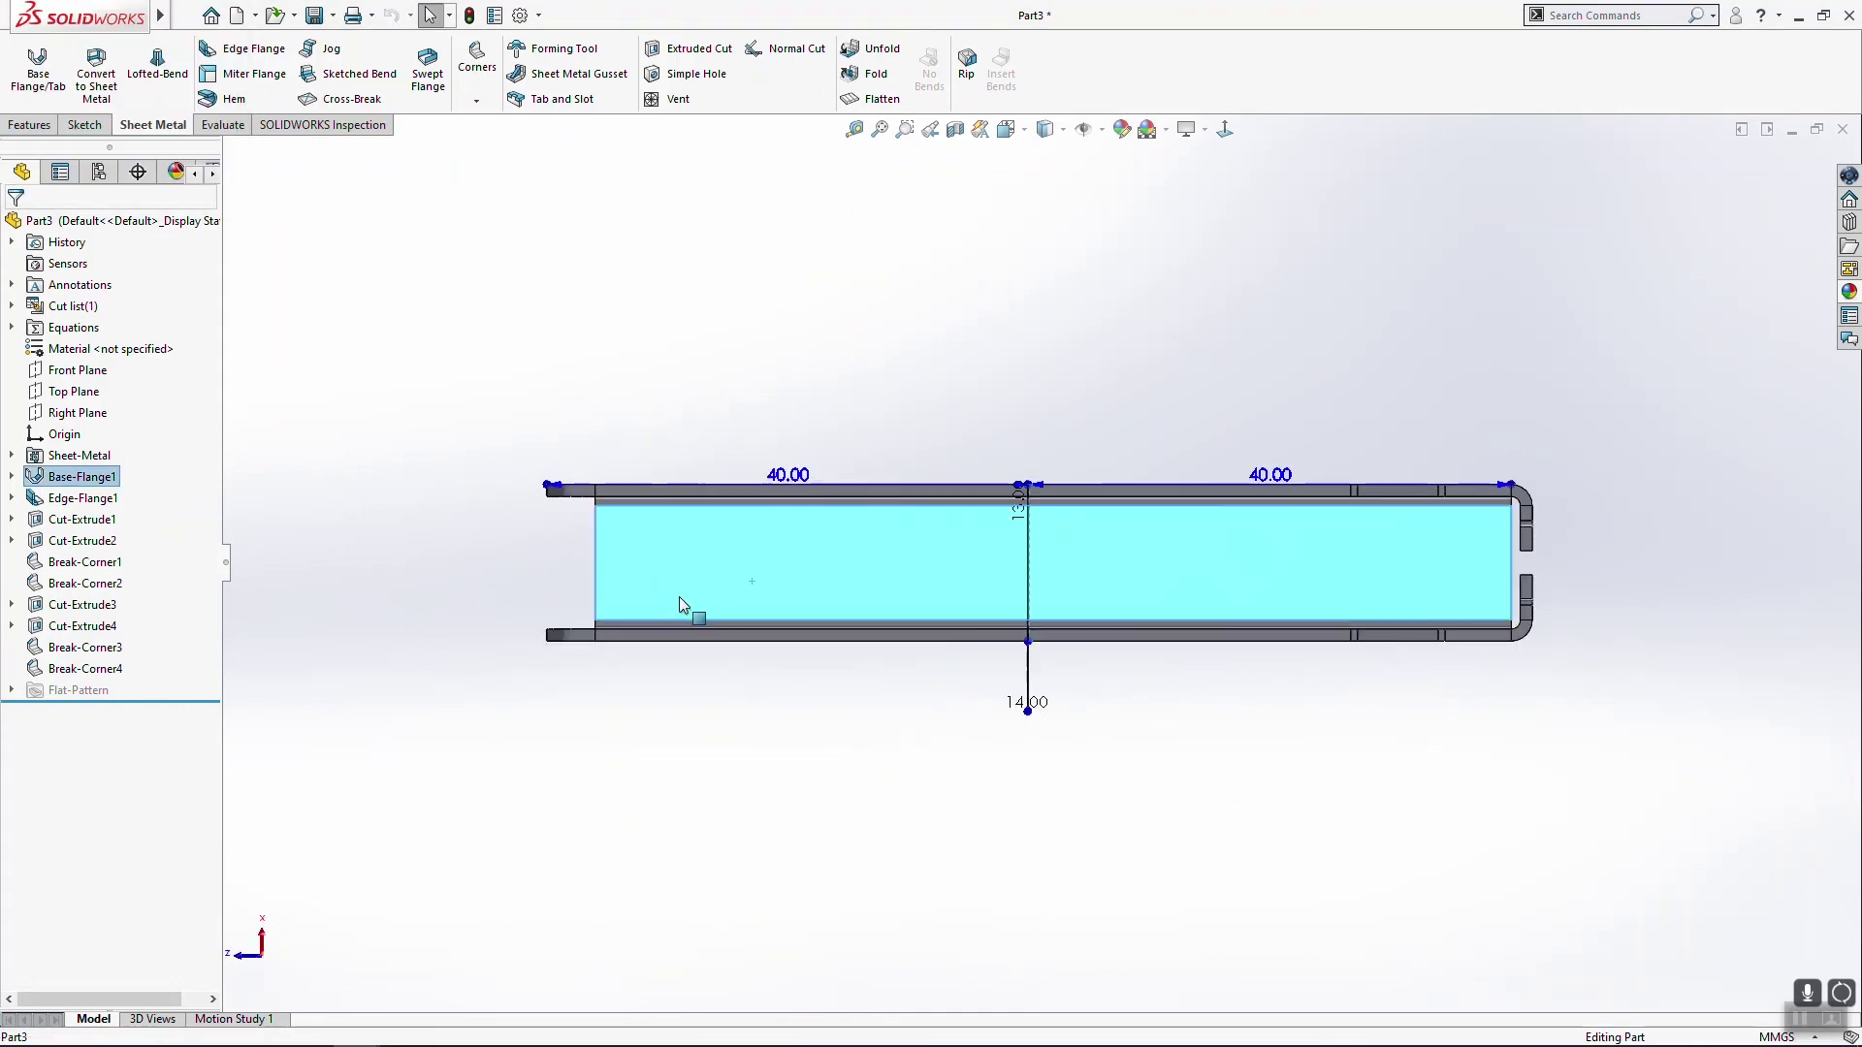
click(85, 125)
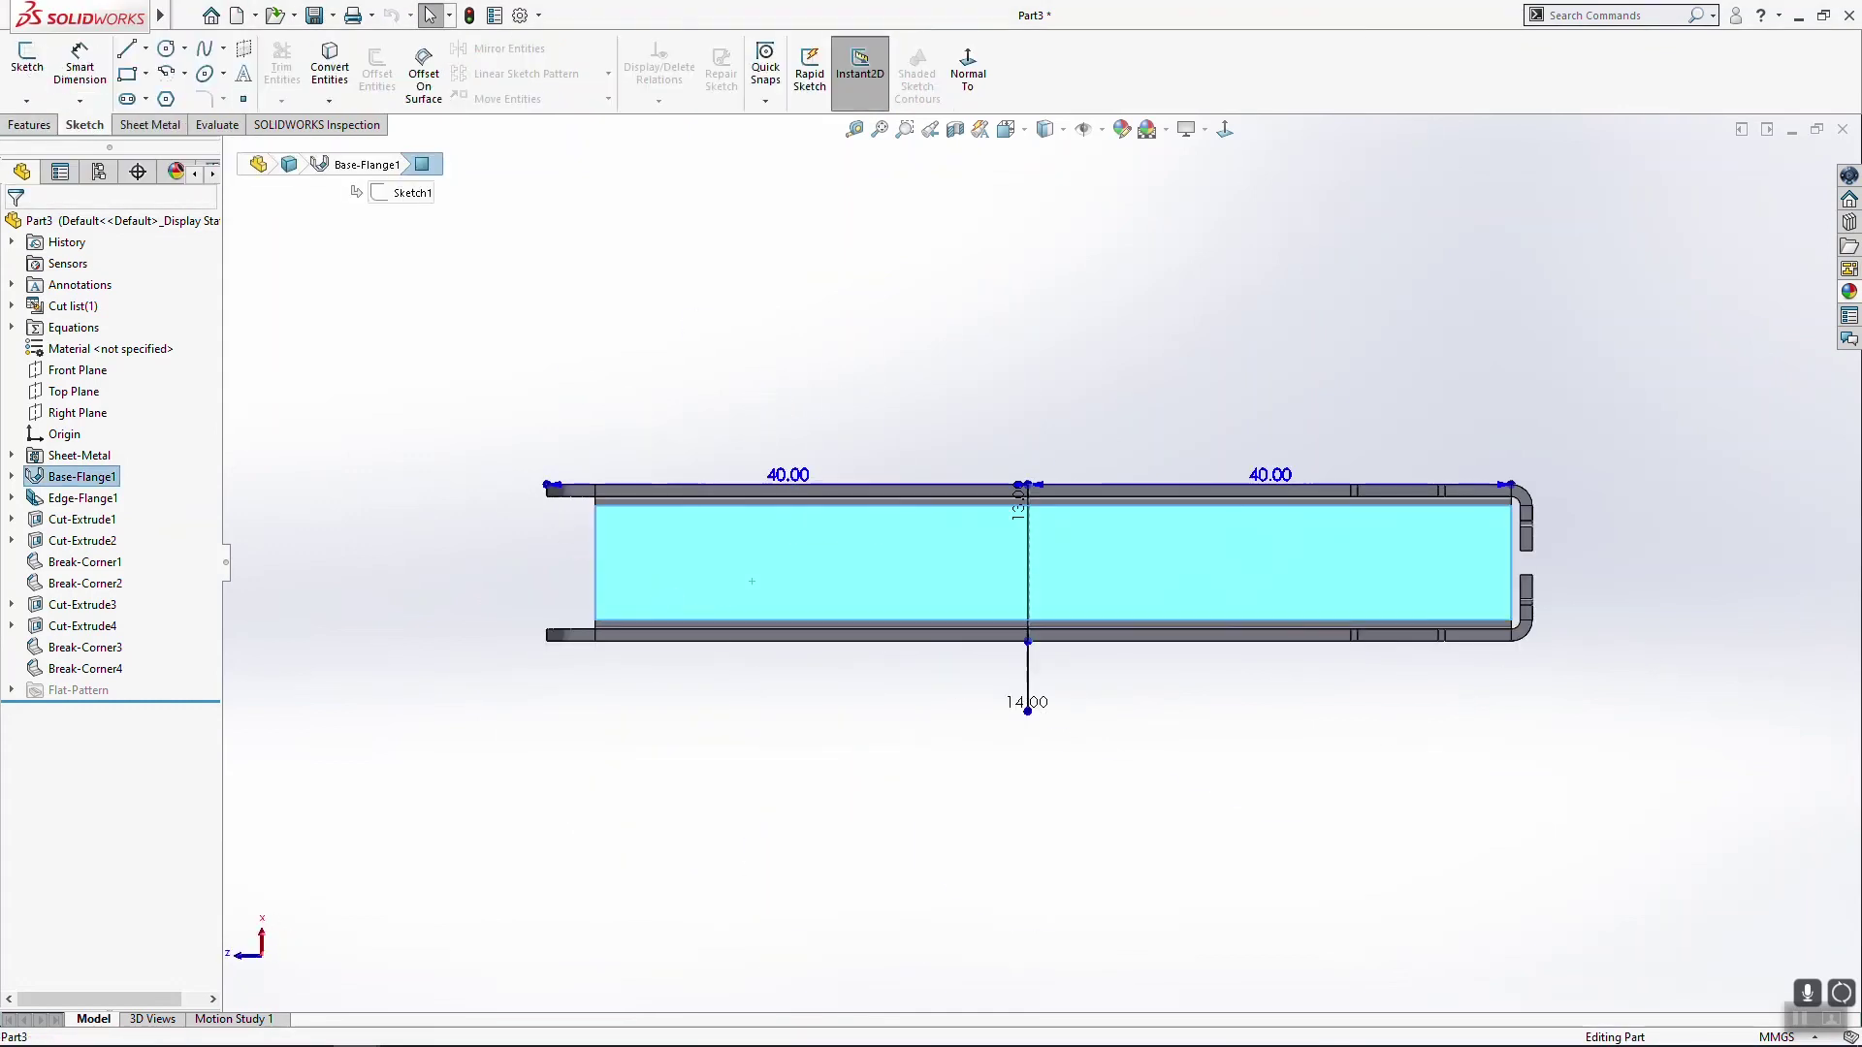
click(27, 66)
click(126, 75)
click(645, 542)
click(736, 581)
key(Escape)
click(910, 553)
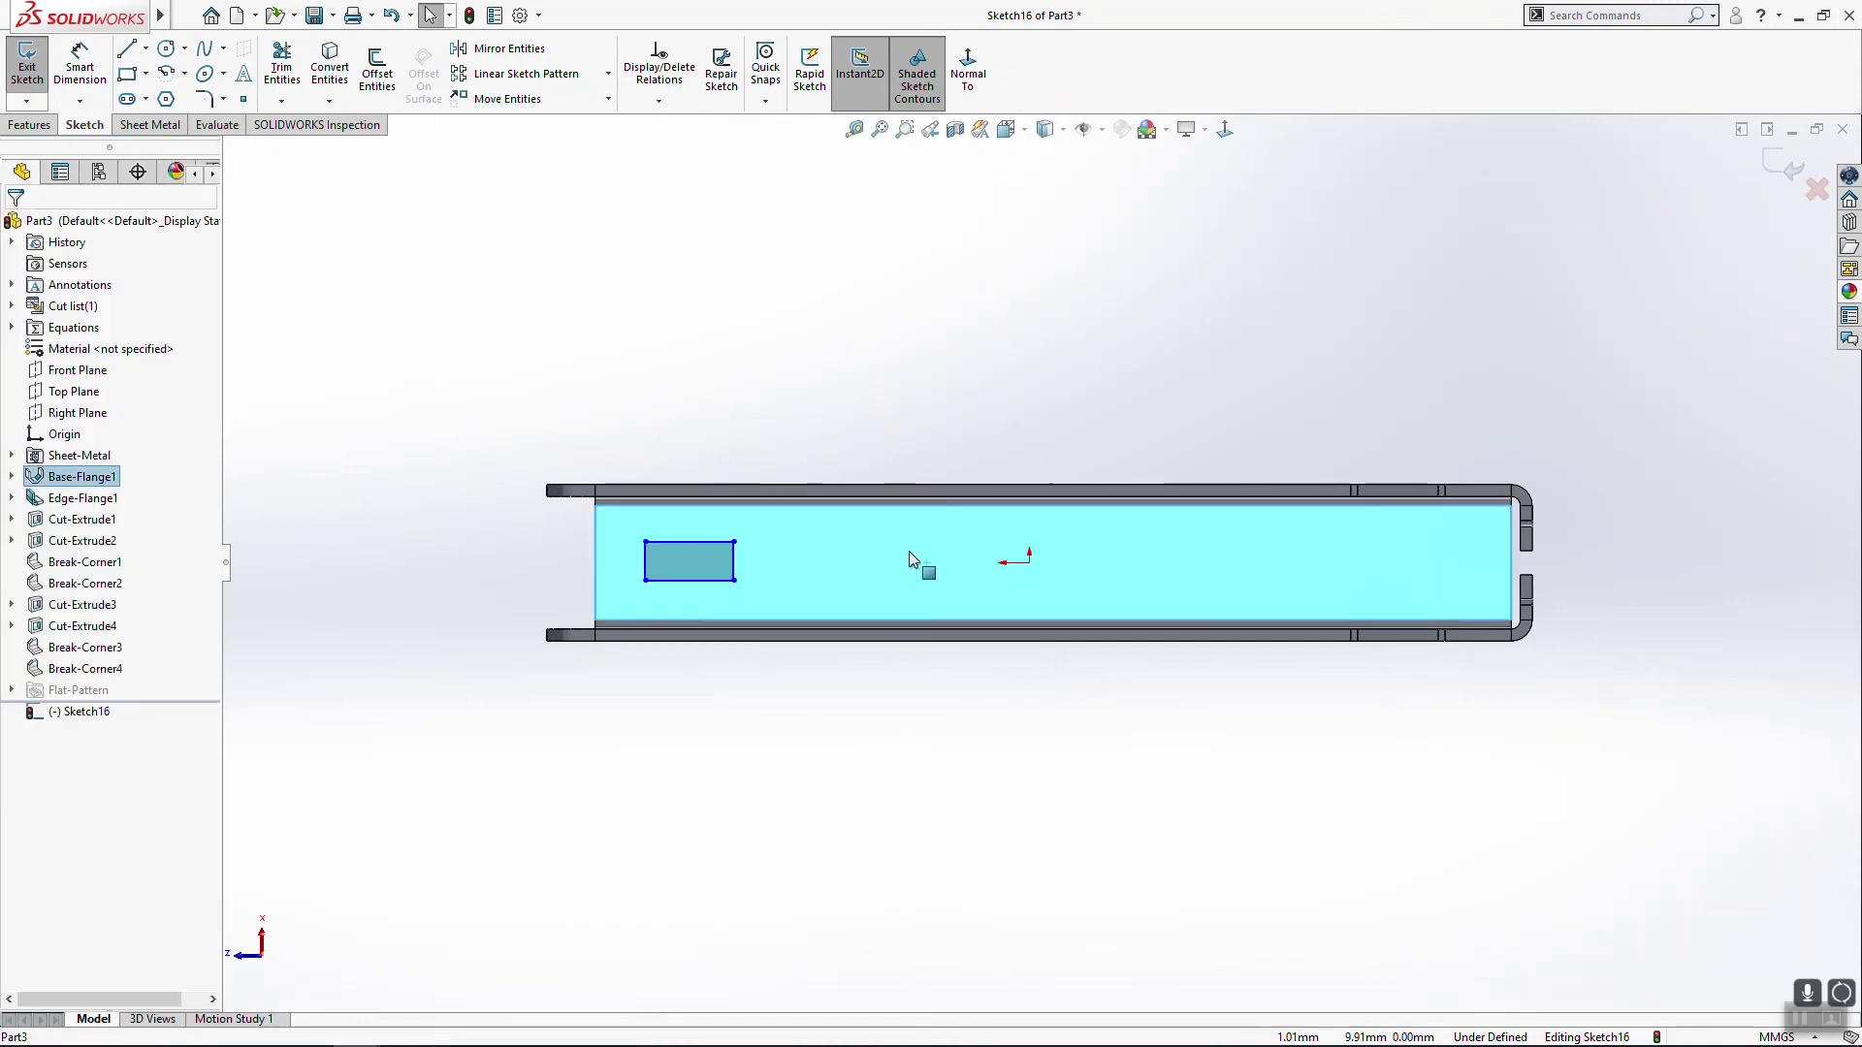
key(Escape)
Step: Dimension the rectangle as 5 mm across the channel and 7 mm along it
scroll(684, 559, down, 3)
click(79, 66)
click(838, 570)
click(922, 569)
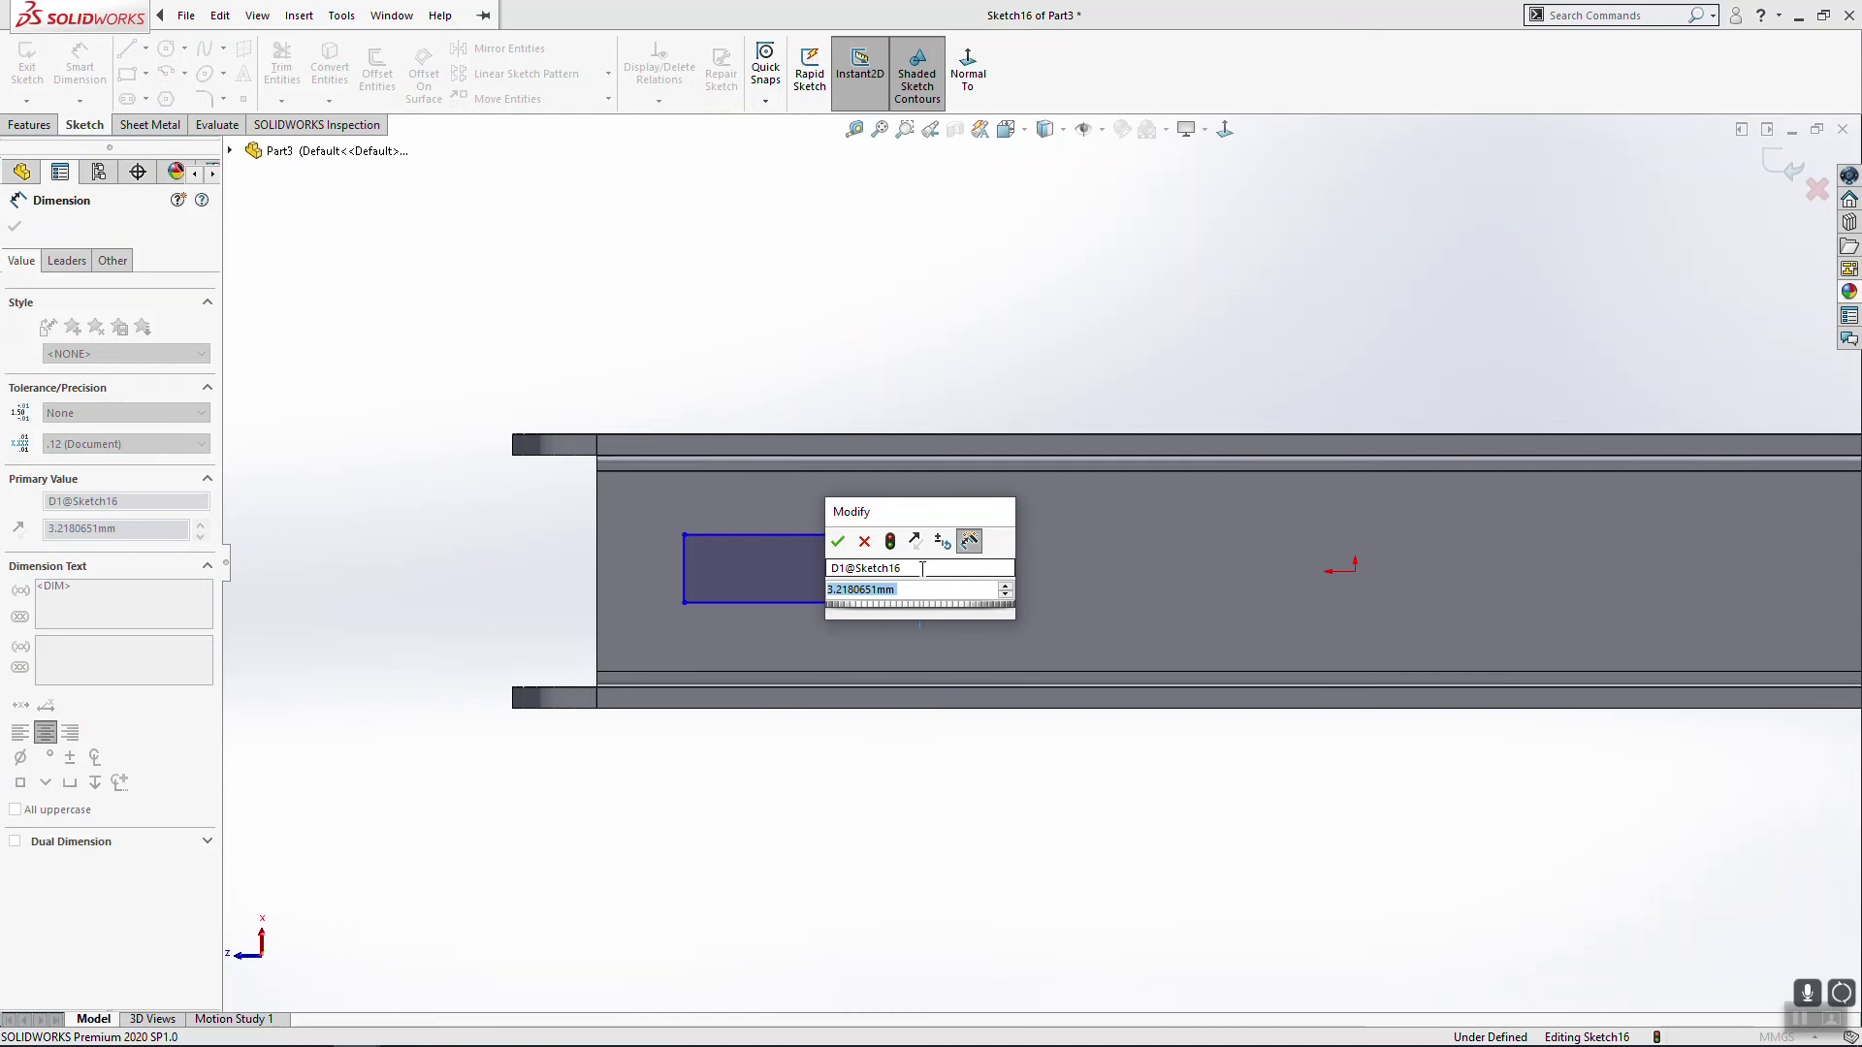
text(7)
key(Return)
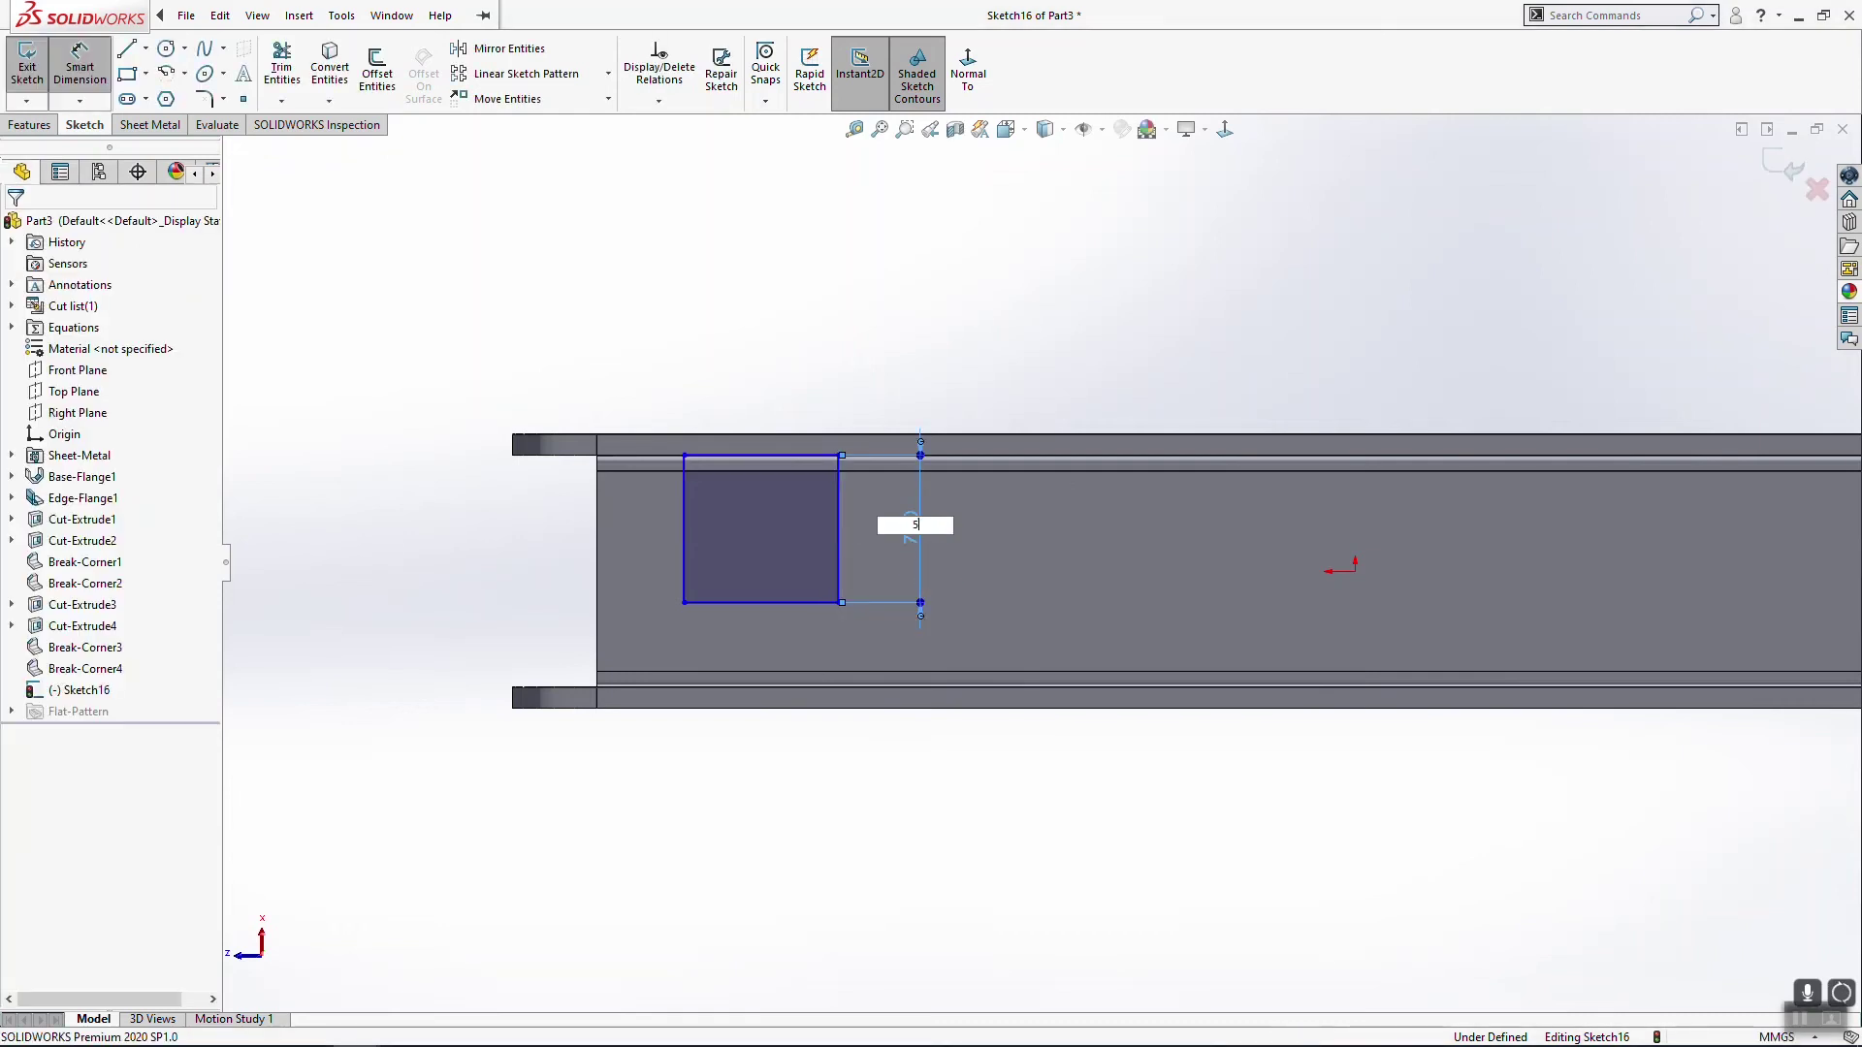
key(Return)
click(812, 613)
click(795, 637)
key(Return)
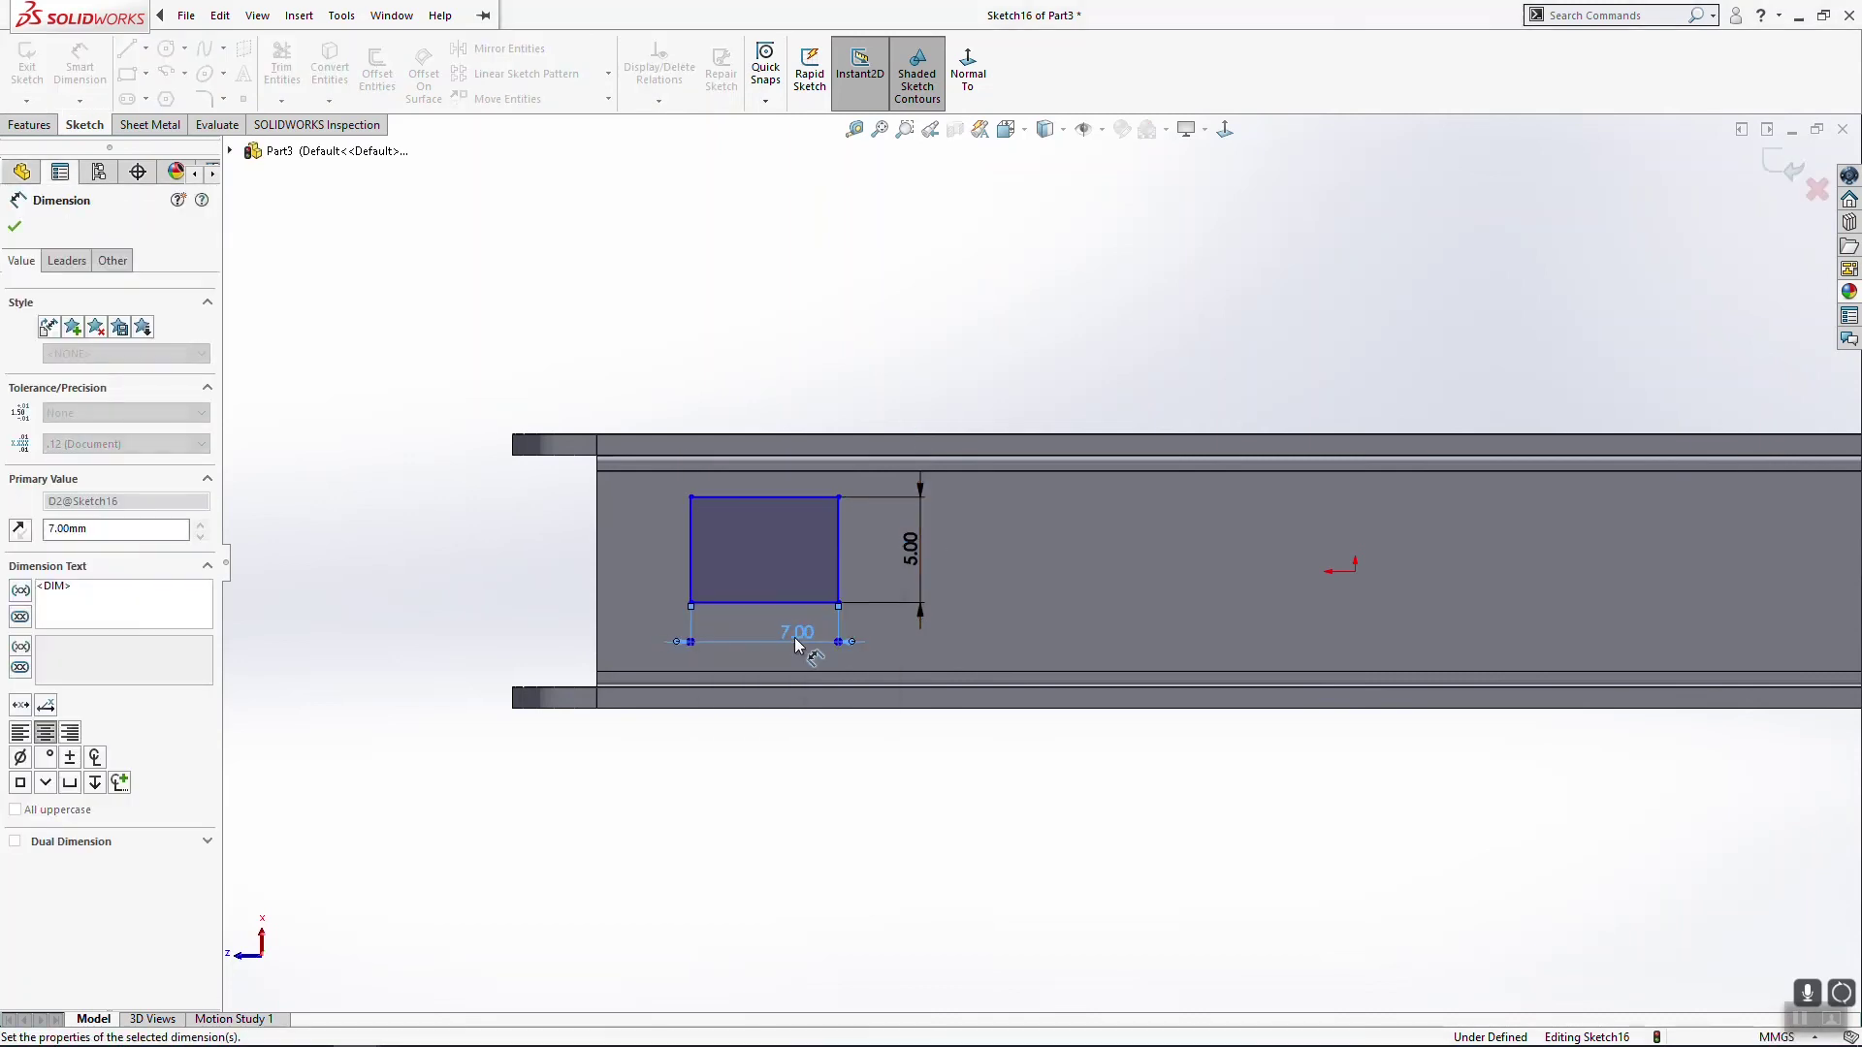
key(Escape)
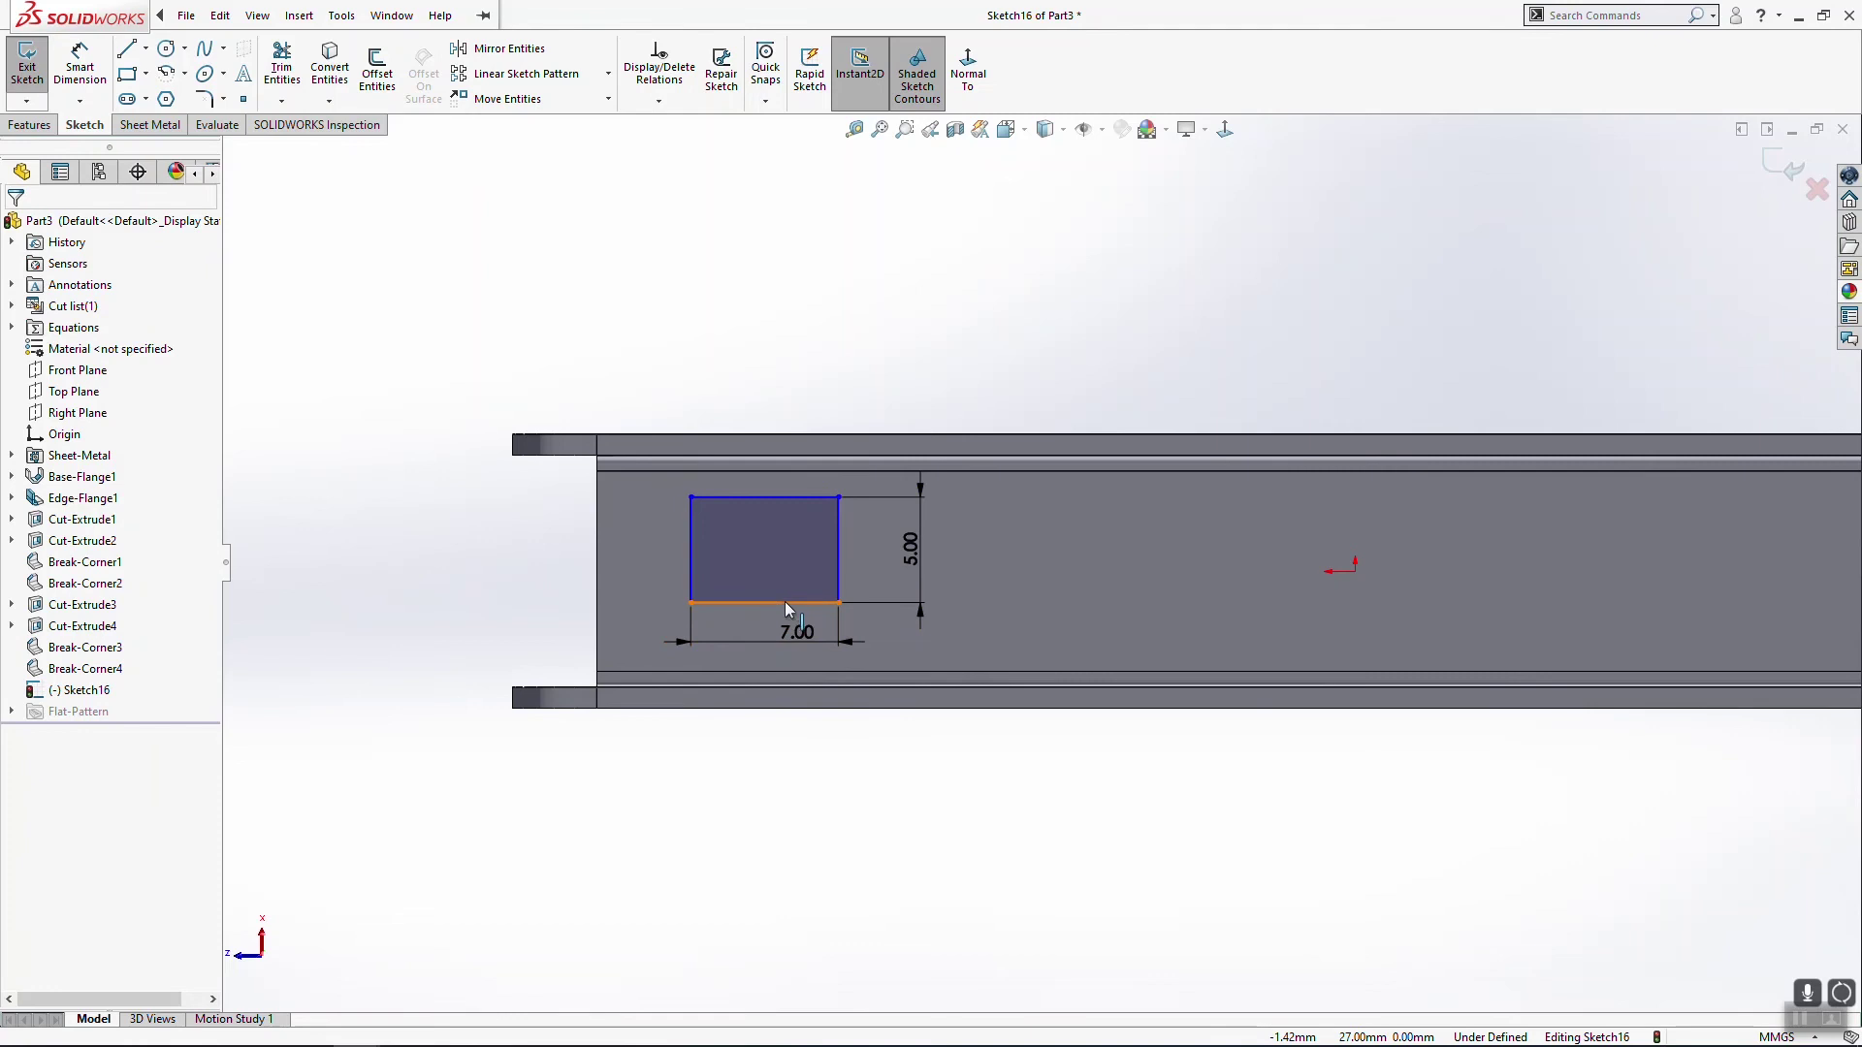
Step: Place the rectangle's near side 3.5 mm from the base's end edge
click(79, 66)
click(692, 579)
click(597, 582)
click(636, 301)
text(3.5)
key(Return)
key(Escape)
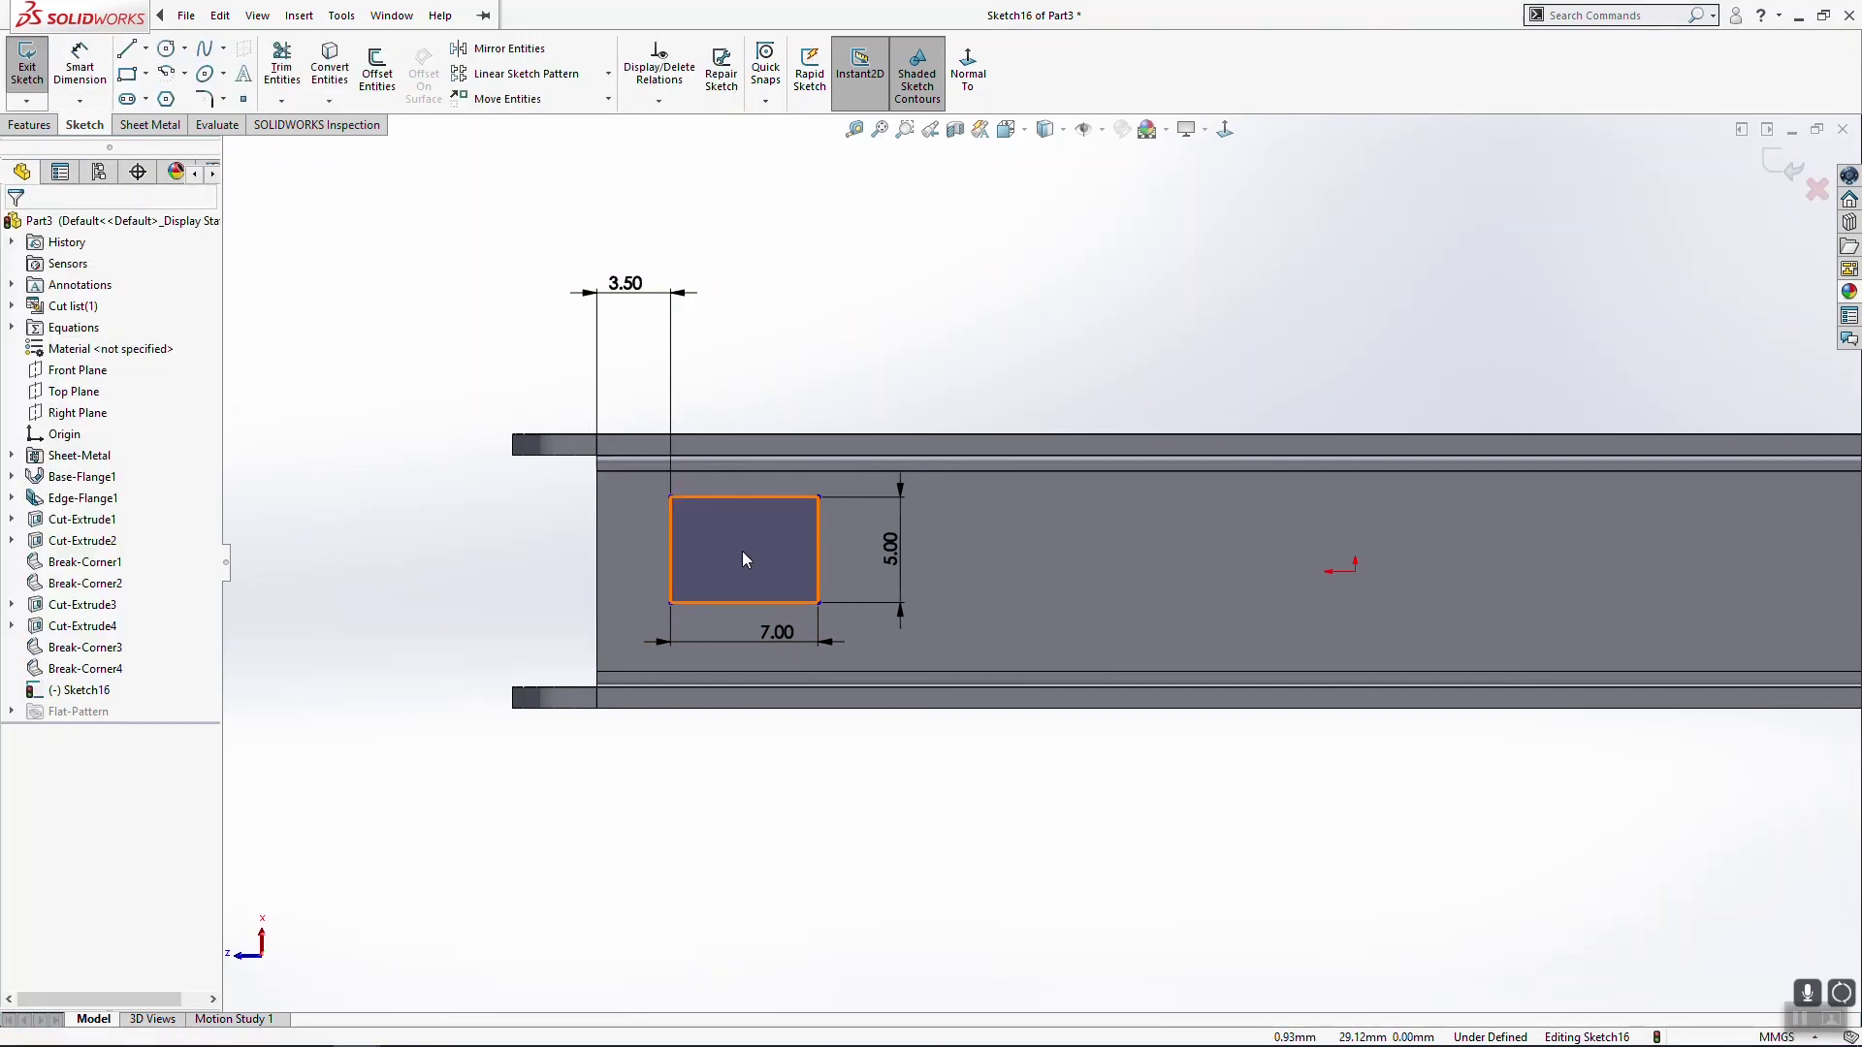
Step: Centre the rectangle across the channel by adding a vertical relation between the midpoint of its end-side line and the origin
click(671, 555)
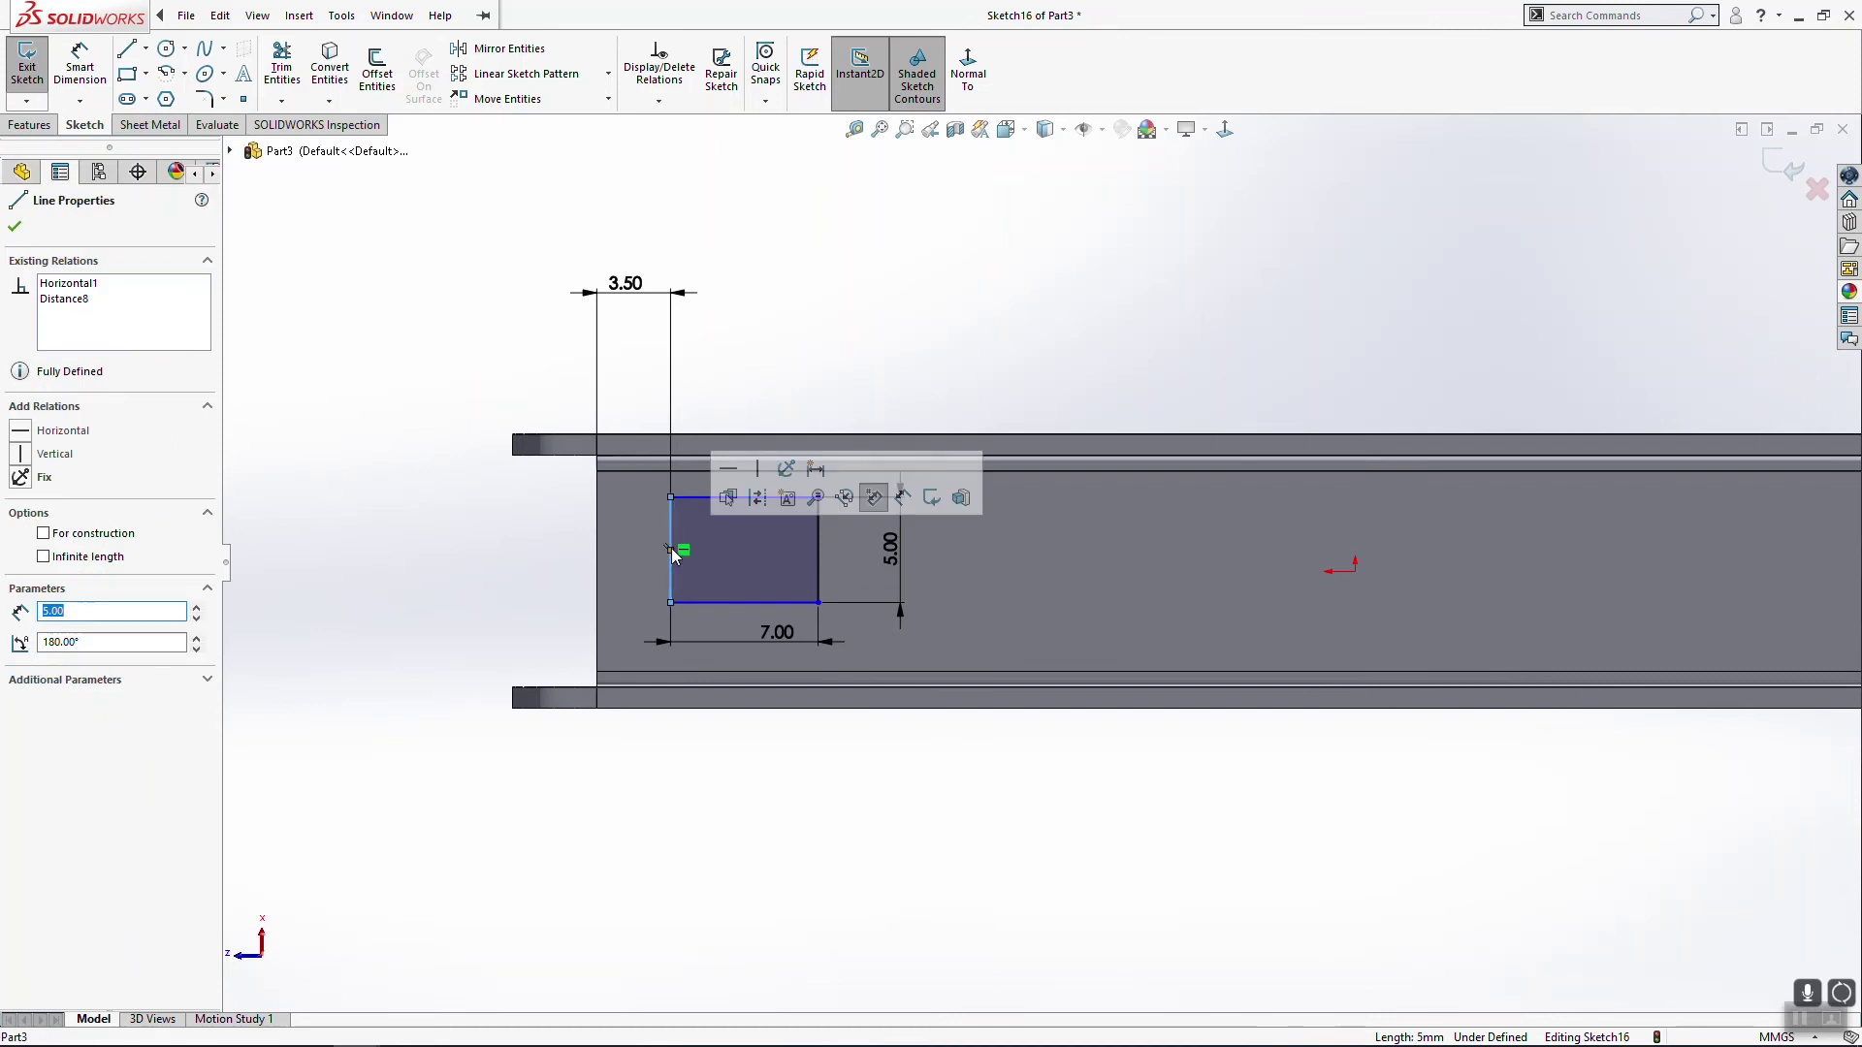
ctrl+click(1353, 570)
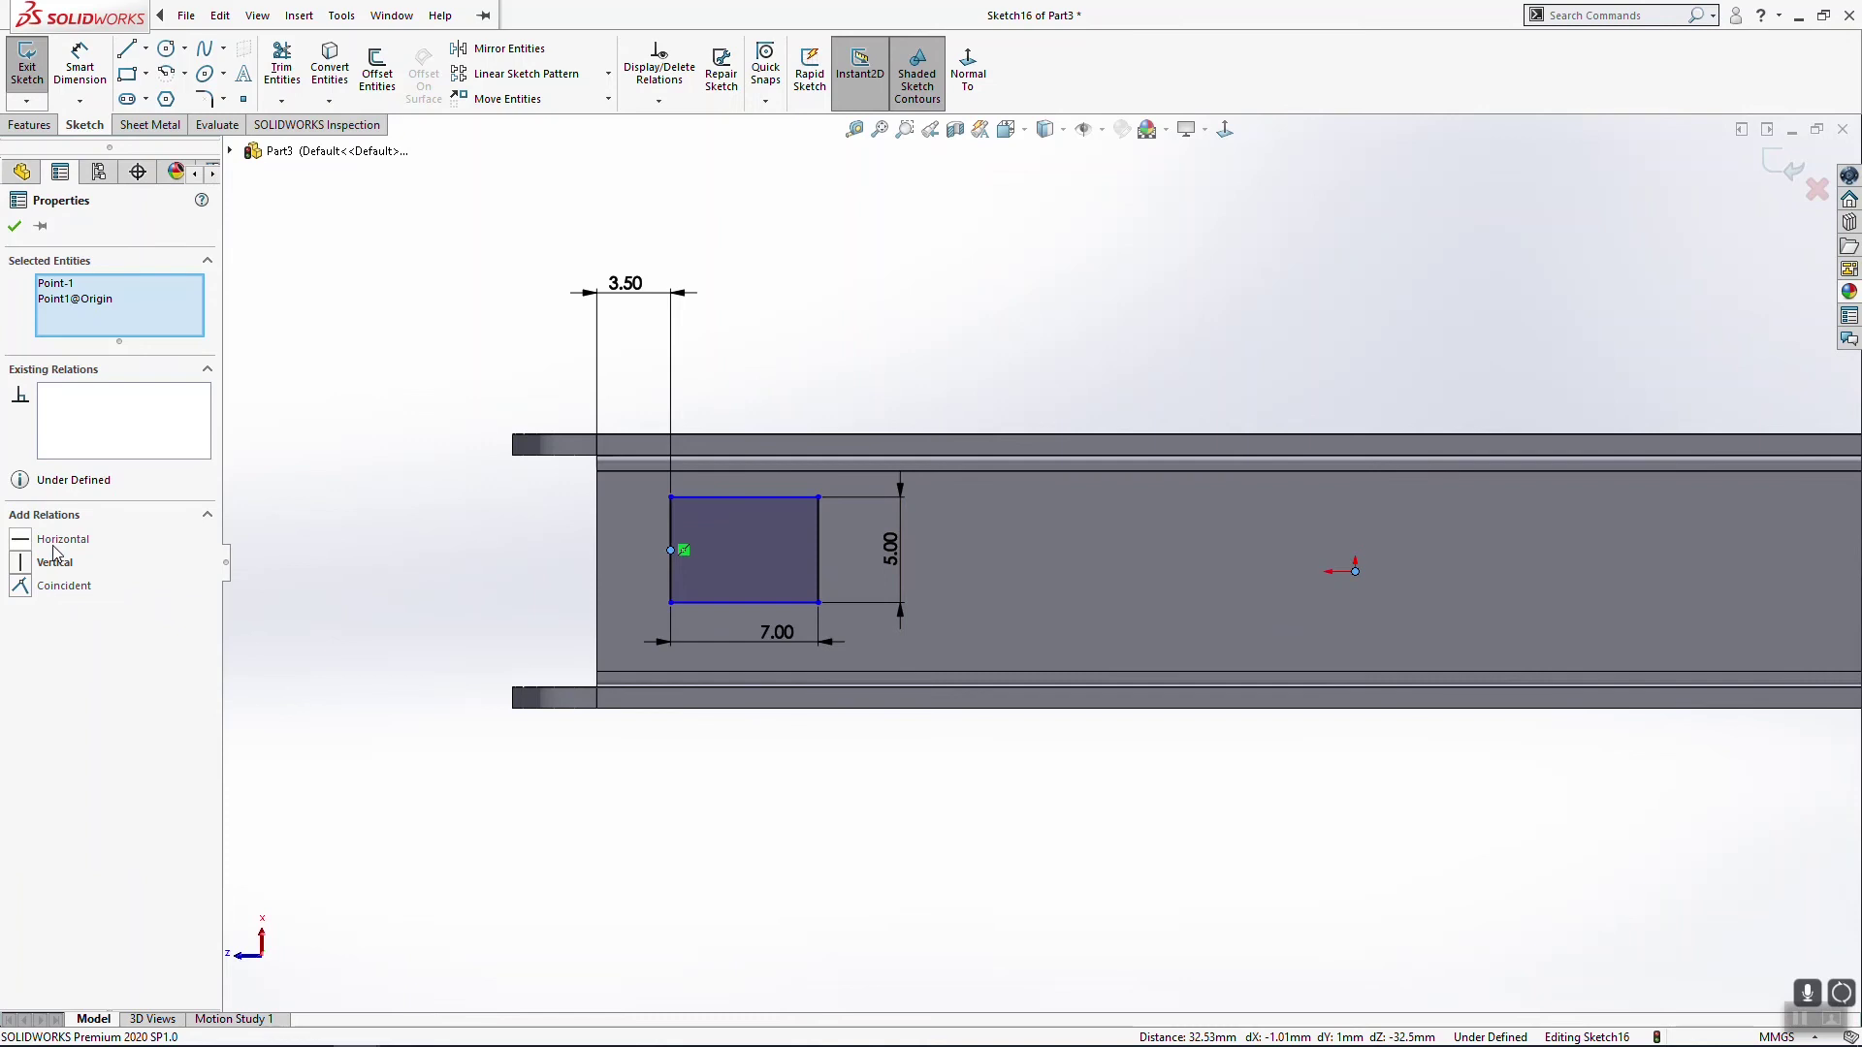
click(55, 564)
click(1046, 920)
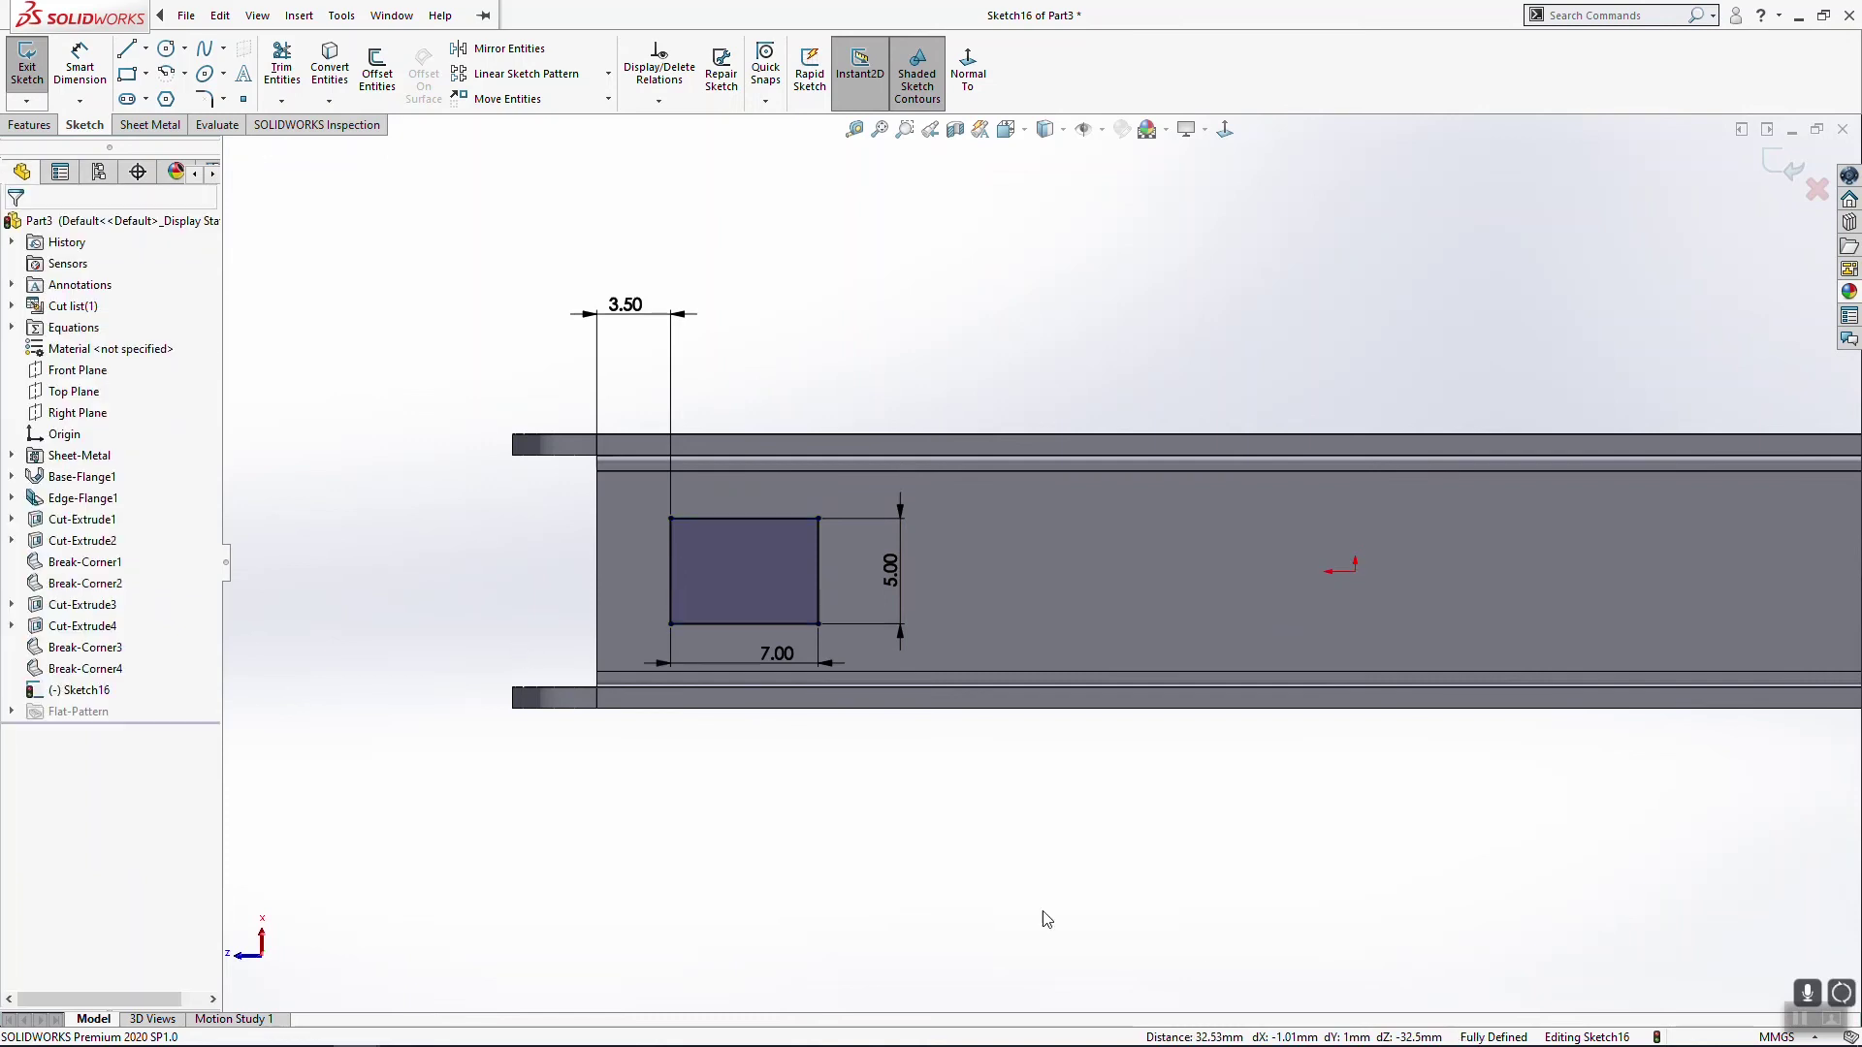
Step: Cut the rectangle through the channel's base with a 10 mm blind extruded cut
middle_drag(788, 892, 995, 767)
middle_drag(782, 744, 488, 632)
click(29, 124)
click(288, 73)
click(8, 233)
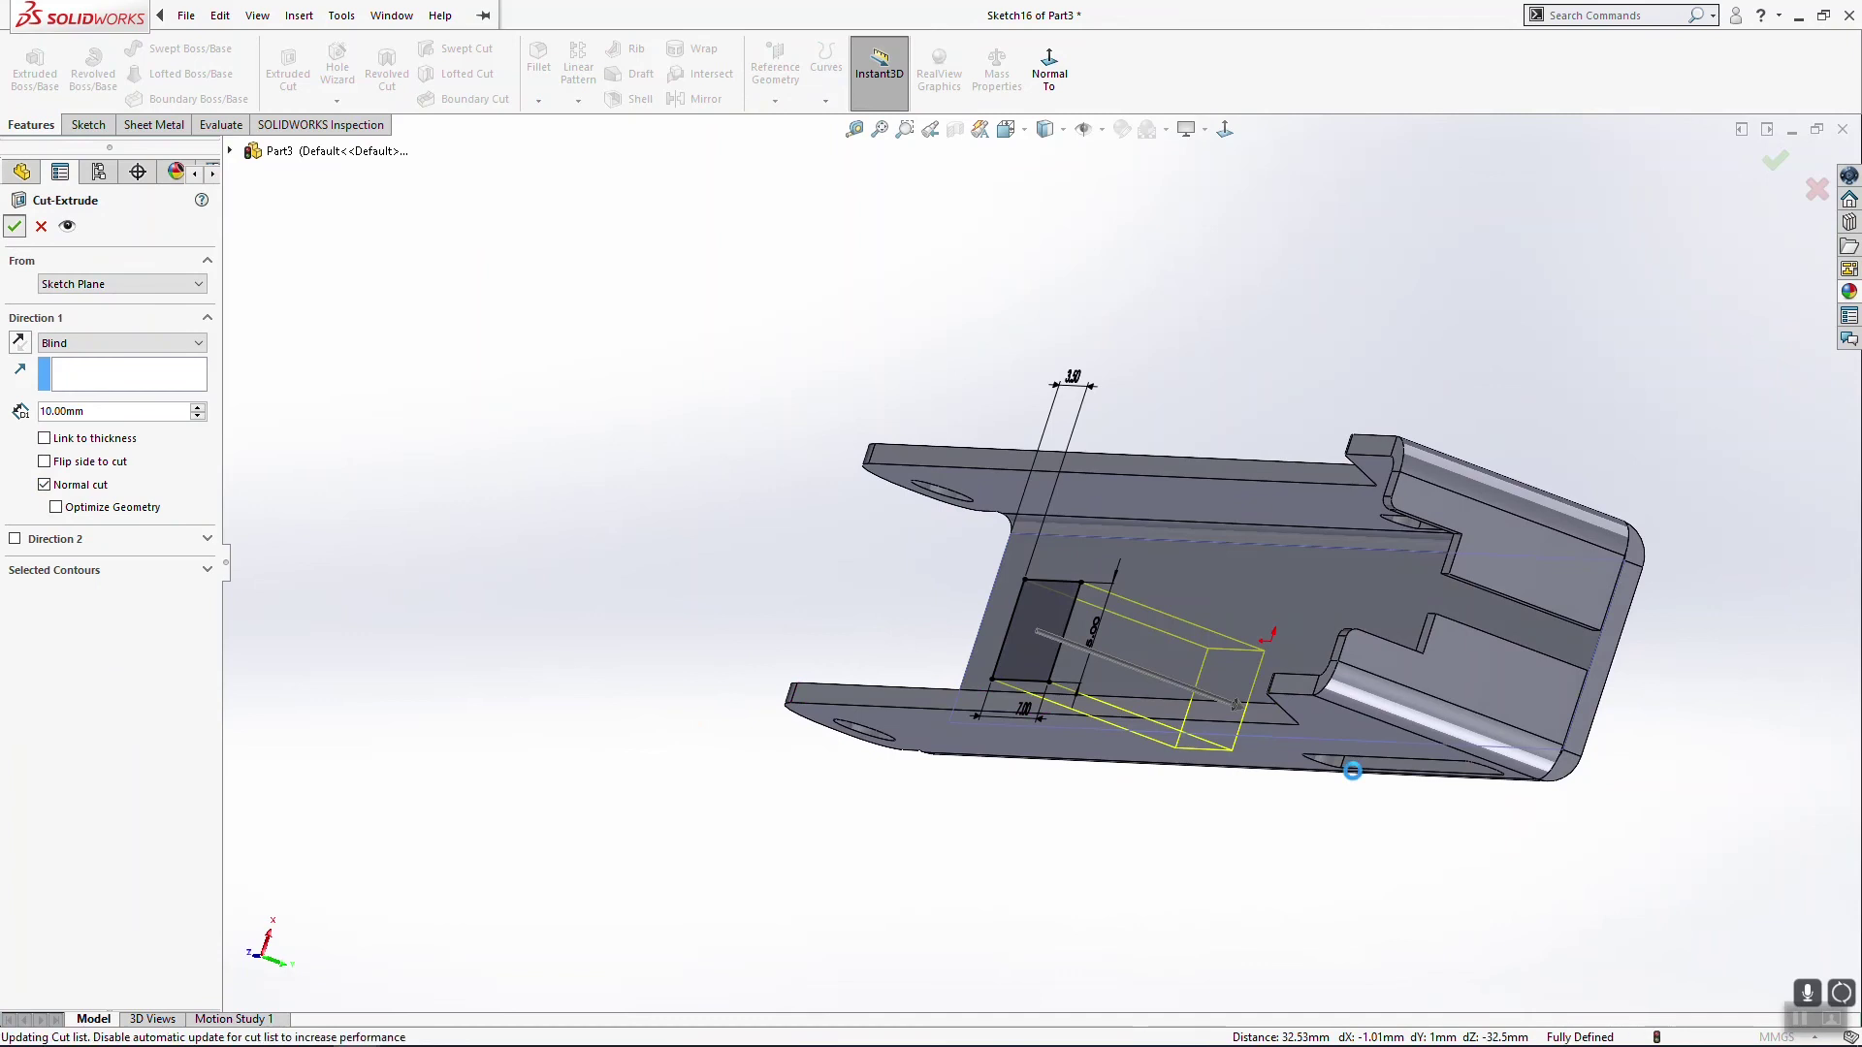
middle_drag(1229, 862, 1340, 886)
scroll(1343, 893, up, 3)
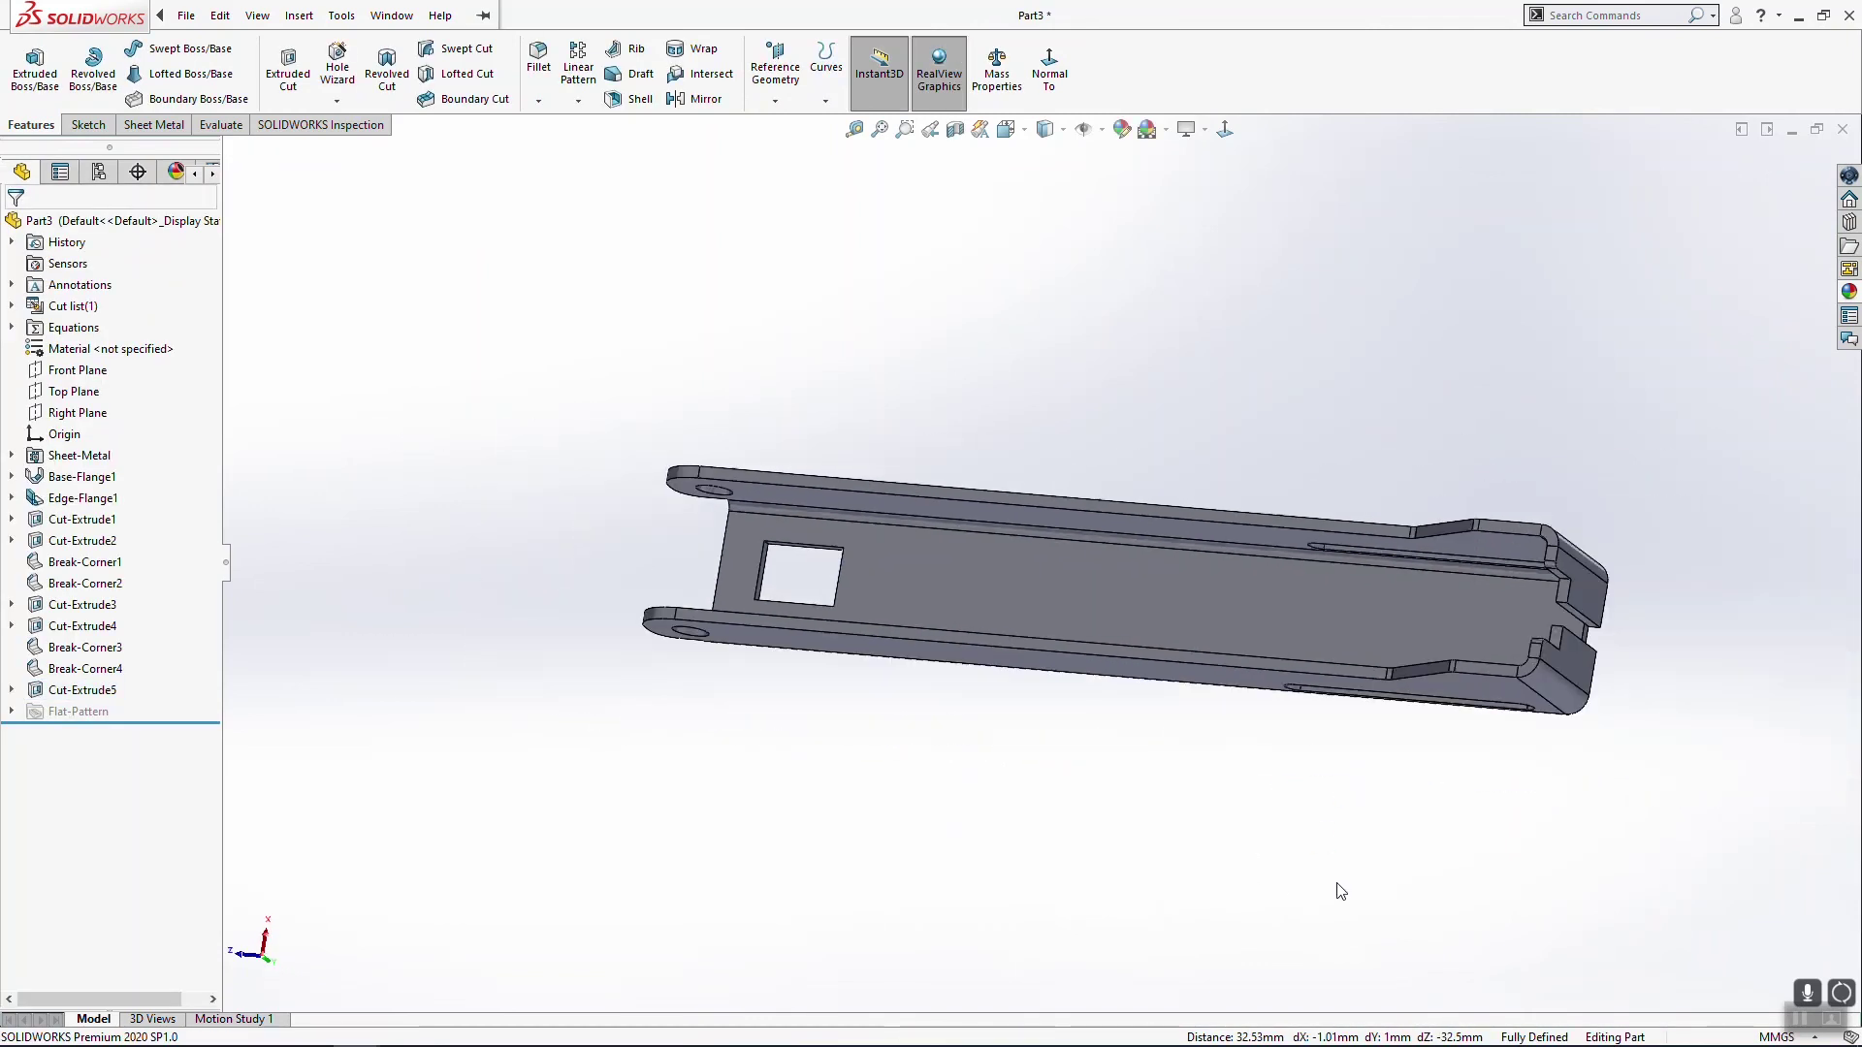
Step: Start a 90-degree edge flange about 10.75 mm long on the rectangular cut-out's edge nearest the round holes
scroll(886, 568, down, 4)
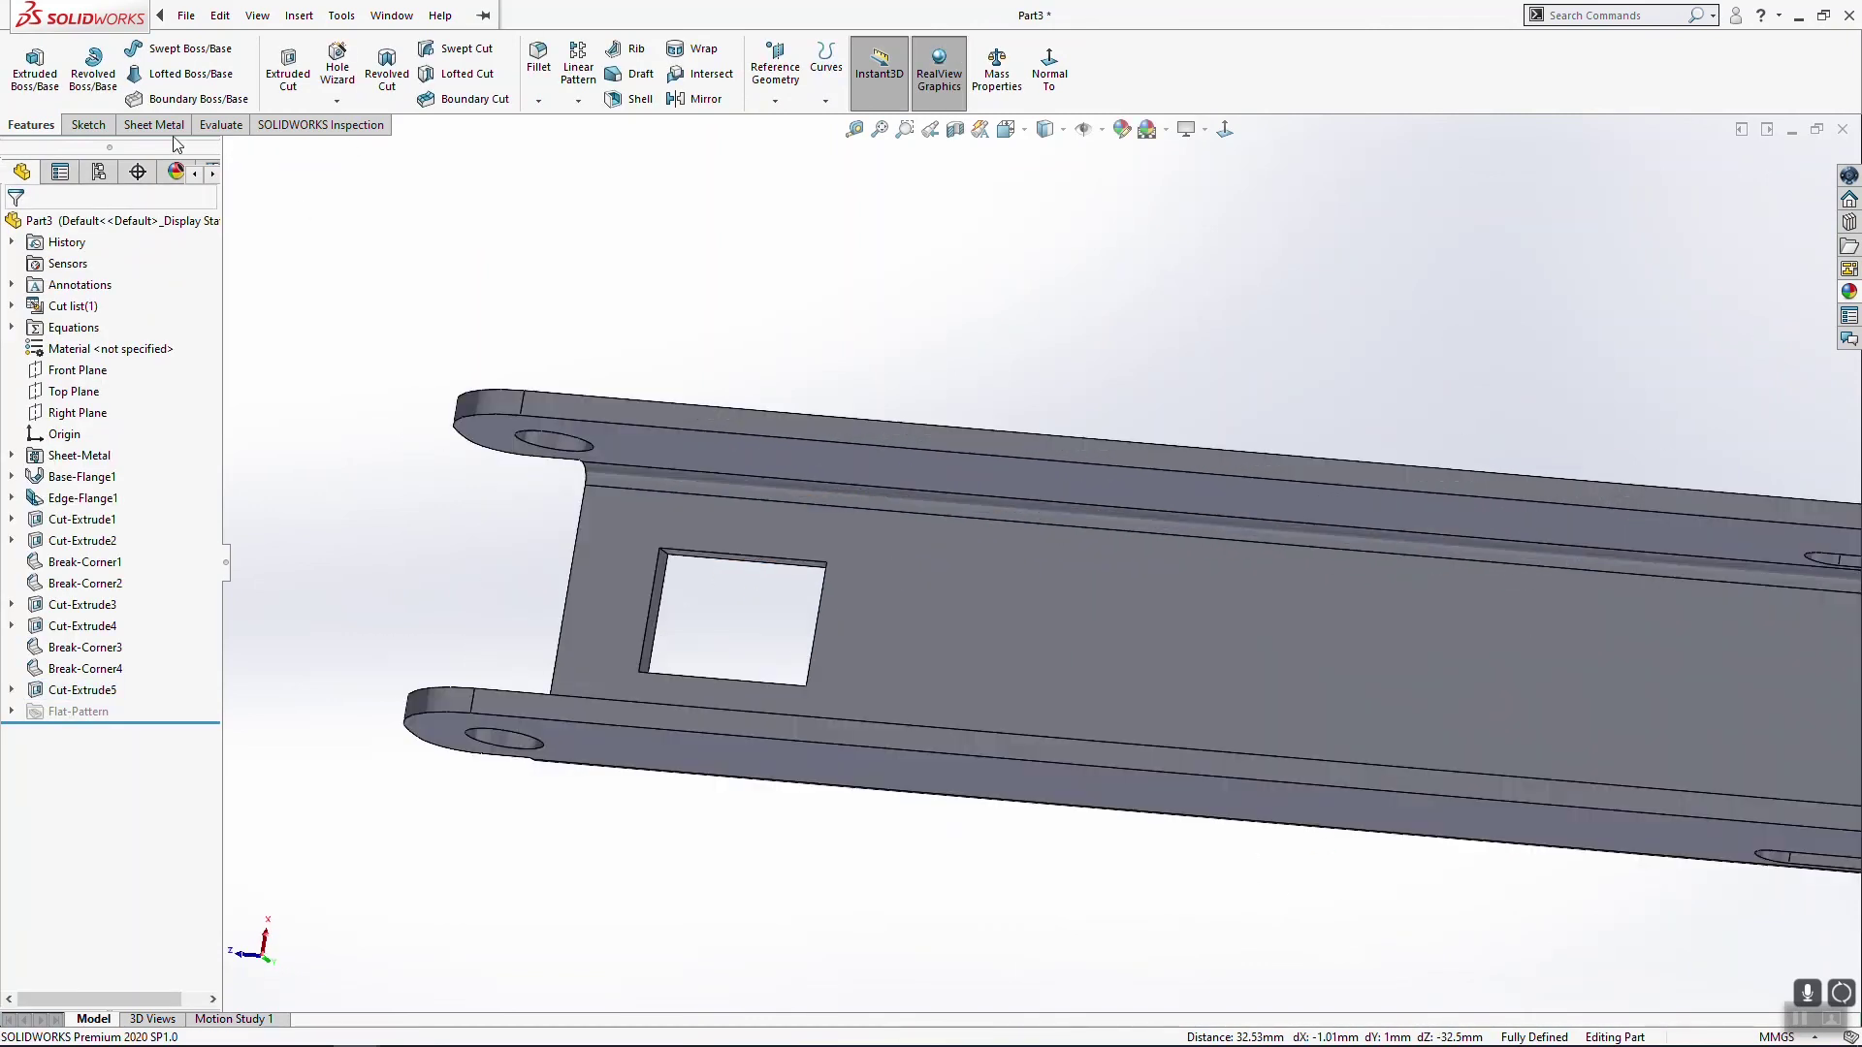
click(137, 133)
click(253, 50)
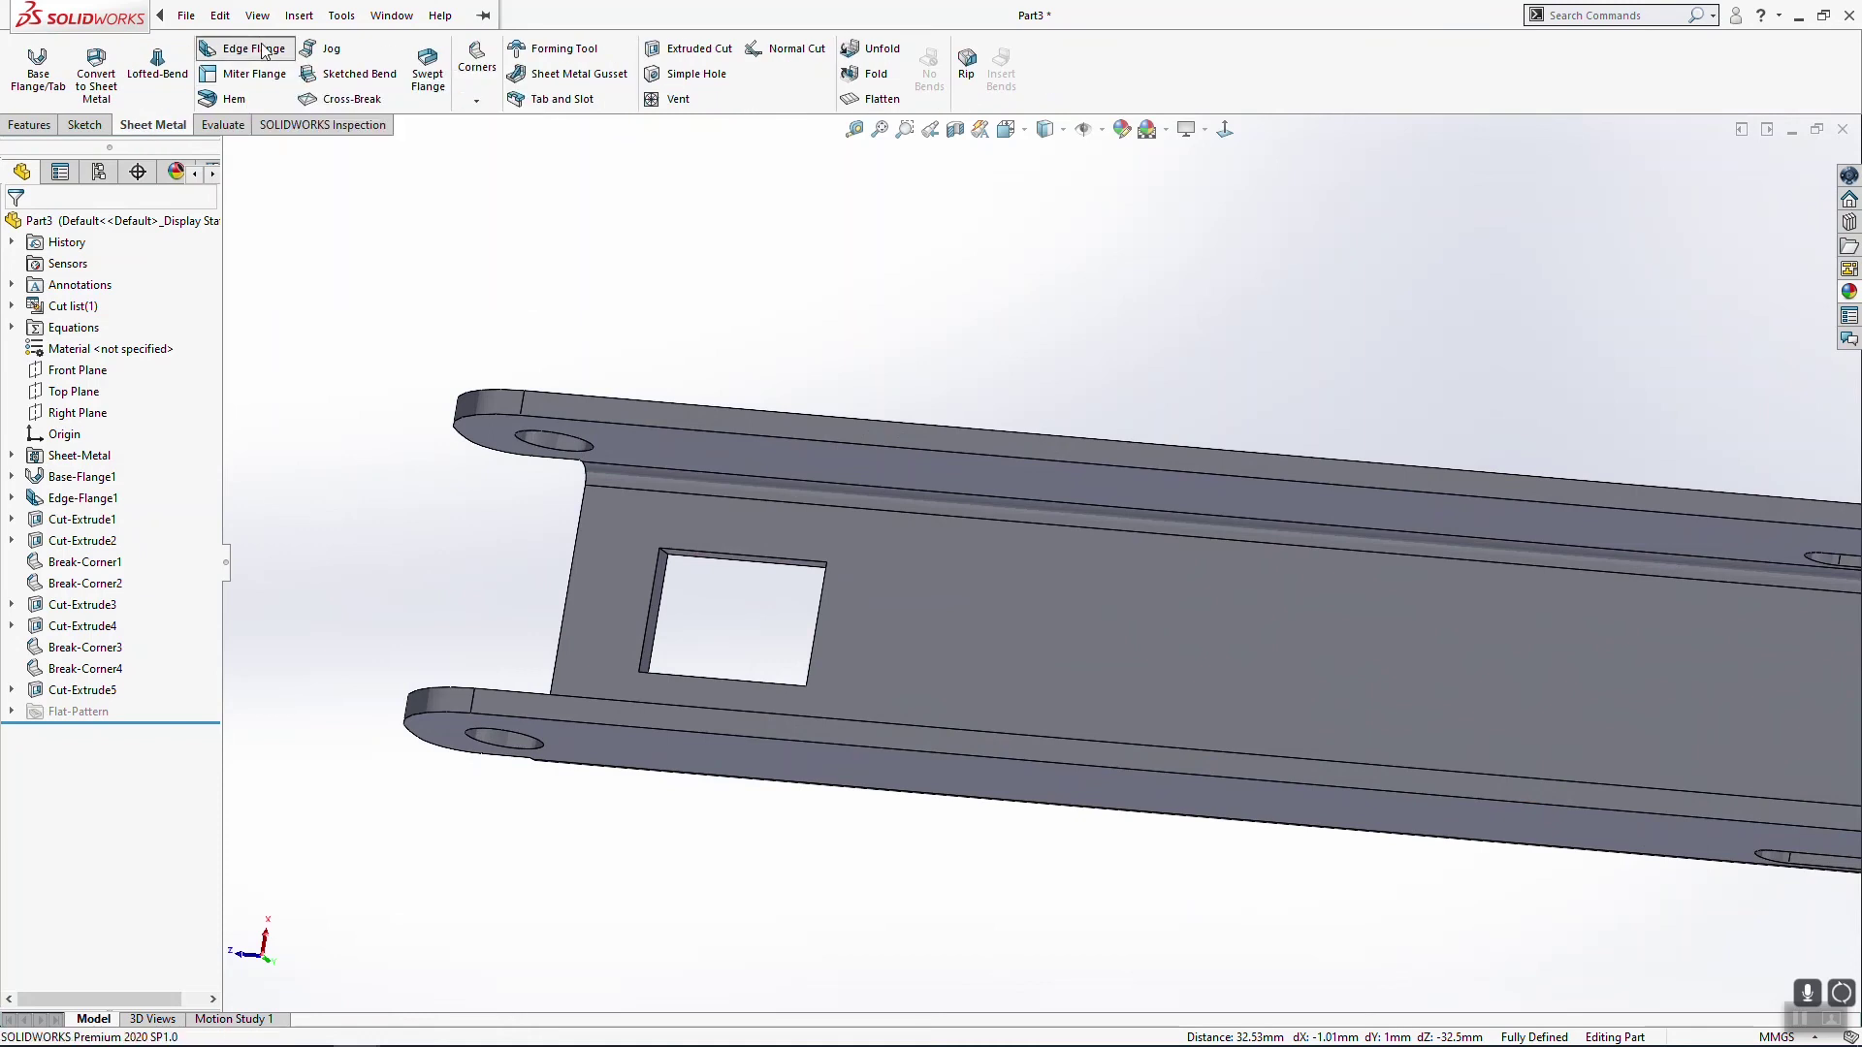
click(651, 626)
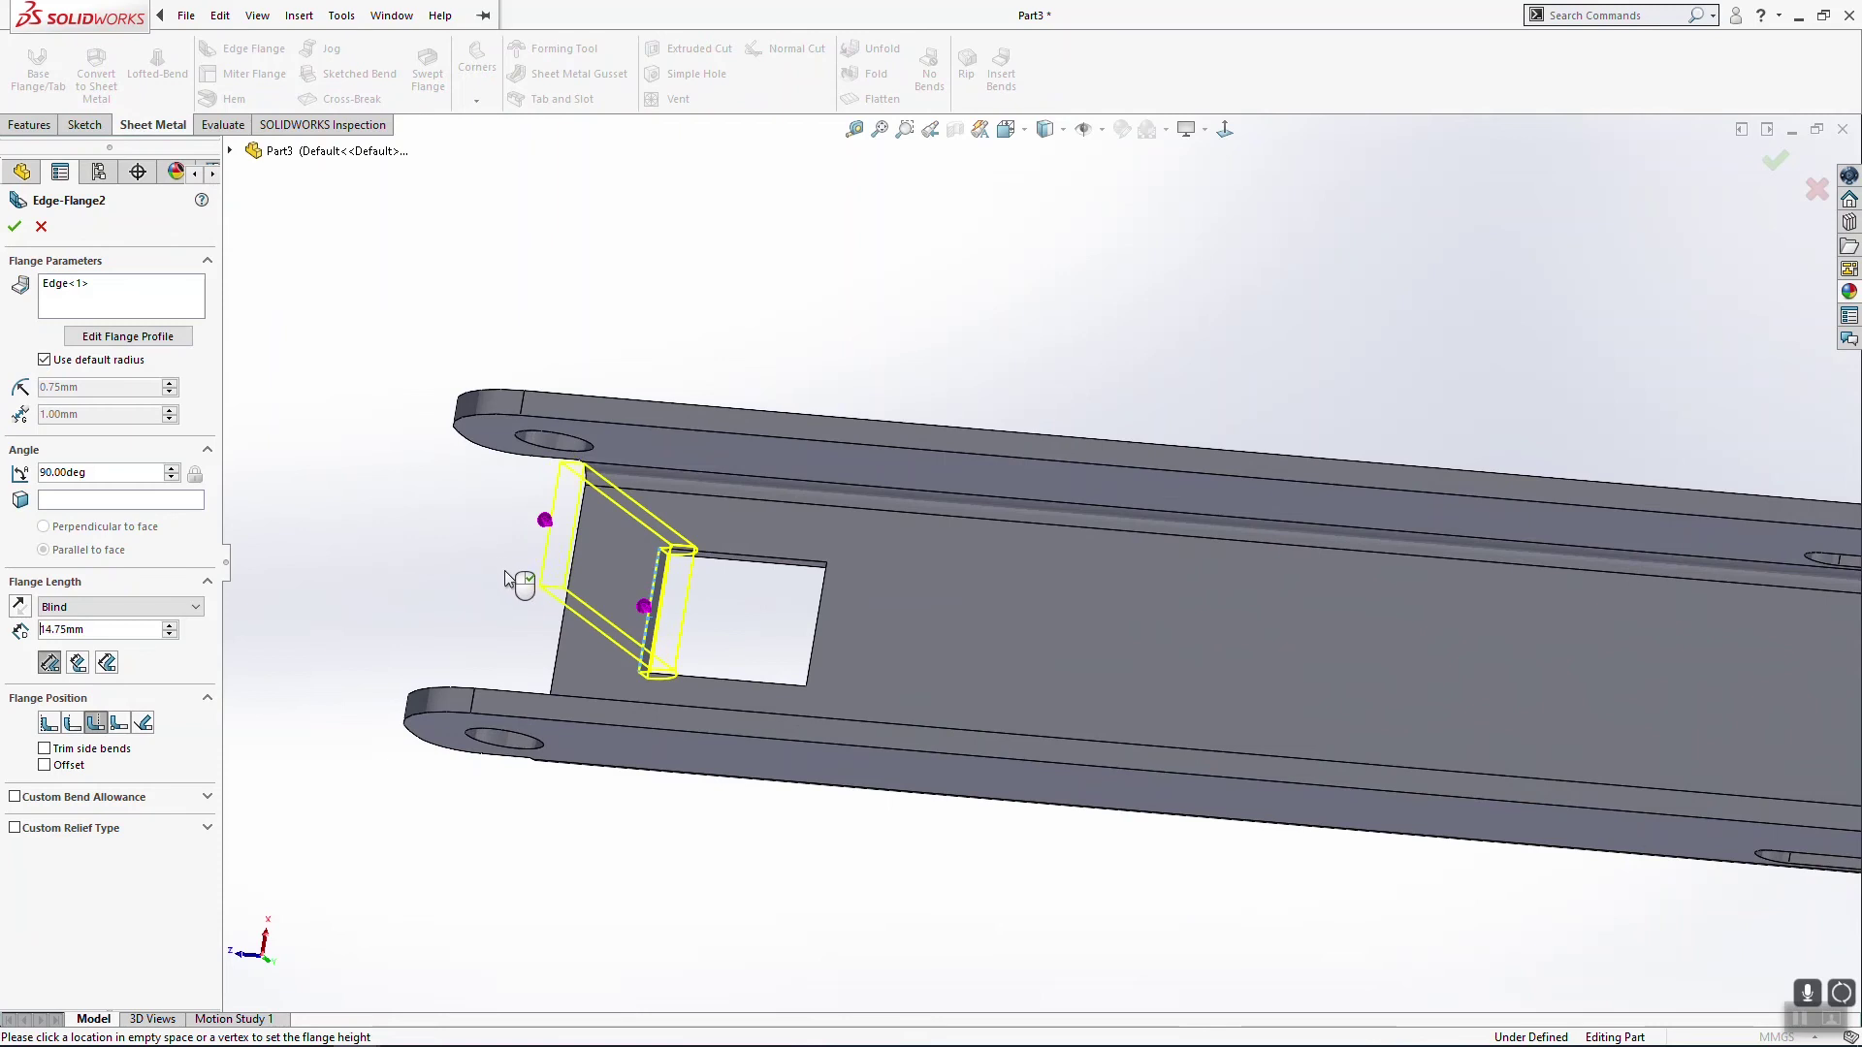
middle_drag(572, 629, 730, 688)
scroll(649, 694, down, 3)
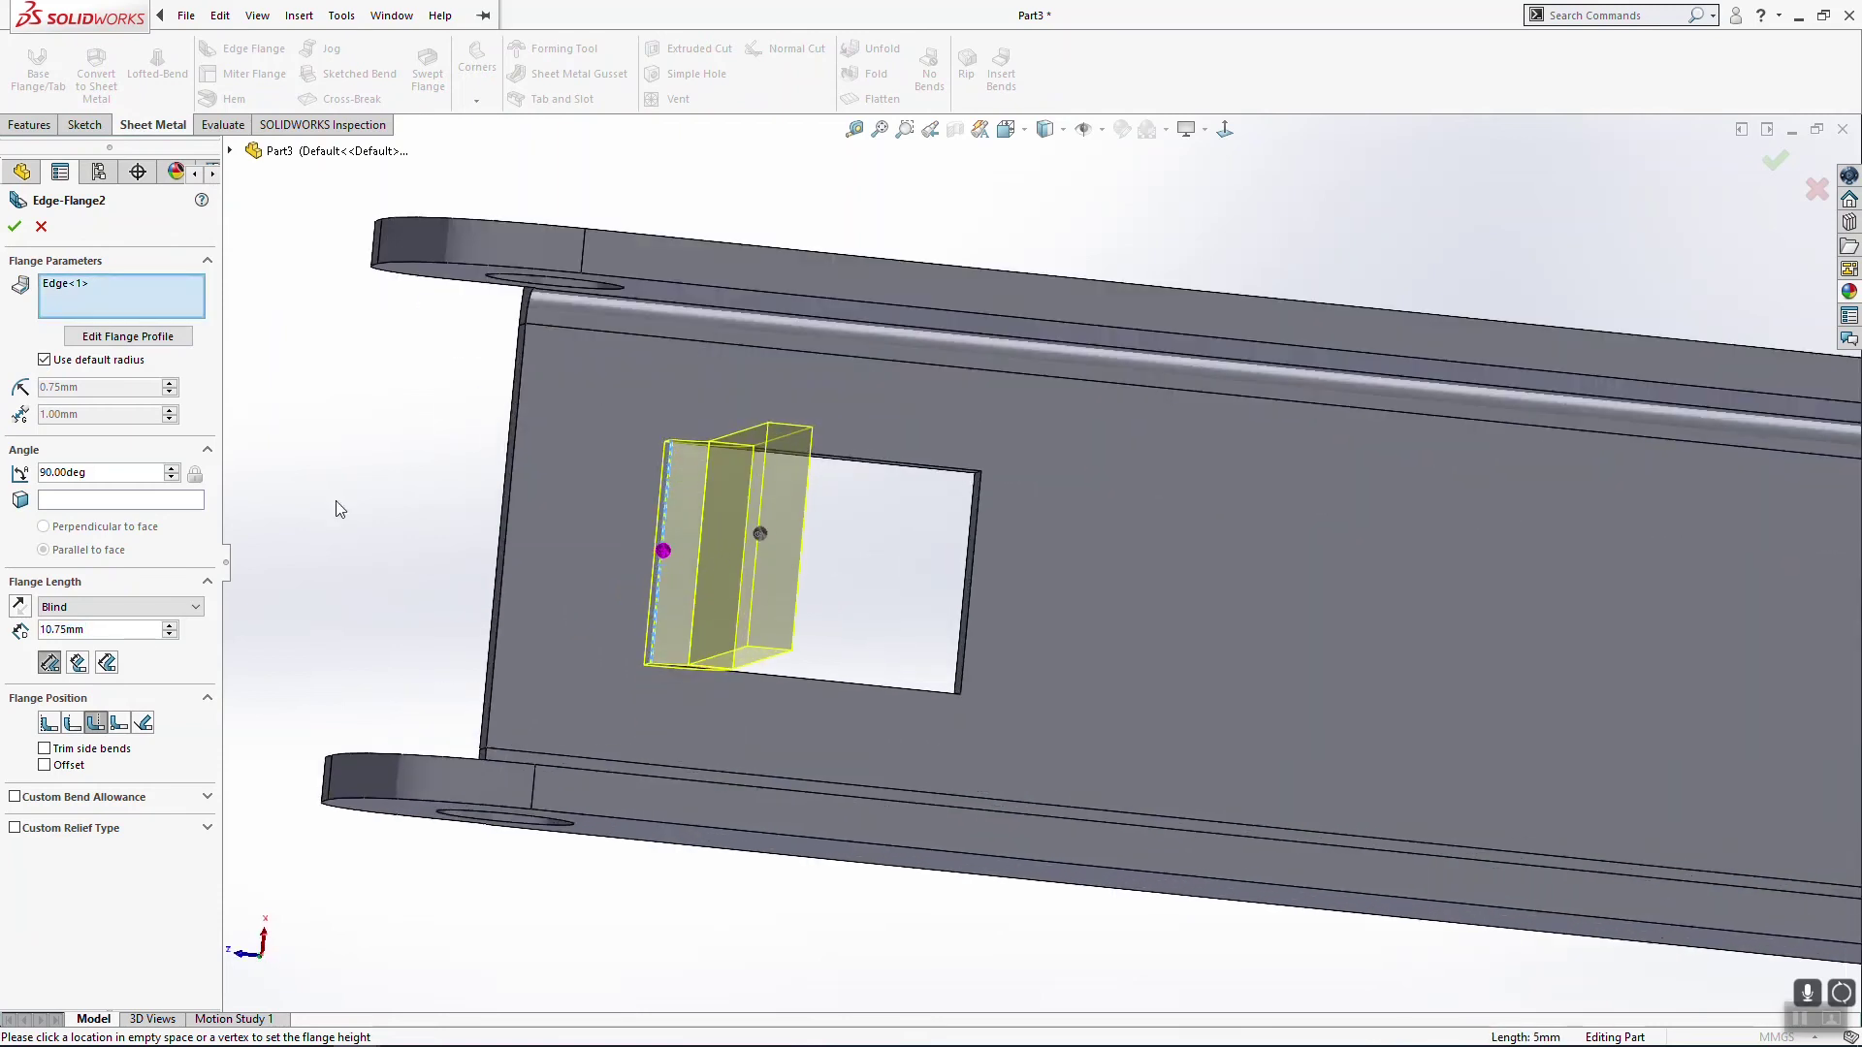
Step: Edit the flange profile, pulling both of its side ends inward from the cut-out's corners
click(87, 335)
scroll(519, 582, down, 4)
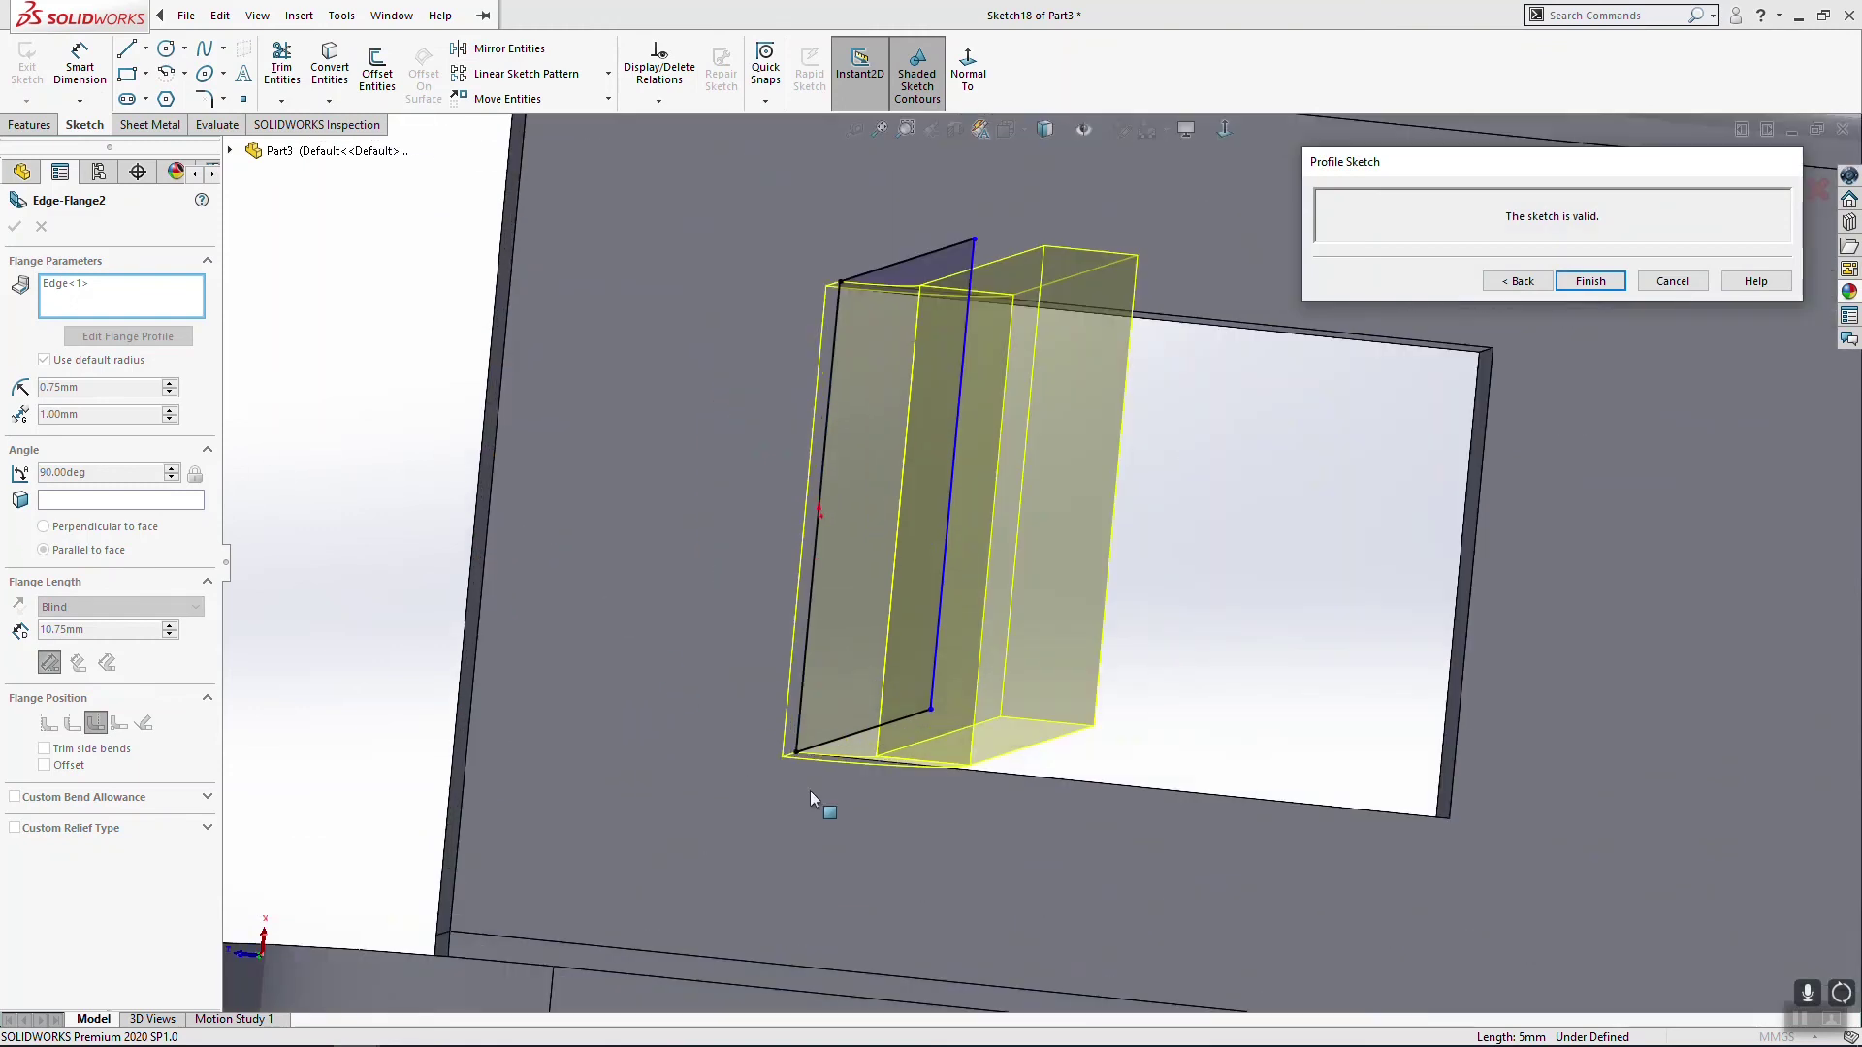
drag(795, 755, 802, 700)
drag(836, 283, 840, 330)
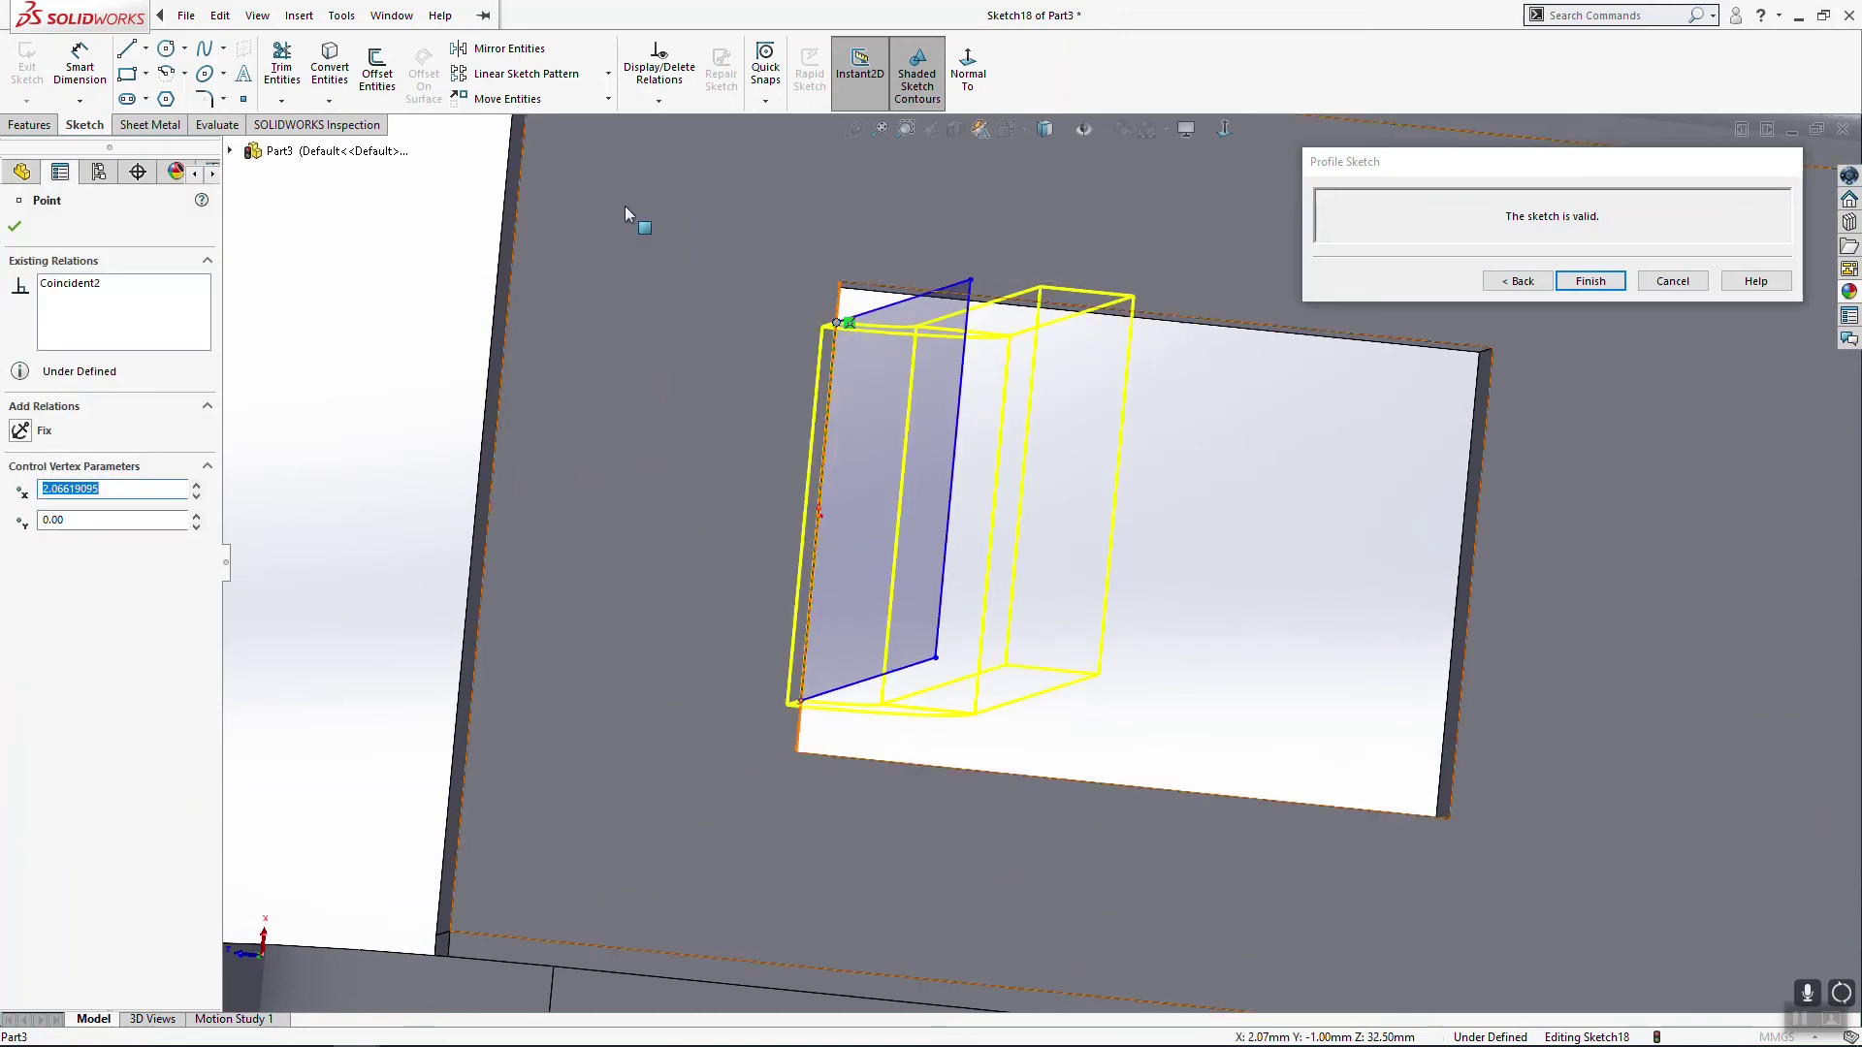
Step: Dimension the gap between one end of the flange profile and the adjacent cut-out corner as 0.5 mm
click(80, 62)
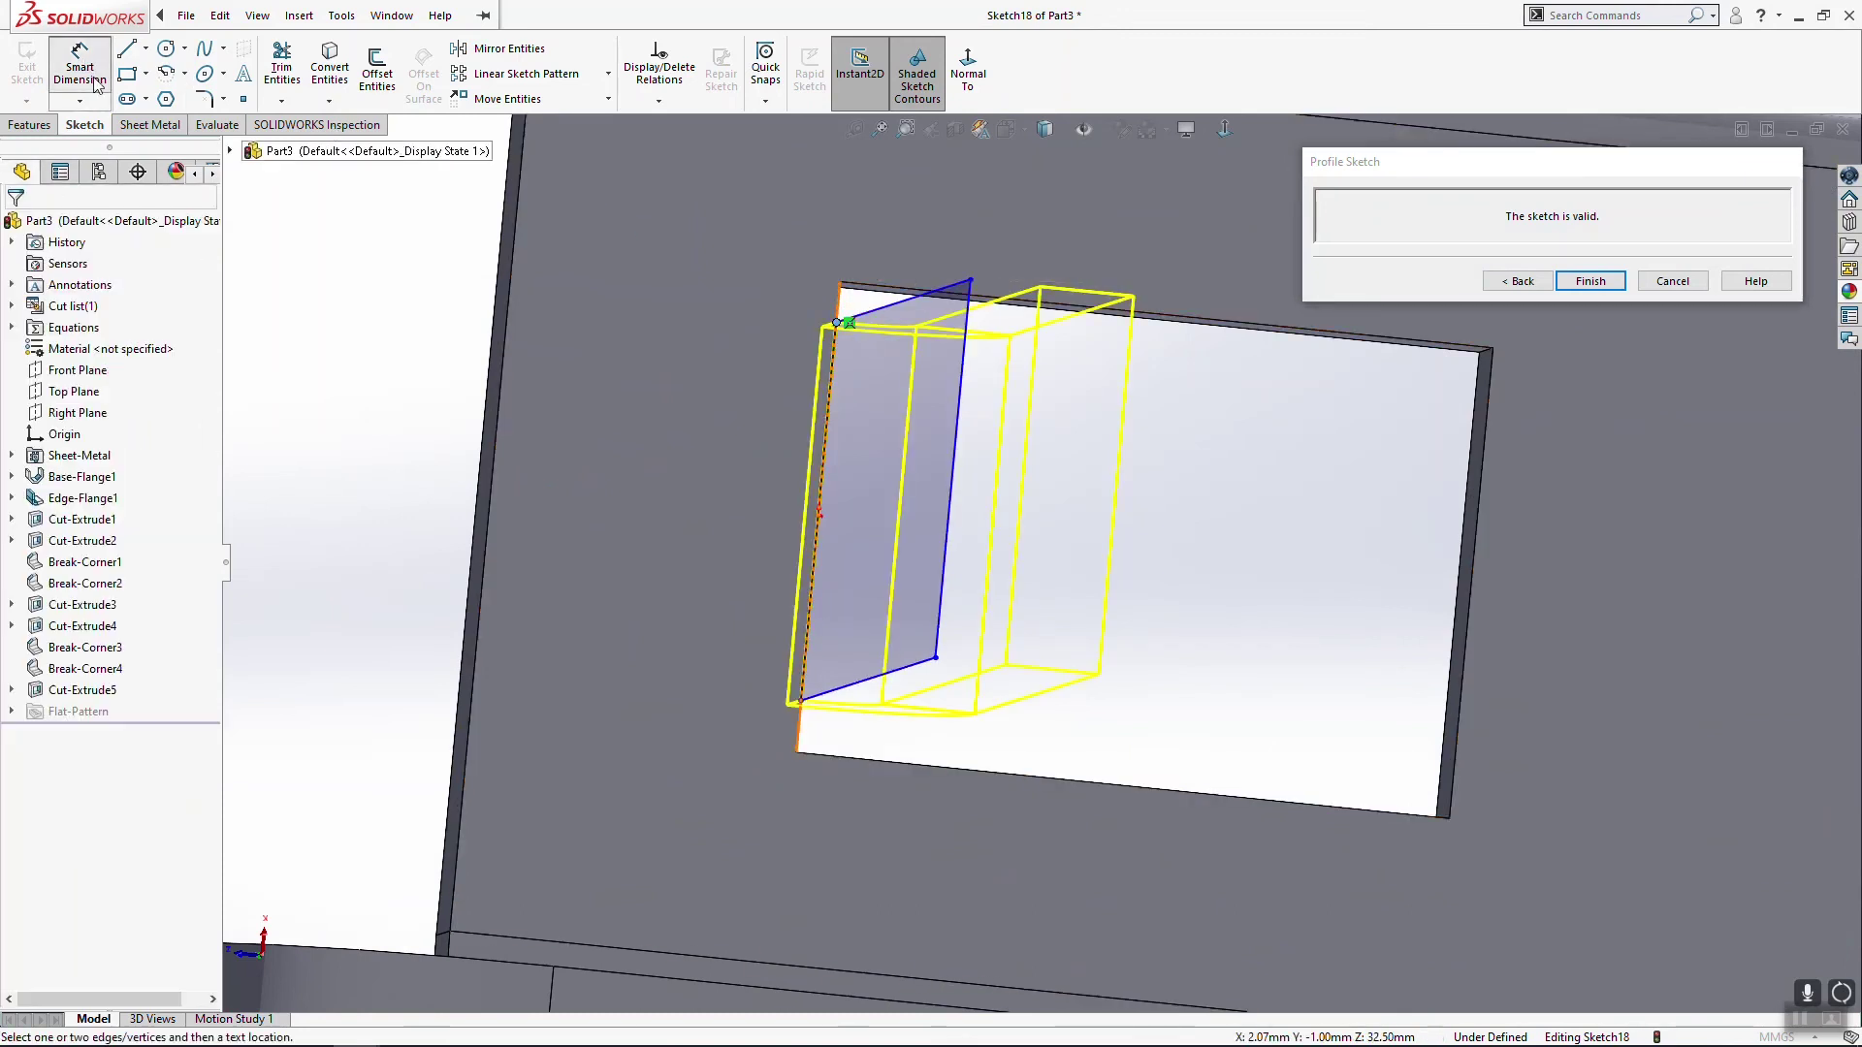
click(801, 701)
click(796, 752)
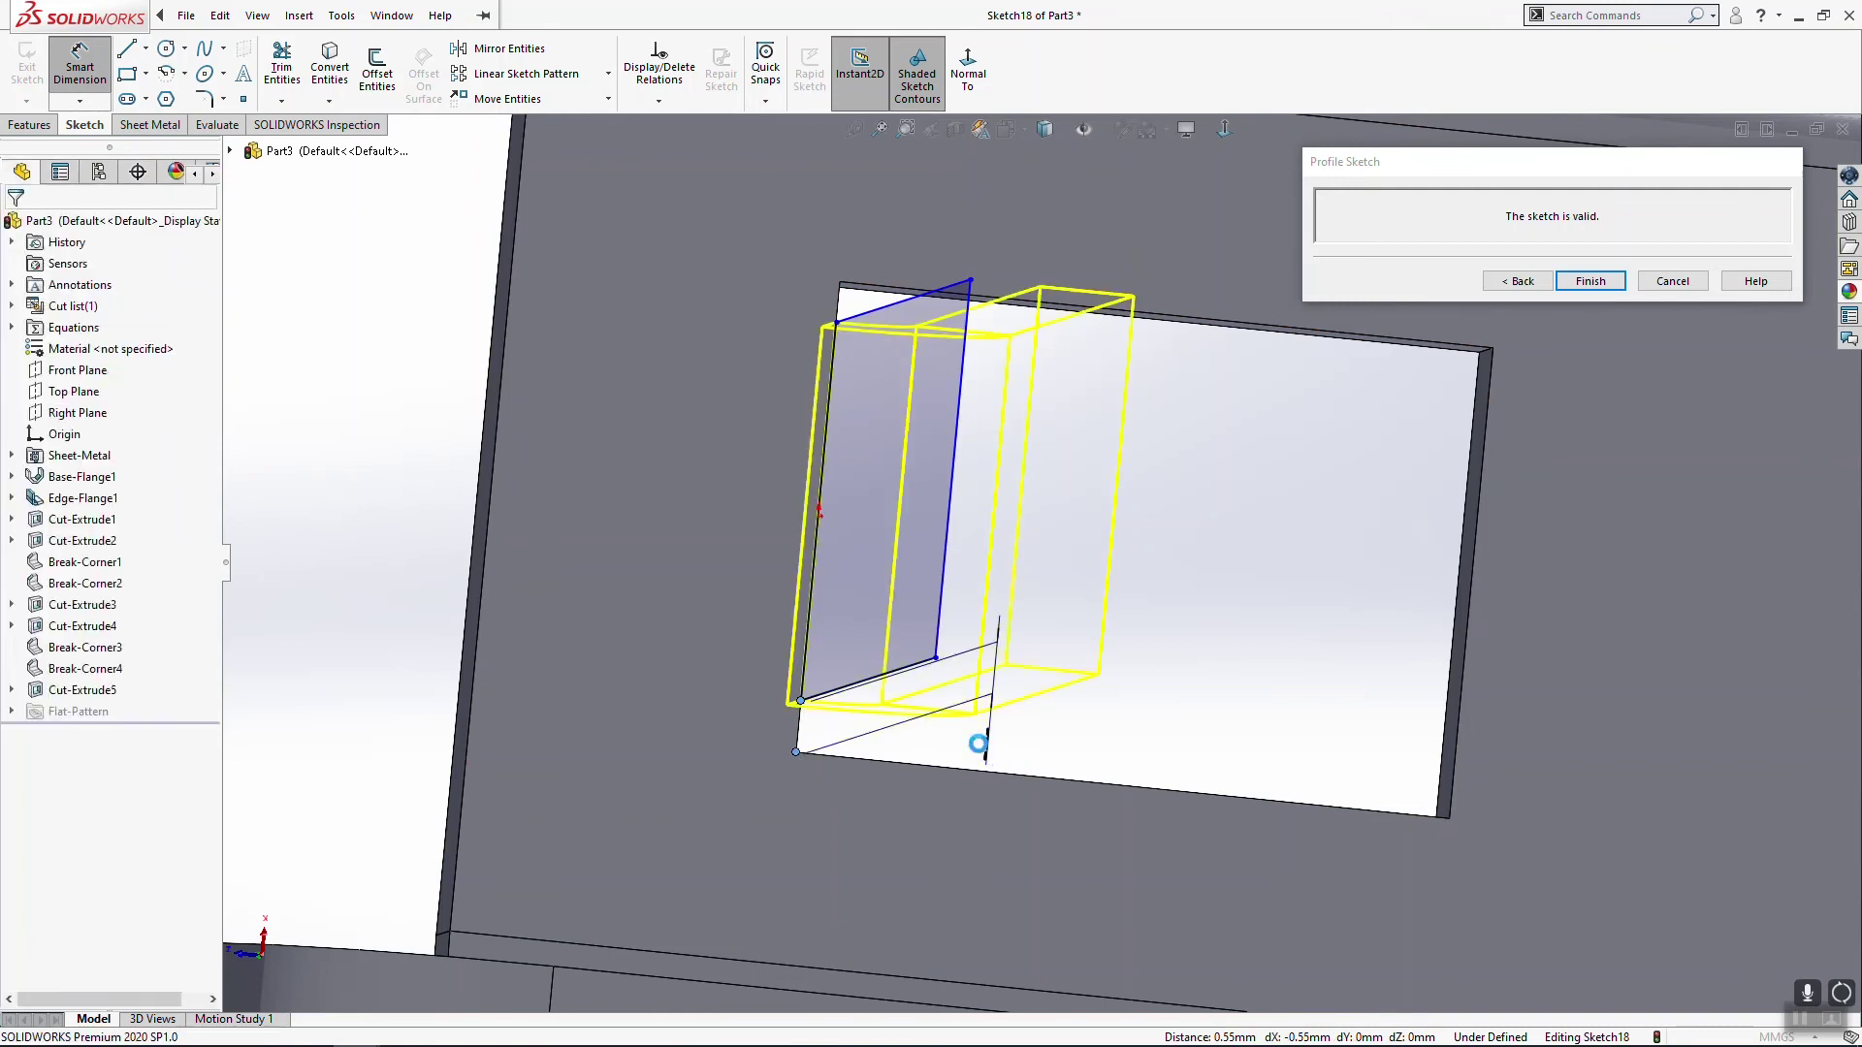
click(978, 744)
text(.5)
key(Return)
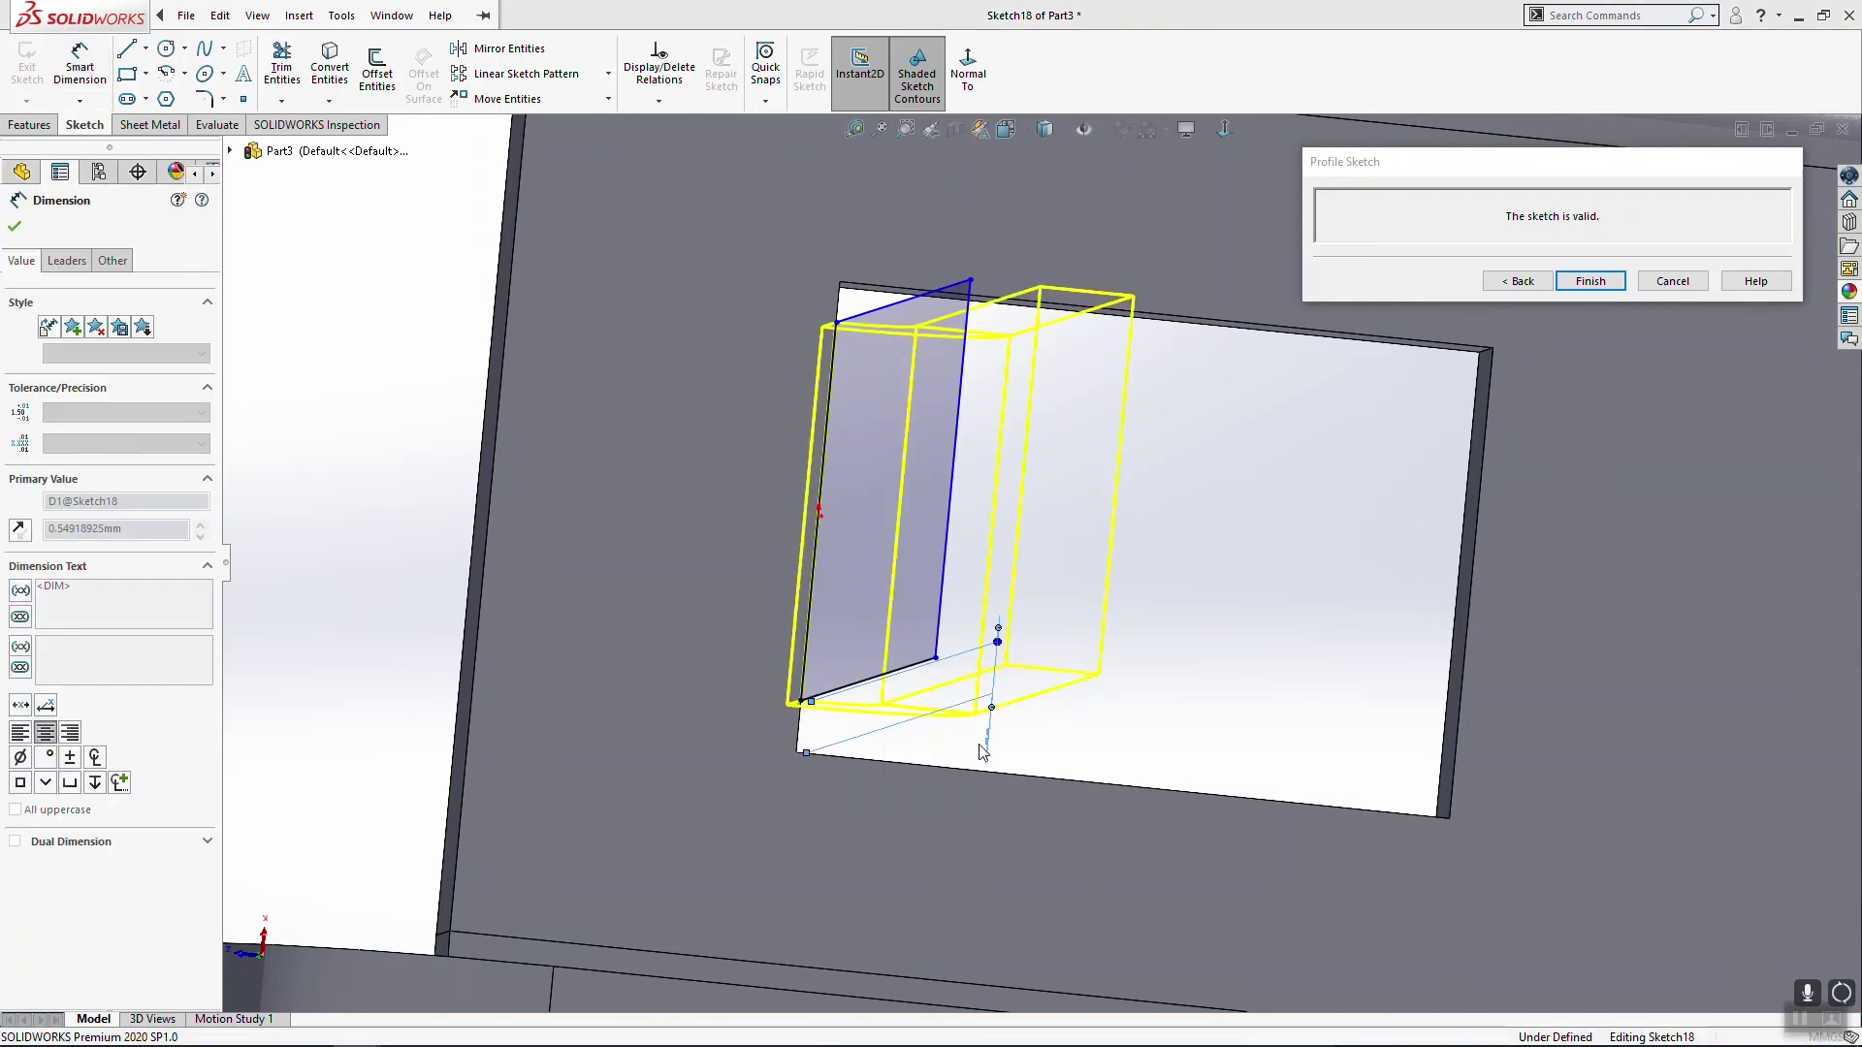
Step: Dimension the gap at the opposite end of the flange profile as 0.5 mm and finish the profile
click(838, 323)
click(840, 282)
click(1096, 378)
text(.3)
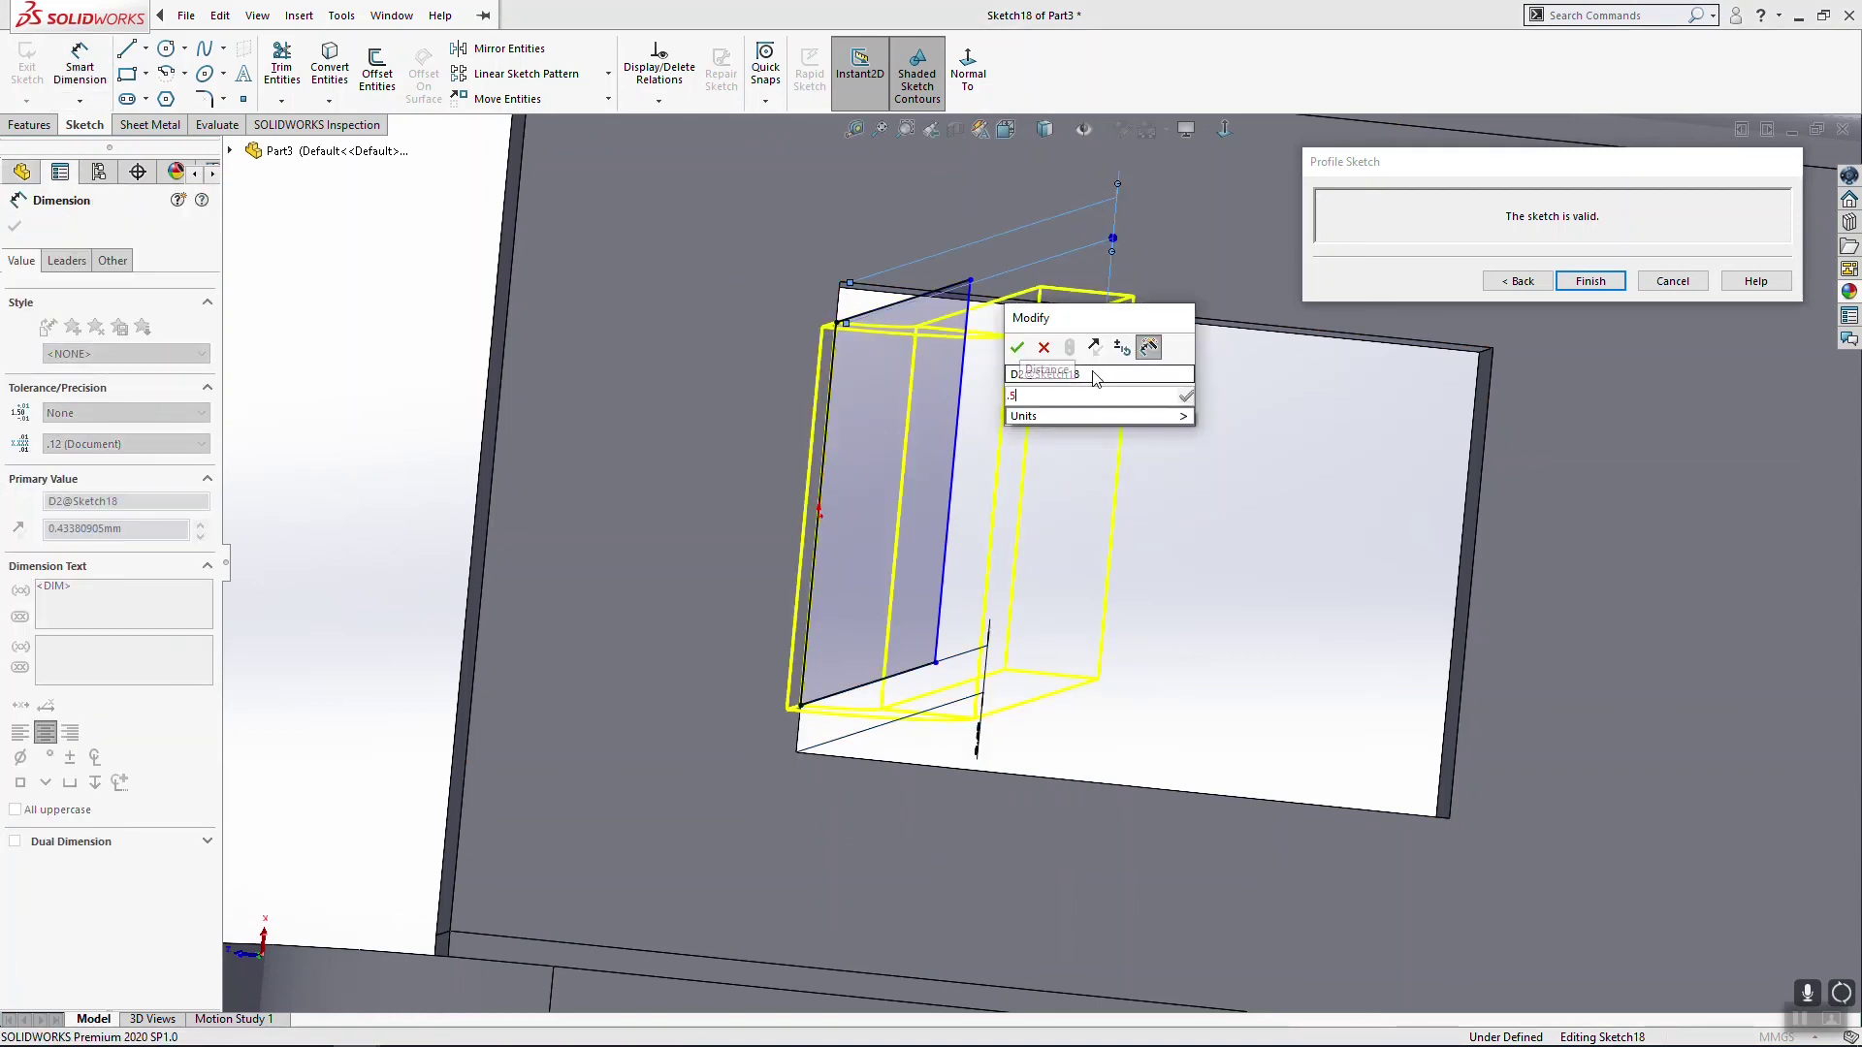
key(Return)
mouse_move(1362, 623)
middle_down()
mouse_move(1434, 650)
mouse_move(1374, 655)
middle_up()
scroll(1434, 650, up, 2)
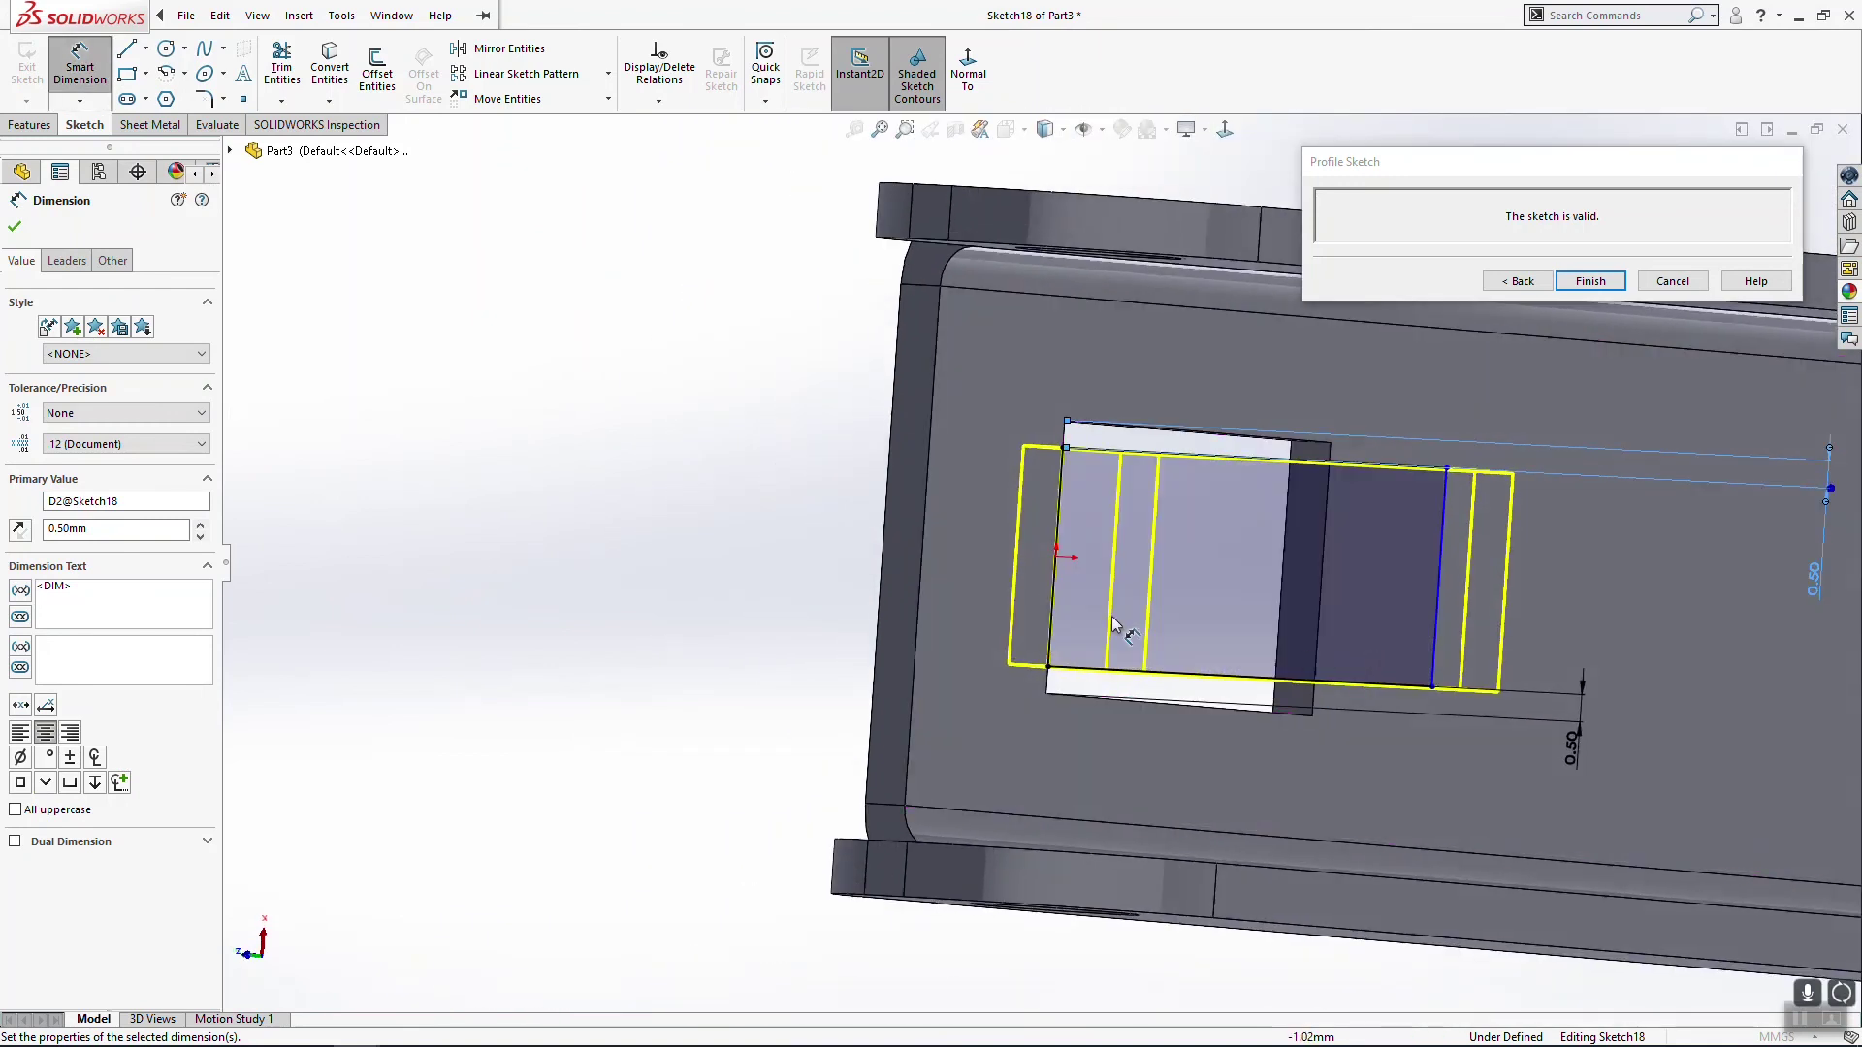
middle_drag(1210, 660, 1177, 637)
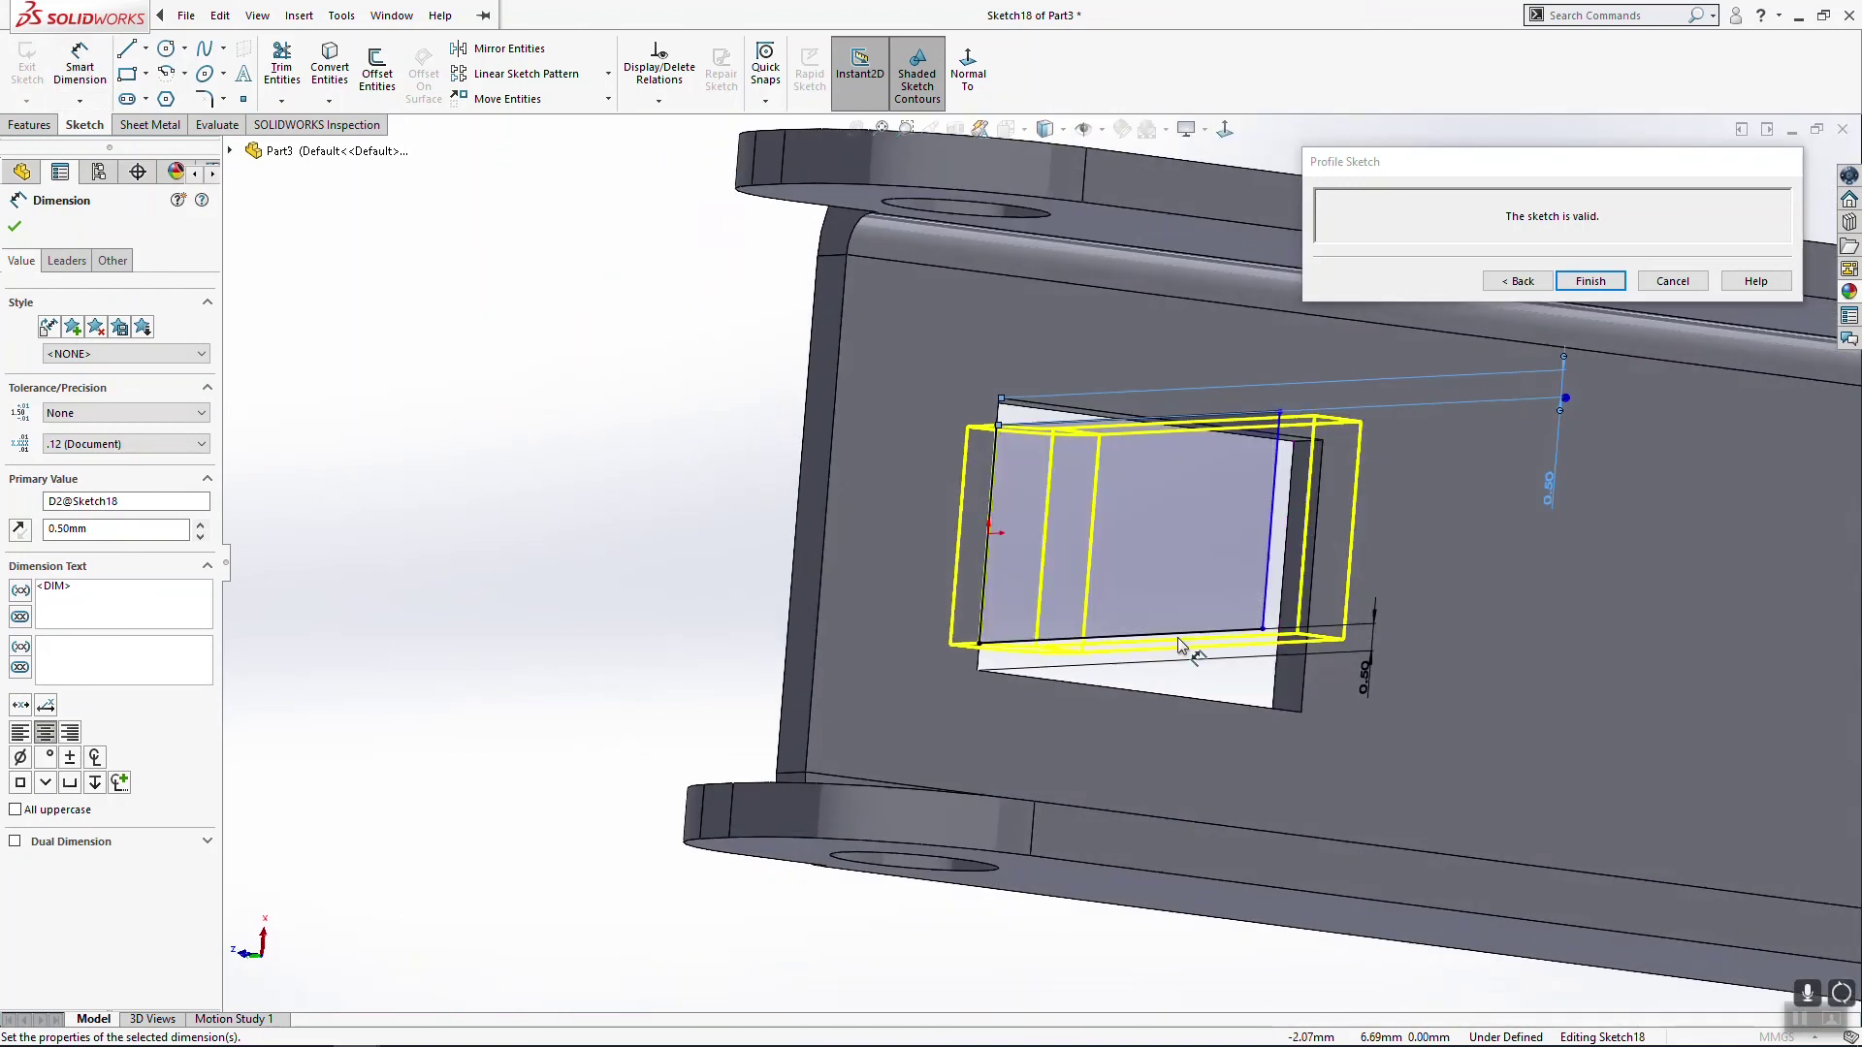
scroll(1178, 638, up, 1)
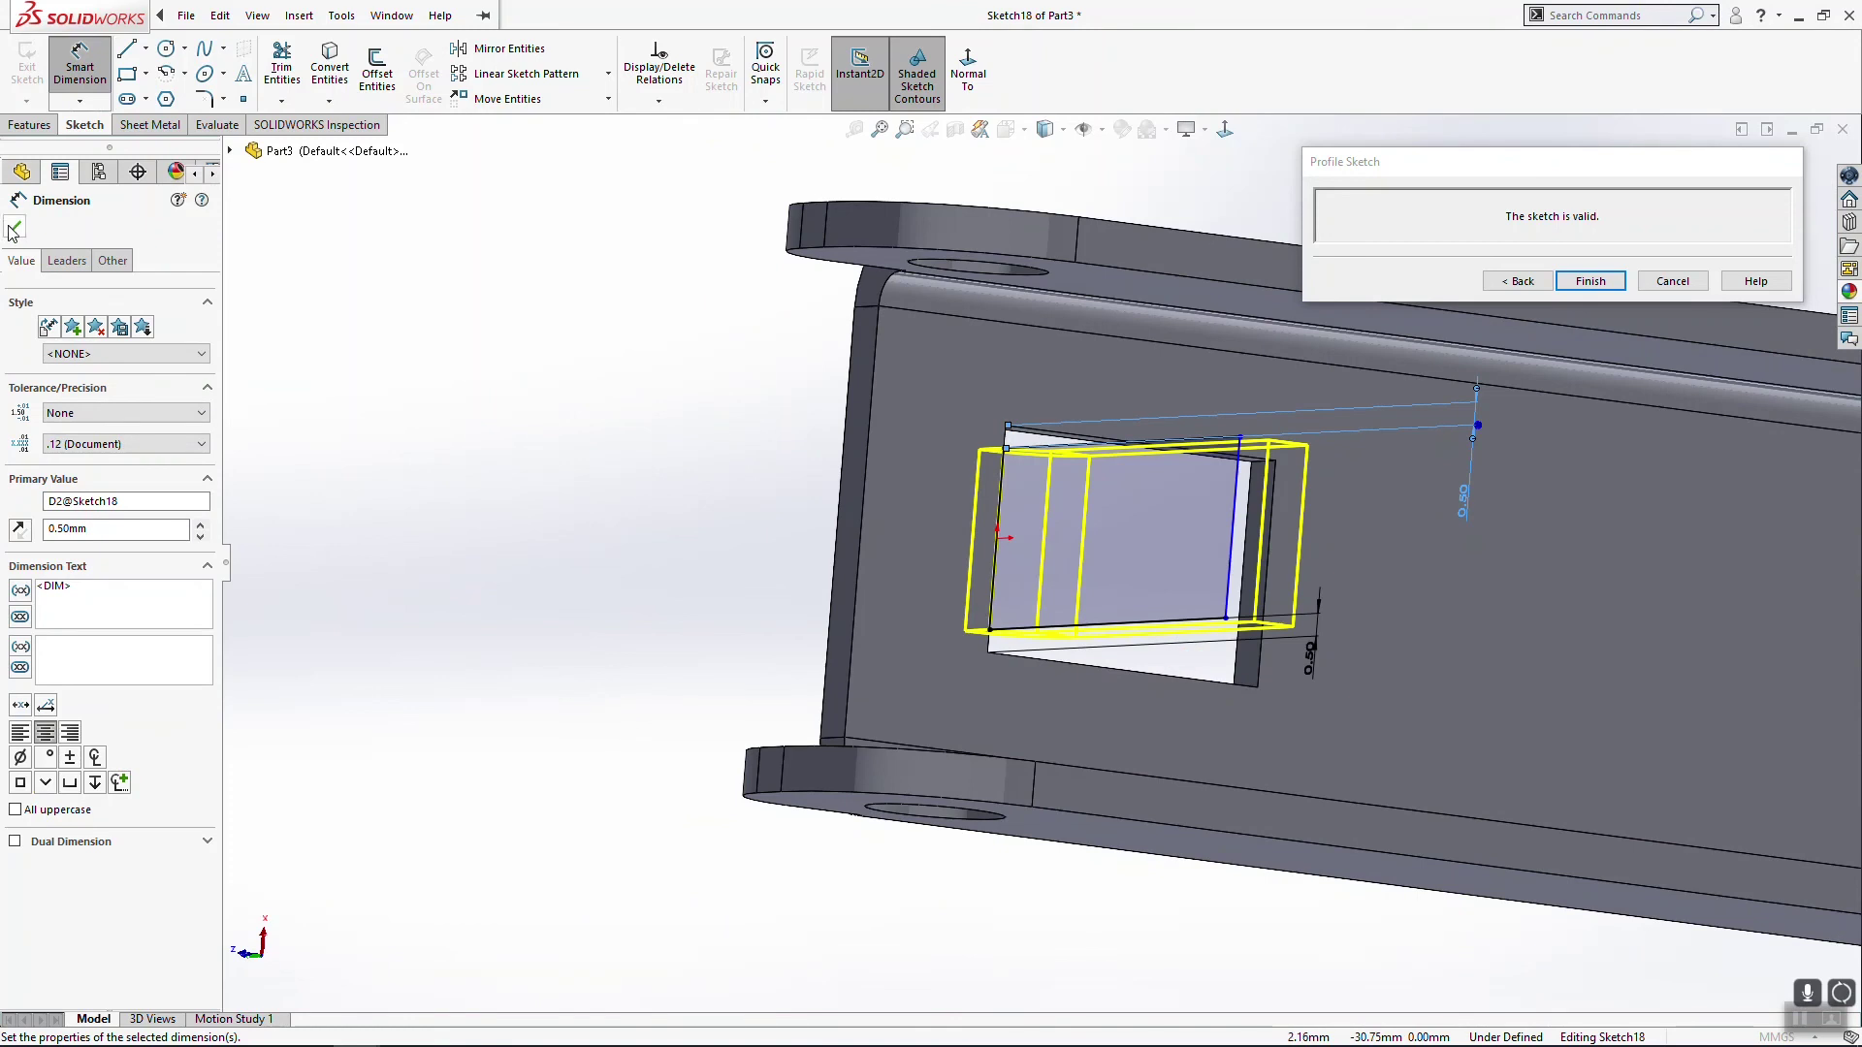
click(1618, 284)
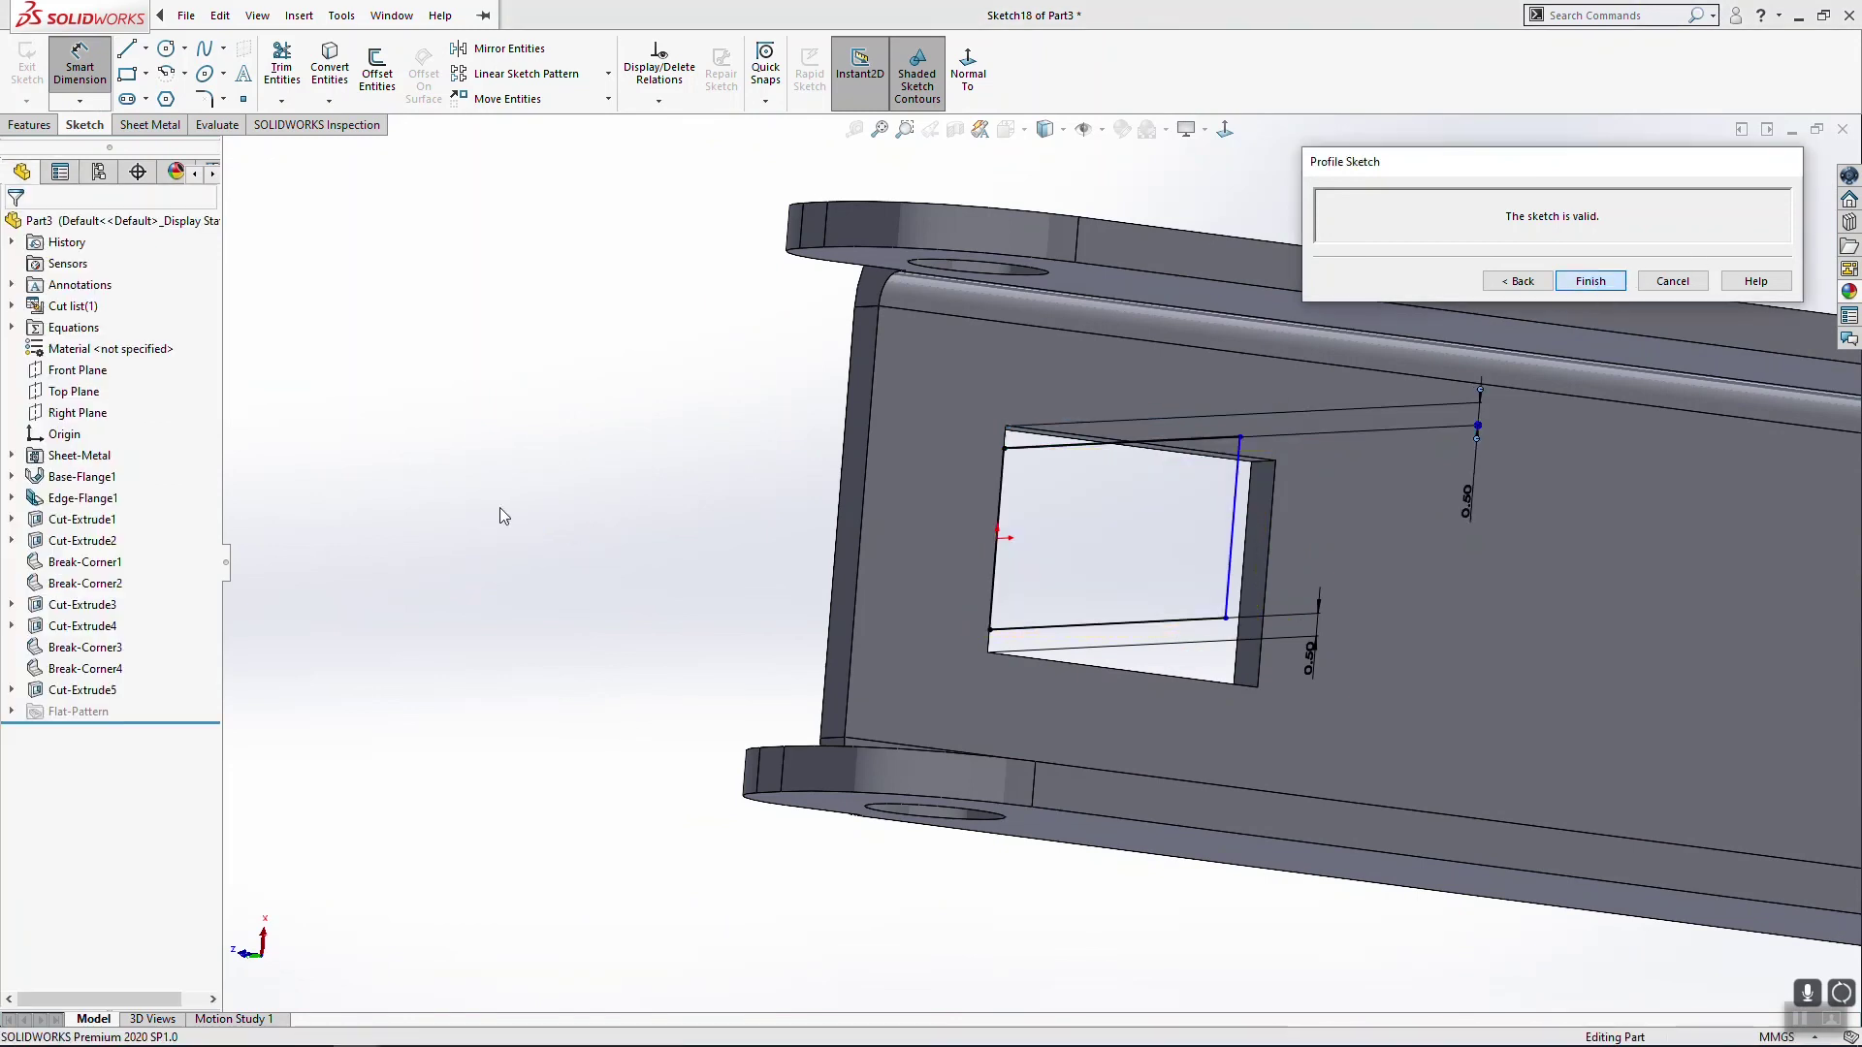
Step: Set the cut-out's edge flange length to 5 mm, measured from the inner virtual sharp
click(93, 713)
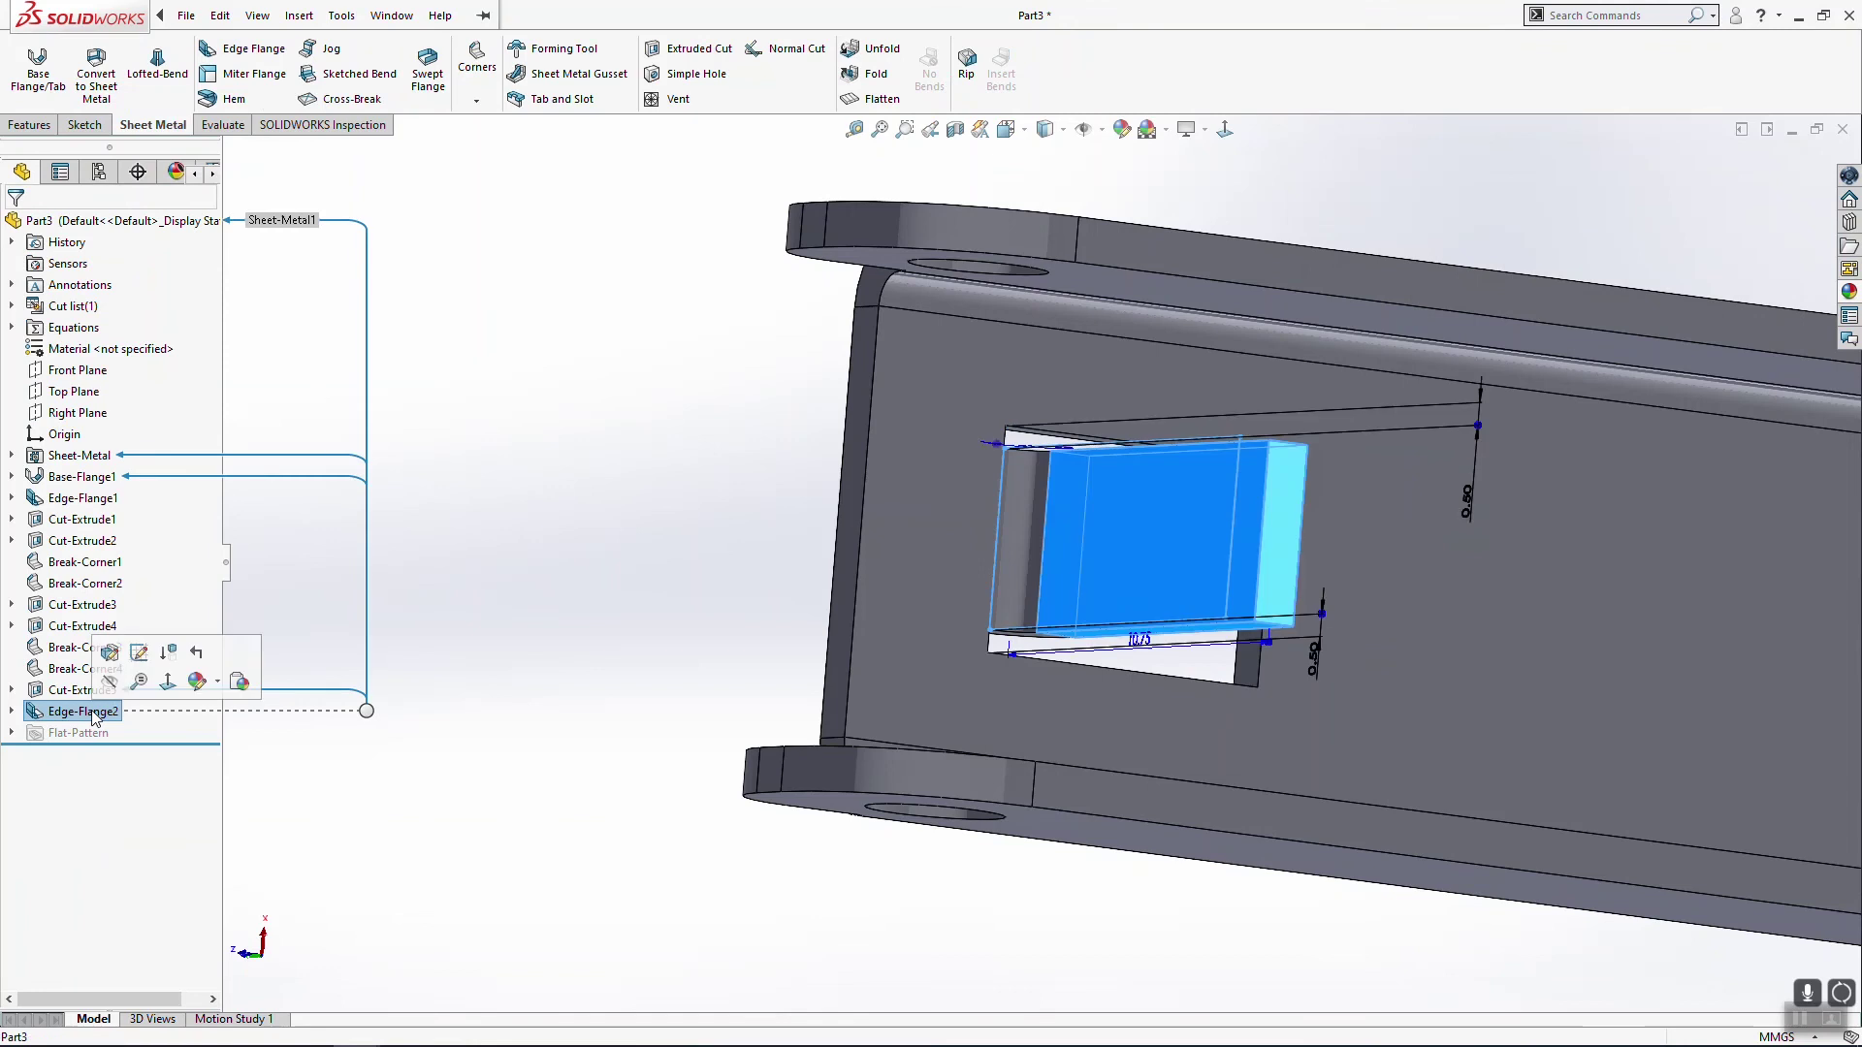
right_click(92, 713)
click(107, 580)
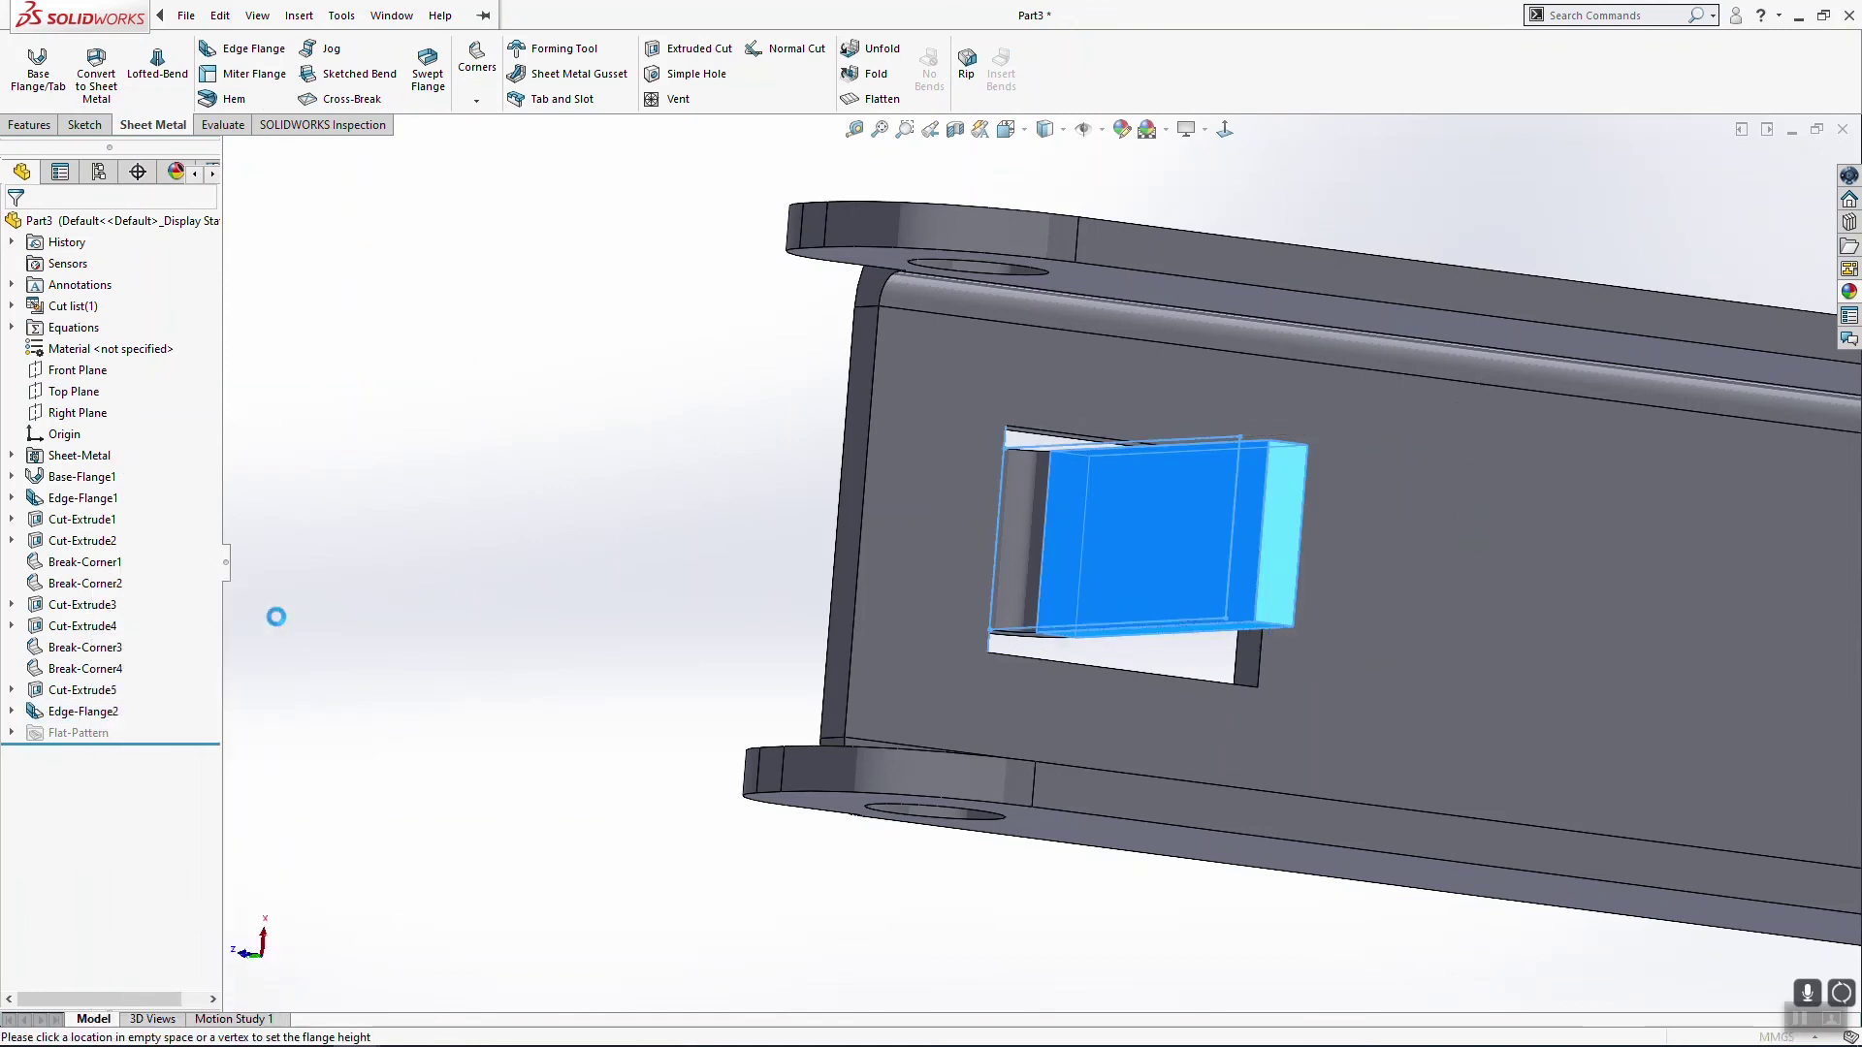
text(5)
key(Return)
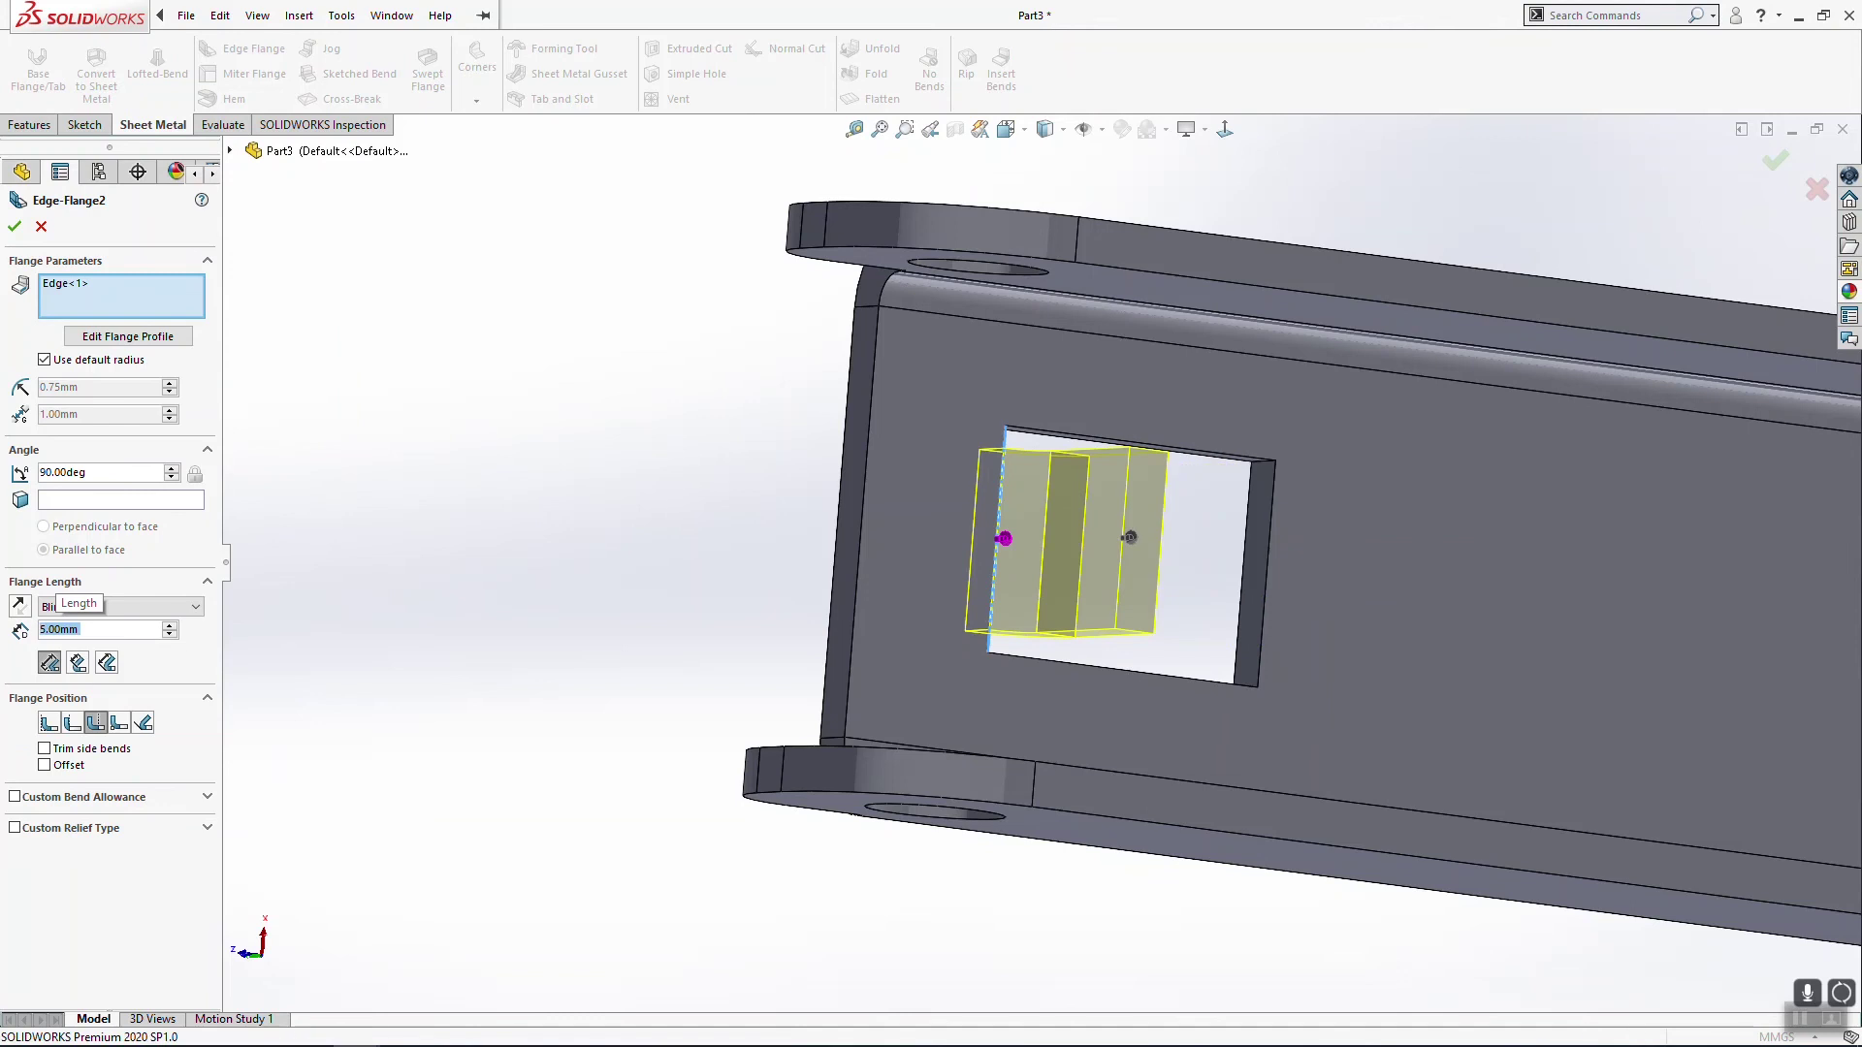
click(81, 667)
Step: Flatten the channel to inspect how the small flange fits within its cut-out, and fold it back
middle_drag(974, 892, 1639, 396)
scroll(1458, 683, up, 5)
middle_drag(1426, 716, 1343, 794)
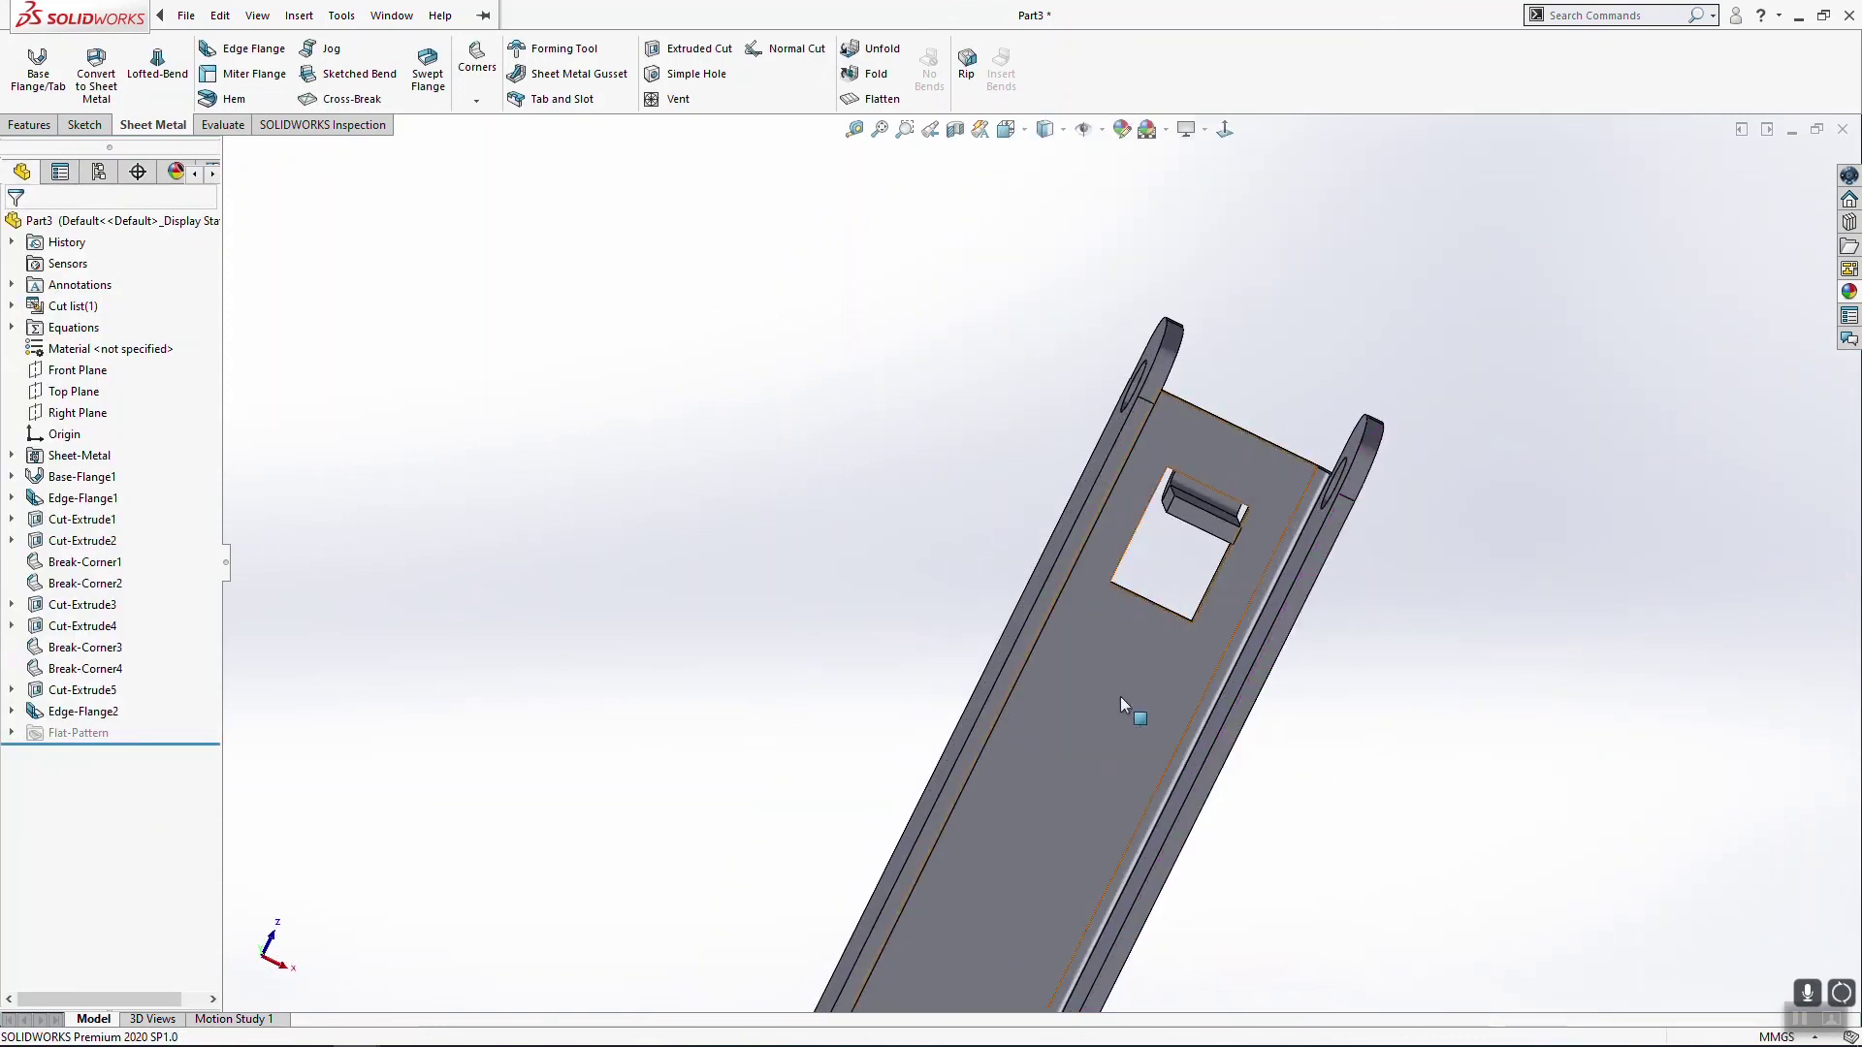
click(874, 99)
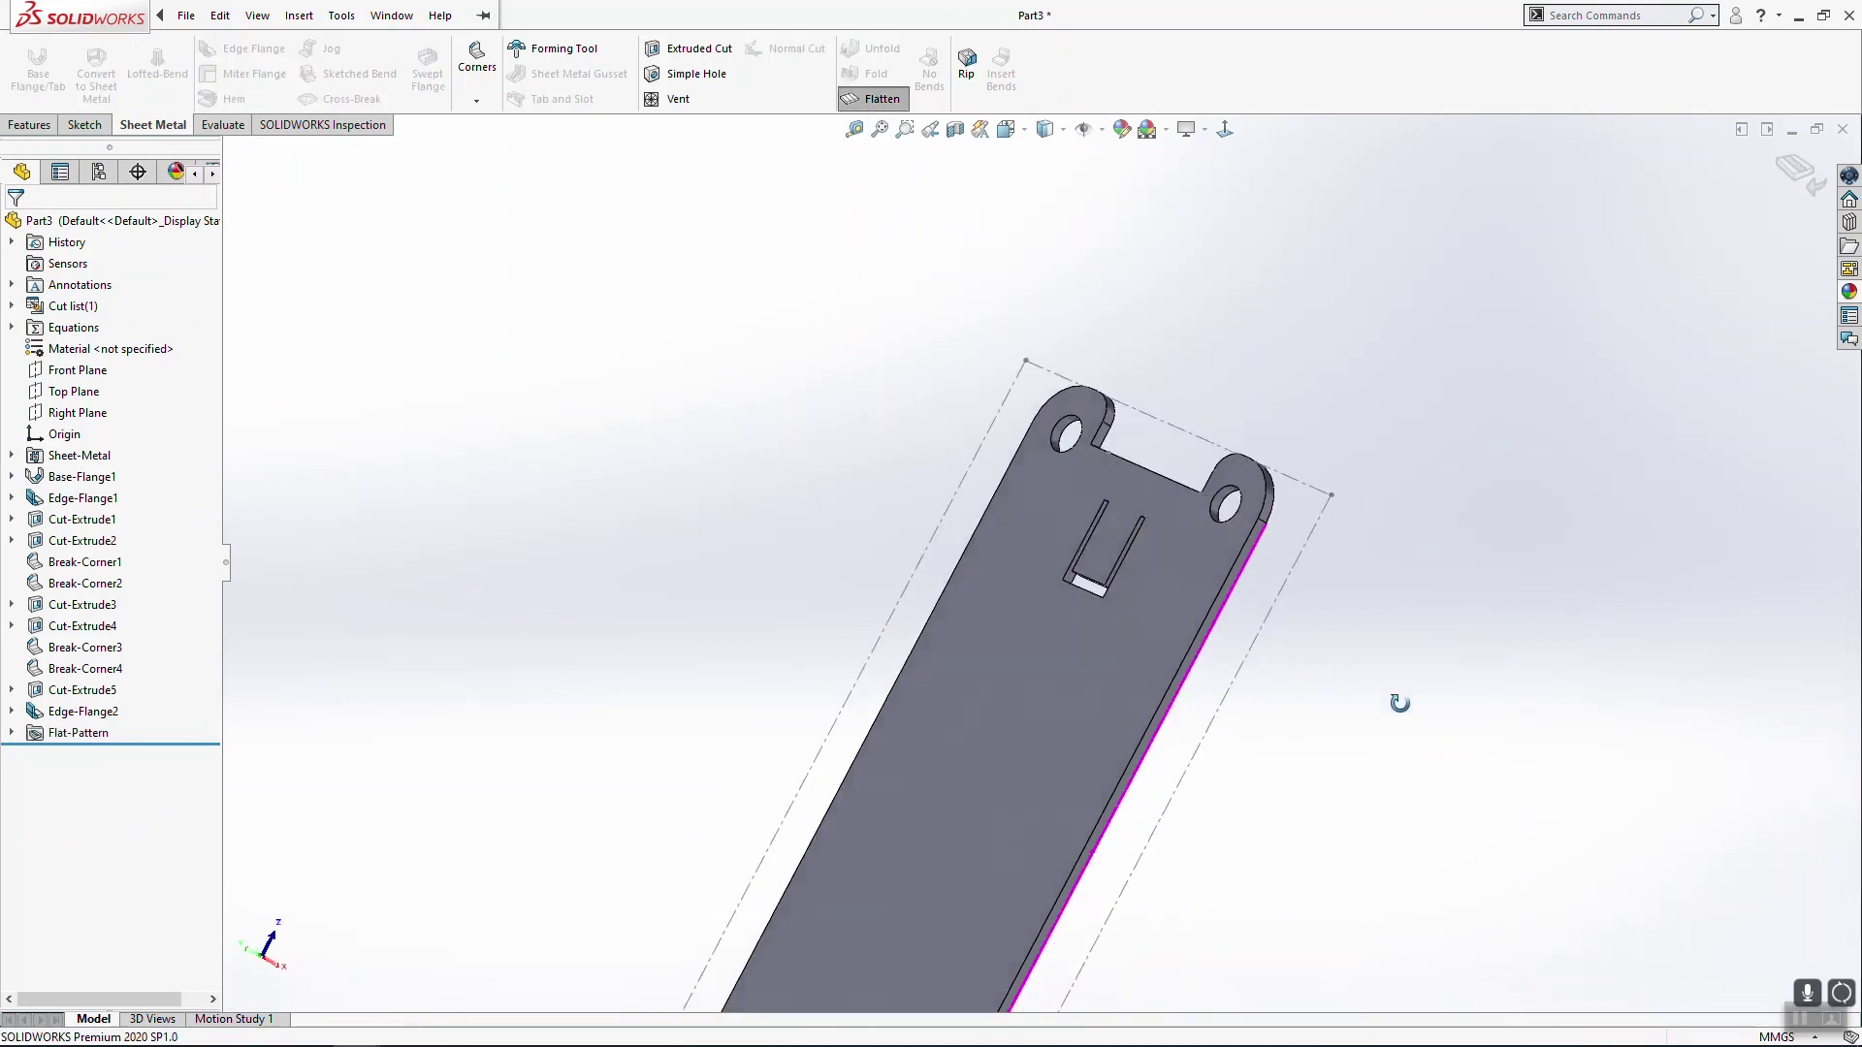
scroll(1057, 582, down, 5)
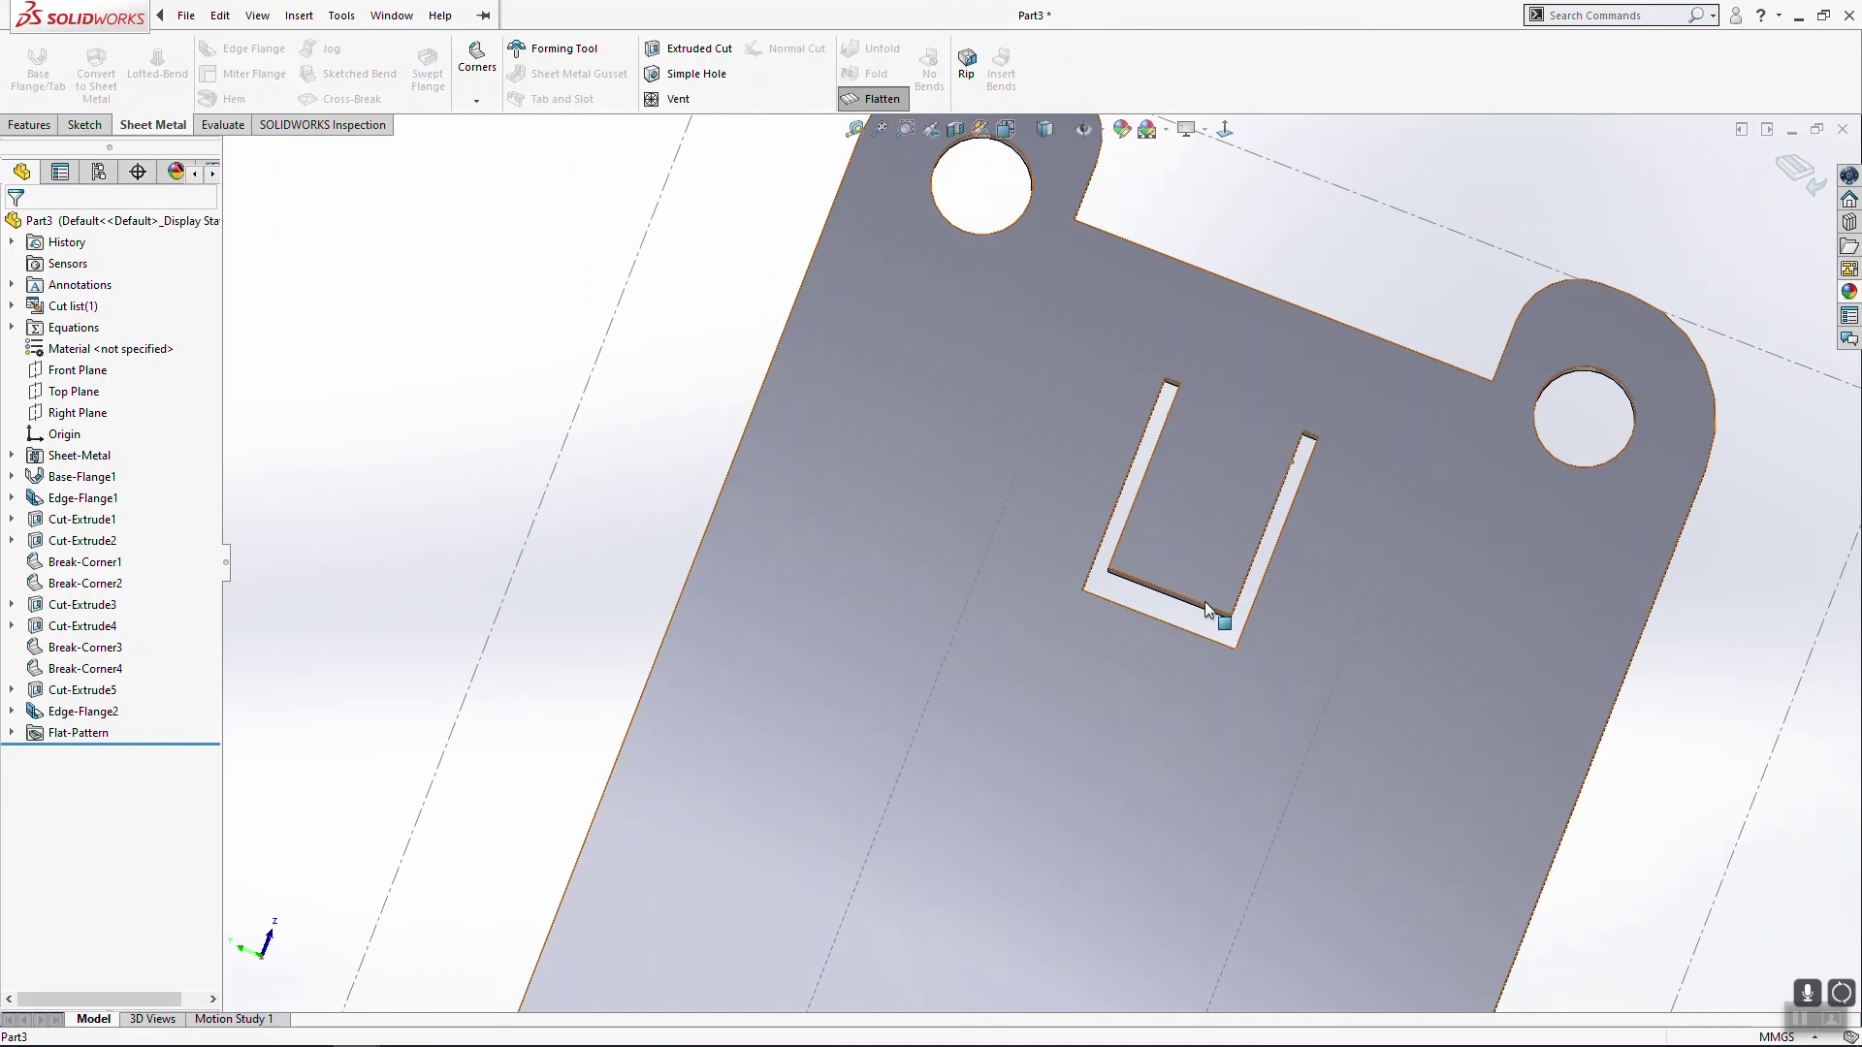
click(1207, 611)
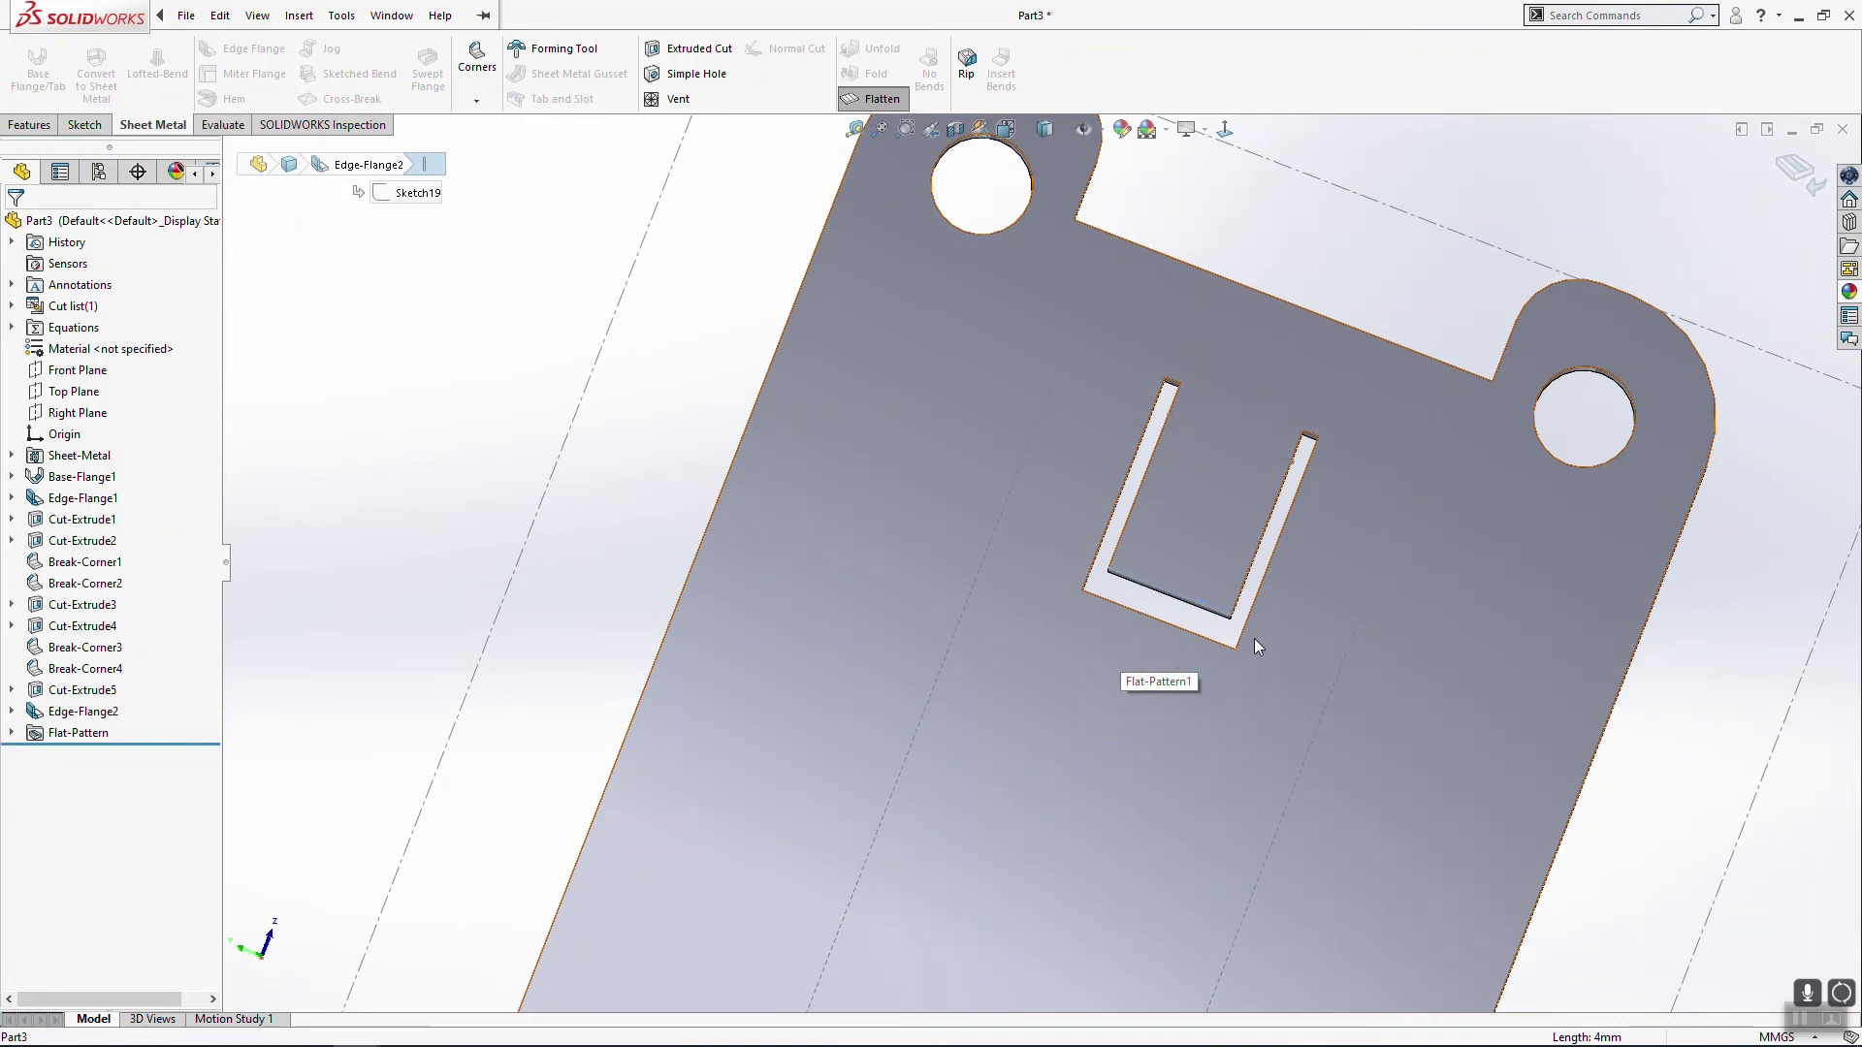
scroll(1034, 594, up, 5)
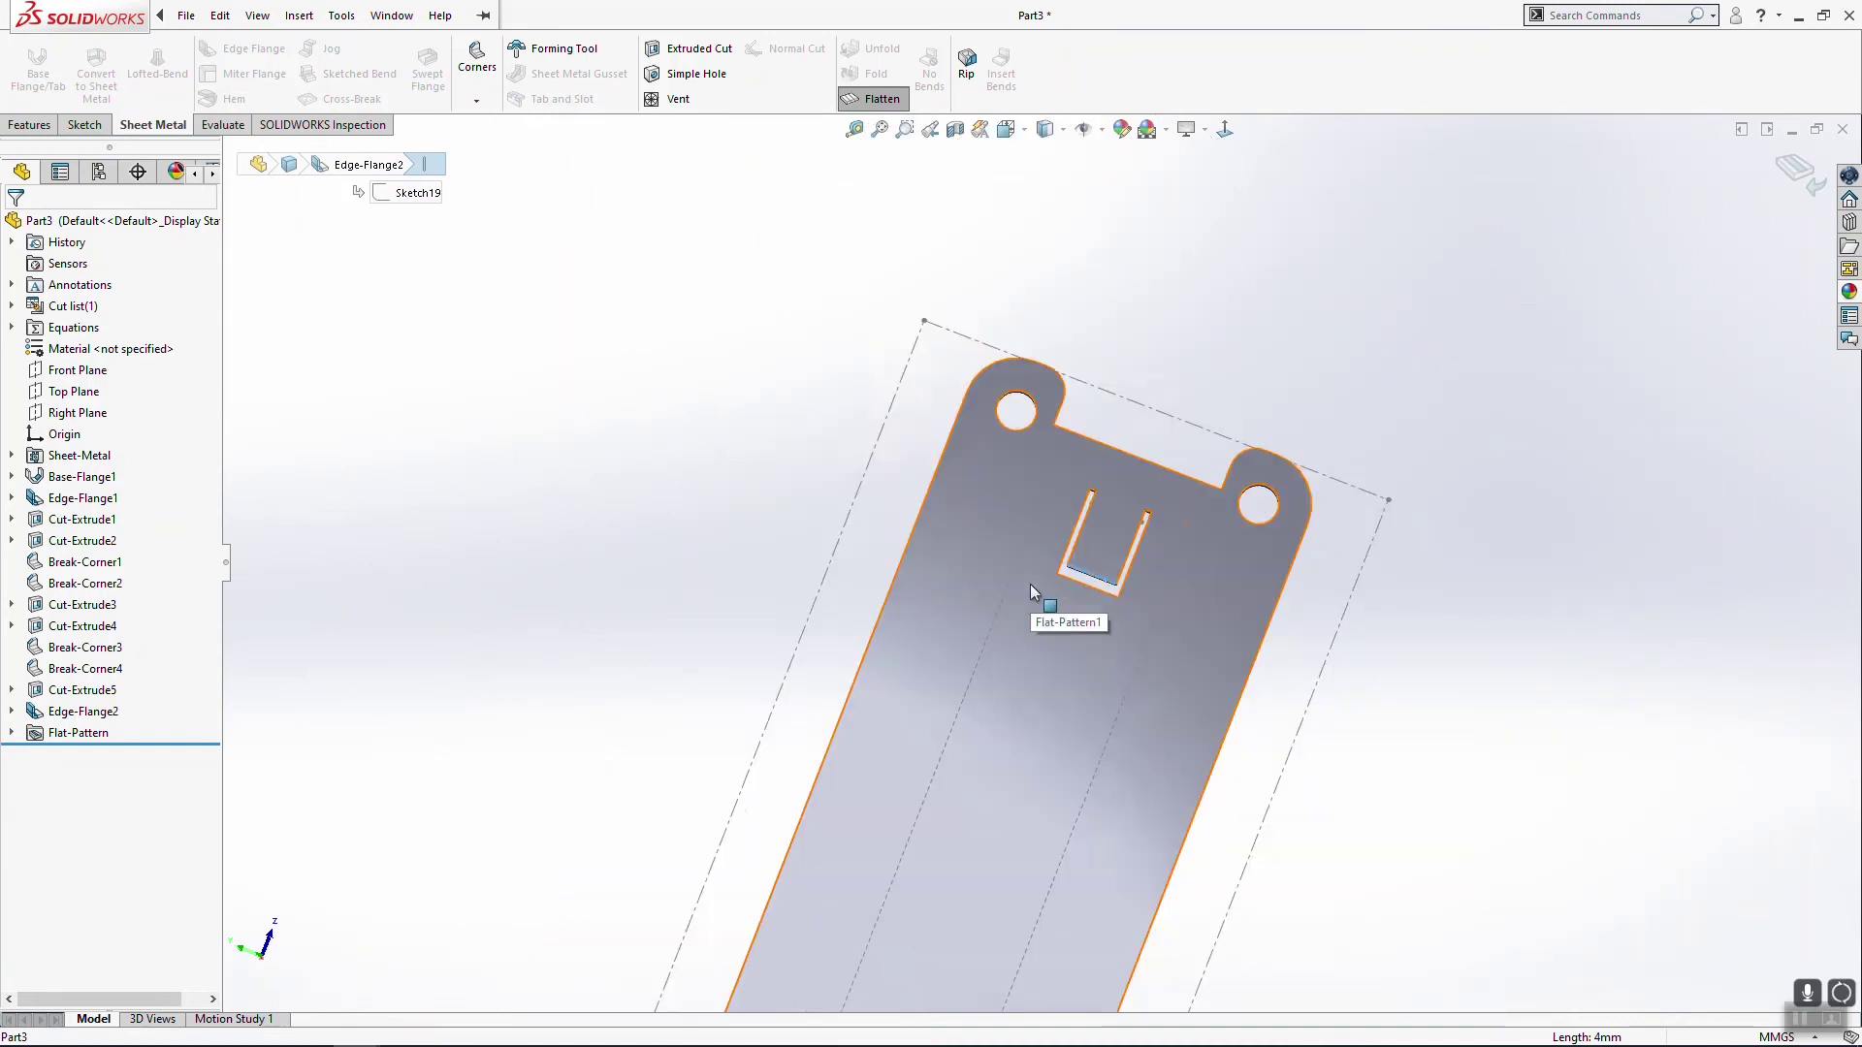
scroll(1038, 594, up, 2)
middle_drag(1006, 765, 1096, 713)
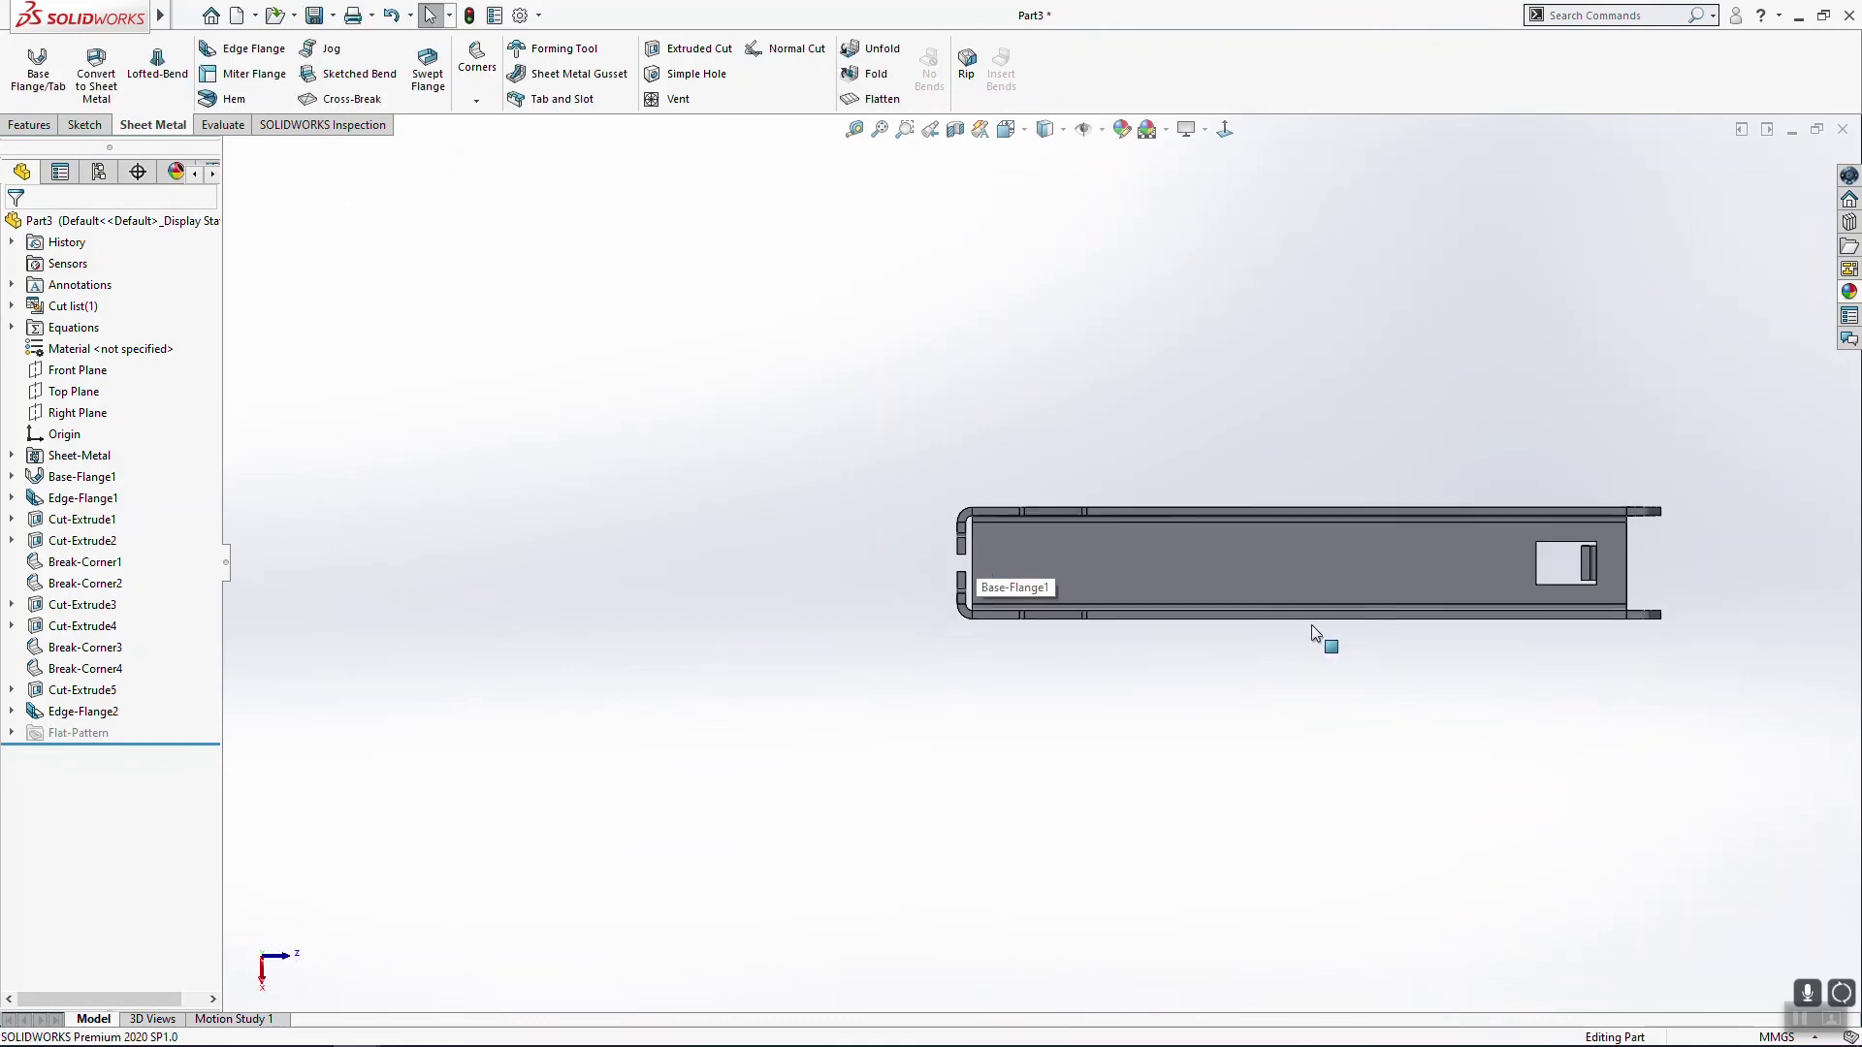
scroll(1309, 624, down, 2)
scroll(1004, 596, down, 2)
click(748, 444)
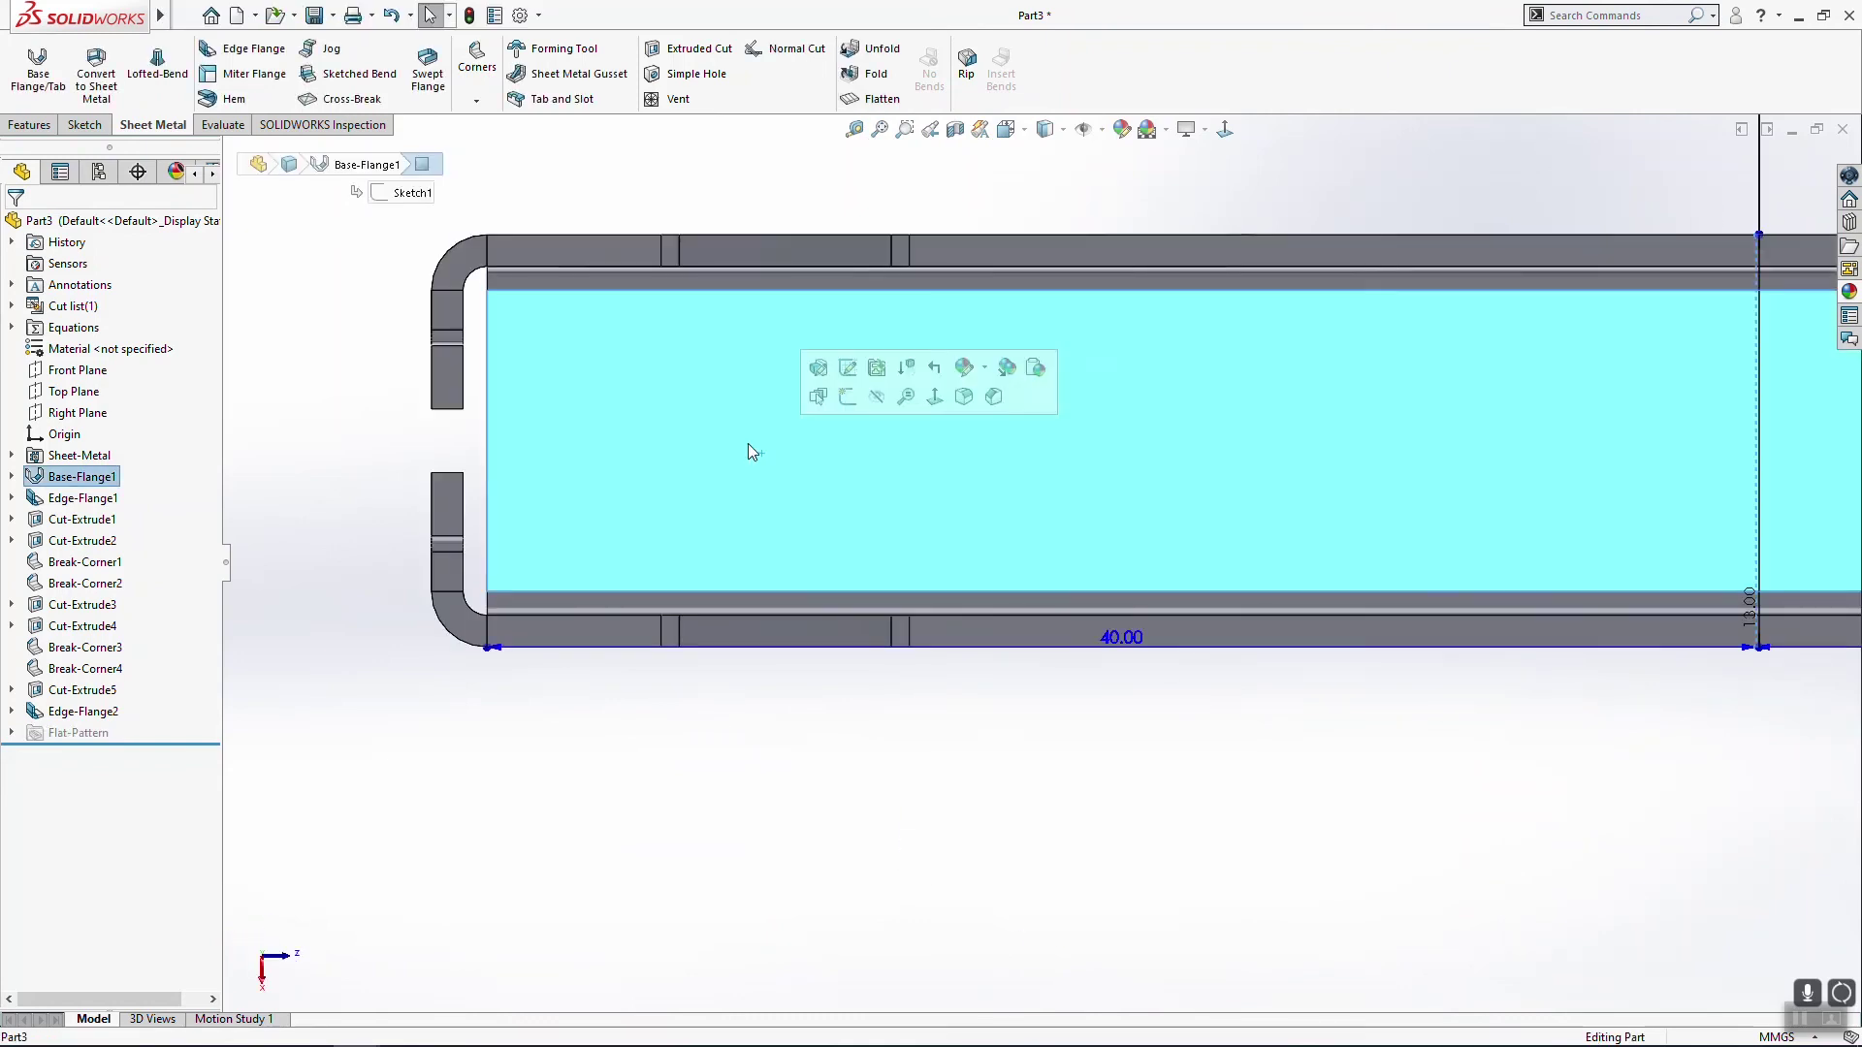
scroll(477, 420, down, 1)
click(29, 125)
click(29, 66)
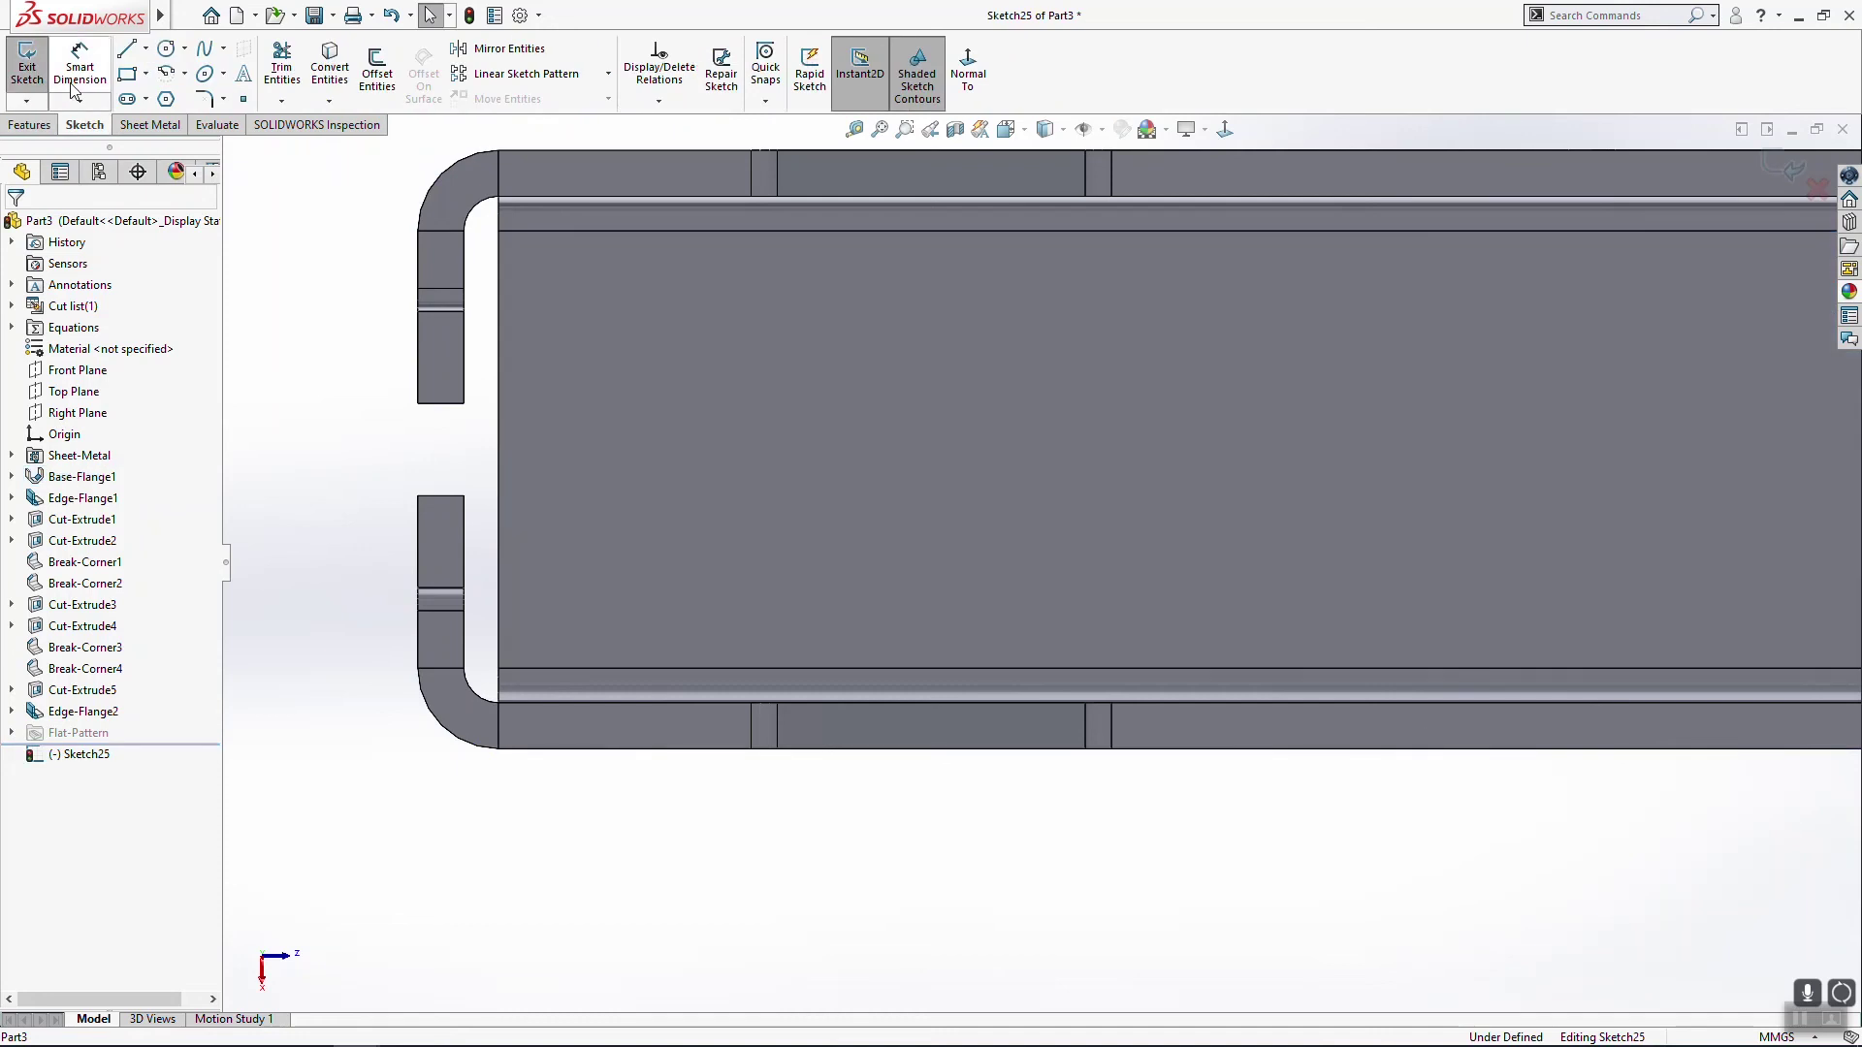
click(44, 73)
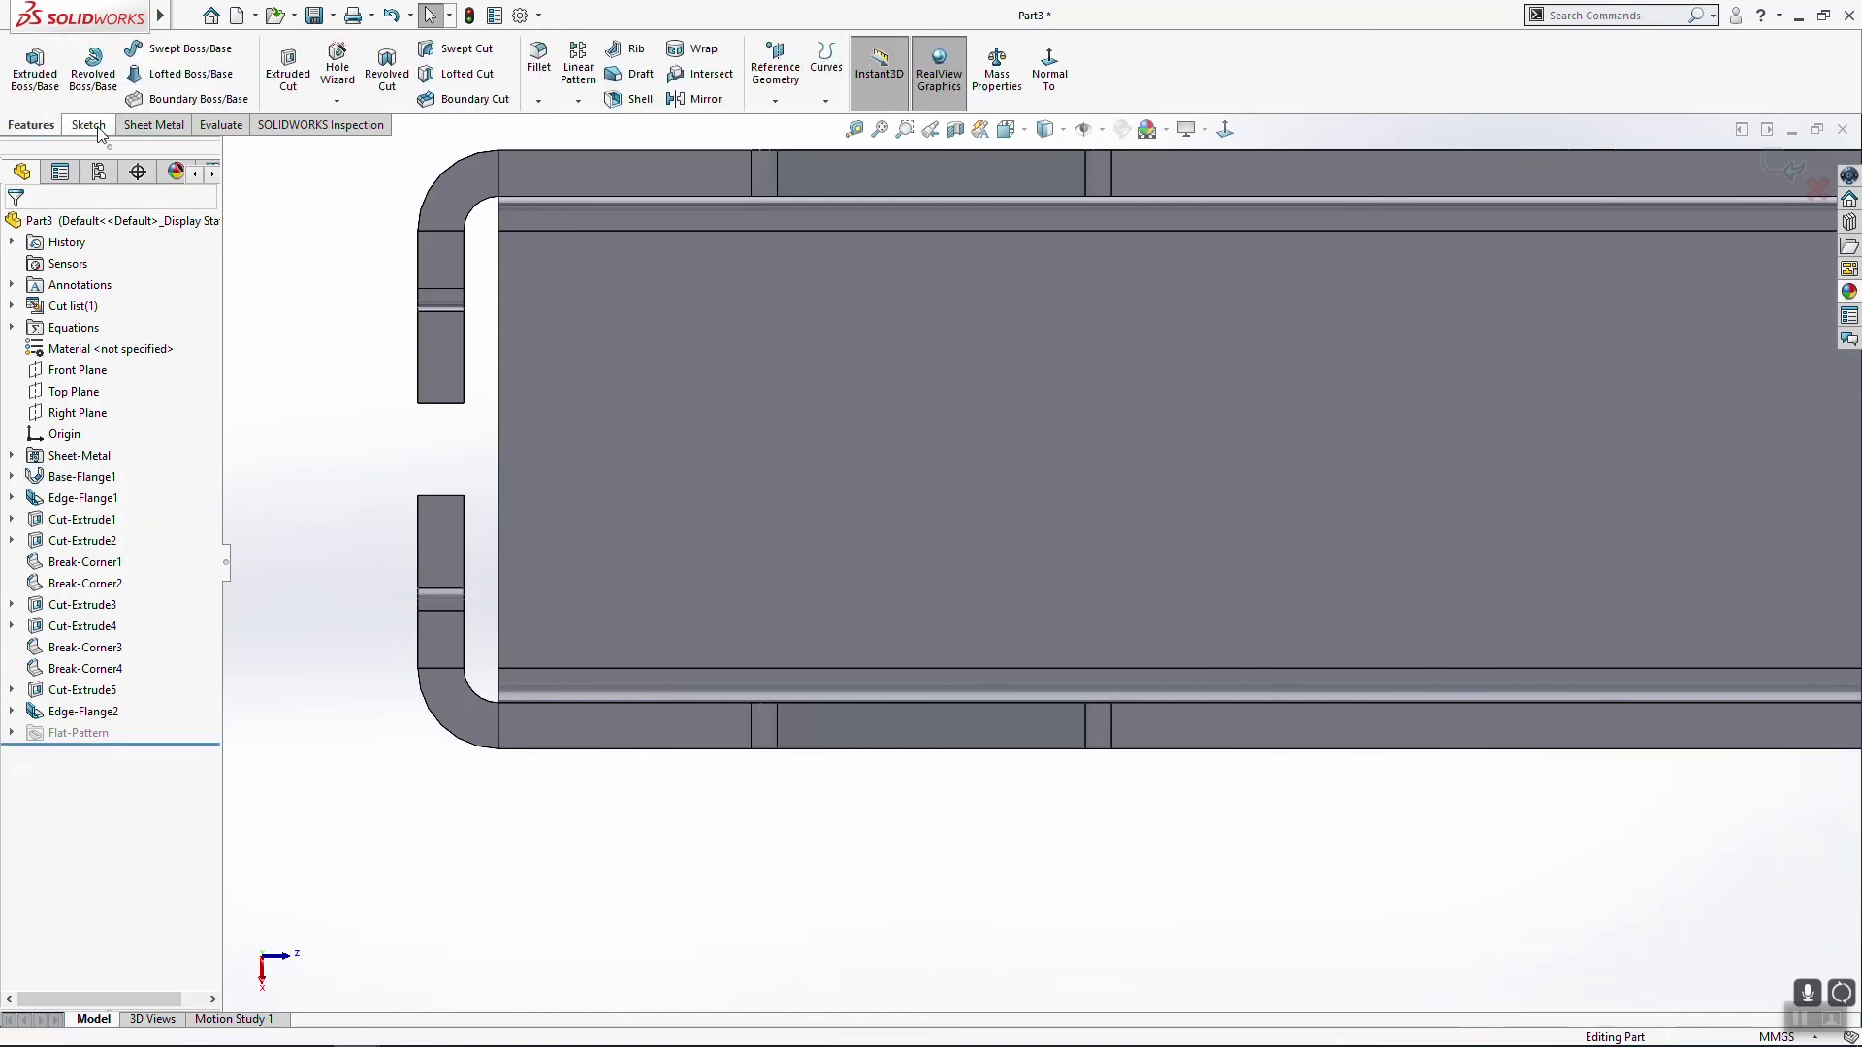
Step: On the channel's base face, sketch a centre rectangle about 9.8 mm by 5.4 mm with one side on the edge opposite the round holes
click(760, 333)
click(89, 124)
click(28, 66)
click(145, 75)
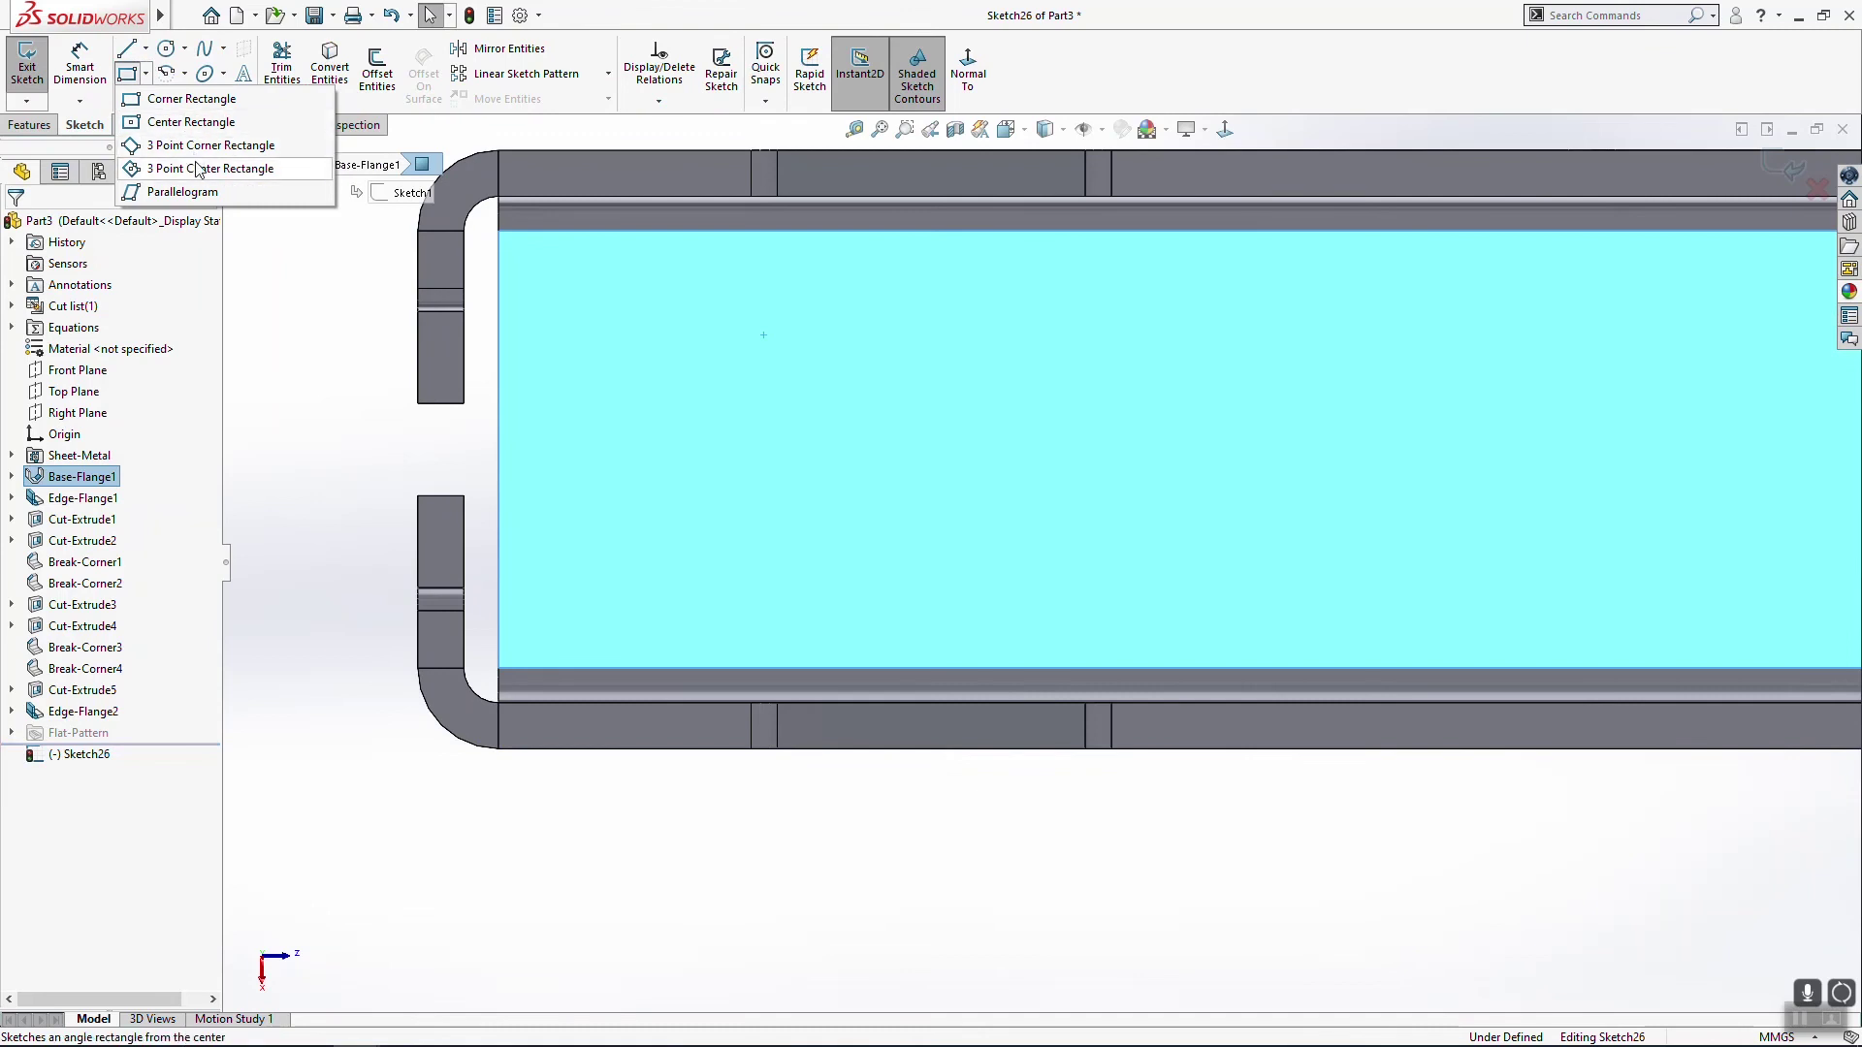
click(194, 123)
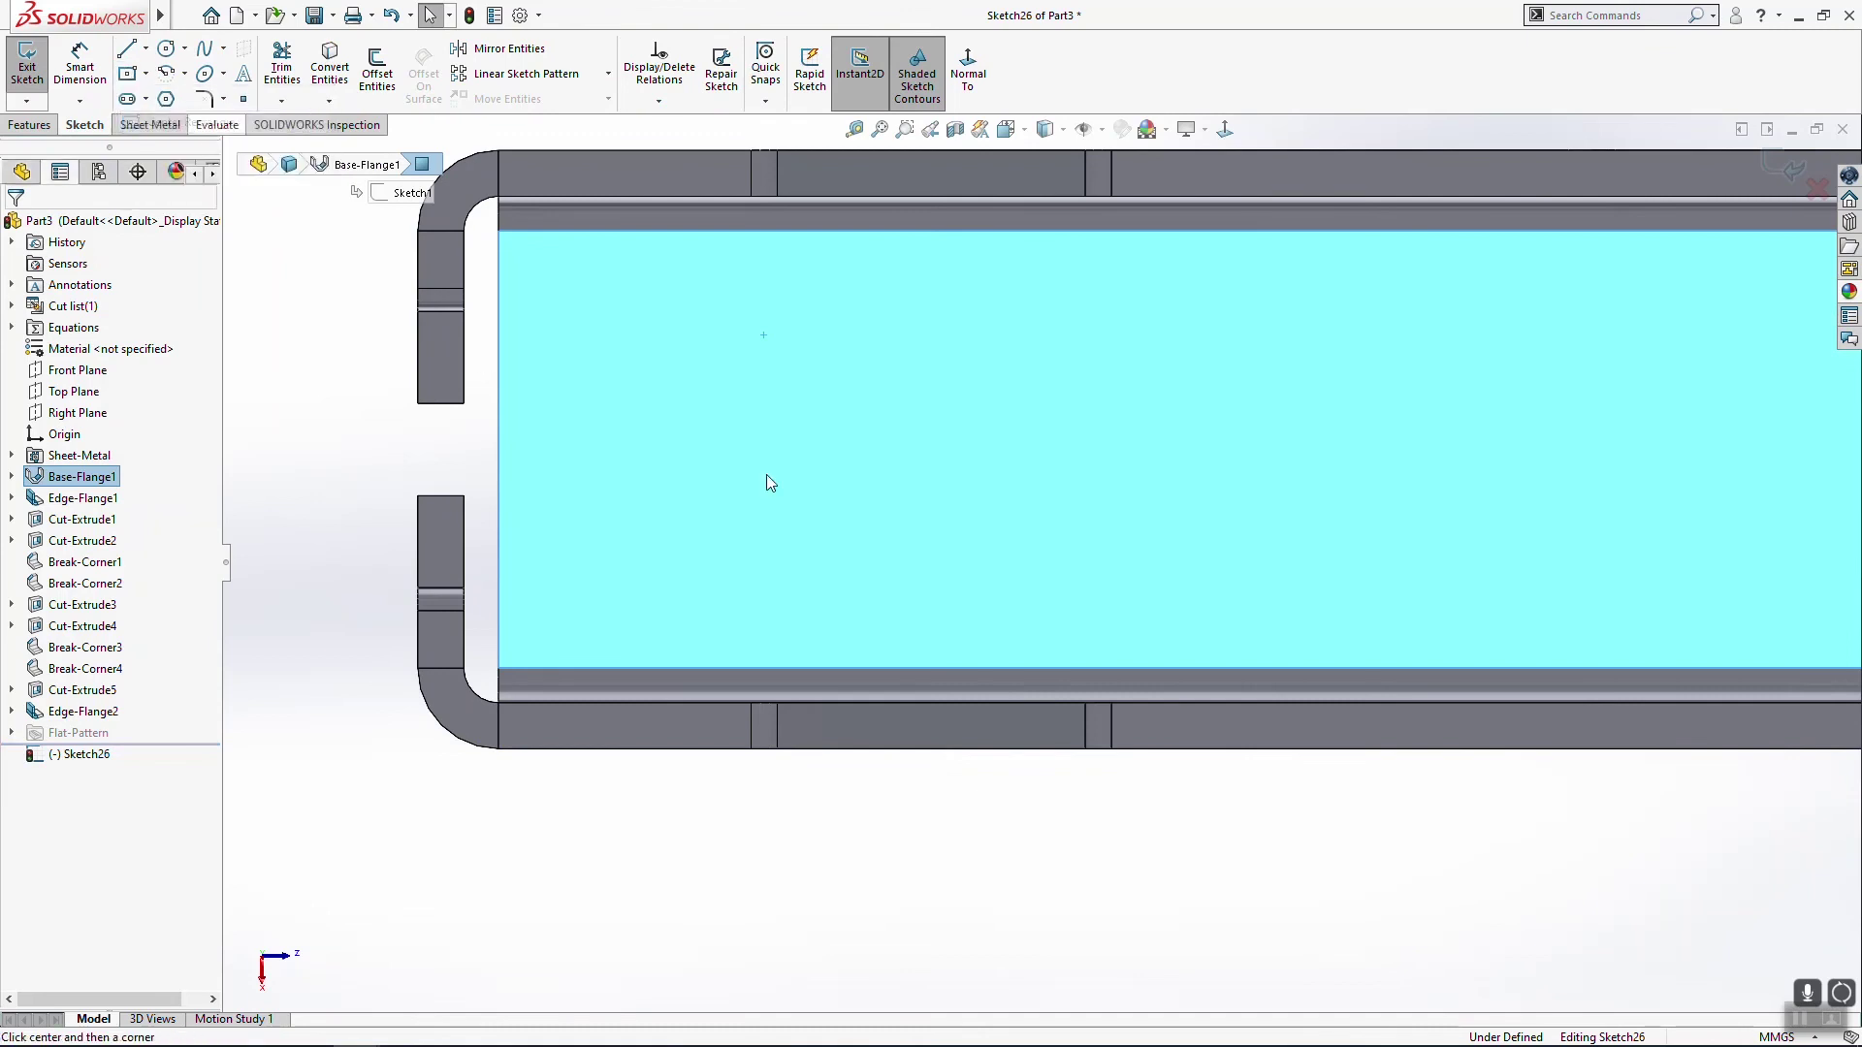
click(725, 450)
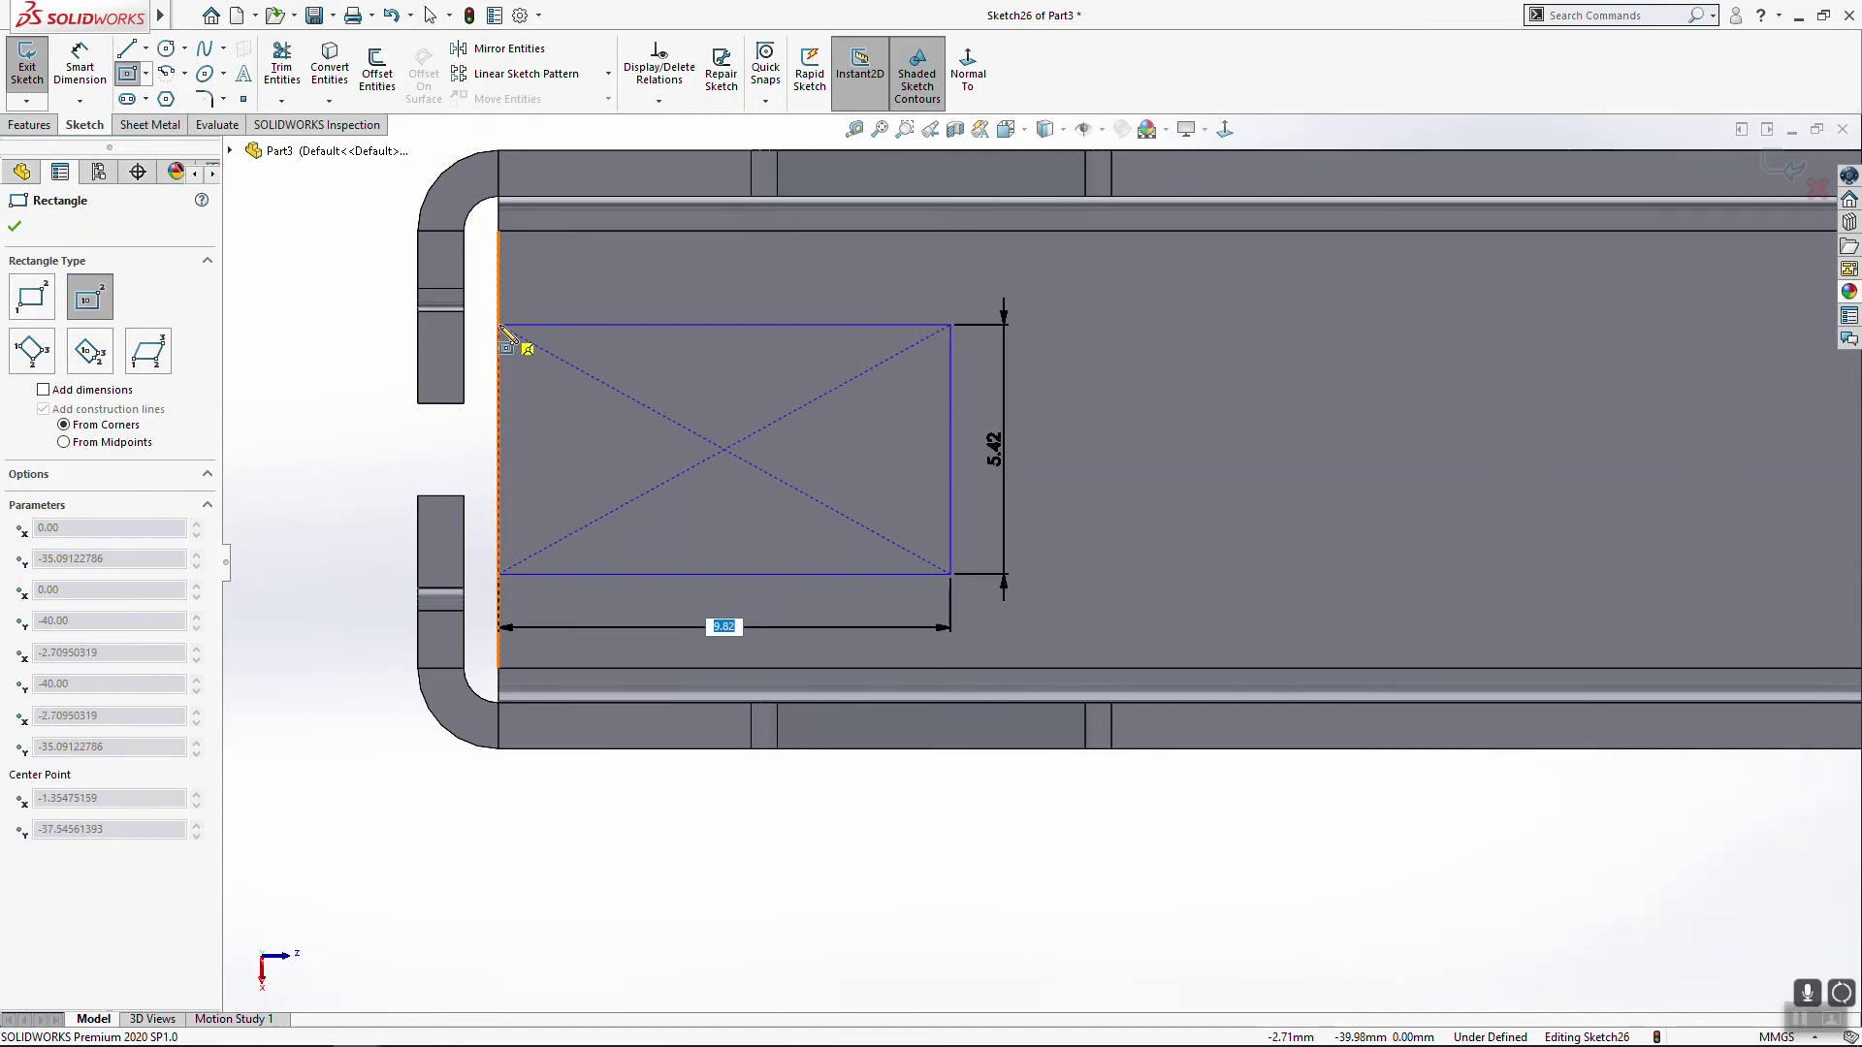
click(498, 326)
key(Escape)
Step: Add a vertical relation between the rectangle's centre point and the origin
click(724, 449)
scroll(727, 447, up, 5)
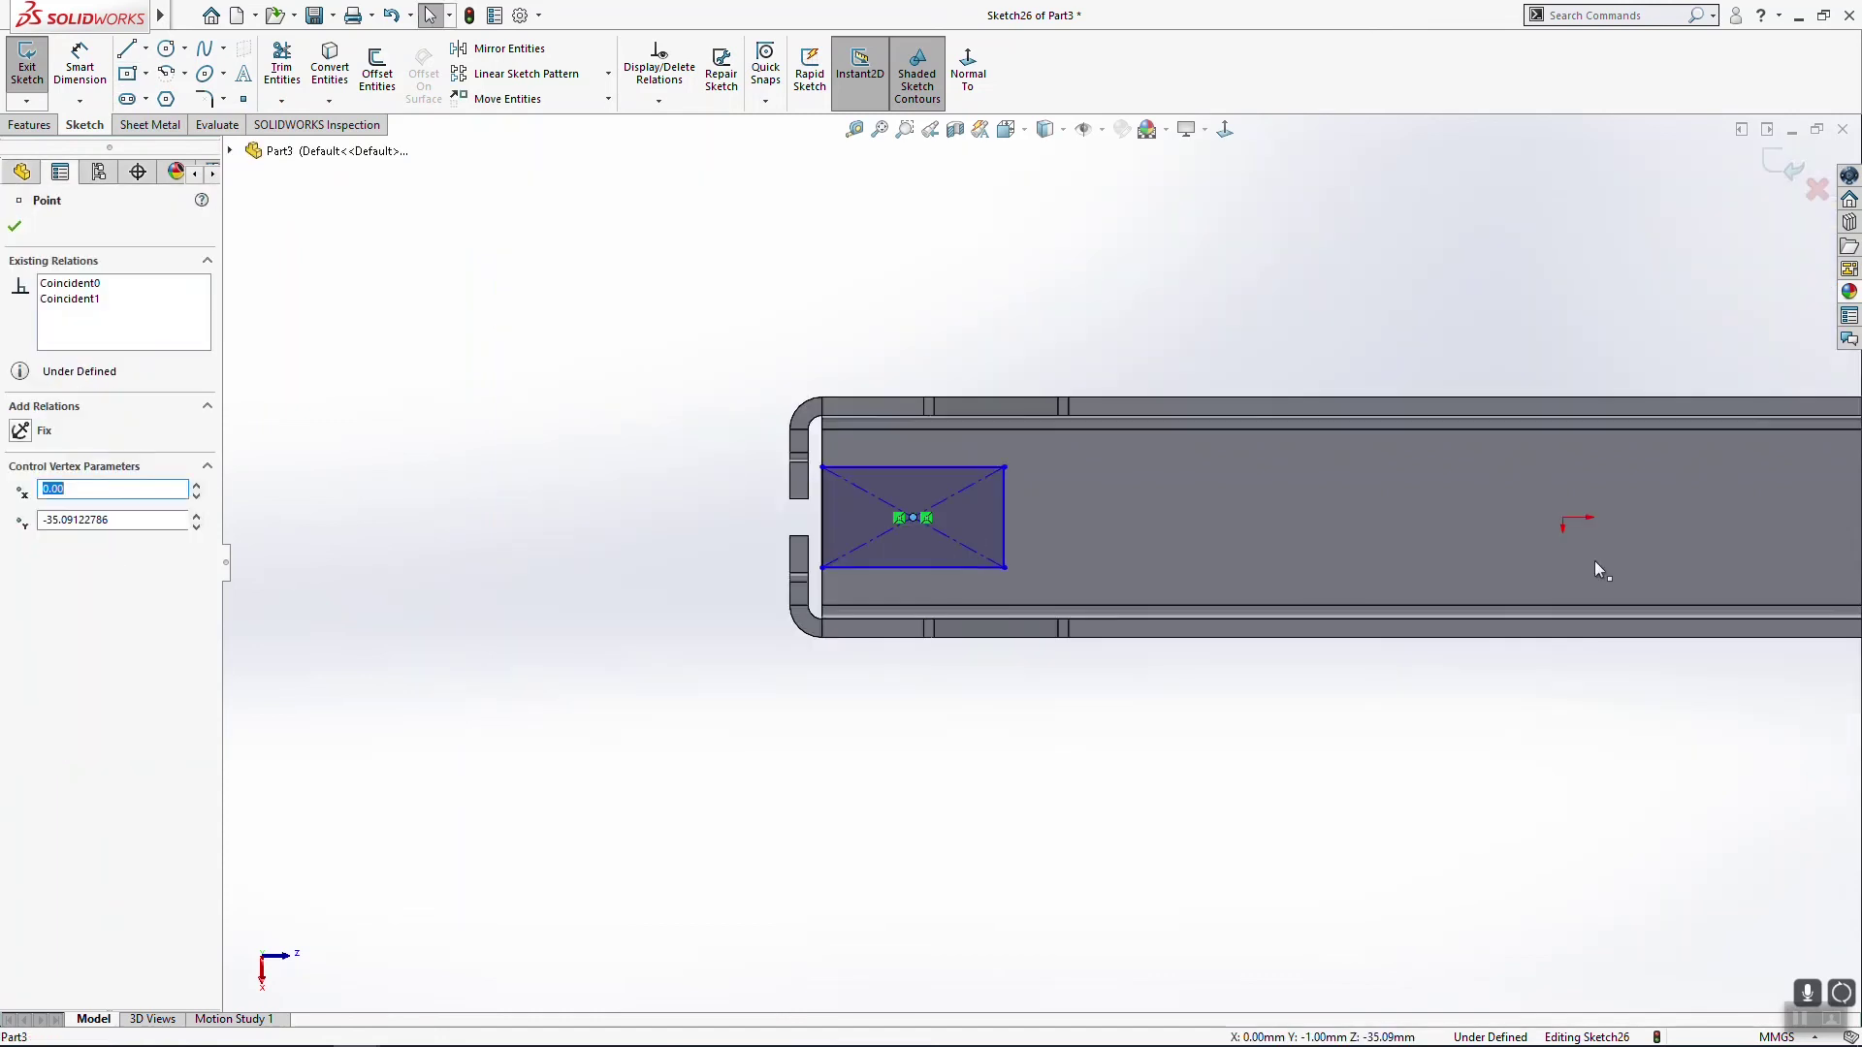
ctrl+click(1563, 518)
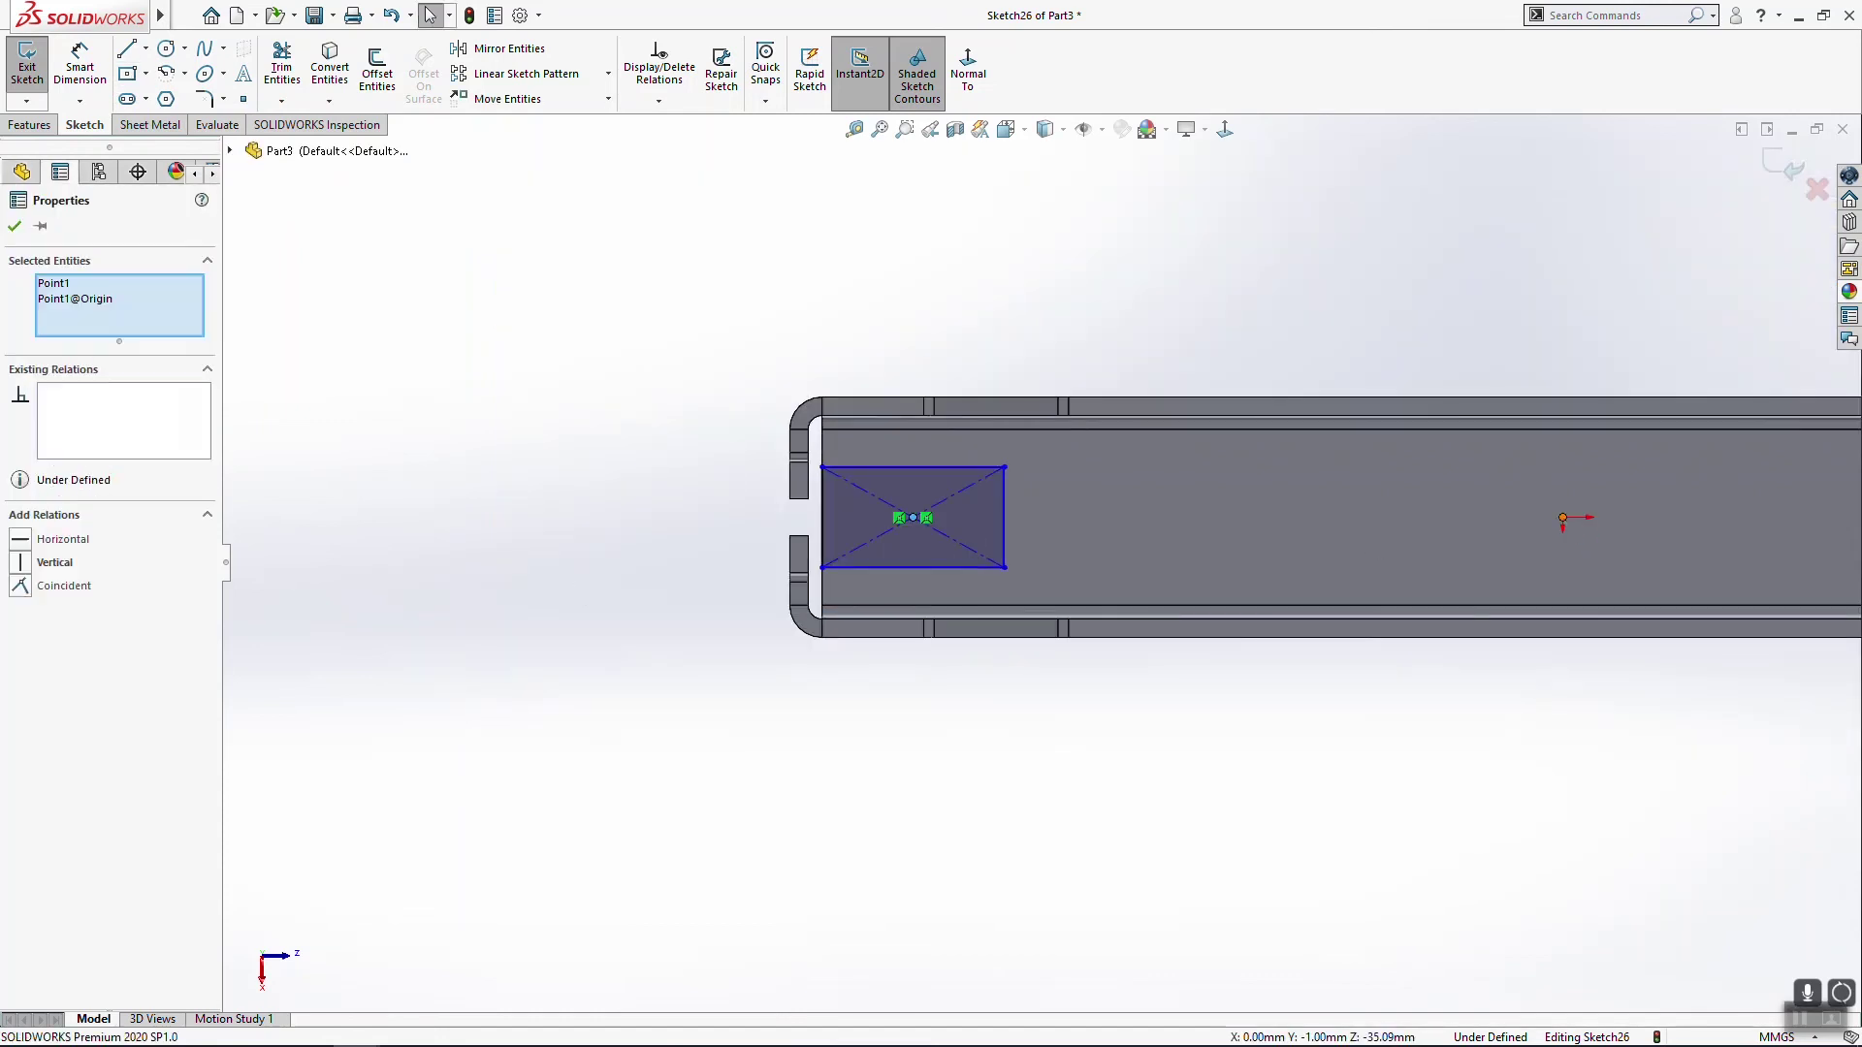
click(54, 563)
scroll(1290, 593, up, 3)
Step: Dimension the rectangle 5 mm along the channel's end edge and 4 mm along the channel's length
click(80, 68)
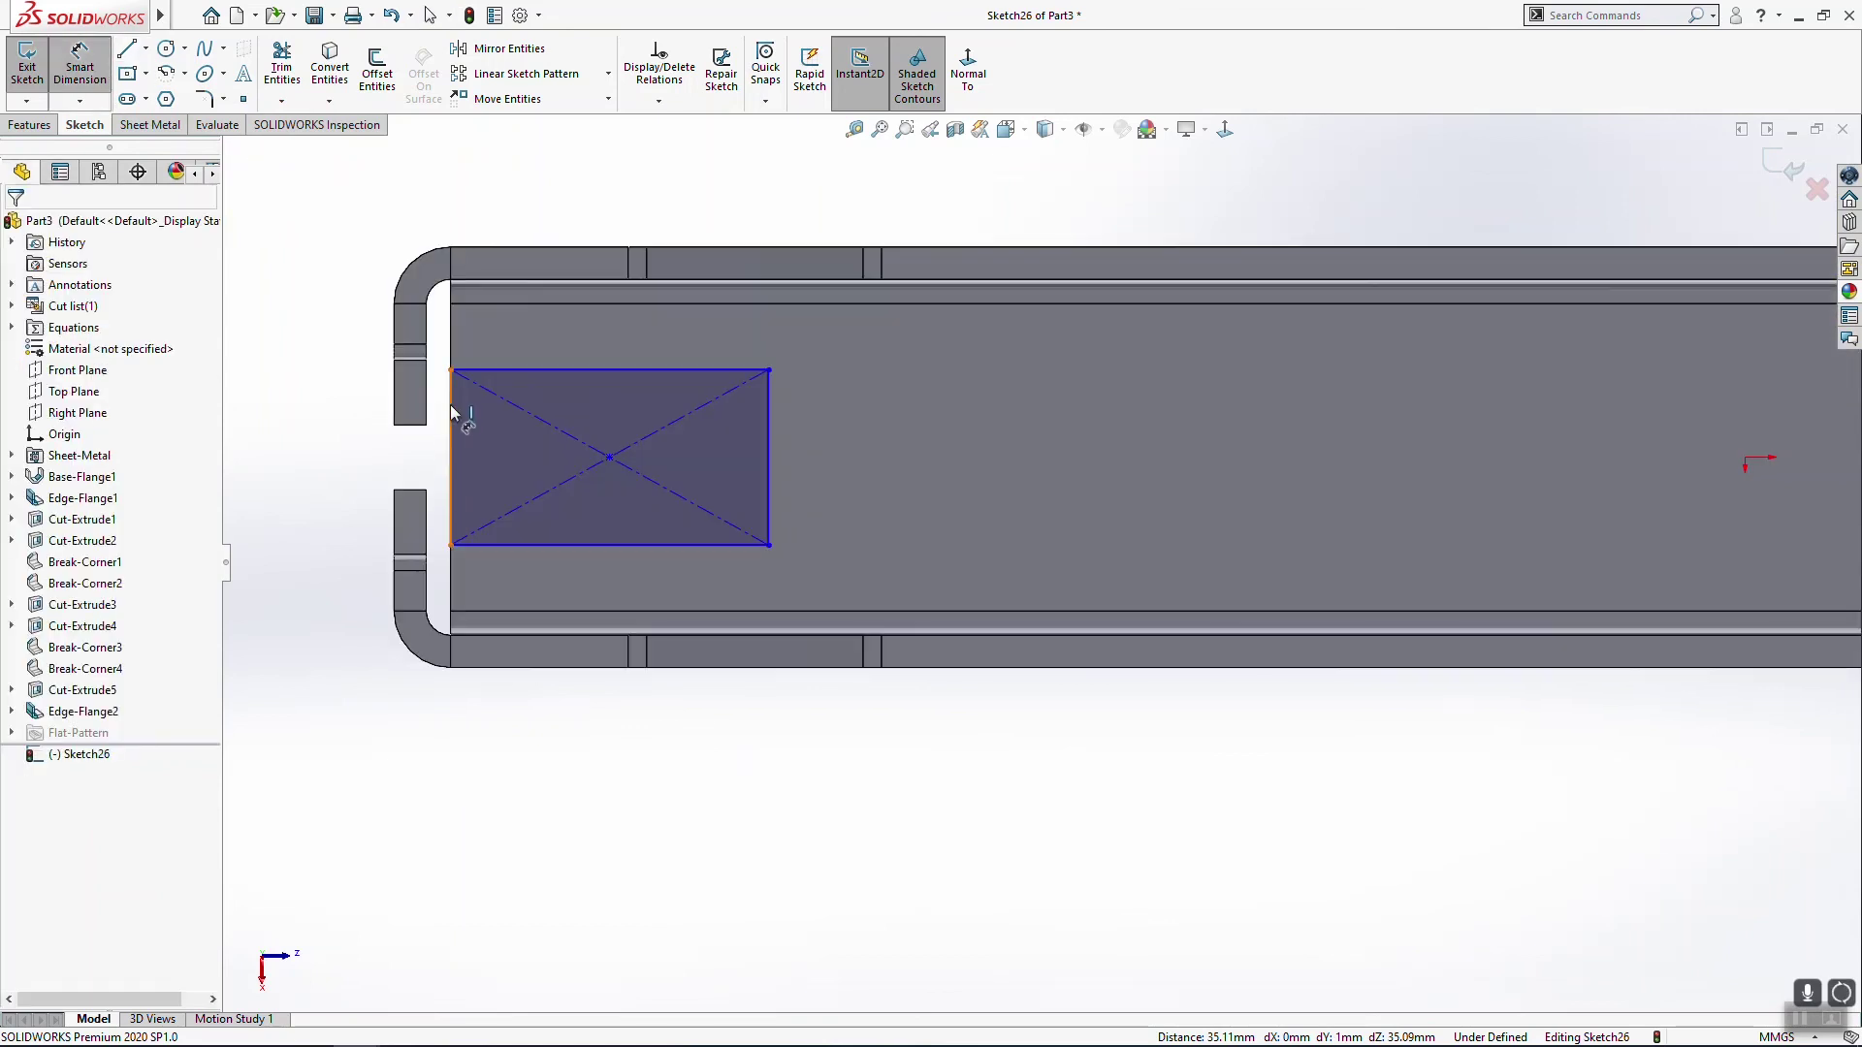
click(456, 430)
click(303, 441)
text(5)
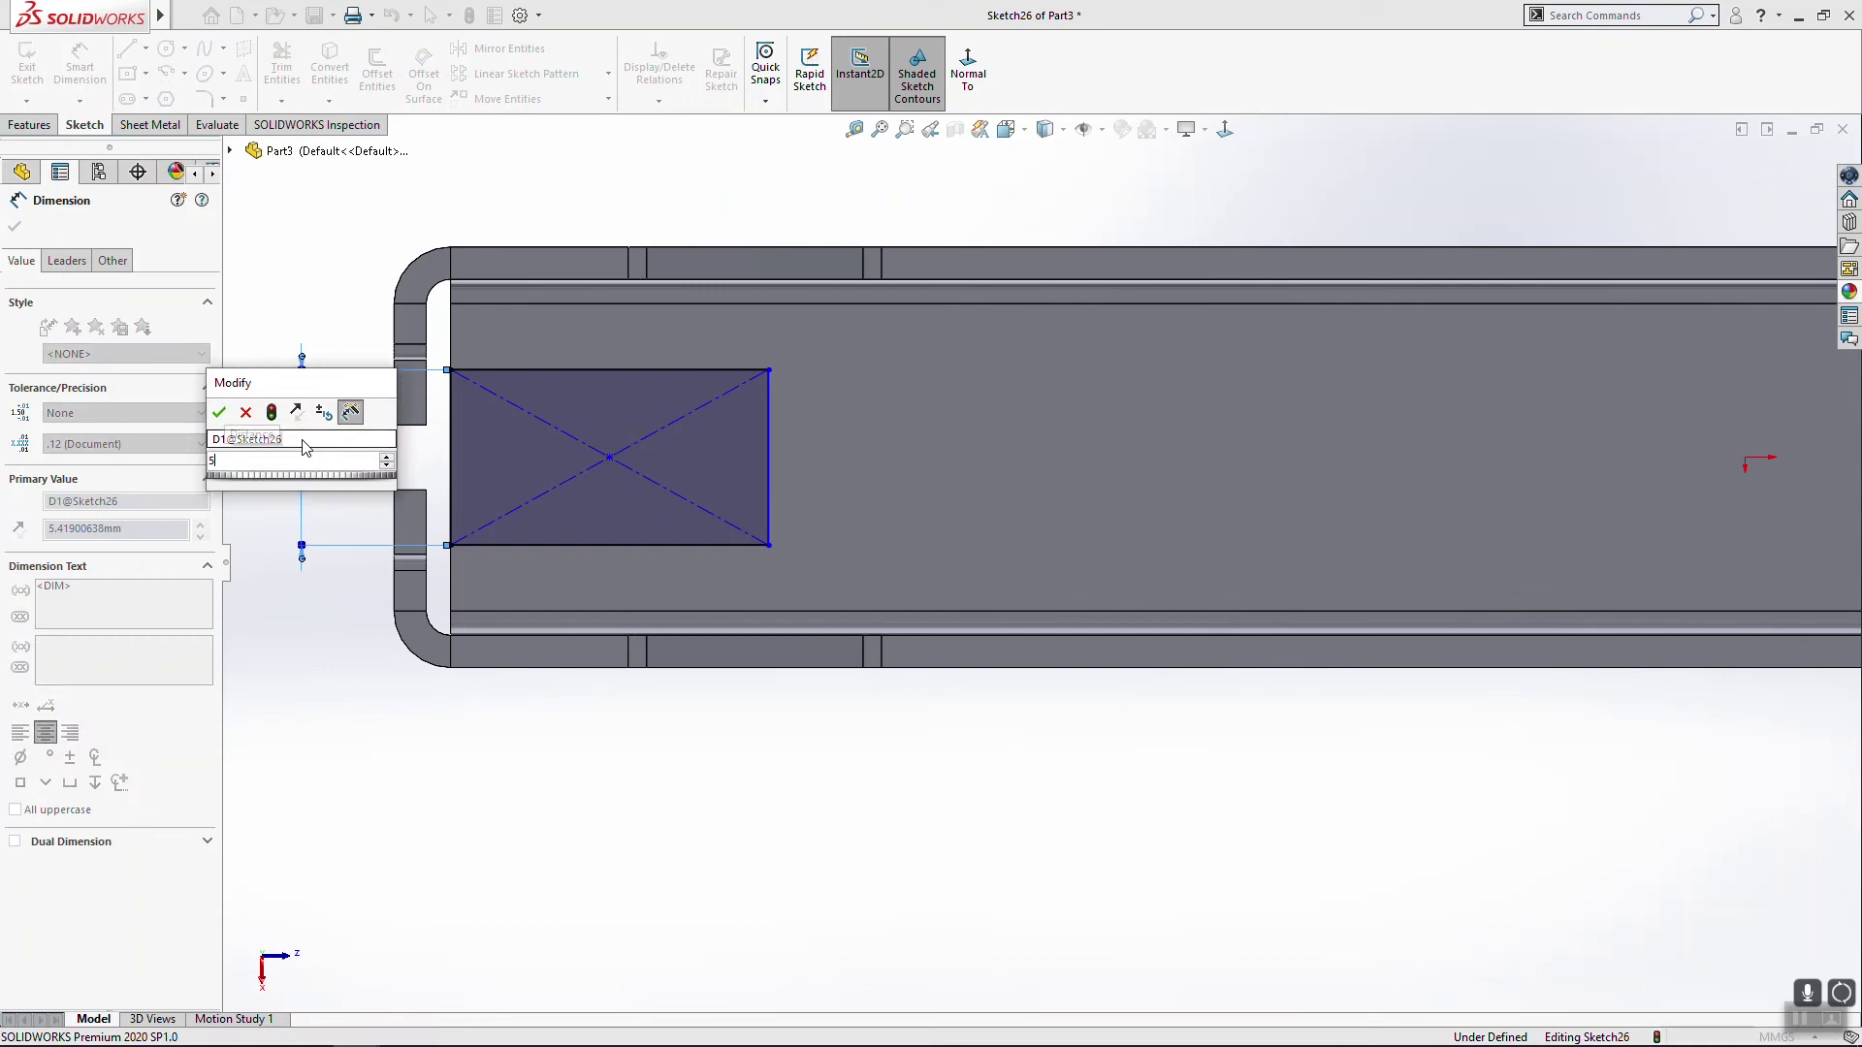
key(Return)
click(524, 380)
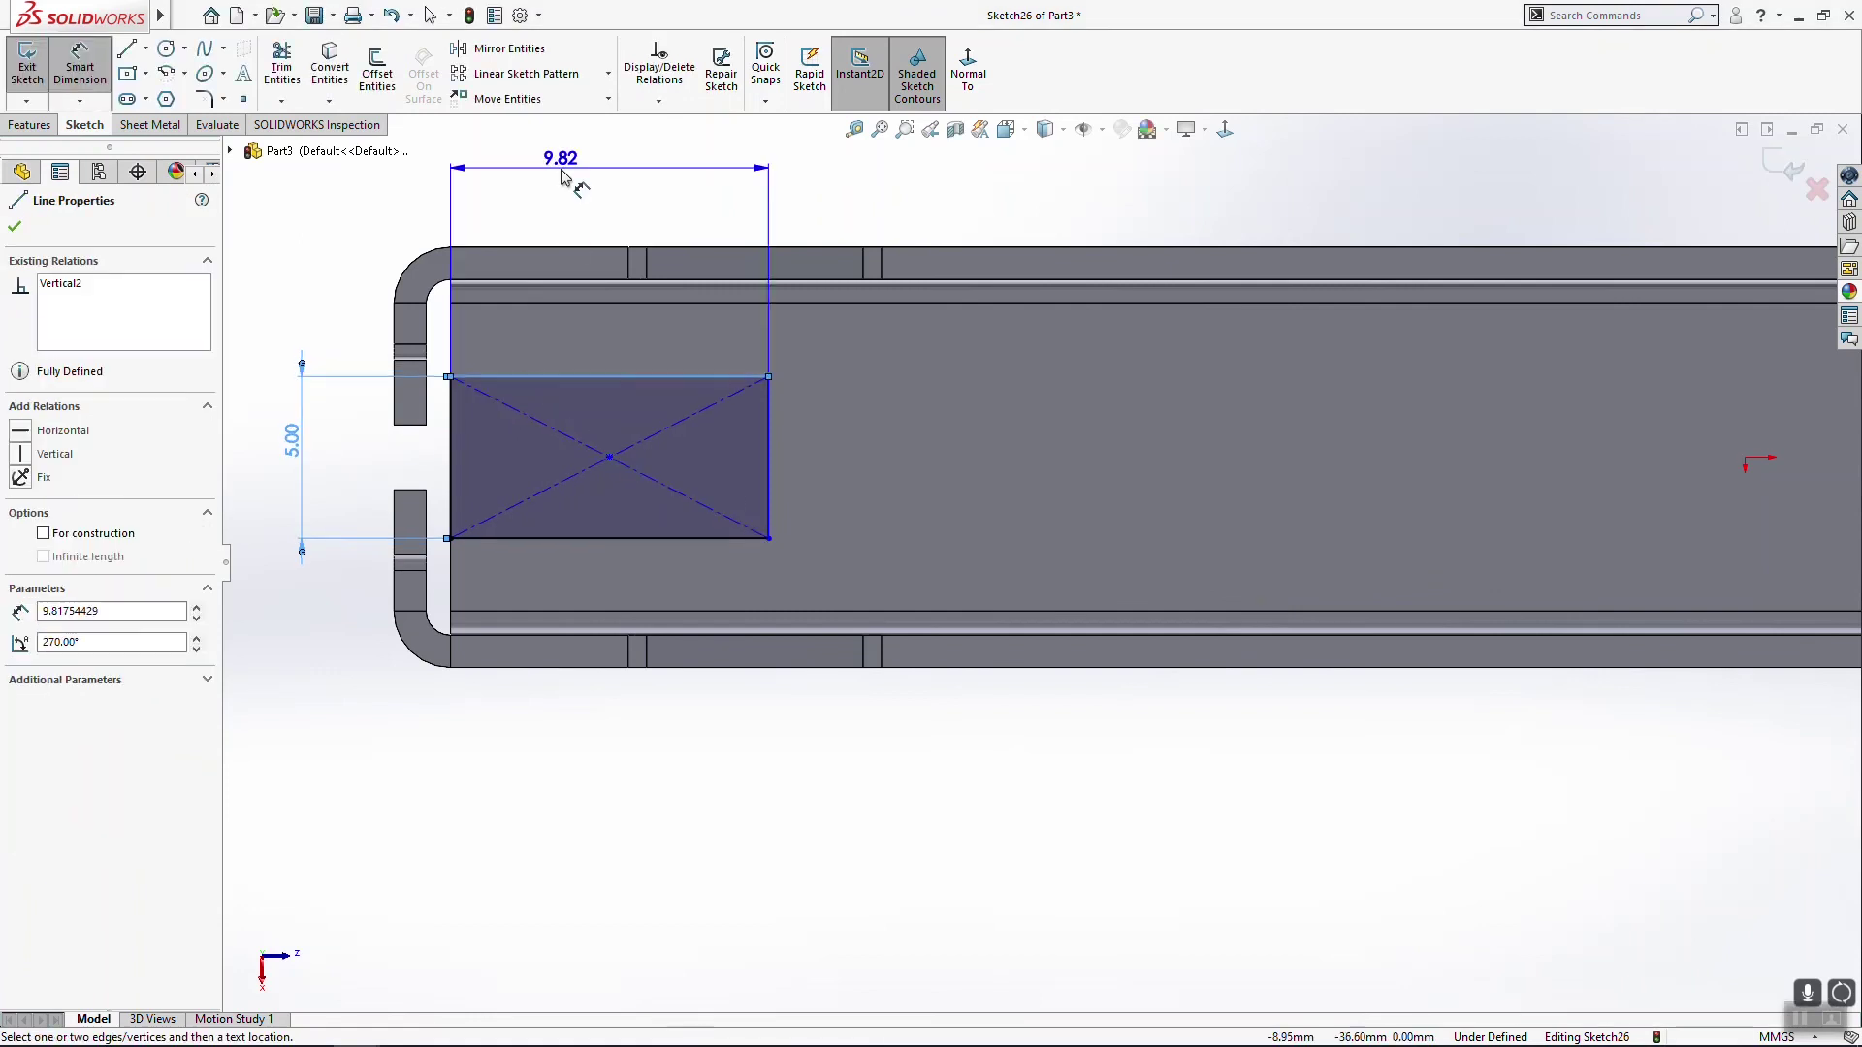
click(571, 179)
text(4)
key(Return)
key(Escape)
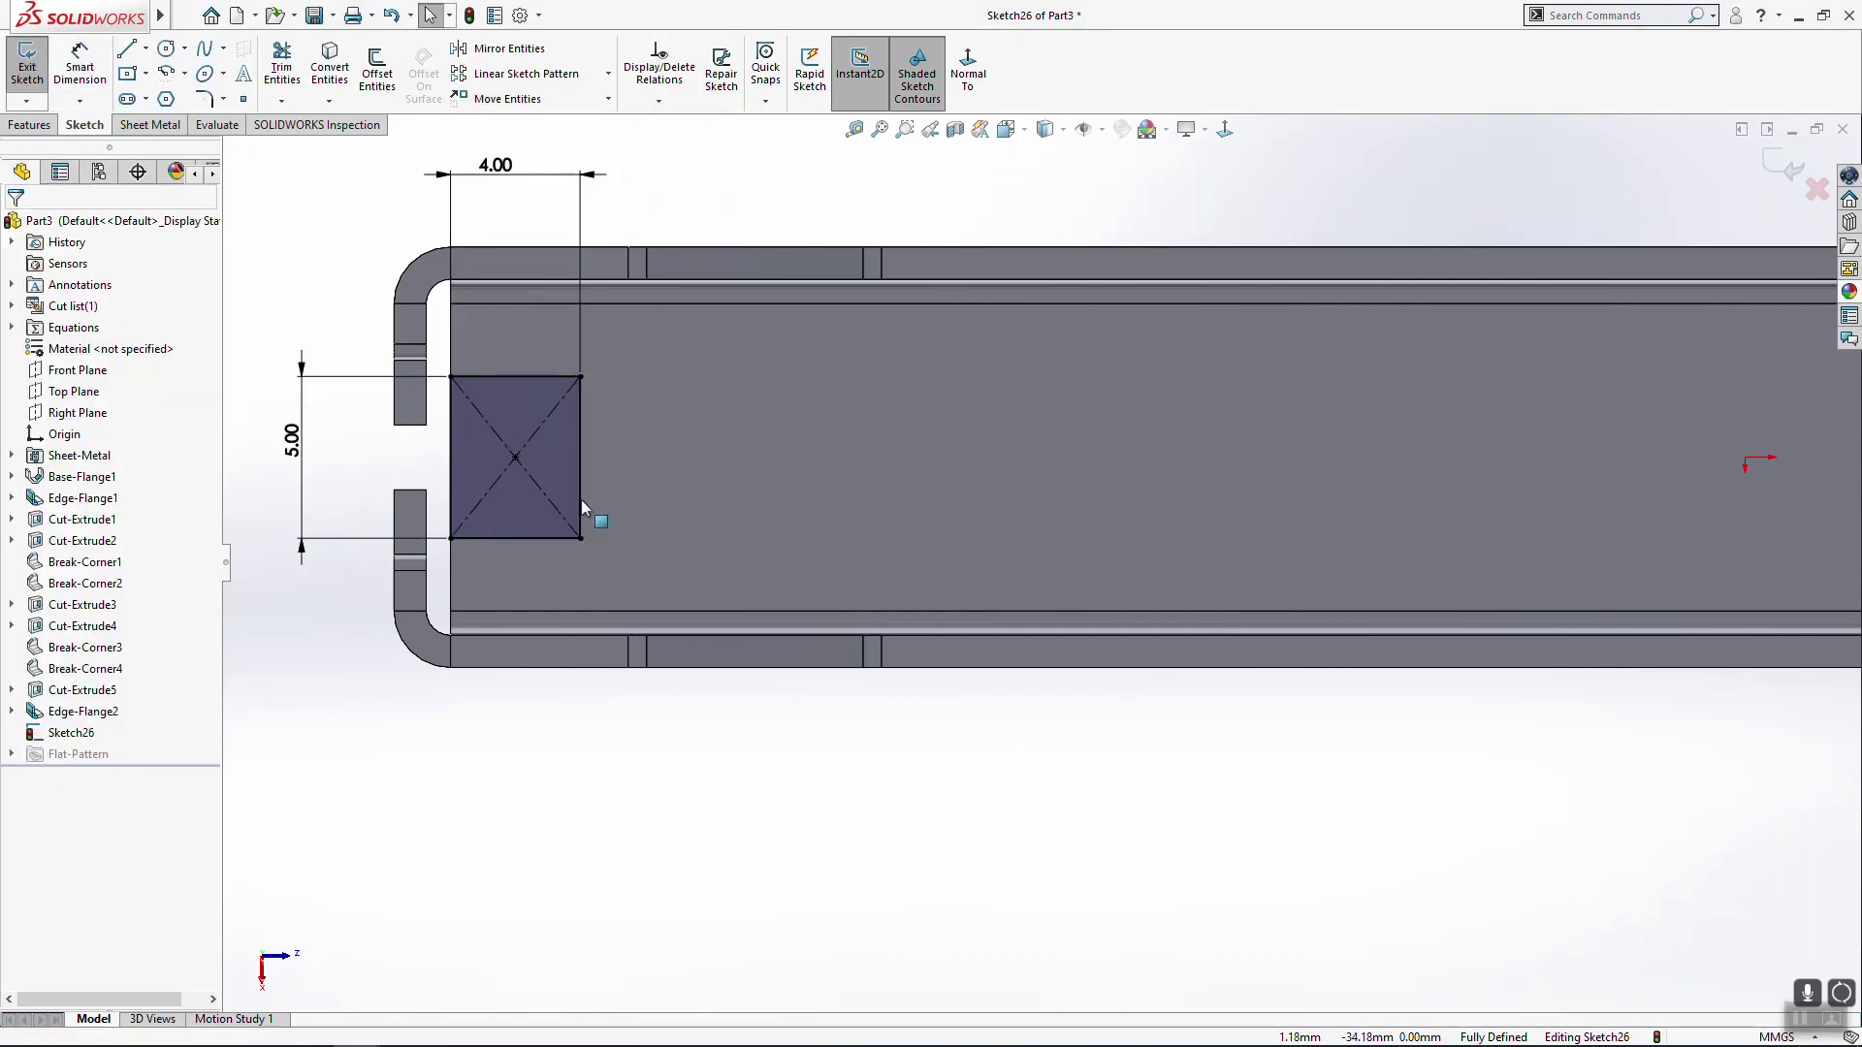
Step: Cut the rectangle out of the base with a 10 mm blind extruded cut, leaving Normal cut enabled
click(29, 124)
click(288, 73)
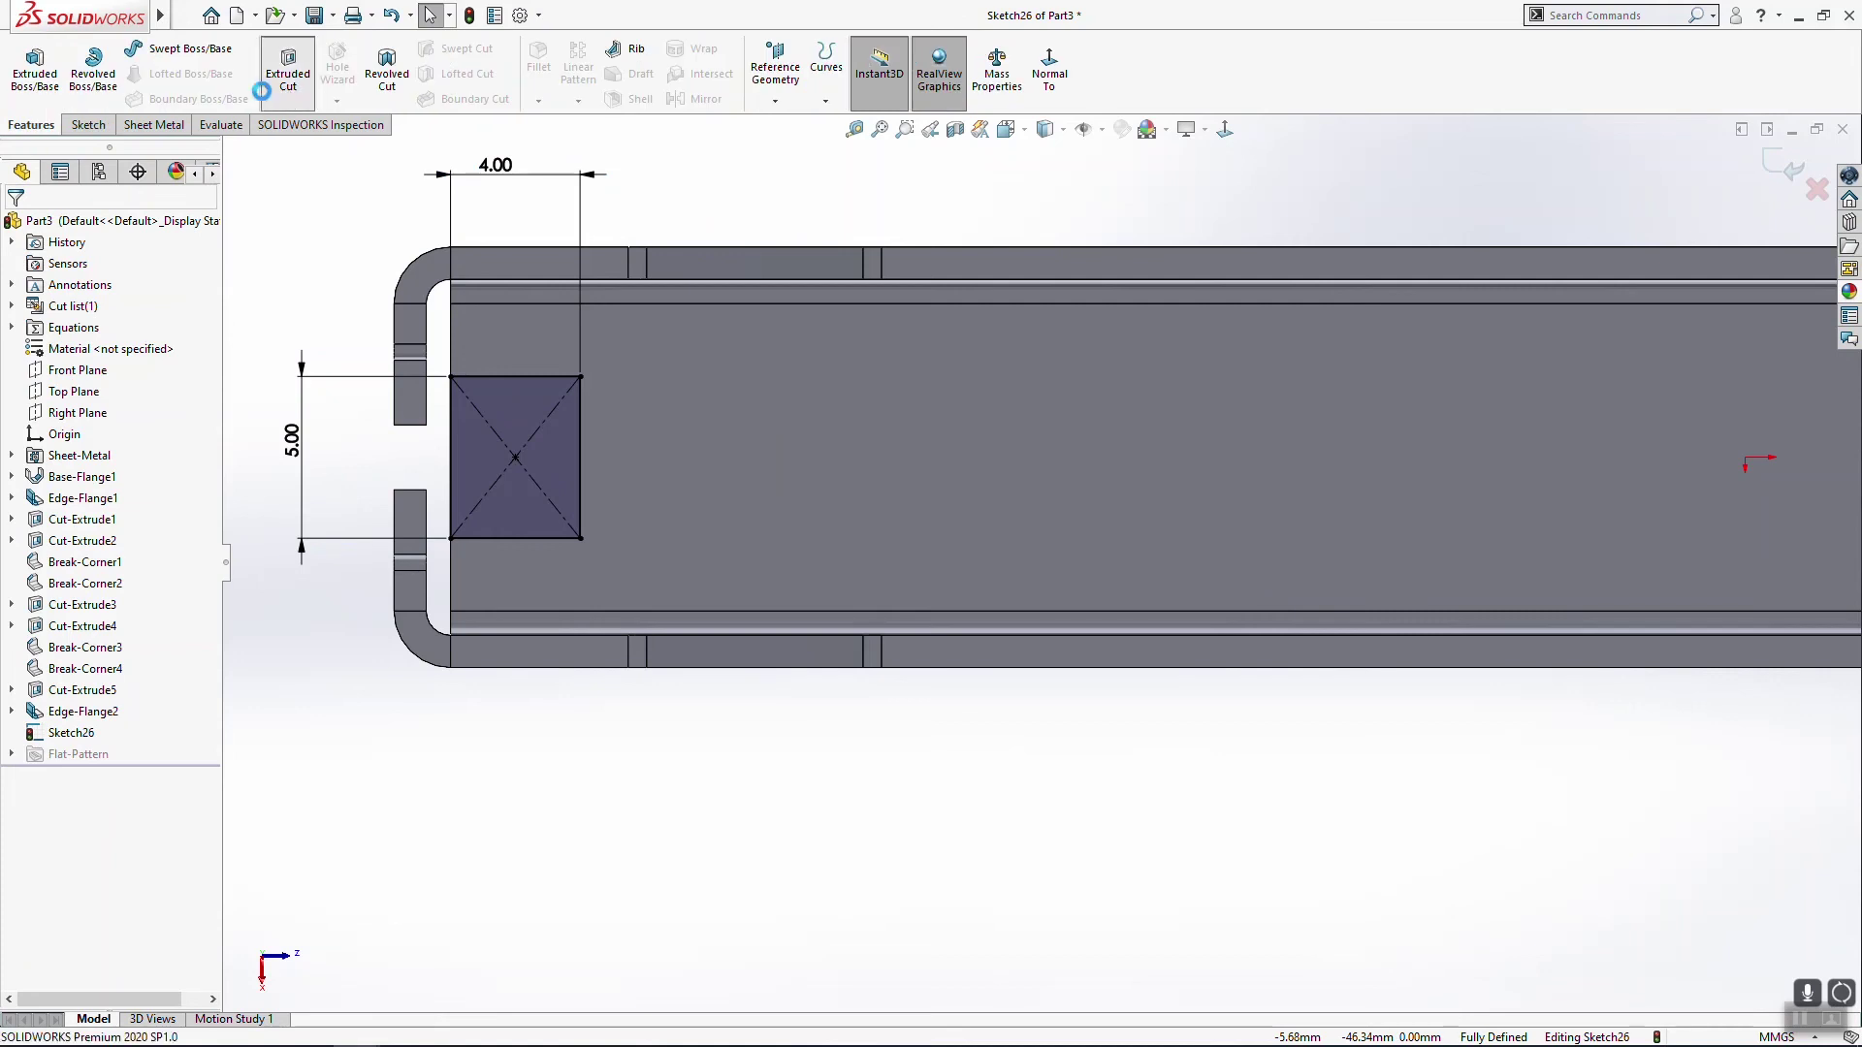
click(14, 226)
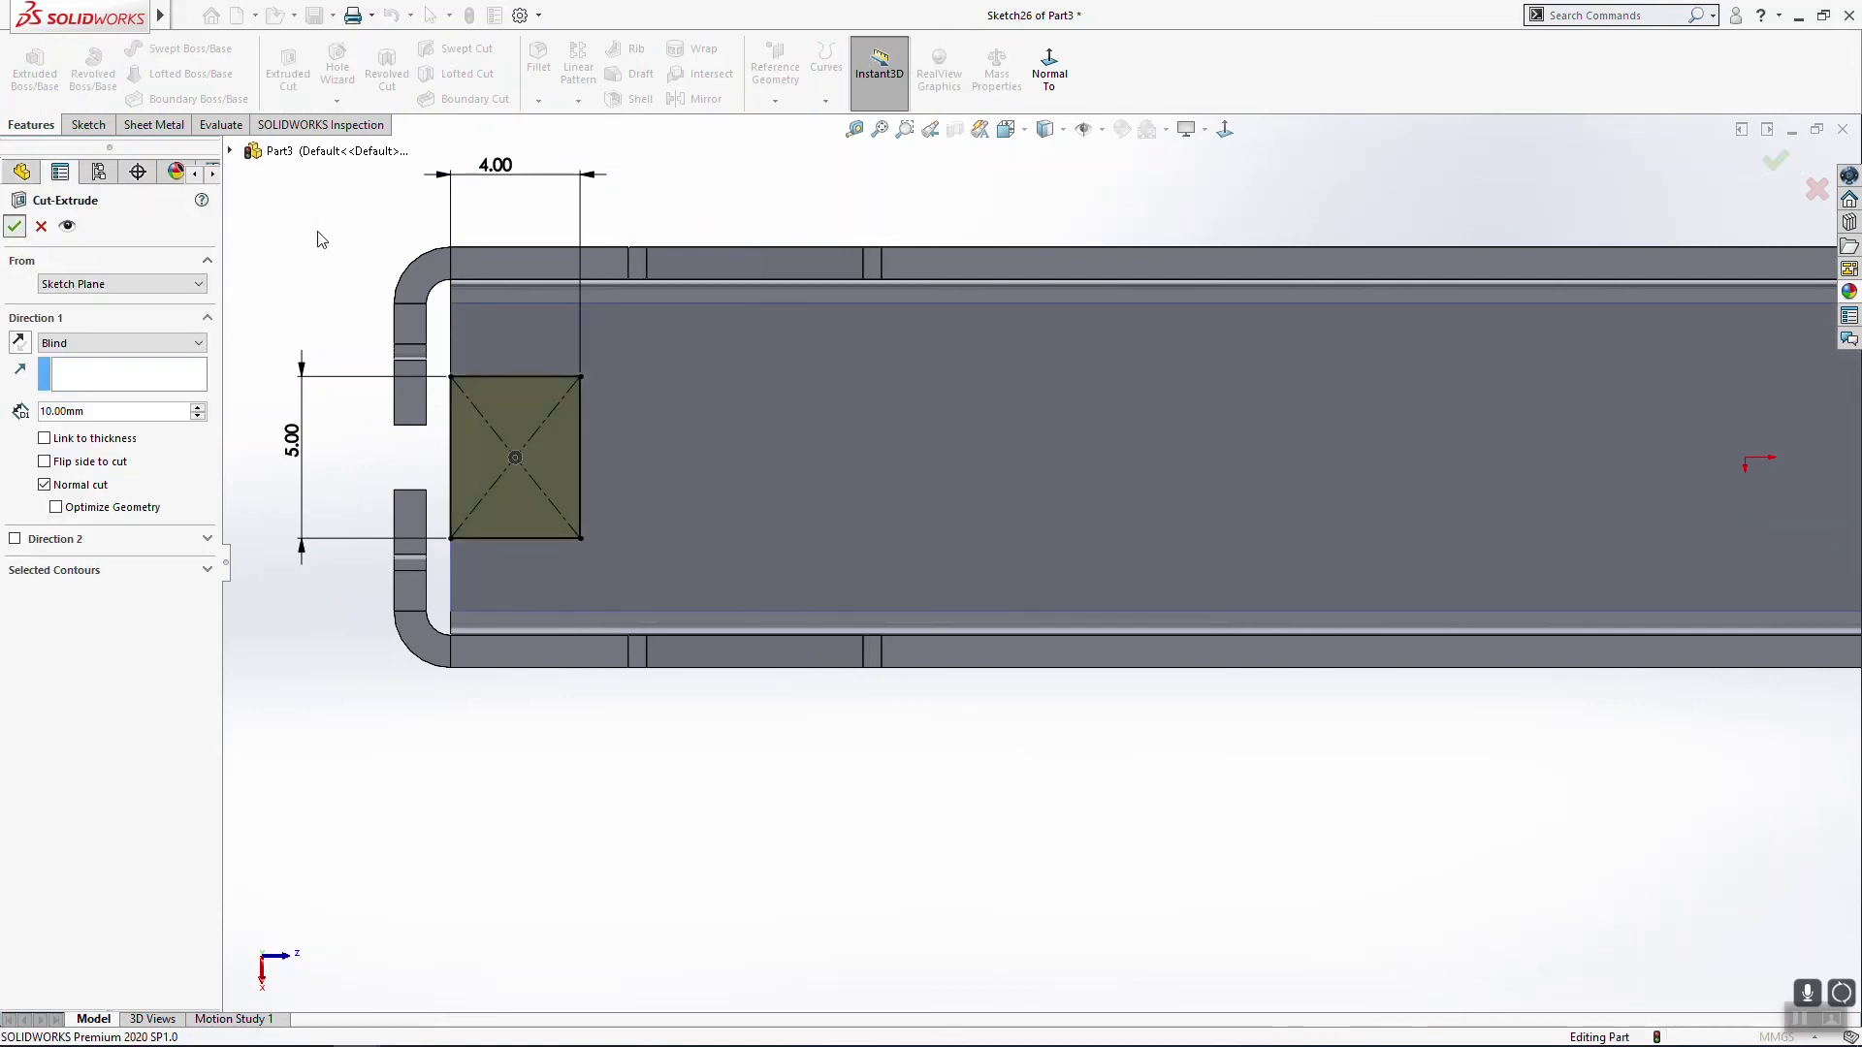
click(365, 143)
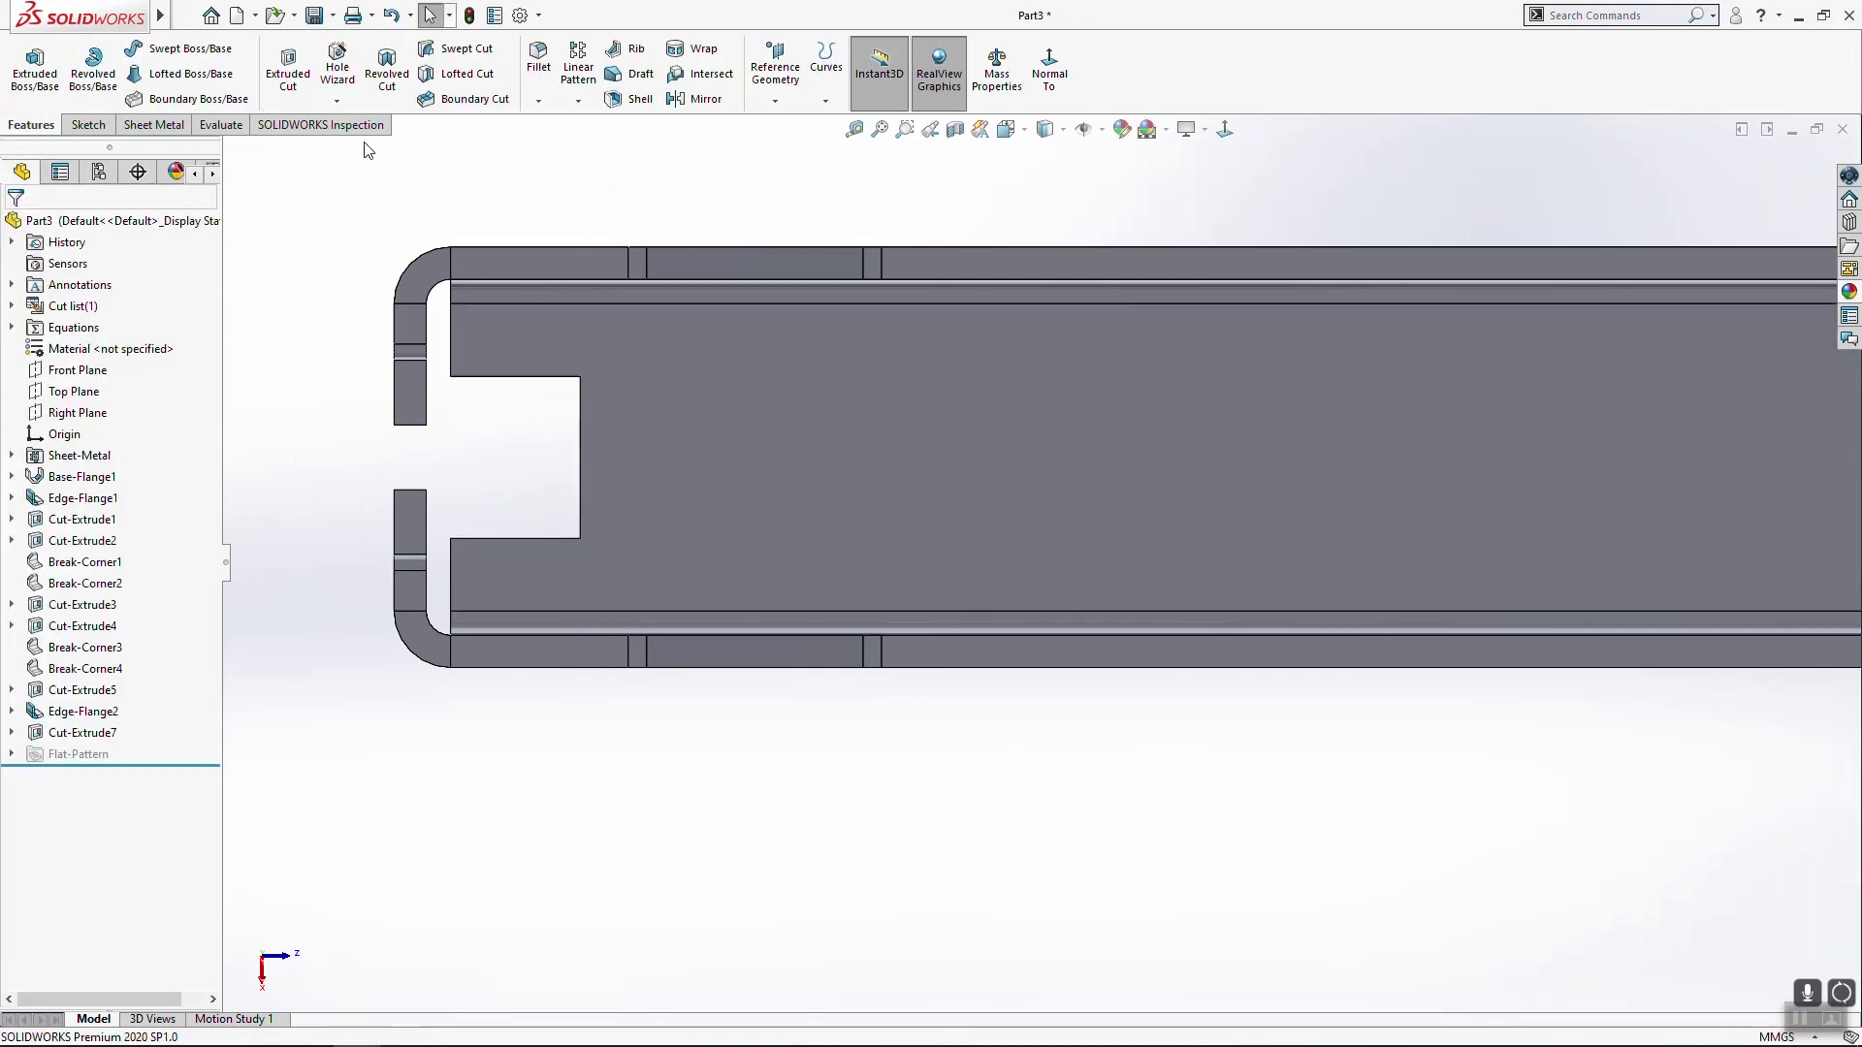
Step: Start an edge flange on the new notch's inner edge with a length of 5 mm measured from the inner virtual sharp
click(153, 126)
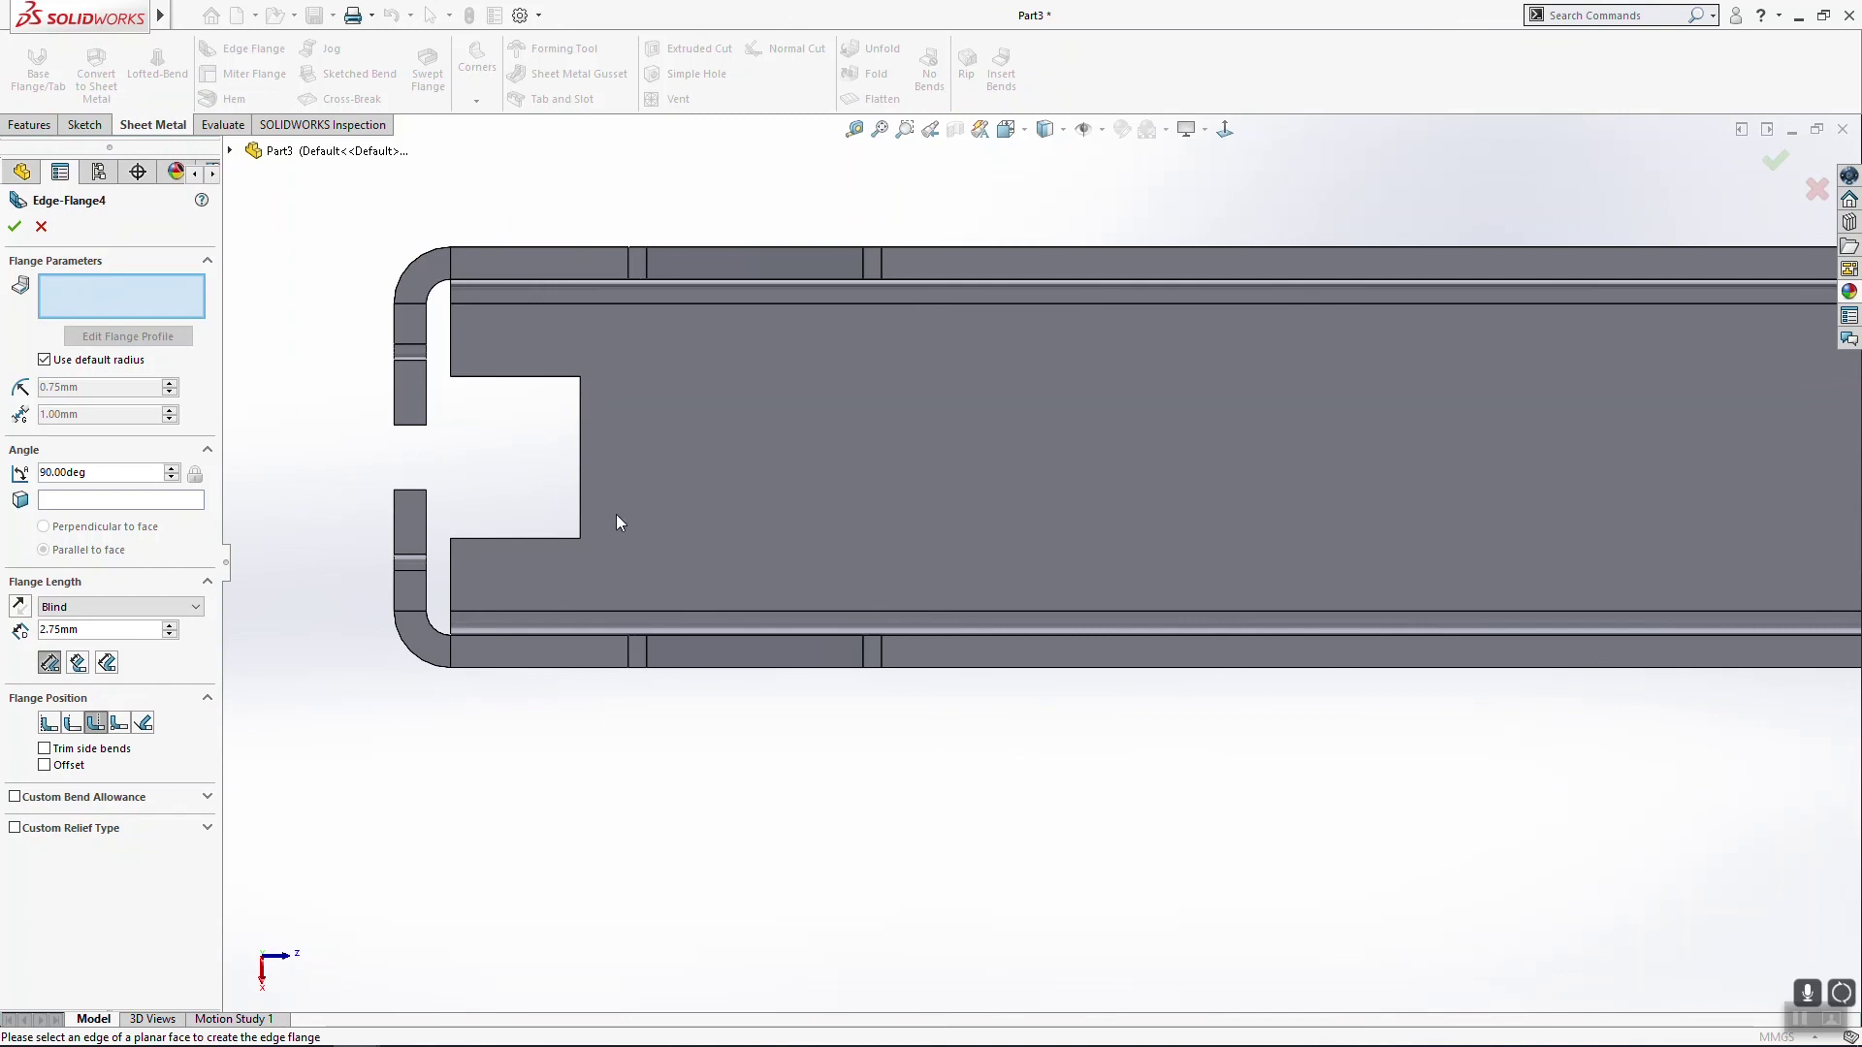
click(582, 480)
middle_drag(665, 539, 779, 506)
click(748, 494)
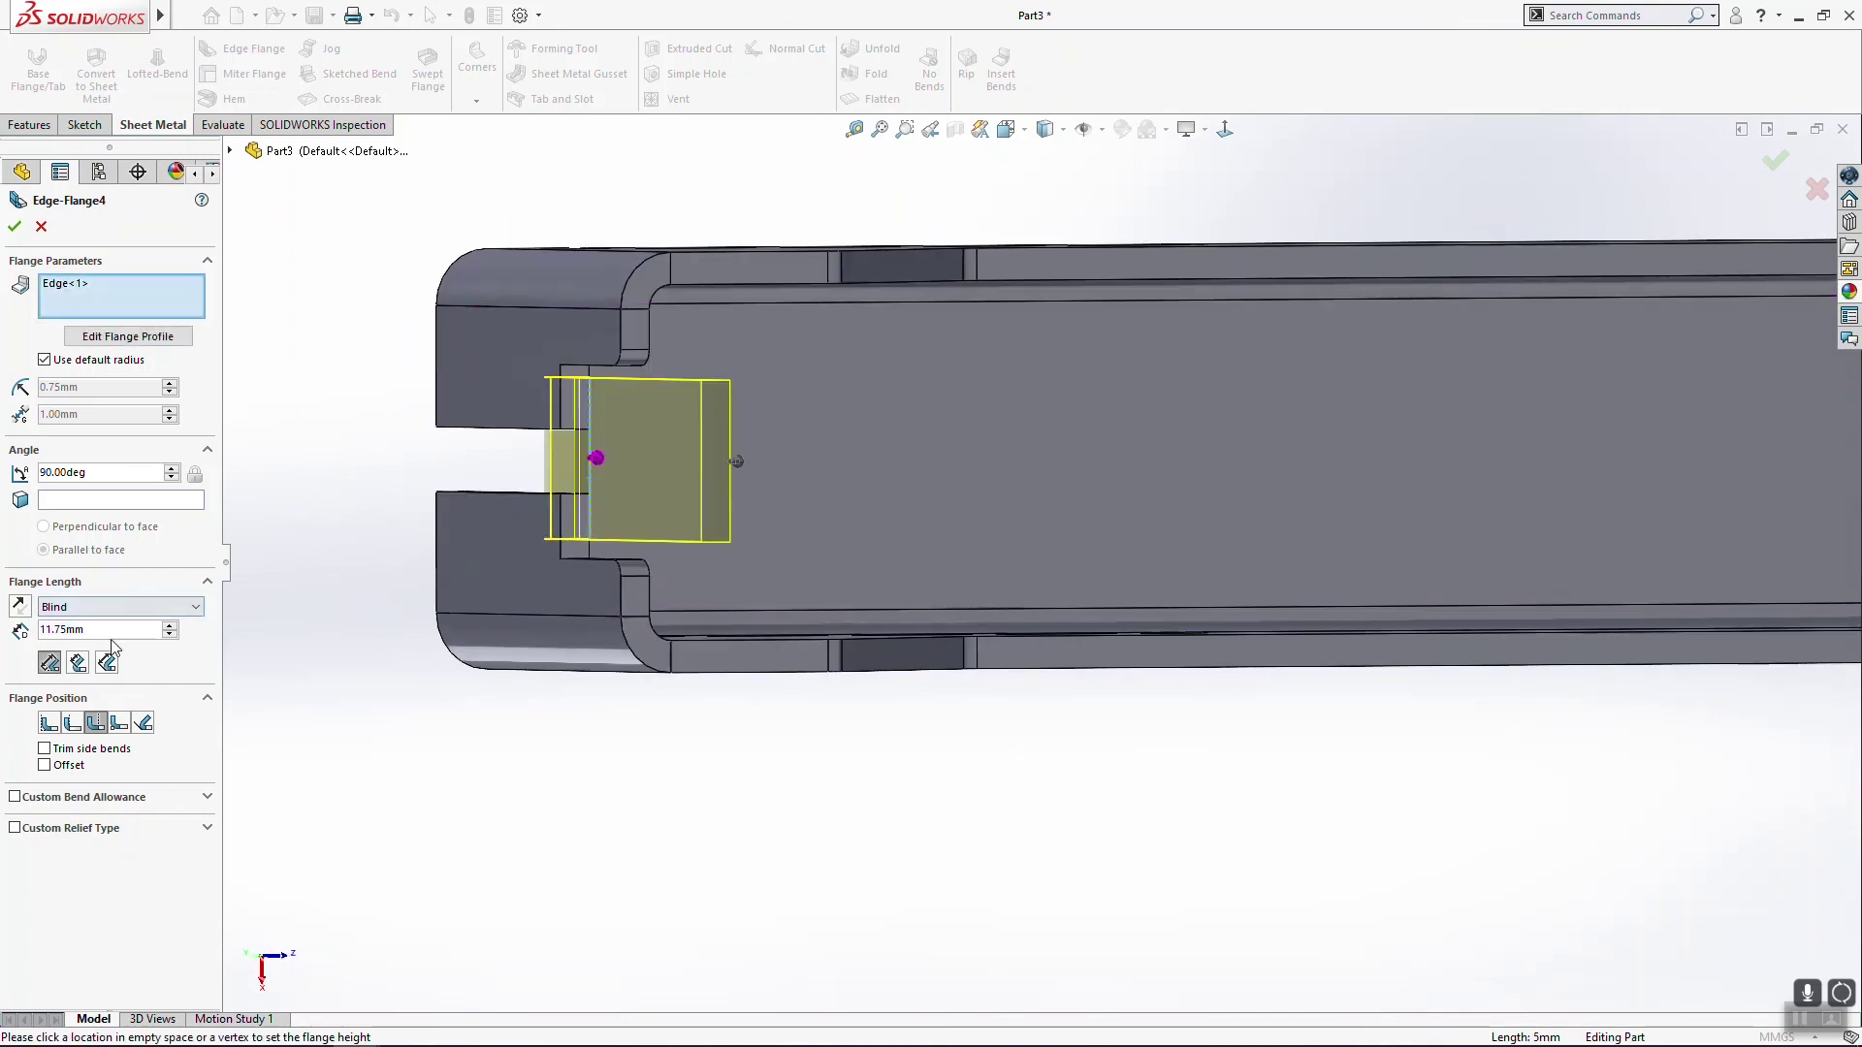
drag(90, 630, 8, 624)
text(5)
key(Return)
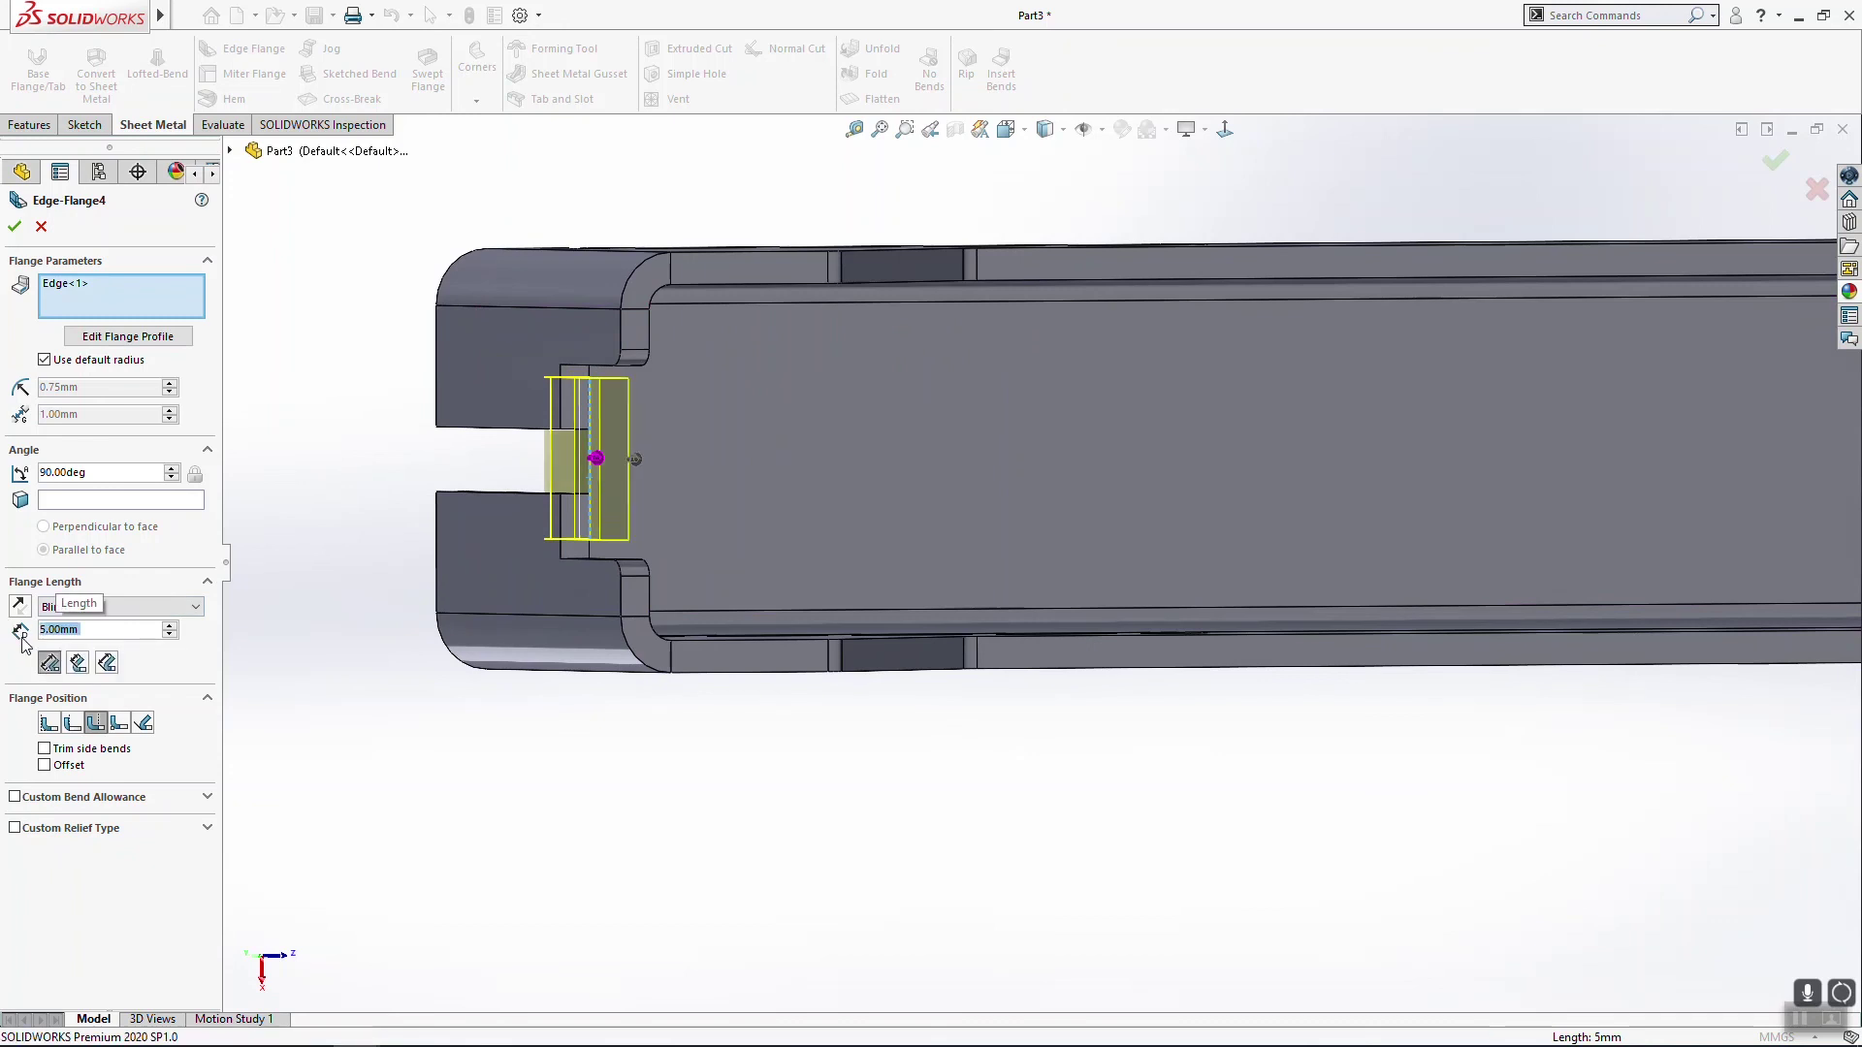
click(81, 668)
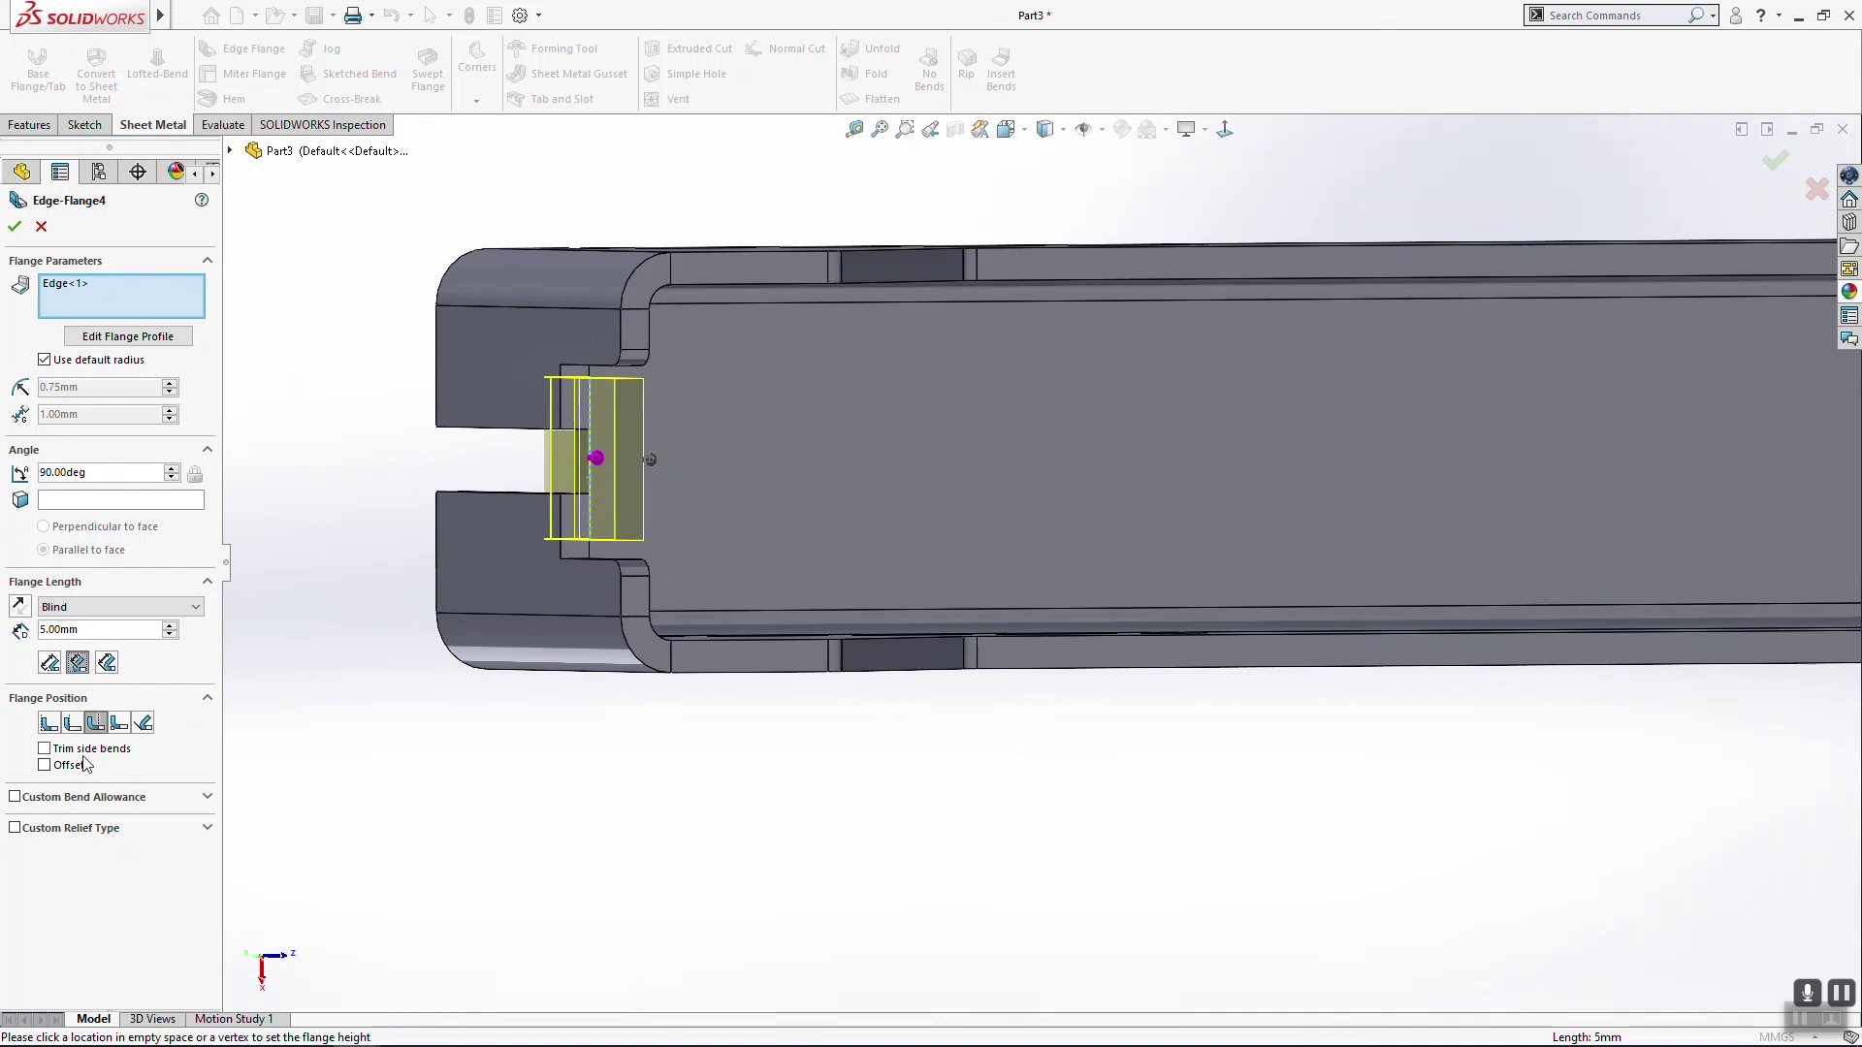
Step: Enable the flange position offset and set it to 0.5 mm
click(46, 766)
text(0.5)
key(Return)
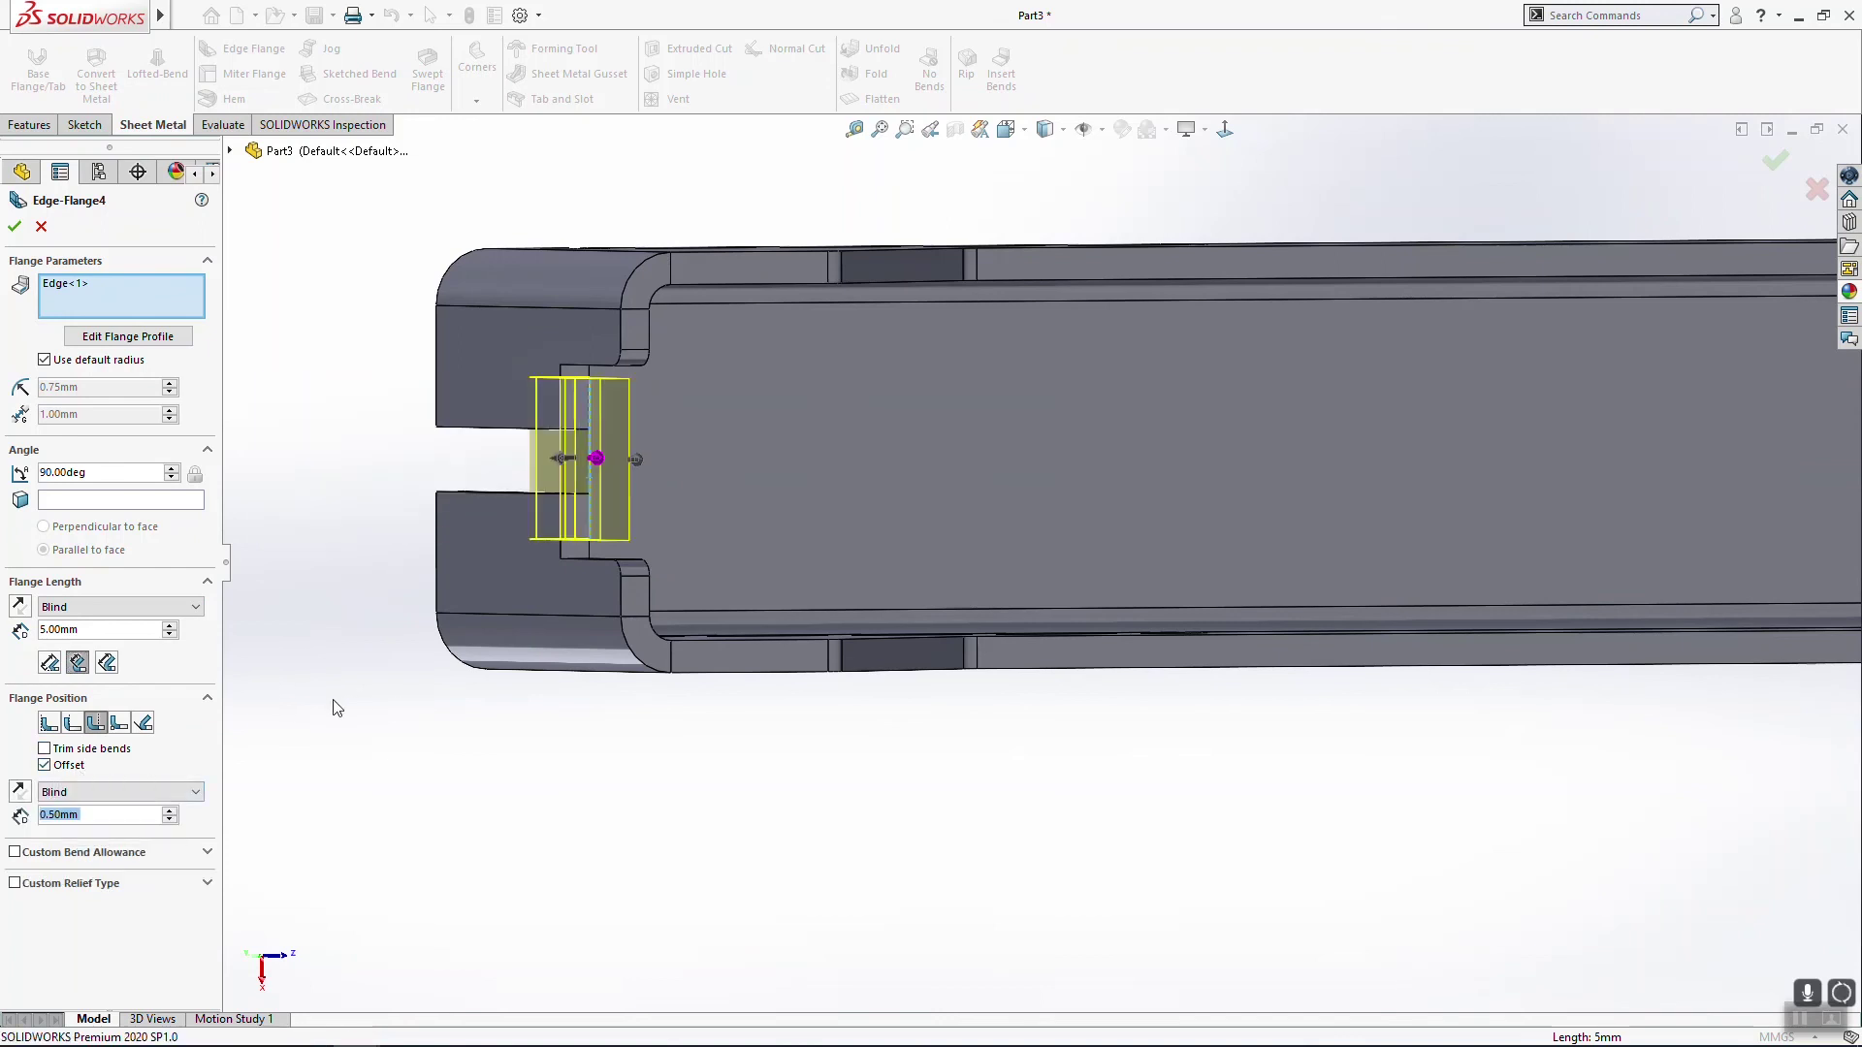
Step: Edit the flange profile and pull both of its ends inward from the corners of the notch
click(127, 337)
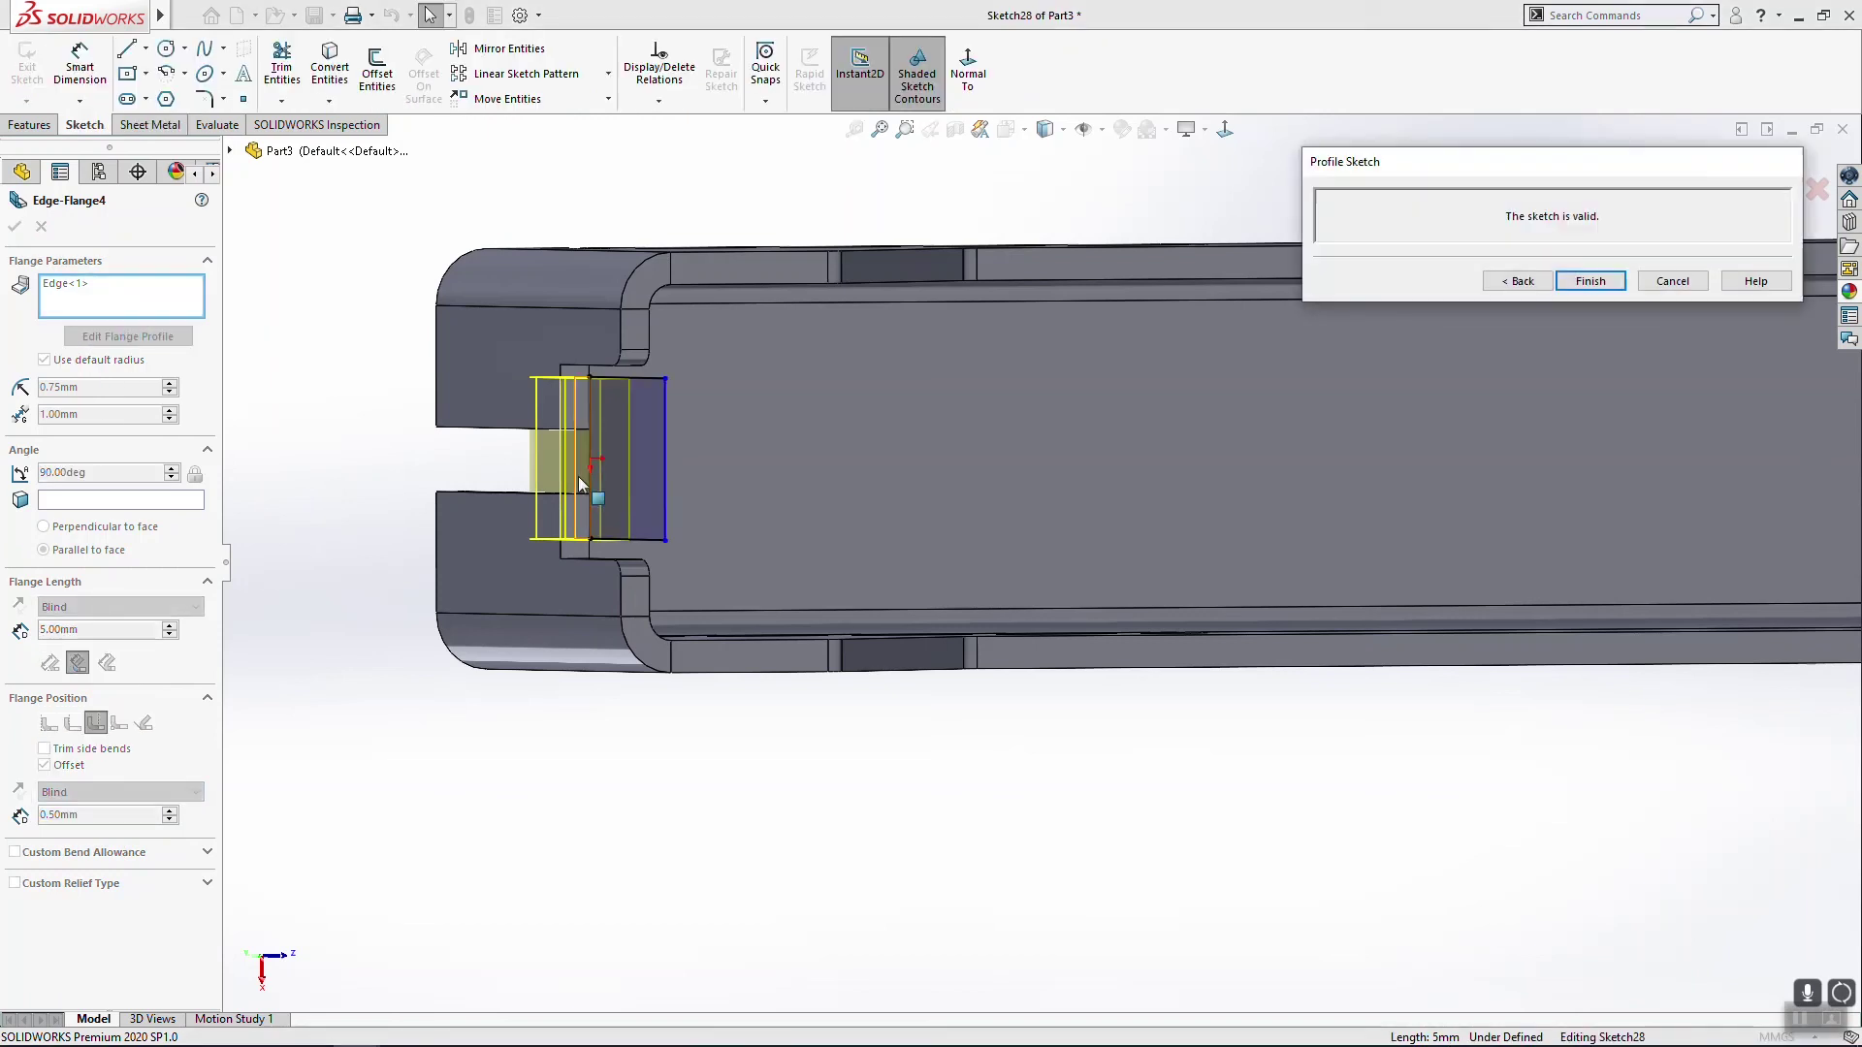
scroll(620, 475, up, 3)
scroll(578, 340, up, 2)
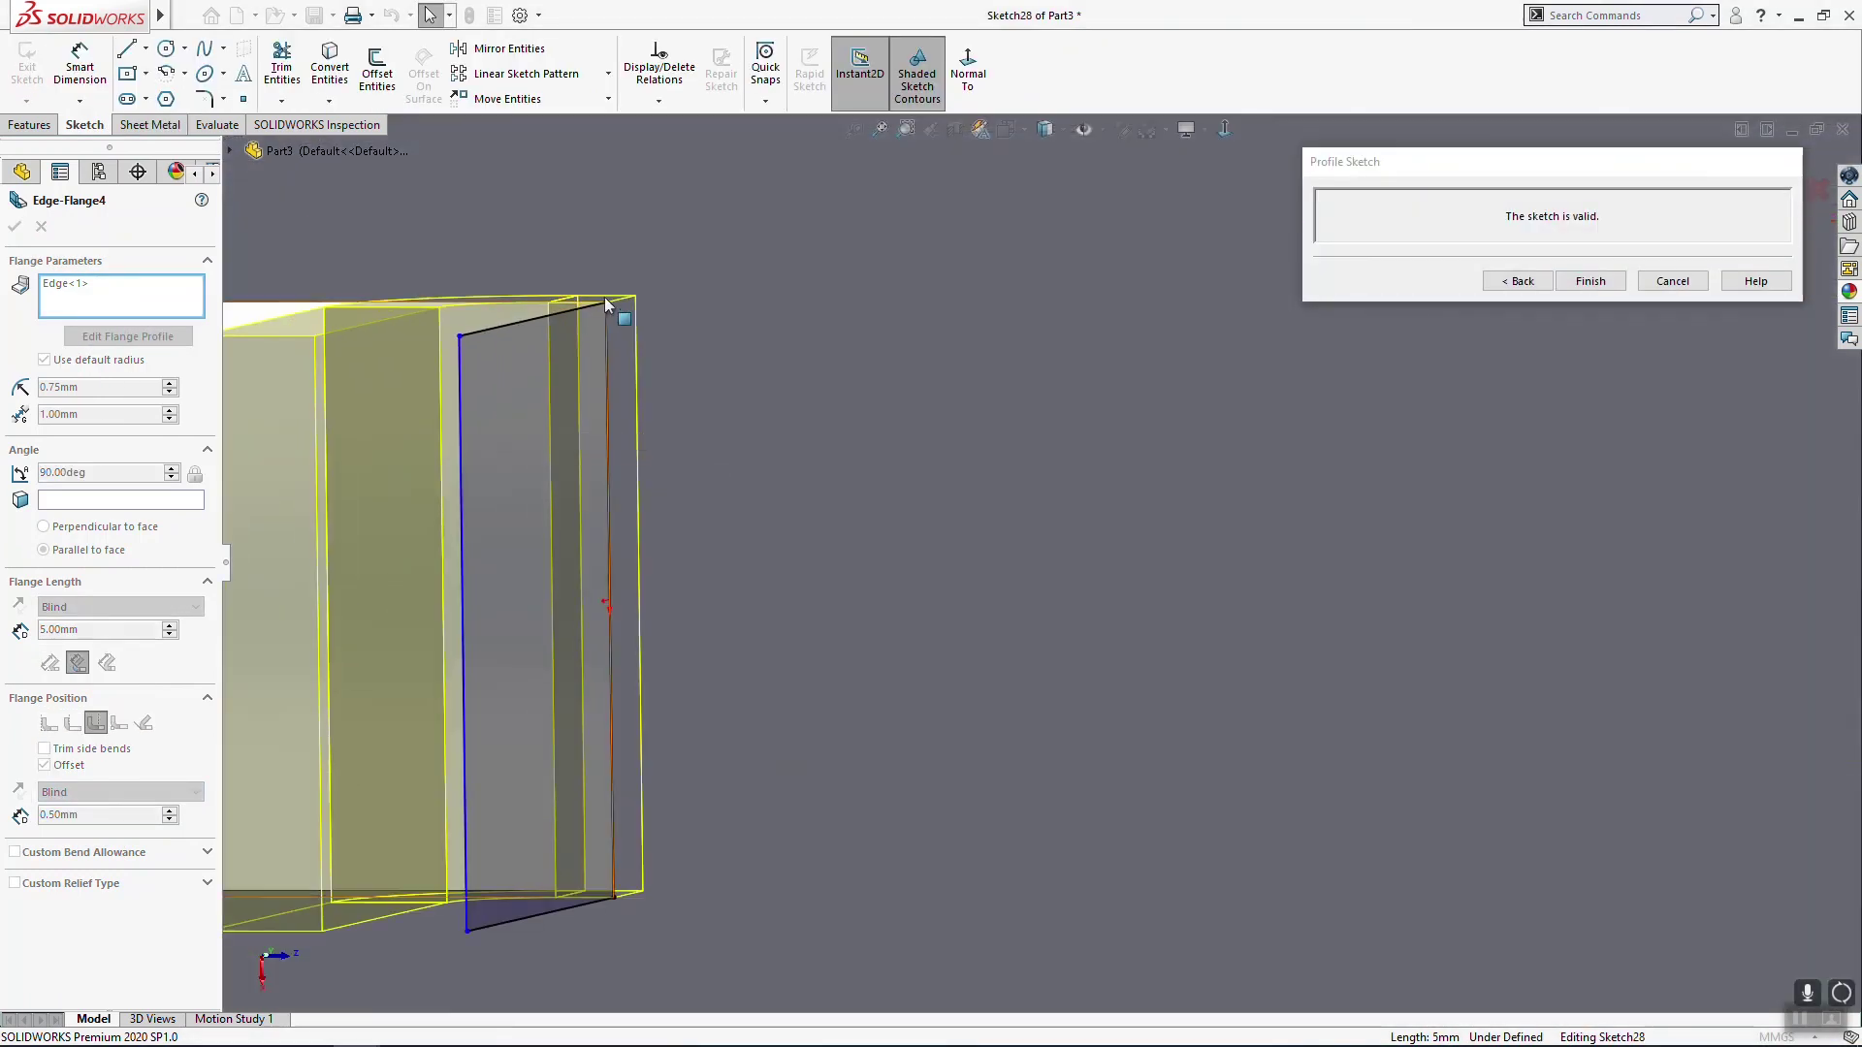
click(606, 335)
click(613, 876)
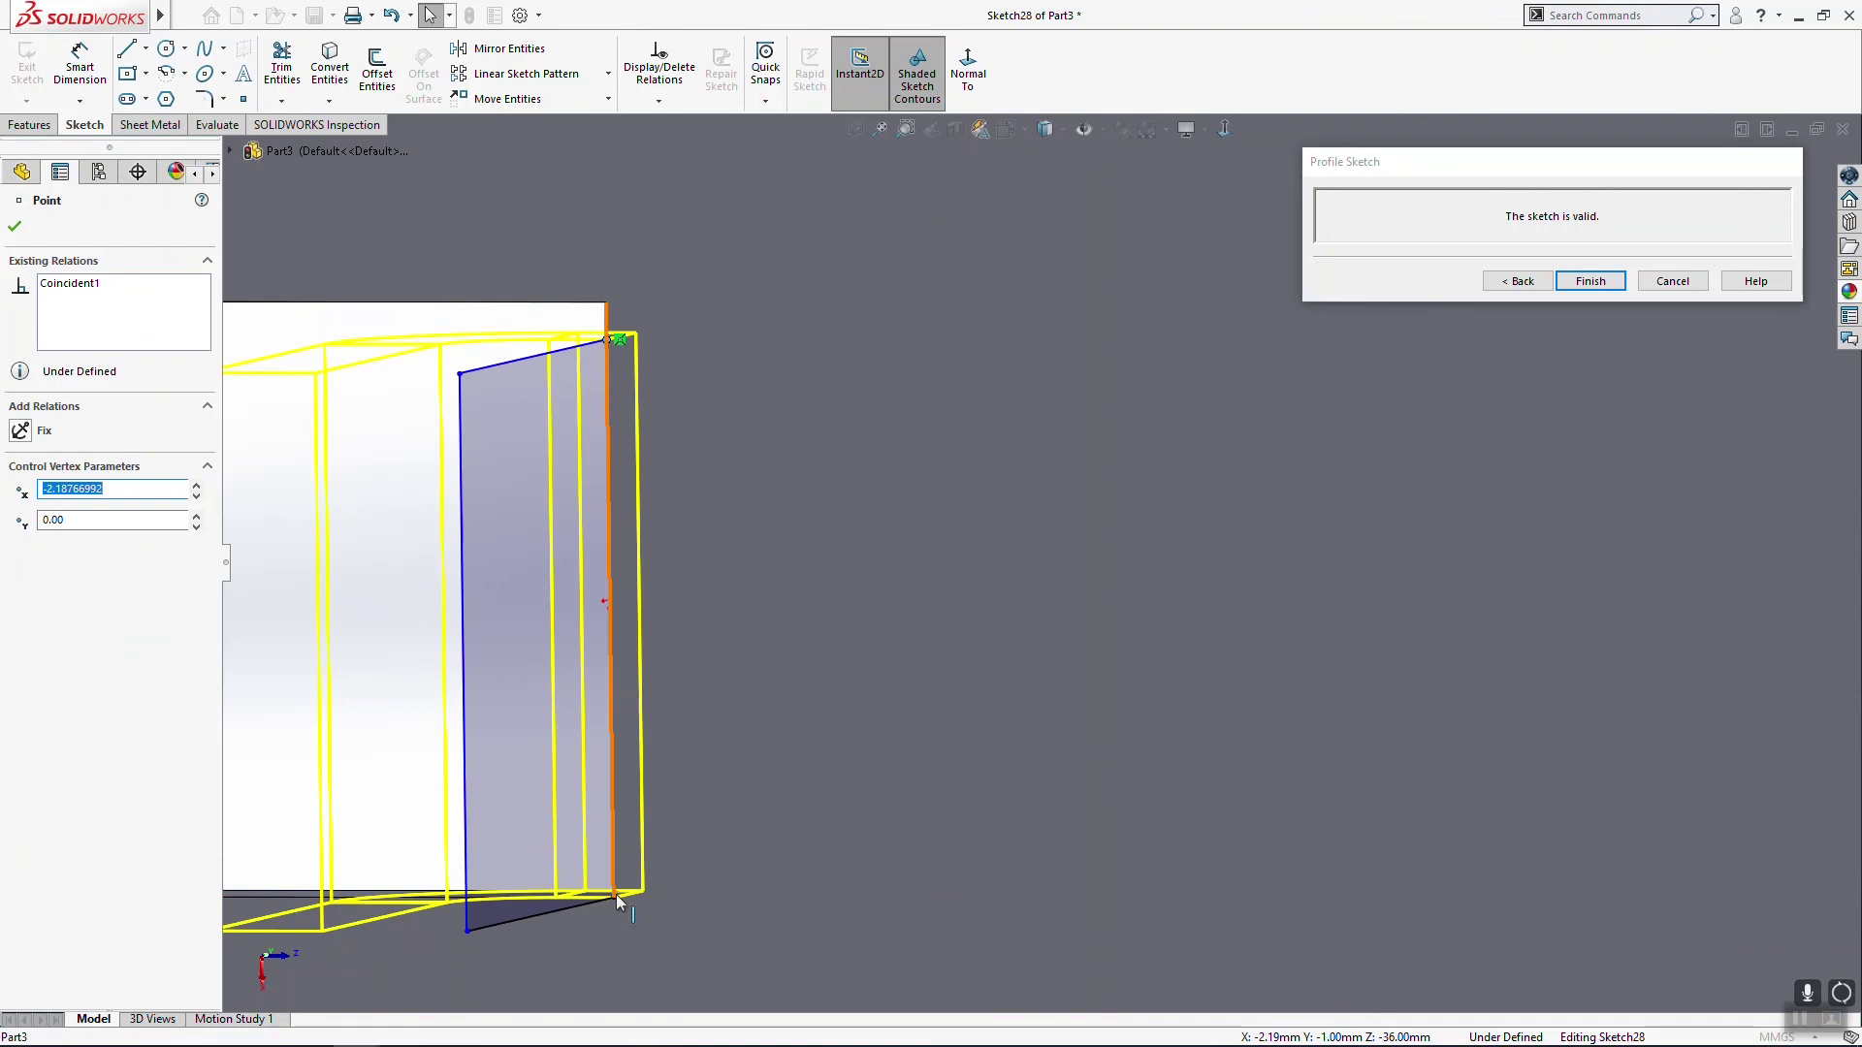
drag(613, 875, 615, 859)
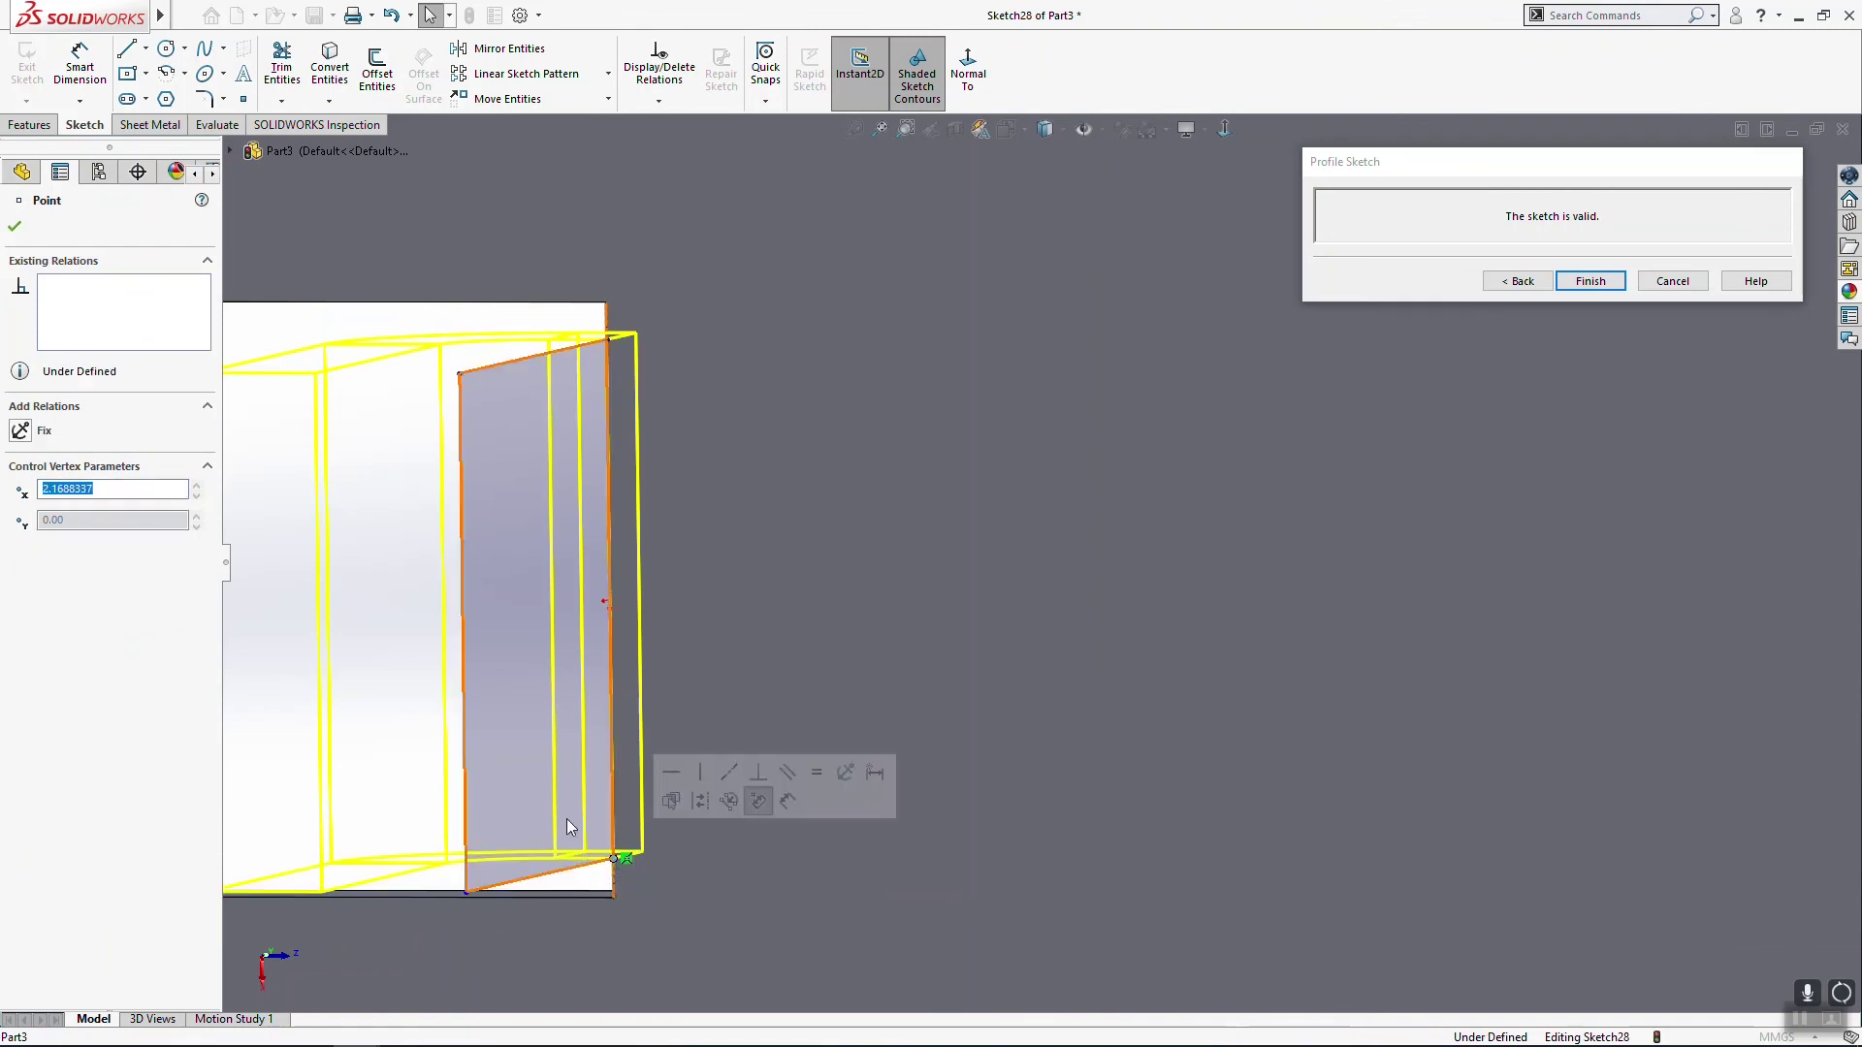
Step: Dimension the gap between one profile end and the adjacent notch corner as 0.5 mm
click(80, 71)
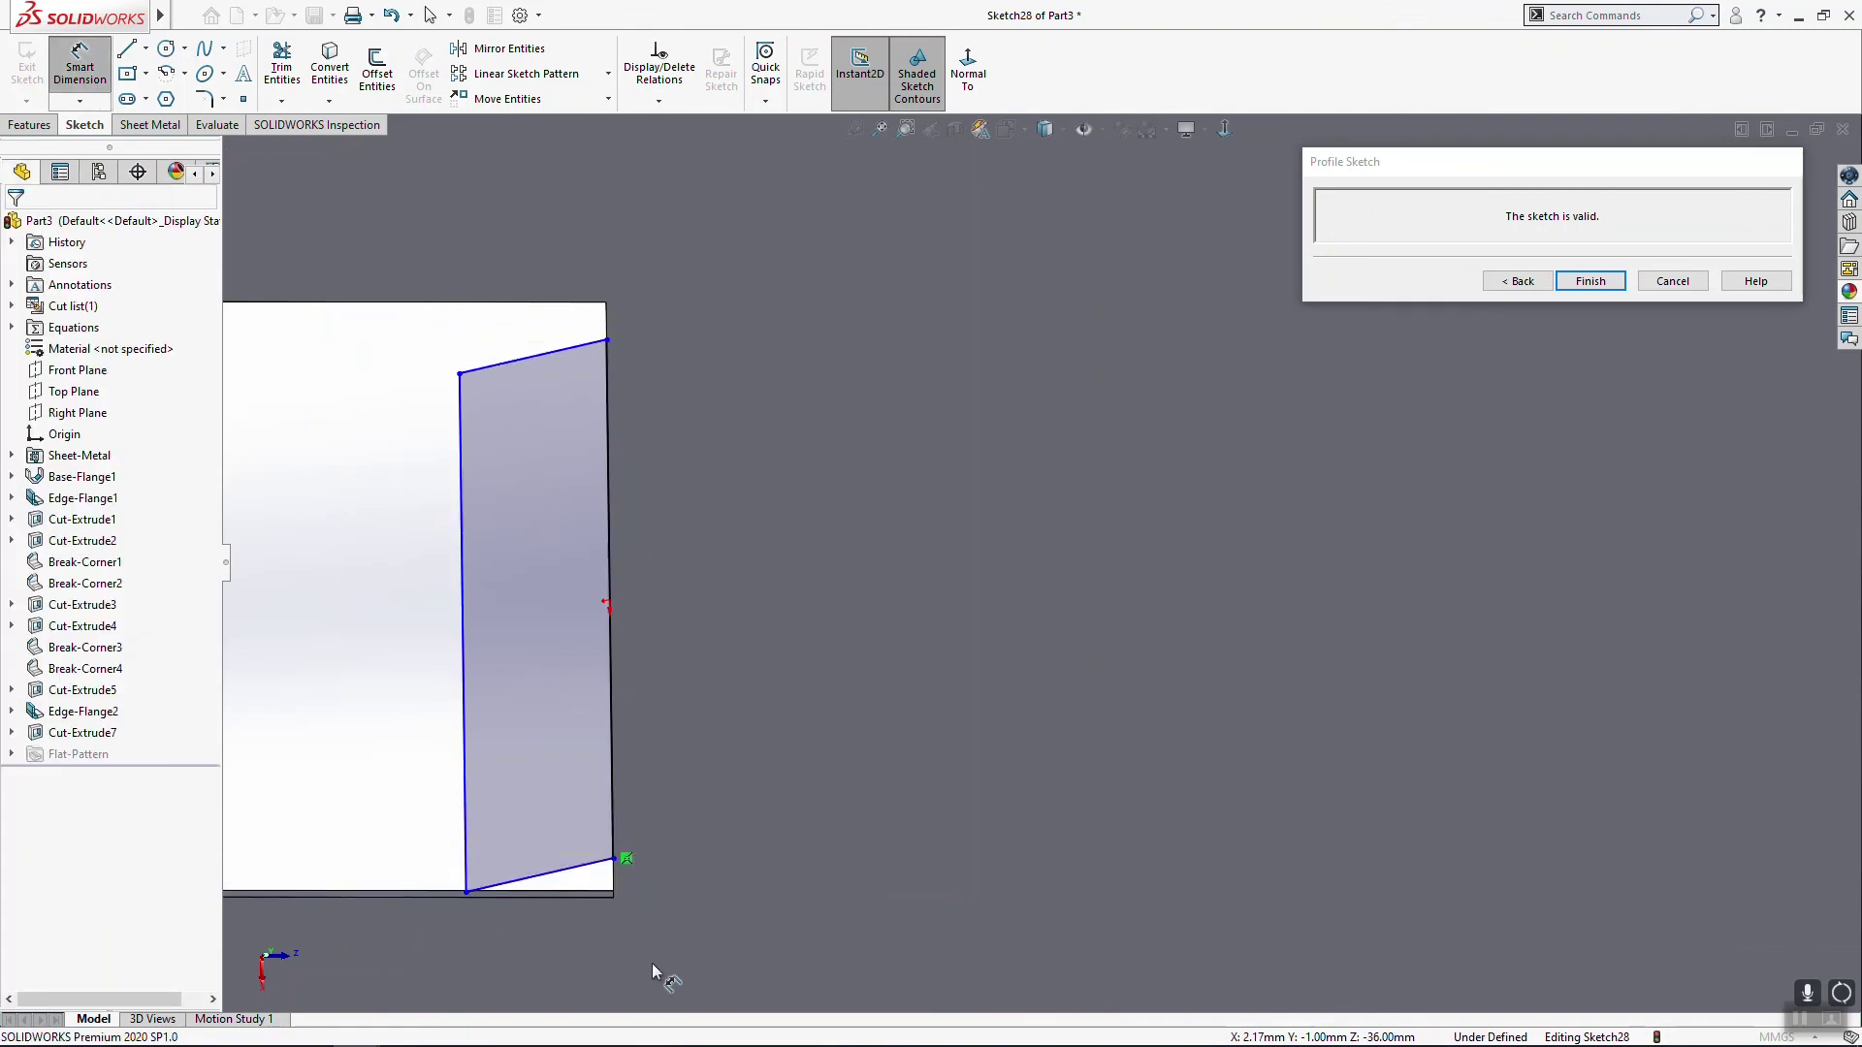
click(614, 860)
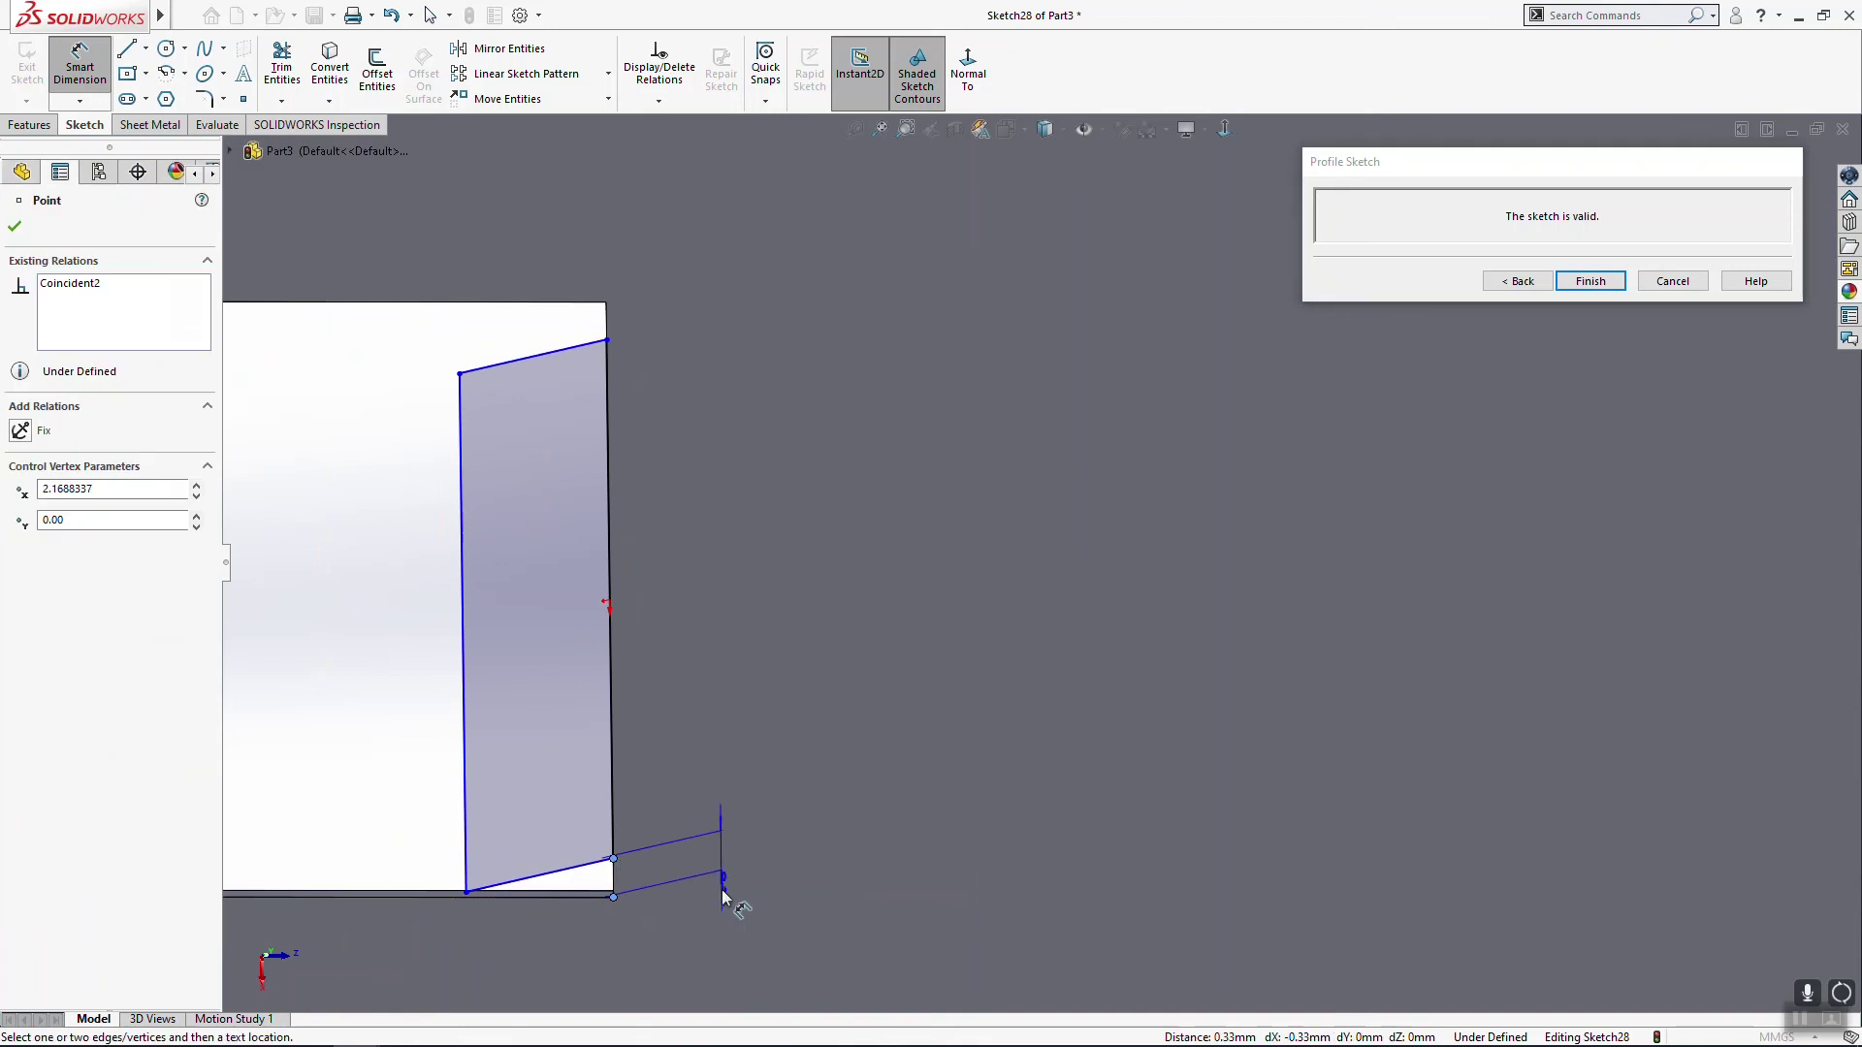
click(720, 889)
text(.5)
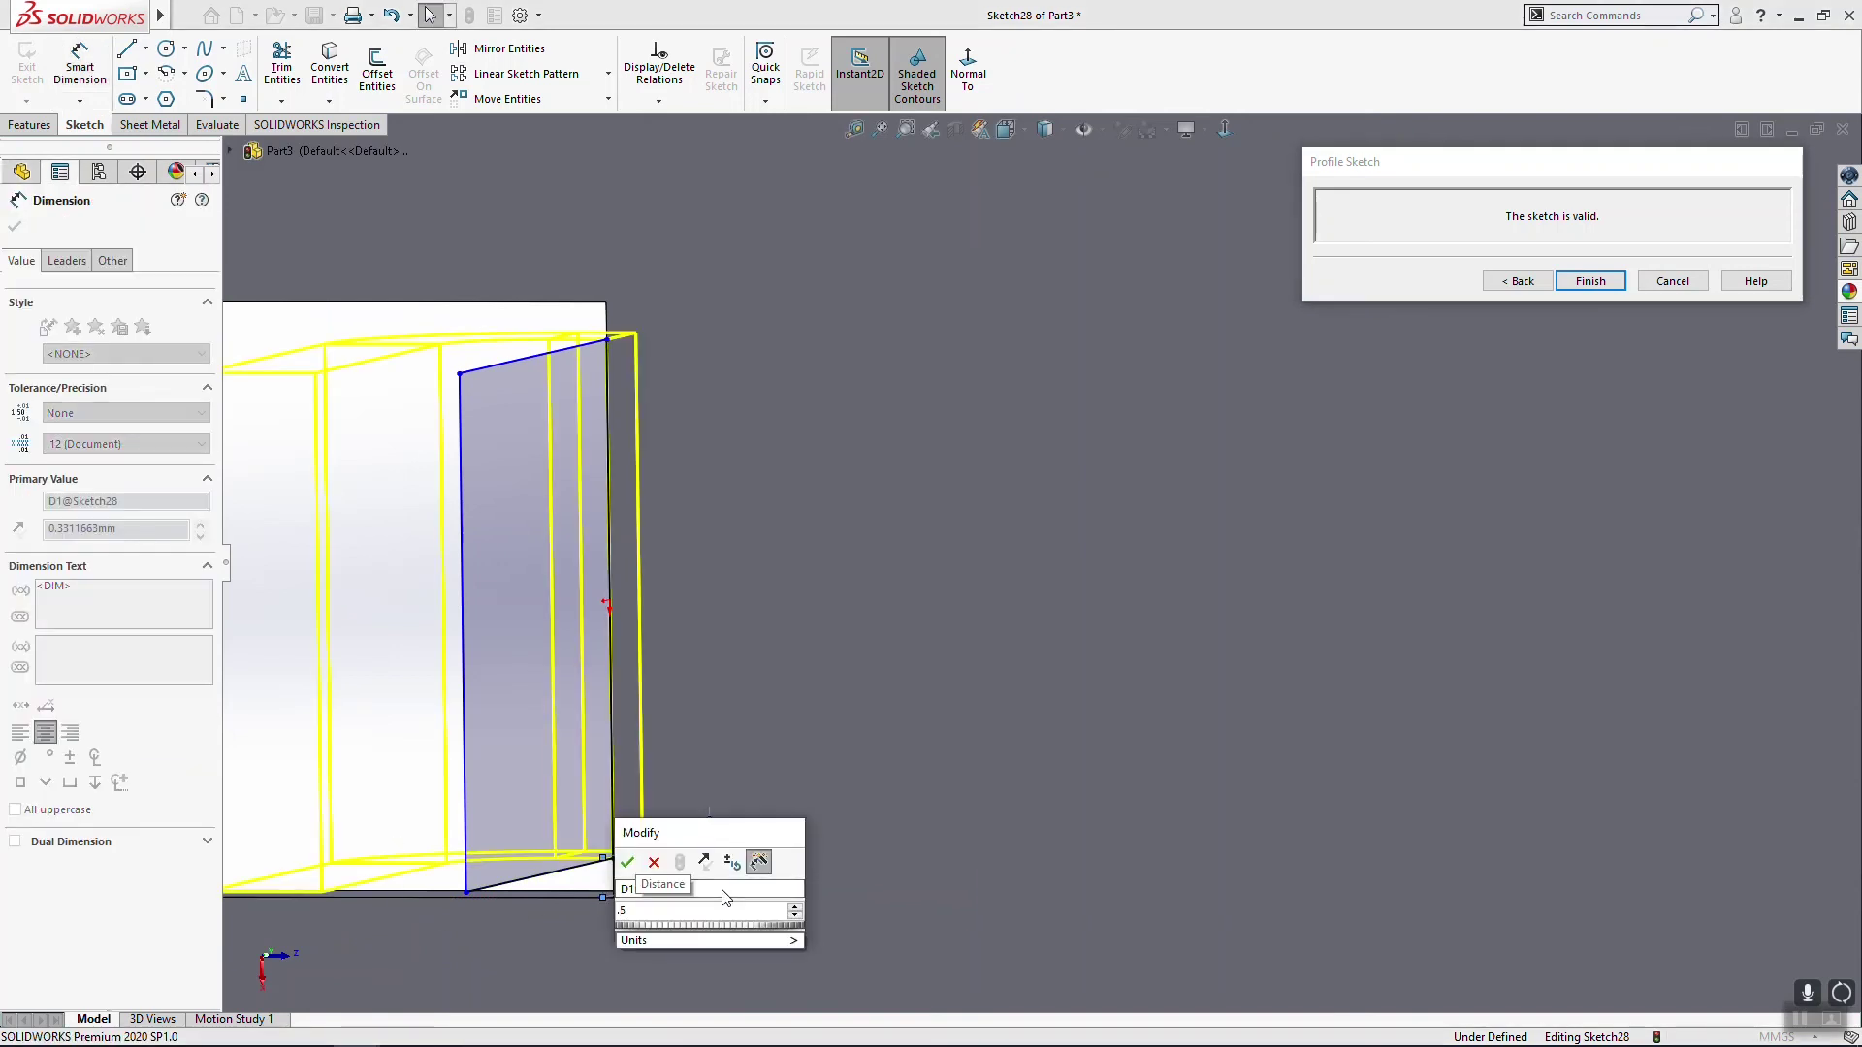
key(Return)
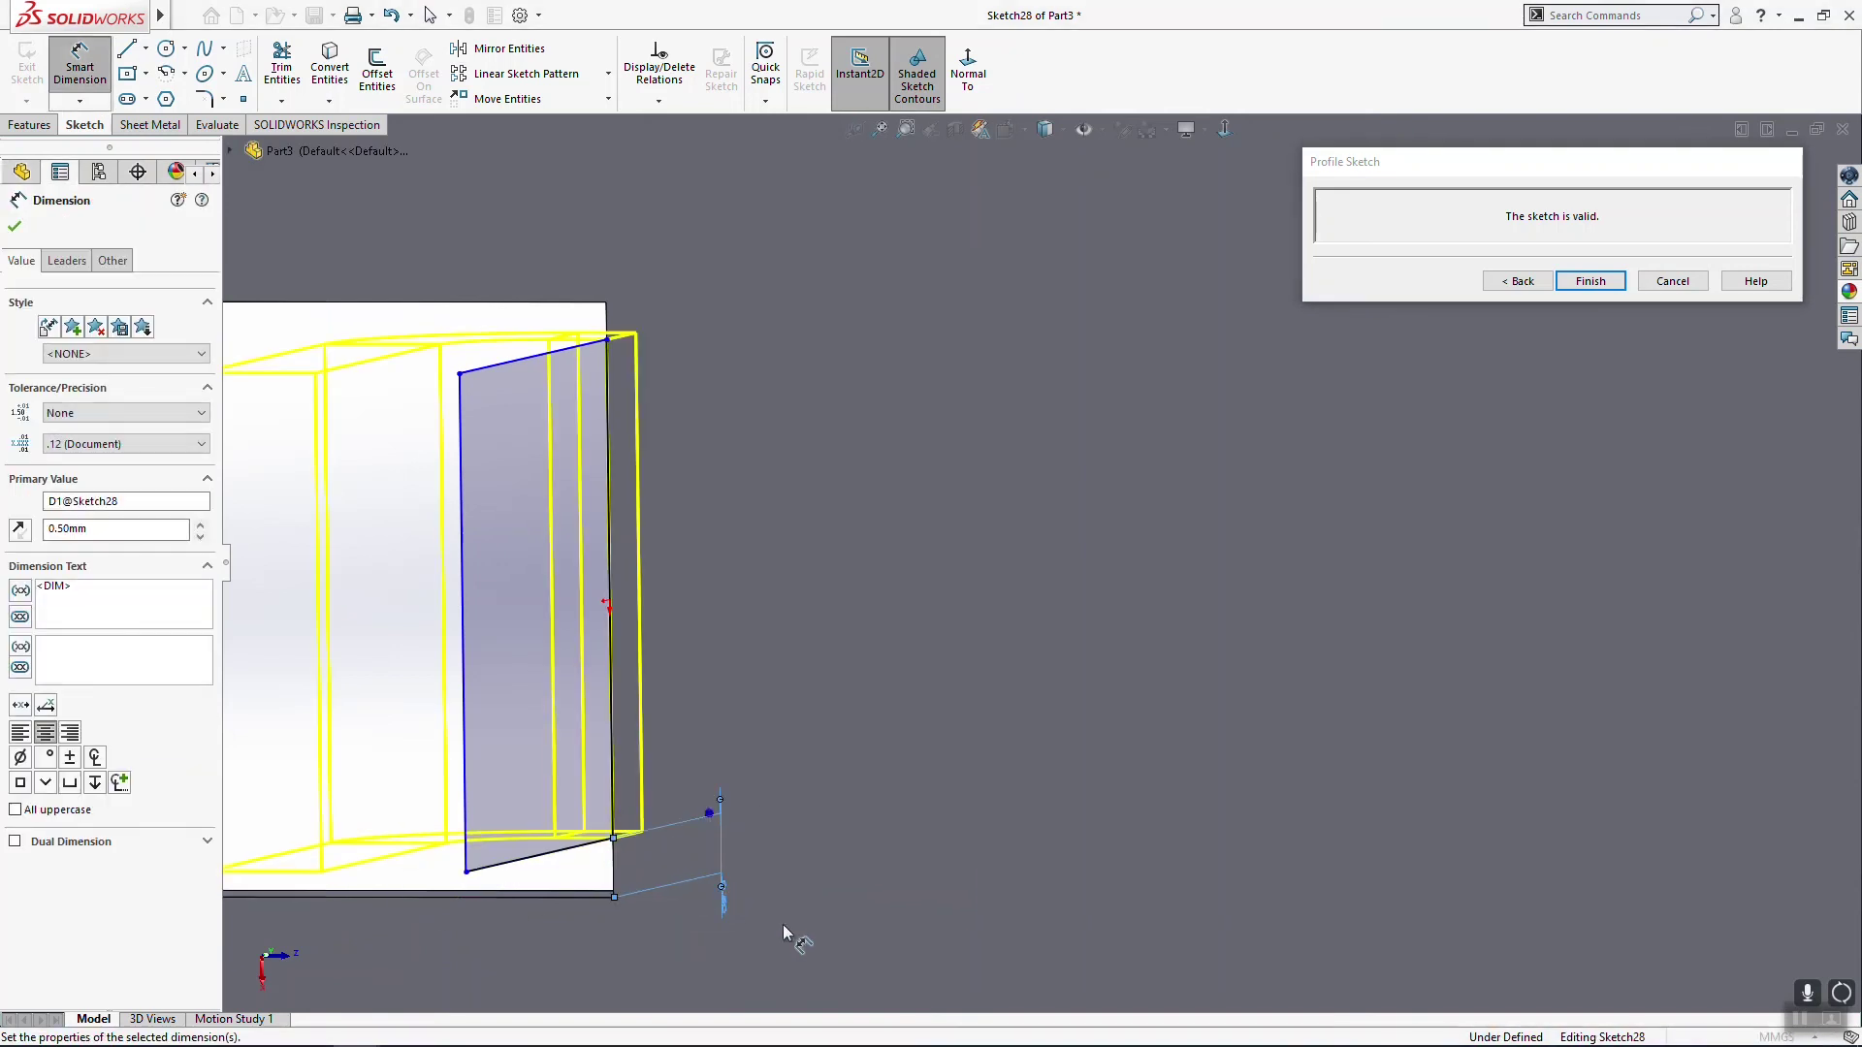
Step: Dimension the gap at the other end of the flange profile as 0.5 mm and finish the profile
click(607, 340)
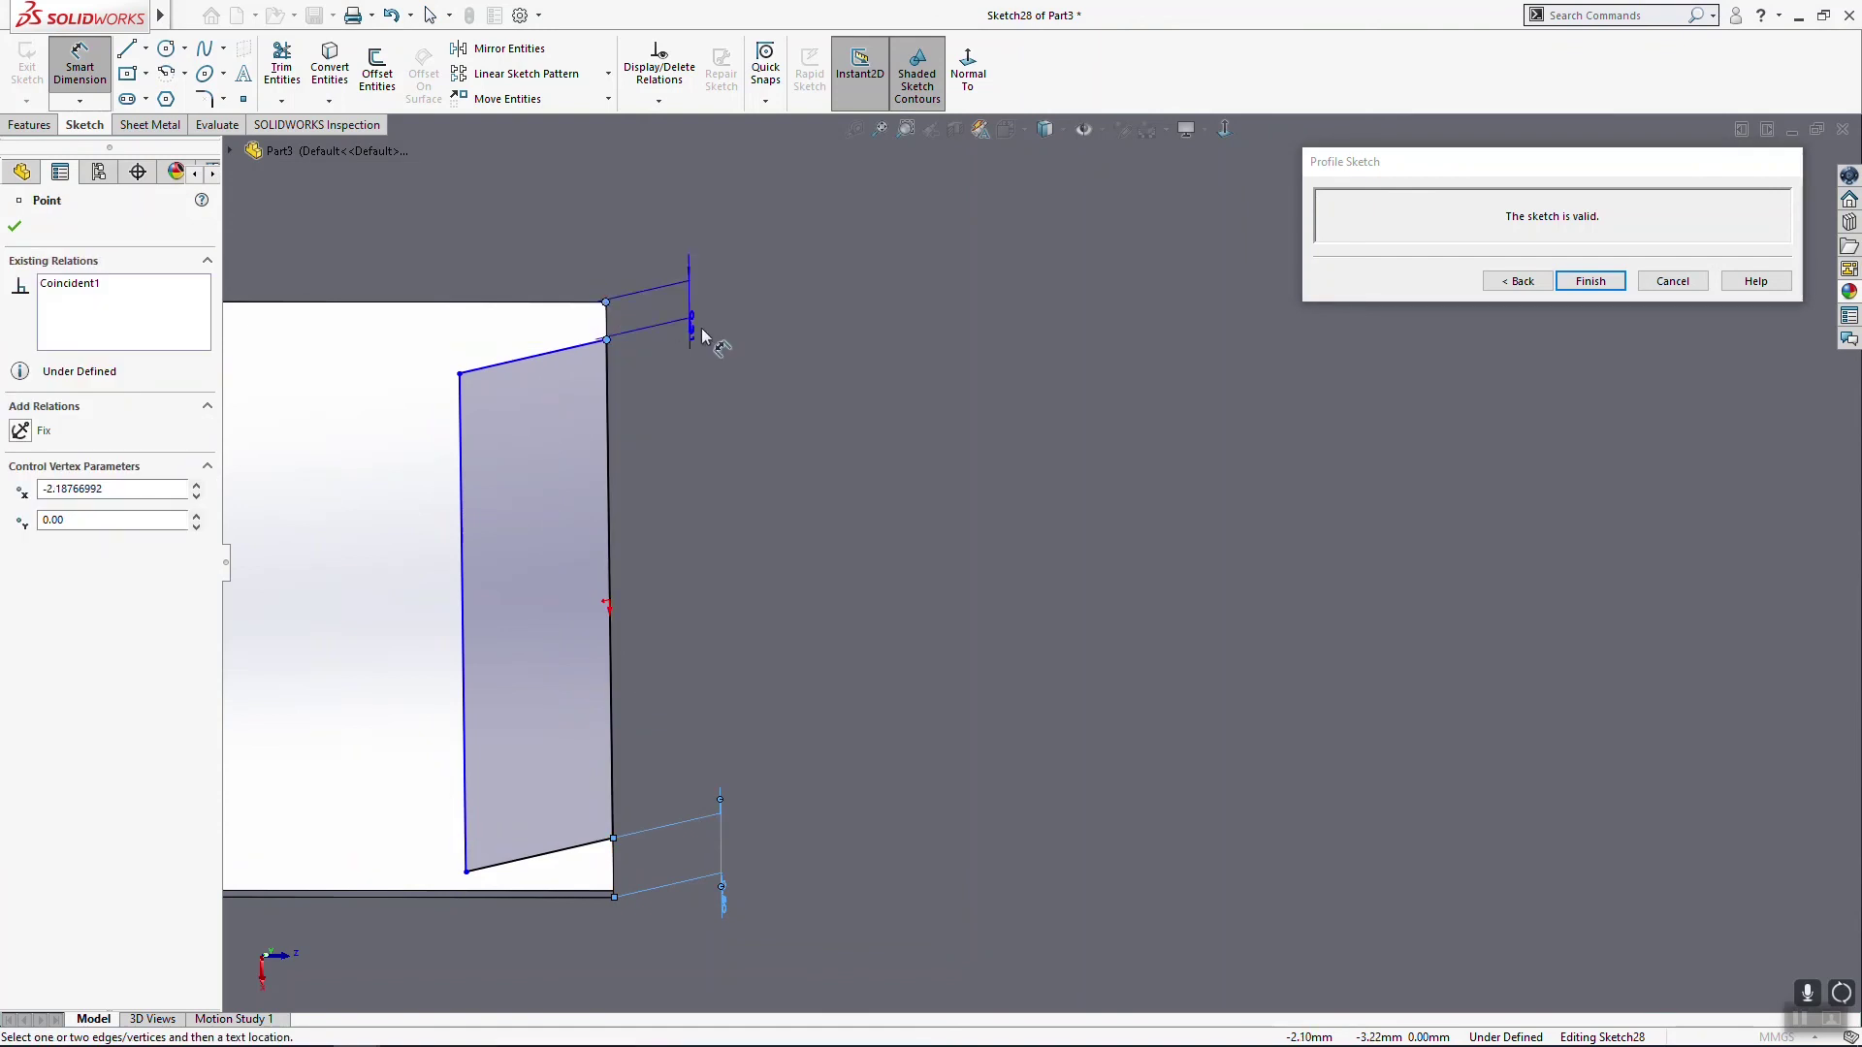
click(702, 337)
text(.5)
key(Return)
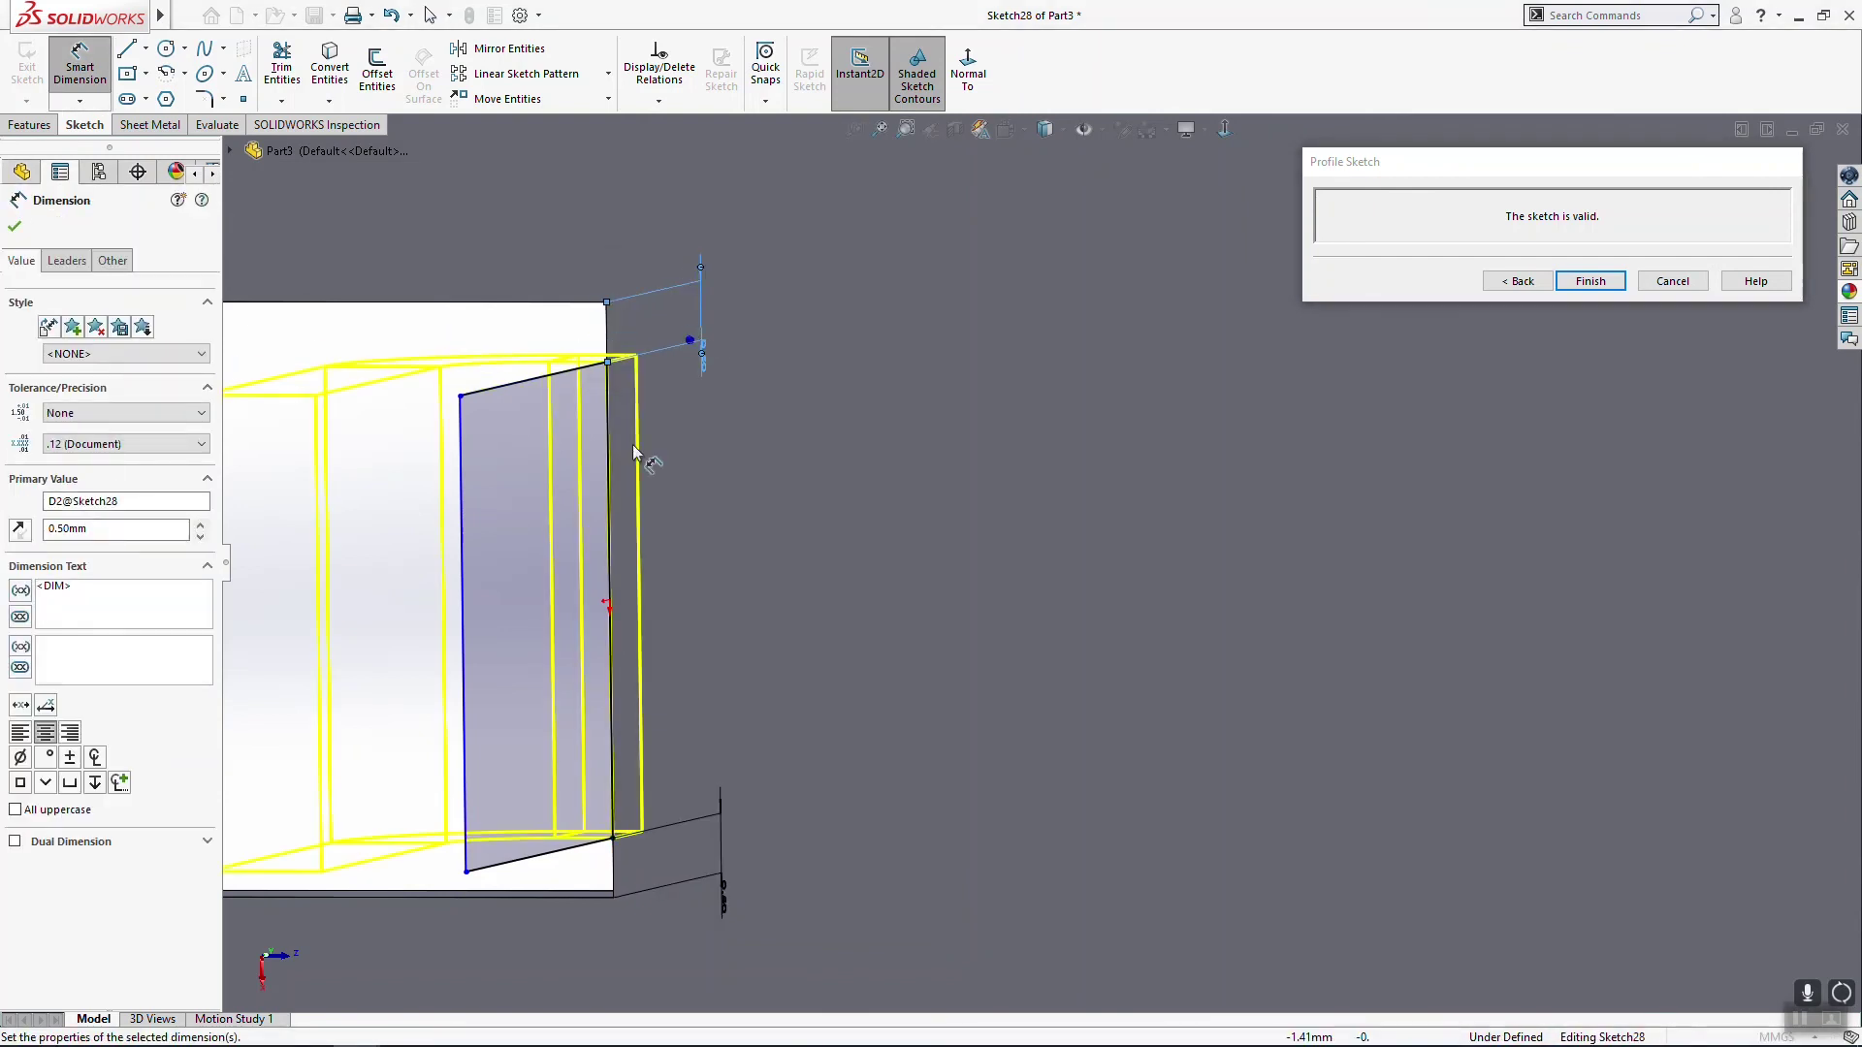
scroll(669, 621, up, 3)
middle_drag(669, 620, 729, 567)
click(1600, 288)
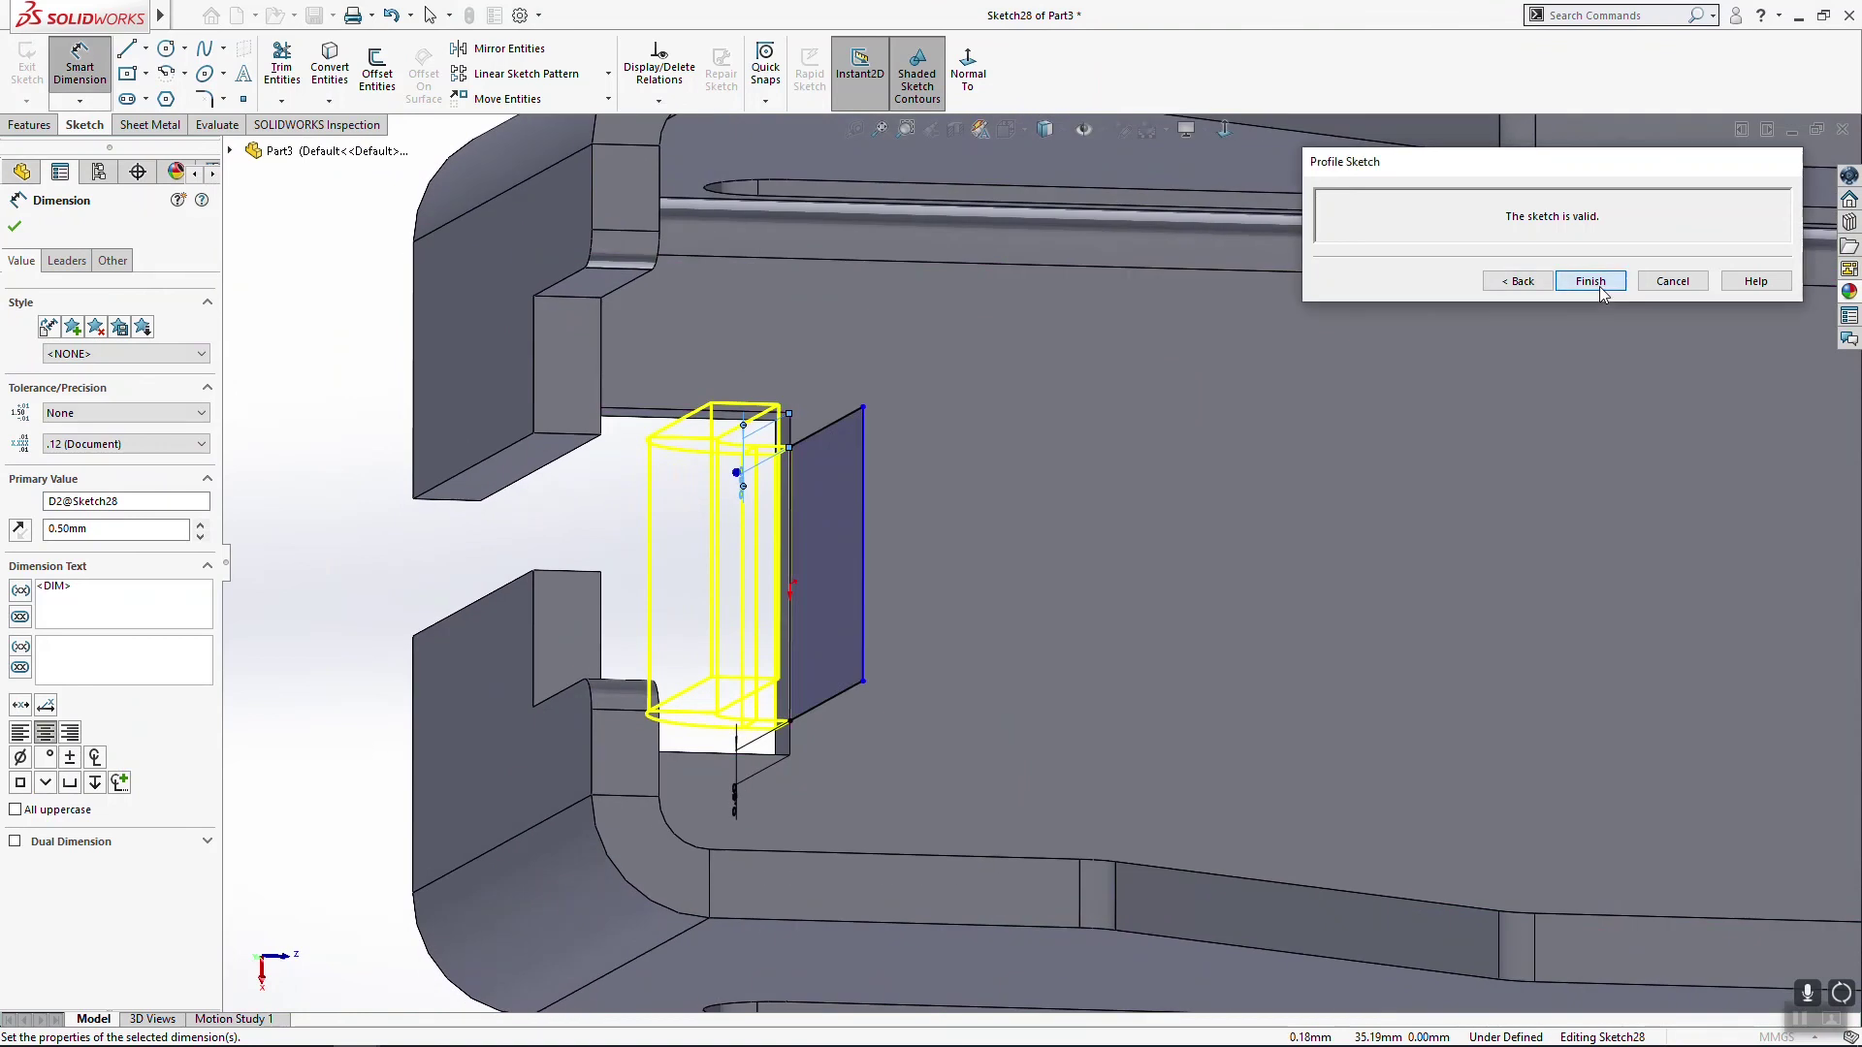
click(1591, 281)
Step: Flatten the channel to inspect both tabs and their cut-outs in the flat pattern, and fold it back
middle_drag(1090, 619, 1091, 685)
scroll(1014, 543, up, 4)
scroll(1414, 566, up, 3)
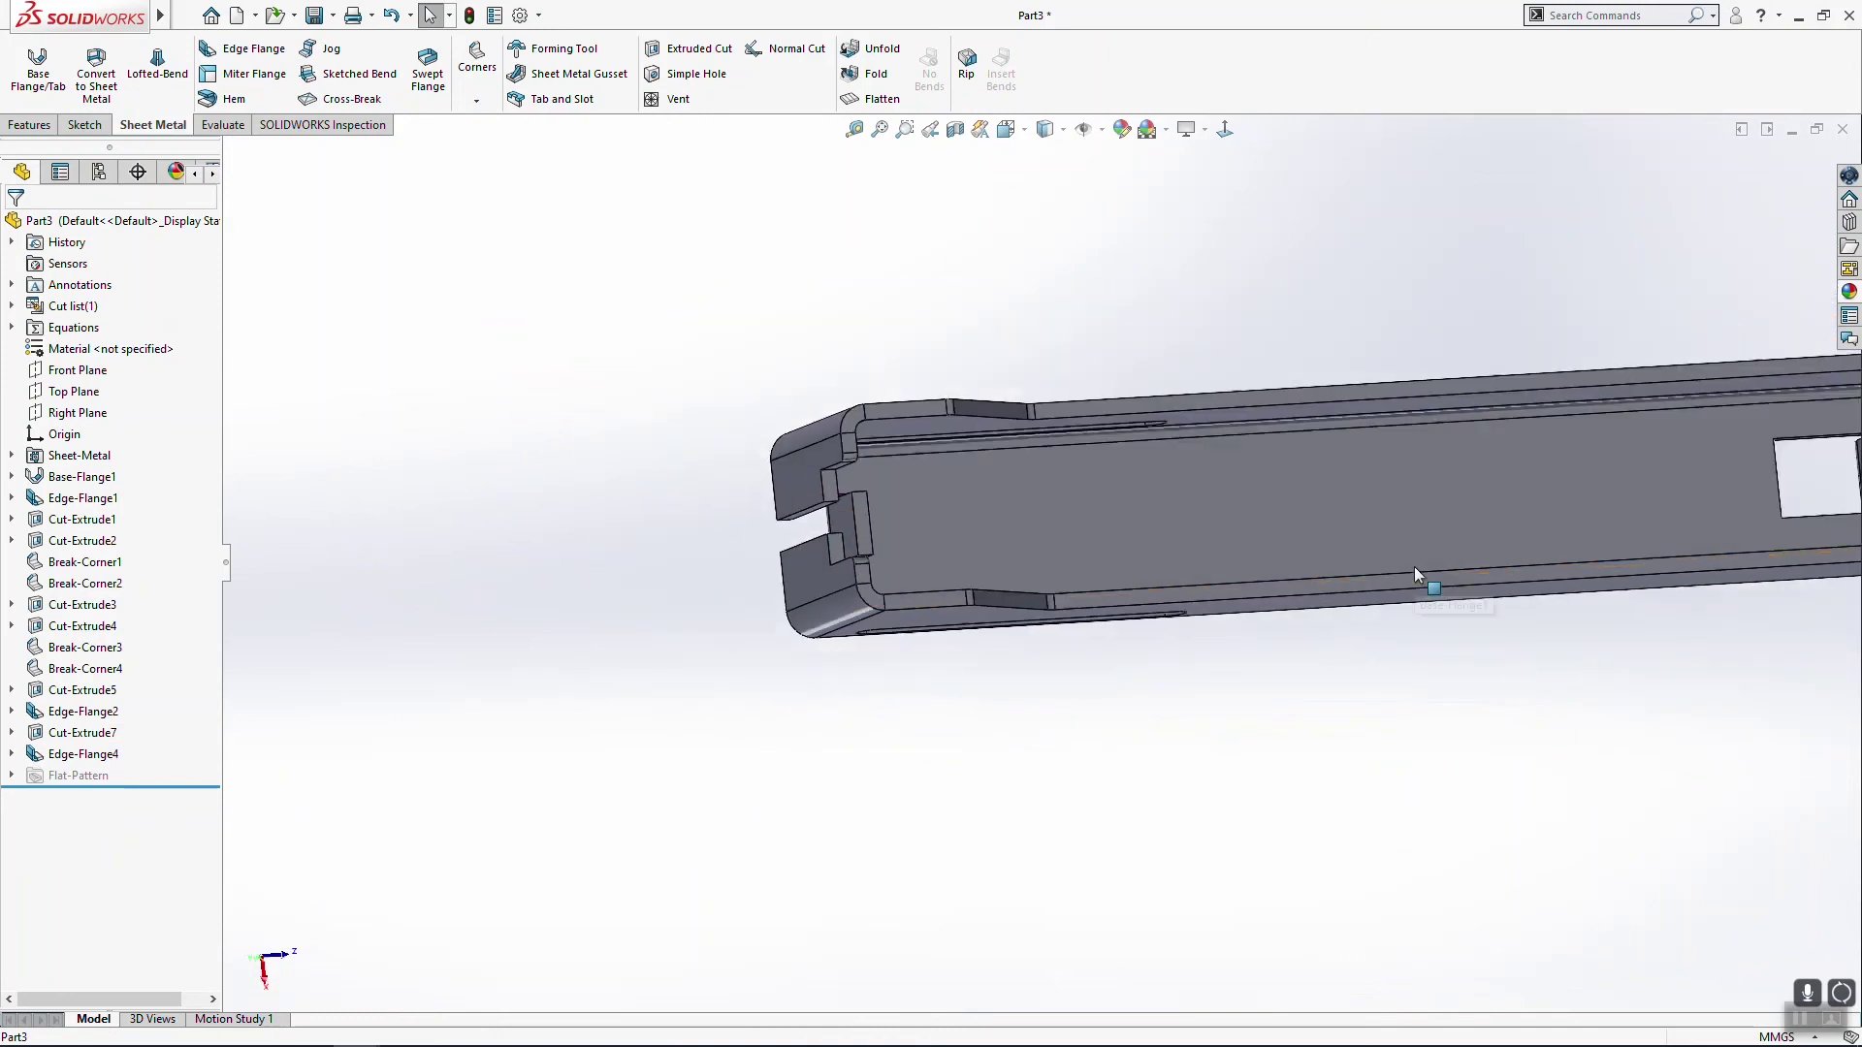
scroll(1279, 543, up, 3)
middle_drag(1278, 543, 1344, 563)
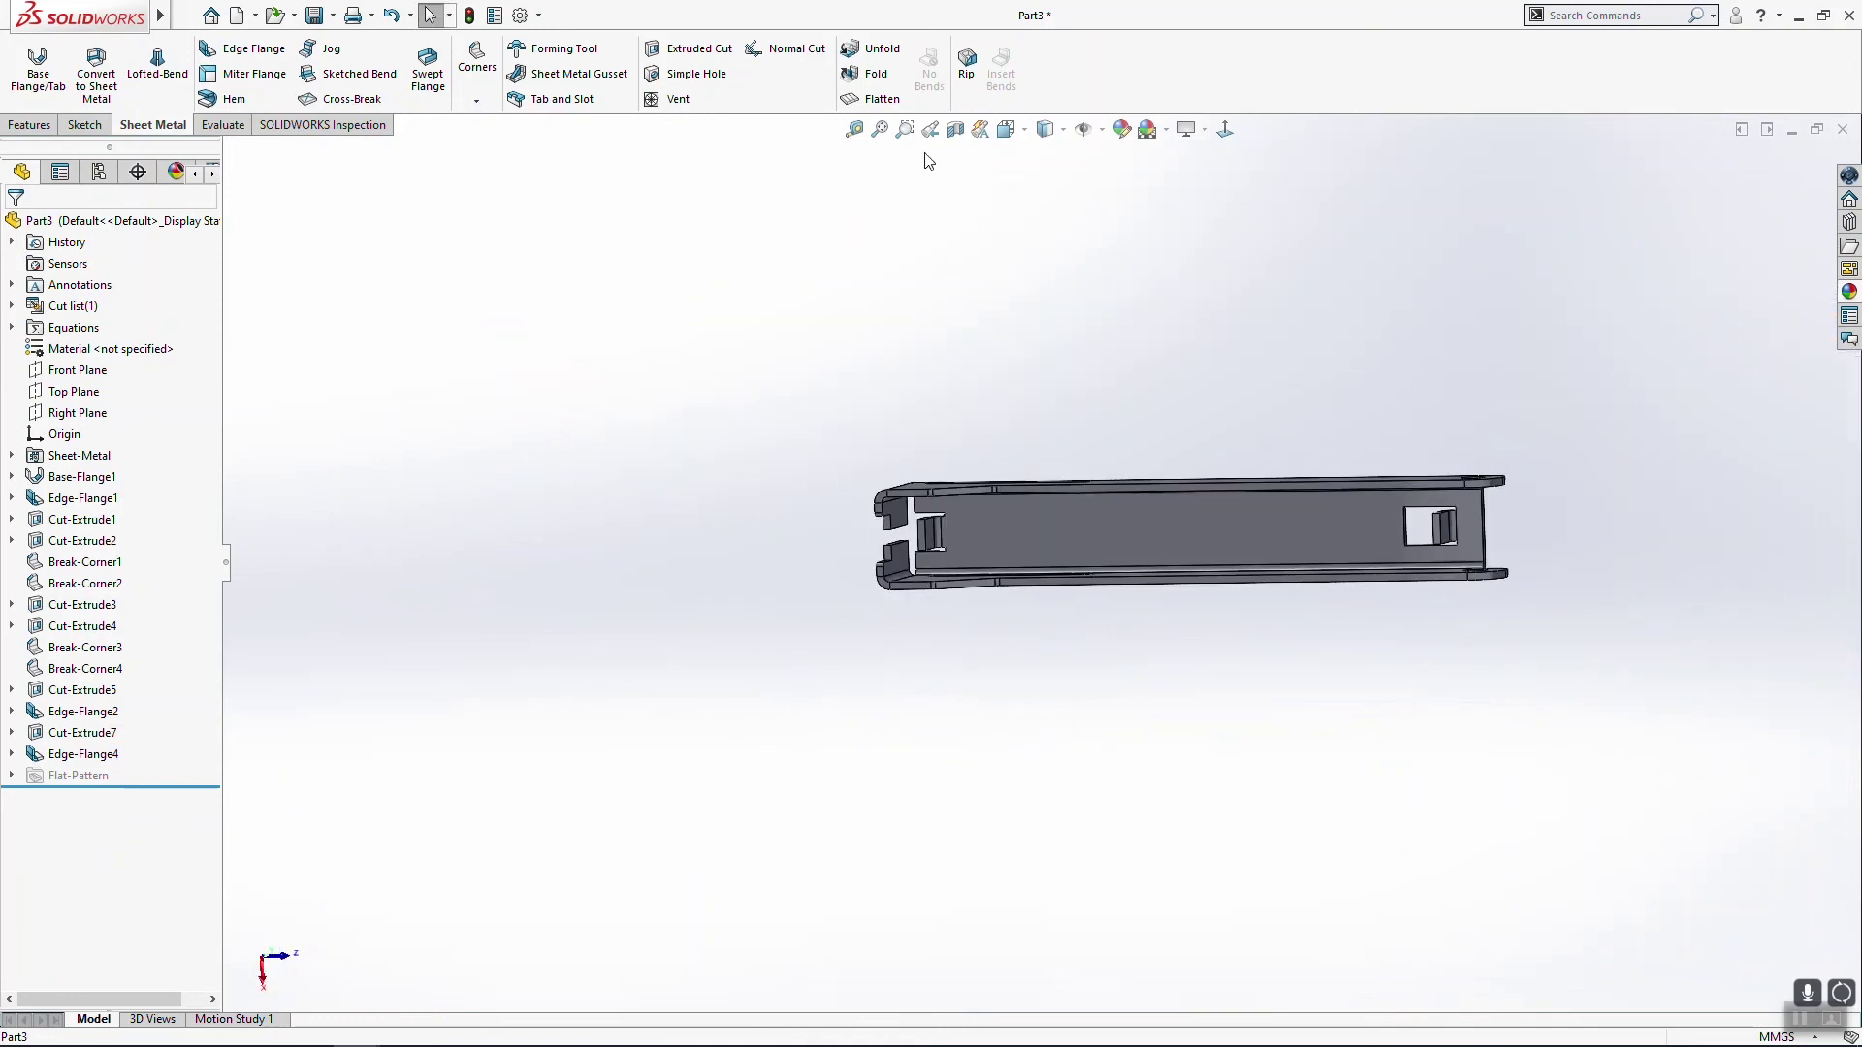
middle_drag(1199, 543, 1131, 760)
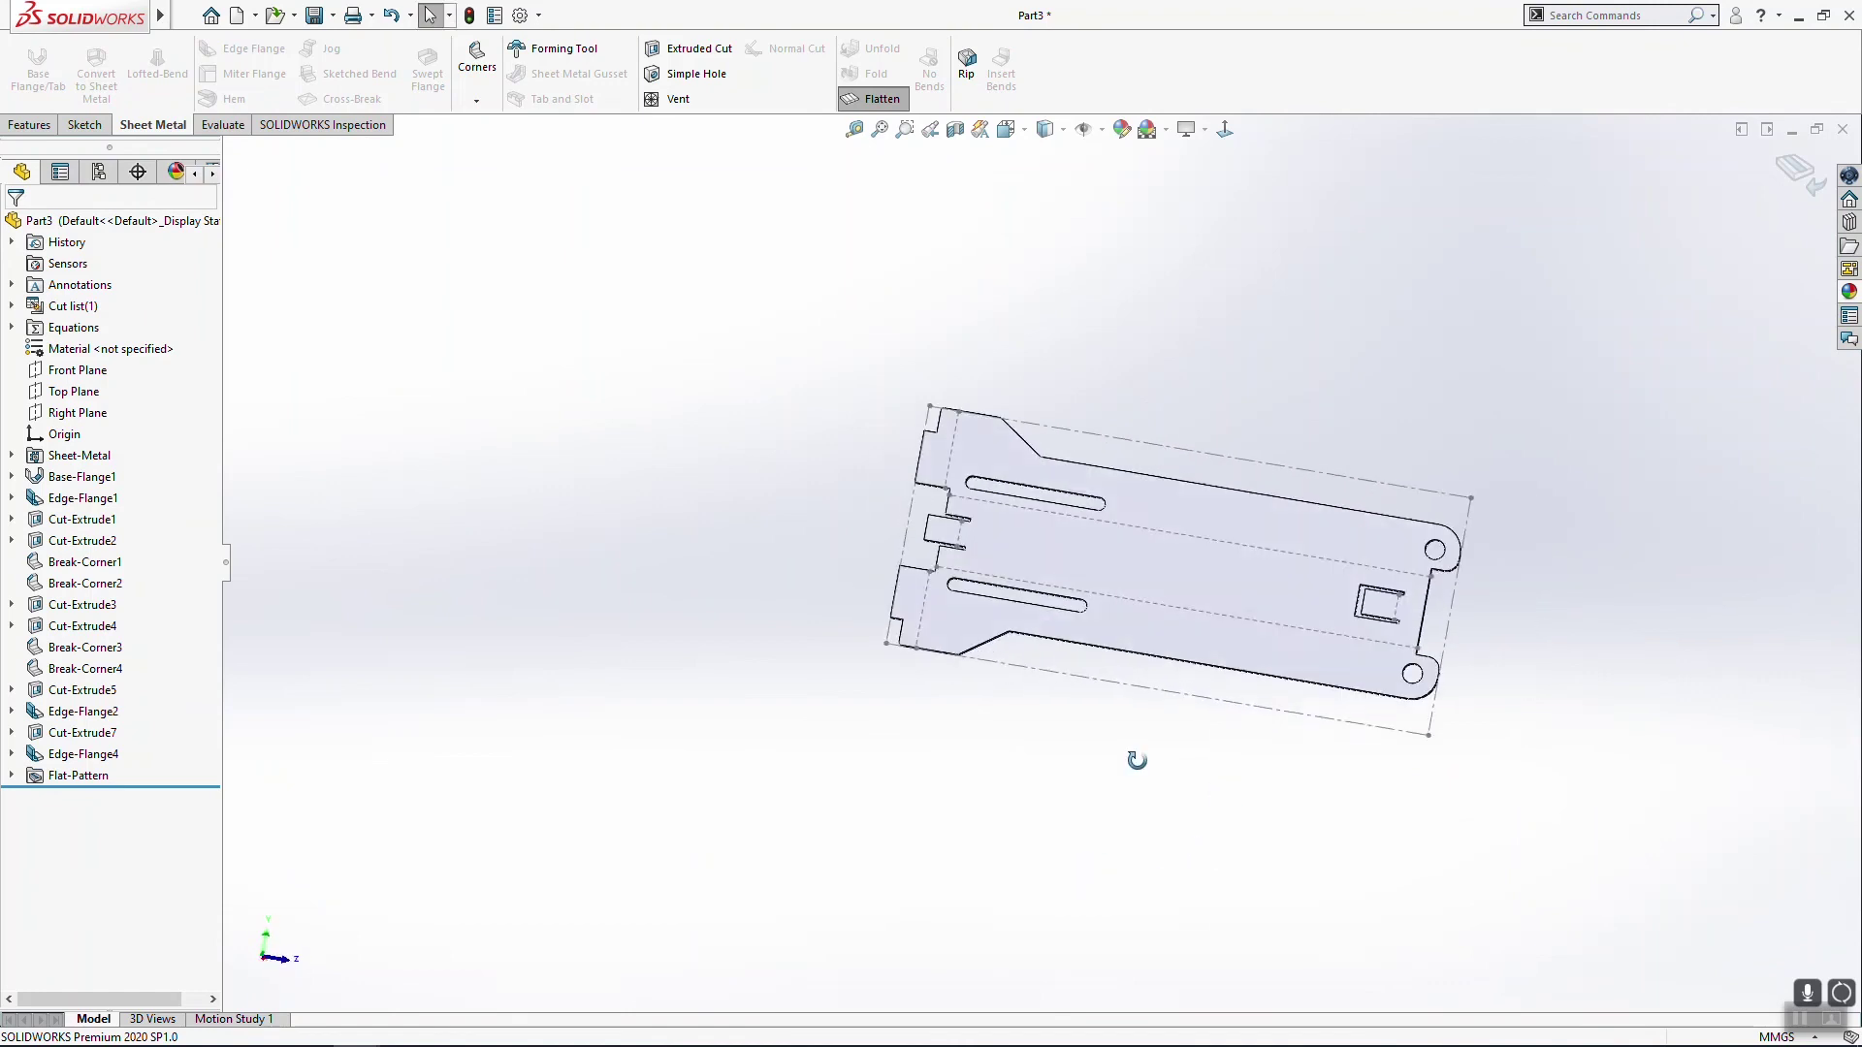
scroll(1069, 619, down, 5)
scroll(1218, 711, up, 3)
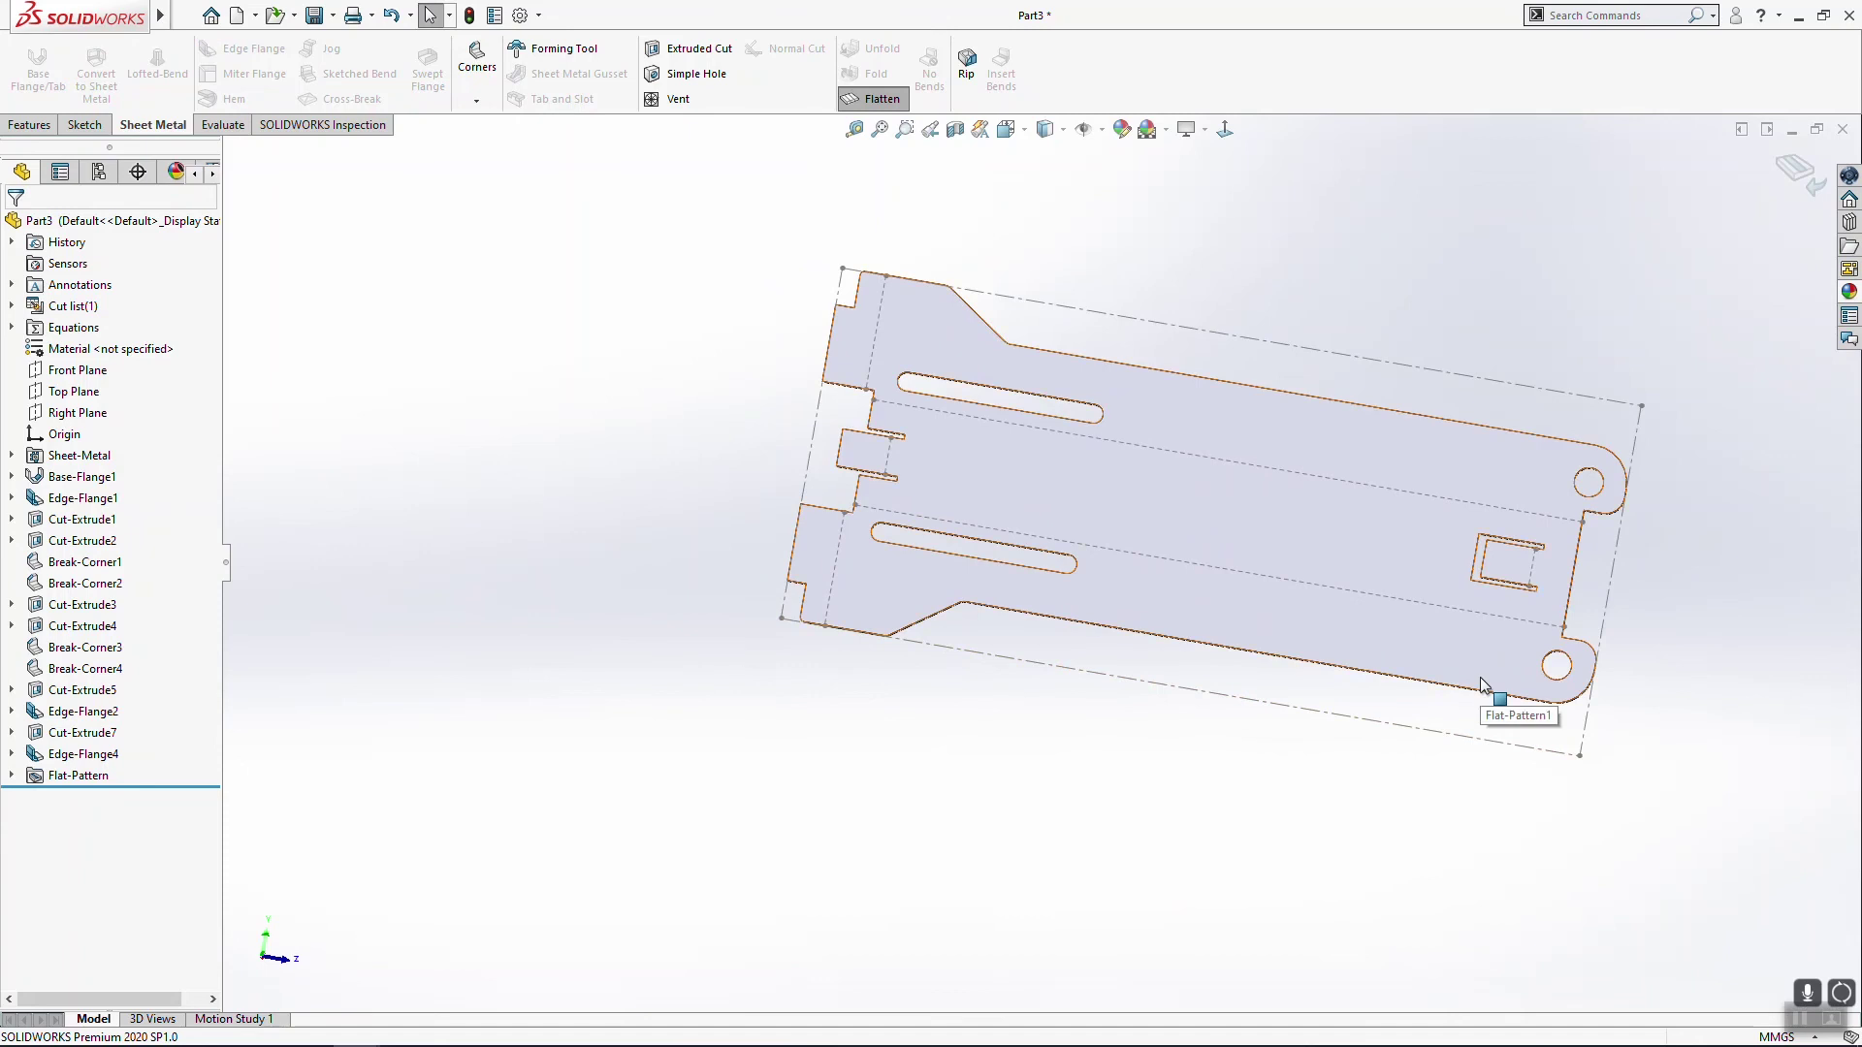
middle_drag(1591, 485, 1060, 485)
click(877, 98)
Step: On the flat face of the tab nearest the round holes, sketch a circle about 0.64 mm in radius and select its centre
middle_drag(1174, 696, 1323, 547)
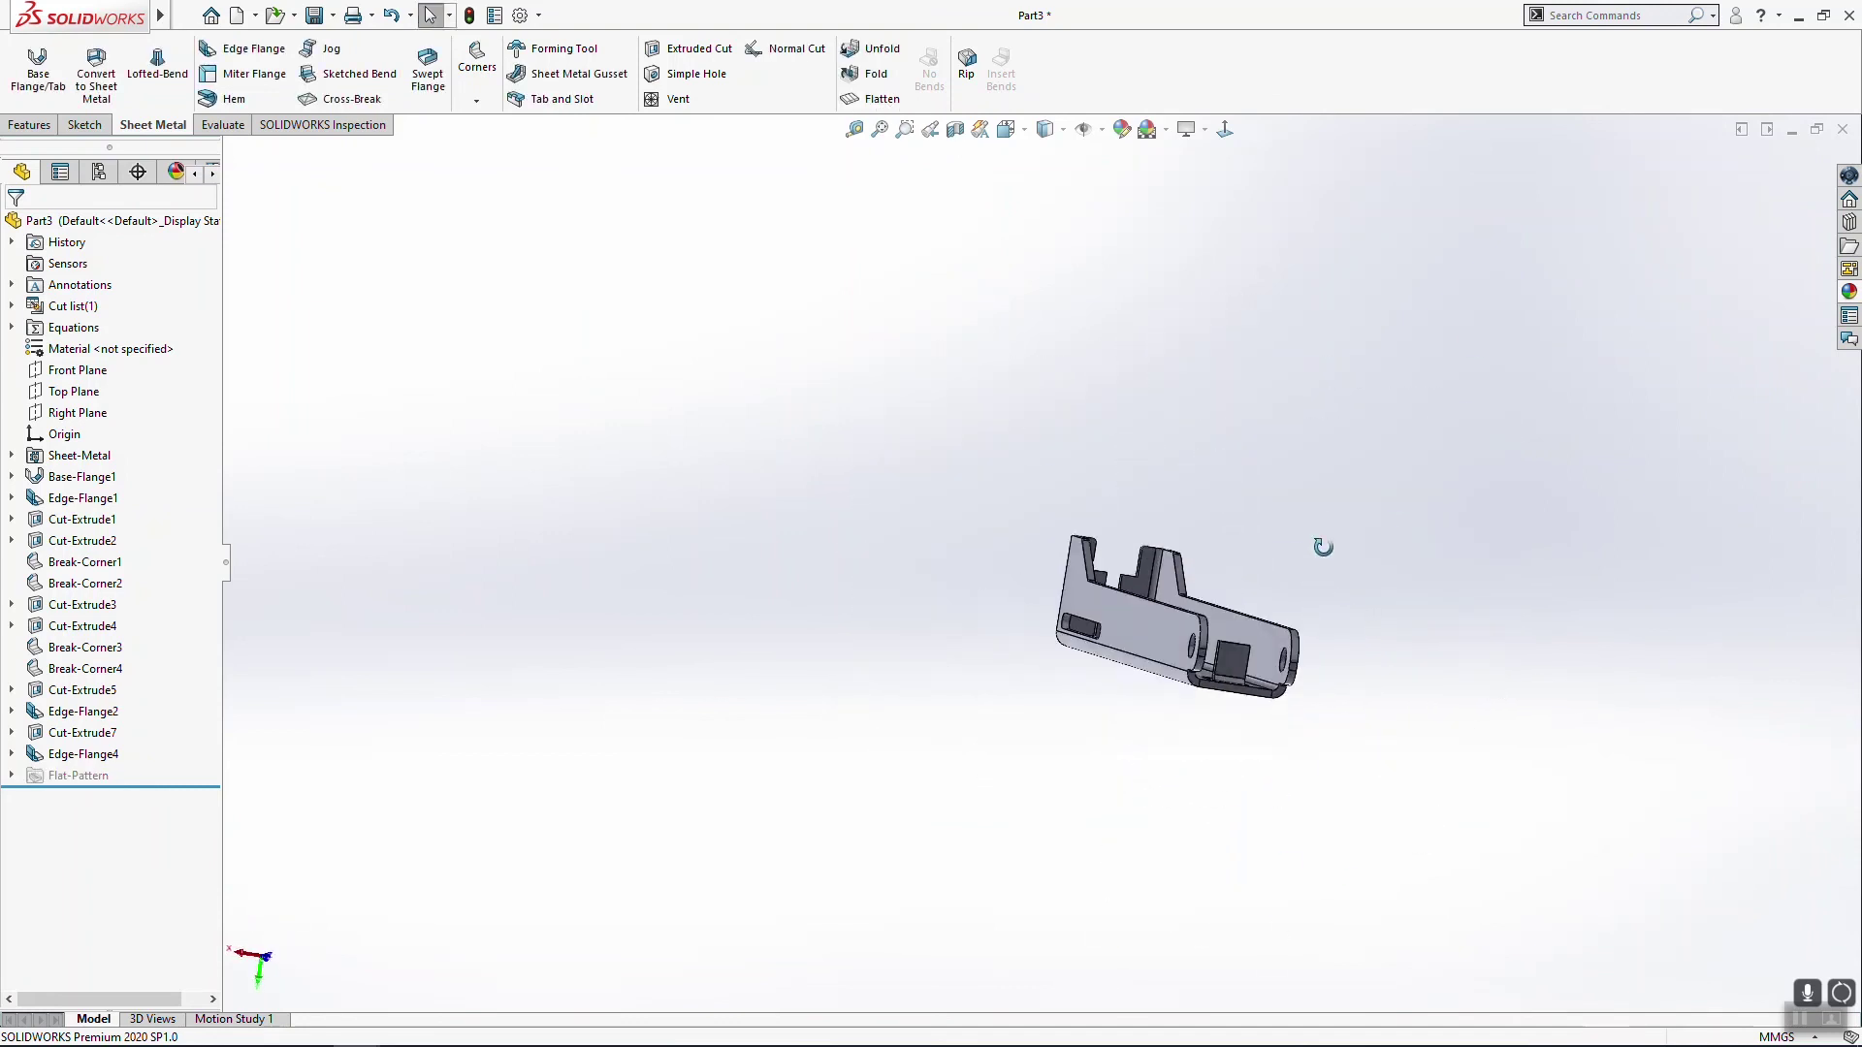
key(space)
click(921, 739)
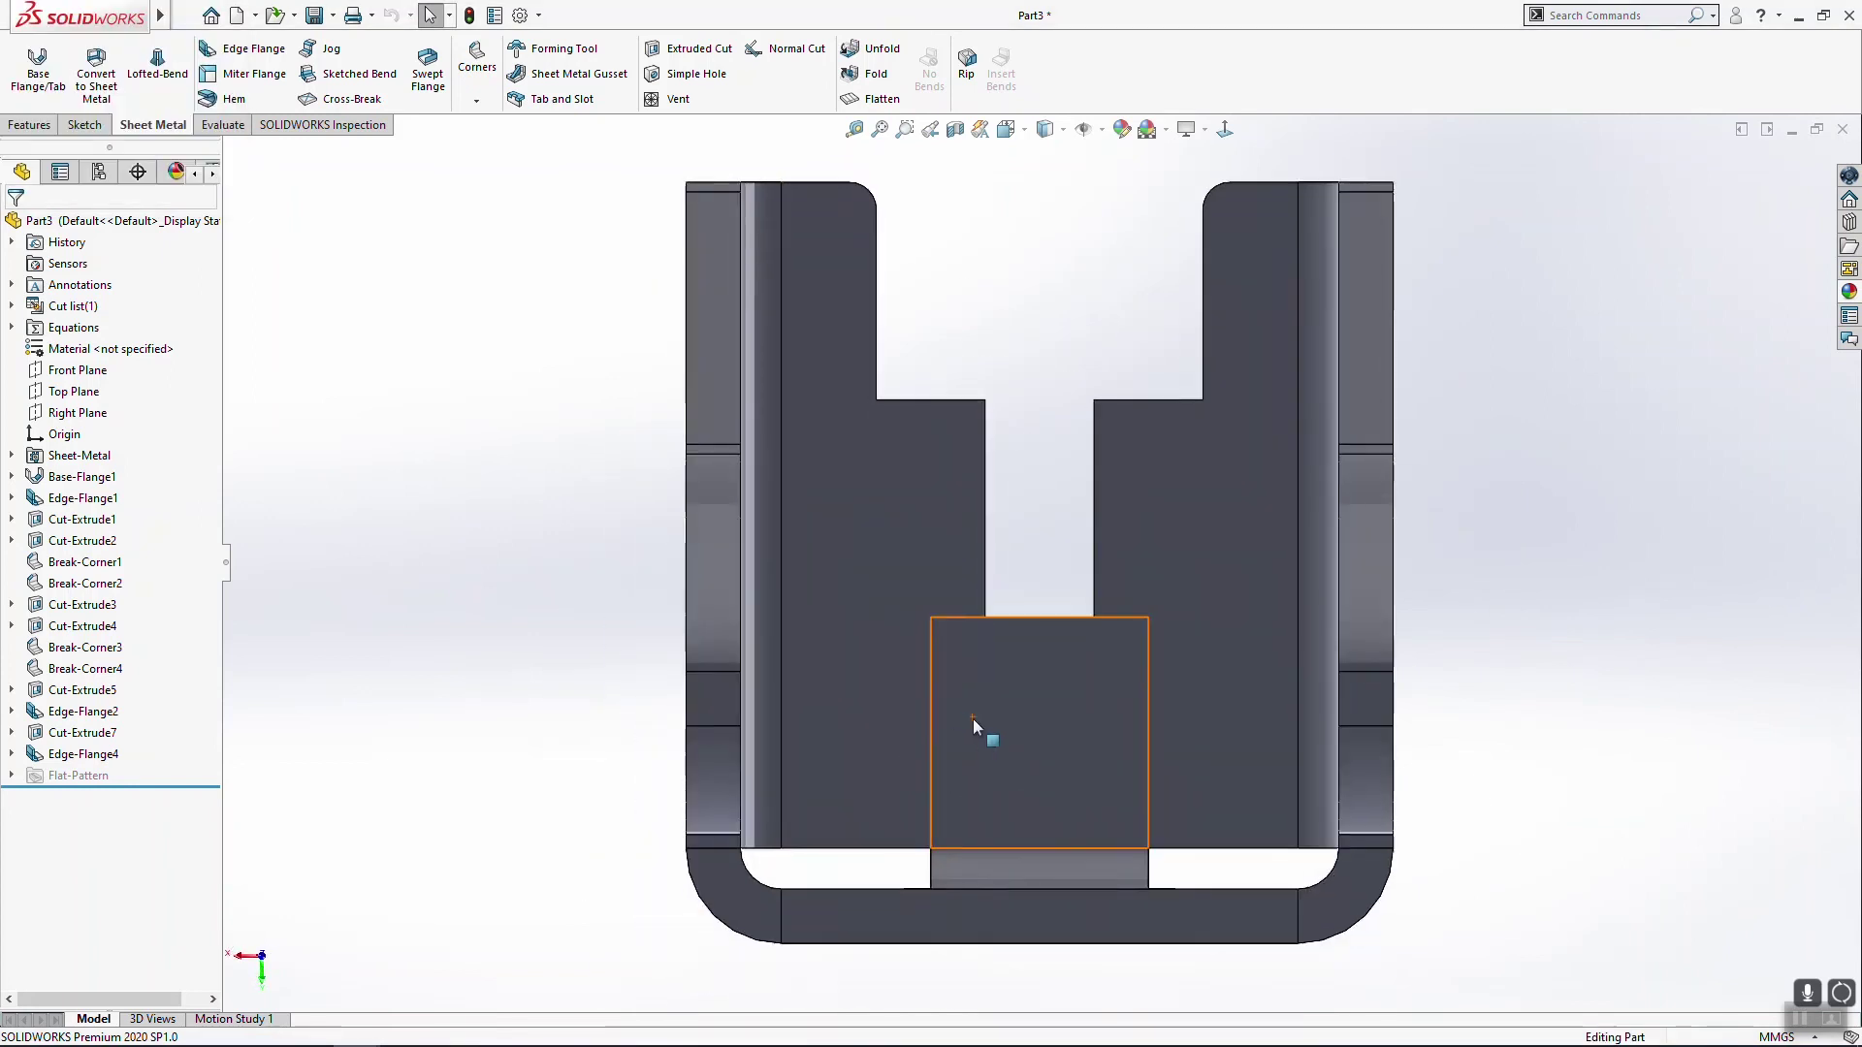
click(973, 719)
click(1069, 712)
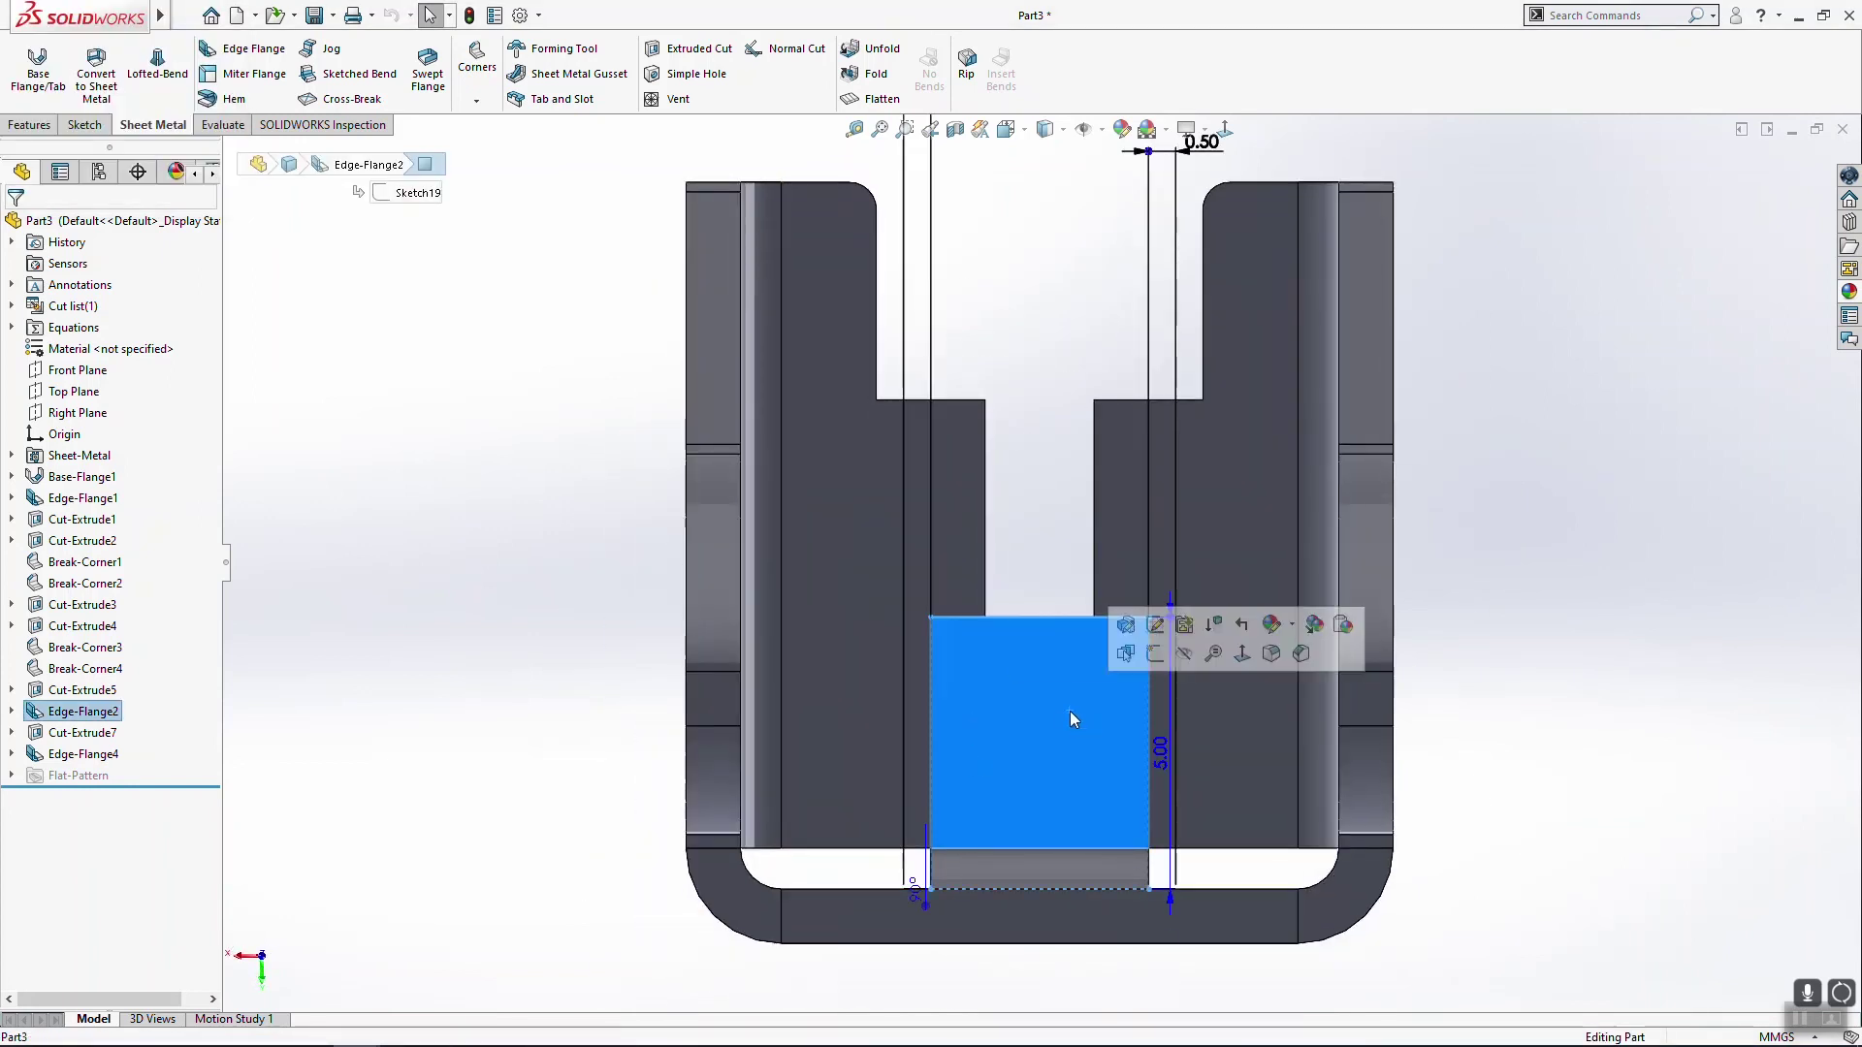
click(1127, 651)
key(Escape)
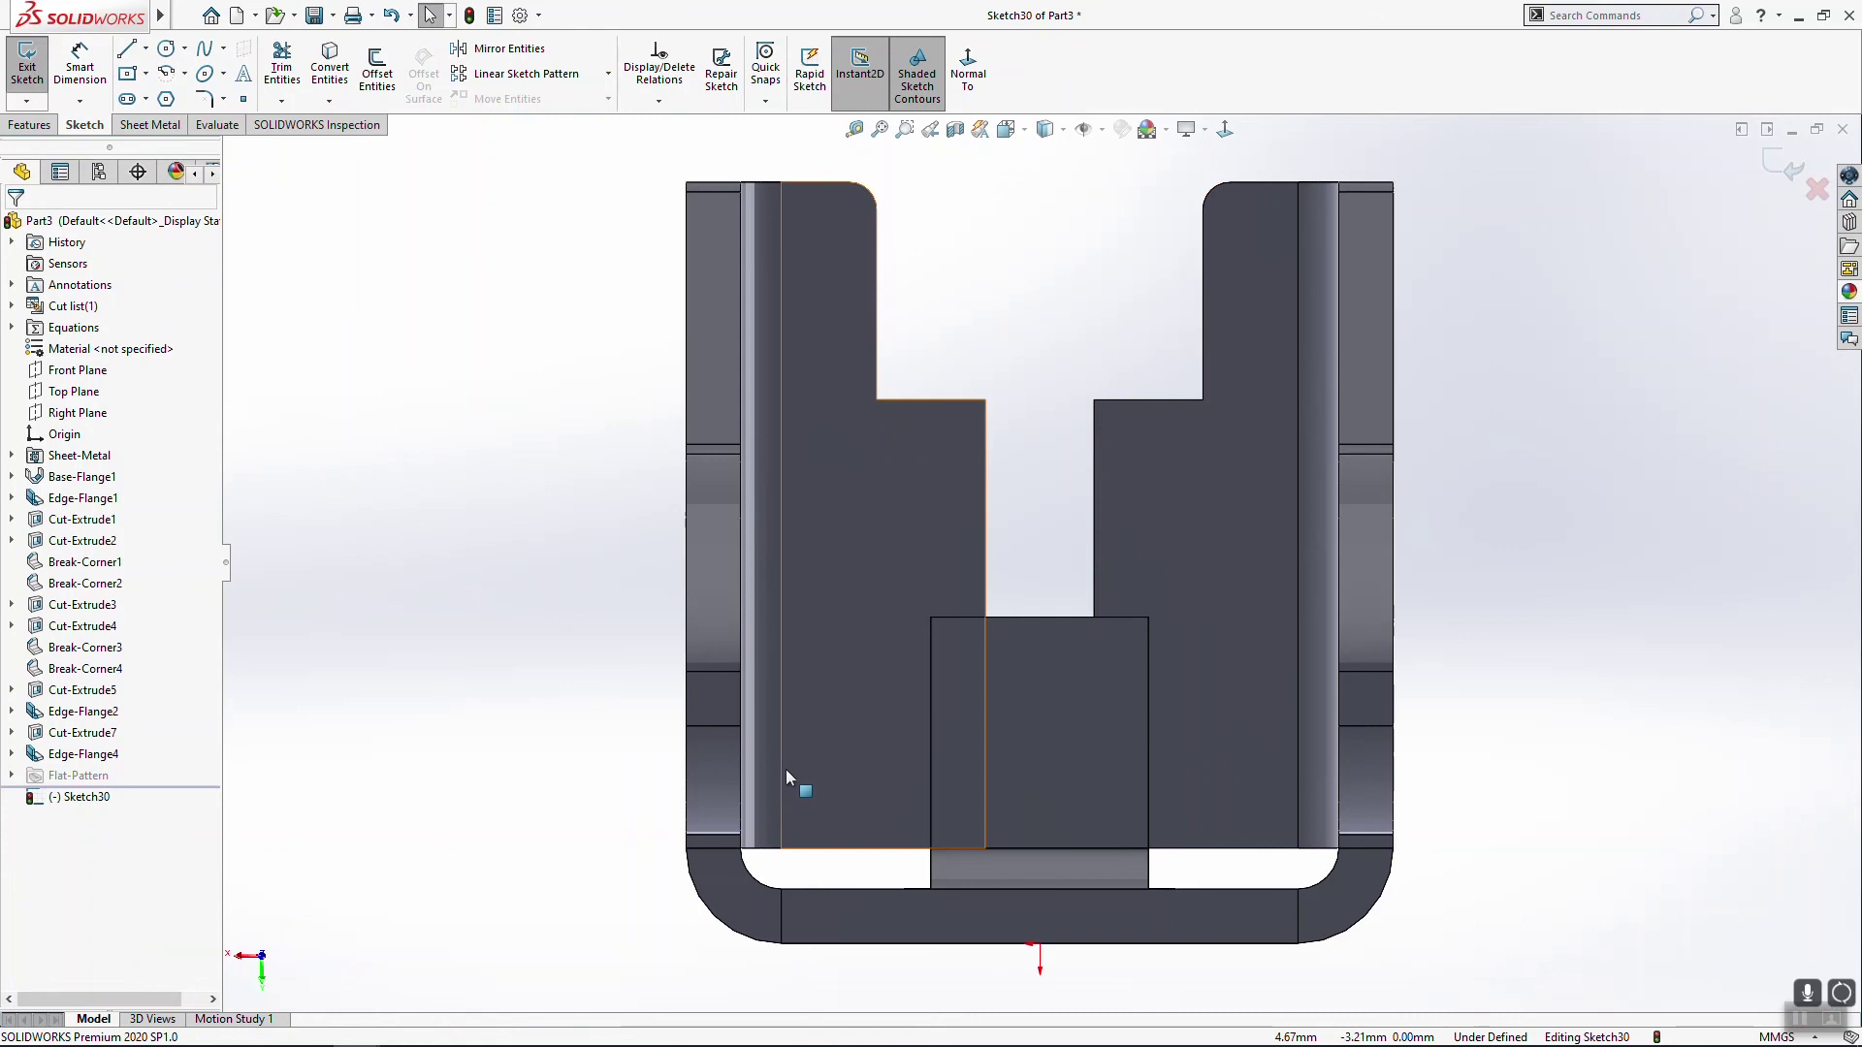
click(167, 50)
click(1033, 695)
click(1010, 720)
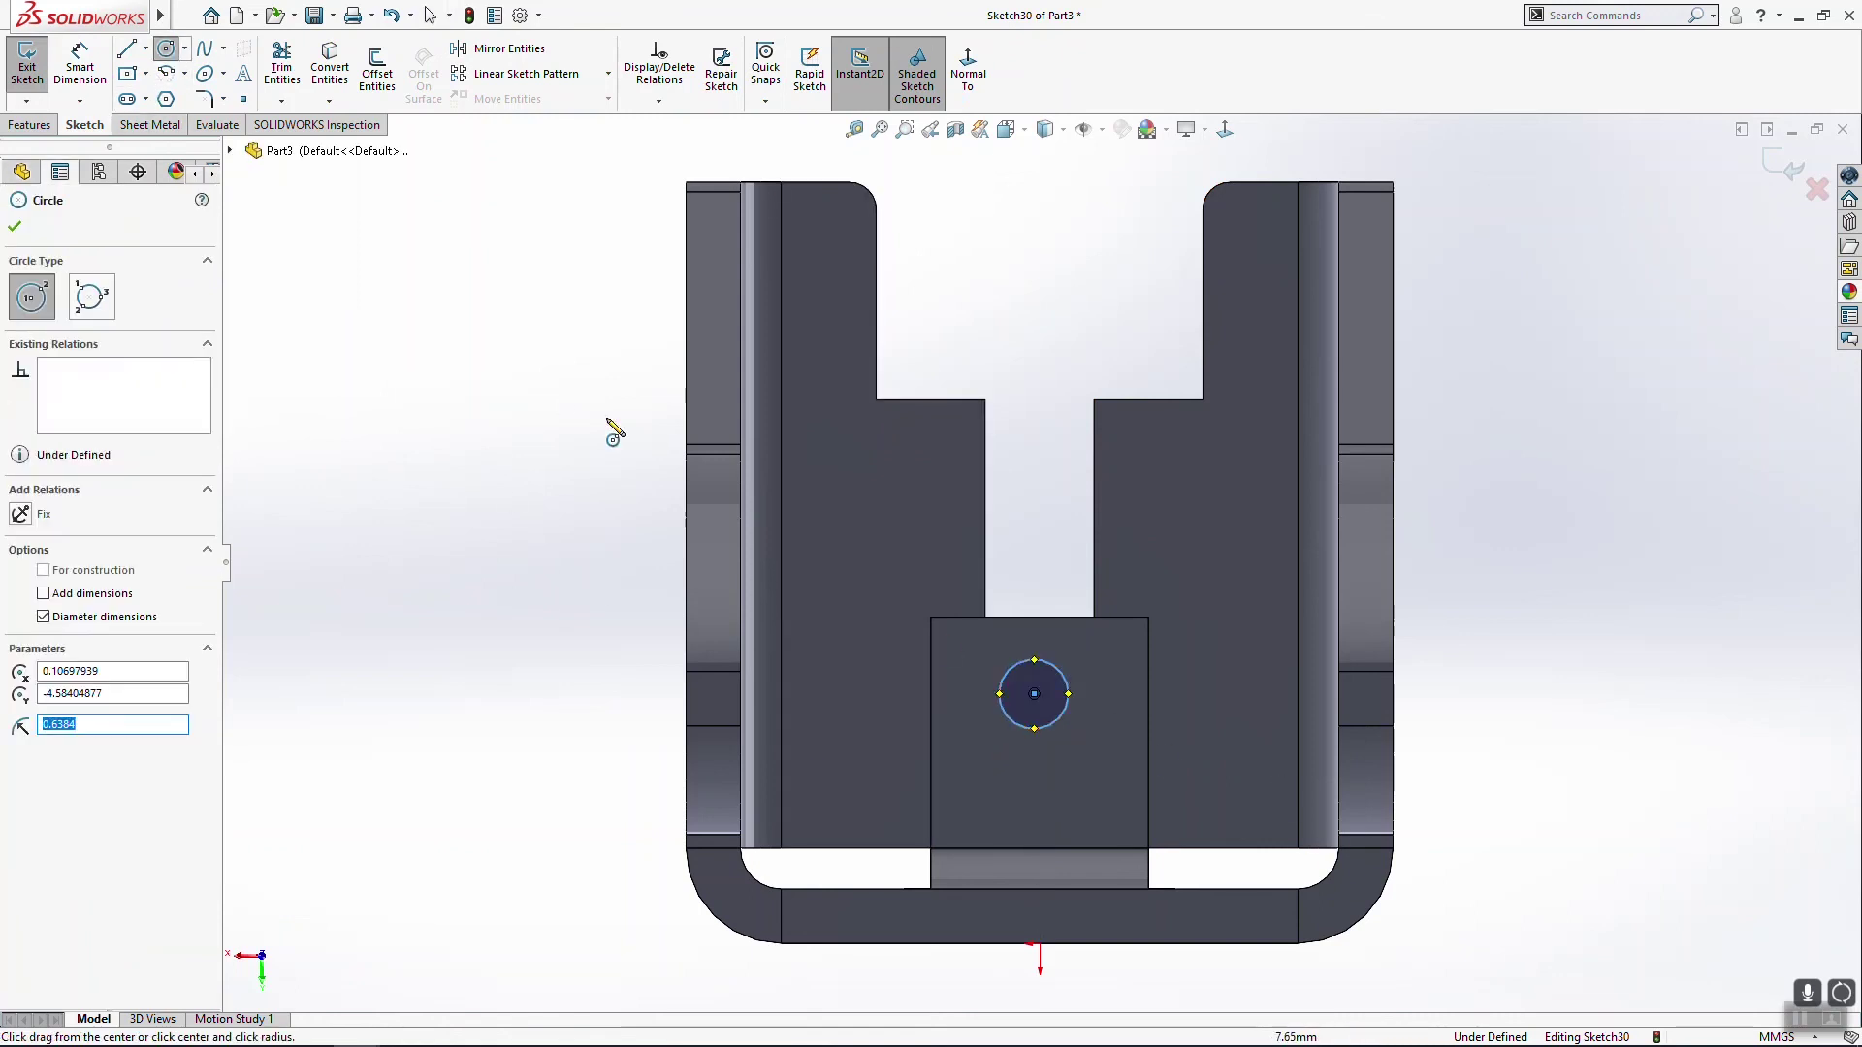
key(Escape)
click(1033, 692)
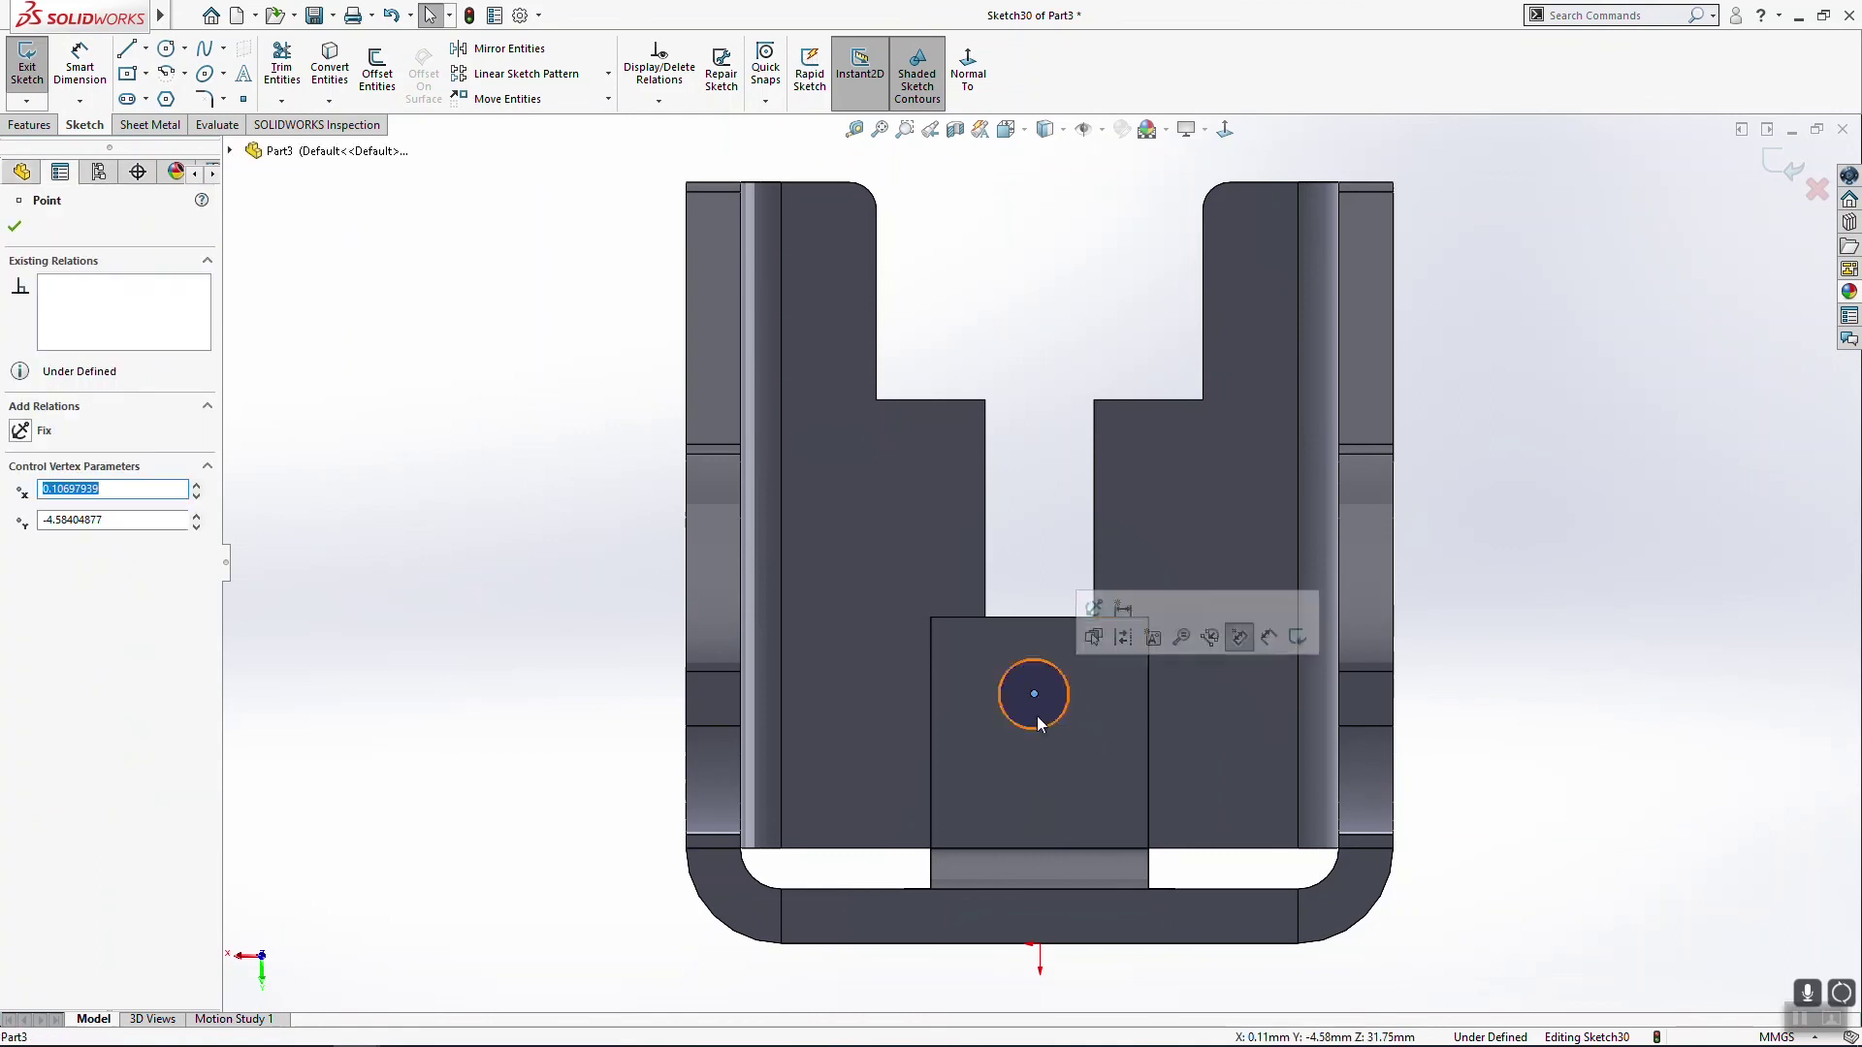
Step: Align the circle's centre vertically with the origin and dimension it 2 mm from the tab's free edge
ctrl+click(1043, 946)
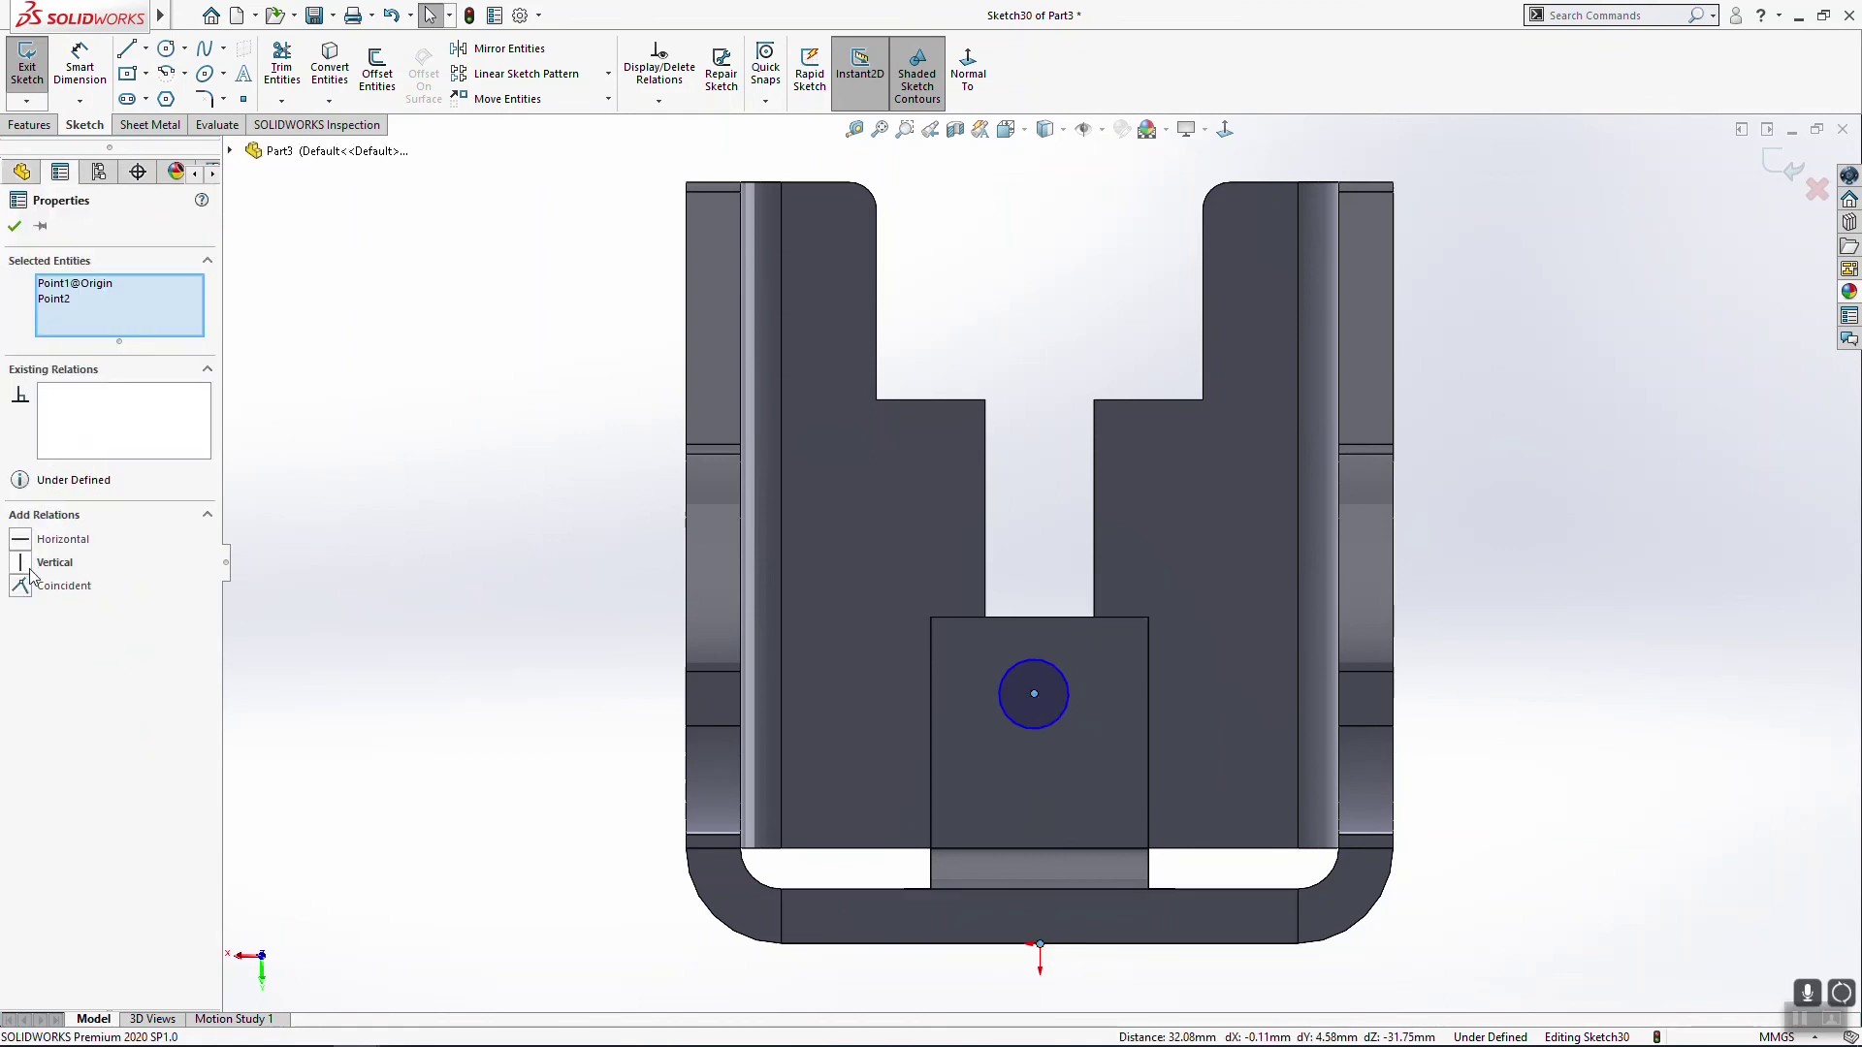
click(75, 566)
click(81, 67)
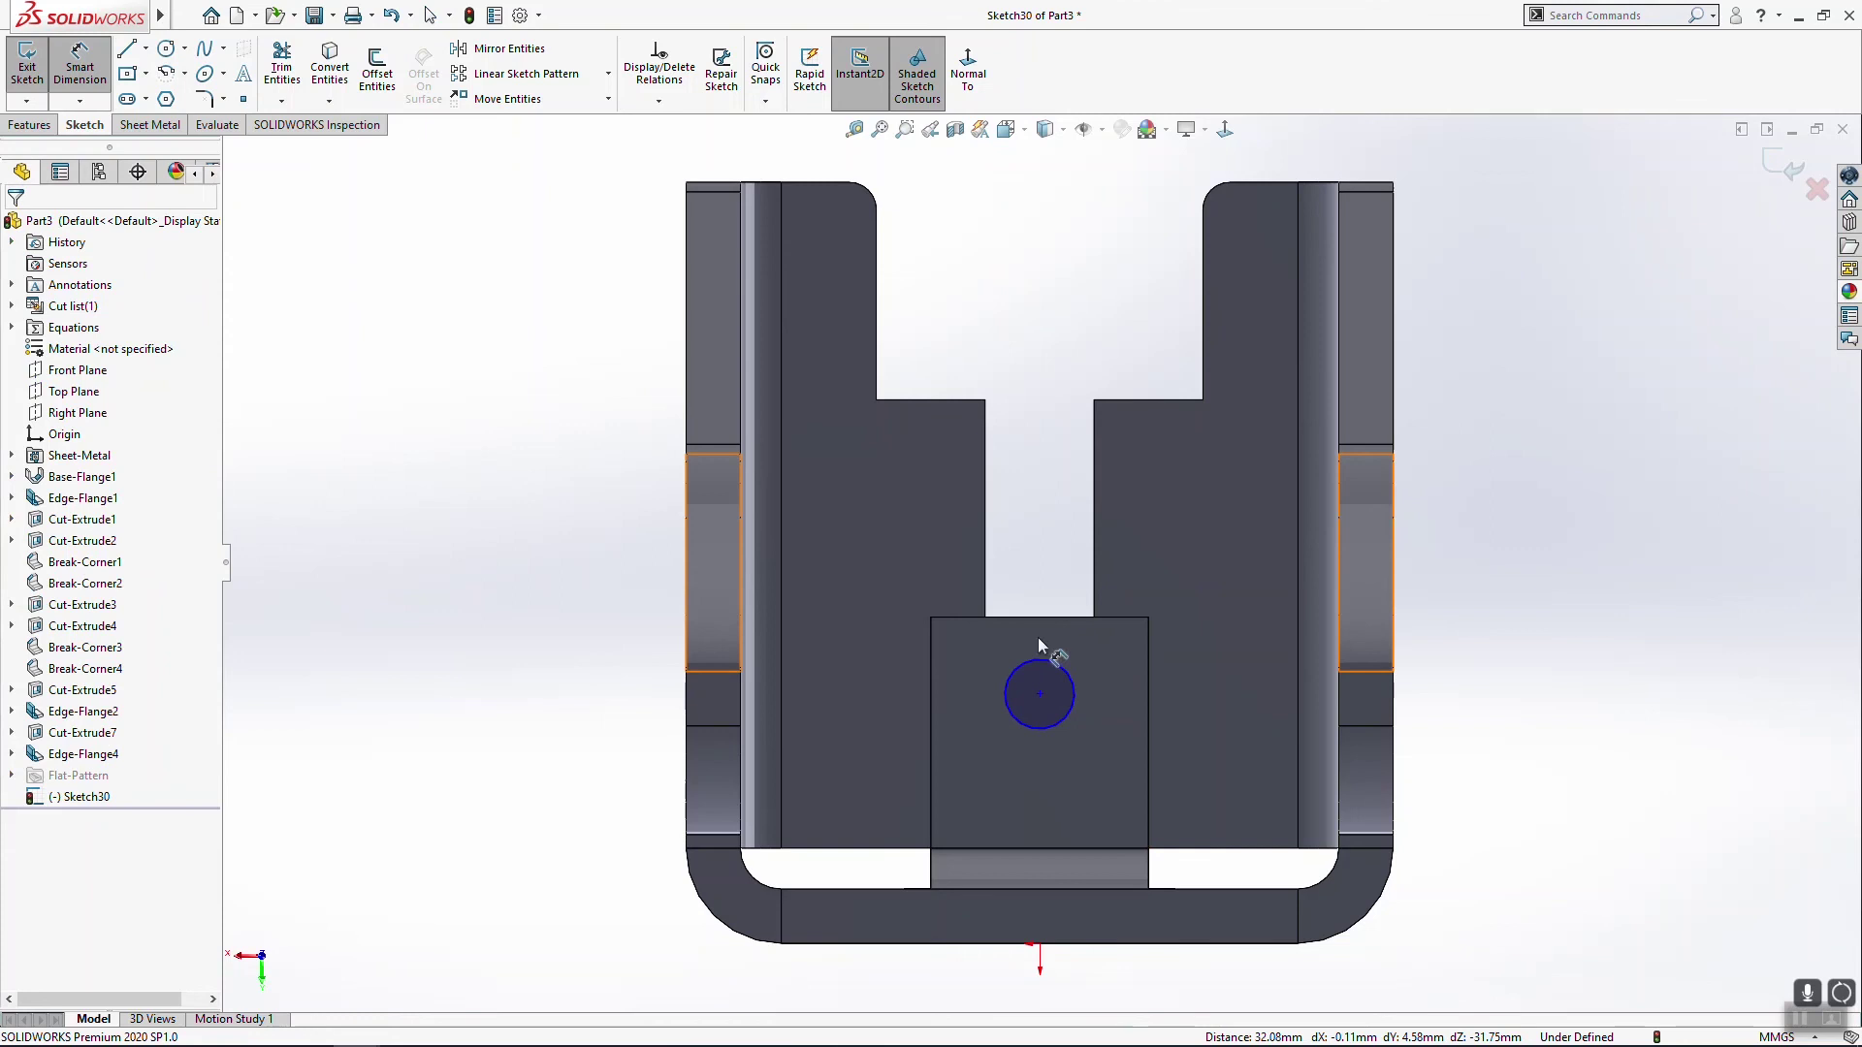
click(1053, 667)
click(1052, 619)
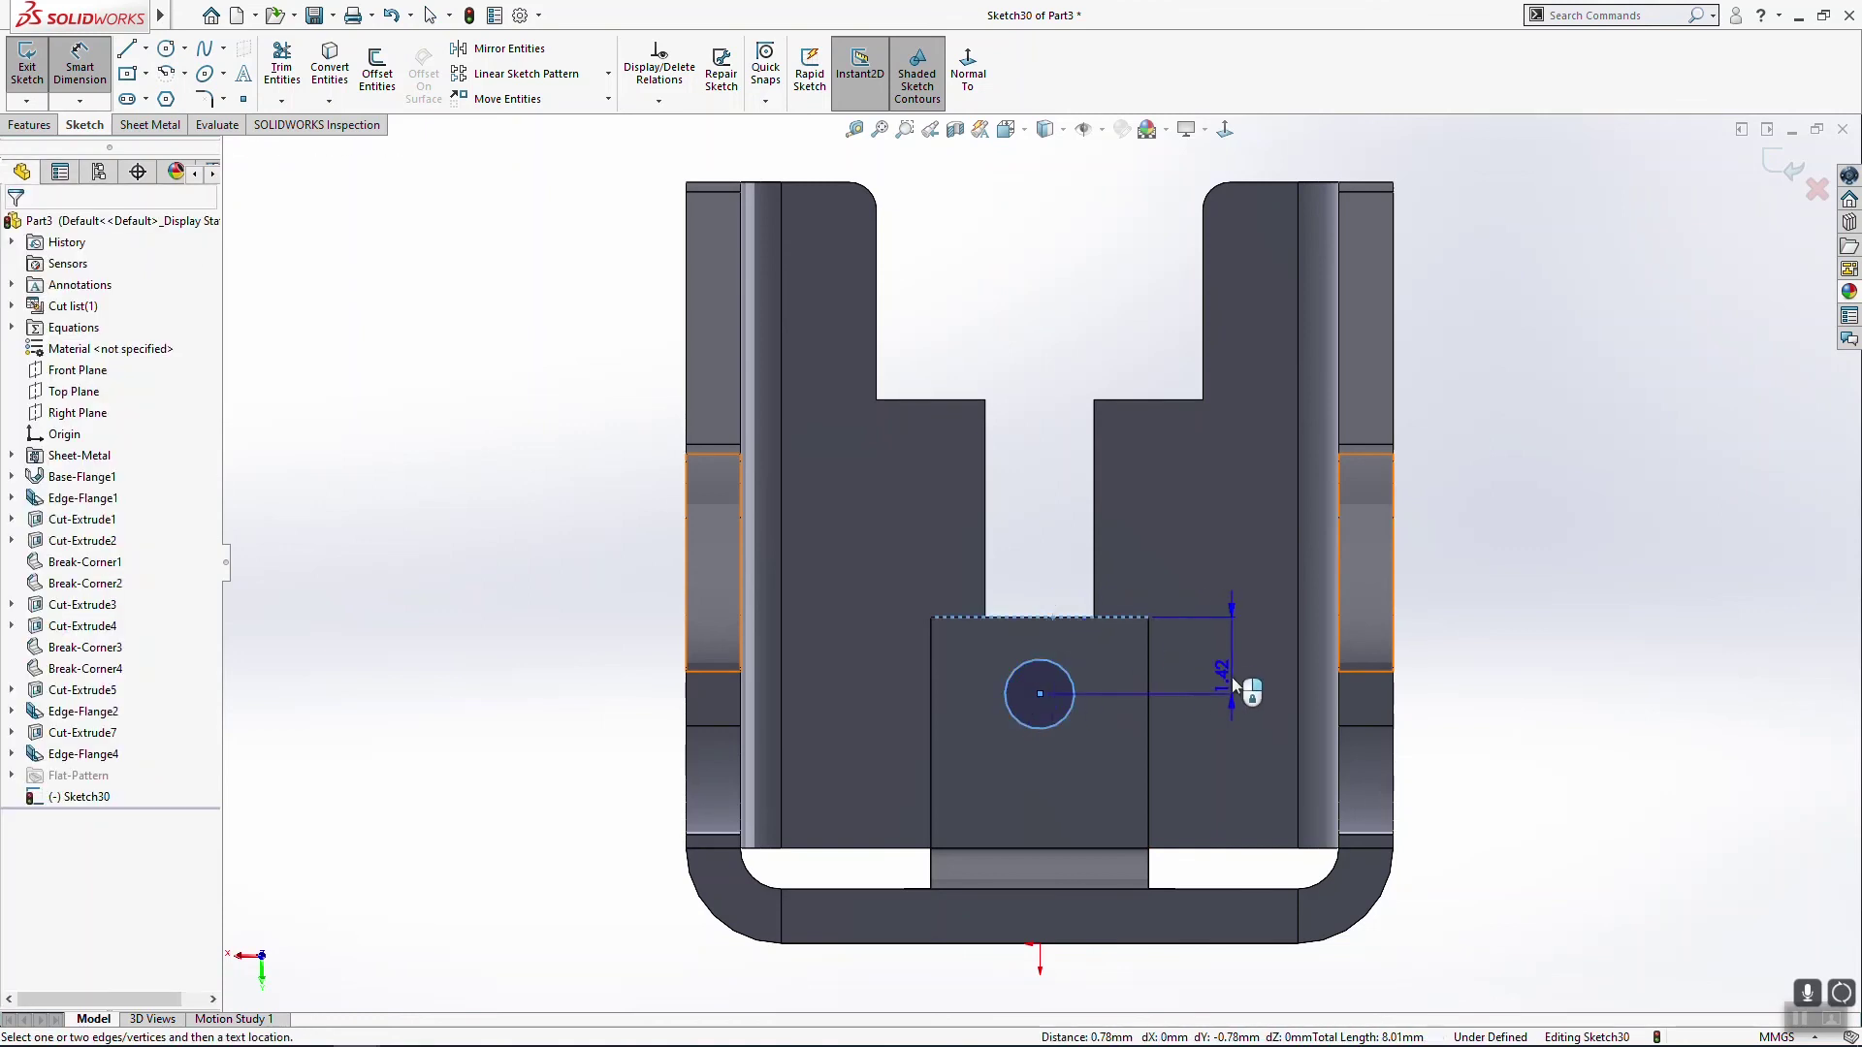
click(1220, 669)
text(2)
key(Return)
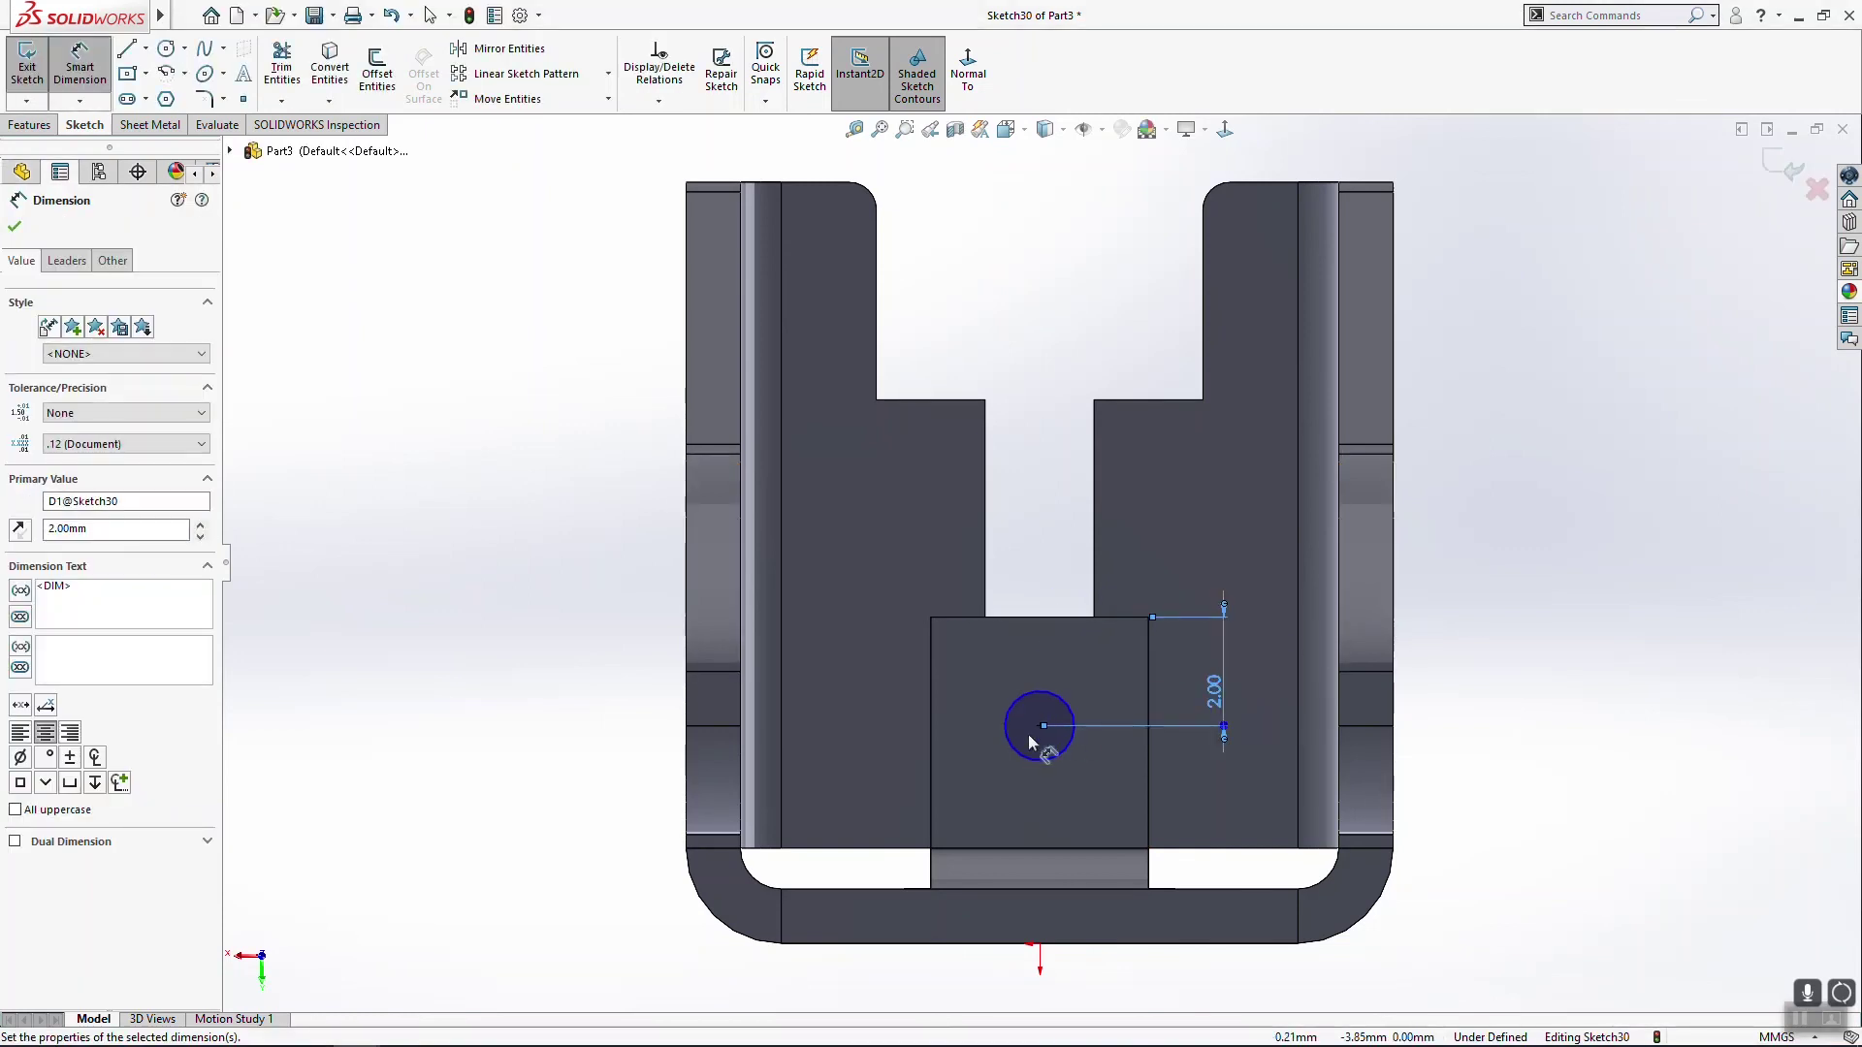
Step: Dimension the circle's diameter and finish the sketch on the tab
click(1060, 763)
click(1064, 776)
key(Return)
click(27, 70)
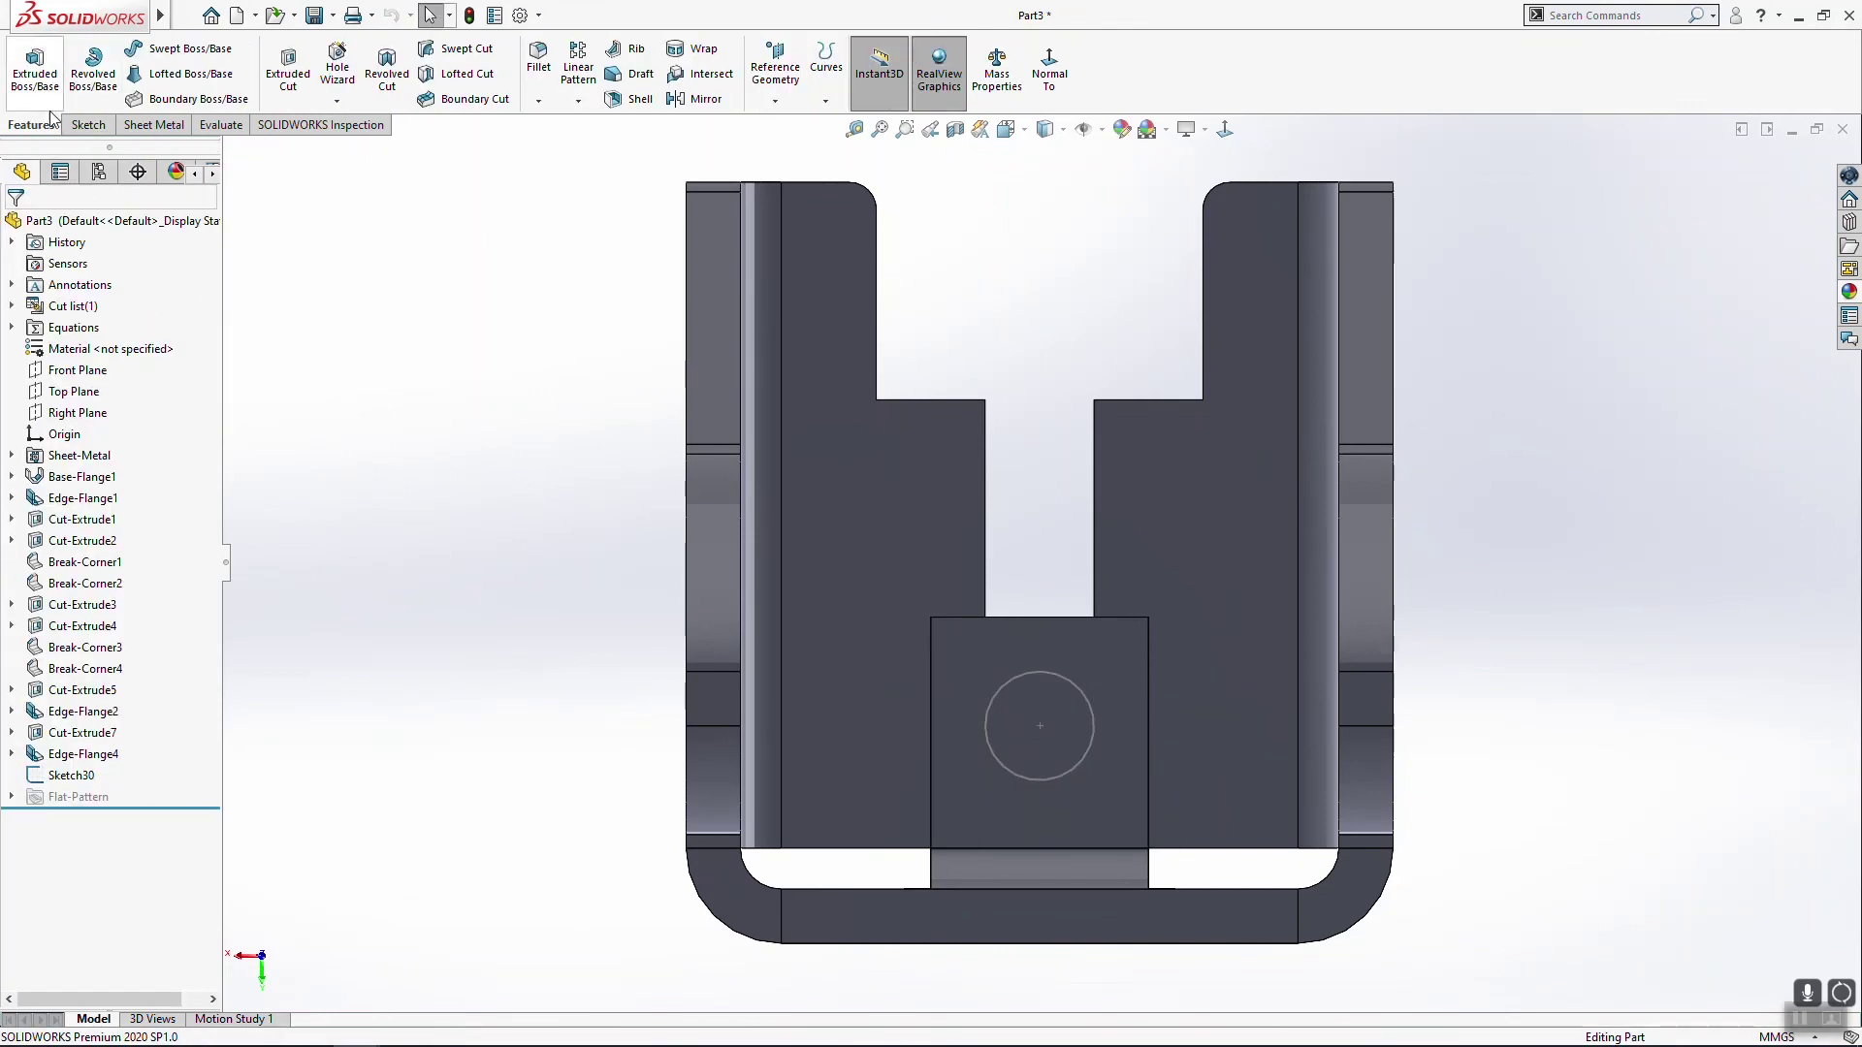
scroll(1224, 750, down, 1)
mouse_move(22, 8)
click(288, 71)
scroll(881, 691, up, 1)
key(Escape)
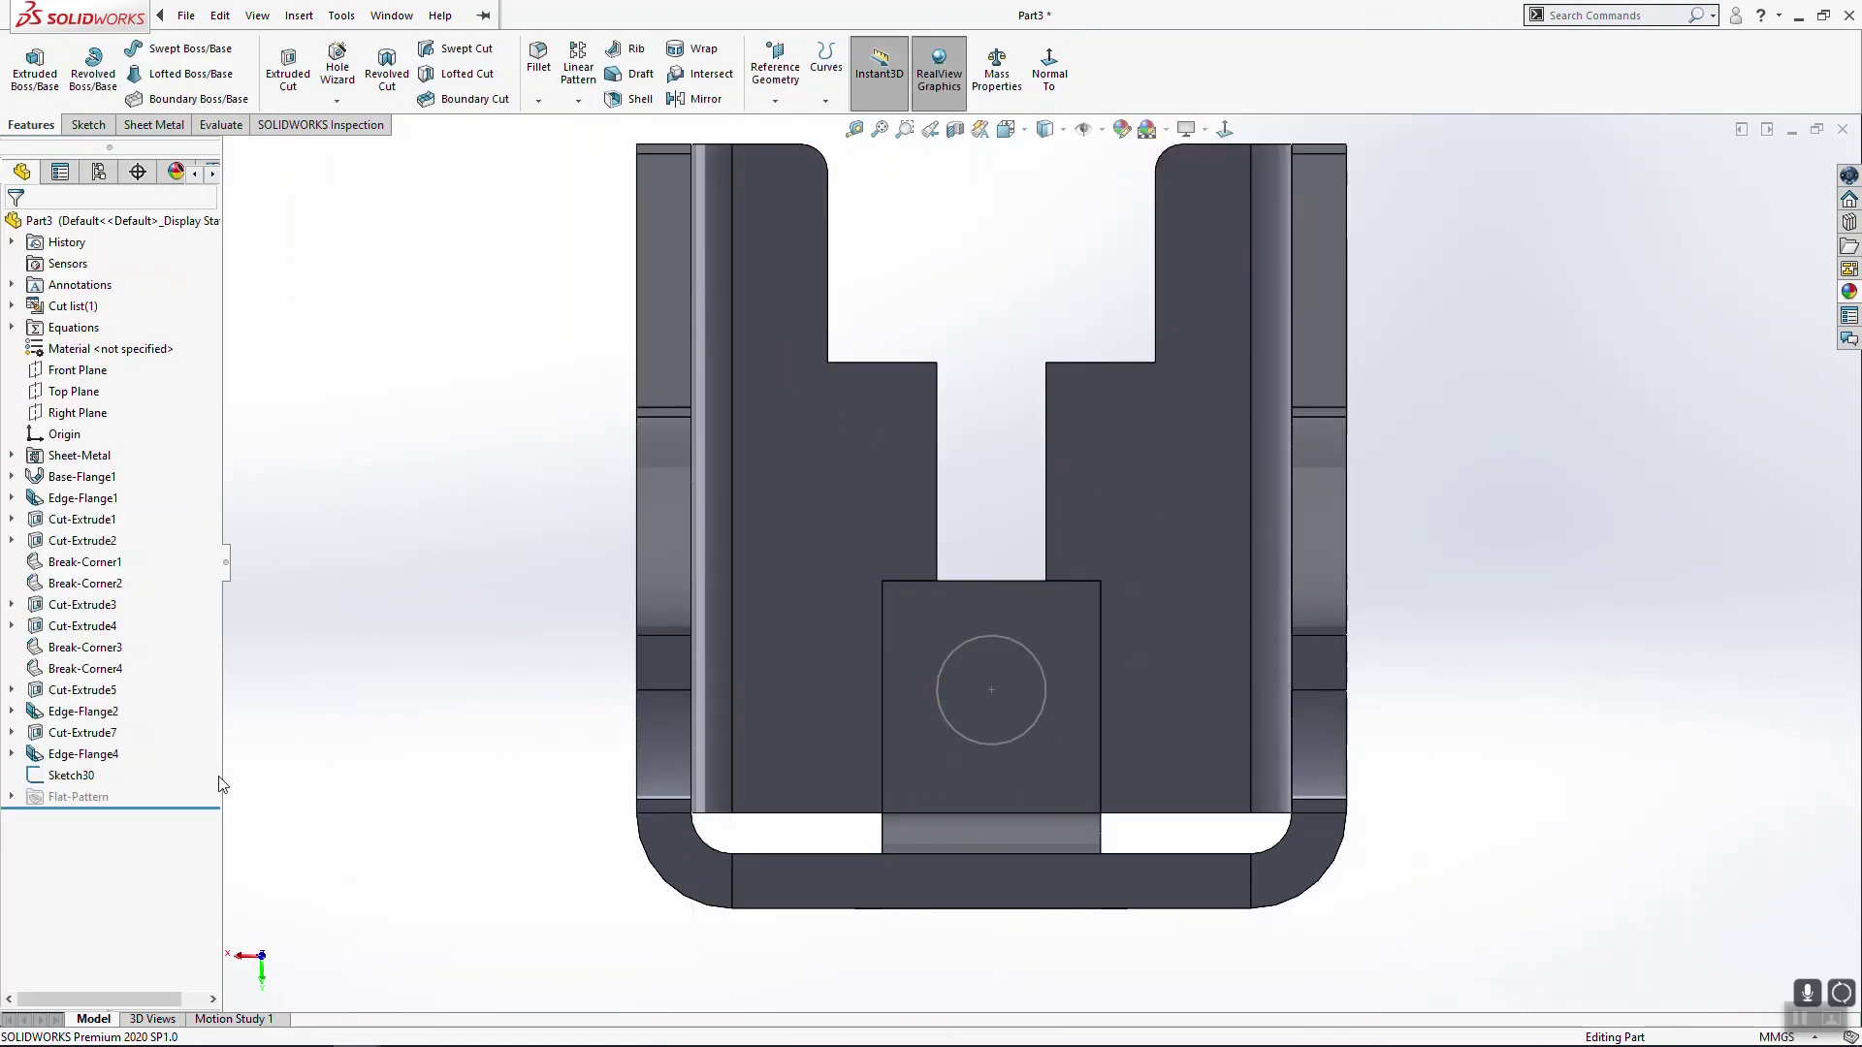
Step: Start an Extruded Cut from the tab's circle sketch with the Up To Surface end condition
click(60, 779)
click(288, 72)
mouse_move(1184, 839)
middle_down()
mouse_move(1078, 636)
mouse_move(1120, 684)
middle_up()
scroll(1085, 657, up, 3)
middle_drag(902, 399, 1019, 465)
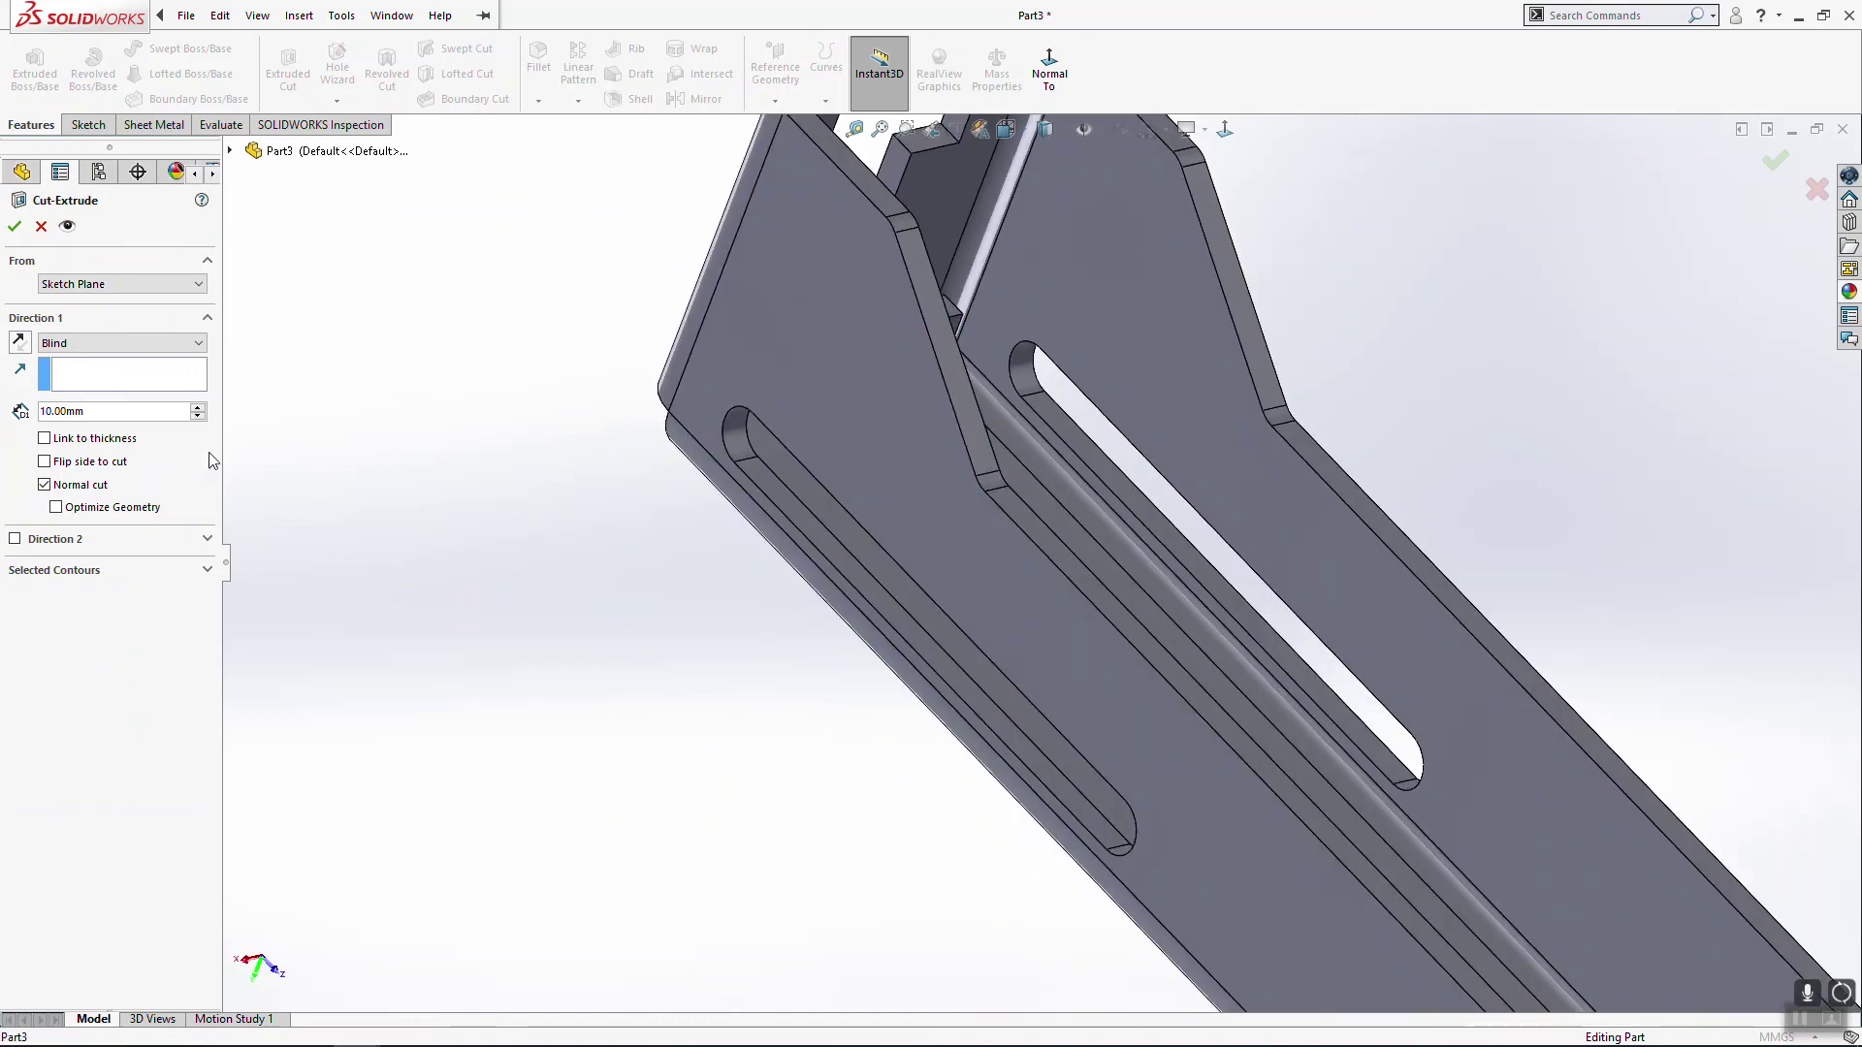
click(124, 344)
click(125, 427)
Step: Choose the flat face of the tab at the opposite end as the cut's end surface and complete the cut
middle_drag(854, 543, 754, 319)
click(724, 221)
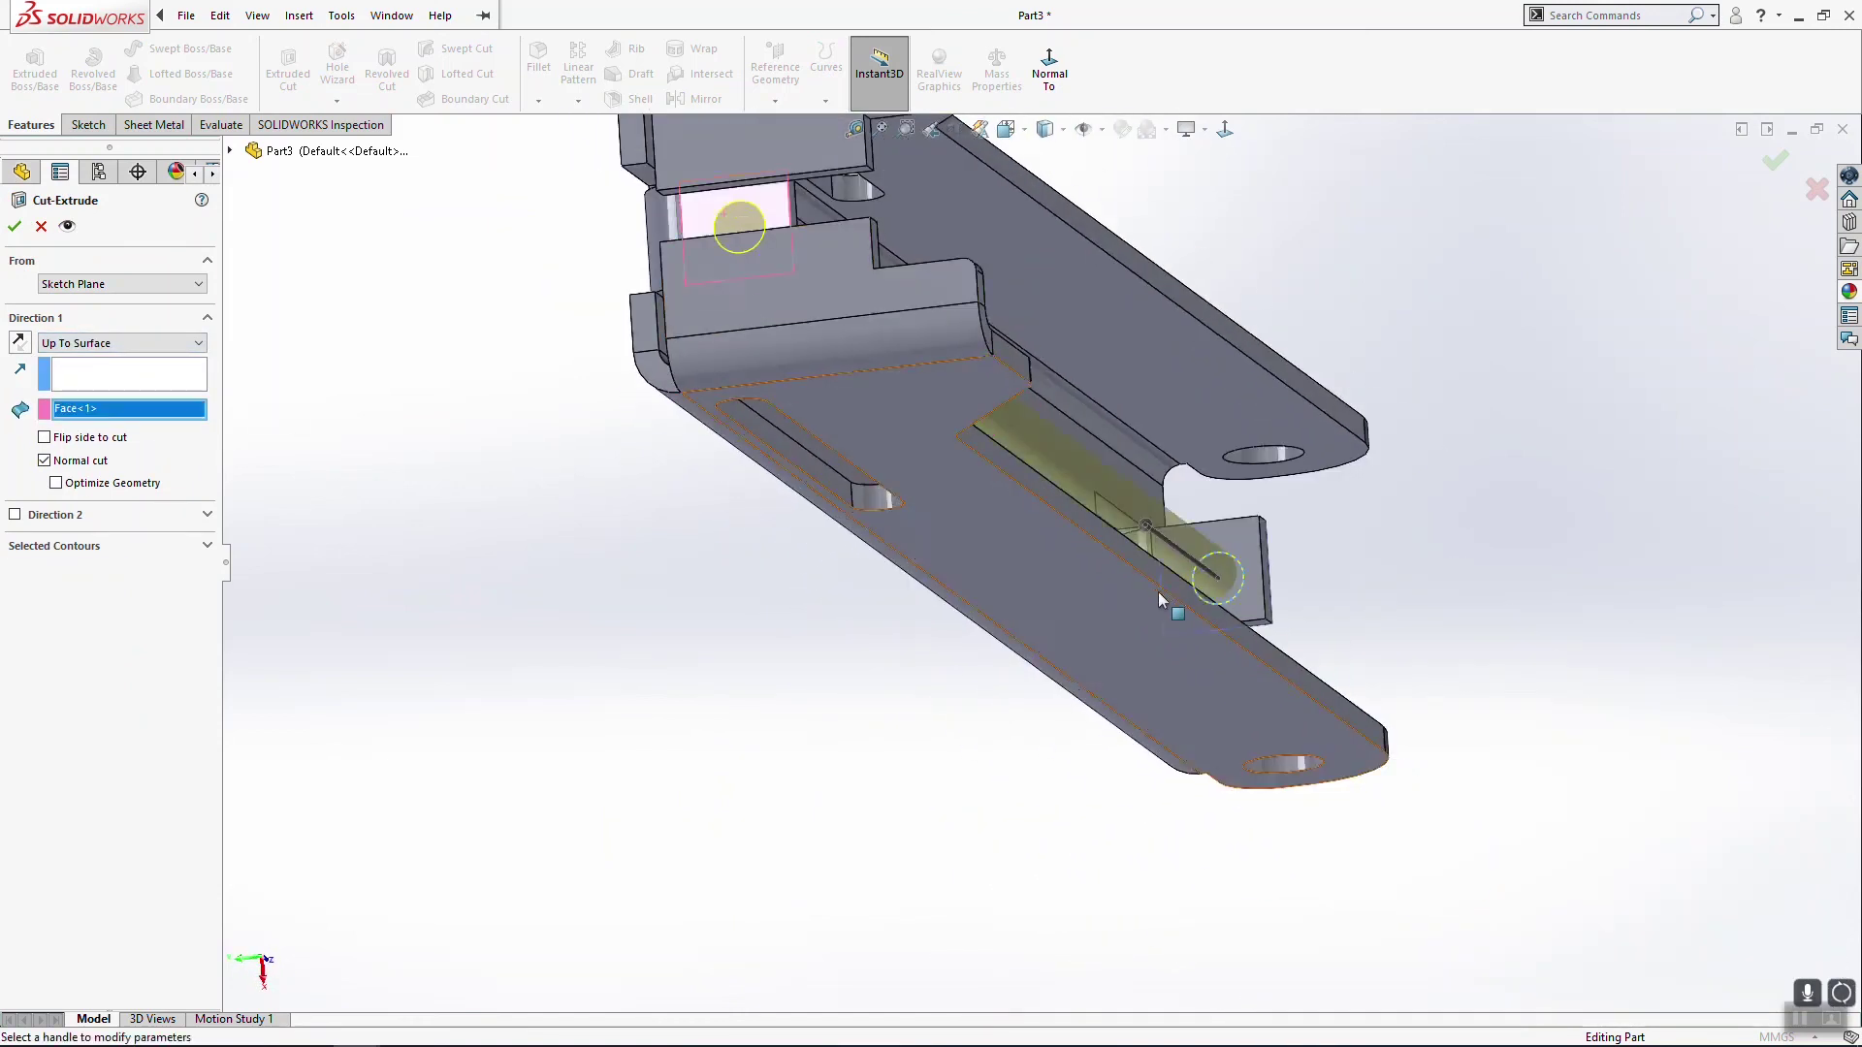
middle_drag(1158, 591, 1224, 469)
scroll(1224, 469, up, 3)
click(1790, 155)
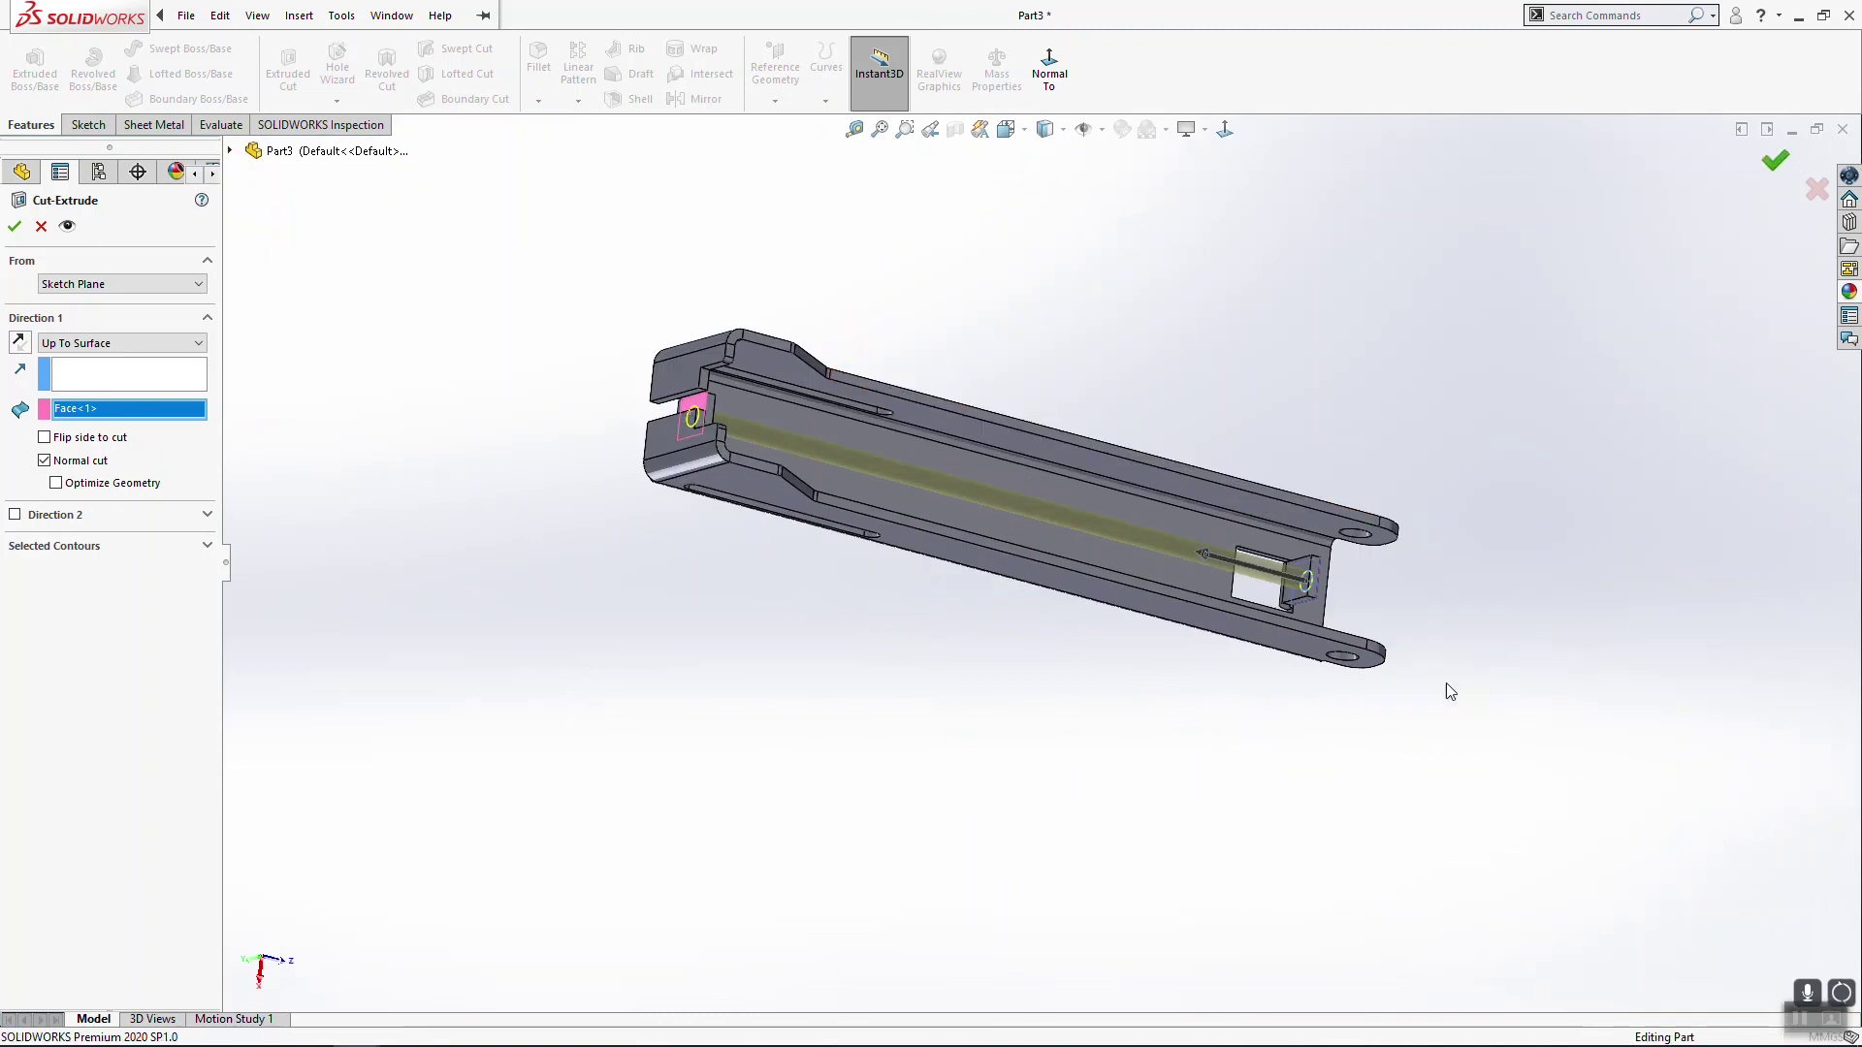
Step: Start a sketch on the channel's outer side wall and draw a circle about 5.3 mm in diameter beside the round hole
middle_drag(1414, 790, 916, 520)
key(space)
click(917, 584)
click(904, 601)
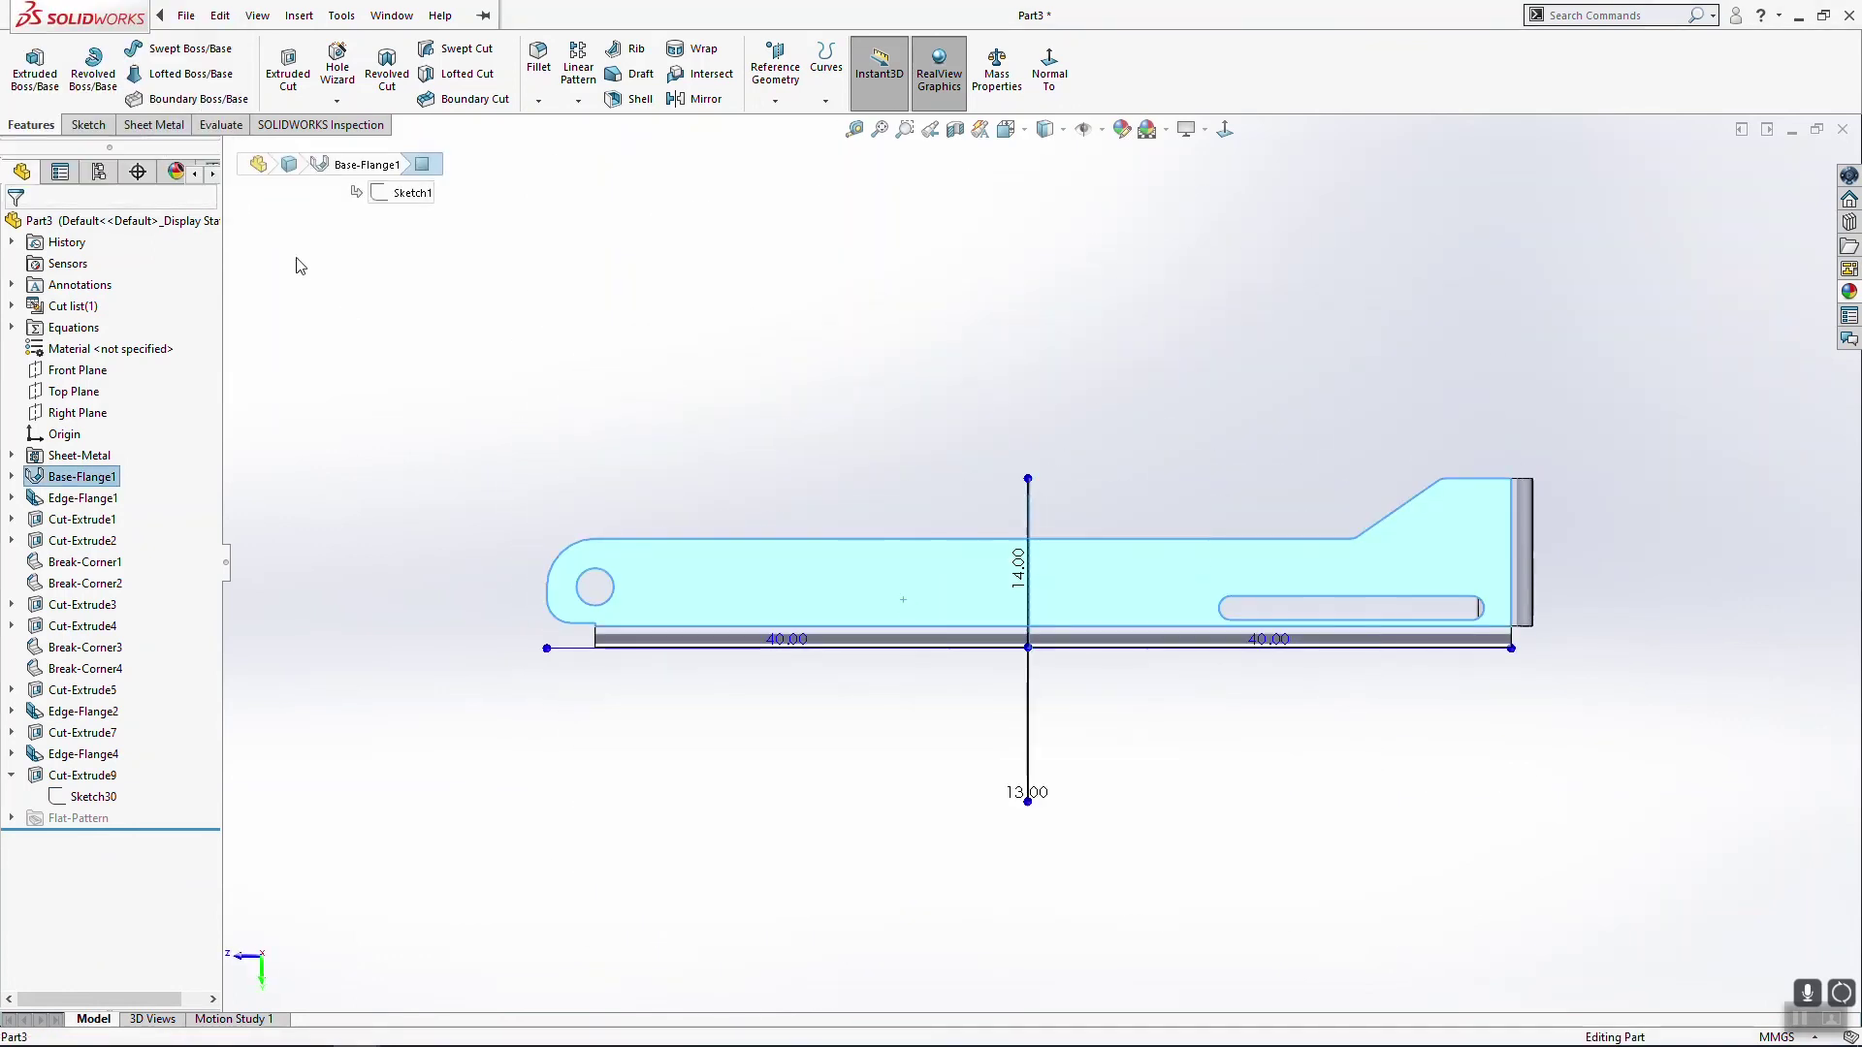
click(87, 126)
click(26, 56)
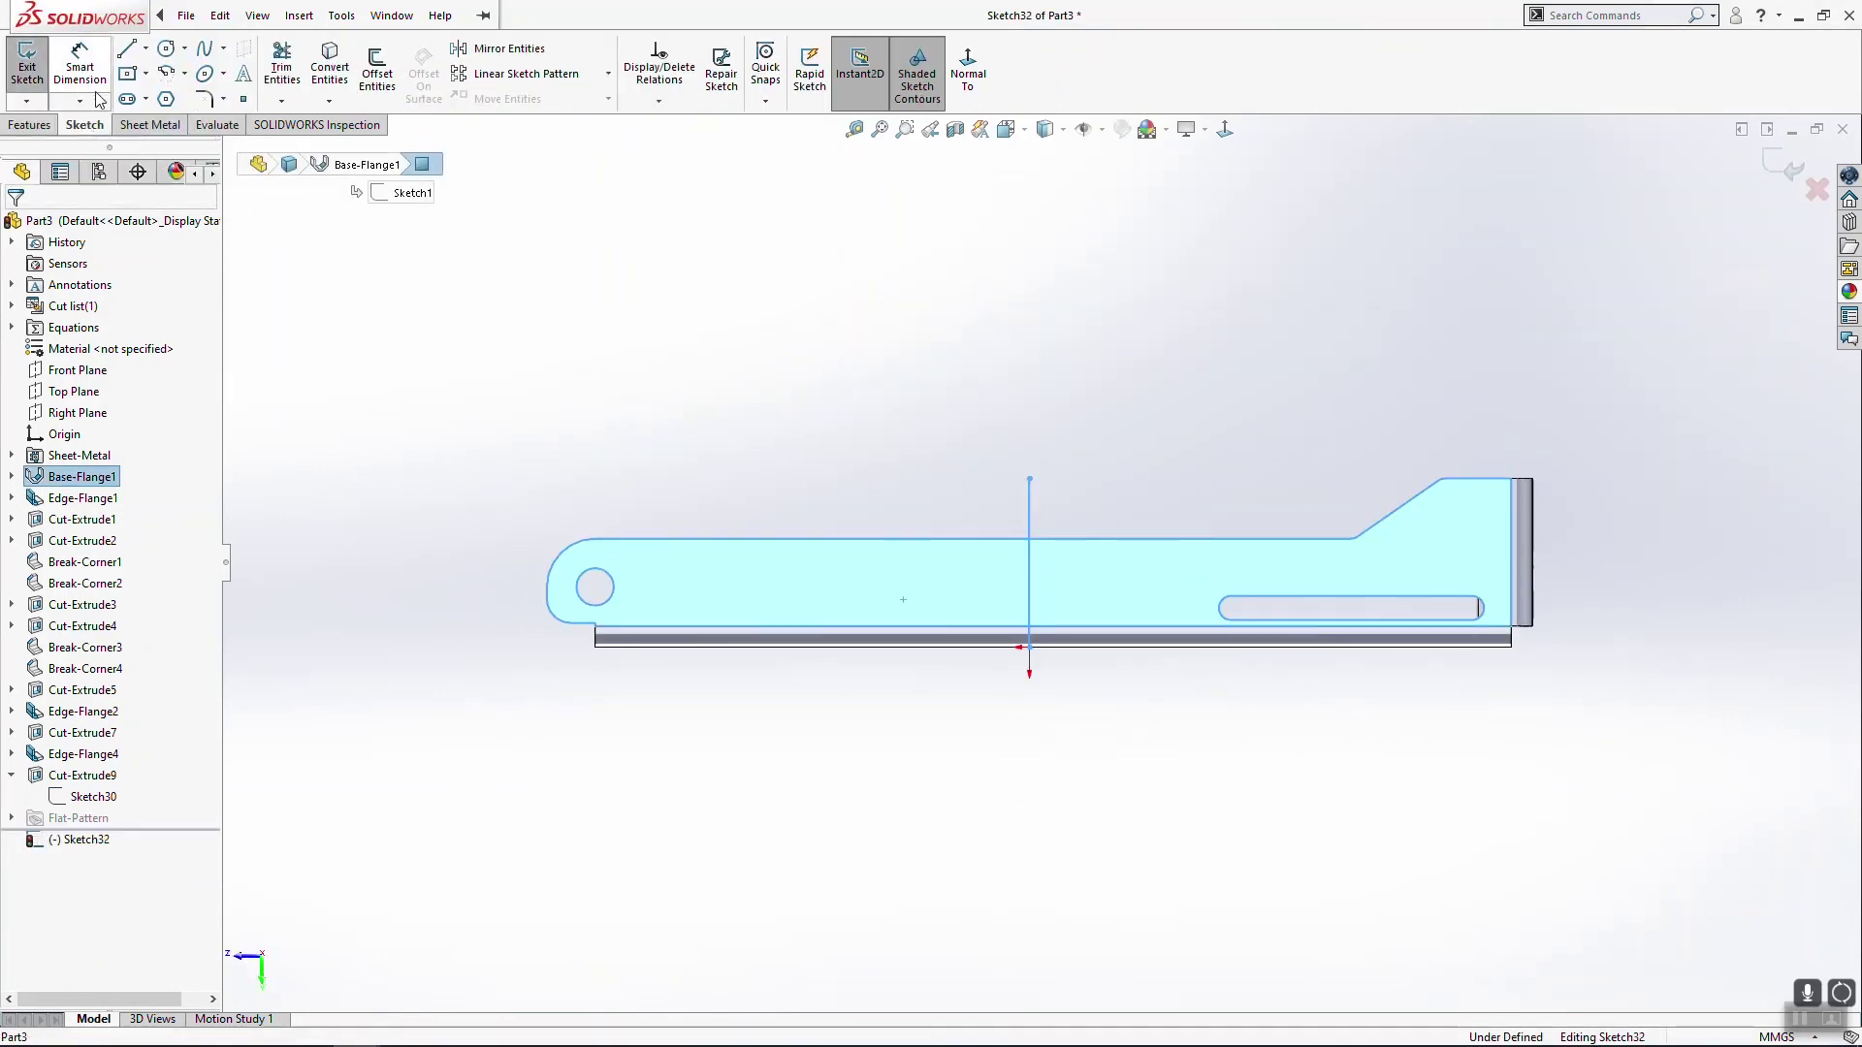
click(162, 53)
click(706, 578)
click(715, 609)
key(Escape)
Step: Draw a horizontal construction line from the round hole's centre and attach the new circle's centre to its free end
scroll(549, 581, down, 4)
click(146, 48)
click(157, 96)
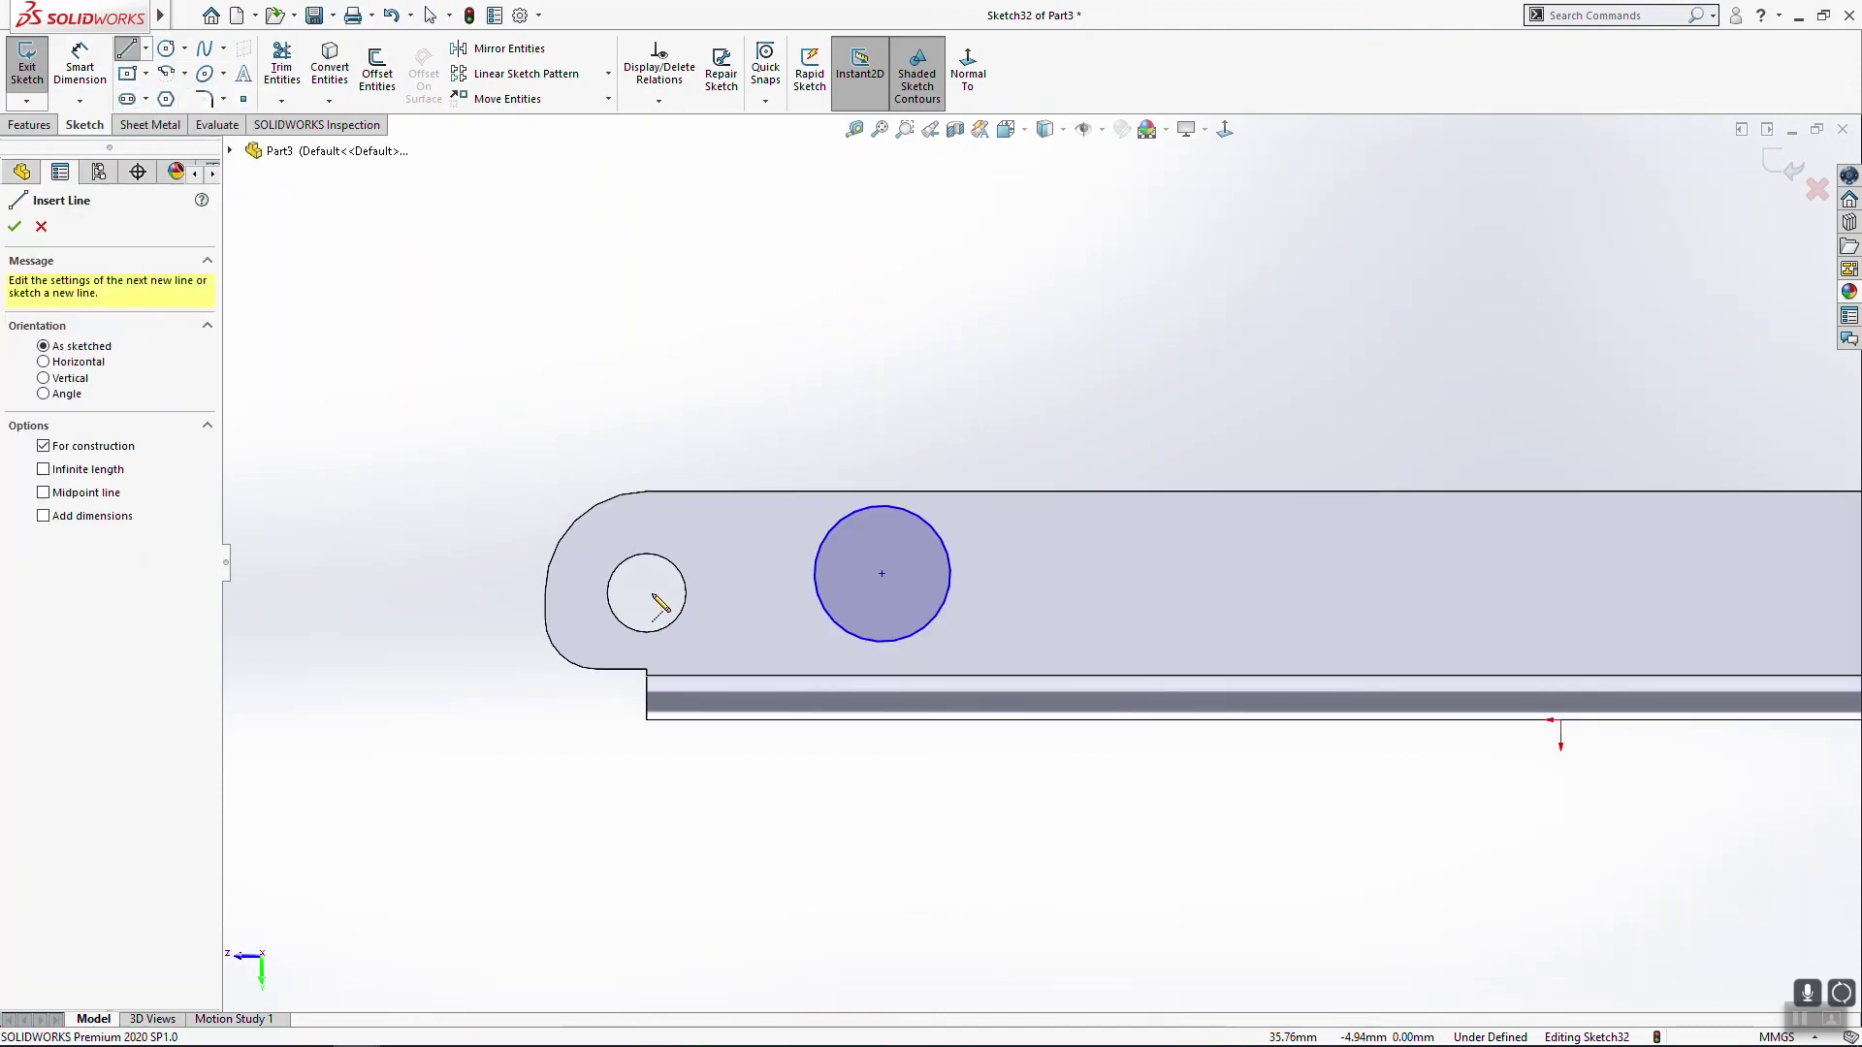
click(647, 594)
click(882, 592)
key(Escape)
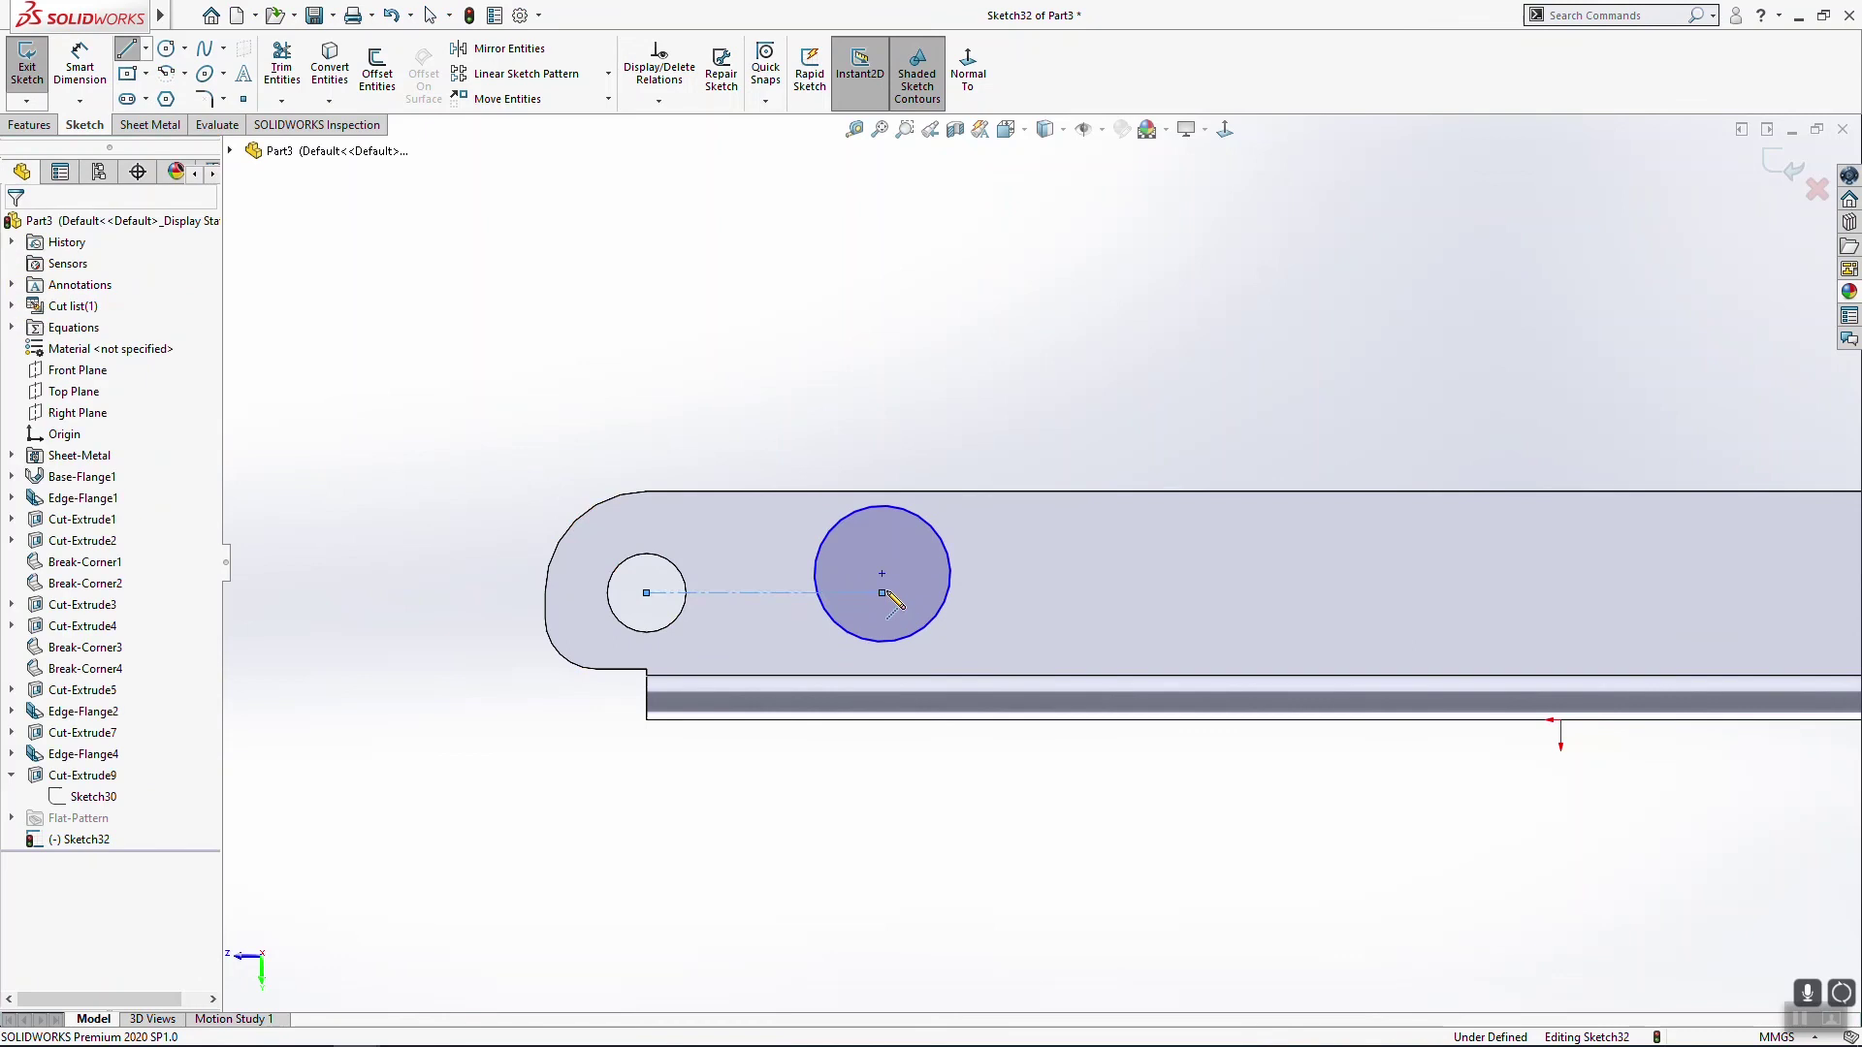
drag(883, 576, 883, 594)
key(Escape)
Step: Dimension the construction line between the hole and the circle as 10 mm
click(79, 66)
click(790, 592)
click(786, 840)
text(10)
key(Return)
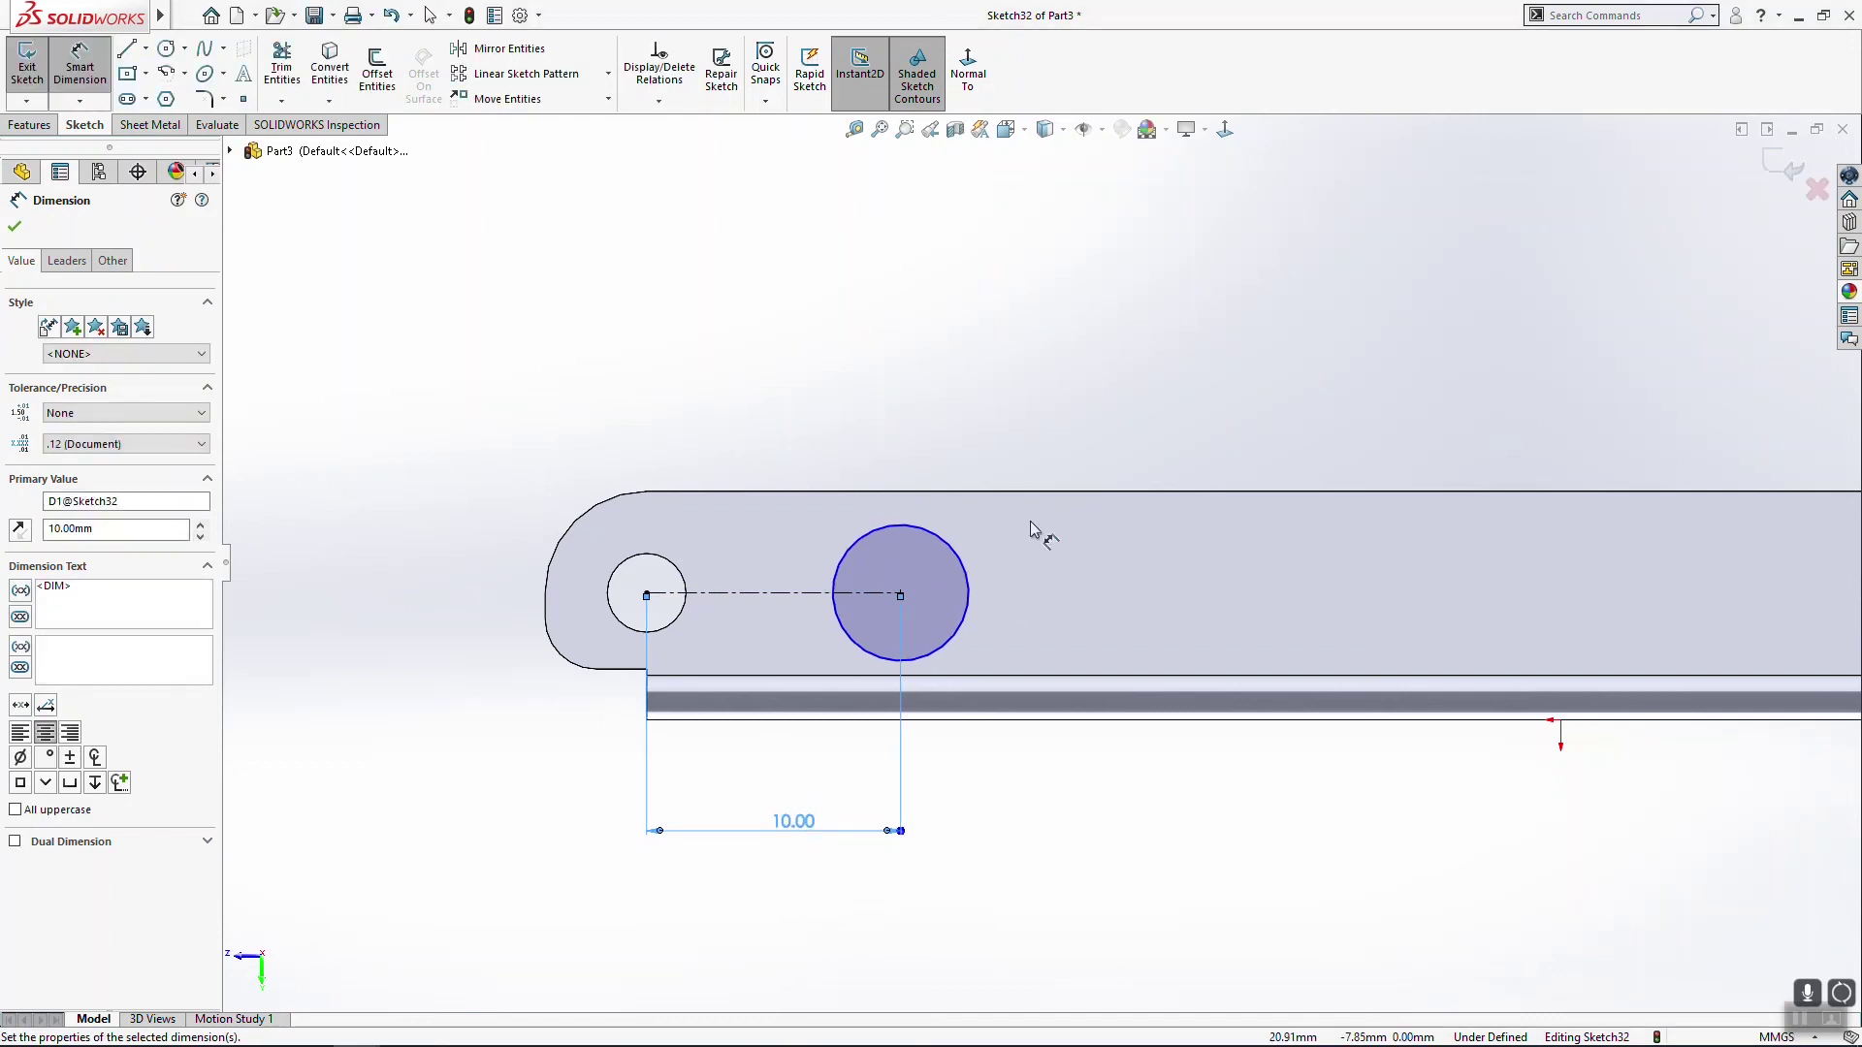
Step: Dimension the new circle's diameter as 5 mm
click(974, 628)
click(1021, 798)
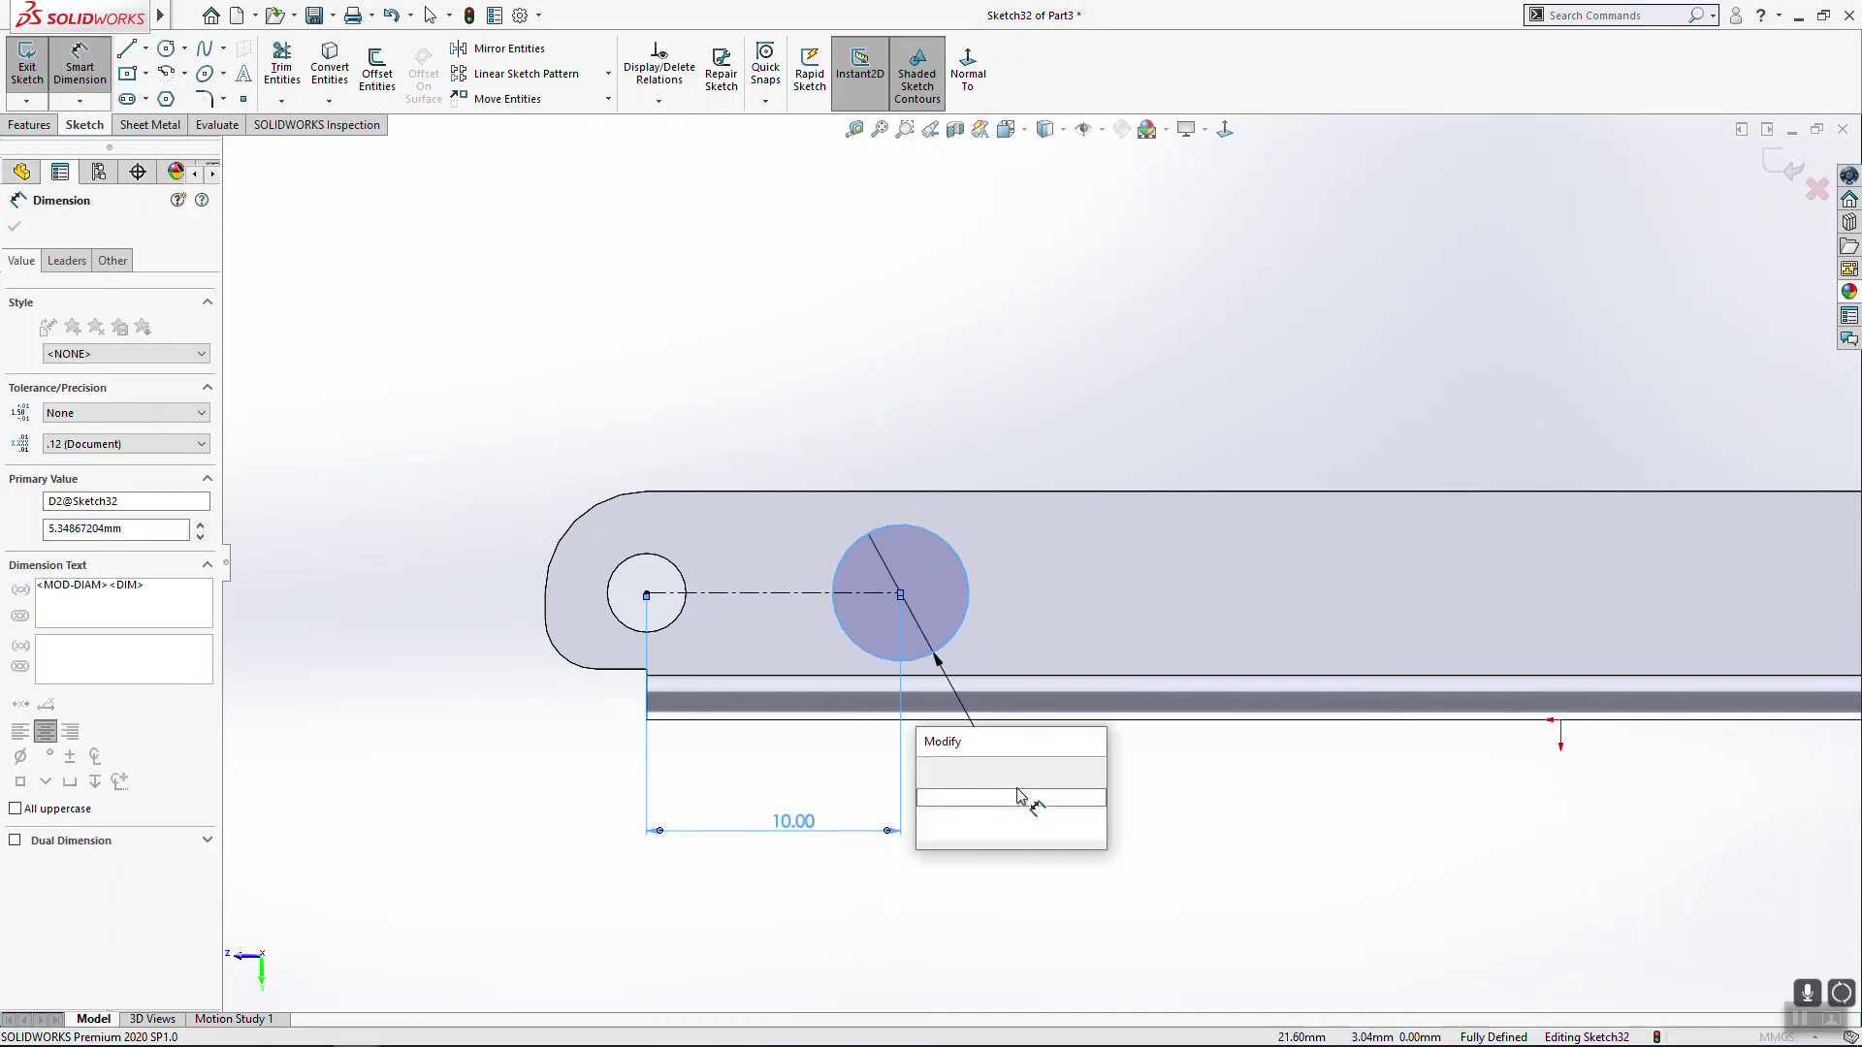
text(5)
key(Return)
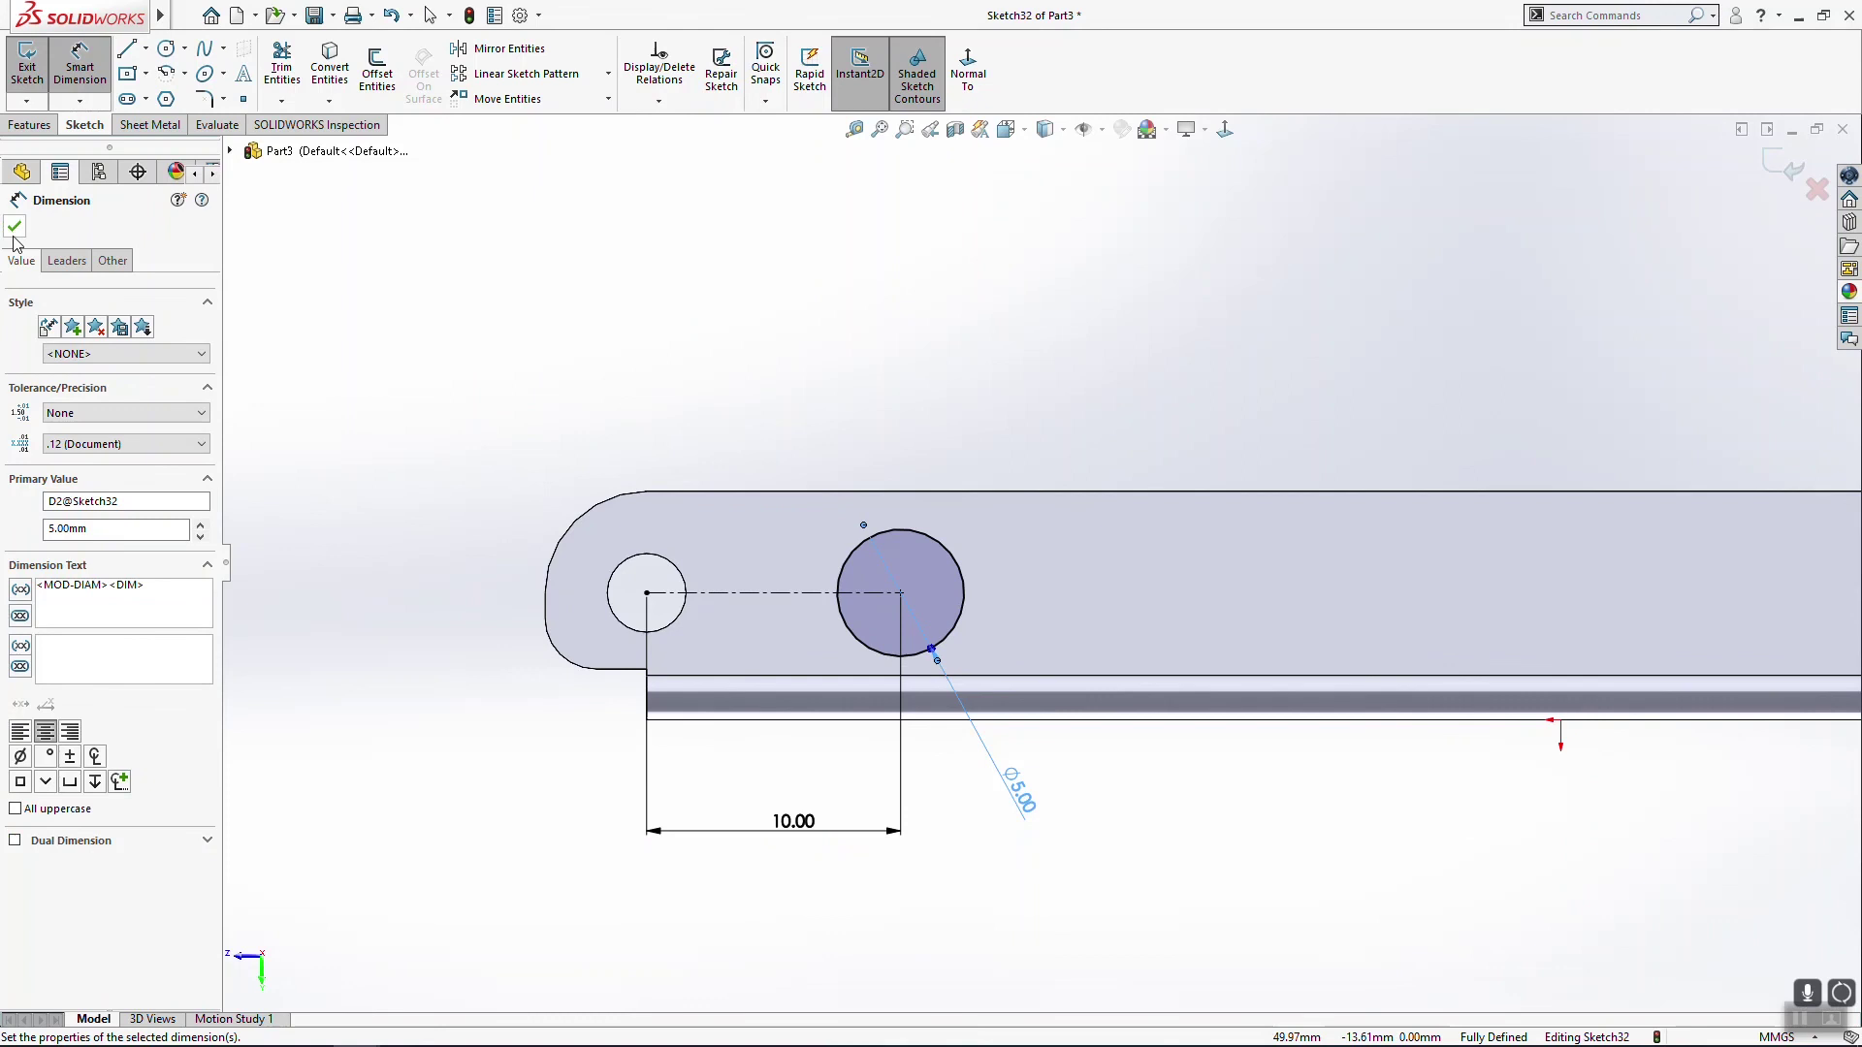
click(14, 229)
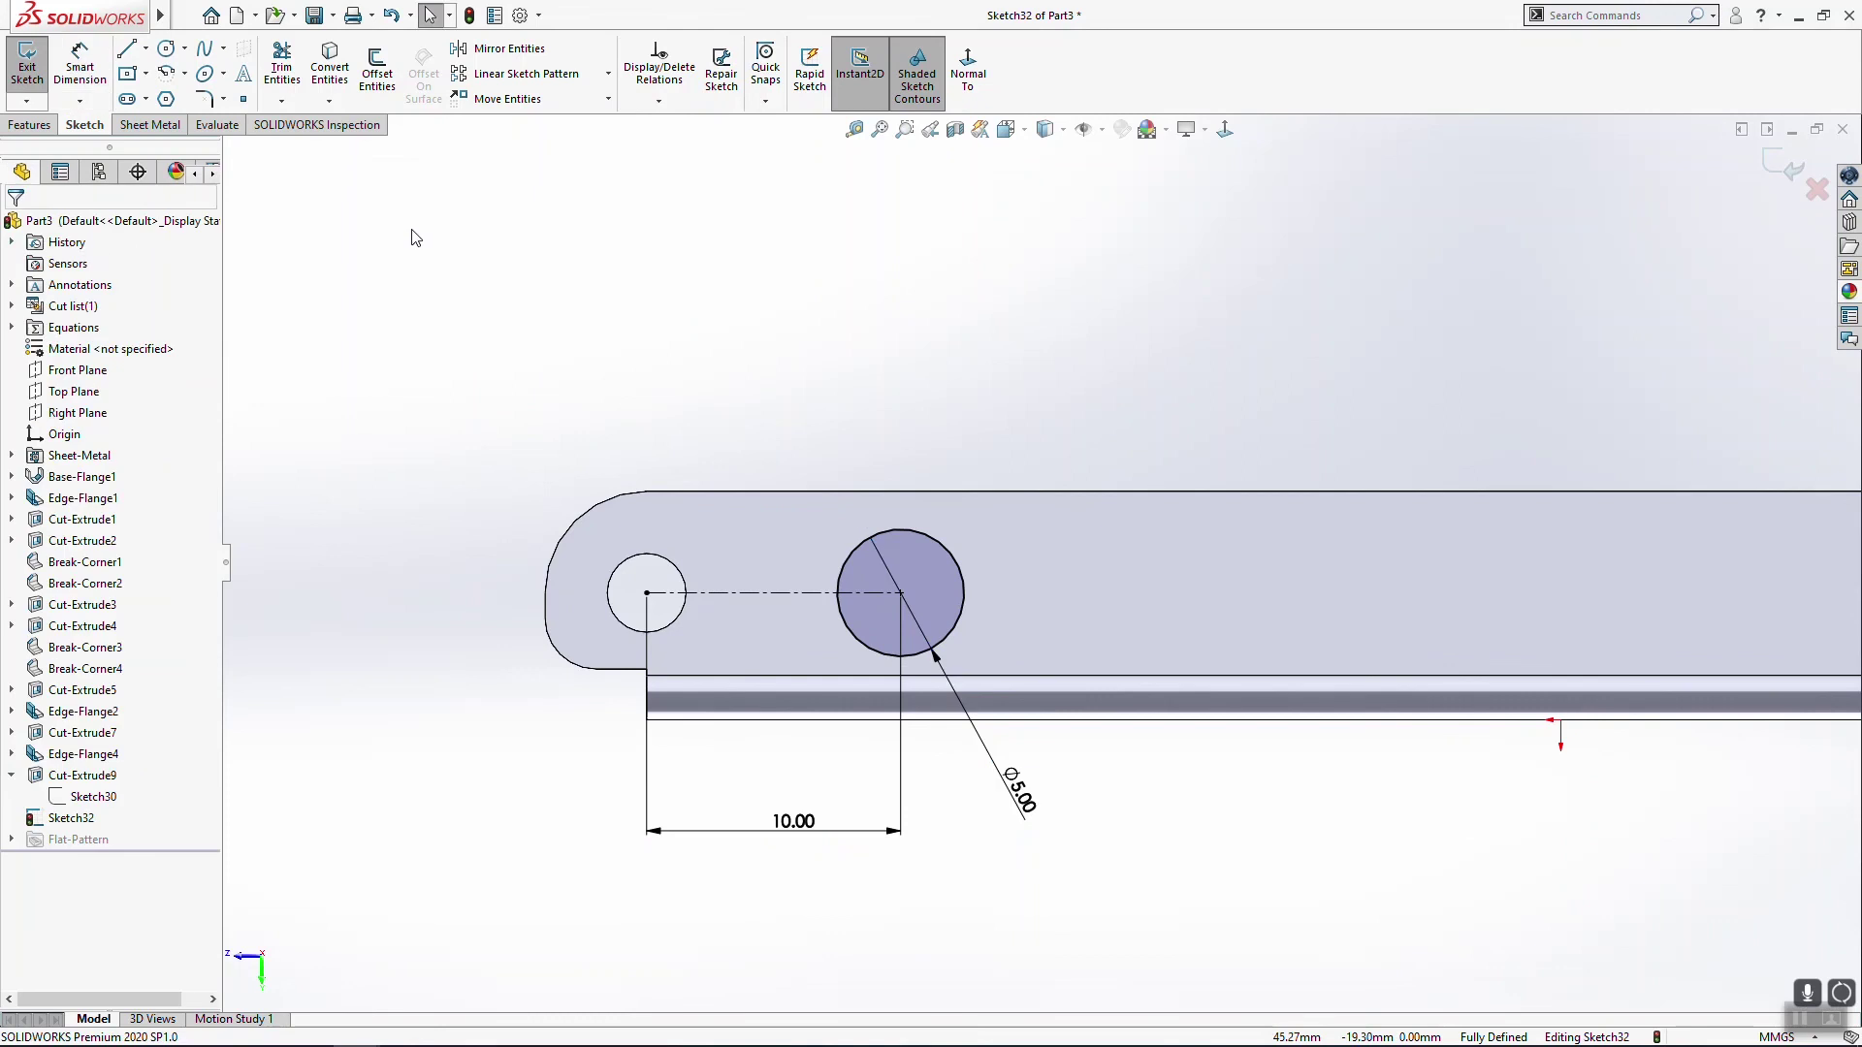
Step: Sketch a horizontal straight slot about 52 mm long and 1.2 mm wide, starting in the circle's upper part and running along the wall
click(127, 99)
scroll(978, 541, up, 3)
scroll(978, 541, down, 2)
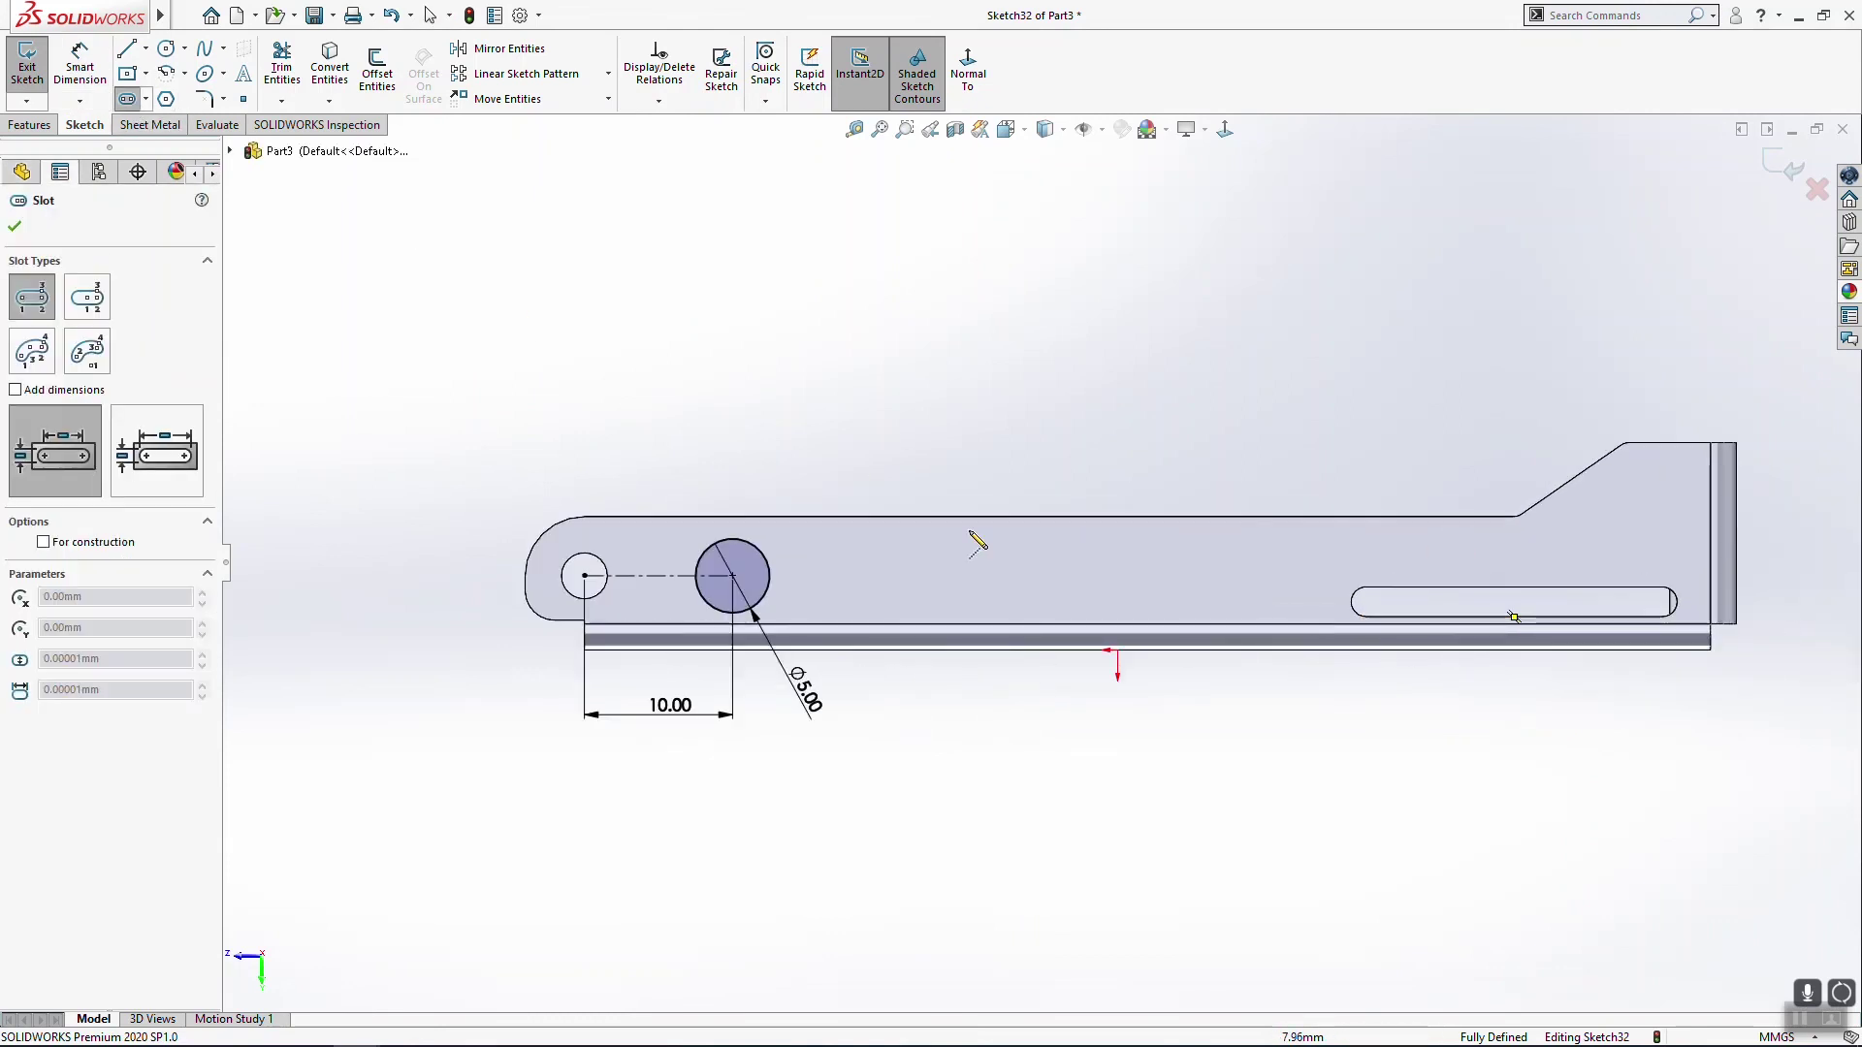
click(734, 547)
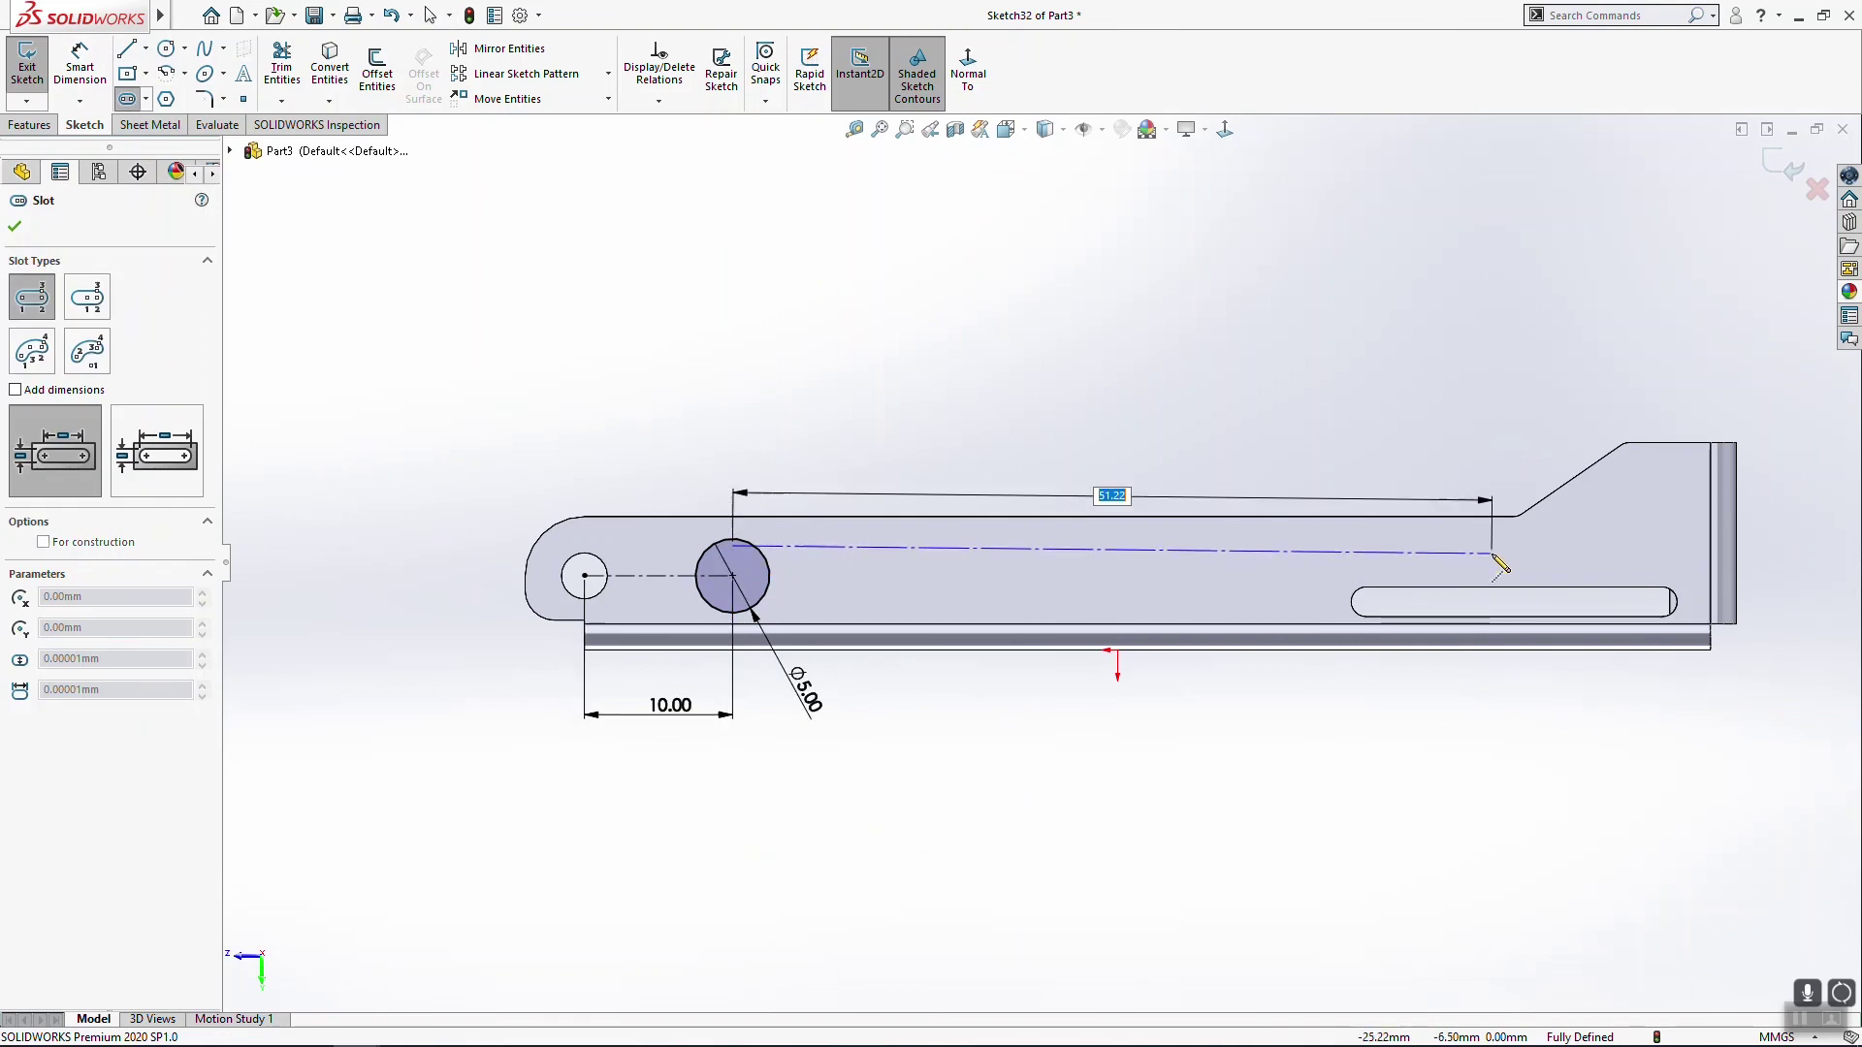
click(1510, 549)
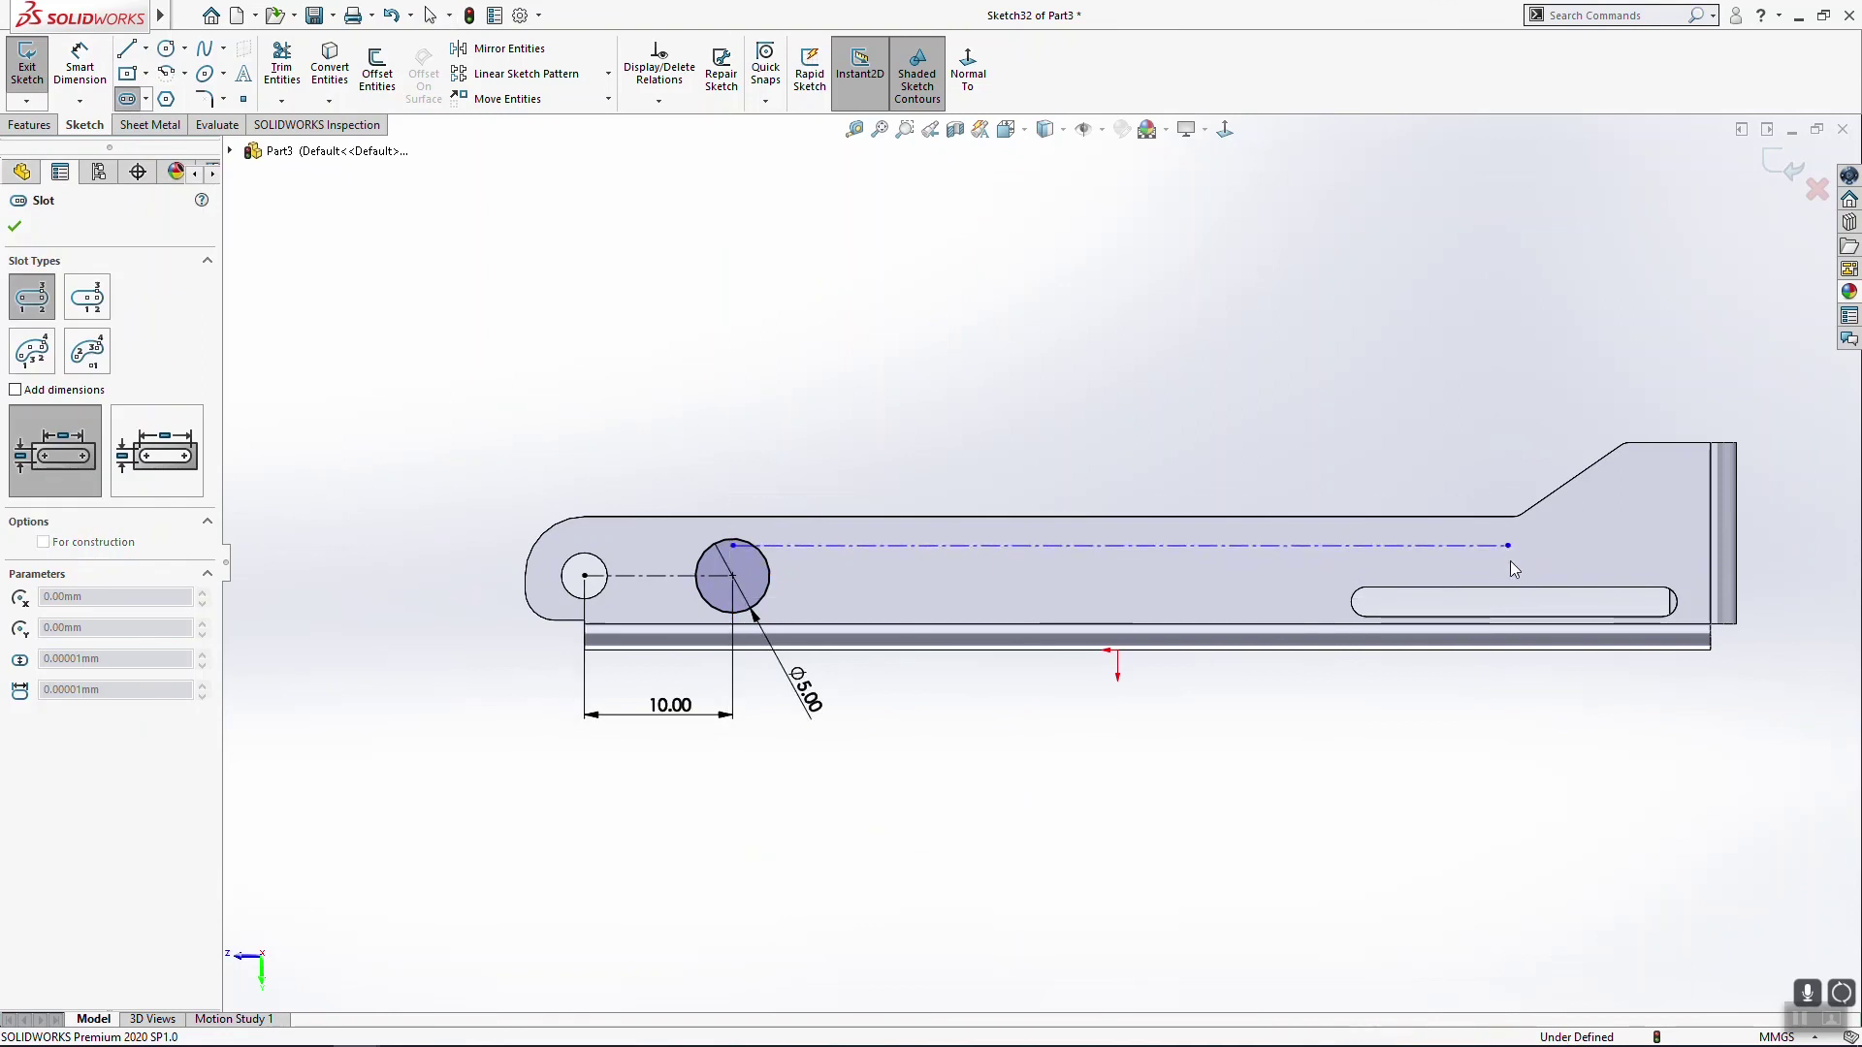
click(1516, 555)
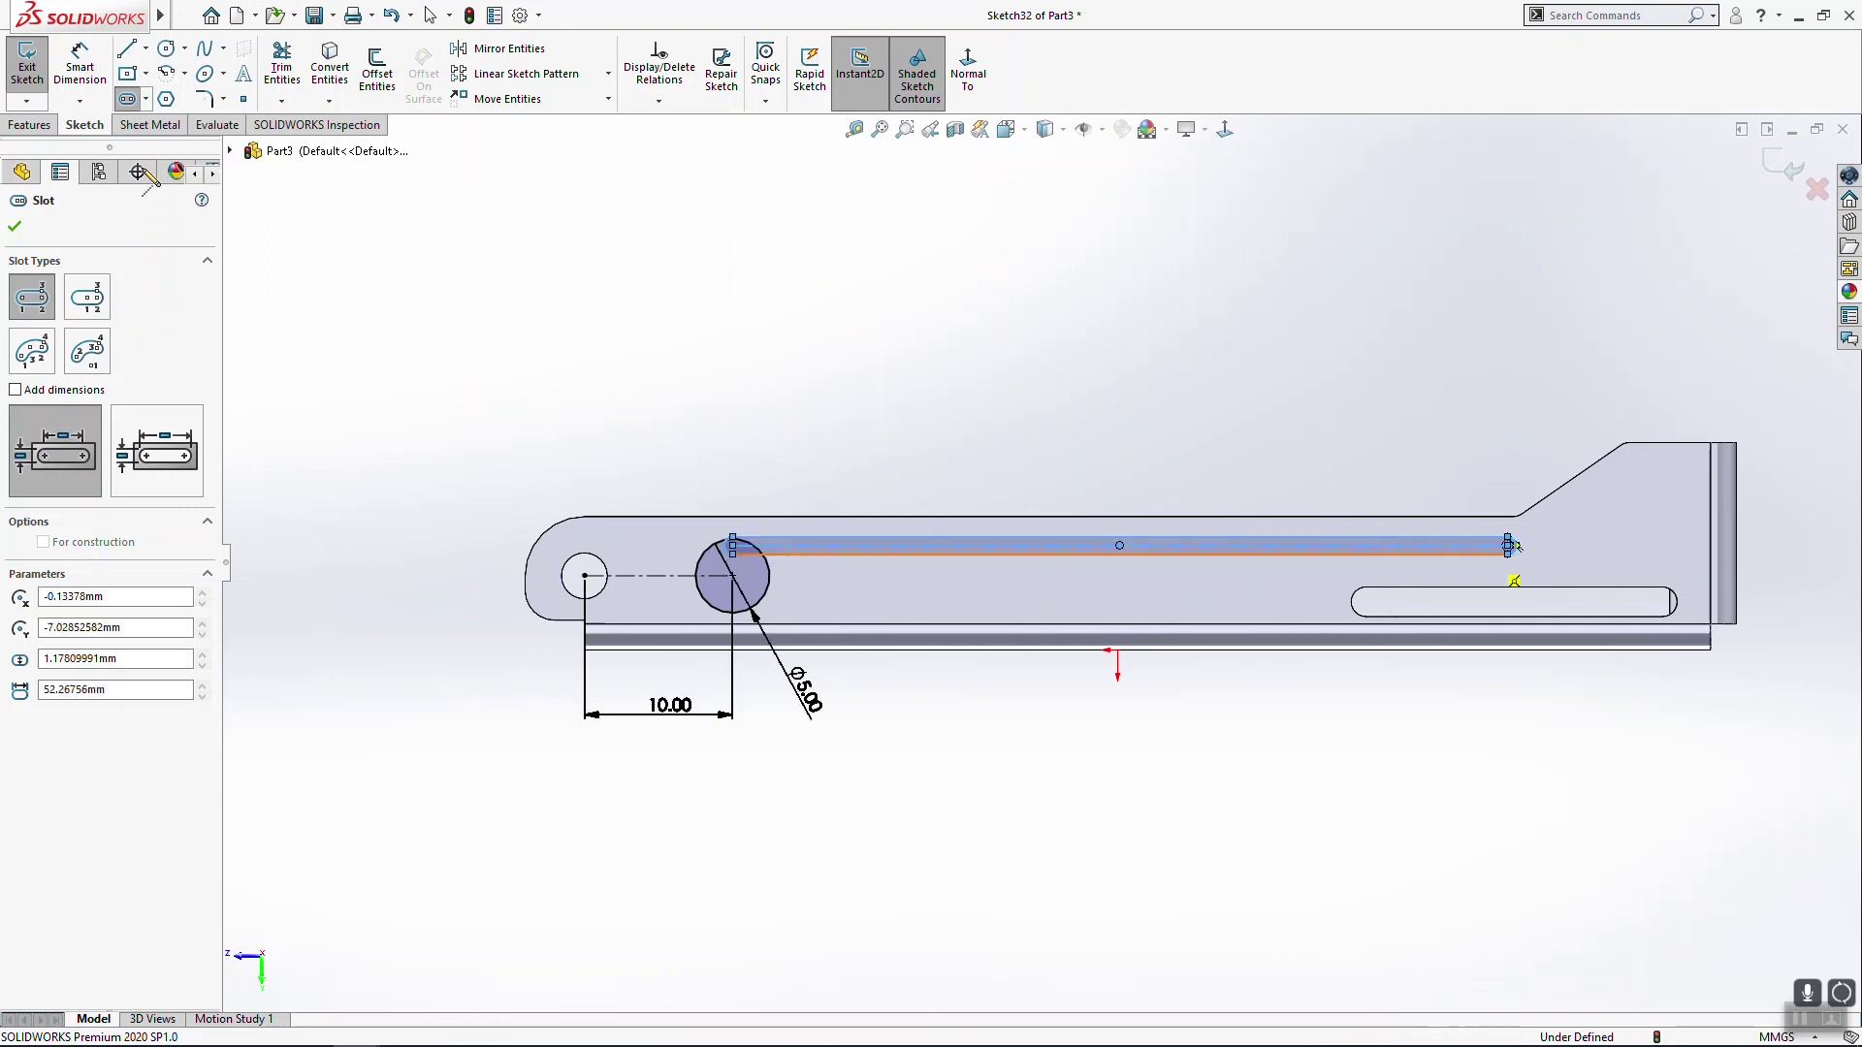
click(21, 220)
Step: Add a Vertical relation between the slot's end-arc centre and the circle's centre
scroll(669, 509, down, 5)
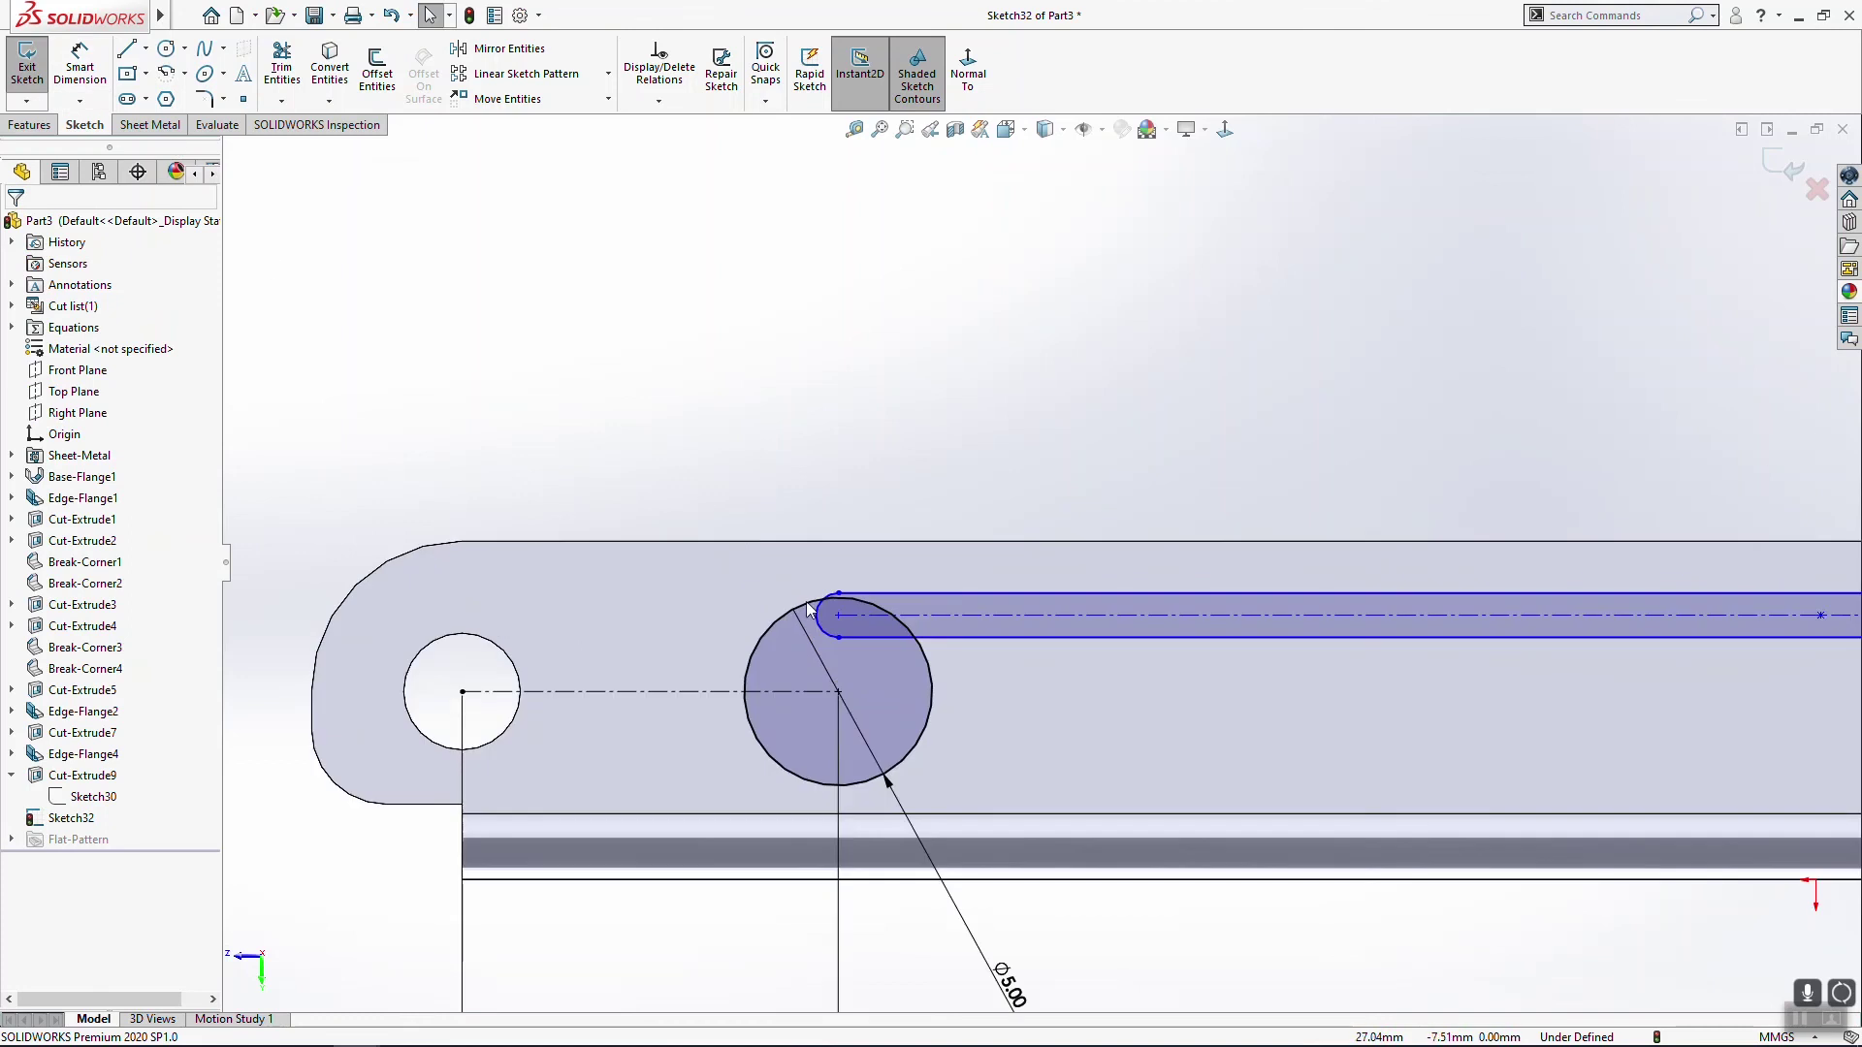
scroll(806, 602, down, 3)
click(828, 553)
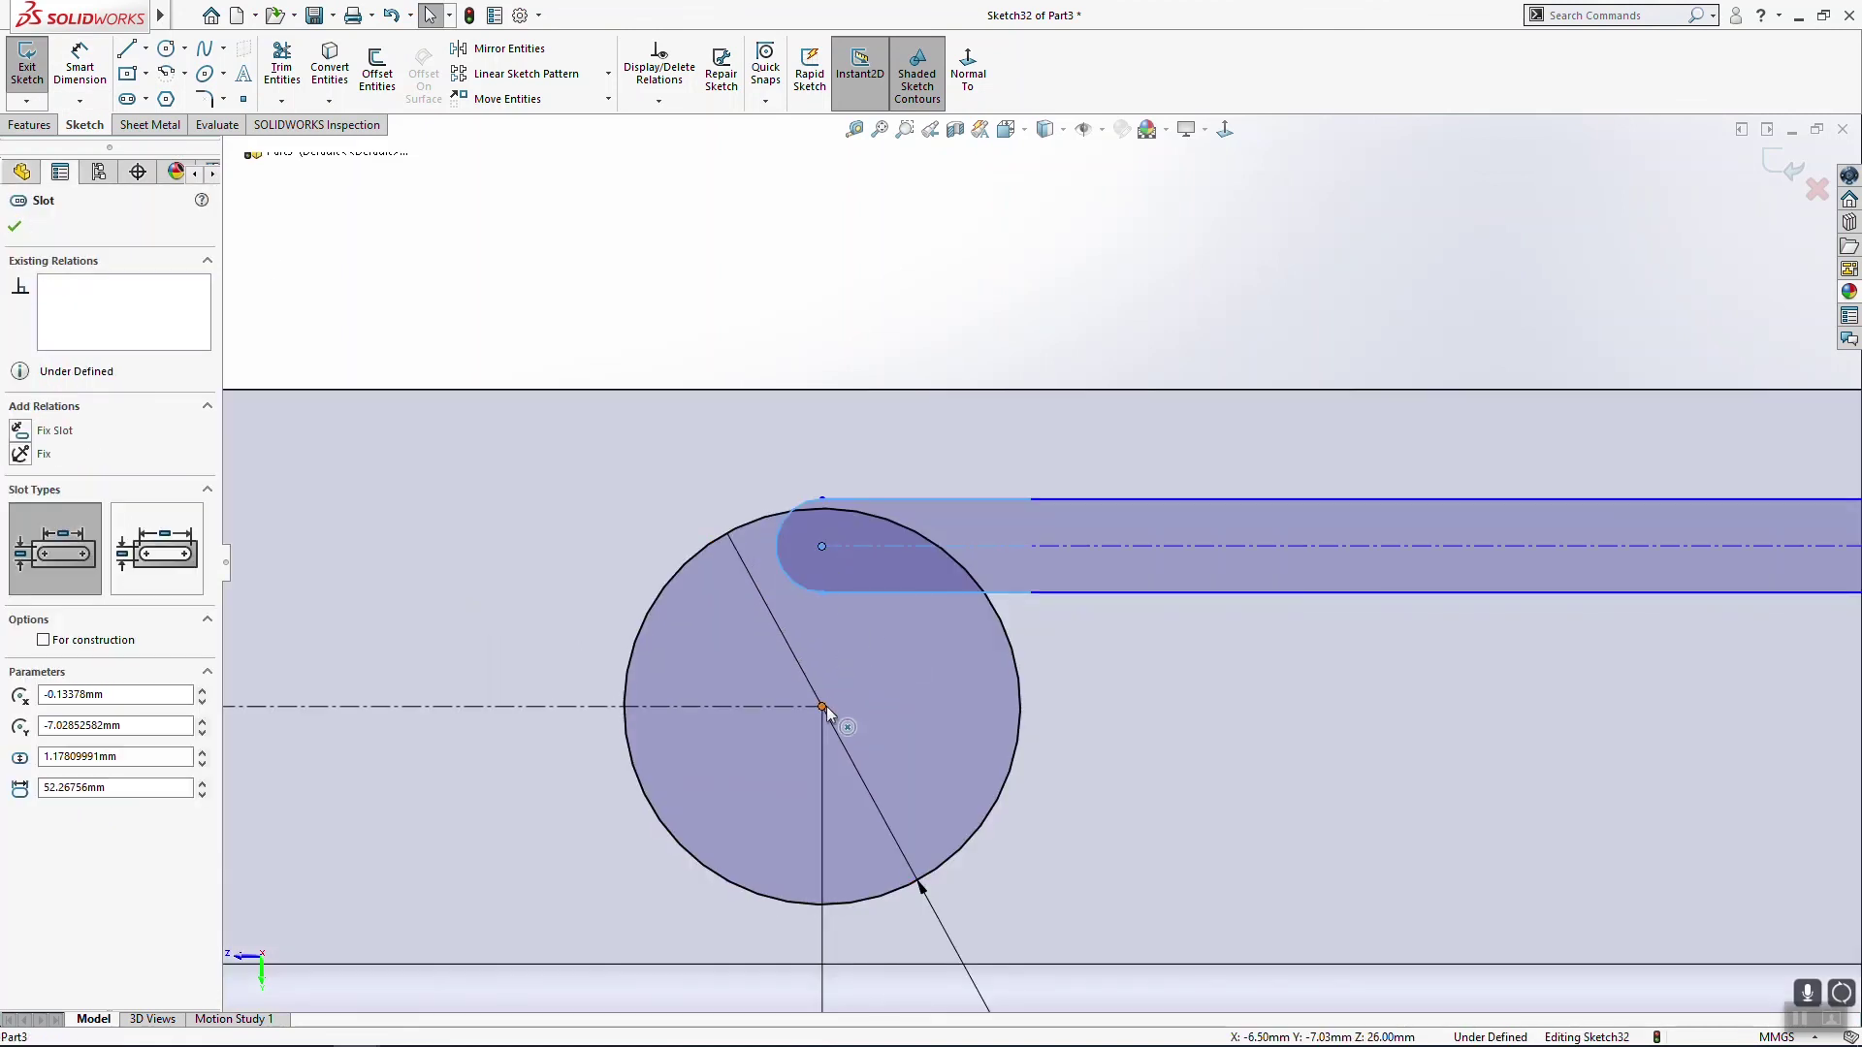
ctrl+click(822, 707)
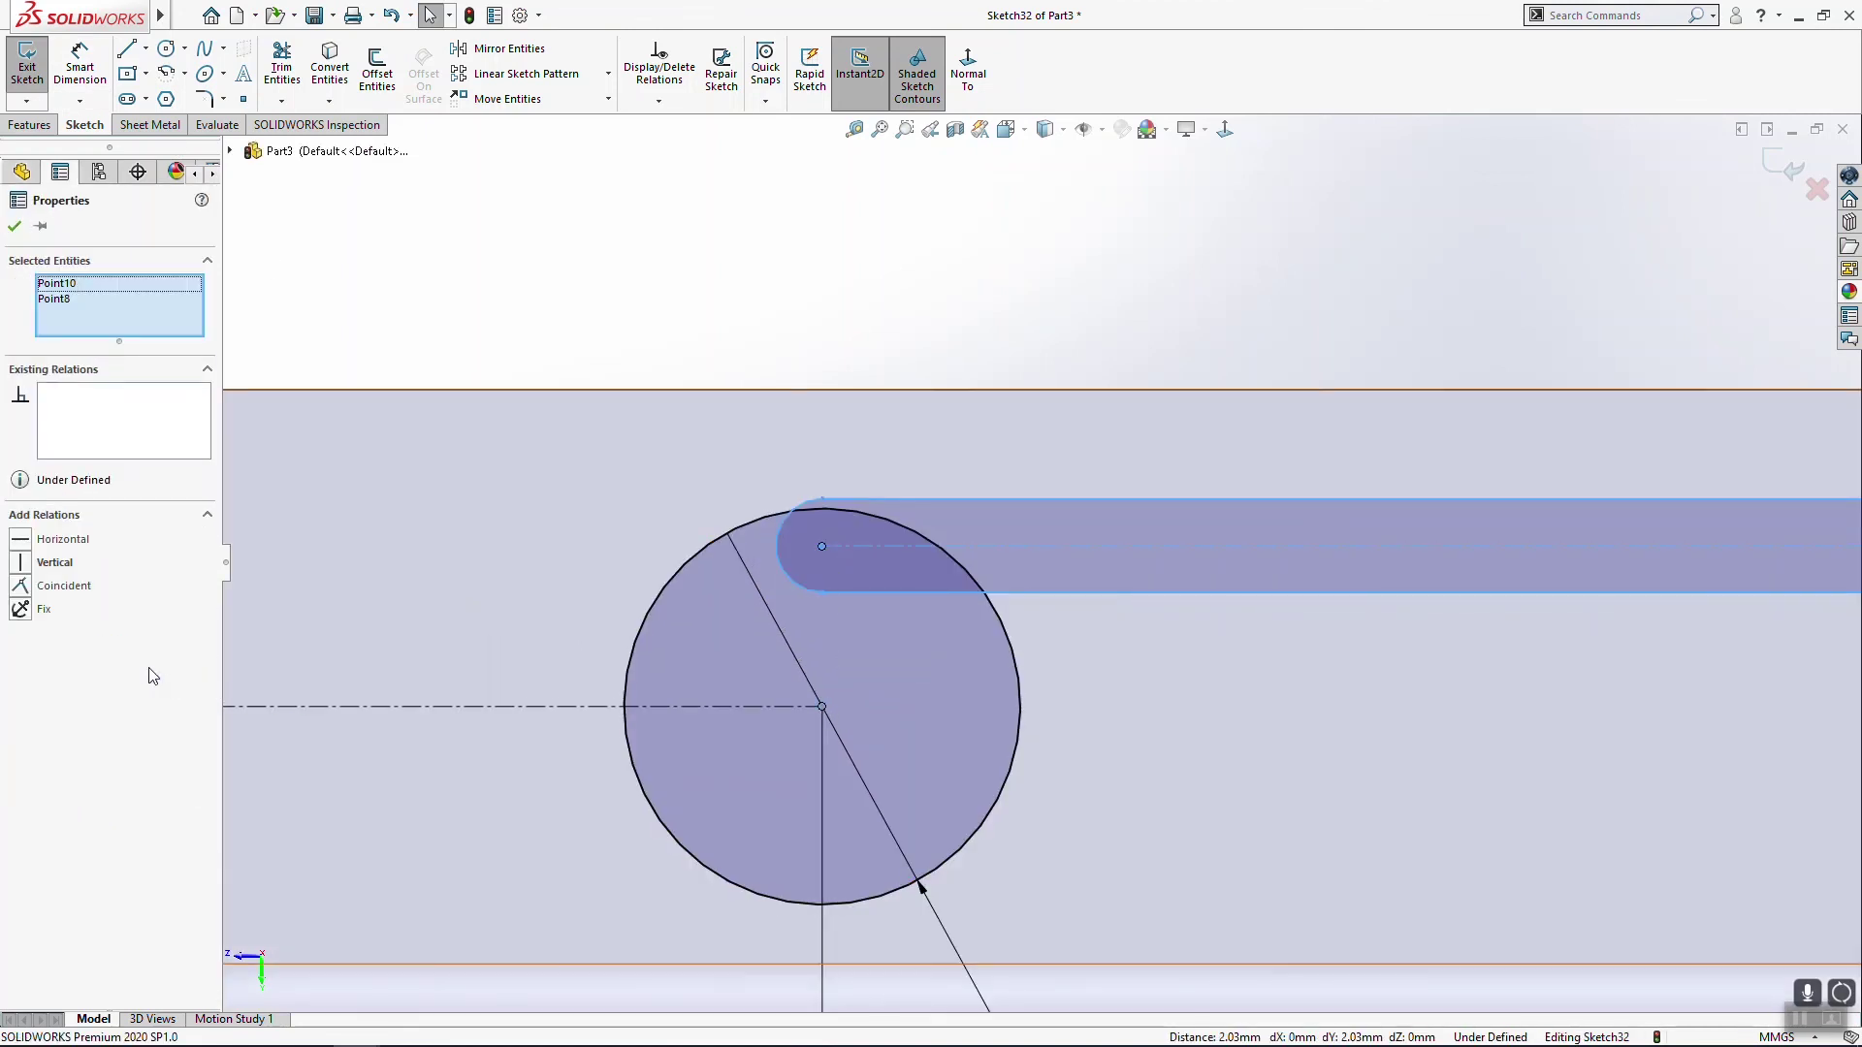
click(58, 573)
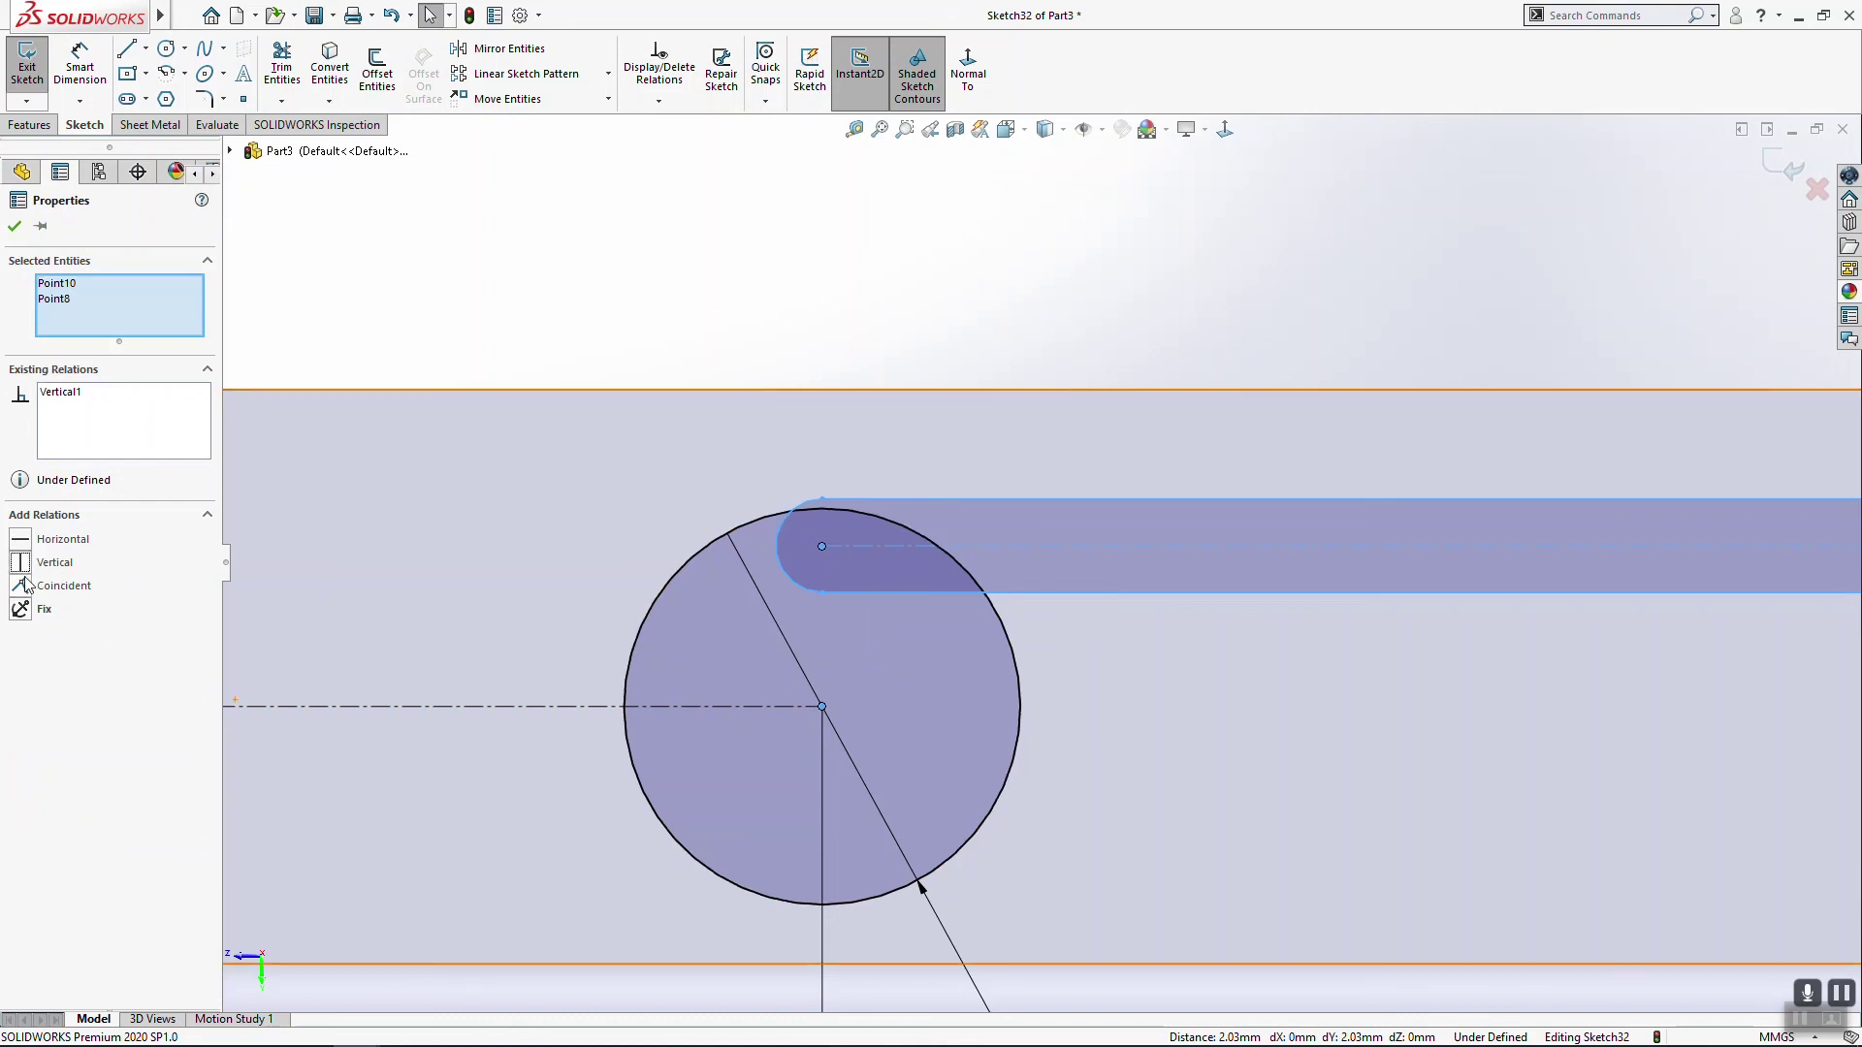
click(607, 532)
Step: Dimension the slot's end-arc radius as 0.5 mm
click(80, 68)
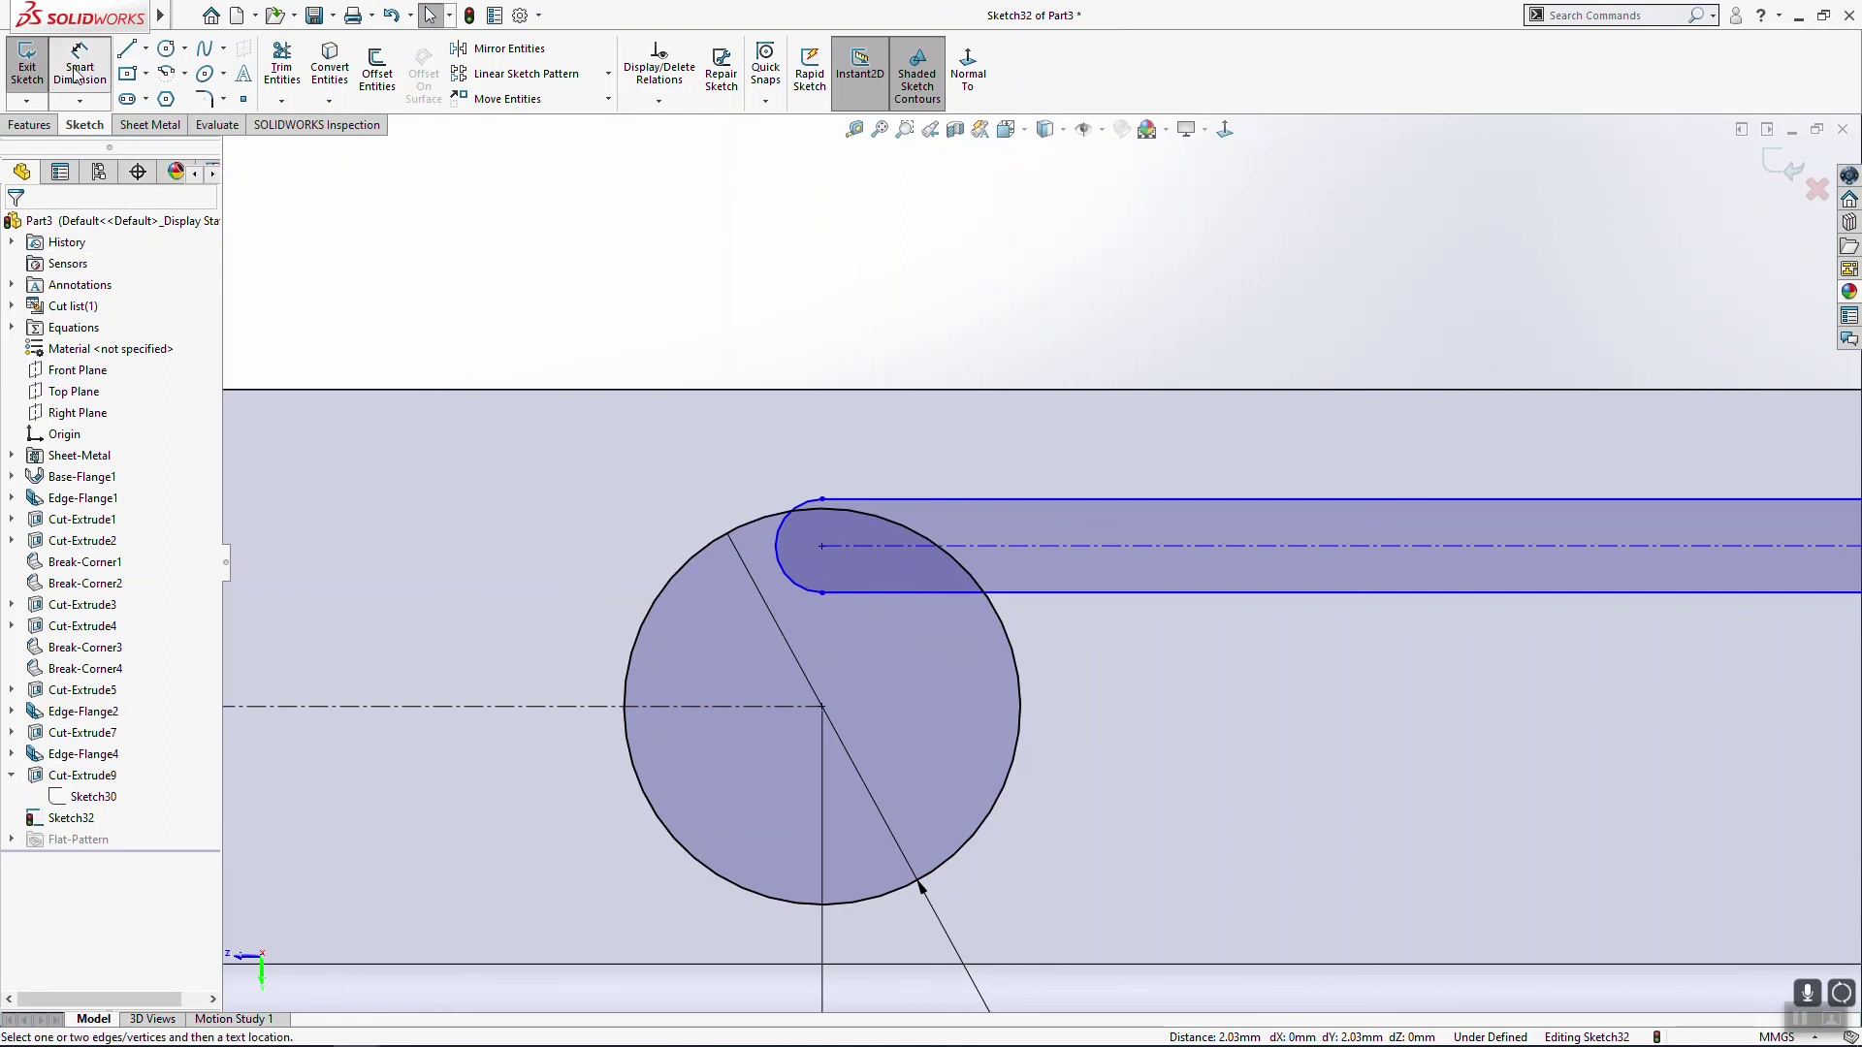
click(801, 595)
click(706, 679)
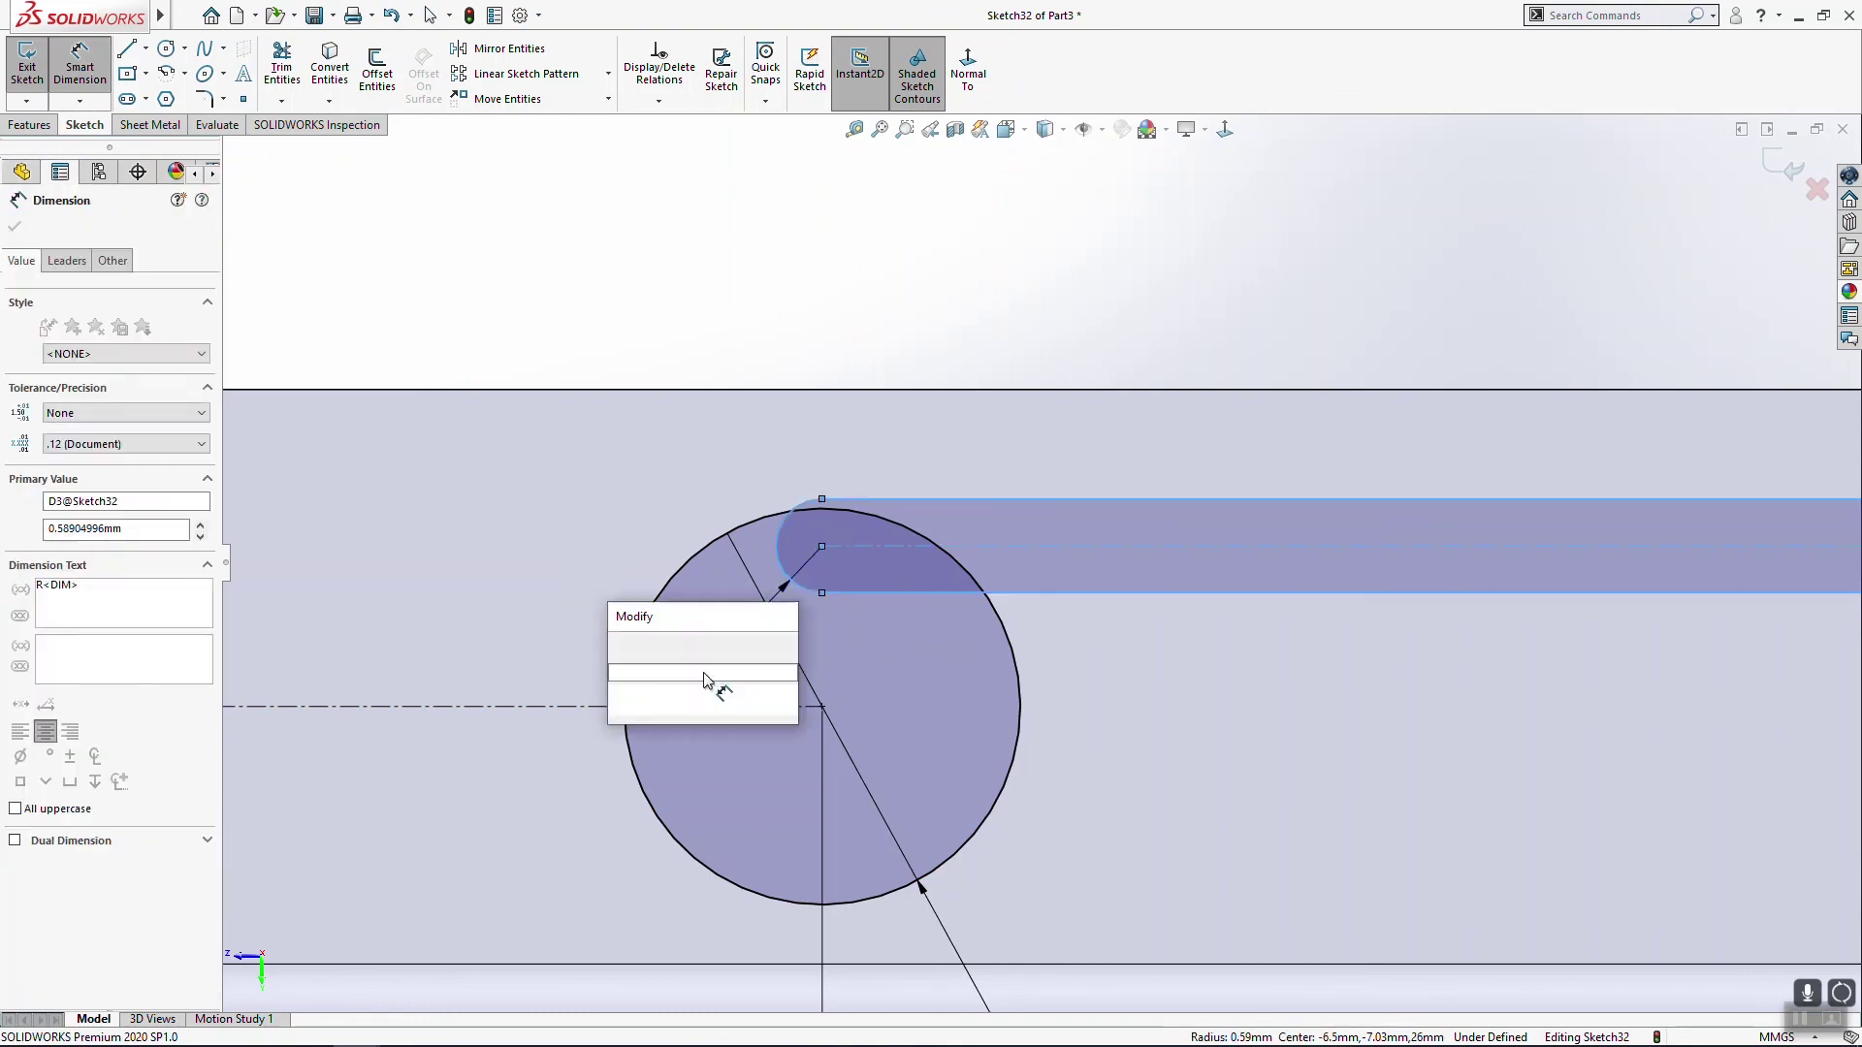
key(Return)
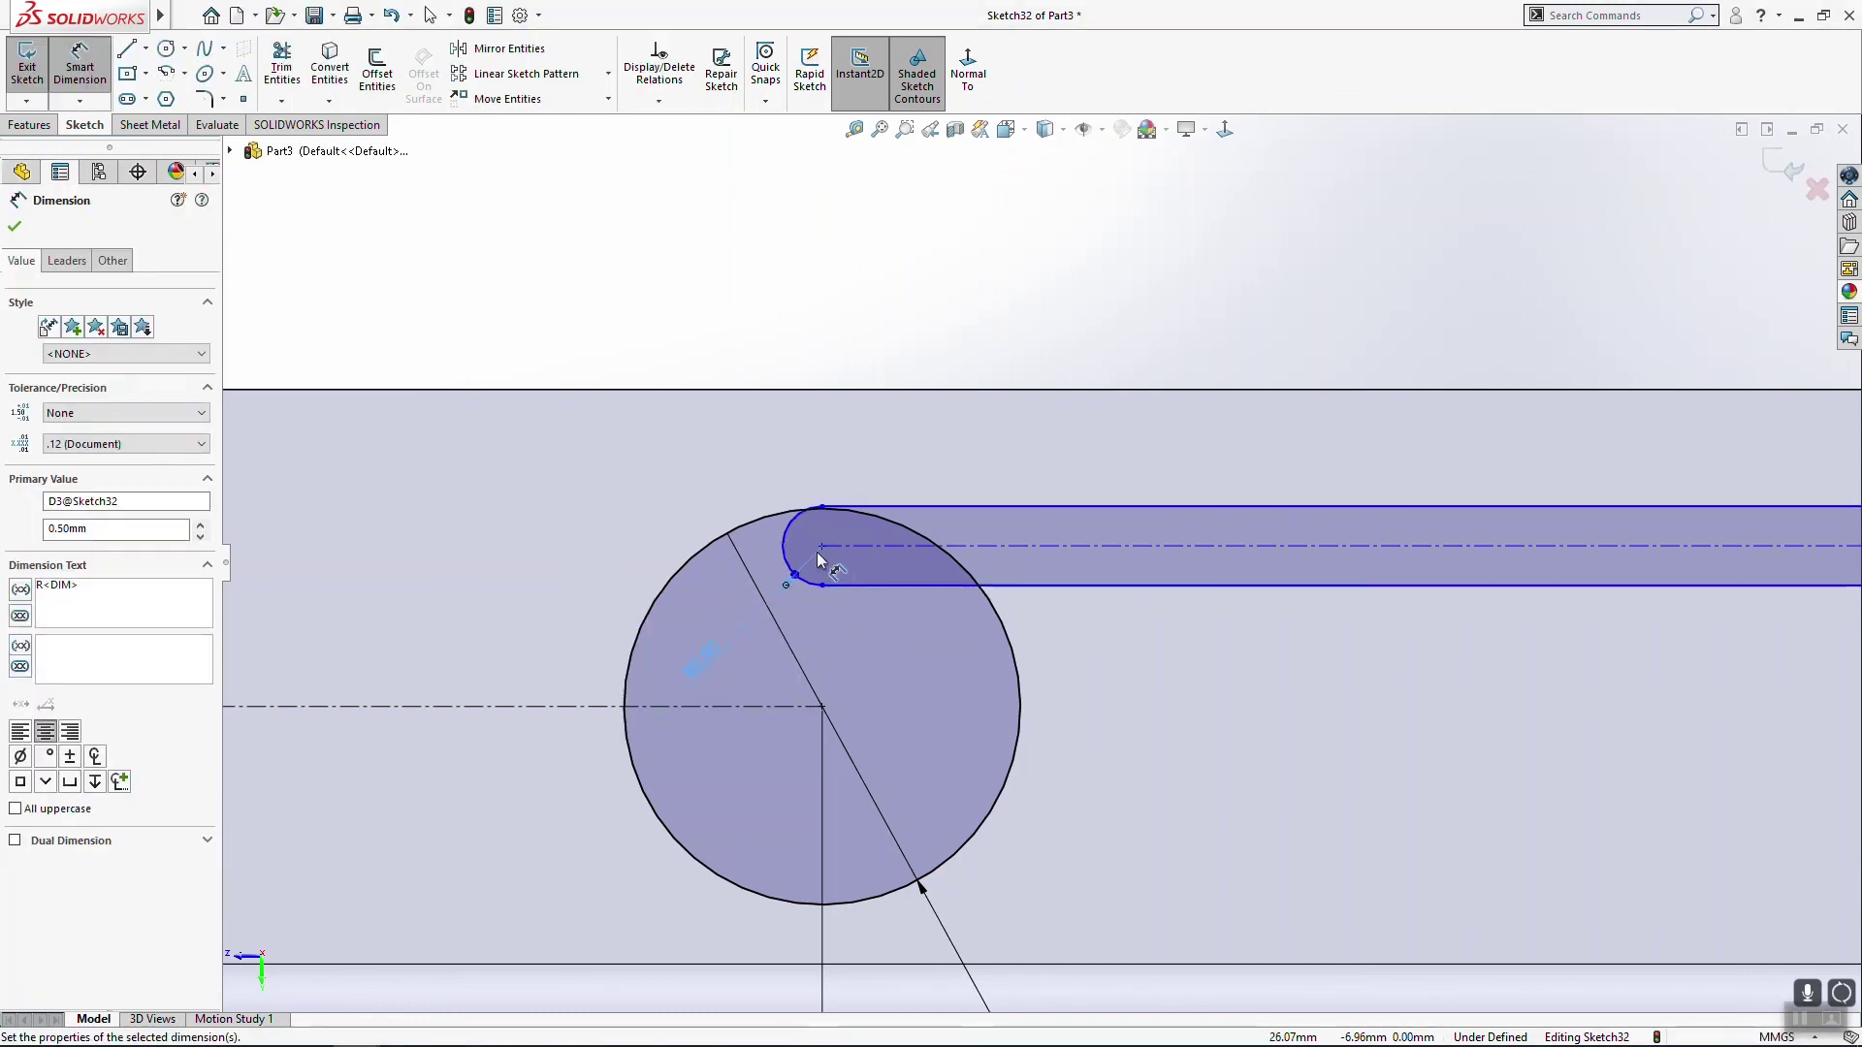
key(Escape)
Step: Make the upper endpoint of the slot's end arc coincident with the 5 mm circle
click(785, 519)
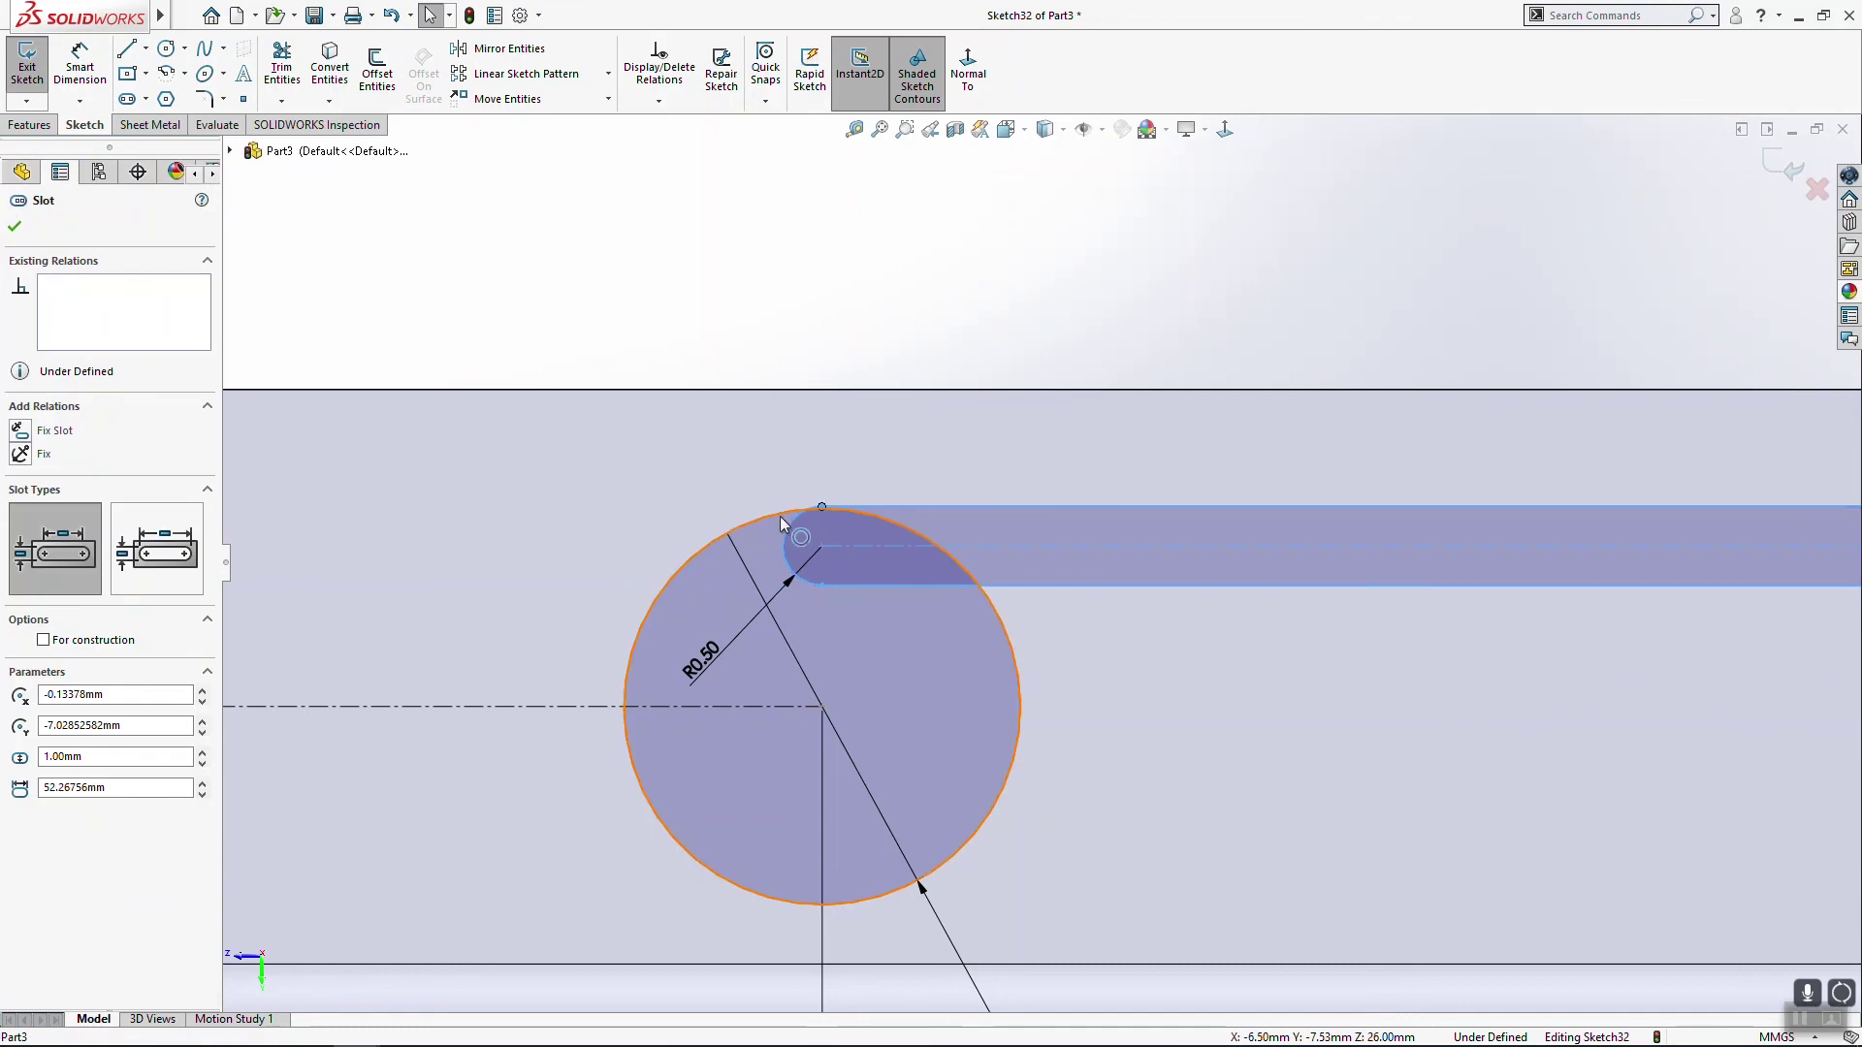
ctrl+click(786, 524)
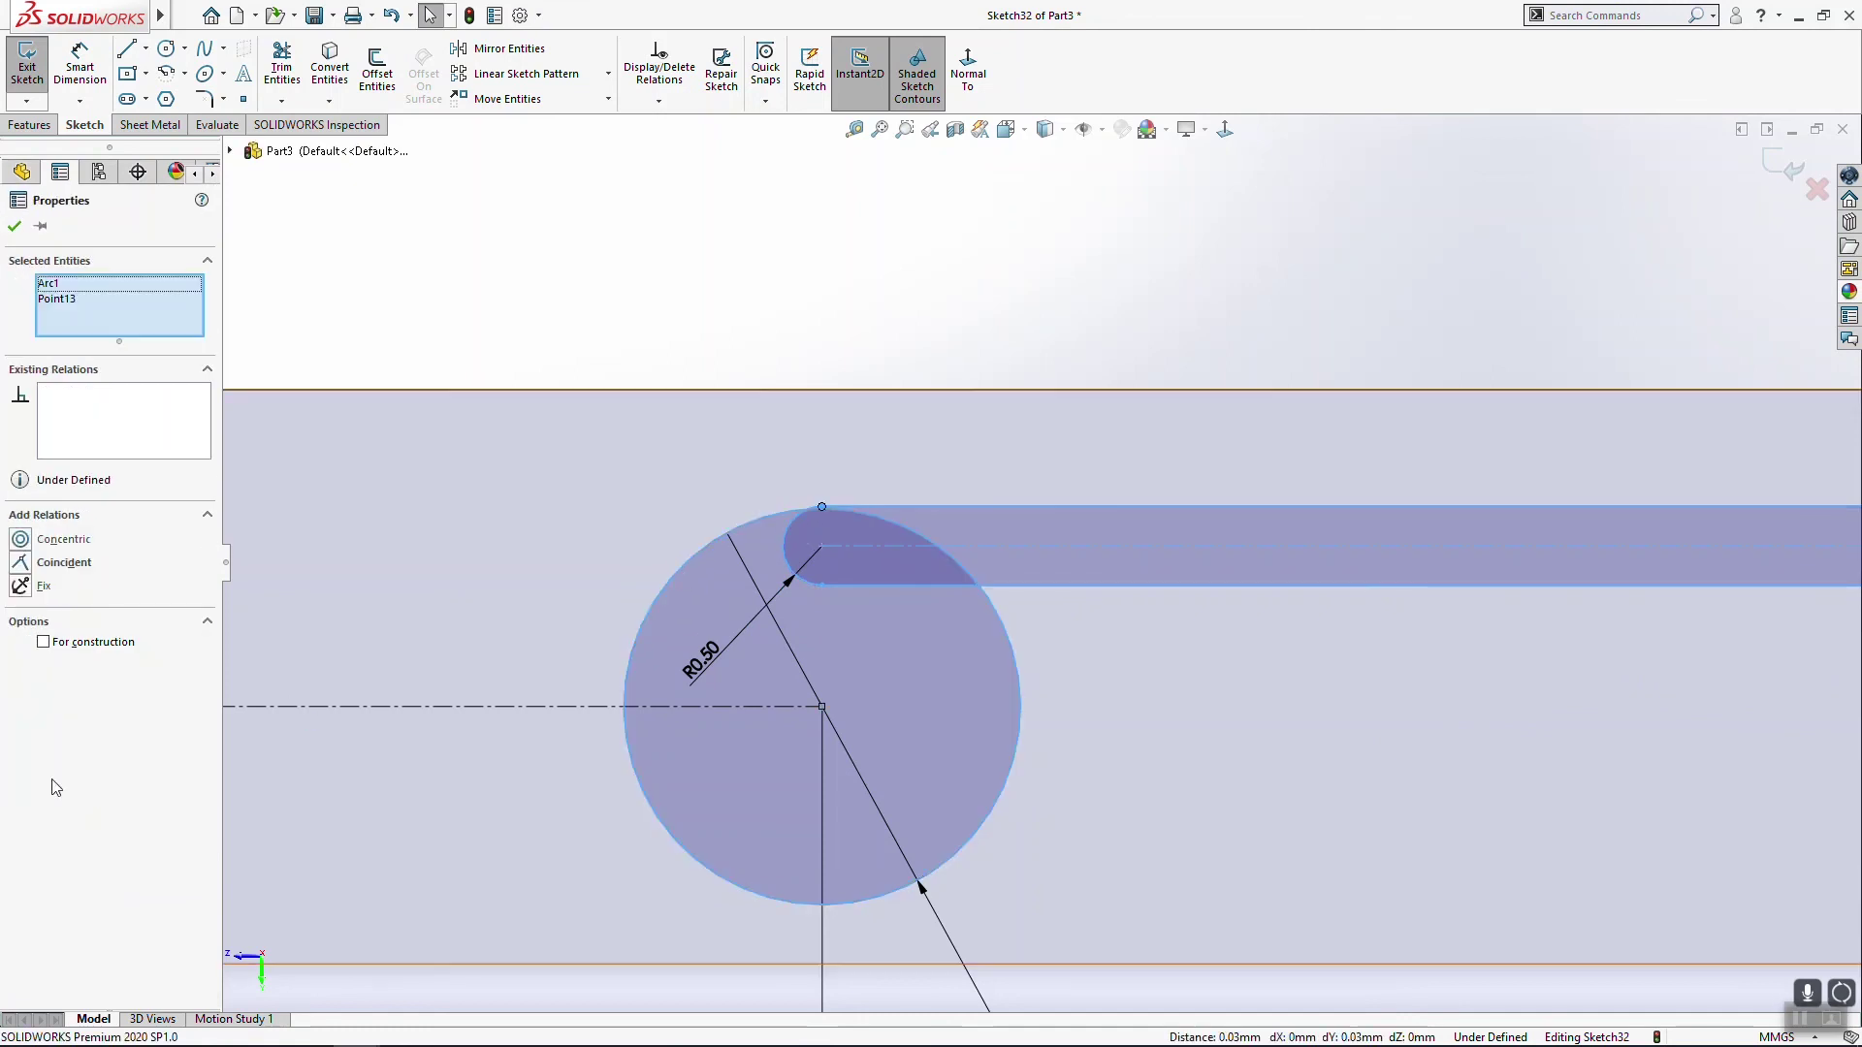
click(62, 570)
click(426, 640)
scroll(812, 737, up, 11)
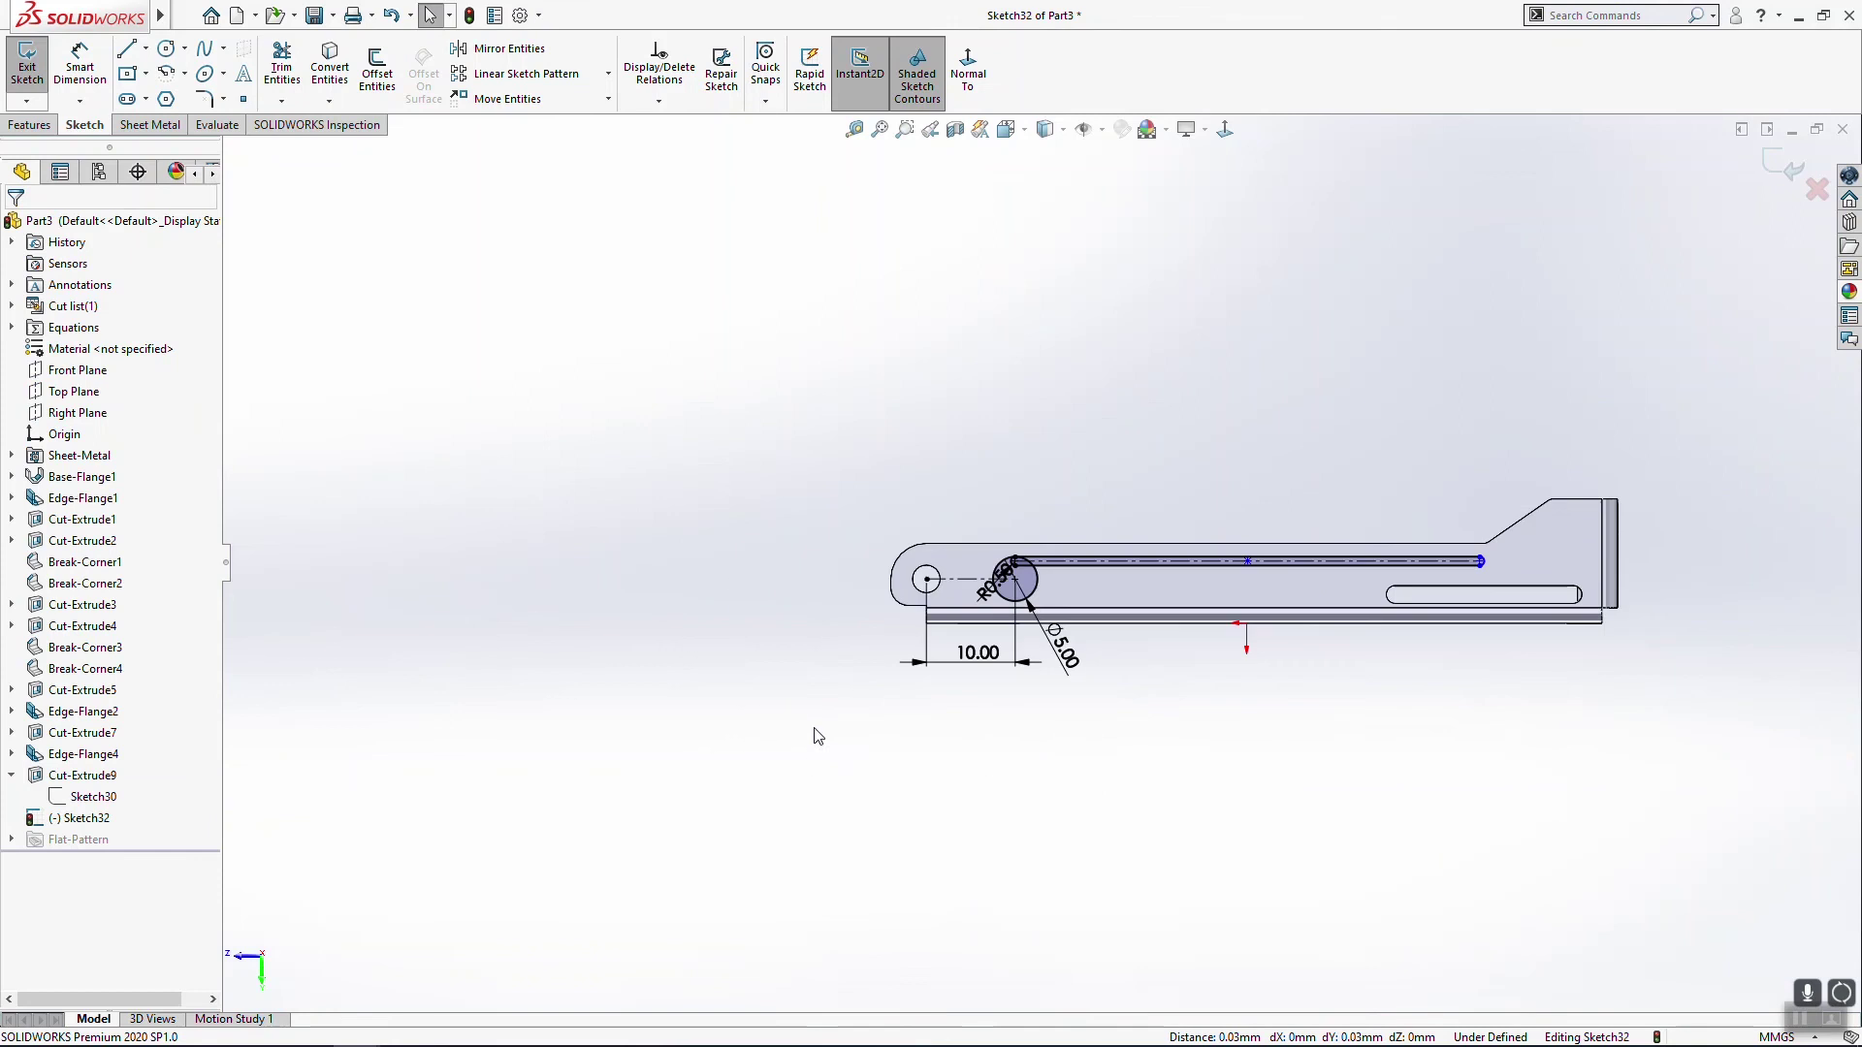
Step: Dimension the slot's centre-to-centre length as 60 mm
scroll(1424, 662, down, 4)
scroll(843, 653, up, 1)
click(101, 60)
click(1072, 521)
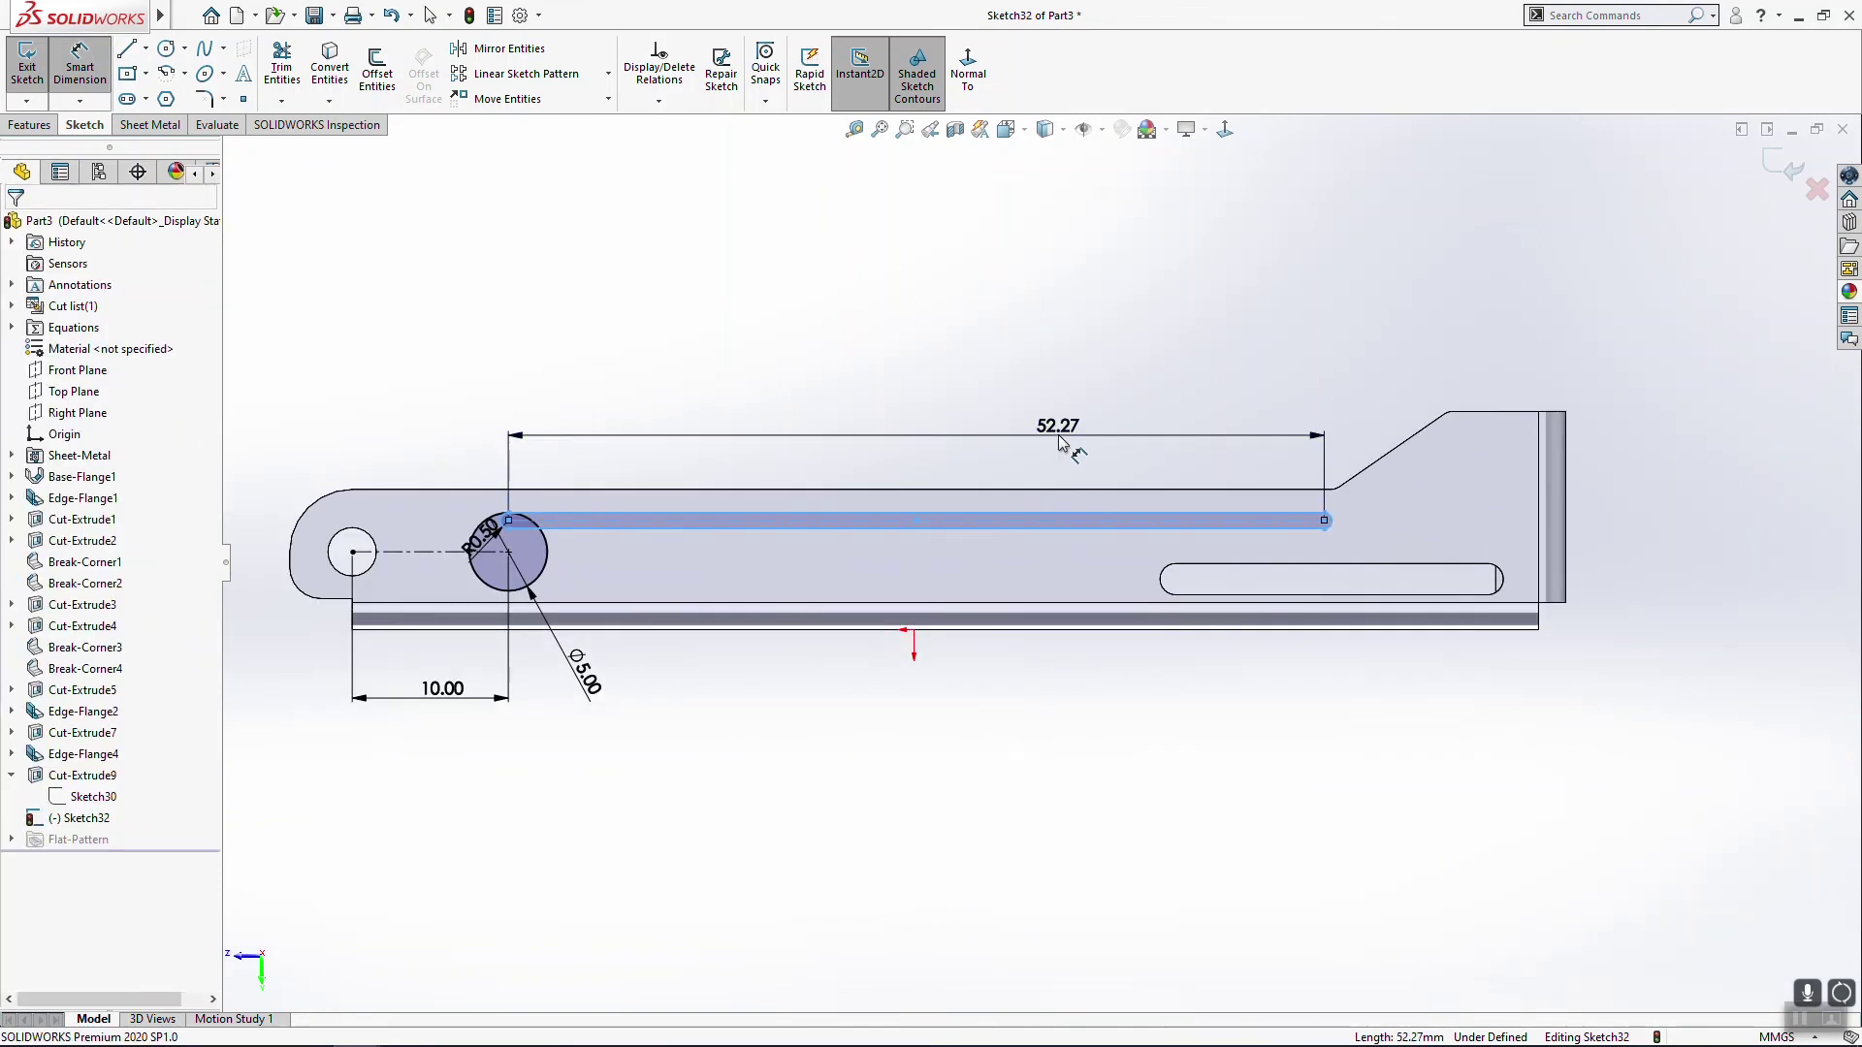
click(1062, 442)
text(60)
key(Return)
key(Escape)
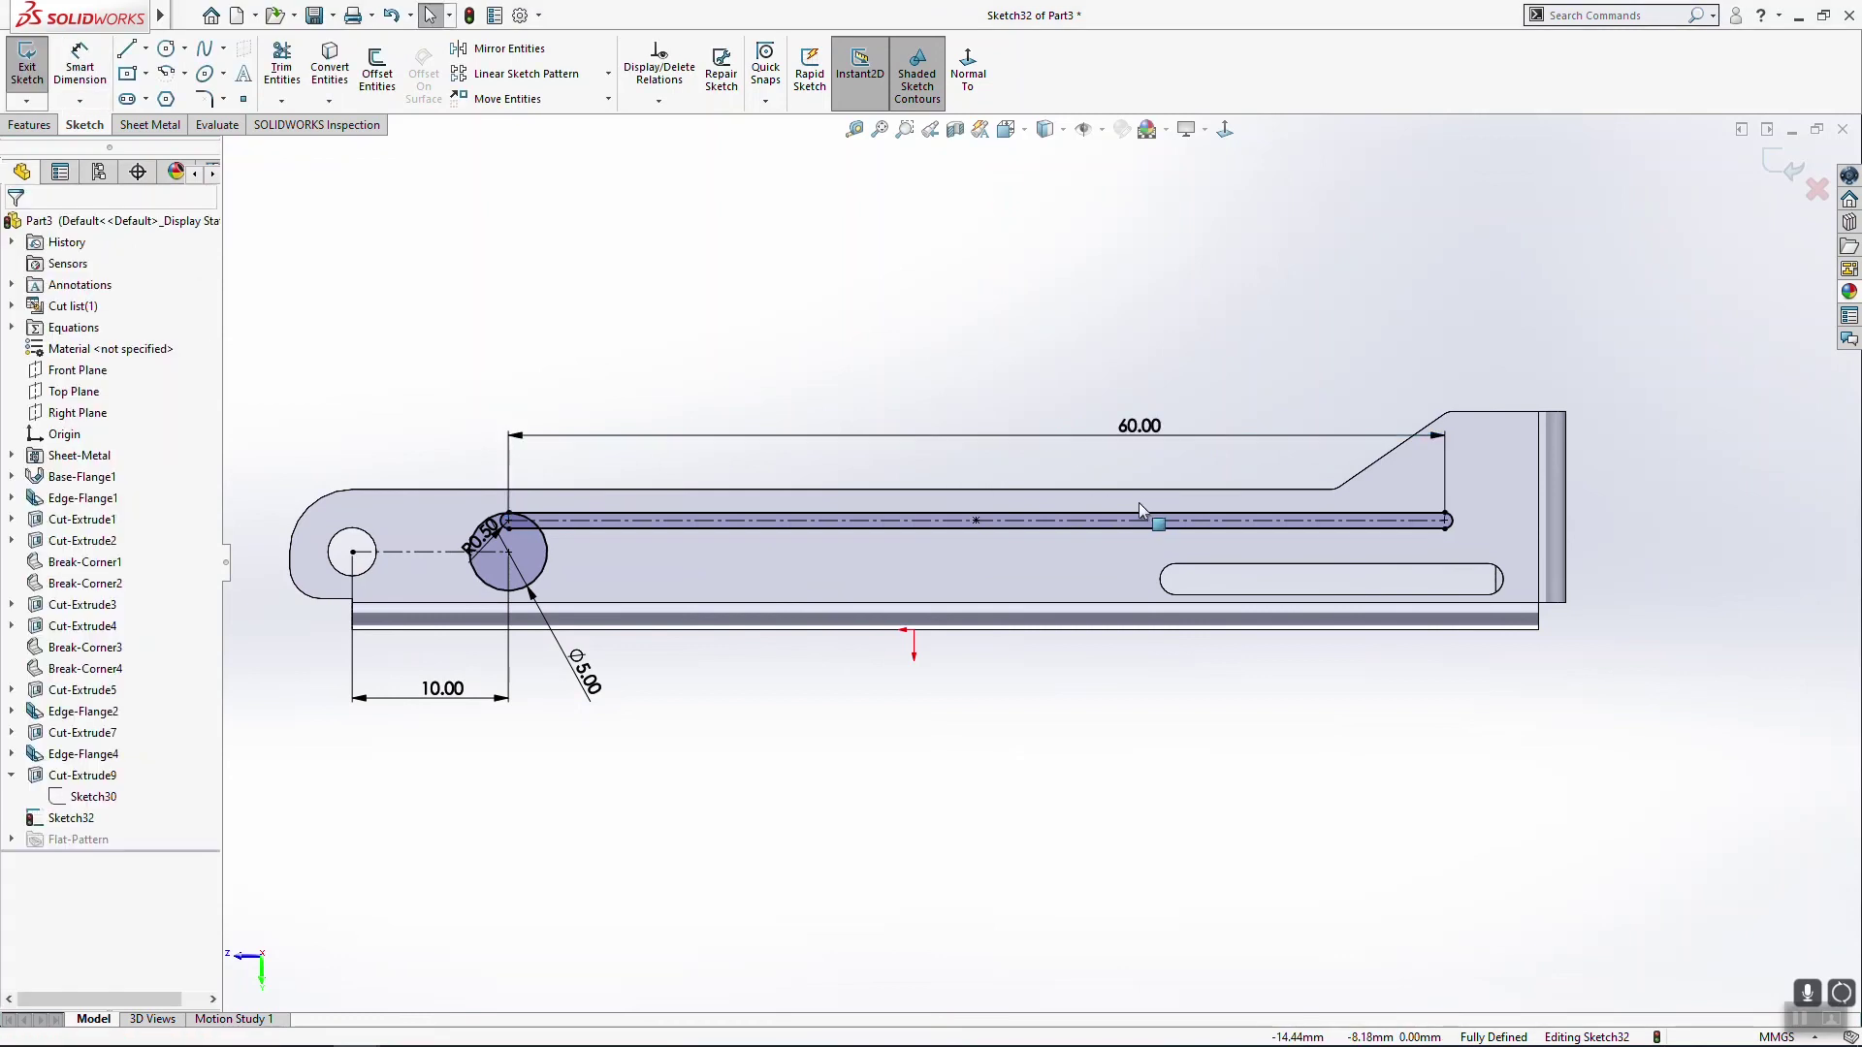
Step: Cut the 5 mm circle and the connected narrow slot regions Through All across the channel's side walls
click(30, 125)
click(288, 67)
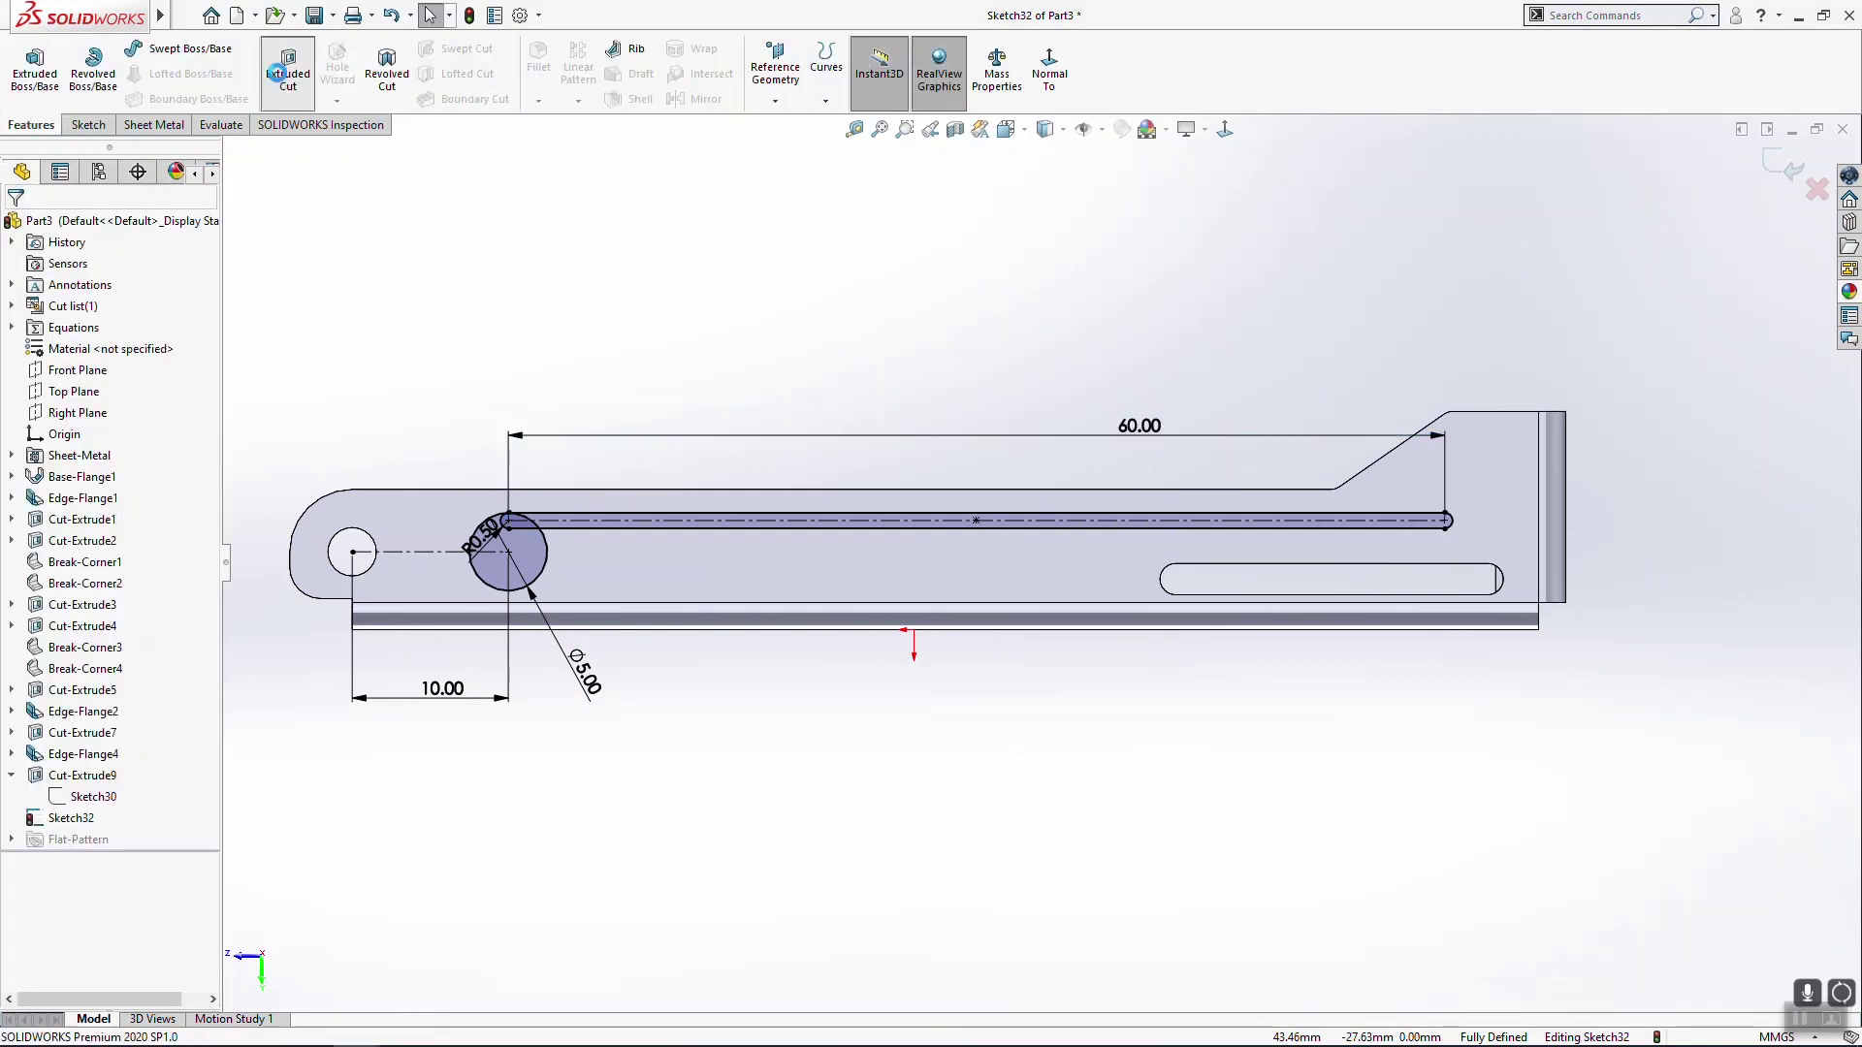
click(112, 343)
click(72, 359)
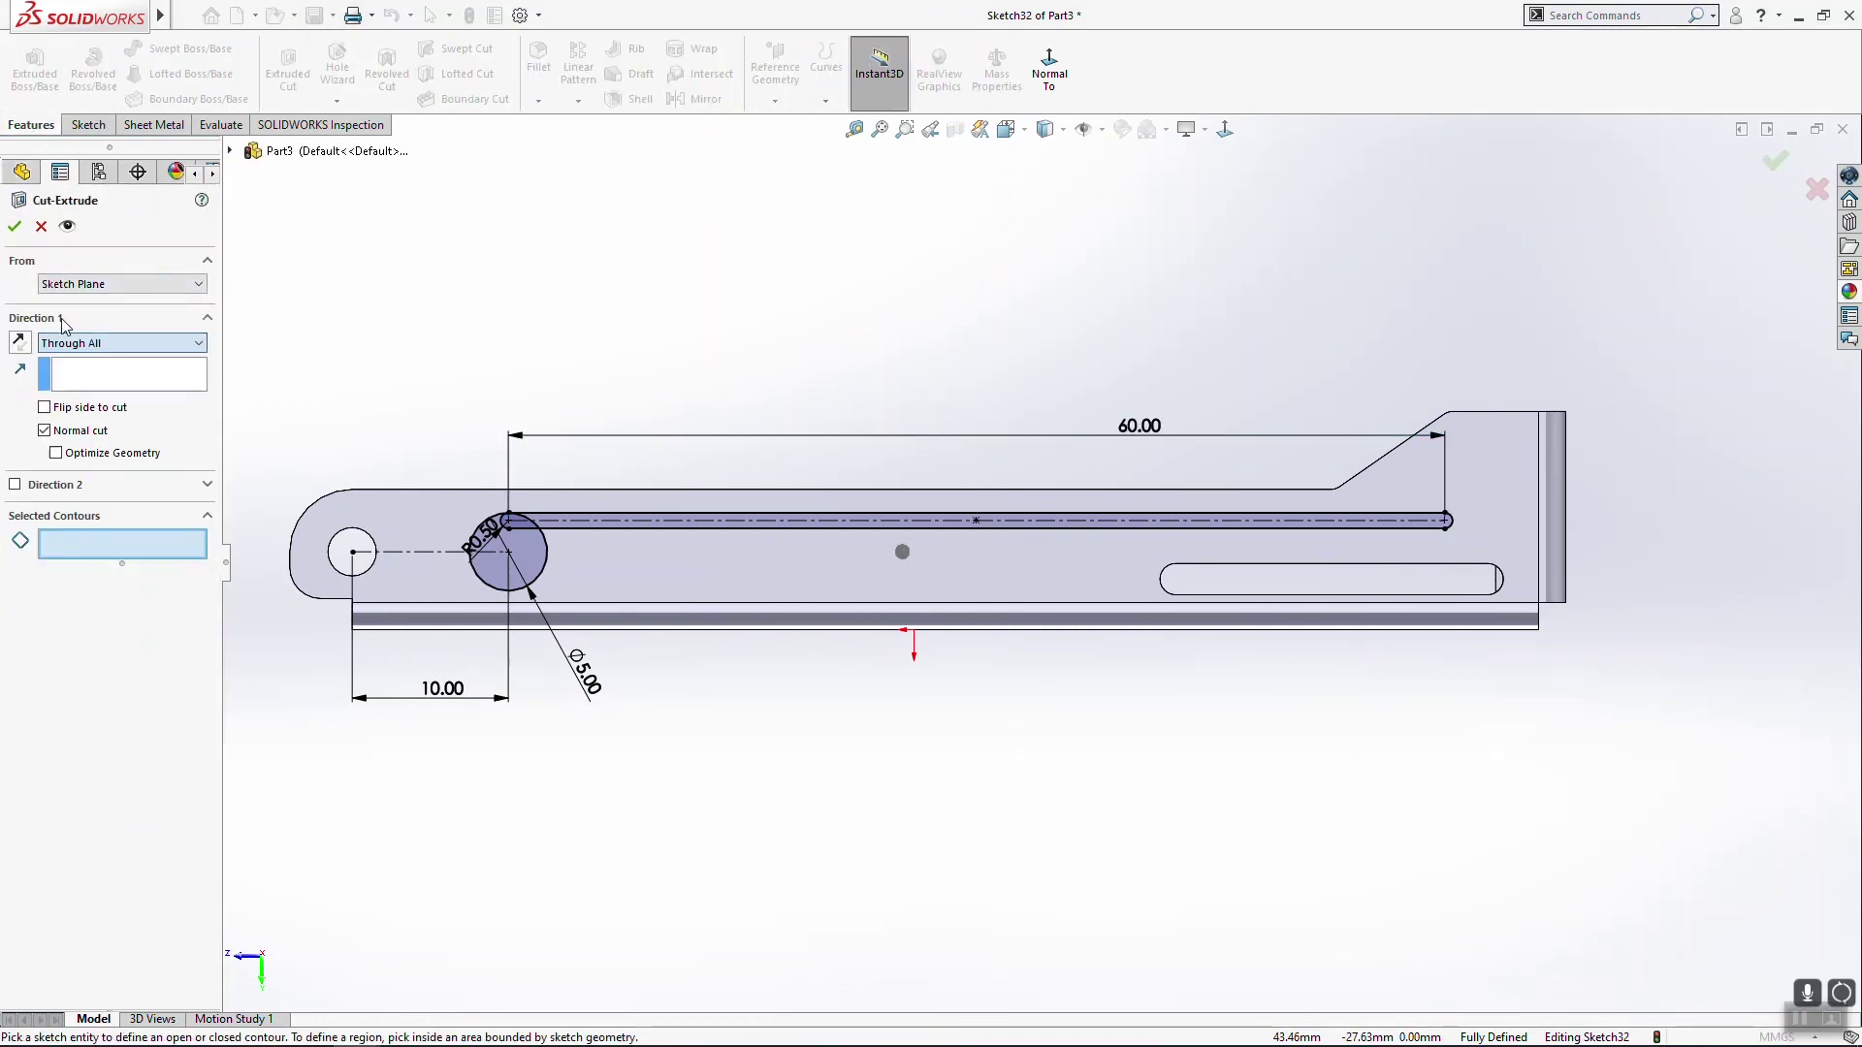
click(16, 227)
click(1046, 549)
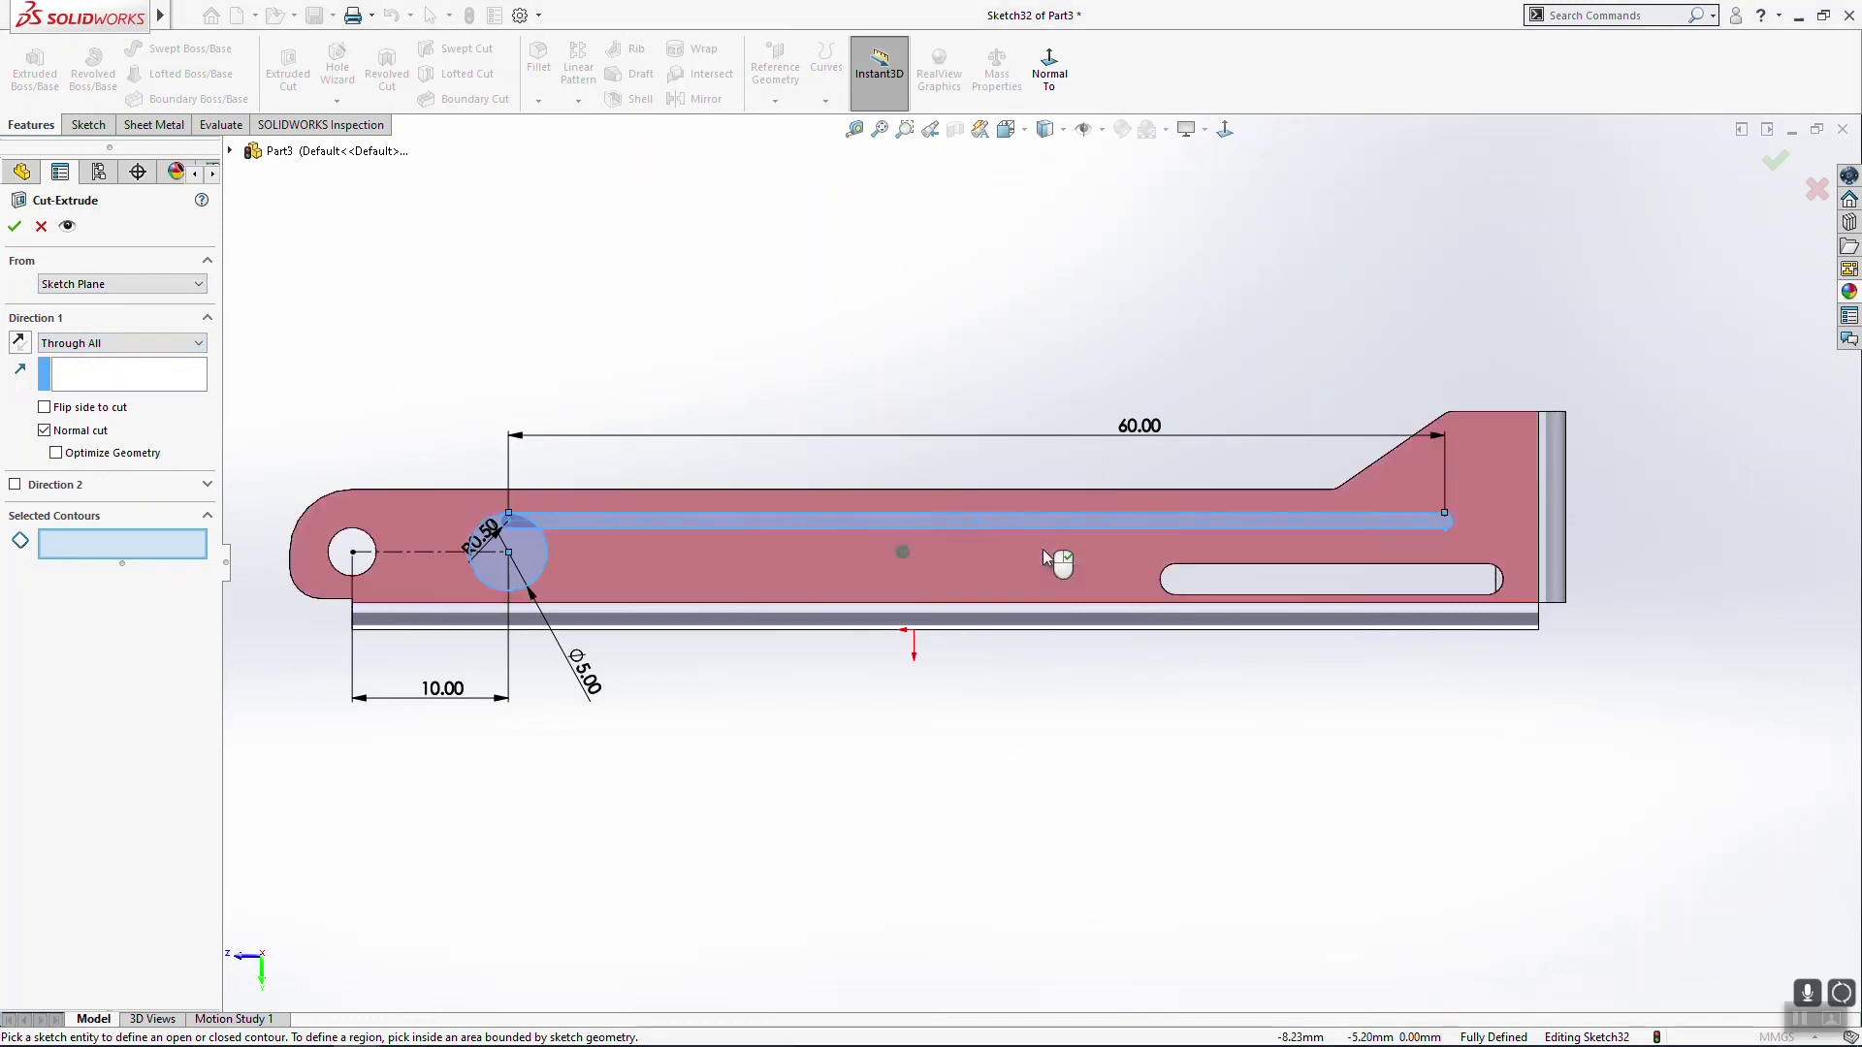
click(526, 557)
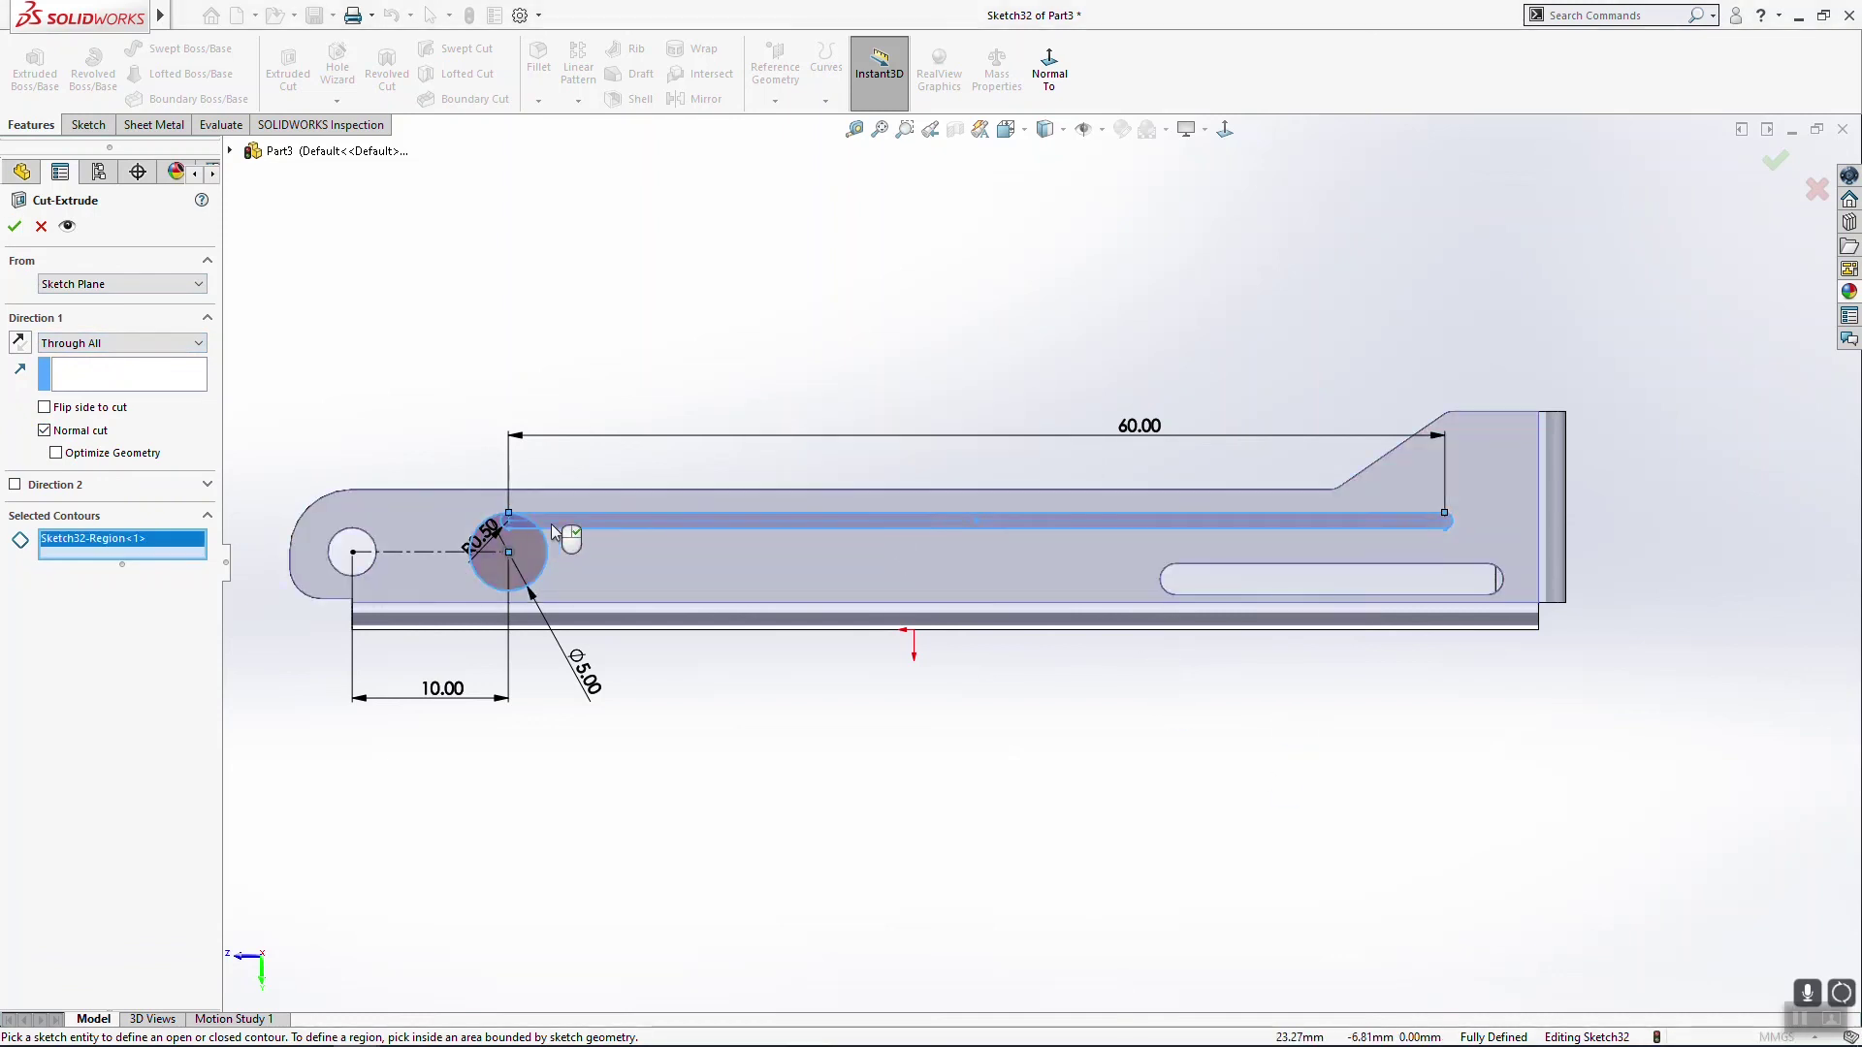
scroll(544, 544, down, 8)
click(1008, 576)
click(910, 578)
scroll(922, 717, up, 8)
scroll(1465, 648, down, 3)
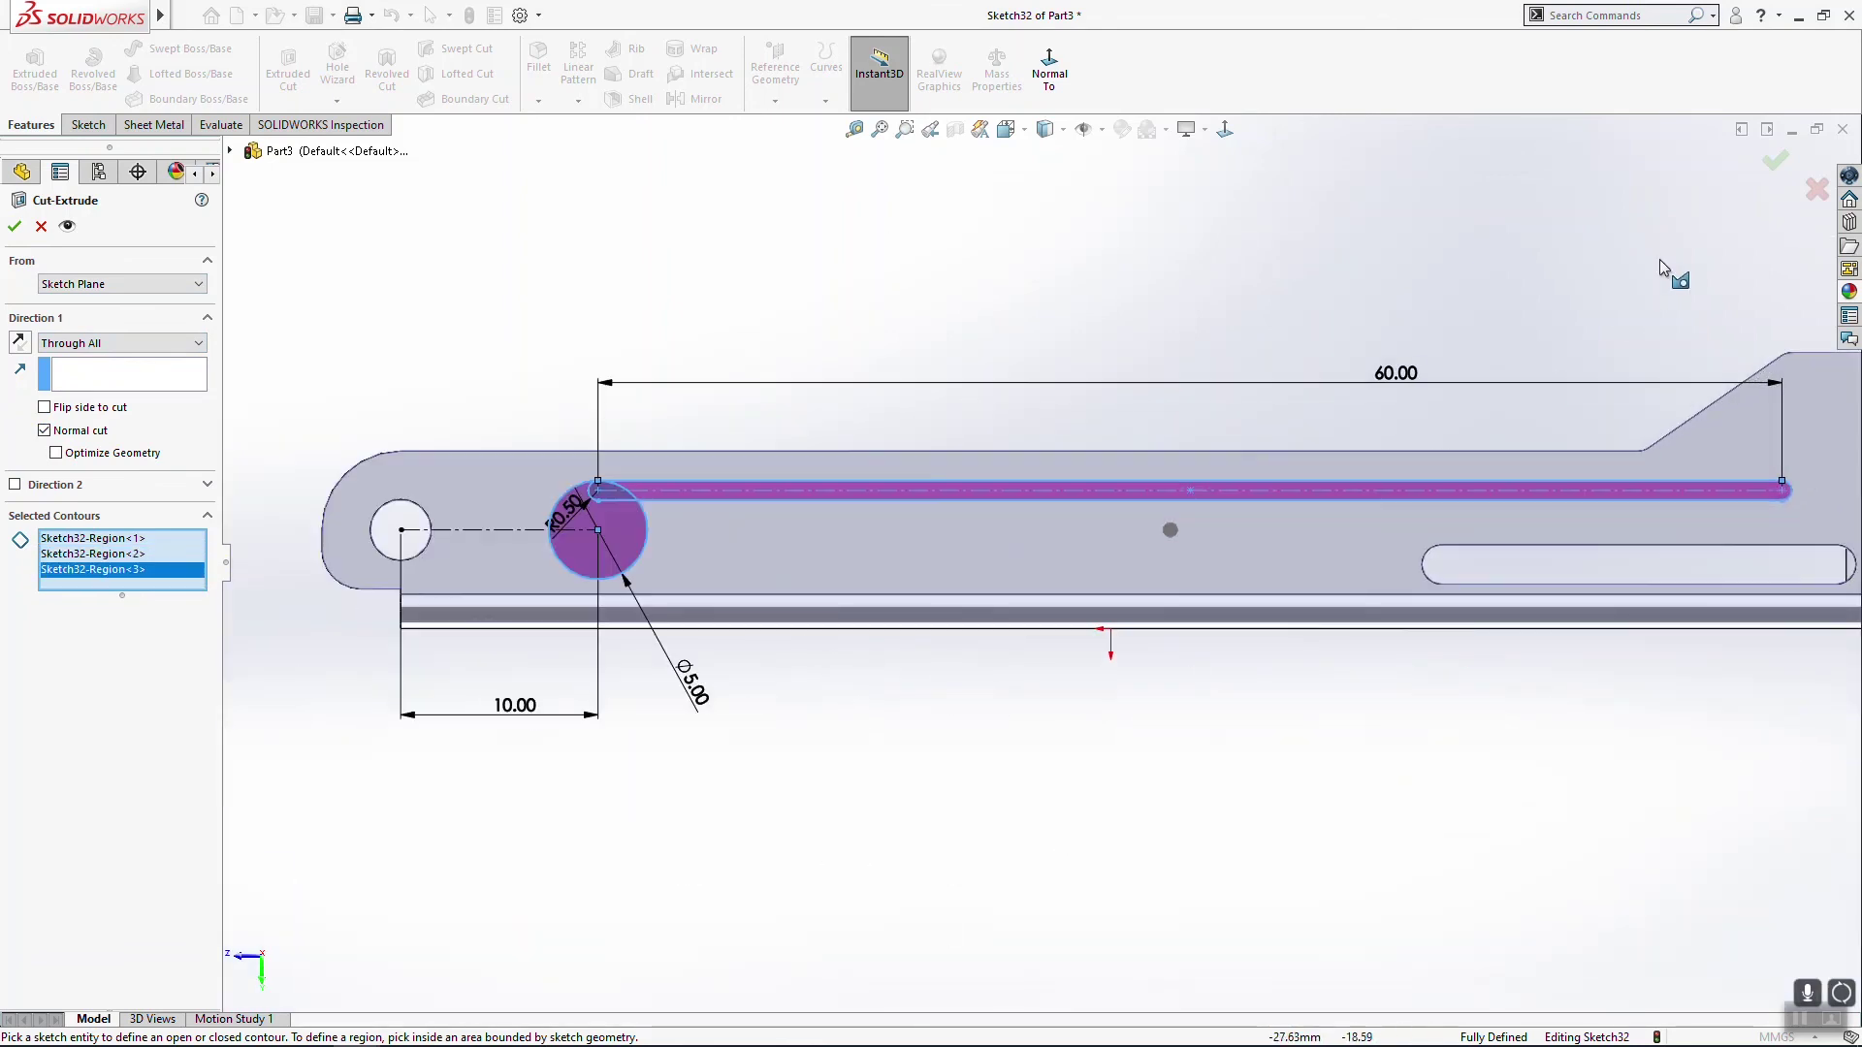
click(1773, 167)
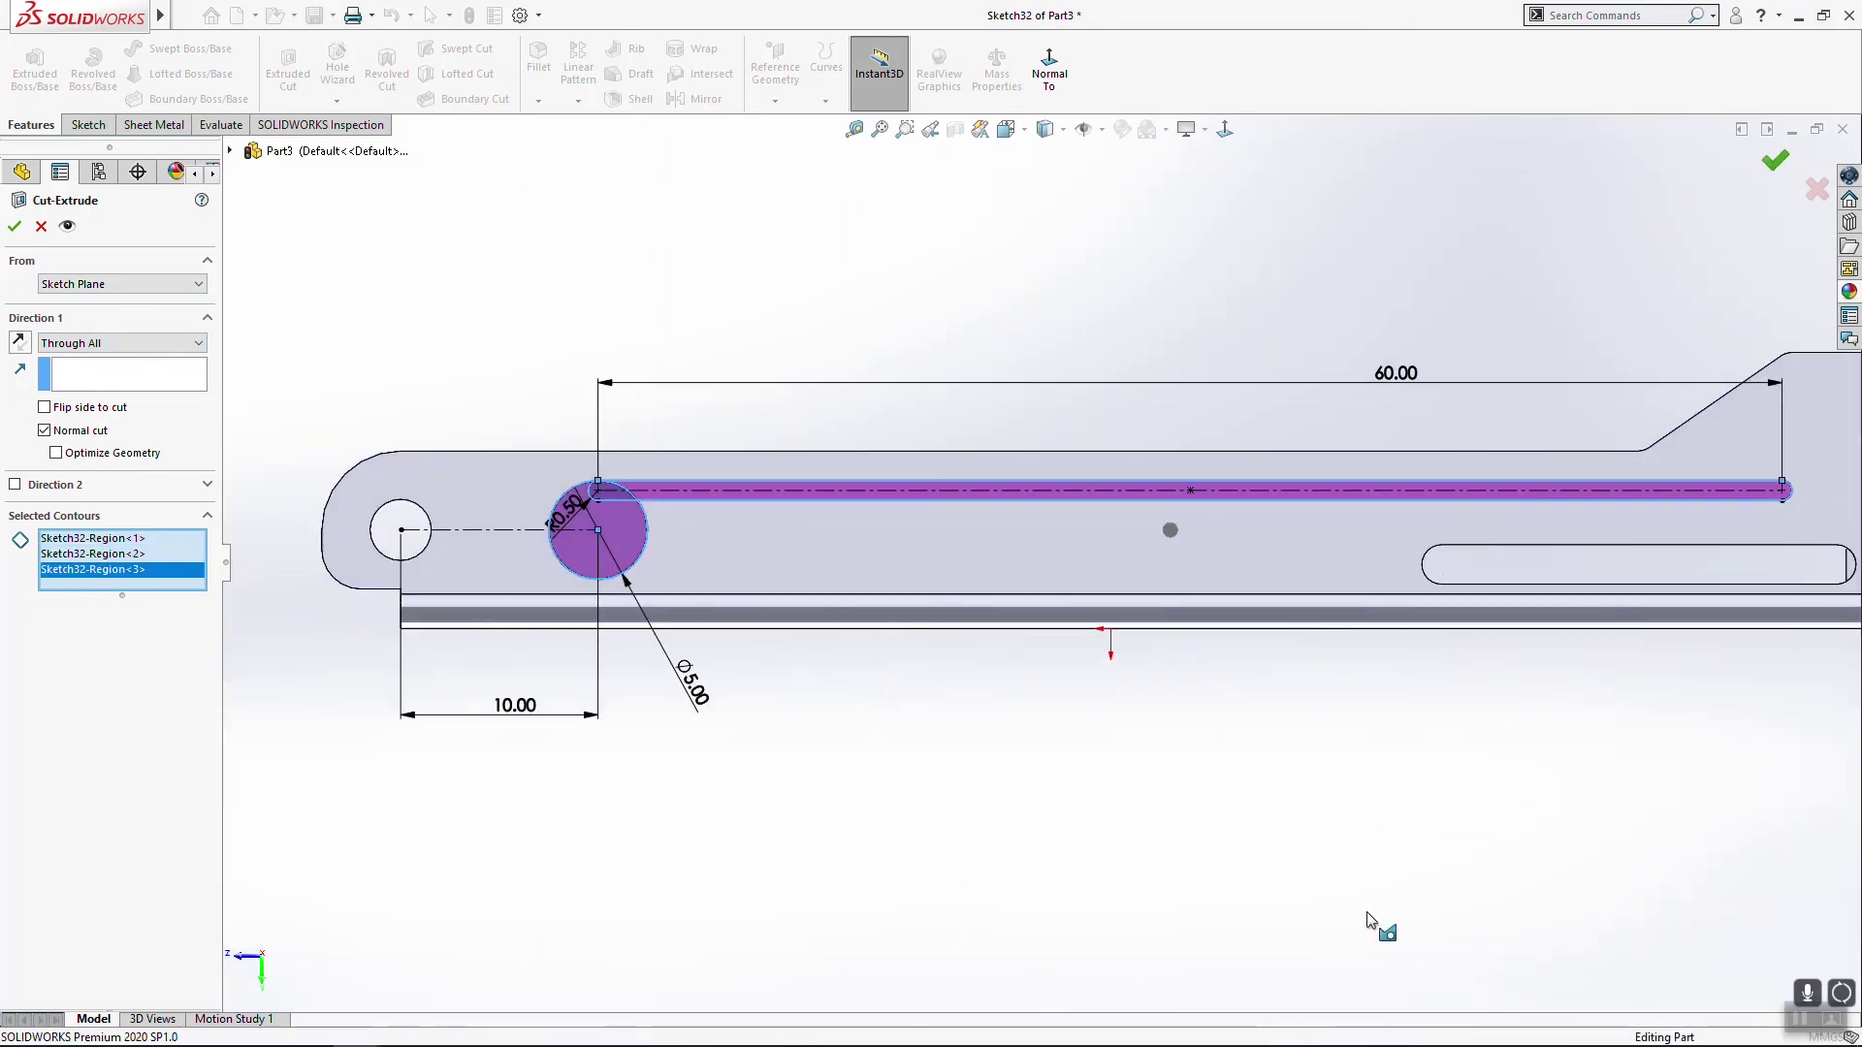
Step: Flatten the sheet-metal channel to examine its flat pattern with the circular holes and slots
scroll(1414, 782, up, 3)
middle_drag(1433, 752, 1297, 690)
scroll(975, 378, down, 4)
scroll(973, 374, up, 3)
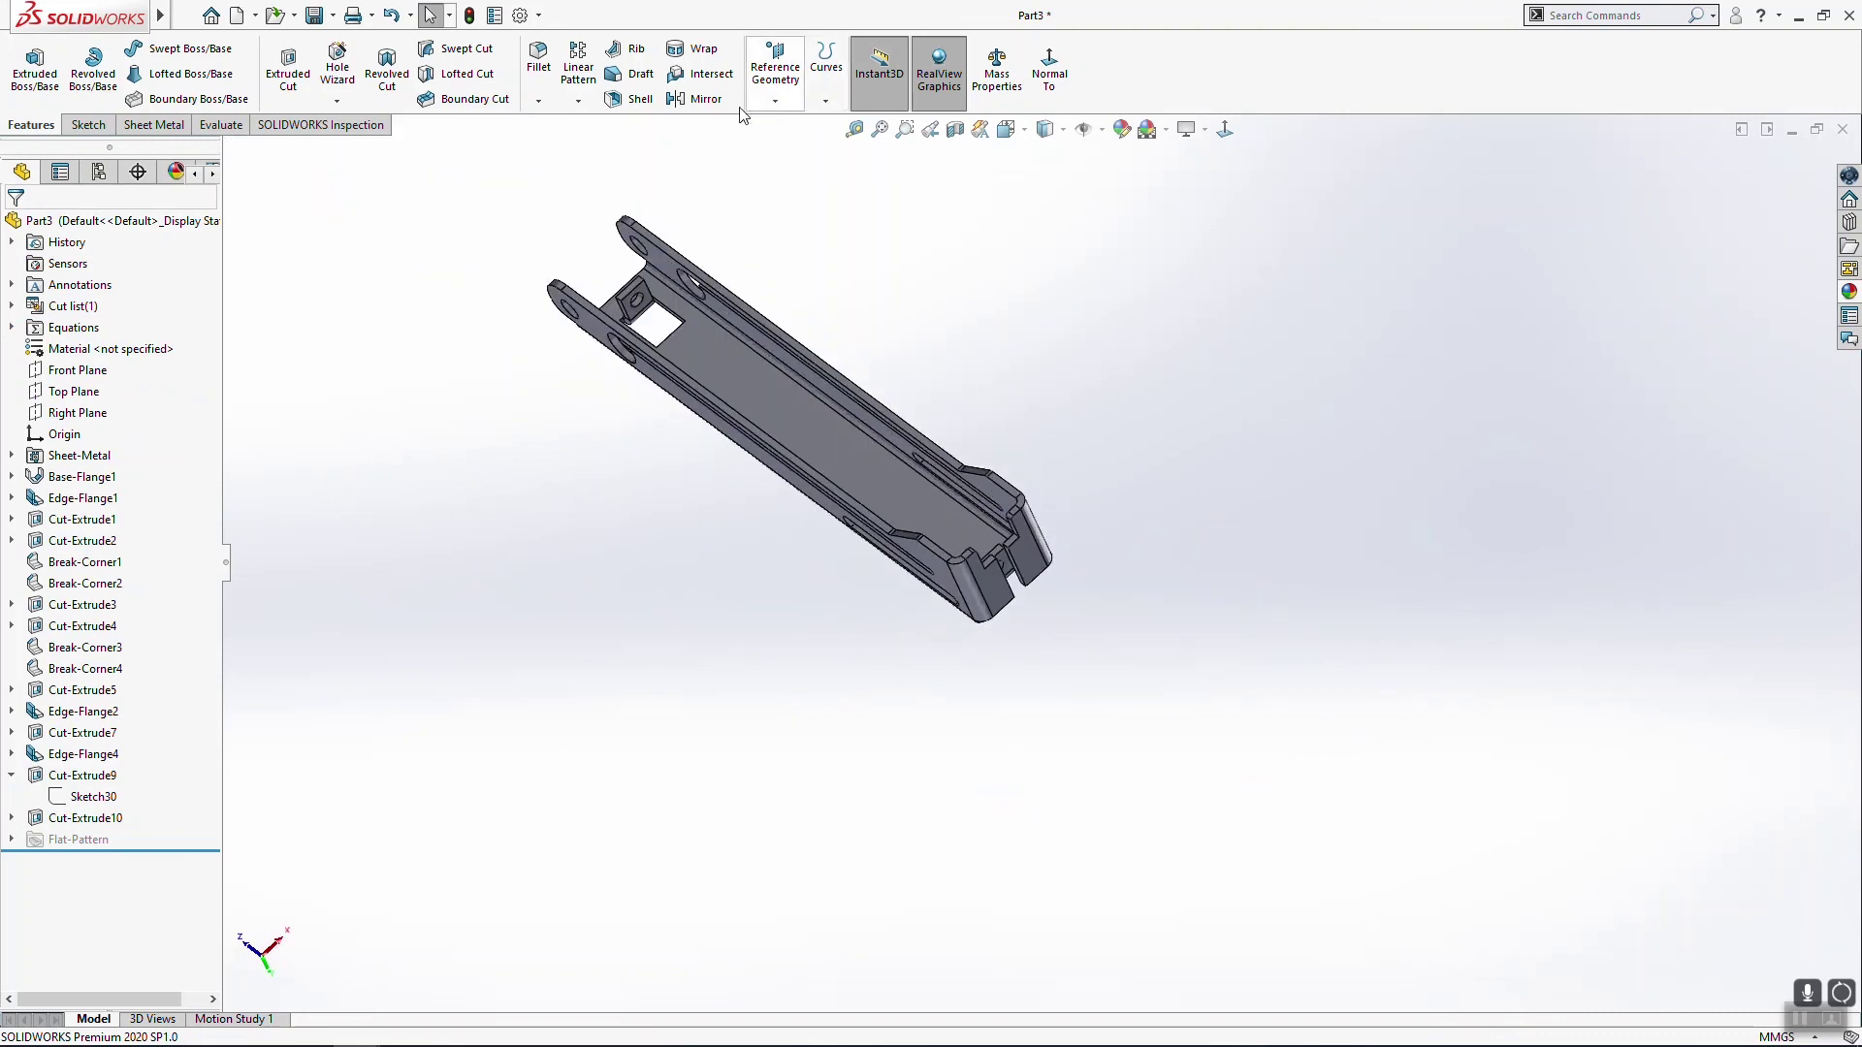
click(131, 124)
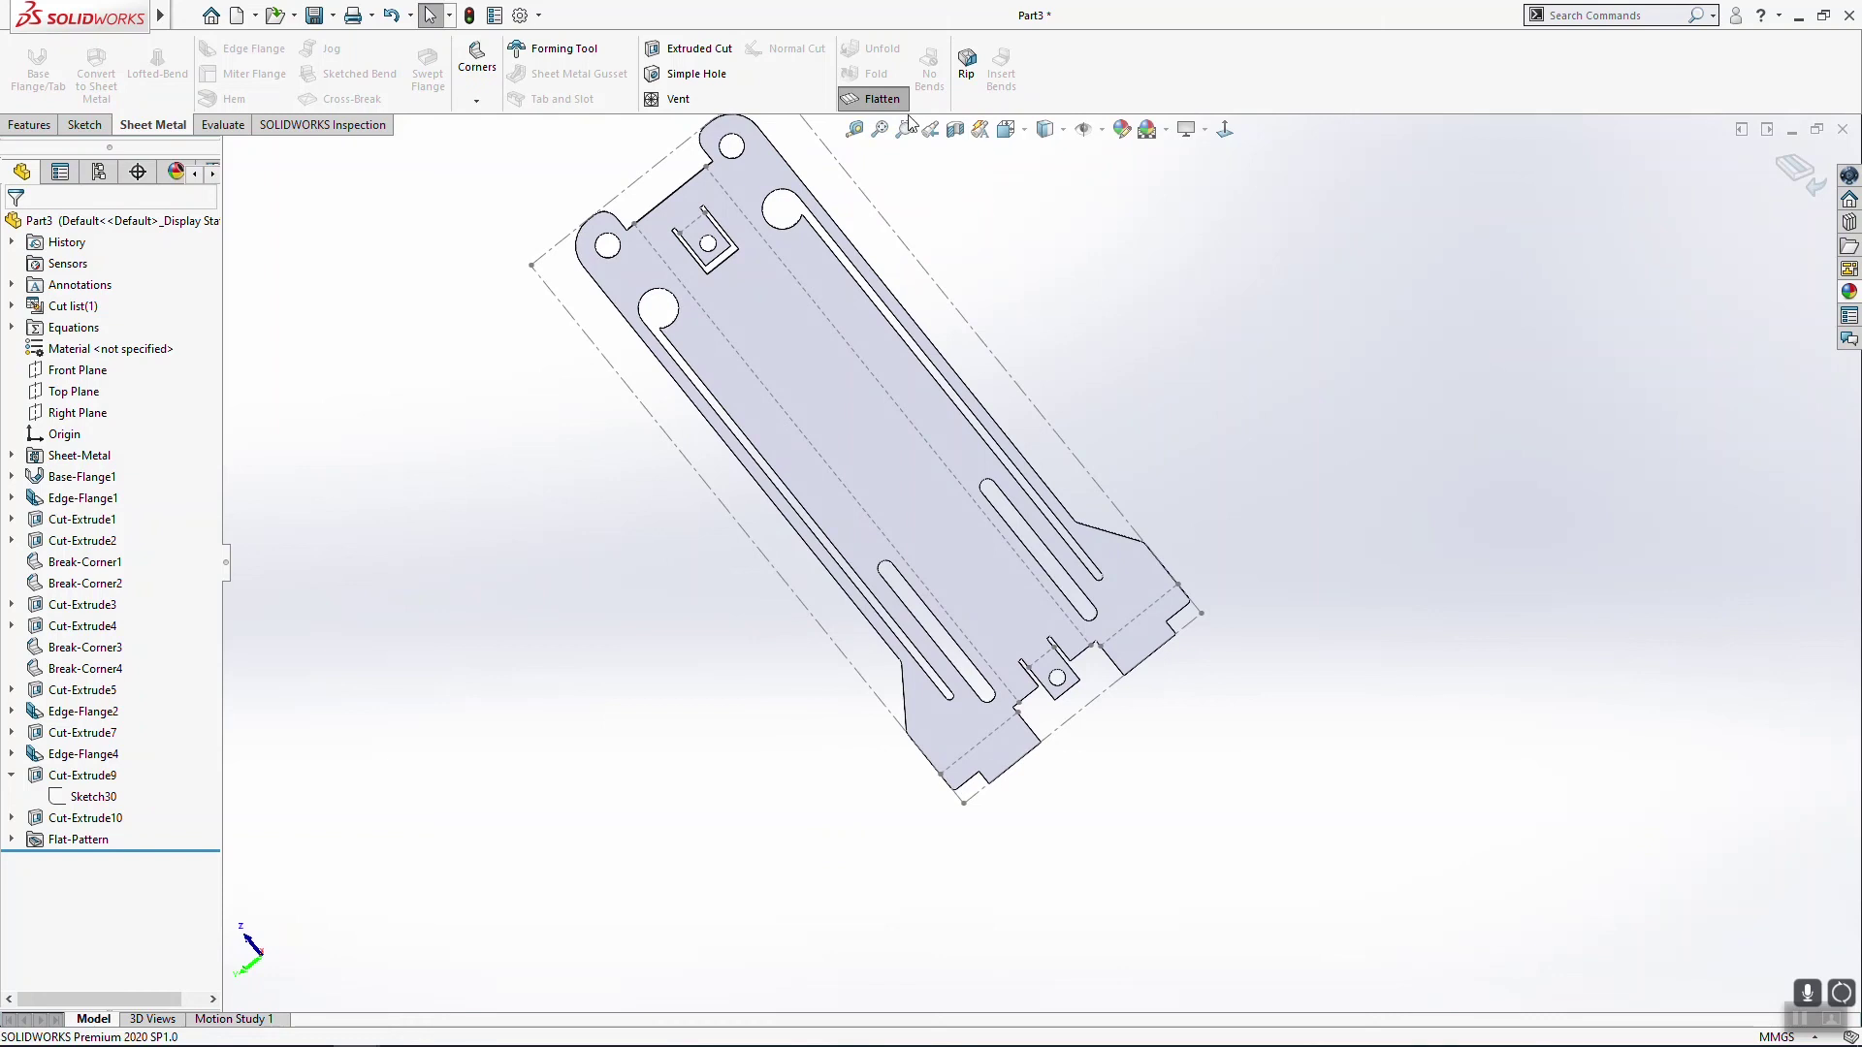
Step: Start a new sketch on the lower end face of the channel's front flange
middle_drag(1296, 760, 1185, 615)
scroll(1297, 539, down, 3)
scroll(1054, 576, down, 4)
middle_drag(1062, 411, 1076, 335)
click(893, 442)
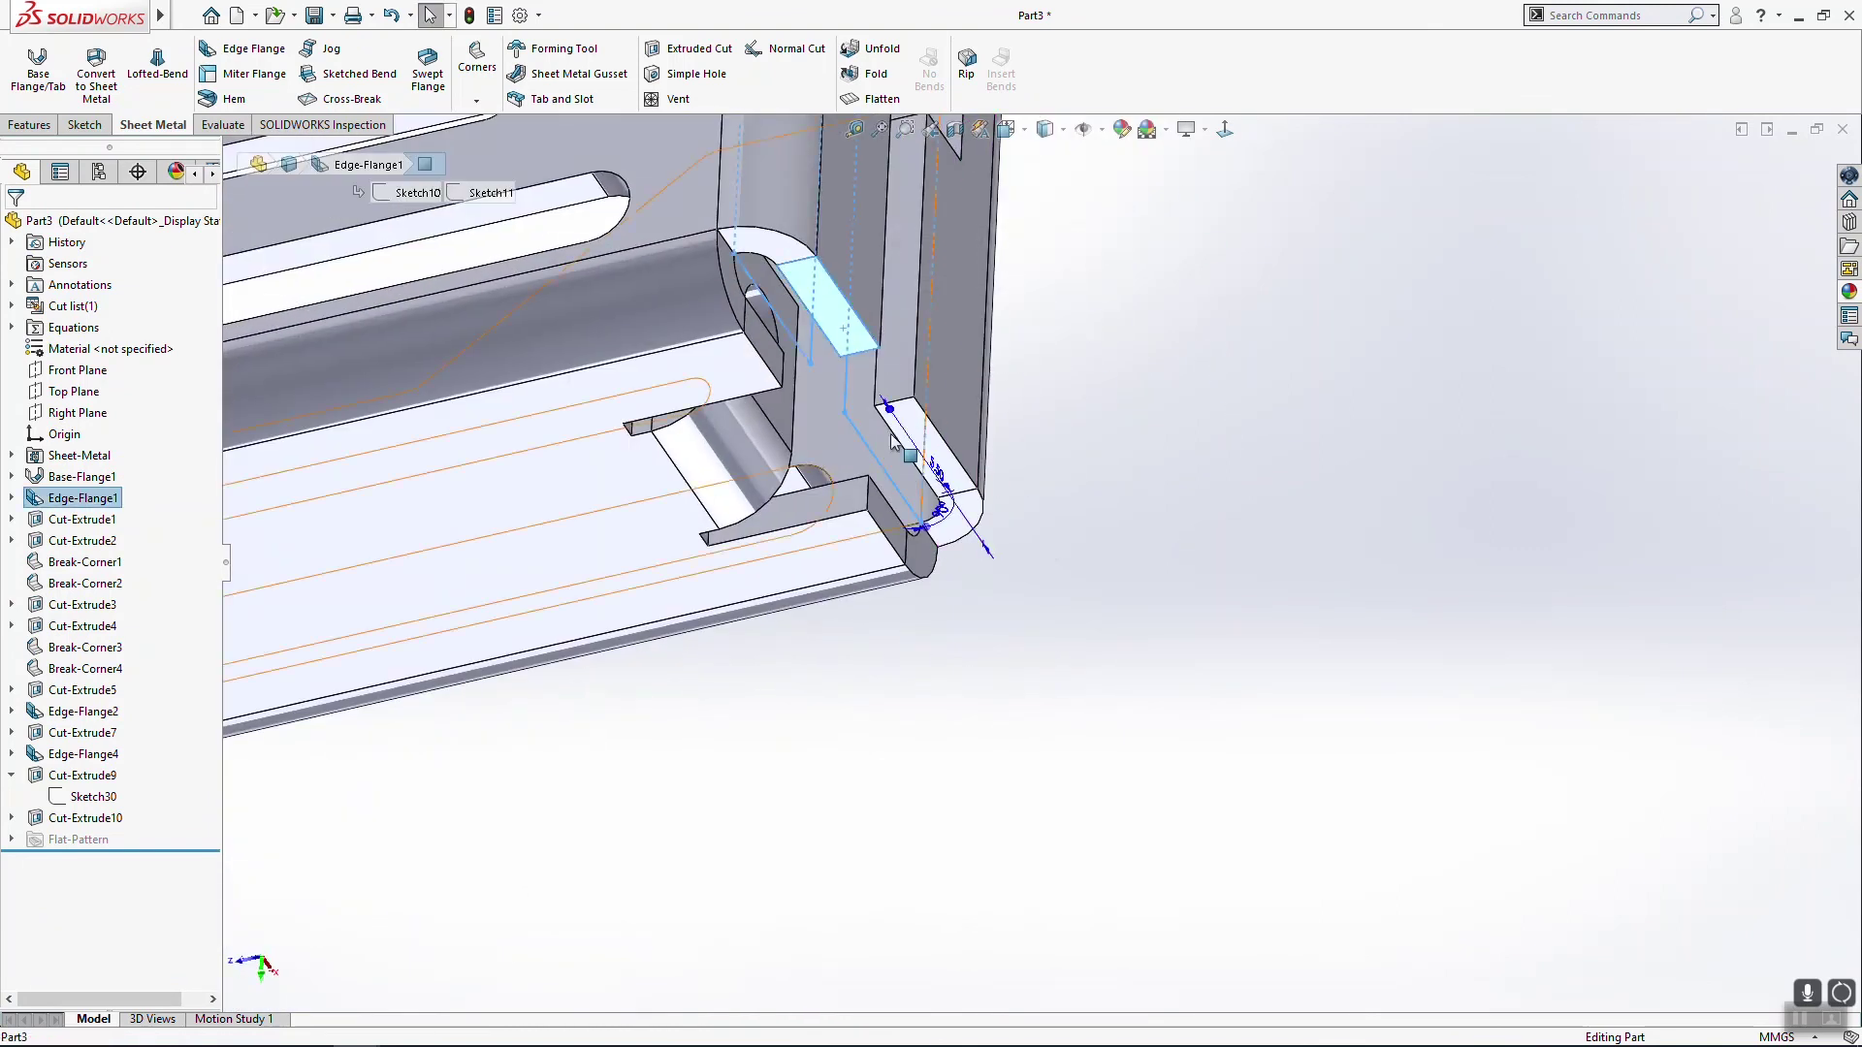
click(99, 123)
click(28, 66)
Step: Sketch corner rectangles covering the lower end faces of both front flange halves
mouse_move(1062, 602)
middle_down()
mouse_move(1013, 307)
mouse_move(1150, 701)
middle_up()
click(145, 74)
click(199, 100)
click(877, 387)
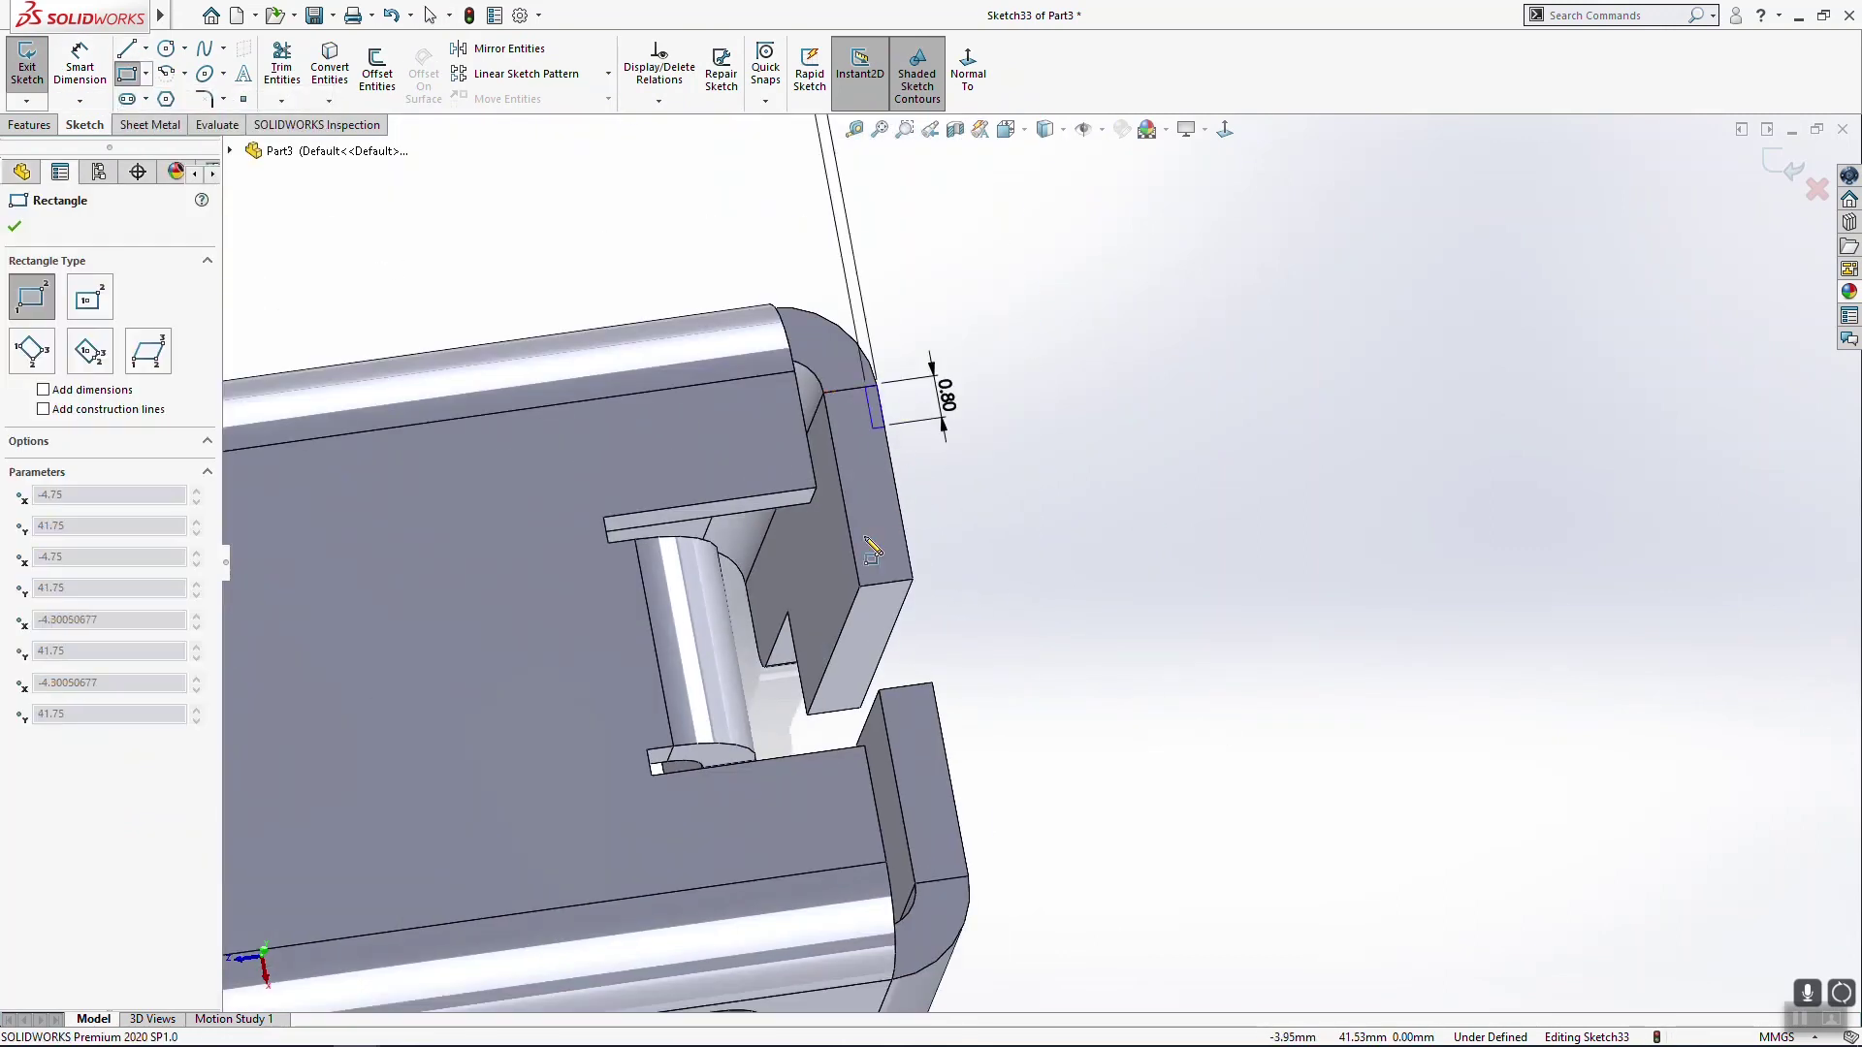
click(861, 587)
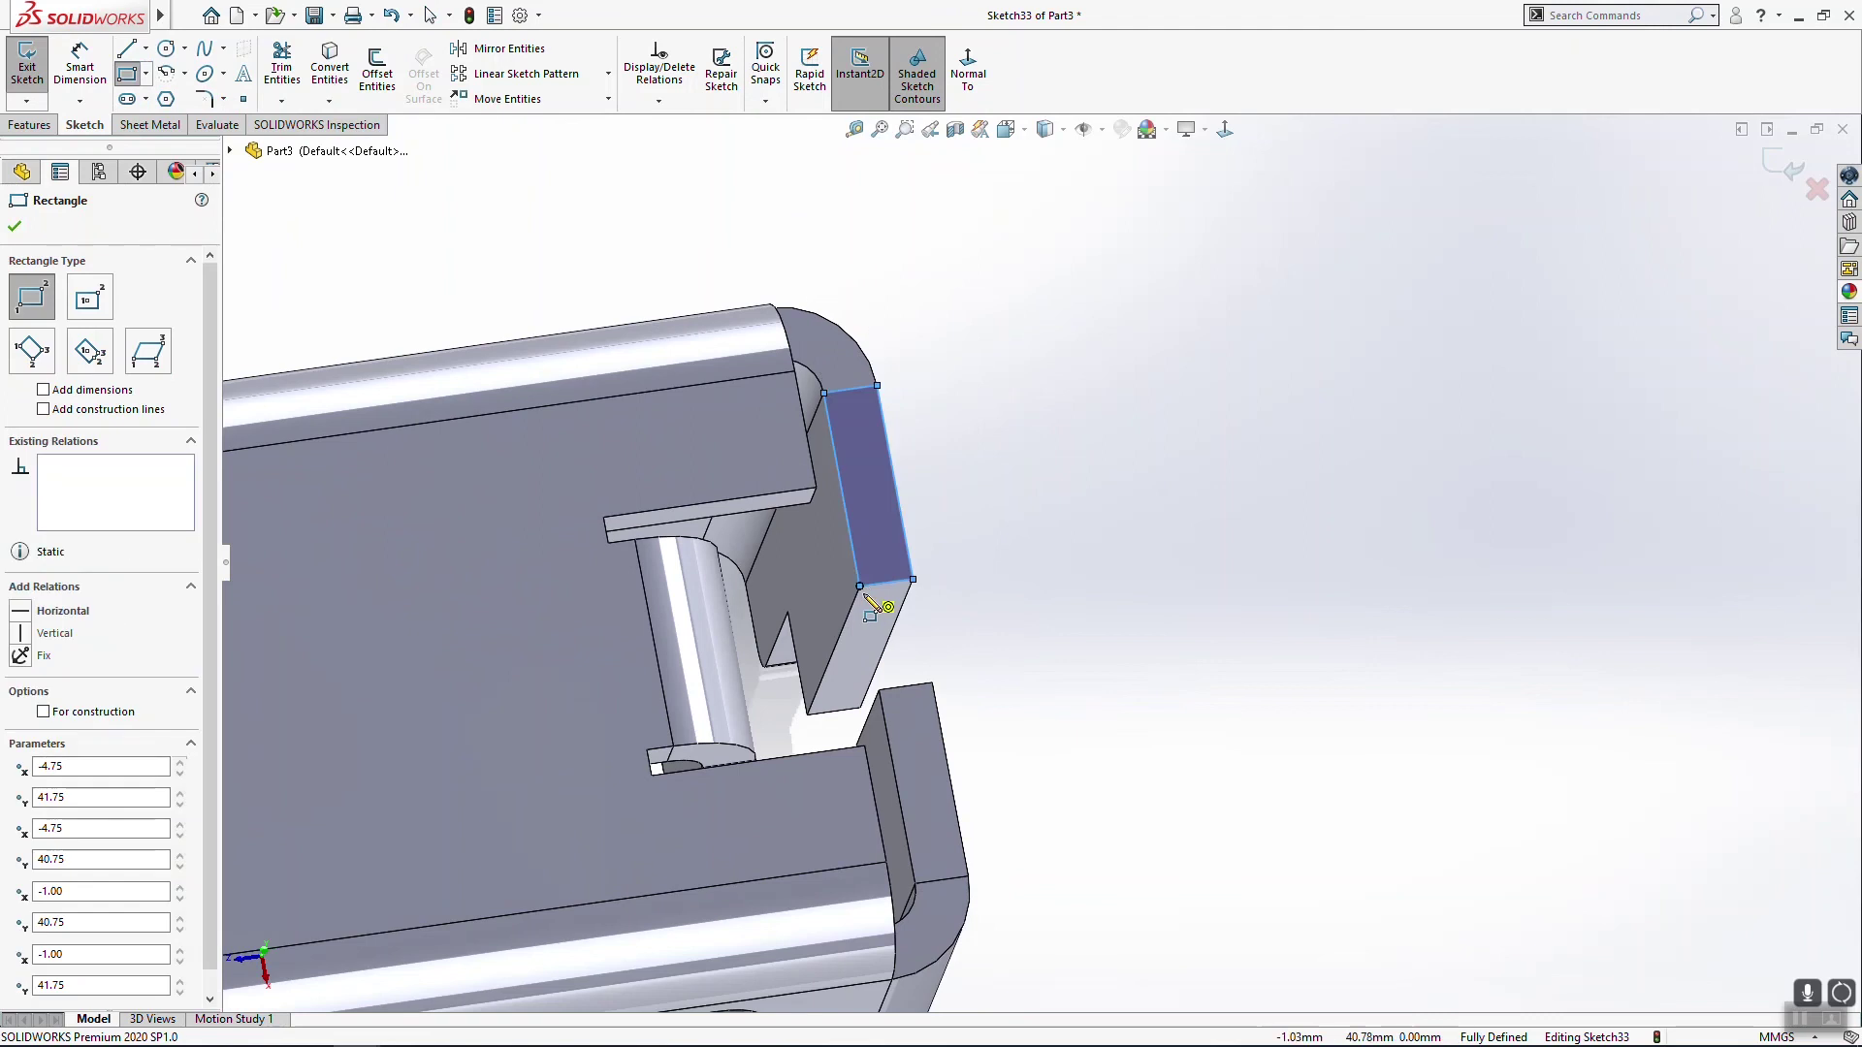
click(936, 684)
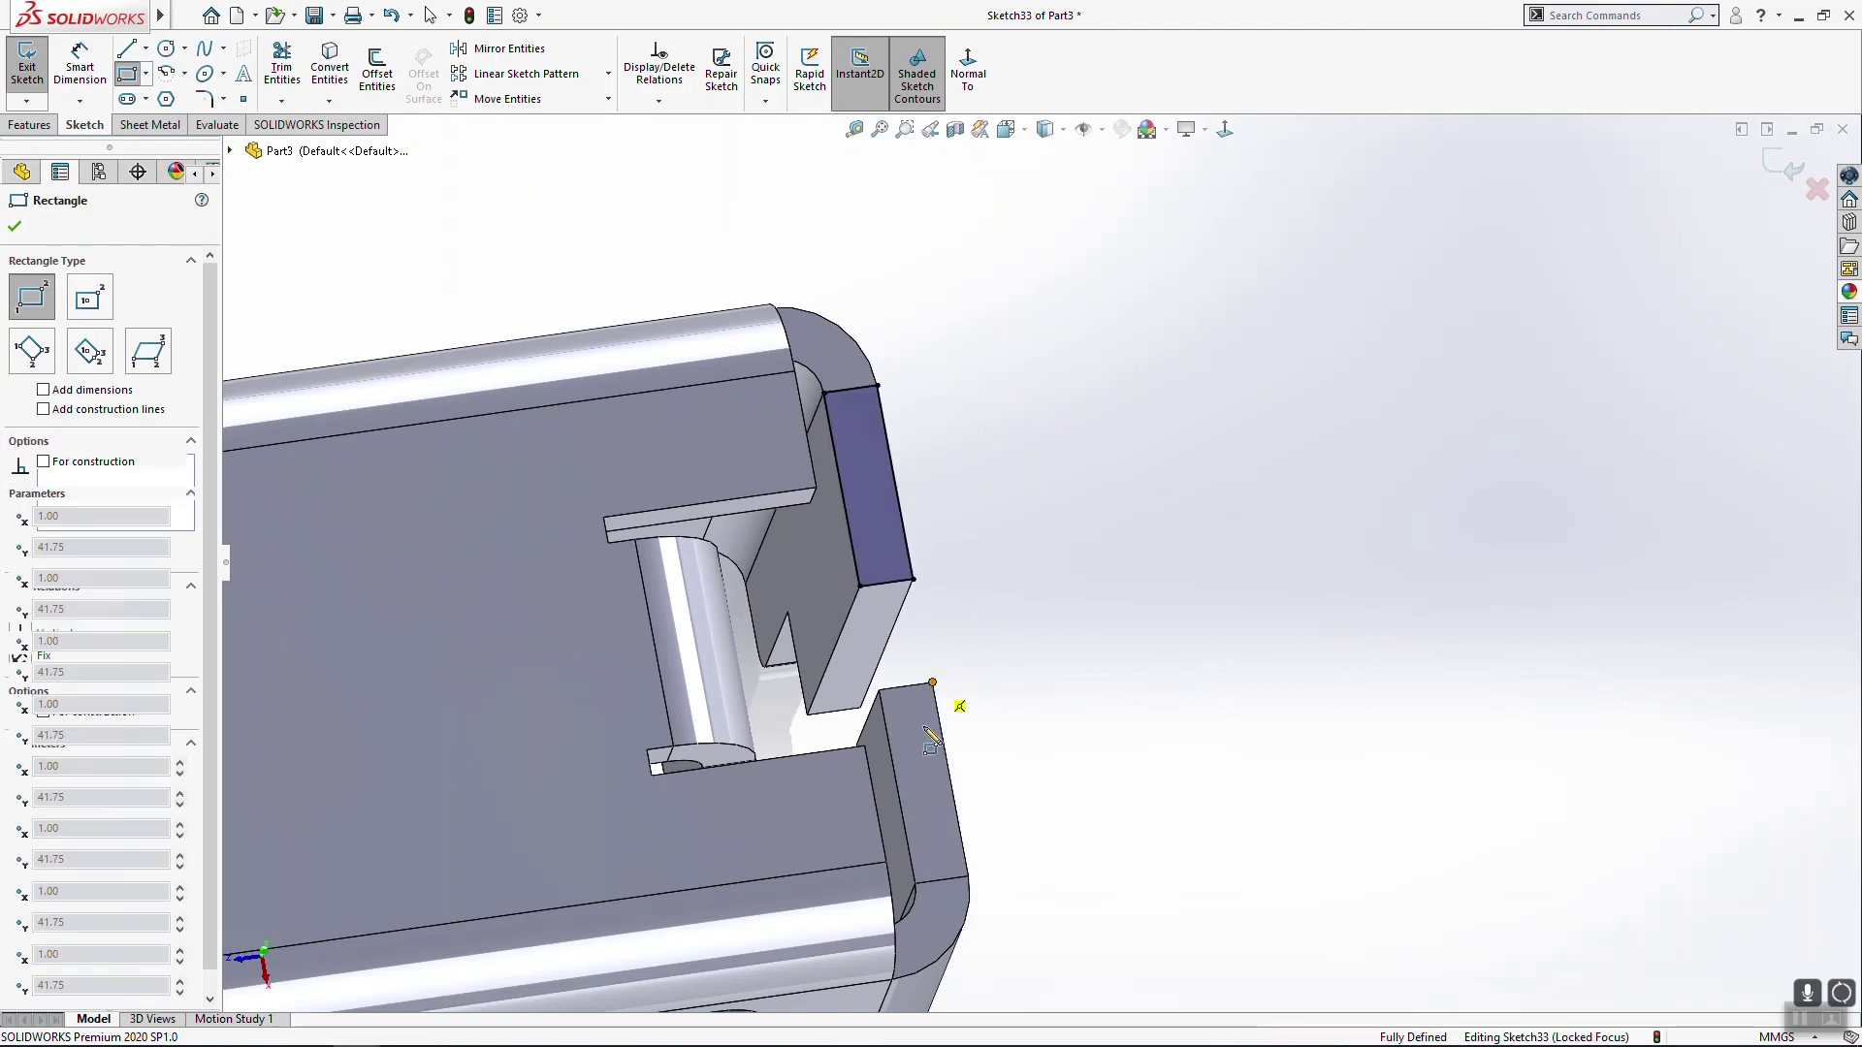
click(915, 885)
Step: Extrude both rectangles as a boss up to the channel's flat outer bottom face
click(32, 124)
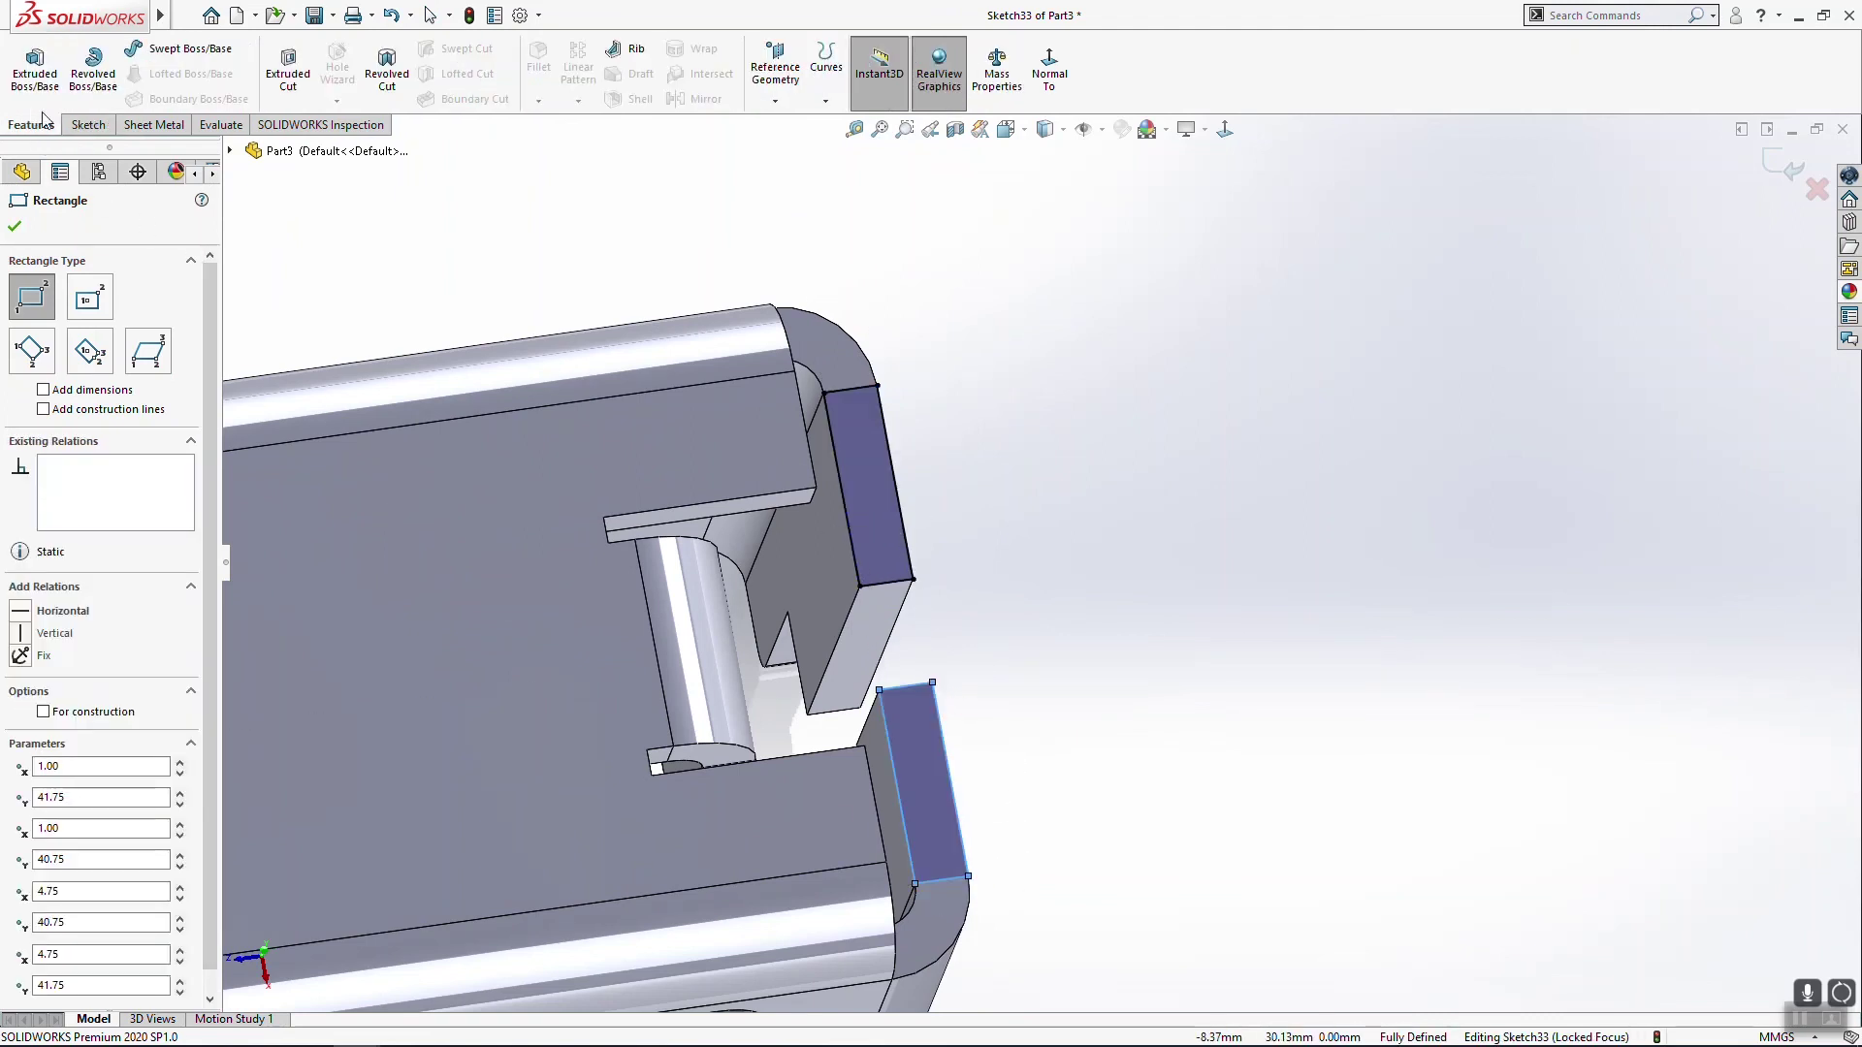
click(49, 87)
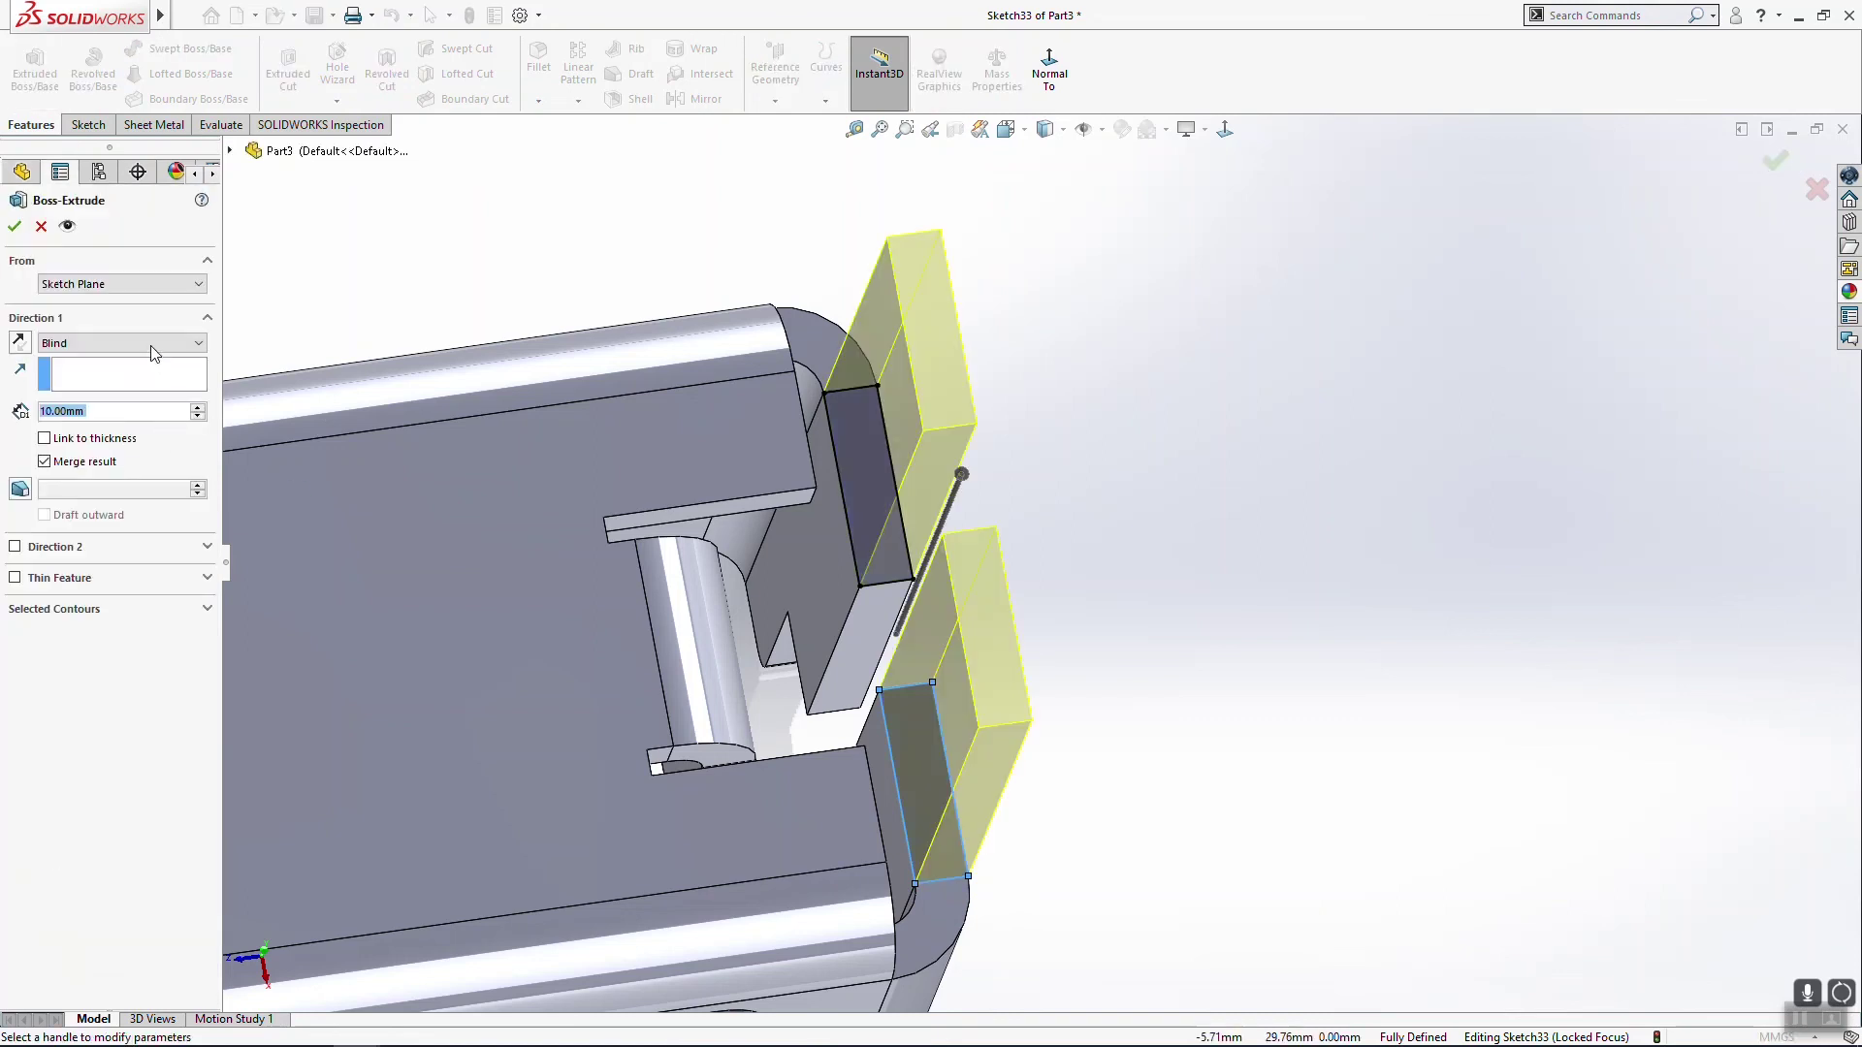
click(153, 344)
click(68, 392)
click(530, 459)
middle_drag(1143, 734, 1424, 378)
click(1785, 171)
Step: Set up a rounded Break Corner of 1 mm on the four lower corners of the two front flange halves
middle_drag(1179, 599, 679, 387)
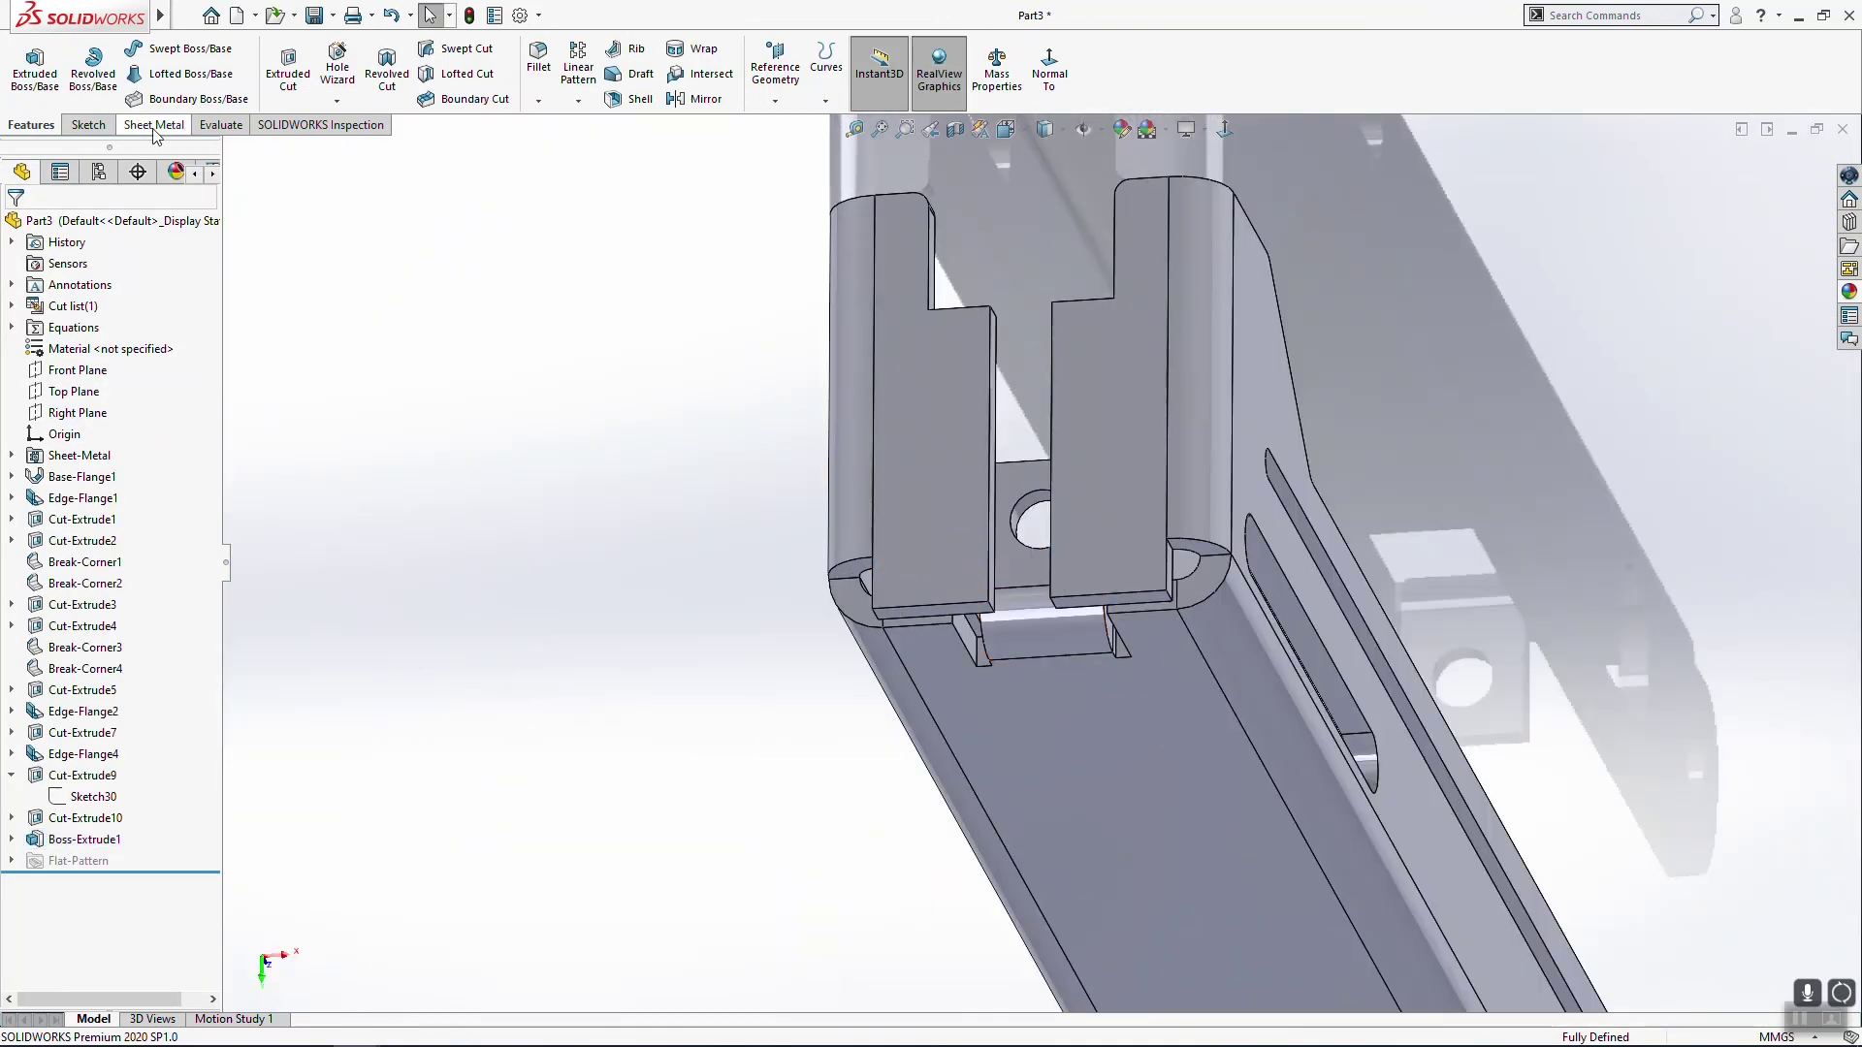
click(153, 126)
click(476, 99)
click(521, 197)
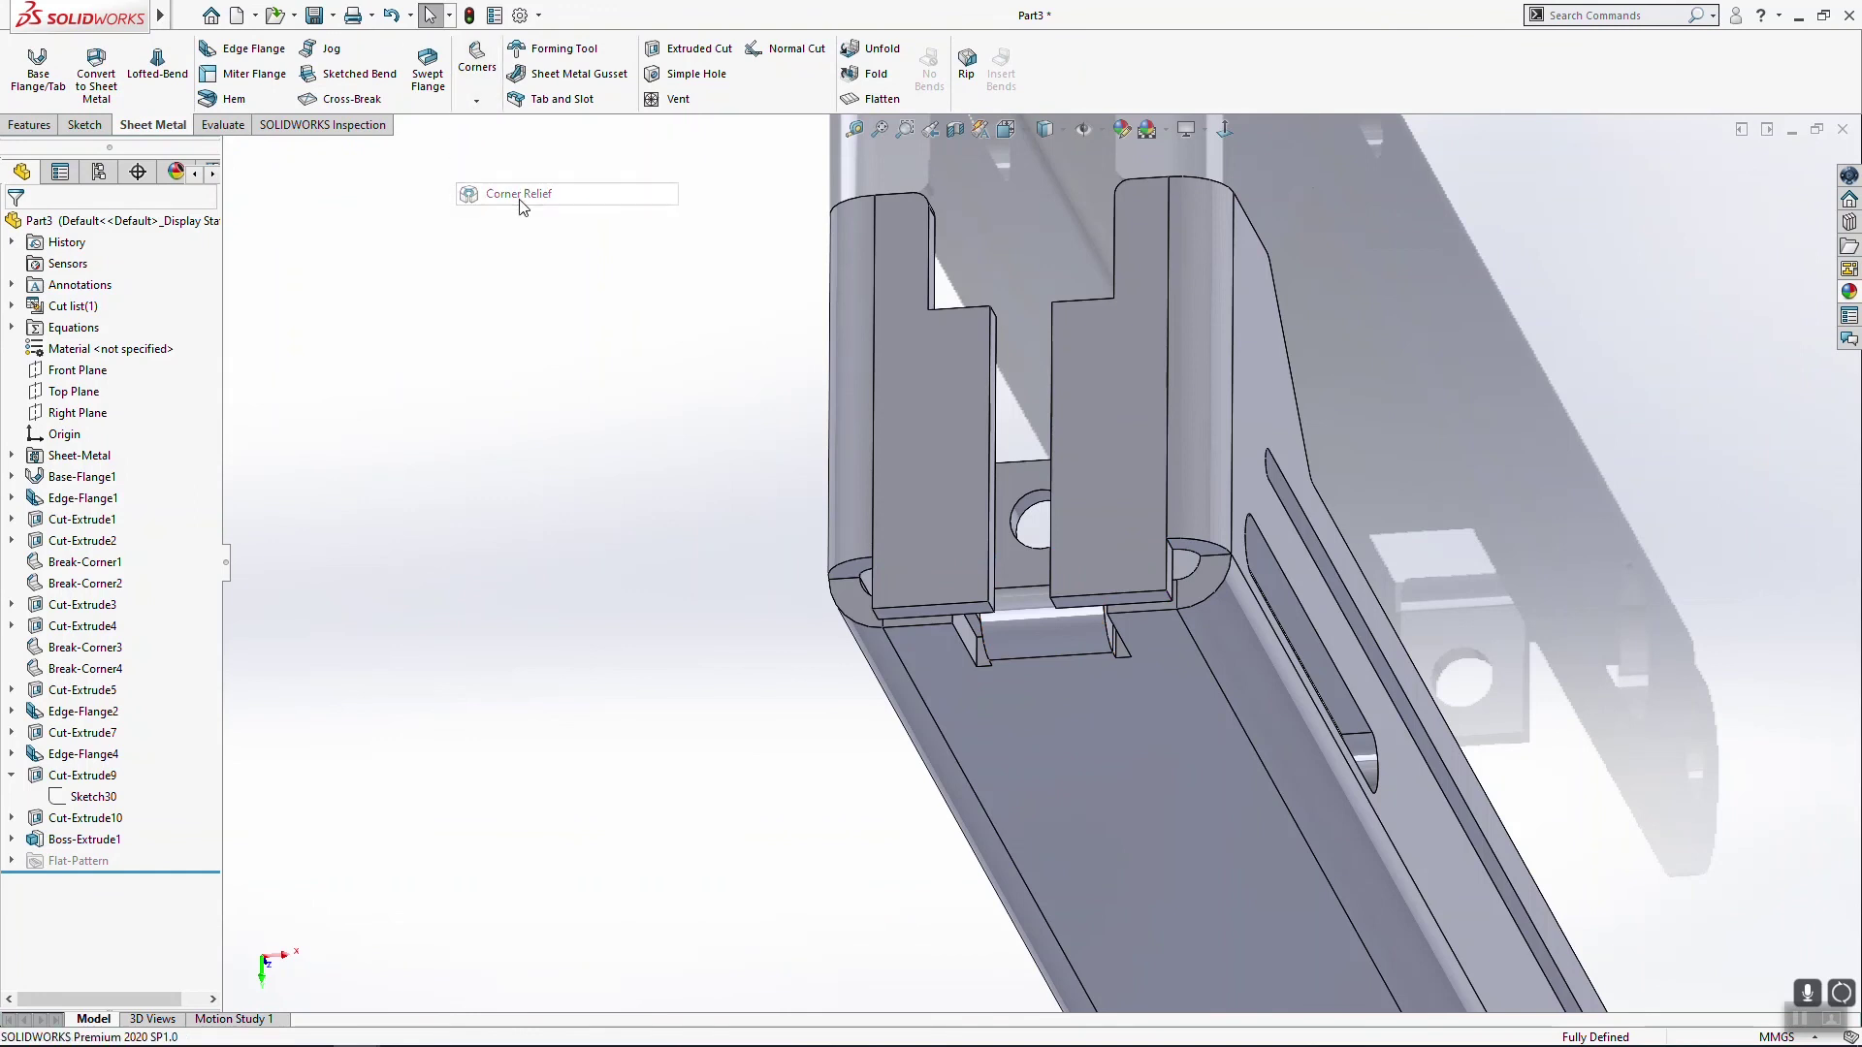
click(476, 99)
click(529, 166)
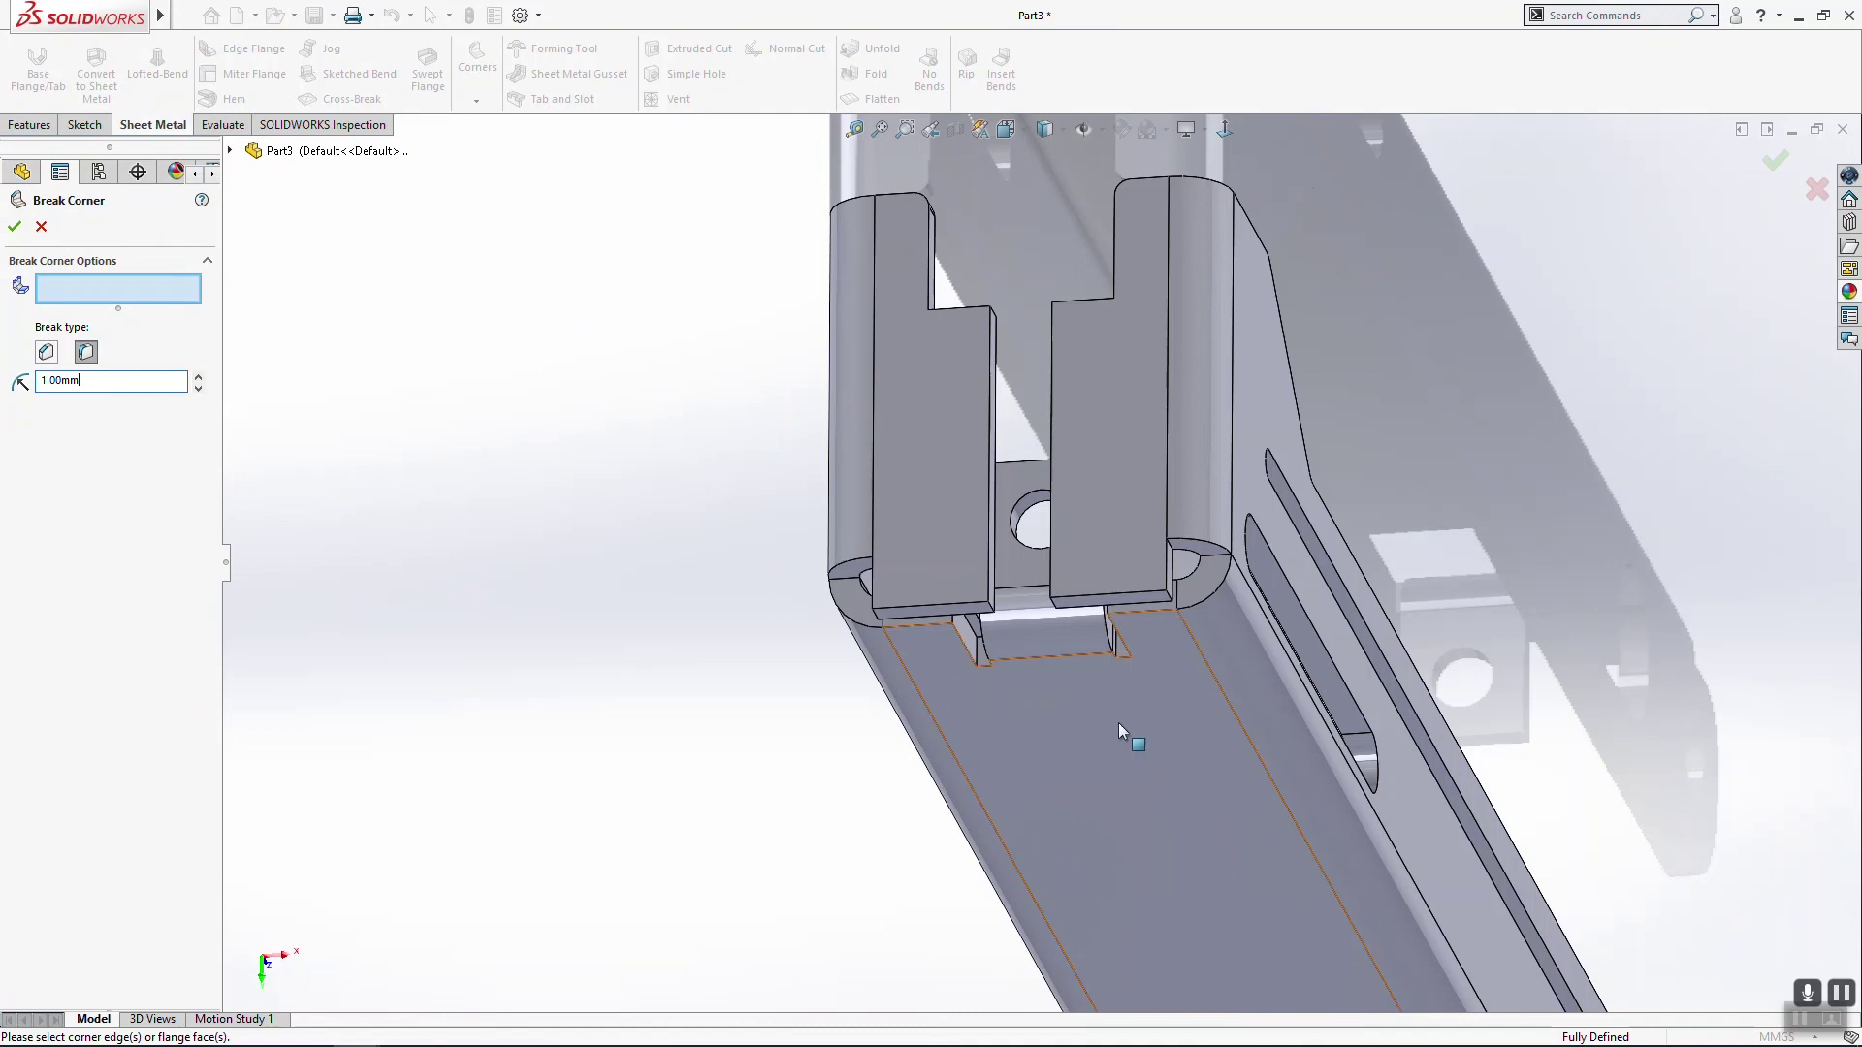
scroll(1122, 740, down, 5)
middle_drag(1089, 566, 1009, 644)
click(1008, 667)
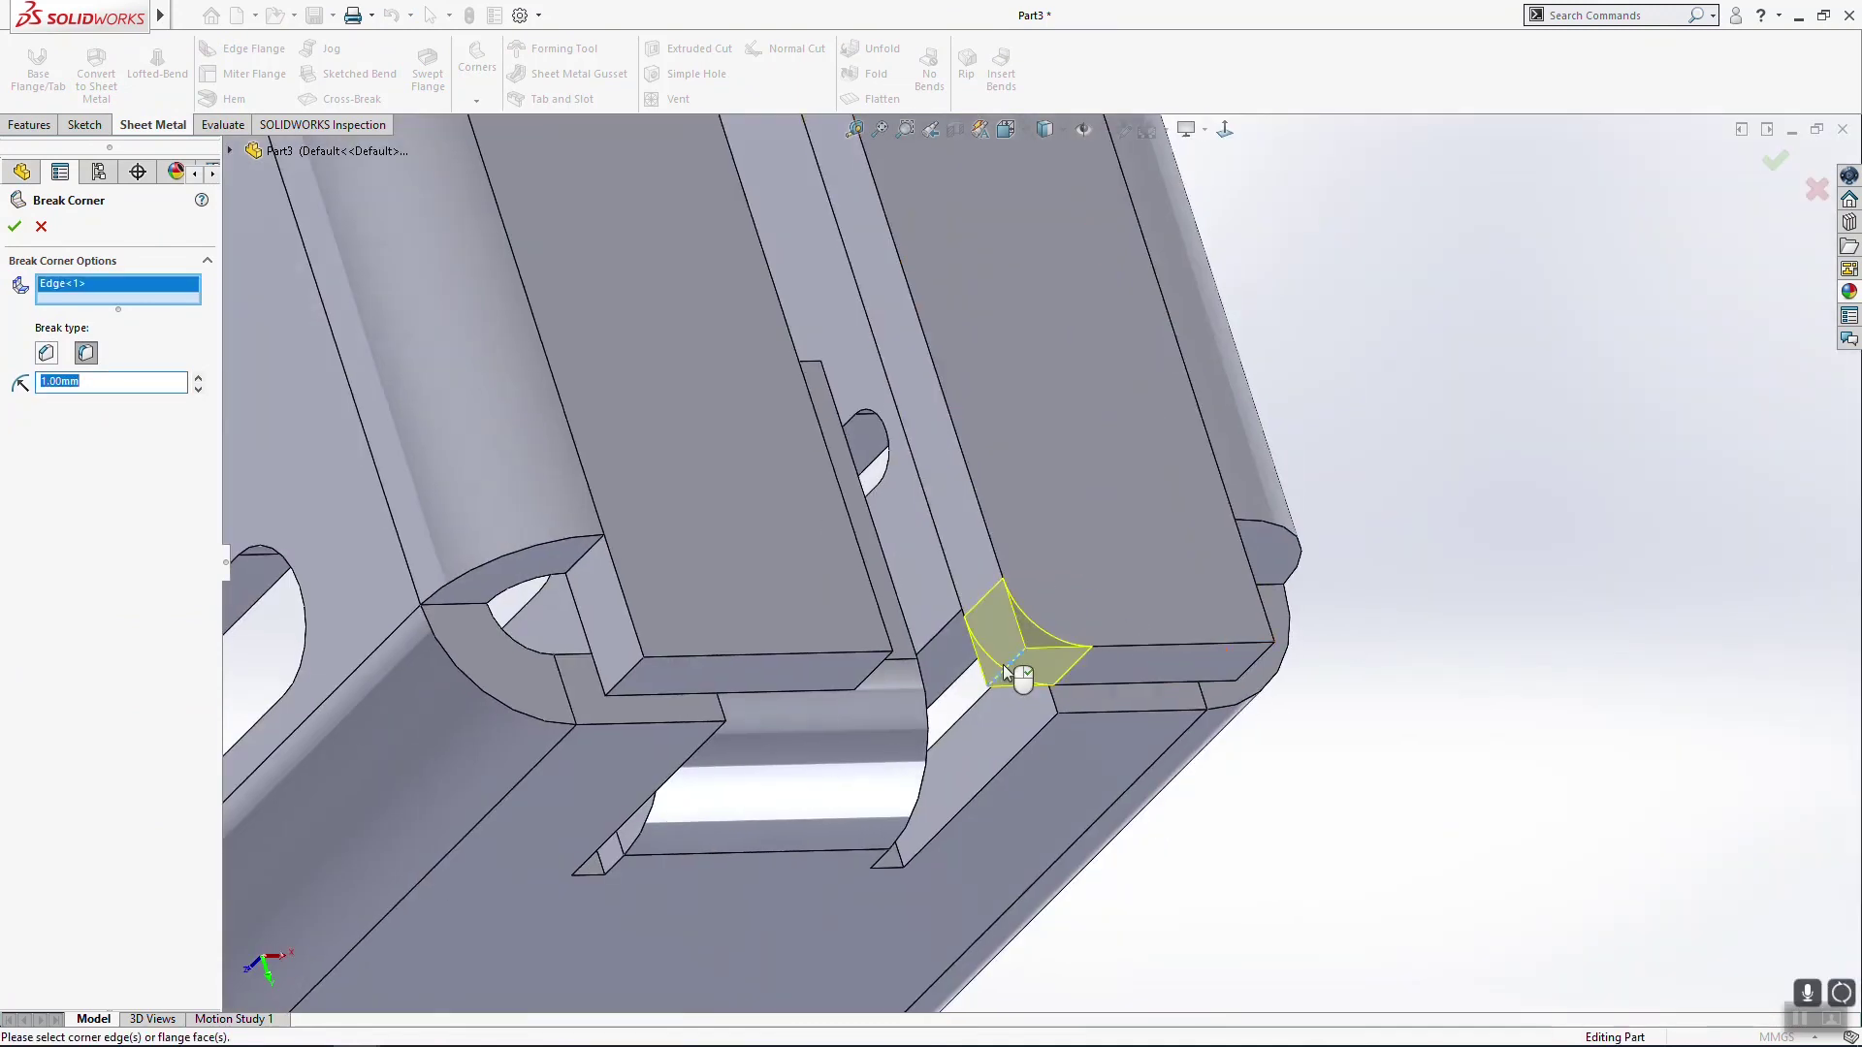
click(626, 687)
middle_drag(854, 715, 700, 695)
click(870, 551)
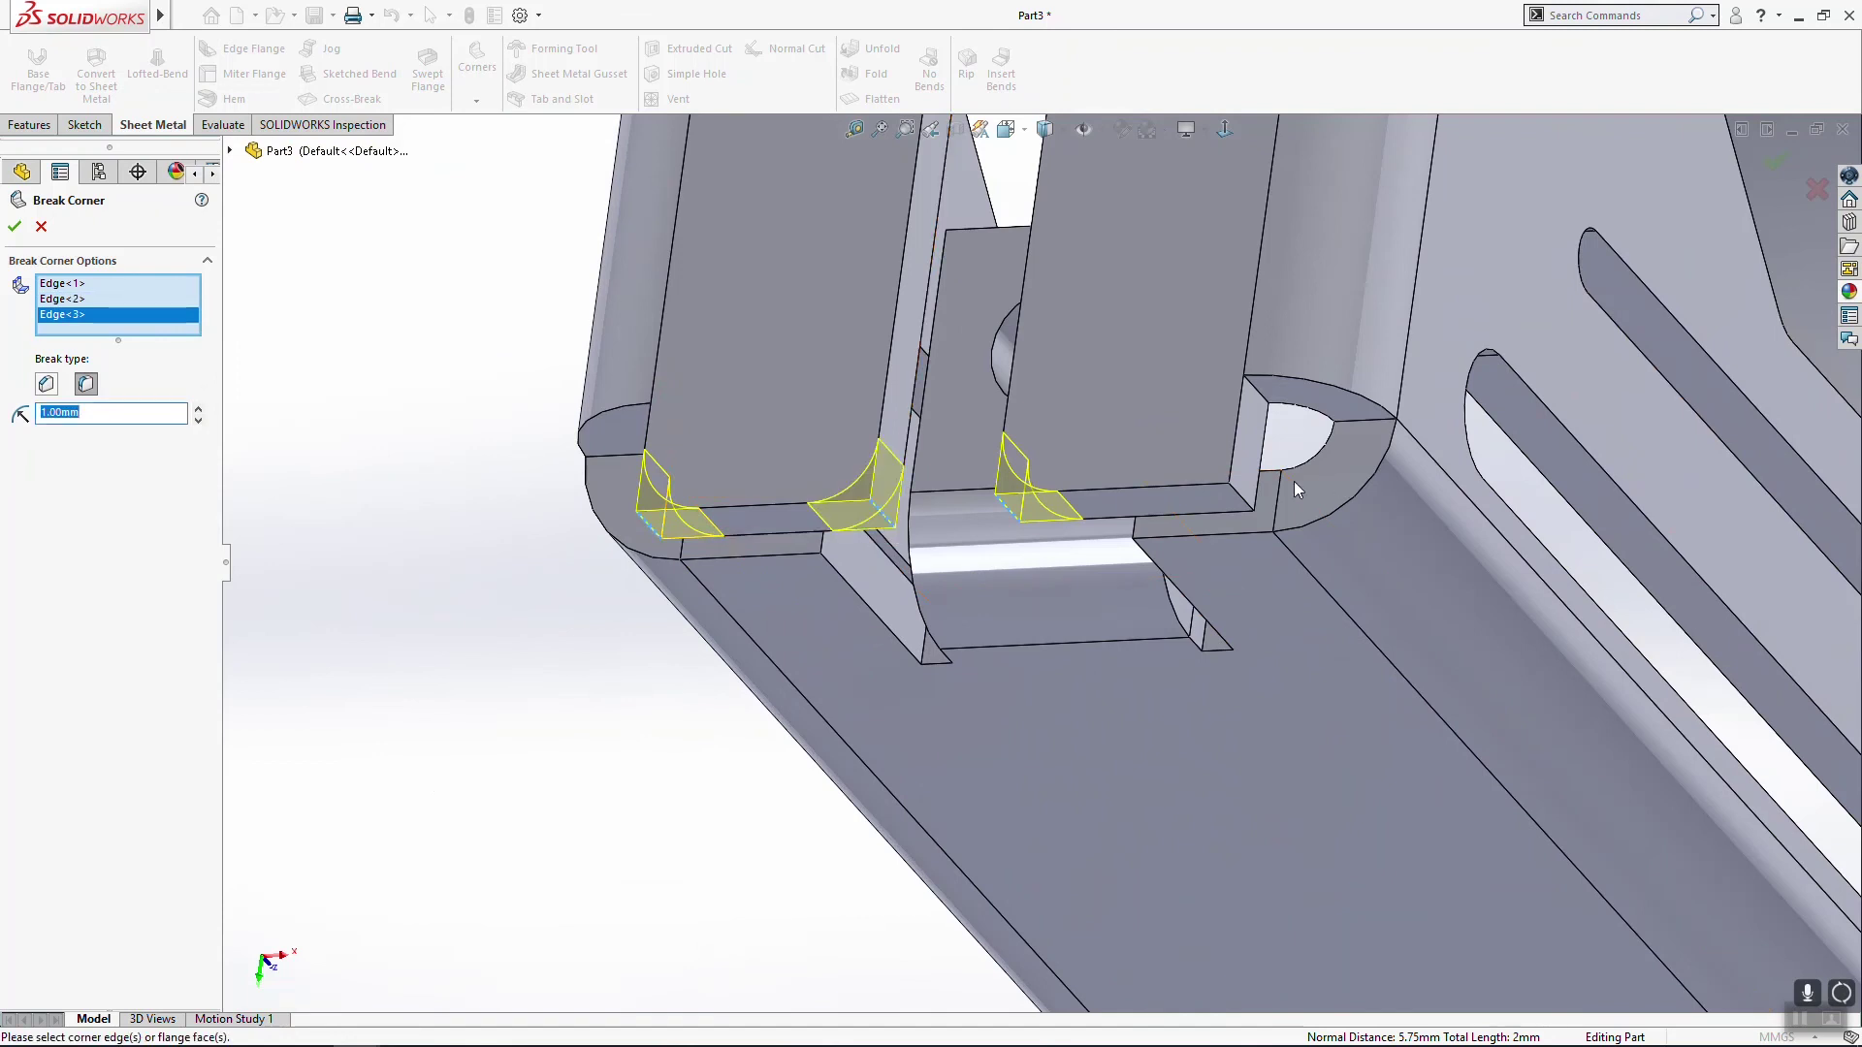
click(1244, 501)
Step: Add the two inner upper corners of the front flange halves to the 1 mm Break Corner and apply it
scroll(1203, 483, up, 5)
scroll(1012, 340, down, 3)
middle_drag(1048, 420, 1271, 671)
scroll(1075, 432, down, 4)
click(1075, 432)
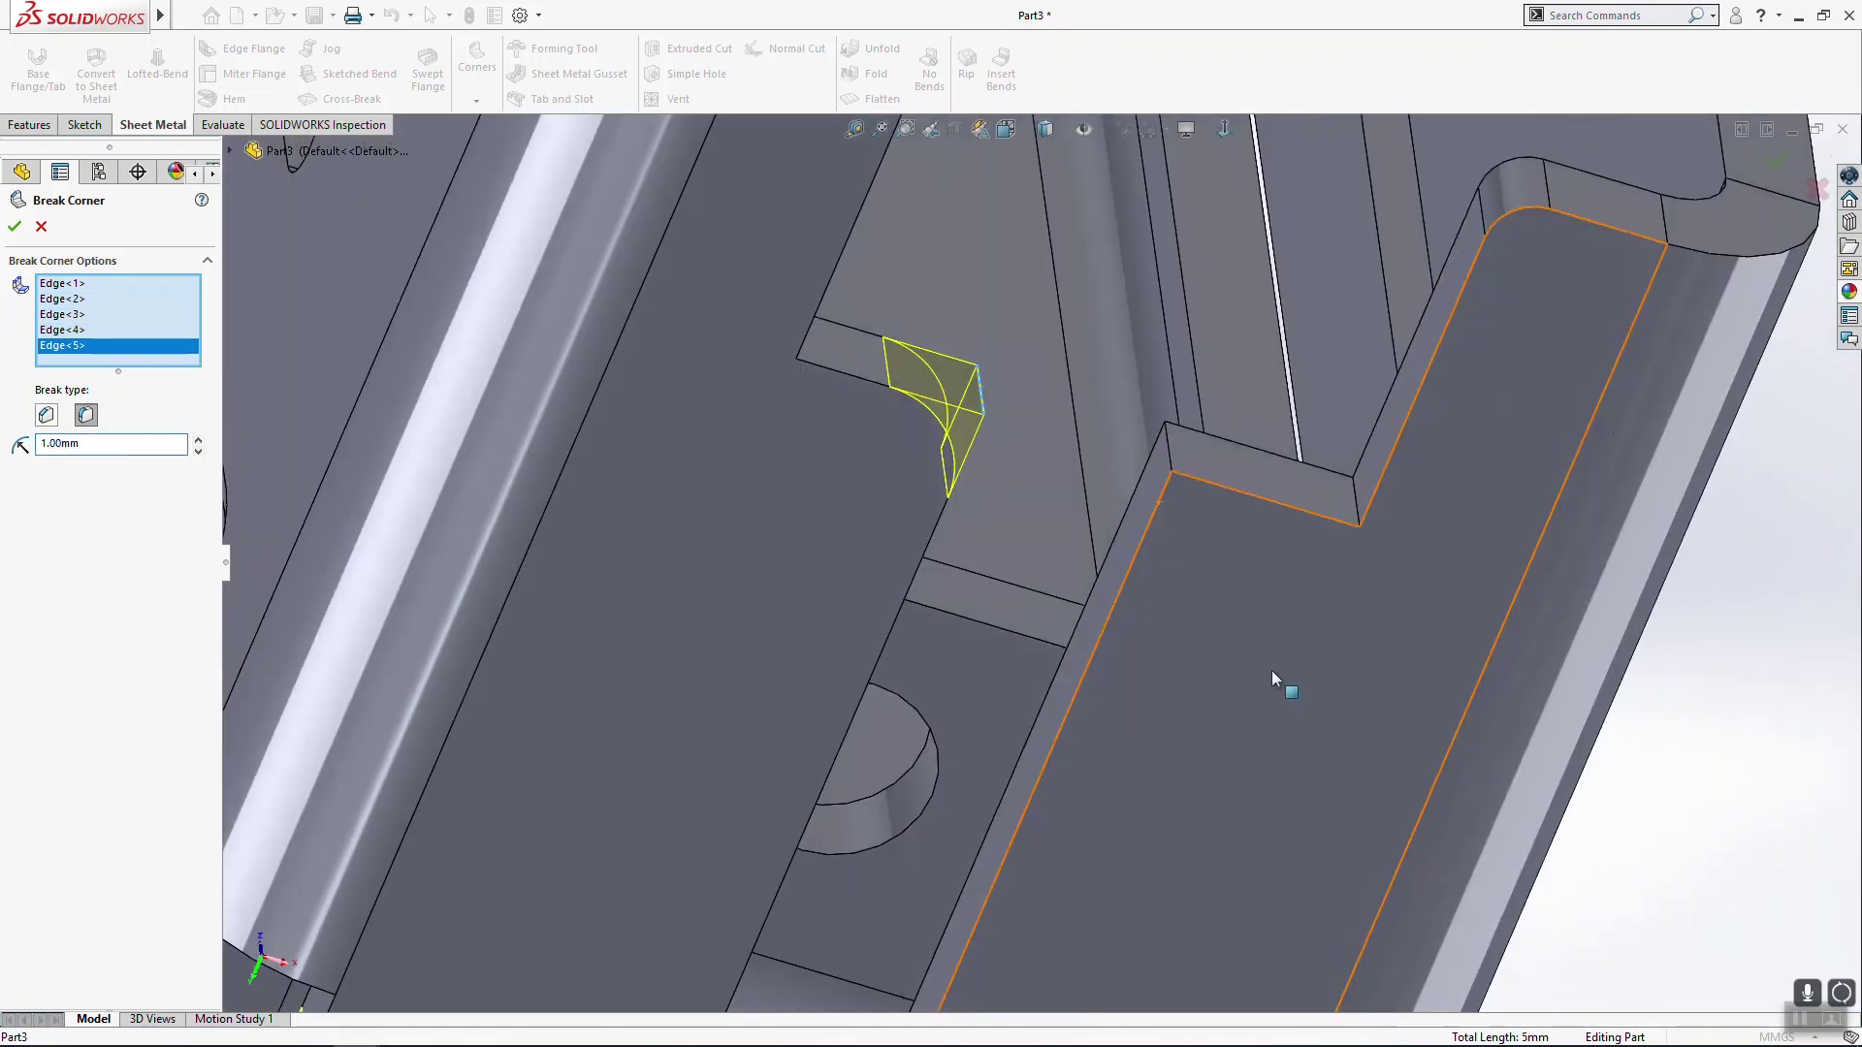
click(1170, 462)
scroll(1493, 361, up, 5)
click(1771, 163)
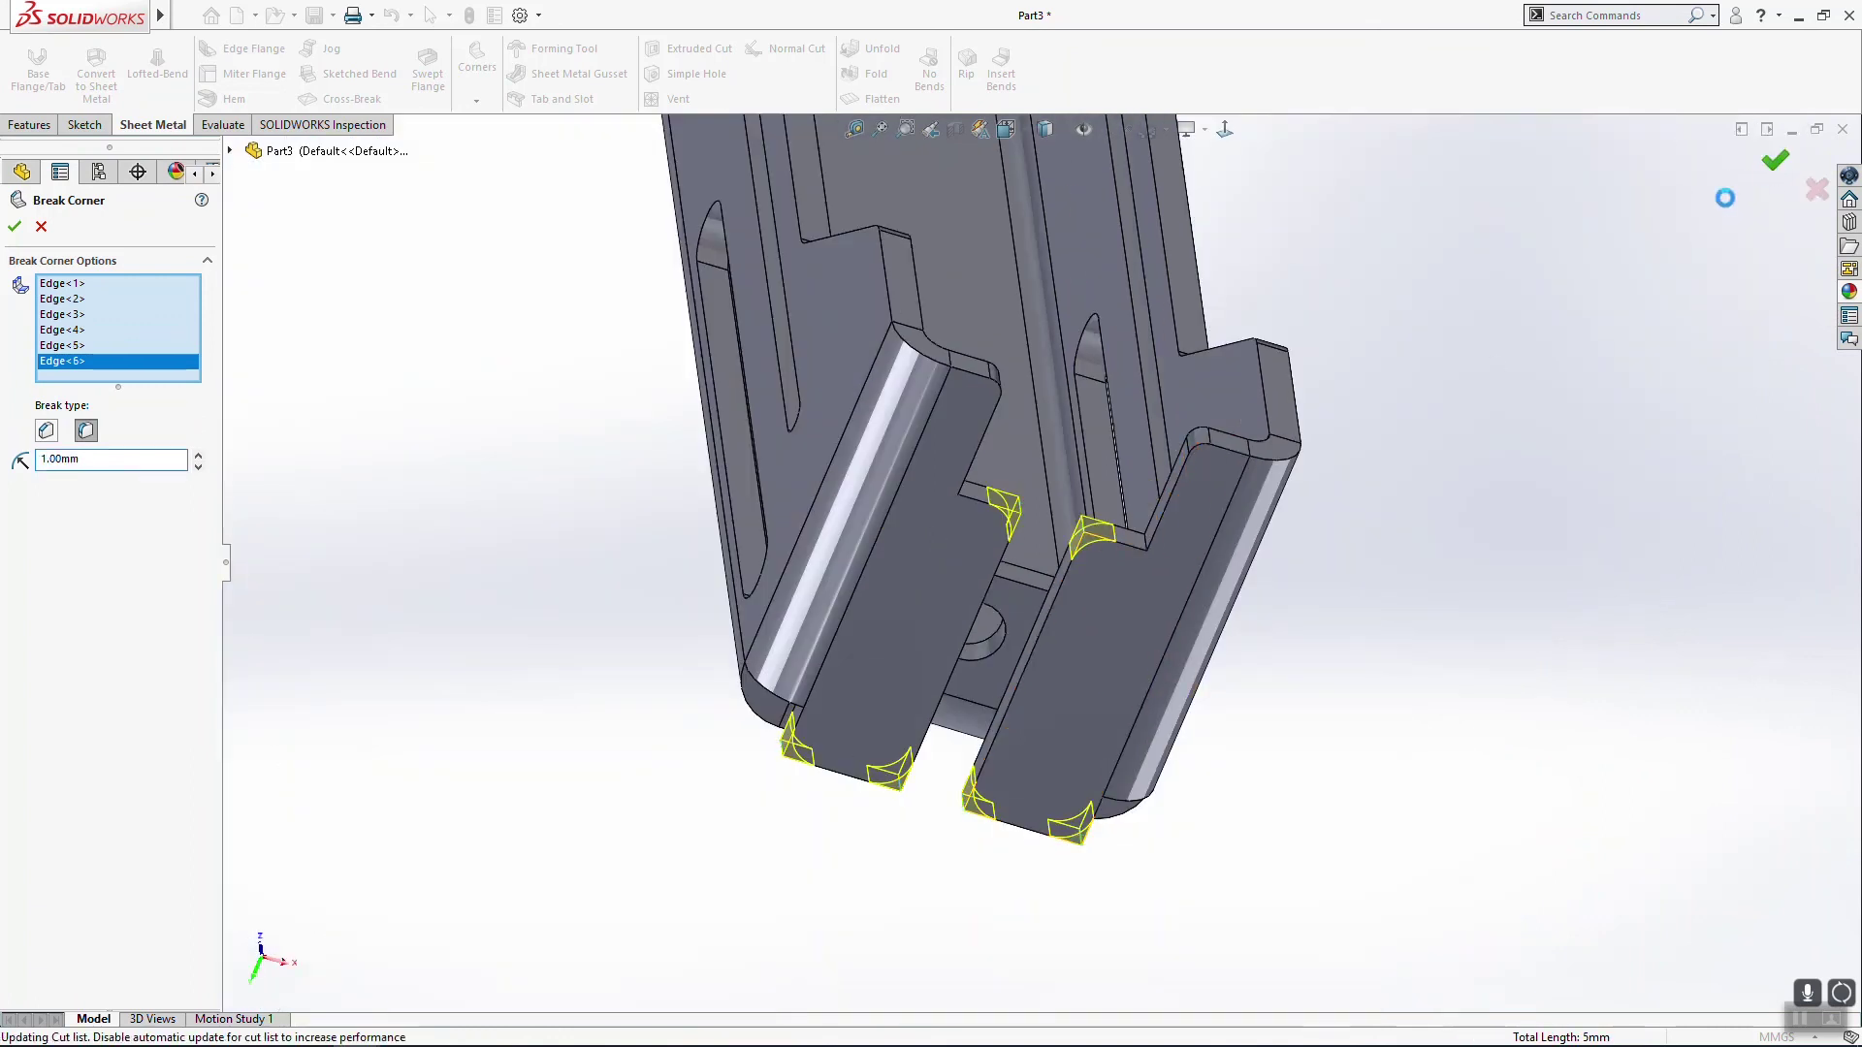
middle_drag(1314, 873, 1194, 784)
scroll(1277, 781, up, 3)
click(1273, 781)
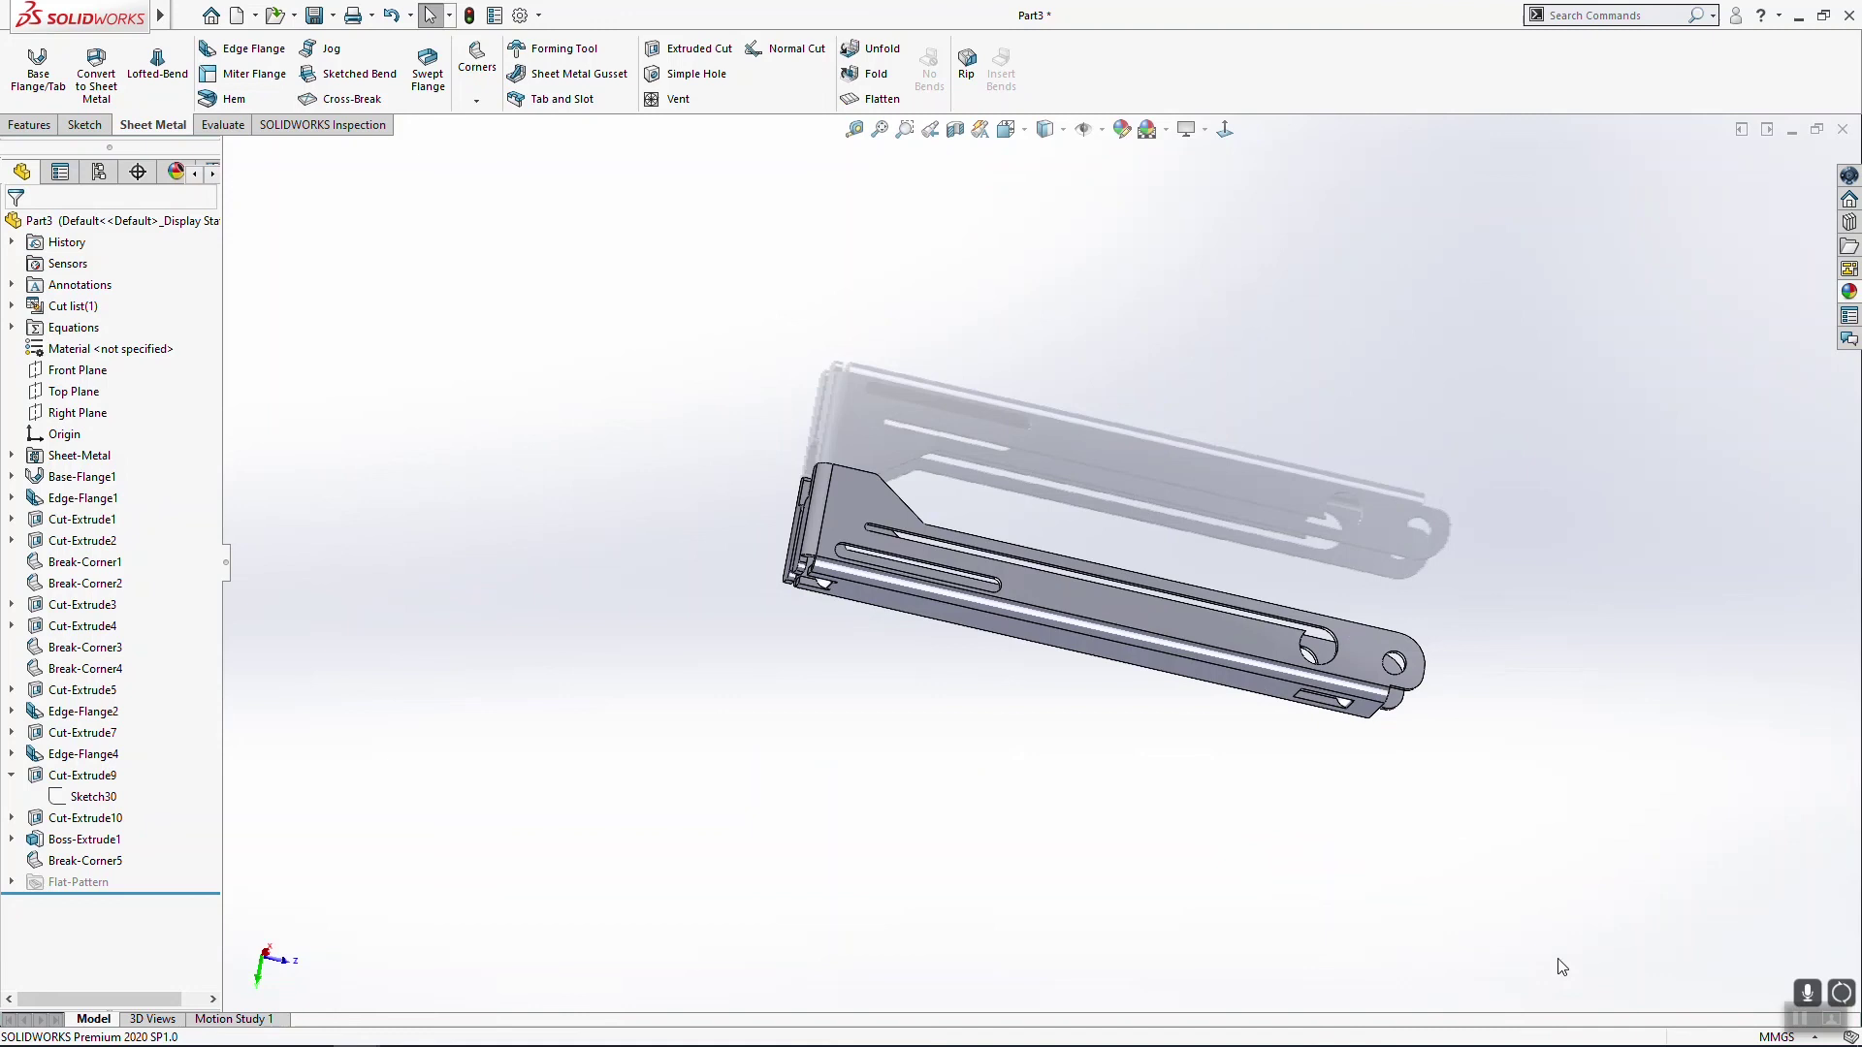
middle_drag(1462, 836, 1235, 914)
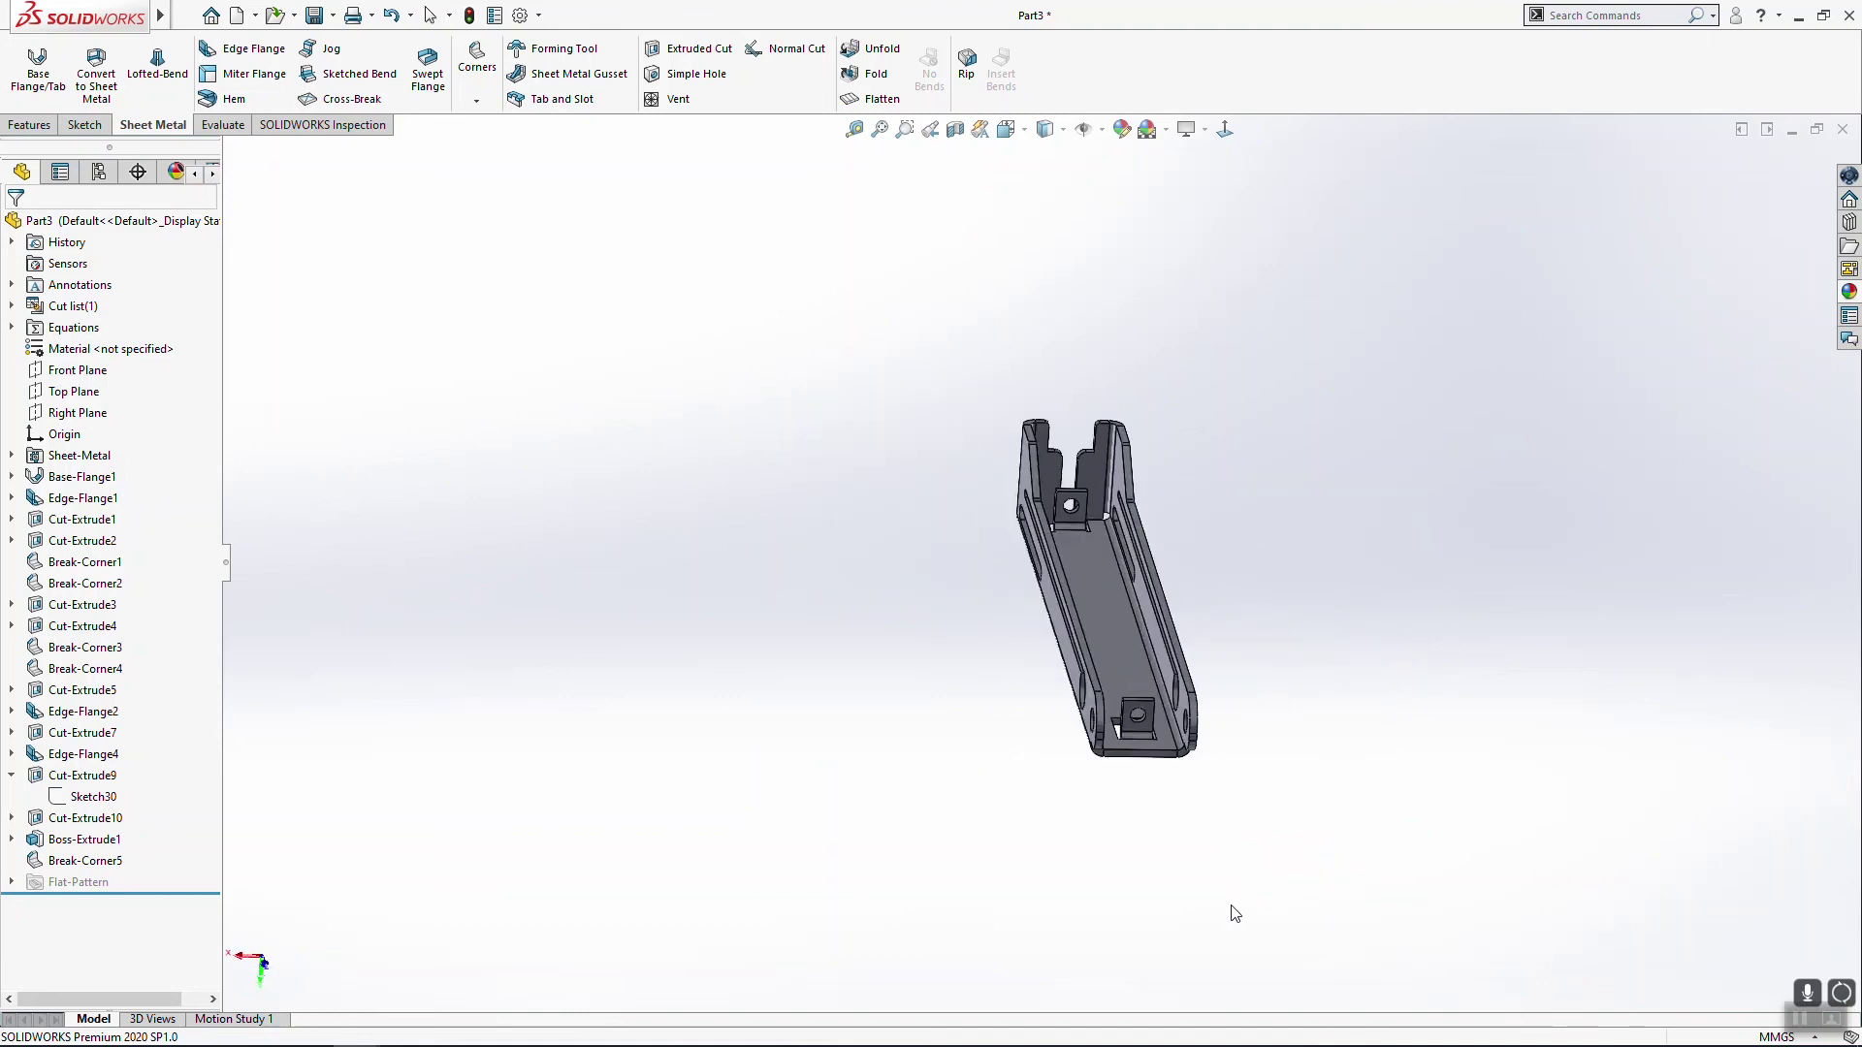